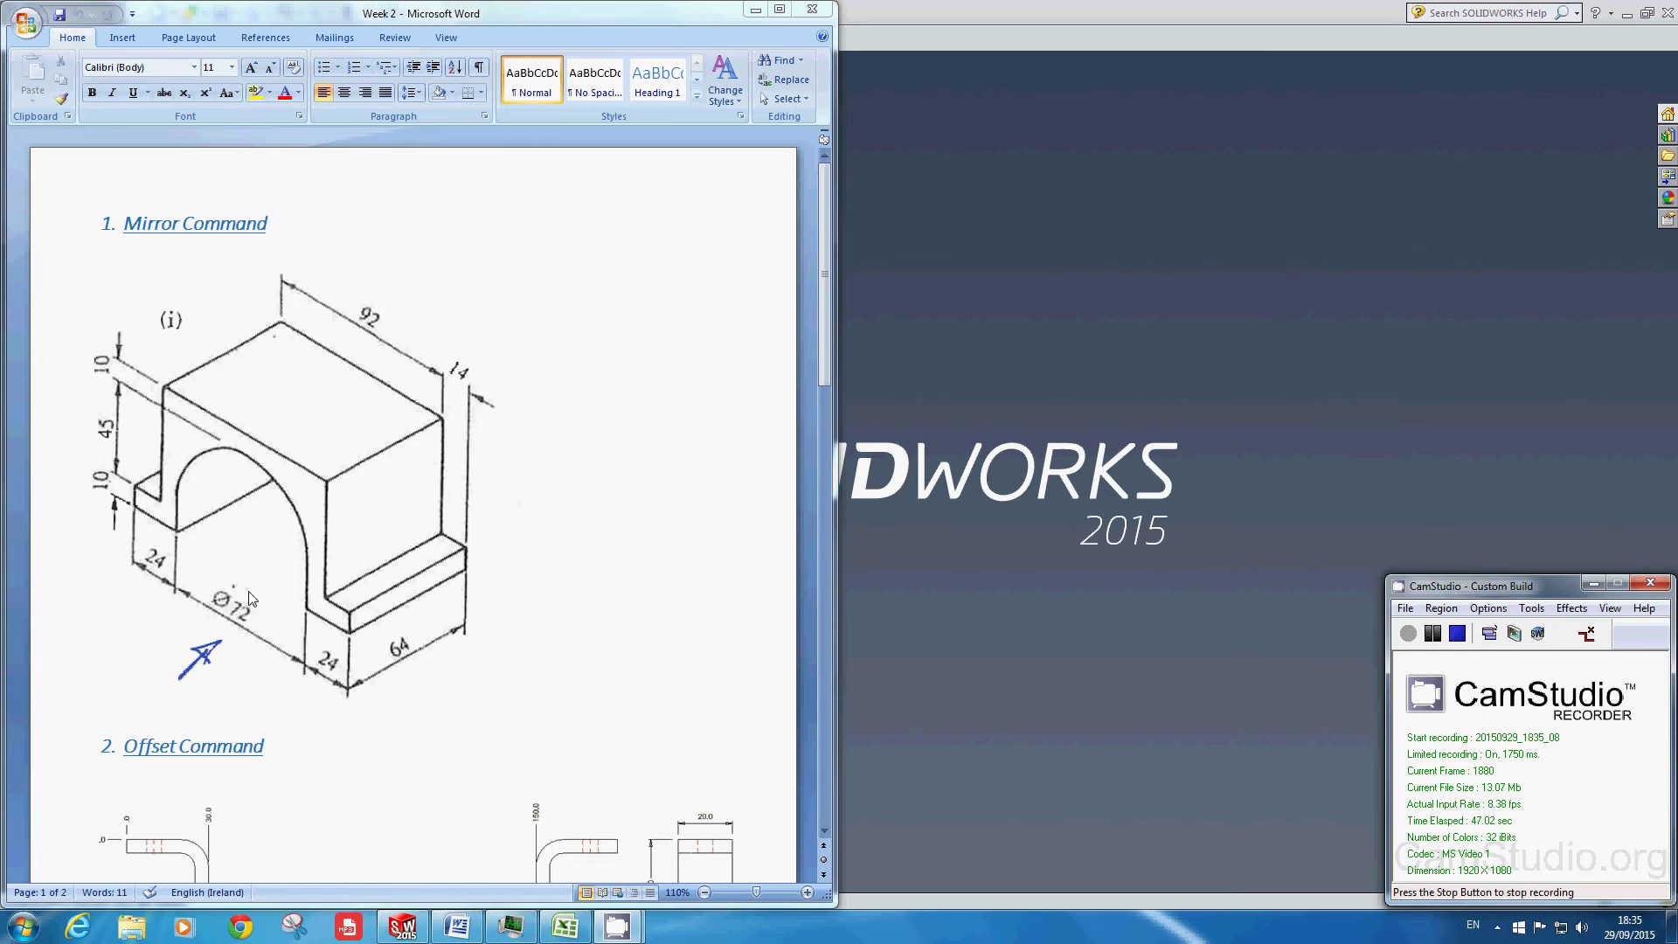
Step: Switch from the Word reference drawing to SOLIDWORKS and create a new part document
{"action": "left_click", "coordinate": [1187, 304]}
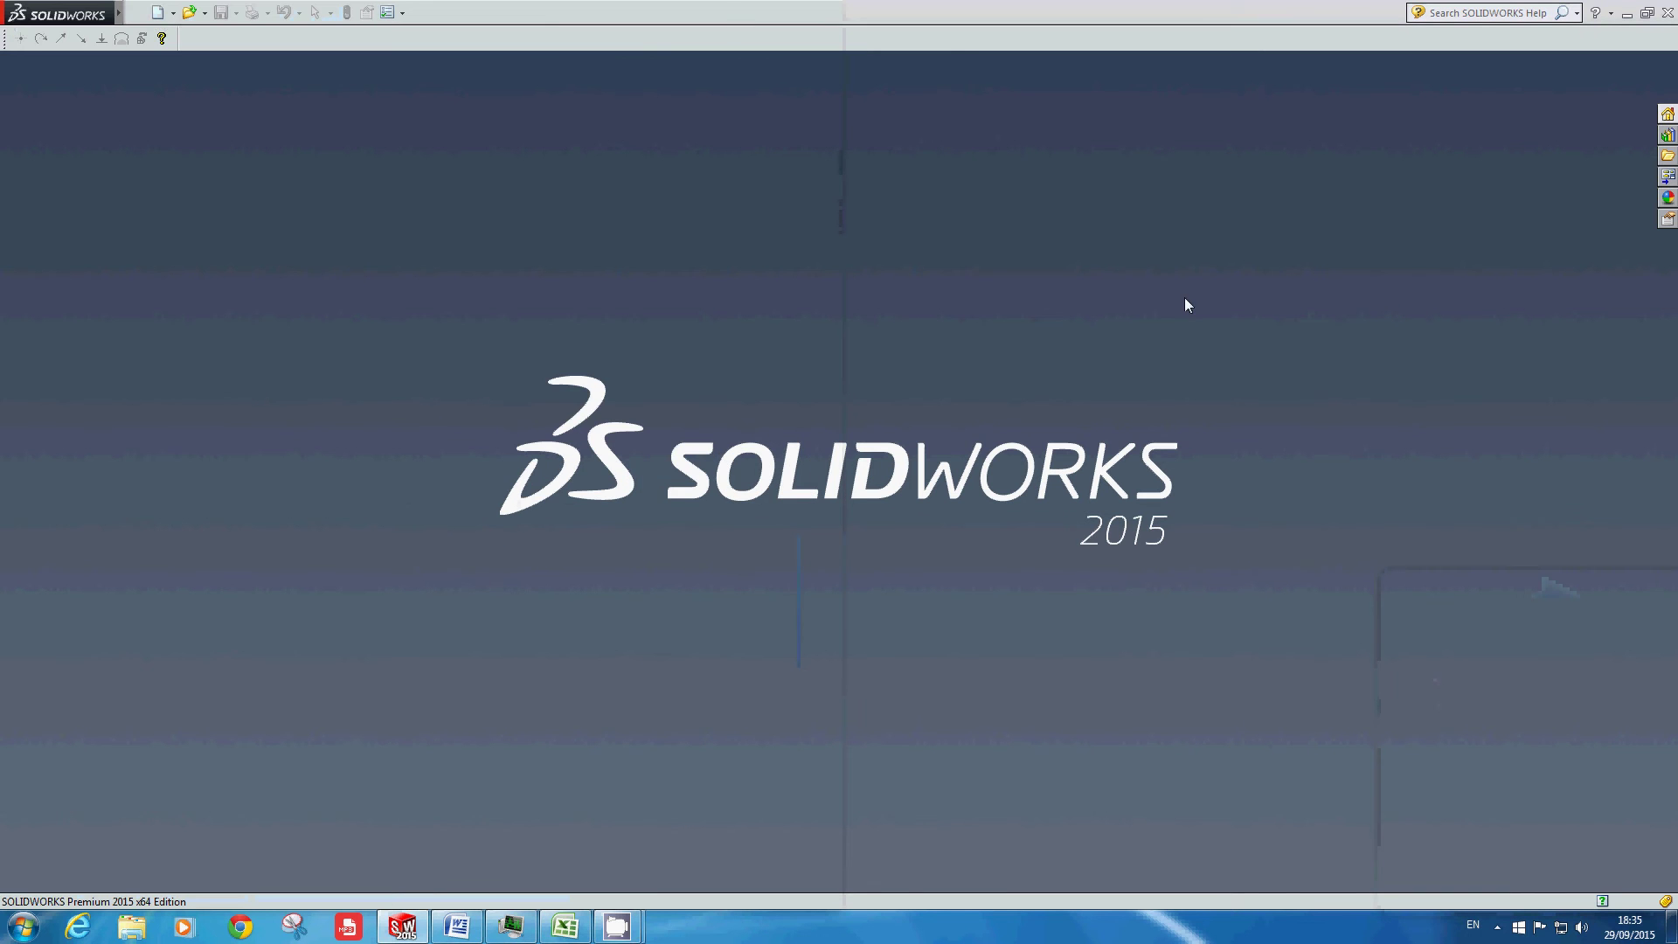
{"action": "left_click", "coordinate": [158, 13]}
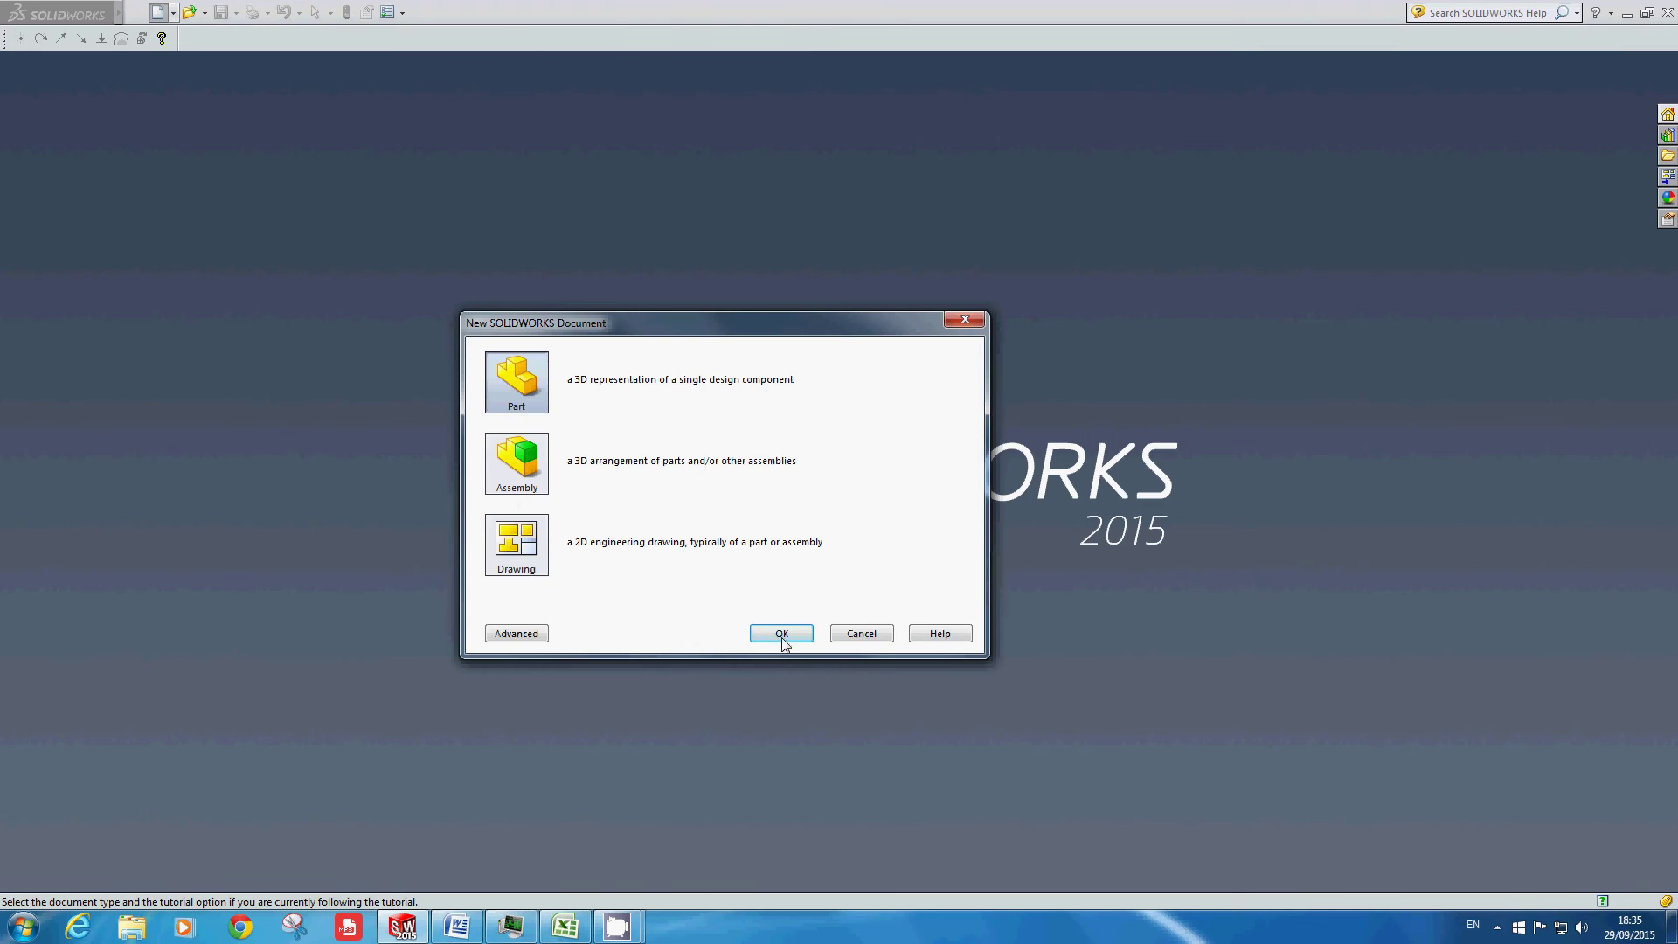
{"action": "left_click", "coordinate": [782, 636]}
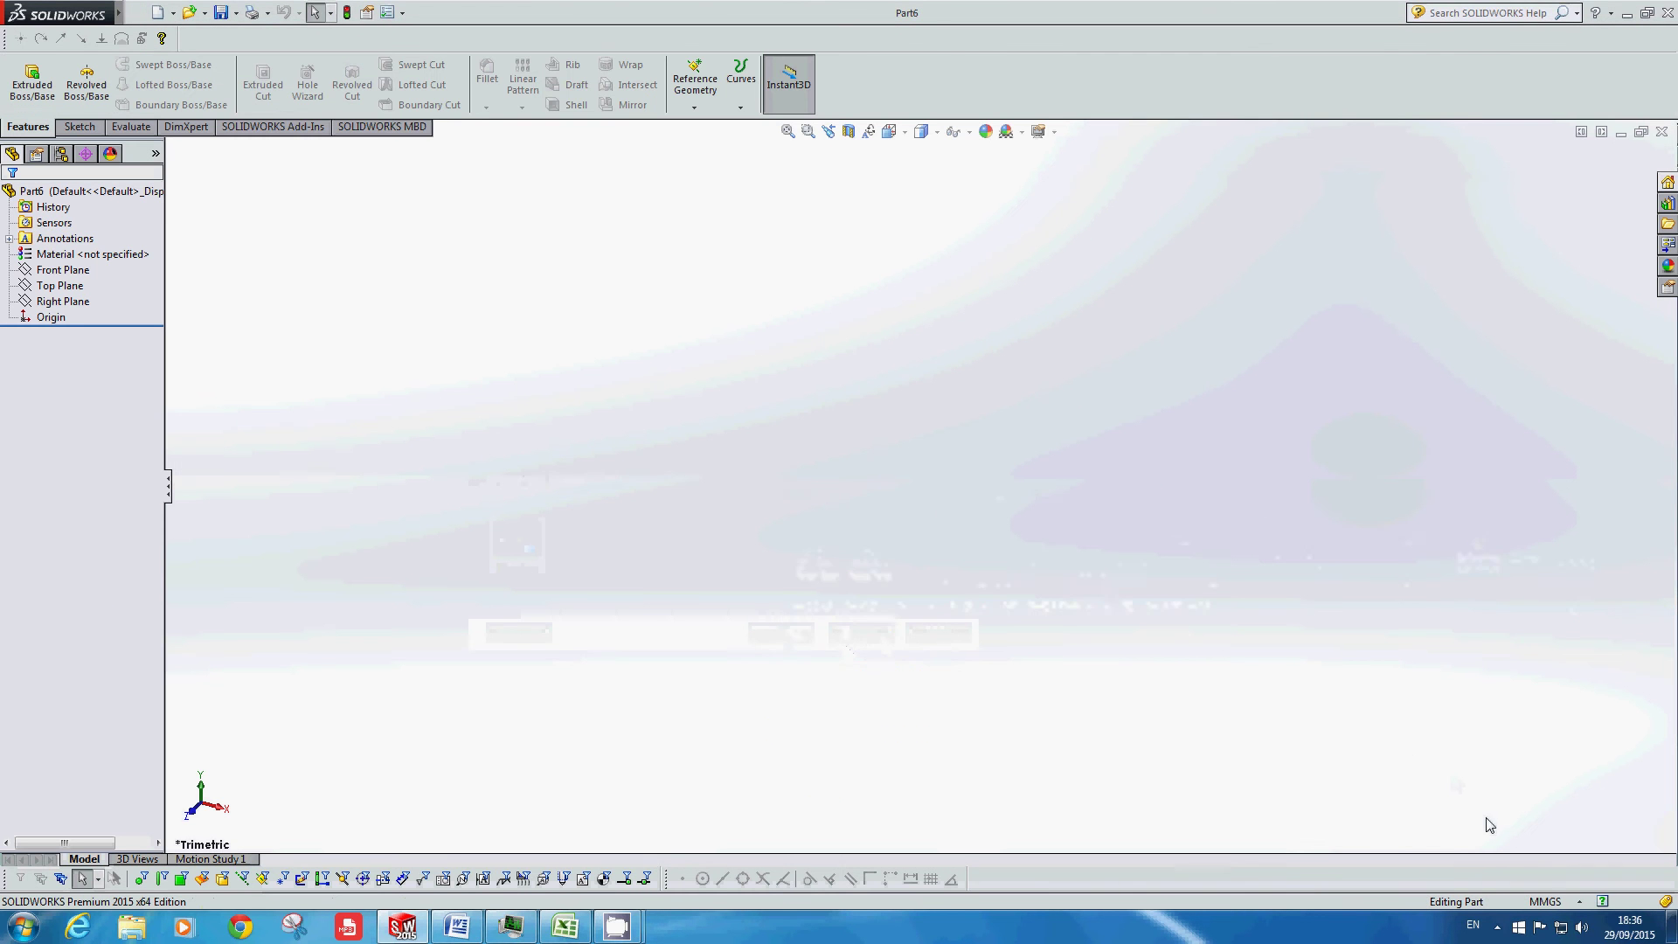
{"action": "left_click", "coordinate": [1582, 905]}
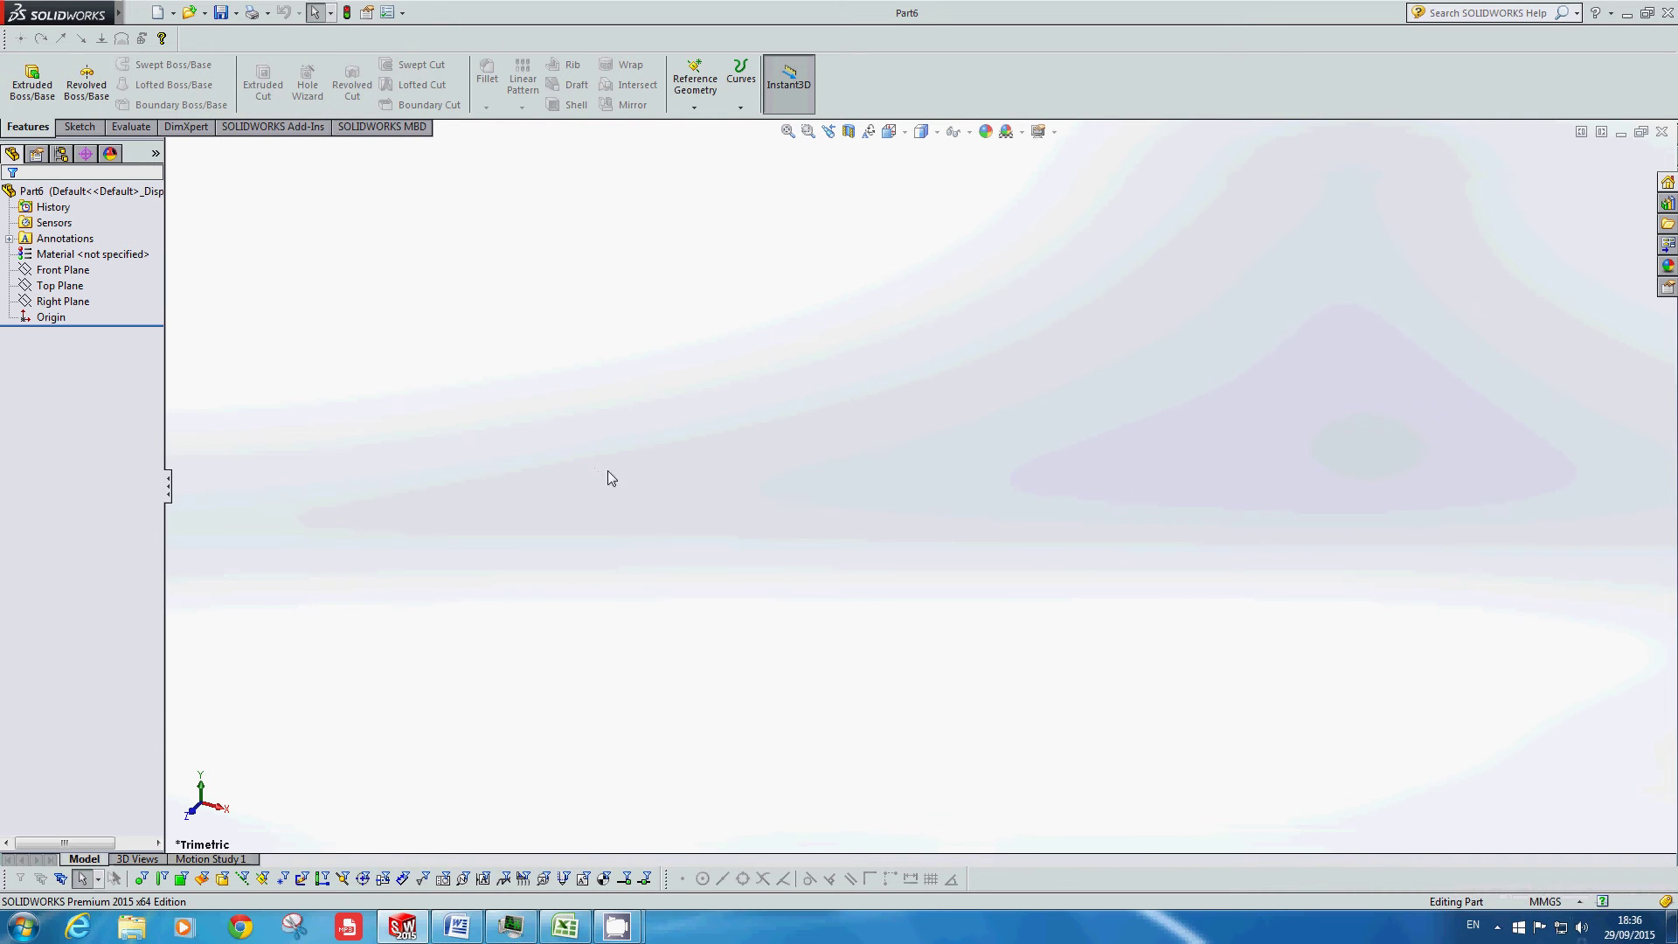
Step: Start a new sketch on the Front Plane
{"action": "left_click", "coordinate": [79, 127]}
{"action": "left_click", "coordinate": [25, 76]}
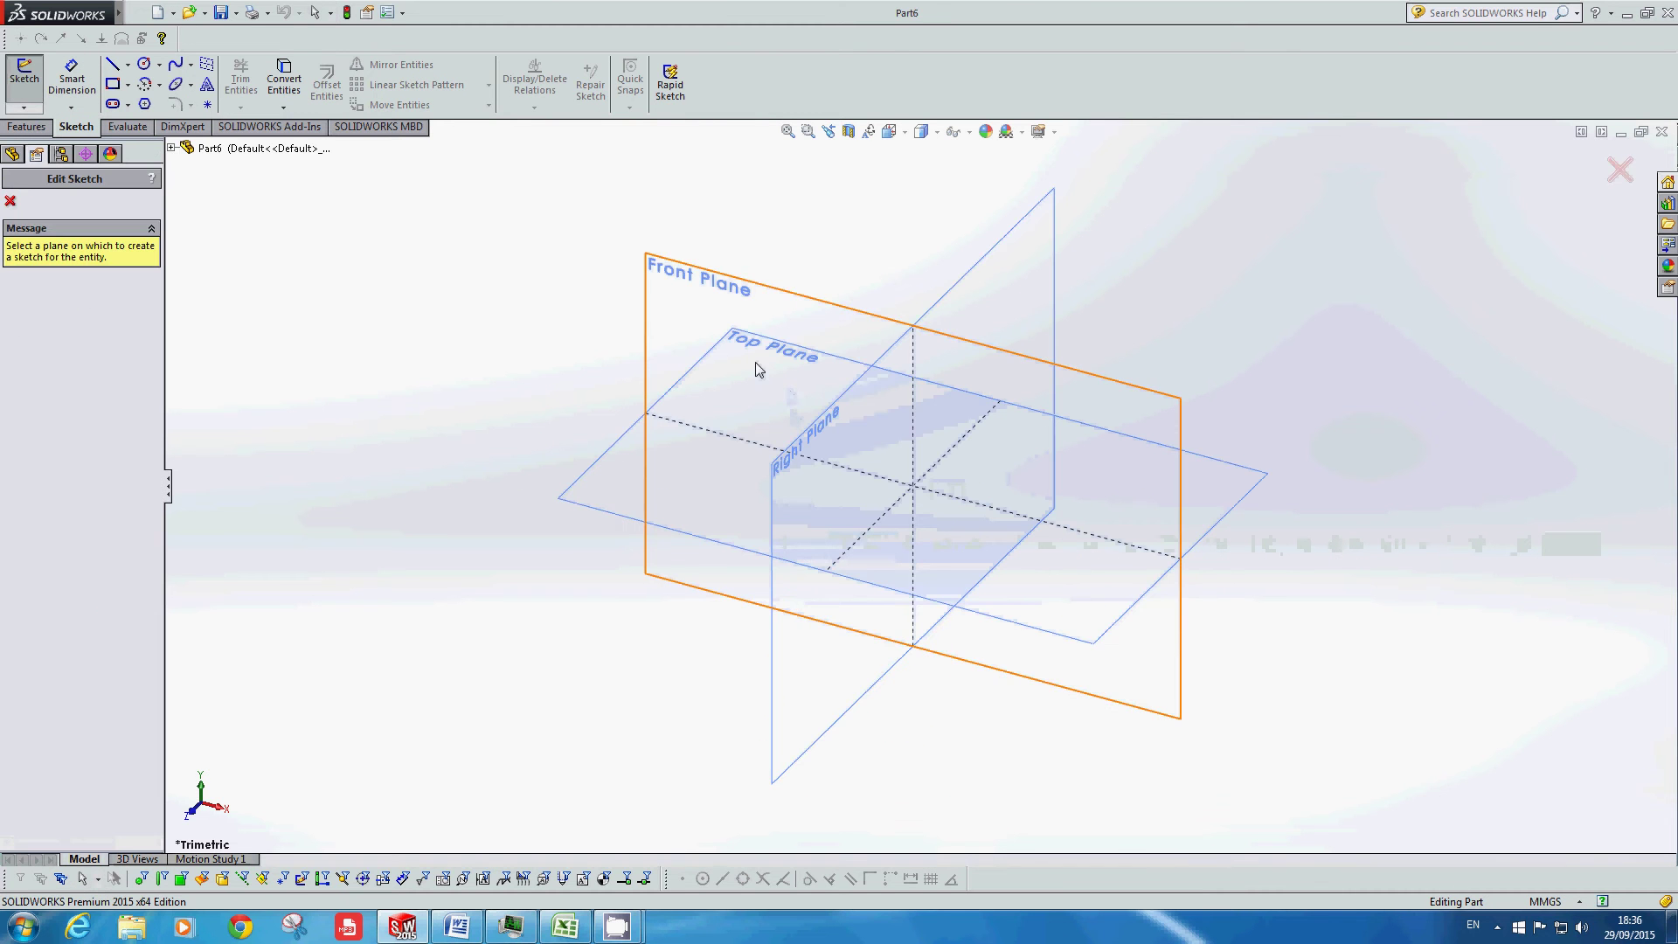
{"action": "left_click", "coordinate": [710, 291]}
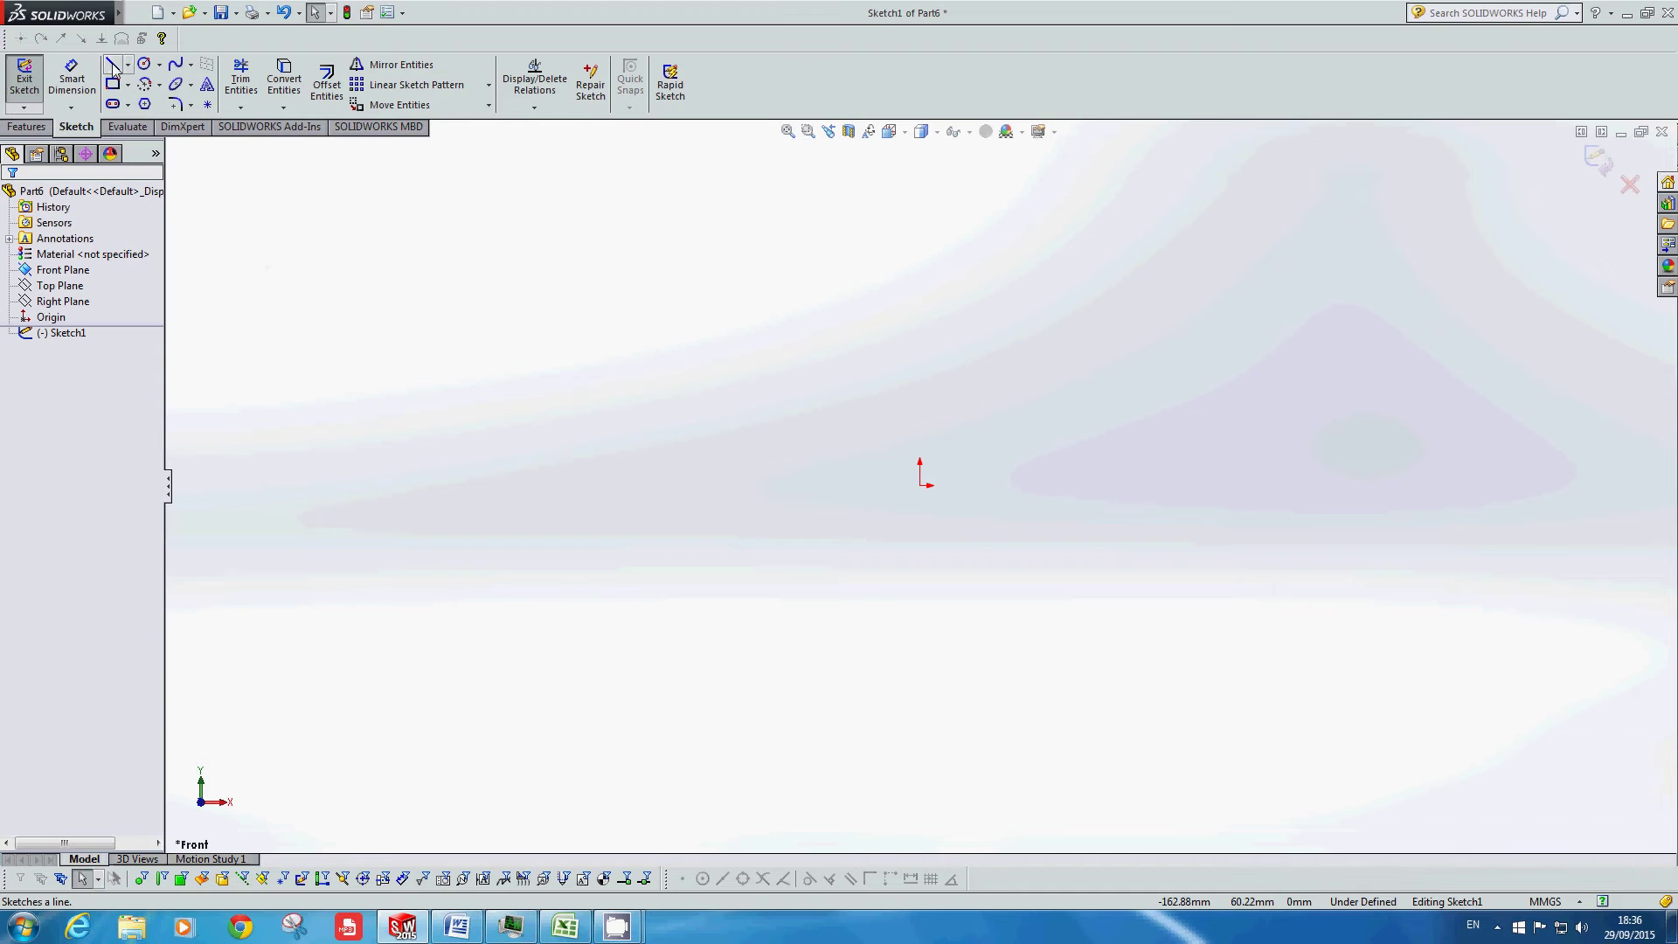
Step: Check the reference drawing, then sketch a horizontal line about 25 mm long, left of the origin and level with it
{"action": "left_click", "coordinate": [457, 927]}
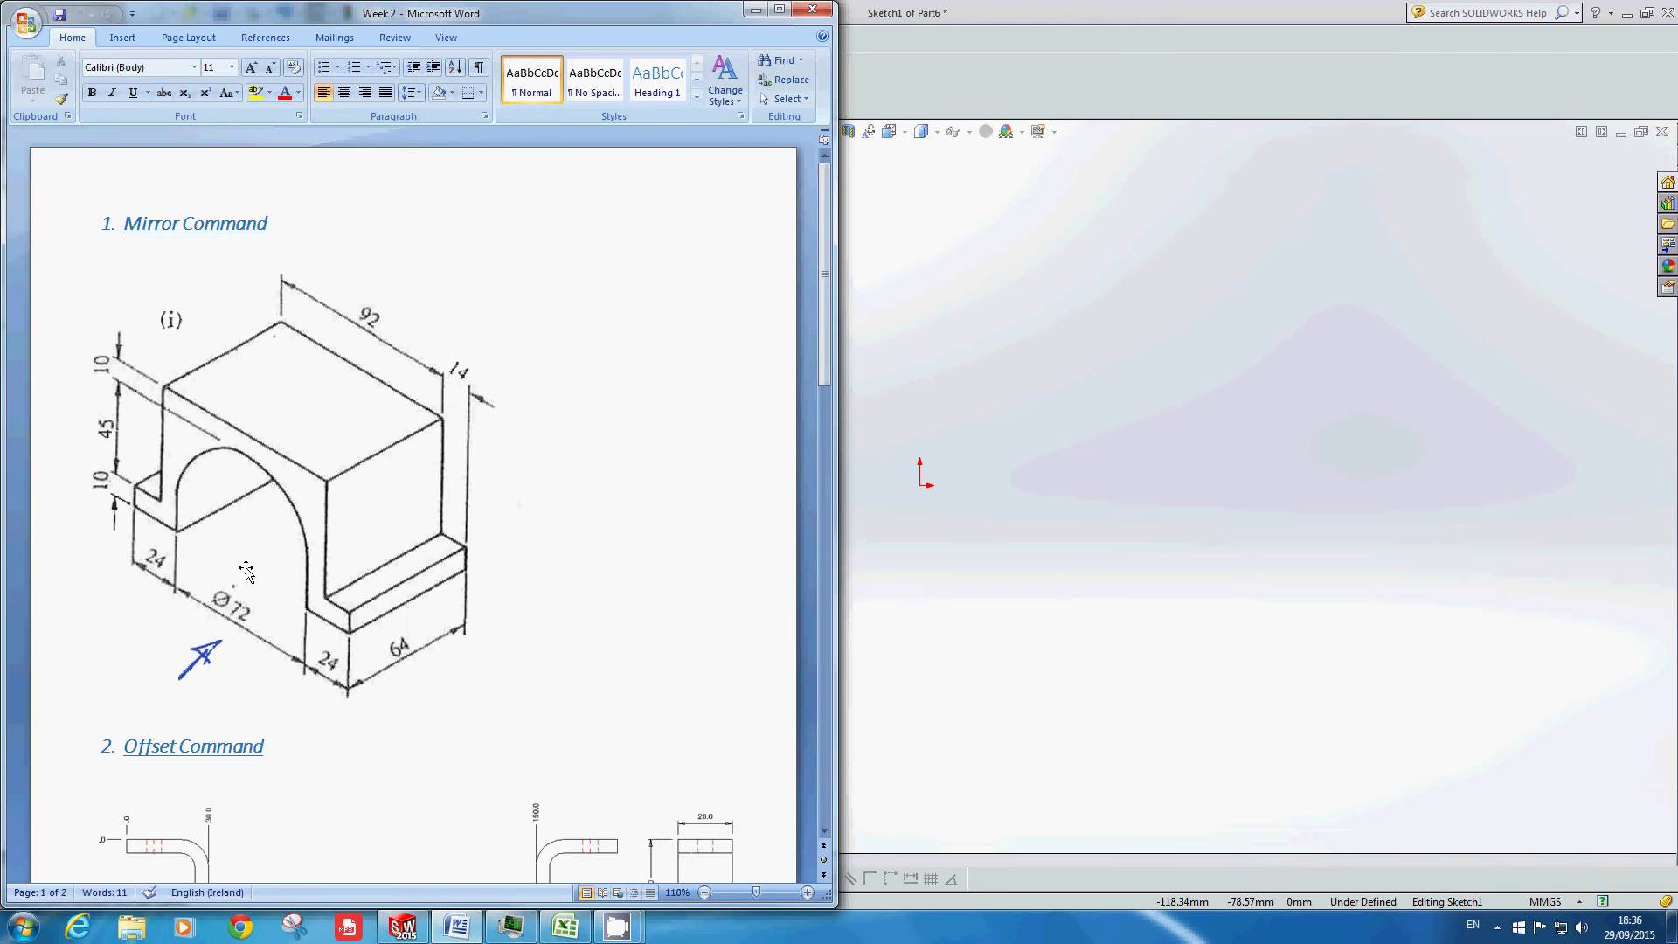
{"action": "left_click", "coordinate": [1008, 311]}
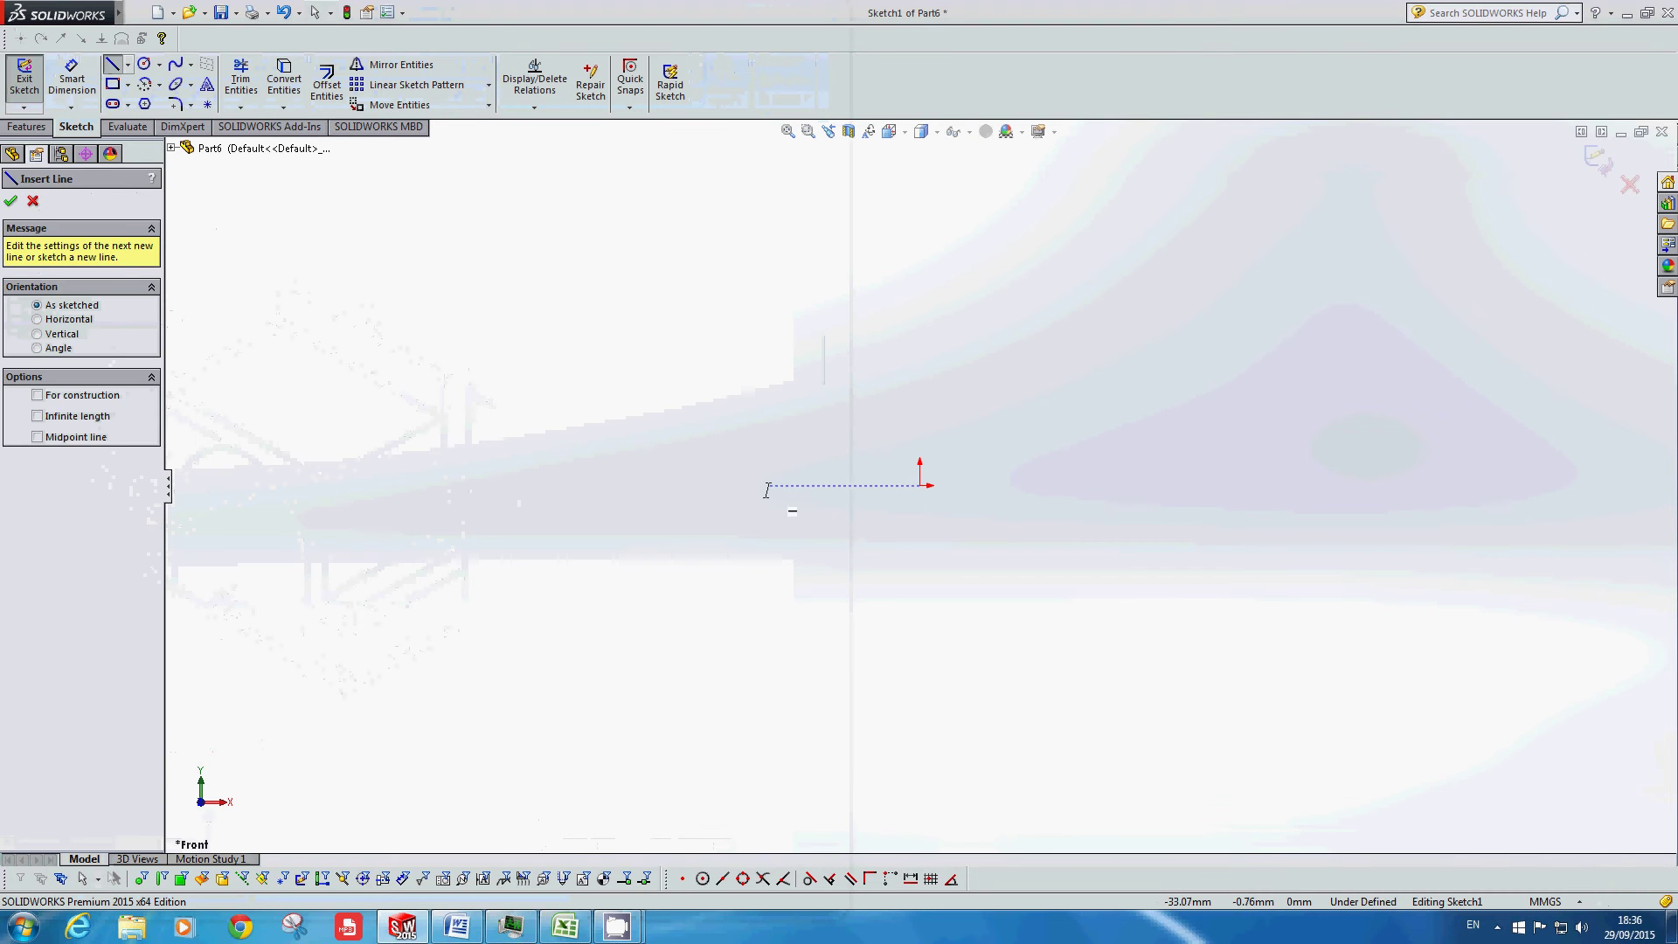
{"action": "left_click_drag", "start_coordinate": [768, 485], "coordinate": [653, 487]}
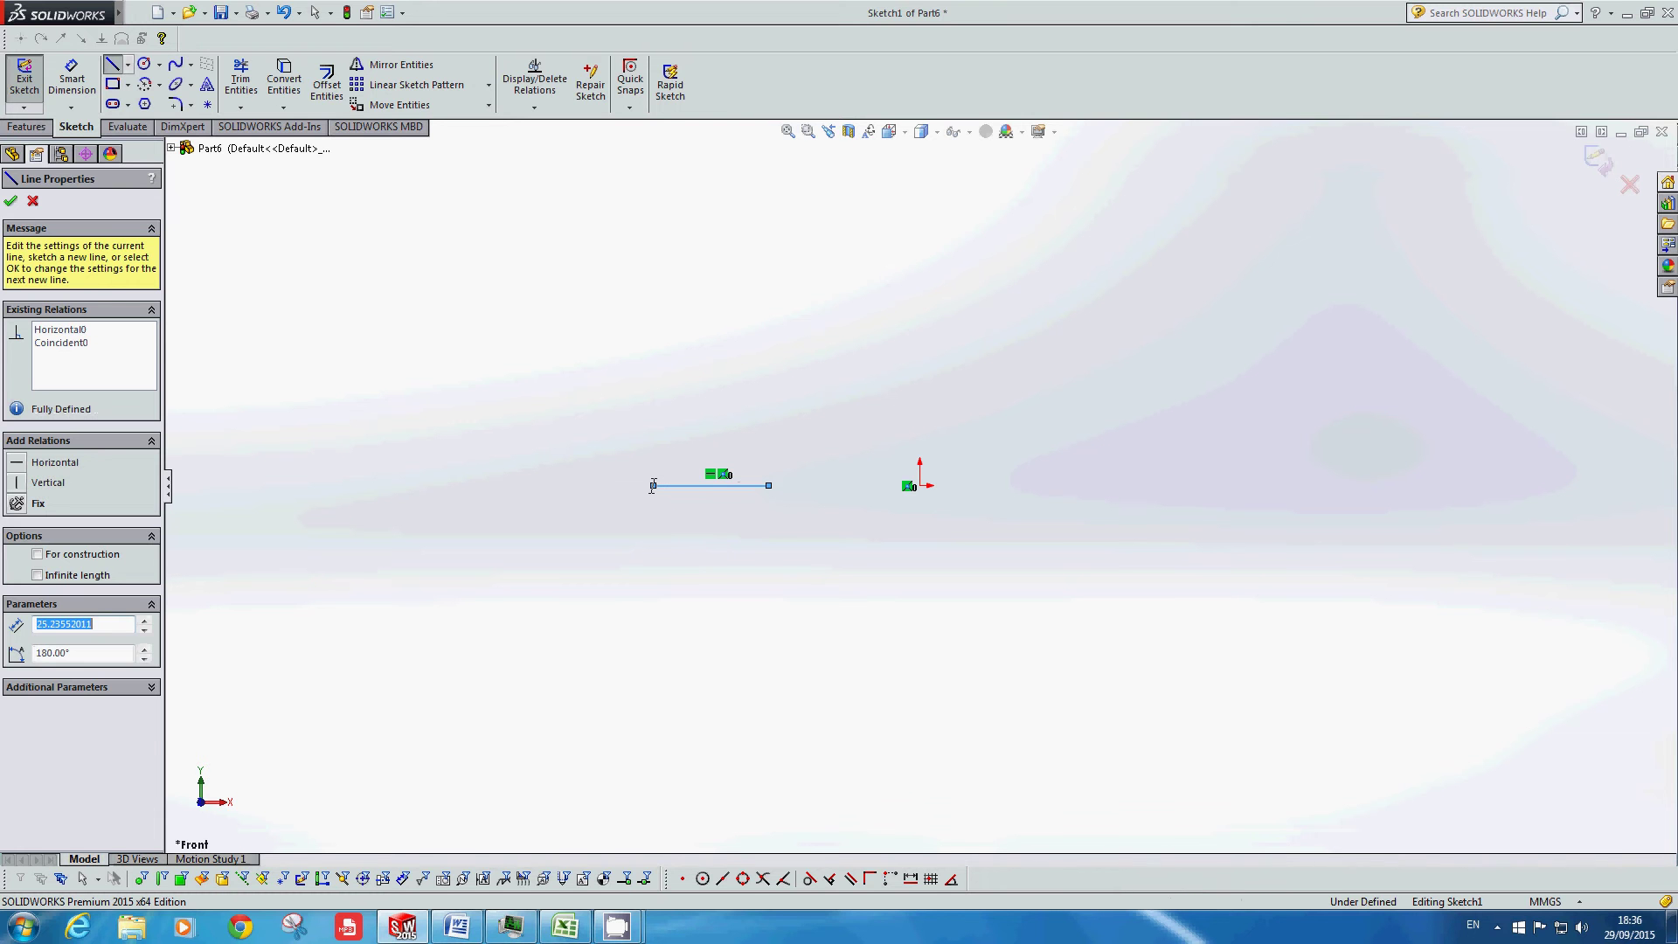
{"action": "key", "text": "Escape"}
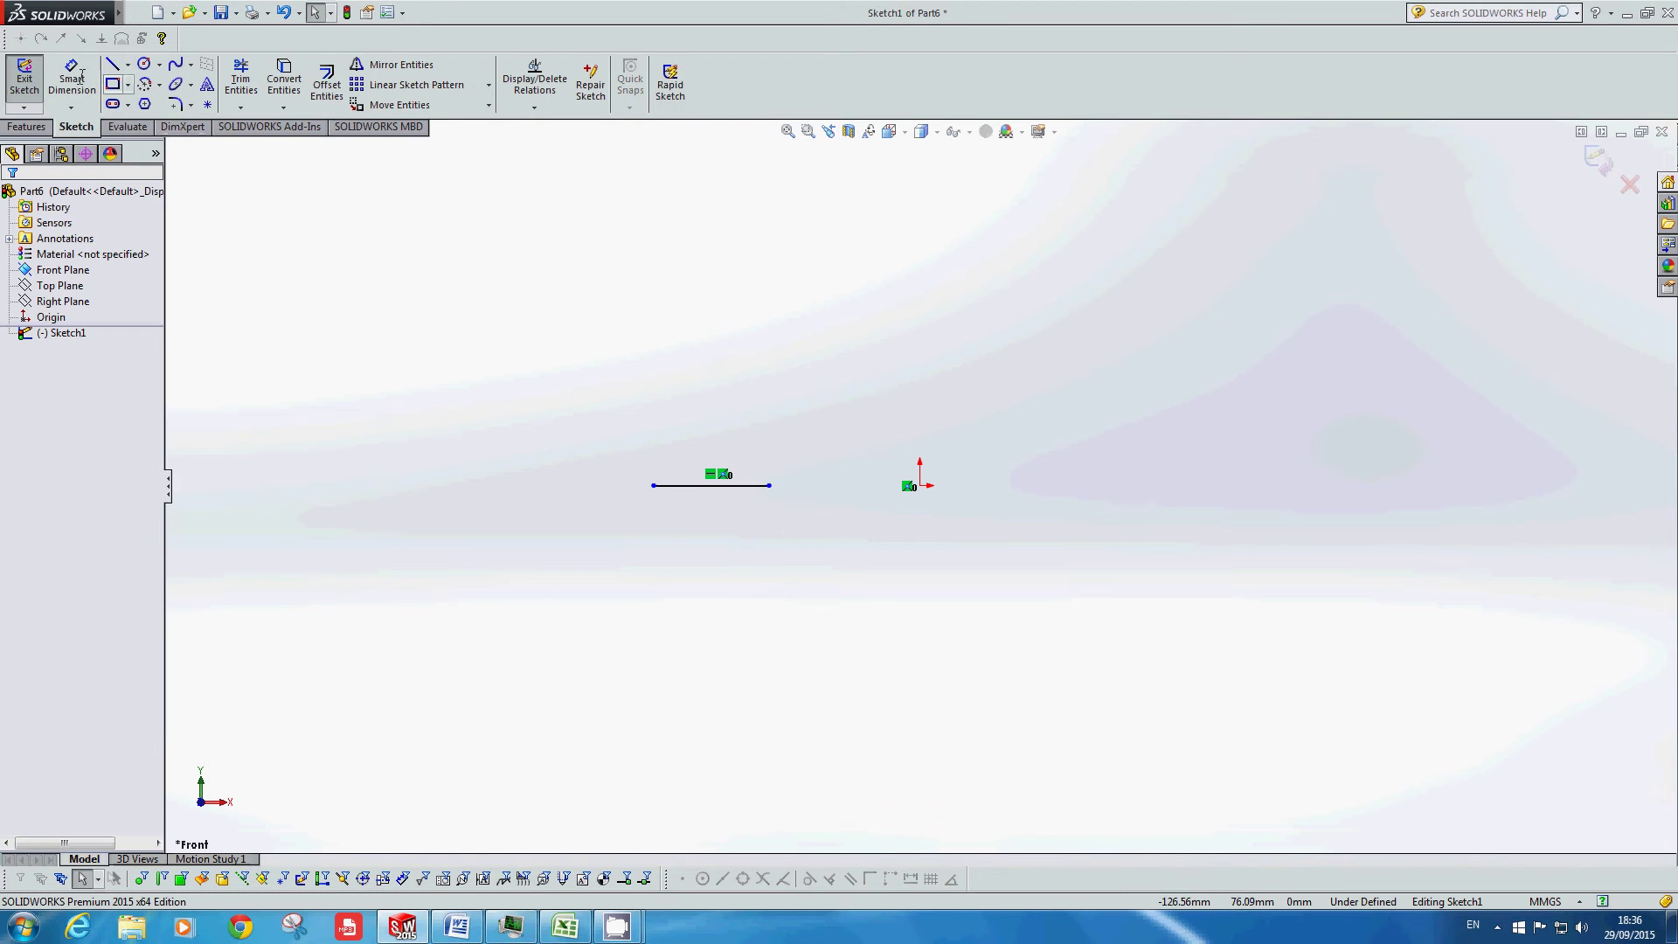
Step: Dimension the horizontal line's length as 24 mm
{"action": "left_click", "coordinate": [685, 488]}
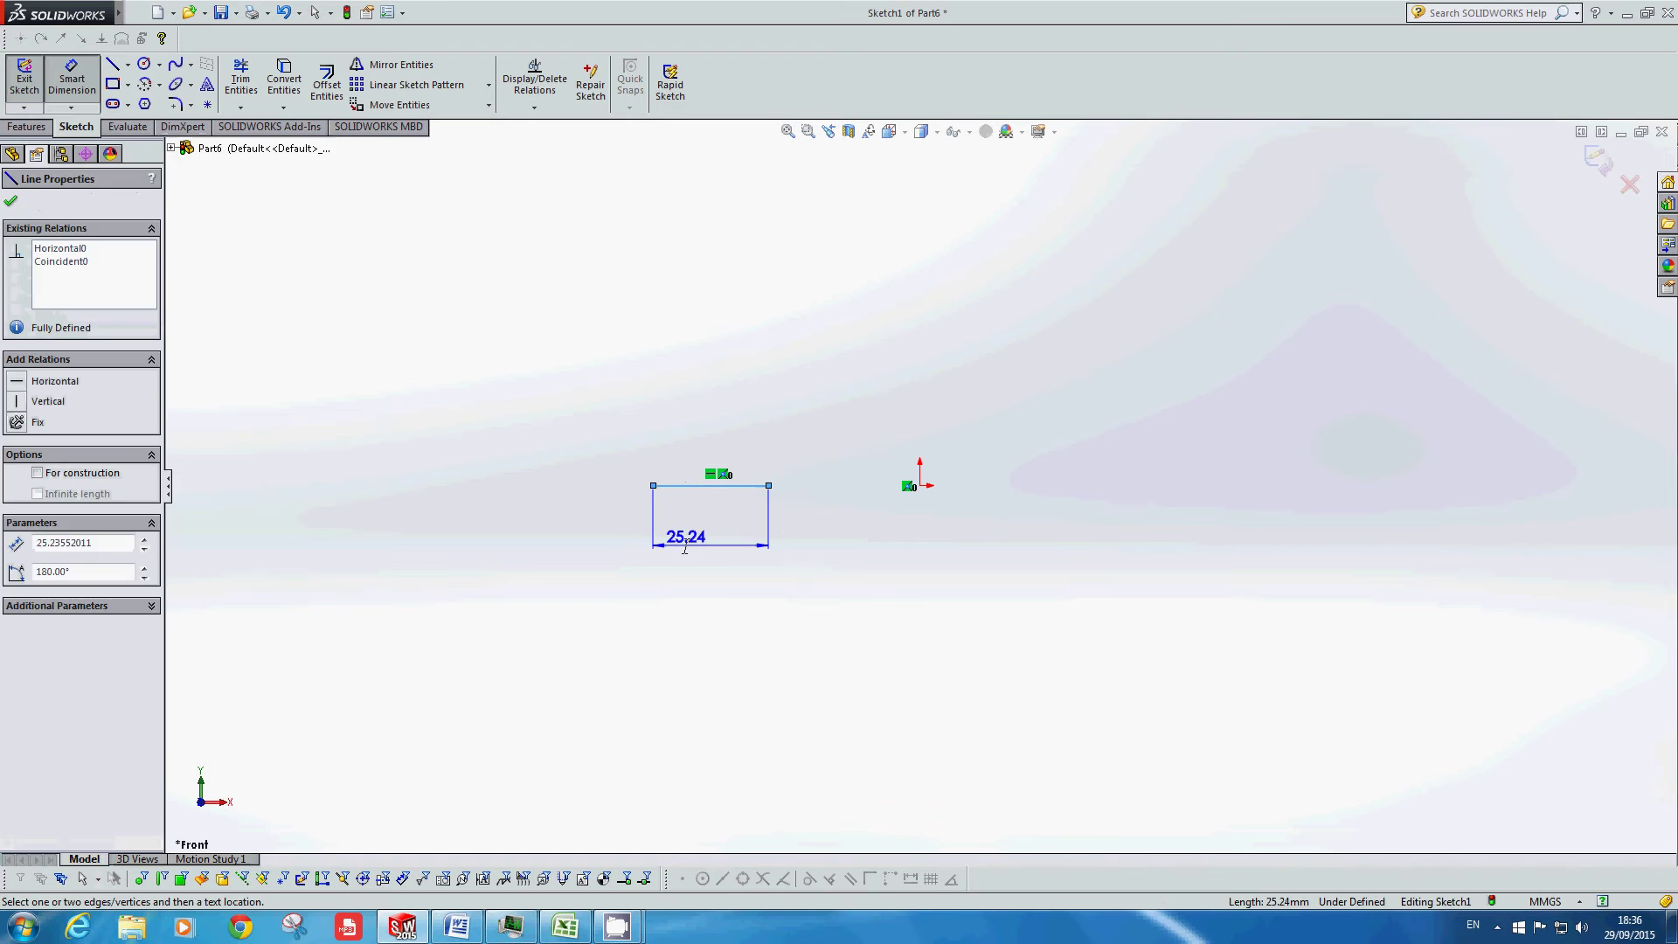
{"action": "left_click", "coordinate": [685, 544]}
{"action": "type", "text": "24"}
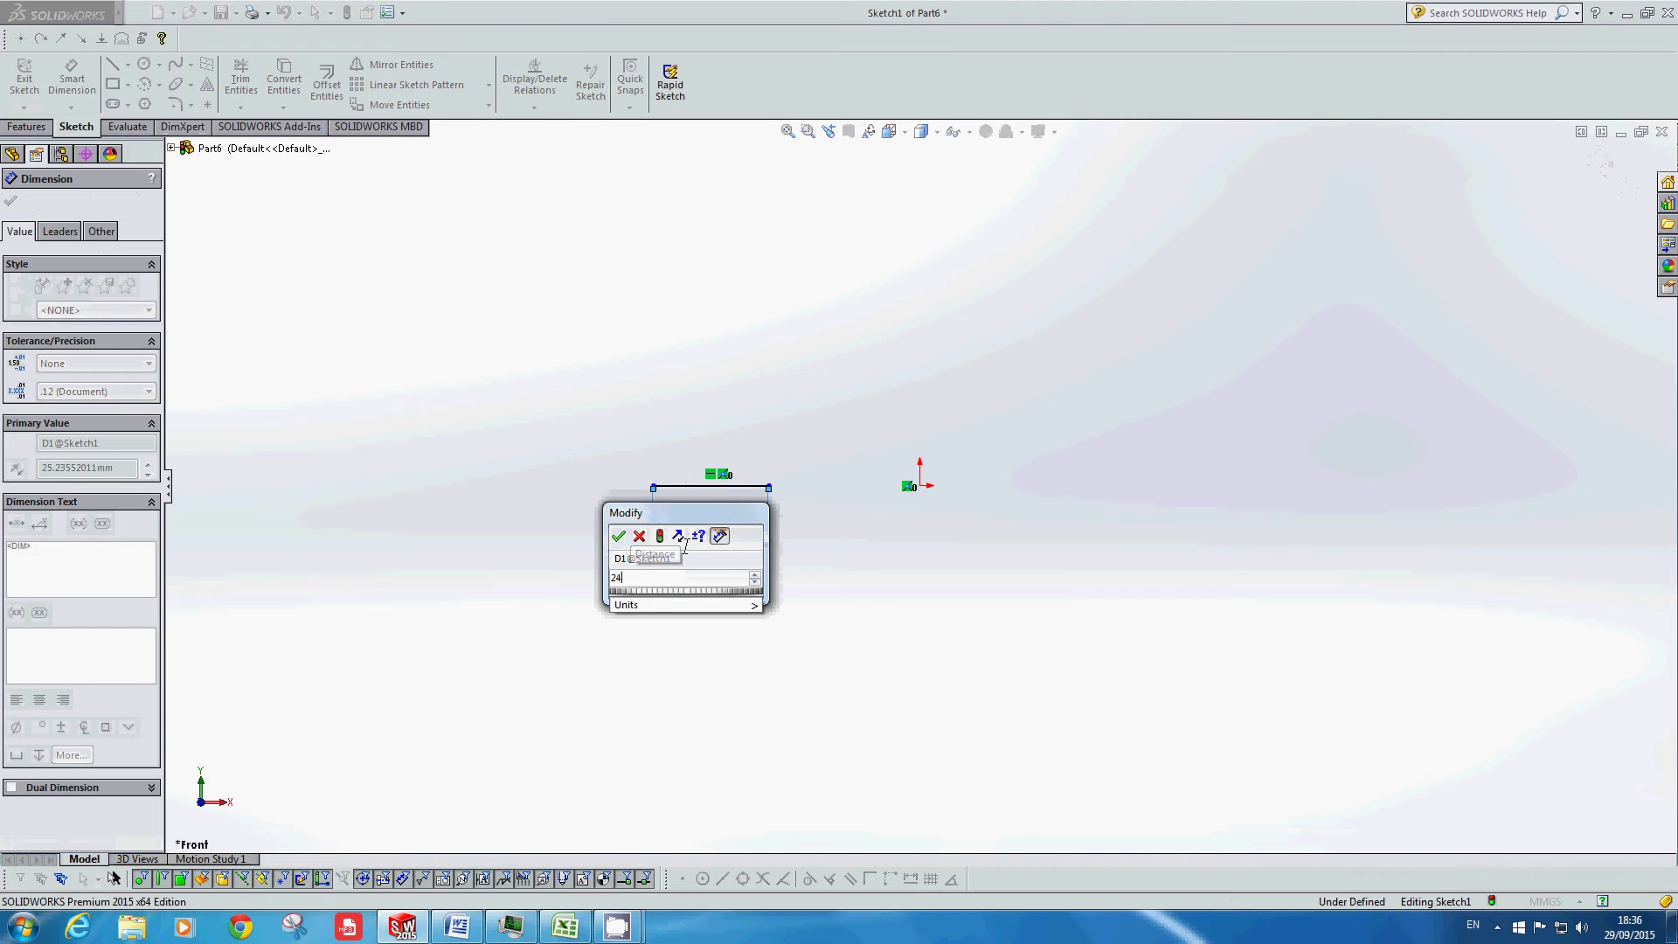
{"action": "key", "text": "Return"}
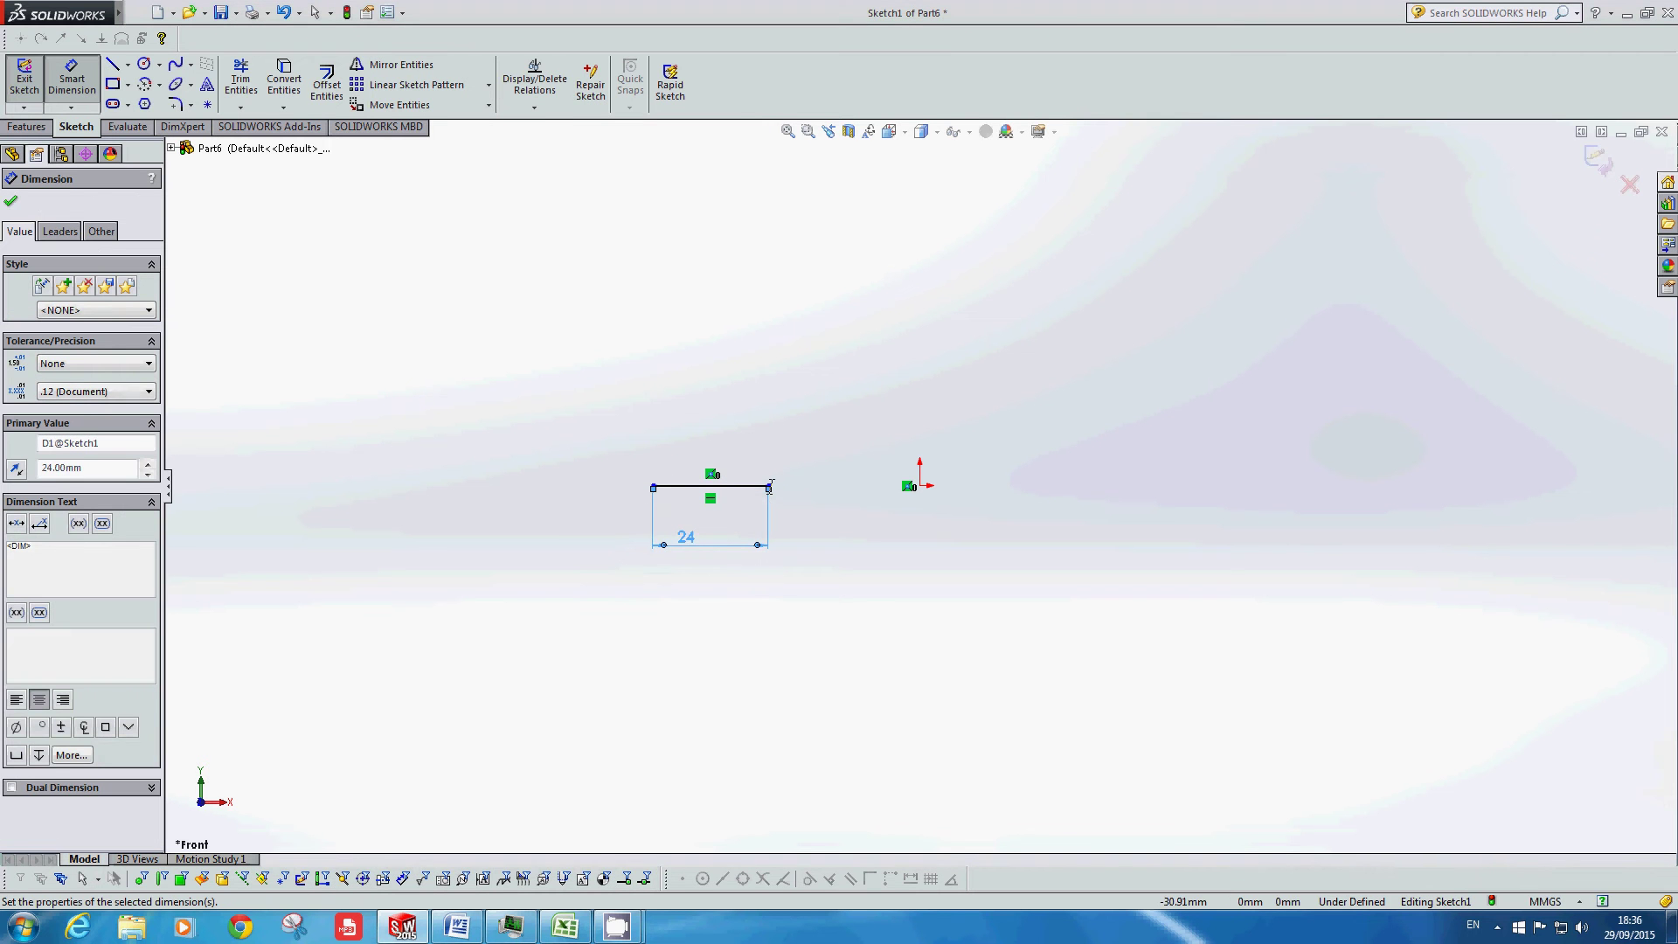
Step: Dimension the distance from the line's right endpoint to the origin as 36 mm
{"action": "left_click", "coordinate": [768, 485]}
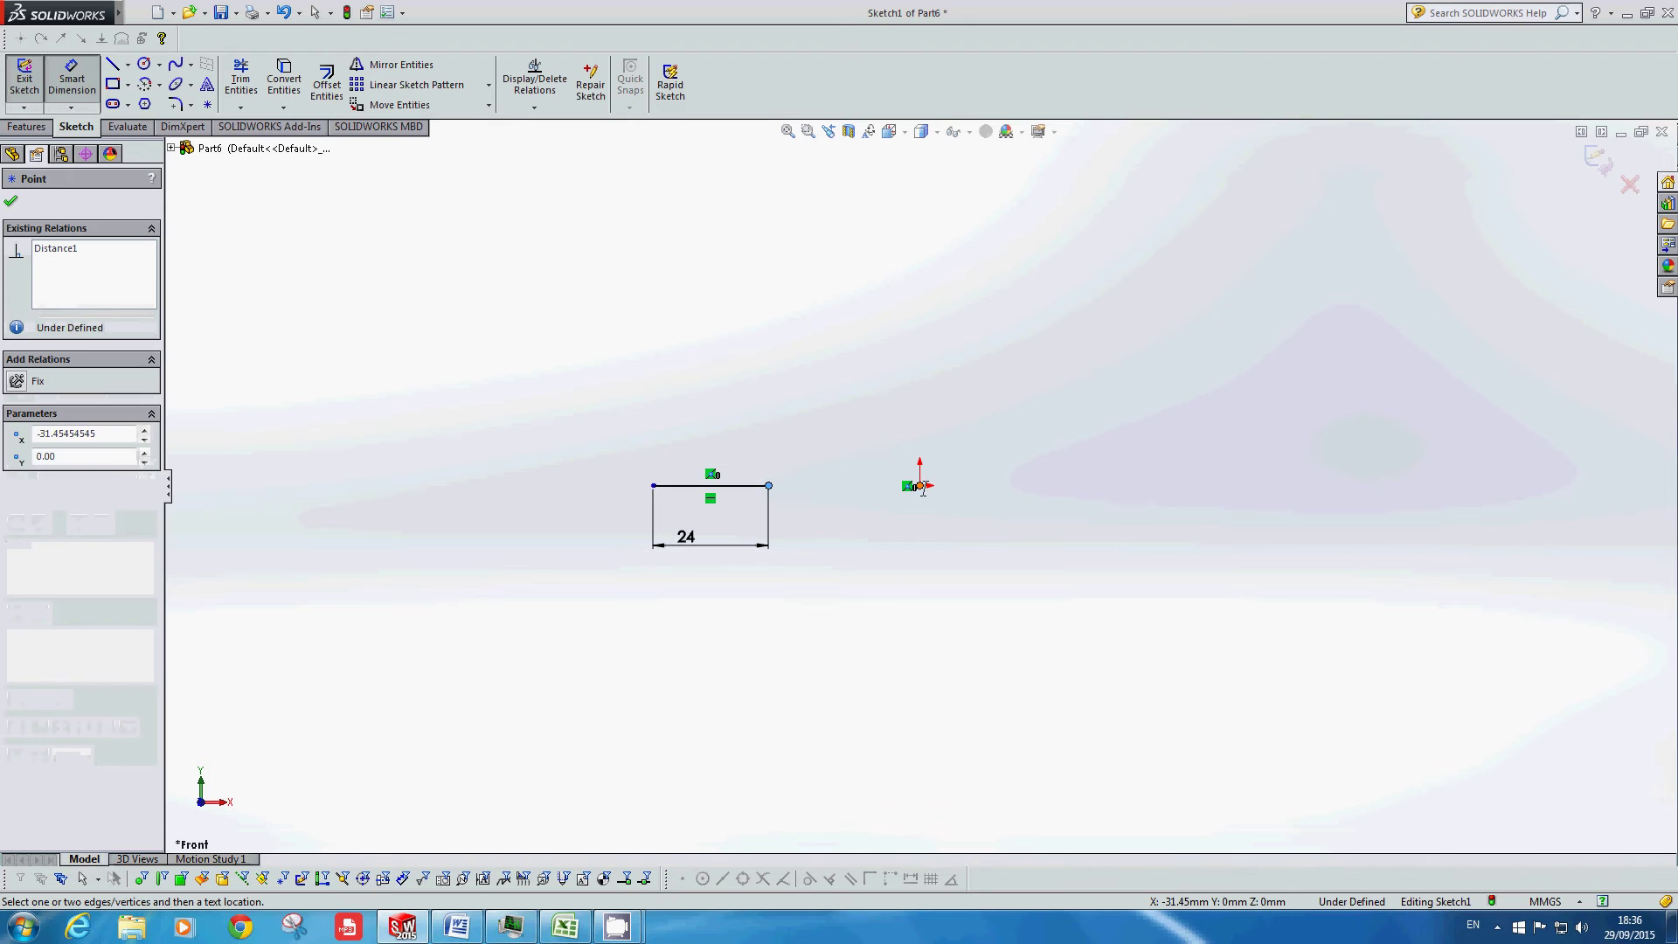
{"action": "left_click", "coordinate": [919, 485]}
{"action": "left_click", "coordinate": [840, 553]}
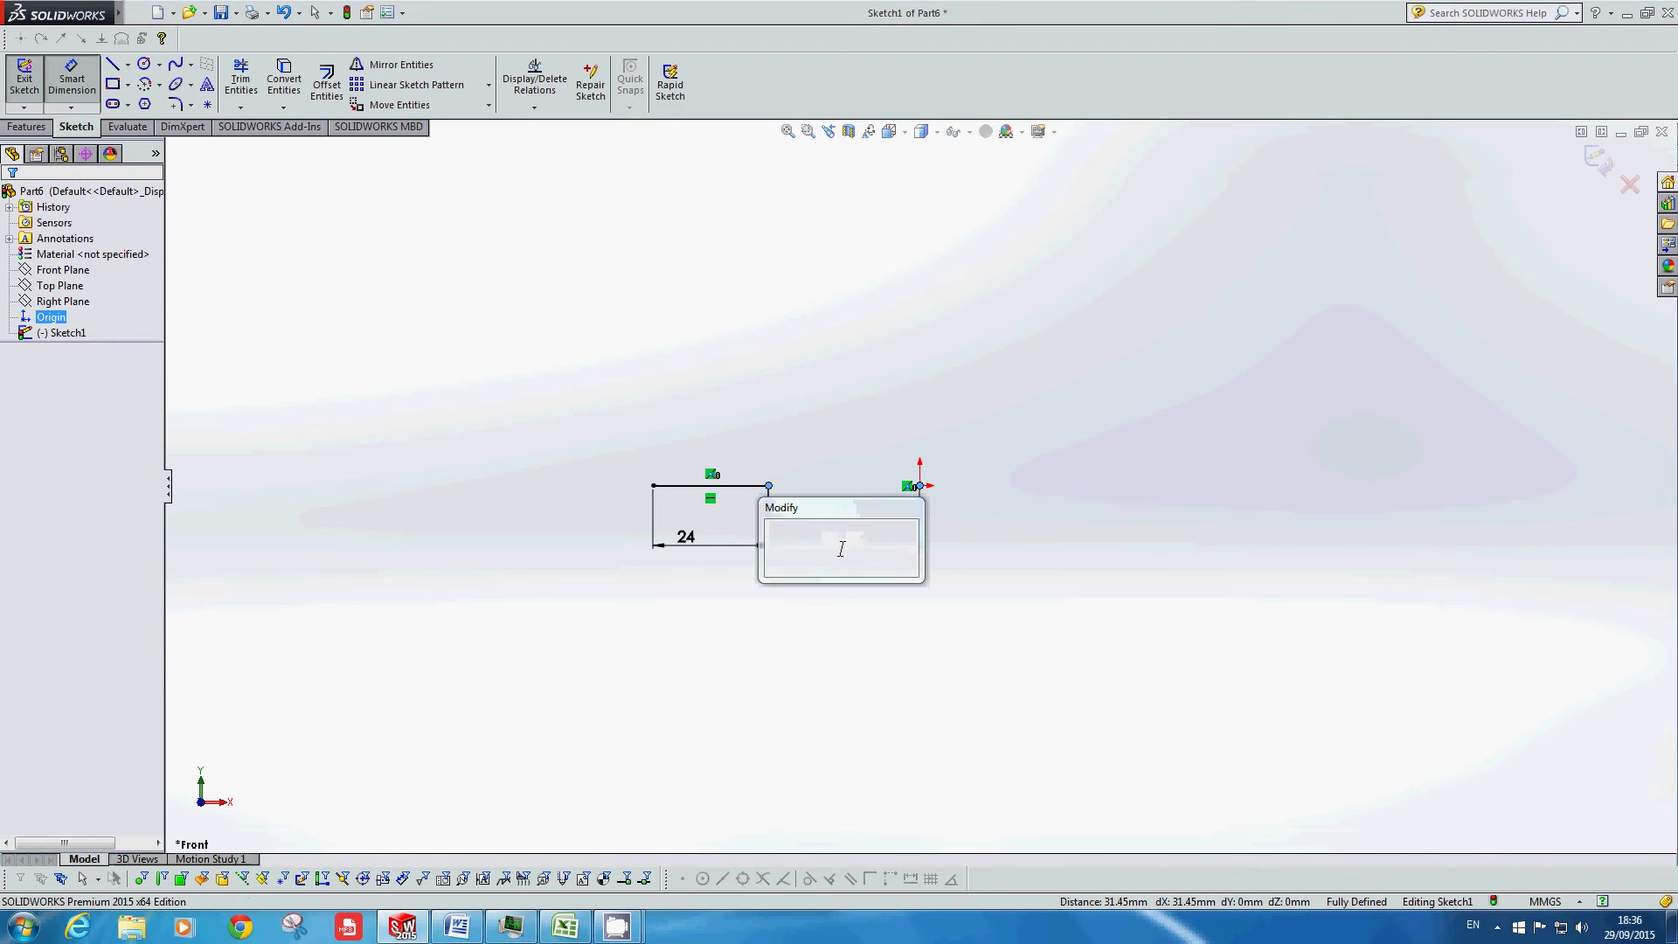
{"action": "type", "text": "36"}
{"action": "key", "text": "Return"}
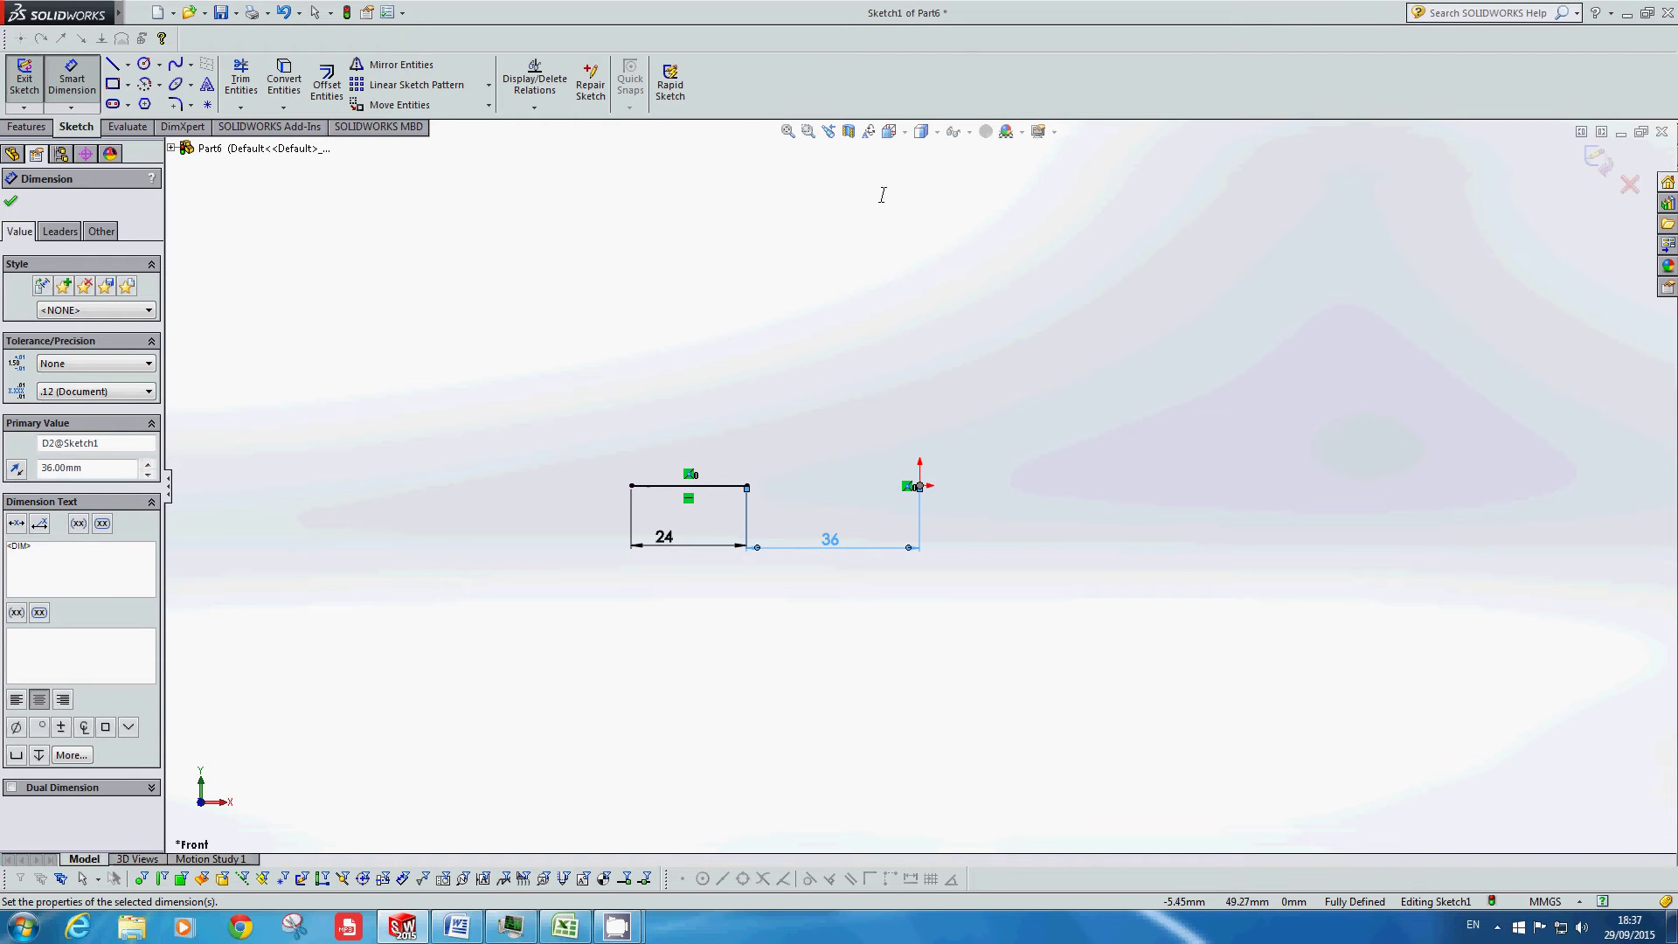
Step: Sketch a vertical centerline about 132 mm long through the origin, extending above and below it
{"action": "left_click", "coordinate": [126, 65]}
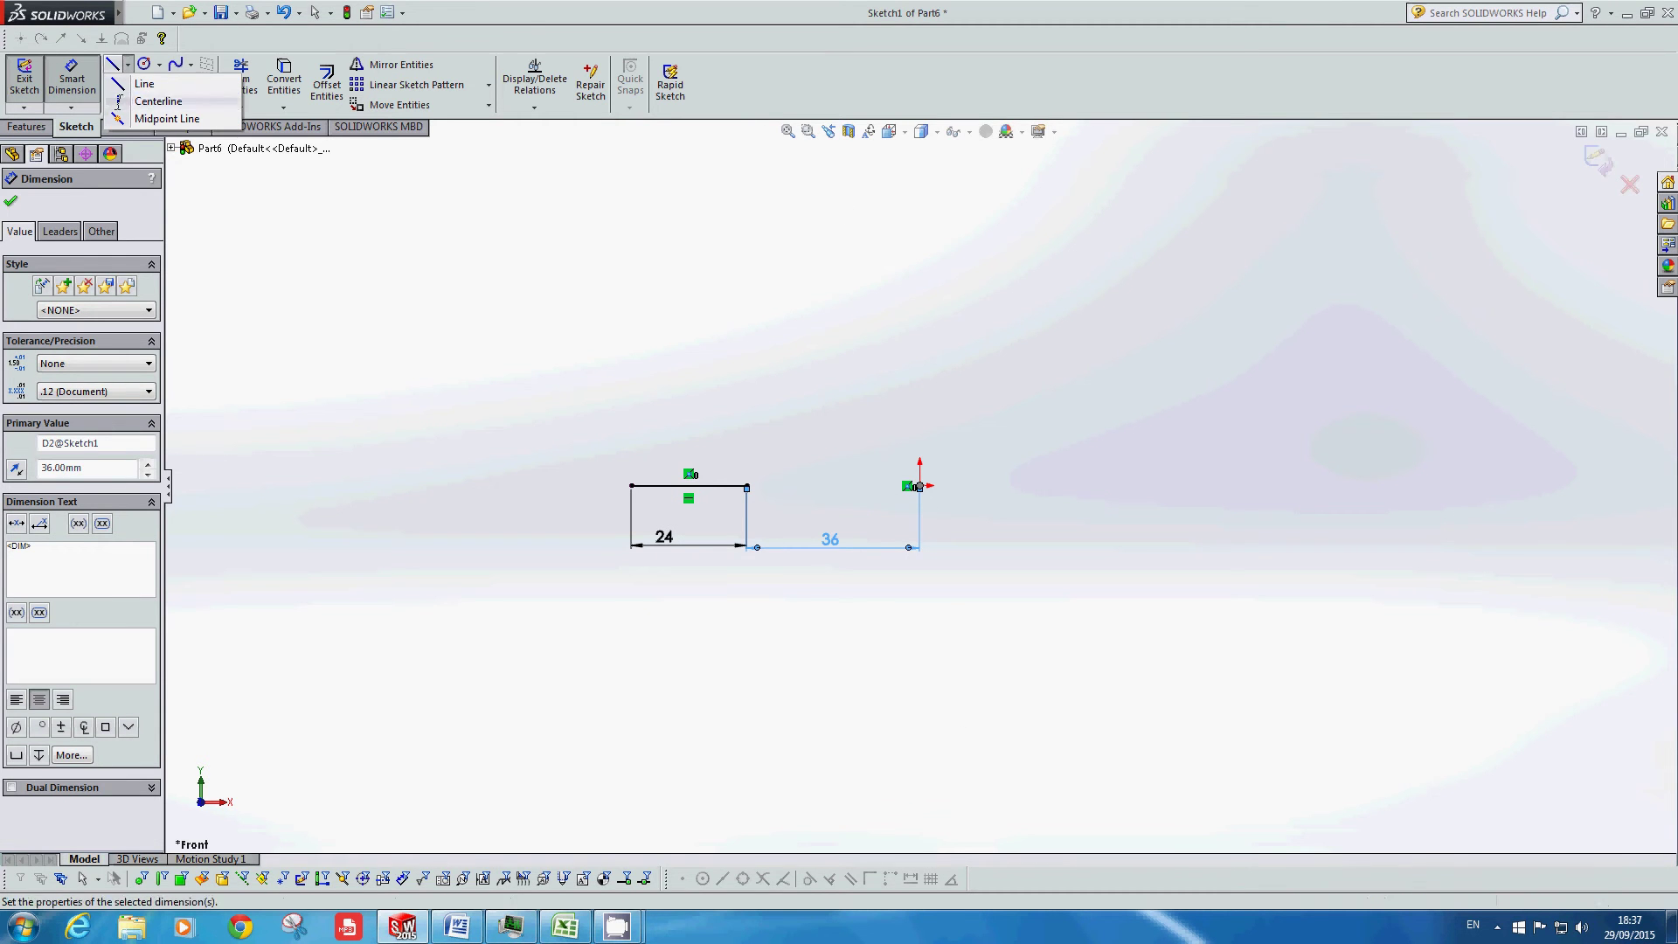
{"action": "left_click", "coordinate": [153, 101]}
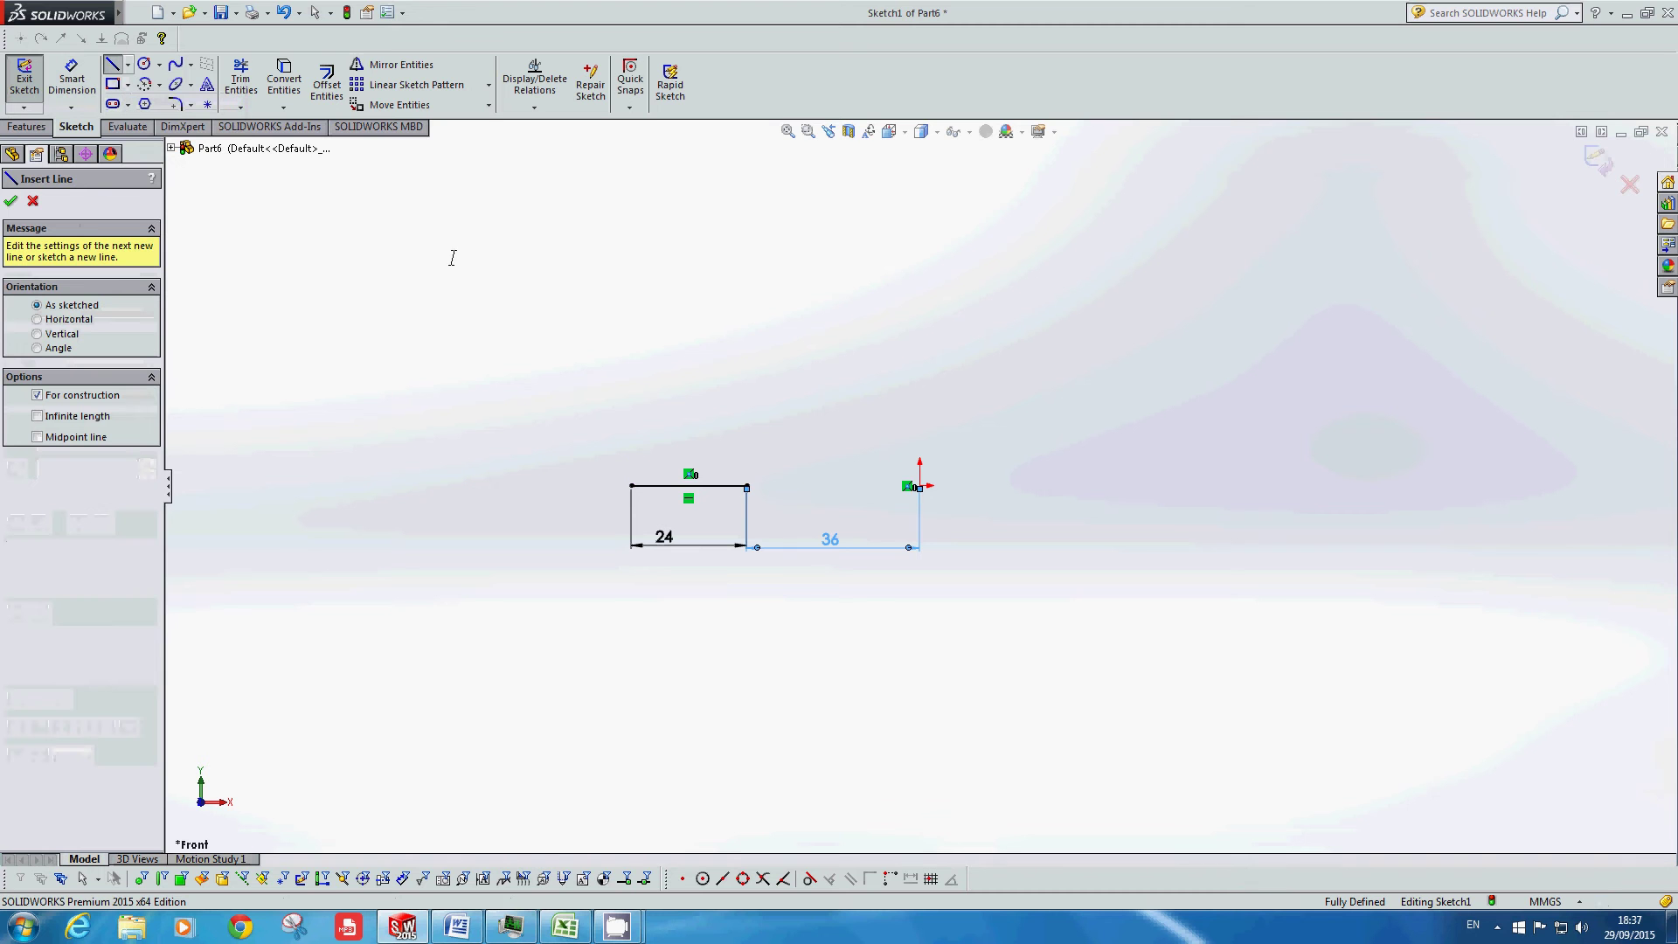
{"action": "left_click", "coordinate": [922, 695]}
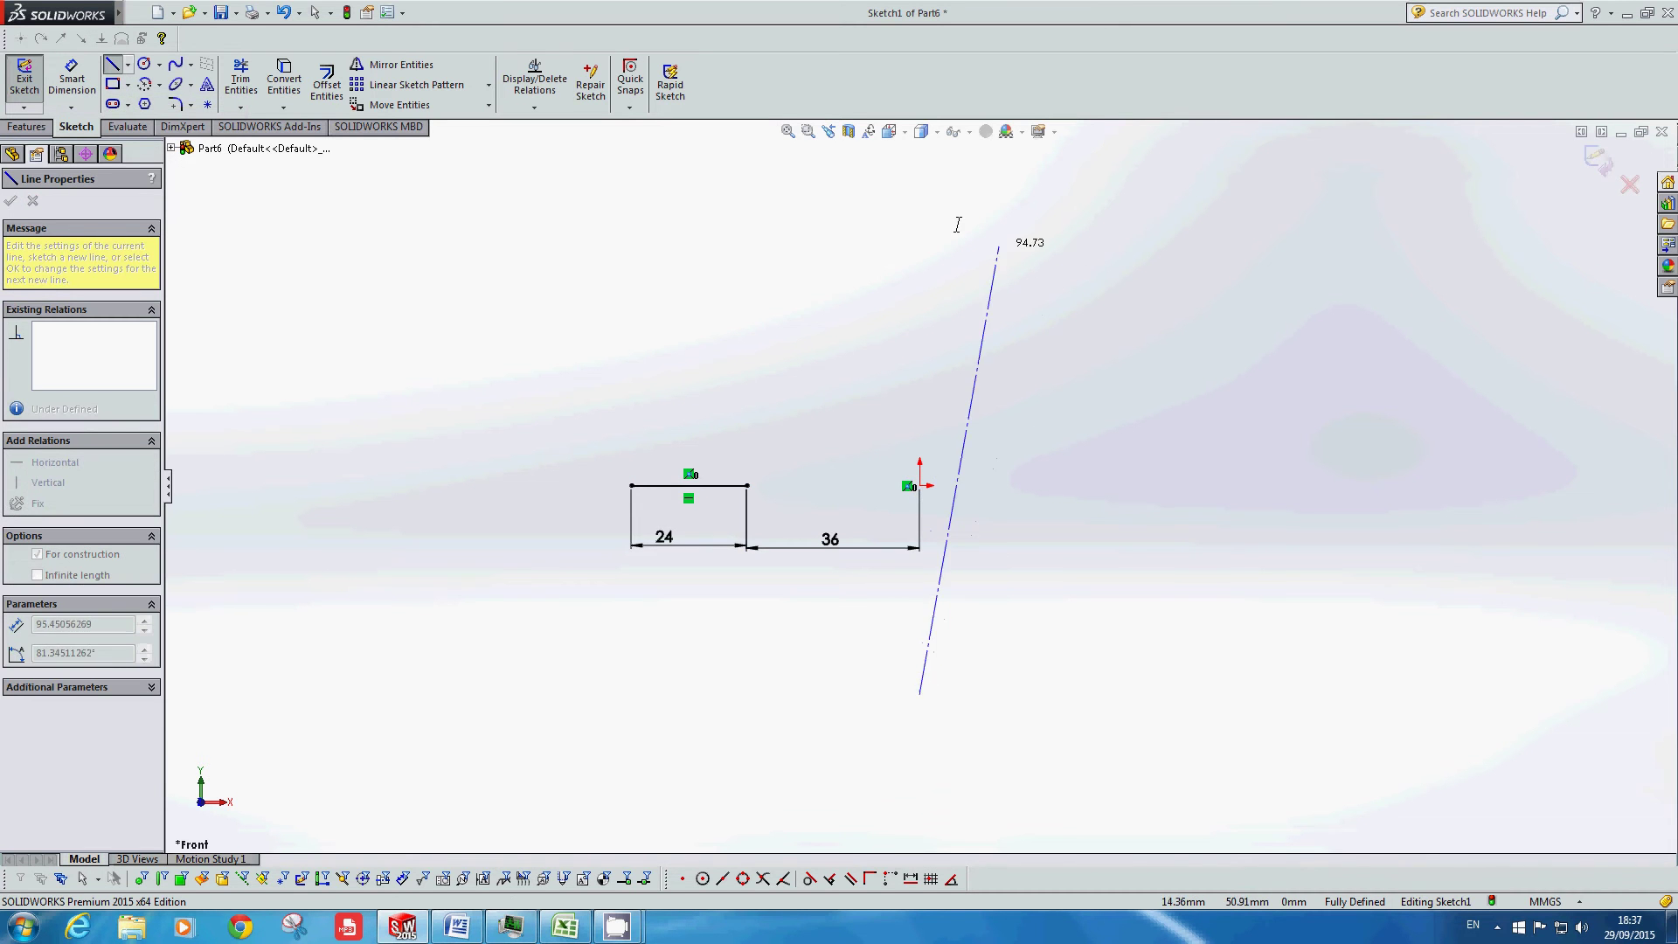
{"action": "key", "text": "z"}
{"action": "key", "text": "z"}
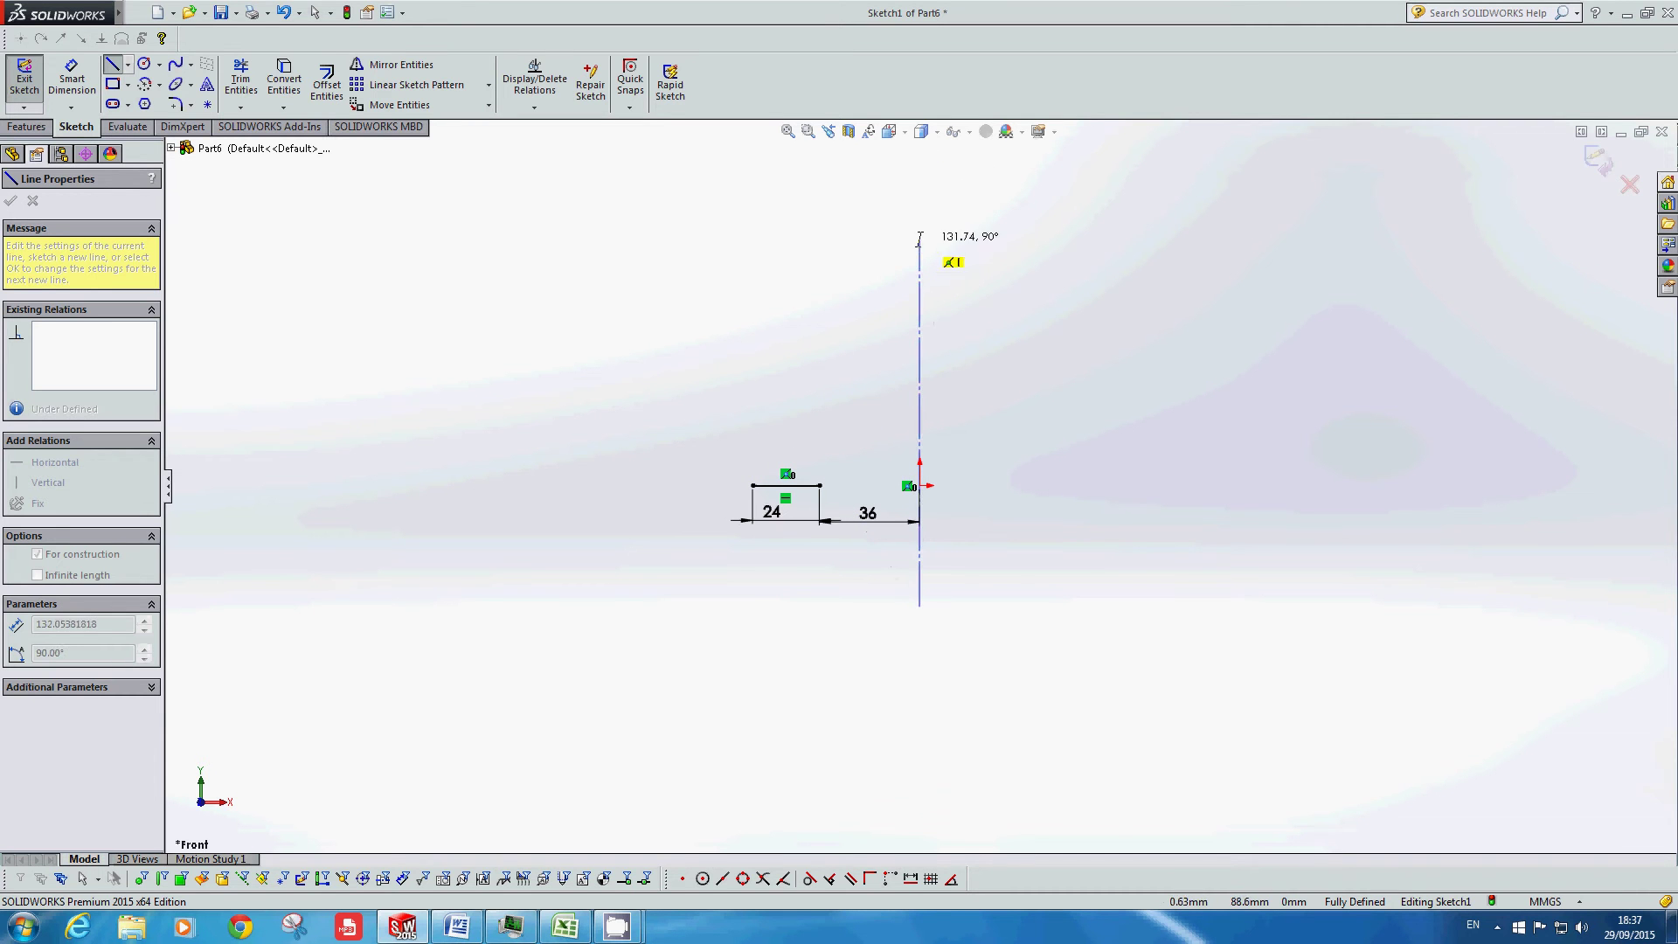
{"action": "left_click", "coordinate": [920, 237]}
{"action": "key", "text": "Escape"}
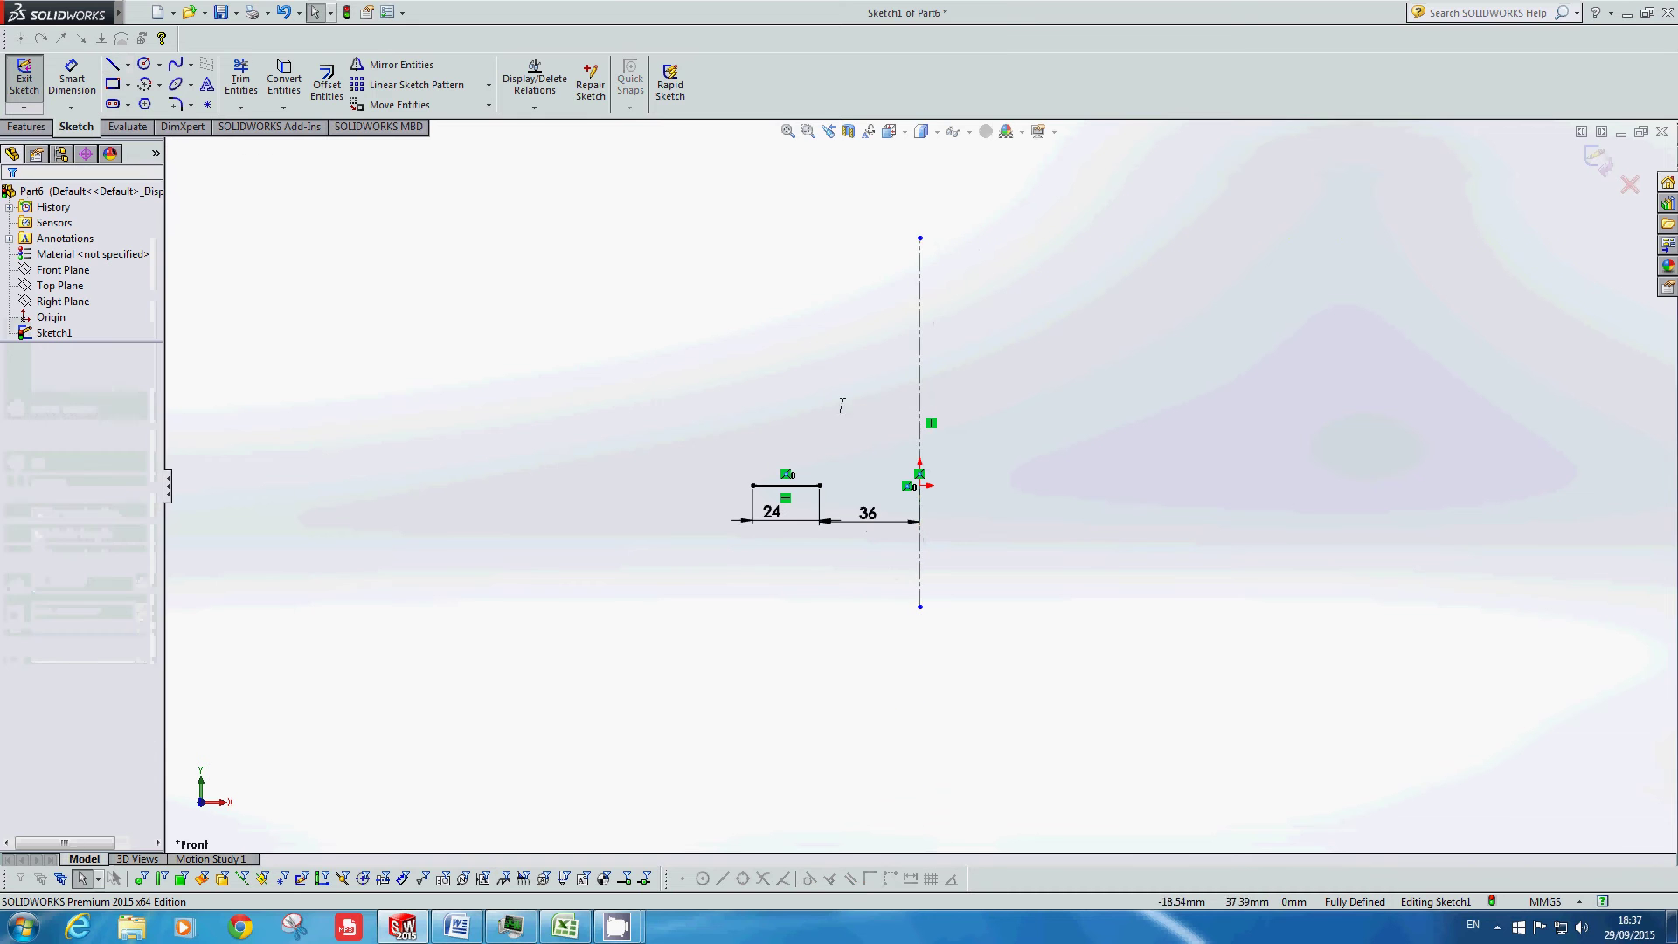
Step: Sketch a stepped profile from the 24 mm line's left end: about 11 mm up, 13 mm right, further up, and horizontally to the centerline
{"action": "scroll", "coordinate": [921, 520], "scroll_direction": "down", "scroll_amount": 2}
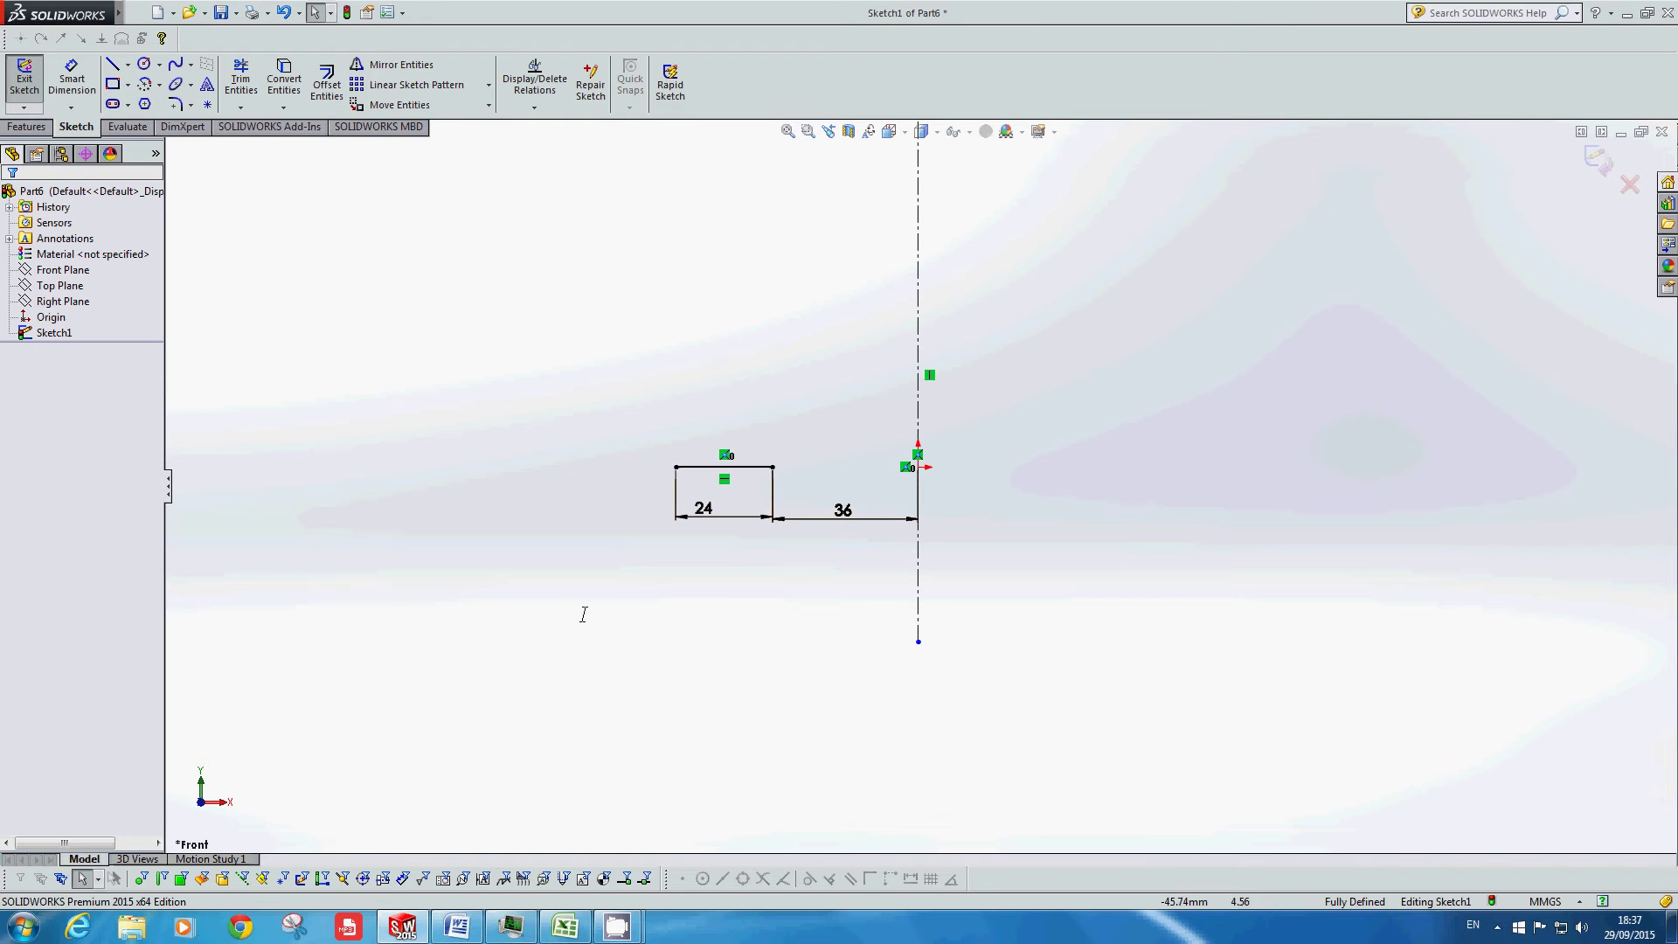
{"action": "left_click", "coordinate": [459, 928]}
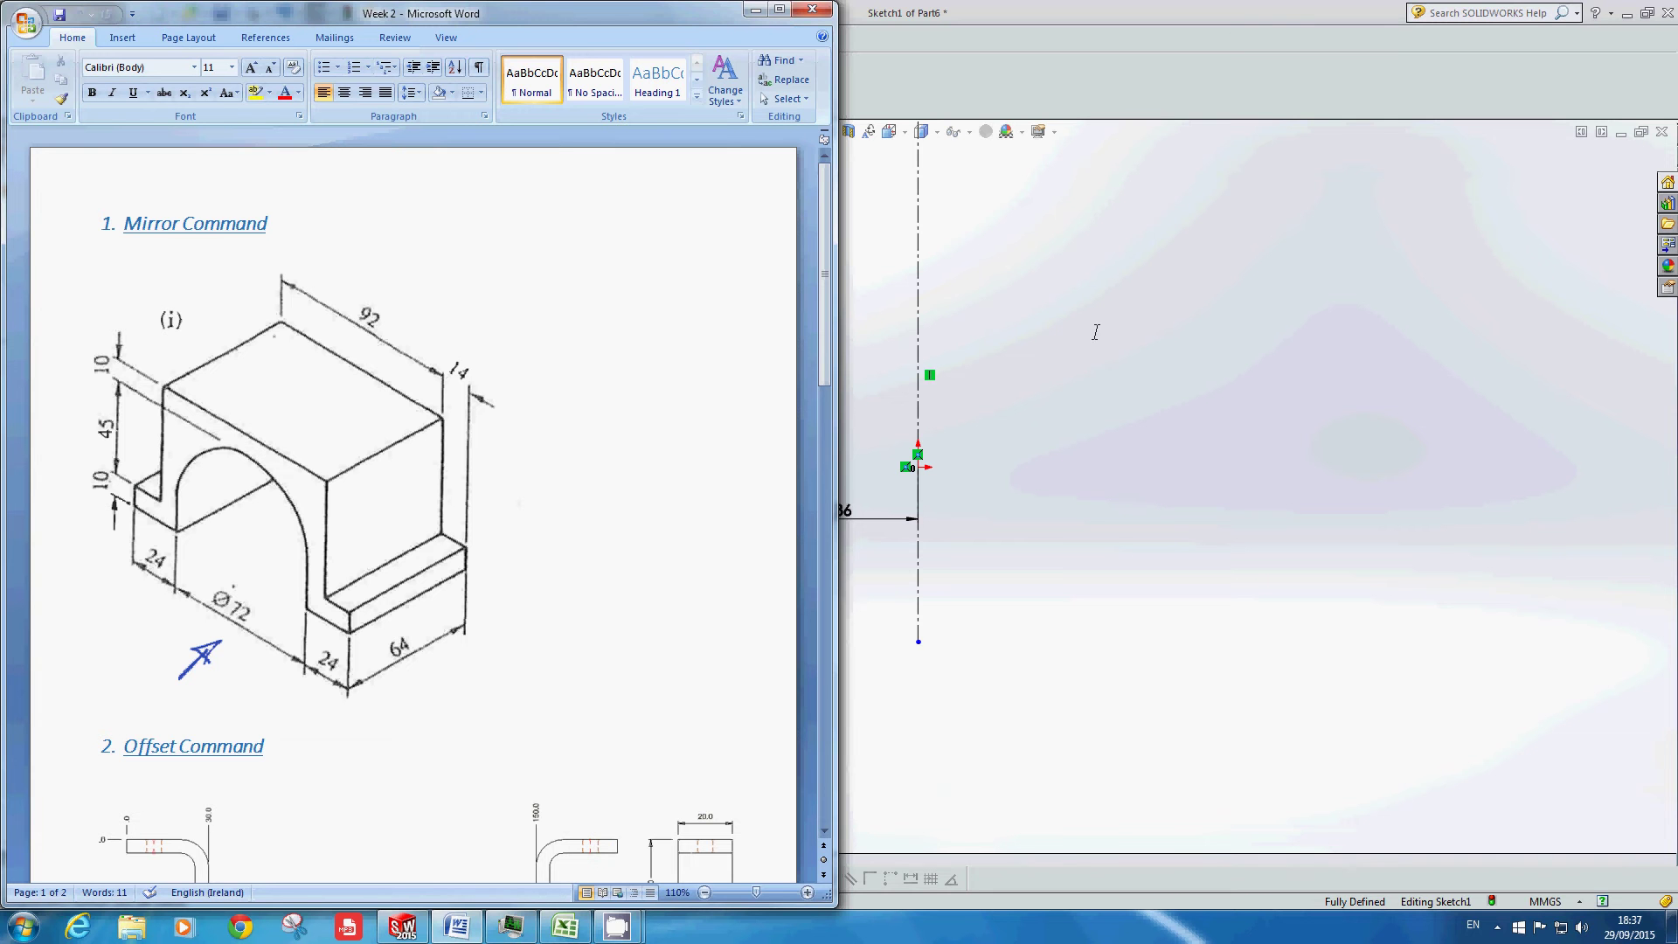
{"action": "left_click", "coordinate": [983, 316]}
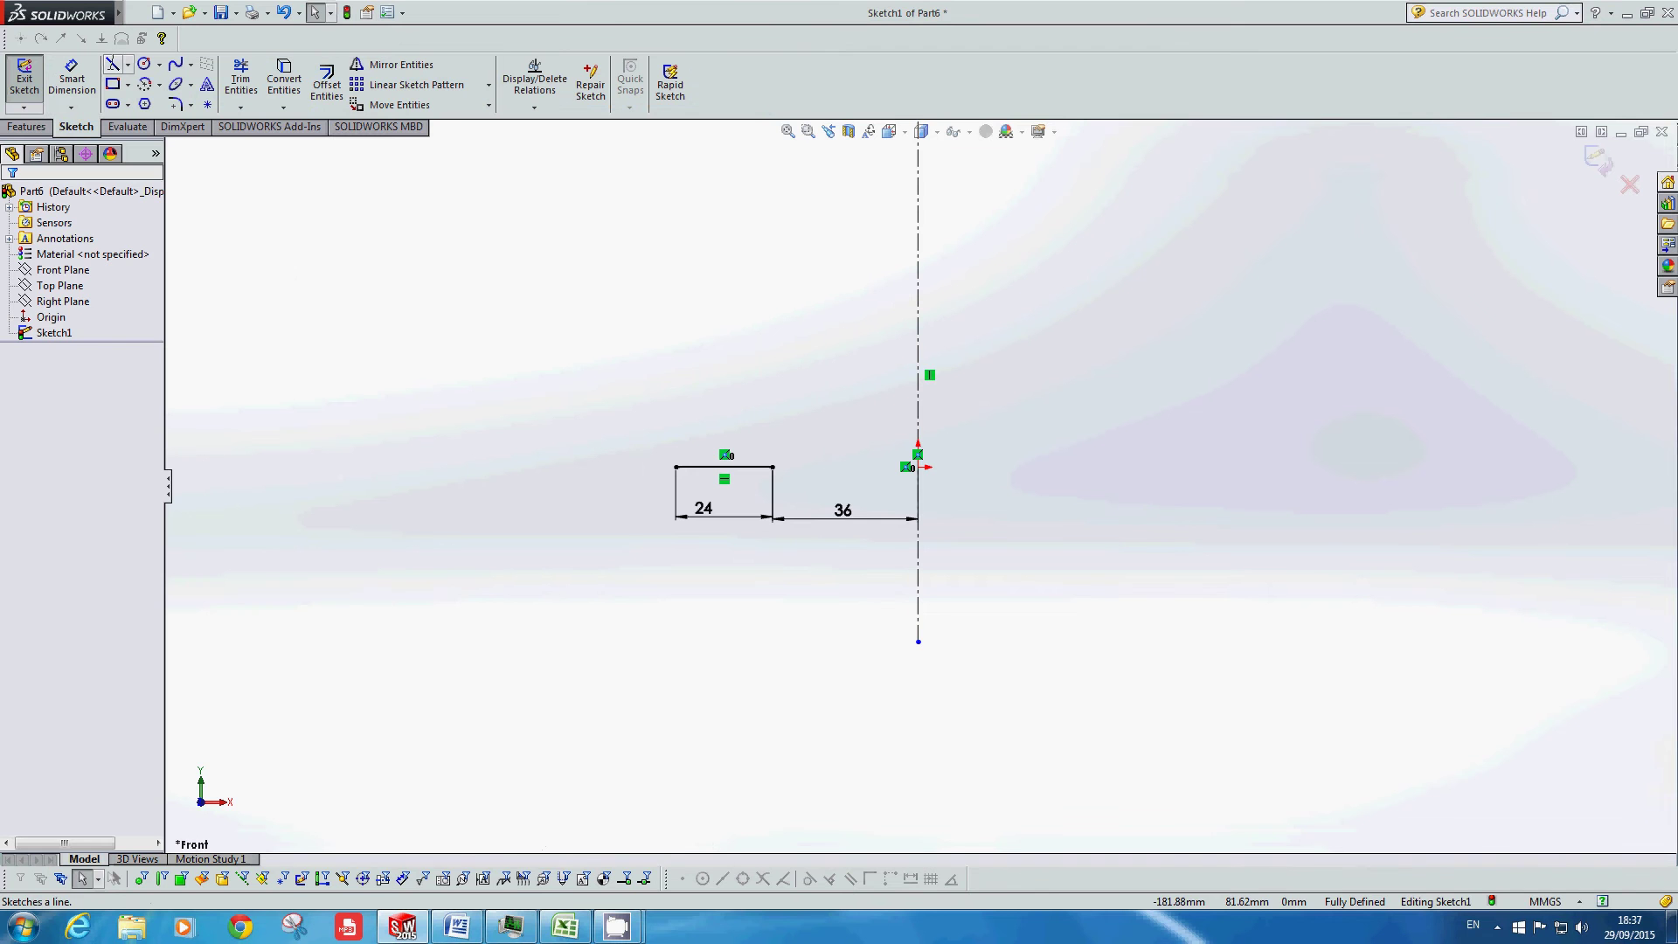
{"action": "left_click", "coordinate": [112, 62]}
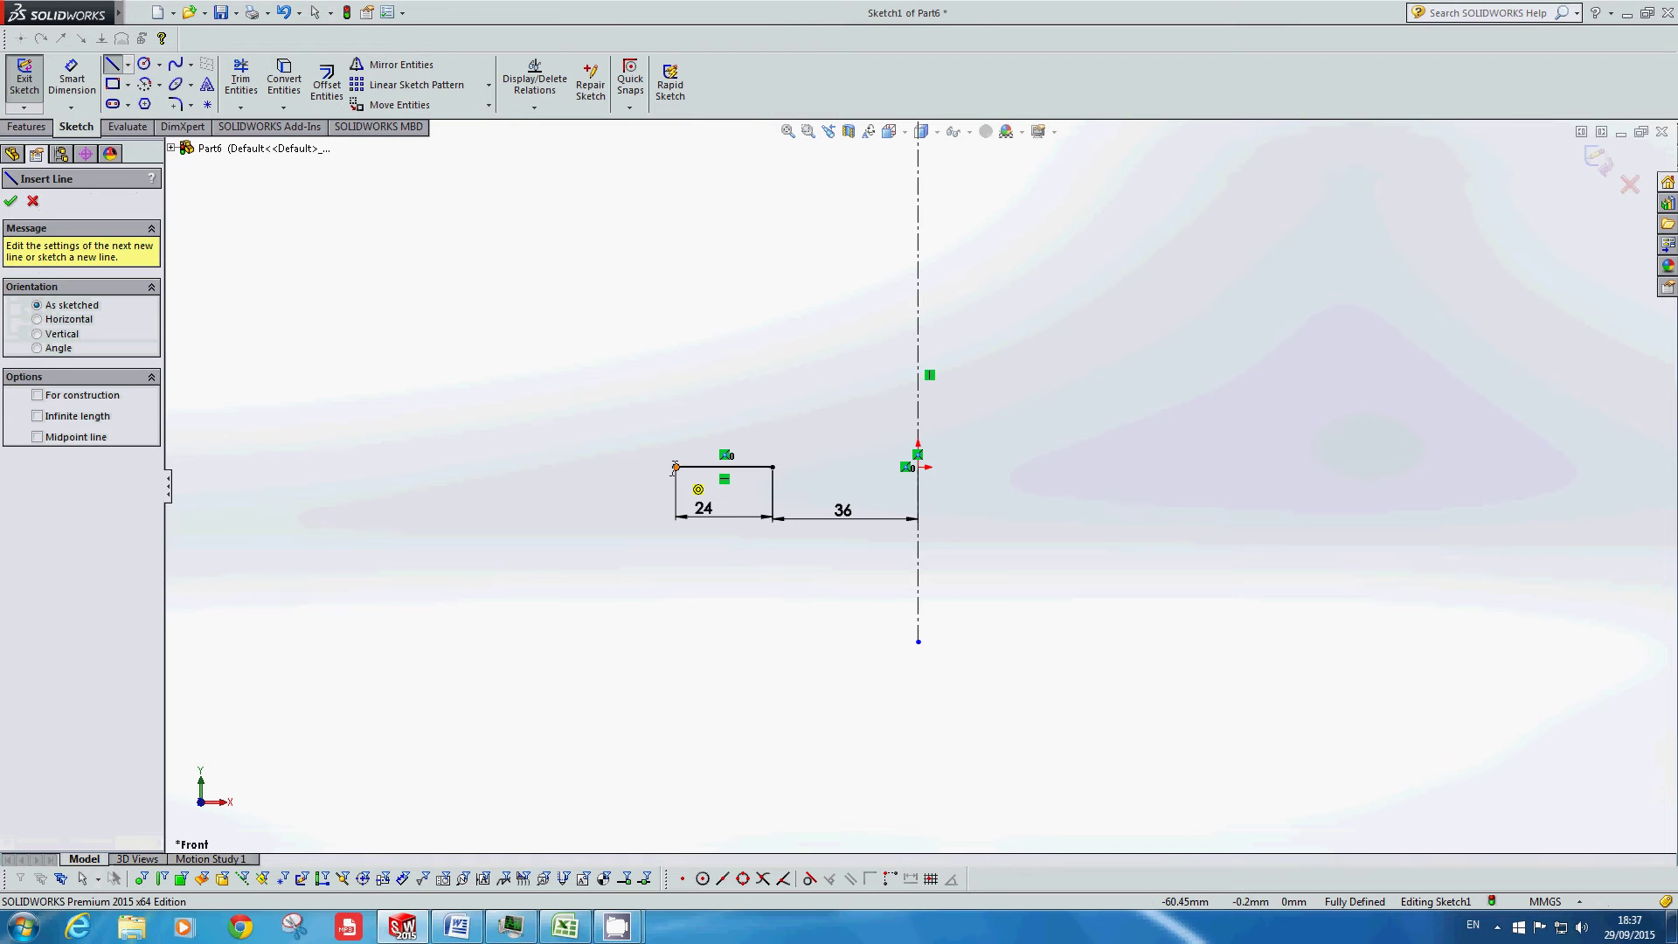
{"action": "left_click", "coordinate": [675, 466]}
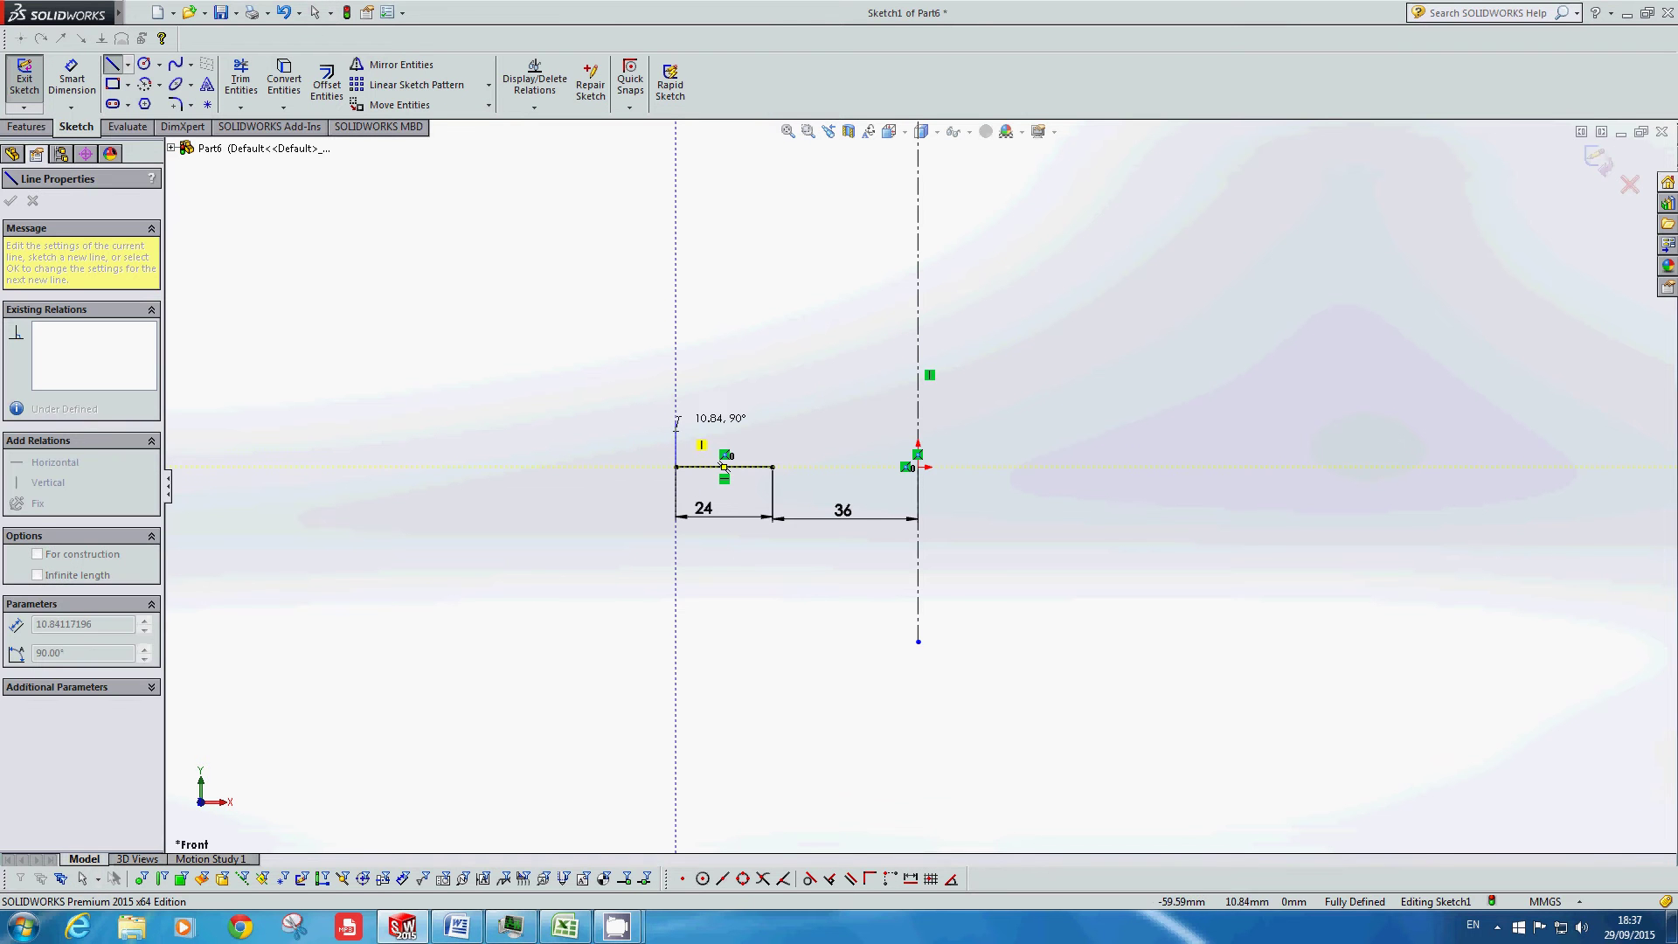
{"action": "left_click", "coordinate": [675, 422]}
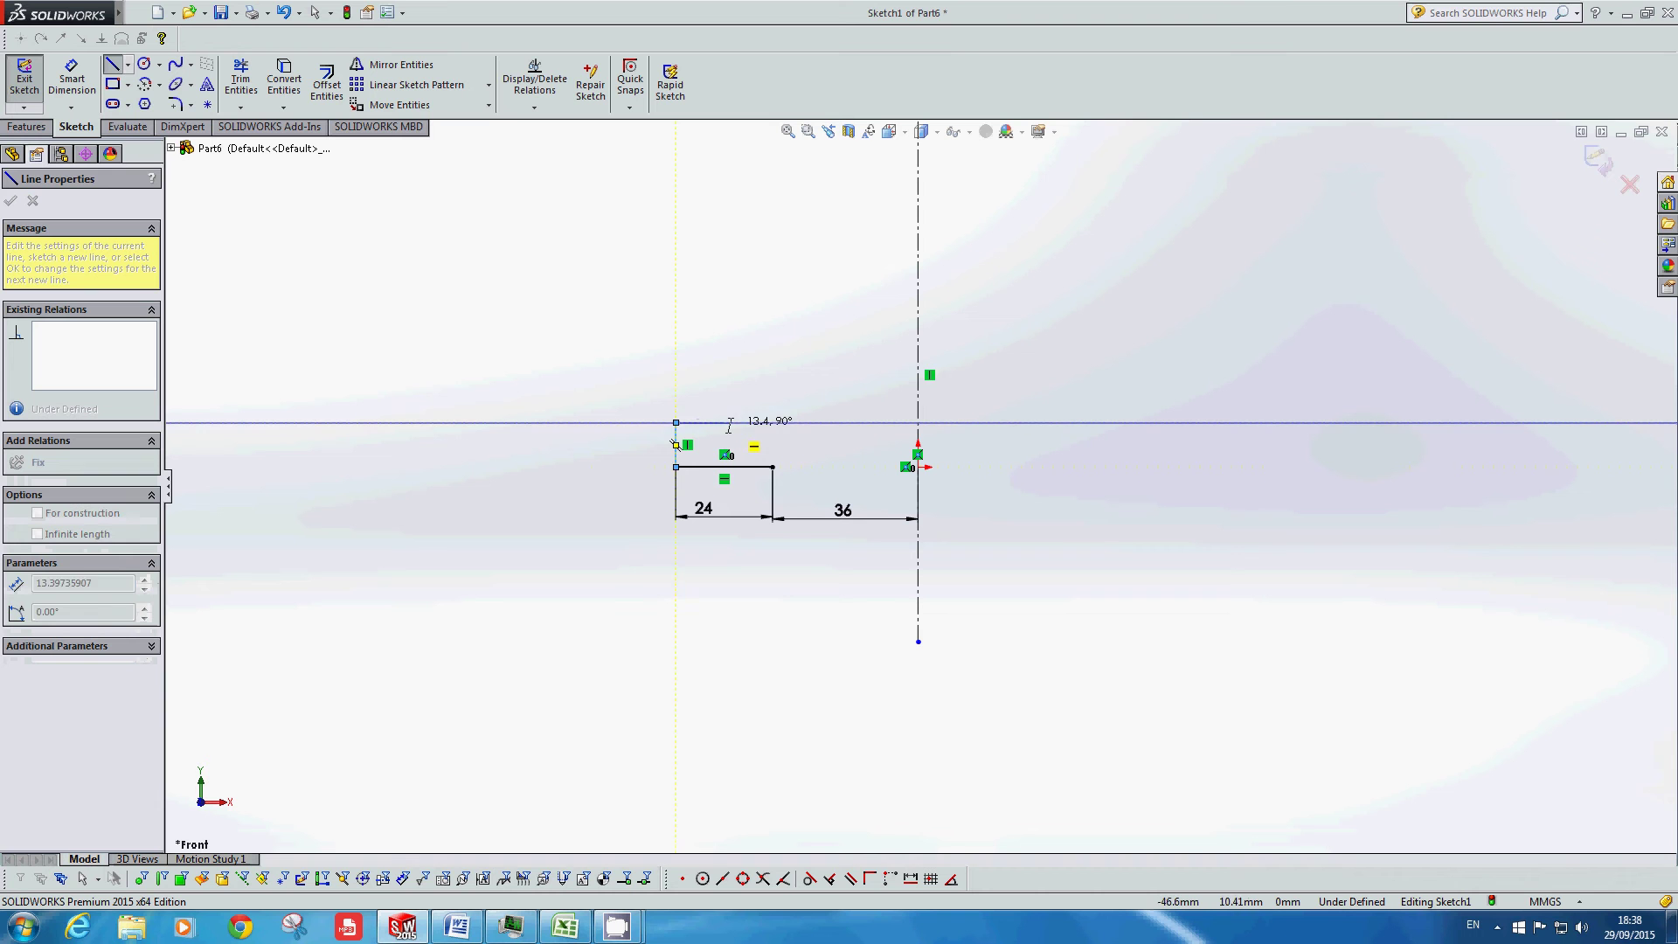
{"action": "left_click", "coordinate": [730, 422]}
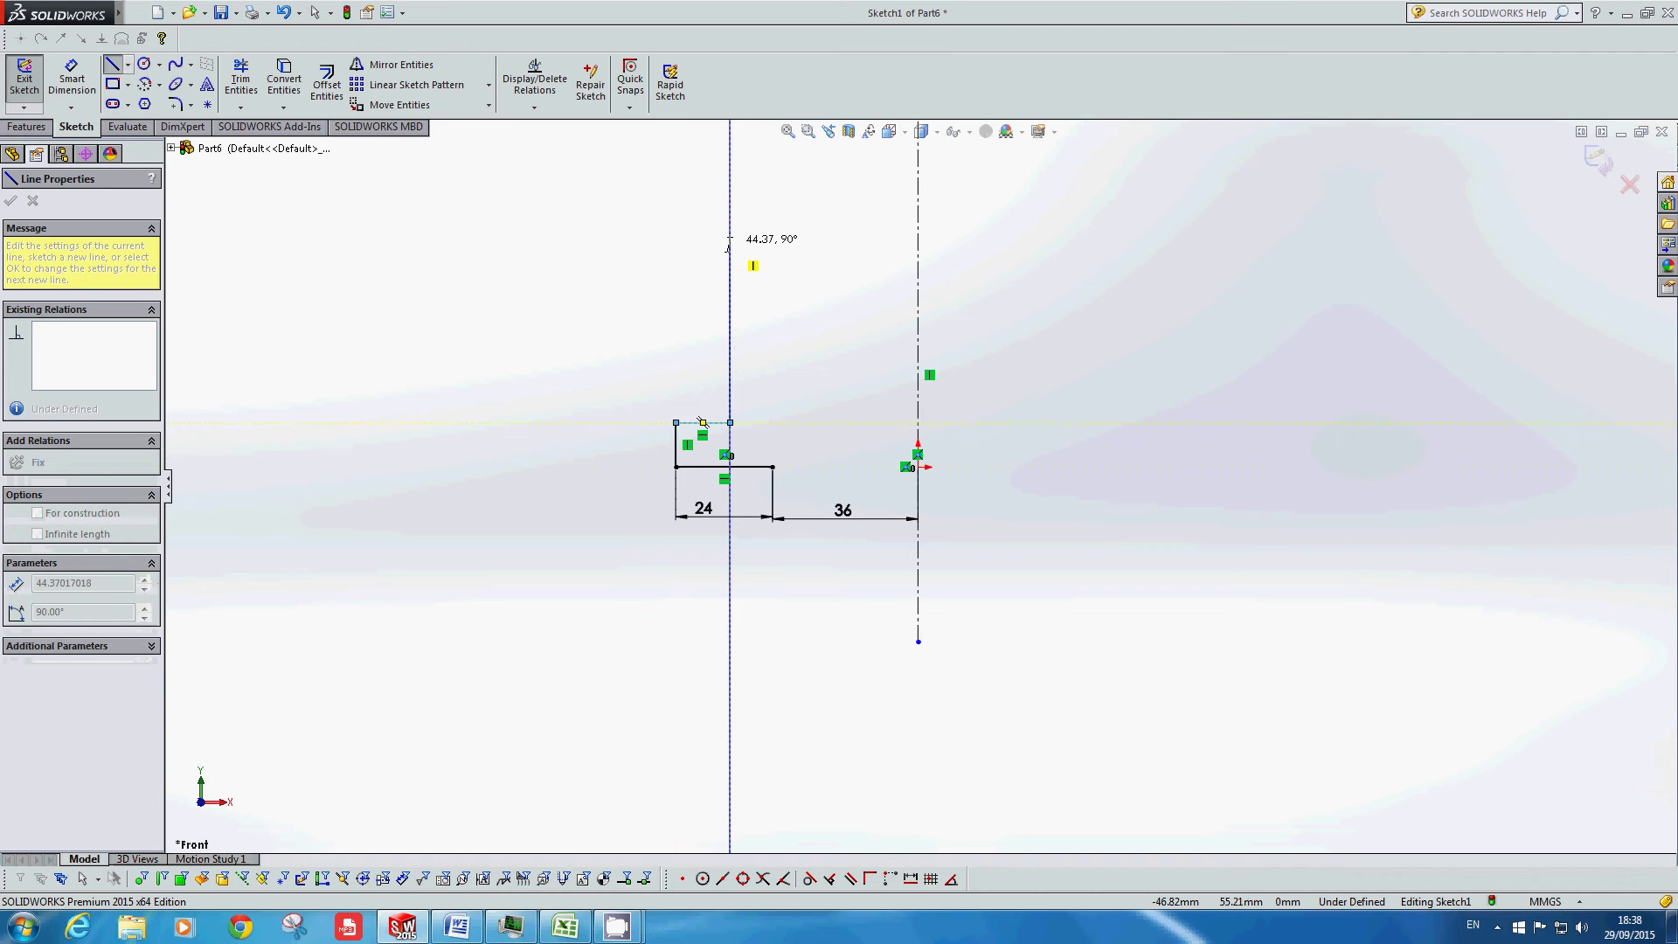
{"action": "left_click", "coordinate": [730, 197]}
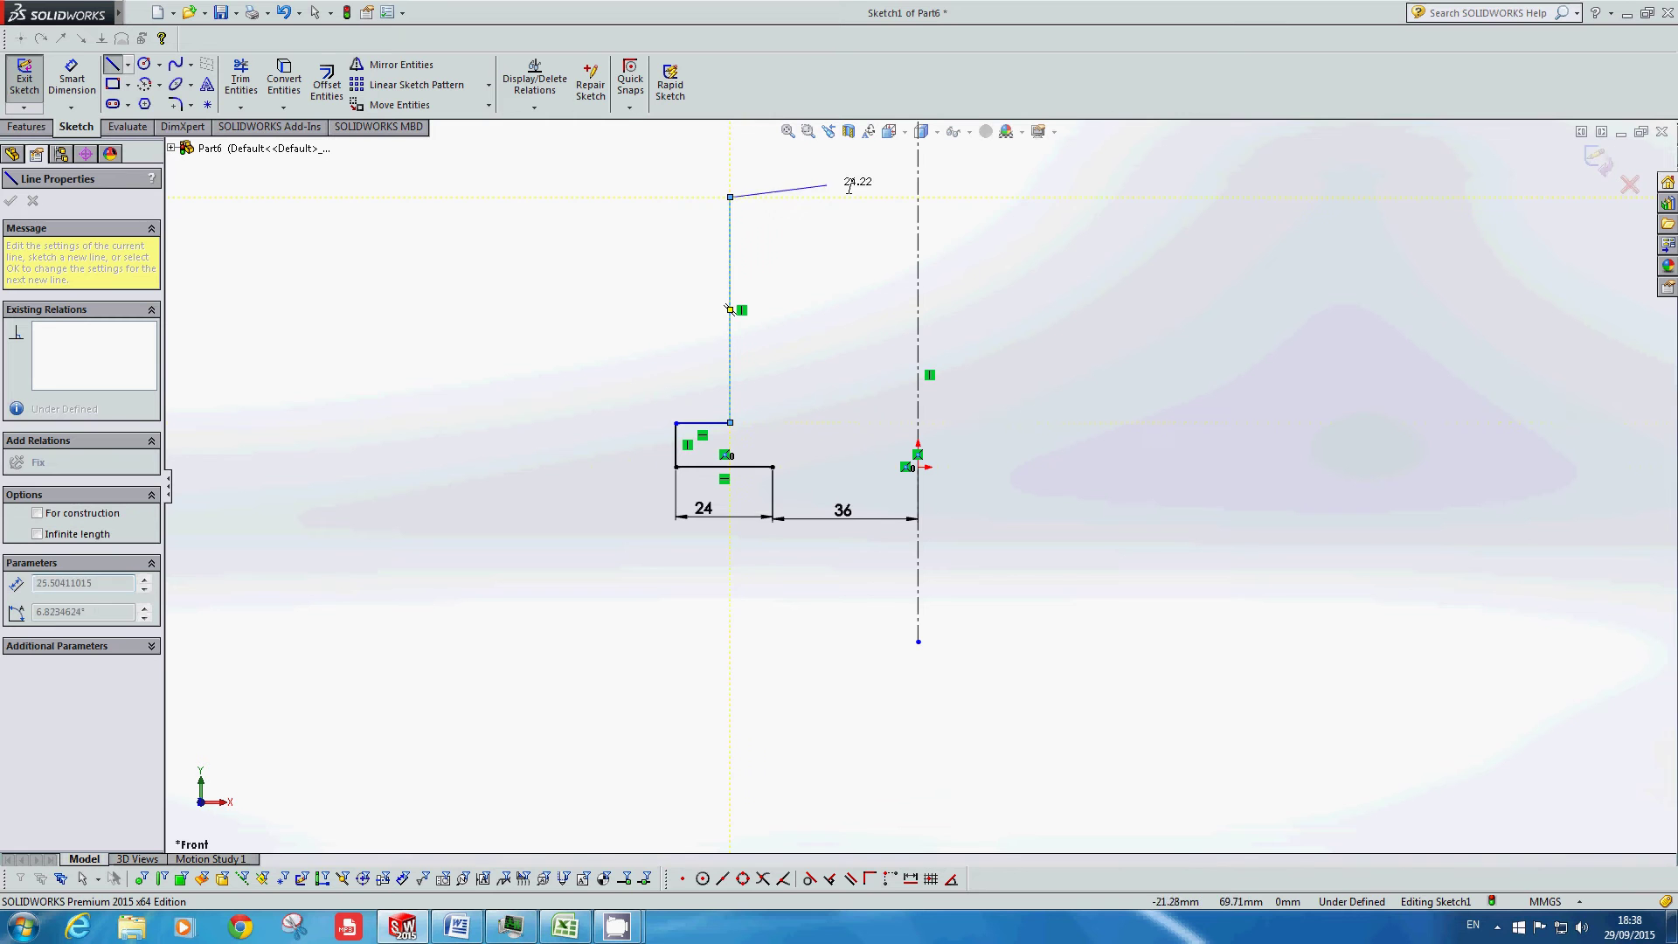
{"action": "left_click", "coordinate": [918, 197]}
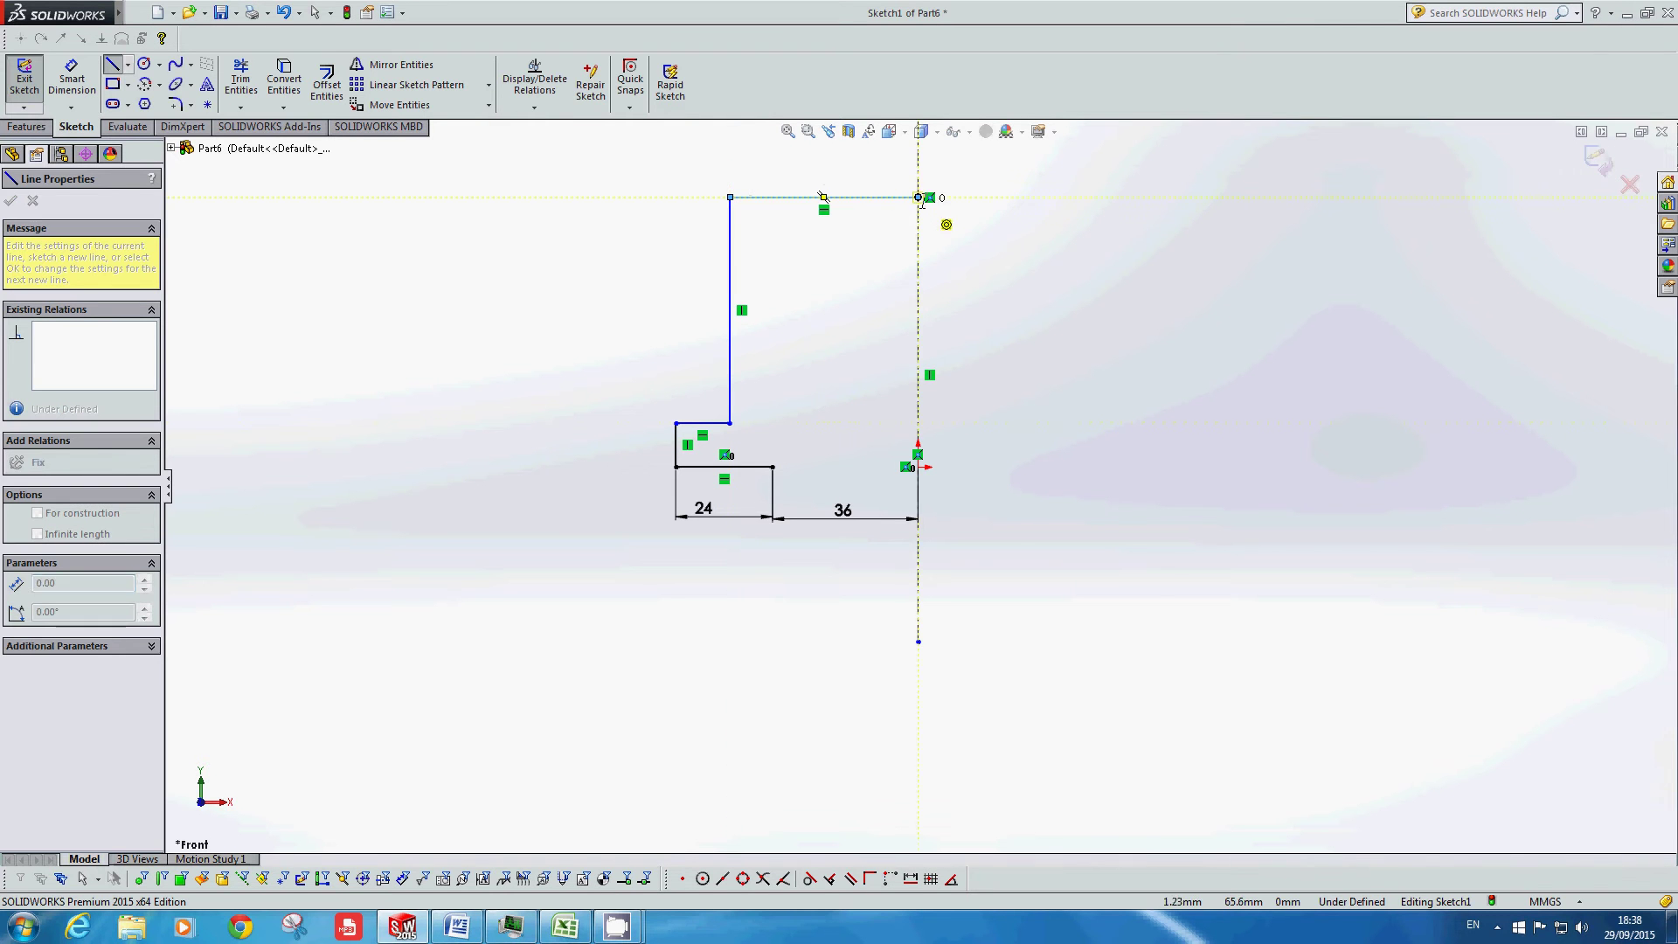
{"action": "key", "text": "Escape"}
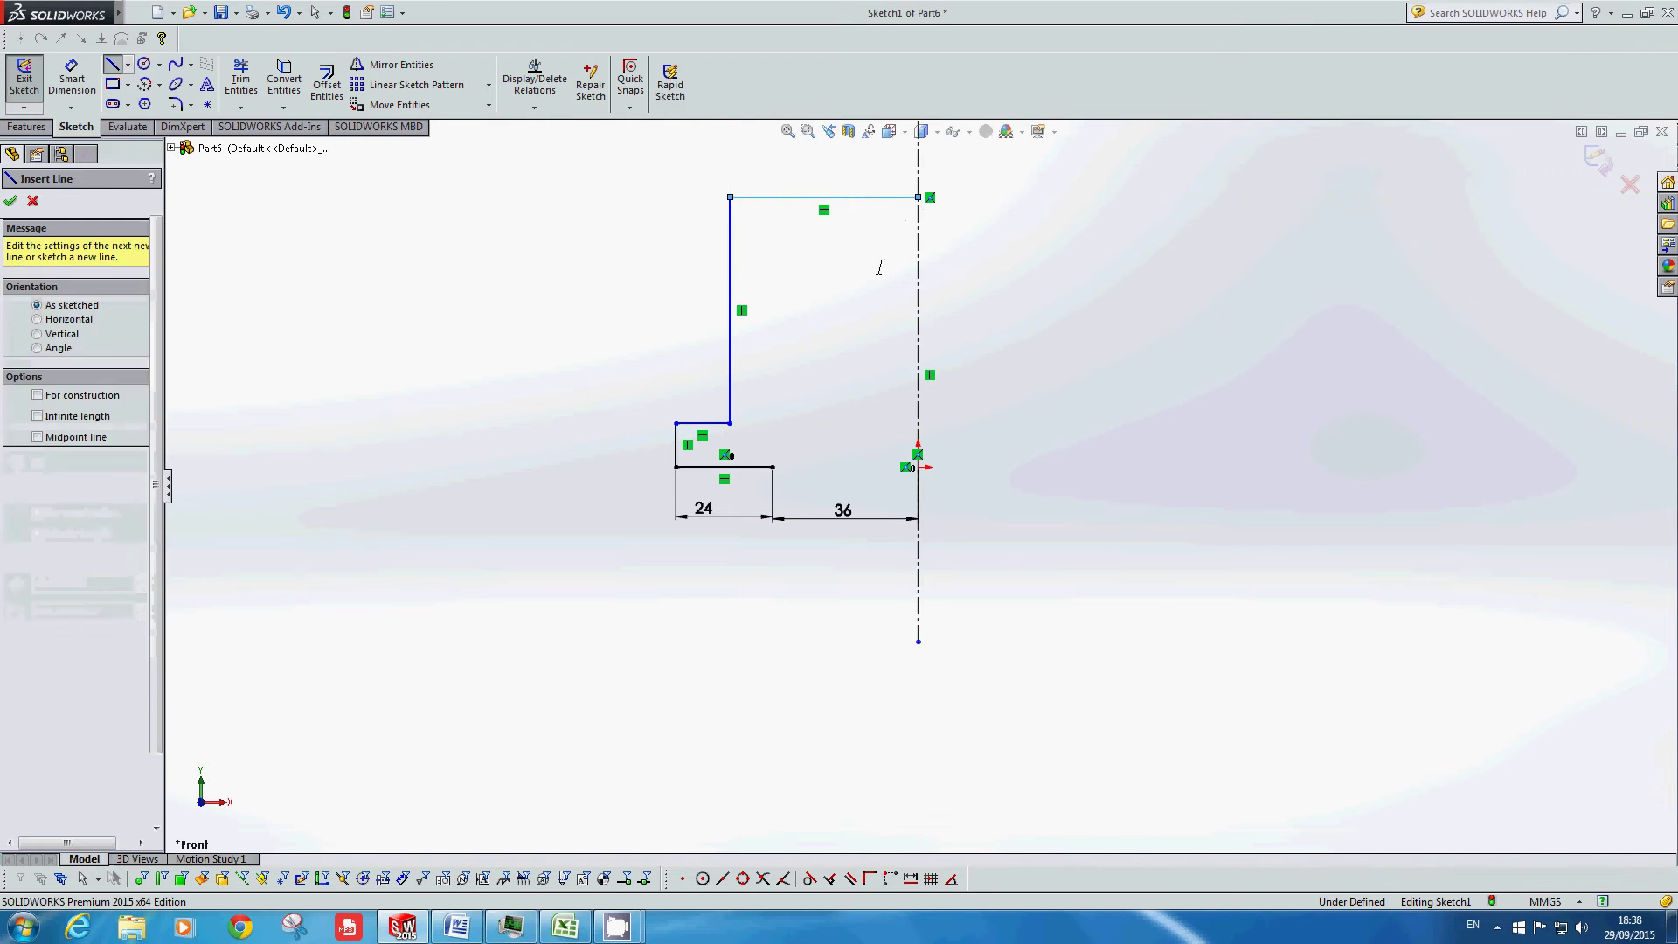
{"action": "key", "text": "Escape"}
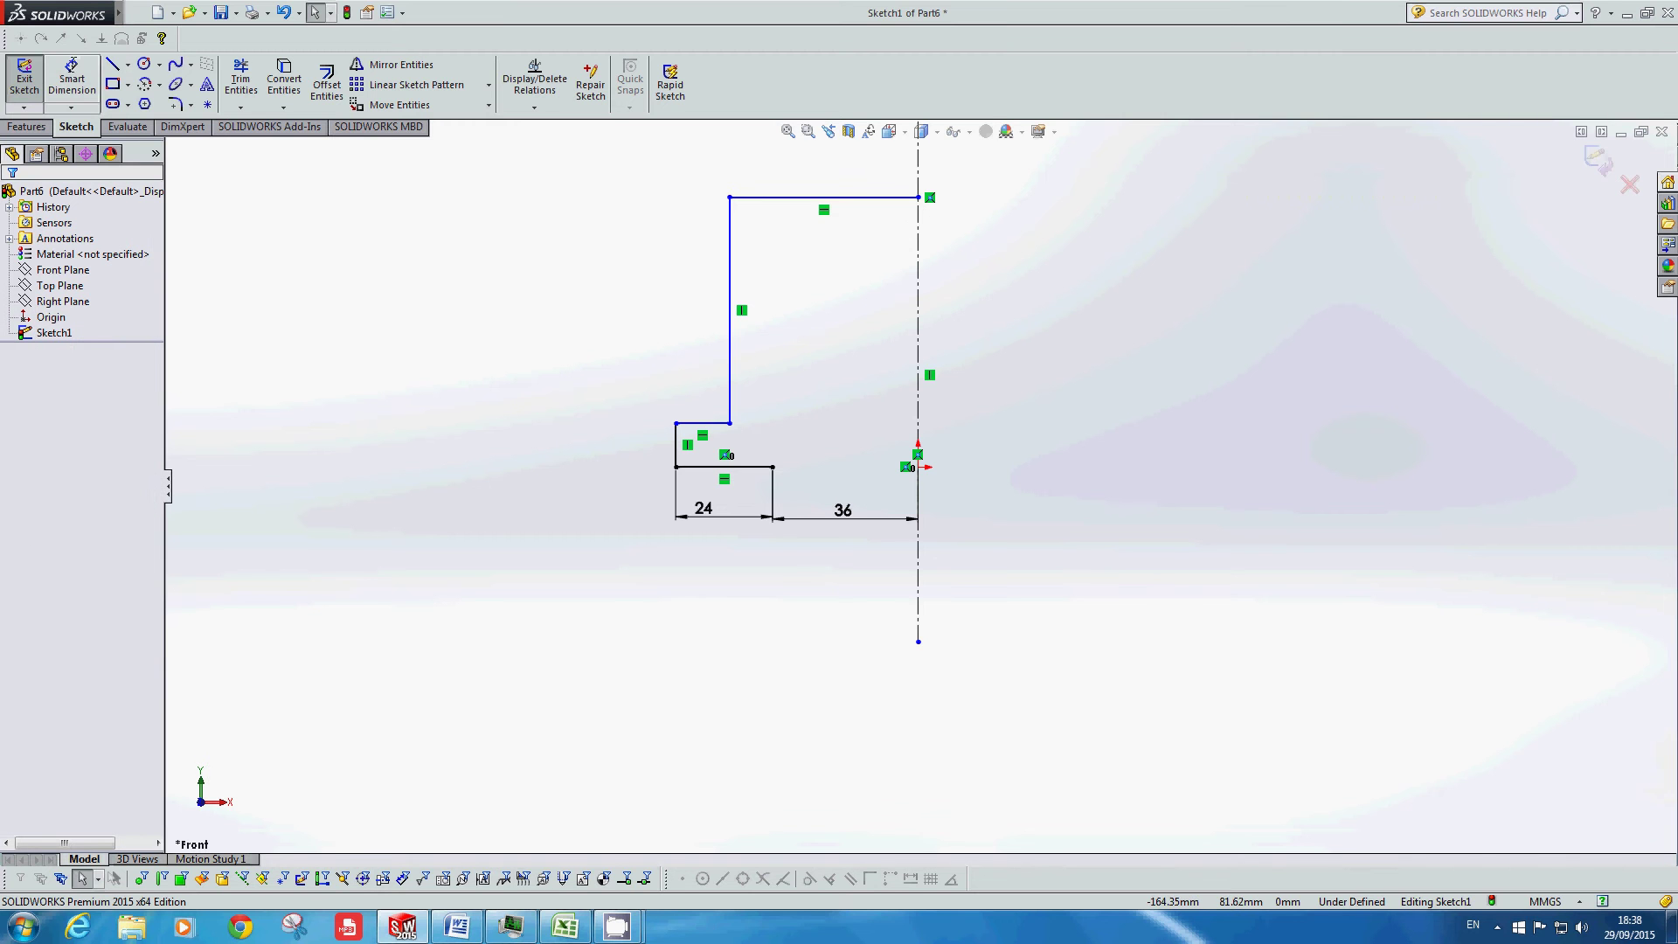
Step: Dimension the vertical distance between the step's short horizontal line and the 24 mm base line as 10 mm
{"action": "left_click", "coordinate": [70, 68]}
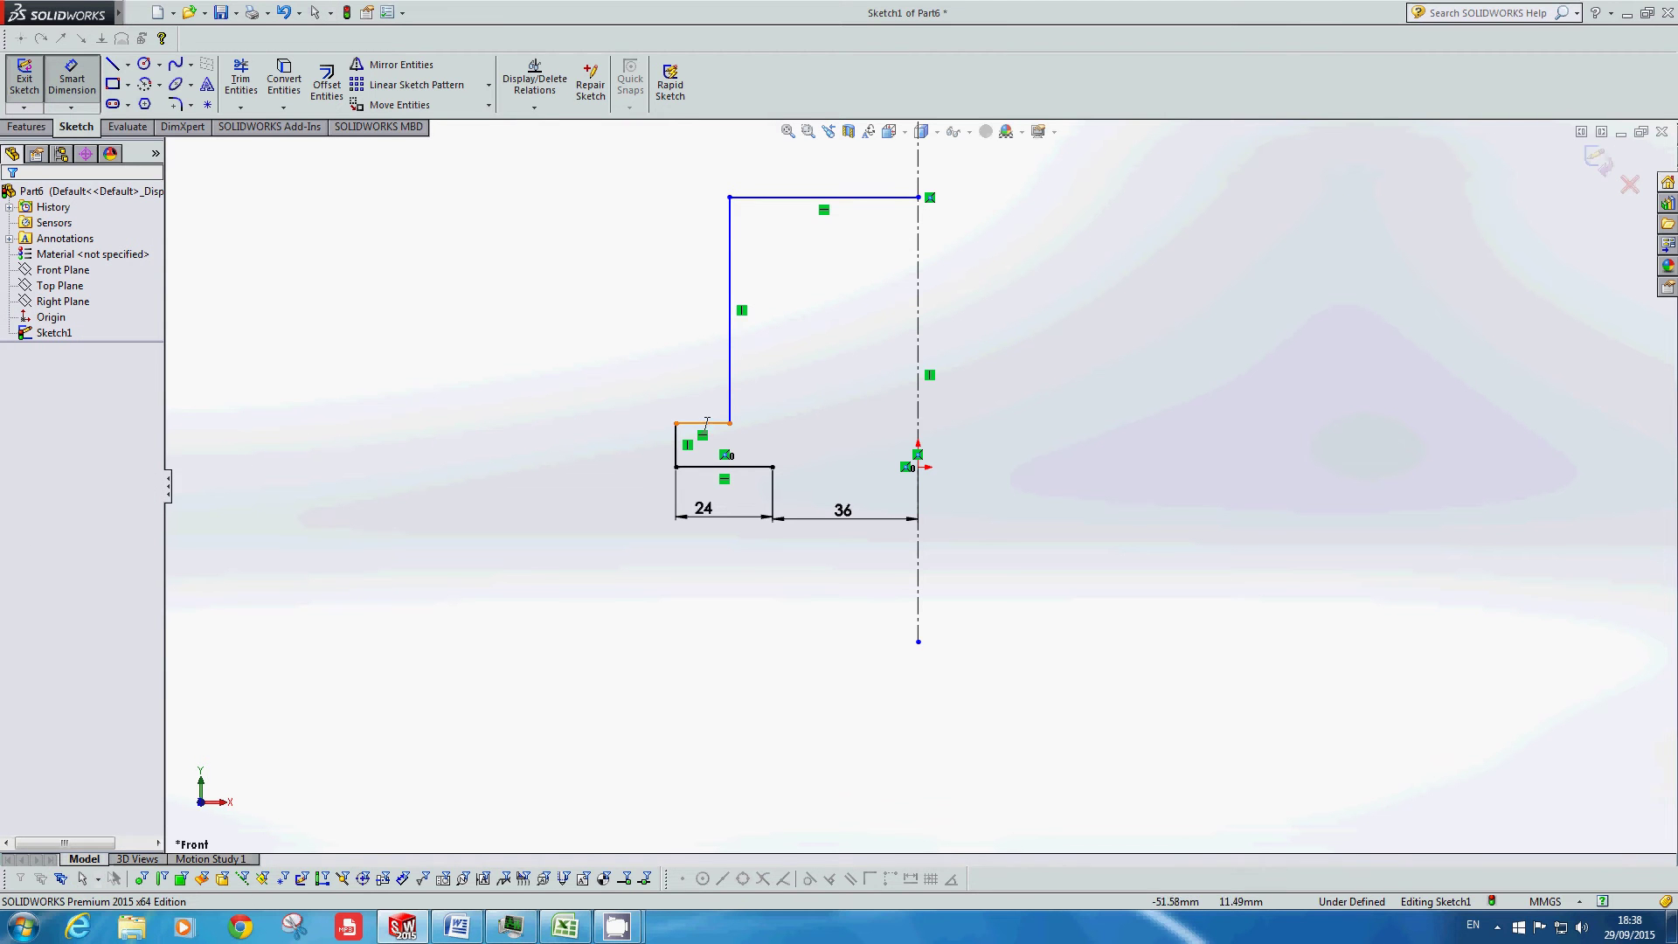
{"action": "left_click", "coordinate": [707, 424]}
{"action": "scroll", "coordinate": [690, 429], "scroll_direction": "down", "scroll_amount": 1}
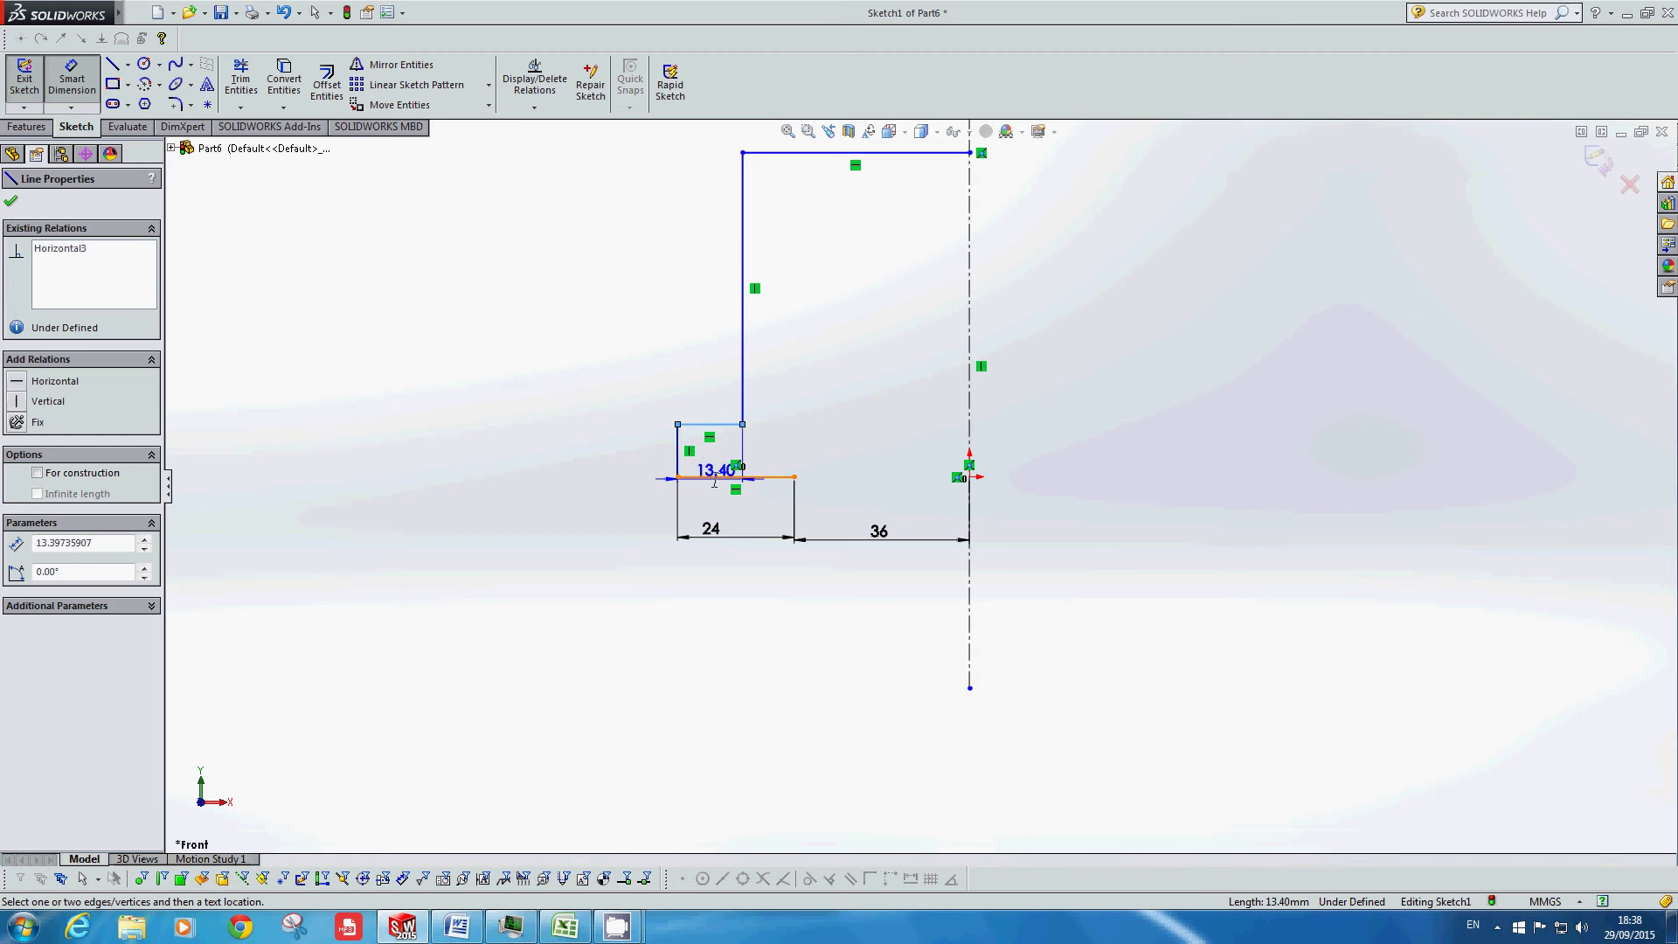
{"action": "left_click", "coordinate": [716, 477]}
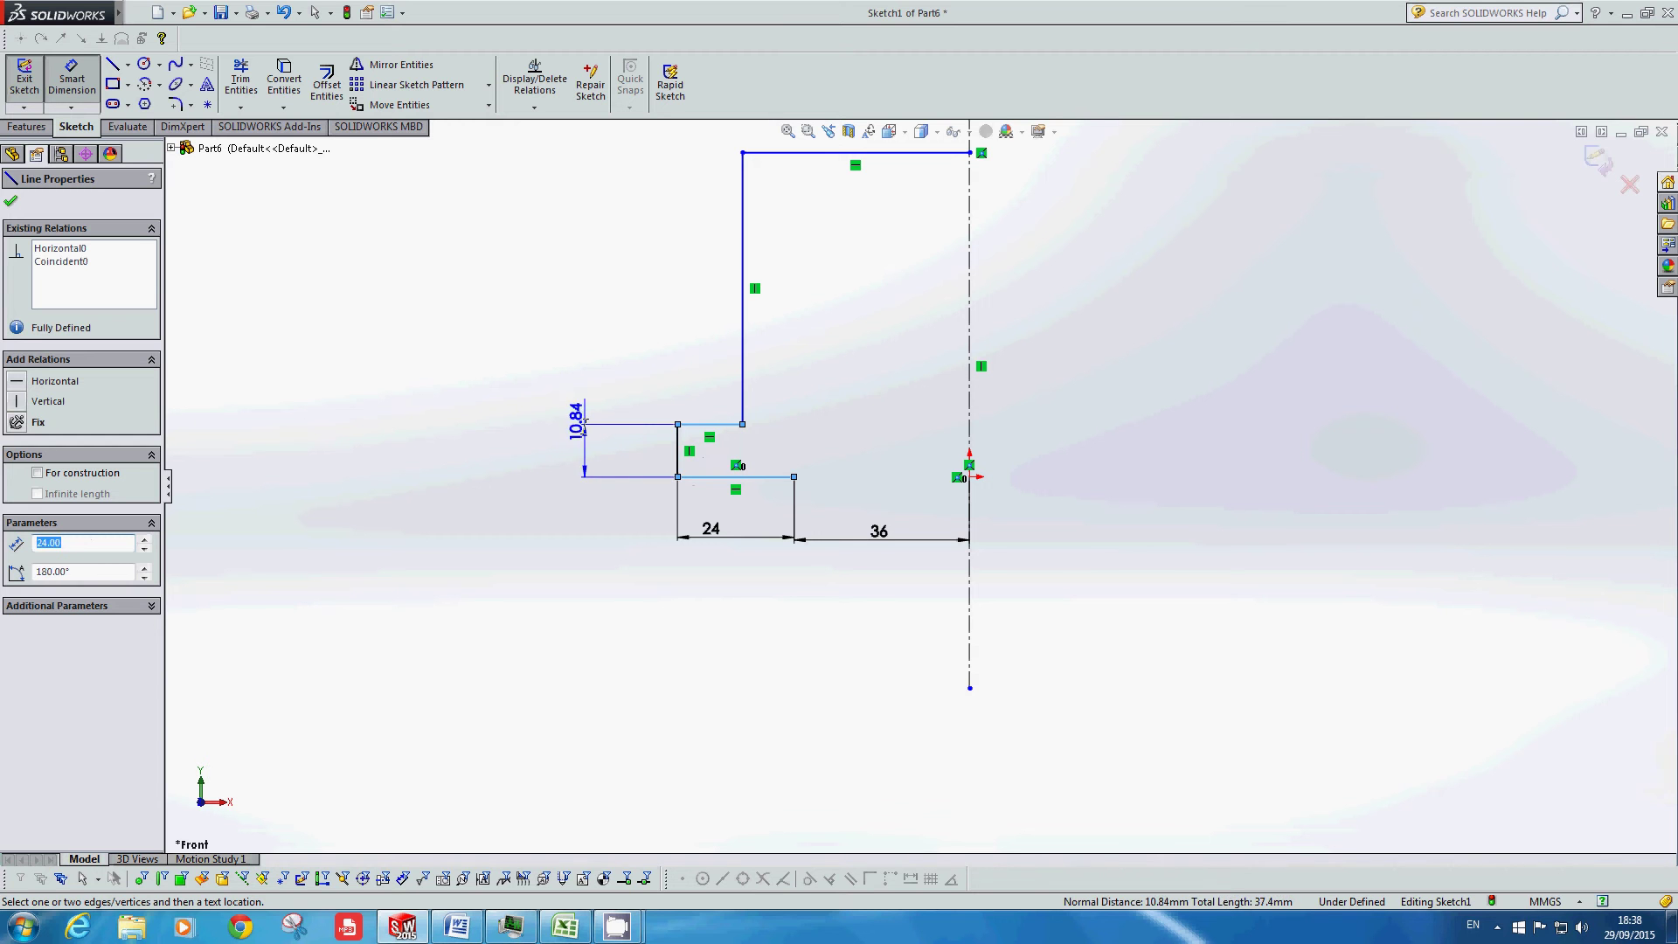
{"action": "left_click", "coordinate": [554, 447]}
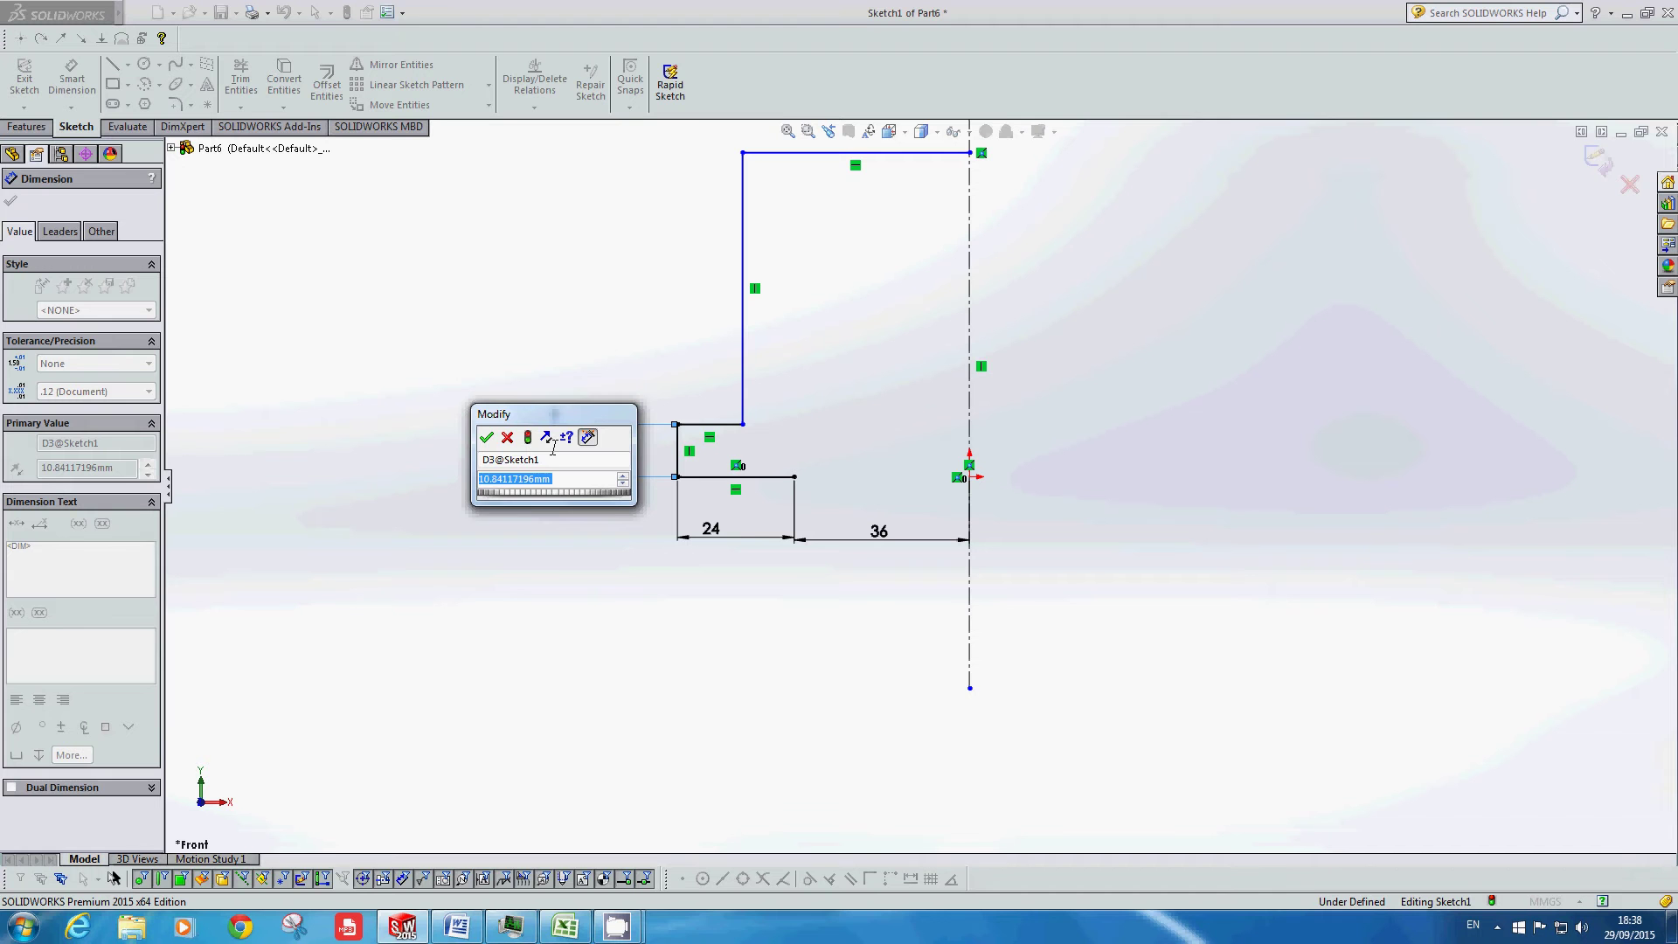
{"action": "type", "text": "0"}
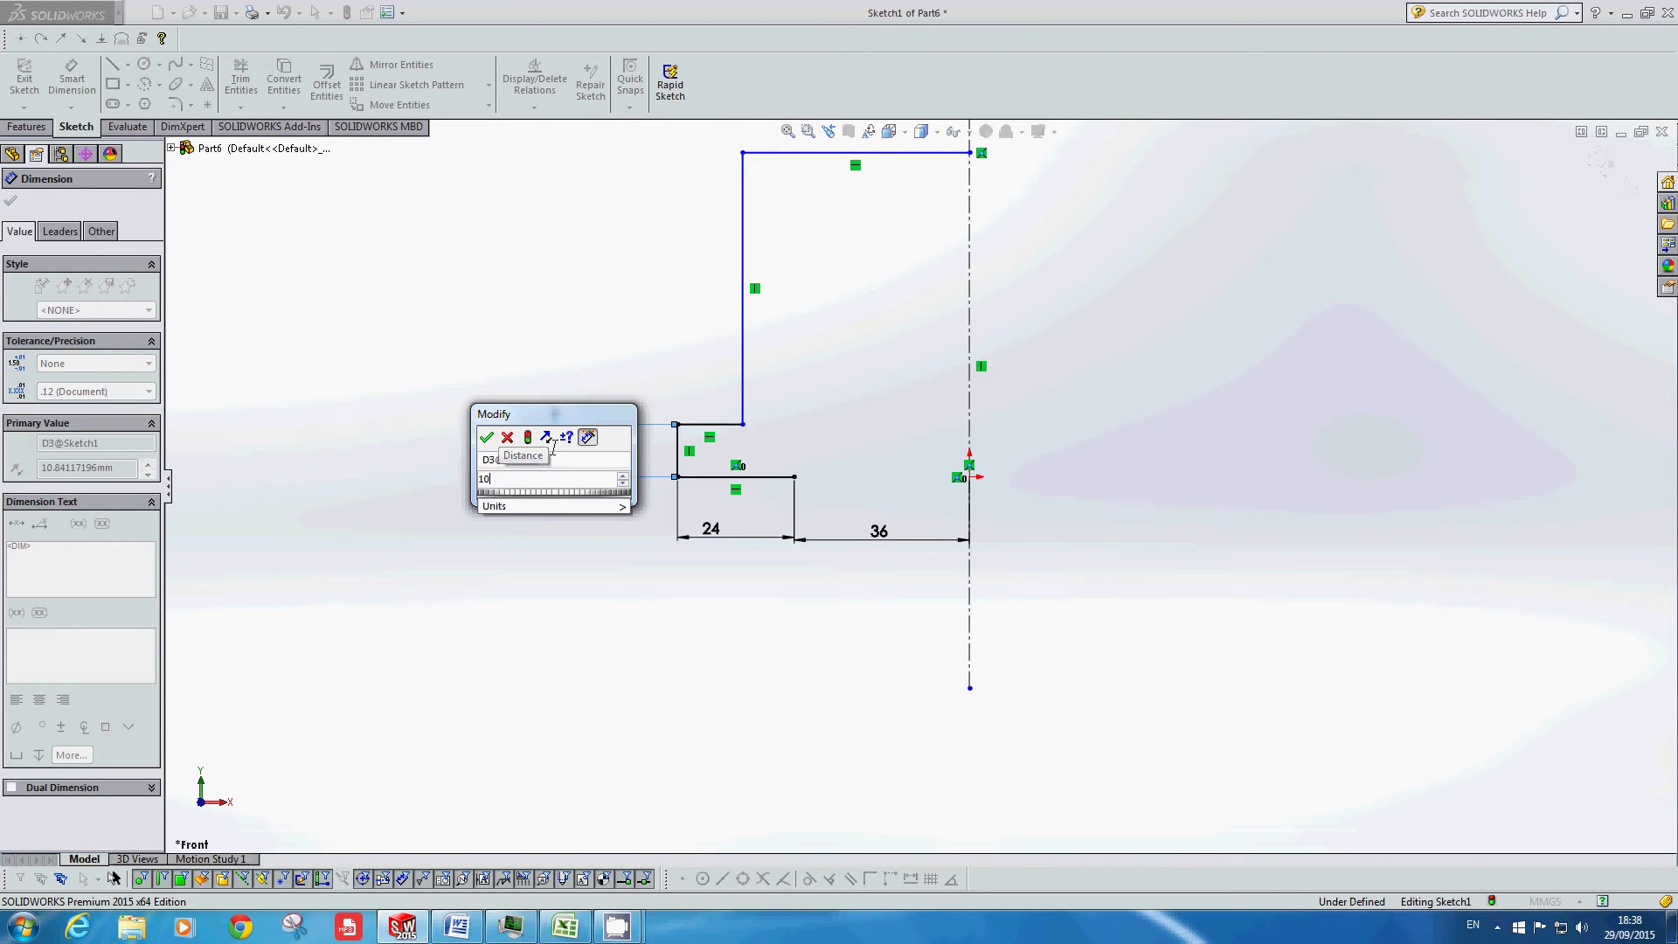
{"action": "key", "text": "Return"}
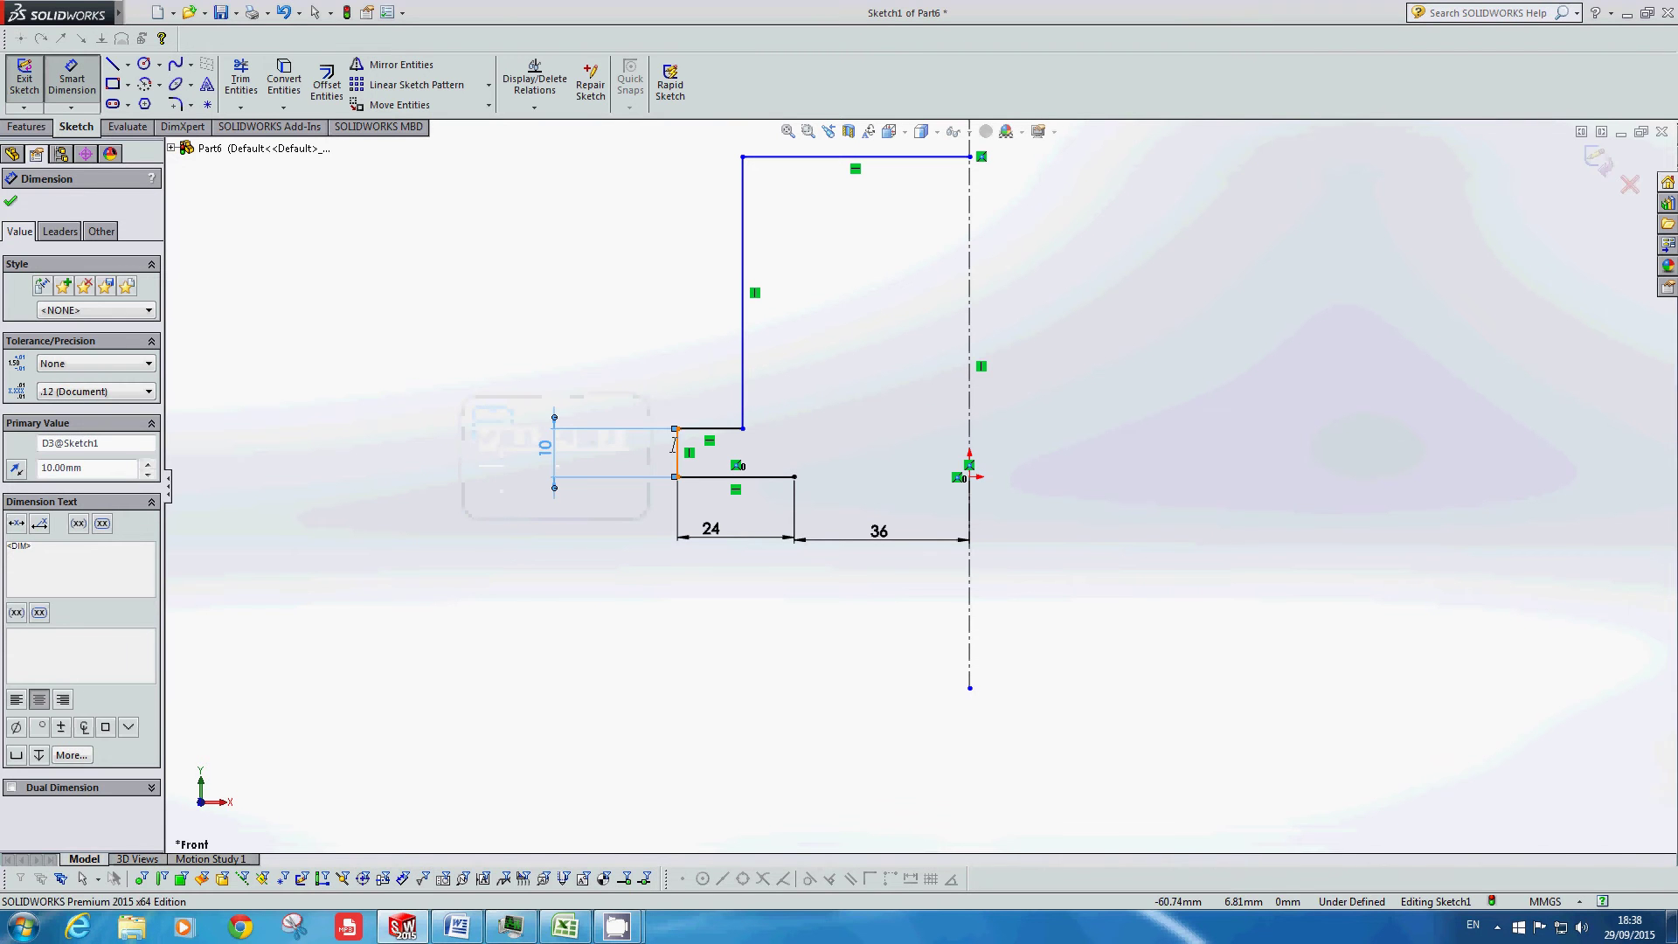
Step: Dimension the horizontal distance between the step's outer short vertical line and the tall vertical line as 14 mm
{"action": "left_click", "coordinate": [678, 453]}
{"action": "left_click", "coordinate": [743, 367]}
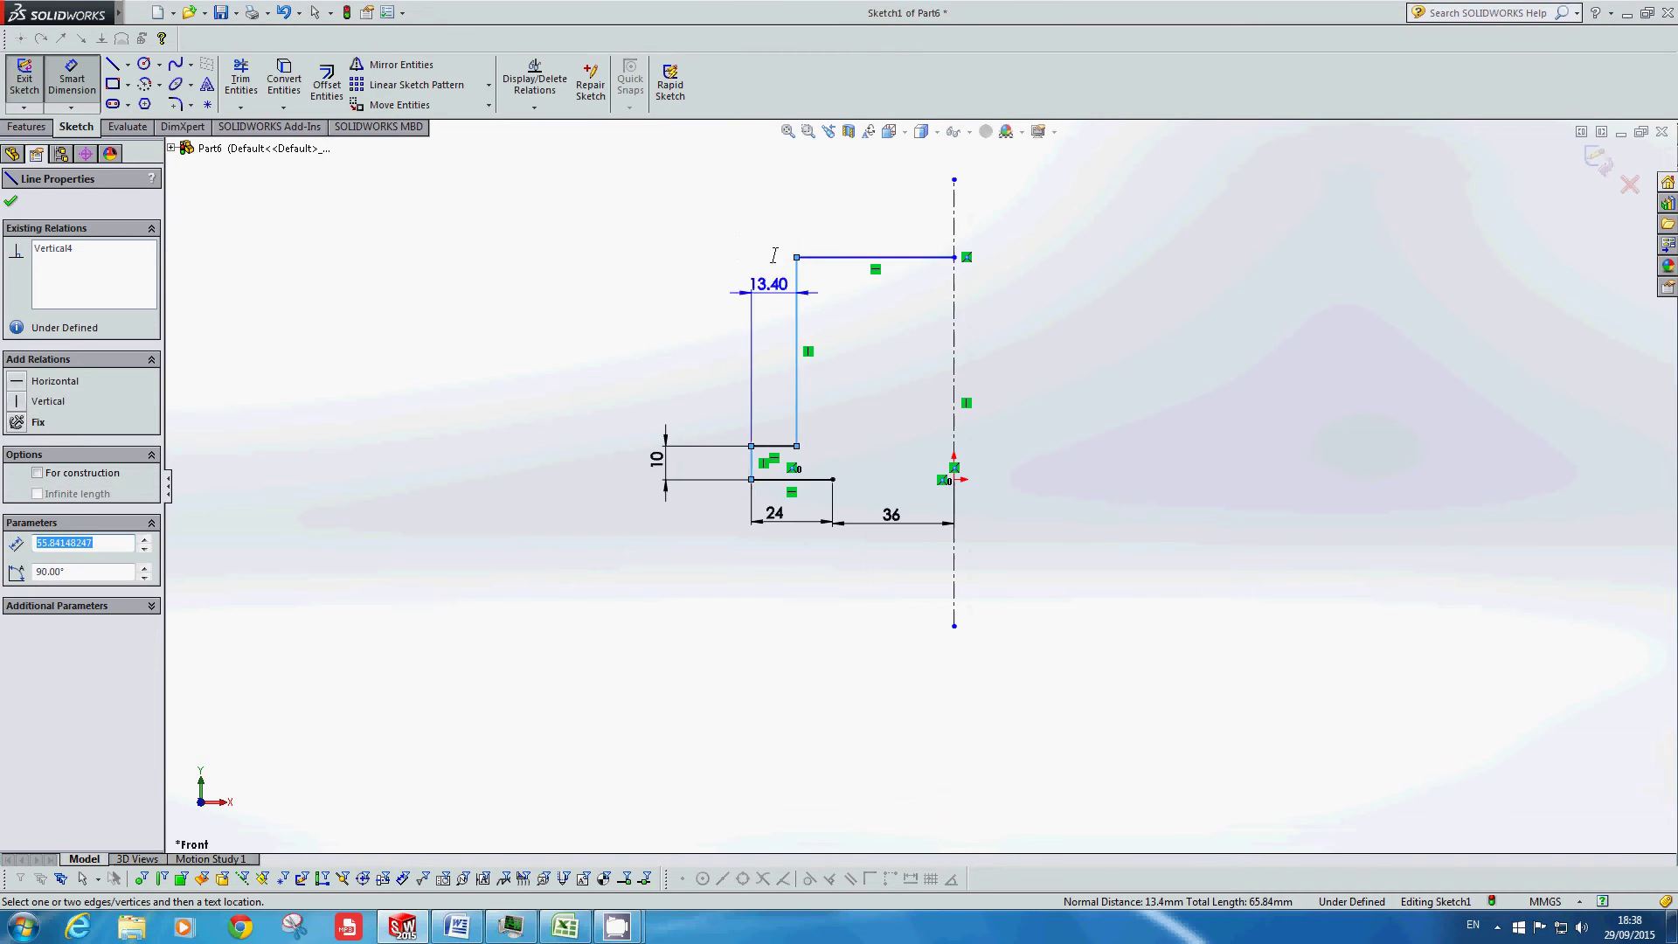
{"action": "scroll", "coordinate": [767, 201], "scroll_direction": "up", "scroll_amount": 1}
{"action": "left_click", "coordinate": [769, 229]}
{"action": "type", "text": "14"}
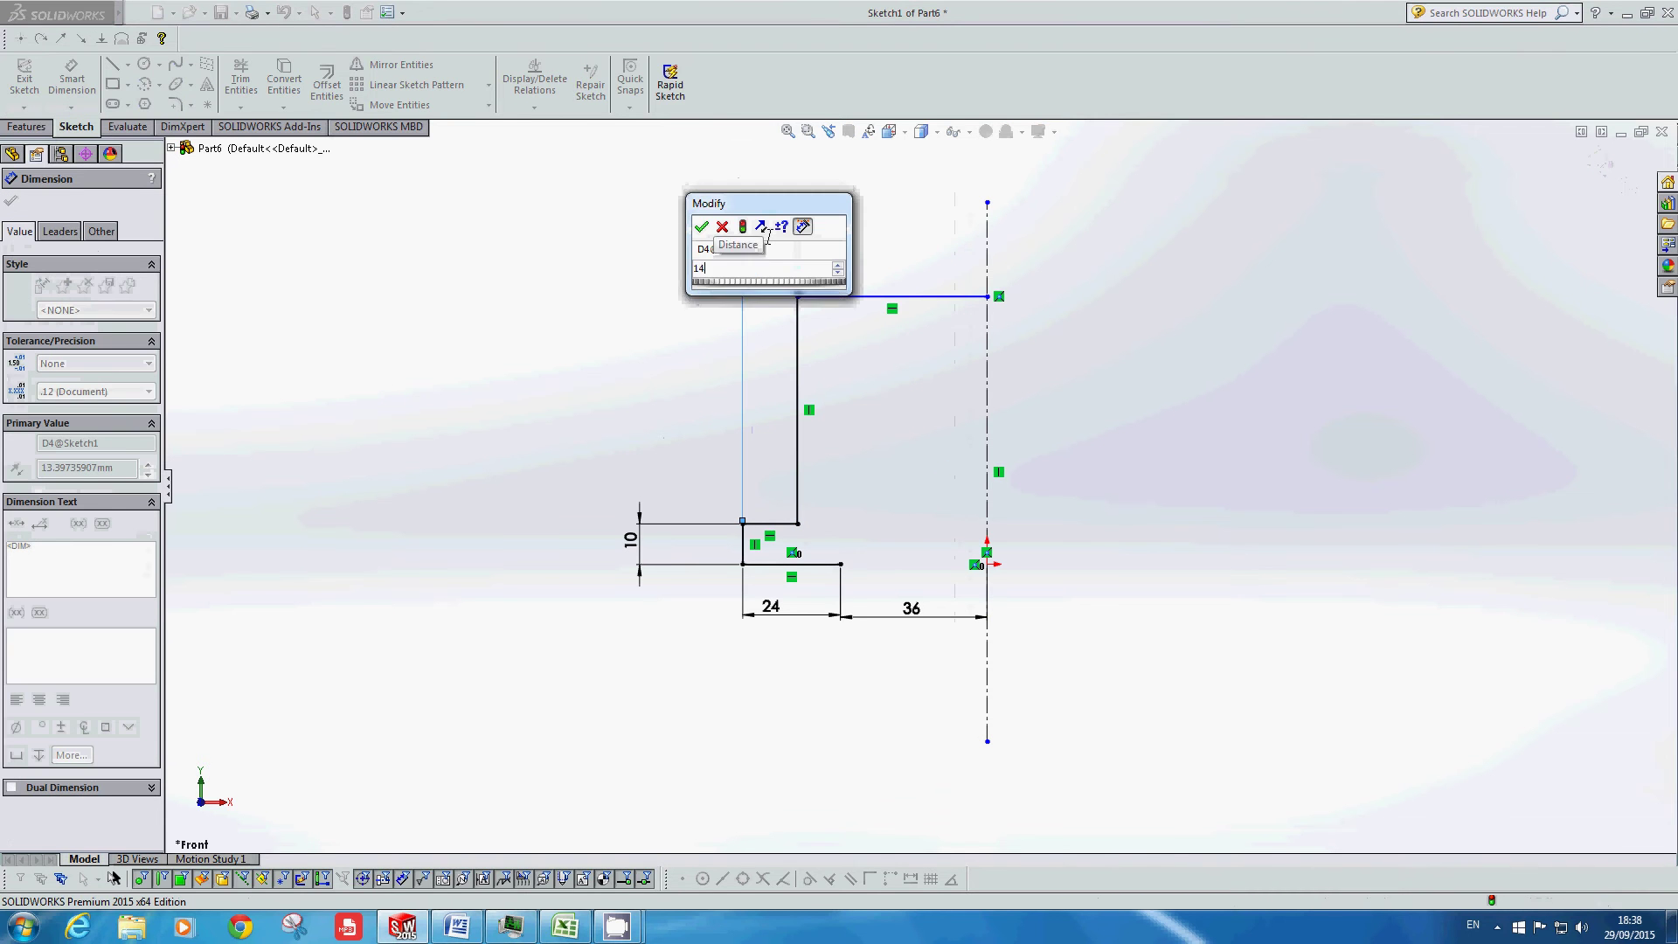
{"action": "key", "text": "Return"}
Step: Dimension the vertical distance between the profile's top line and the step's short horizontal line as 55 mm
{"action": "left_click", "coordinate": [857, 296]}
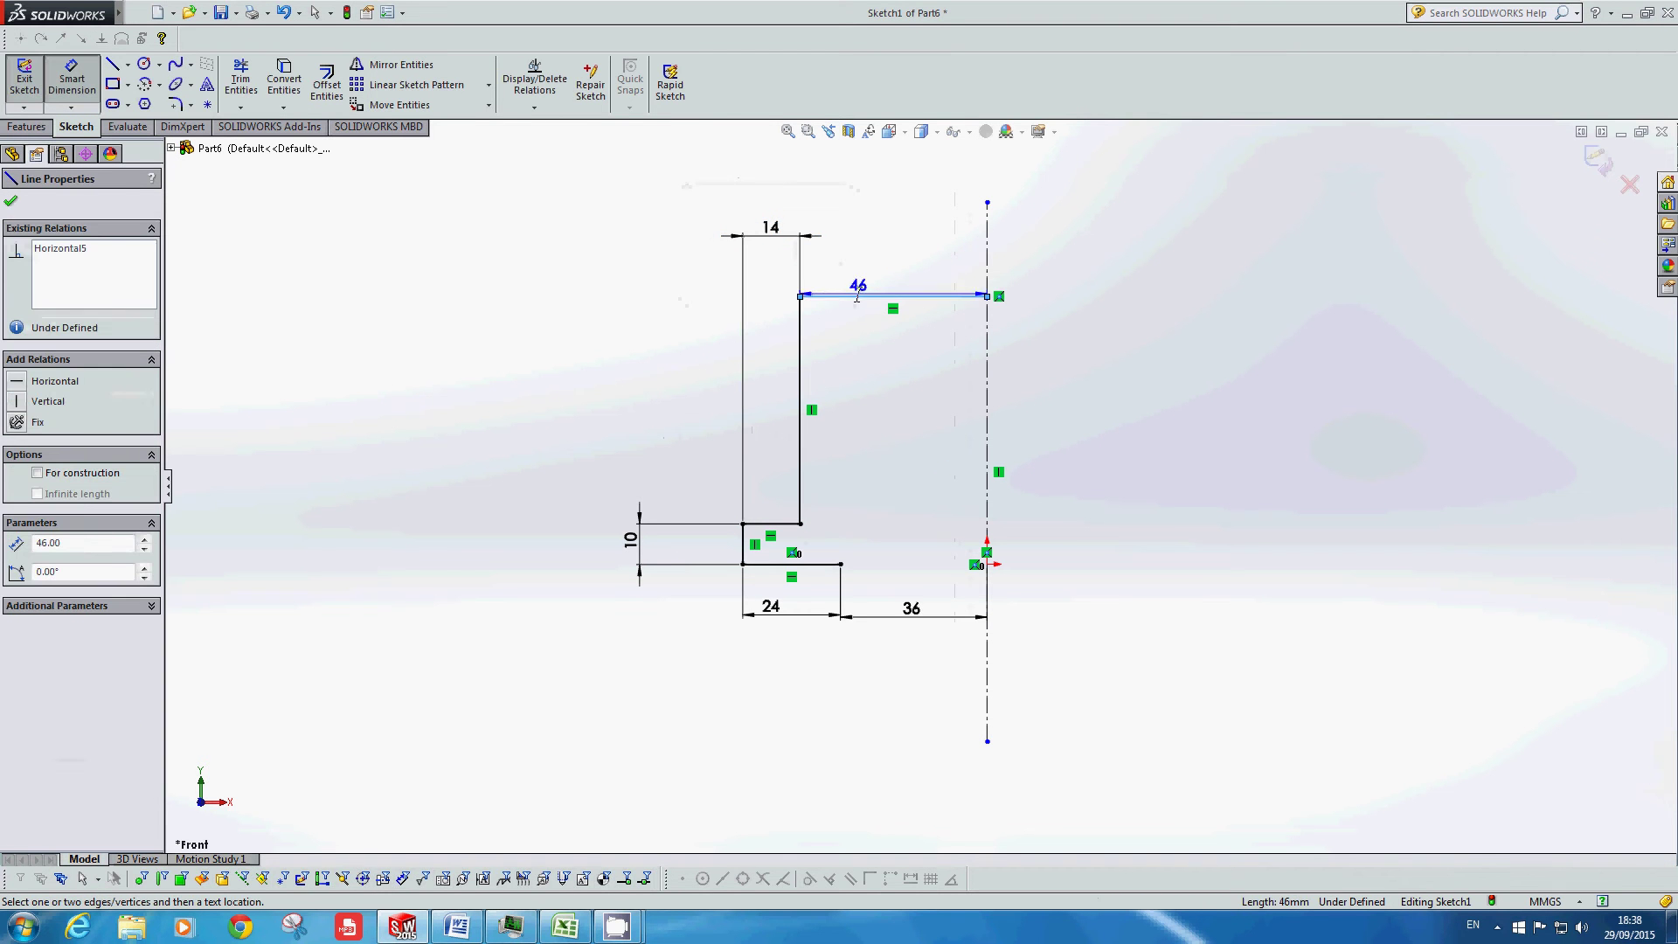
{"action": "left_click", "coordinate": [773, 524]}
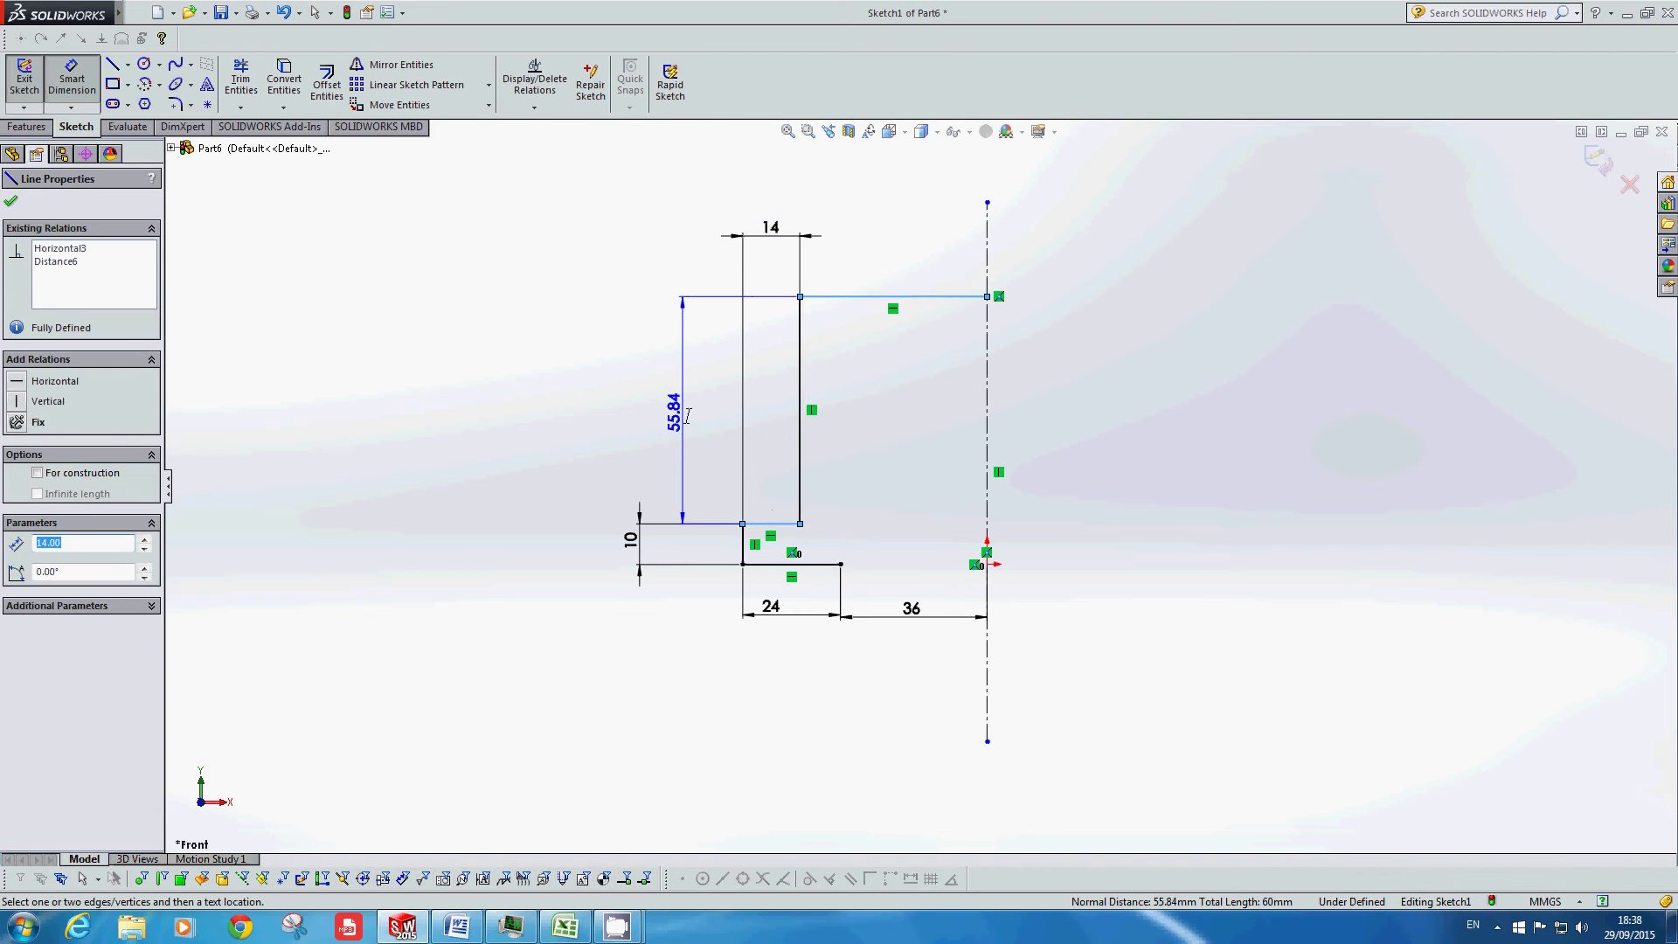
{"action": "left_click", "coordinate": [696, 417]}
{"action": "type", "text": "55"}
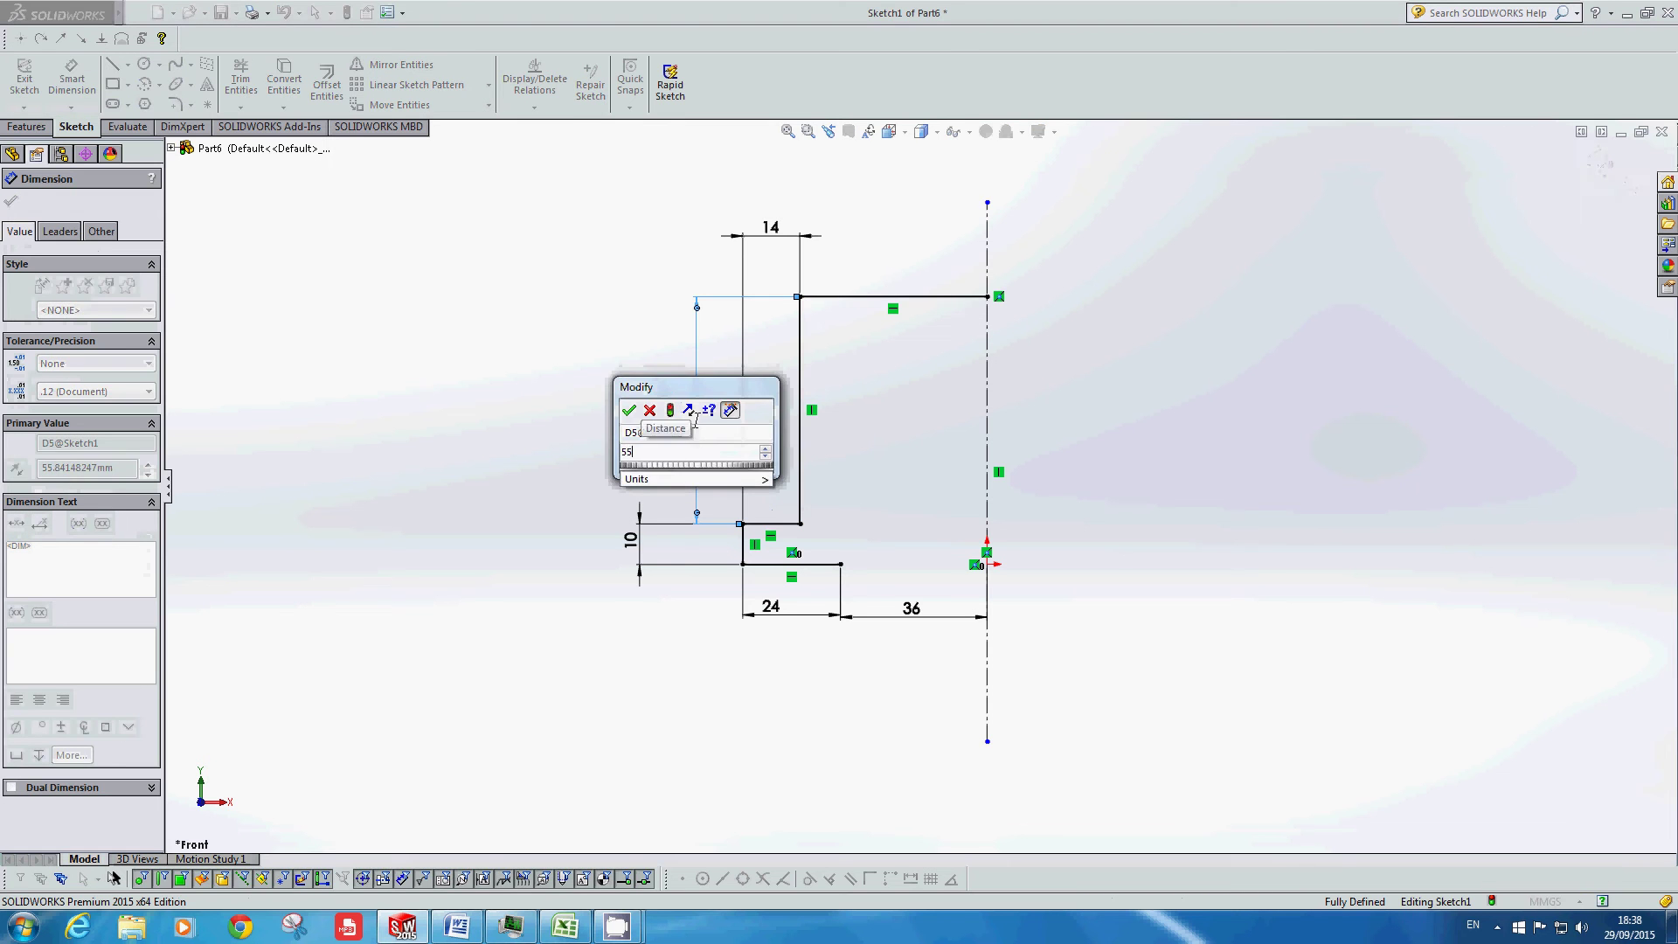
{"action": "key", "text": "Return"}
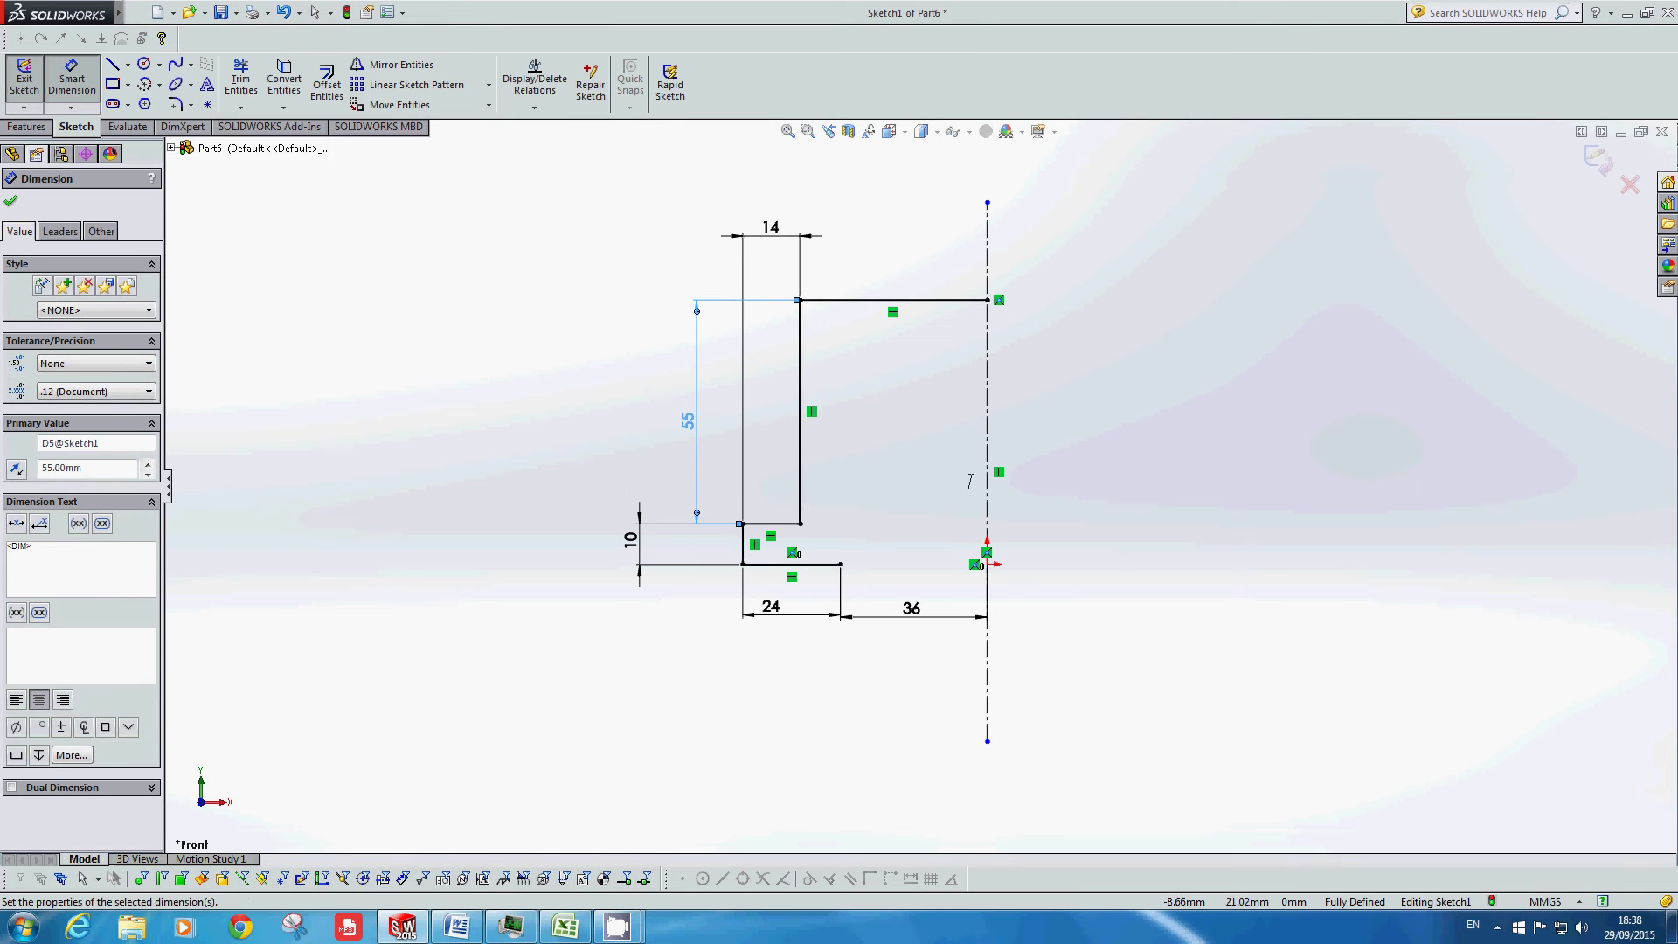
Step: Check the bracket drawing in Word, and sketch a circle about 71 mm in diameter, centered on the centerline about 16 mm above the origin
{"action": "left_click", "coordinate": [456, 926]}
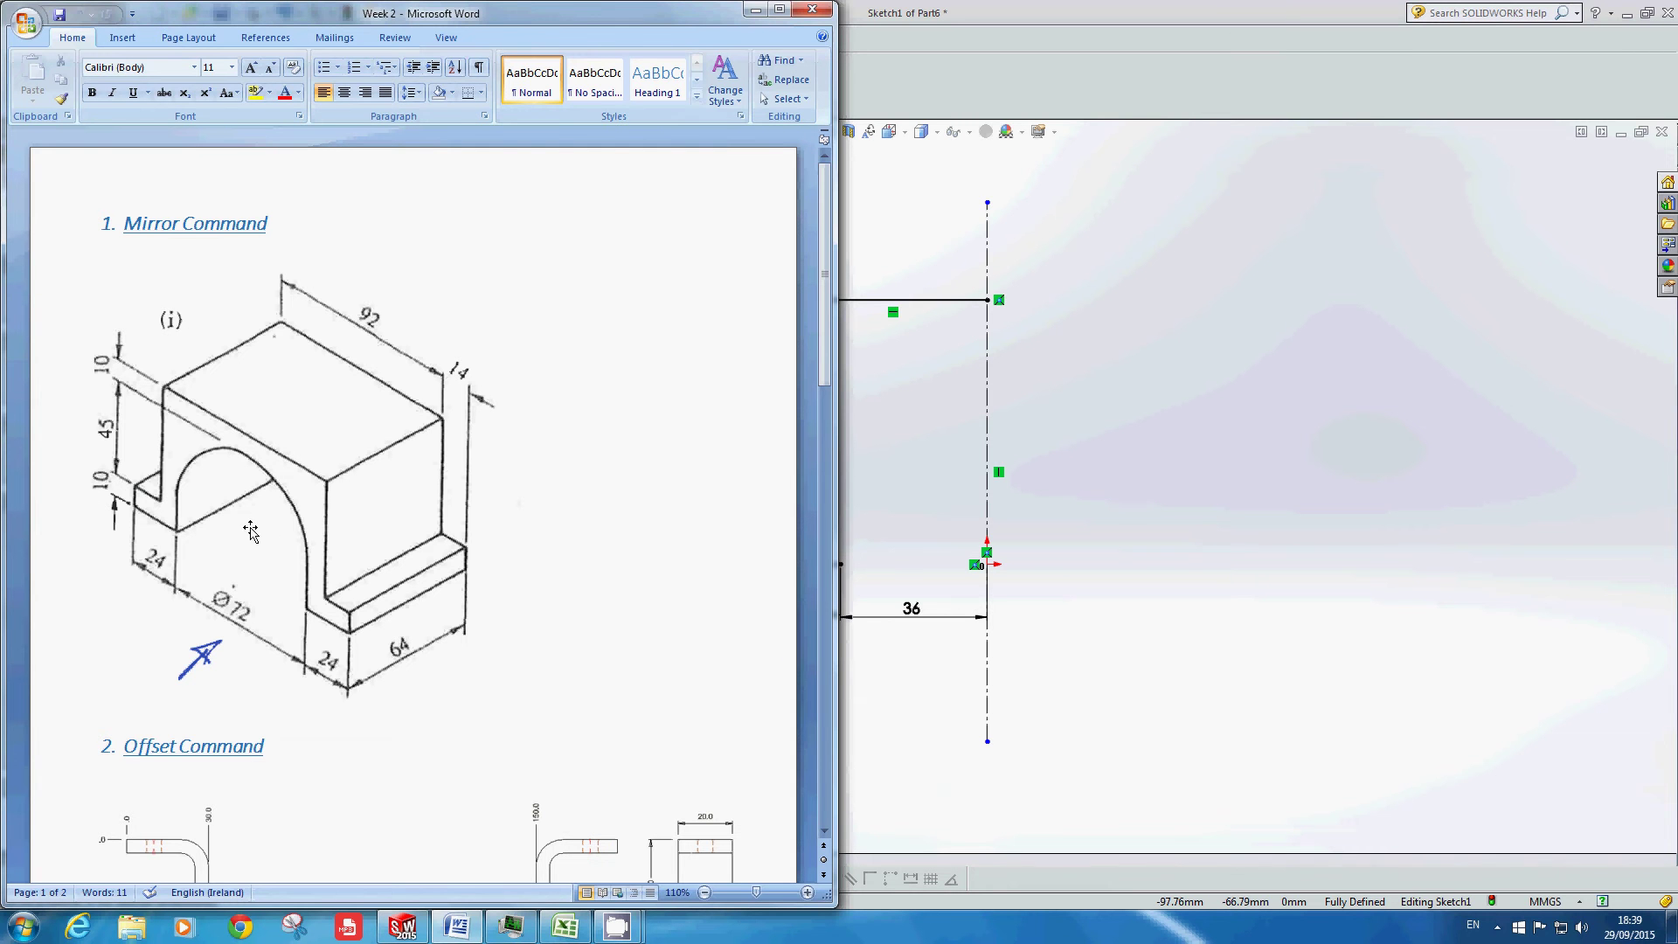
{"action": "left_click", "coordinate": [1148, 498]}
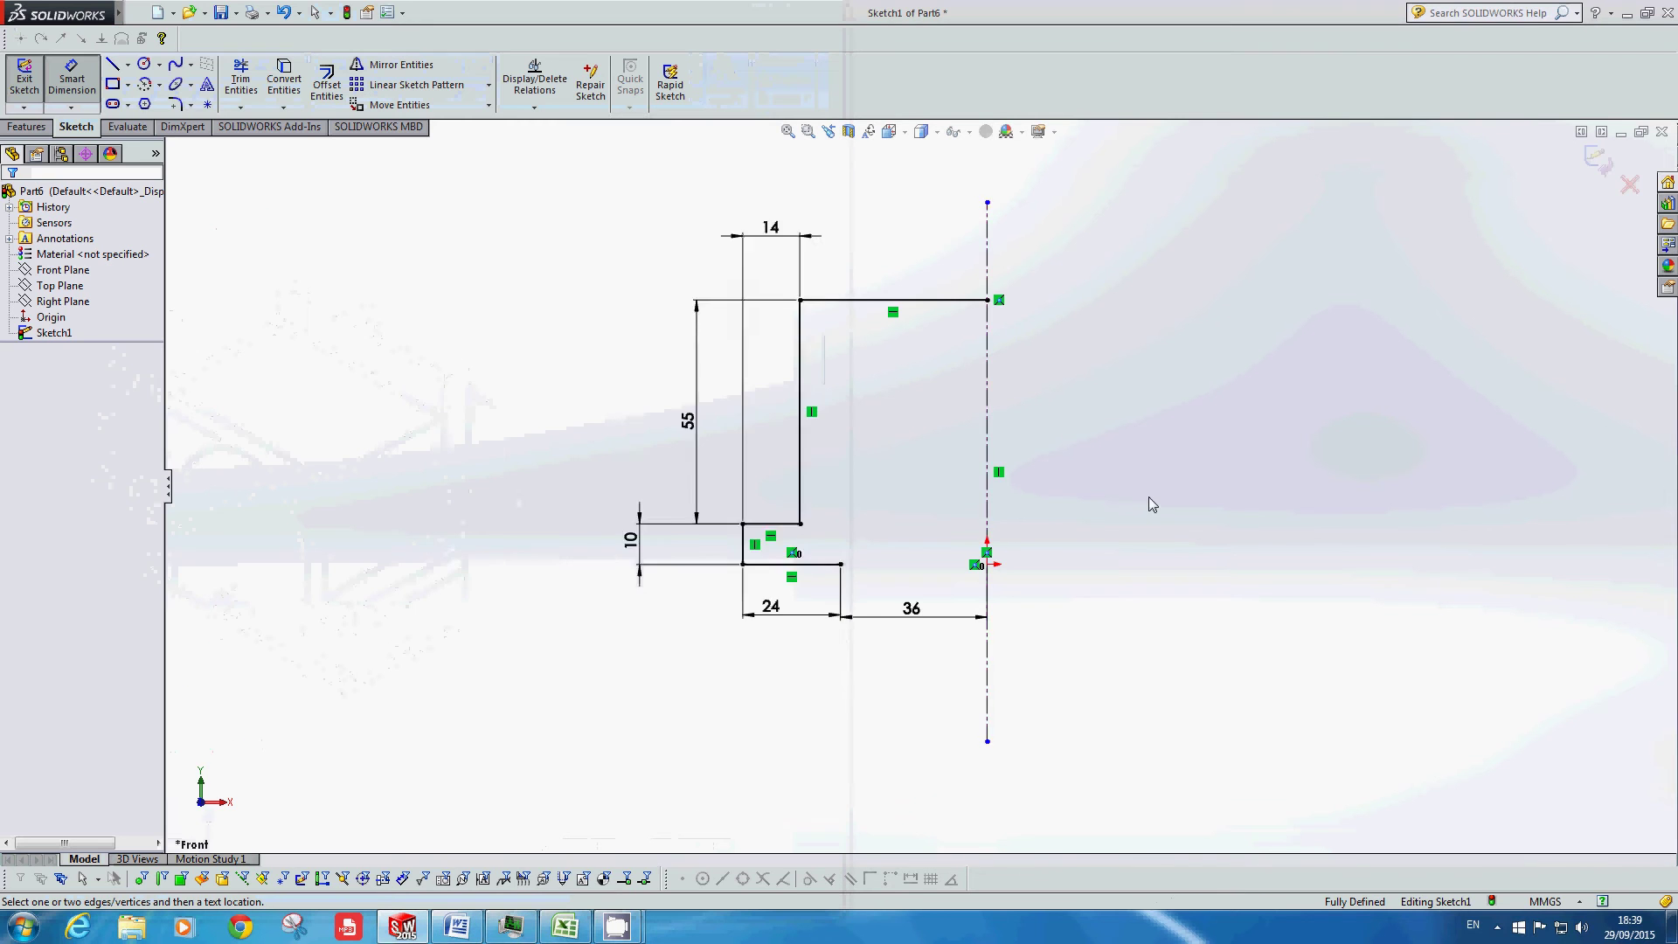
{"action": "scroll", "coordinate": [1147, 496], "scroll_direction": "down", "scroll_amount": 3}
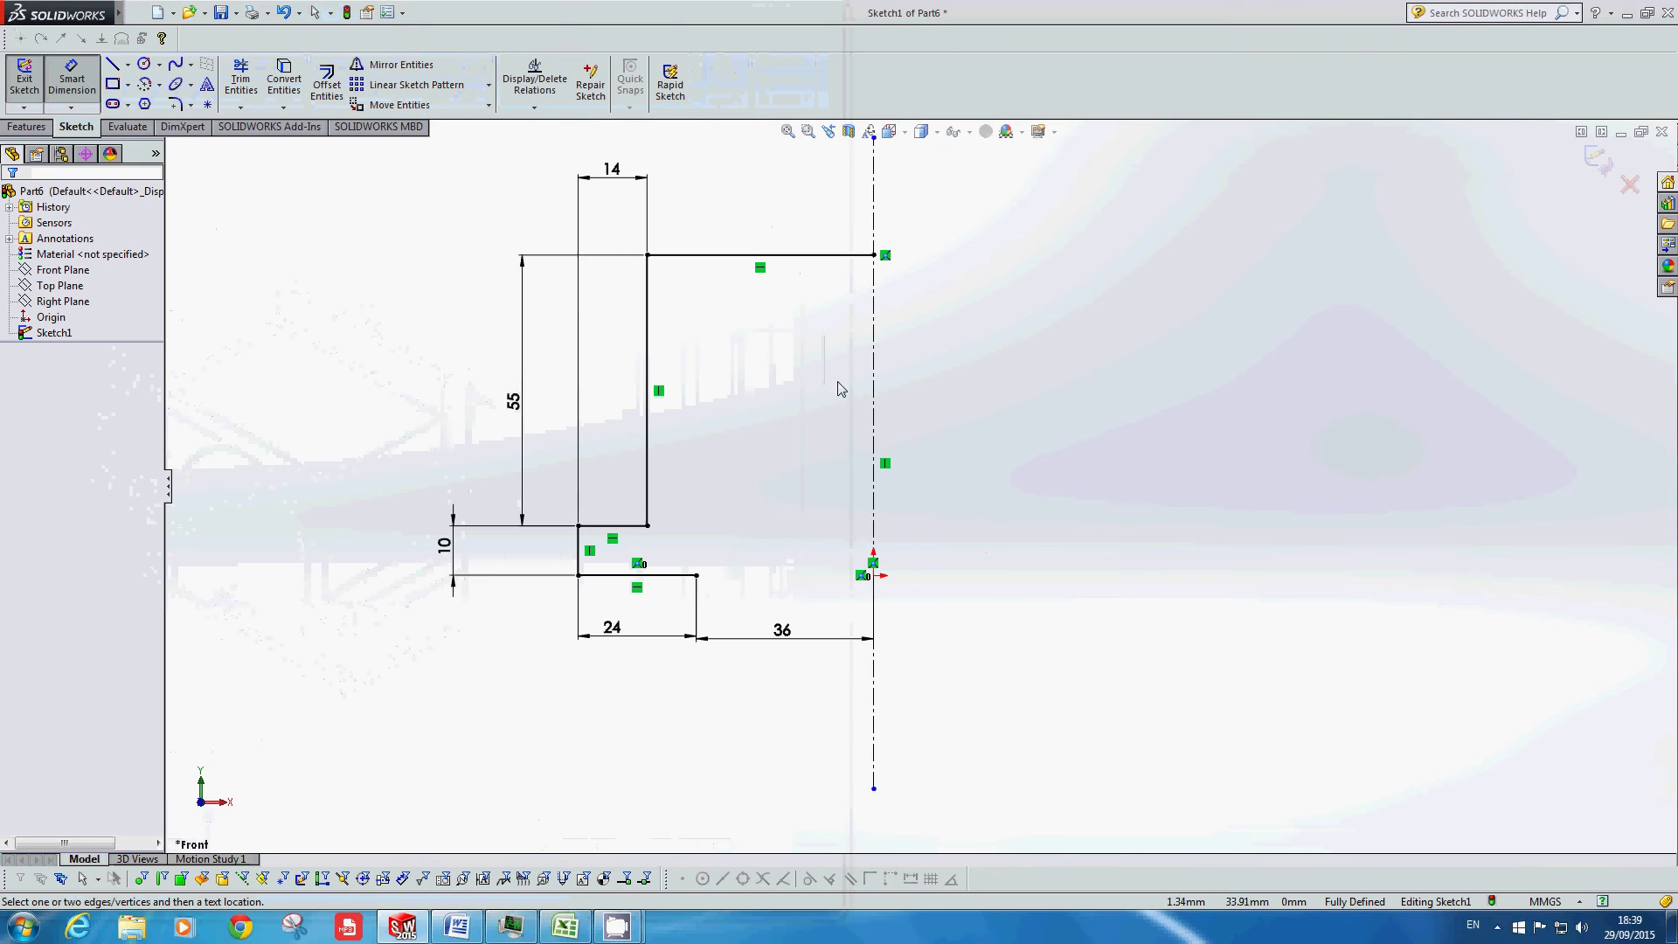
{"action": "left_click", "coordinate": [145, 65]}
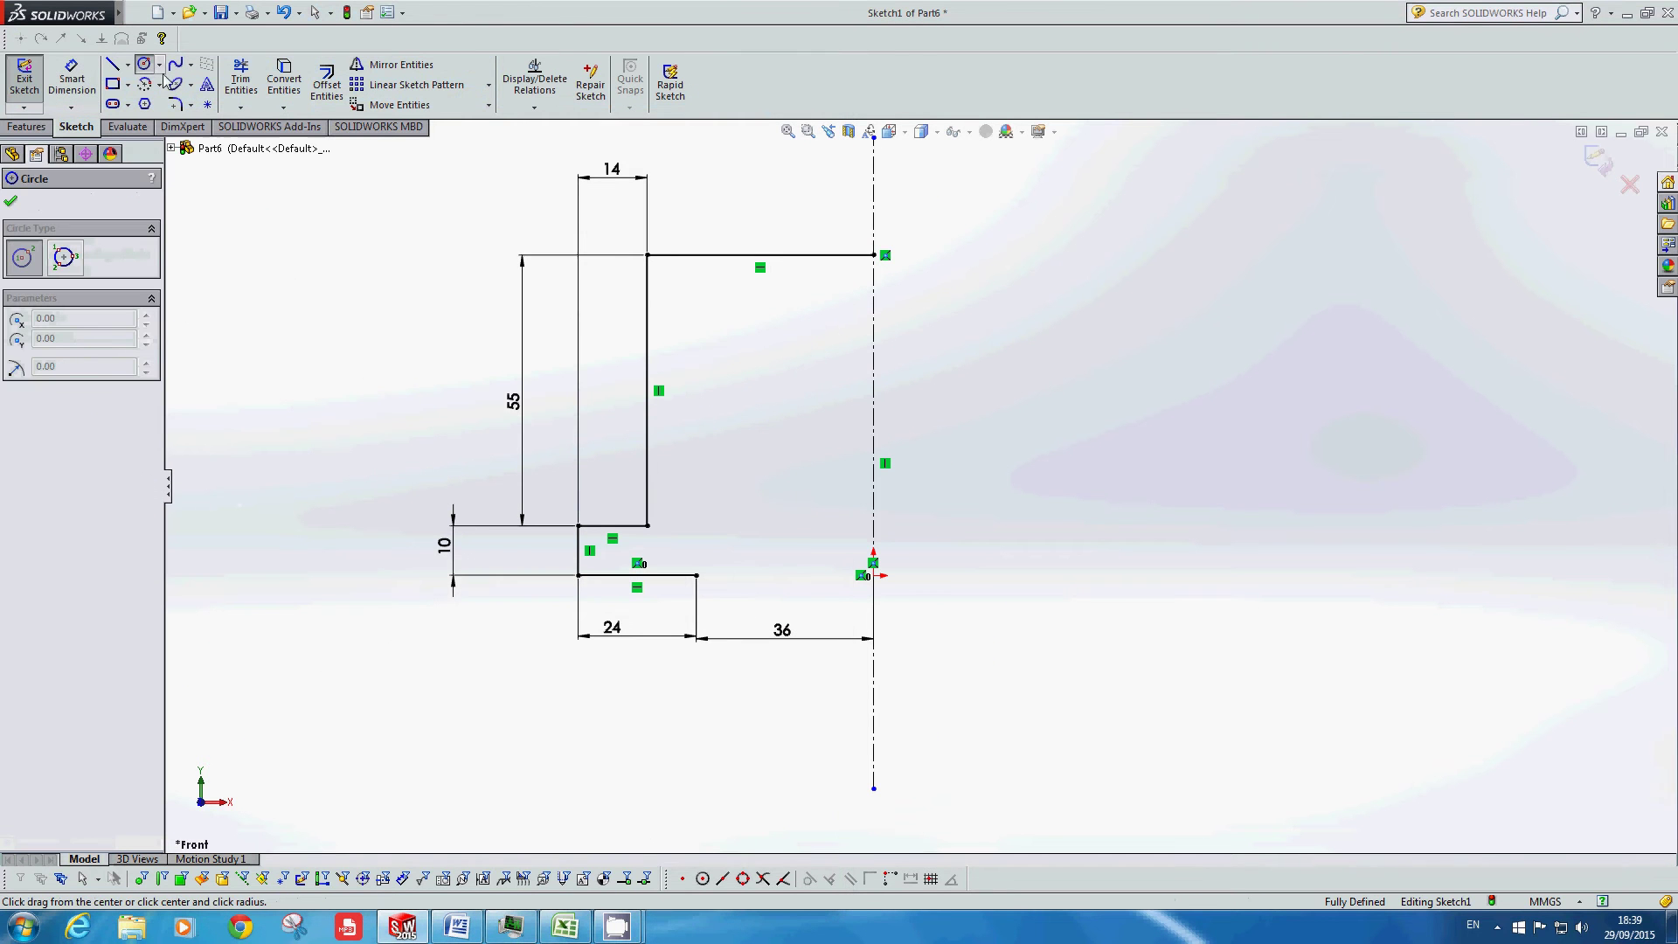
{"action": "left_click", "coordinate": [873, 495]}
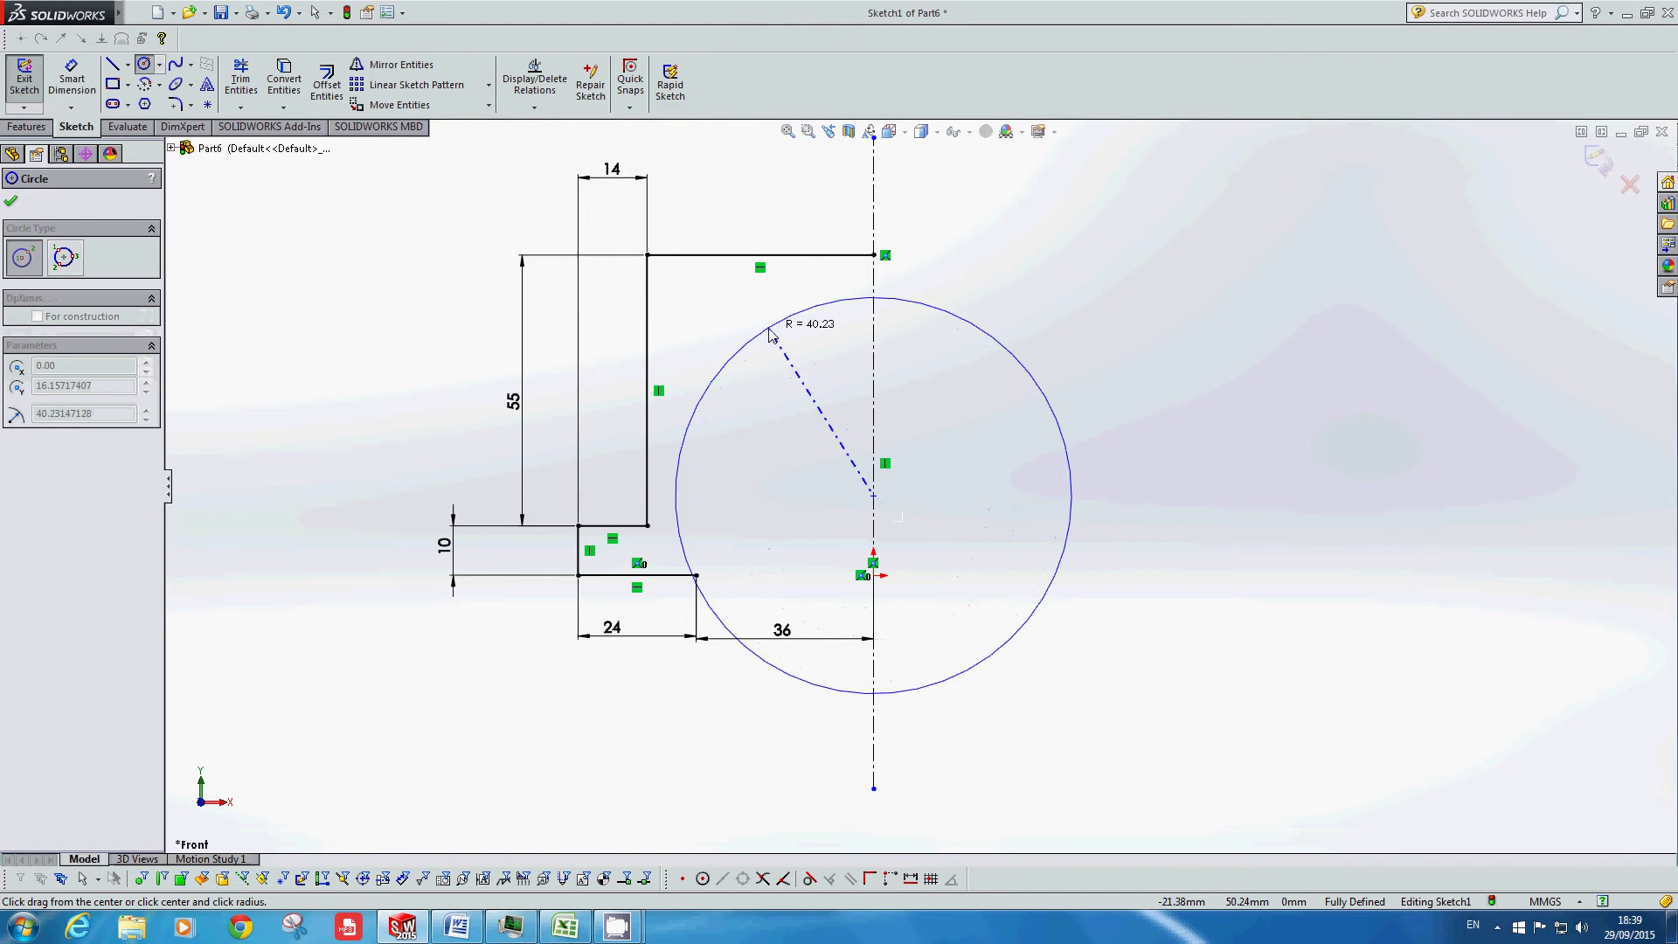
{"action": "left_click", "coordinate": [783, 352]}
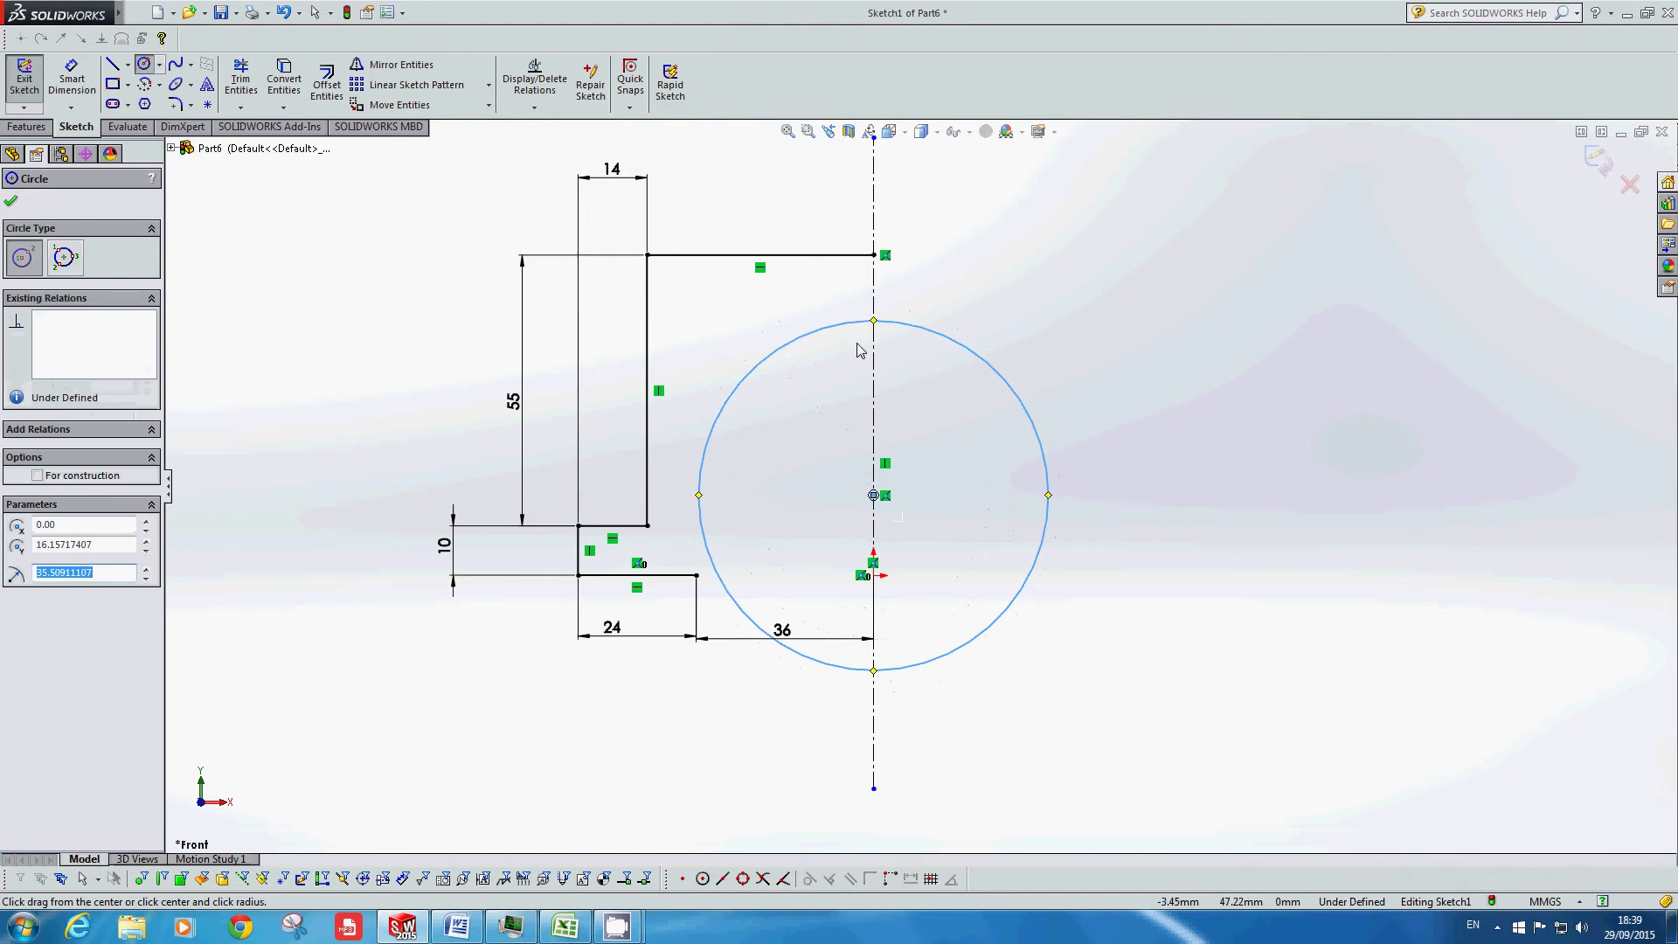
{"action": "key", "text": "Escape"}
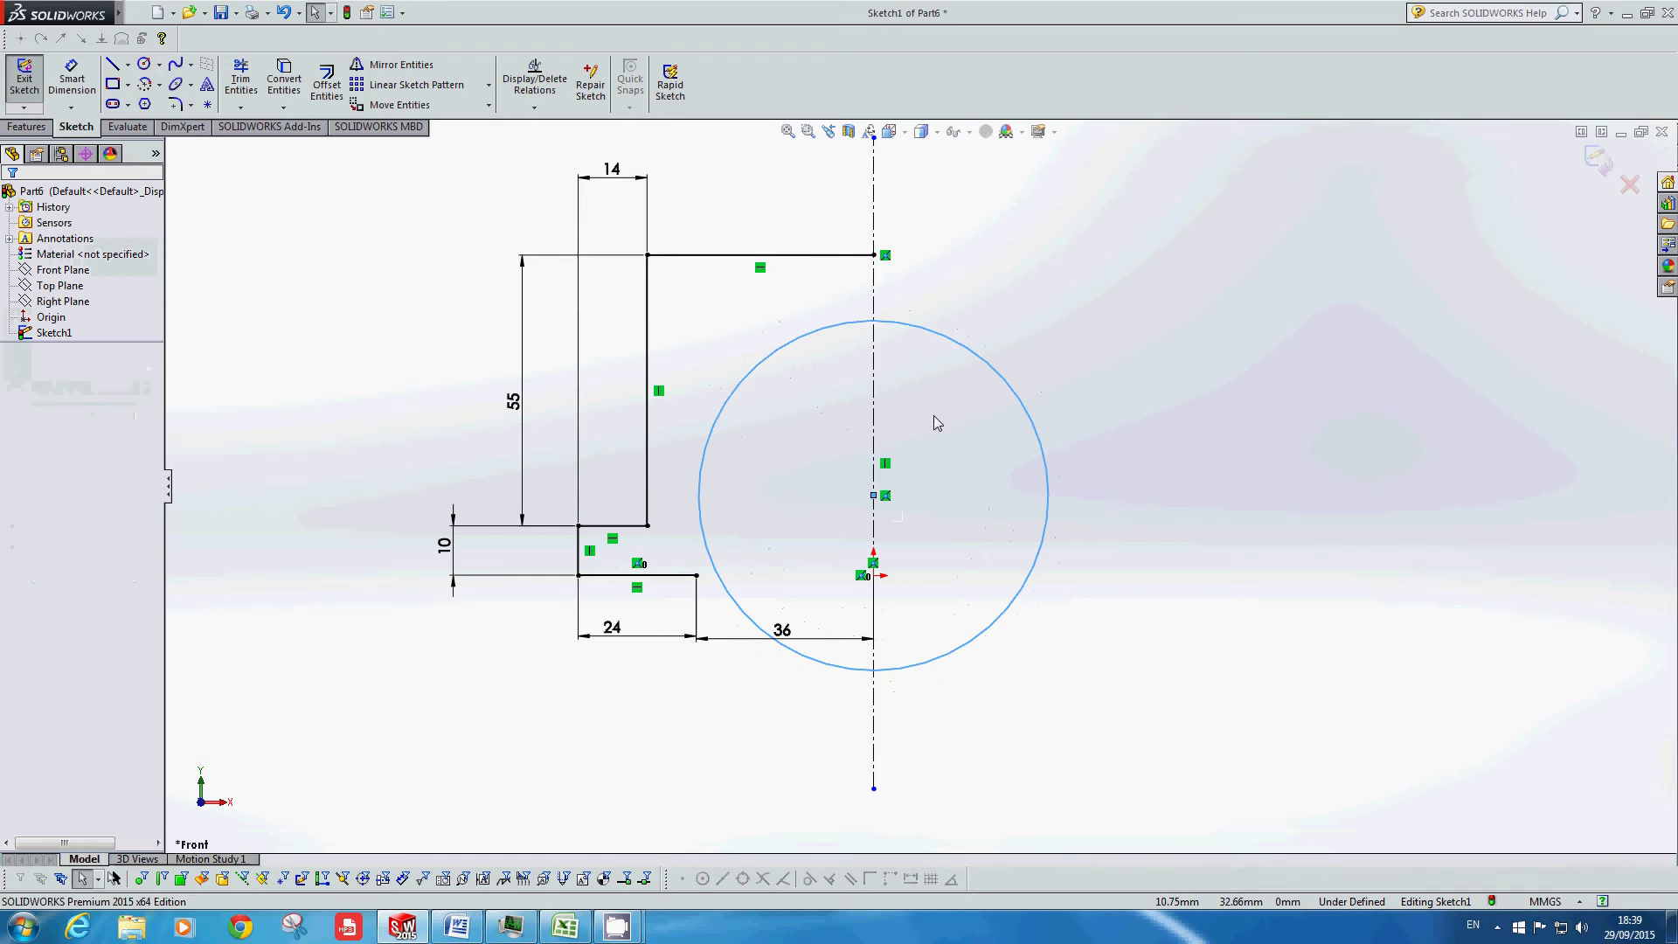
Step: Dimension the circle's diameter as 72 mm
{"action": "left_click", "coordinate": [77, 84]}
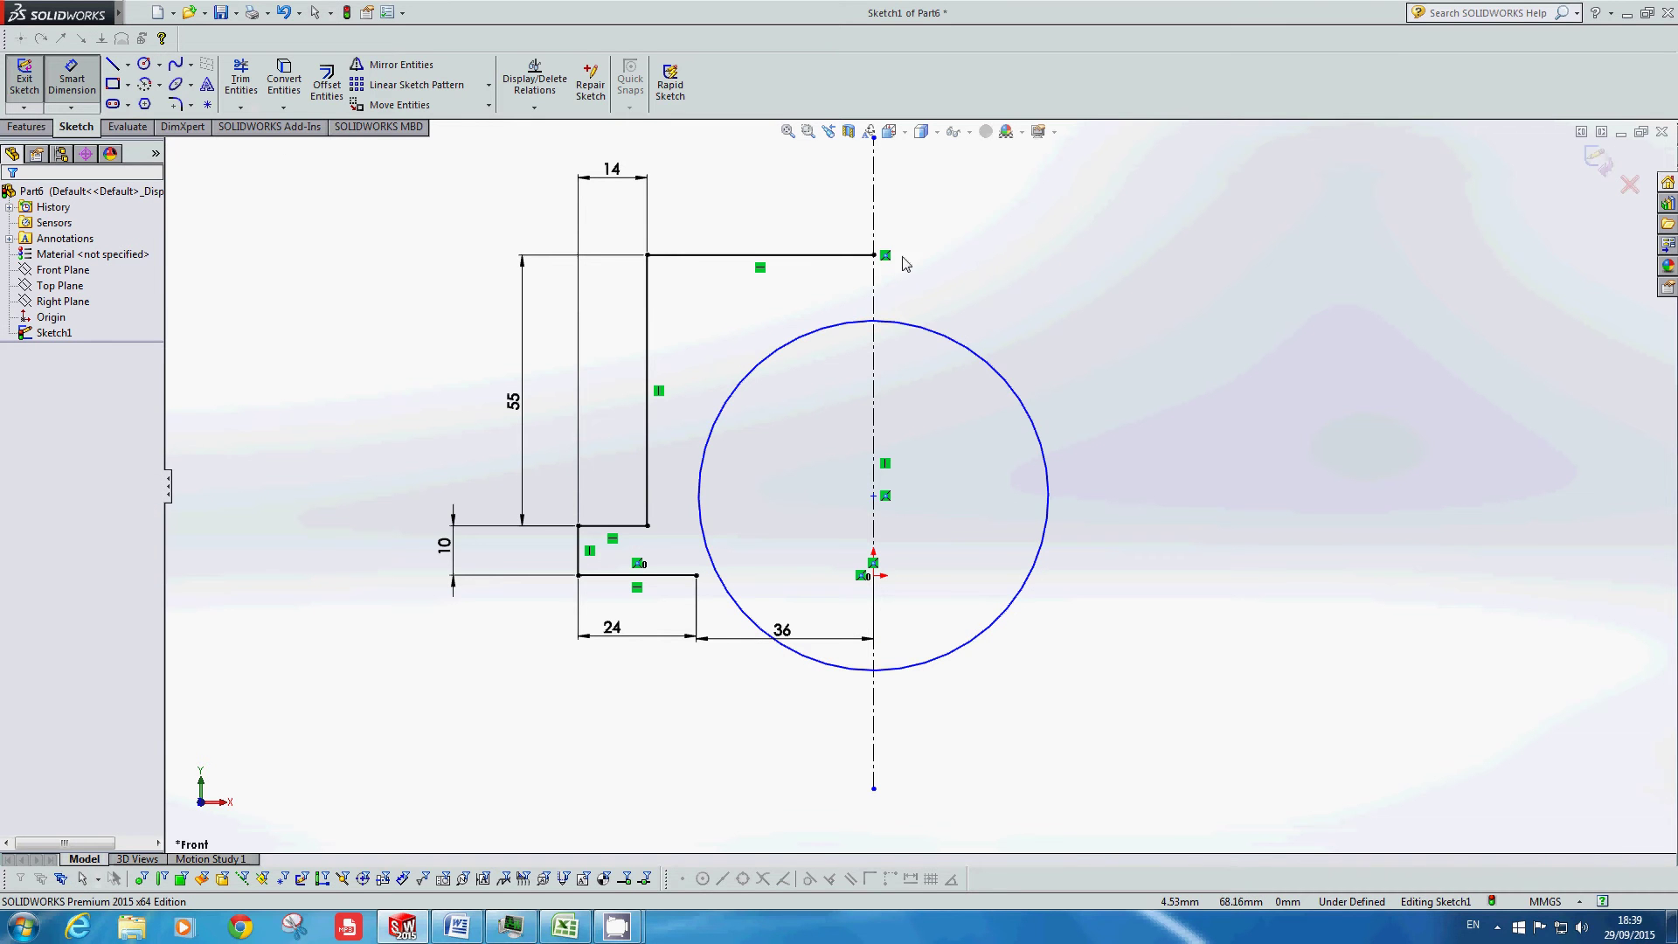
{"action": "left_click", "coordinate": [953, 341]}
{"action": "left_click", "coordinate": [1105, 284]}
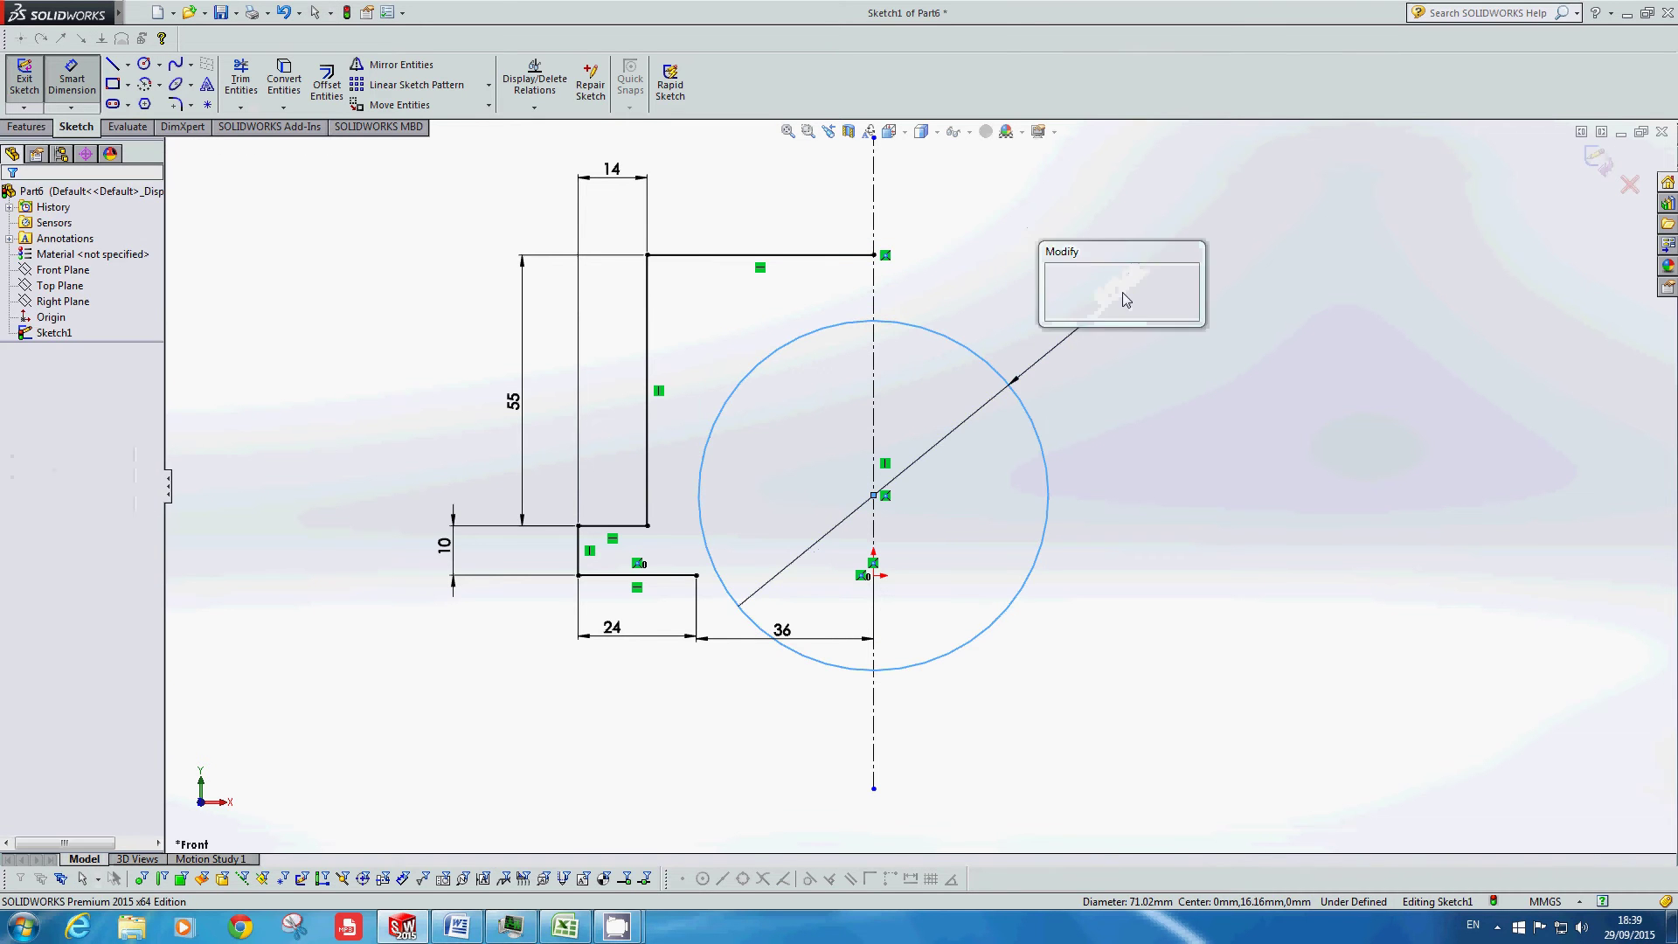
{"action": "type", "text": "72"}
{"action": "key", "text": "Return"}
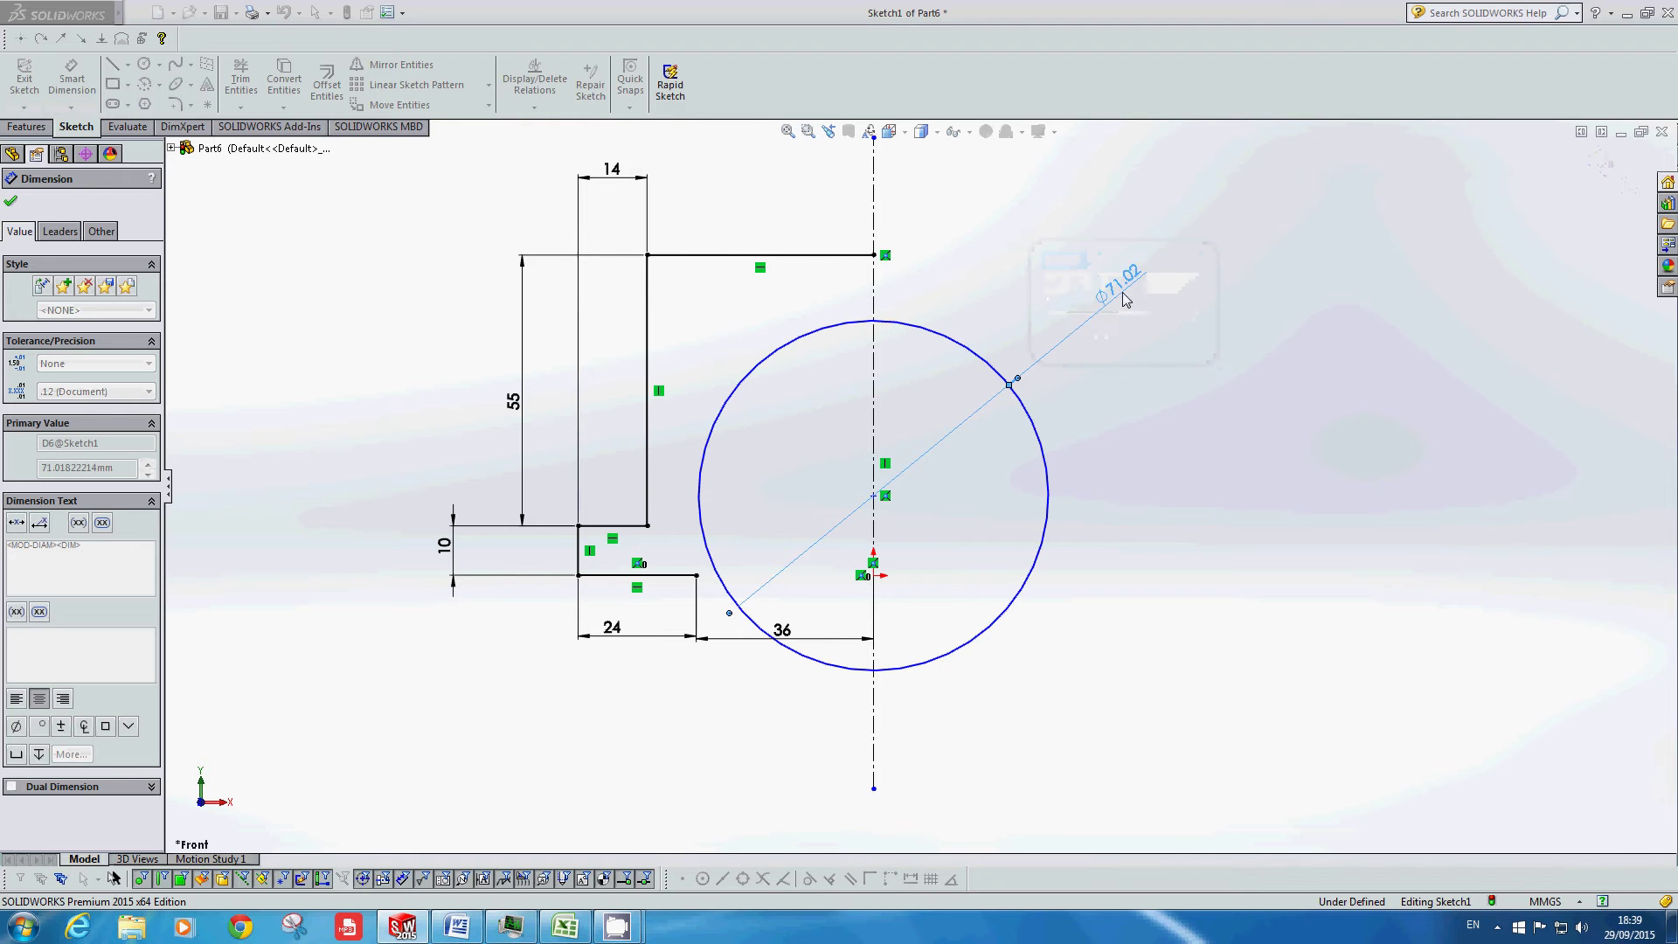
Step: Dimension the vertical distance from the 24 mm base line to the circle's center as 19 mm
{"action": "left_click", "coordinate": [655, 575]}
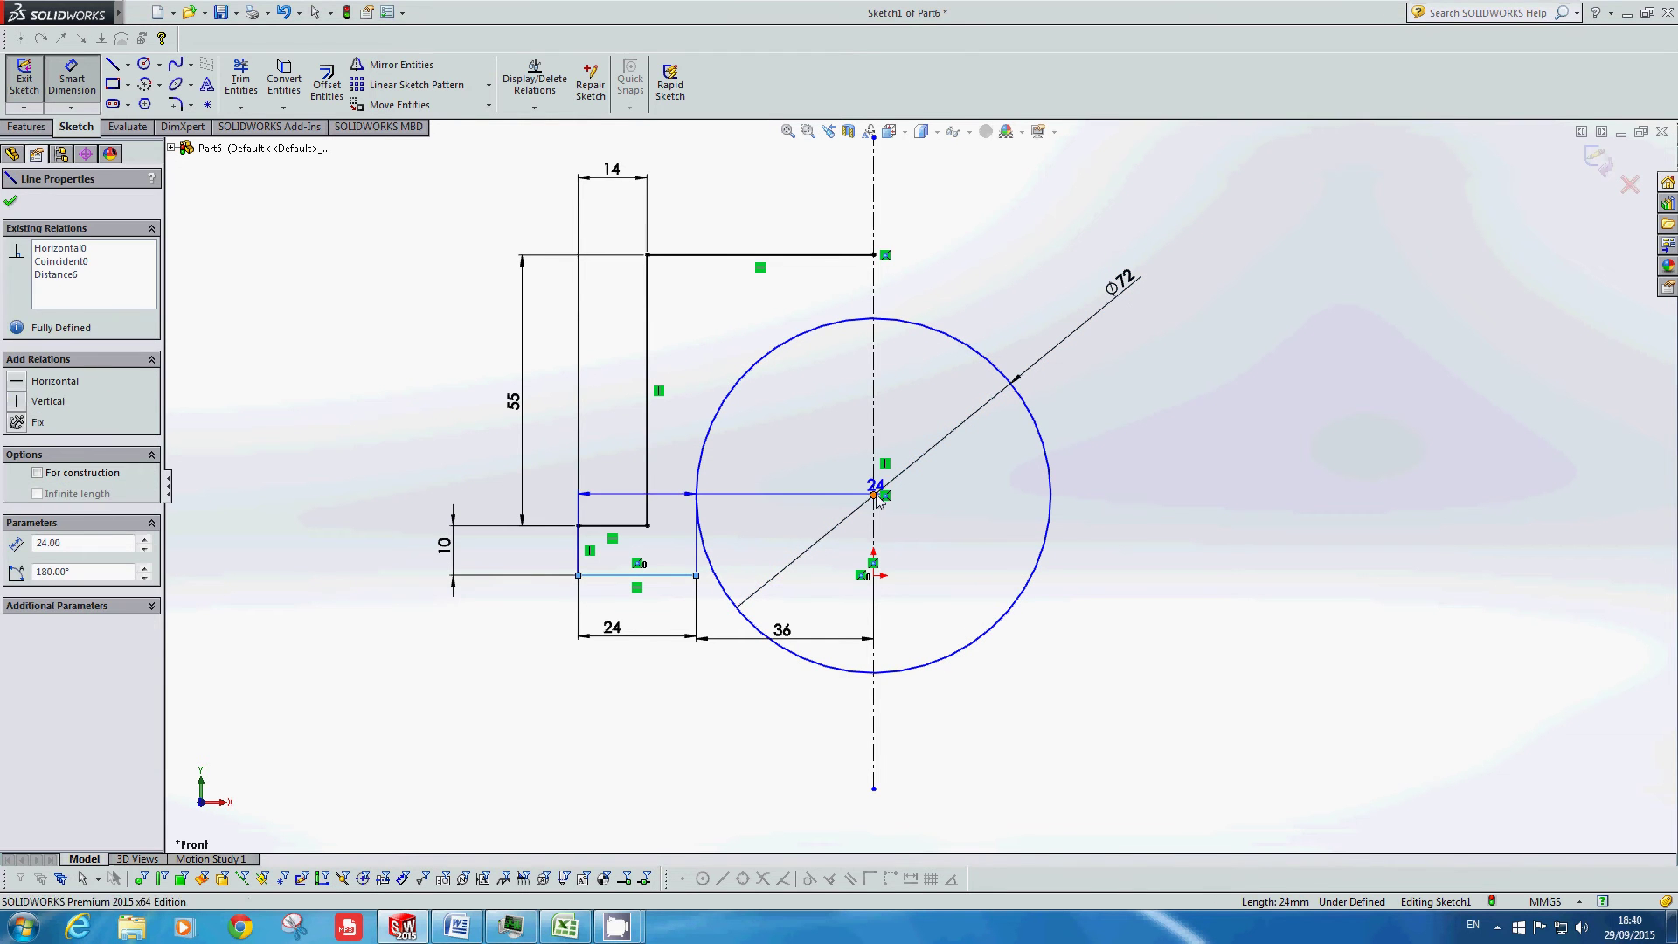
{"action": "left_click", "coordinate": [873, 496]}
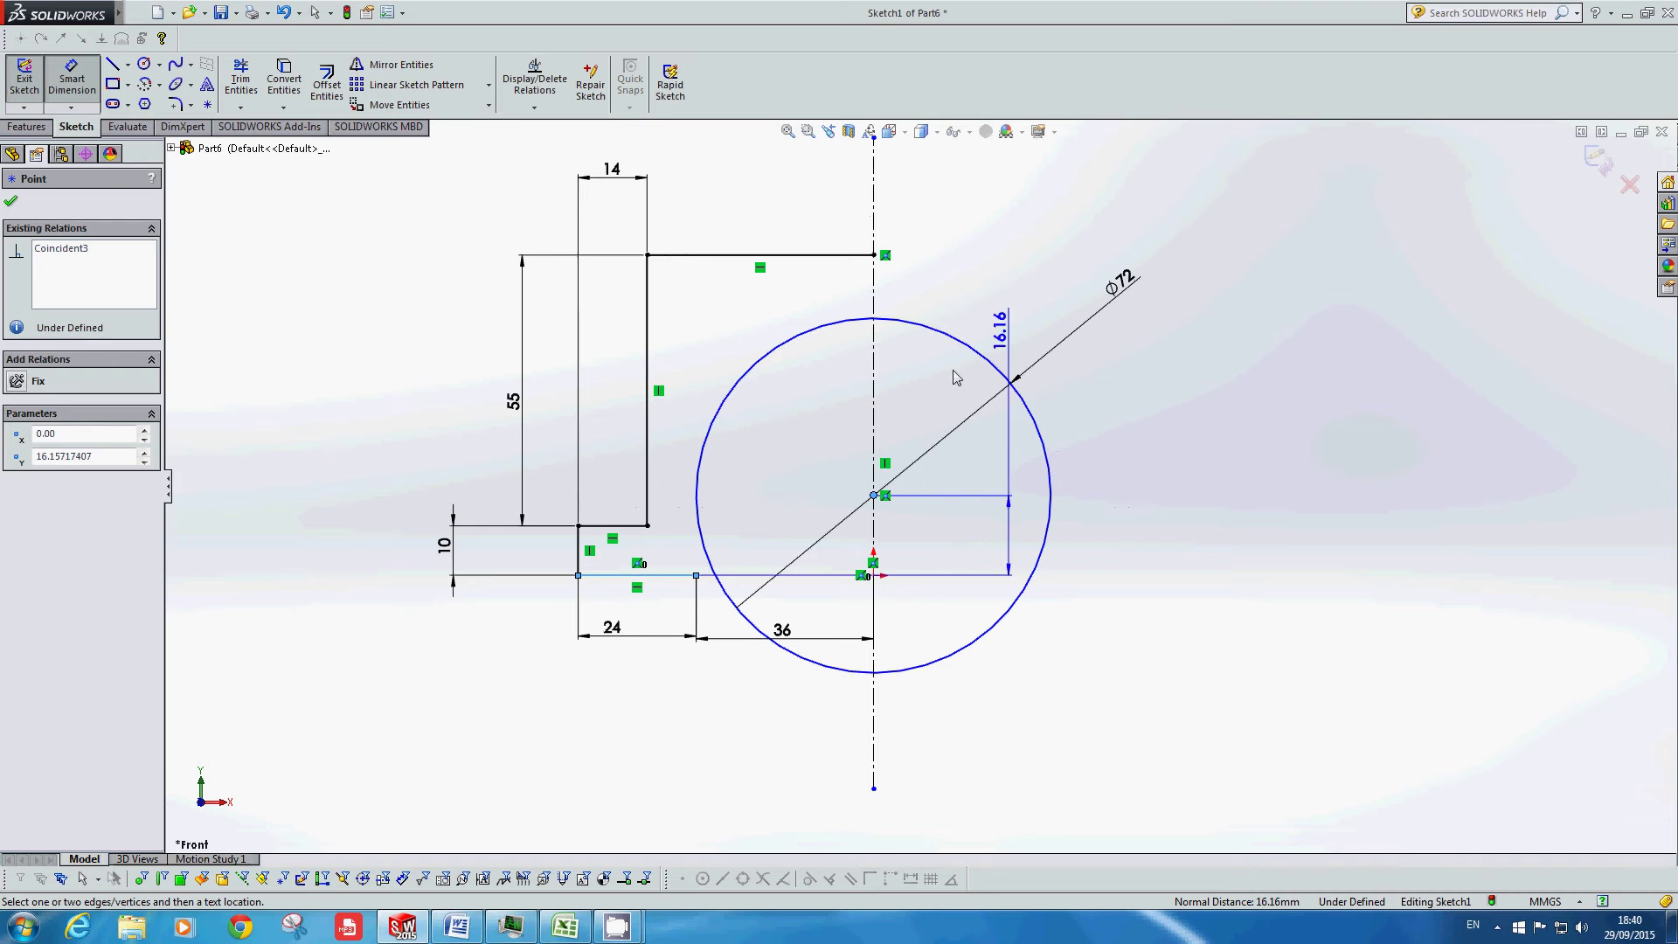
{"action": "left_click", "coordinate": [392, 541]}
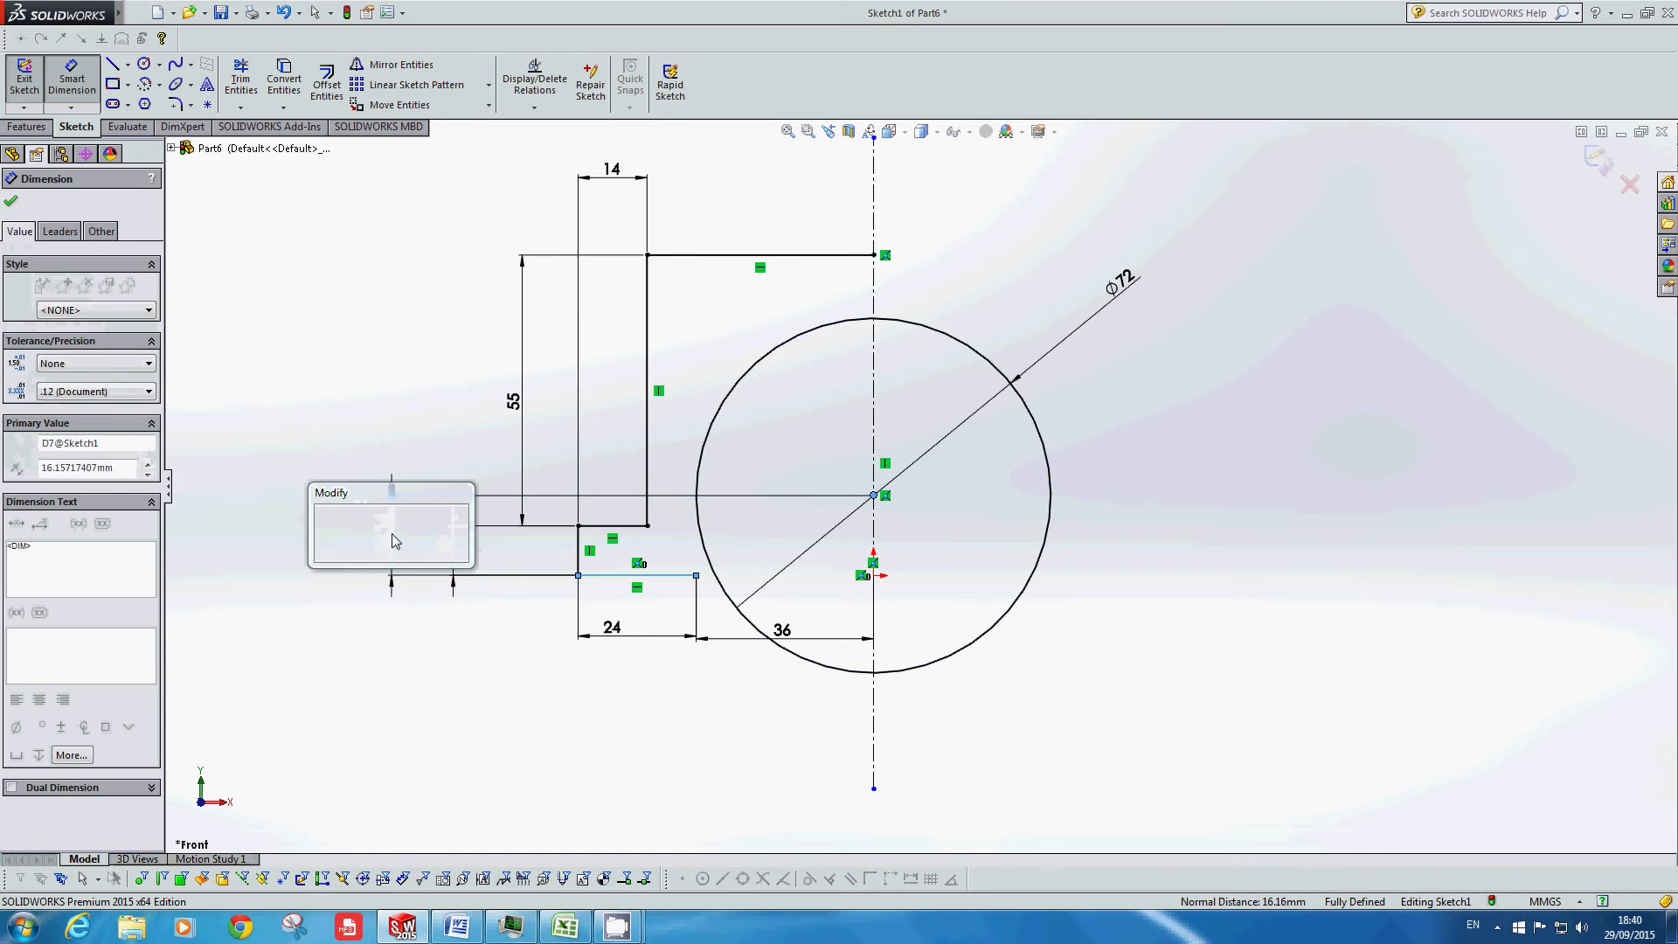
{"action": "key", "text": "Return"}
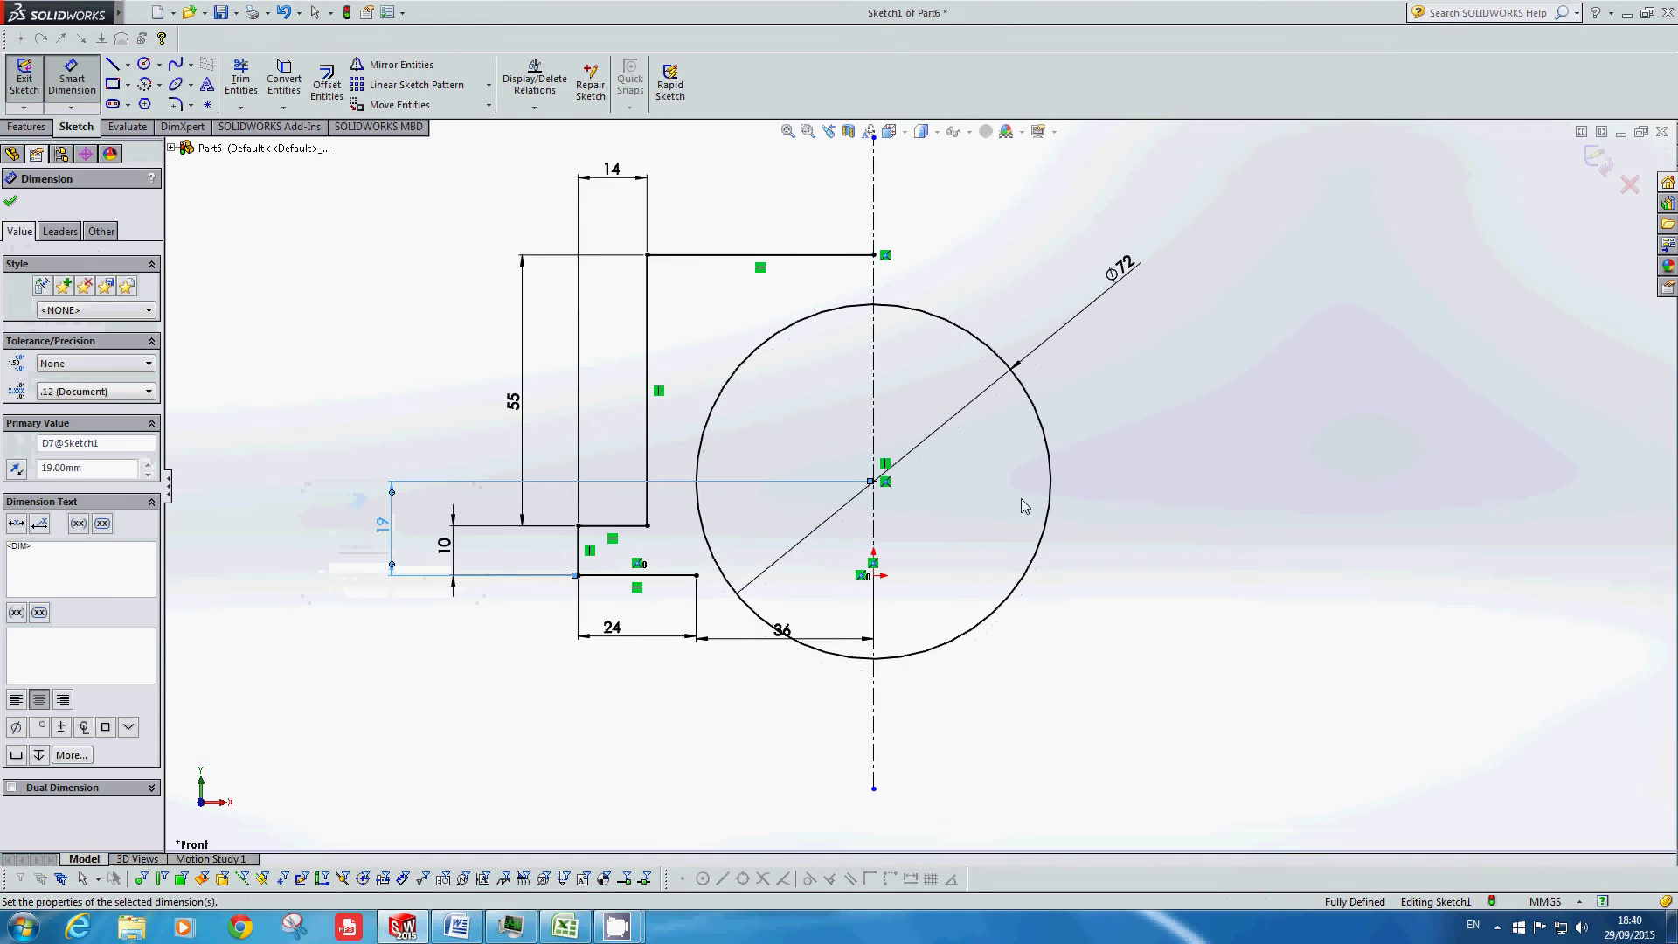
{"action": "key", "text": "Escape"}
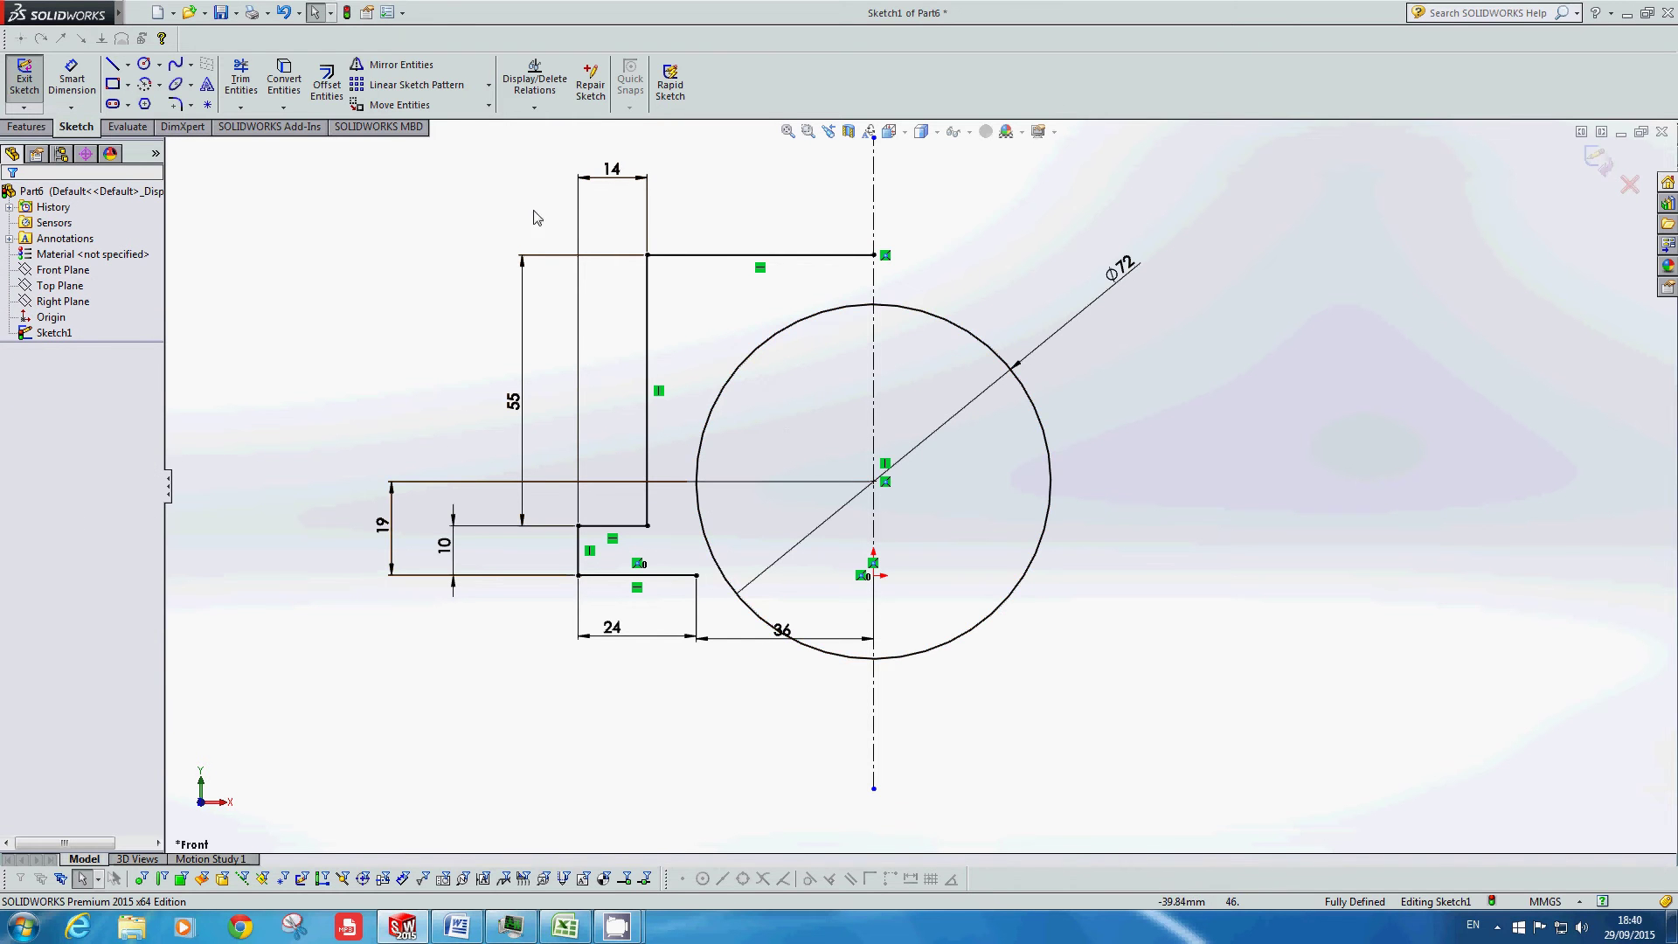
Step: Sketch a 19 mm vertical line from the base line's inner endpoint up to the circle's left quadrant point
{"action": "left_click", "coordinate": [112, 67]}
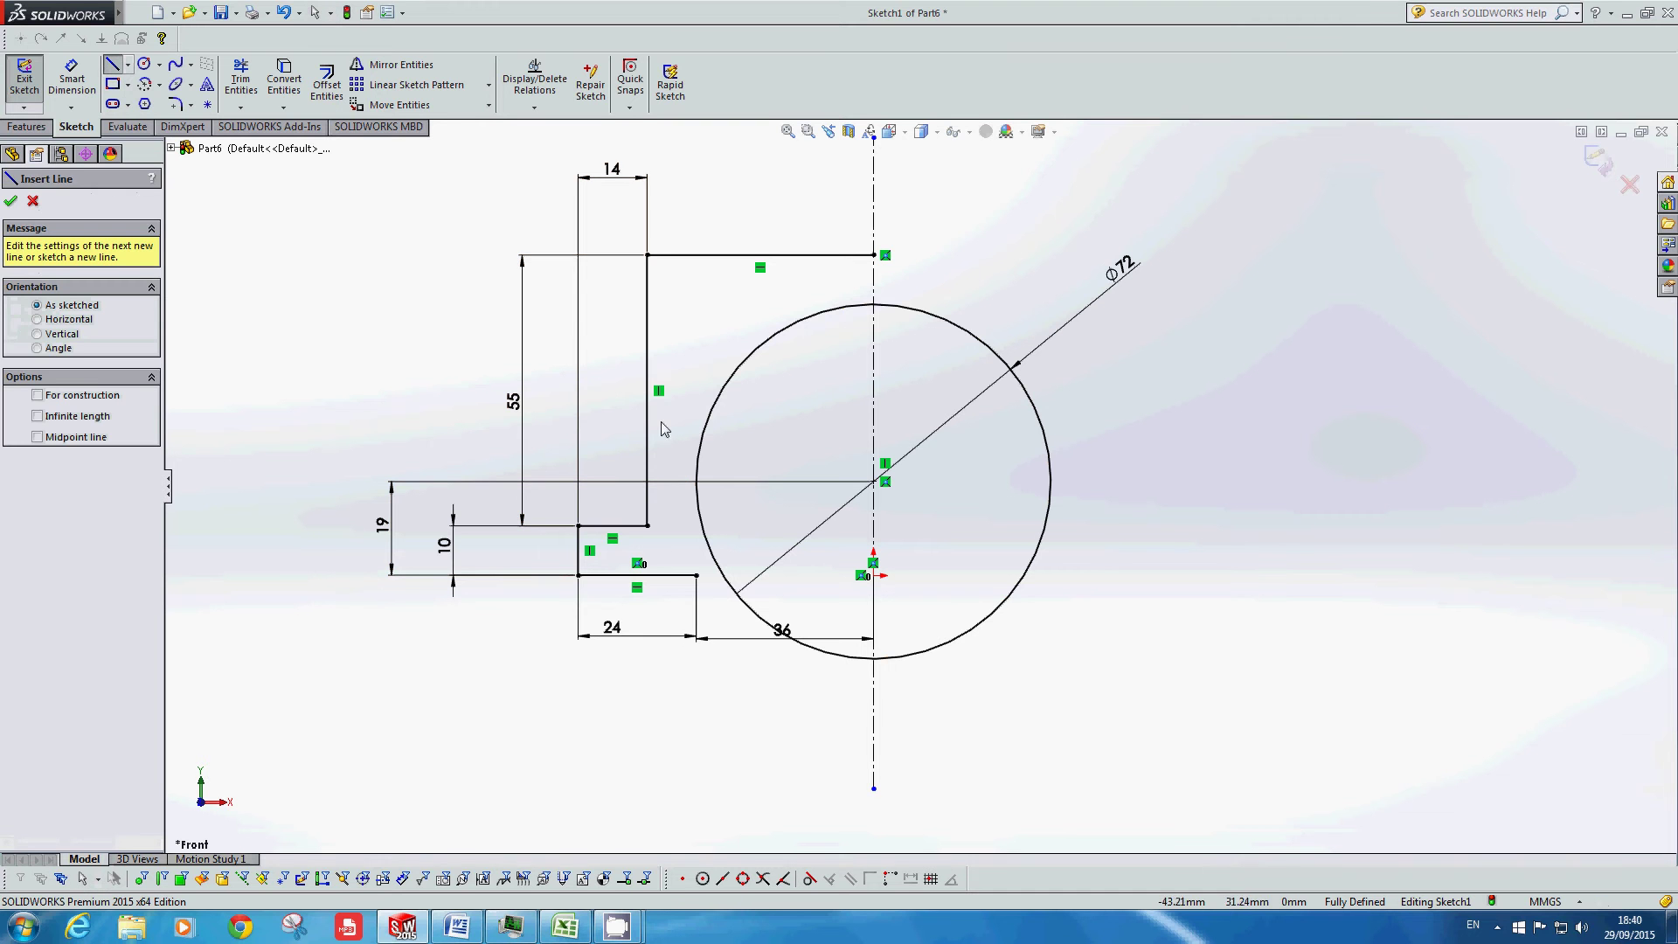
{"action": "left_click", "coordinate": [697, 575]}
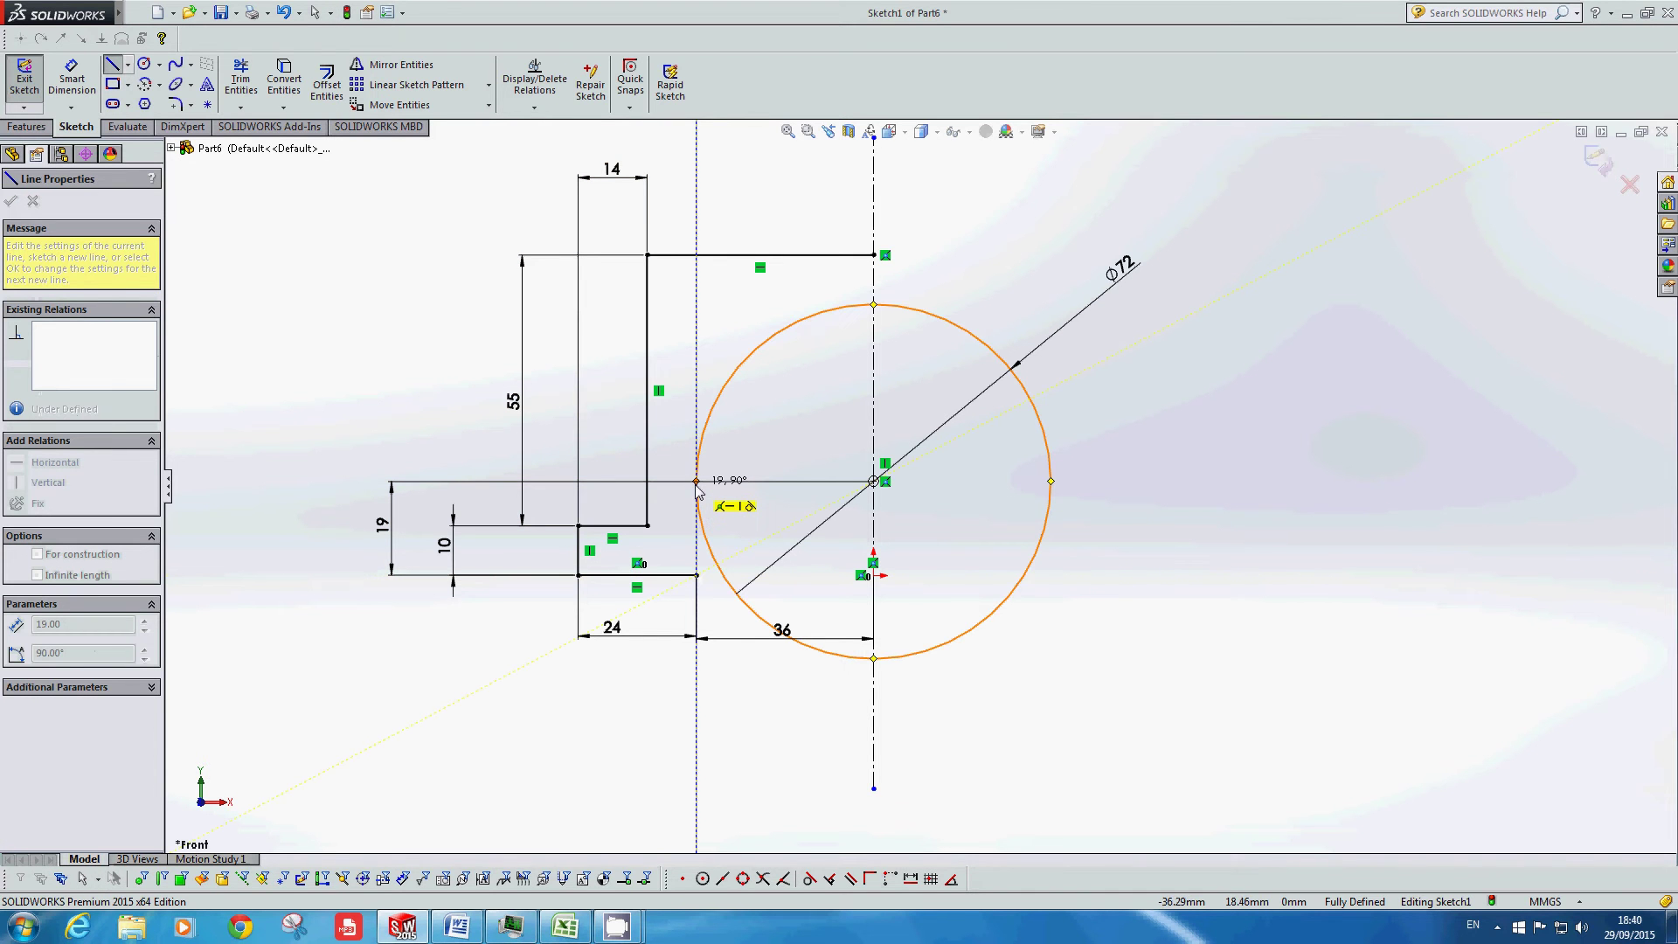
{"action": "left_click", "coordinate": [697, 481]}
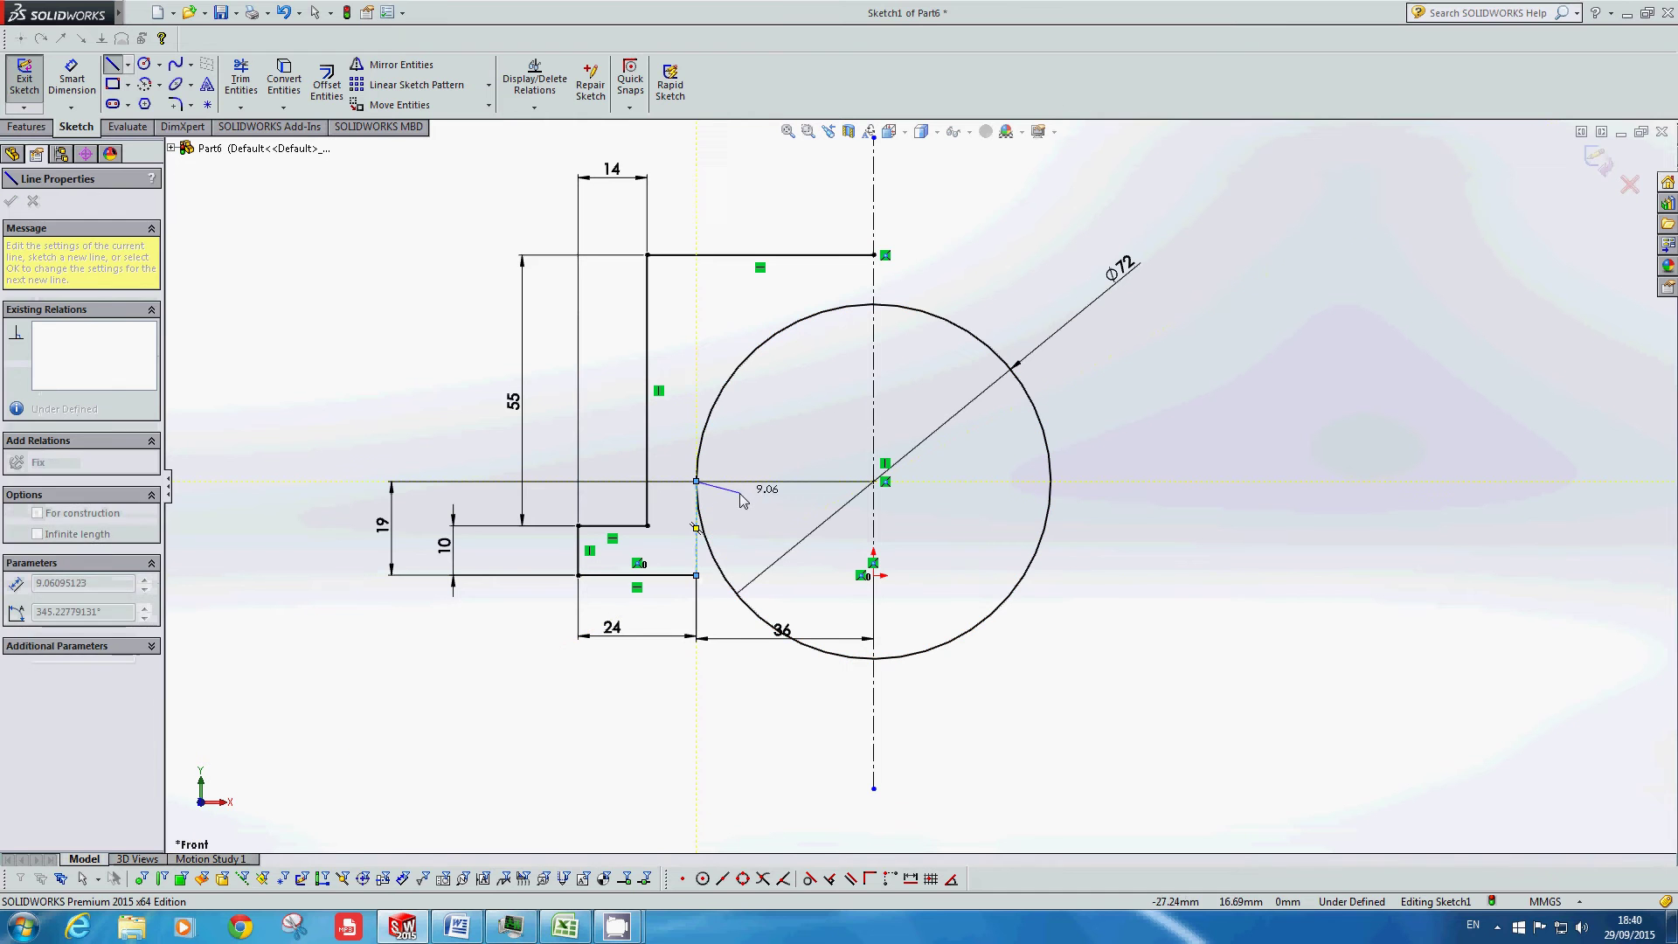
{"action": "key", "text": "Escape"}
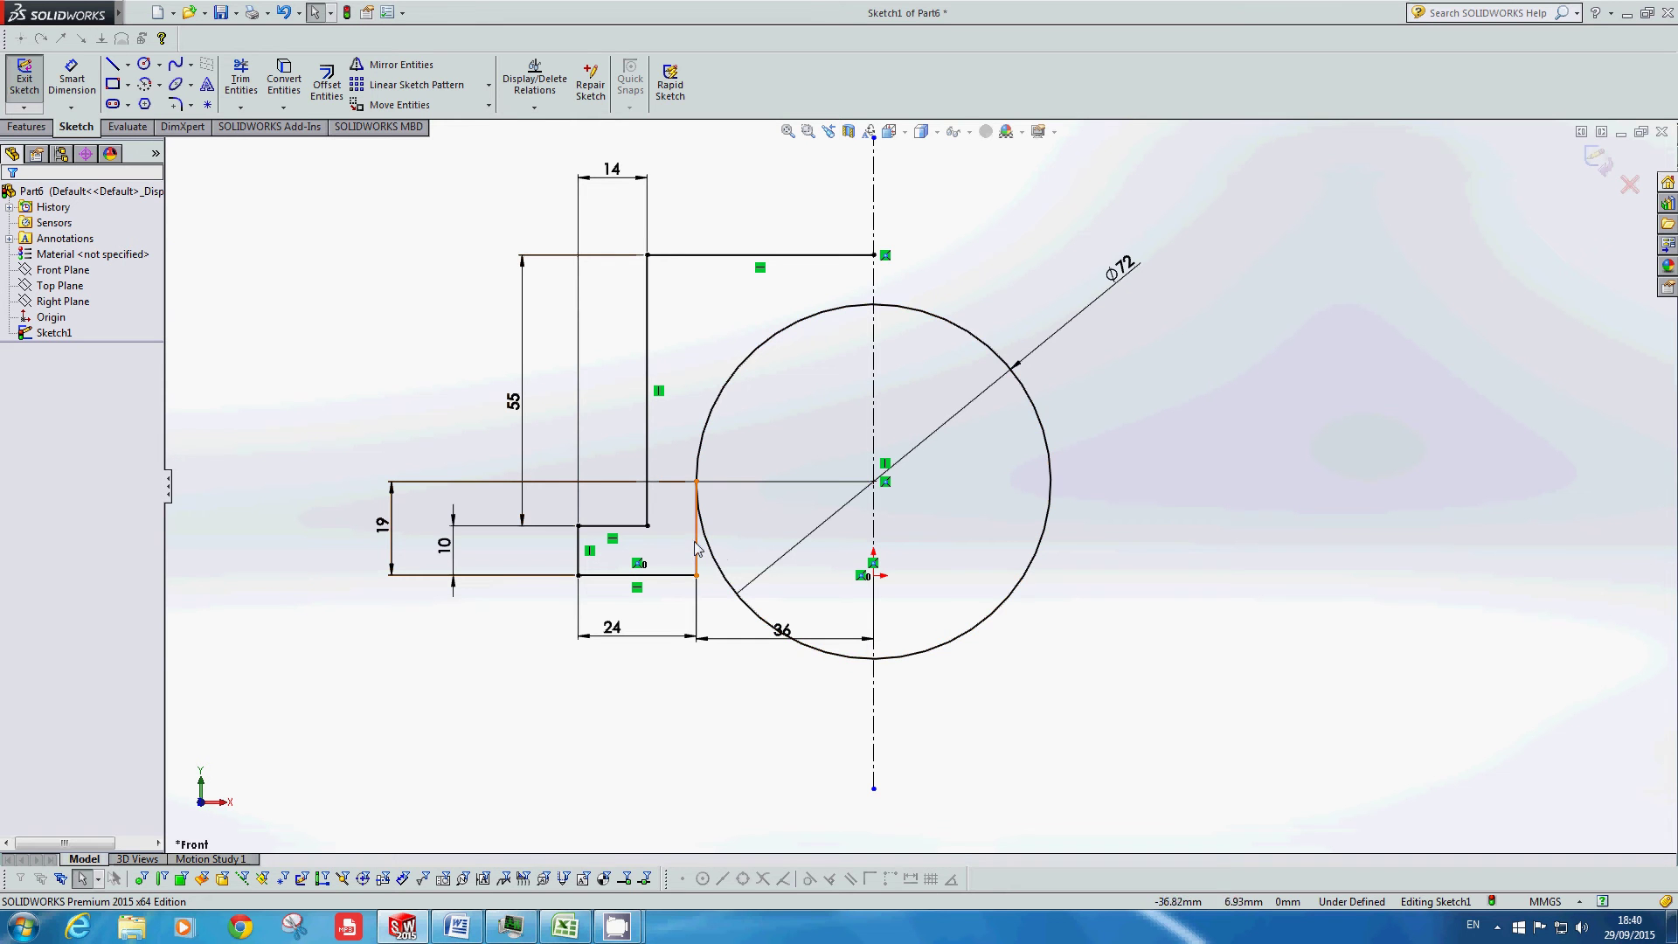
Step: Add a Vertical relation to the 19 mm line and move its upper endpoint straight up past the circle's quadrant, close to the circle's top
{"action": "left_click", "coordinate": [696, 544]}
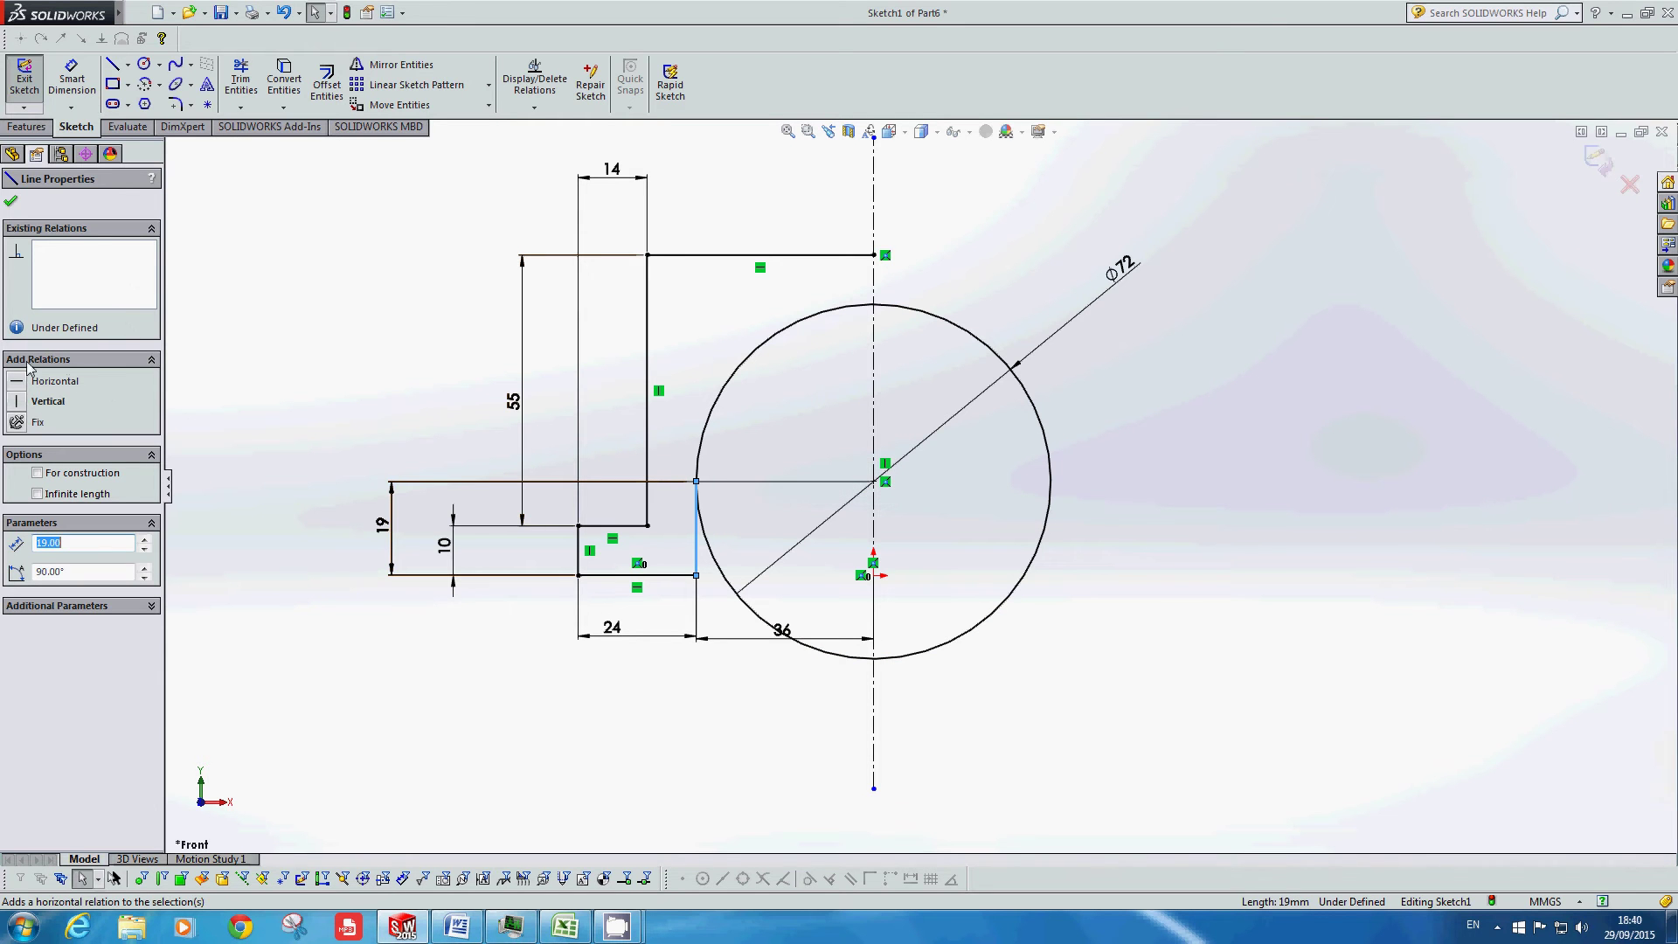
{"action": "left_click", "coordinate": [16, 404]}
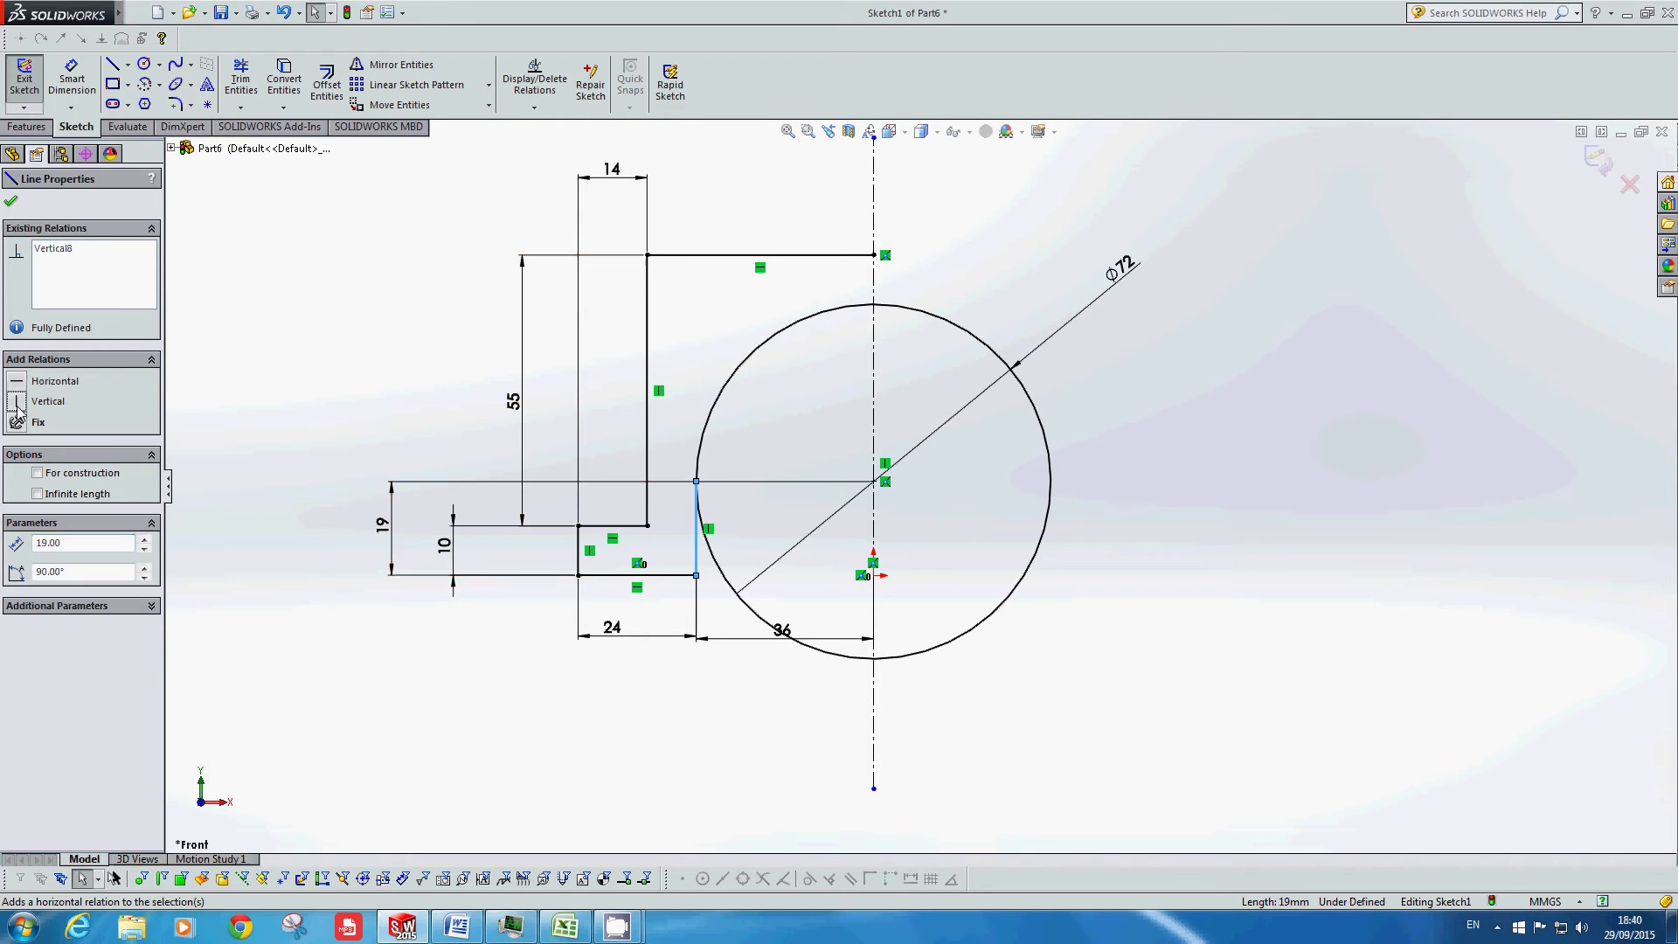
{"action": "key", "text": "Escape"}
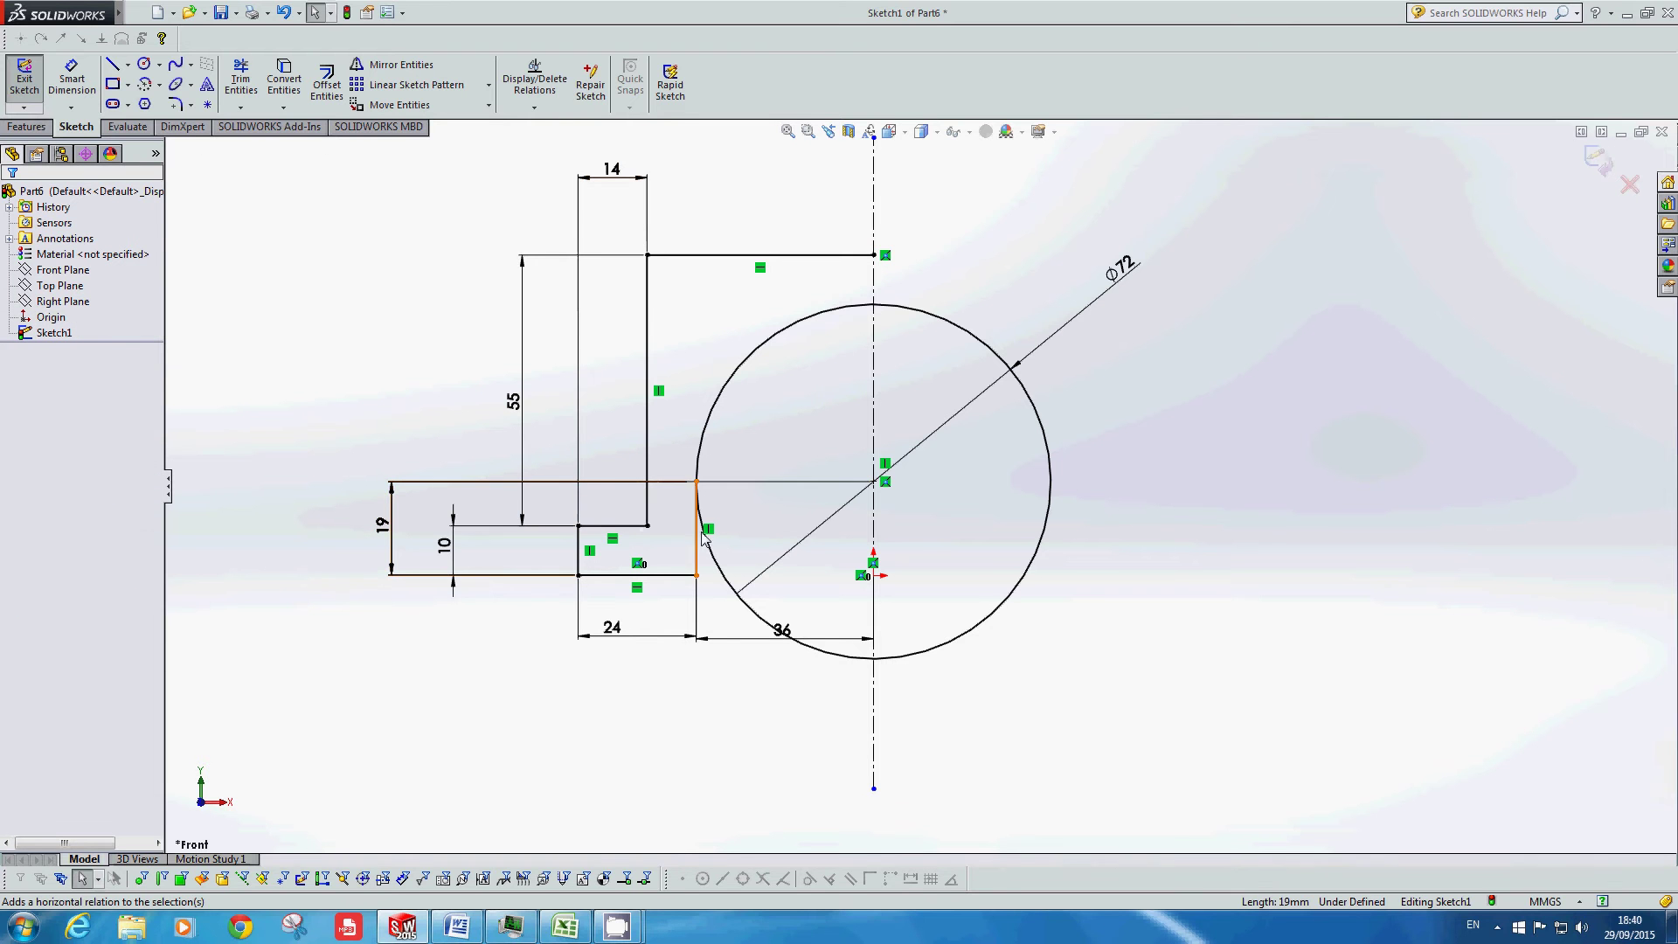
{"action": "left_click_drag", "start_coordinate": [697, 480], "coordinate": [704, 339]}
{"action": "left_click", "coordinate": [809, 423]}
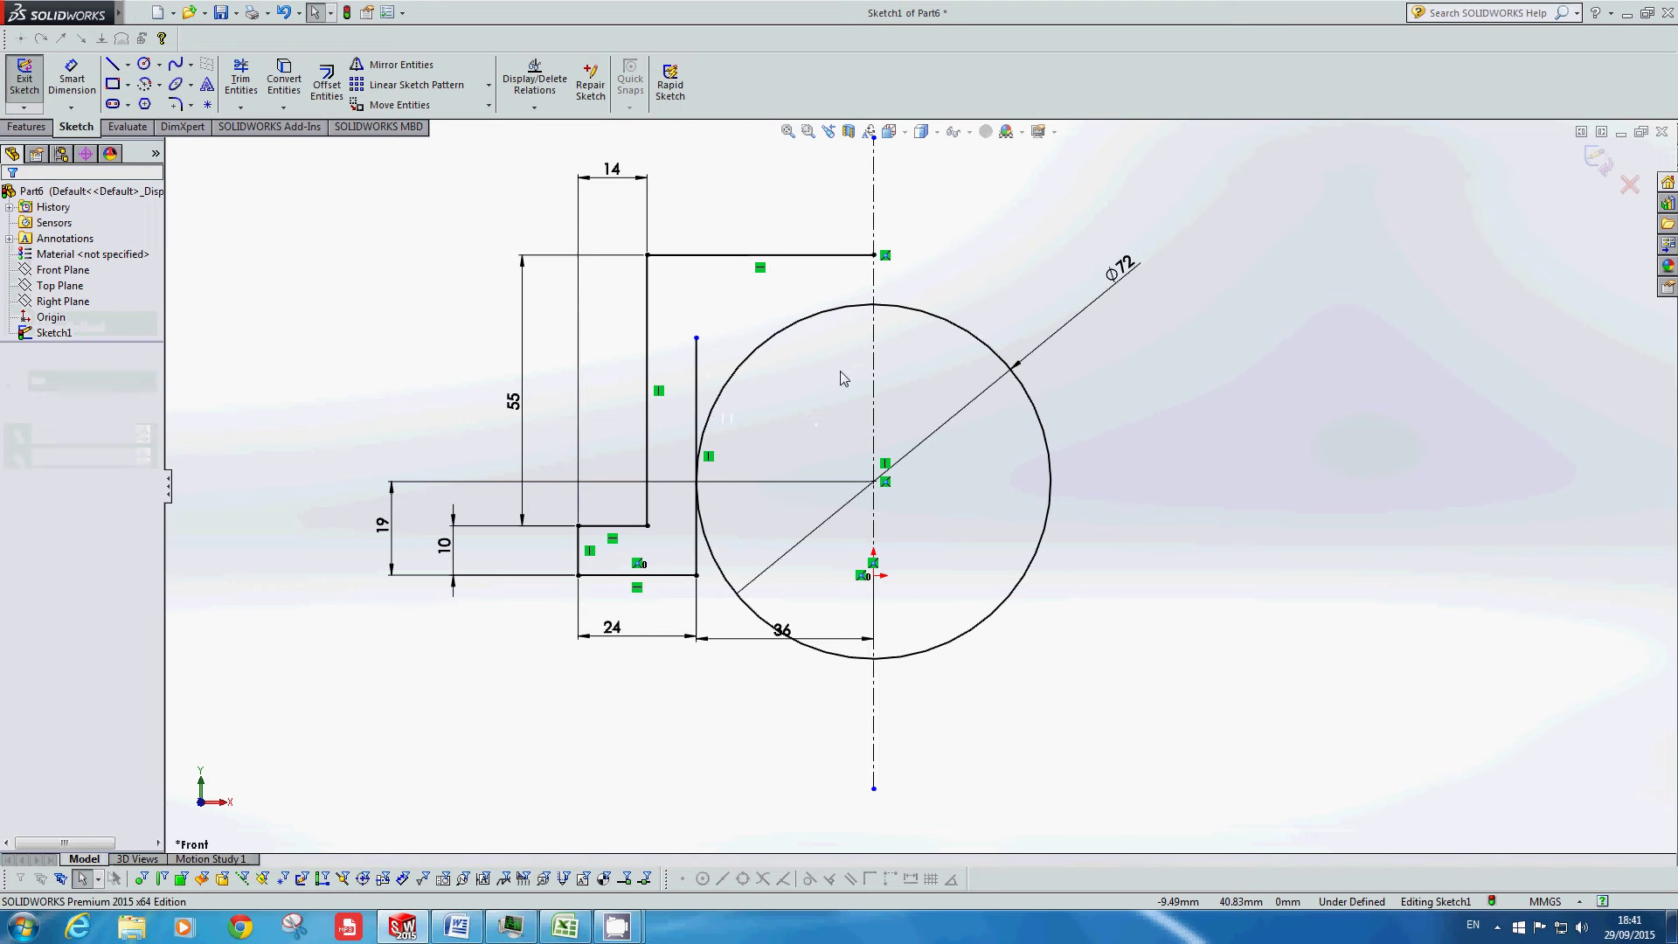
Step: Trim the vertical line above the circle's quadrant point and trim the circle down to its upper-left quarter arc
{"action": "left_click", "coordinate": [241, 80]}
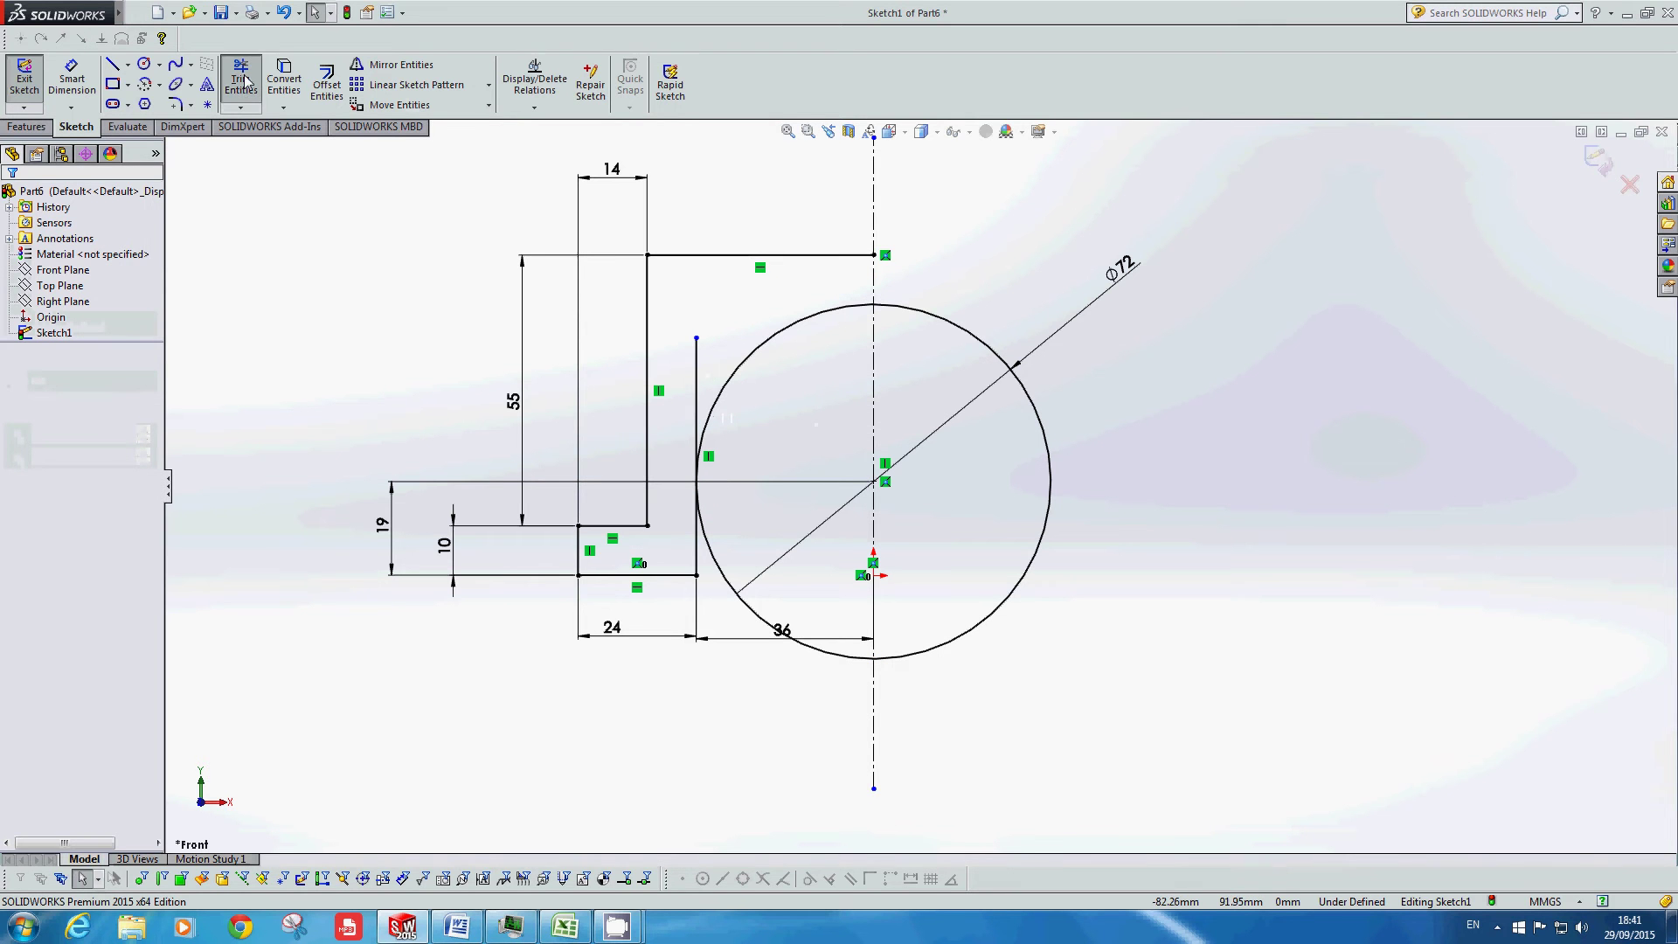
{"action": "left_click_drag", "start_coordinate": [732, 341], "coordinate": [693, 374]}
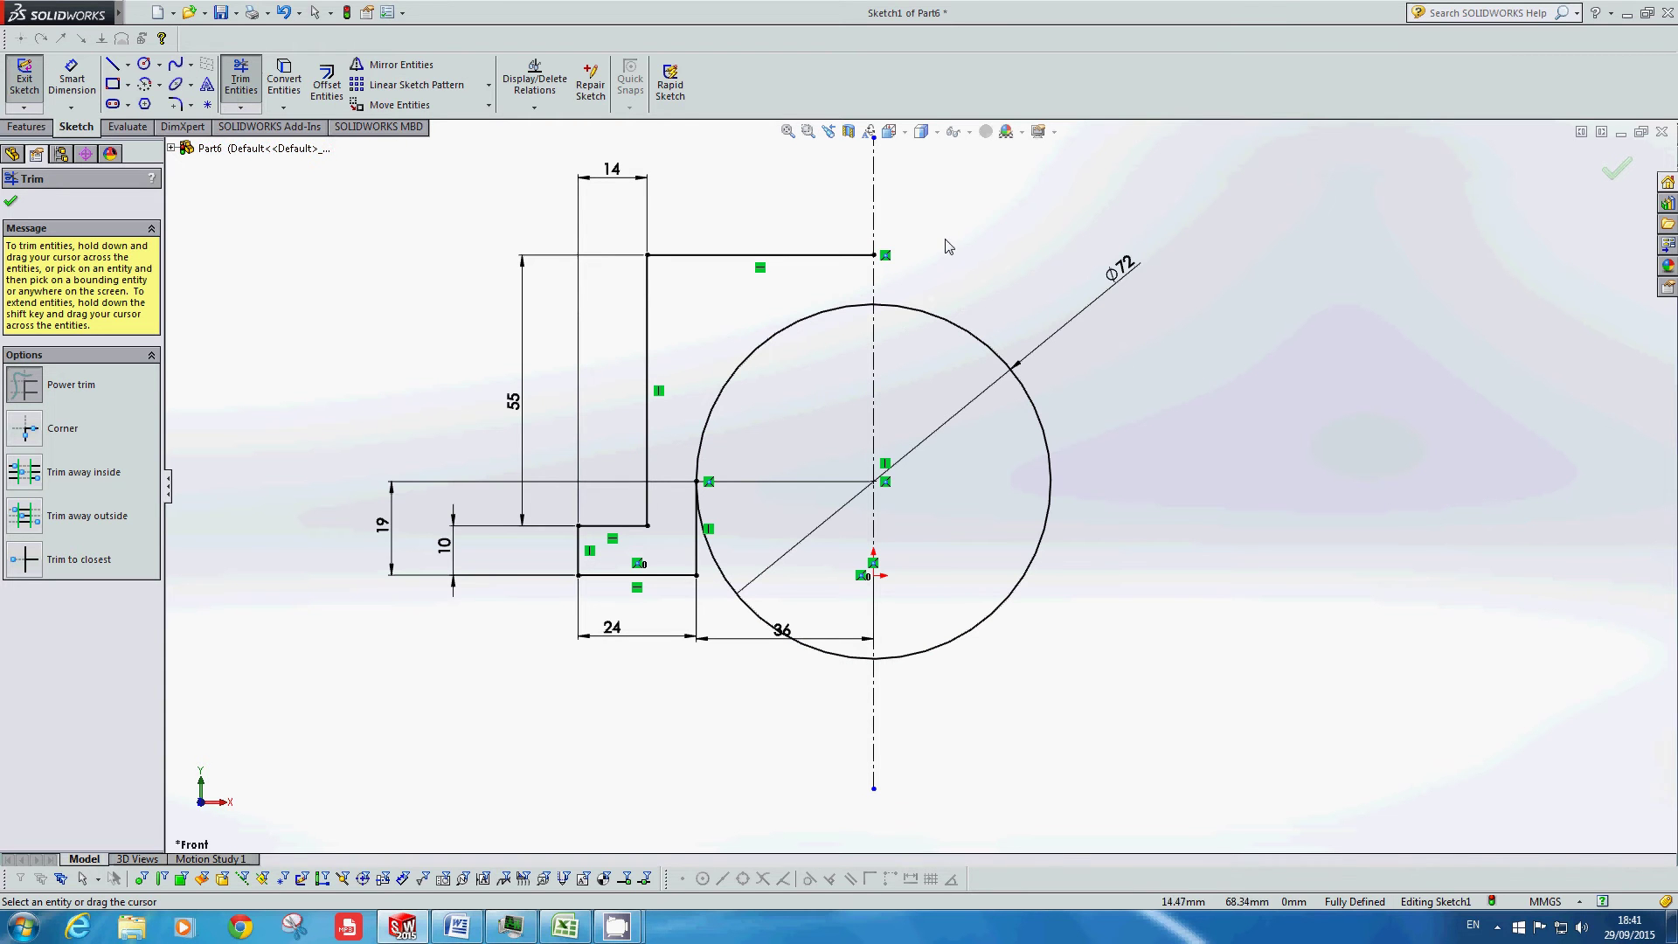
{"action": "mouse_move", "coordinate": [937, 276]}
{"action": "left_mouse_down"}
{"action": "mouse_move", "coordinate": [957, 297]}
{"action": "mouse_move", "coordinate": [935, 330]}
{"action": "left_mouse_up"}
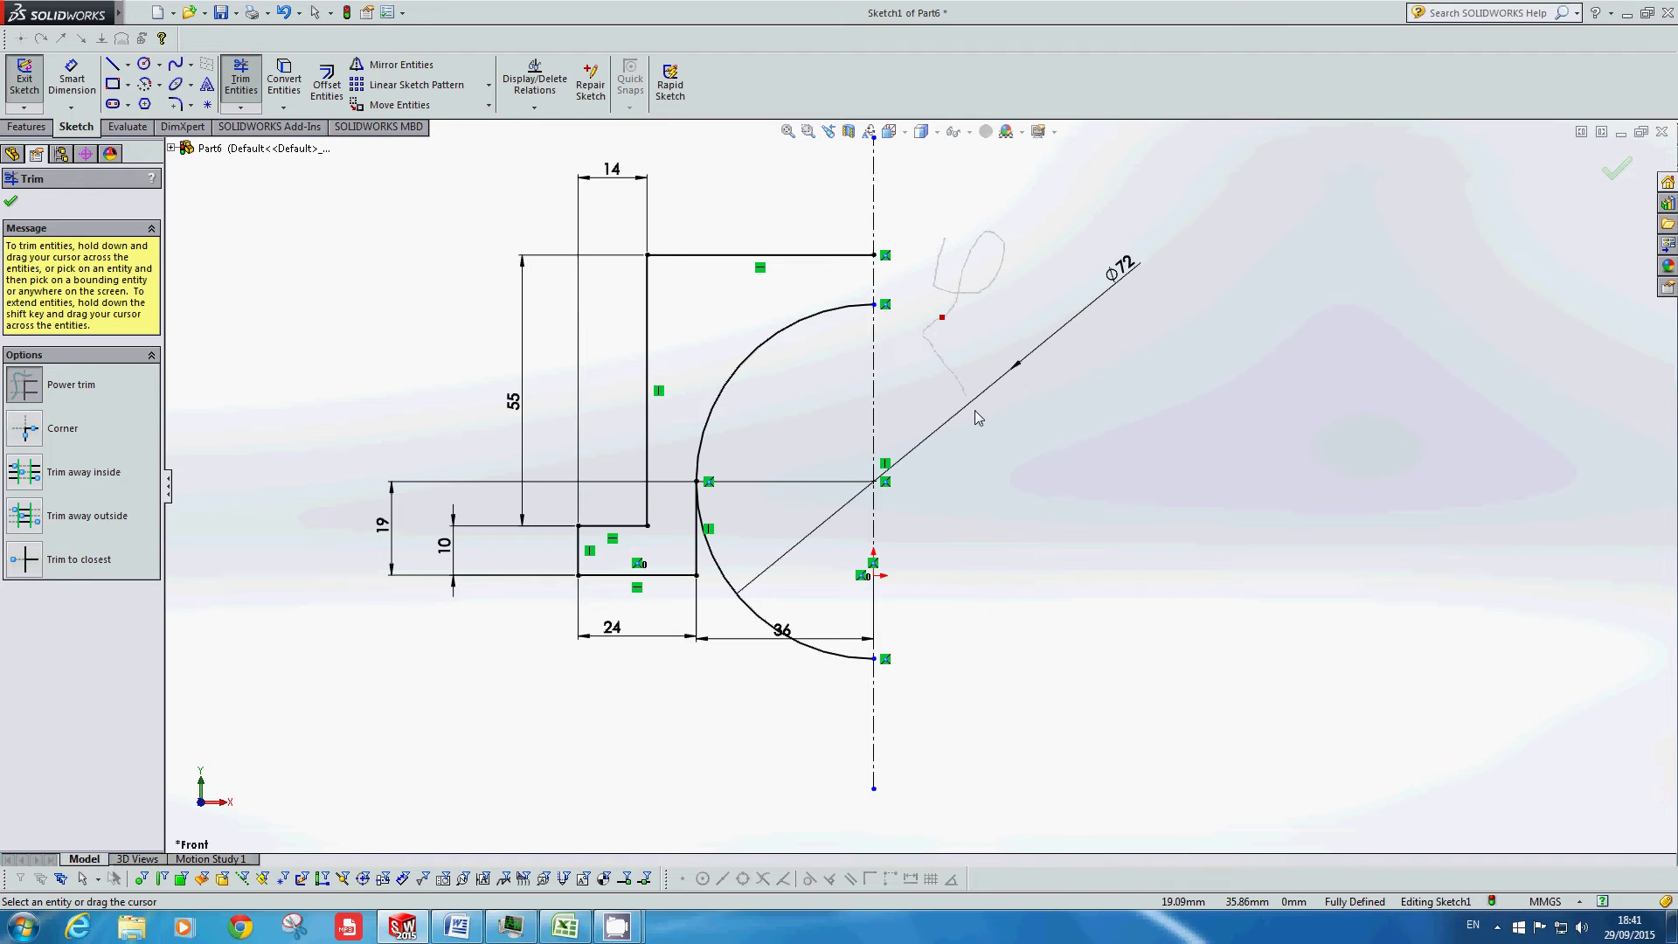
{"action": "left_click_drag", "start_coordinate": [1036, 576], "coordinate": [1037, 586]}
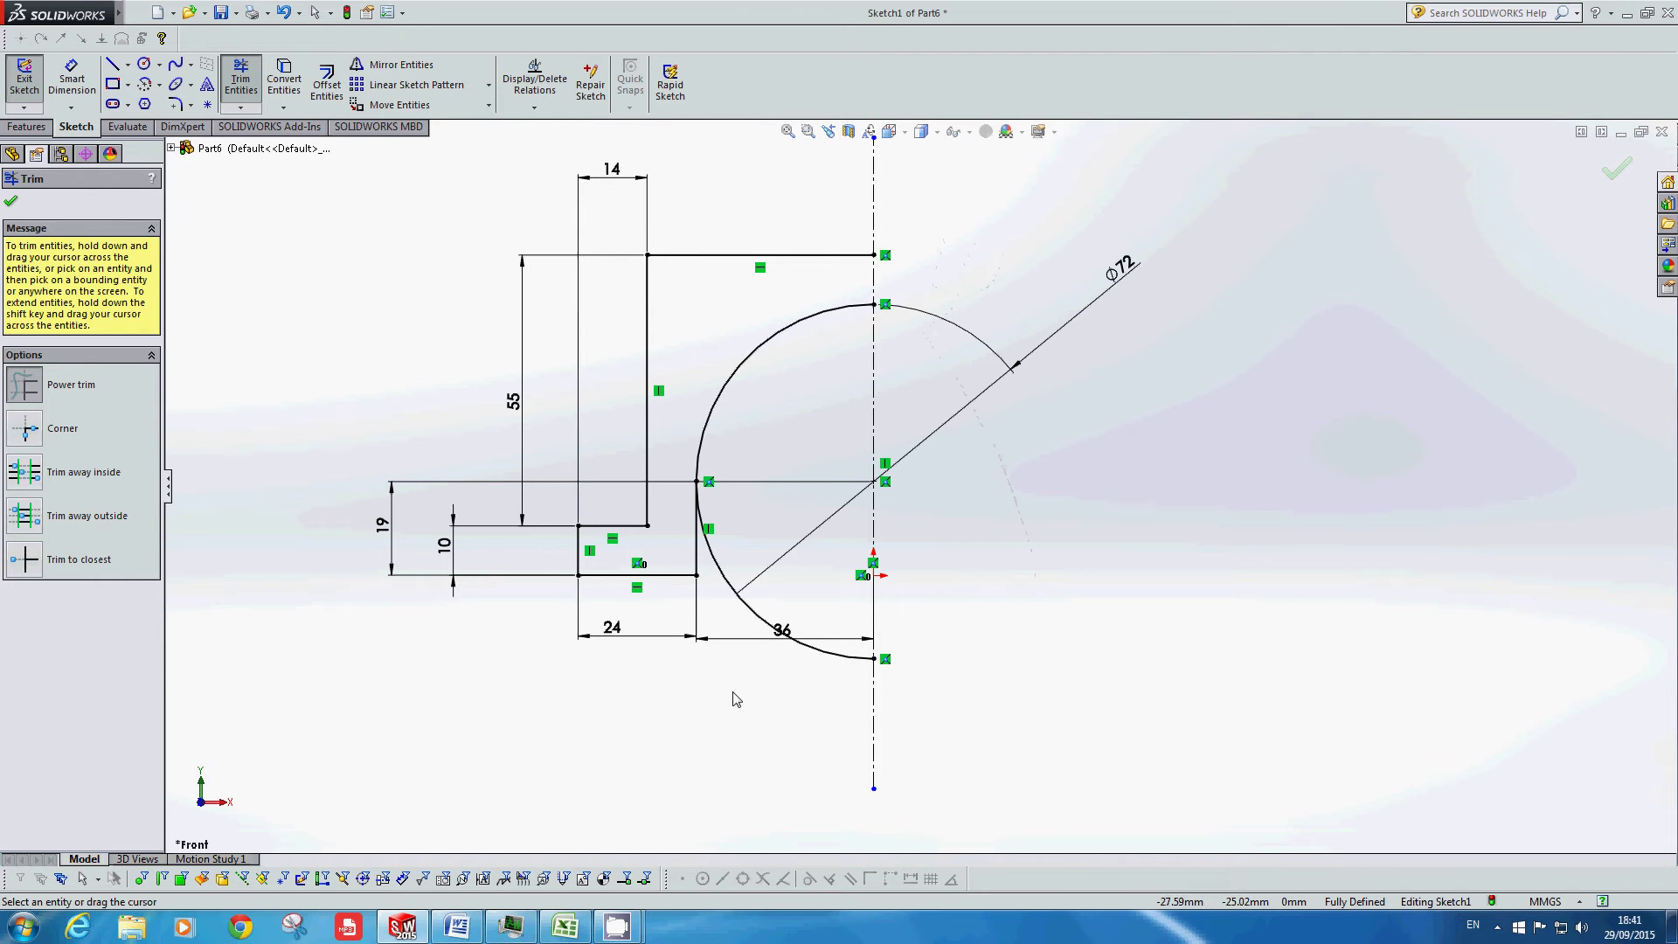
{"action": "left_click_drag", "start_coordinate": [756, 633], "coordinate": [802, 588]}
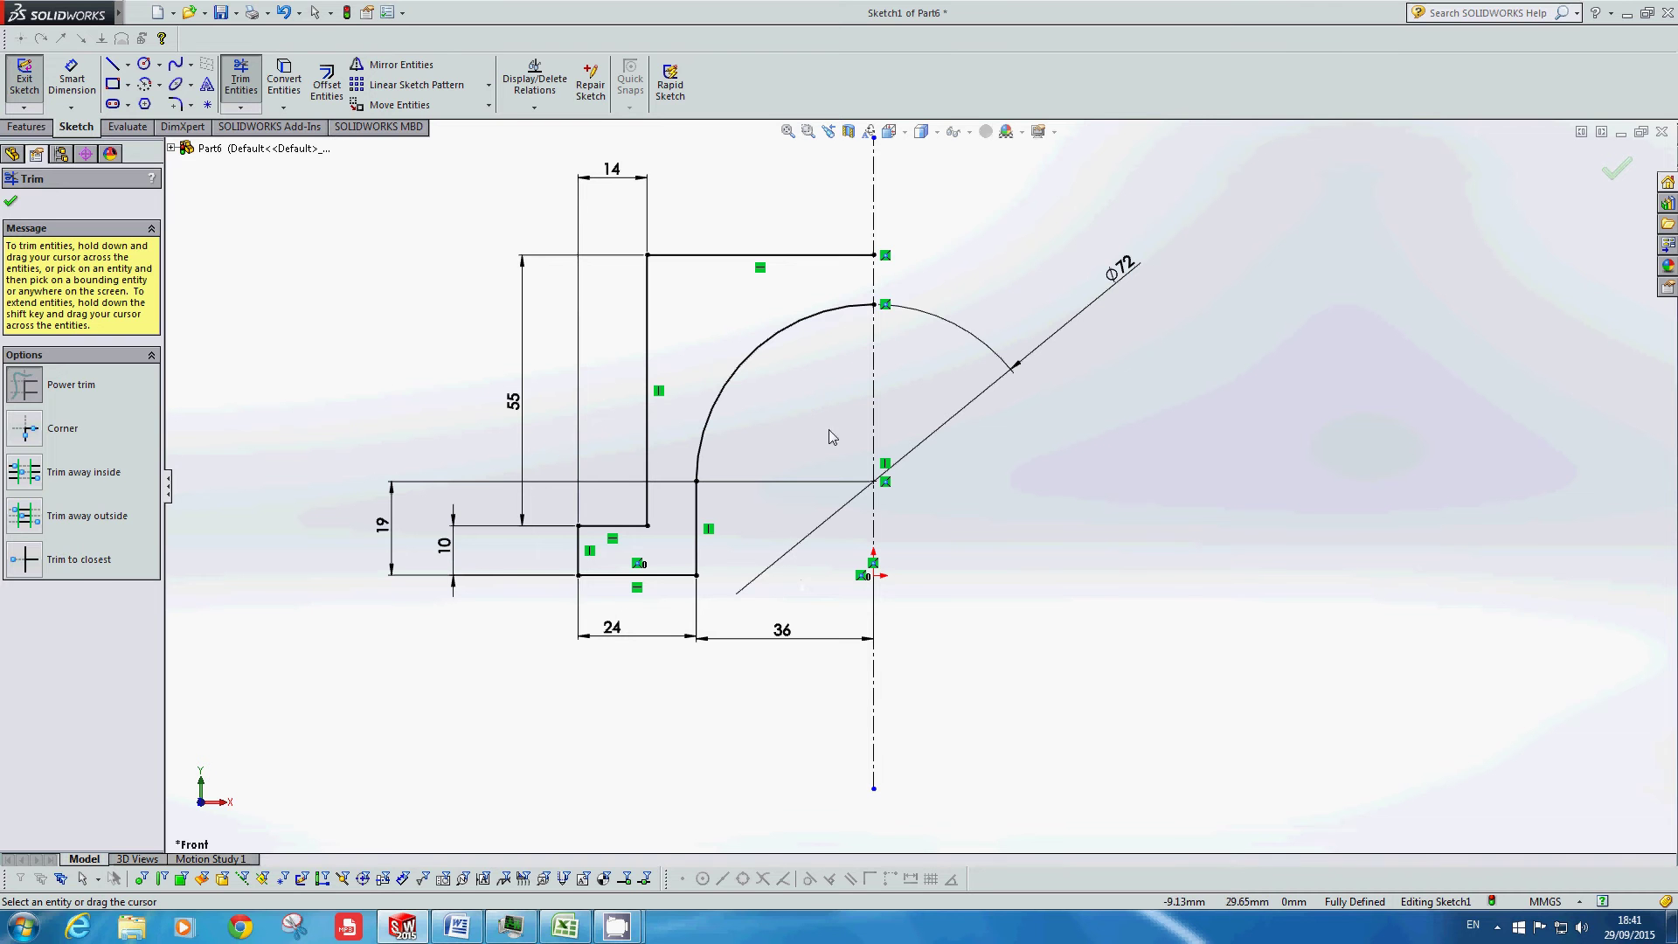
{"action": "key", "text": "Escape"}
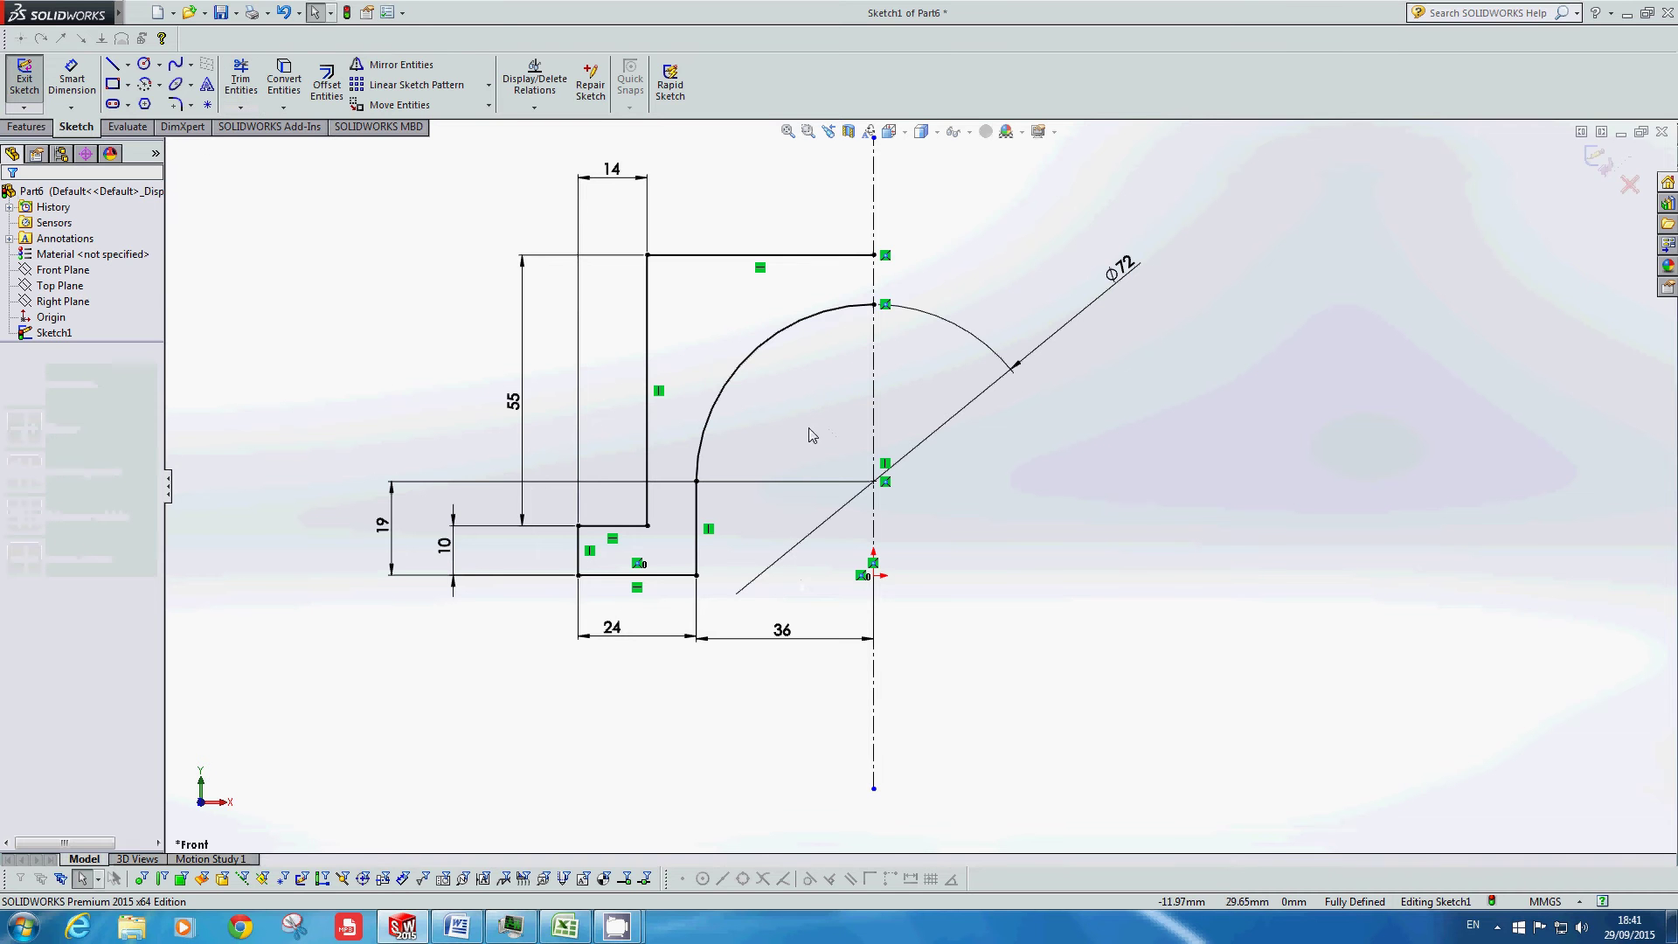
Step: Switch to the Word exercise sheet to check the bracket in the Mirror Command drawing, and return to the SolidWorks sketch
{"action": "left_click", "coordinate": [455, 927]}
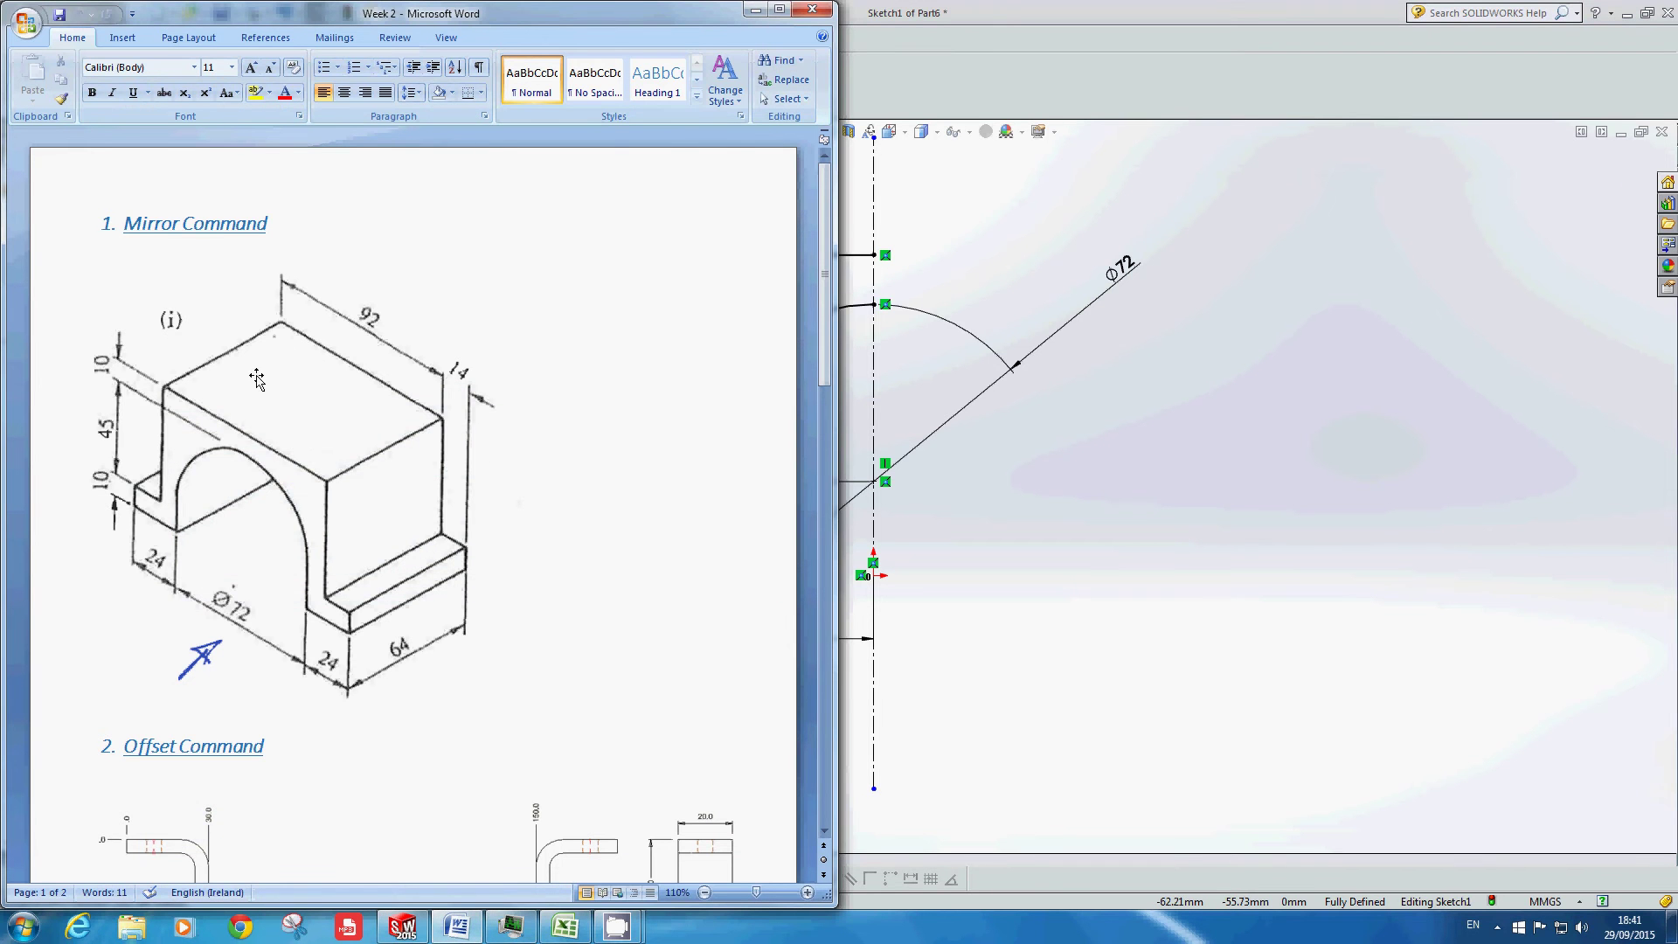
{"action": "left_click", "coordinate": [1025, 216]}
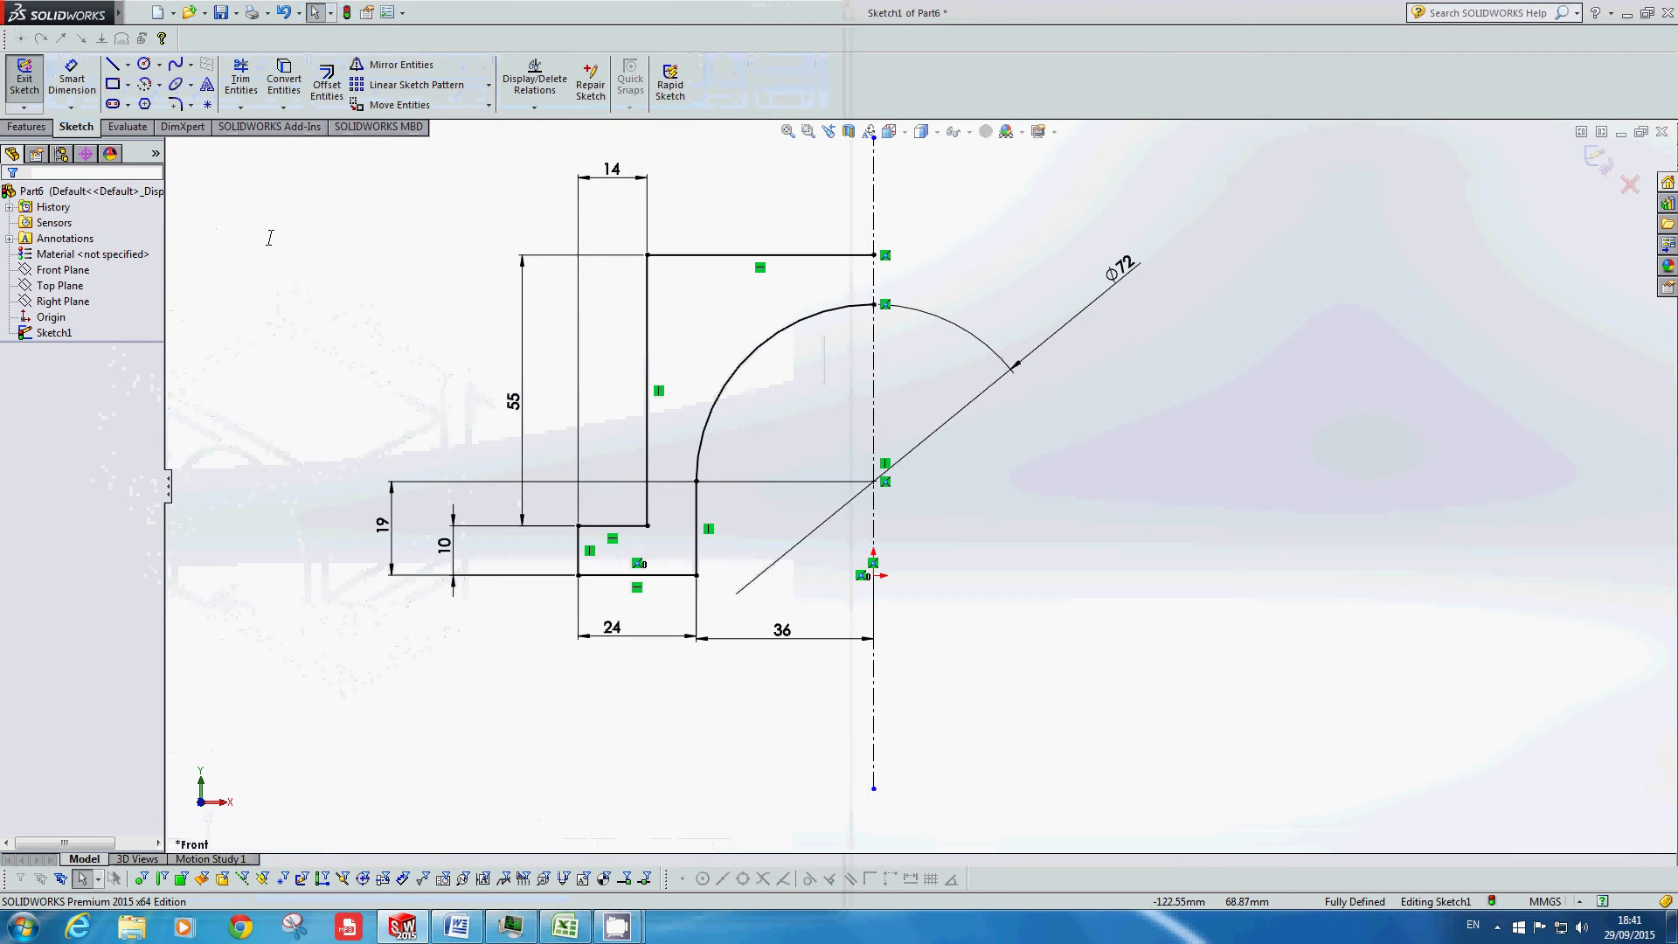
{"action": "left_click", "coordinate": [410, 66]}
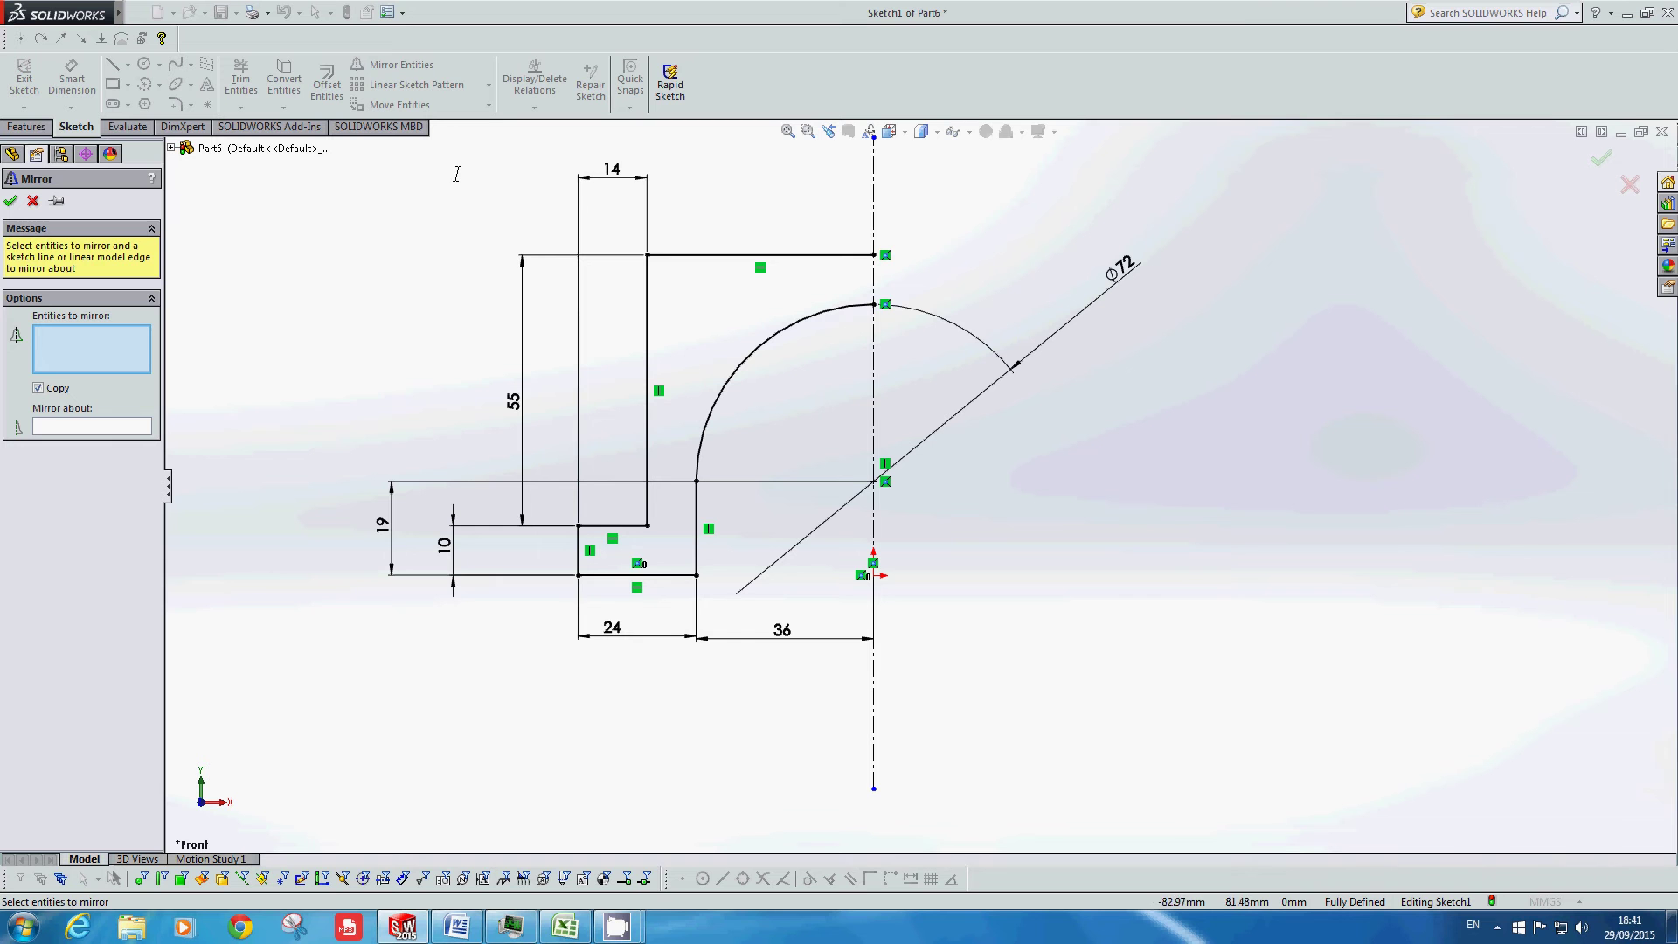
{"action": "mouse_move", "coordinate": [454, 174]}
{"action": "left_mouse_down"}
{"action": "mouse_move", "coordinate": [753, 516]}
{"action": "mouse_move", "coordinate": [798, 684]}
{"action": "mouse_move", "coordinate": [809, 643]}
{"action": "mouse_move", "coordinate": [392, 334]}
{"action": "mouse_move", "coordinate": [804, 666]}
{"action": "left_mouse_up"}
{"action": "key", "text": "Escape"}
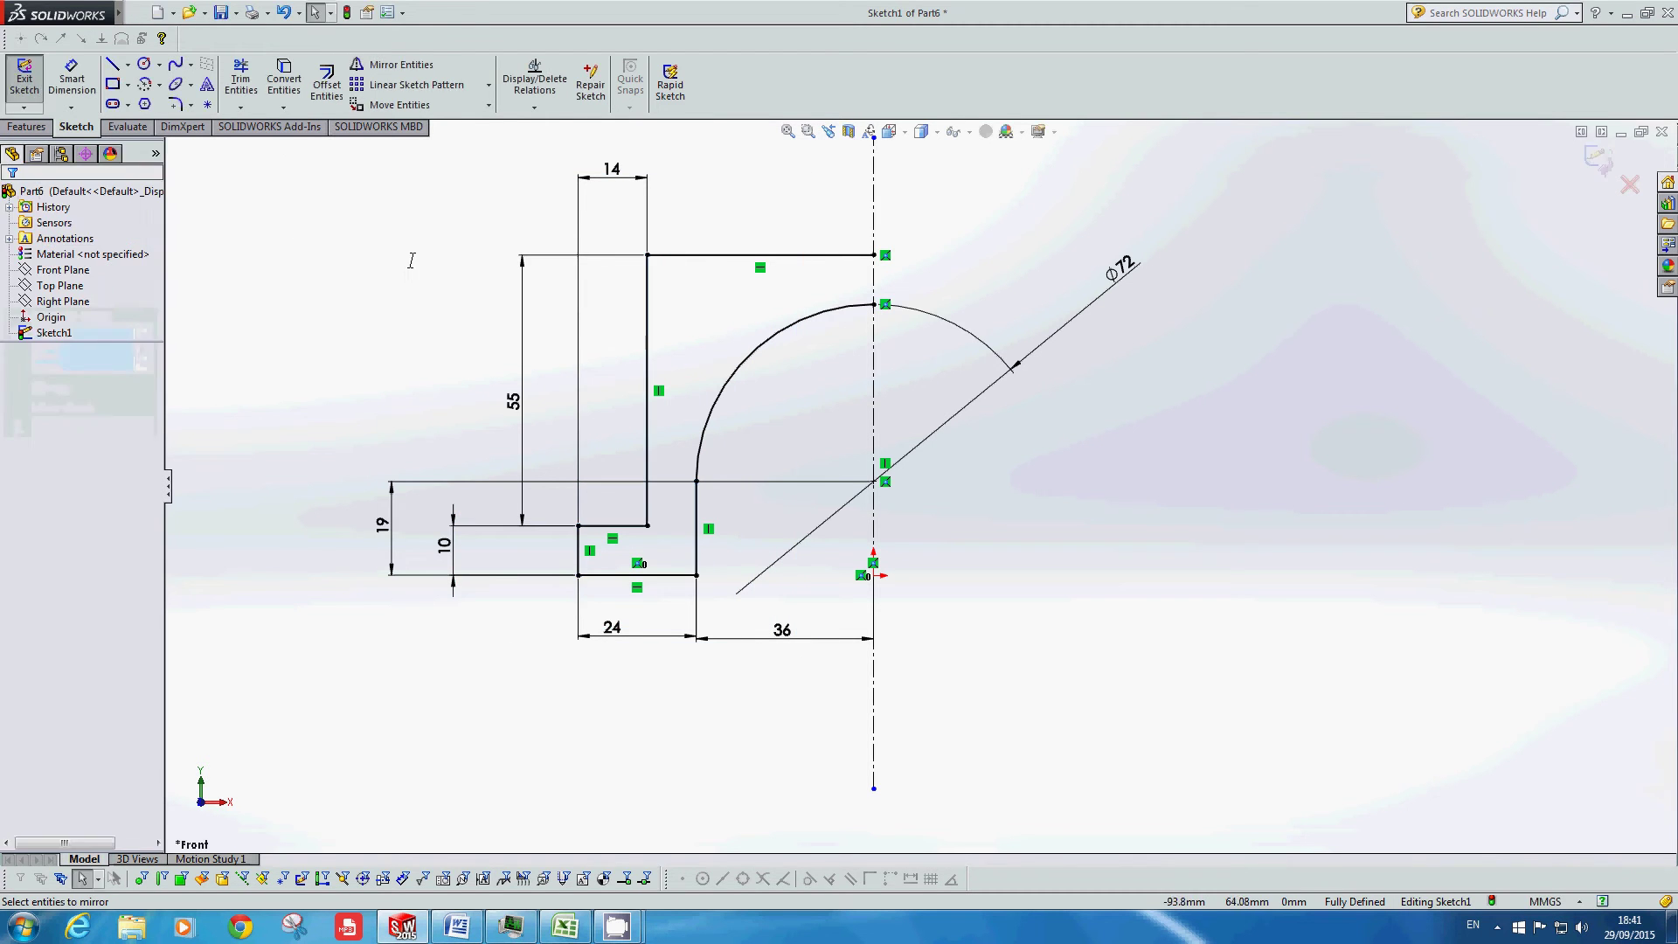
Step: Try enclosing and crossing box selections over the half profile, clearing the selection after each one
{"action": "mouse_move", "coordinate": [482, 204]}
{"action": "left_mouse_down"}
{"action": "mouse_move", "coordinate": [699, 556]}
{"action": "mouse_move", "coordinate": [778, 647]}
{"action": "left_mouse_up"}
{"action": "left_click_drag", "start_coordinate": [789, 667], "coordinate": [813, 618]}
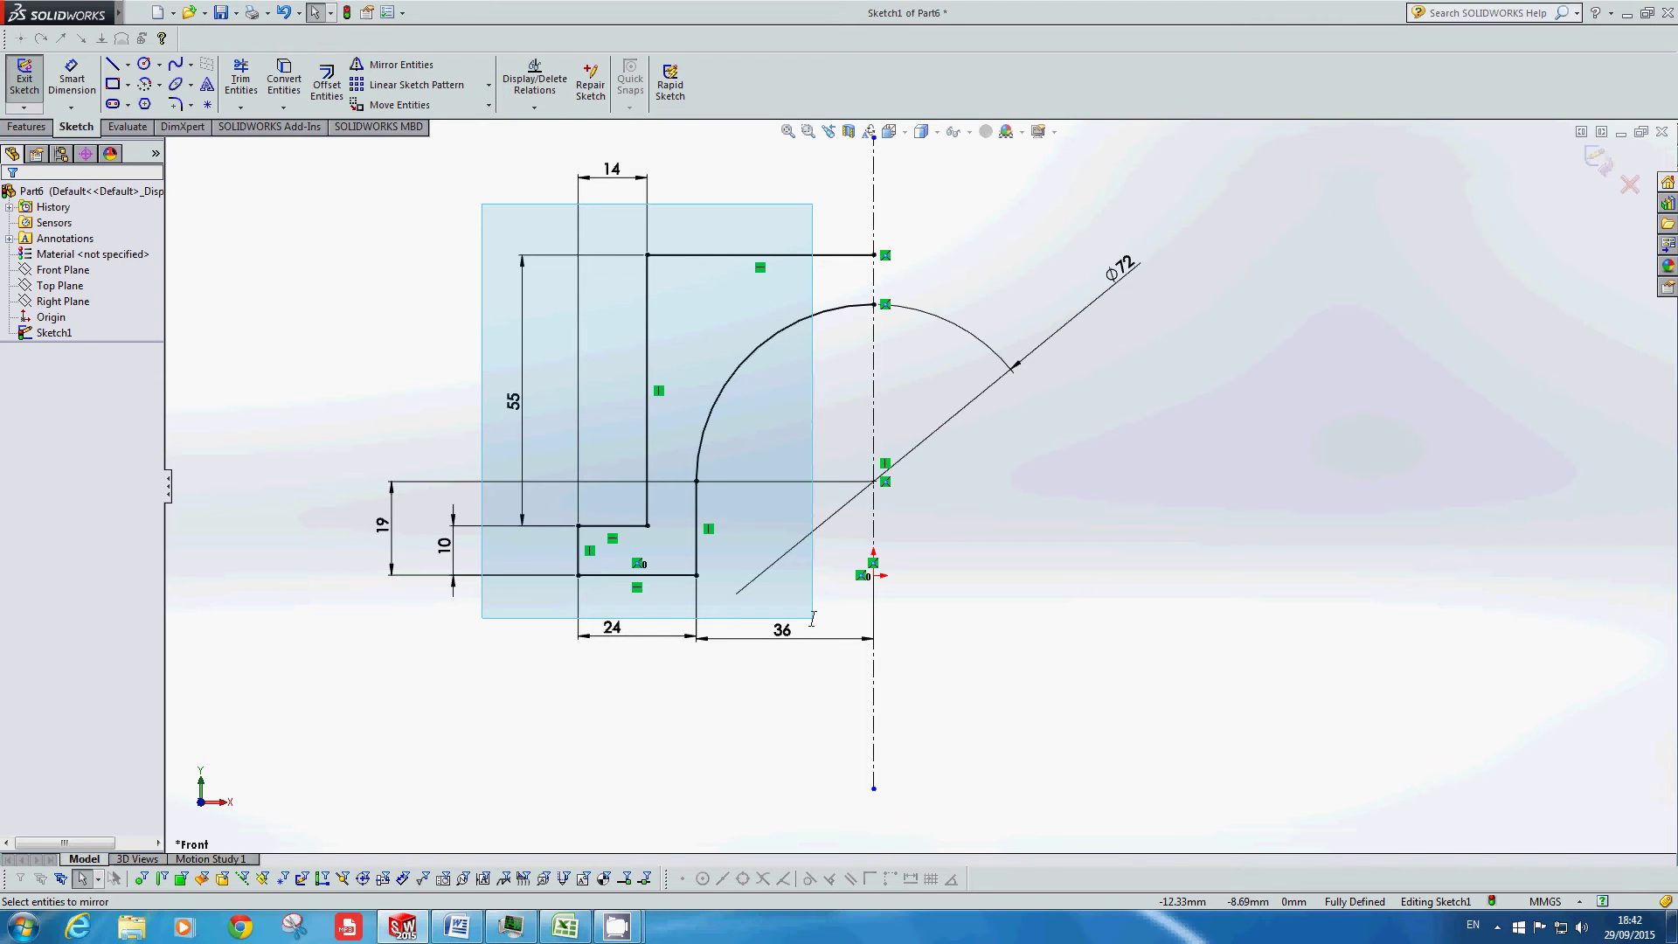
{"action": "left_click_drag", "start_coordinate": [813, 619], "coordinate": [813, 619]}
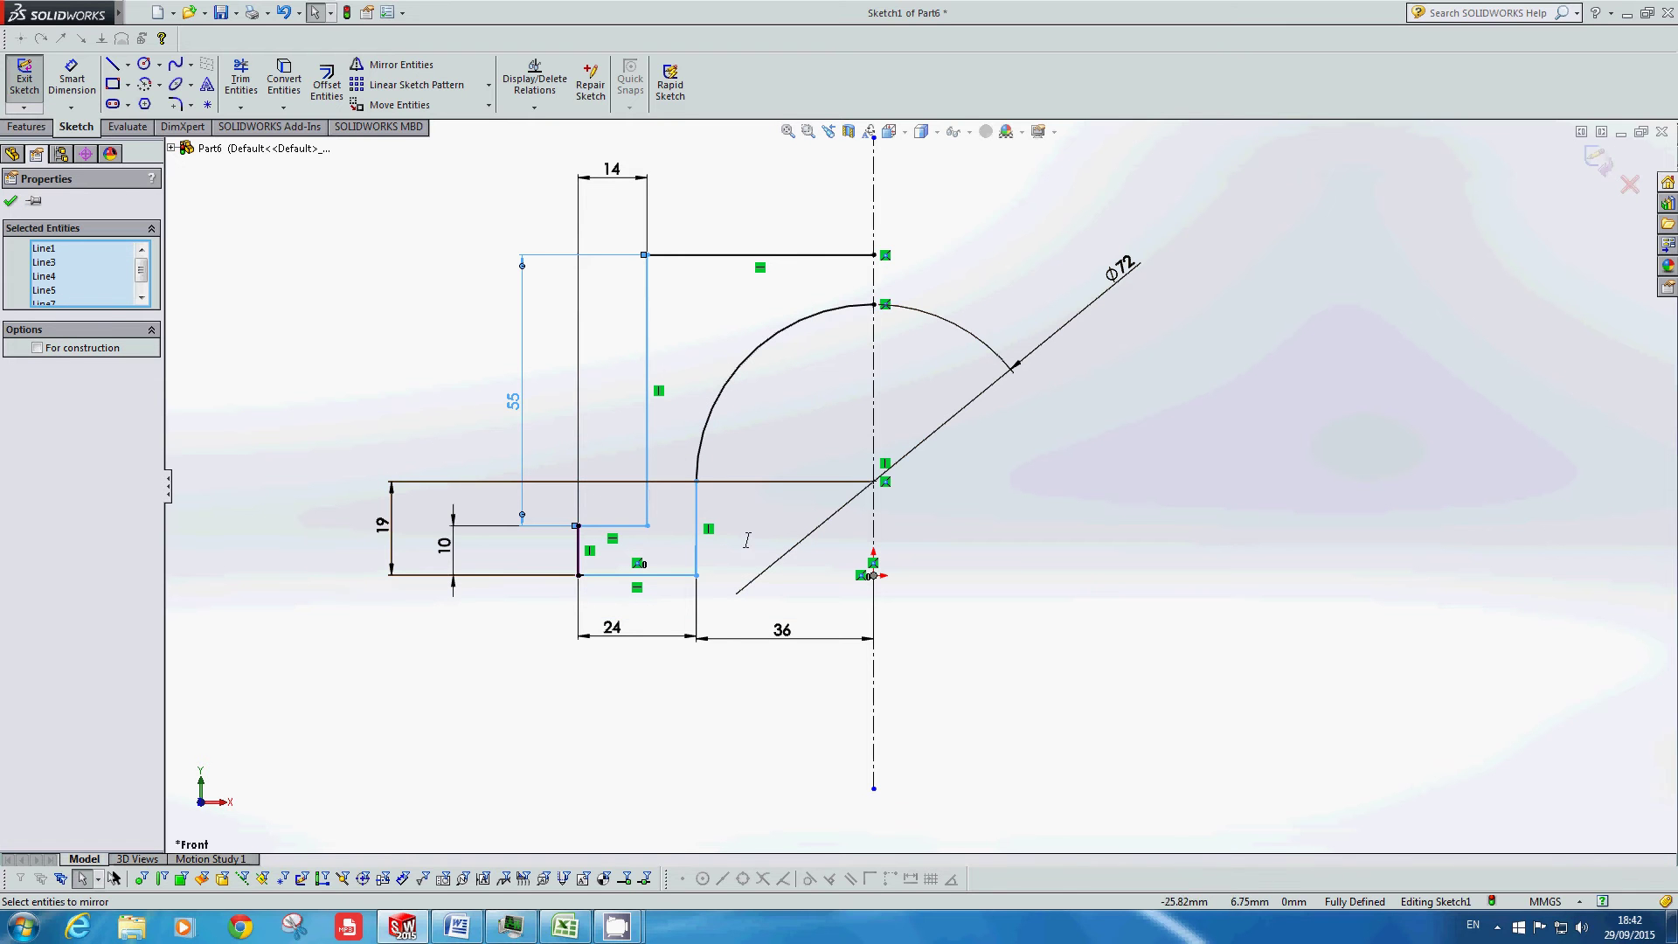
{"action": "left_click", "coordinate": [812, 279]}
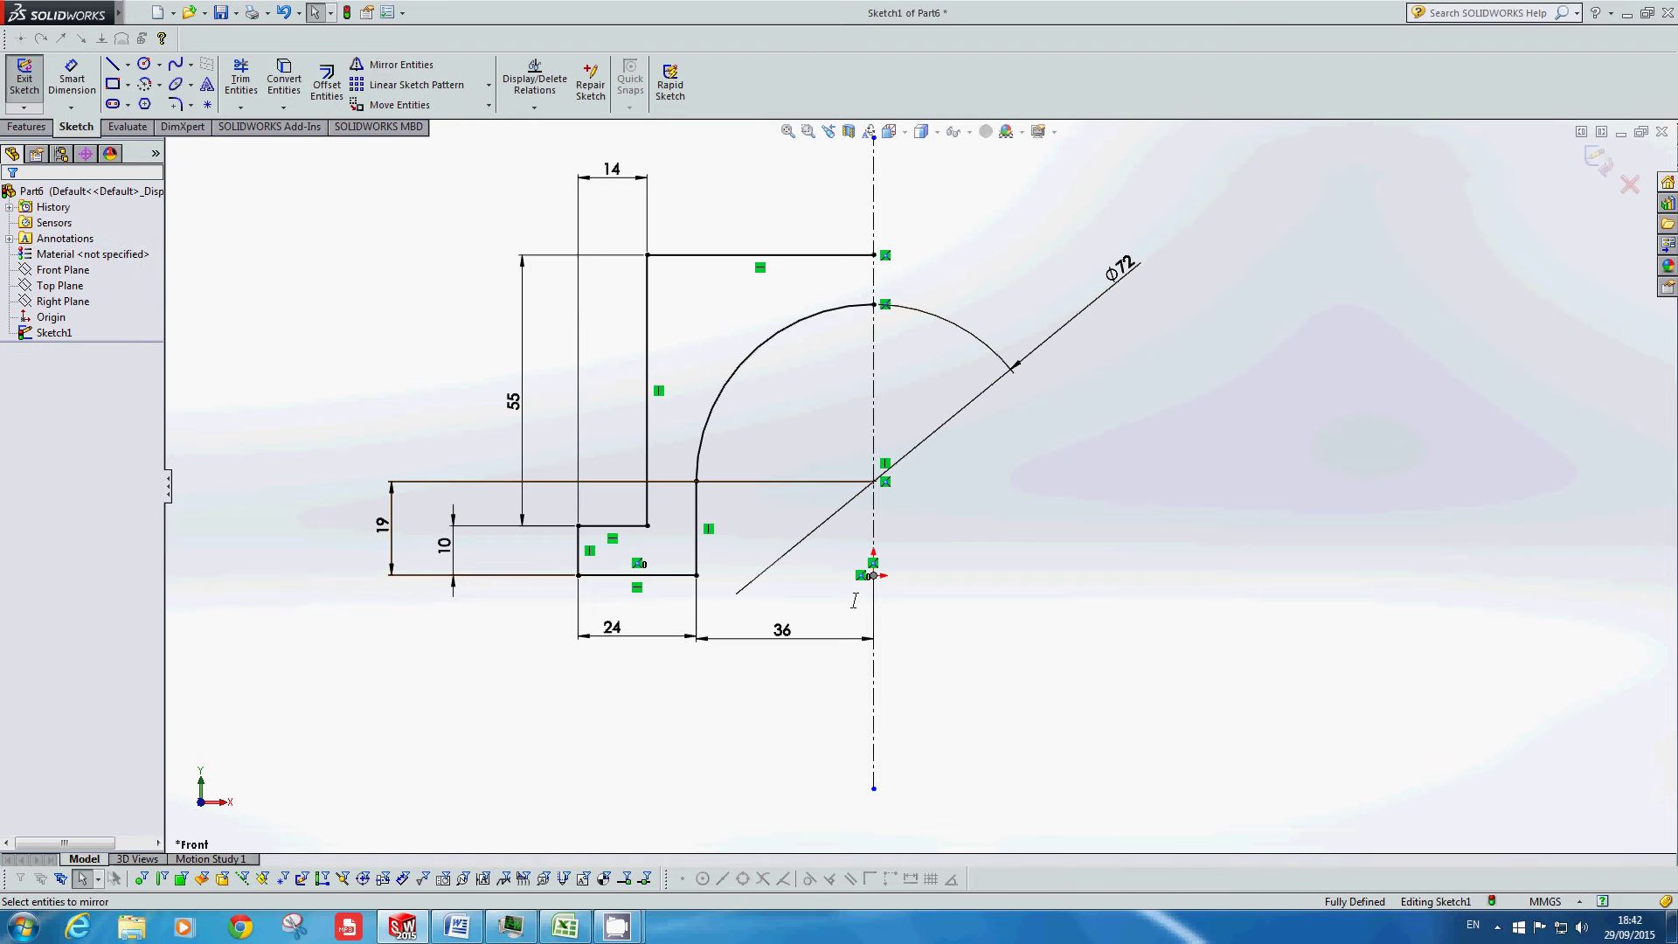
{"action": "left_click_drag", "start_coordinate": [855, 606], "coordinate": [492, 187]}
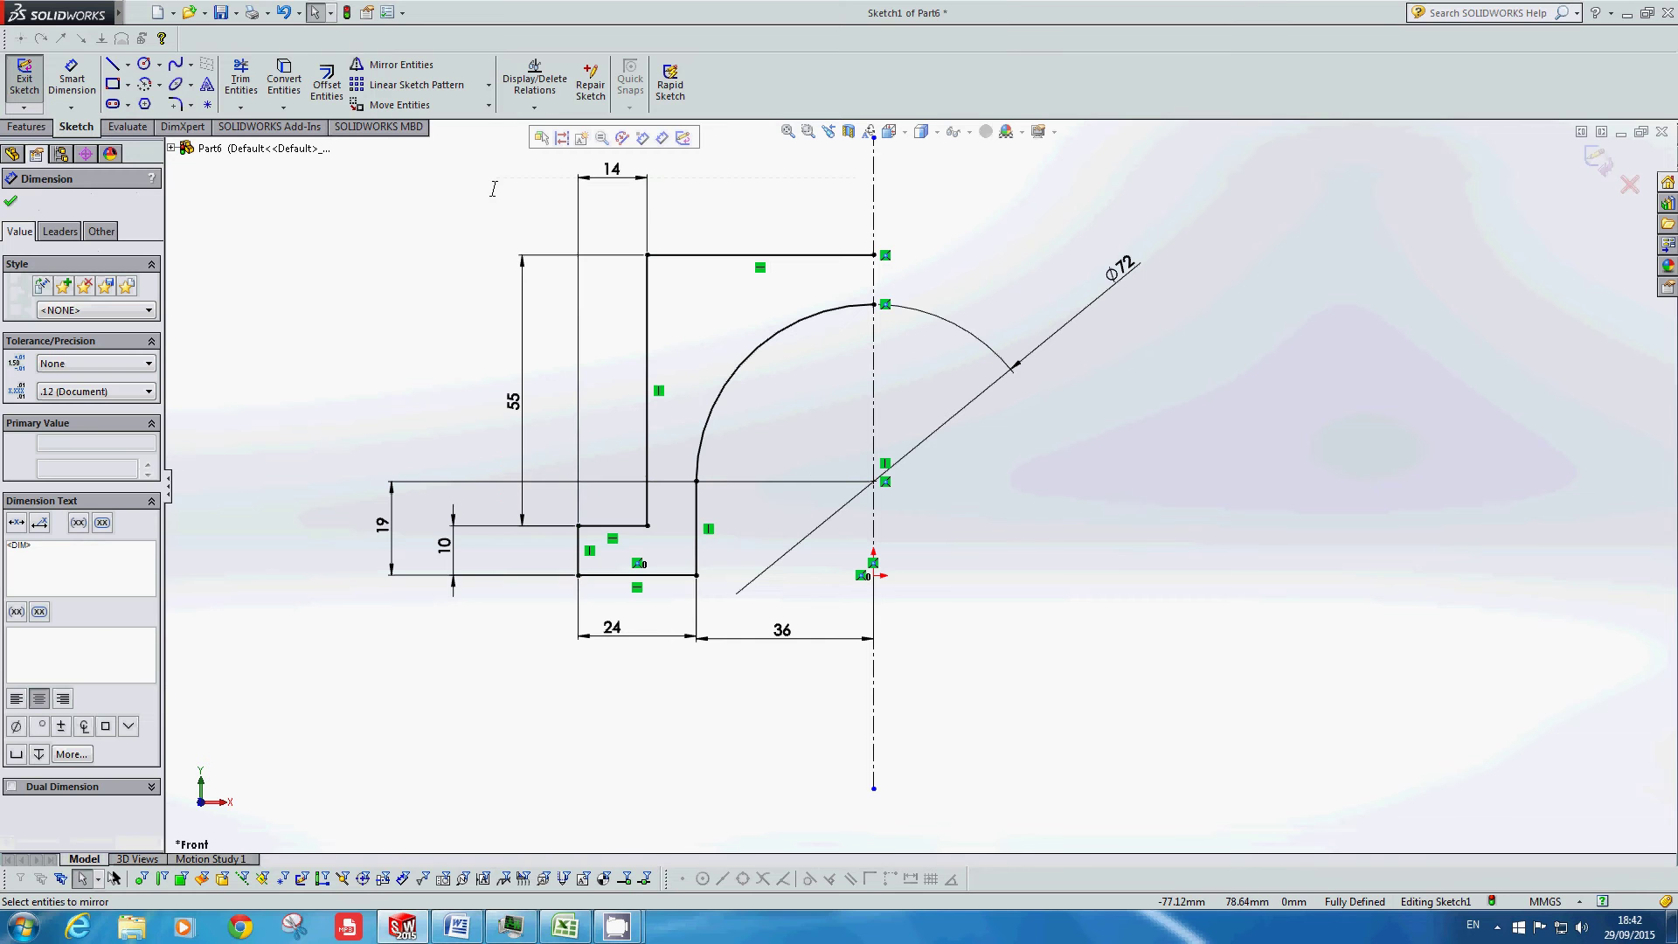
{"action": "left_click", "coordinate": [668, 213]}
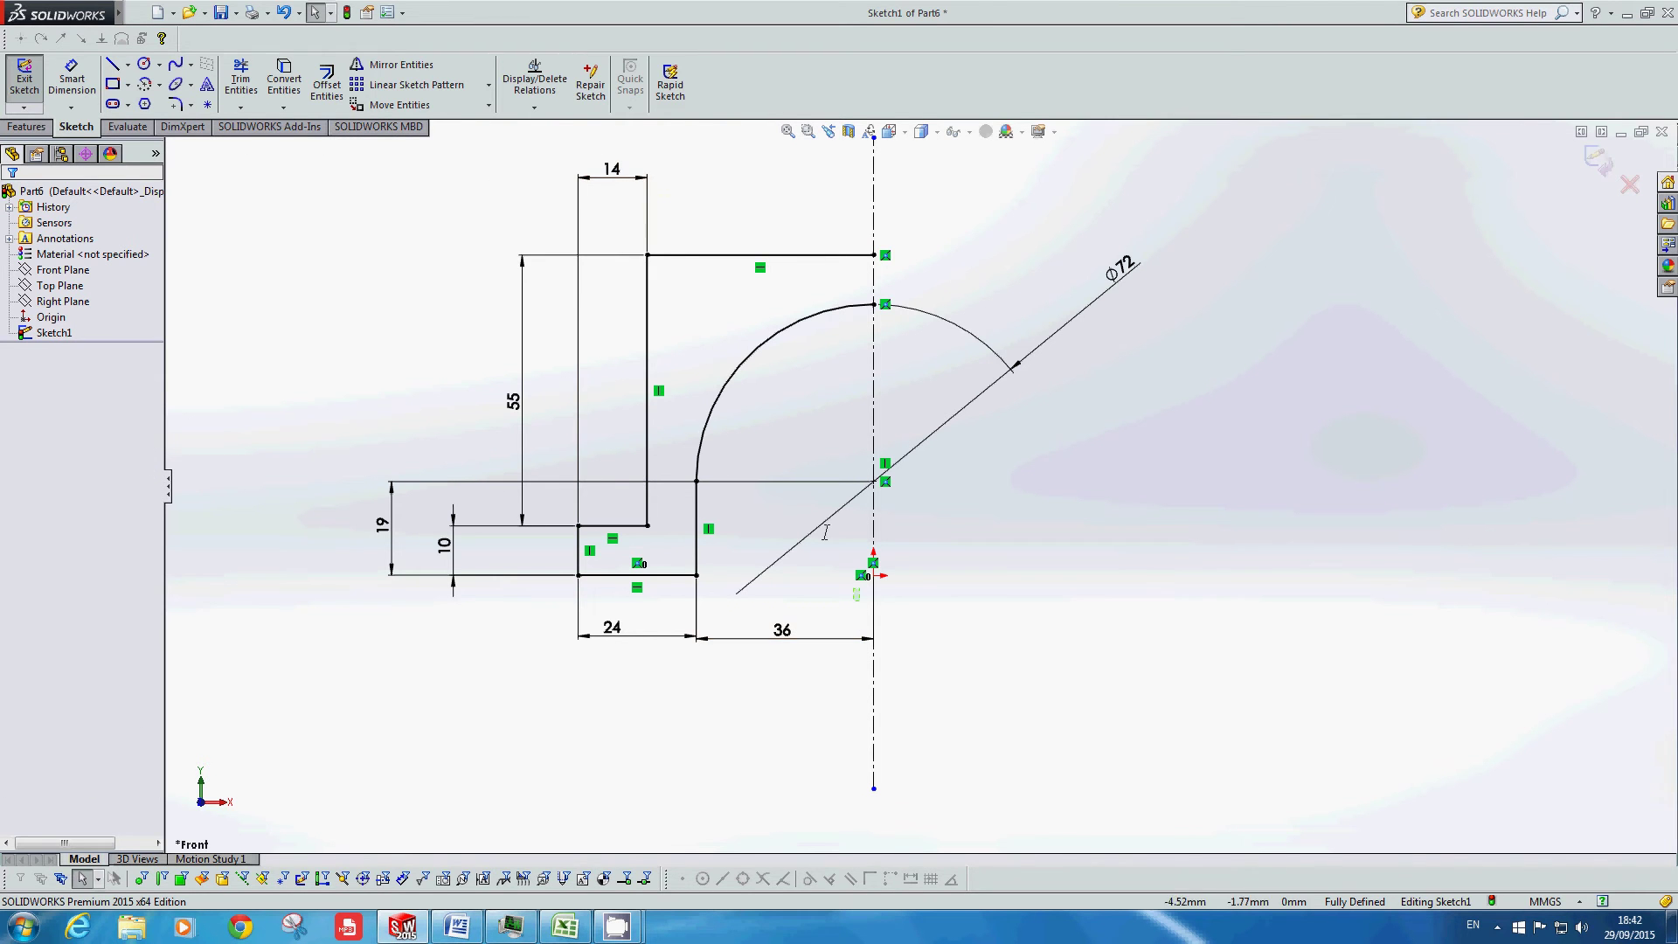
{"action": "mouse_move", "coordinate": [860, 601]}
{"action": "left_mouse_down"}
{"action": "mouse_move", "coordinate": [569, 196]}
{"action": "mouse_move", "coordinate": [501, 183]}
{"action": "left_mouse_up"}
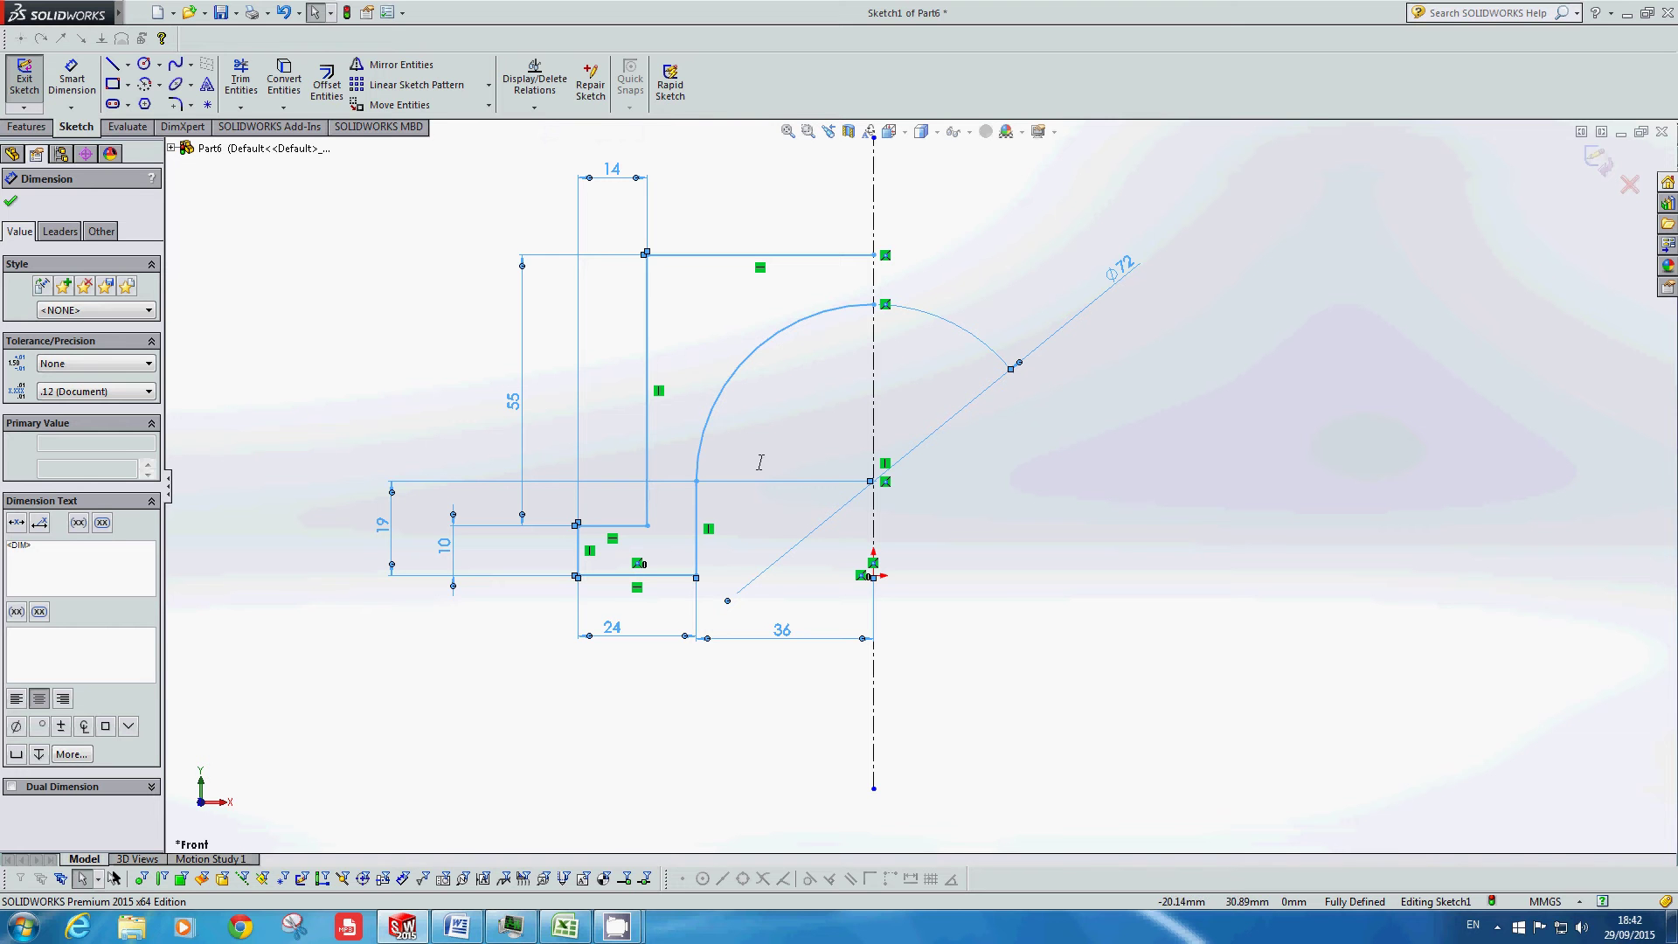
{"action": "left_click", "coordinate": [787, 402]}
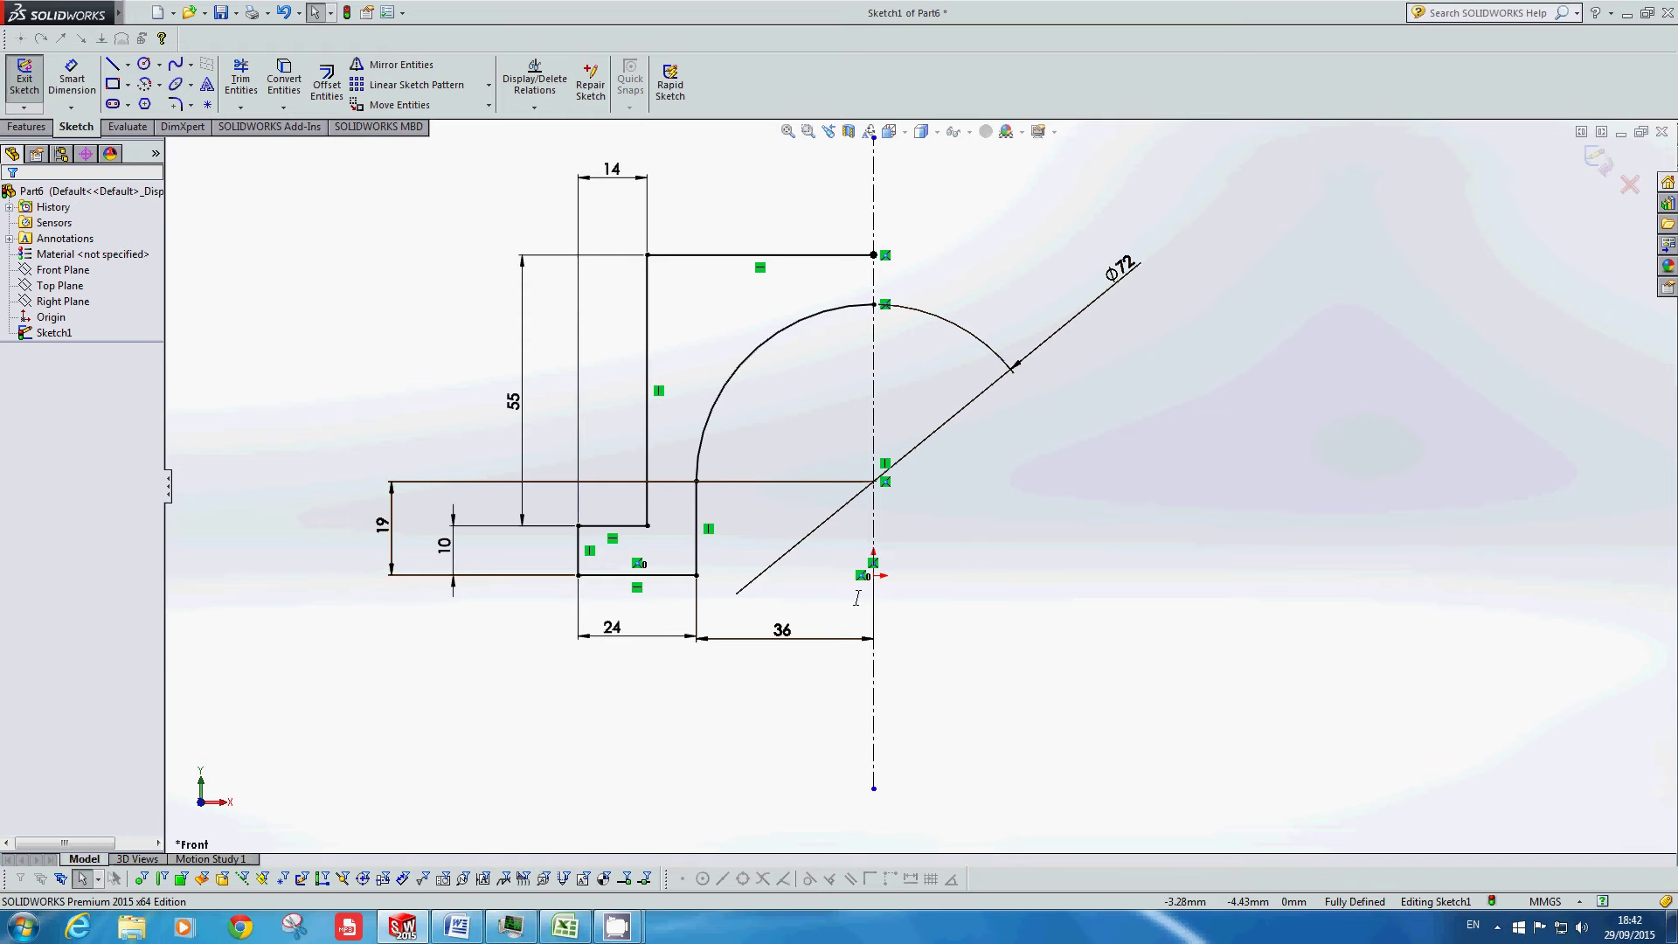
{"action": "mouse_move", "coordinate": [857, 598]}
{"action": "left_mouse_down"}
{"action": "mouse_move", "coordinate": [607, 225]}
{"action": "mouse_move", "coordinate": [486, 179]}
{"action": "left_mouse_up"}
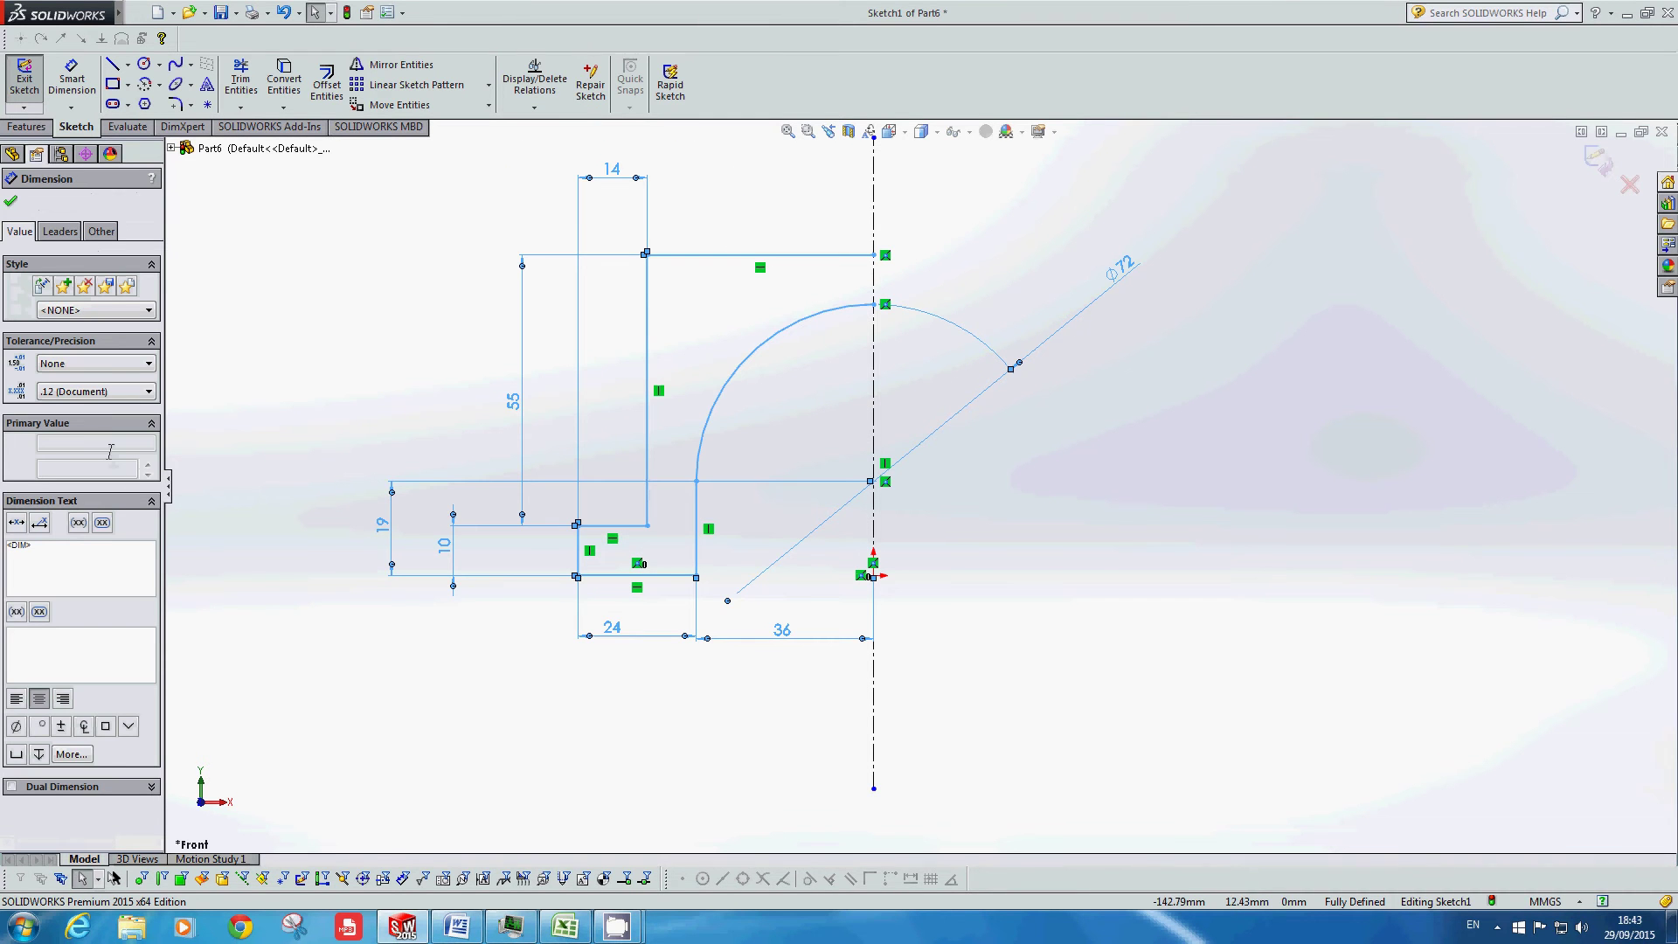
{"action": "left_click", "coordinate": [240, 402]}
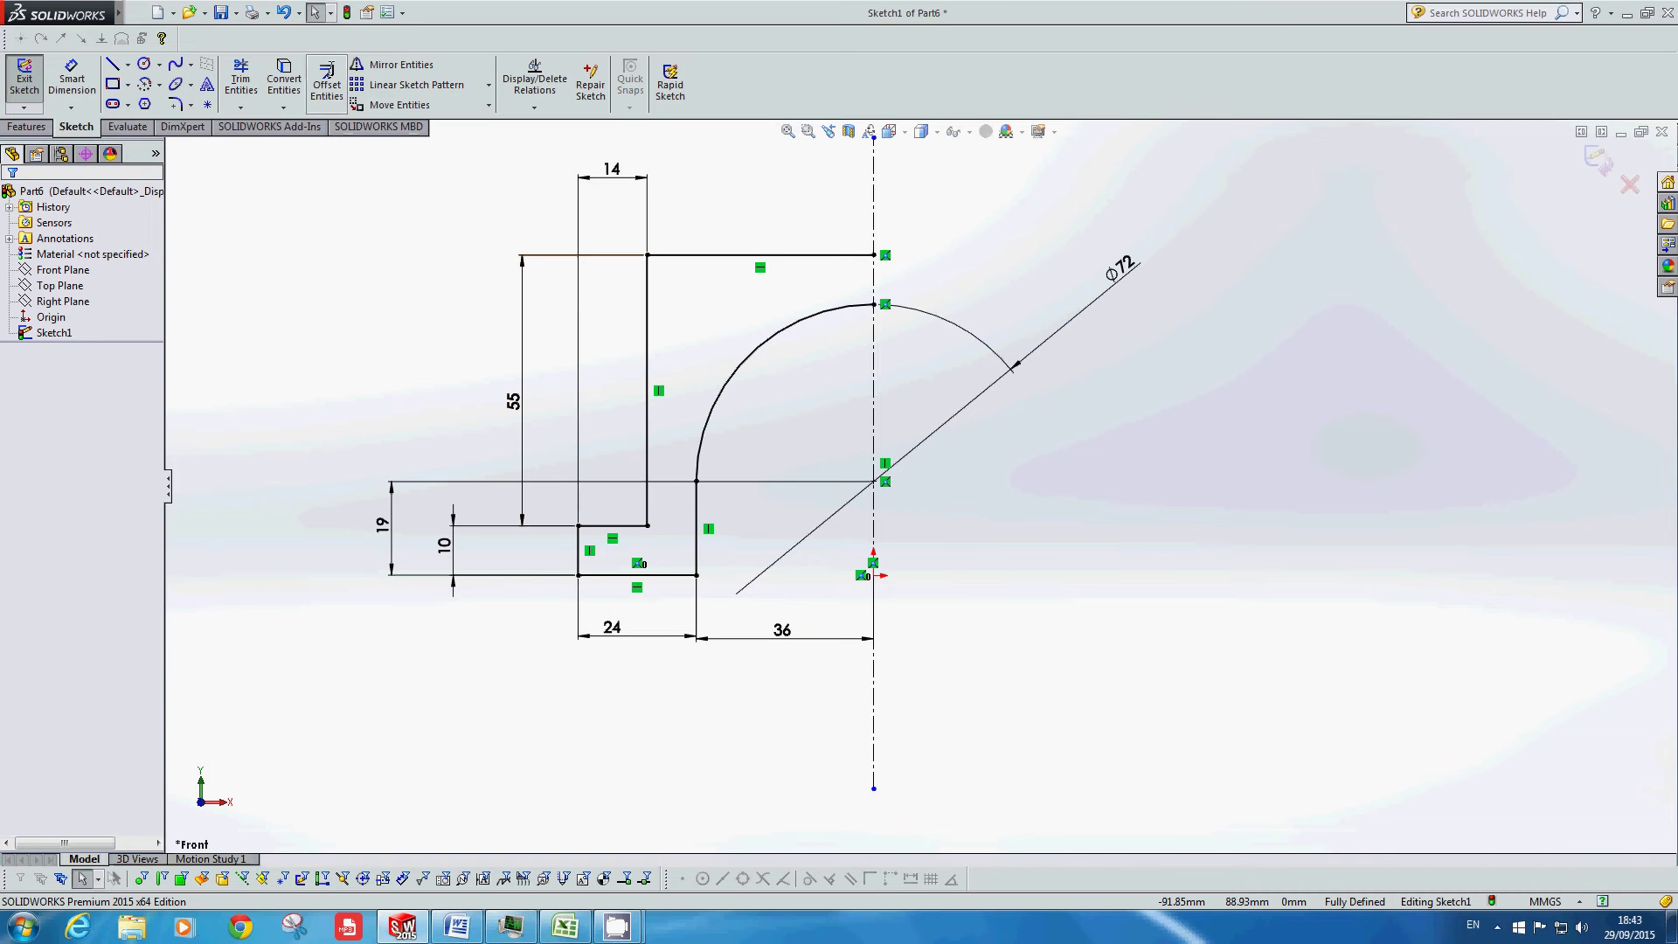
Step: Mirror the half profile's lines and quarter arc about the vertical centerline with Copy enabled, and exit the sketch
{"action": "left_click", "coordinate": [404, 67]}
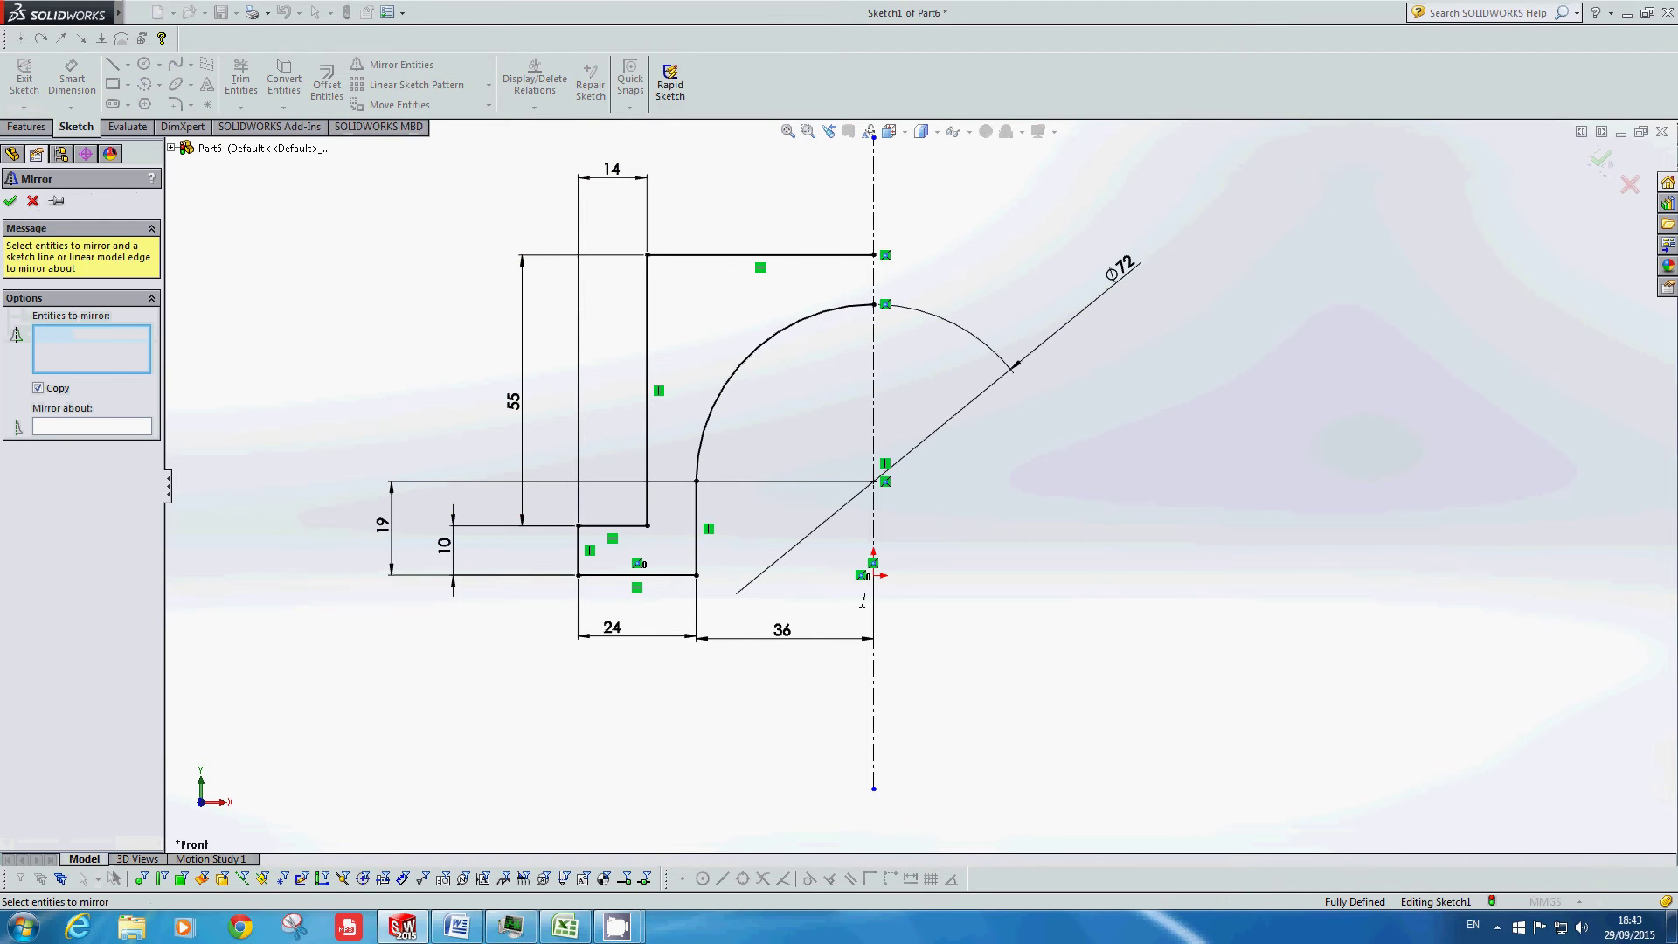
{"action": "left_click_drag", "start_coordinate": [865, 600], "coordinate": [536, 206]}
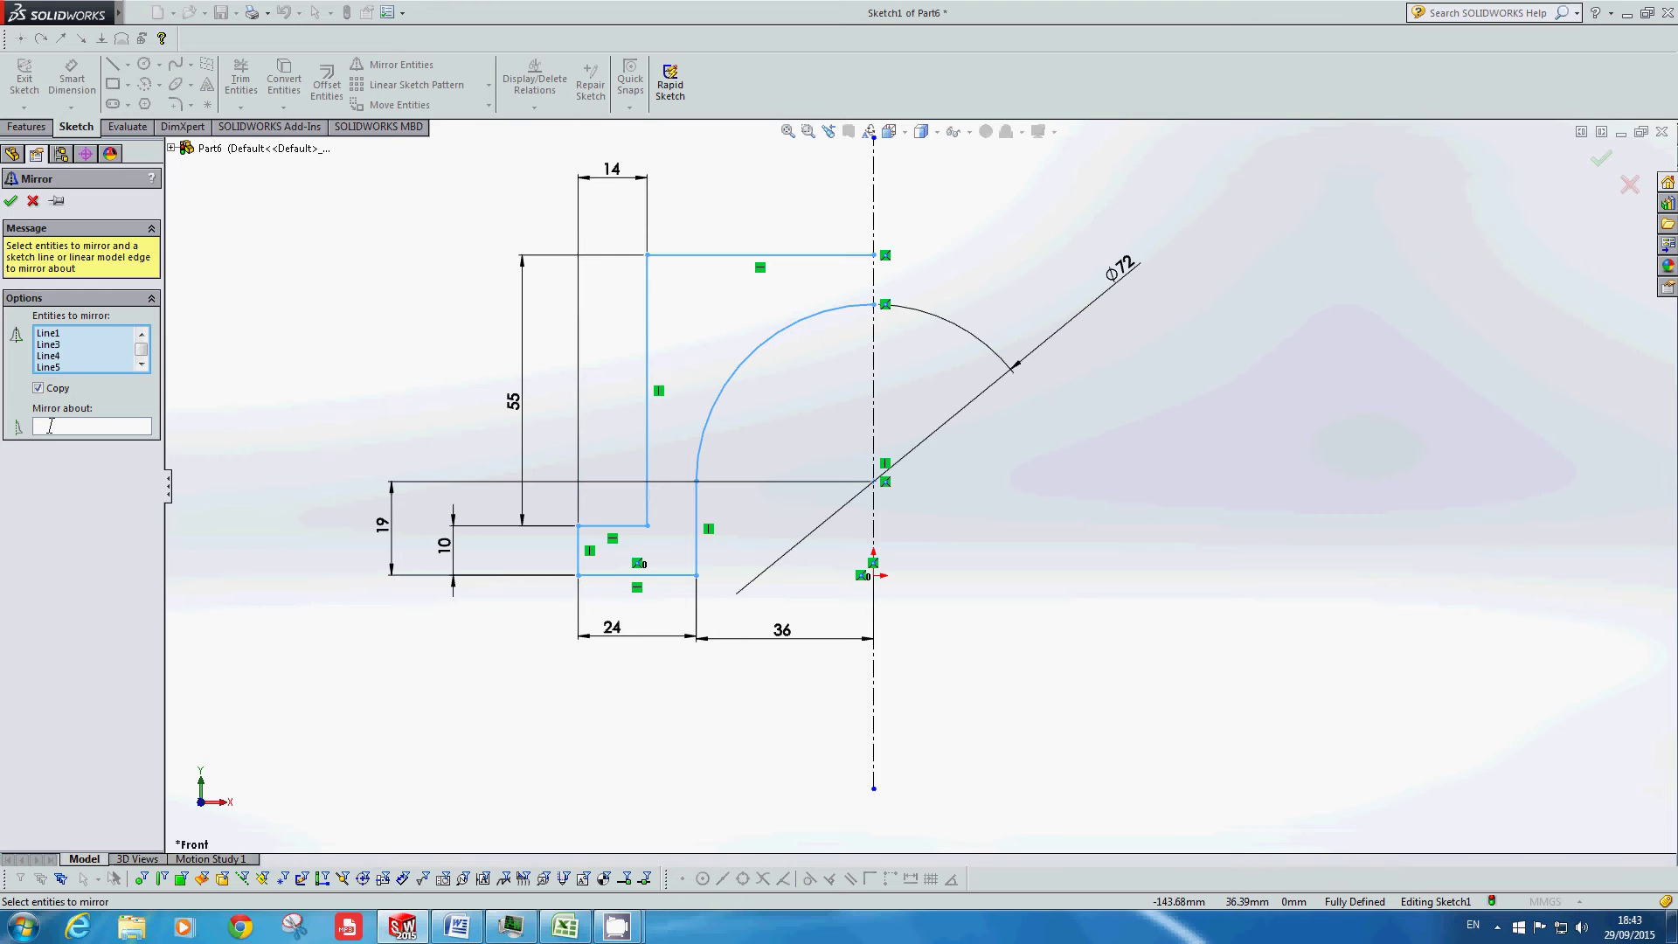
{"action": "left_click", "coordinate": [50, 425]}
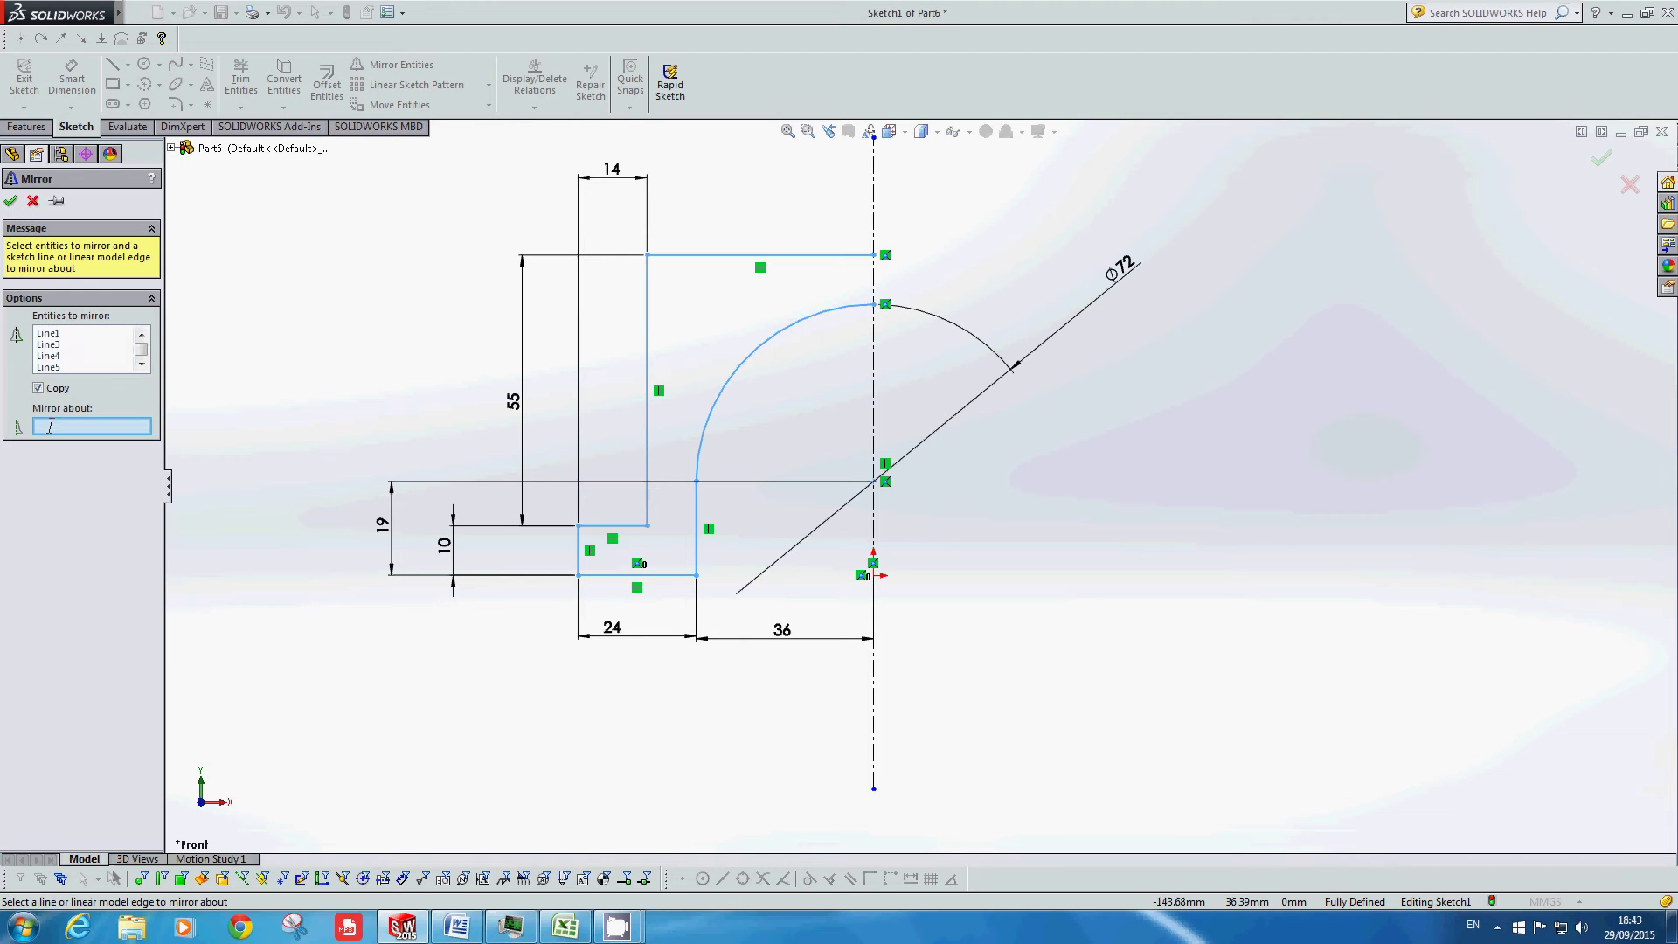
{"action": "left_click", "coordinate": [874, 190]}
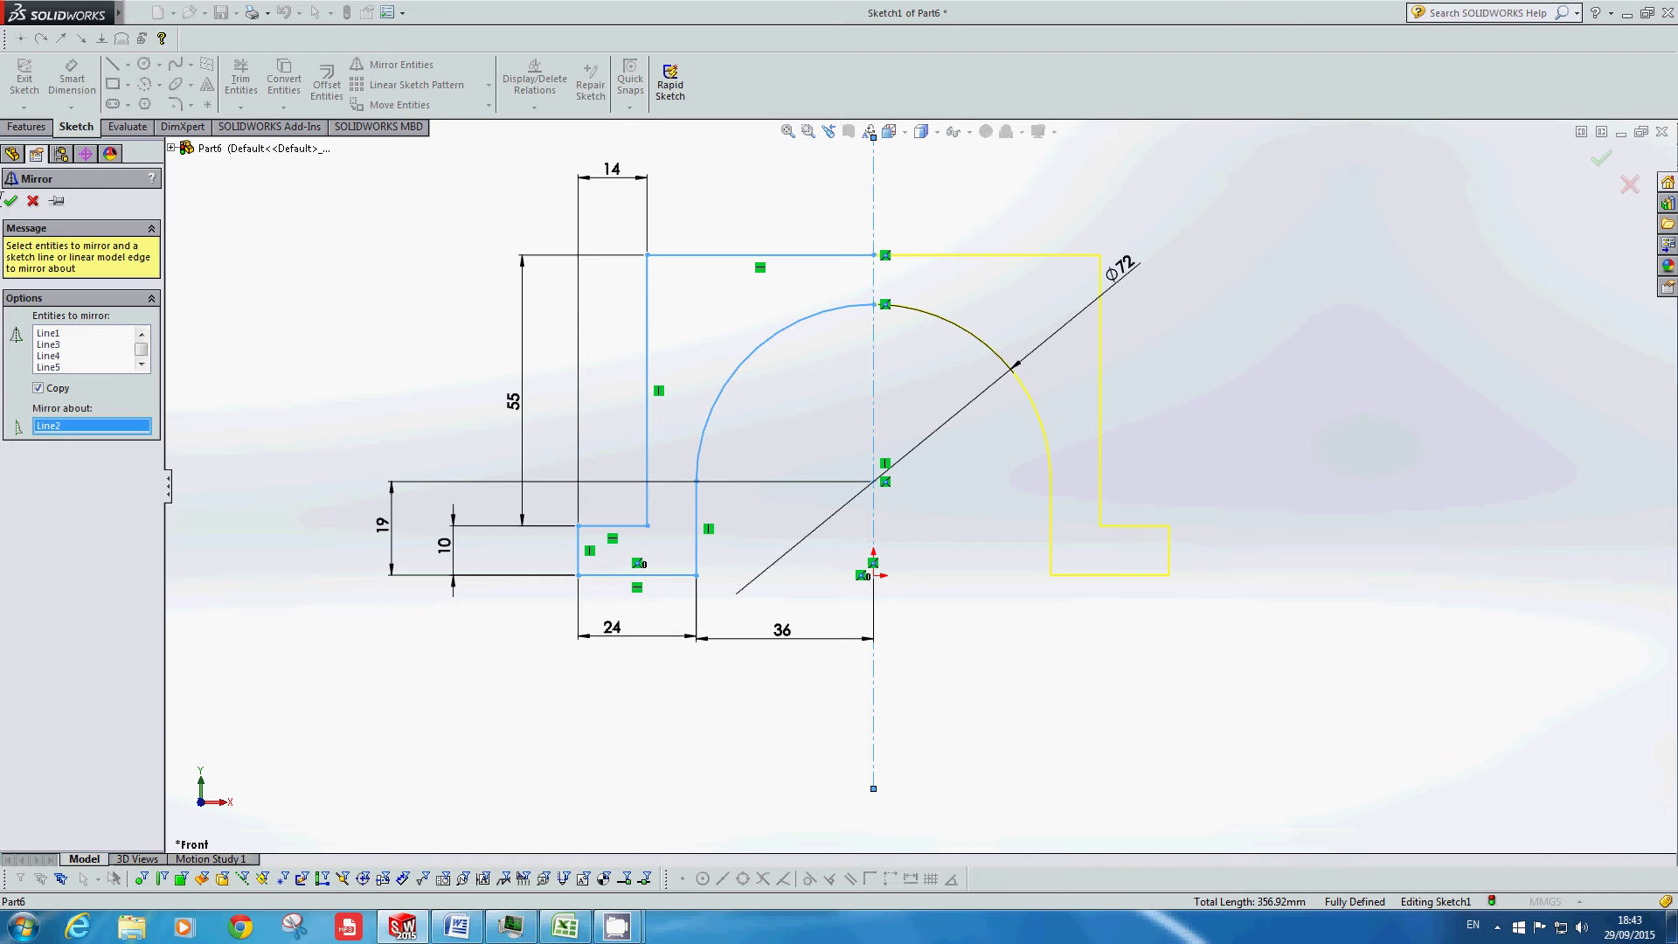
{"action": "left_click", "coordinate": [10, 200]}
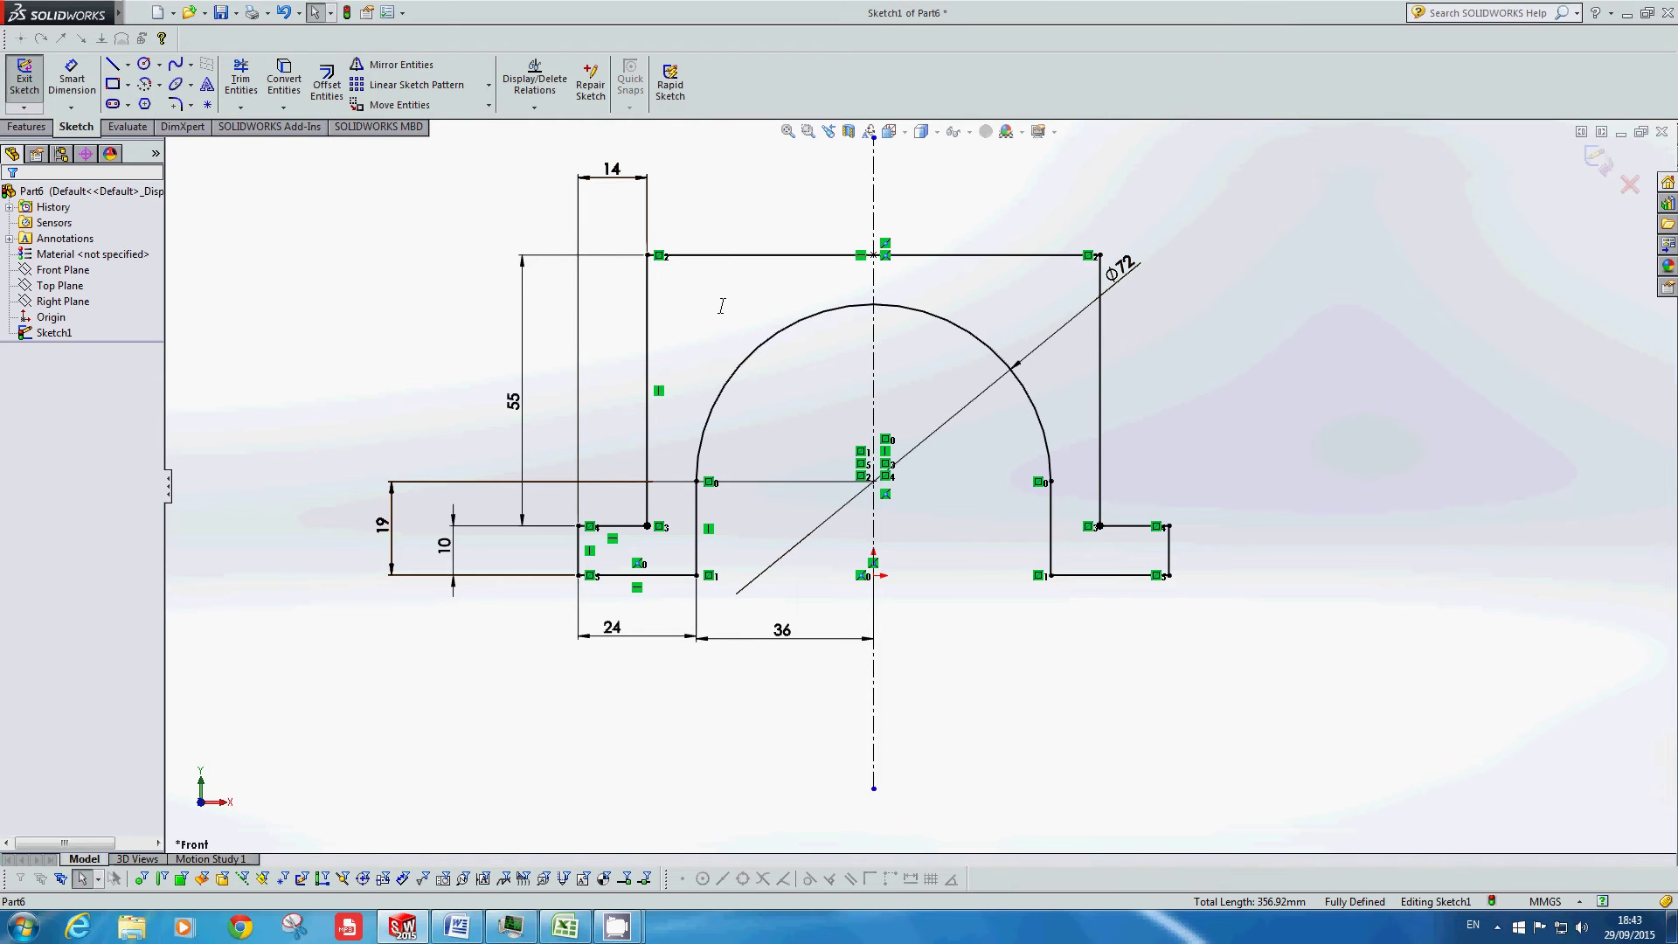
{"action": "left_click", "coordinate": [21, 77]}
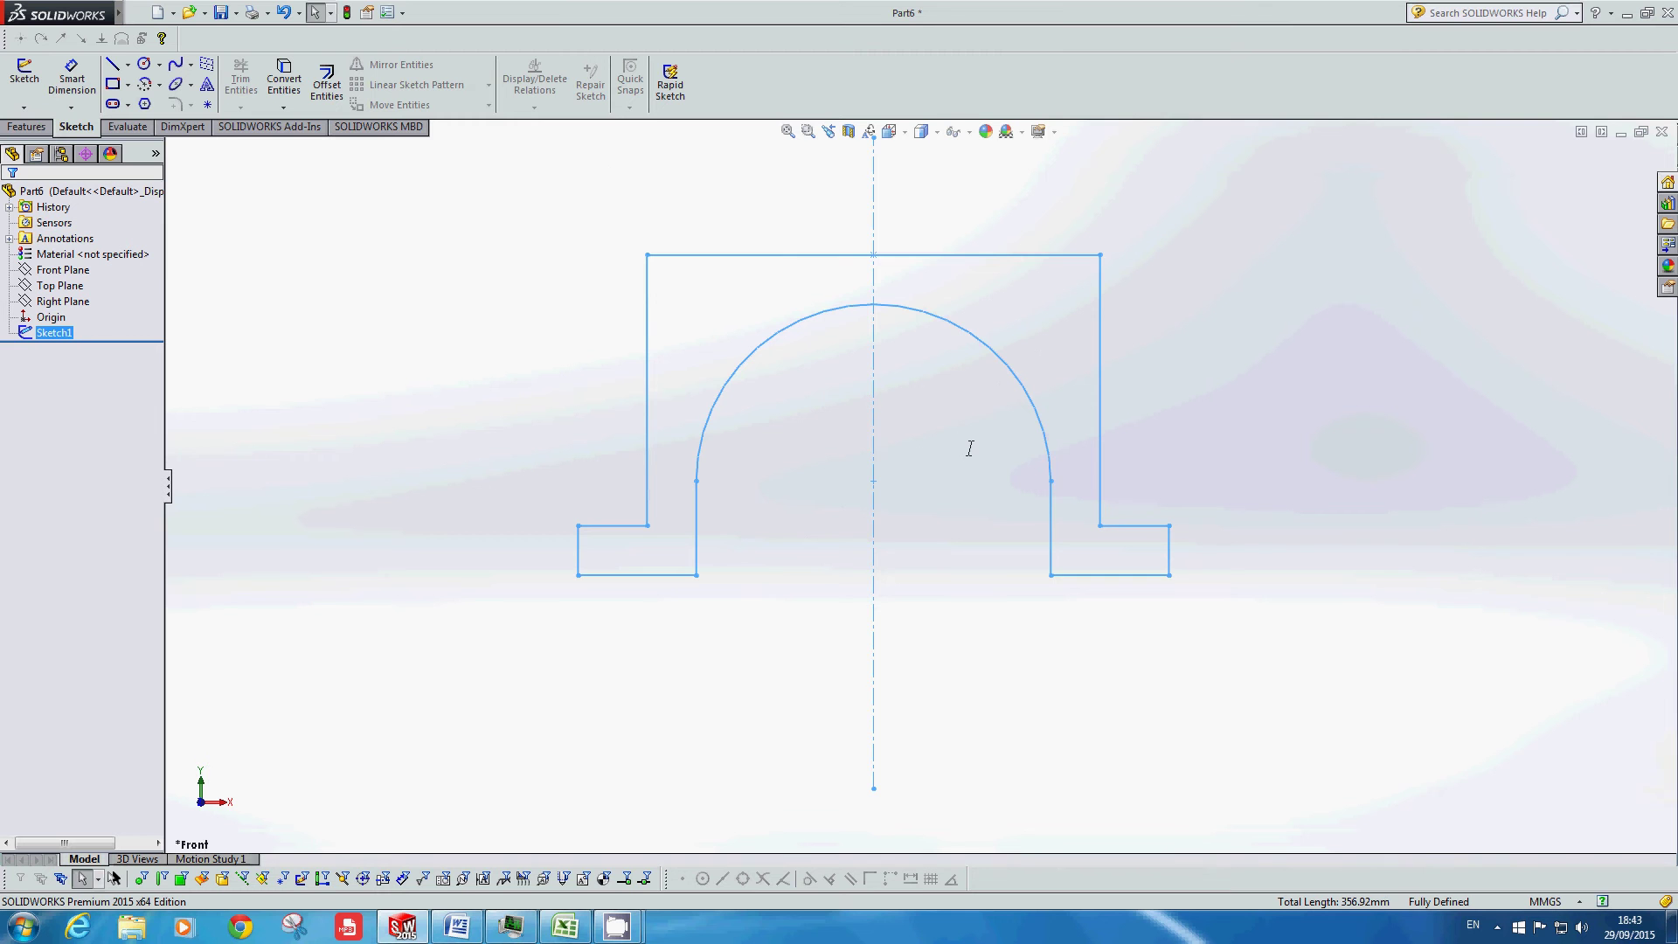
Step: Start a Boss-Extrude of the mirrored profile with the Mid Plane end condition and a depth of 64 mm
{"action": "mouse_move", "coordinate": [967, 442]}
{"action": "middle_mouse_down"}
{"action": "mouse_move", "coordinate": [906, 569]}
{"action": "mouse_move", "coordinate": [925, 625]}
{"action": "mouse_move", "coordinate": [909, 573]}
{"action": "middle_mouse_up"}
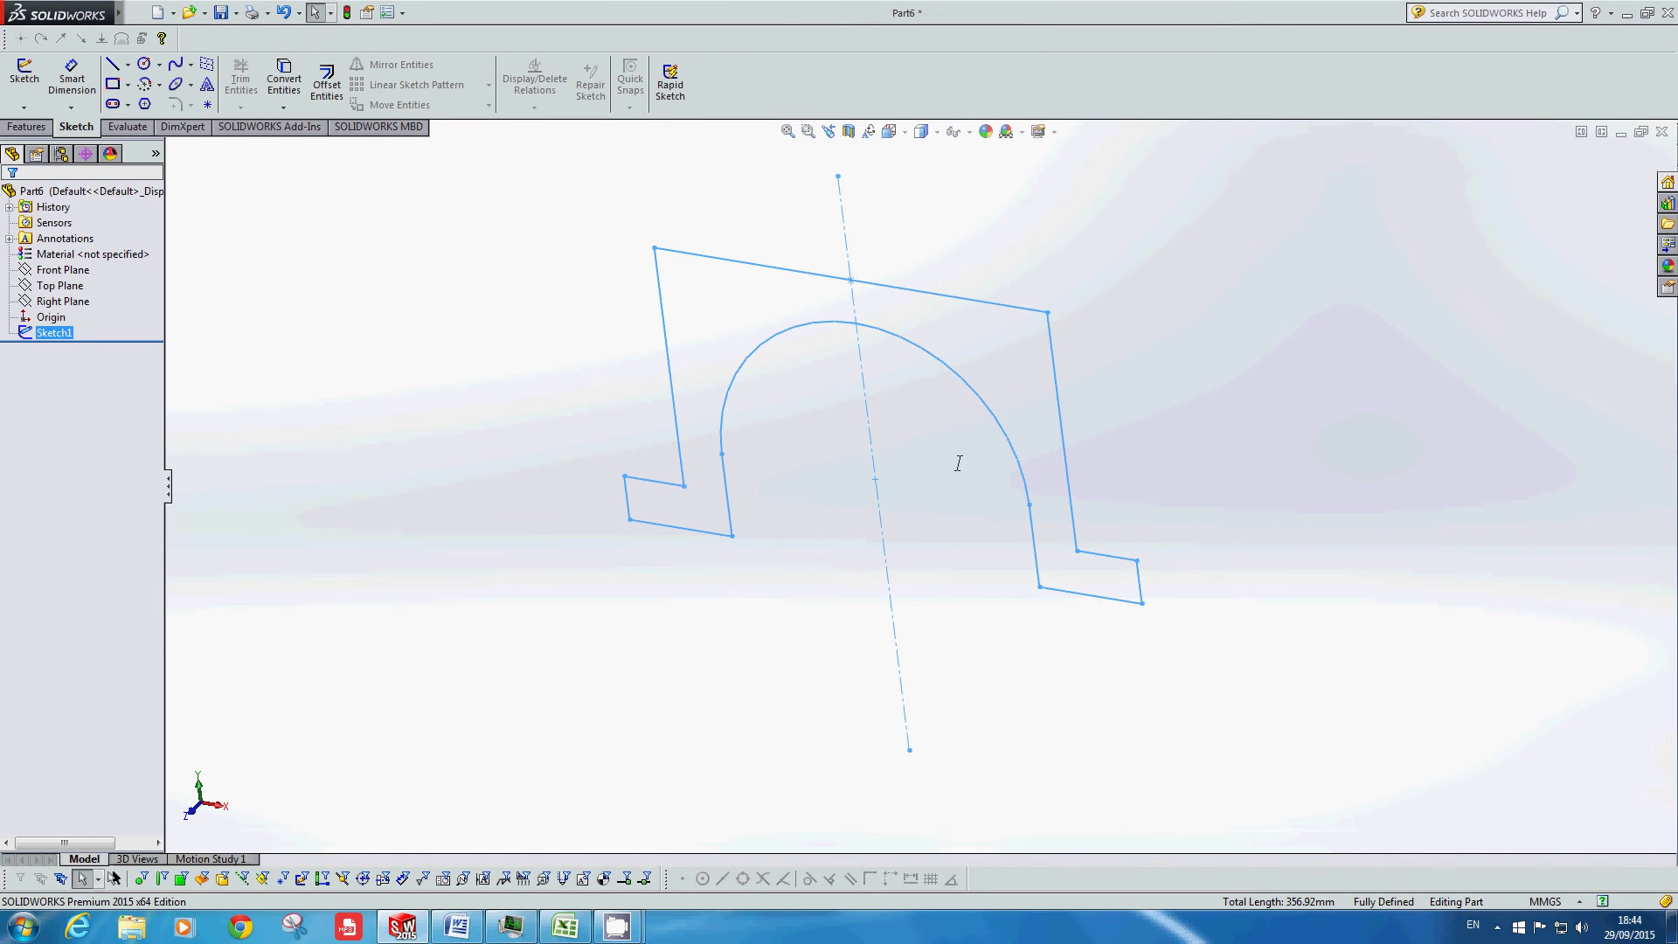
{"action": "left_click", "coordinate": [21, 129]}
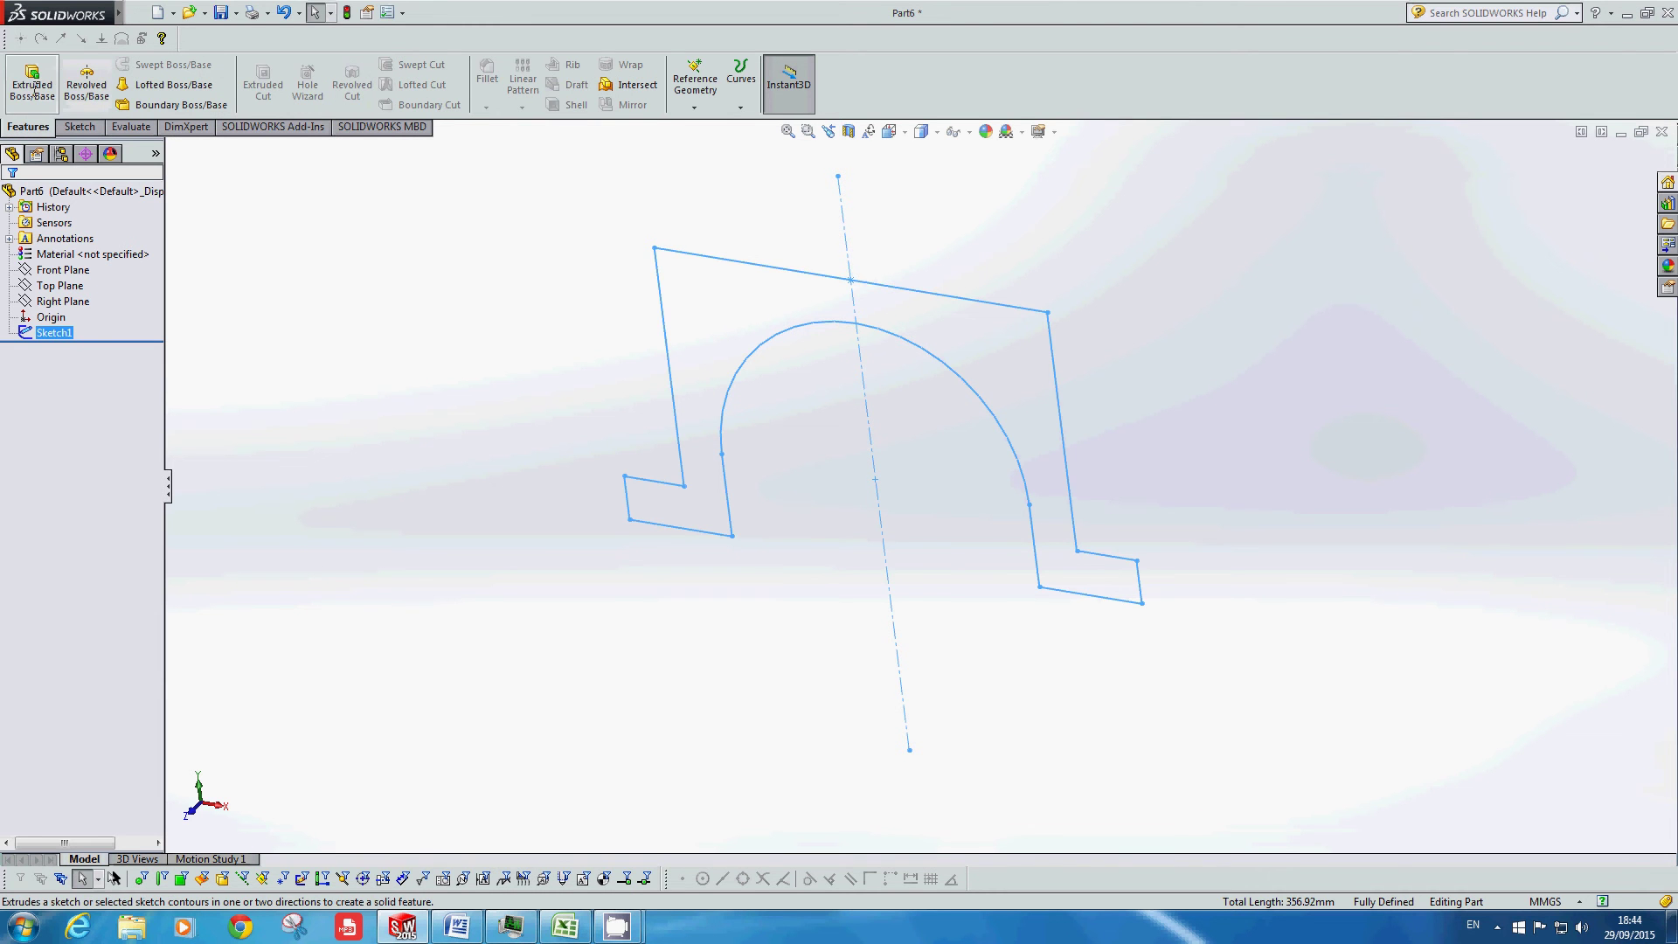
{"action": "left_click", "coordinate": [33, 88]}
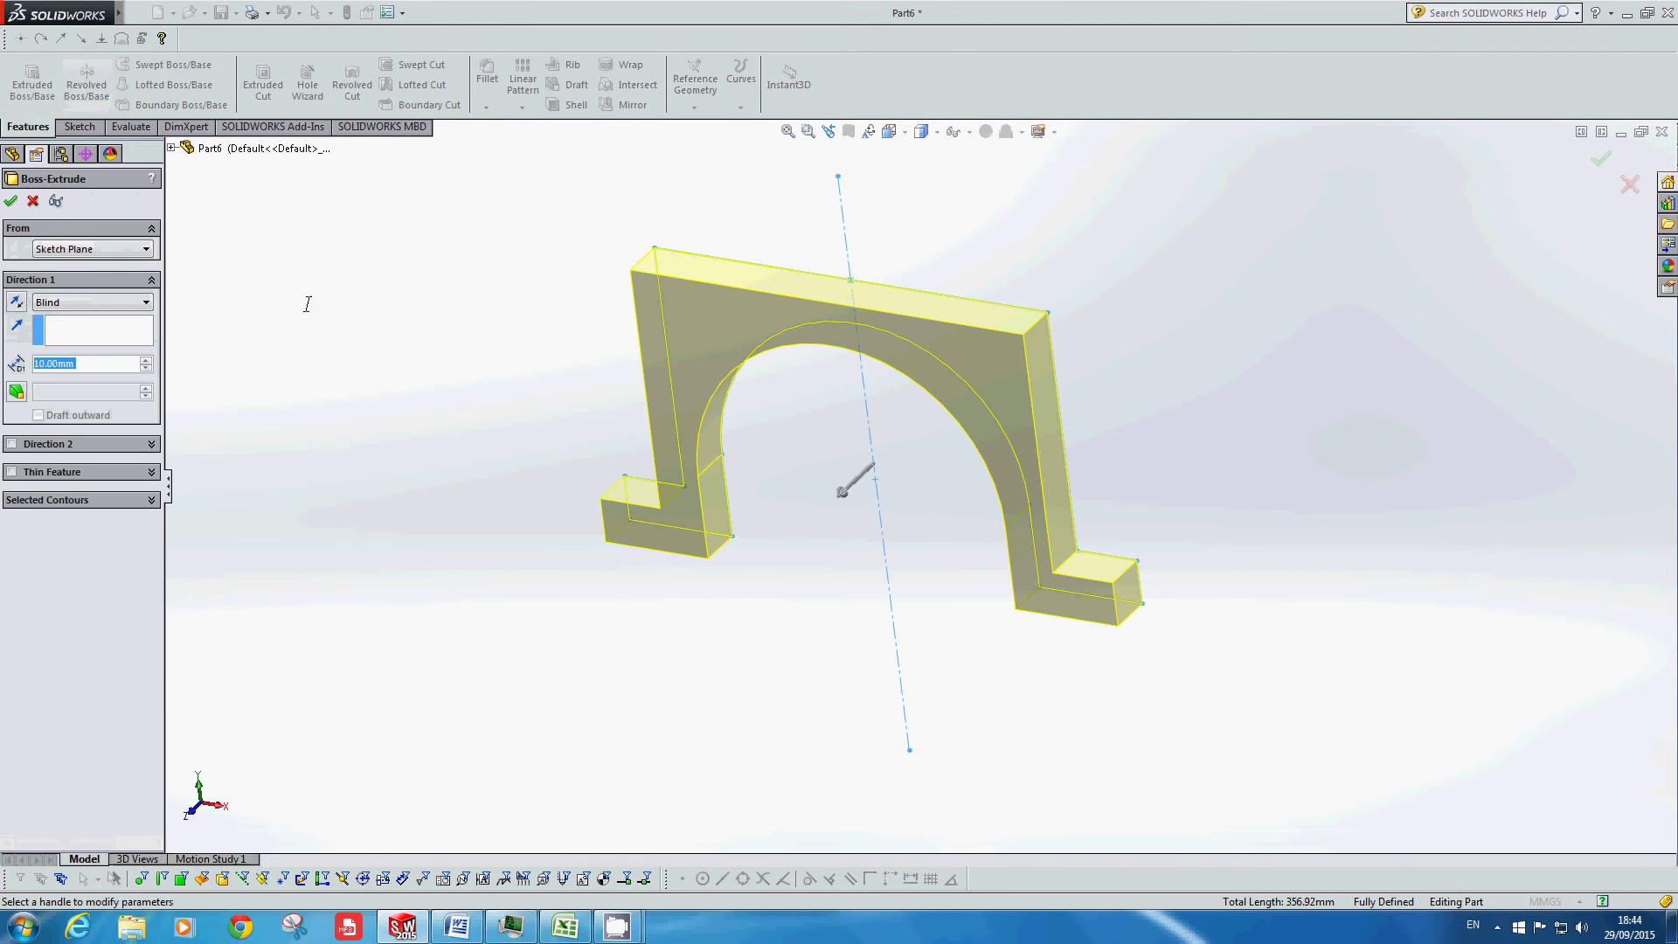
{"action": "left_click", "coordinate": [134, 302]}
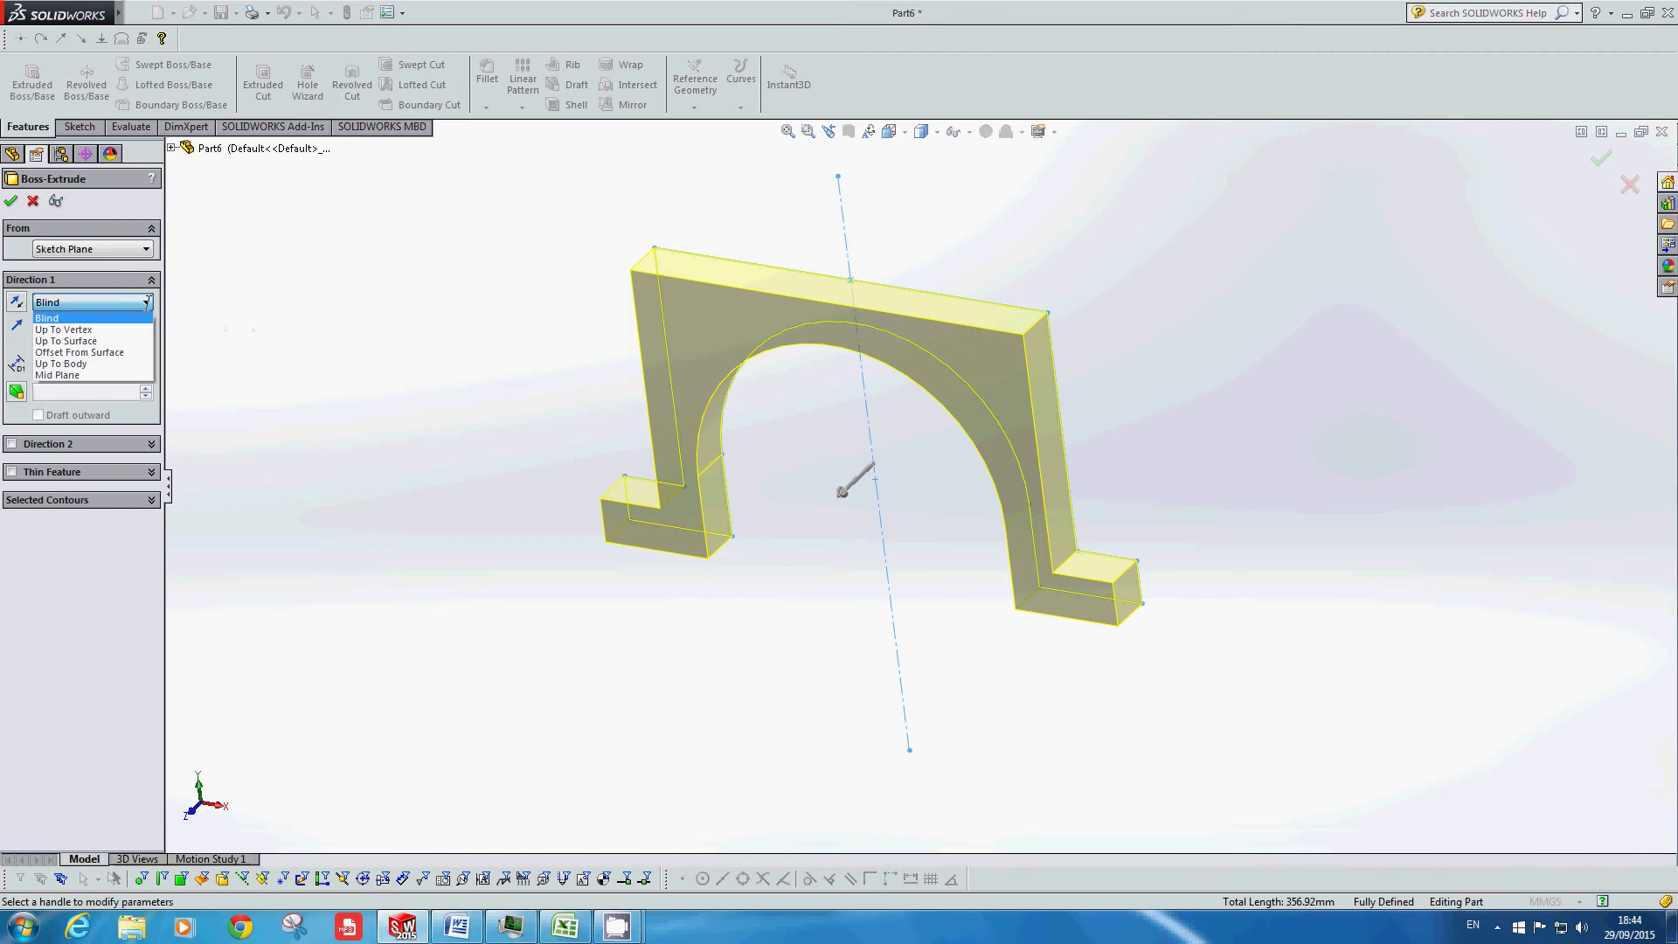
{"action": "left_click", "coordinate": [57, 375]}
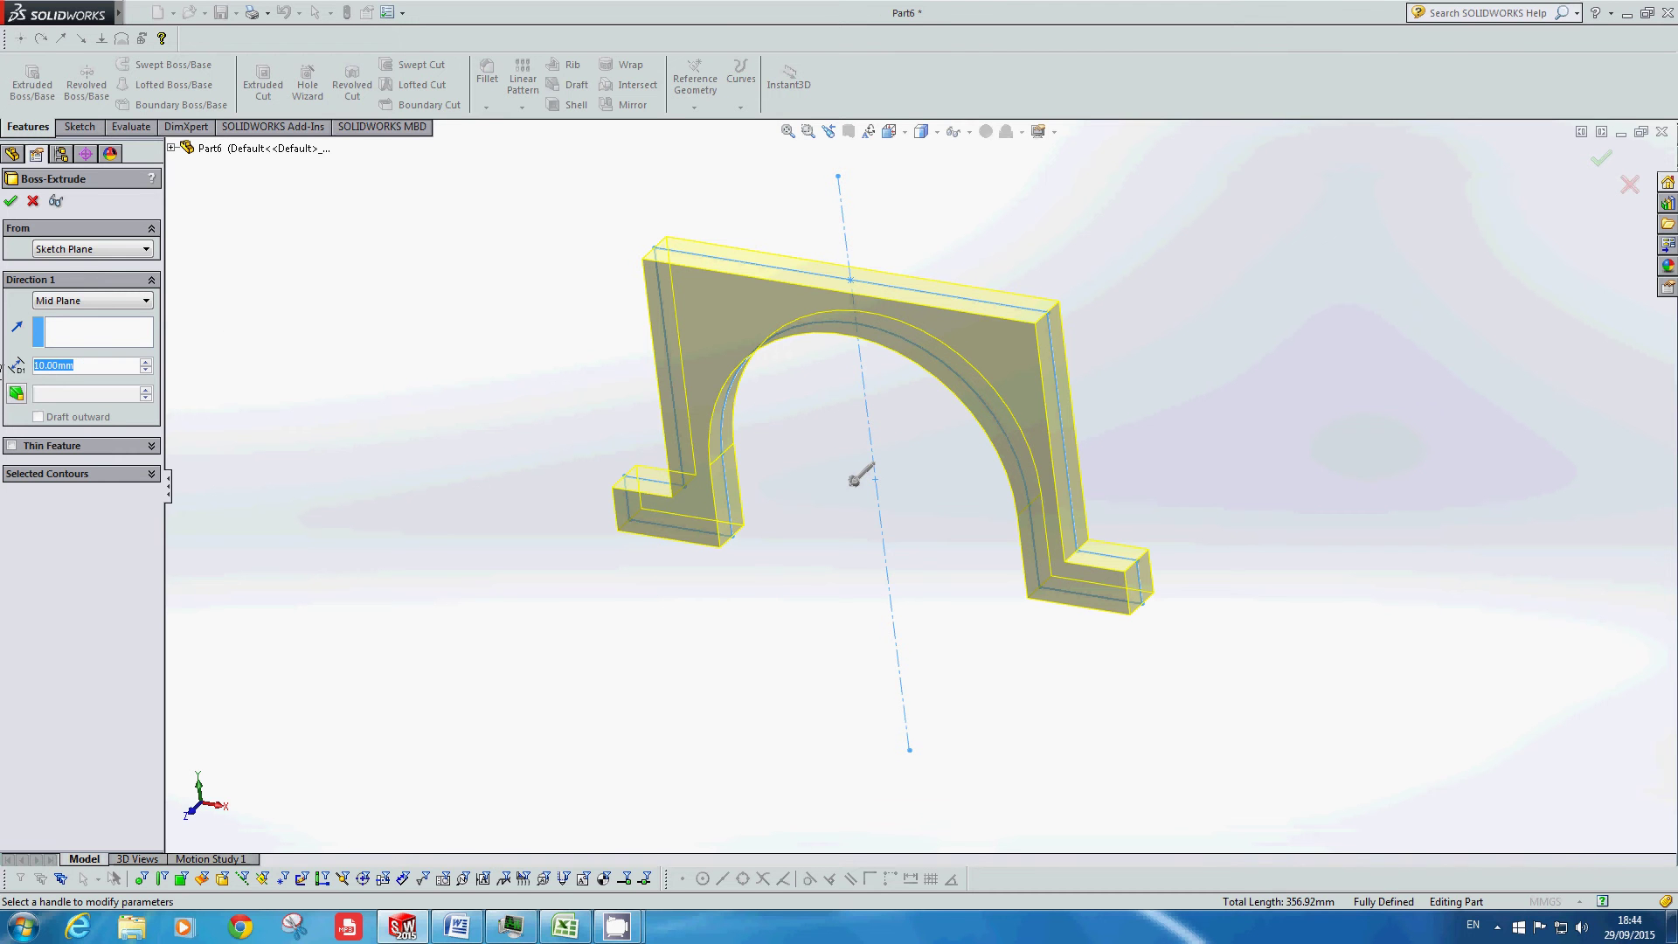
{"action": "type", "text": "64"}
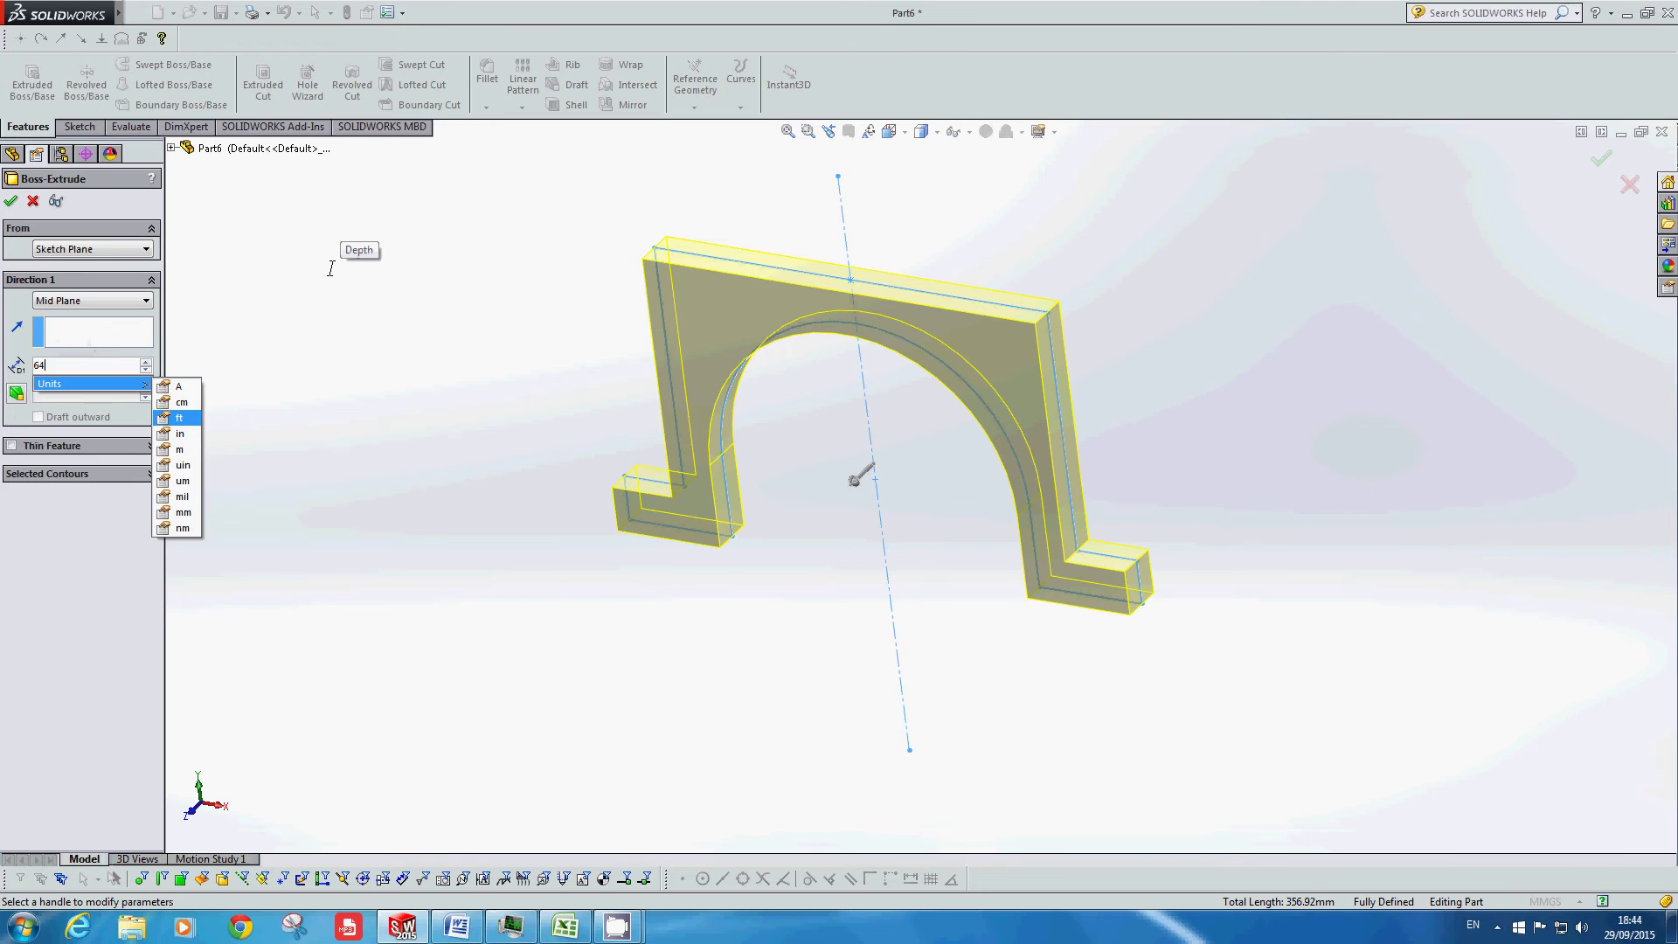
{"action": "key", "text": "Return"}
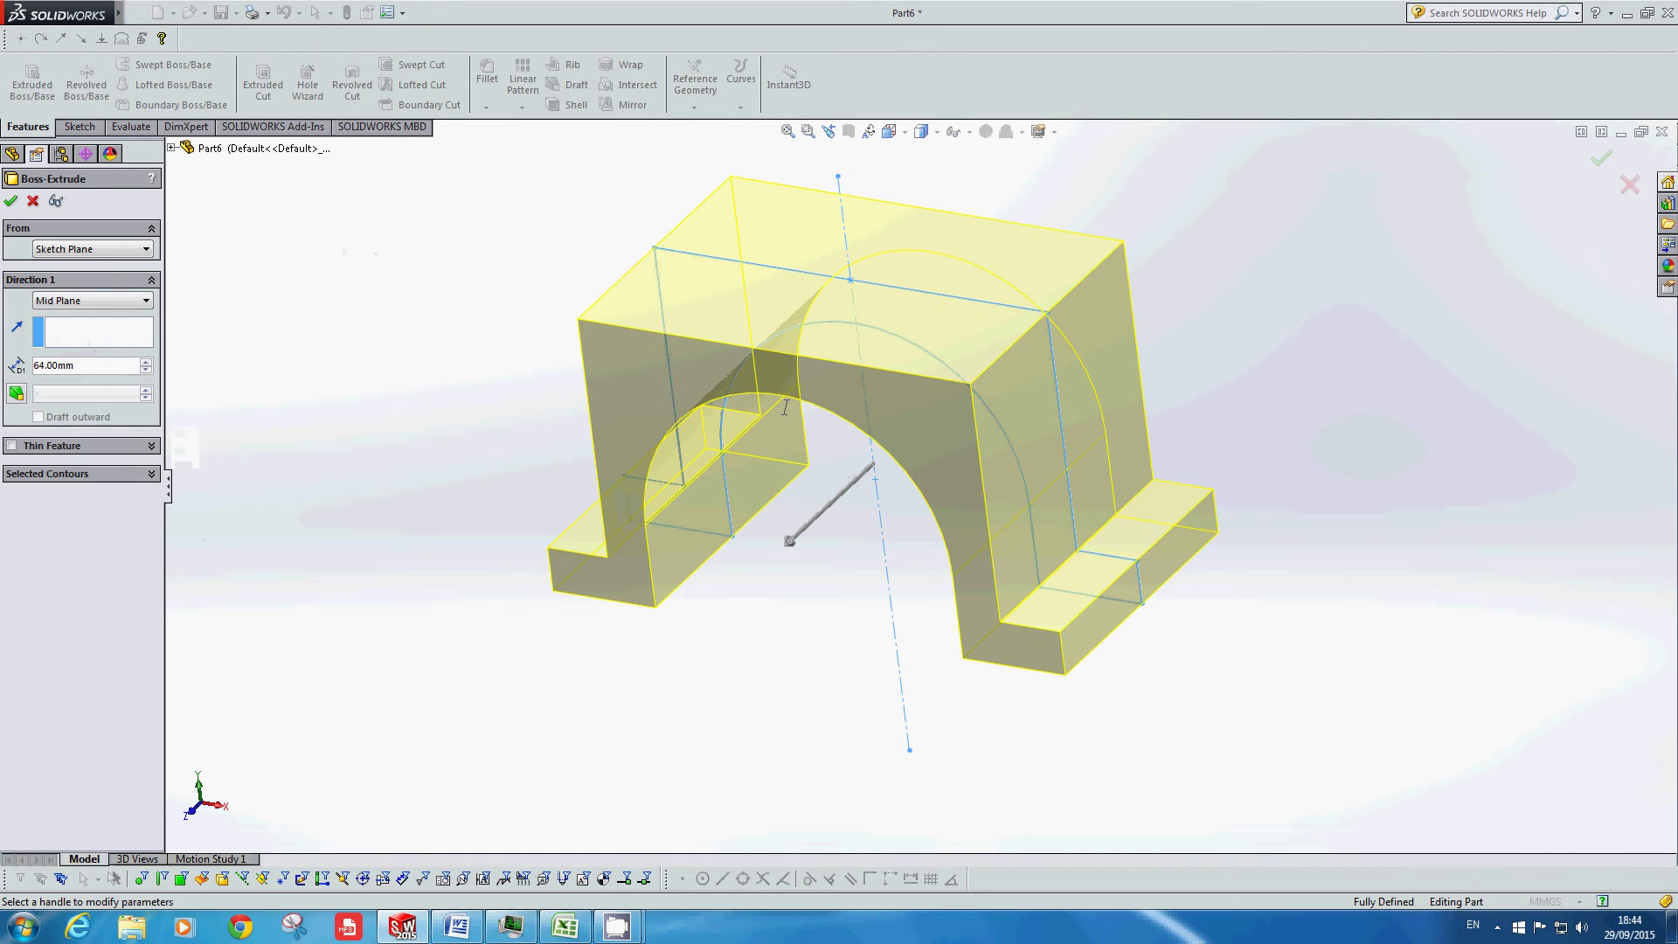
Step: Try a depth of 10 mm for the mid-plane extrusion
{"action": "left_click_drag", "start_coordinate": [87, 365], "coordinate": [0, 367]}
{"action": "type", "text": "10"}
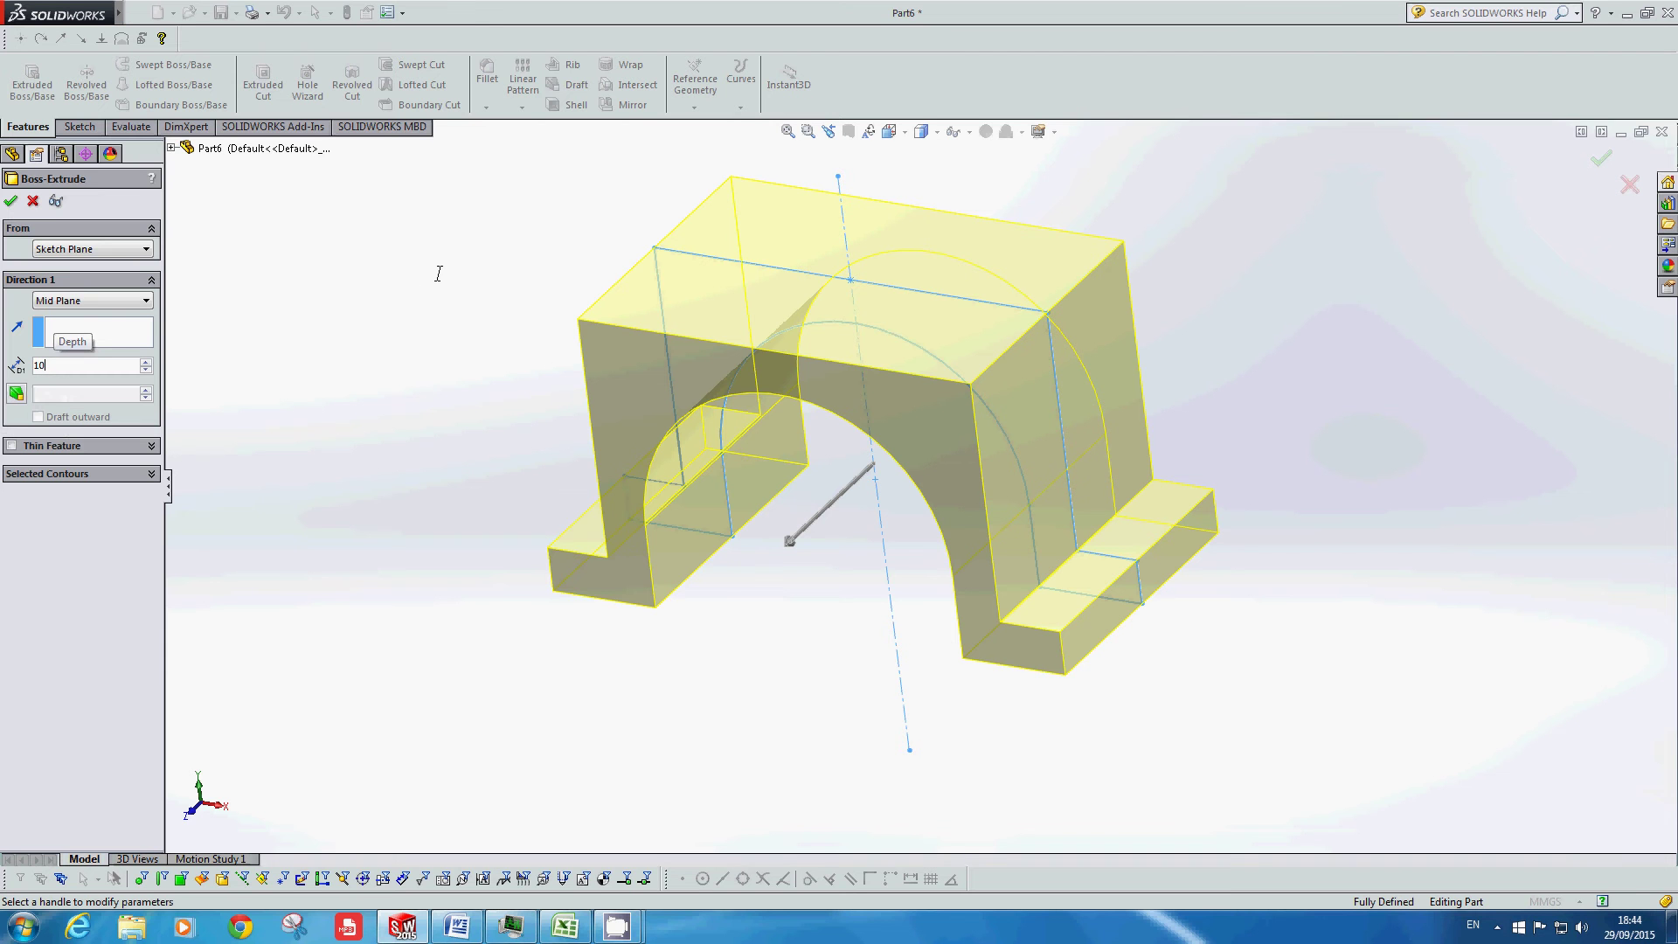
{"action": "key", "text": "Return"}
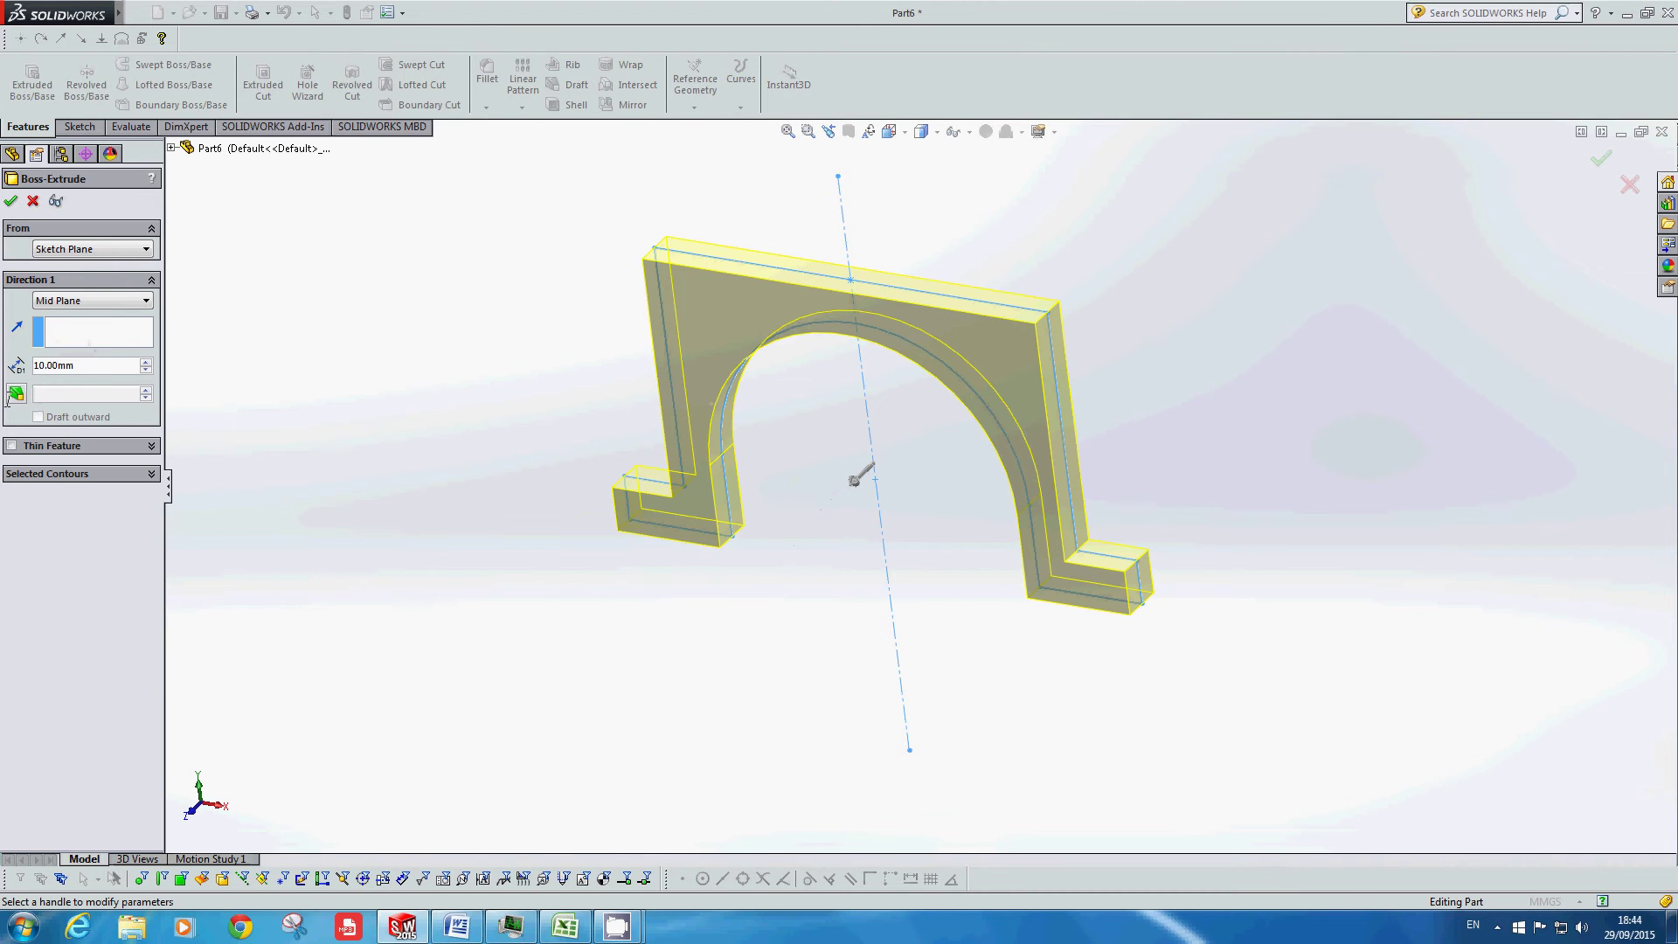
Step: Set the mid-plane extrusion depth to 64 mm and complete the arched bracket's Boss-Extrude
{"action": "double_click", "coordinate": [90, 367]}
{"action": "type", "text": "64"}
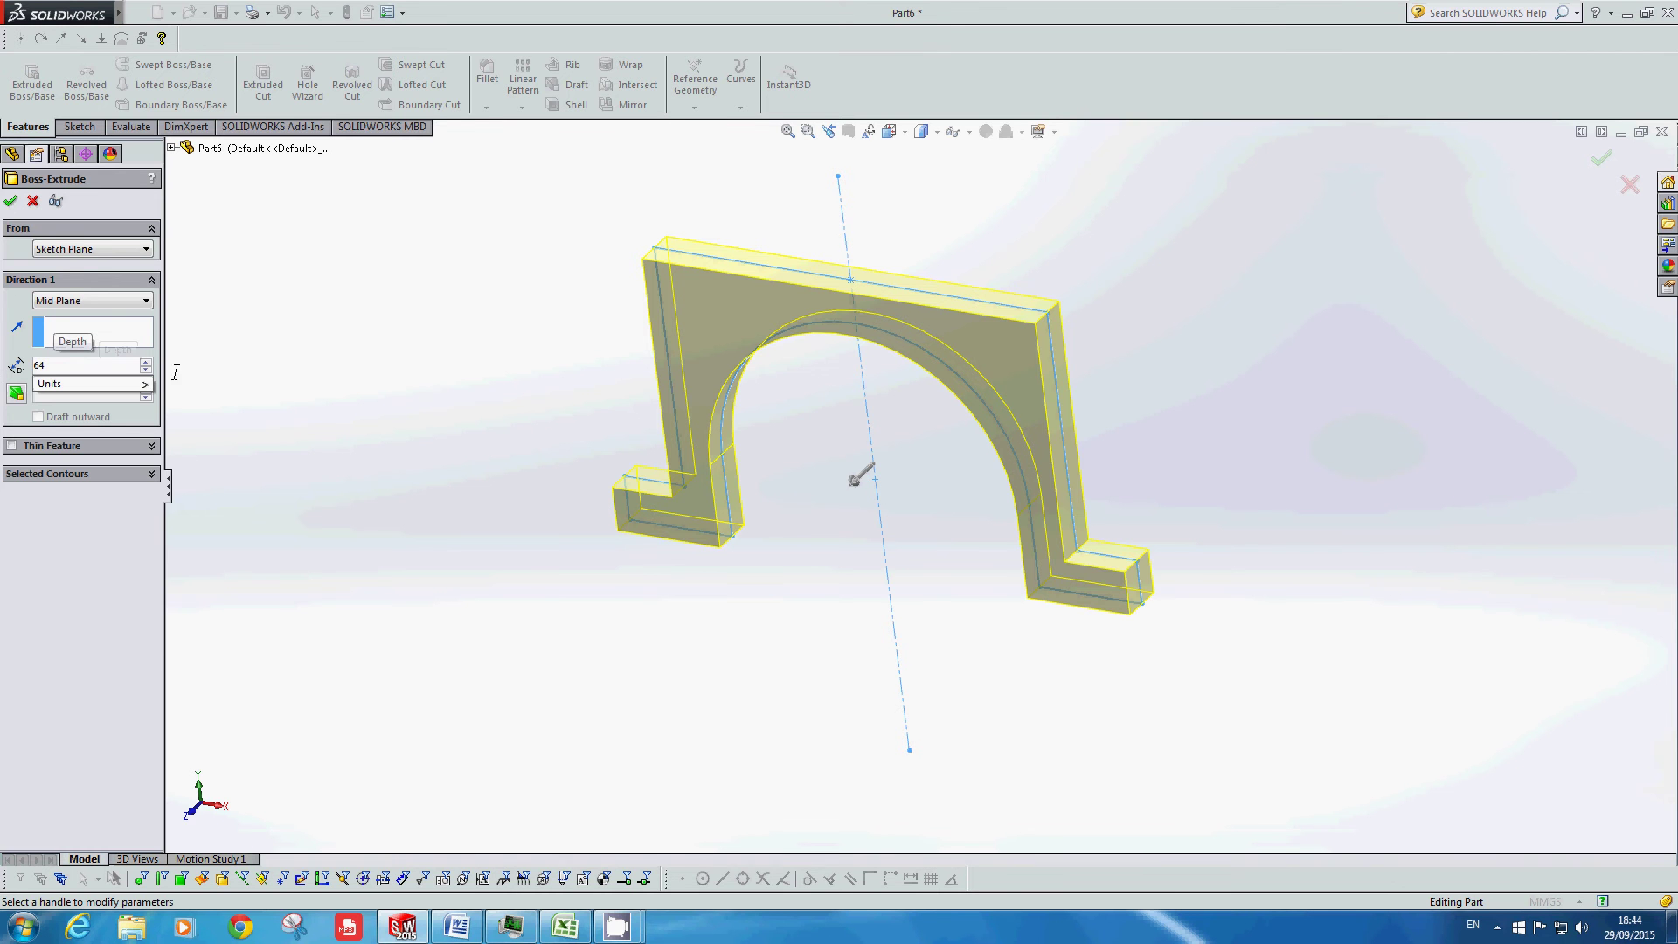
{"action": "key", "text": "Return"}
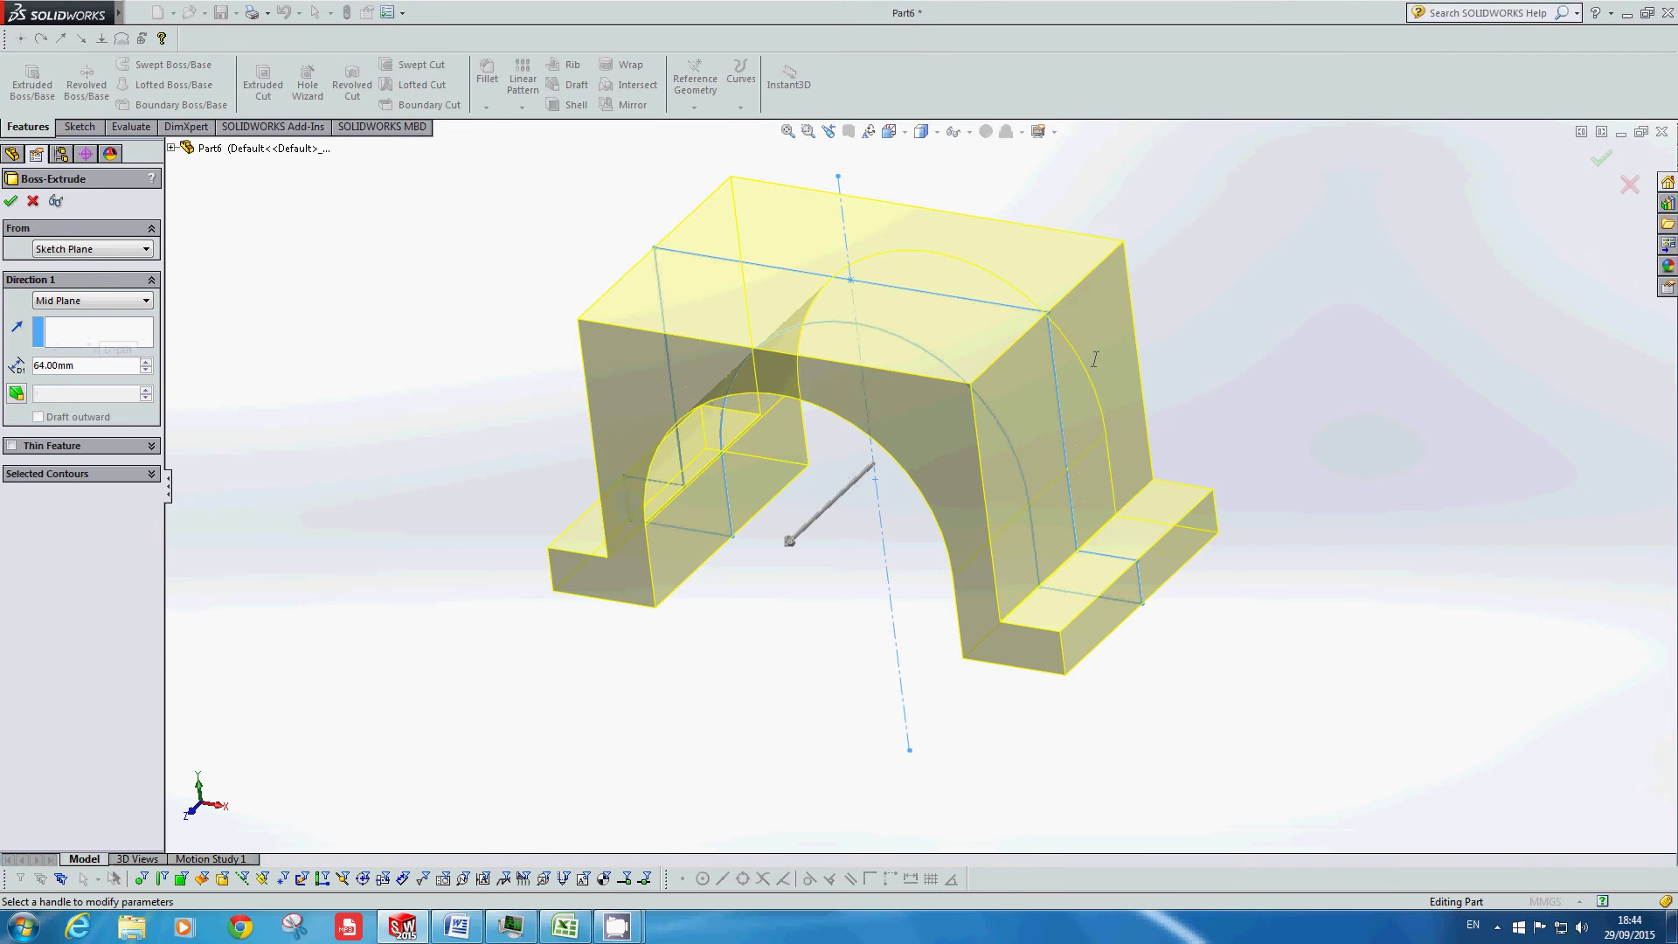
{"action": "left_click", "coordinate": [11, 200]}
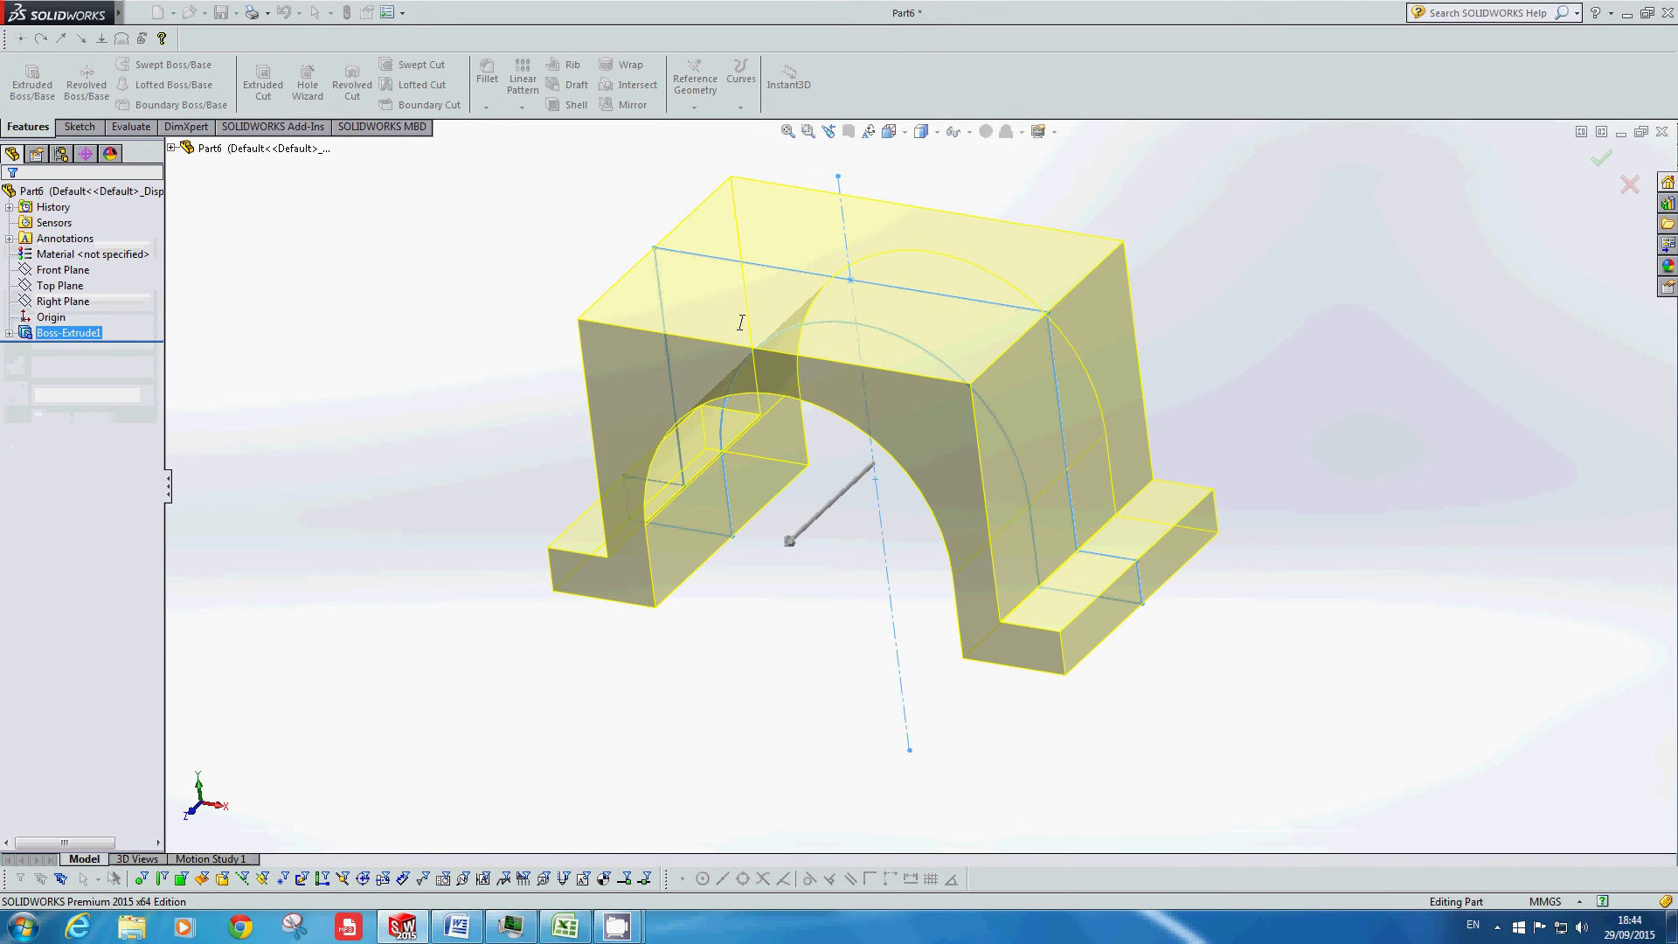
{"action": "mouse_move", "coordinate": [1309, 446]}
{"action": "middle_mouse_down"}
{"action": "mouse_move", "coordinate": [1404, 341]}
{"action": "mouse_move", "coordinate": [1307, 405]}
{"action": "middle_mouse_up"}
{"action": "left_click", "coordinate": [1366, 379]}
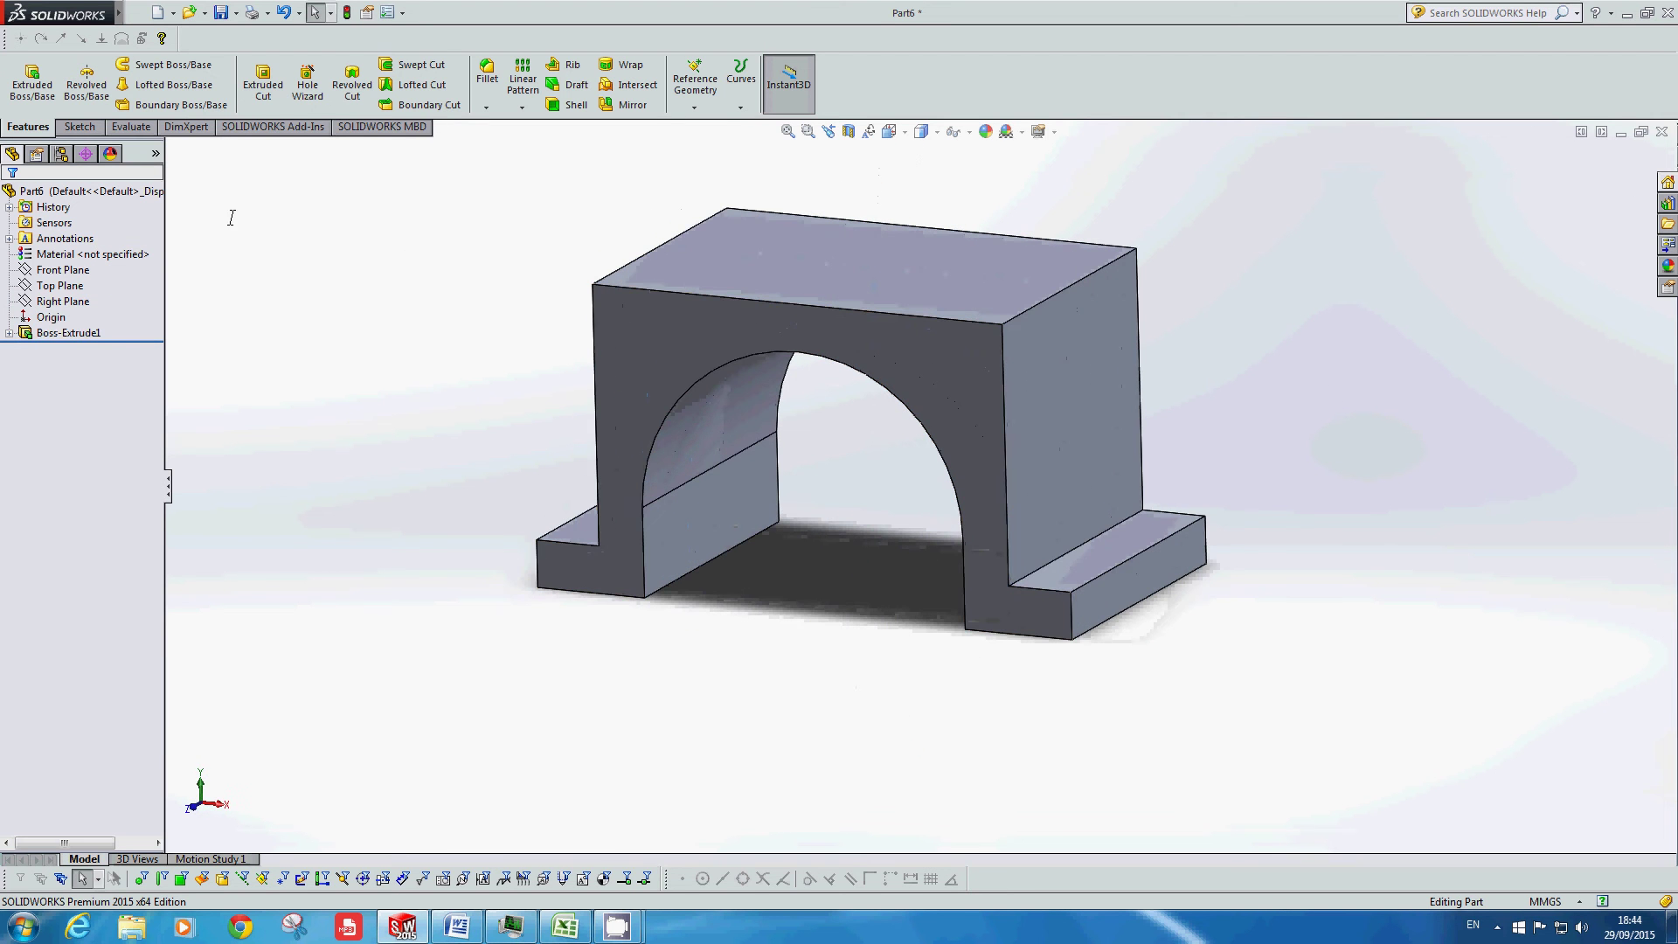
Step: Cancel saving the arched bracket and close the part without saving it
{"action": "left_click", "coordinate": [229, 12]}
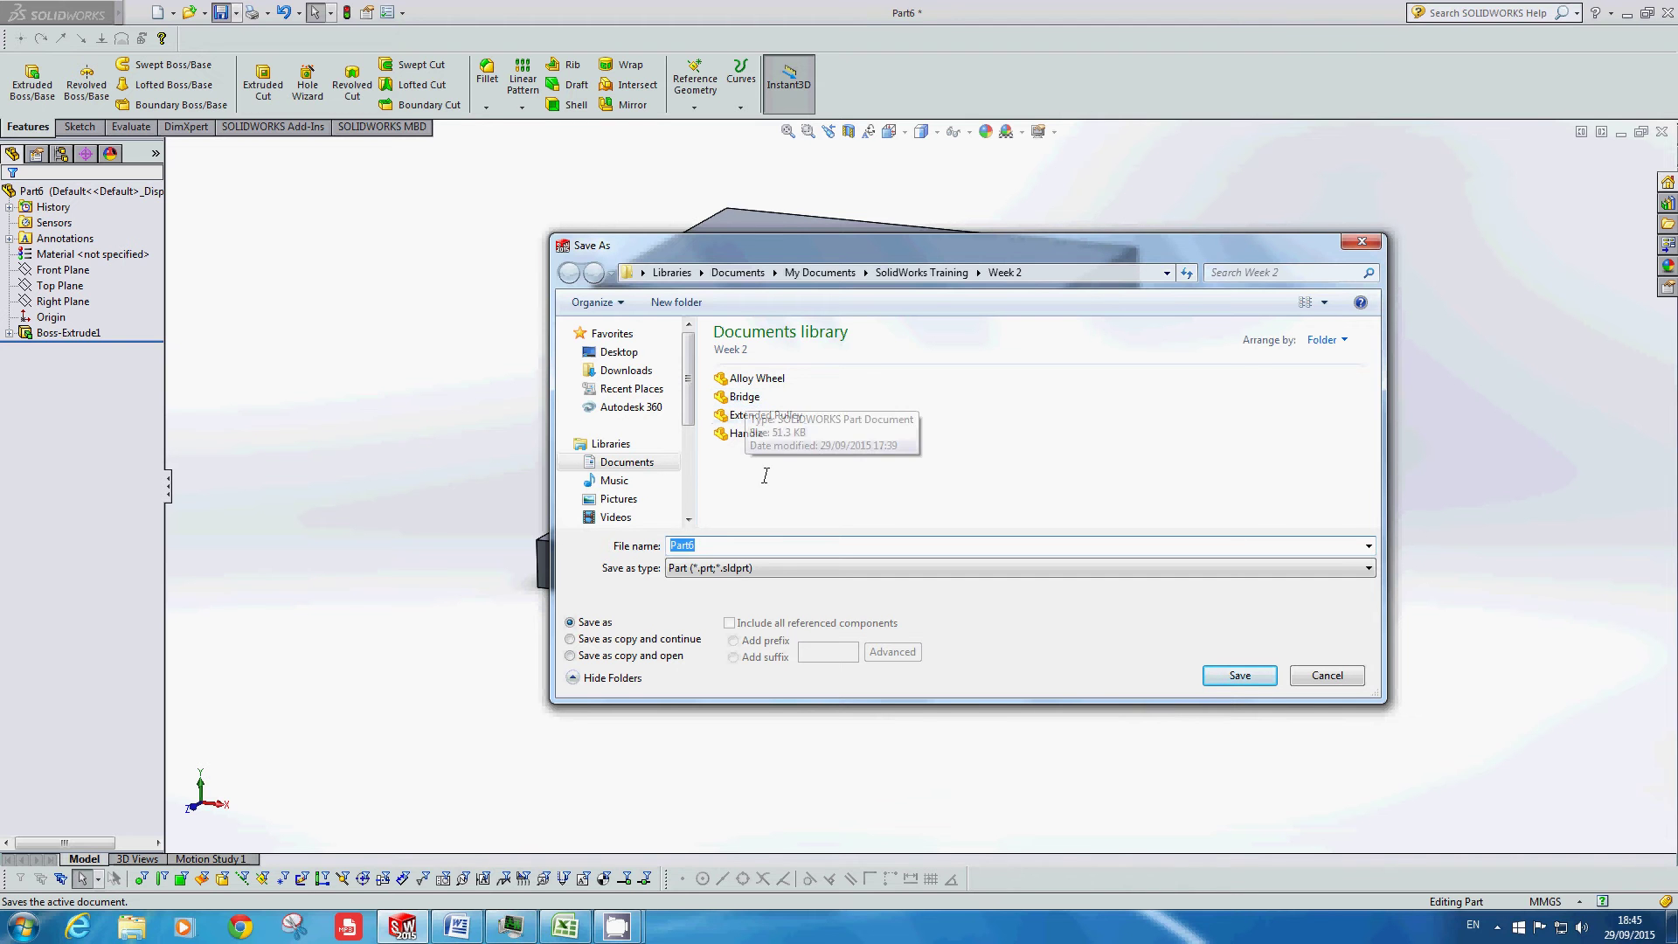
{"action": "left_click", "coordinate": [1362, 241]}
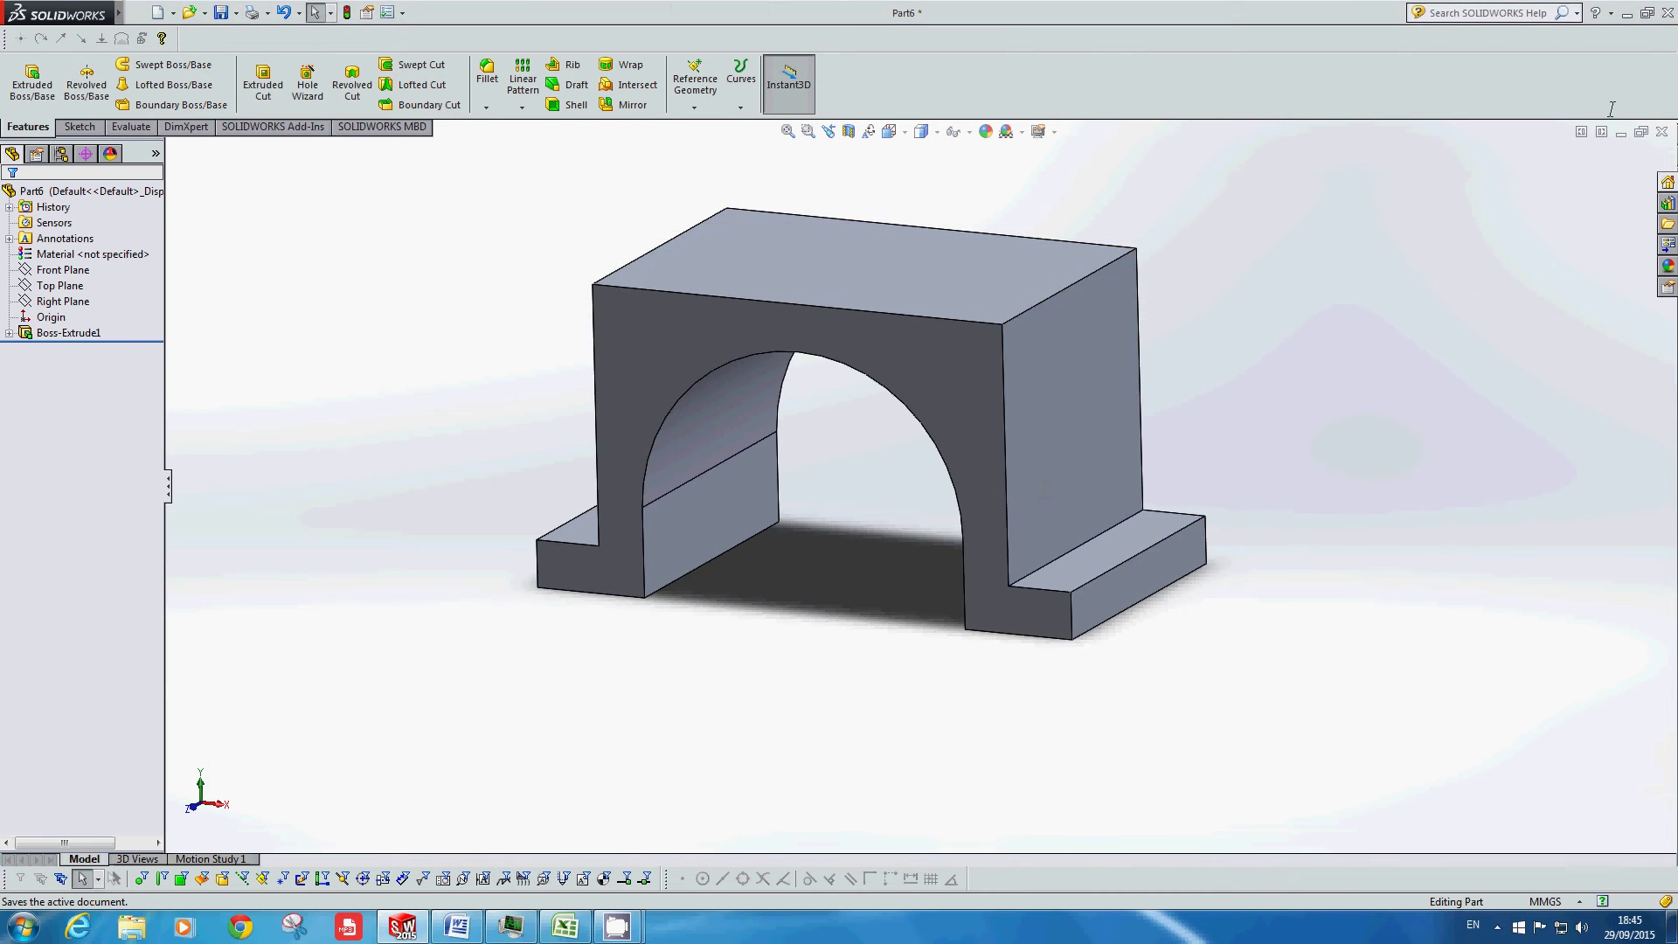
{"action": "left_click", "coordinate": [1662, 131]}
{"action": "left_click", "coordinate": [769, 476]}
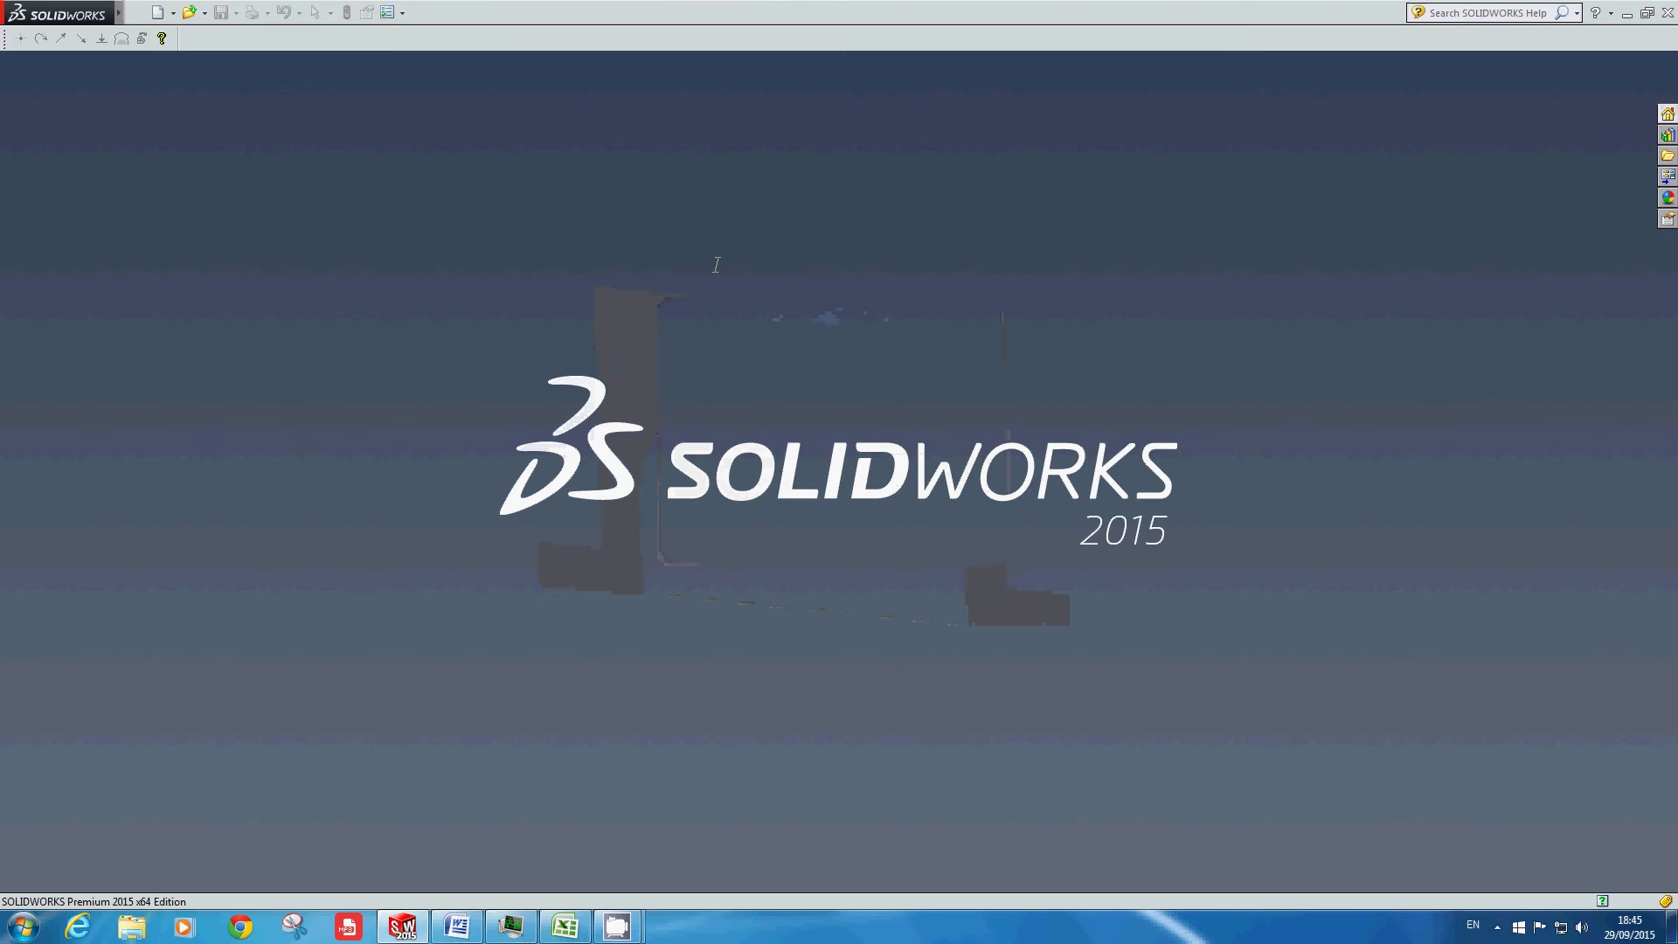
Step: Switch to the Week 2 document in Word and examine the dimensioned handle drawing under Offset Command
{"action": "left_click", "coordinate": [450, 924]}
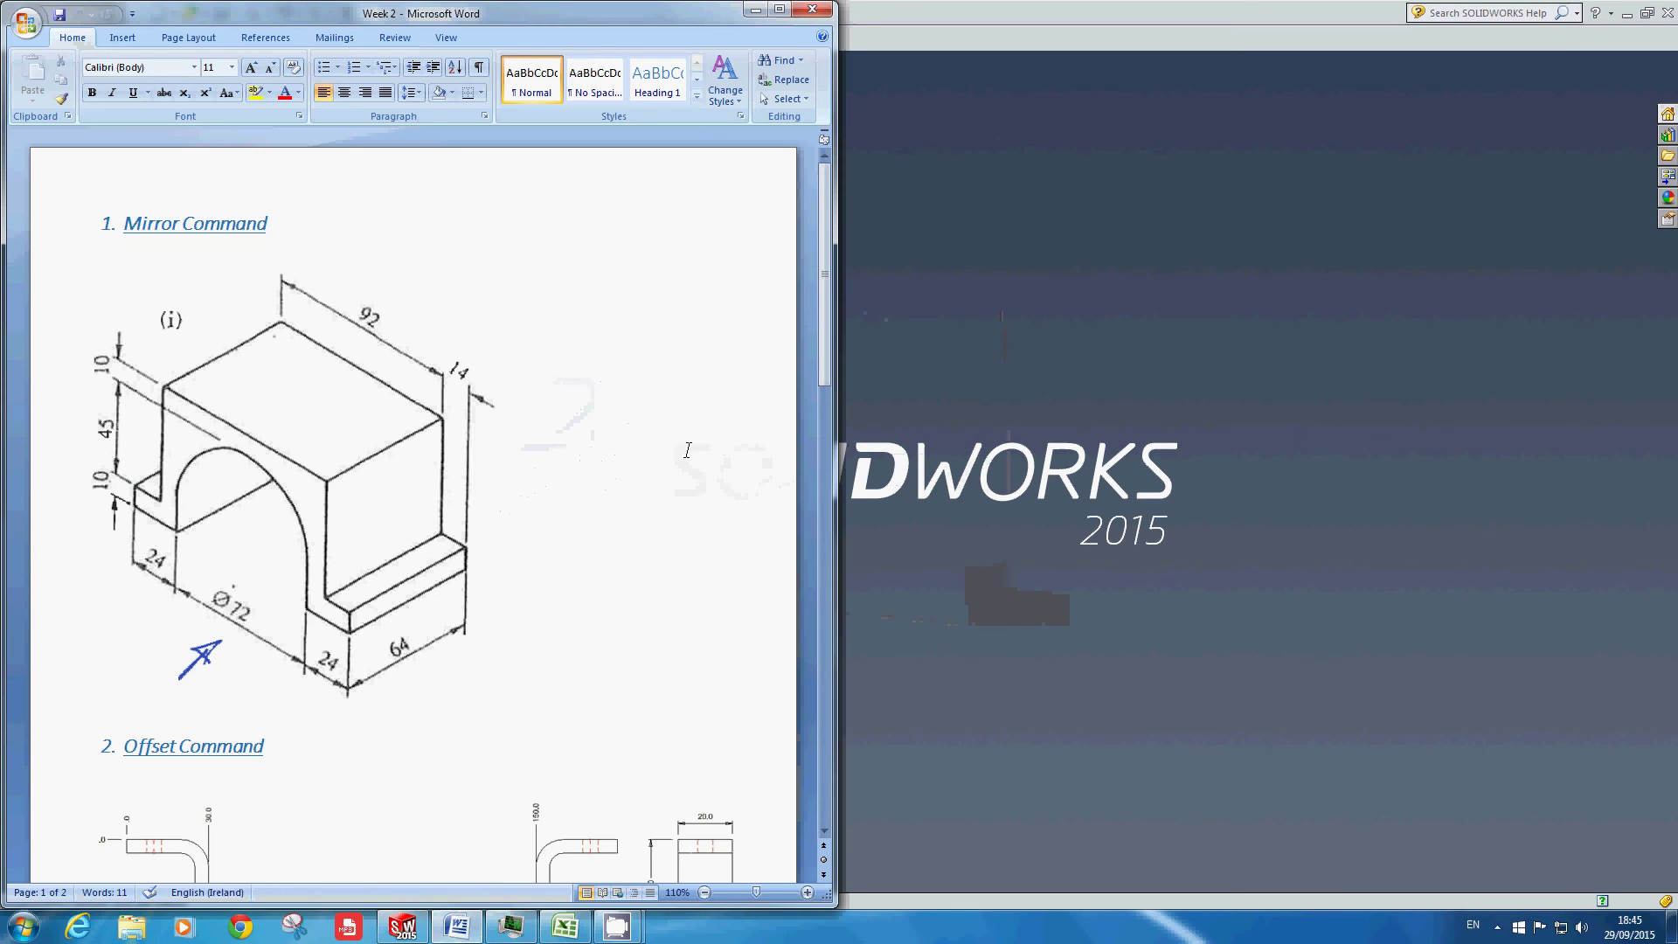
{"action": "scroll", "coordinate": [657, 376], "scroll_direction": "down", "scroll_amount": 4}
{"action": "scroll", "coordinate": [619, 354], "scroll_direction": "down", "scroll_amount": 3}
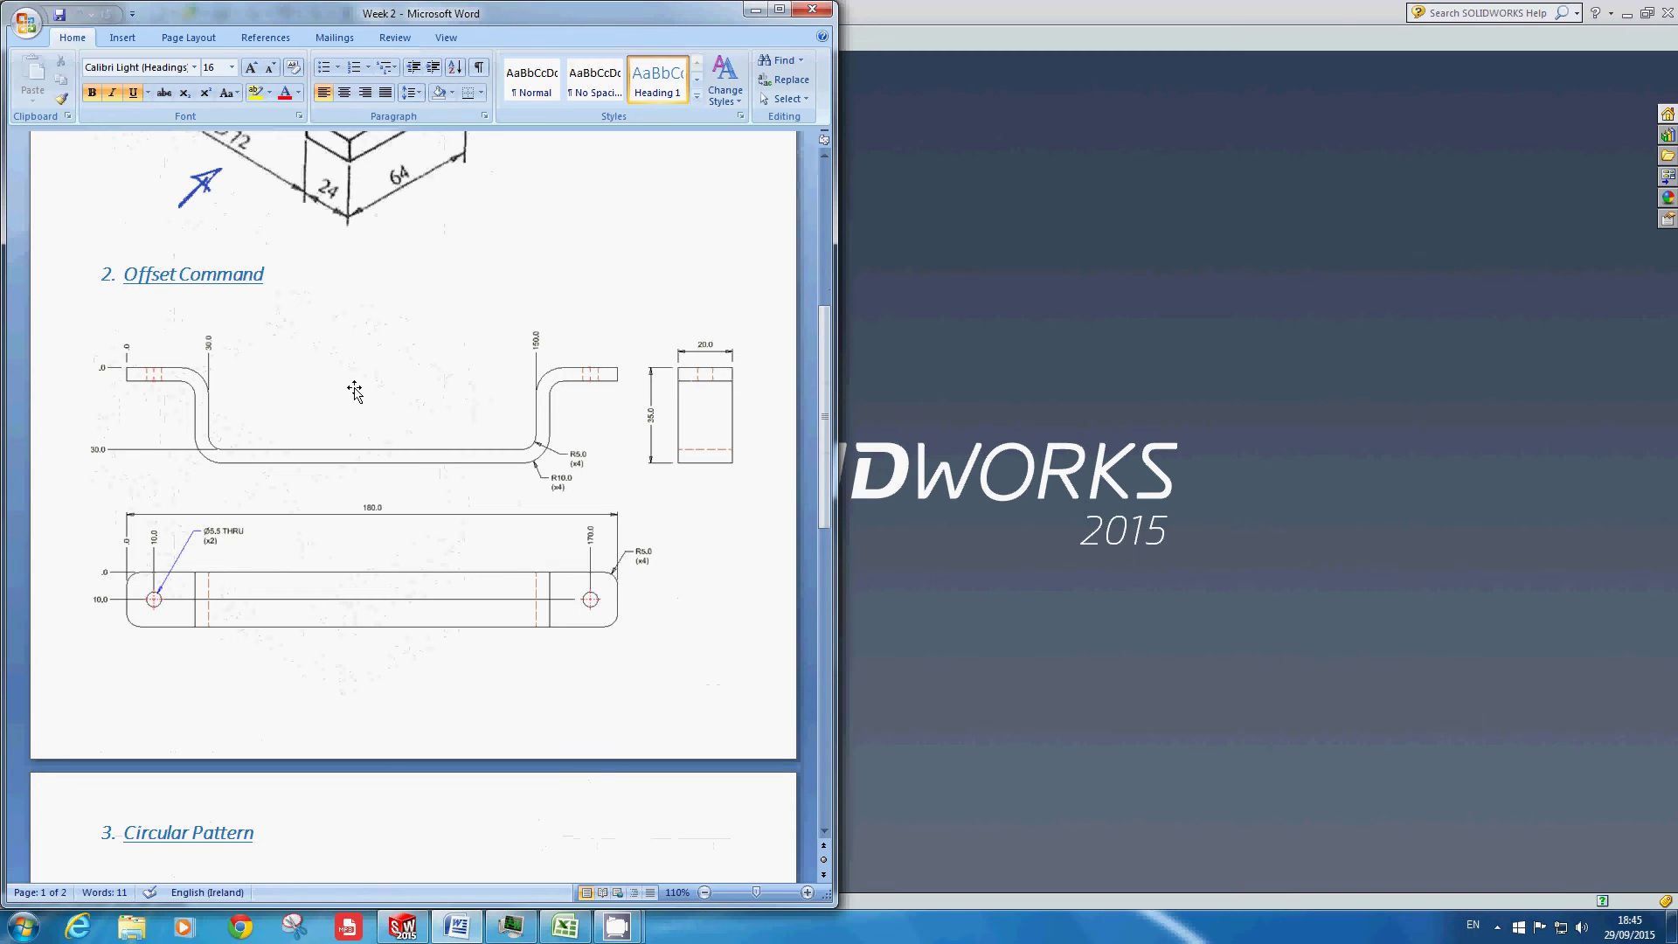
{"action": "scroll", "coordinate": [180, 361], "scroll_direction": "down", "scroll_amount": 1}
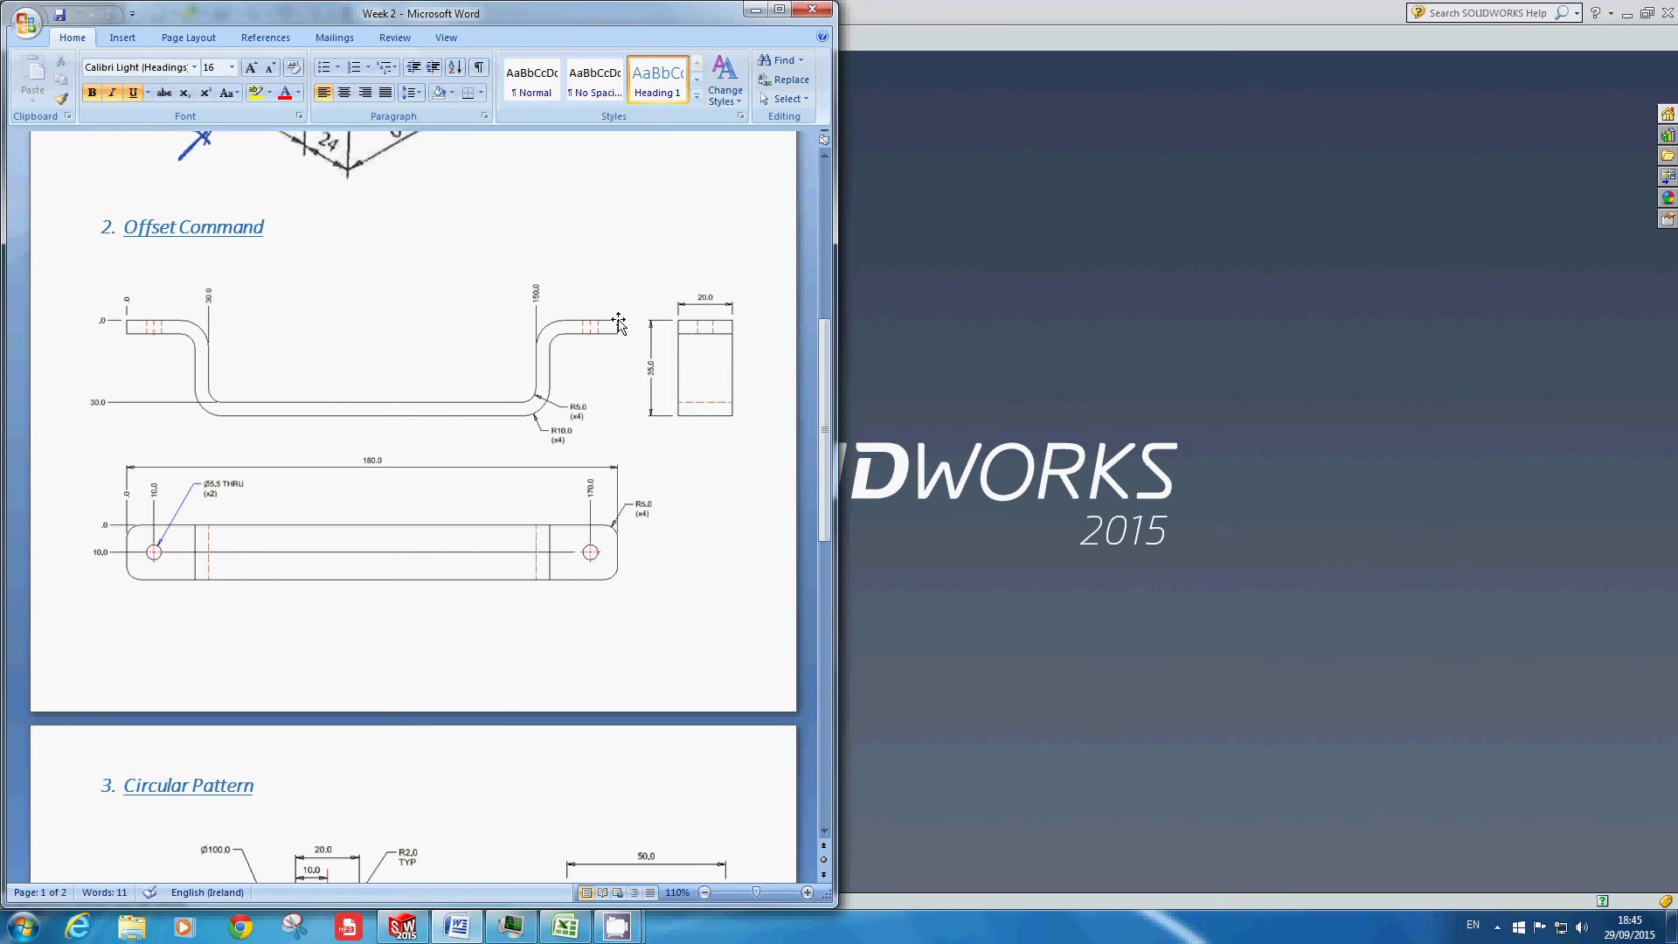
Step: Switch back to SOLIDWORKS, create a new part and start a sketch on the Front Plane
{"action": "left_click", "coordinate": [1025, 208]}
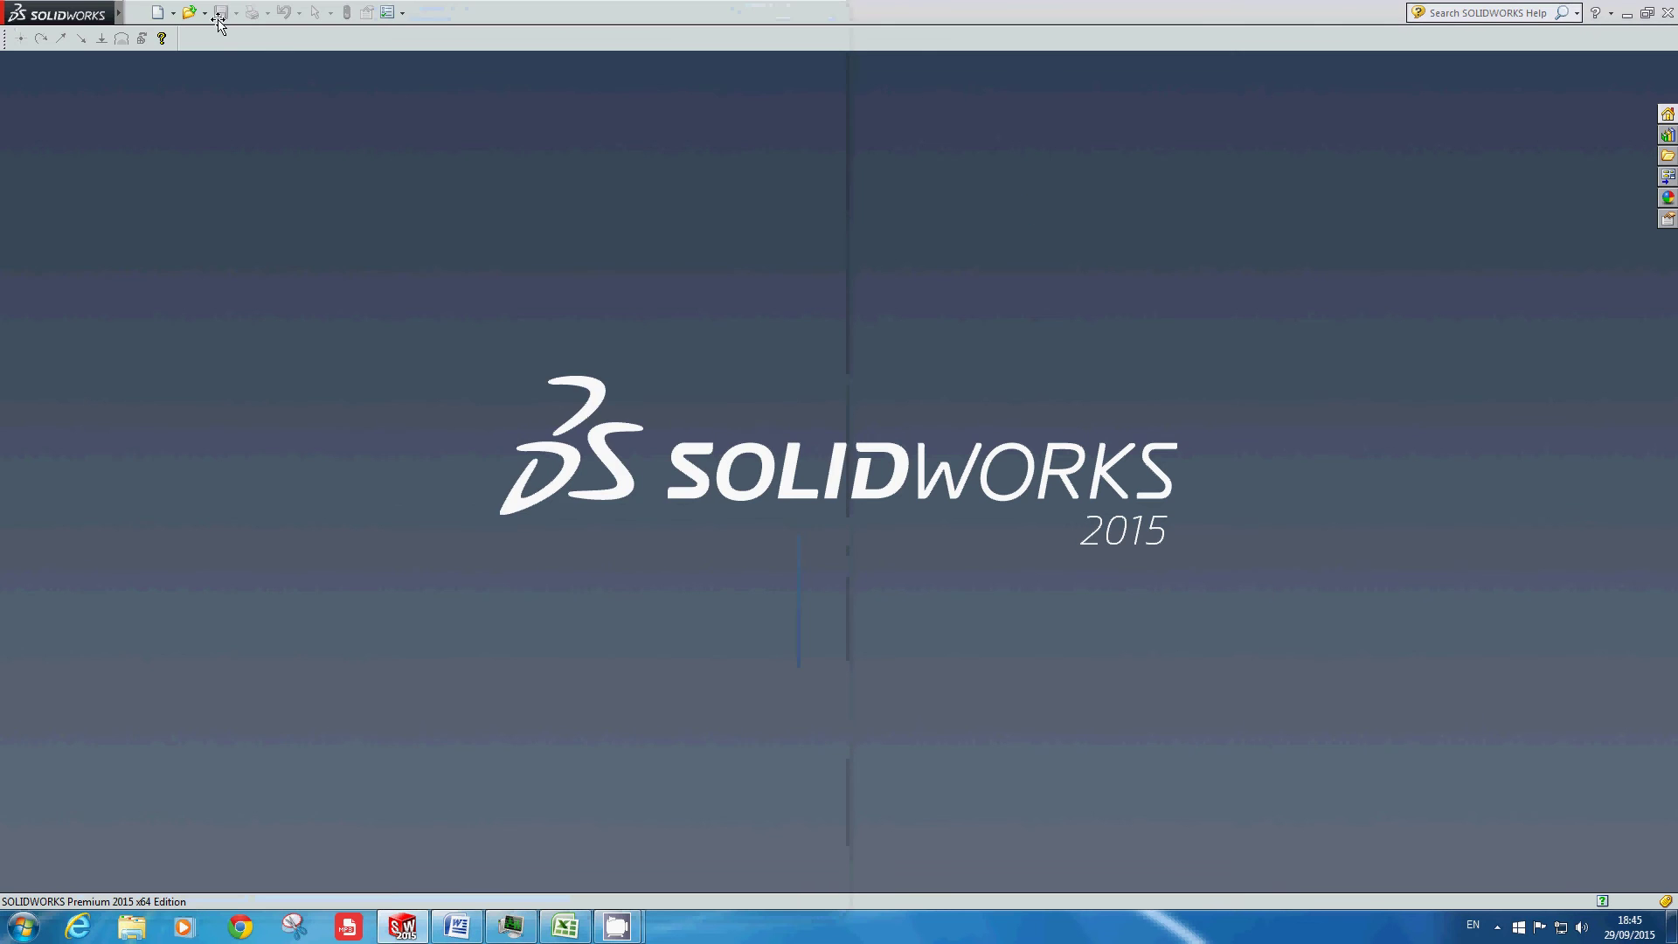
{"action": "left_click", "coordinate": [157, 12]}
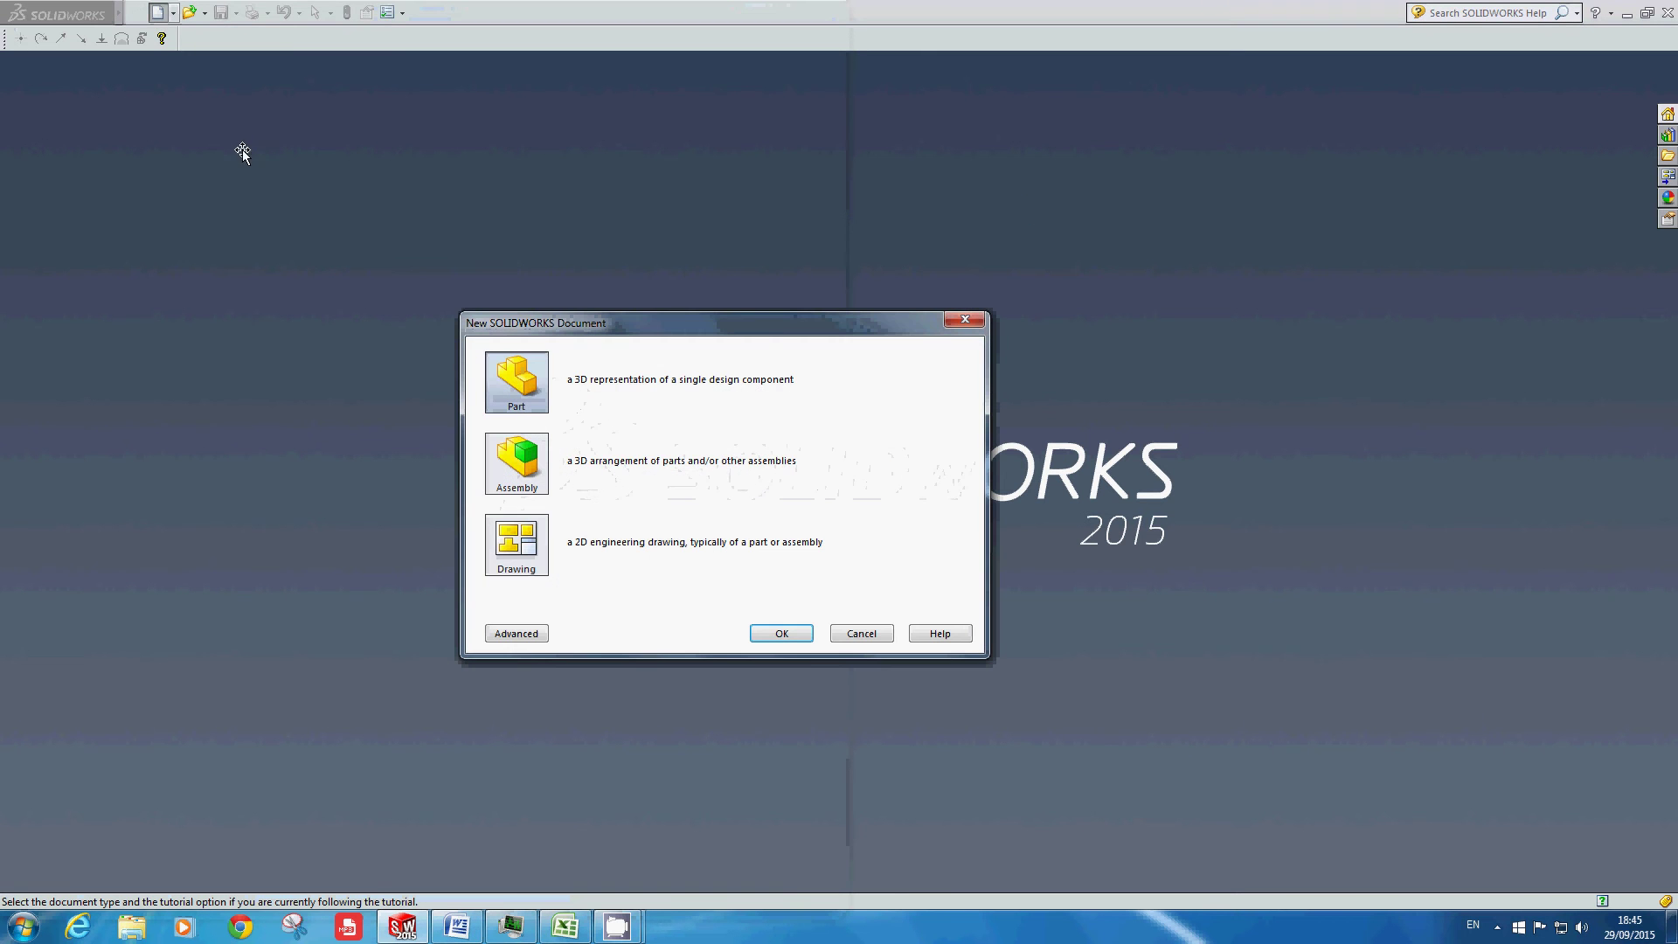
{"action": "left_click", "coordinate": [781, 633]}
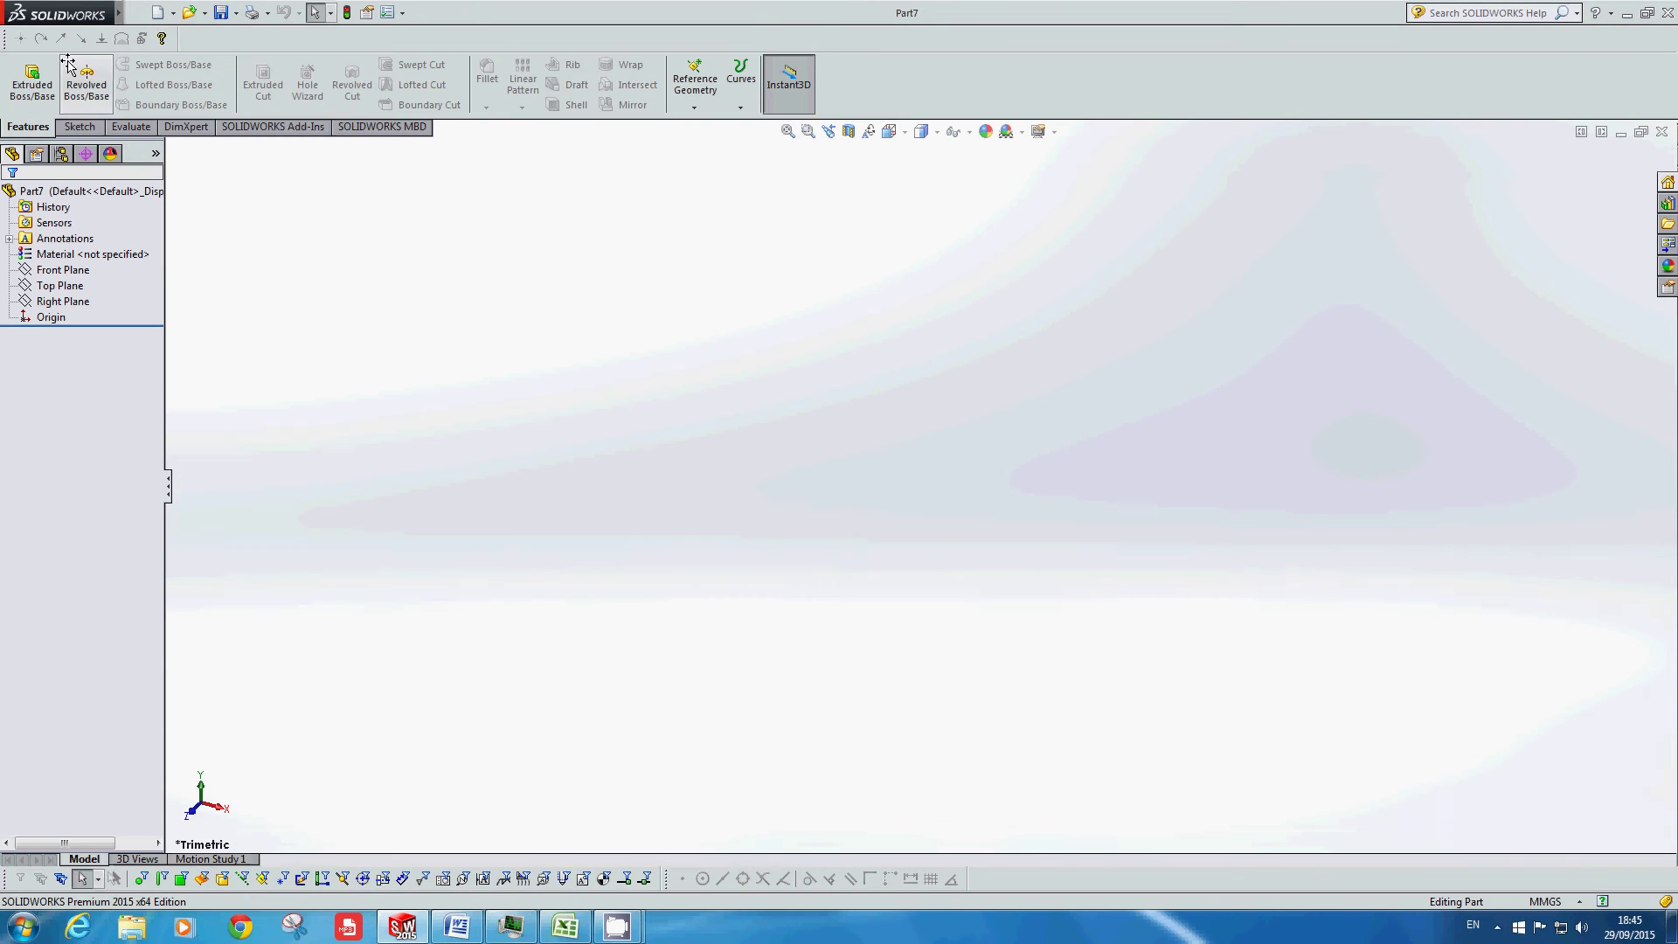
{"action": "left_click", "coordinate": [77, 127]}
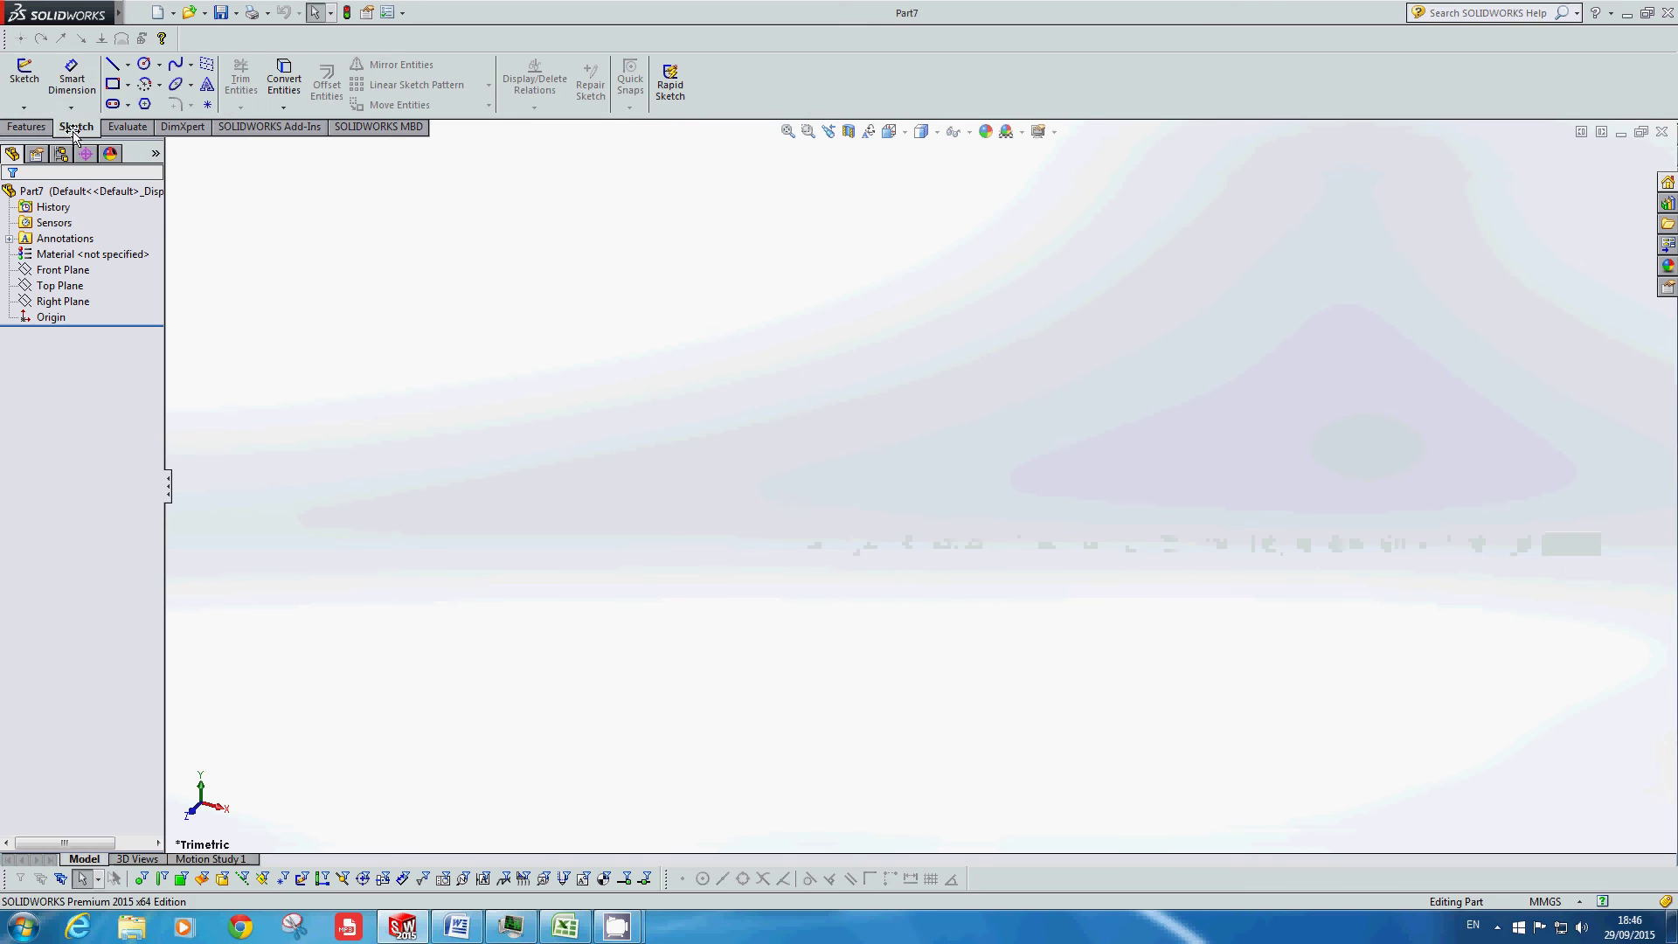
{"action": "left_click", "coordinate": [25, 74]}
{"action": "left_click", "coordinate": [704, 279]}
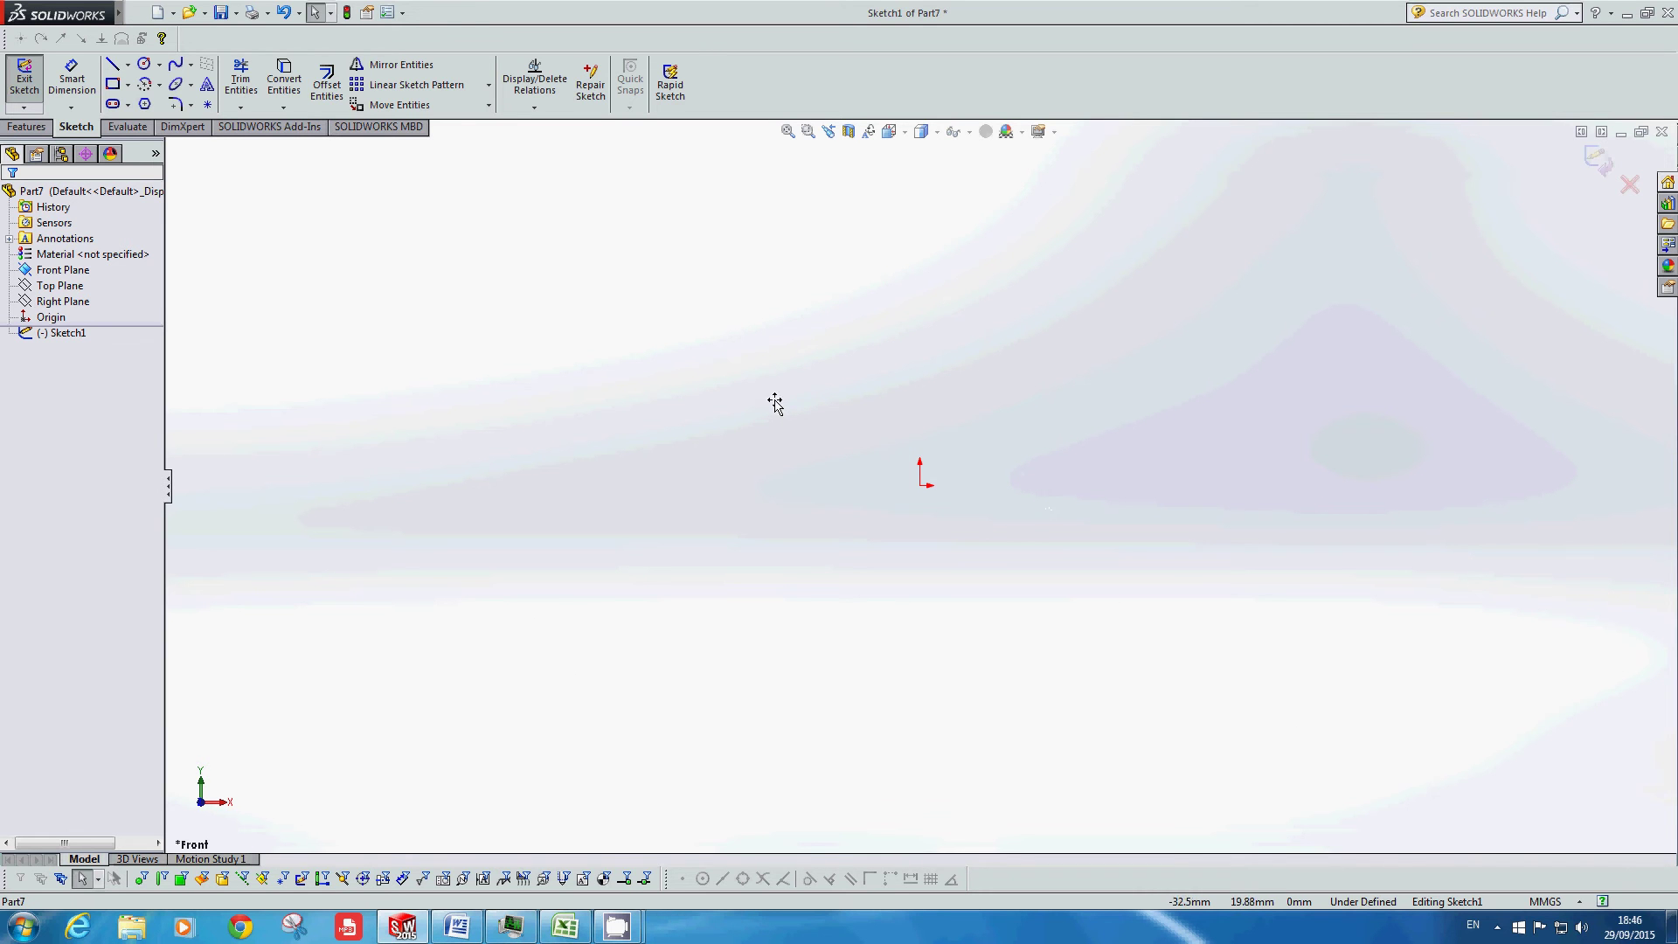
Step: Display the grid in the new front-plane sketch
{"action": "right_click", "coordinate": [748, 351]}
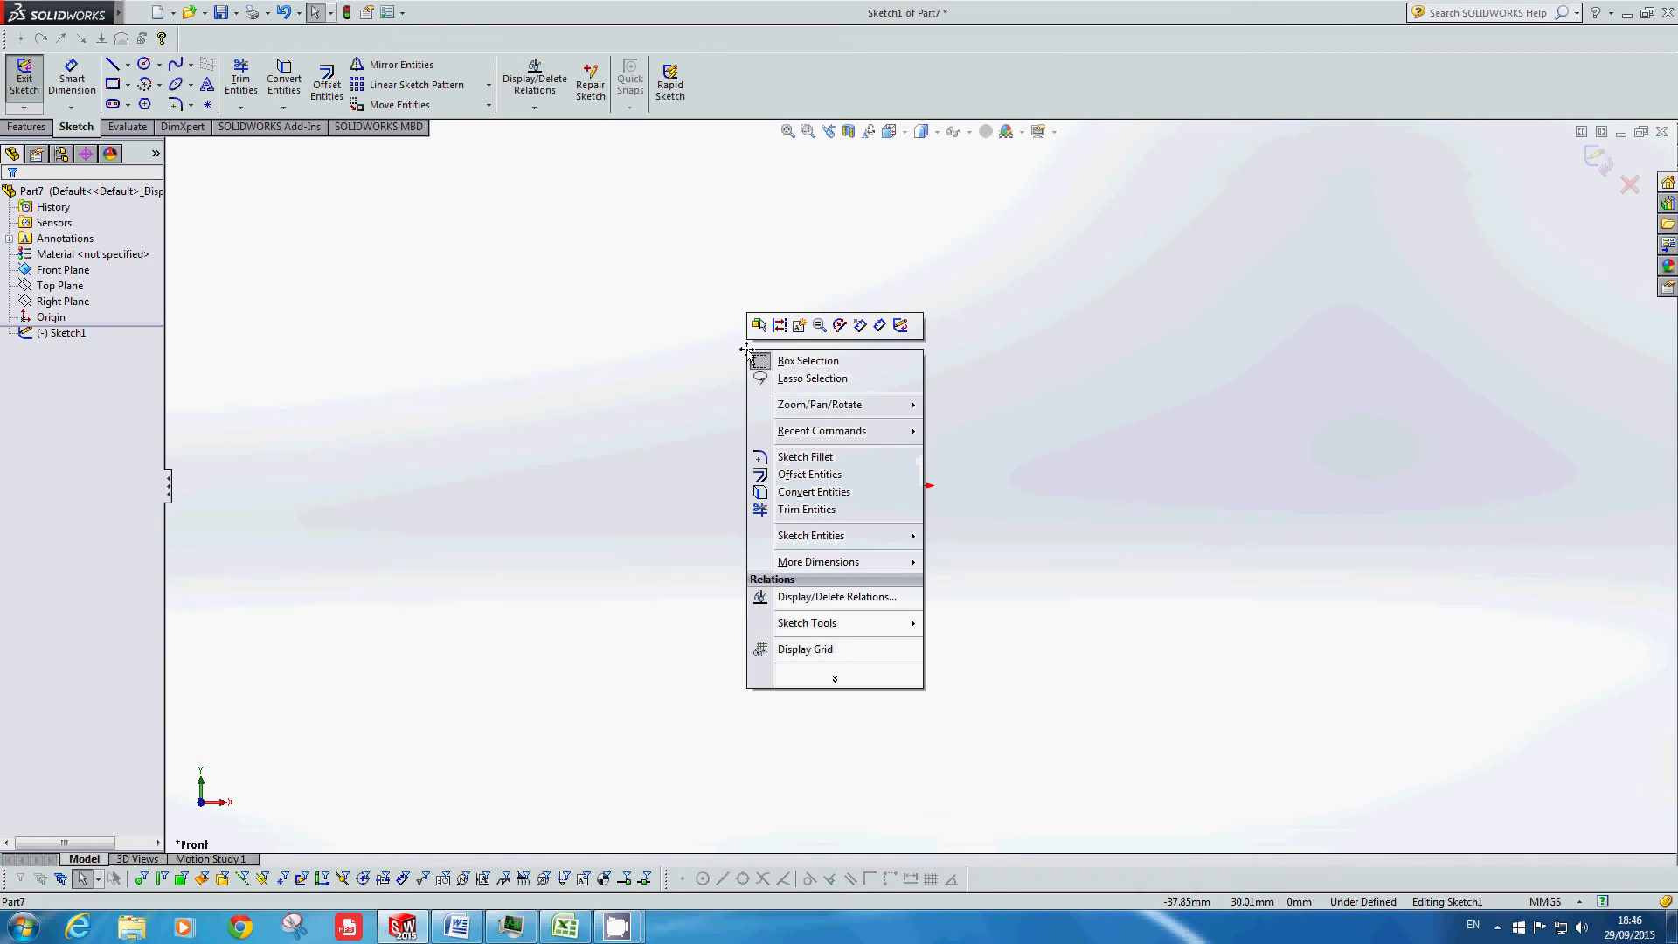
{"action": "left_click", "coordinate": [781, 651]}
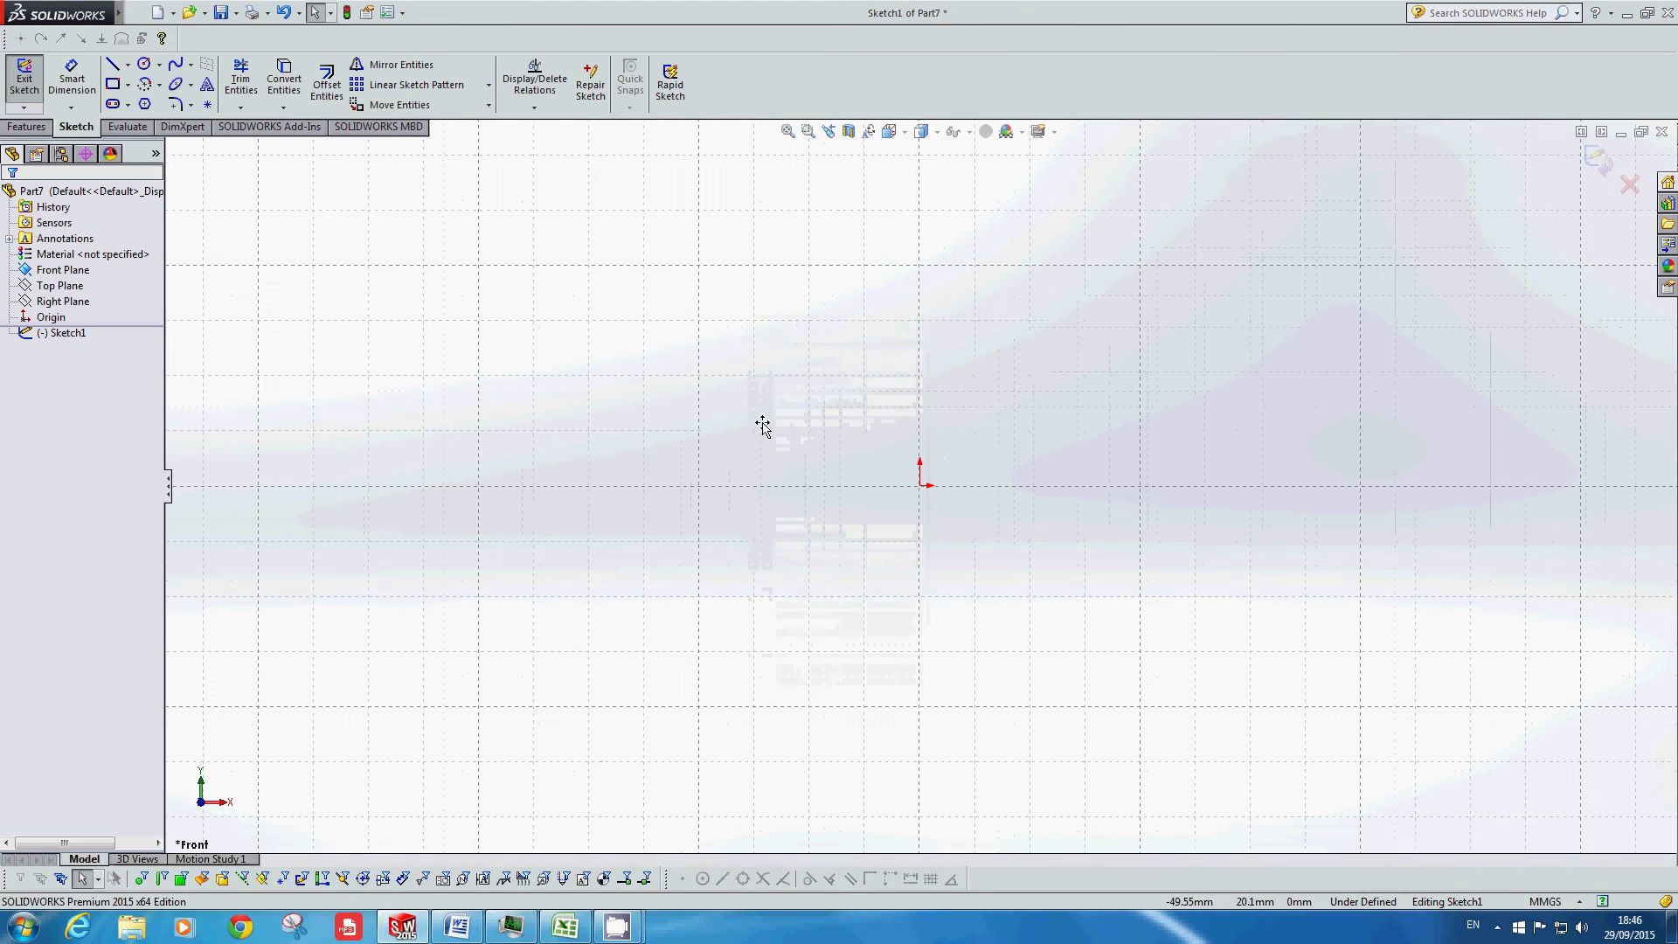
{"action": "scroll", "coordinate": [1074, 498], "scroll_direction": "down", "scroll_amount": 2}
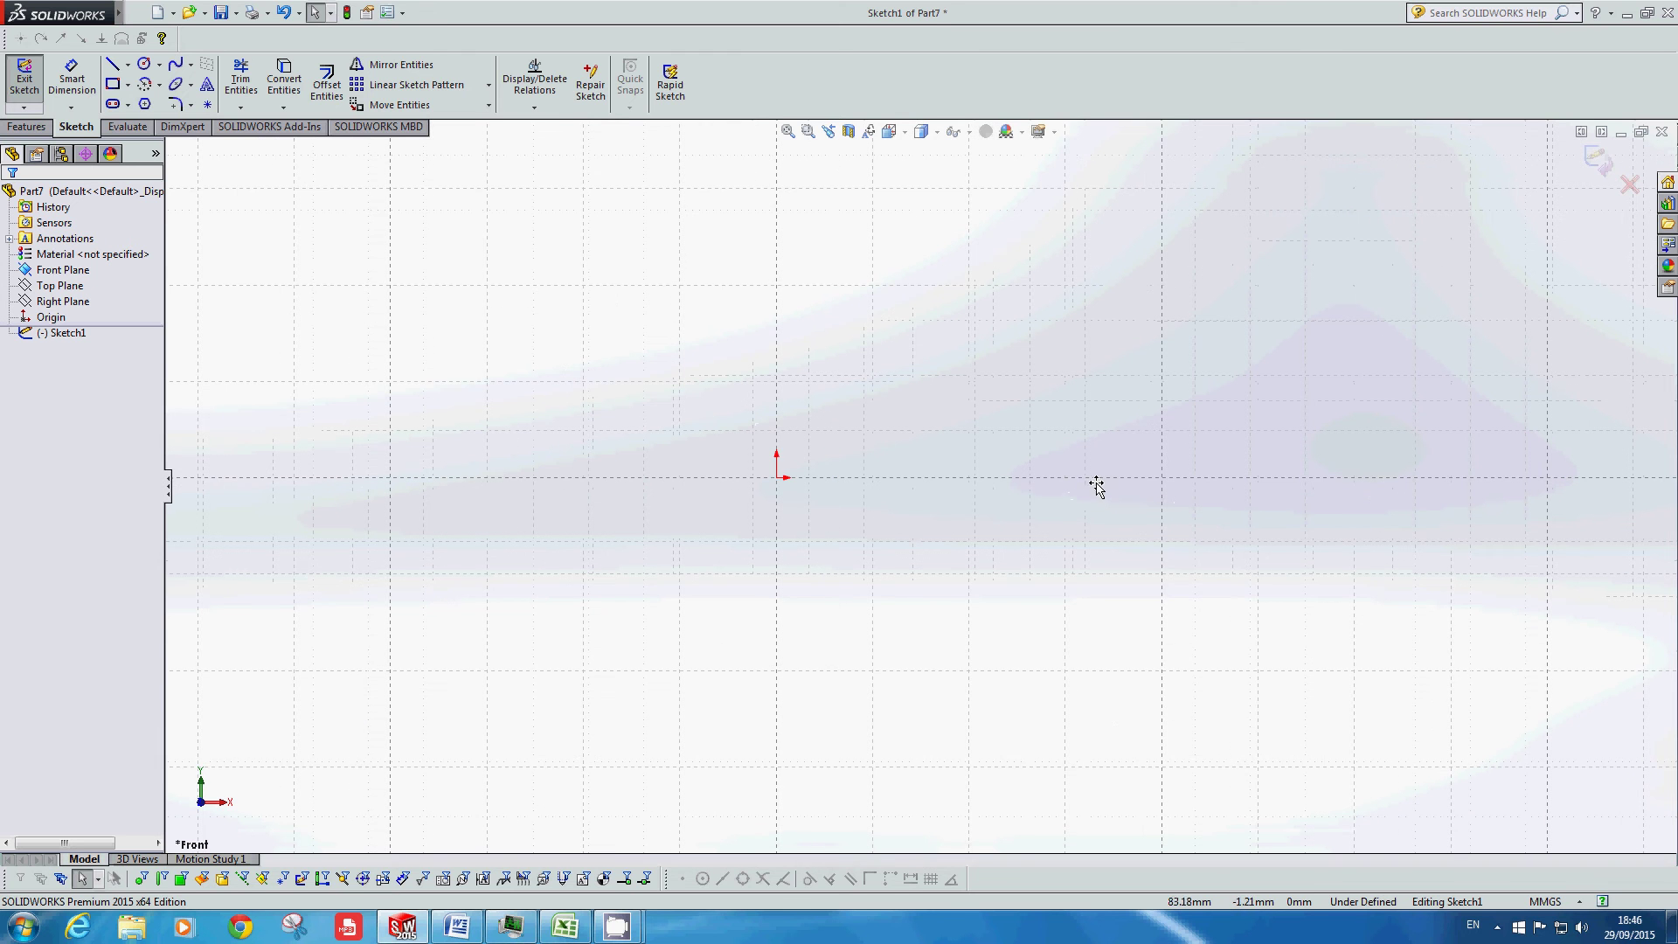
{"action": "scroll", "coordinate": [1093, 485], "scroll_direction": "down", "scroll_amount": 1}
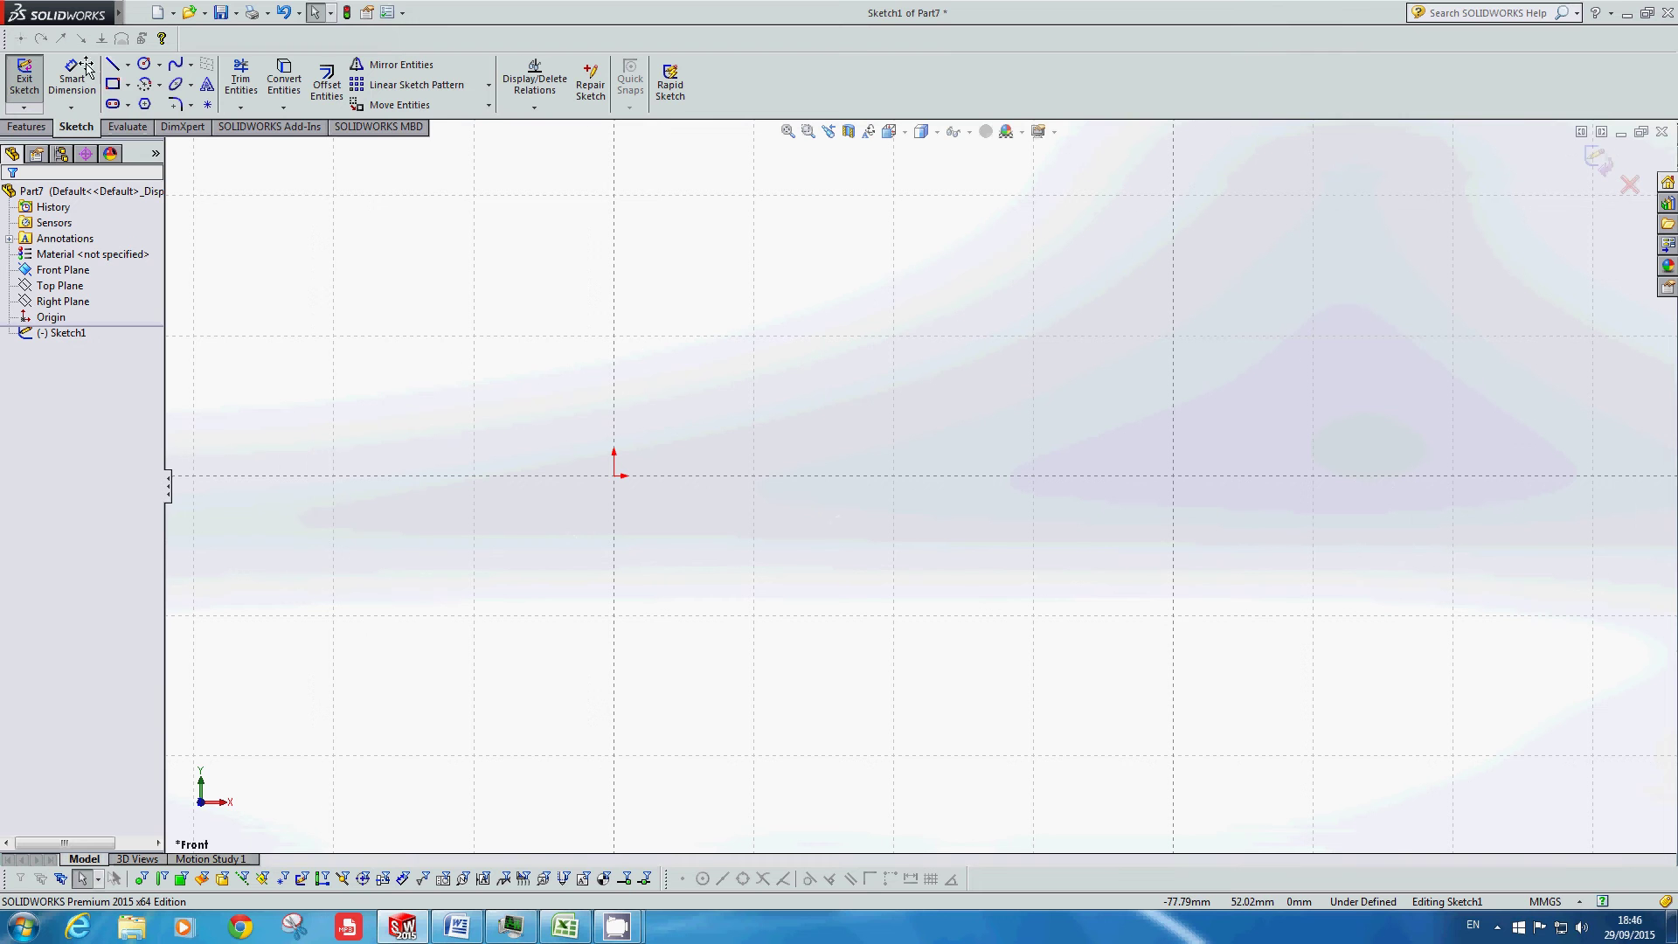
Step: Sketch a horizontal line about 31 mm long from the origin in the positive X direction
{"action": "left_click", "coordinate": [110, 66]}
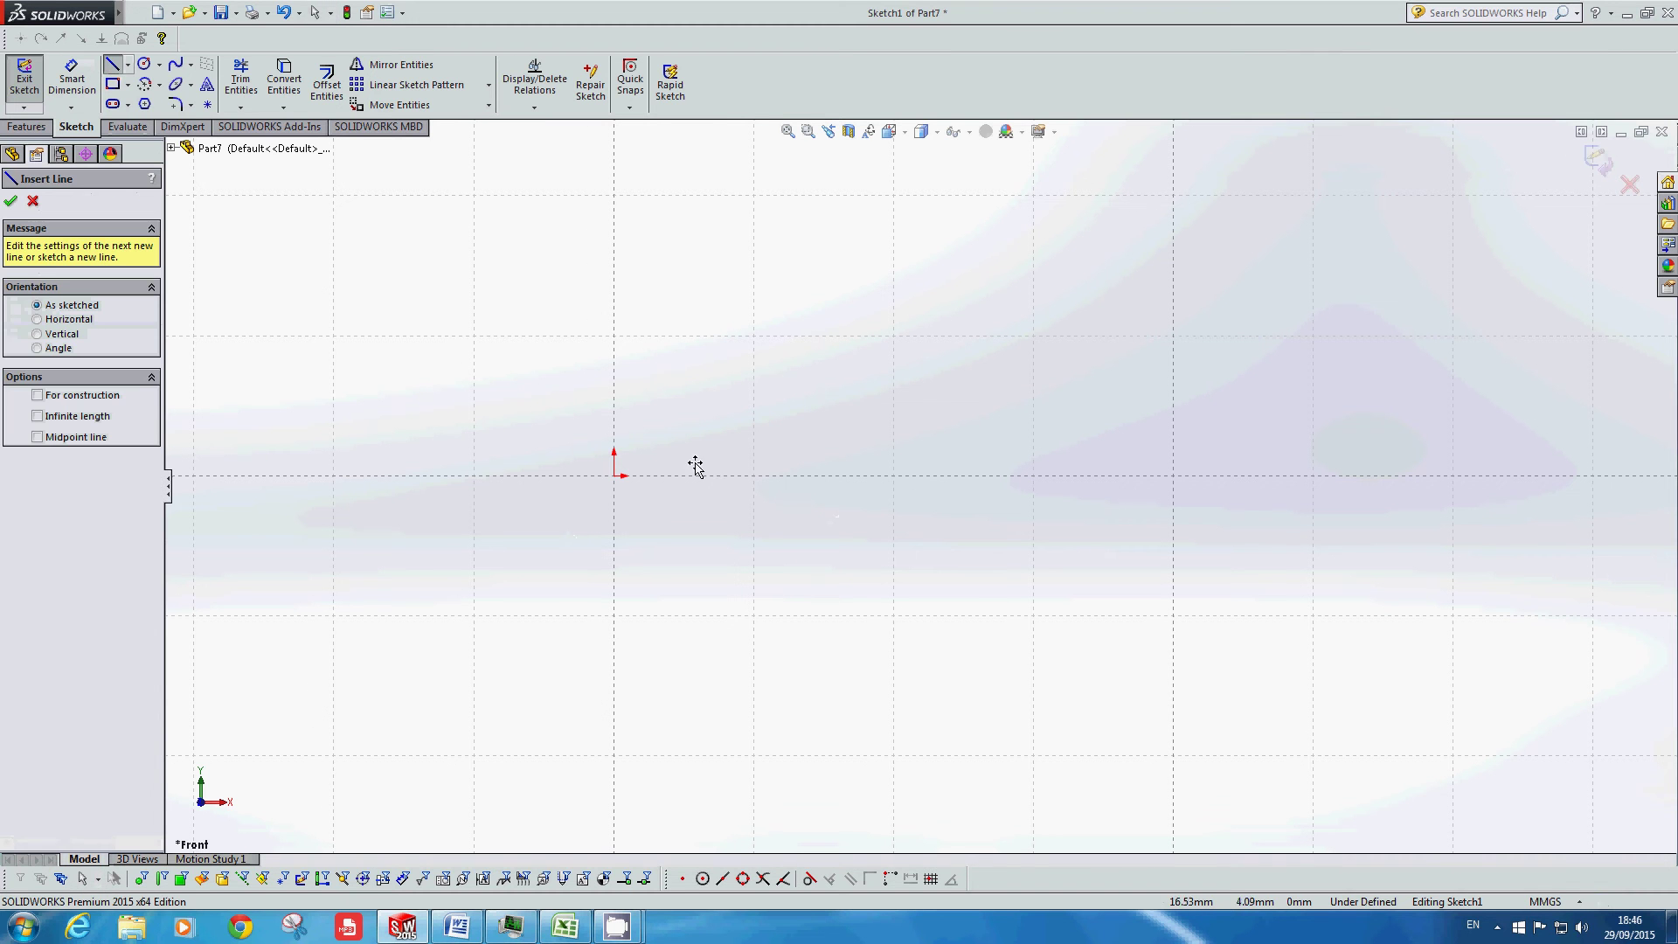
{"action": "left_click", "coordinate": [614, 477]}
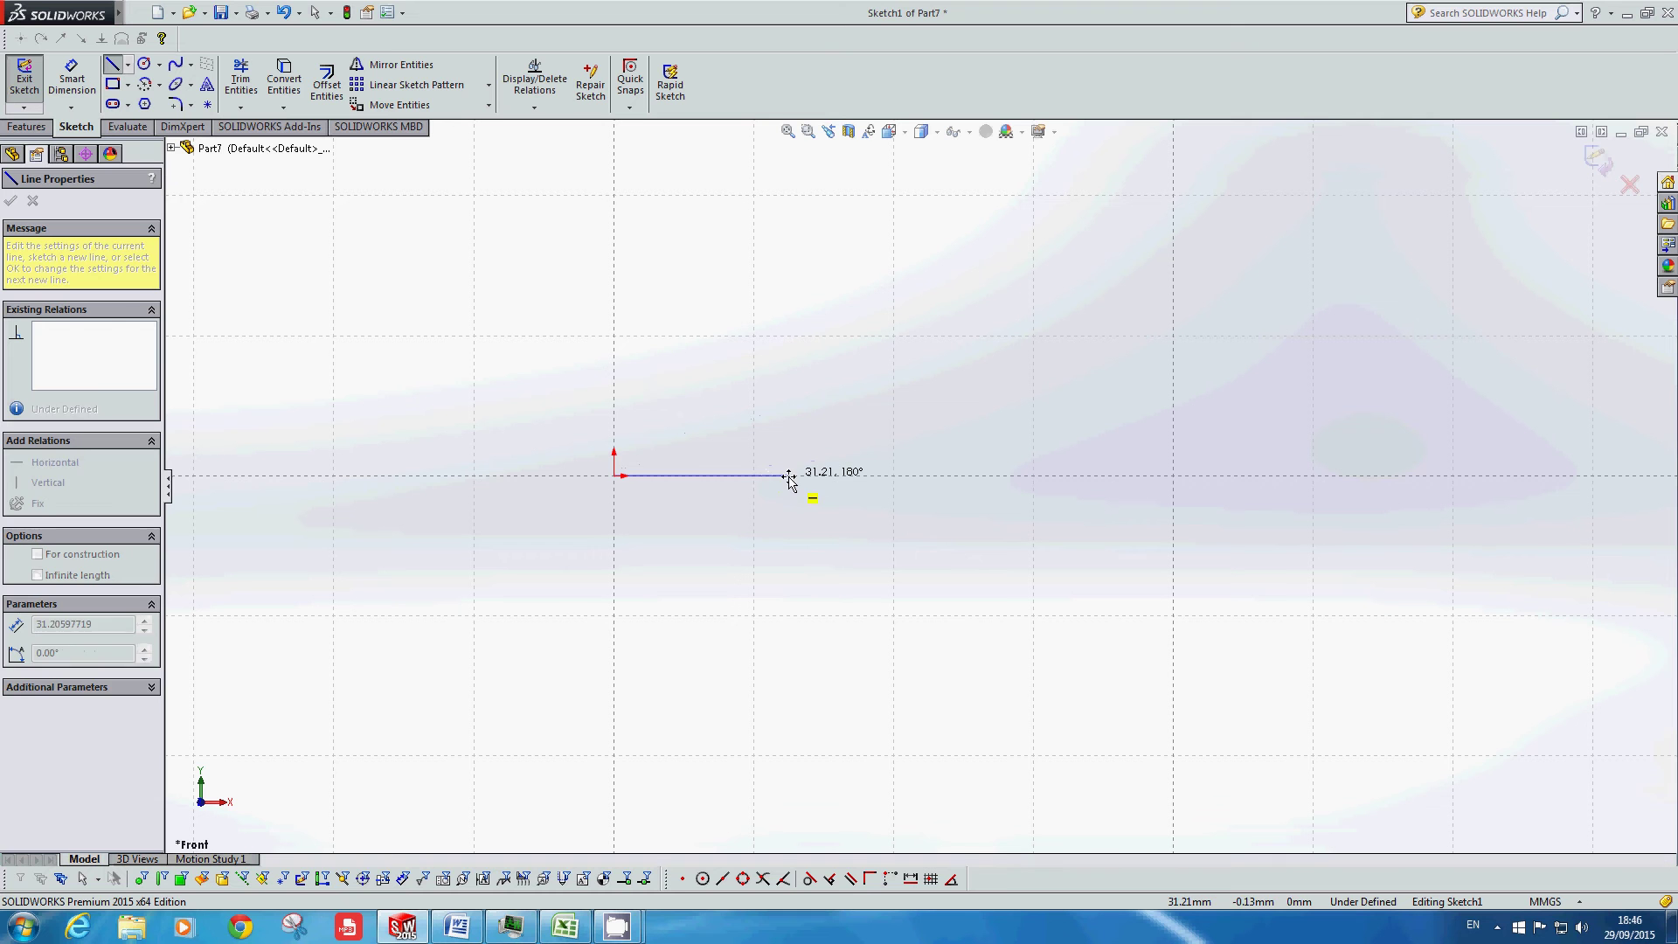
{"action": "left_click", "coordinate": [789, 476]}
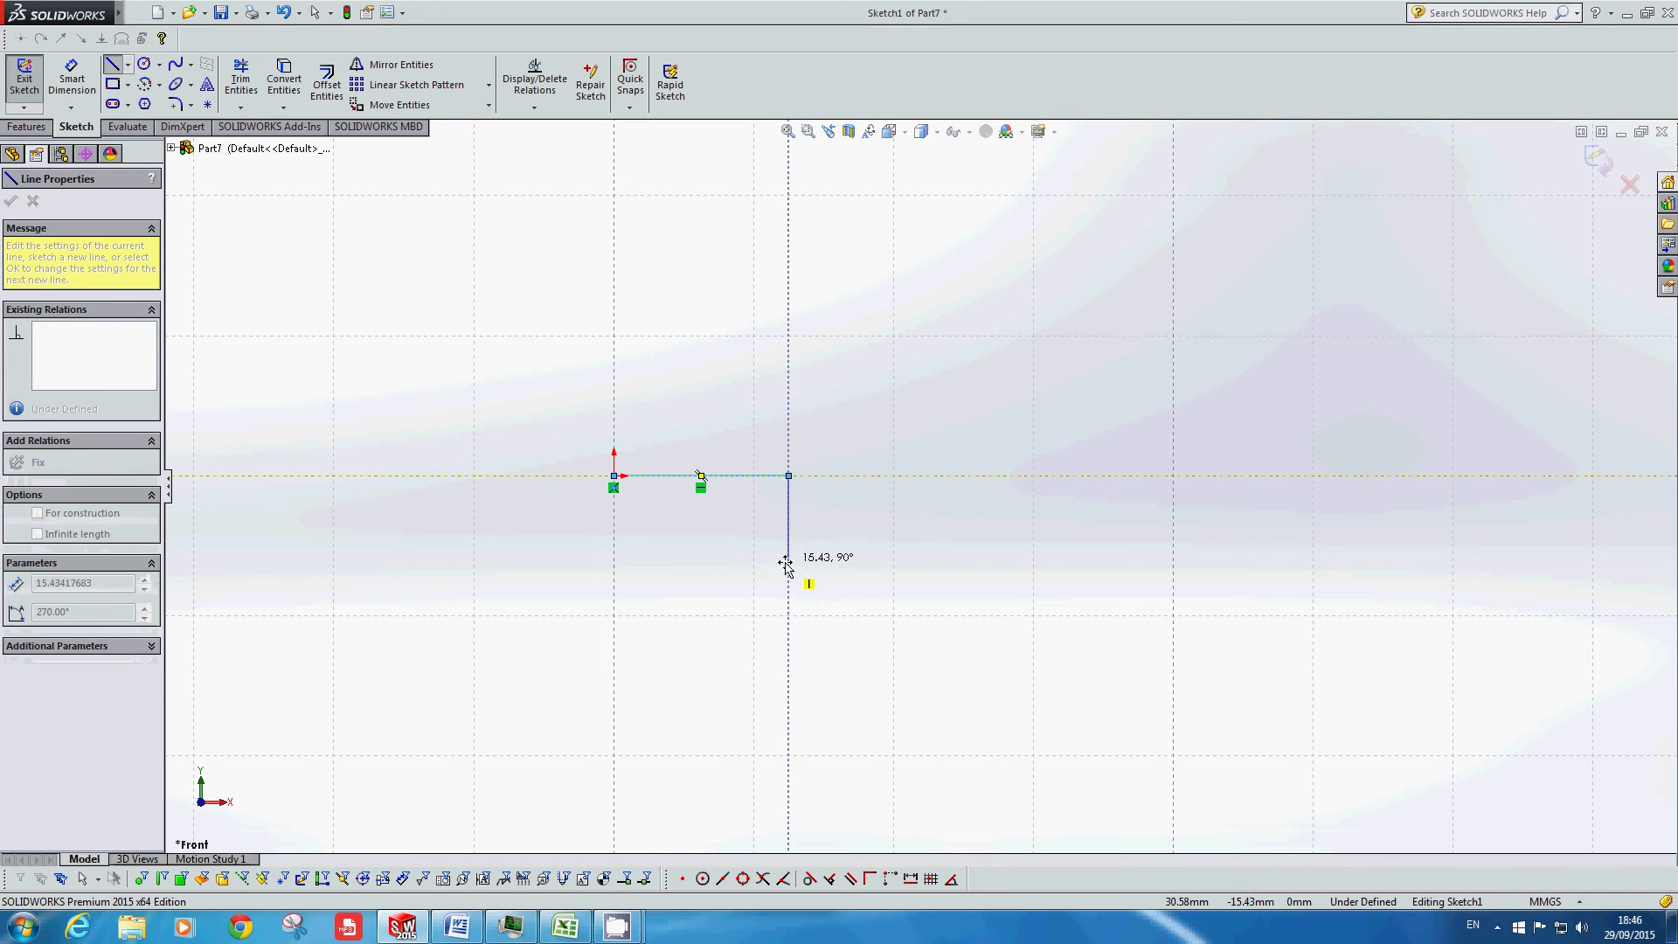
{"action": "key", "text": "Escape"}
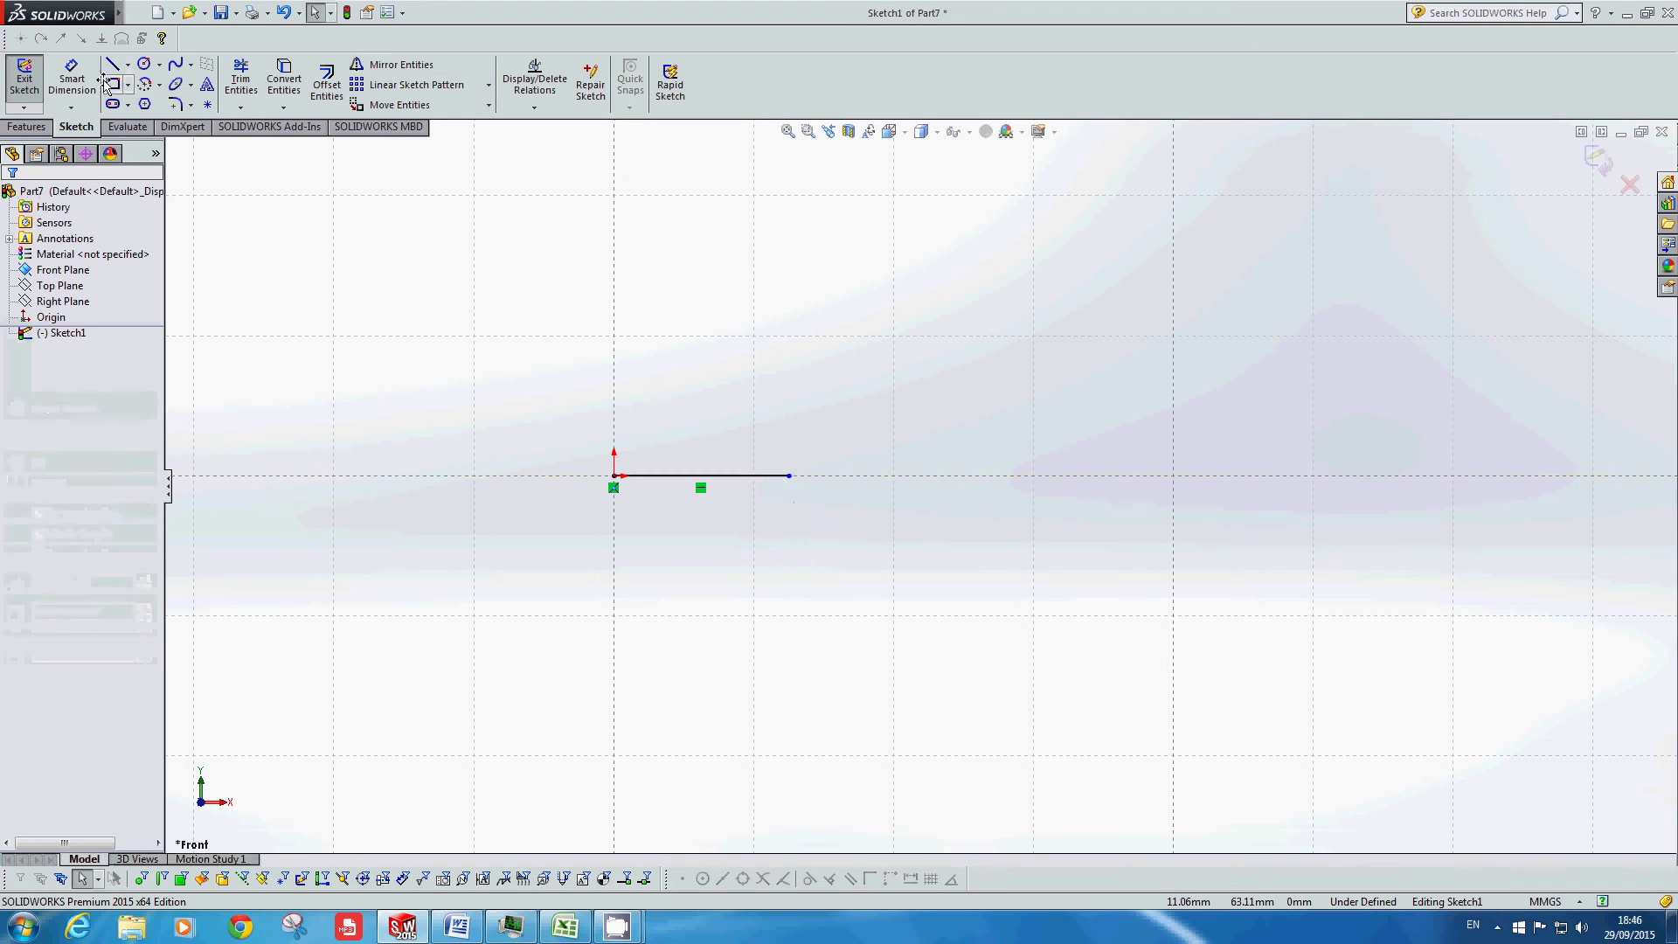
Step: Dimension the horizontal line's length and set it to 30 mm
{"action": "left_click", "coordinate": [71, 77]}
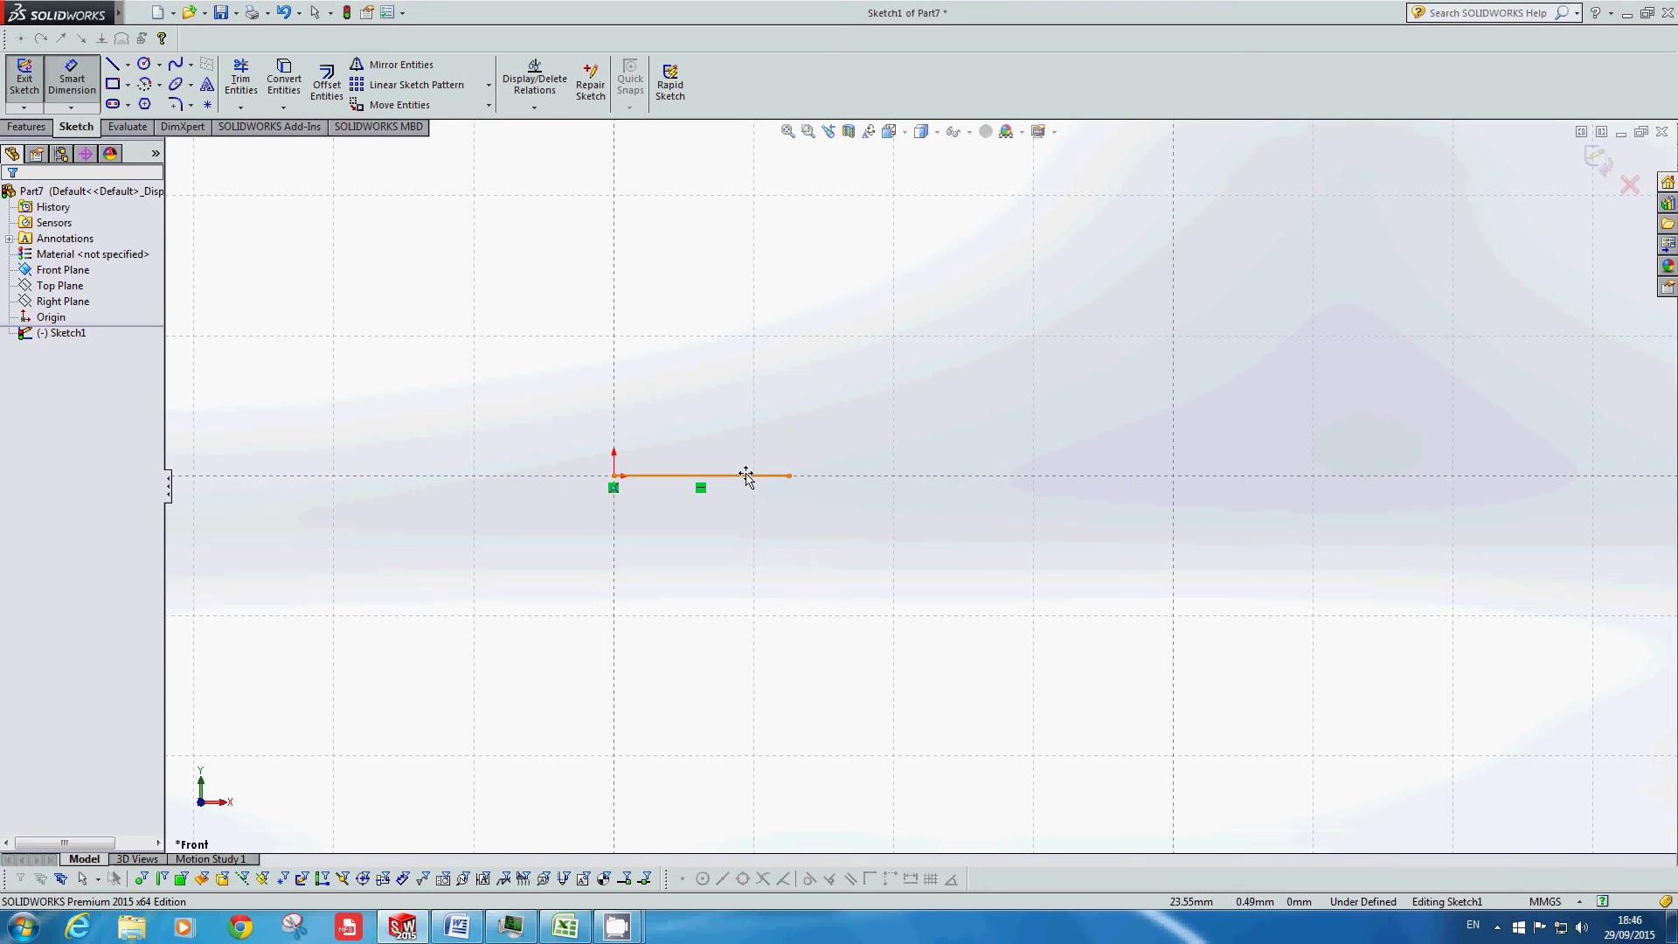
{"action": "left_click", "coordinate": [746, 475]}
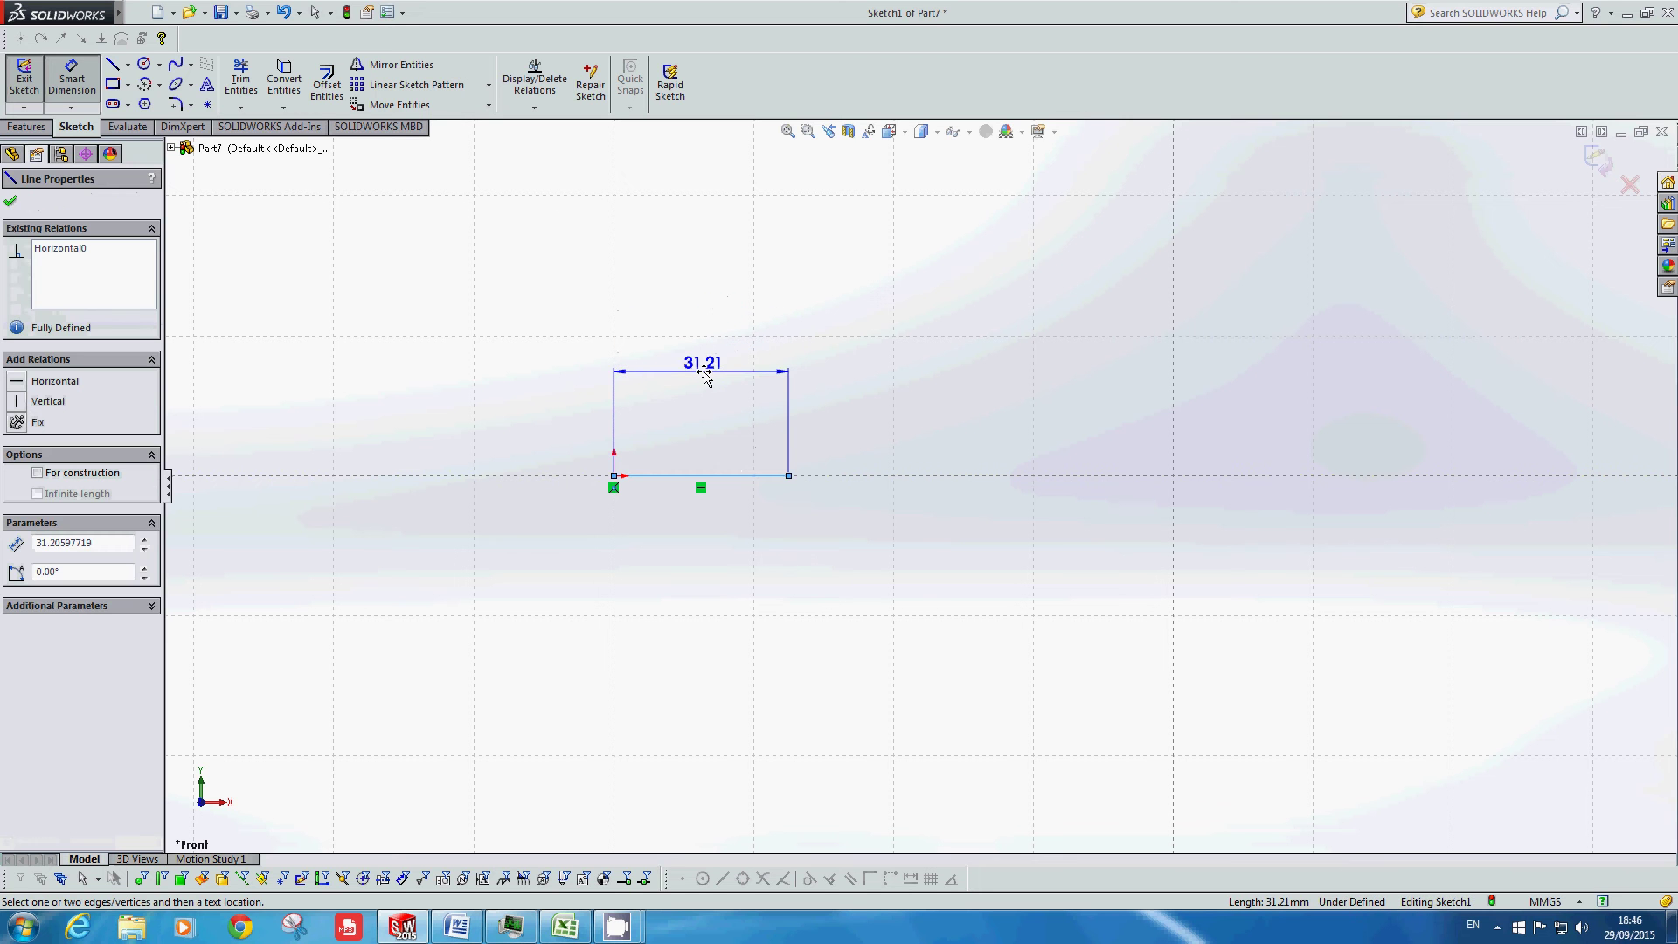
{"action": "left_click", "coordinate": [704, 374]}
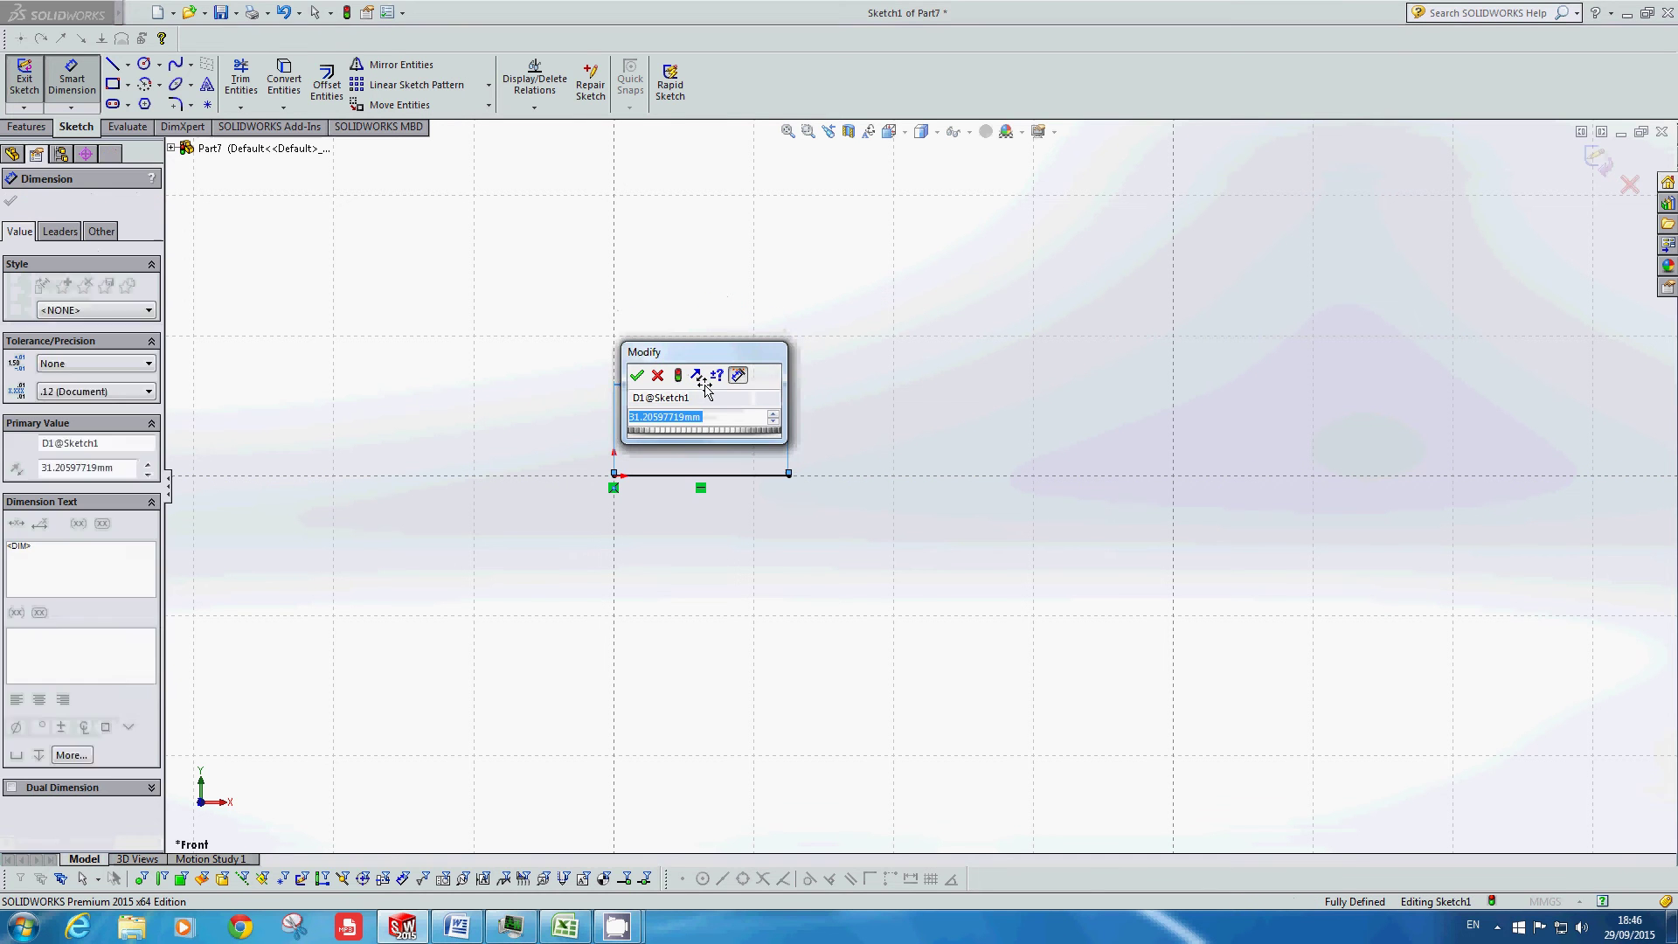
{"action": "type", "text": "30"}
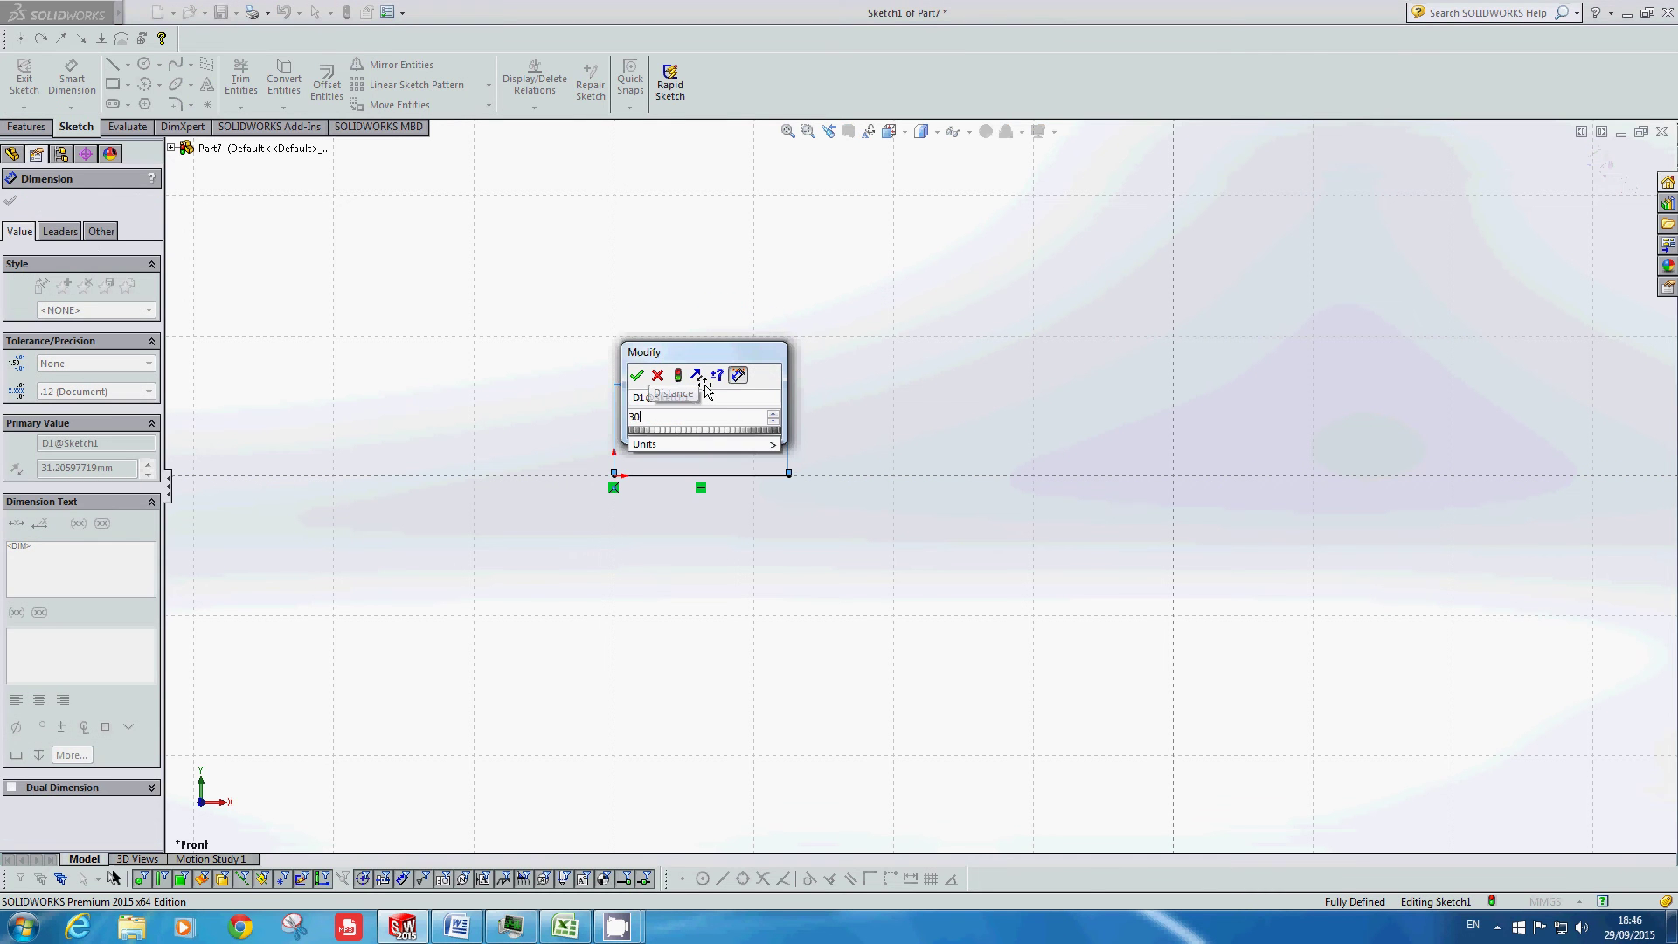
{"action": "key", "text": "Return"}
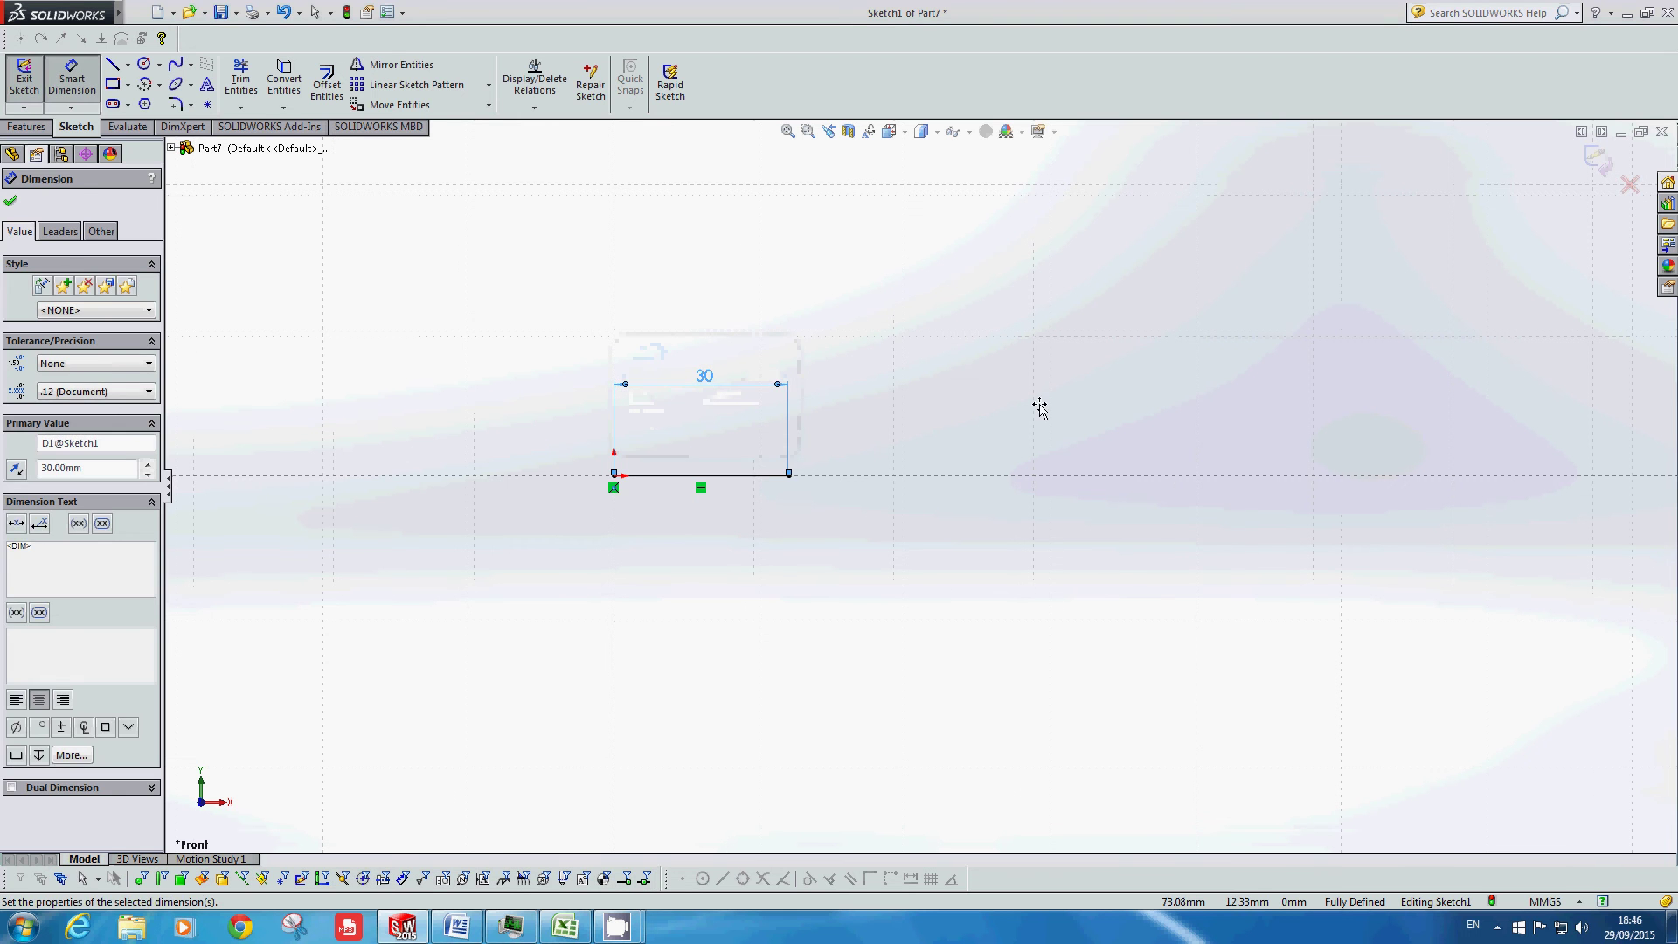
{"action": "key", "text": "Escape"}
Step: From the 30 mm line's free end, sketch connected lines about 31 mm down, 121 mm across, 31 mm up and 32 mm outward horizontally
{"action": "scroll", "coordinate": [509, 386], "scroll_direction": "down", "scroll_amount": 5}
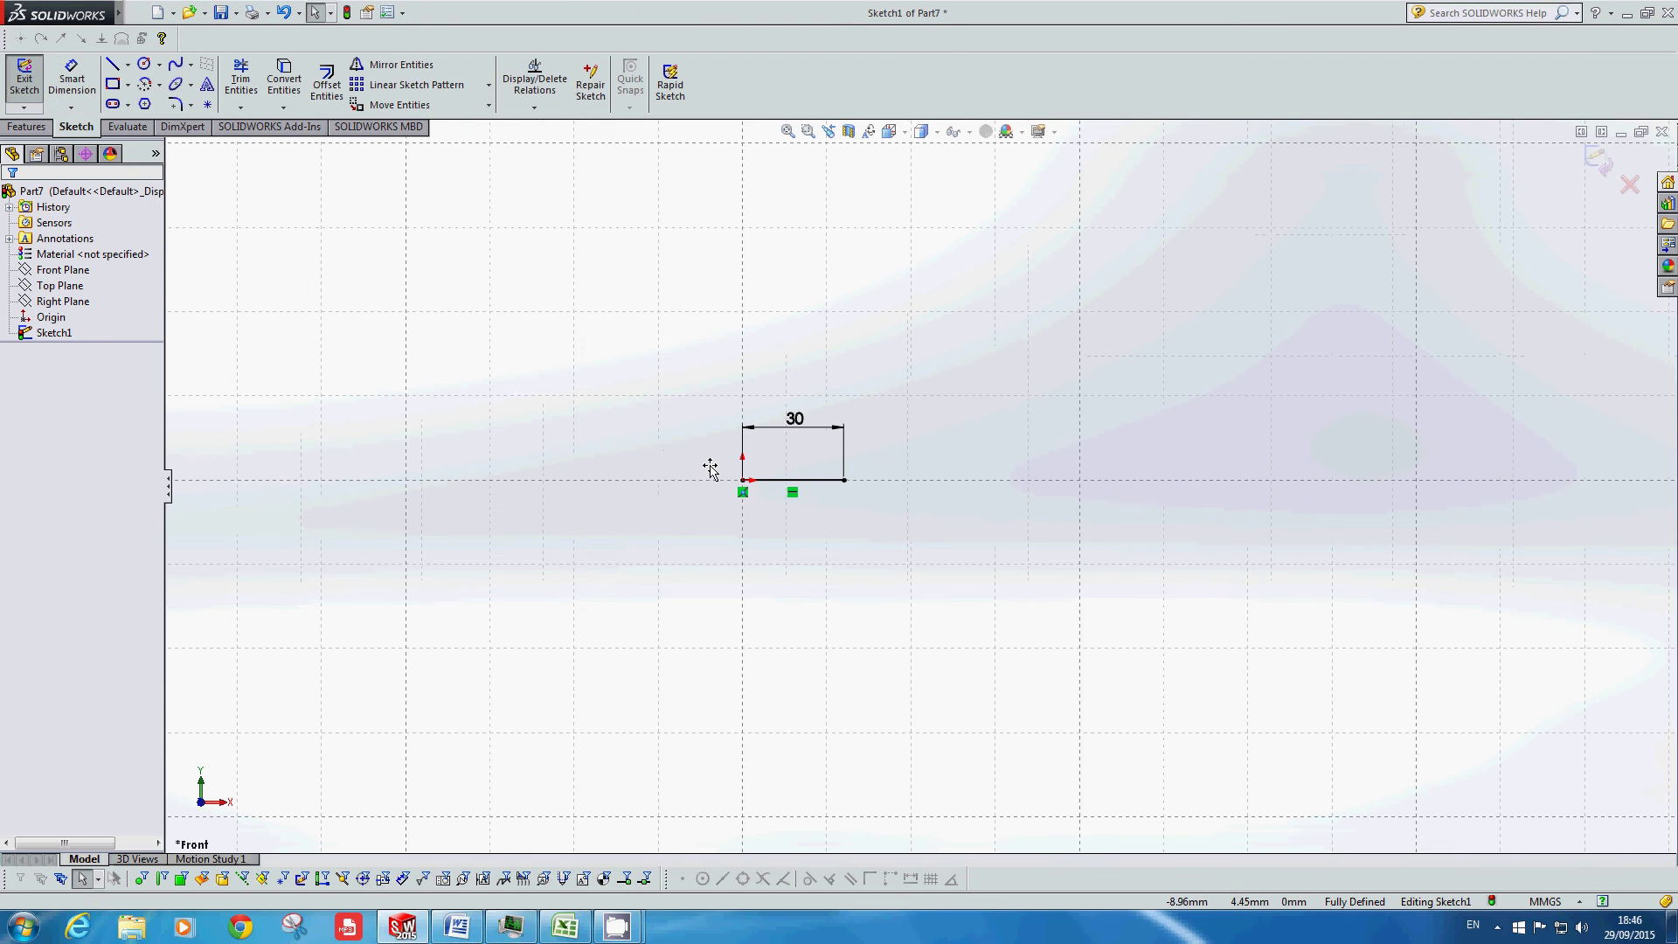
{"action": "scroll", "coordinate": [1086, 486], "scroll_direction": "up", "scroll_amount": 2}
{"action": "scroll", "coordinate": [703, 525], "scroll_direction": "down", "scroll_amount": 1}
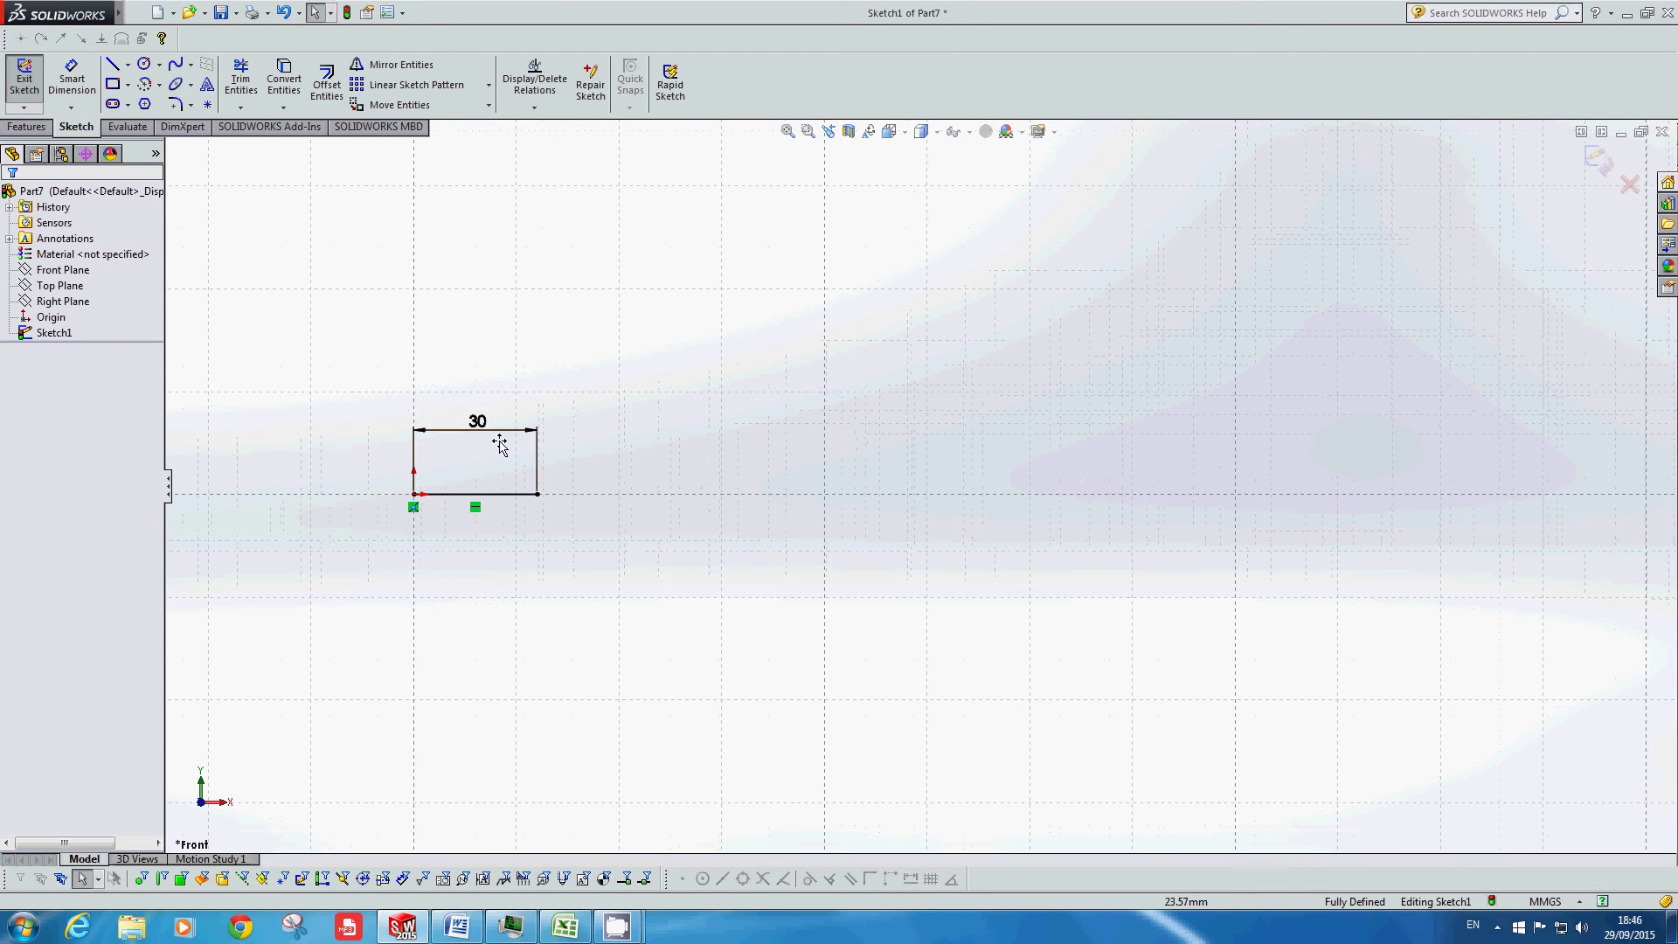
{"action": "scroll", "coordinate": [483, 426], "scroll_direction": "up", "scroll_amount": 3}
{"action": "scroll", "coordinate": [850, 670], "scroll_direction": "down", "scroll_amount": 2}
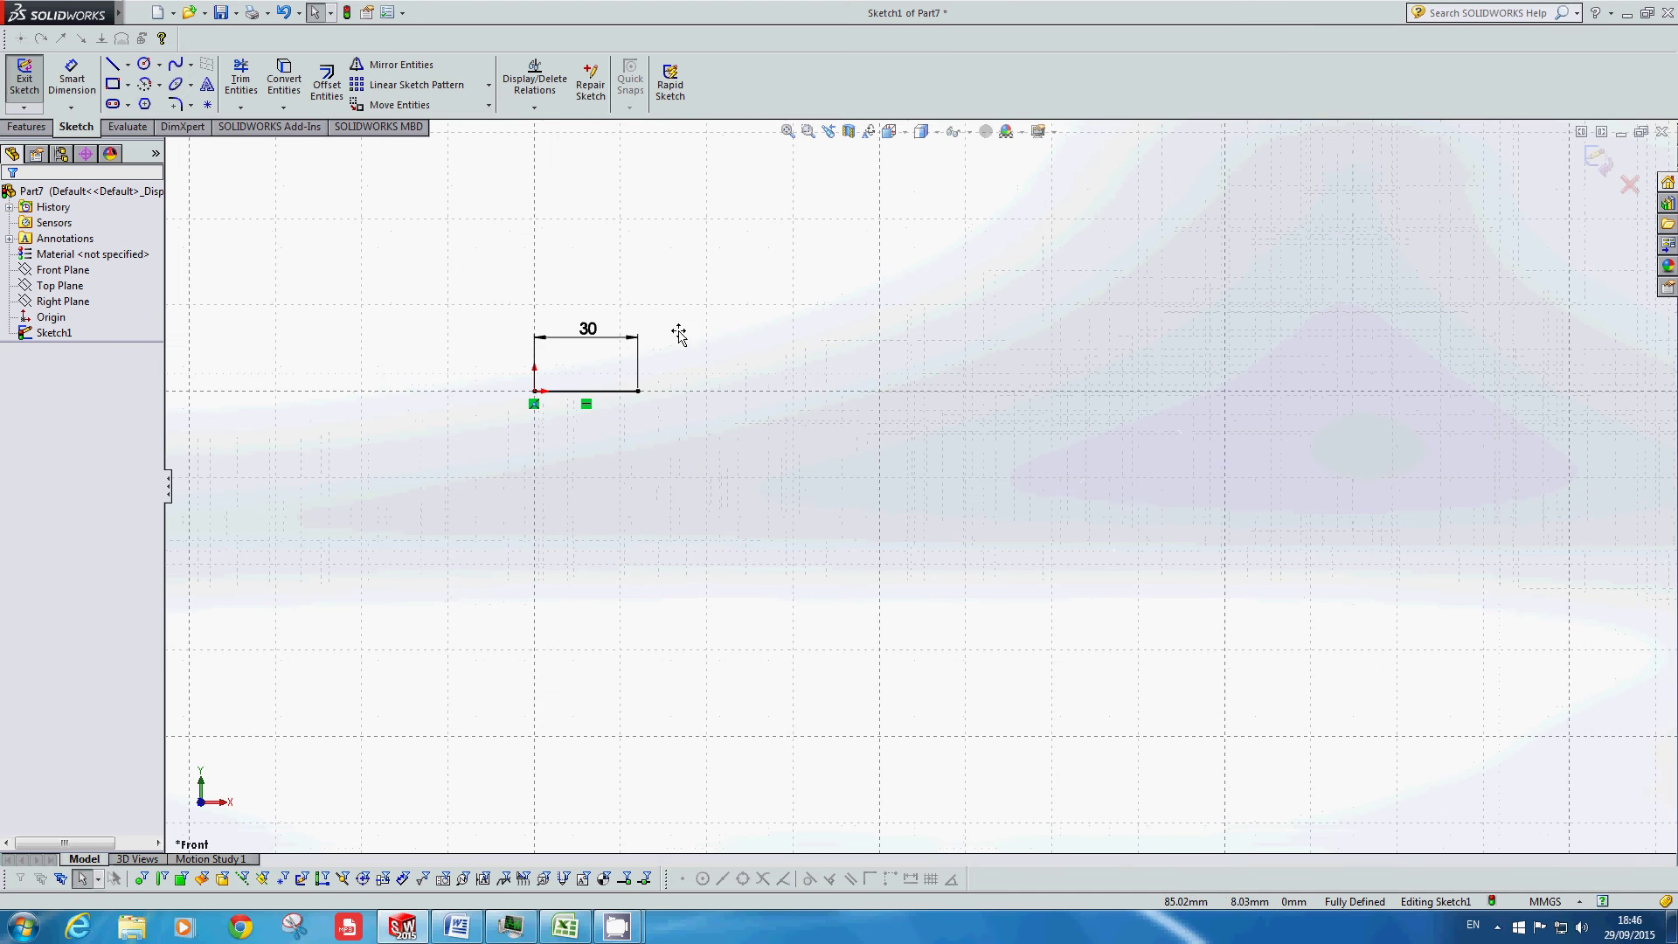
{"action": "scroll", "coordinate": [804, 315], "scroll_direction": "up", "scroll_amount": 2}
{"action": "scroll", "coordinate": [1326, 397], "scroll_direction": "down", "scroll_amount": 1}
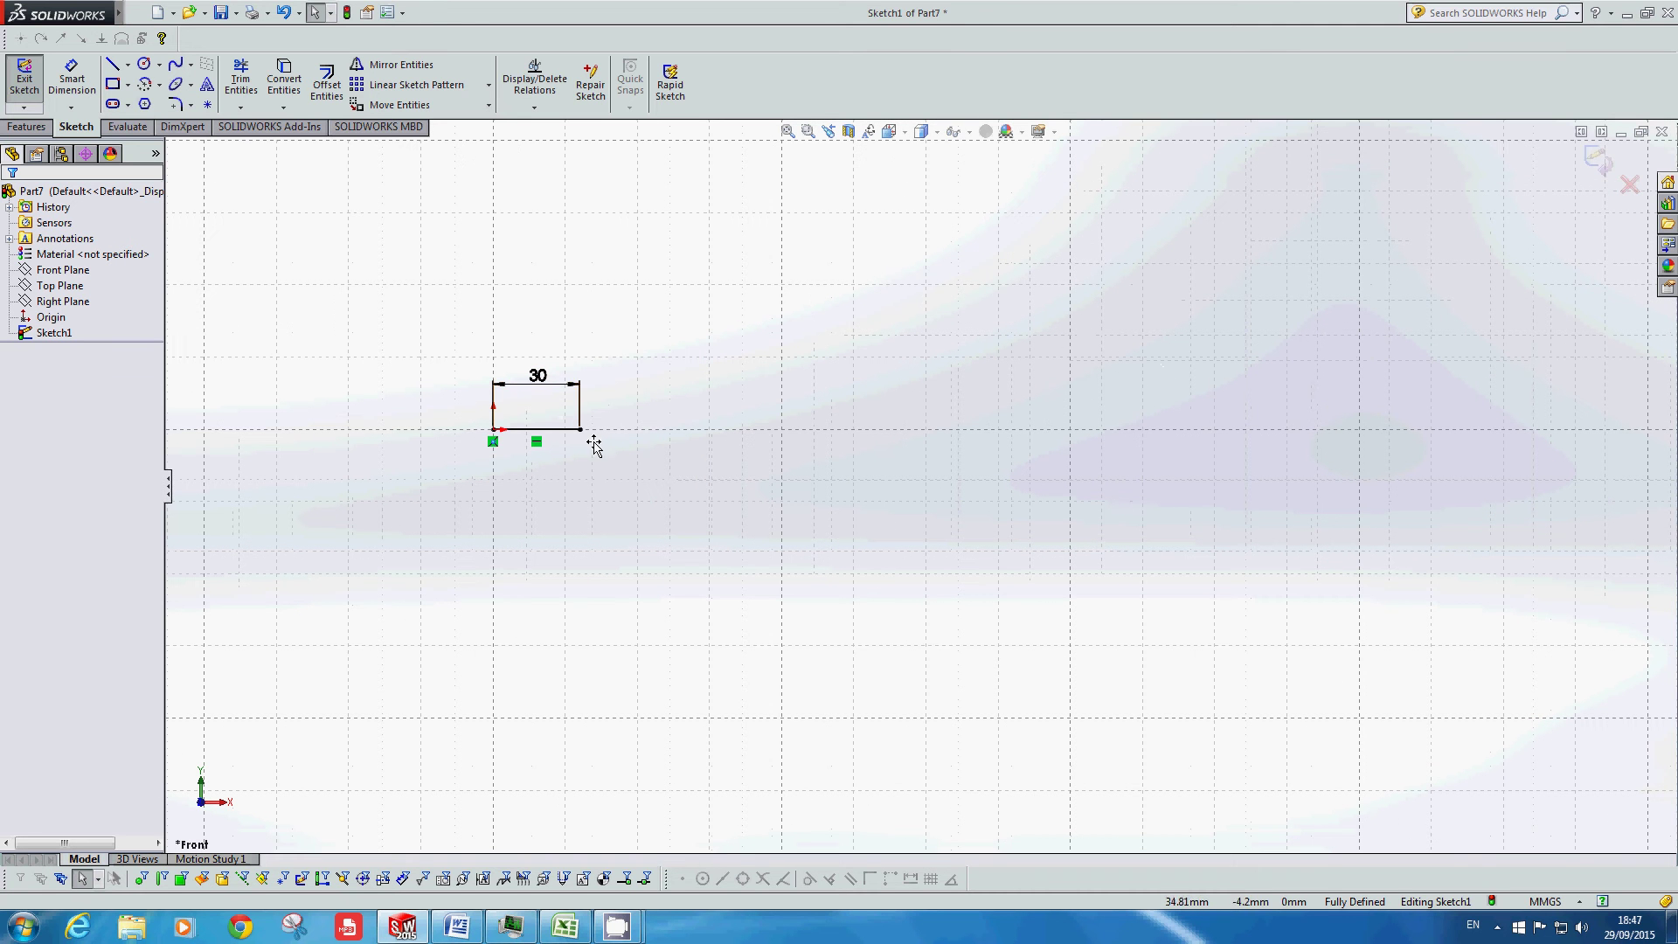
{"action": "scroll", "coordinate": [589, 430], "scroll_direction": "down", "scroll_amount": 1}
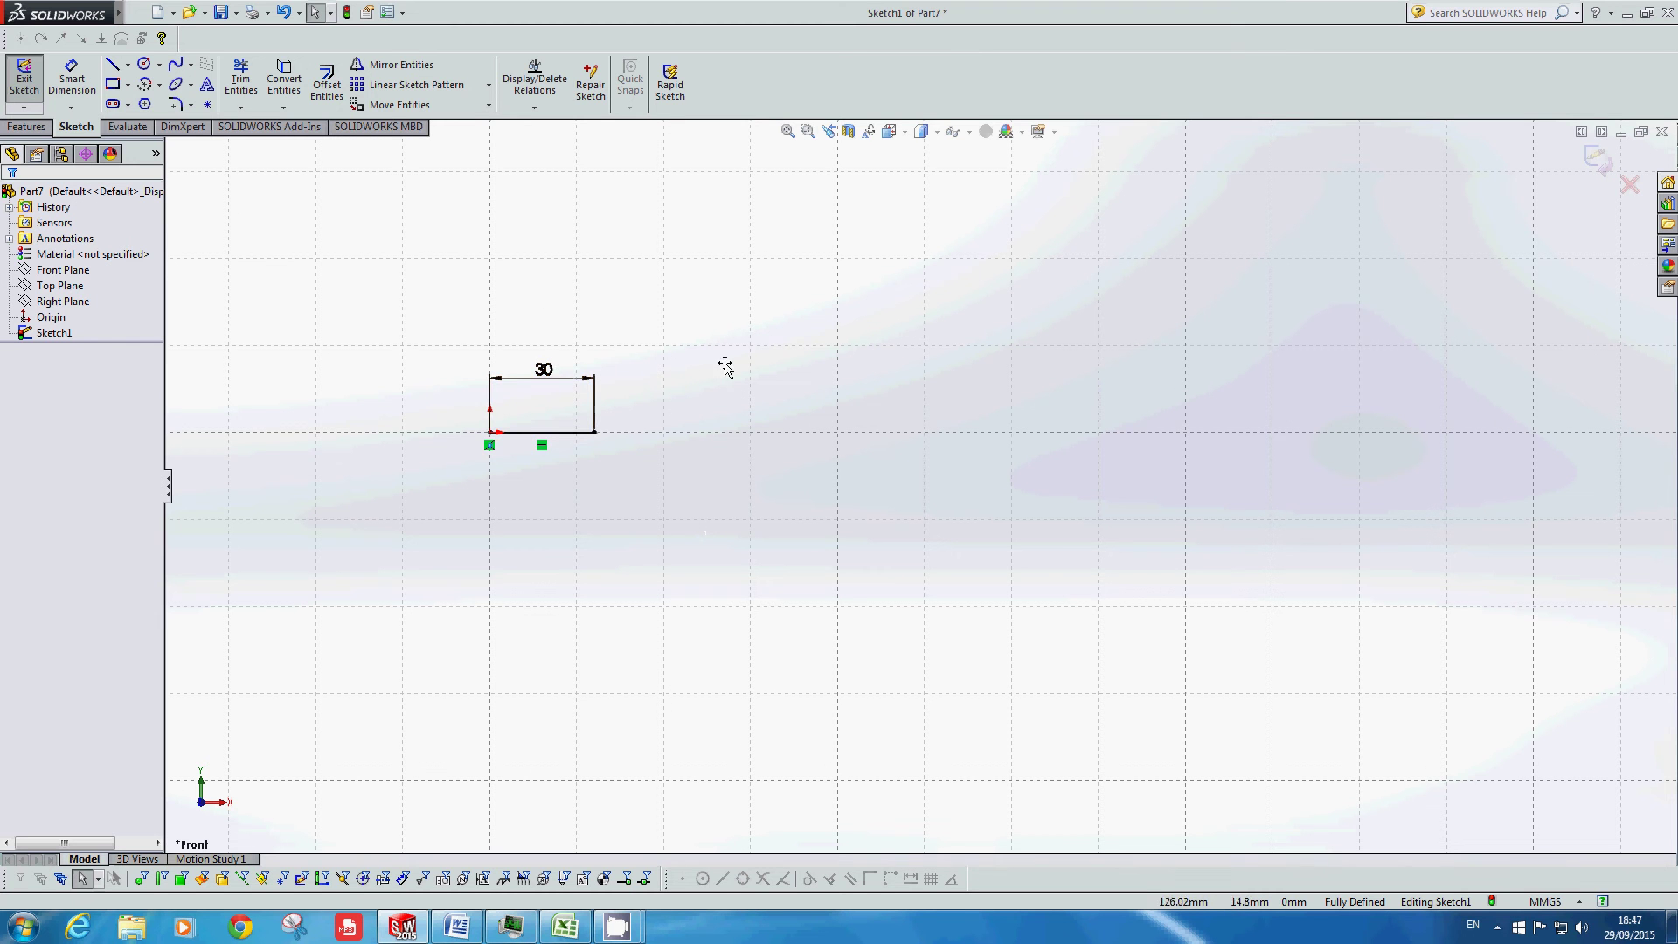
{"action": "left_click", "coordinate": [112, 64]}
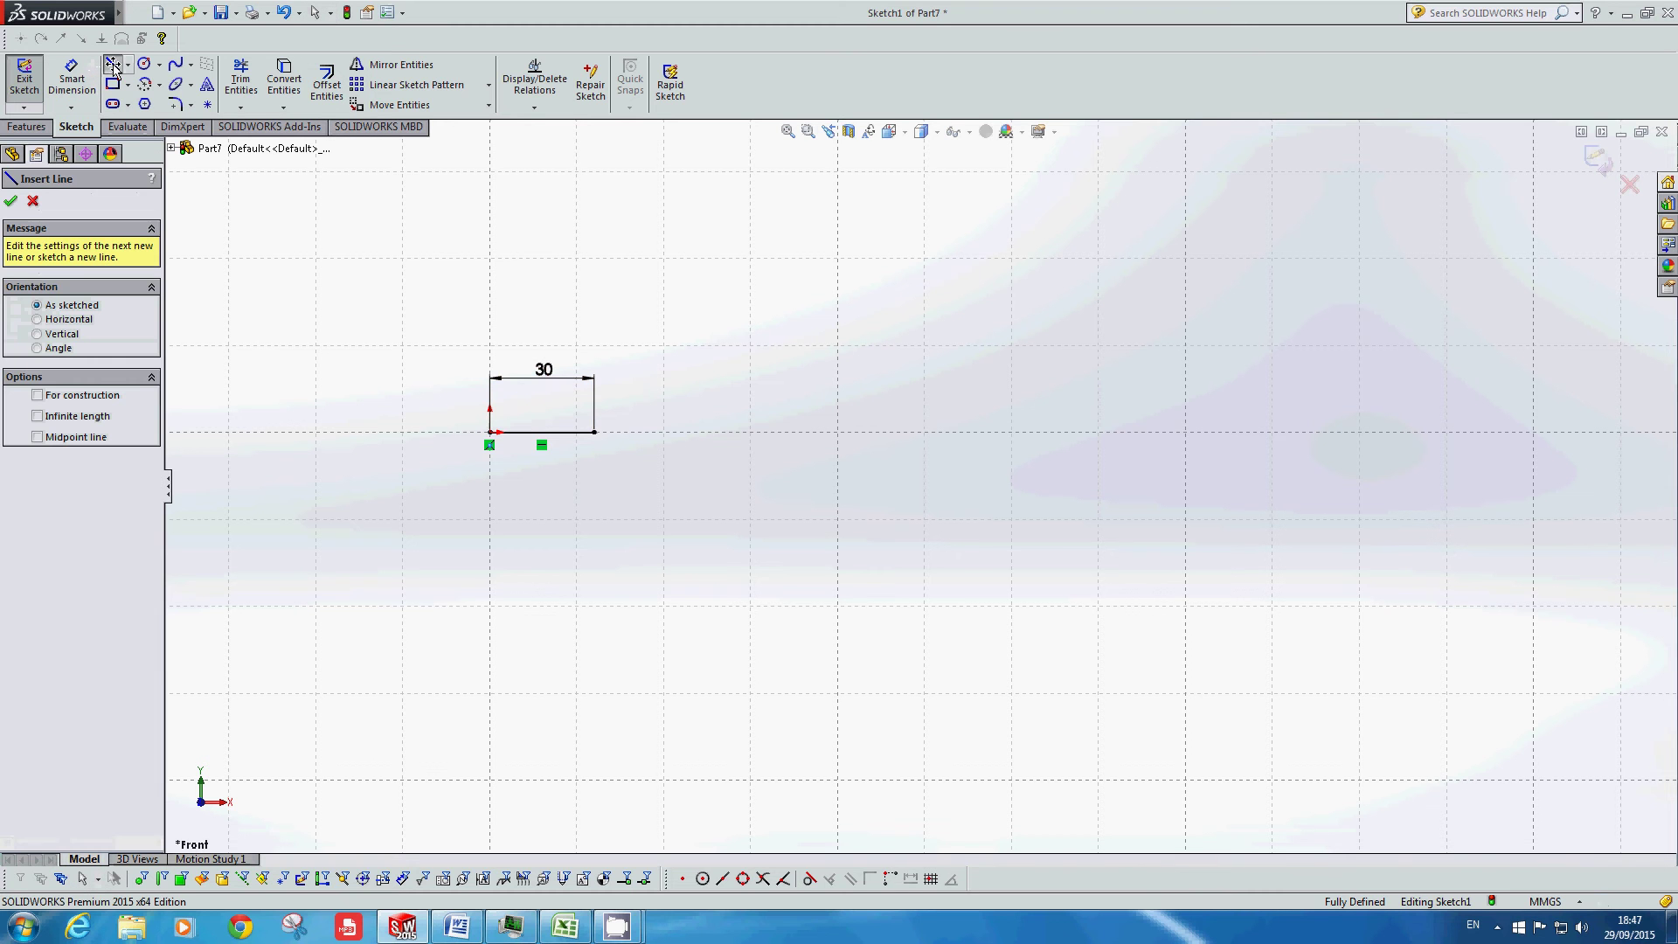
{"action": "left_click", "coordinate": [594, 434]}
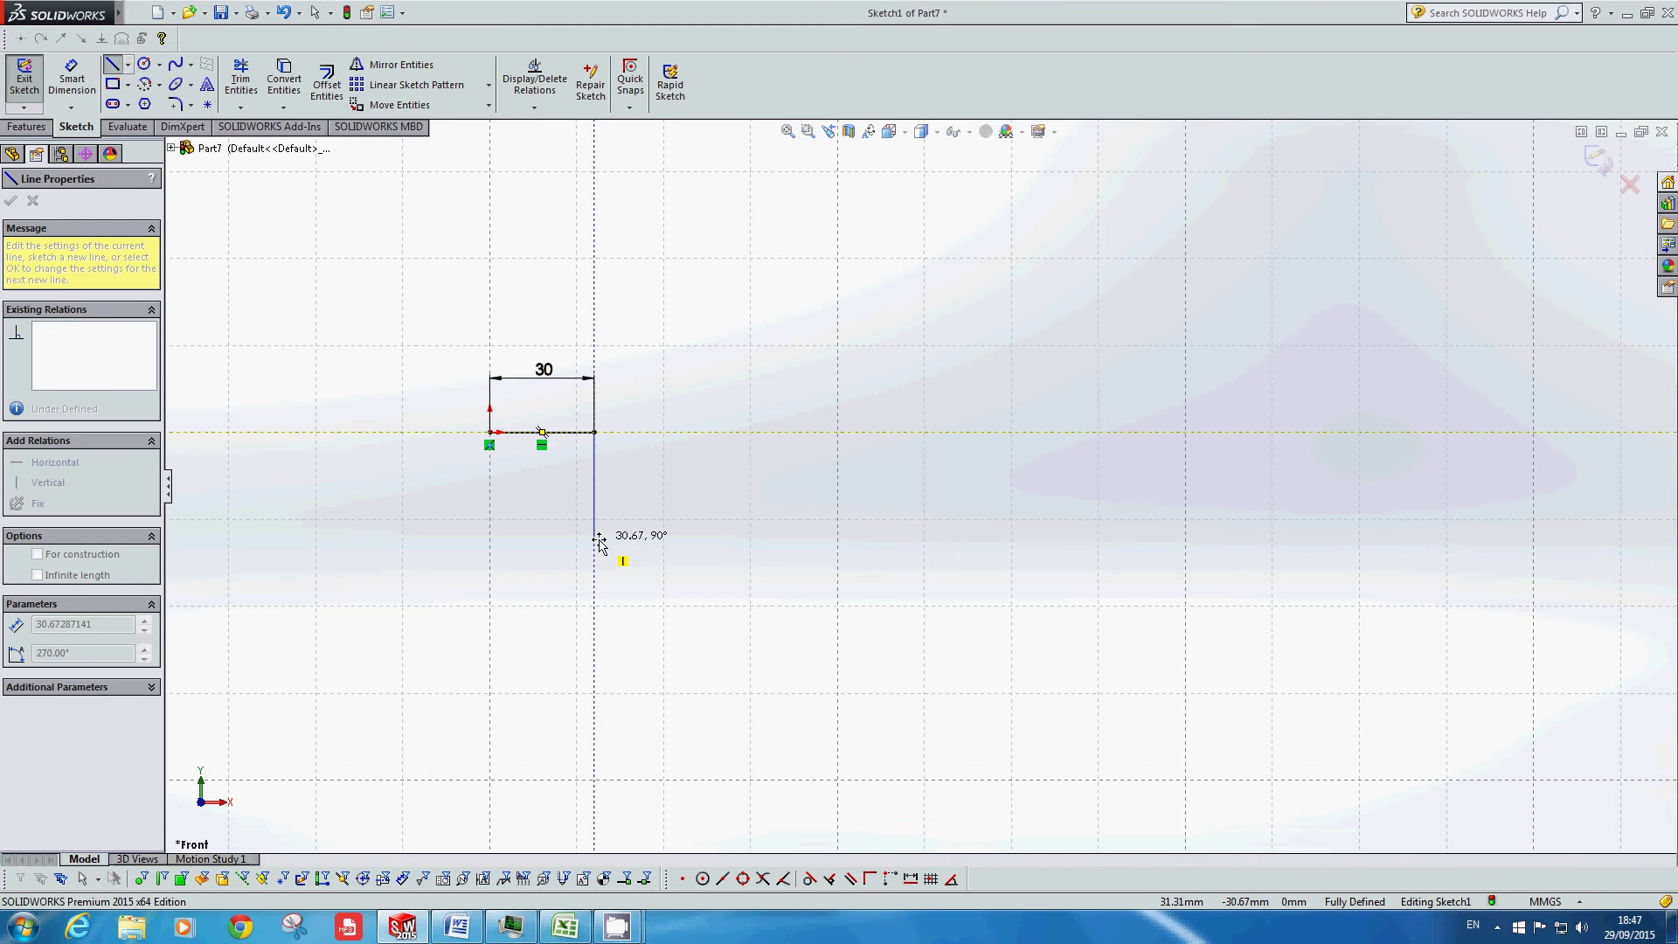
{"action": "left_click", "coordinate": [595, 539]}
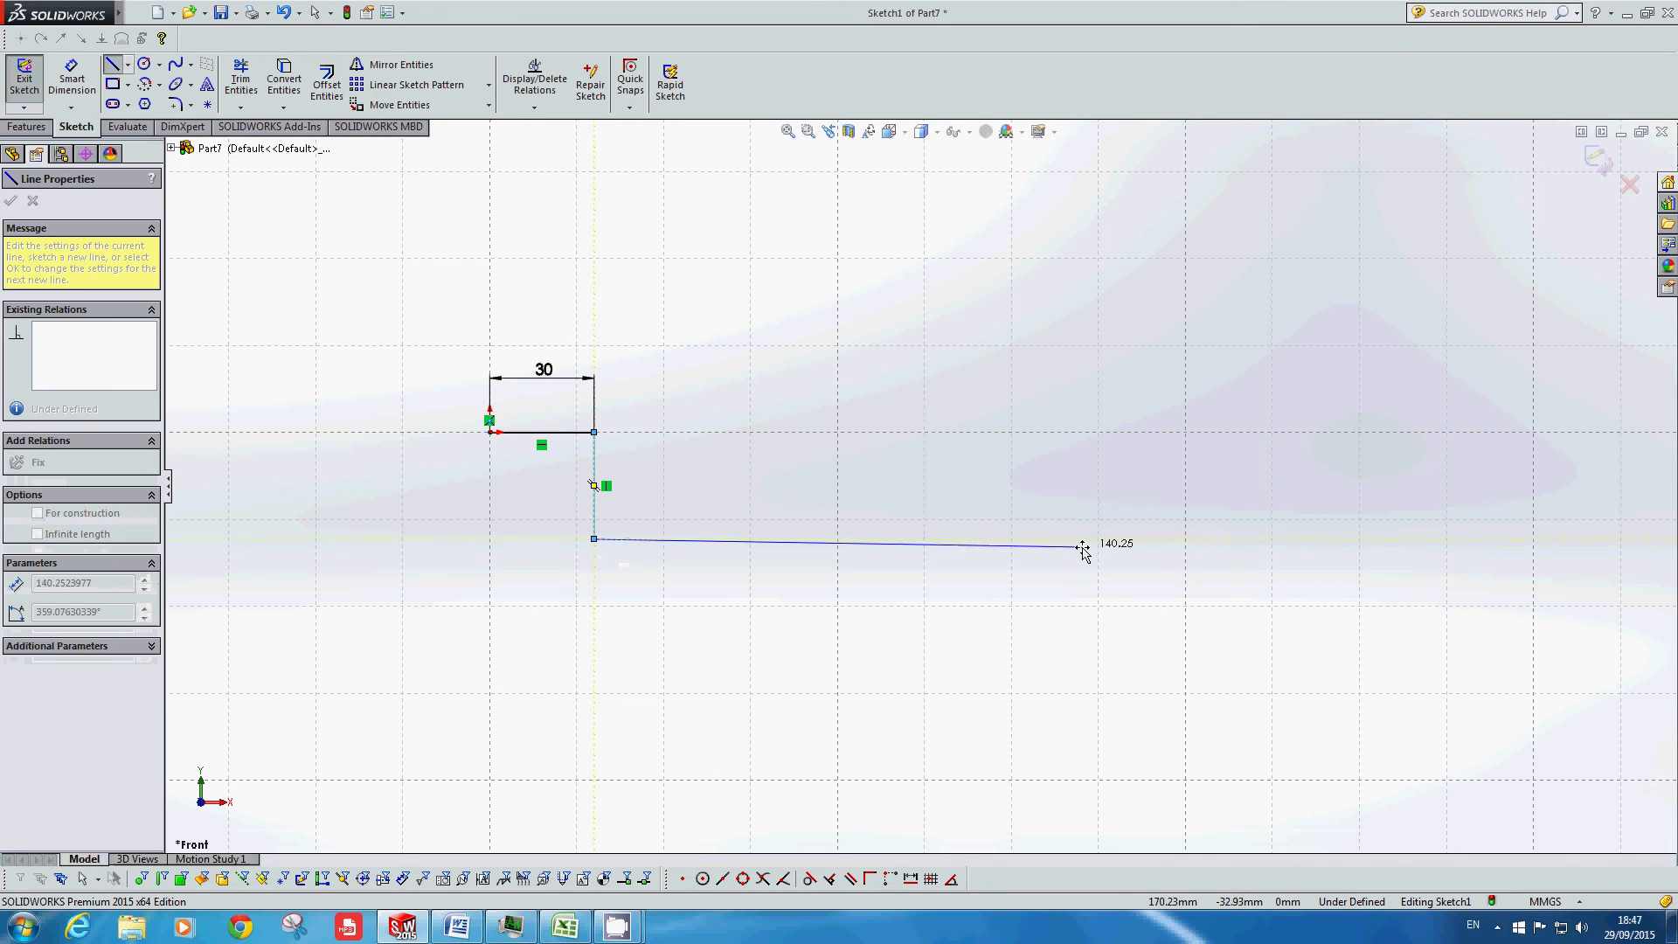
{"action": "left_click", "coordinate": [1014, 539]}
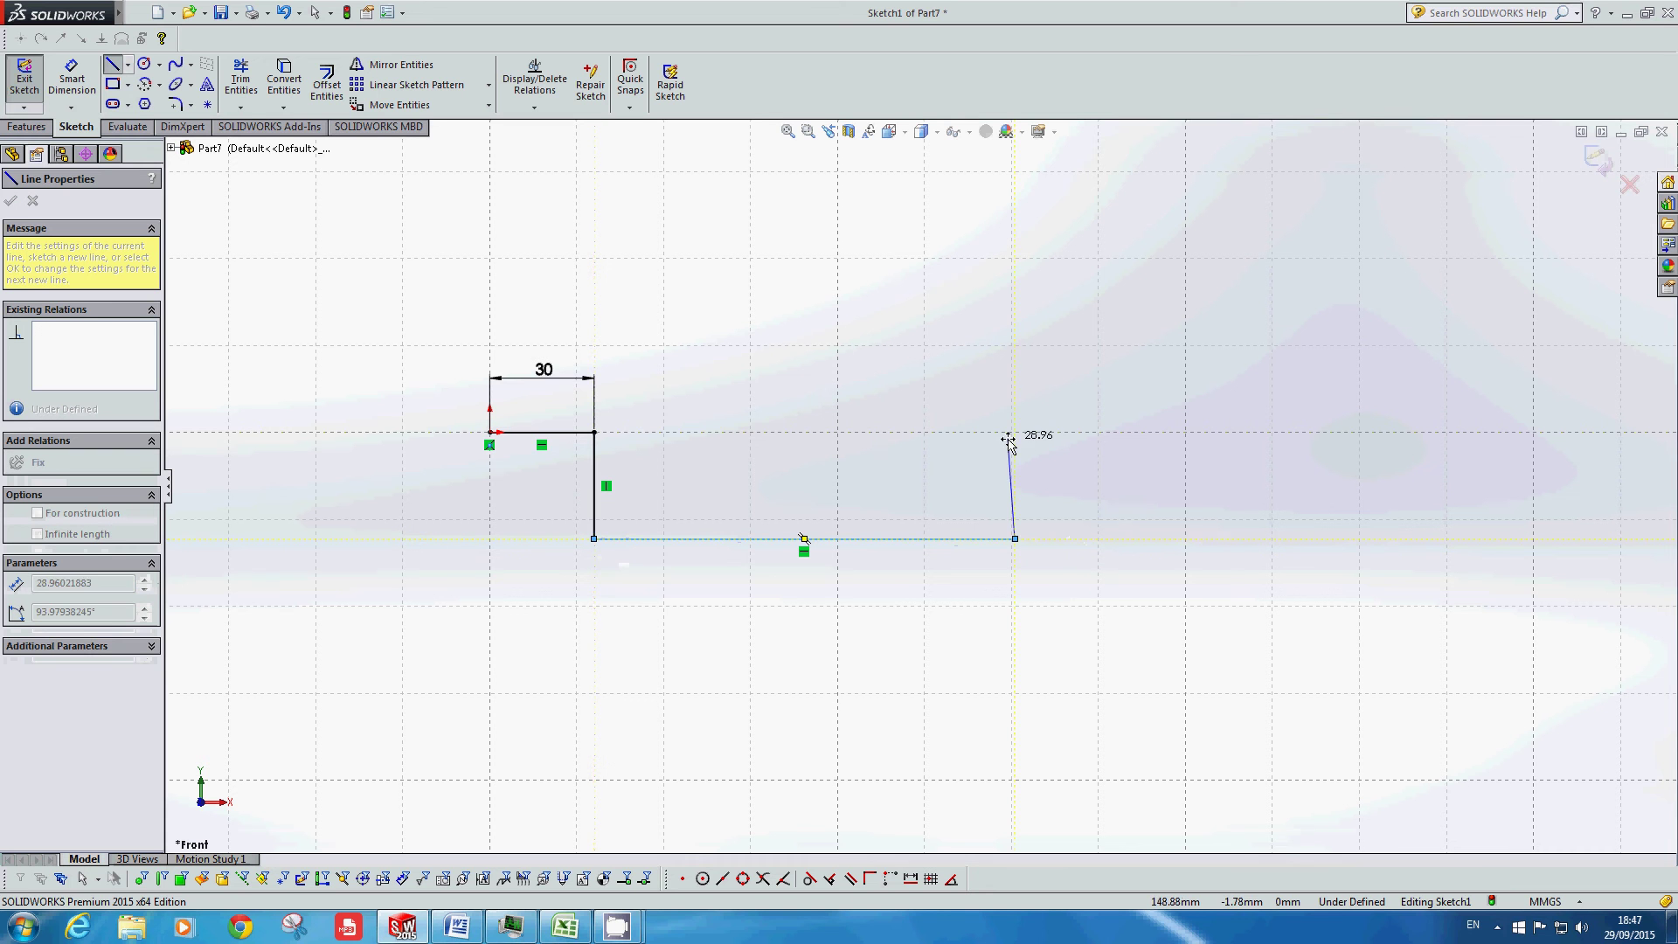
{"action": "left_click", "coordinate": [1014, 432]}
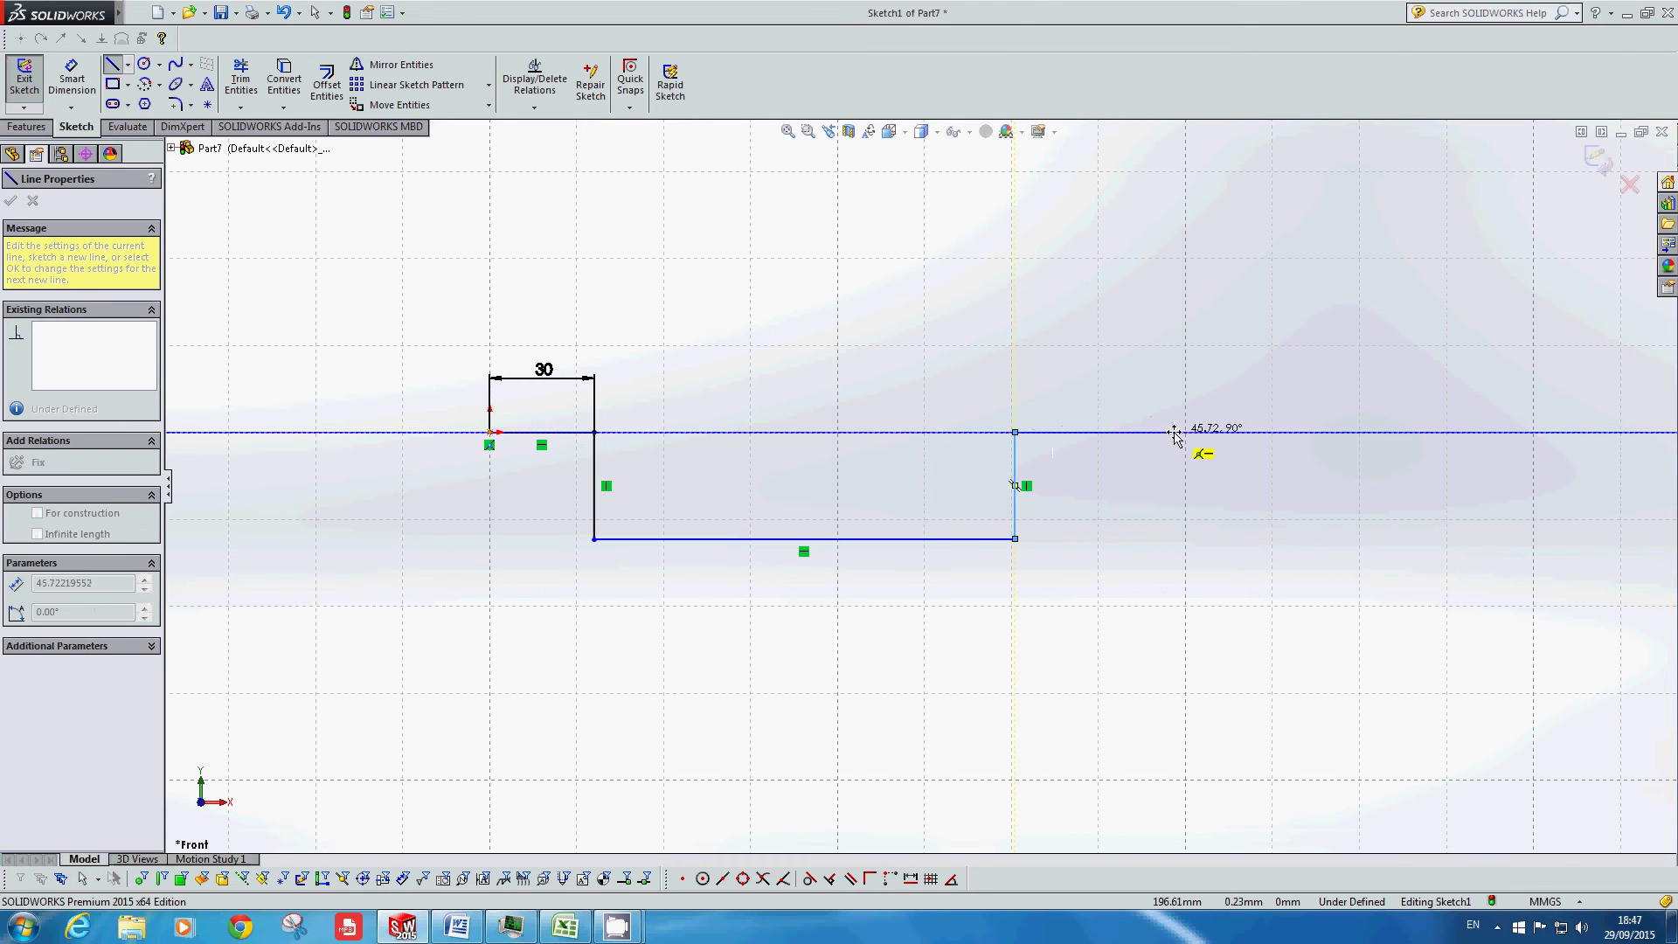
{"action": "double_click", "coordinate": [1122, 432]}
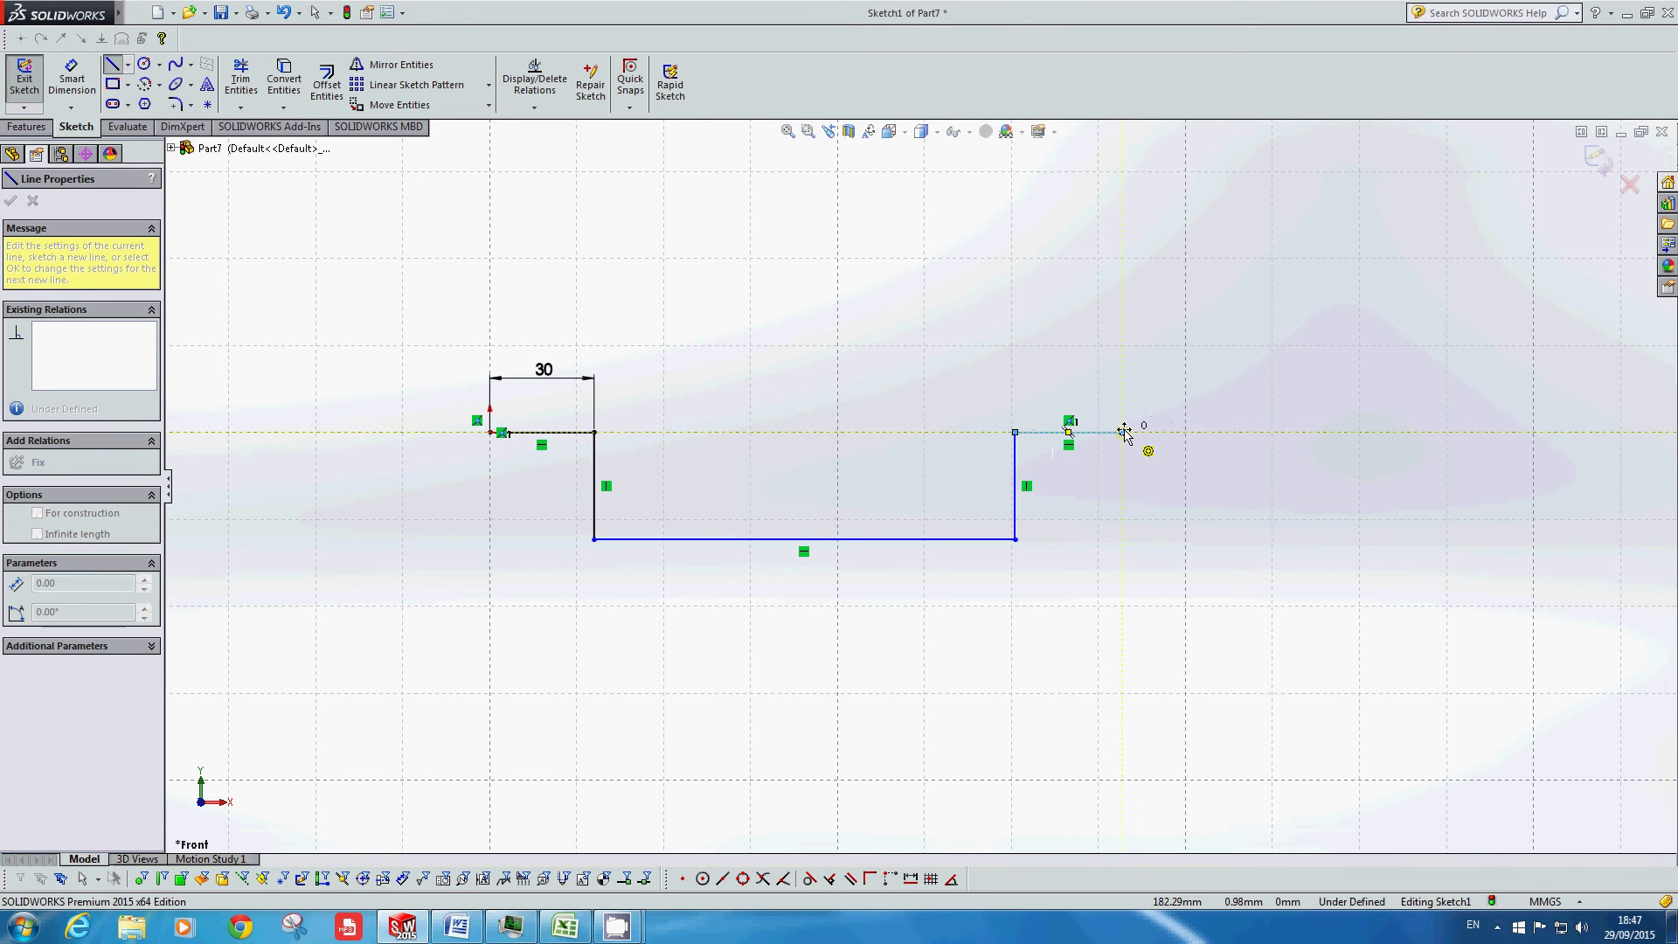
{"action": "key", "text": "Escape"}
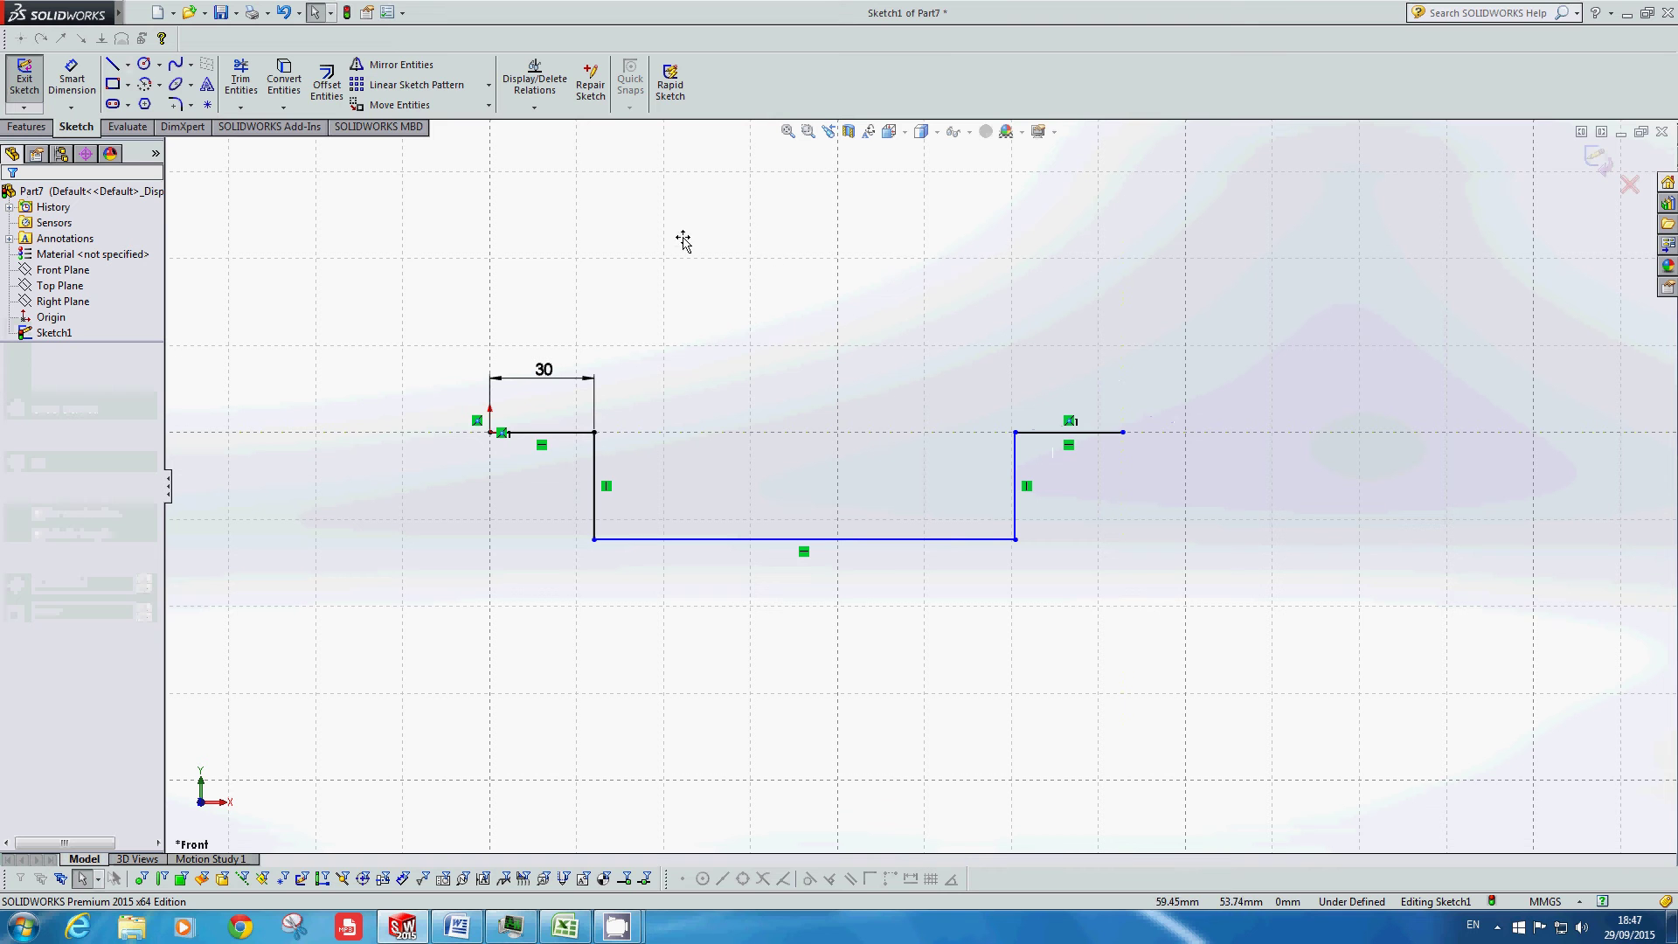
Step: Dimension the vertical distance between the first horizontal line and the long lower line and set it to 30 mm
{"action": "left_click", "coordinate": [77, 70]}
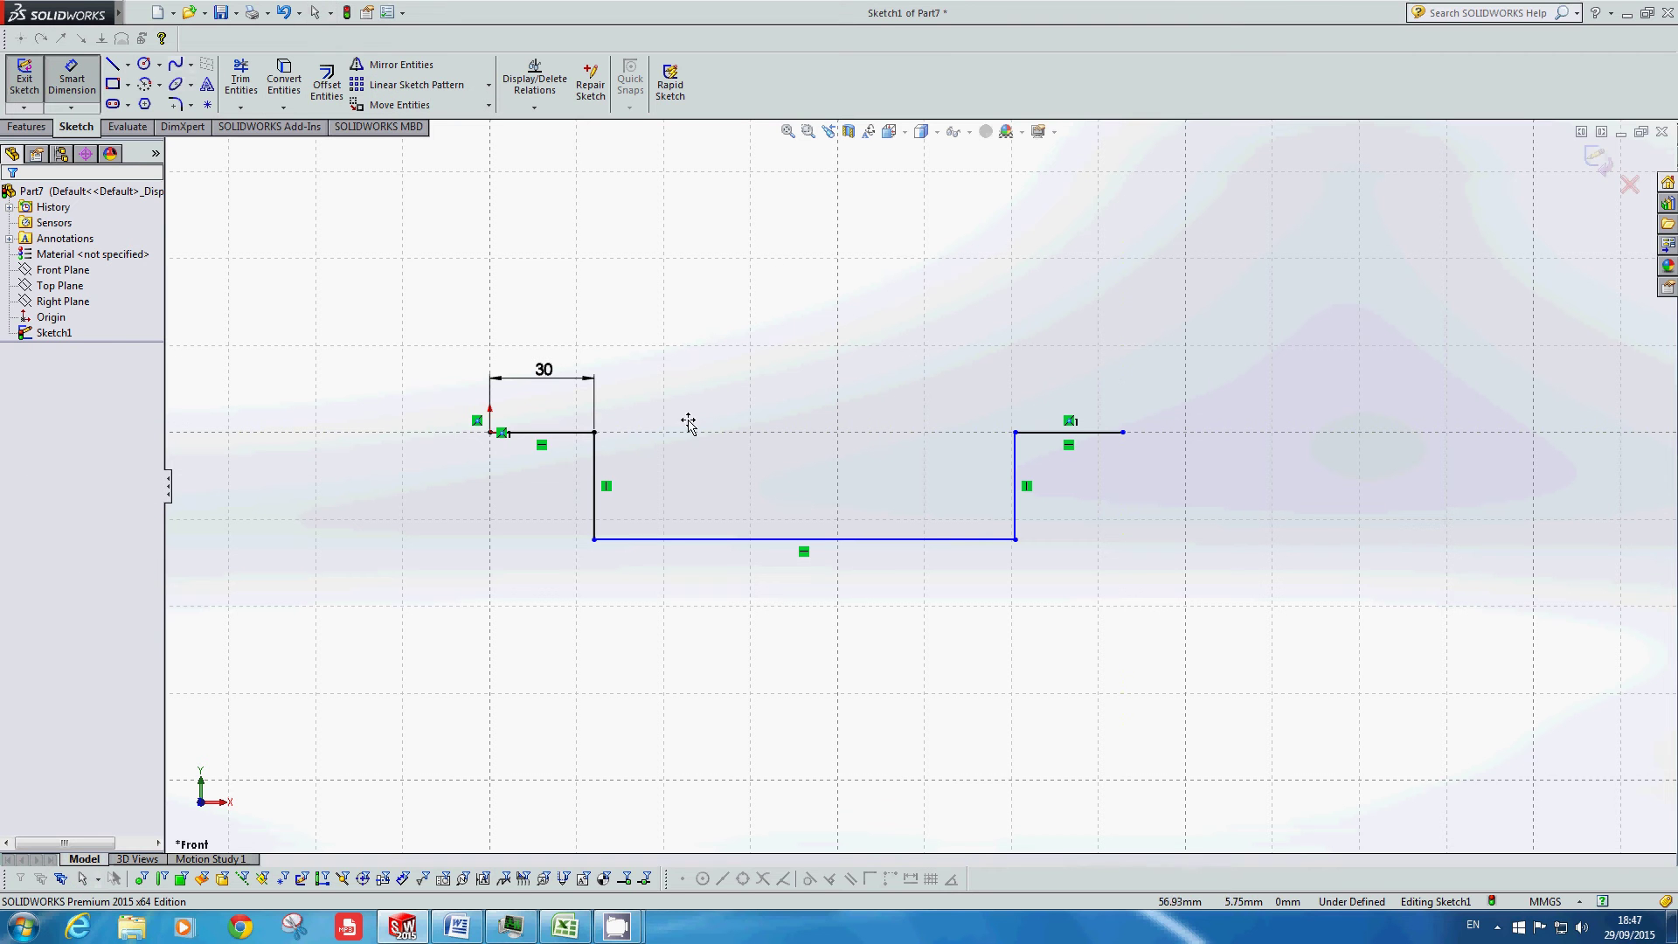
{"action": "left_click", "coordinate": [564, 432]}
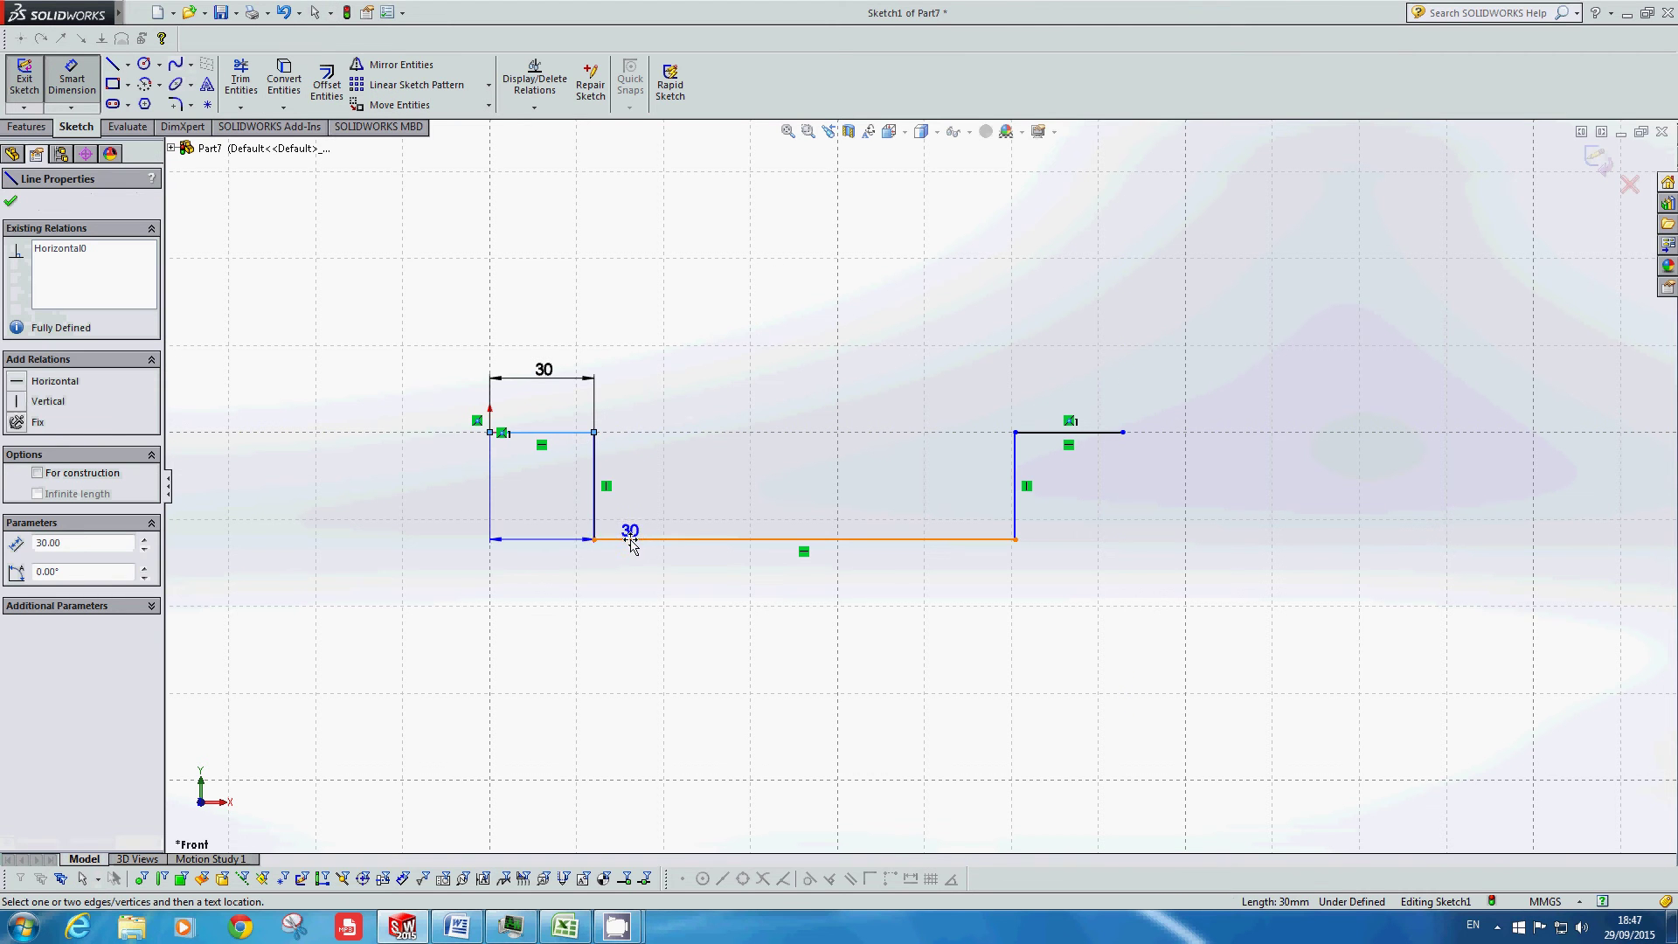
{"action": "left_click", "coordinate": [630, 538]}
{"action": "left_click", "coordinate": [446, 478]}
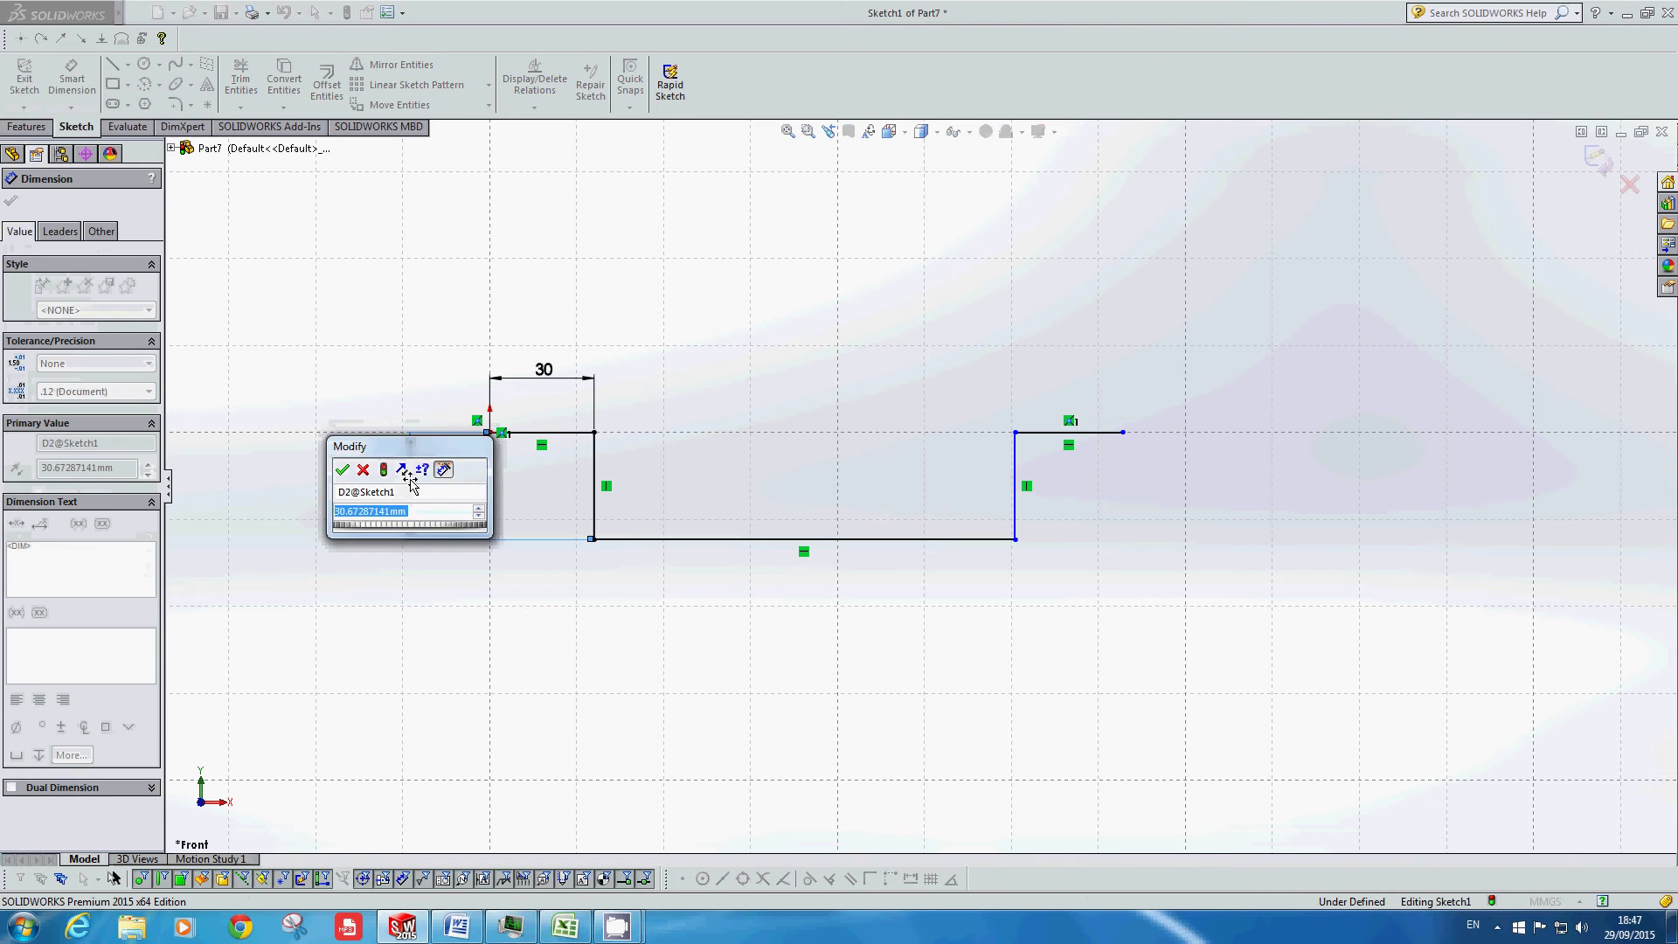
{"action": "type", "text": "30"}
{"action": "key", "text": "Return"}
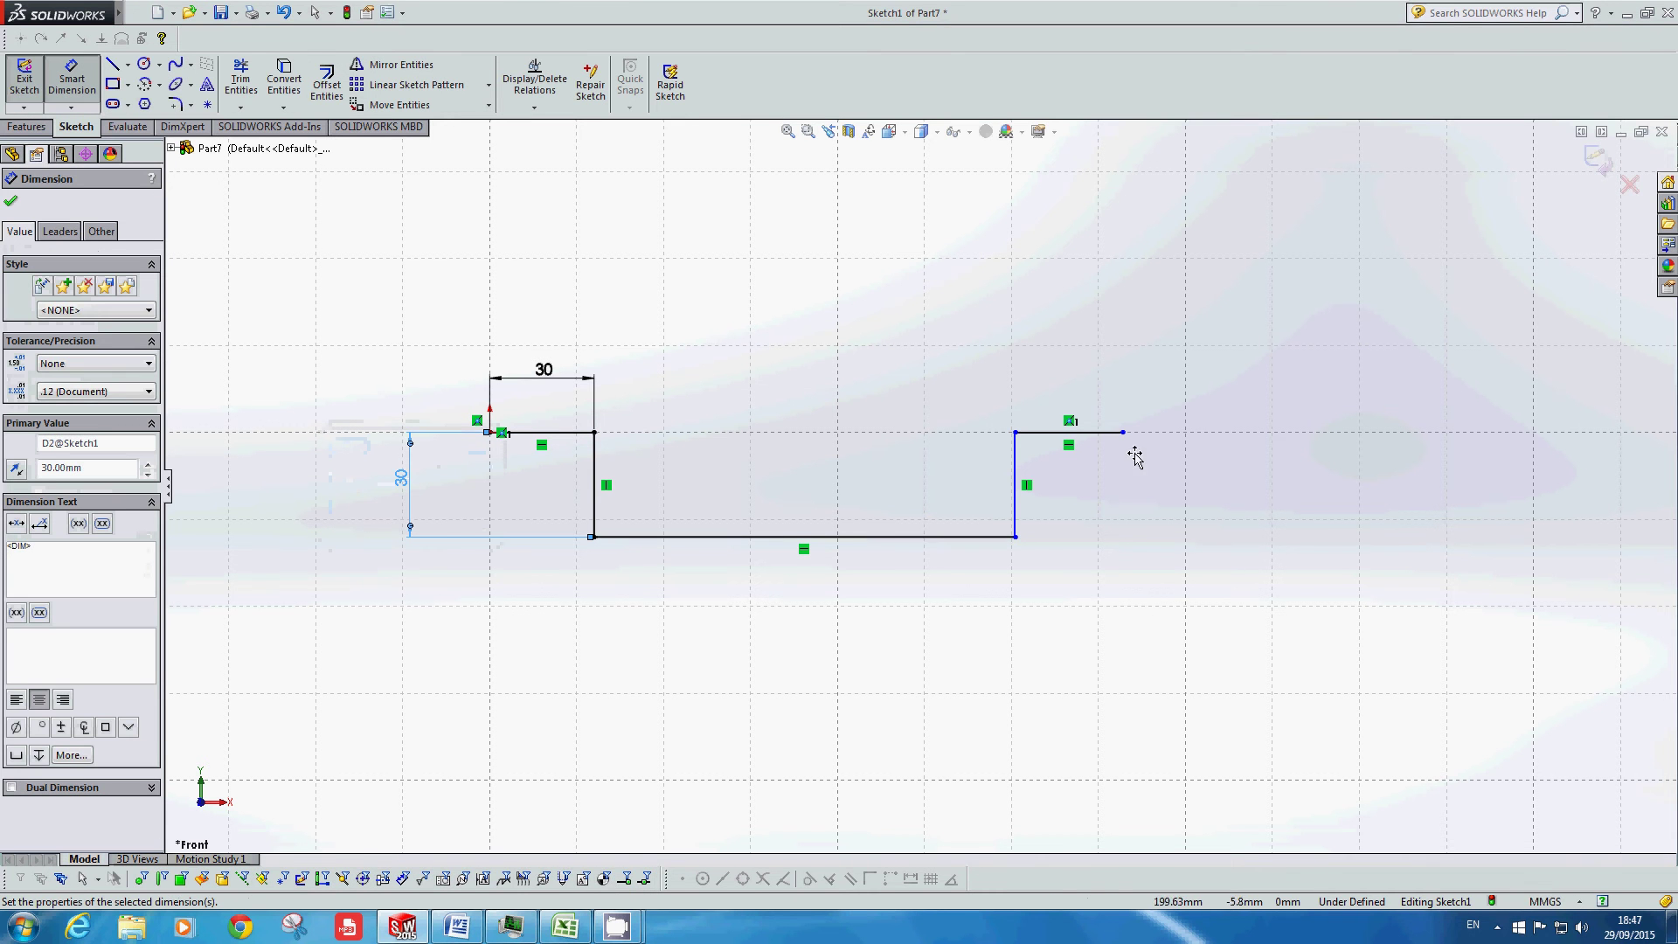
Step: Dimension the long lower line's length and set it to 120 mm
{"action": "left_click", "coordinate": [967, 536]}
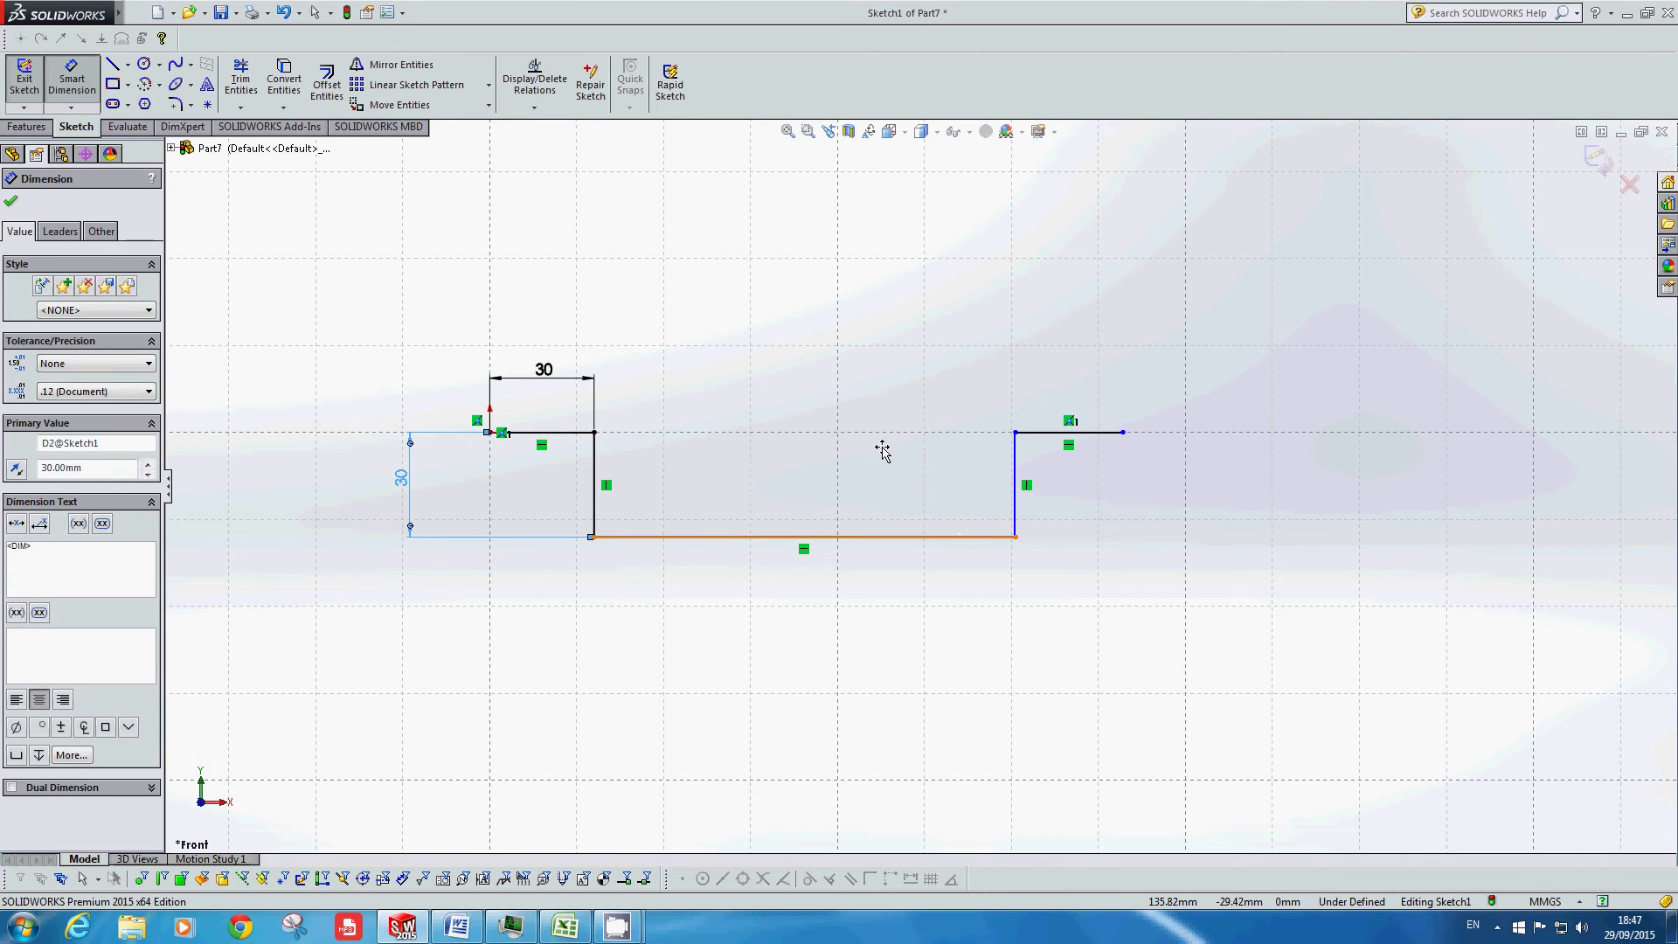
{"action": "left_click", "coordinate": [861, 383]}
{"action": "type", "text": "120"}
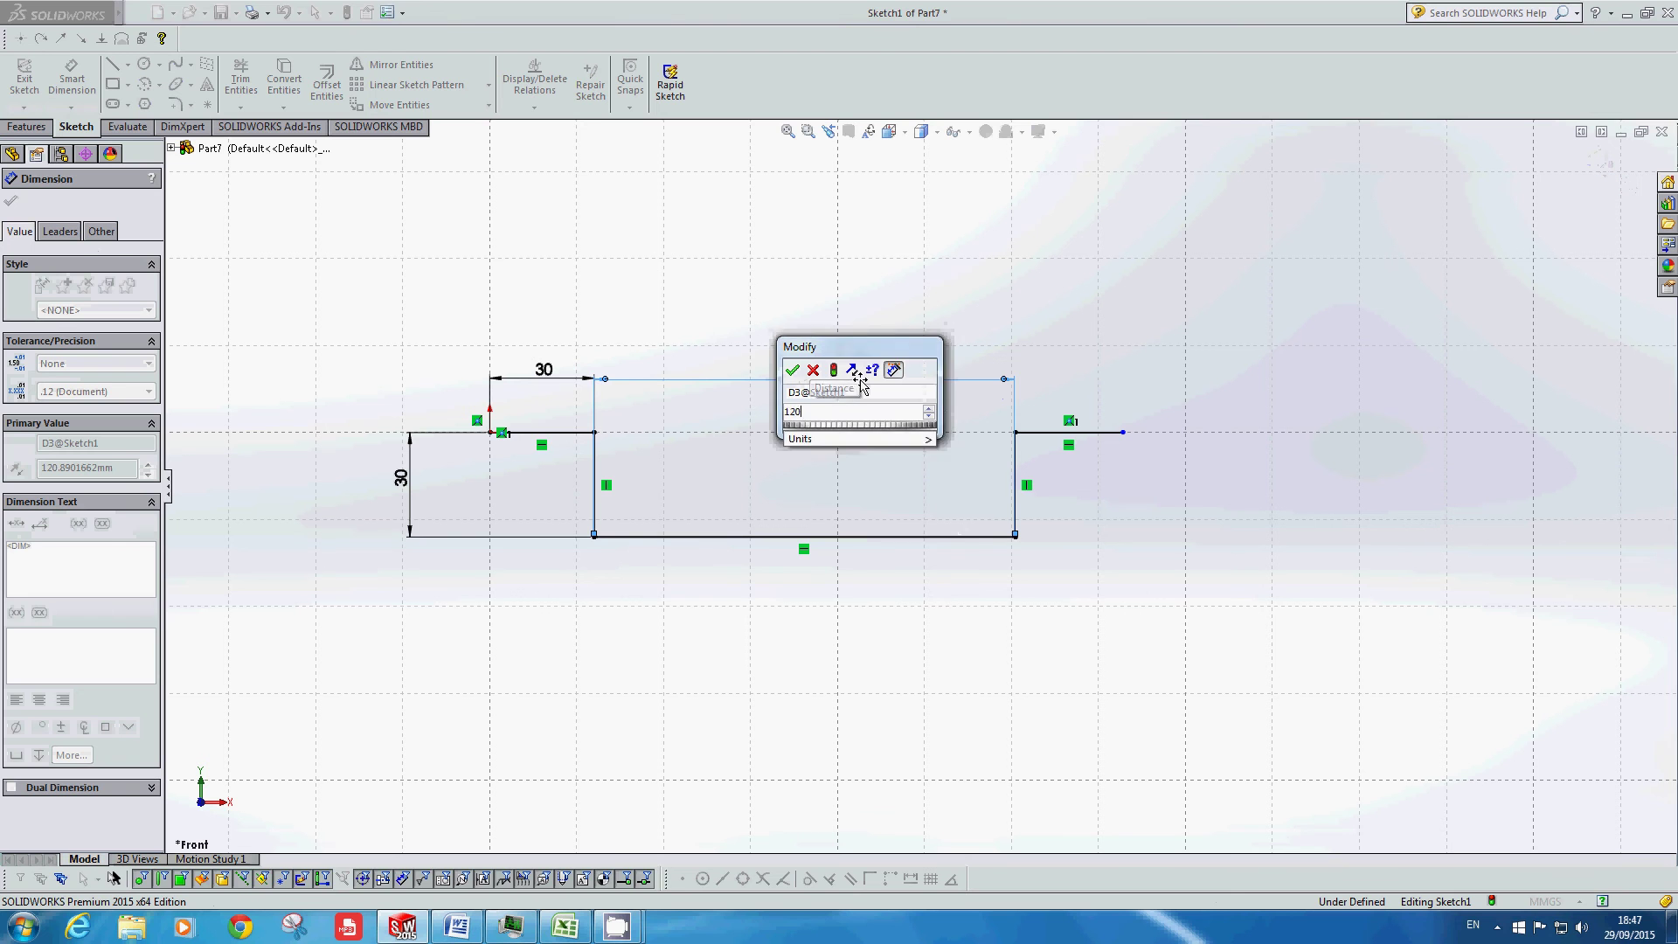
{"action": "key", "text": "Return"}
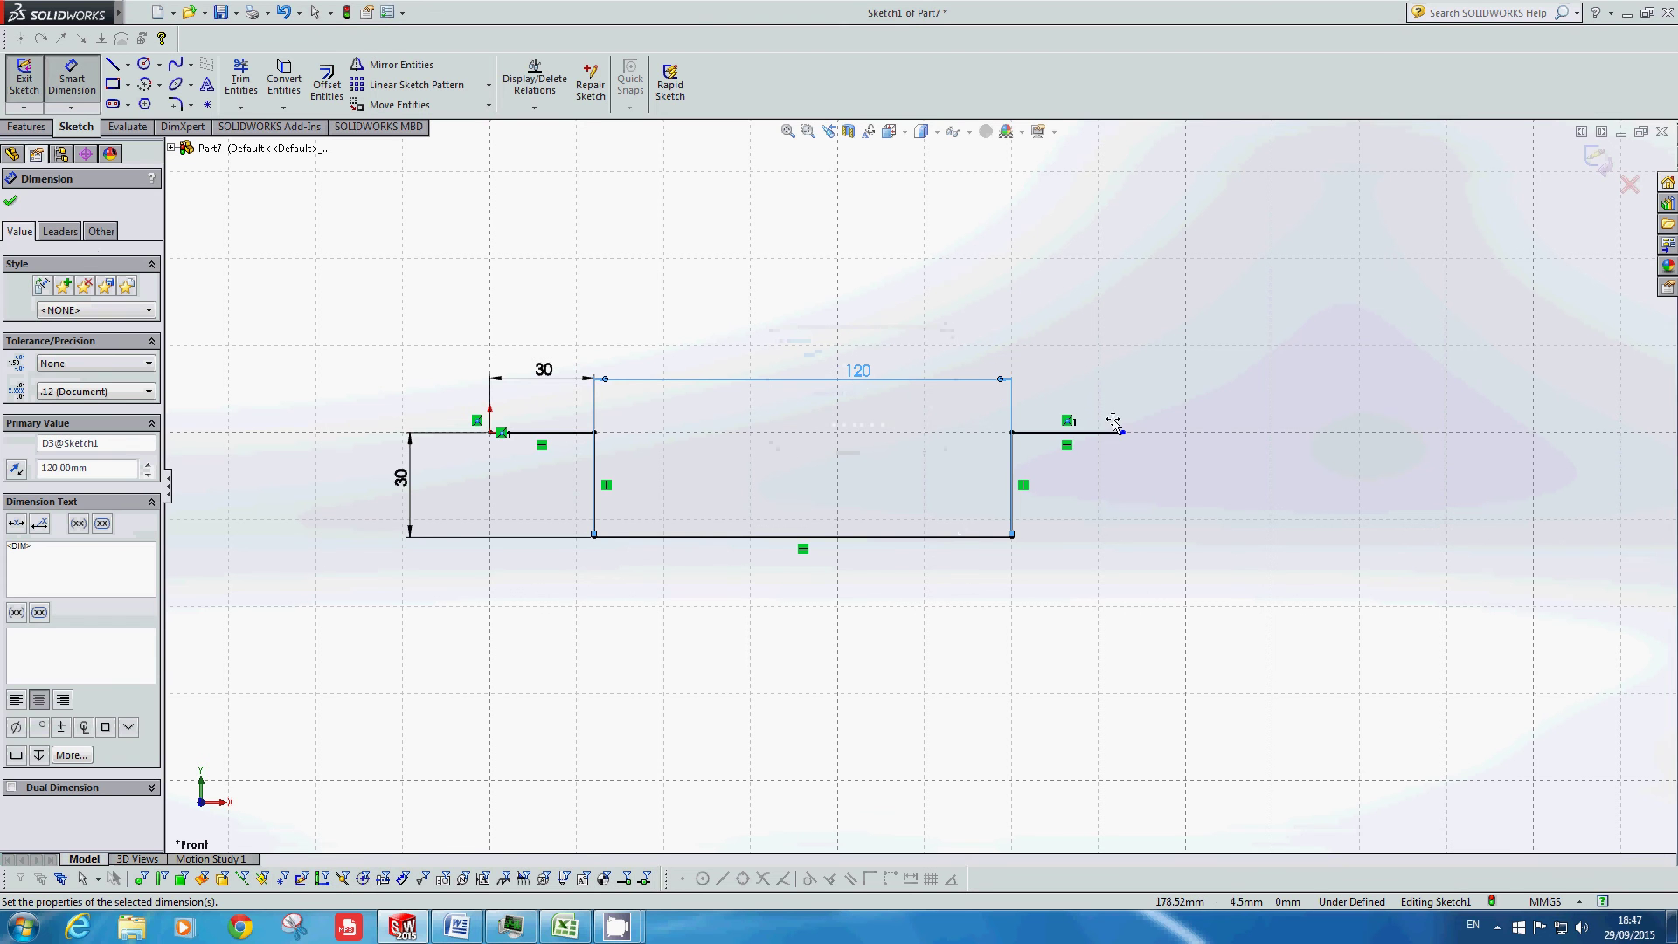
{"action": "key", "text": "Escape"}
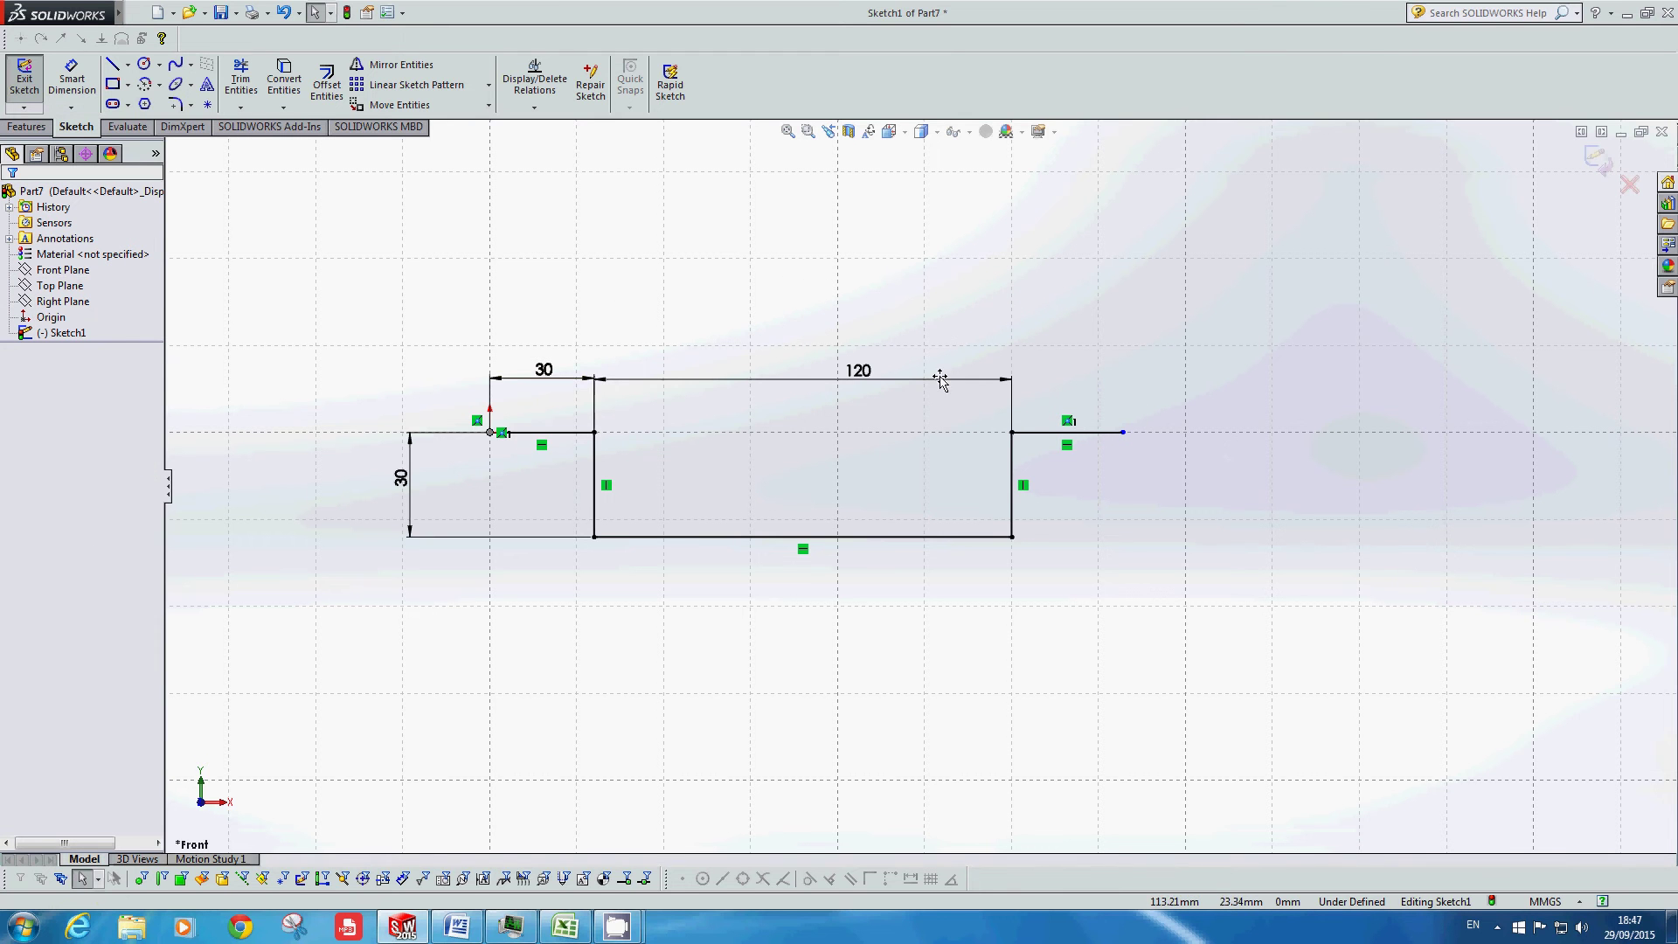
Step: Add an Equal relation between the two short horizontal end lines
{"action": "left_click", "coordinate": [1056, 432]}
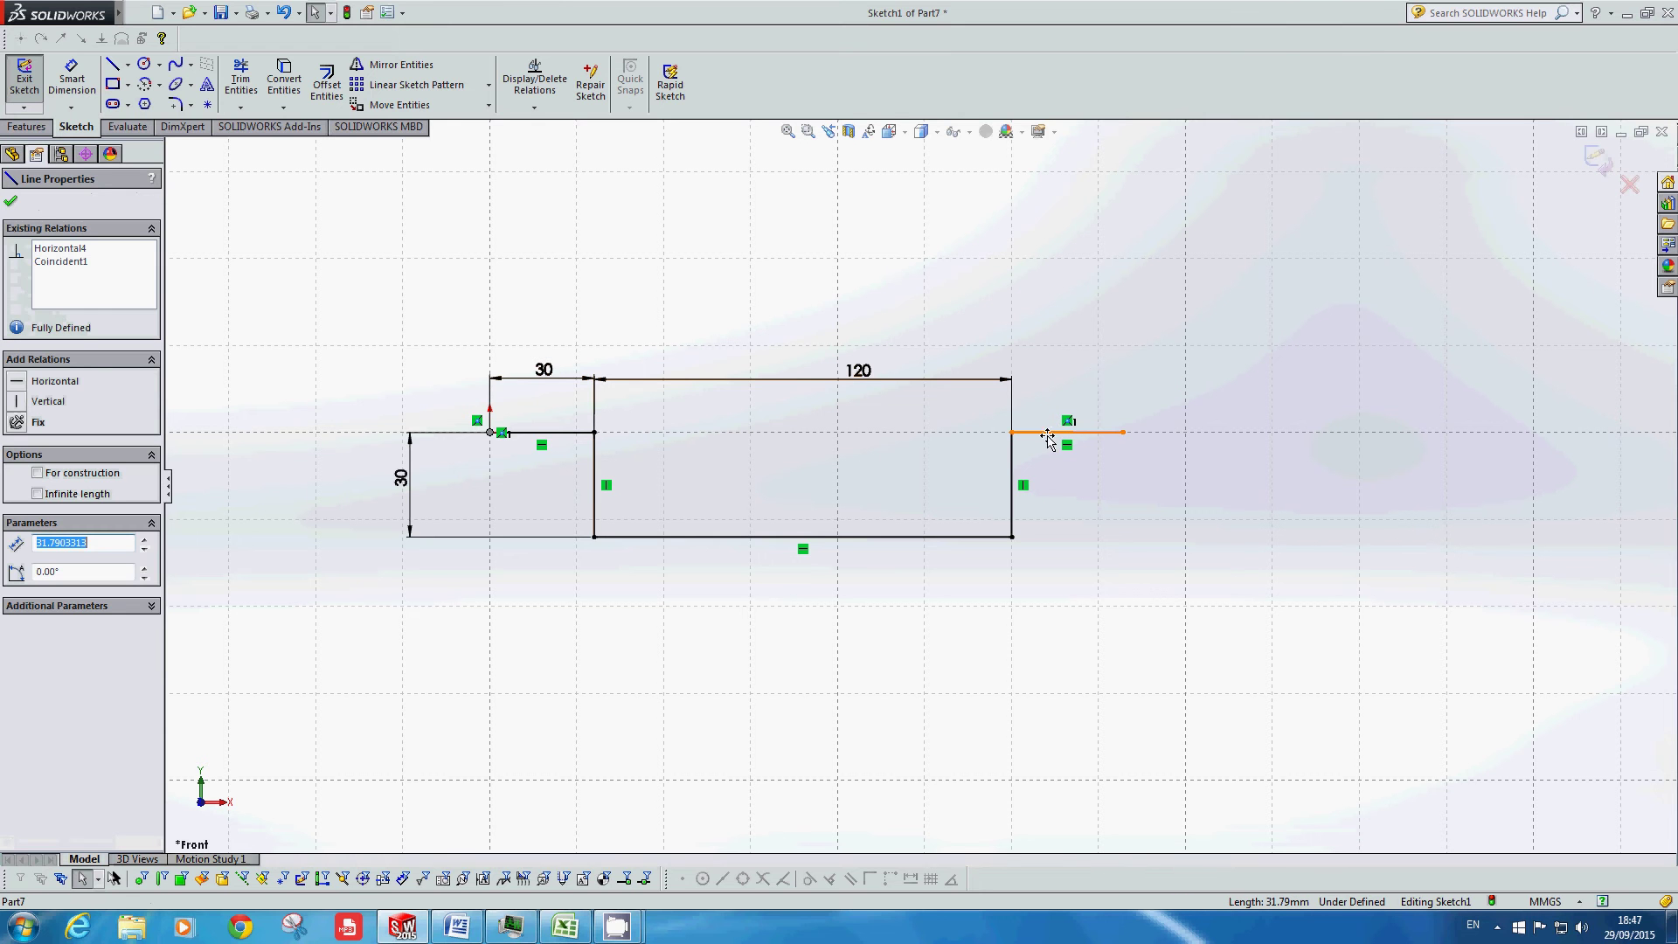
{"action": "left_click", "coordinate": [568, 432], "text": "ctrl"}
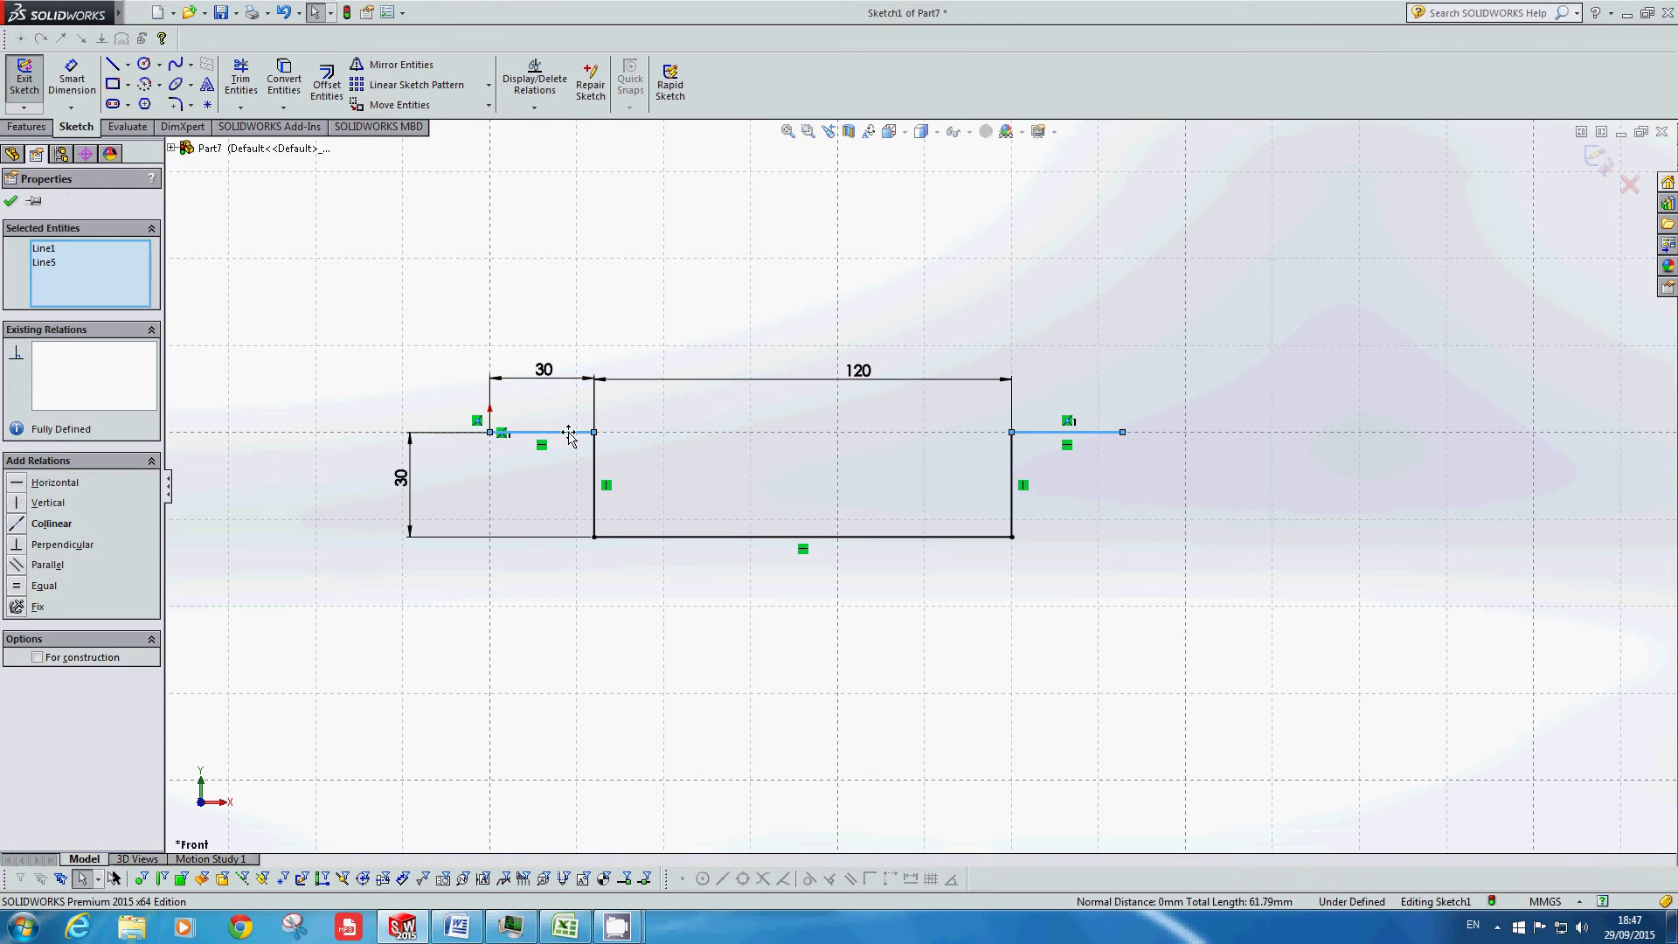
{"action": "left_click", "coordinate": [16, 586]}
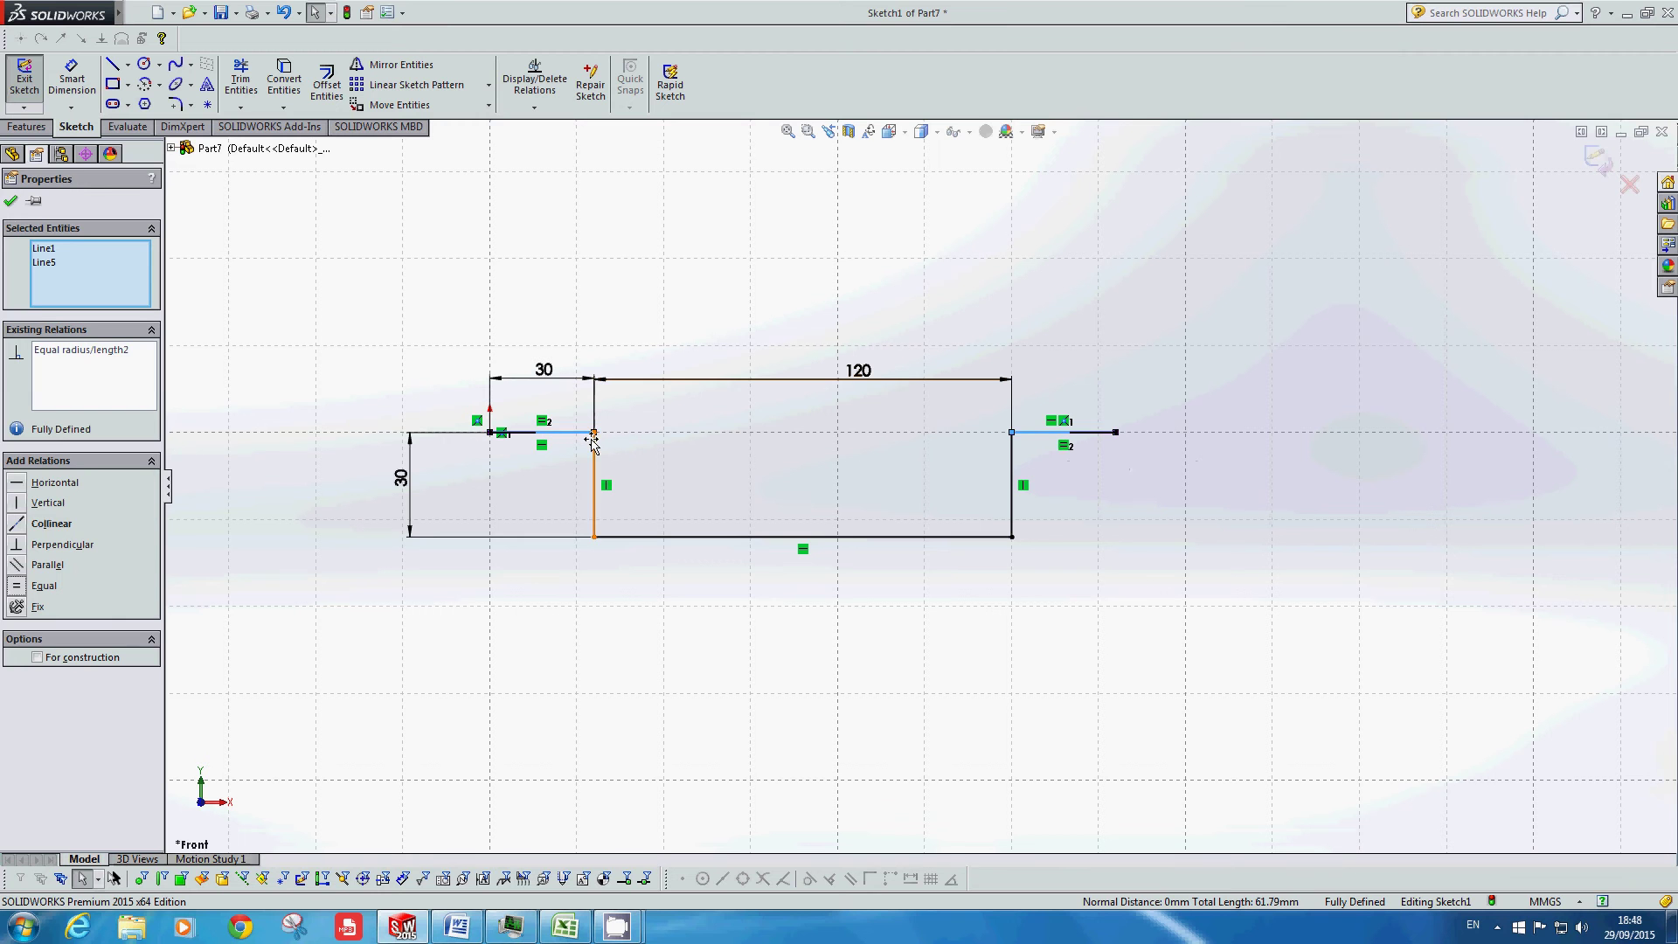
{"action": "left_click", "coordinate": [715, 388]}
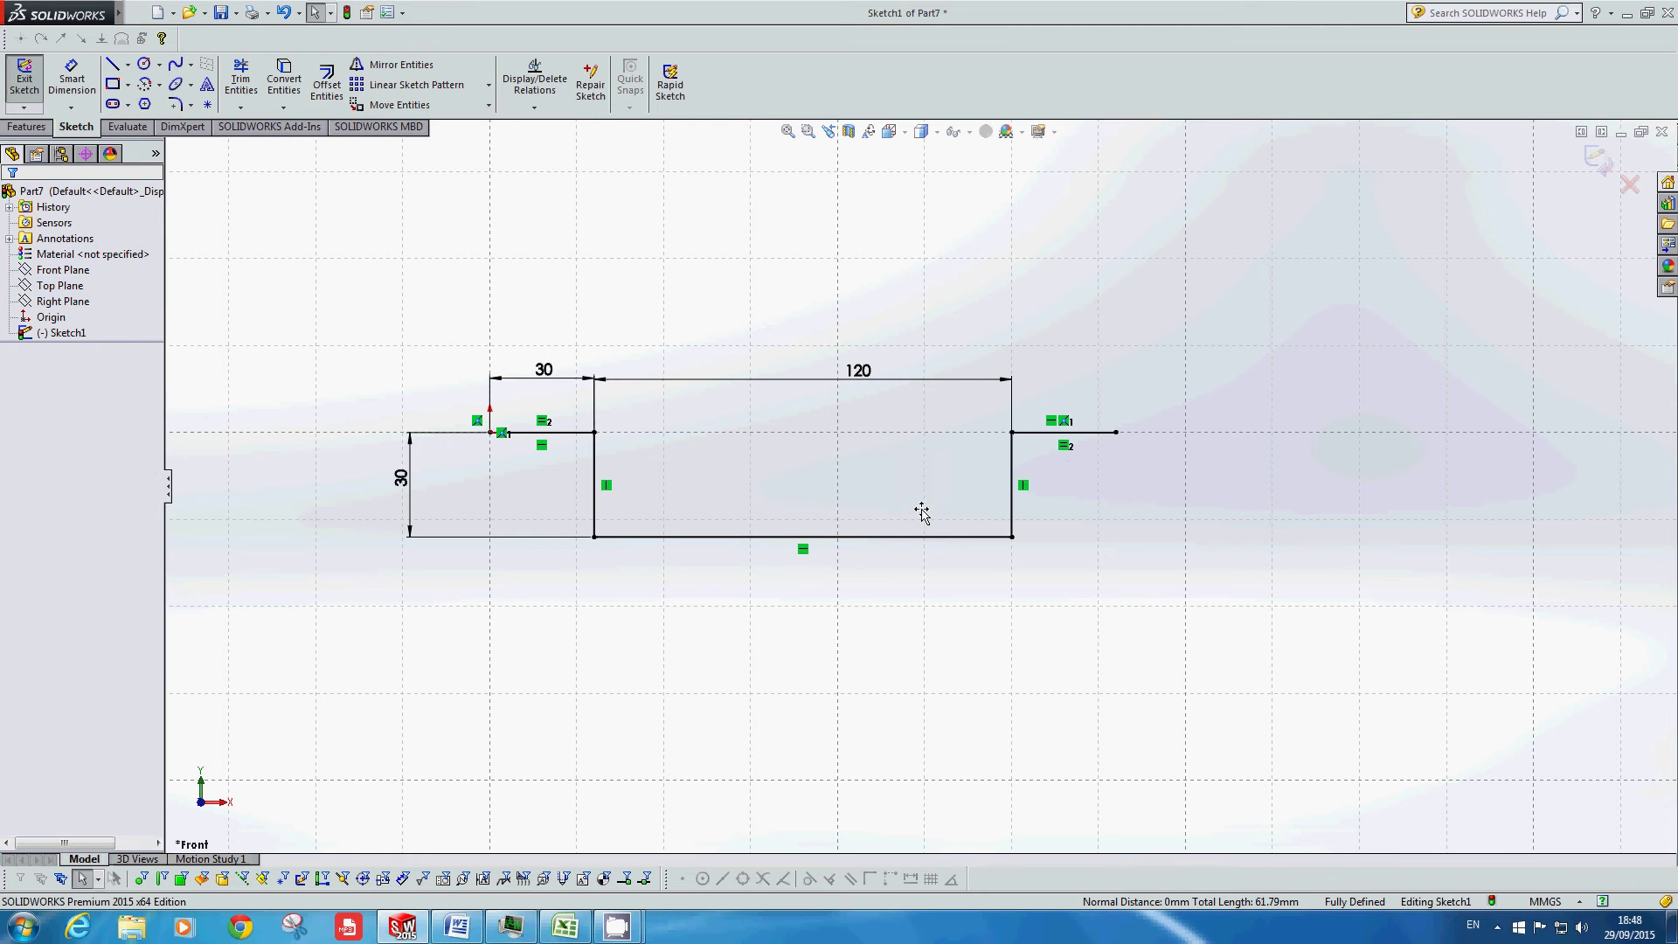
Step: Try to apply a 10 mm sketch fillet to the corner between the 30 mm horizontal line at the origin and its adjoining vertical line
{"action": "left_click", "coordinate": [483, 924]}
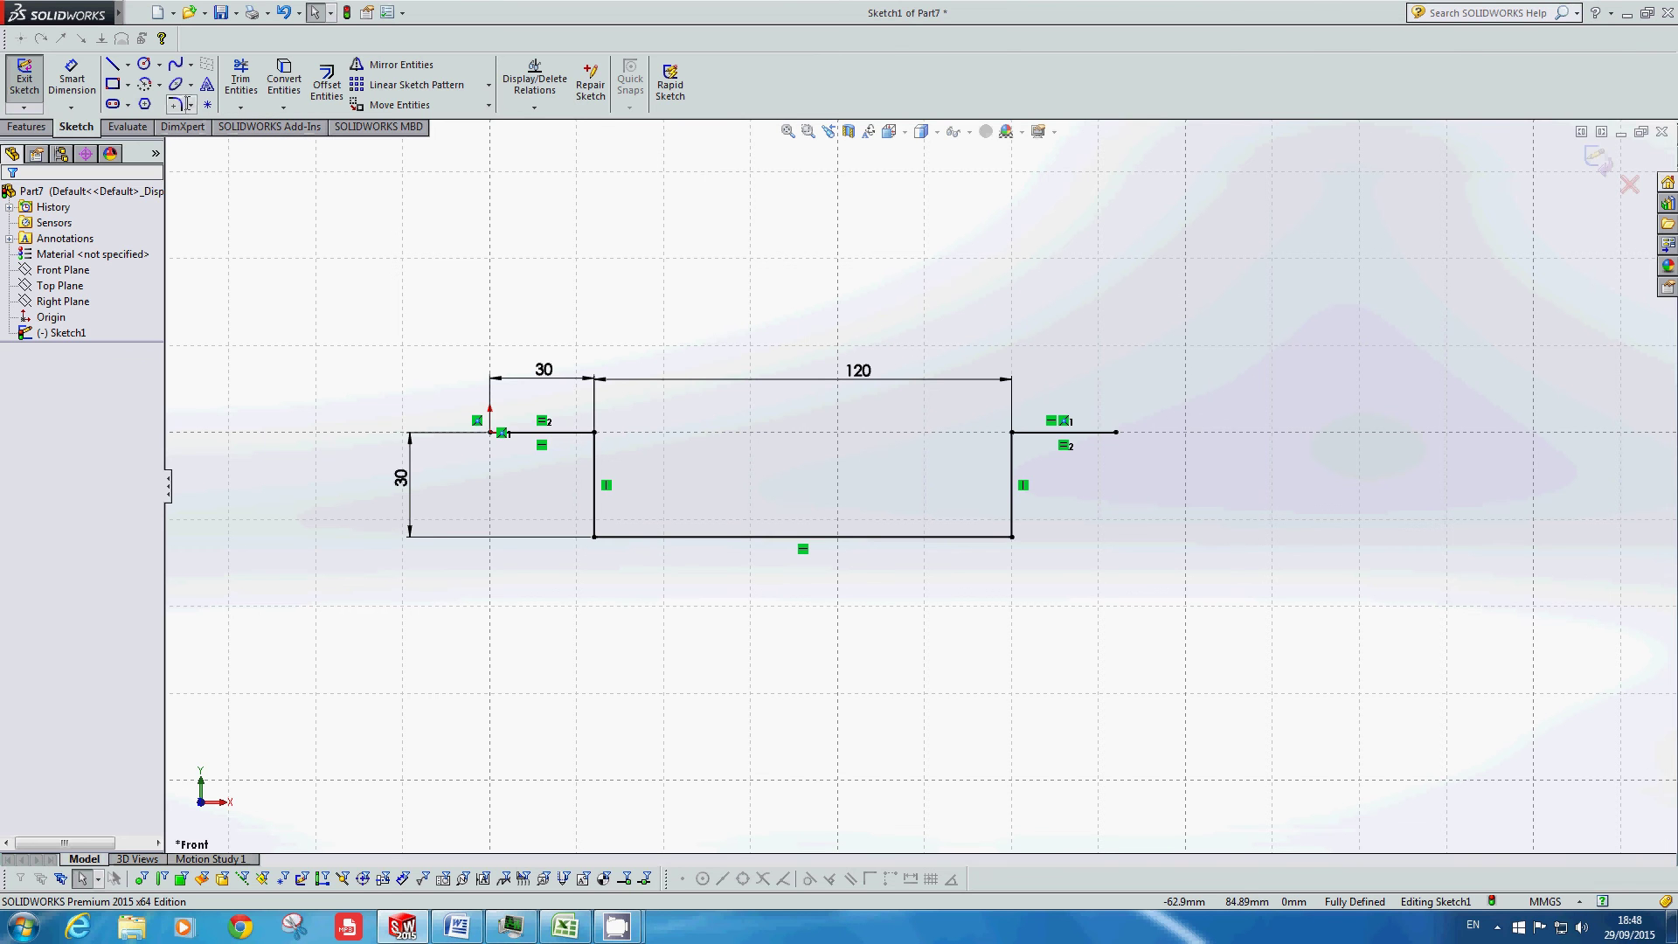
{"action": "left_click", "coordinate": [177, 104]}
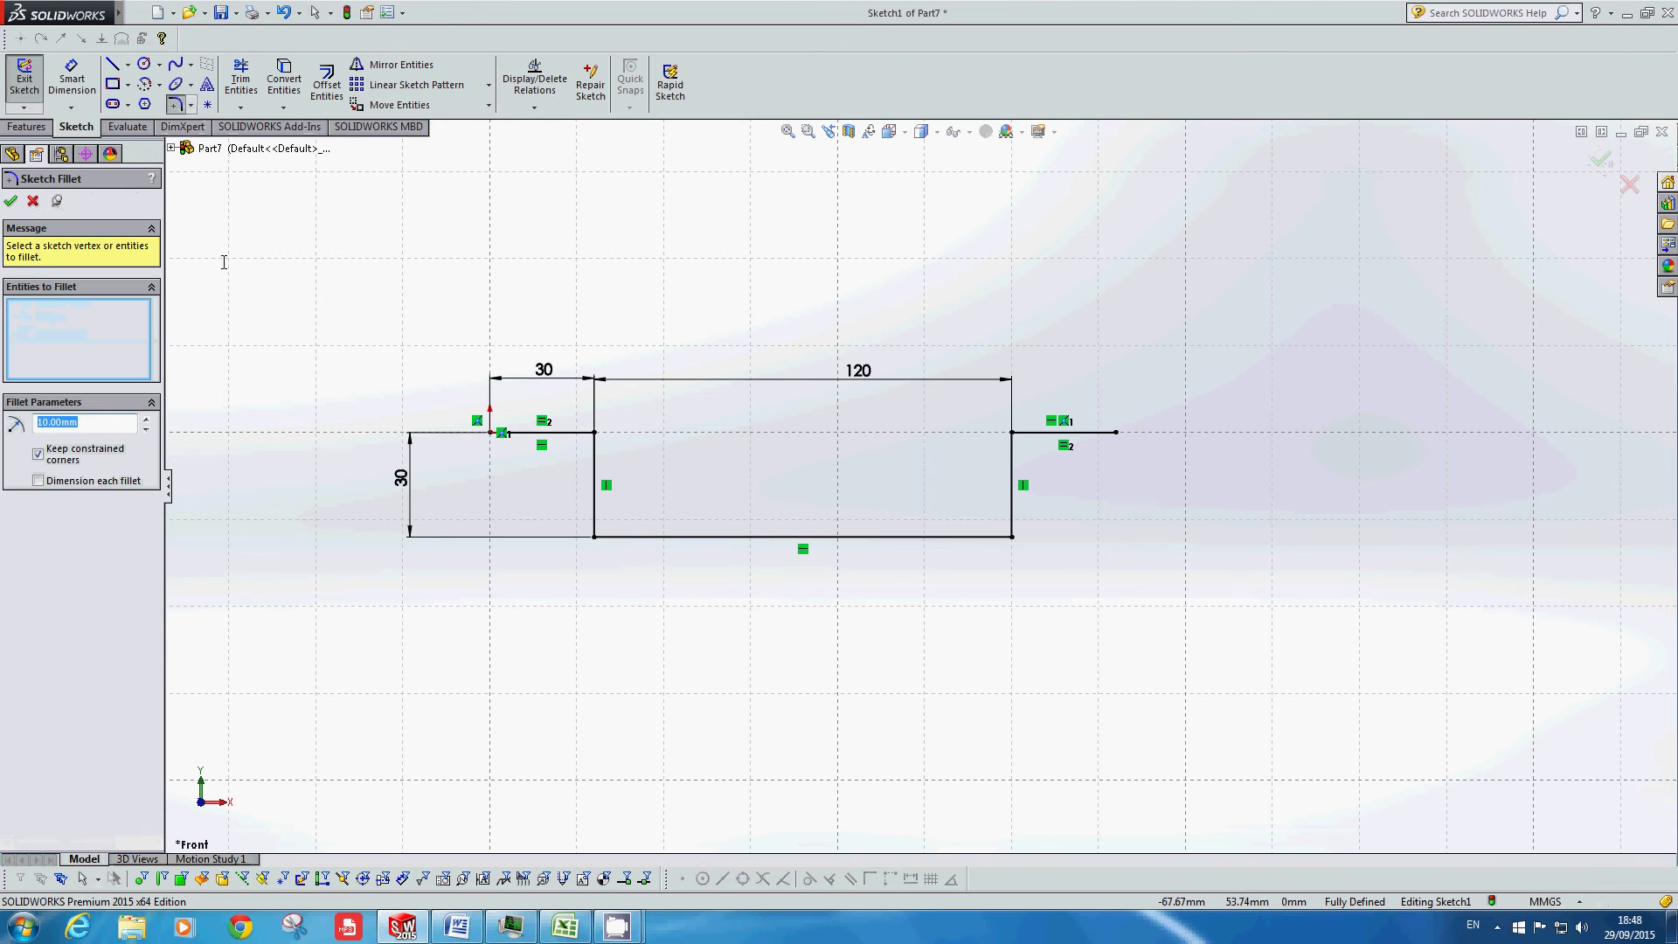
{"action": "left_click", "coordinate": [573, 434]}
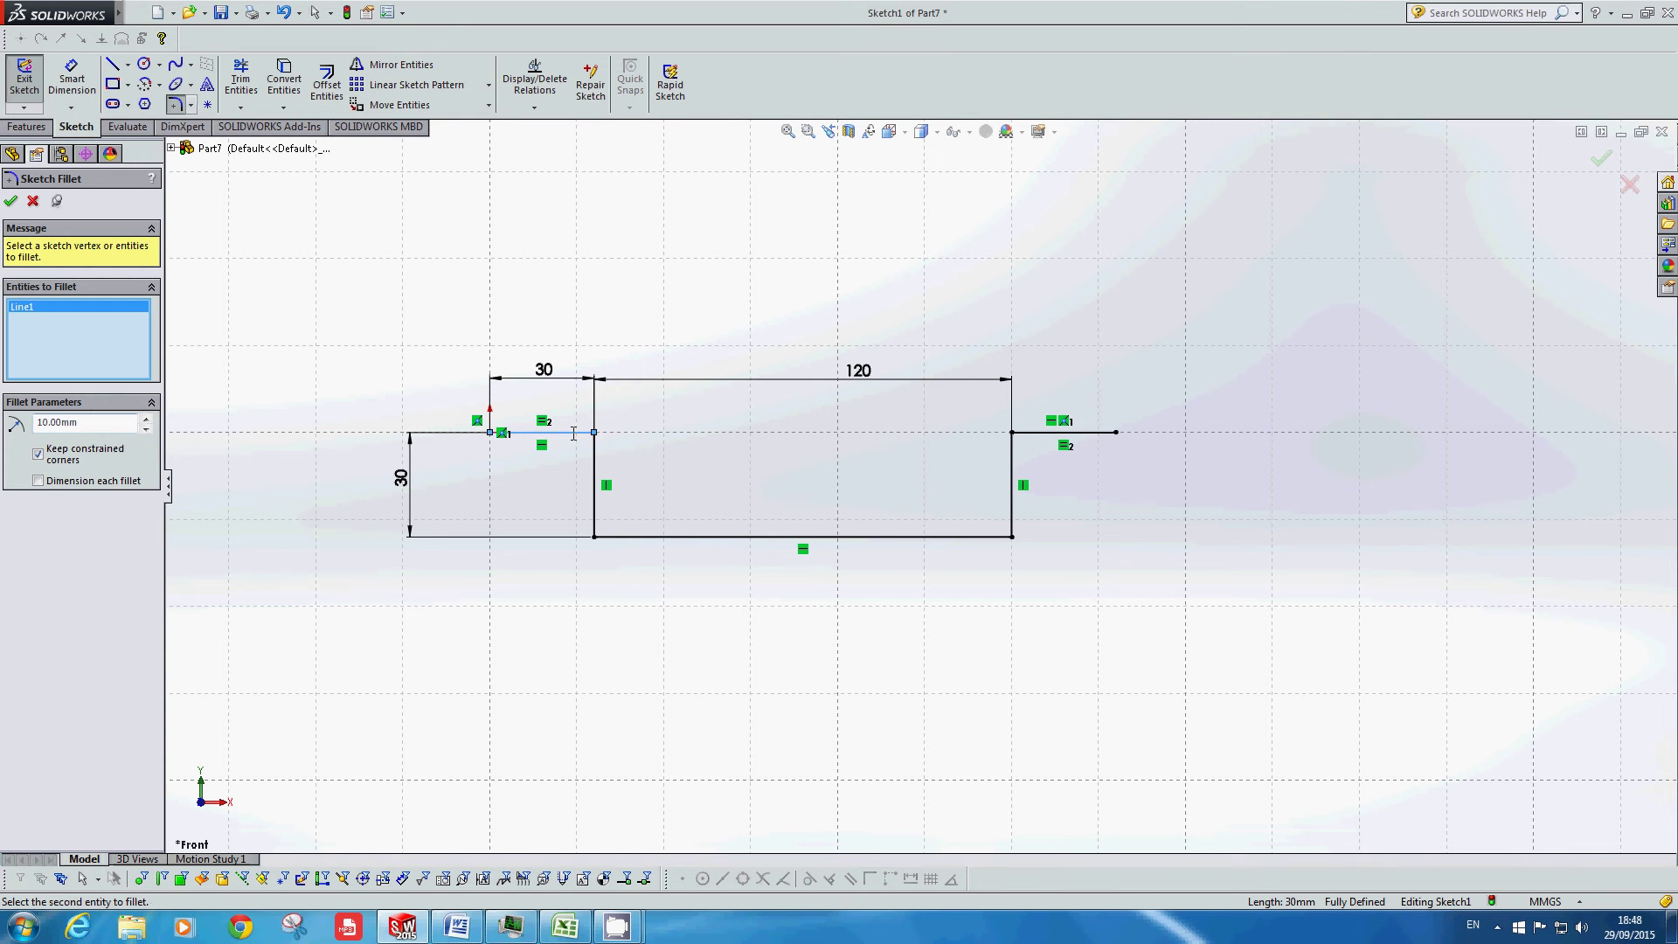
{"action": "left_click", "coordinate": [598, 458]}
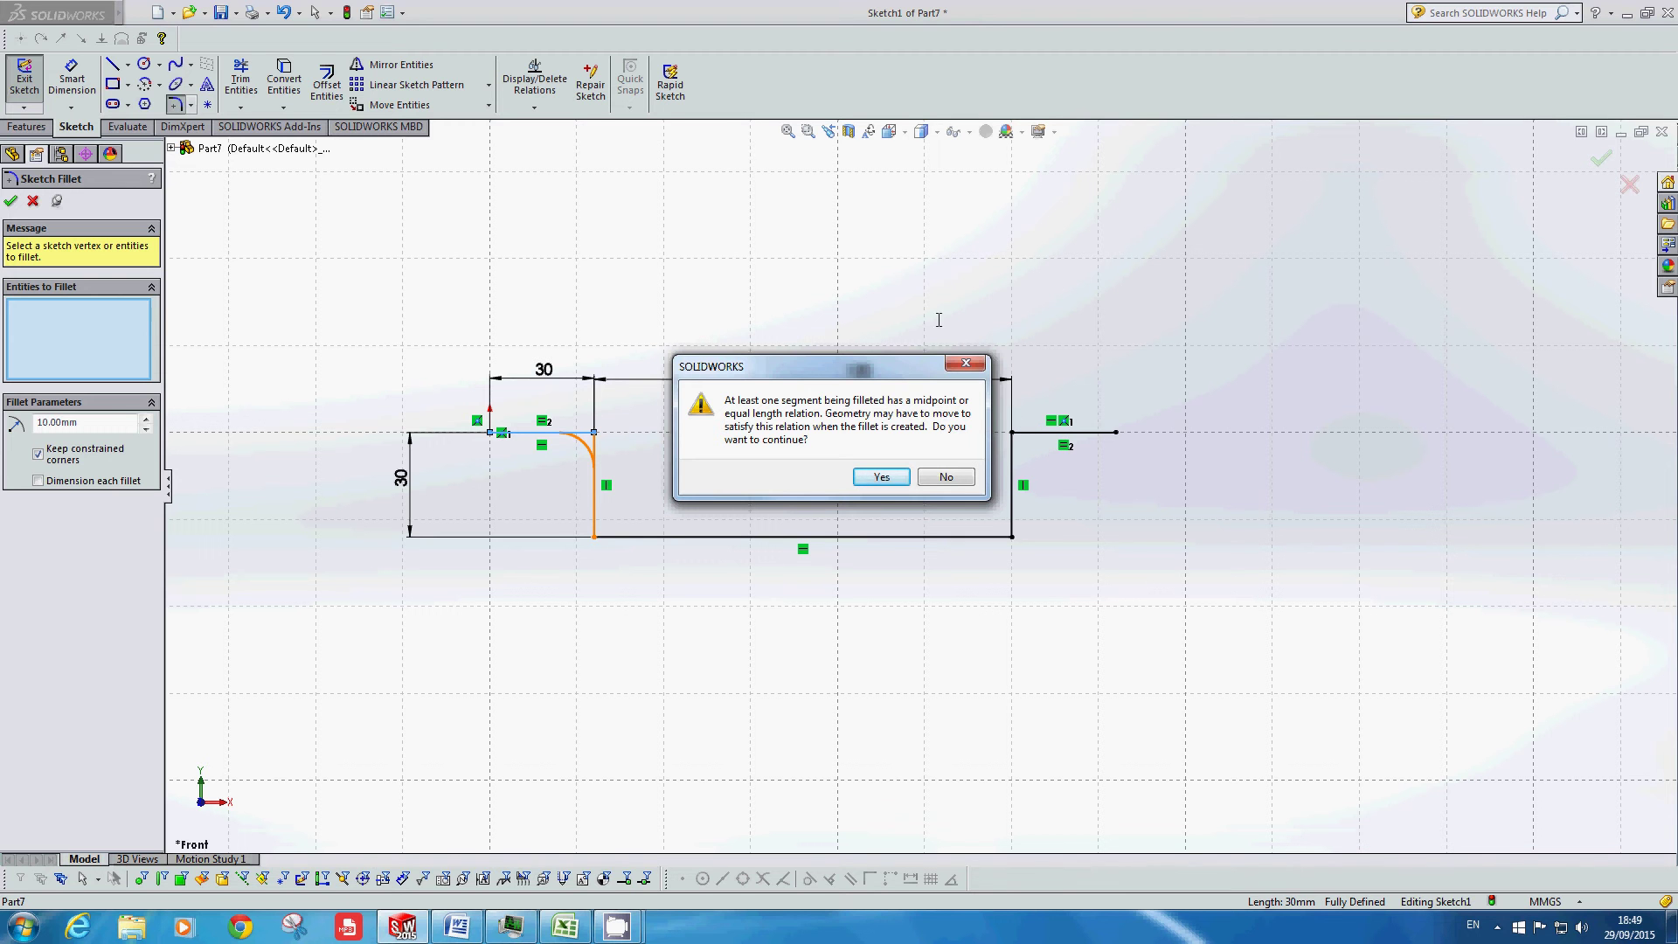
{"action": "left_click", "coordinate": [959, 473]}
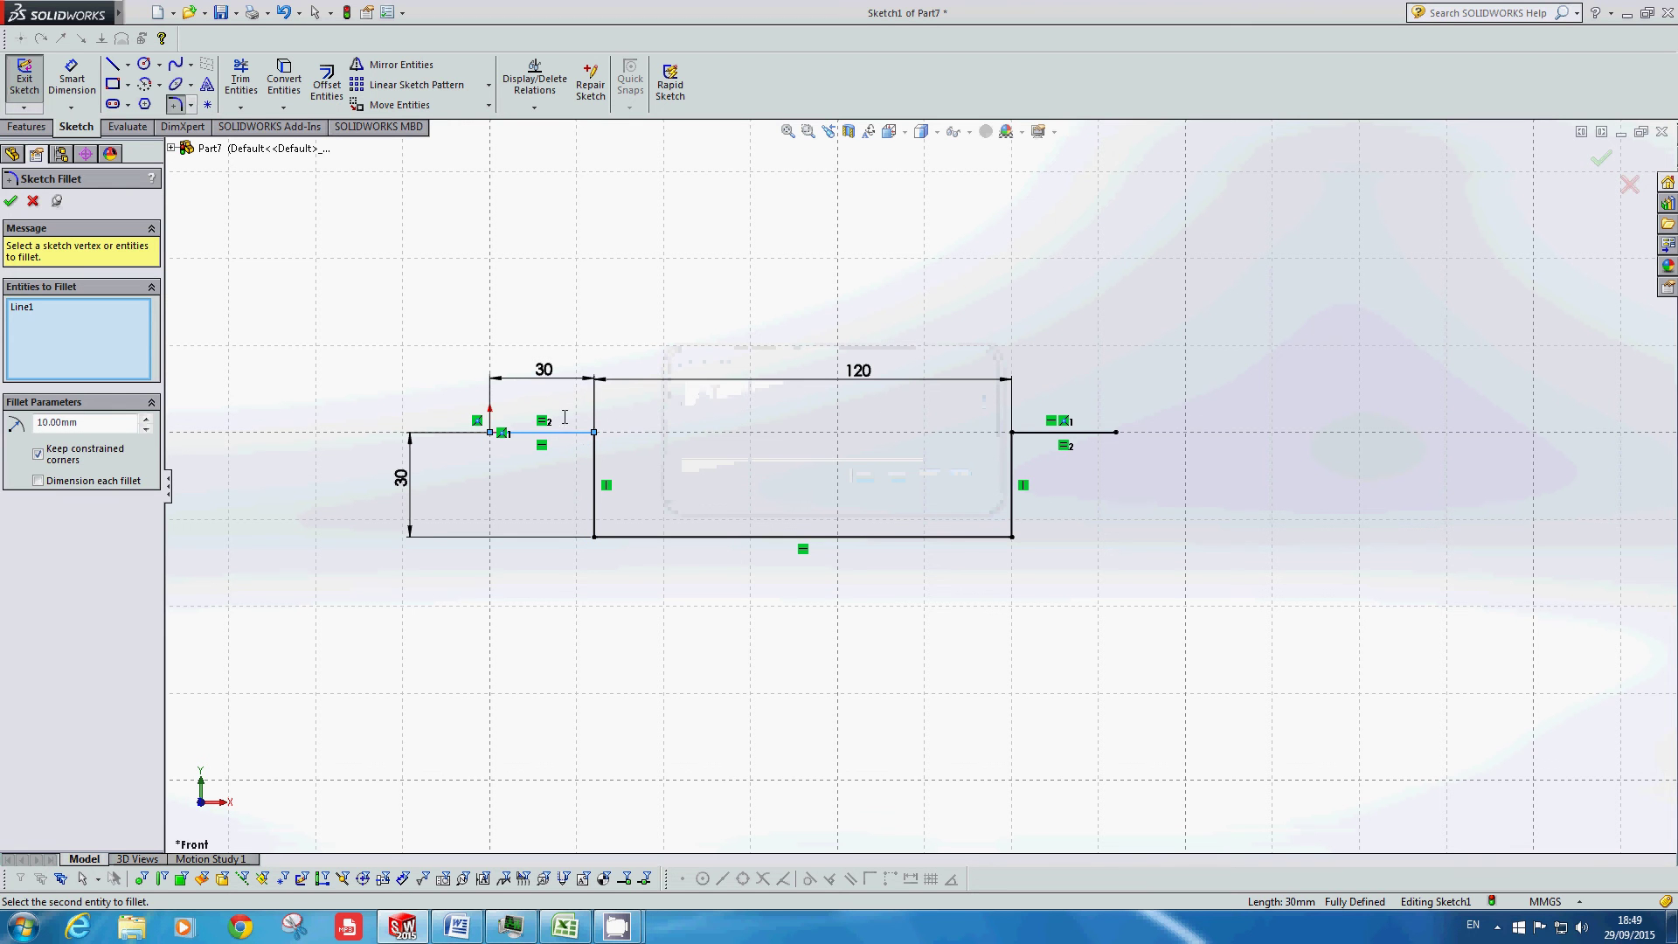
{"action": "key", "text": "Escape"}
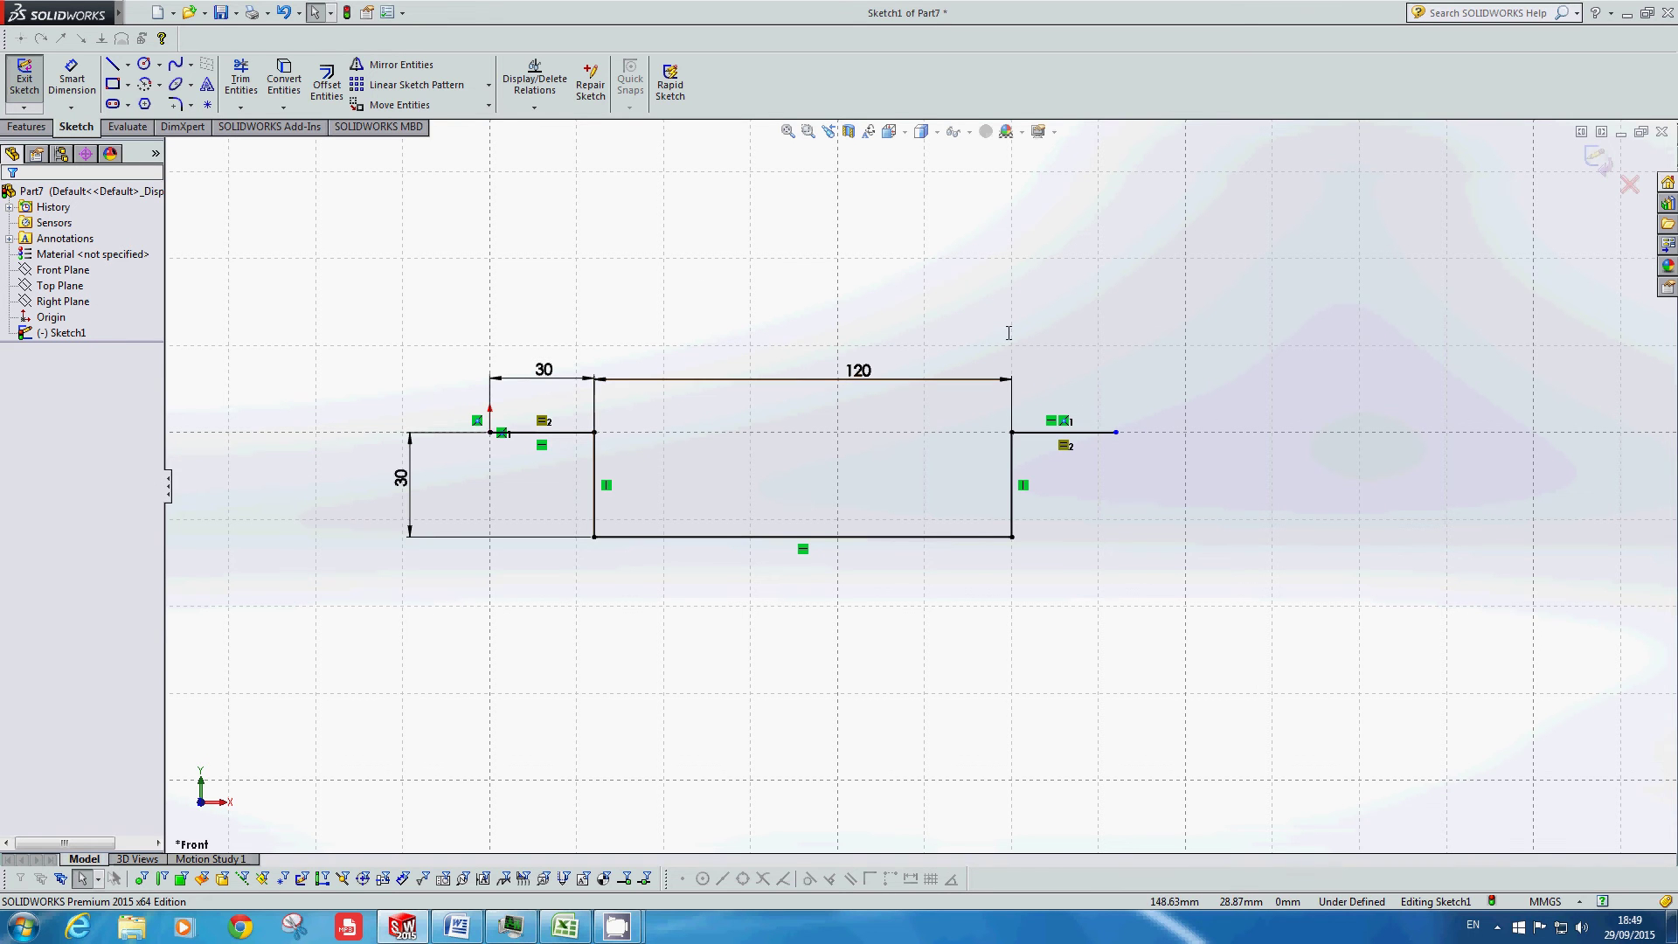
Step: Dimension the horizontal end line farthest from the origin at 30 mm
{"action": "key", "text": "d"}
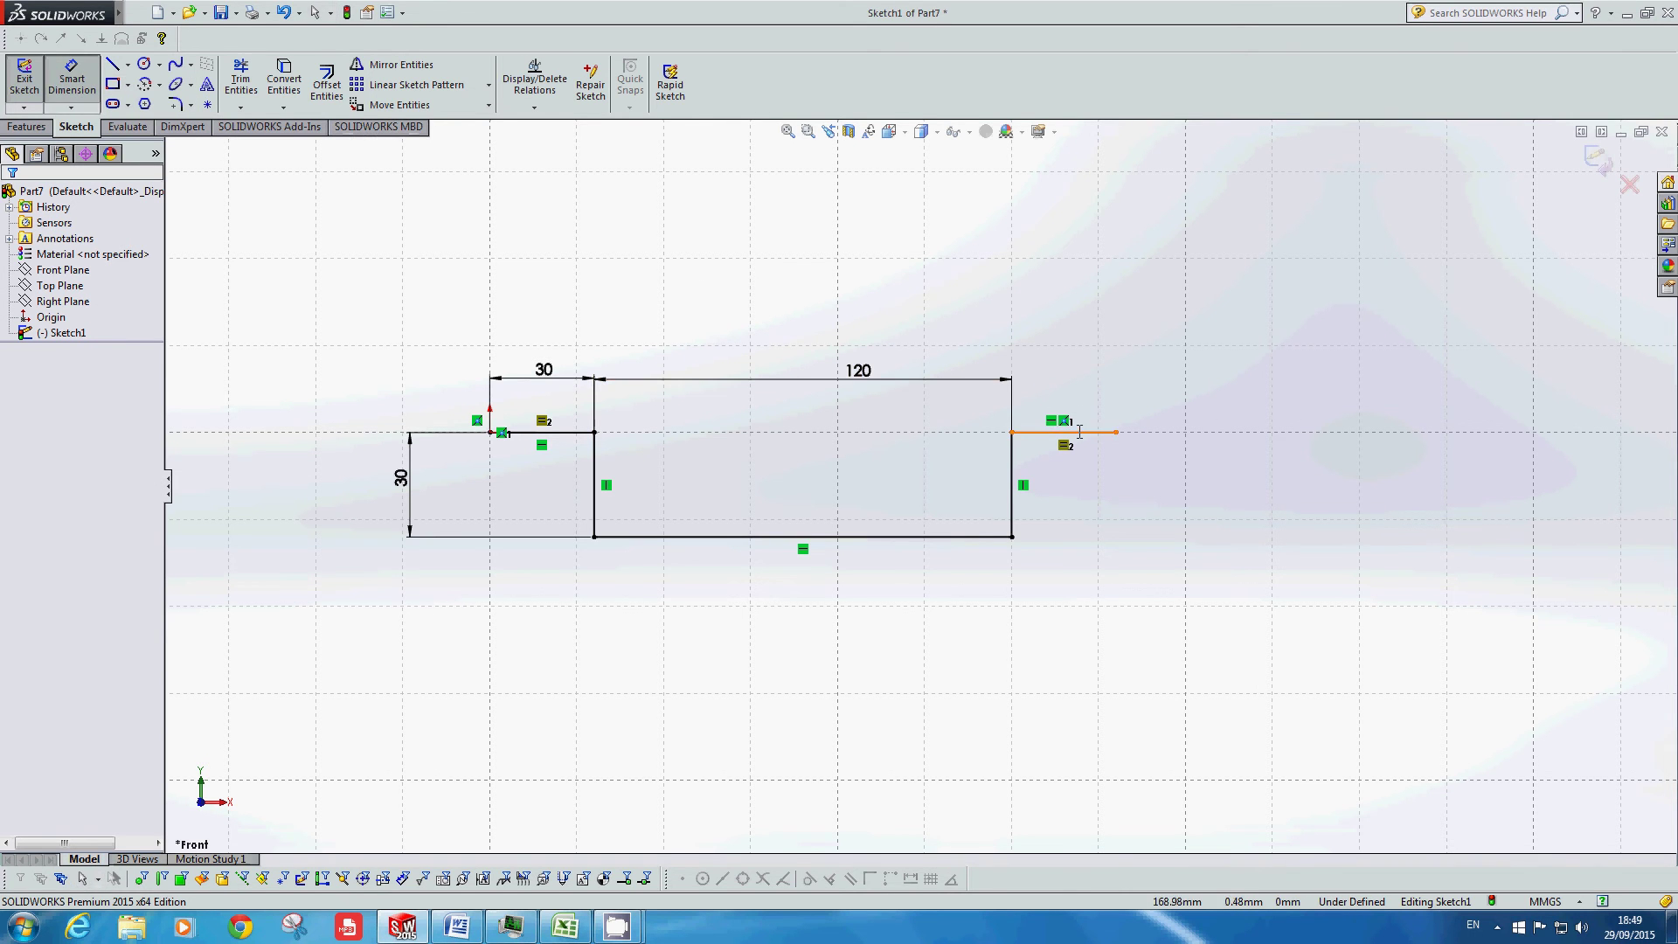
{"action": "left_click", "coordinate": [1066, 432]}
{"action": "left_click", "coordinate": [1076, 384]}
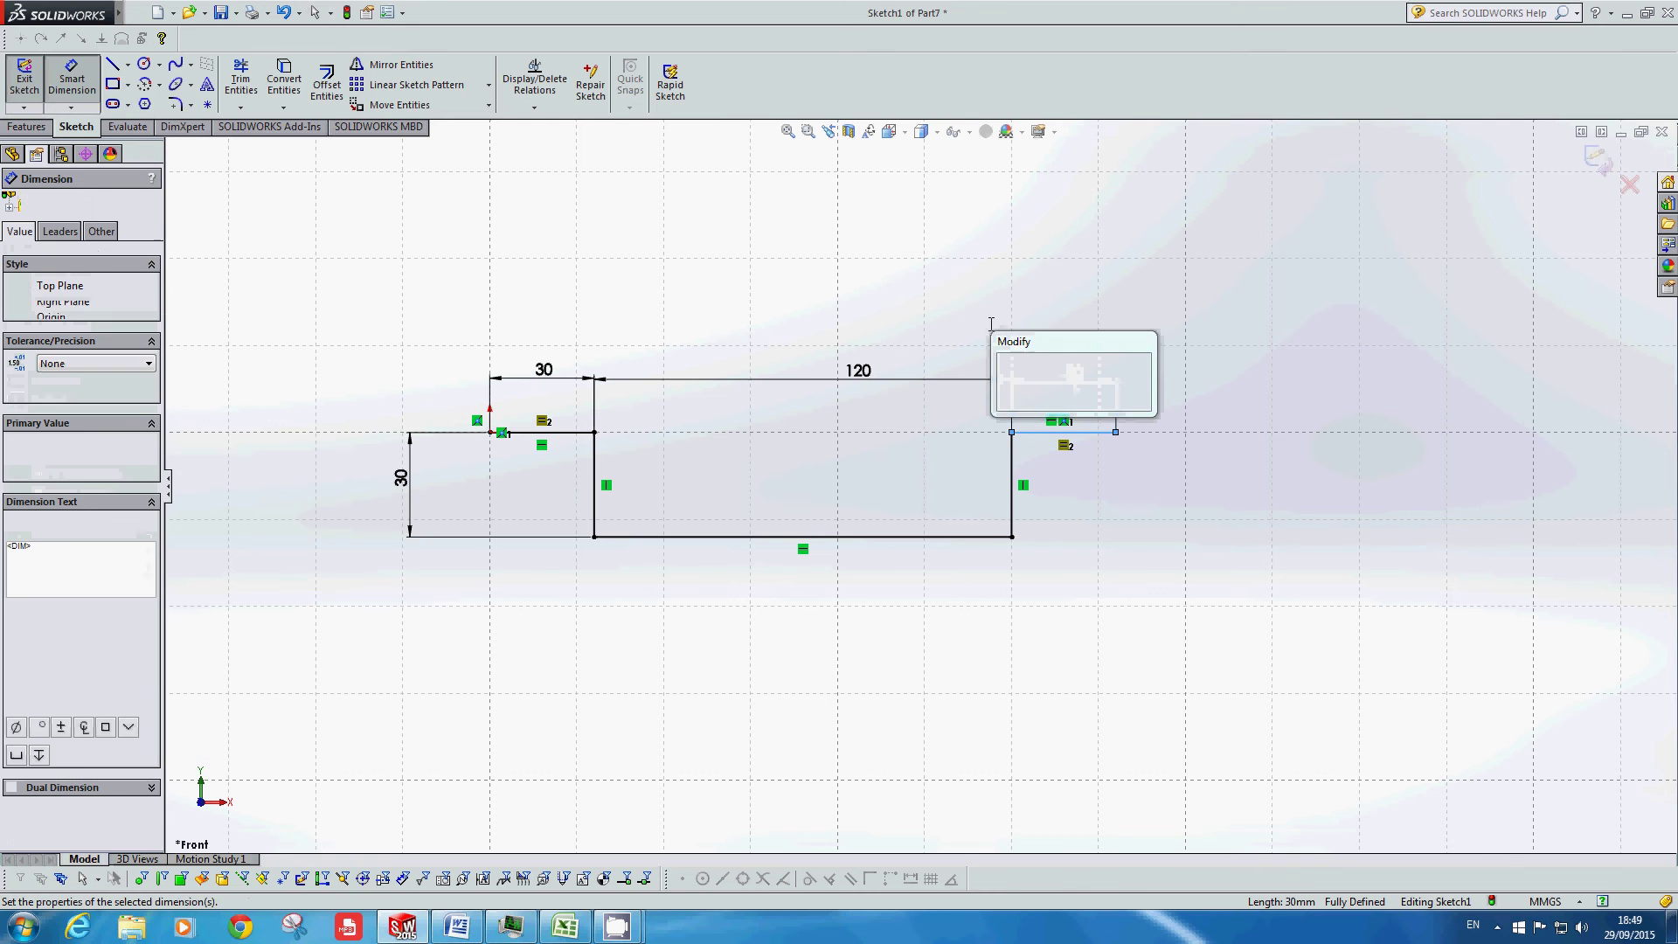
{"action": "key", "text": "Return"}
{"action": "key", "text": "Escape"}
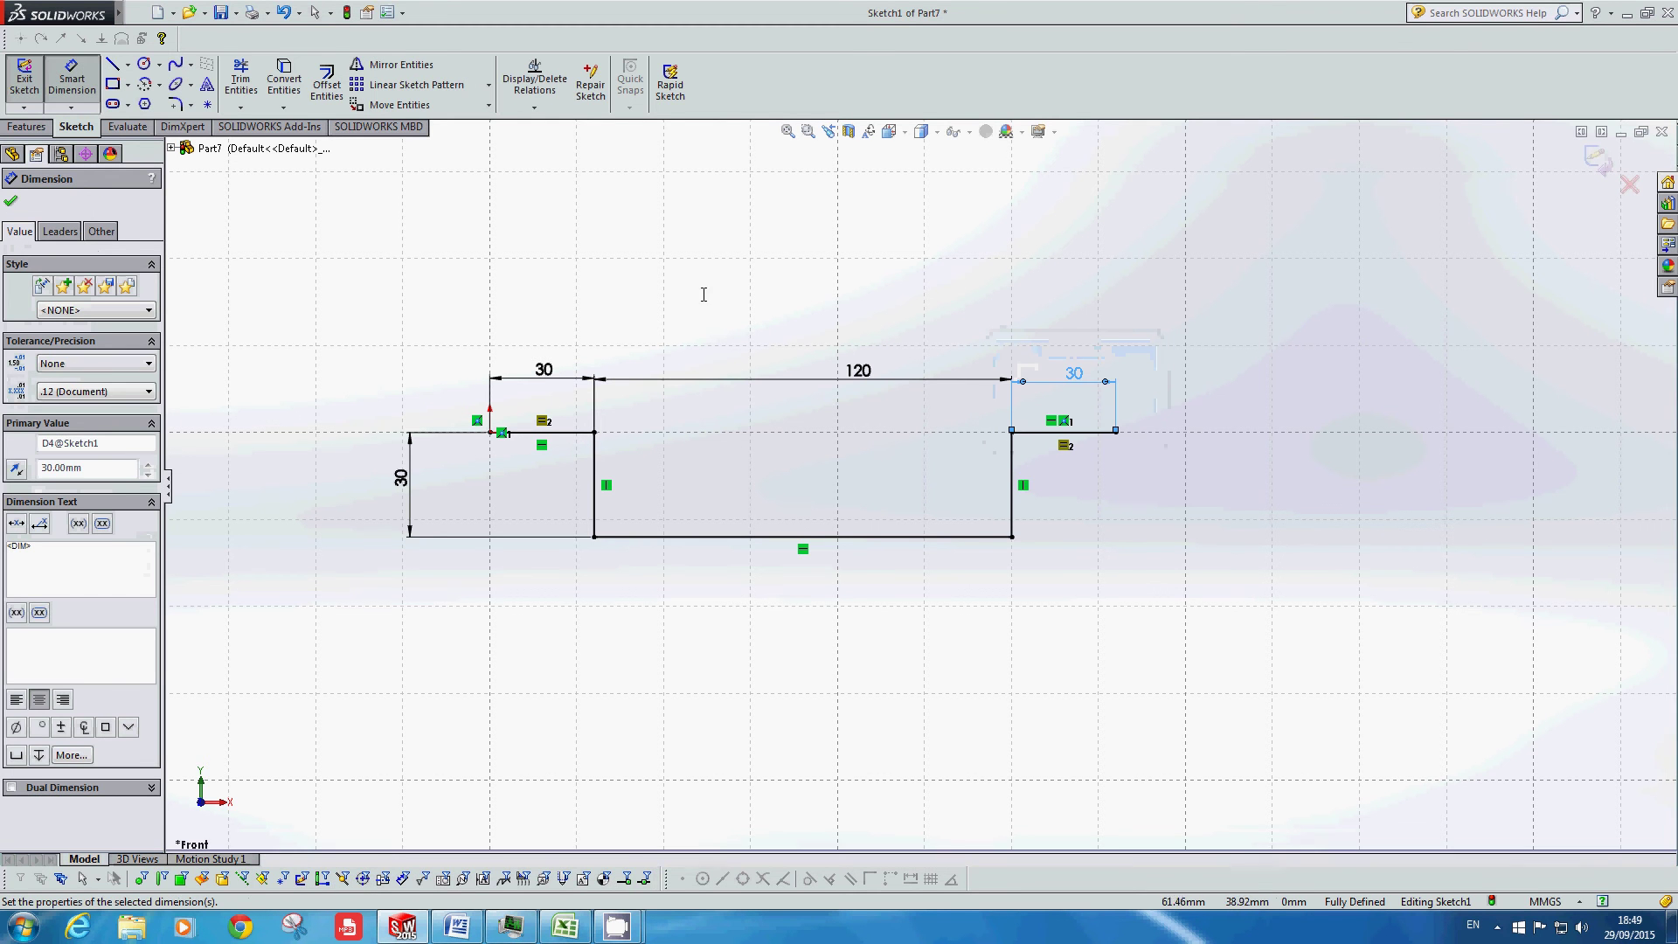
{"action": "key", "text": "Escape"}
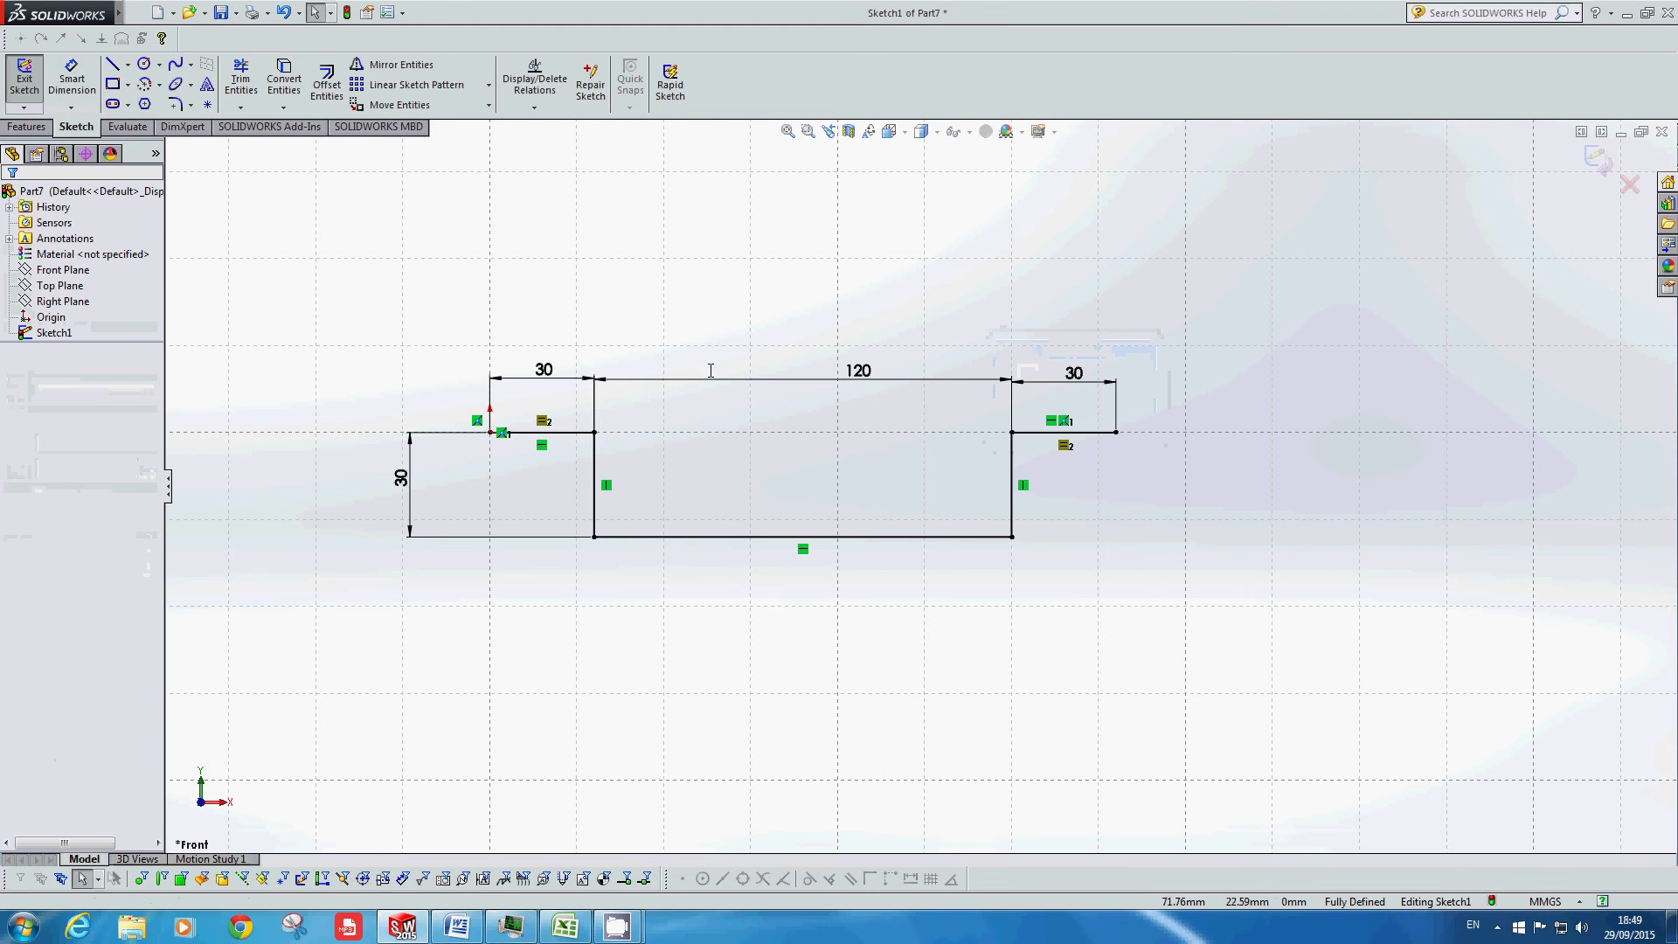
Step: Apply 10 mm sketch fillets to the two upper corners where the short horizontal ends meet the vertical lines
{"action": "left_click", "coordinate": [177, 105]}
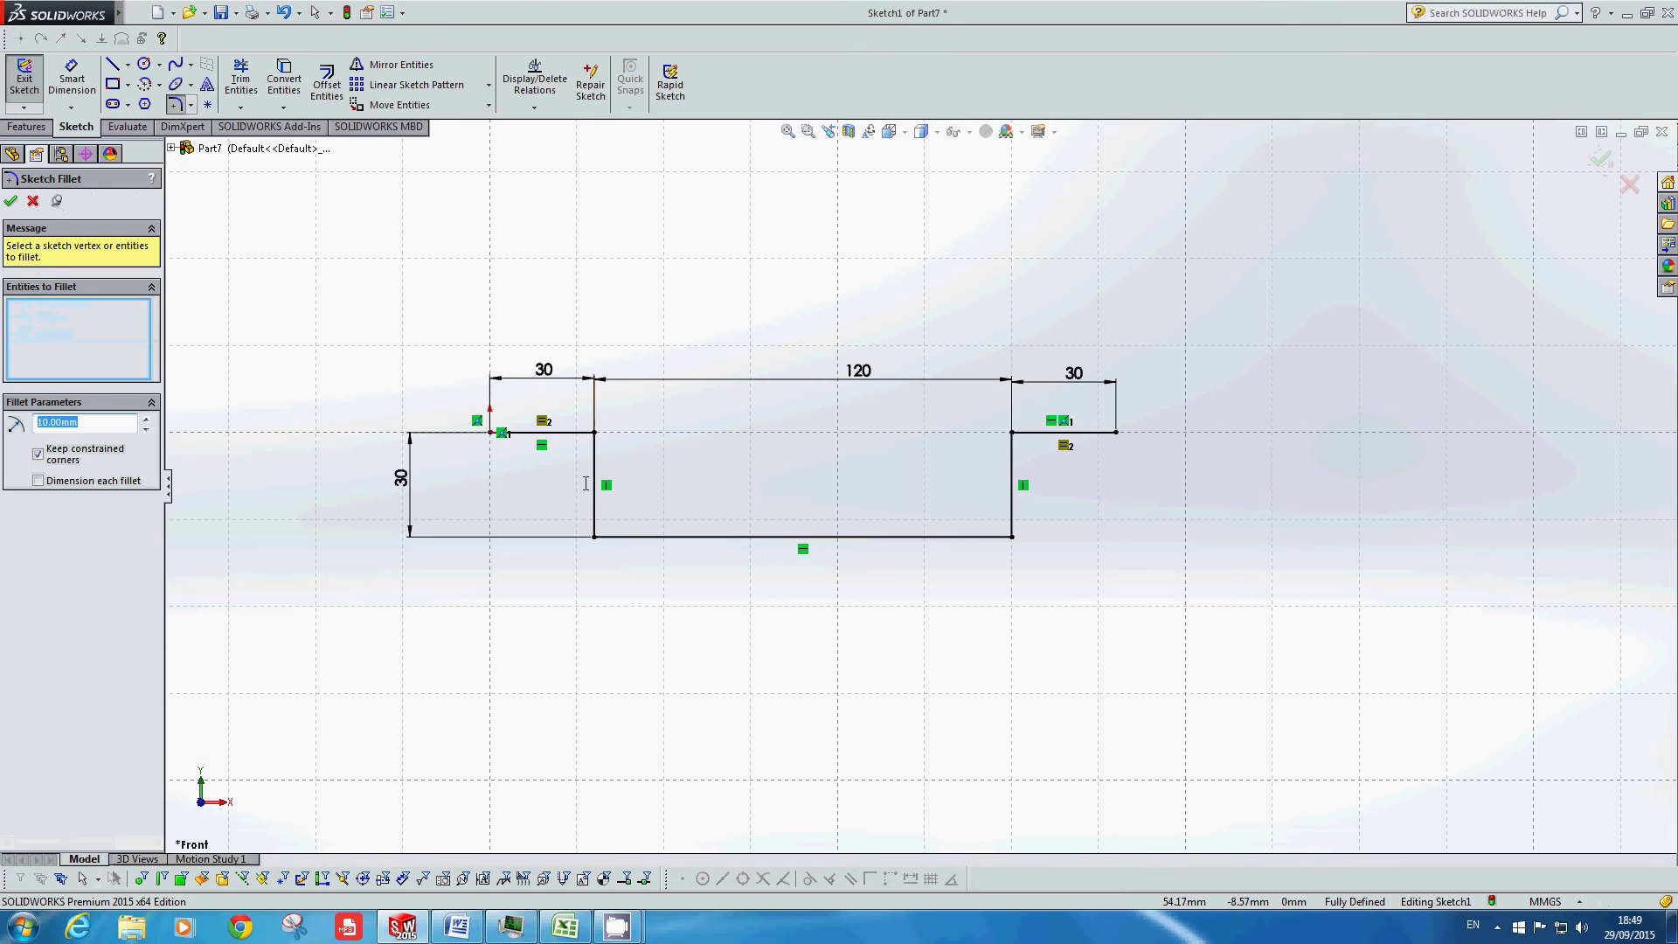
{"action": "left_click", "coordinate": [564, 433]}
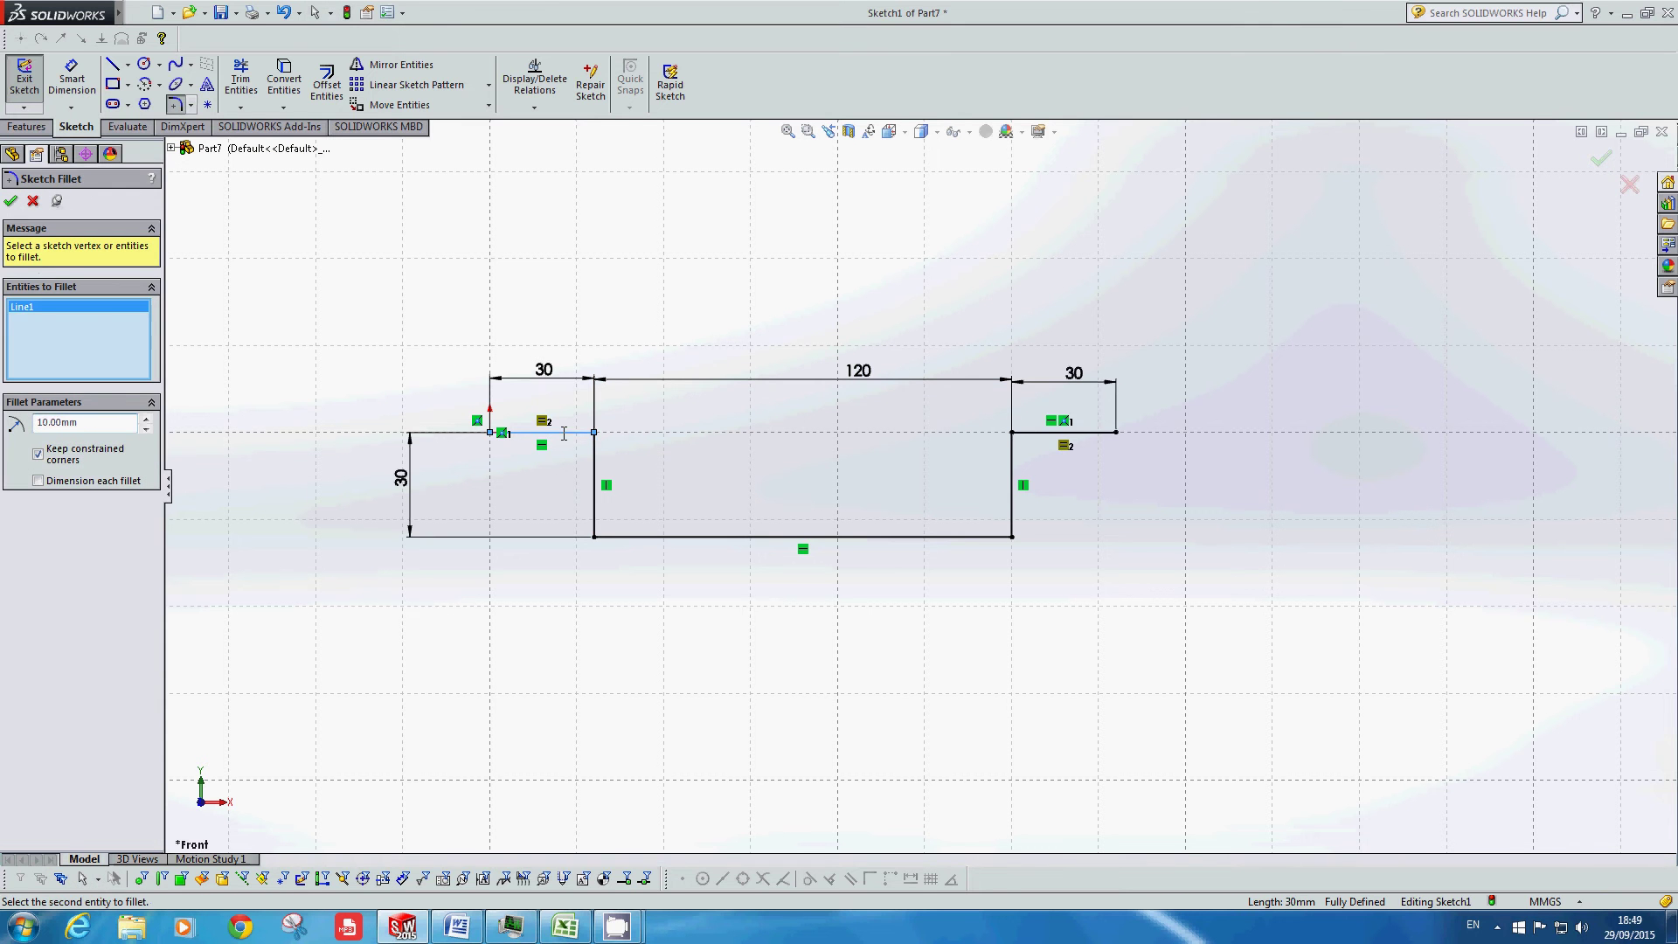
{"action": "left_click", "coordinate": [595, 463]}
{"action": "left_click", "coordinate": [1013, 448]}
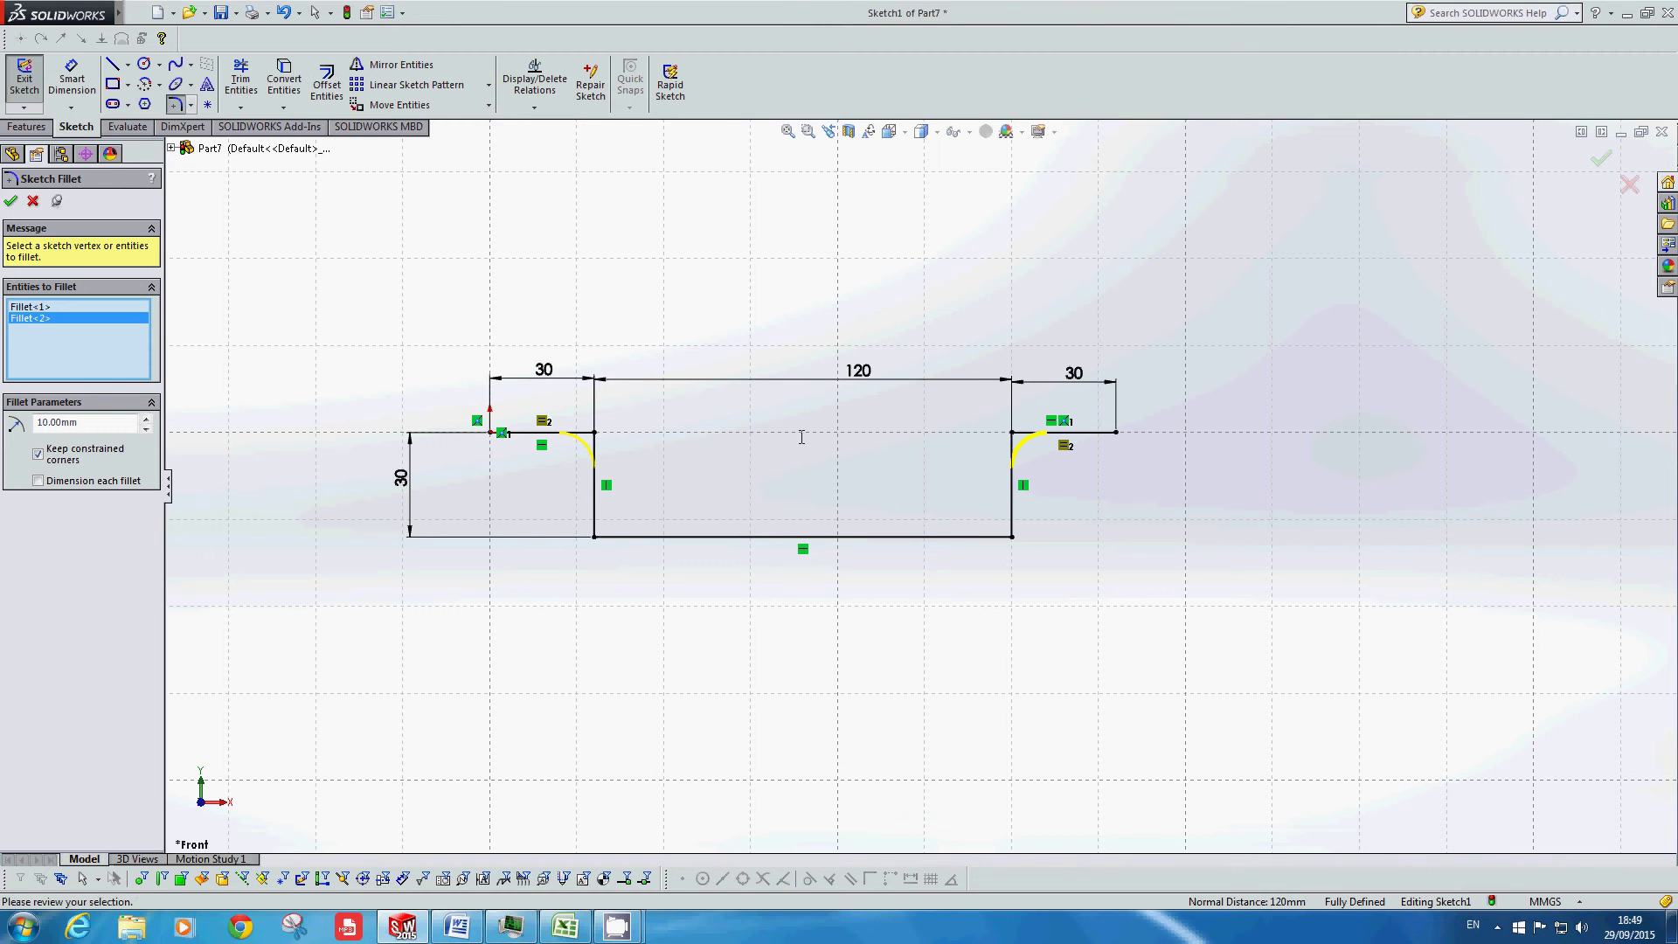
{"action": "key", "text": "Return"}
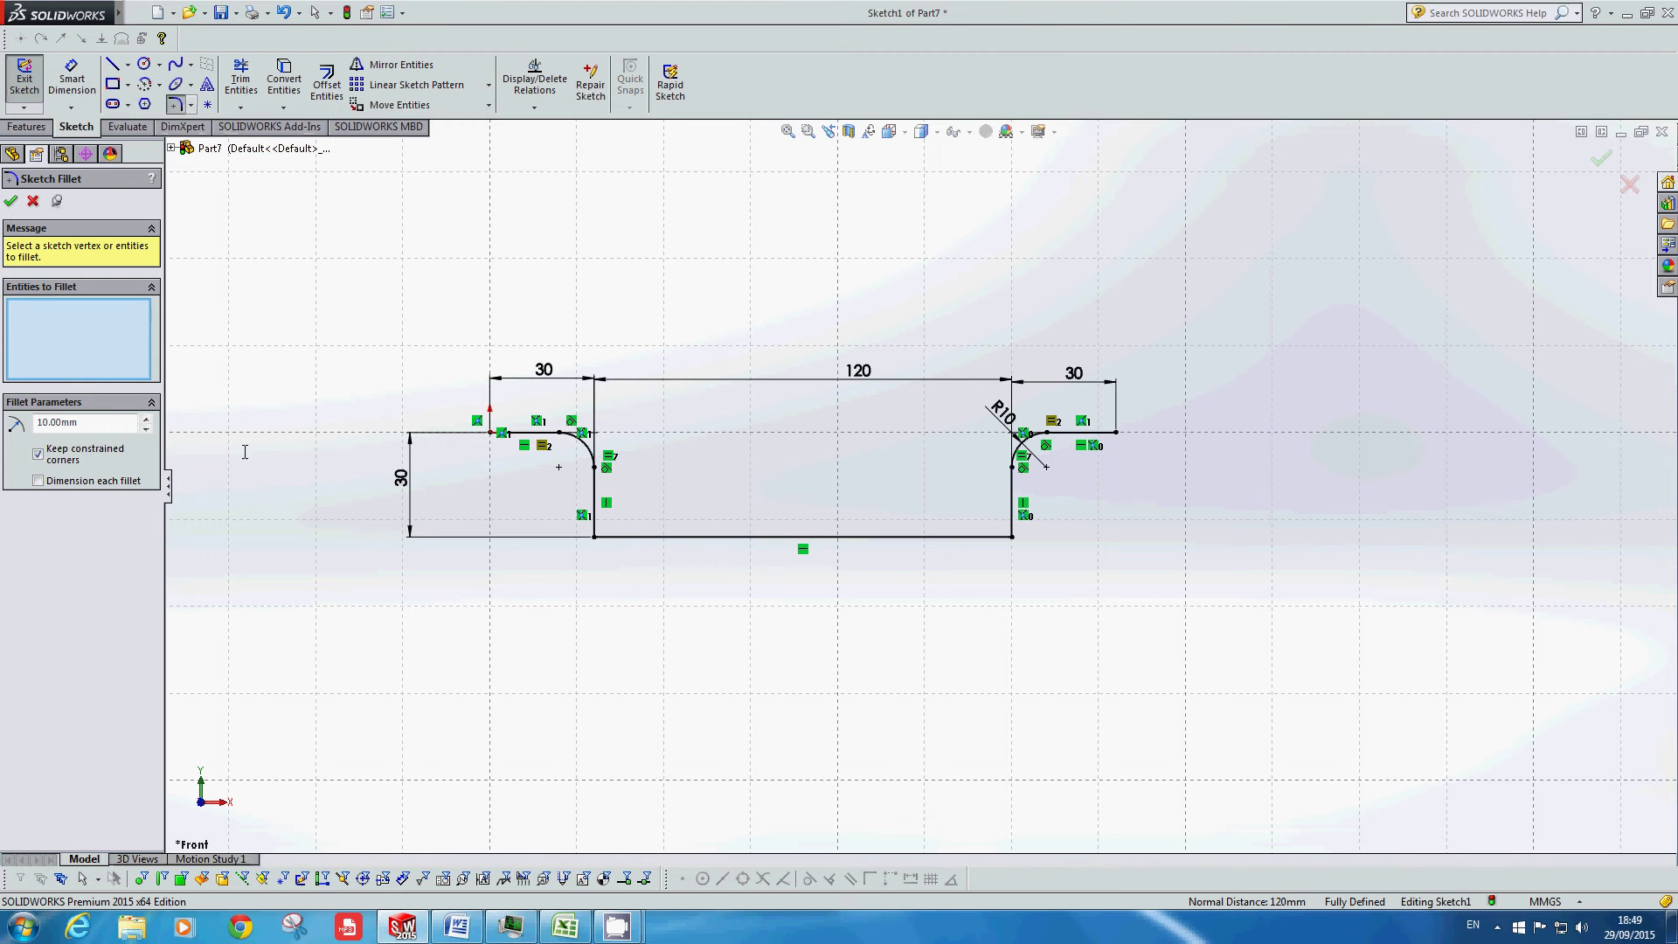
Step: Apply 5 mm sketch fillets to the two lower corners at the ends of the long horizontal line
{"action": "left_click_drag", "start_coordinate": [108, 424], "coordinate": [48, 423]}
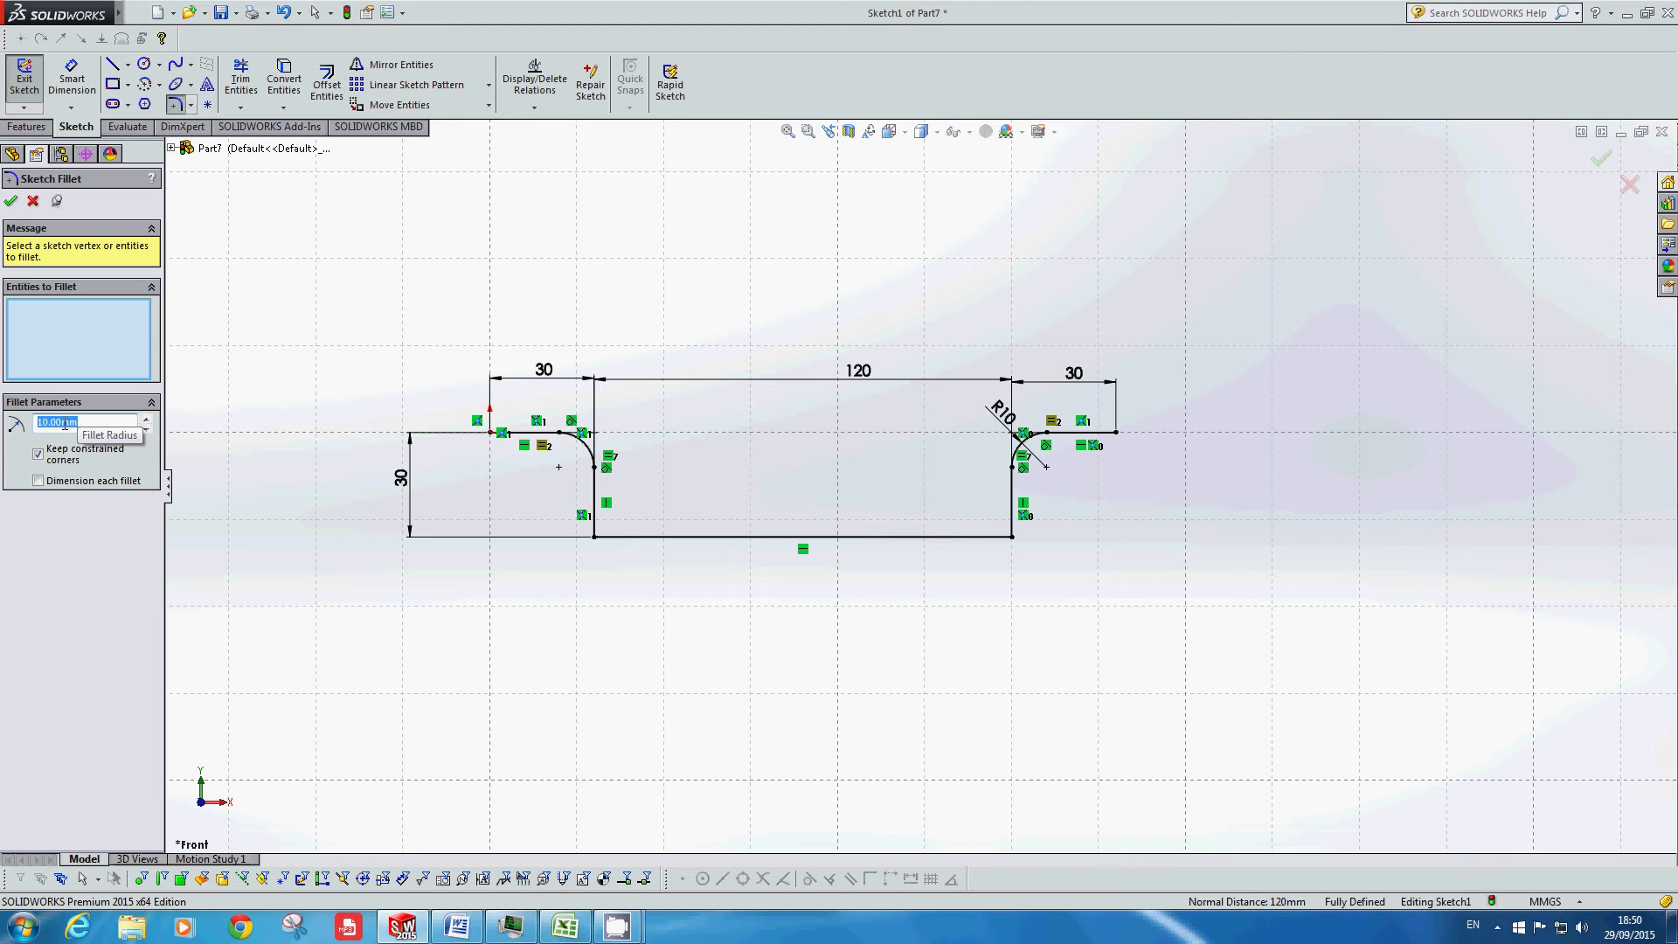
{"action": "type", "text": "5"}
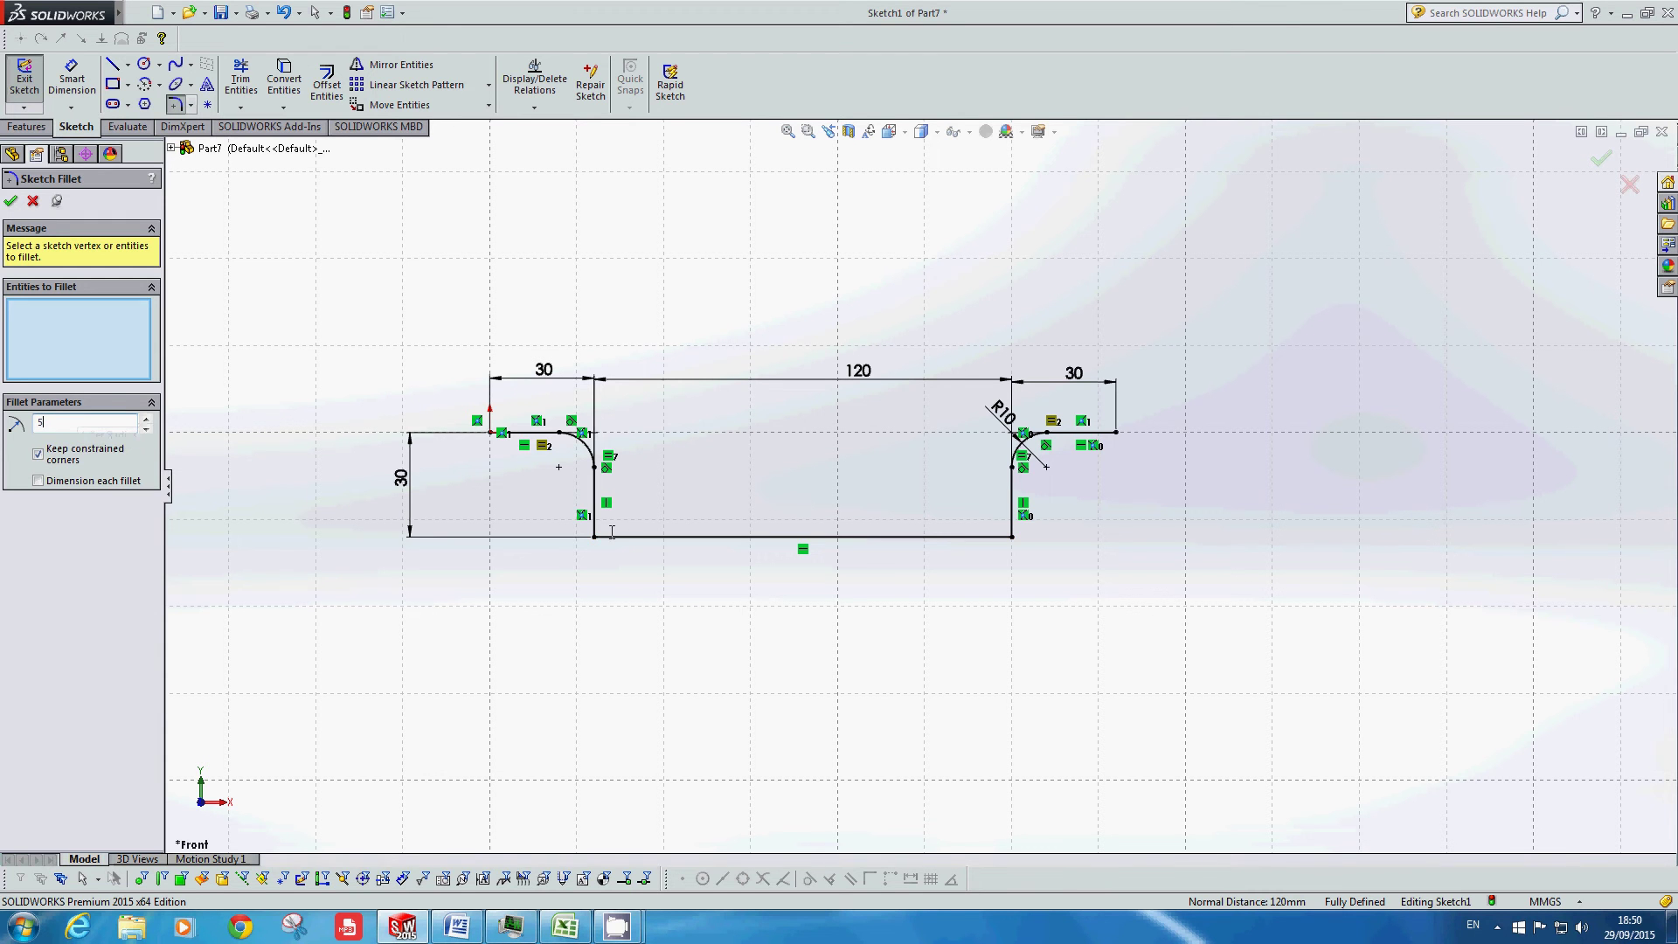
{"action": "left_click", "coordinate": [594, 537]}
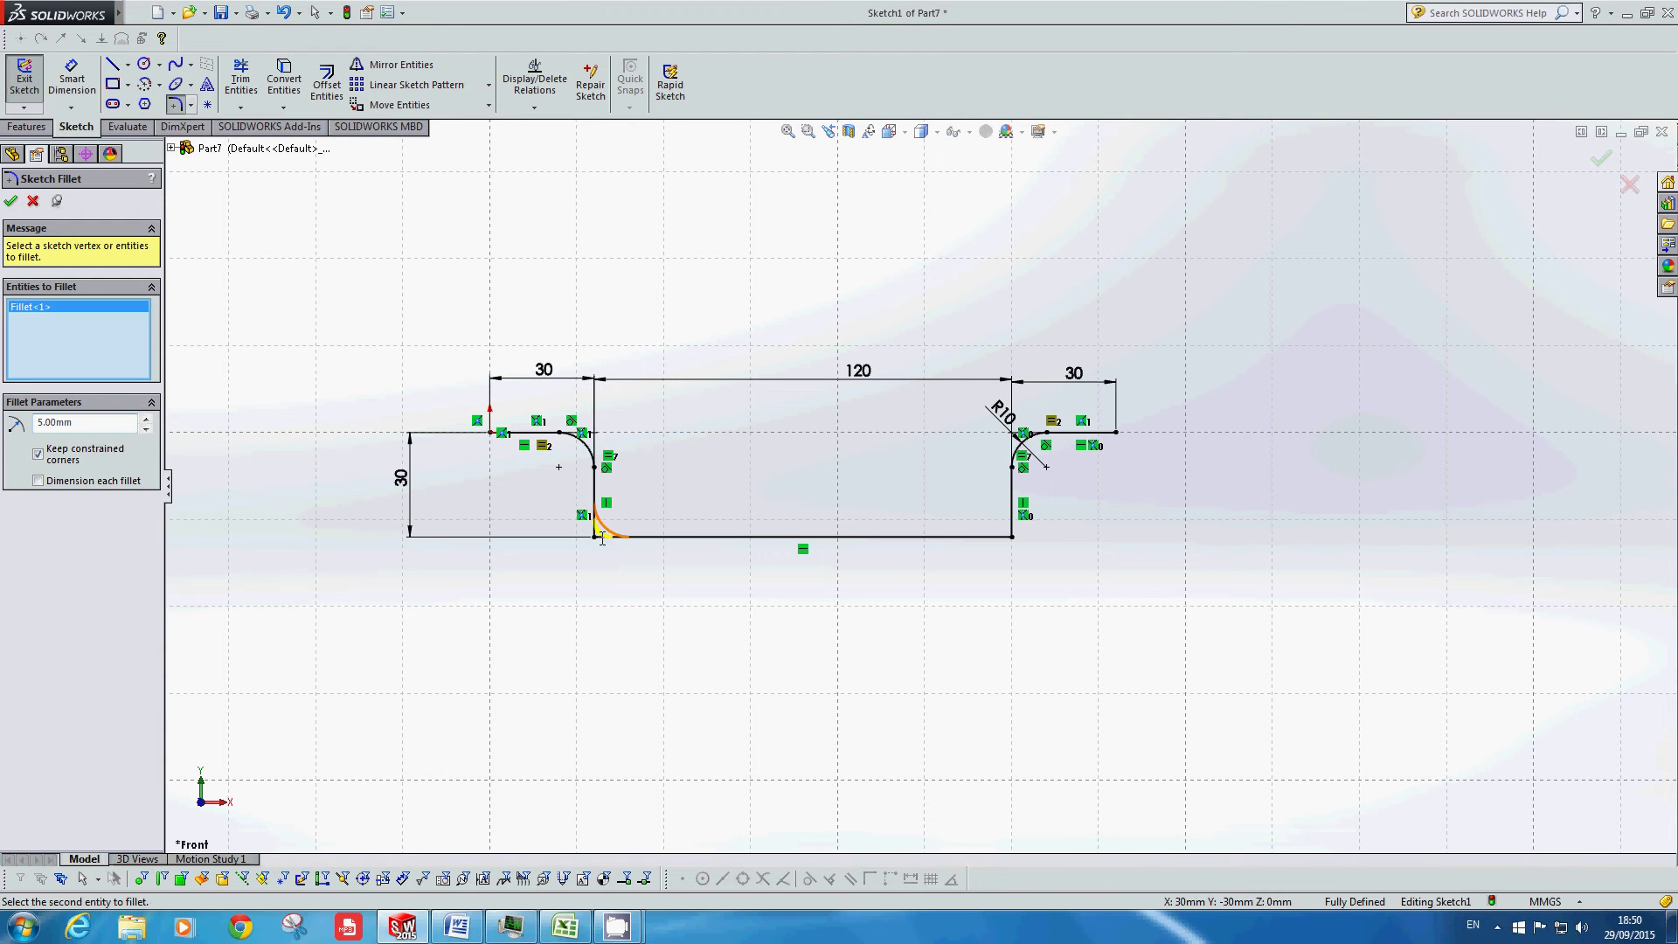
{"action": "scroll", "coordinate": [1025, 544], "scroll_direction": "down", "scroll_amount": 2}
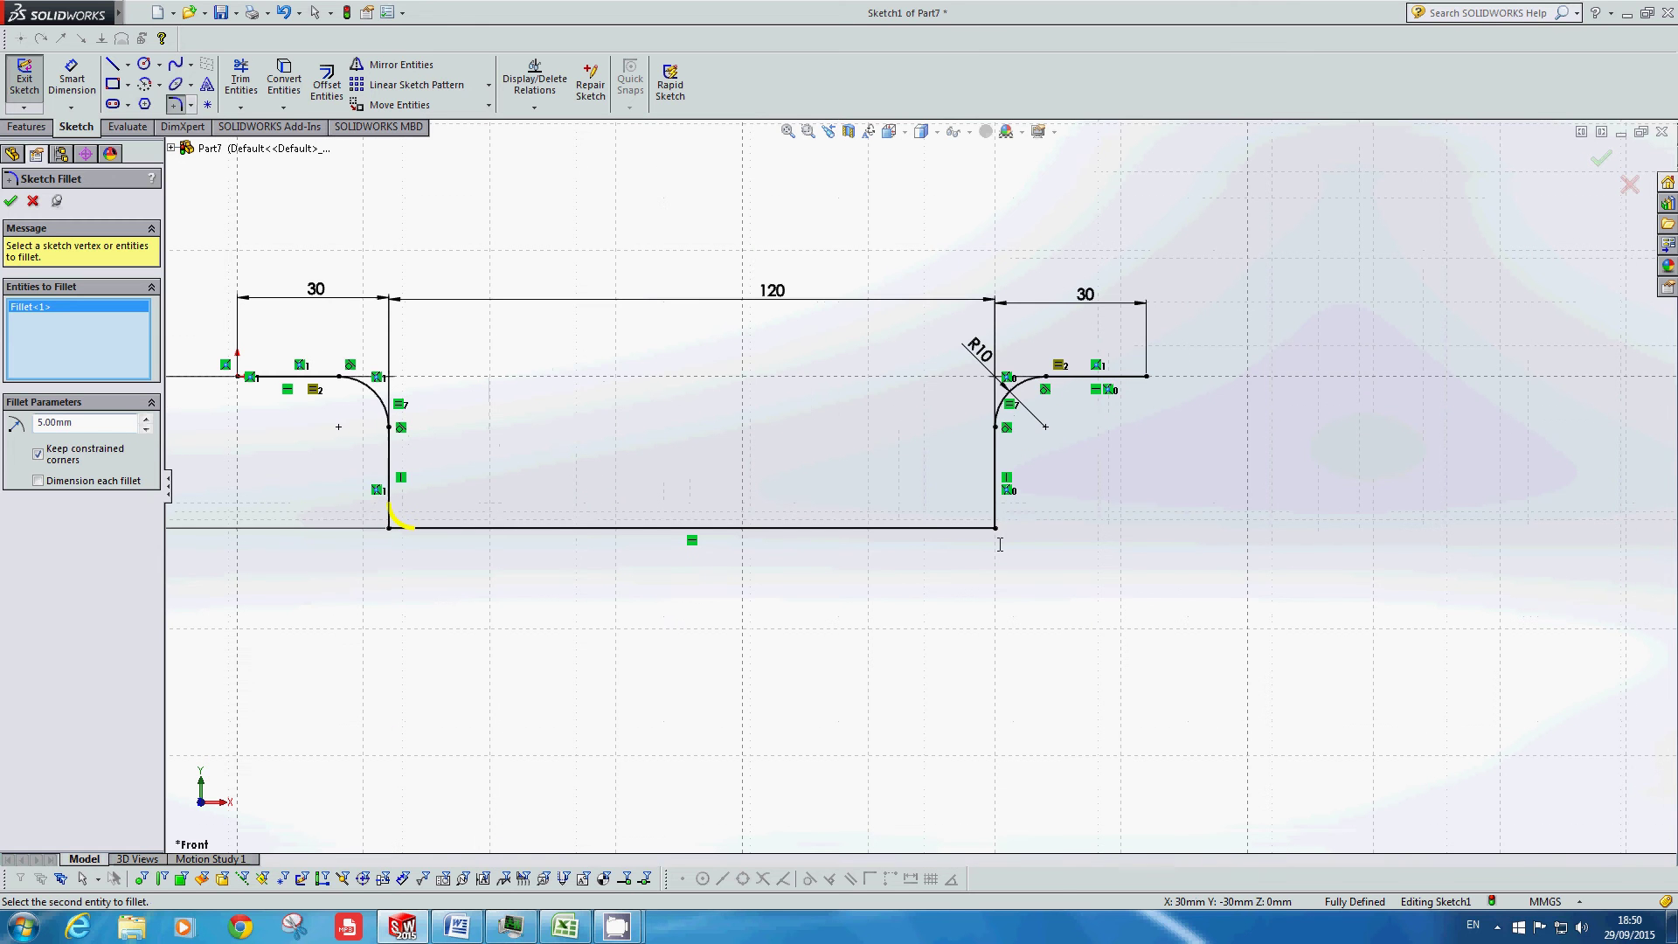
{"action": "left_click", "coordinate": [996, 528]}
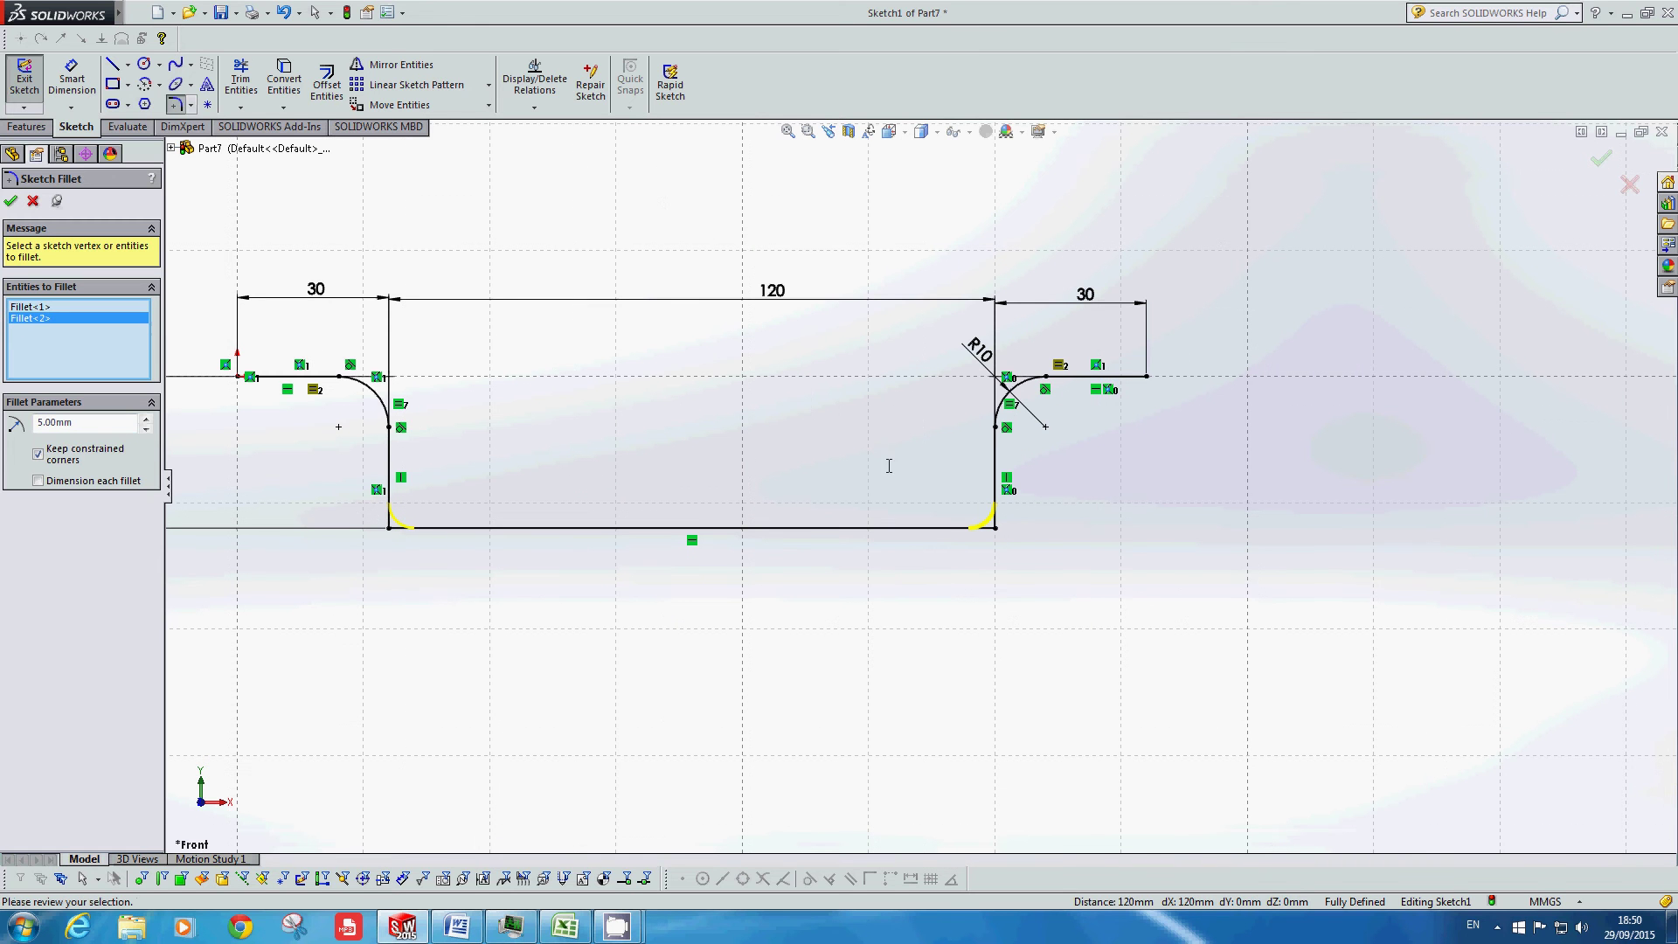
{"action": "key", "text": "Return"}
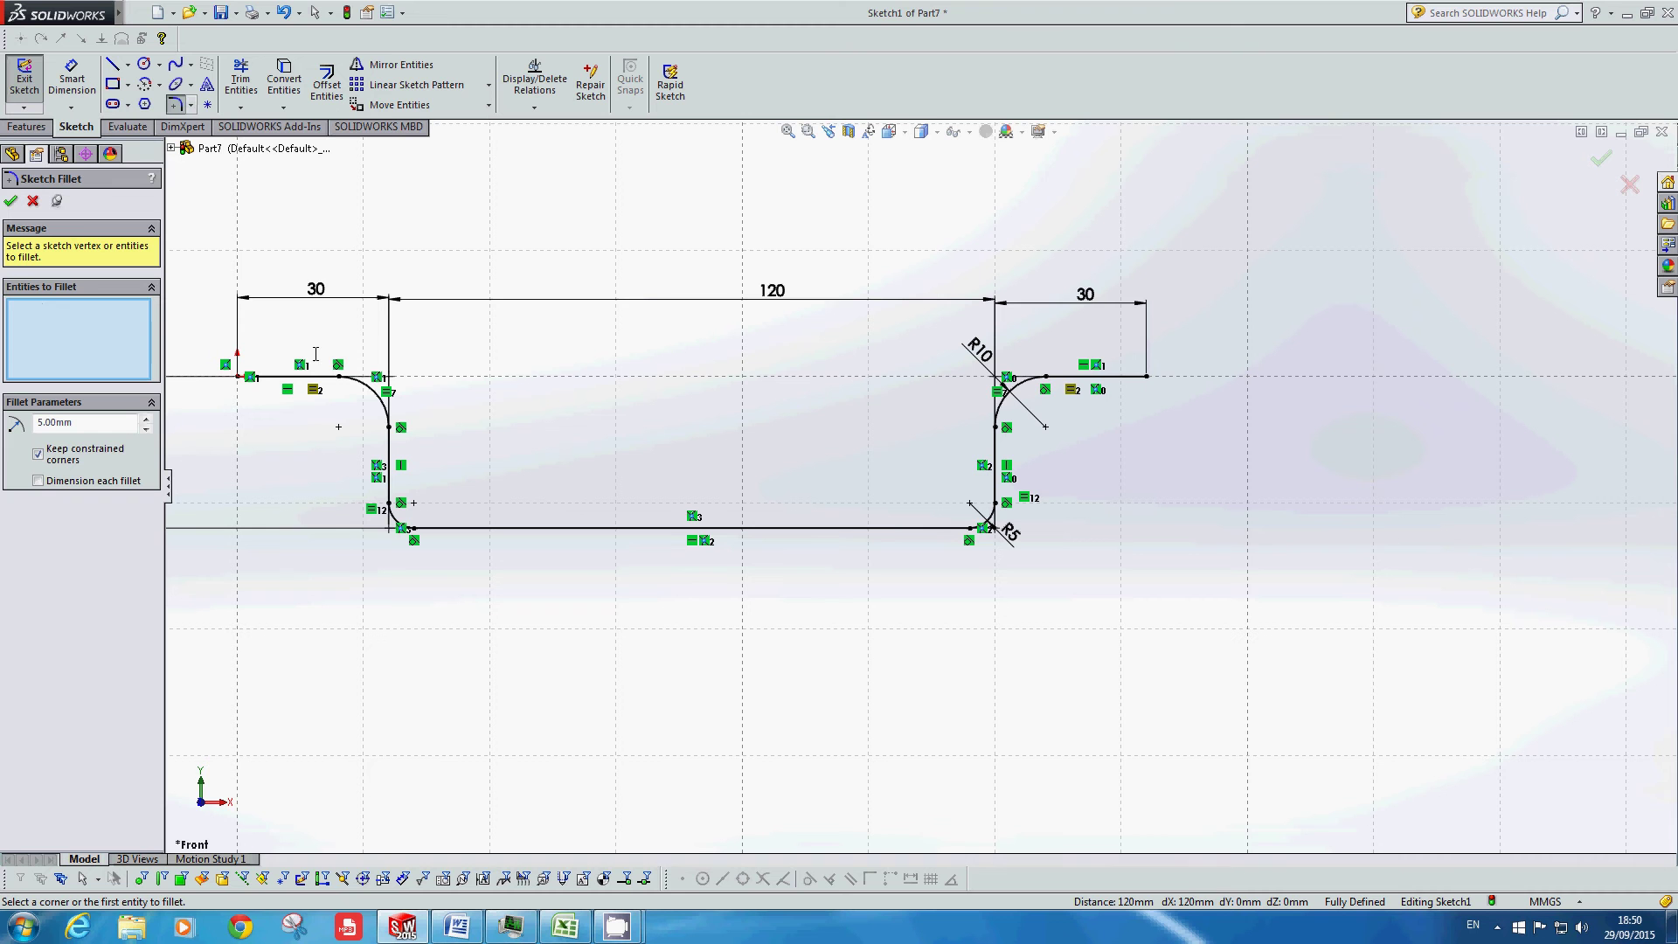
Step: Check the Offset Command drawing in the Week 2 Word document, then return to SOLIDWORKS and finish the Sketch Fillet command
{"action": "left_click", "coordinate": [456, 926]}
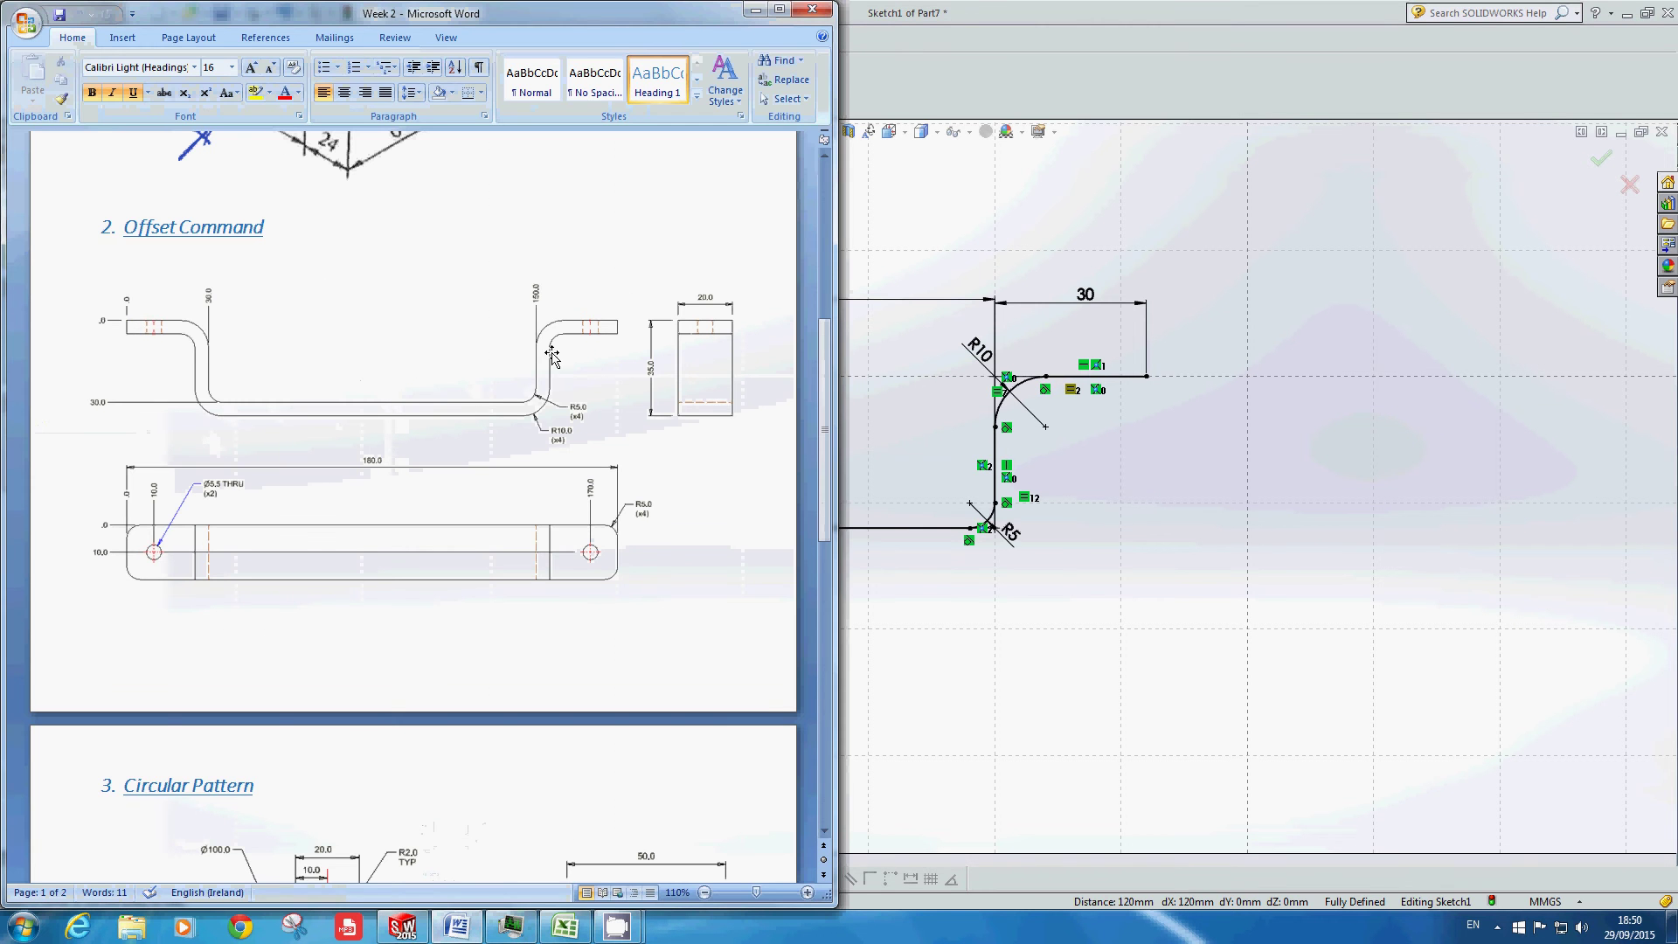
{"action": "left_click", "coordinate": [1034, 205]}
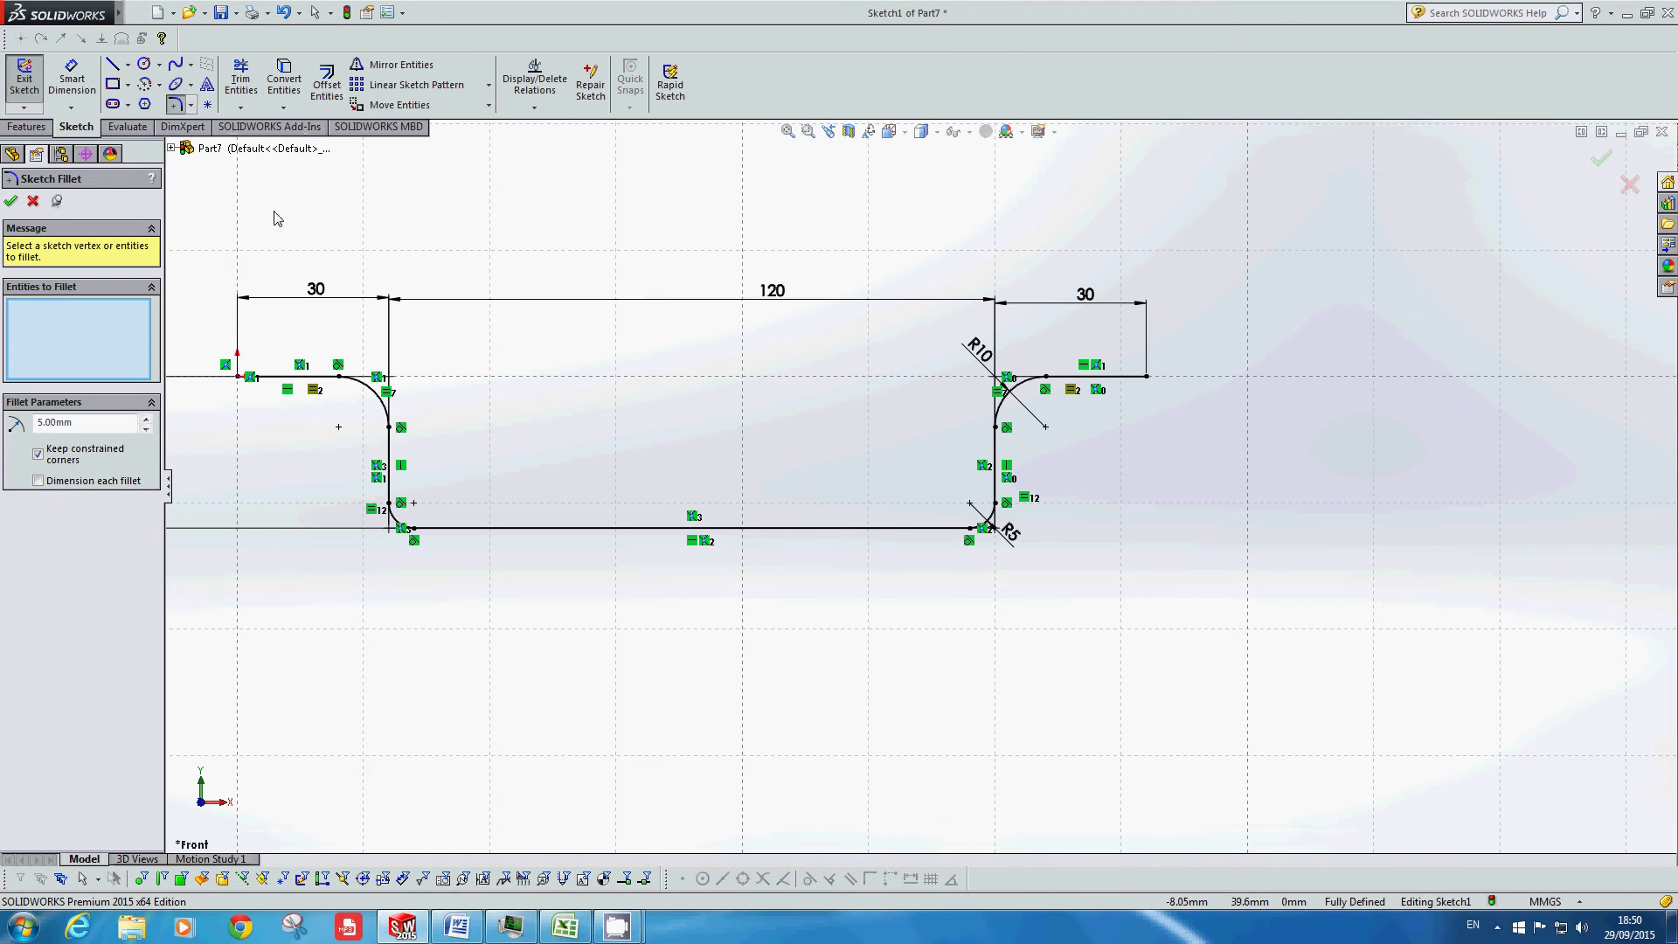
{"action": "left_click", "coordinate": [10, 202]}
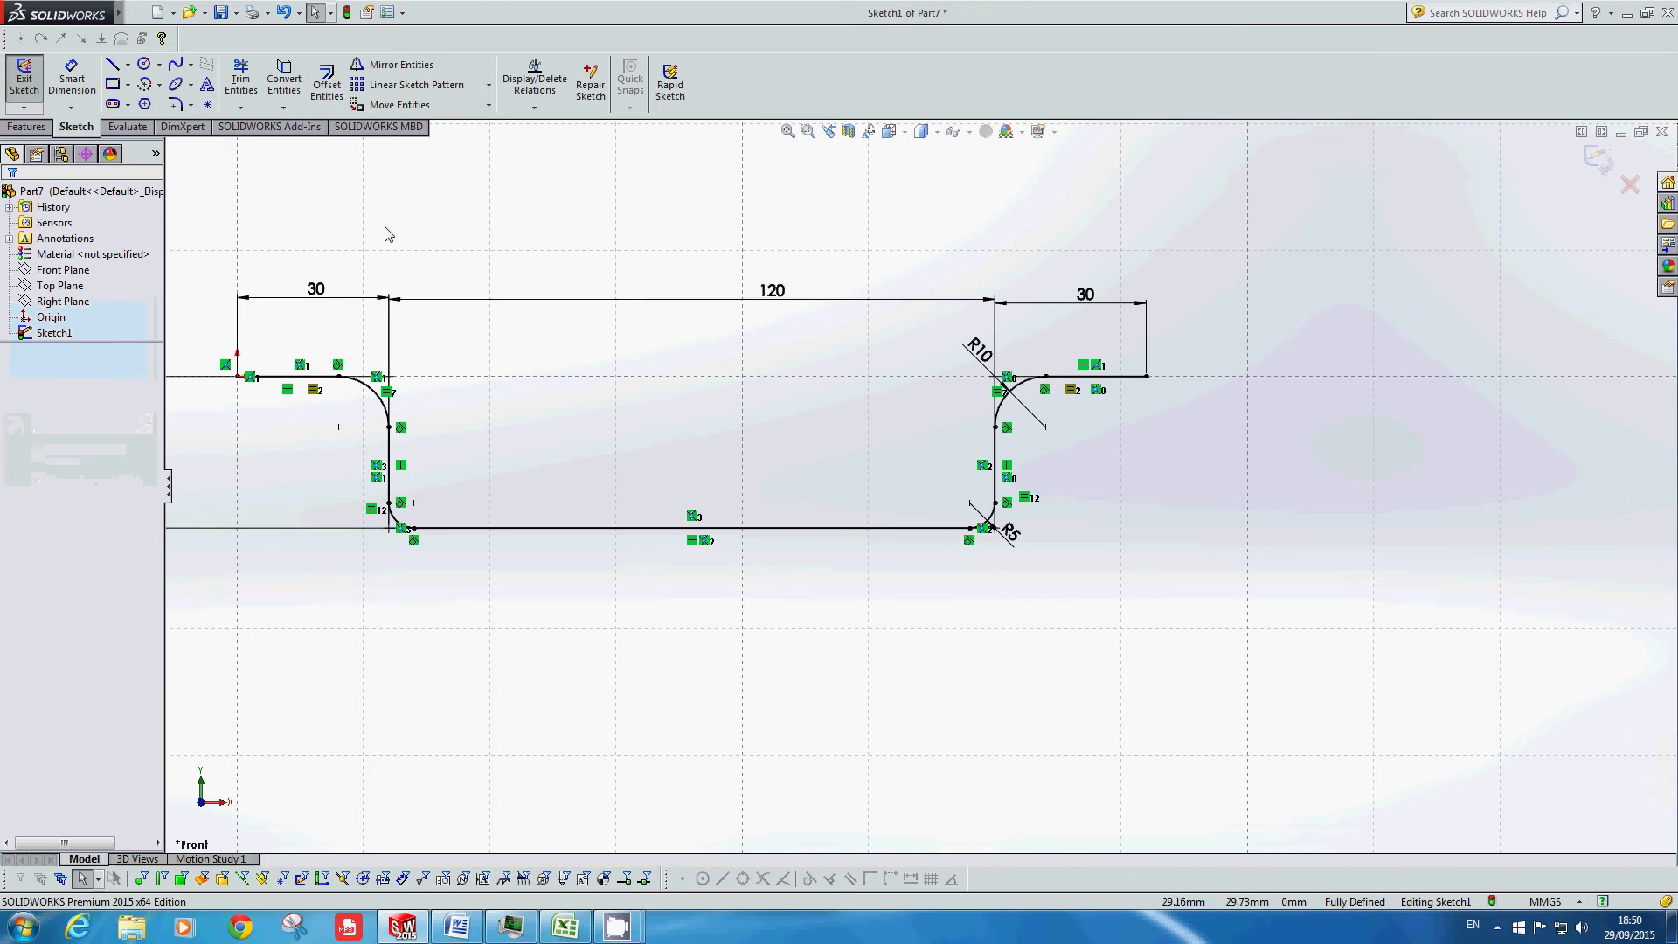
Step: Try to offset the whole profile chain 5 mm toward its upper side, and undo that offset
{"action": "left_click", "coordinate": [329, 83]}
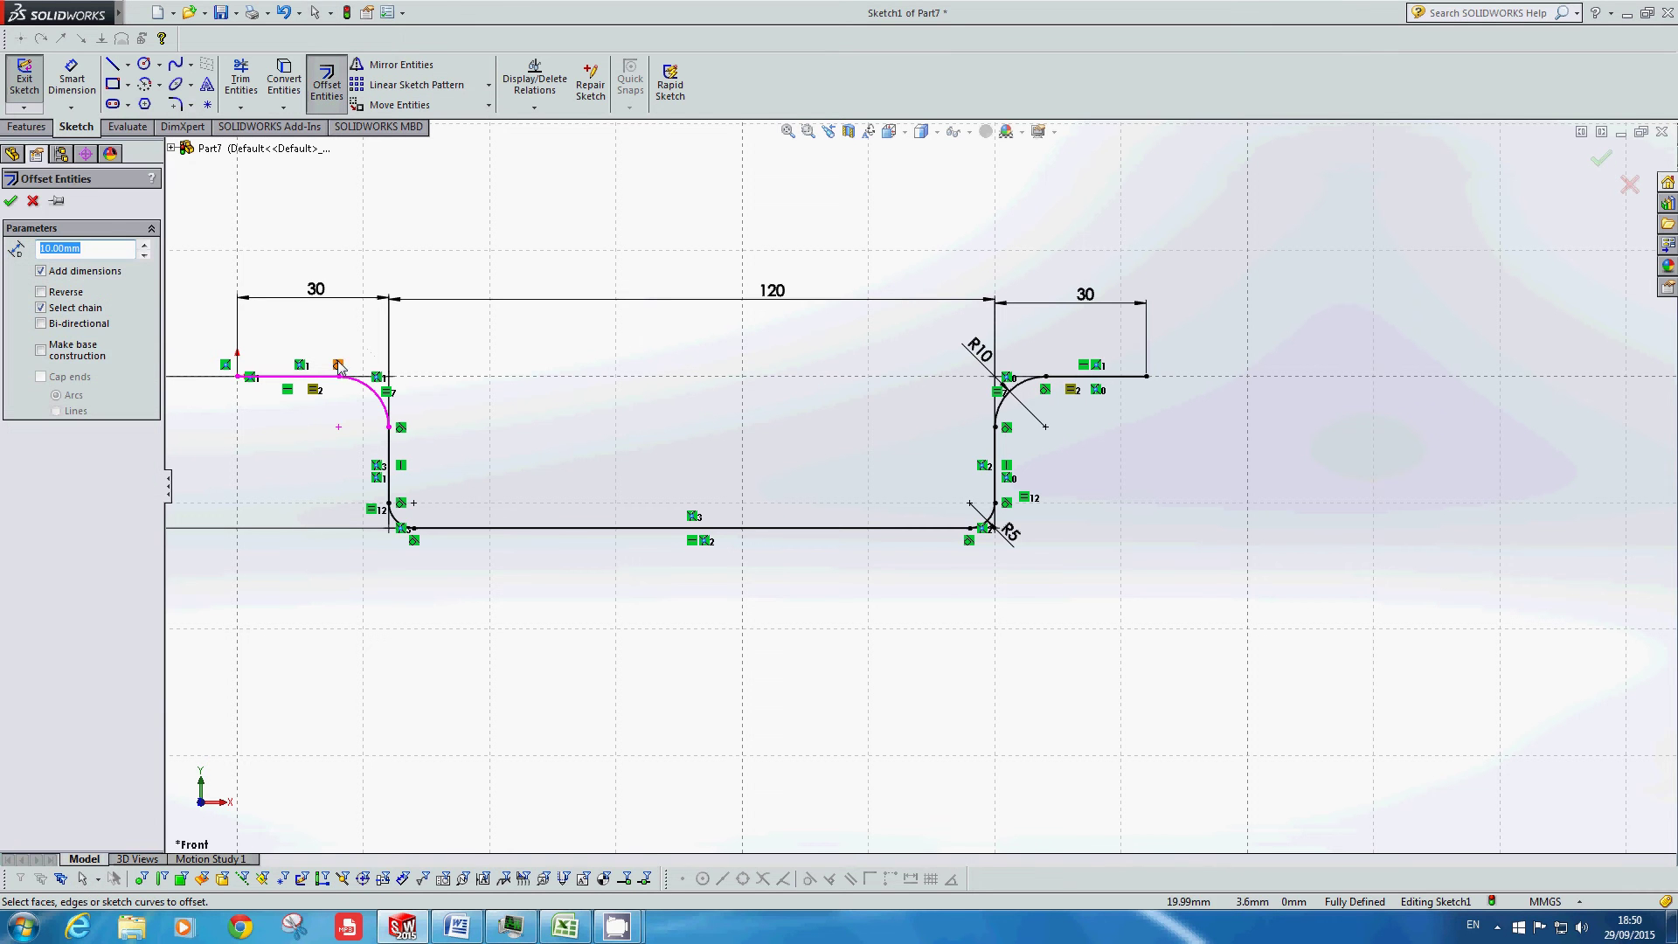
{"action": "left_click", "coordinate": [291, 380]}
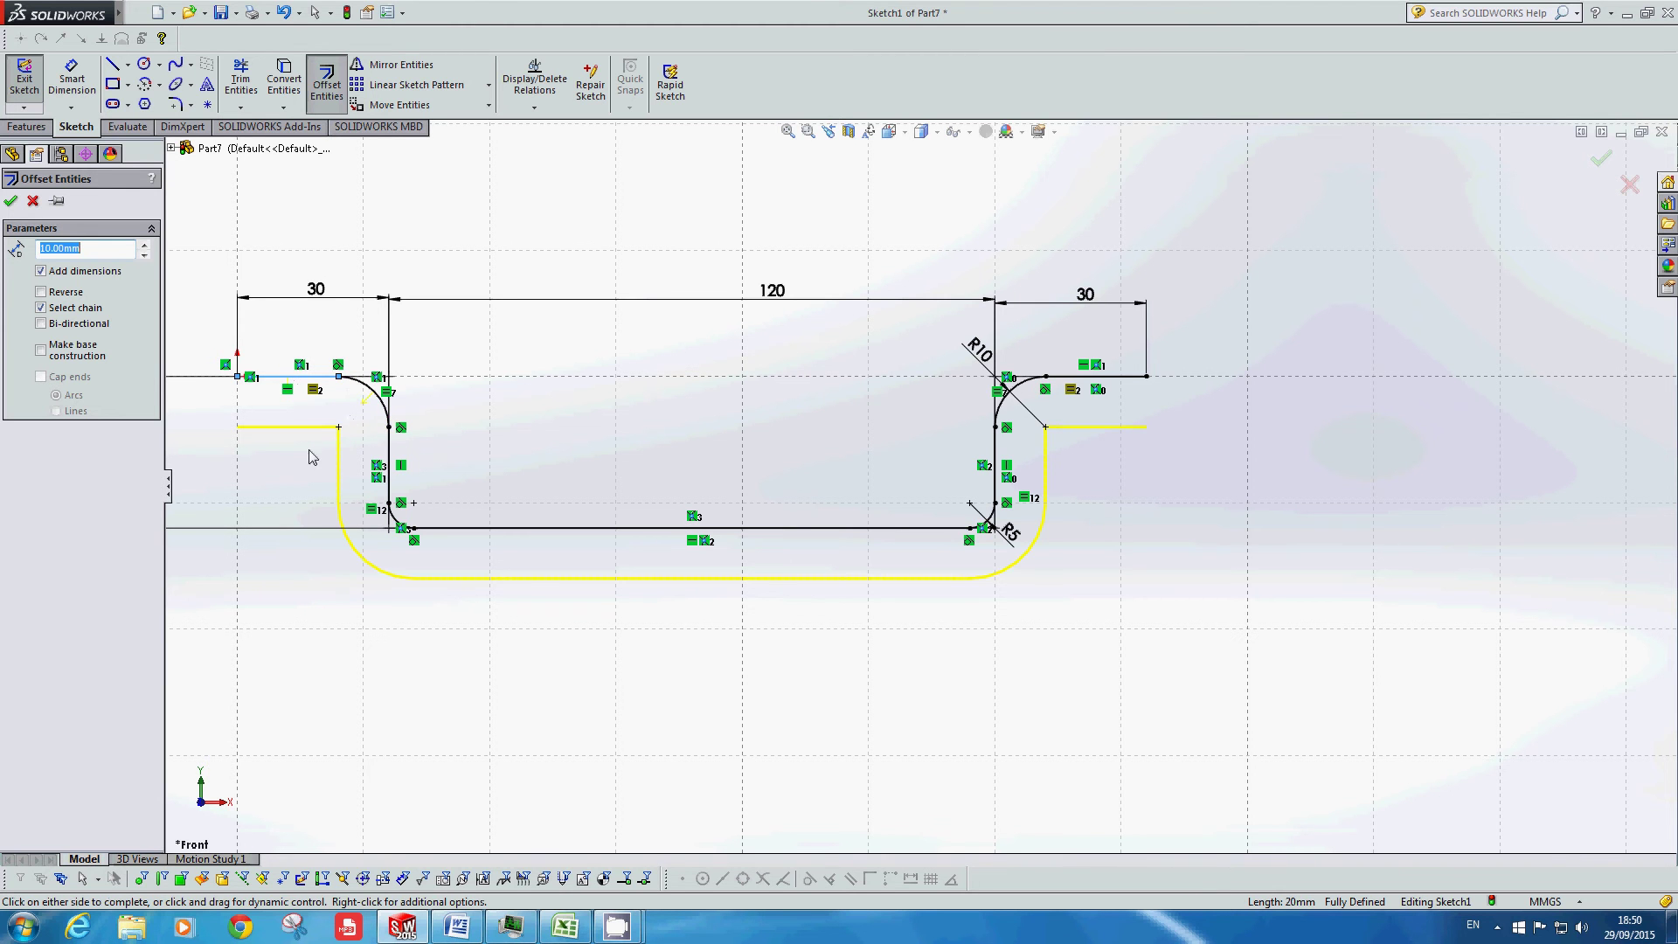
{"action": "type", "text": "5"}
{"action": "left_click", "coordinate": [542, 218]}
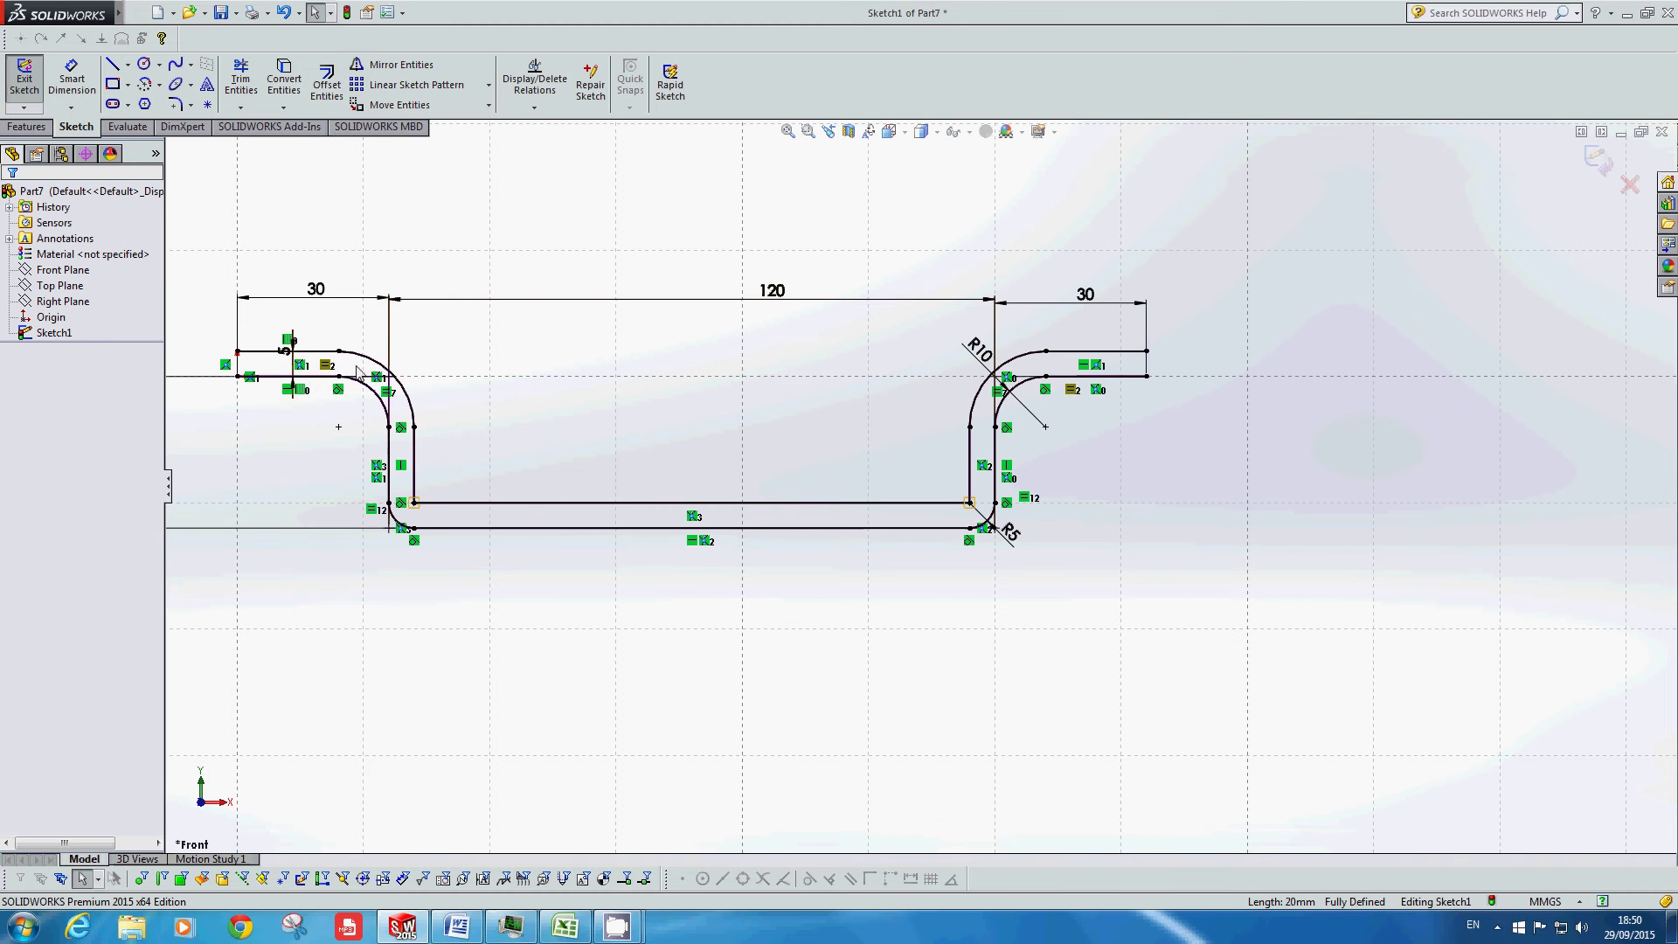
{"action": "scroll", "coordinate": [378, 414], "scroll_direction": "up", "scroll_amount": 1}
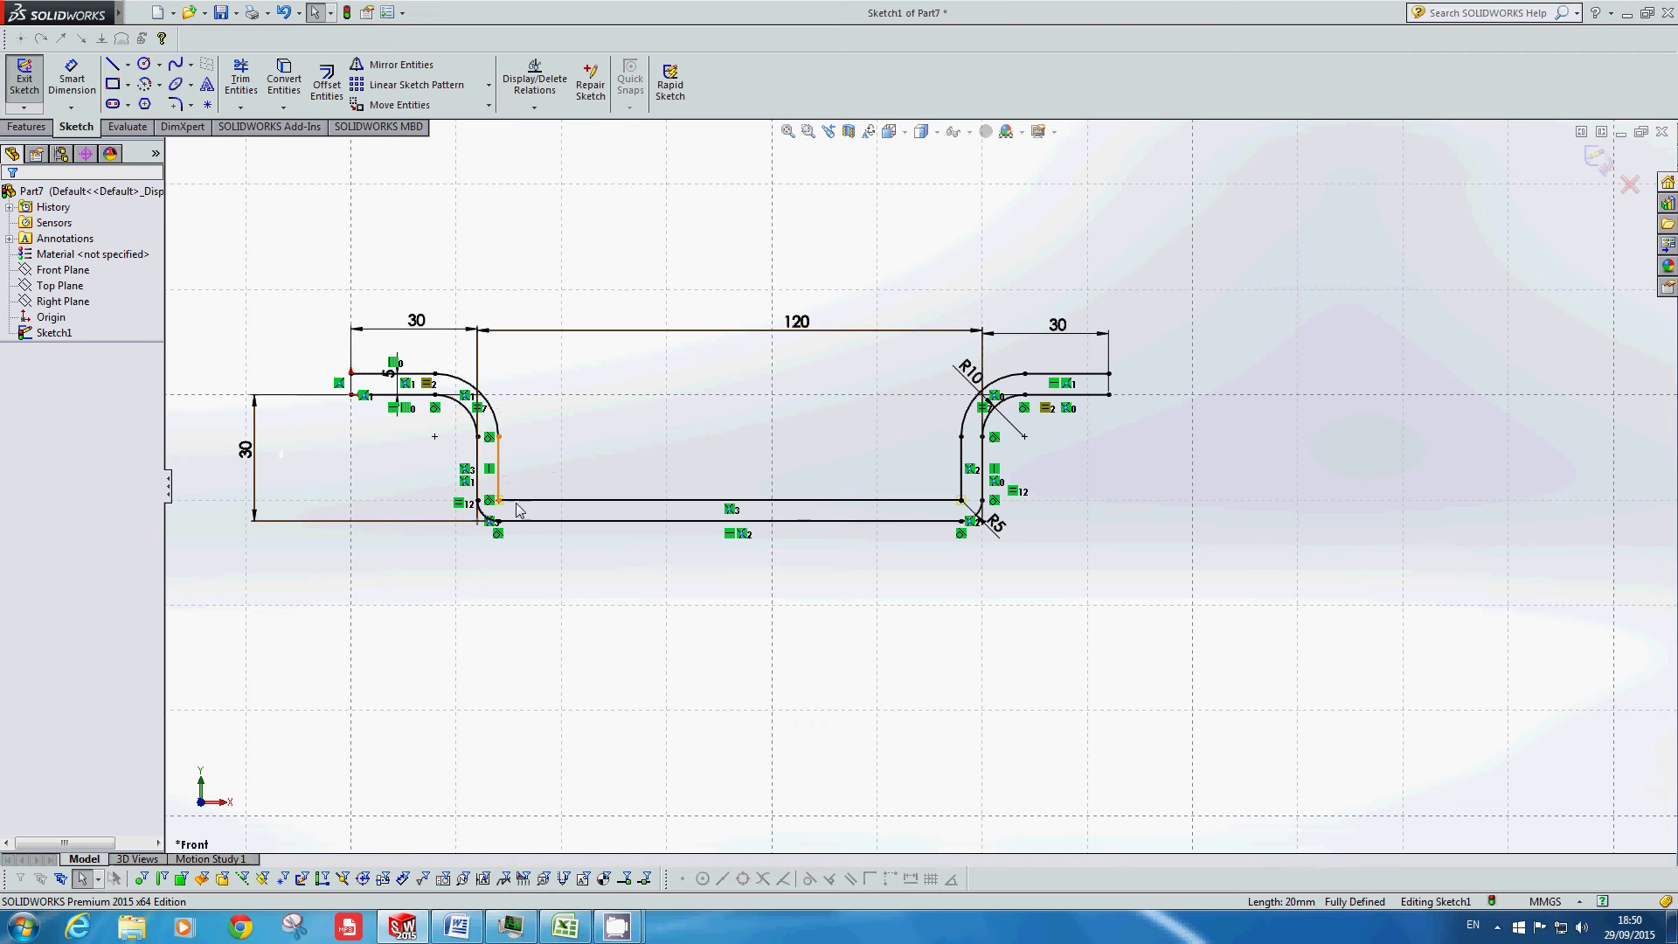
{"action": "left_click", "coordinate": [284, 14]}
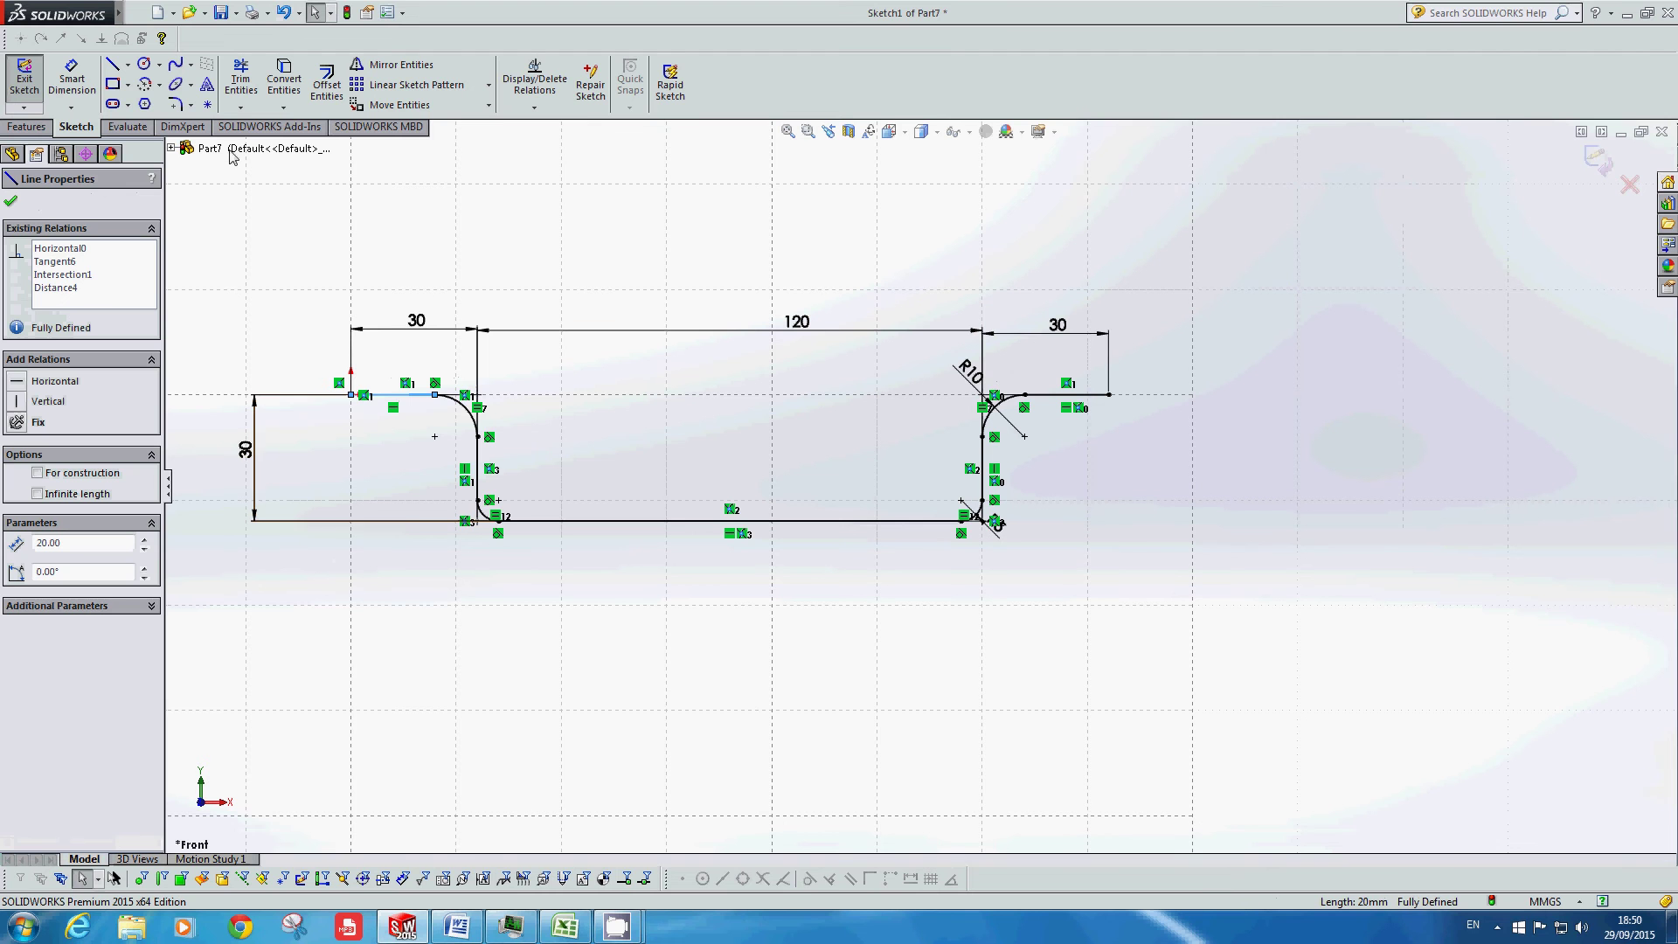
{"action": "left_click", "coordinate": [315, 283]}
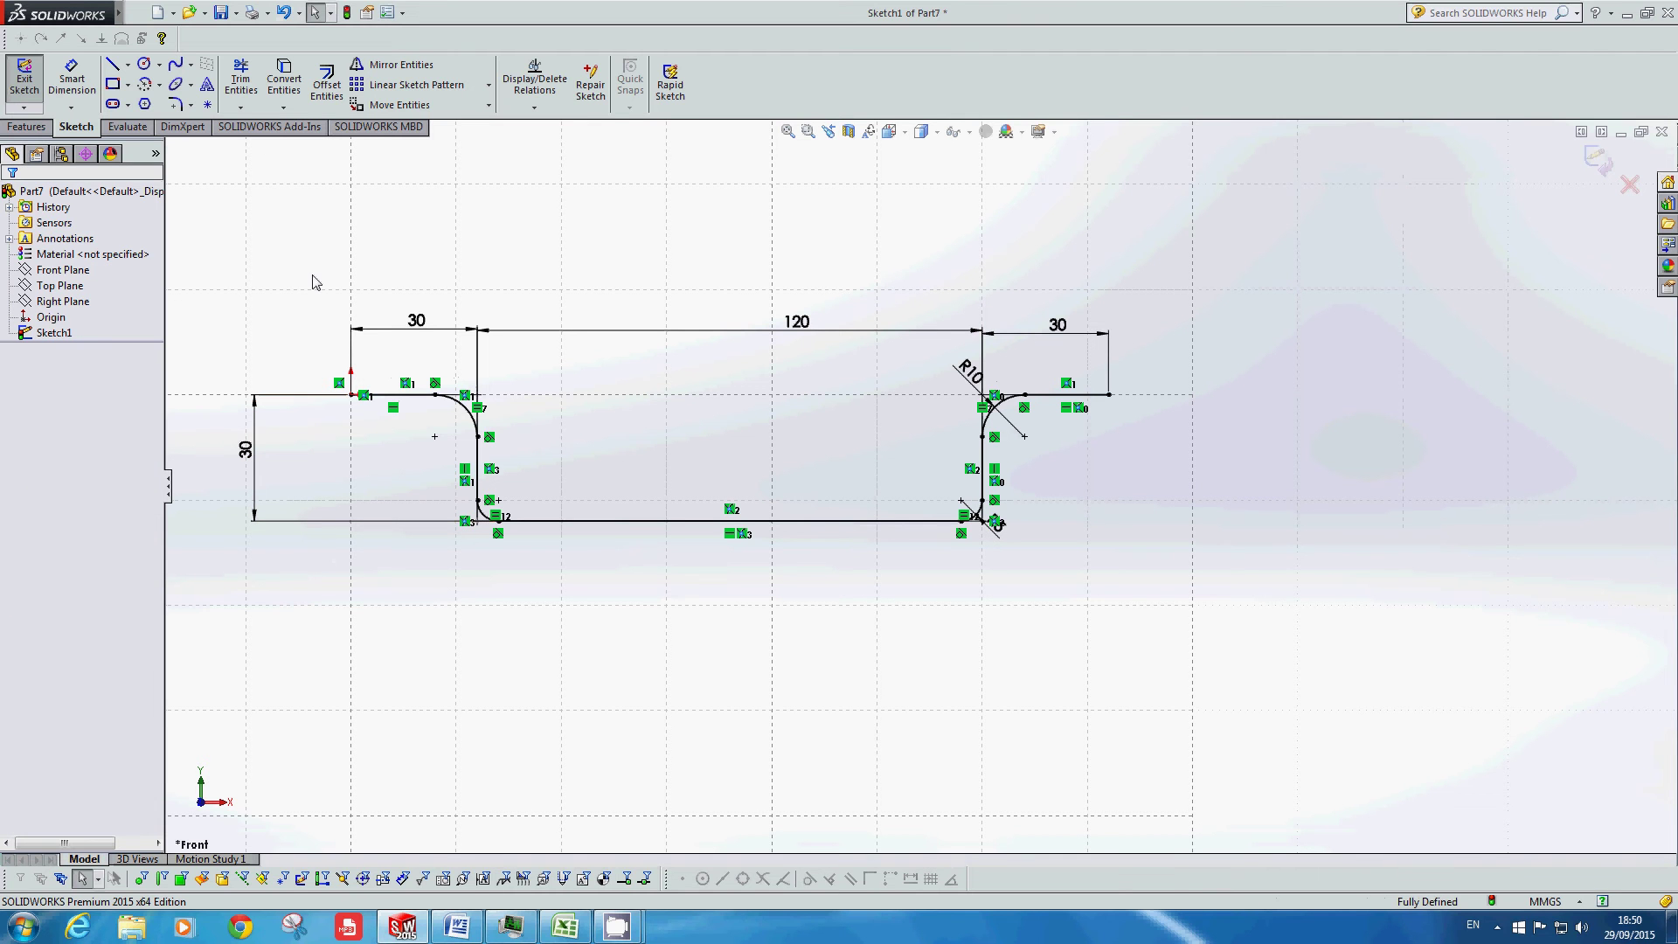
Step: Offset the whole filleted profile chain 5 mm toward its lower side, keeping Add dimensions and Select chain enabled
{"action": "left_click", "coordinate": [328, 83]}
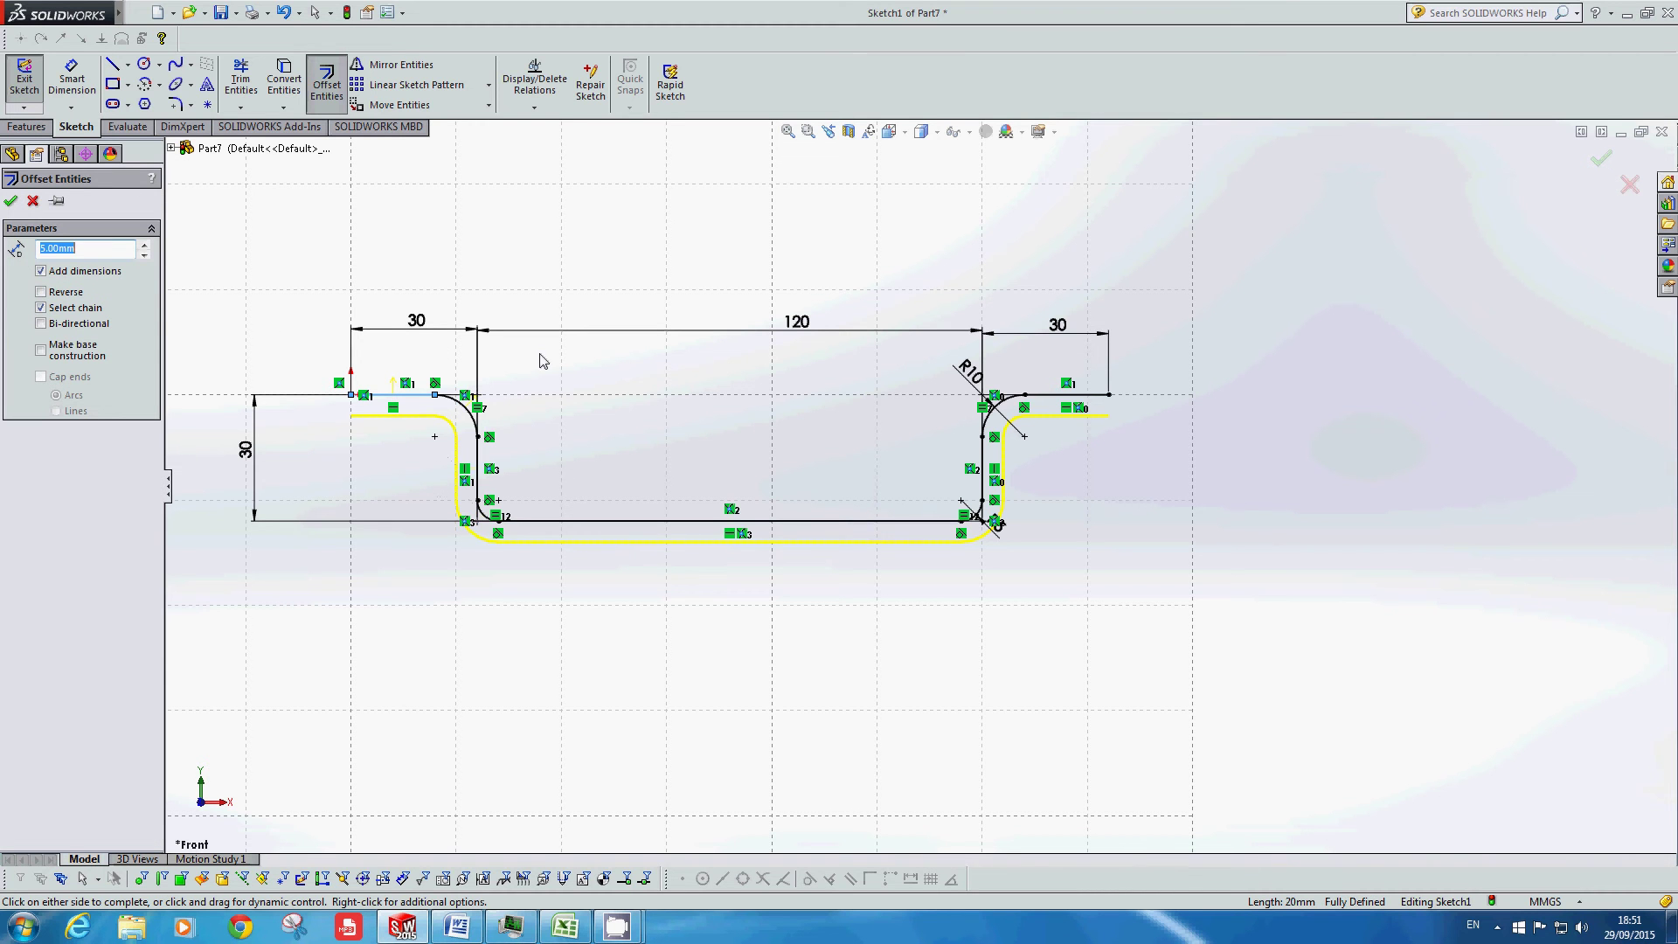
{"action": "left_click", "coordinate": [43, 294]}
{"action": "left_click", "coordinate": [43, 293]}
{"action": "left_click", "coordinate": [11, 201]}
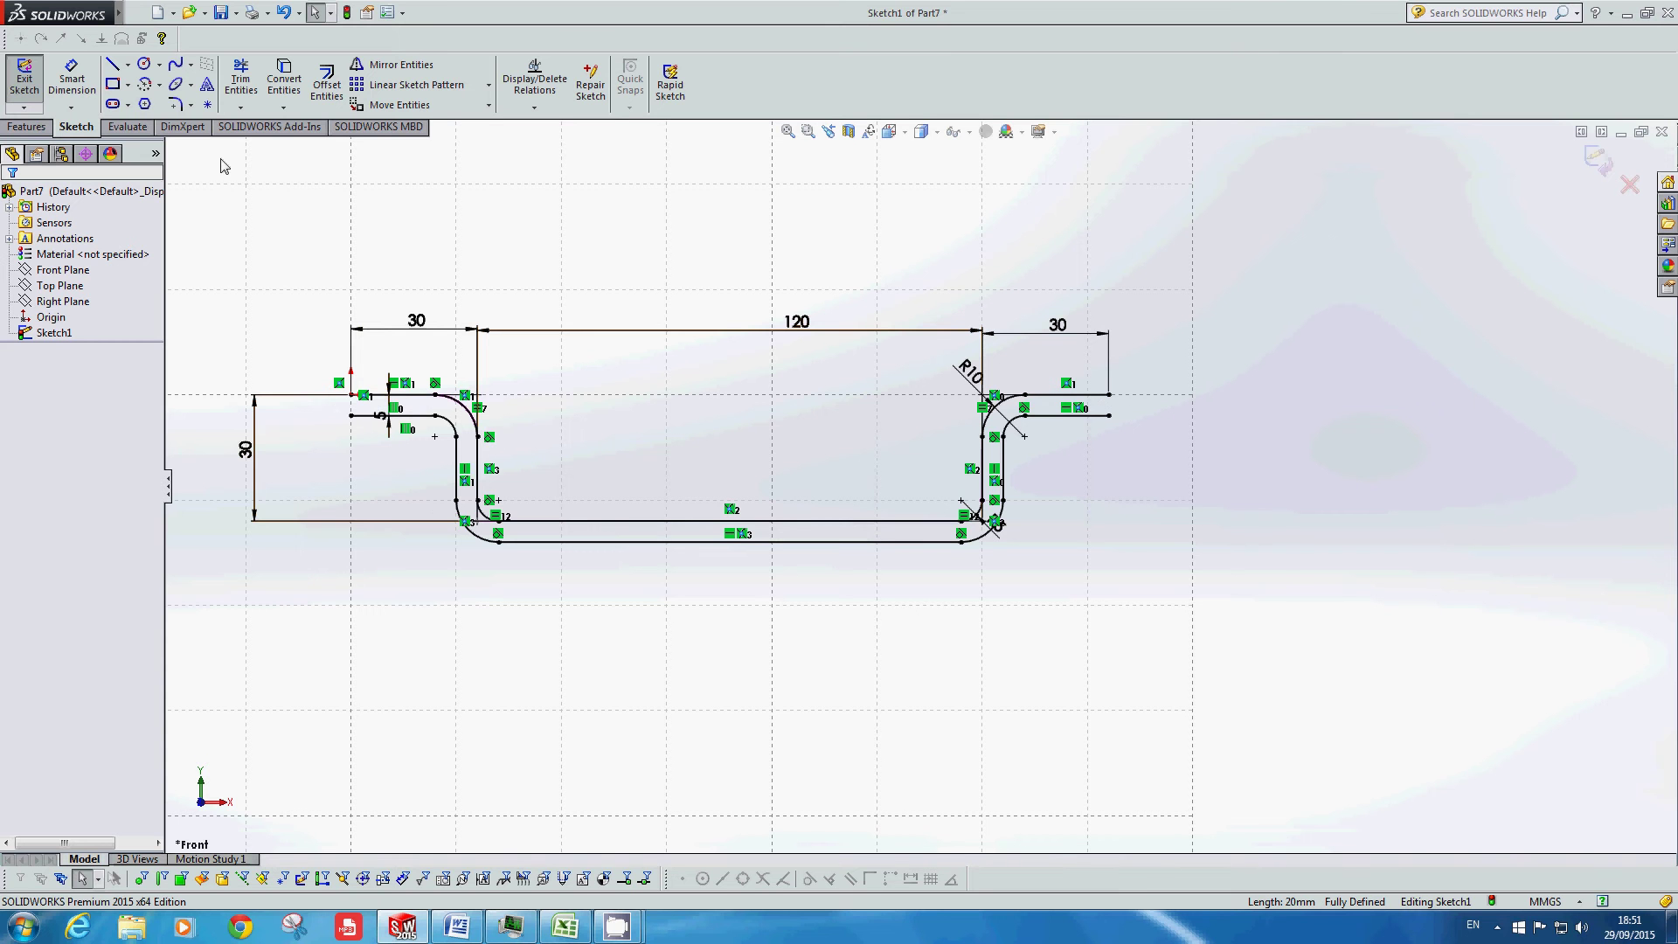
Step: Close both open ends of the offset profile with short vertical lines and exit the sketch
{"action": "left_click", "coordinate": [111, 66]}
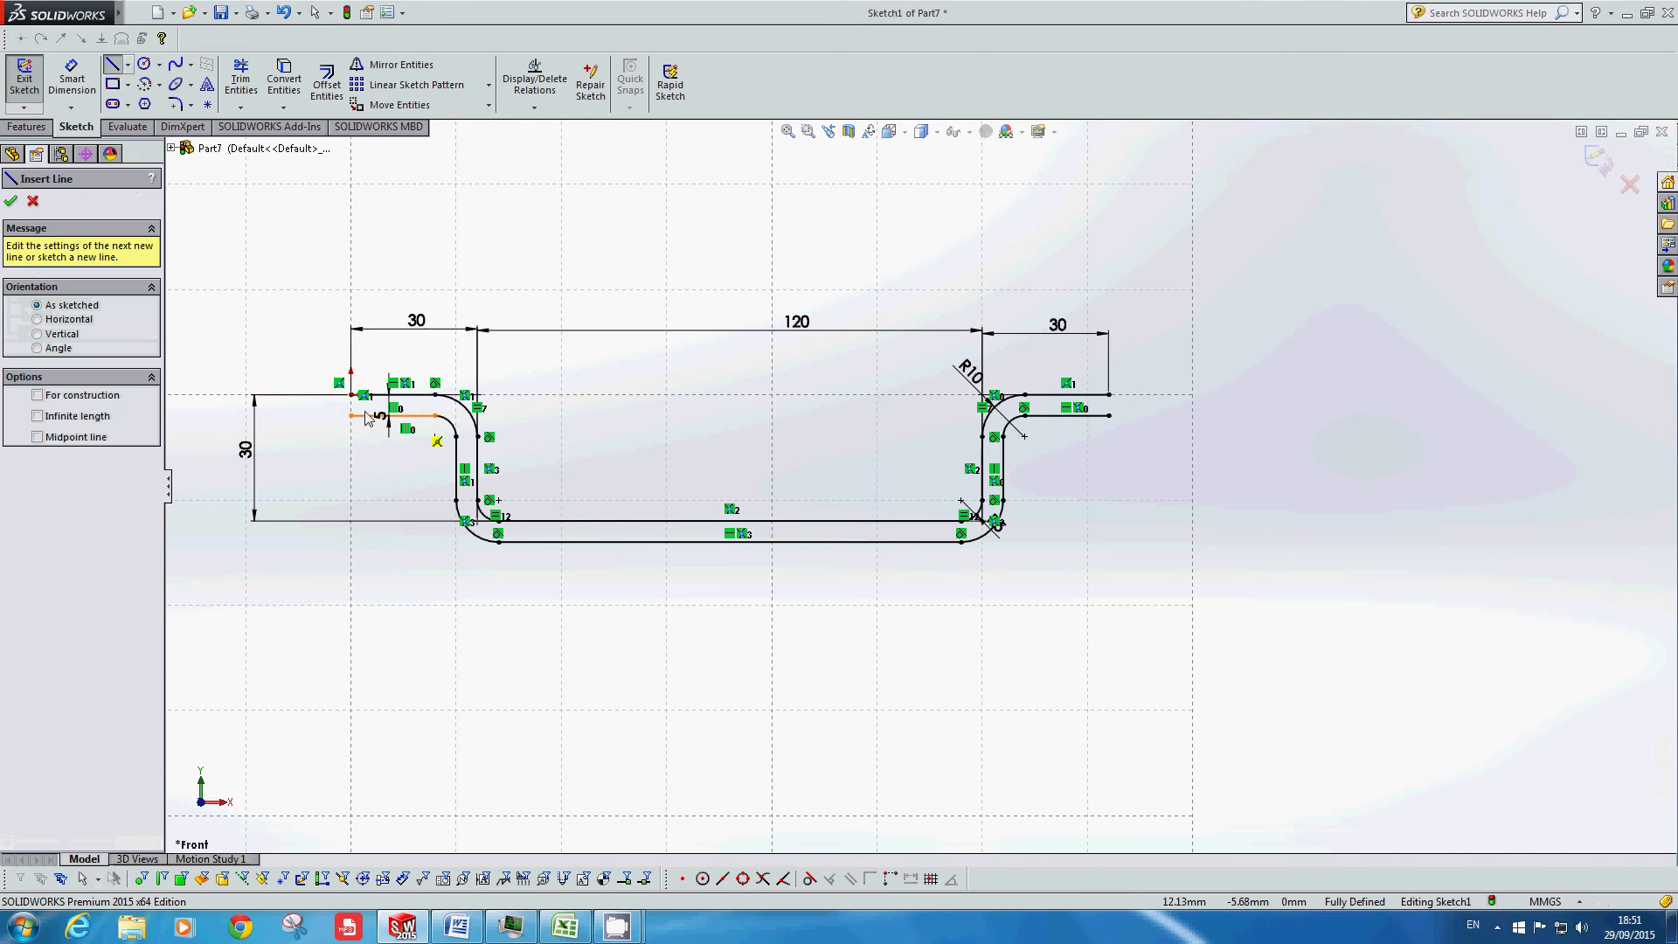
{"action": "left_click_drag", "start_coordinate": [352, 395], "coordinate": [351, 416]}
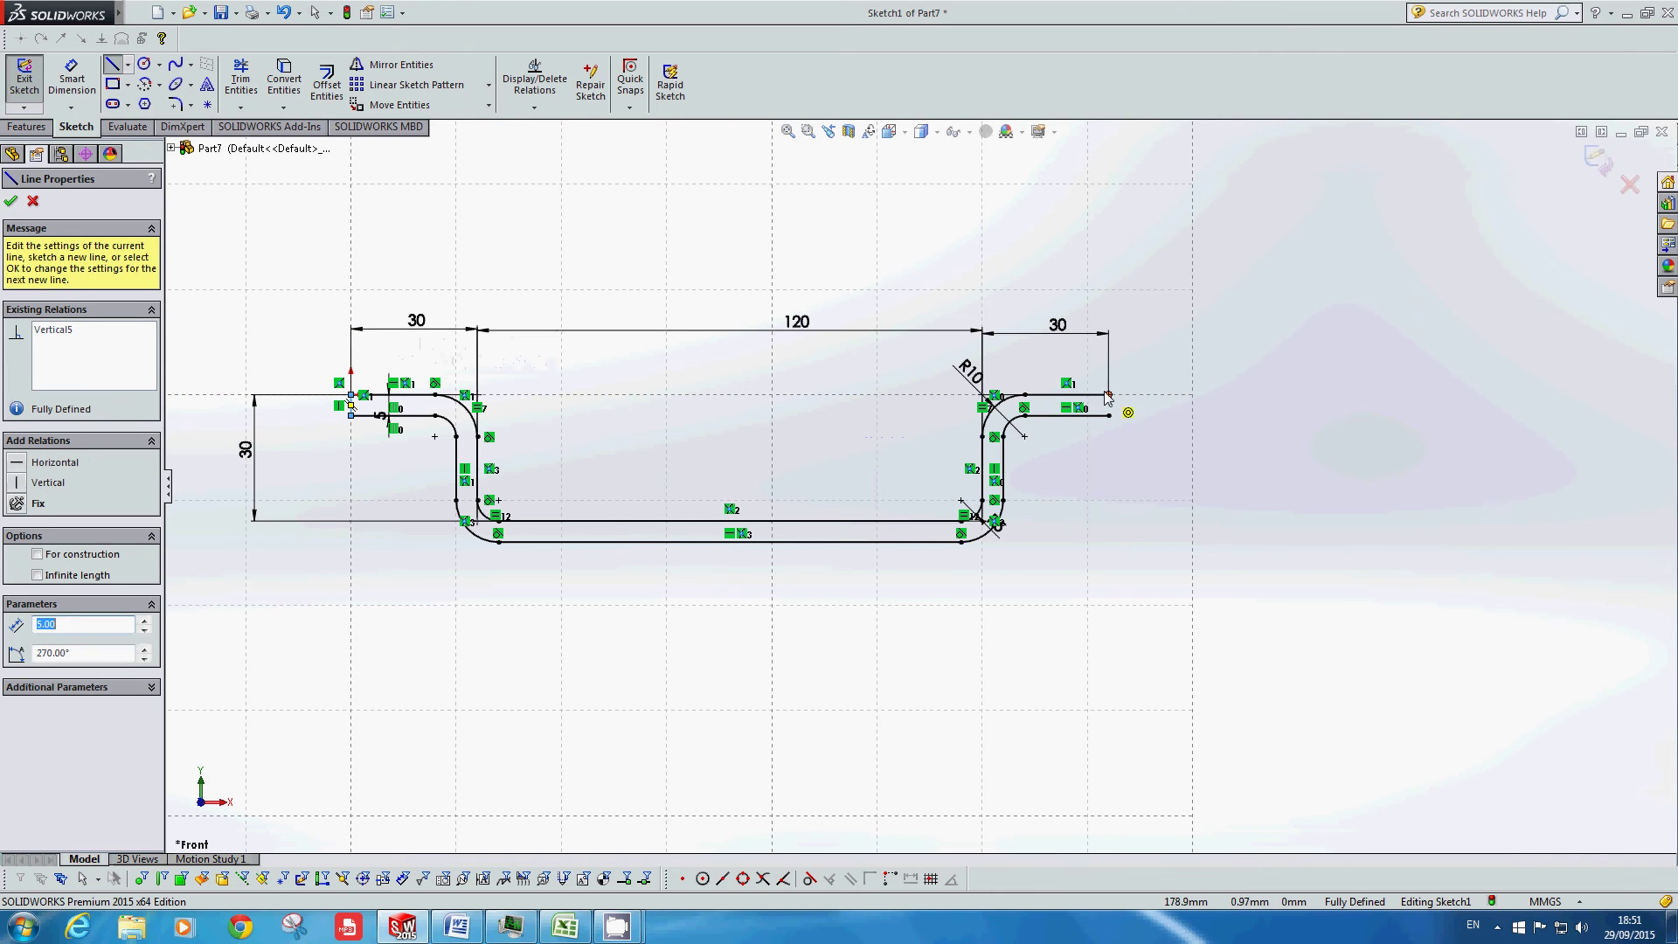
{"action": "left_click_drag", "start_coordinate": [1108, 395], "coordinate": [1108, 415]}
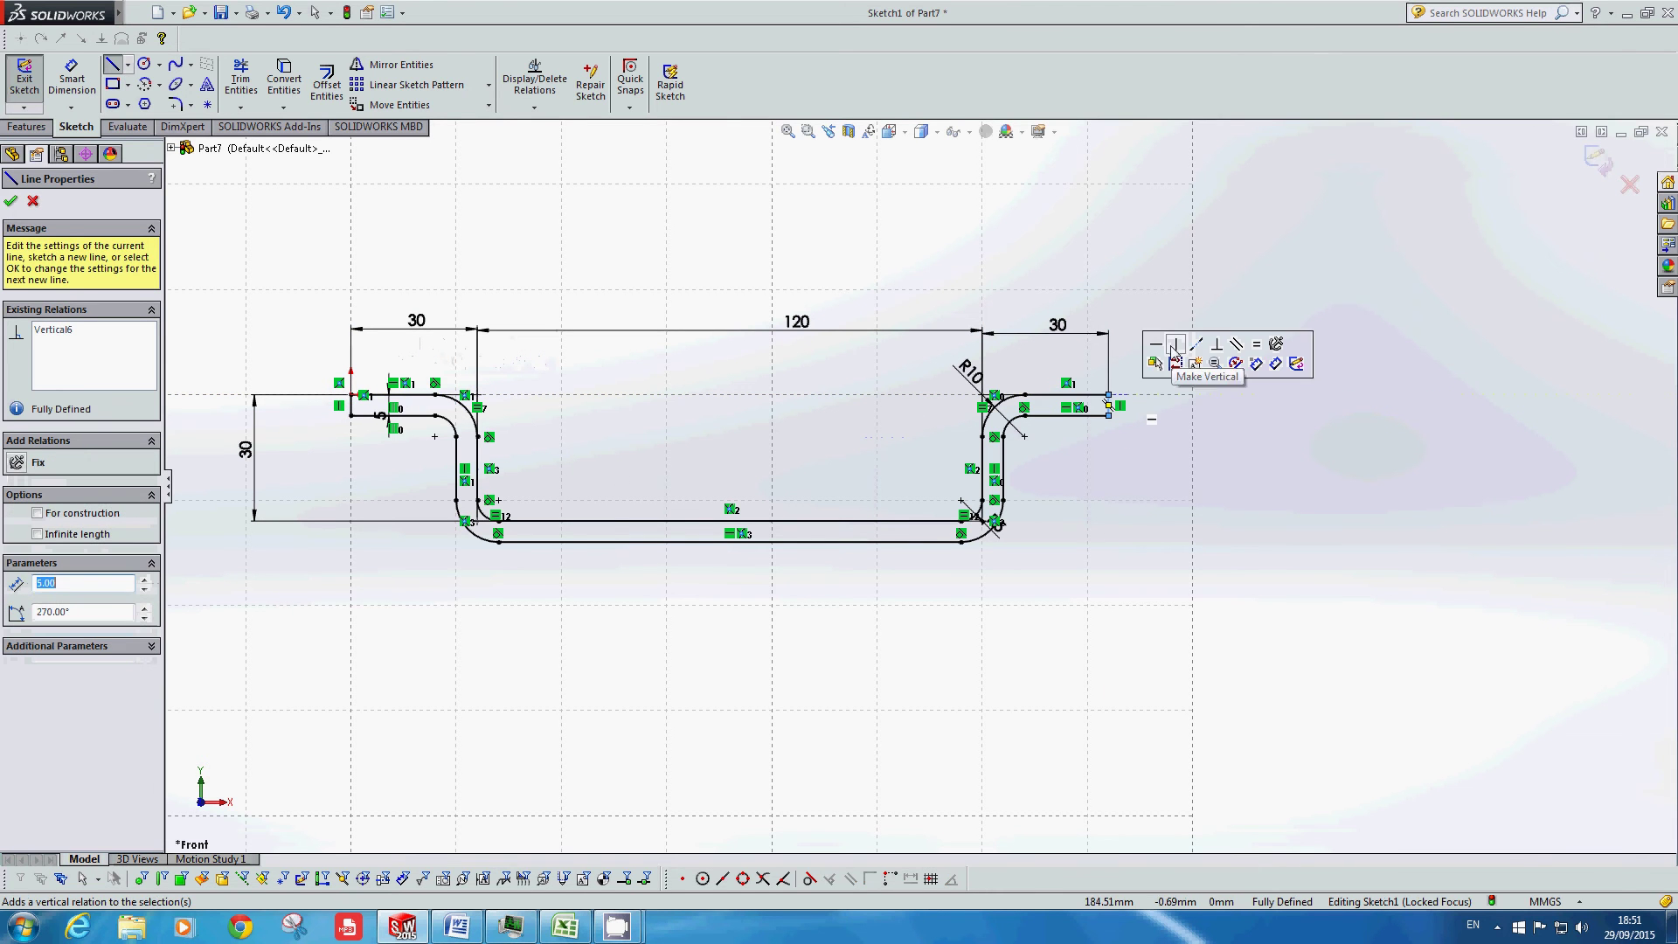
{"action": "key", "text": "Escape"}
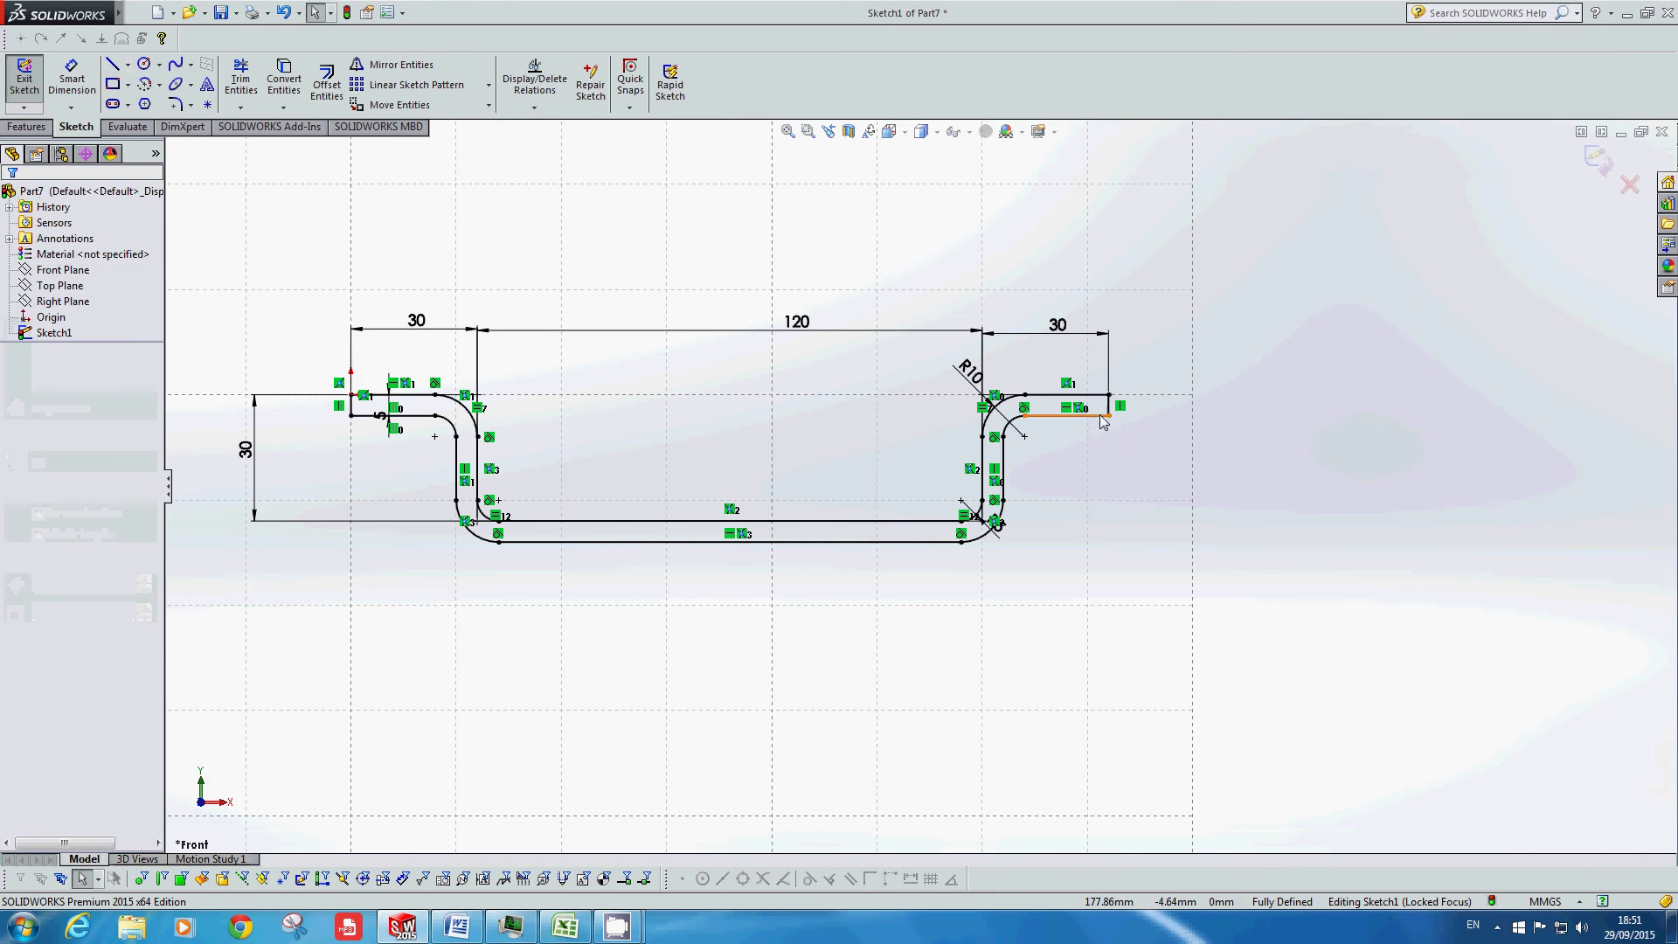
{"action": "left_click", "coordinate": [28, 90]}
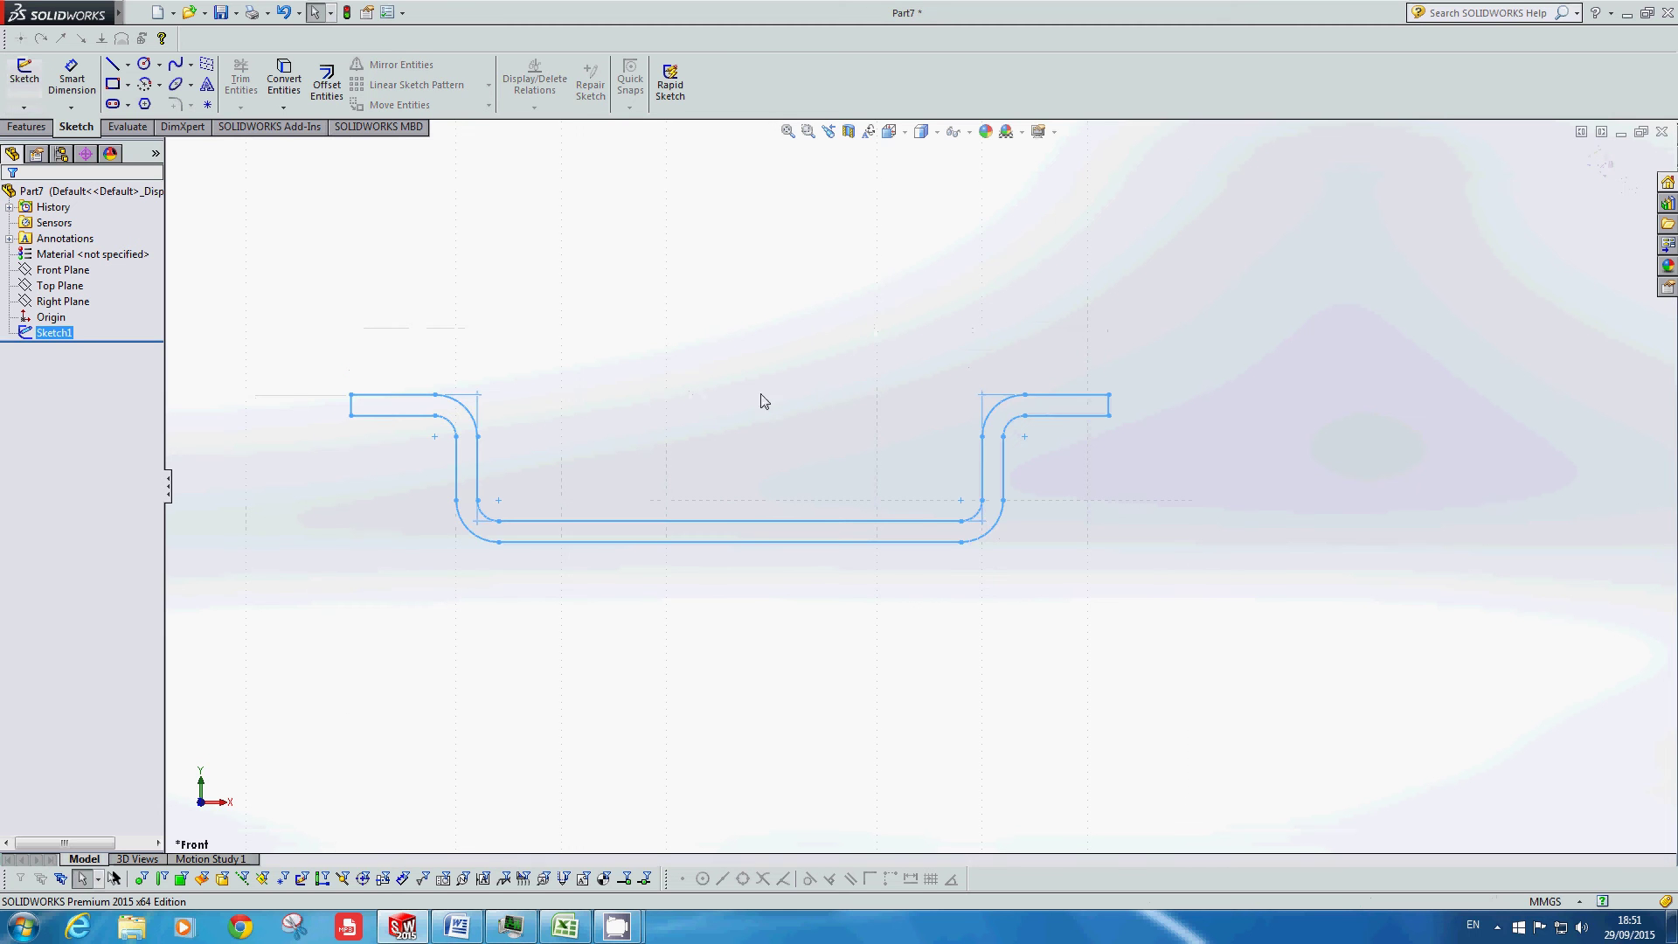
Step: Start a boss extrusion of the closed handle profile with the Mid Plane end condition
{"action": "mouse_move", "coordinate": [890, 432]}
{"action": "middle_mouse_down"}
{"action": "mouse_move", "coordinate": [839, 449]}
{"action": "mouse_move", "coordinate": [835, 516]}
{"action": "middle_mouse_up"}
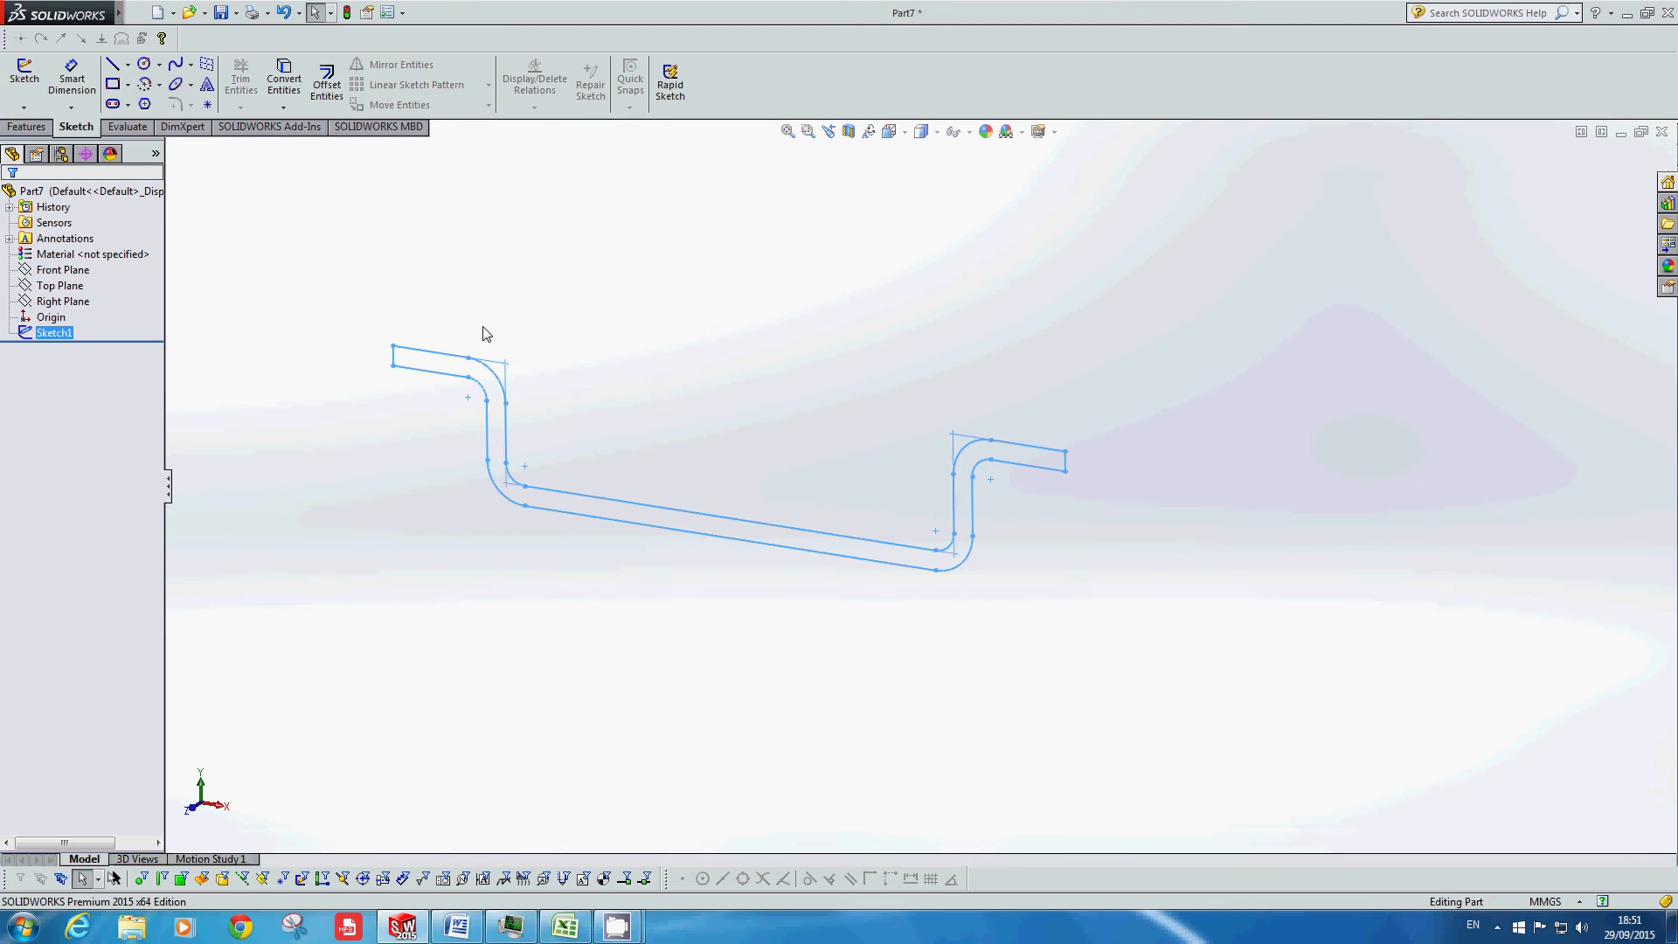
{"action": "left_click", "coordinate": [26, 127]}
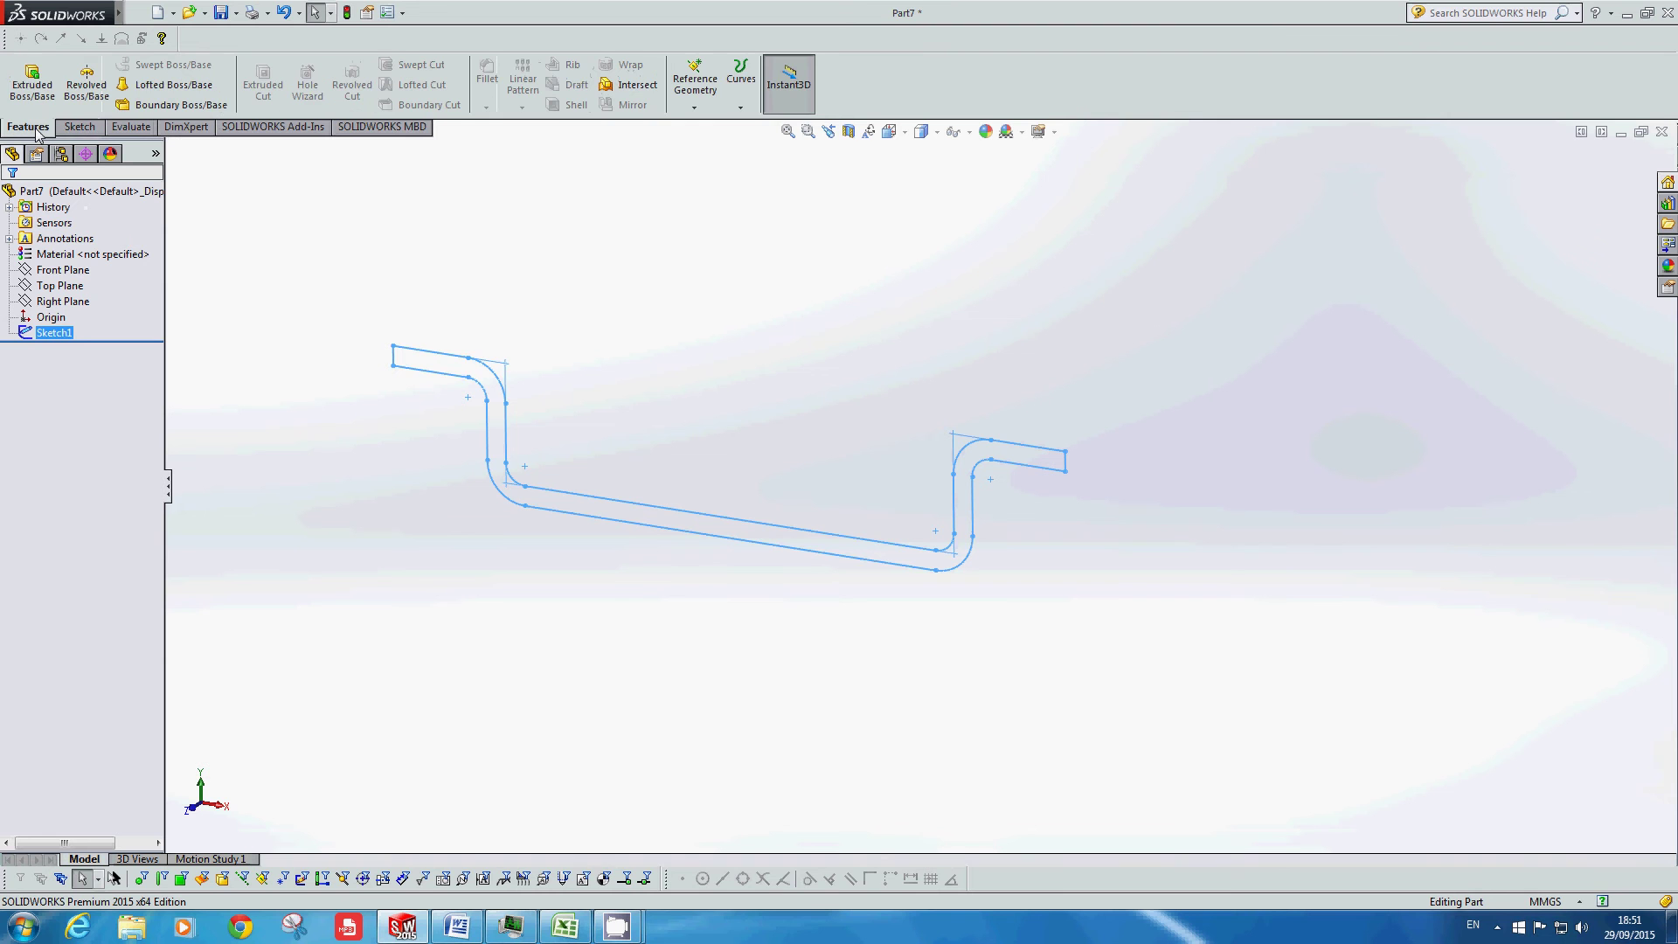
{"action": "left_click", "coordinate": [32, 84]}
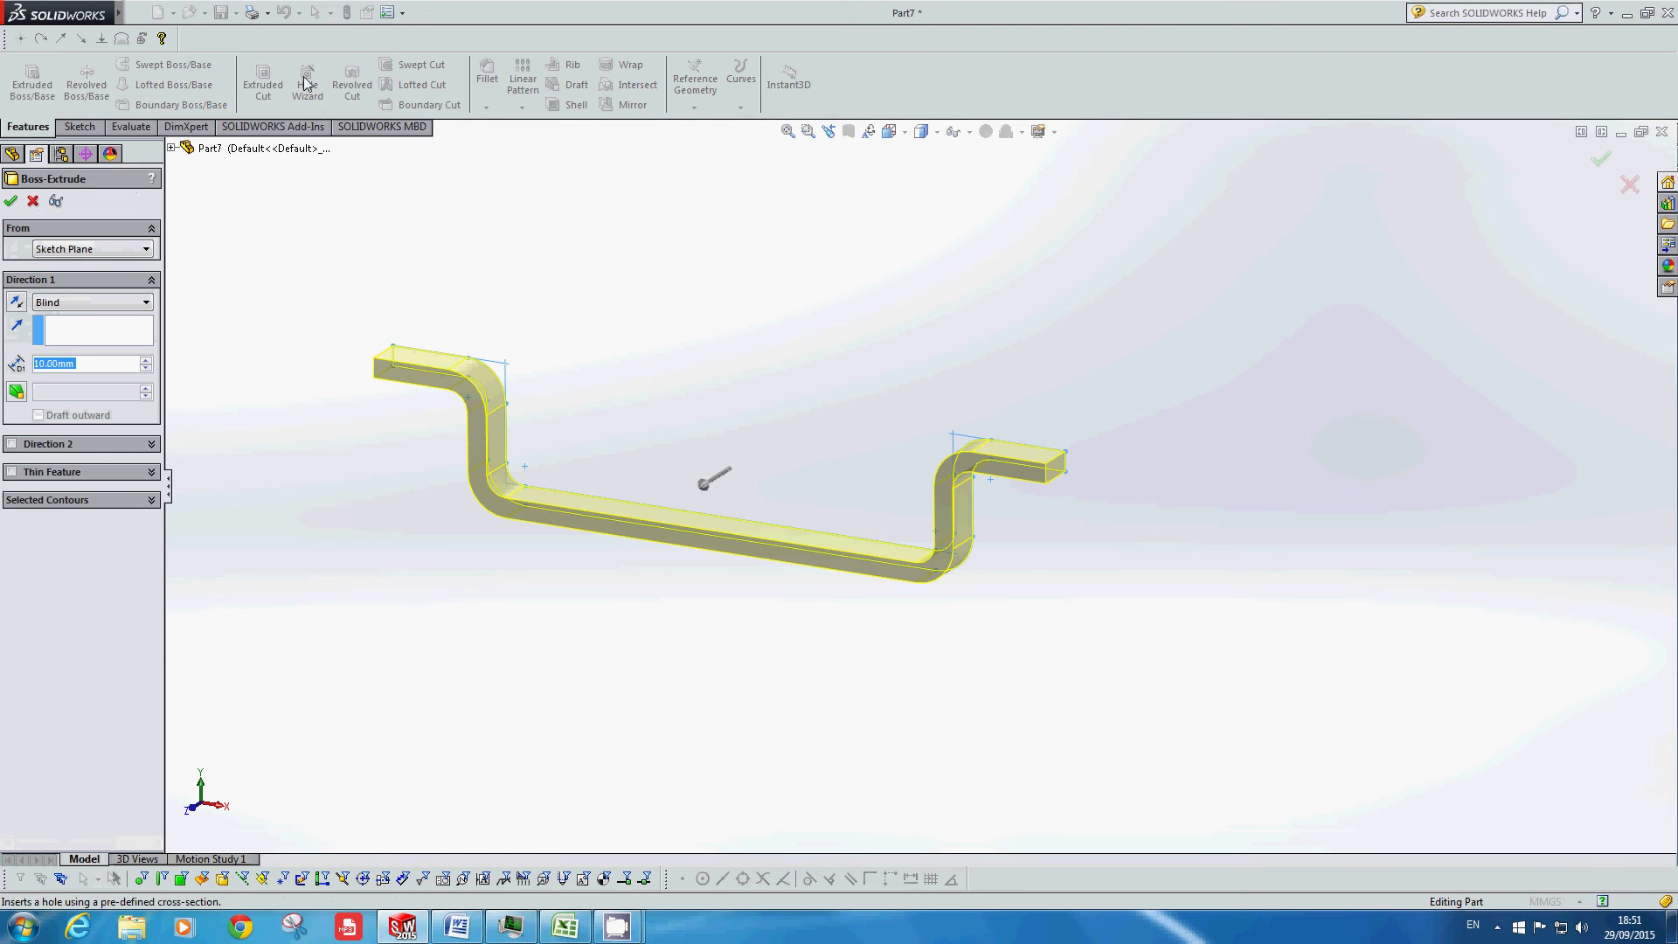
{"action": "middle_click_drag", "start_coordinate": [689, 356], "coordinate": [657, 405]}
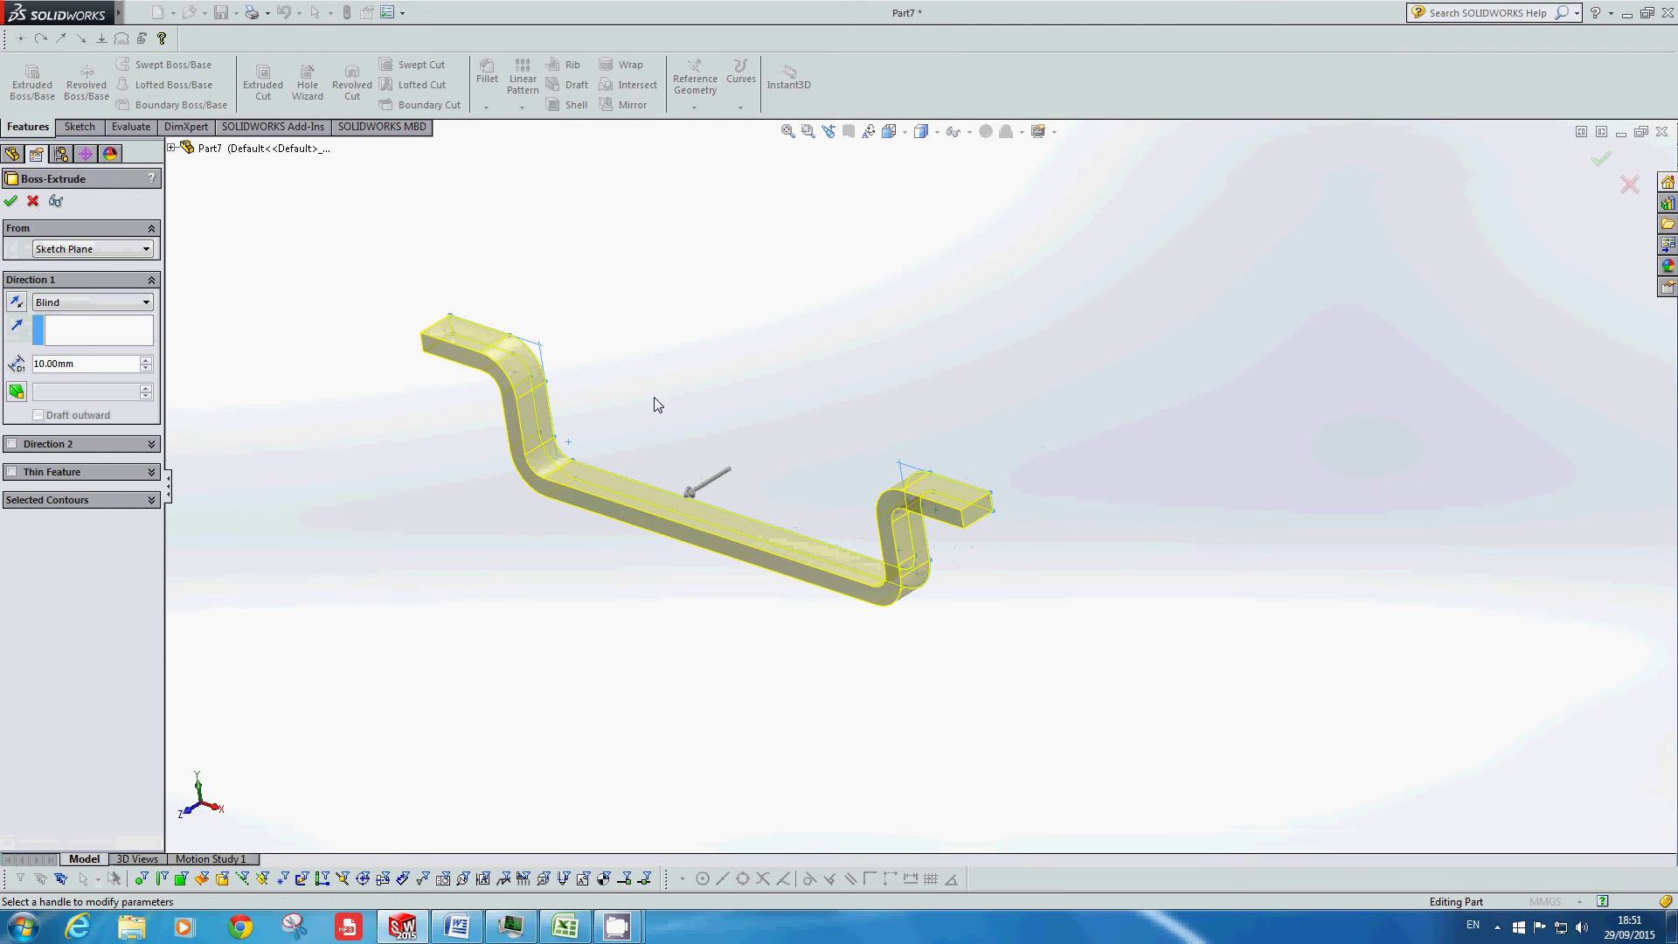
{"action": "left_click", "coordinate": [85, 302]}
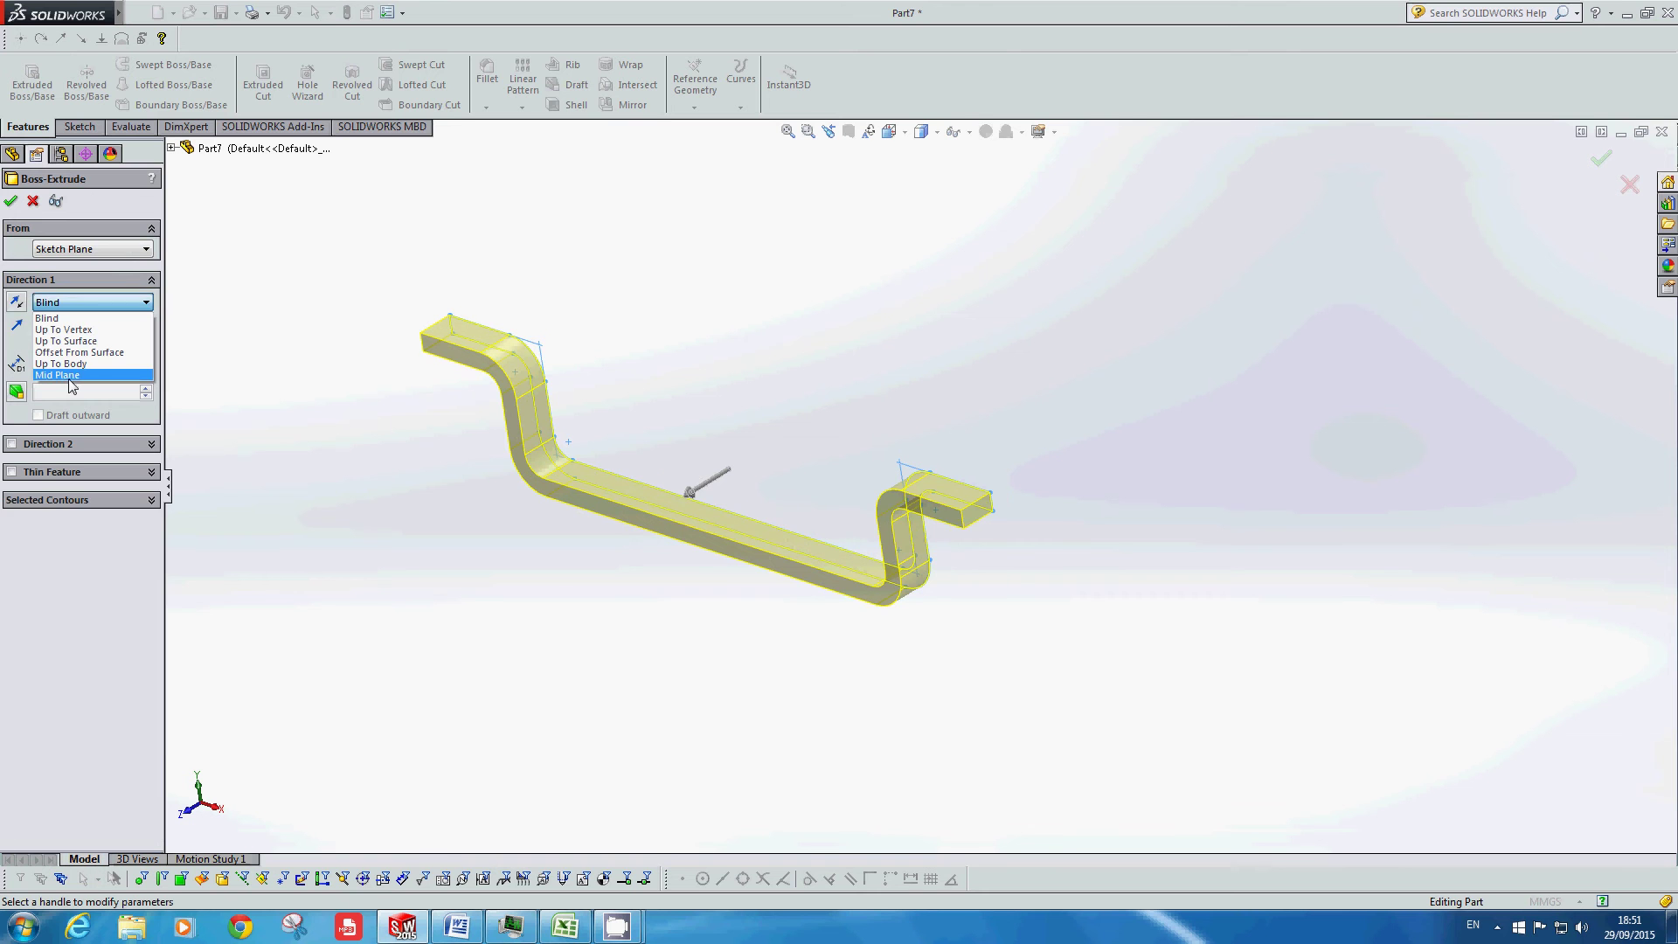
{"action": "left_click", "coordinate": [80, 376]}
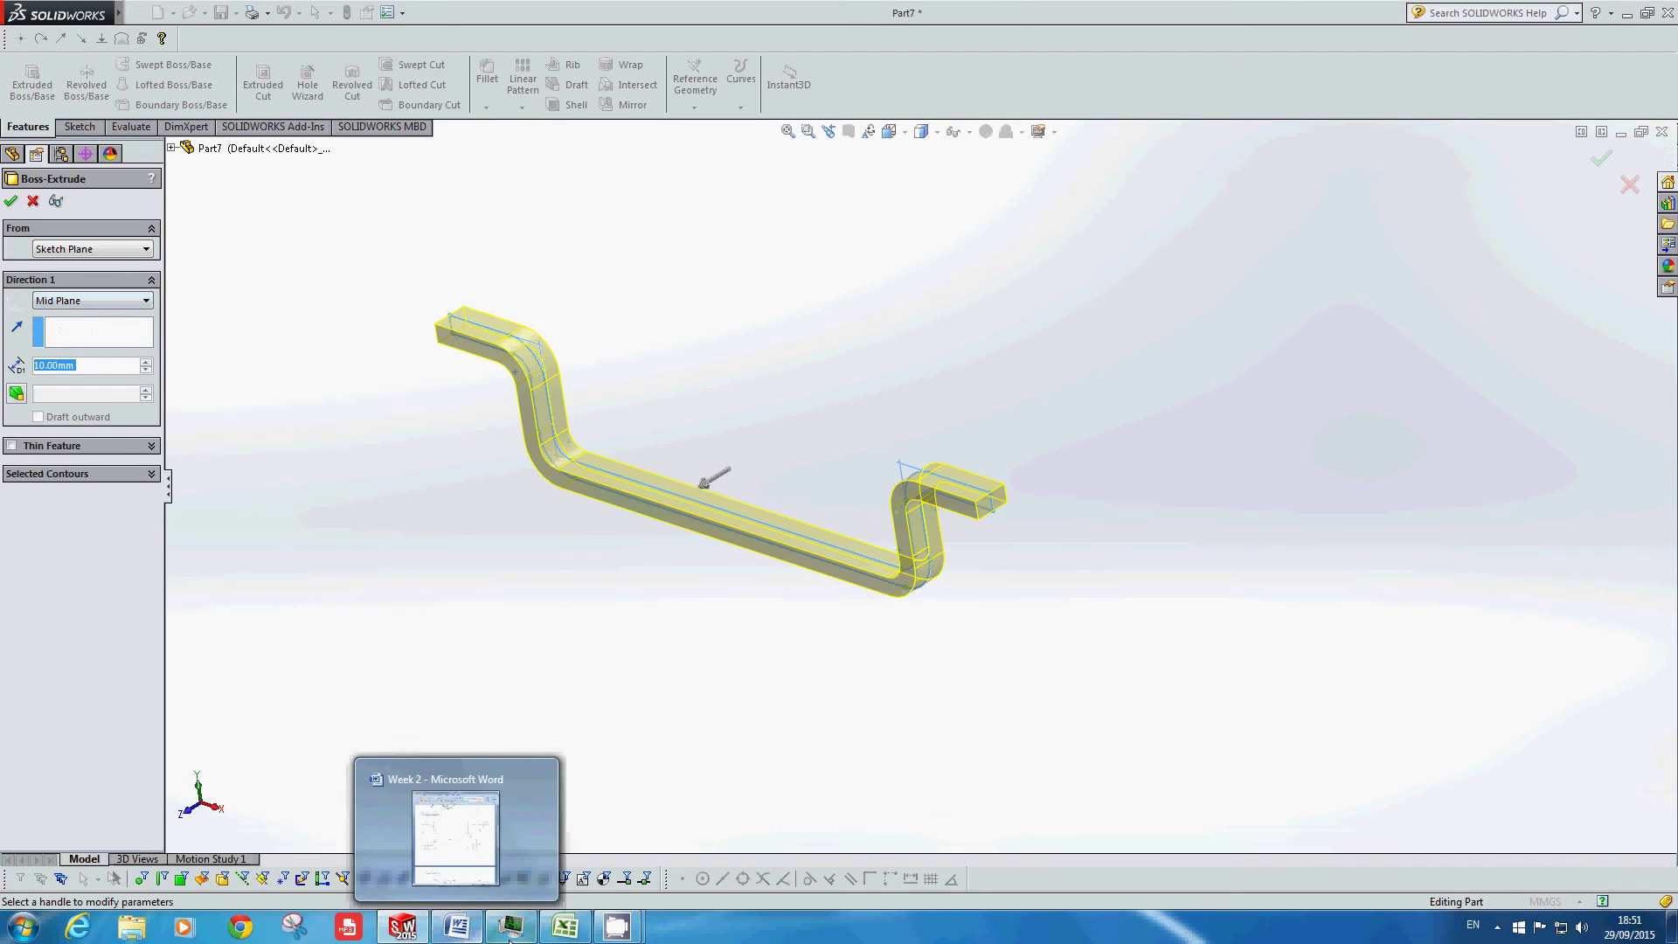
Step: Check the handle width in the Week 2 Word document, then return to SOLIDWORKS and extrude the profile to a 20 mm depth
{"action": "left_click", "coordinate": [456, 918]}
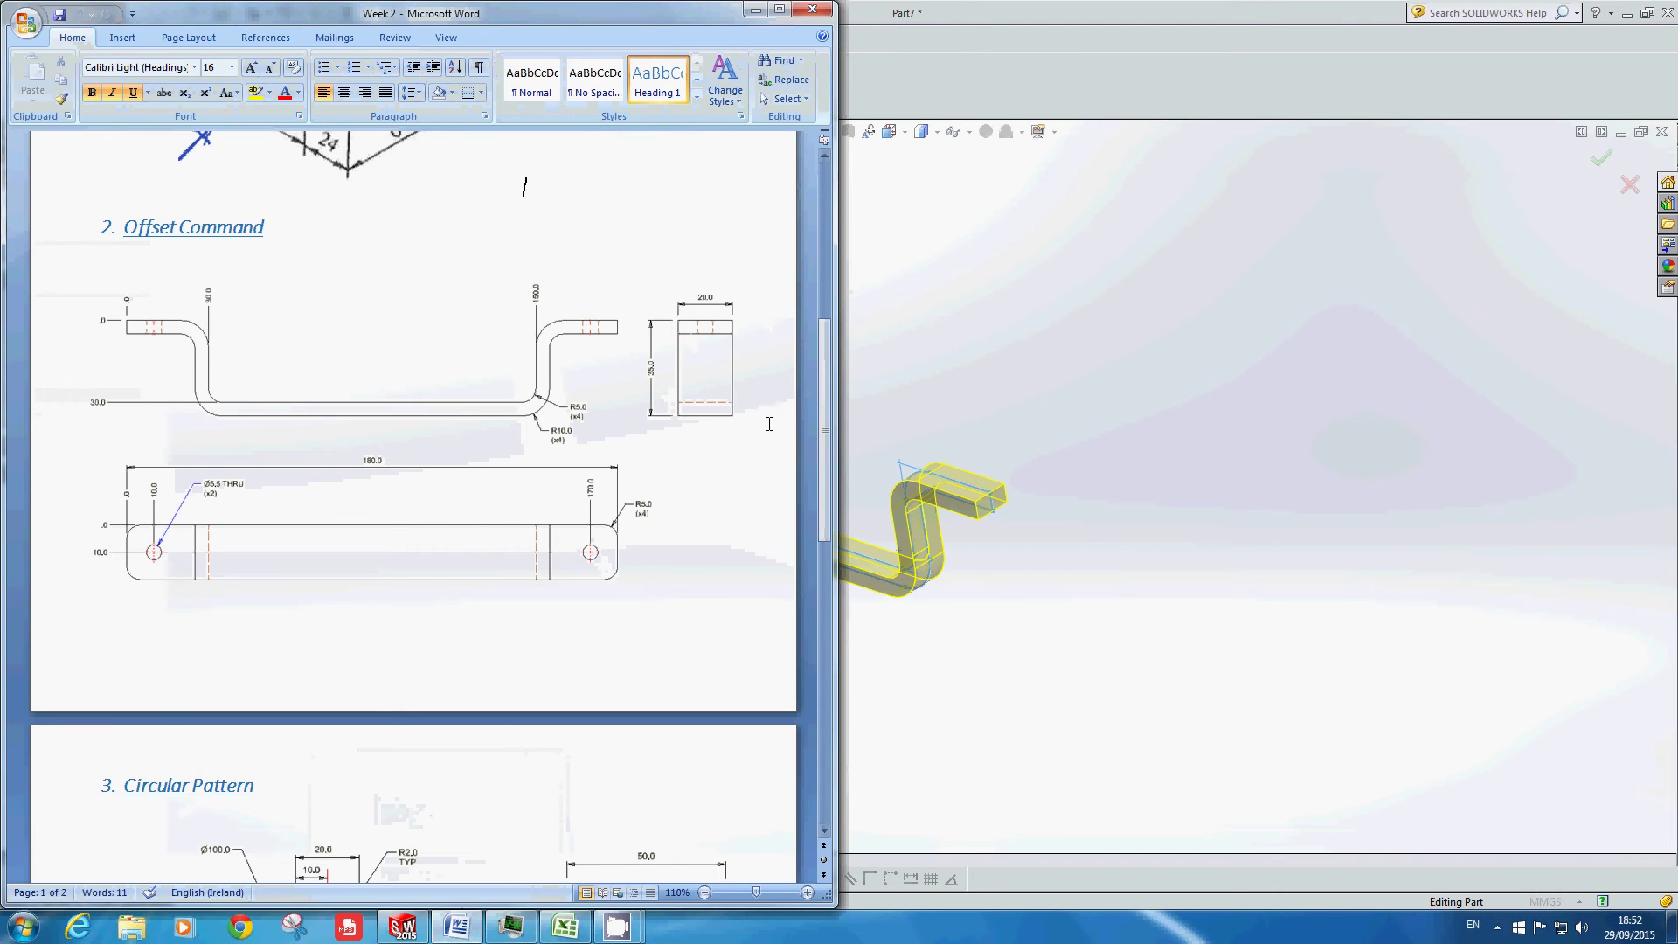
{"action": "left_click", "coordinate": [970, 378]}
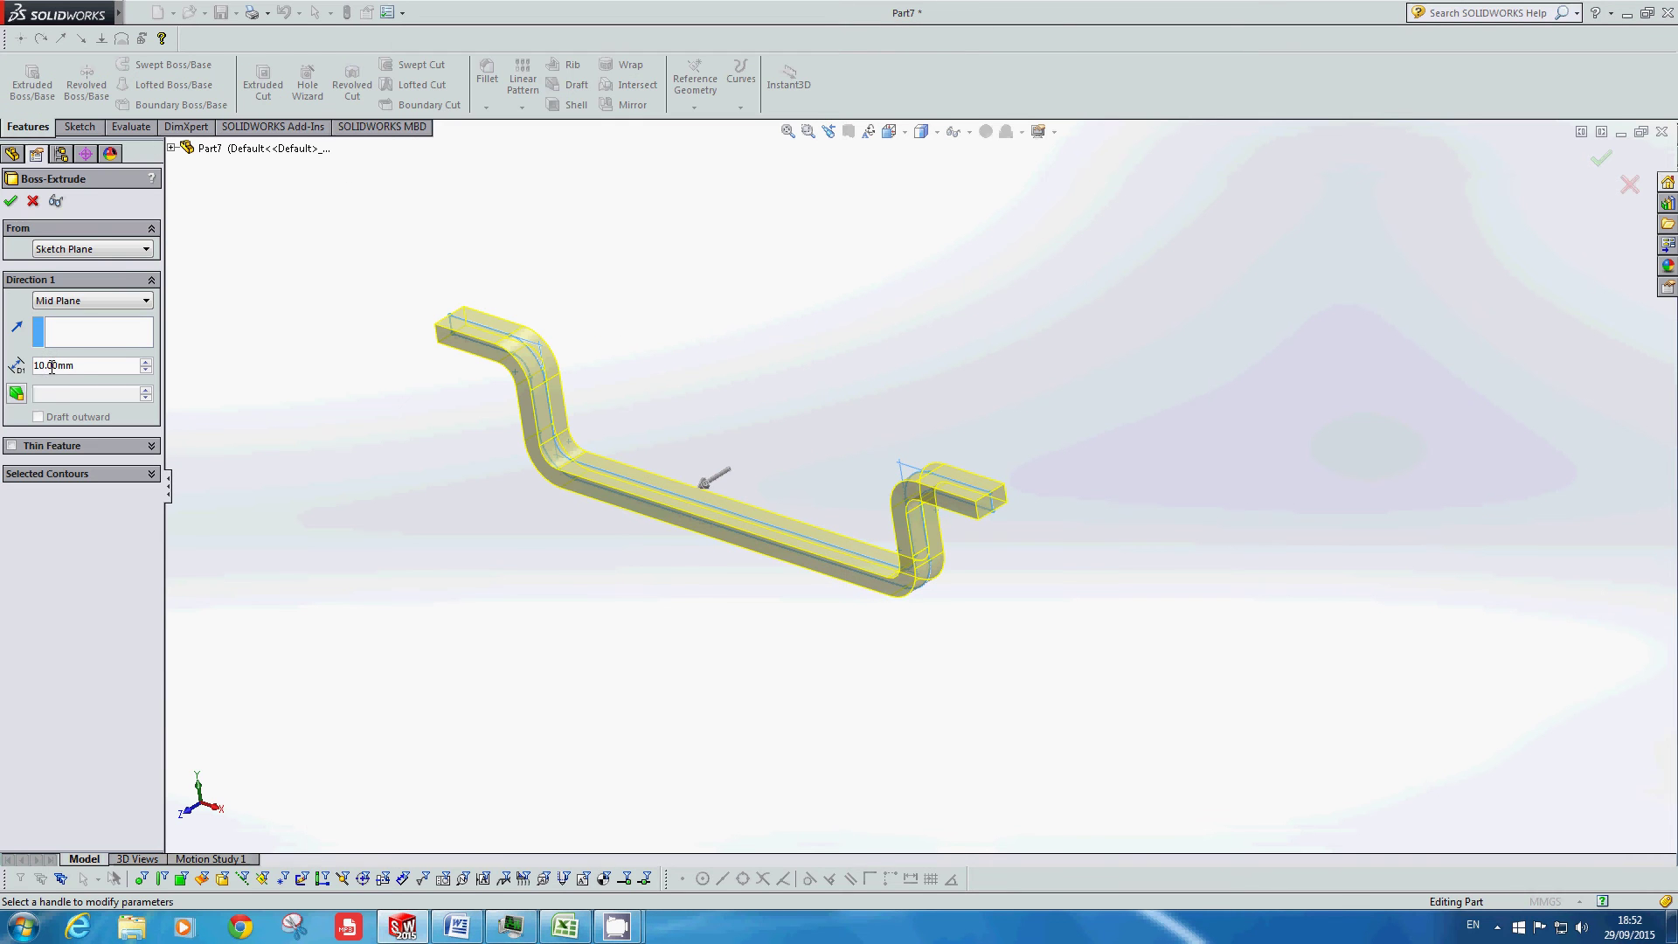
{"action": "type", "text": "20"}
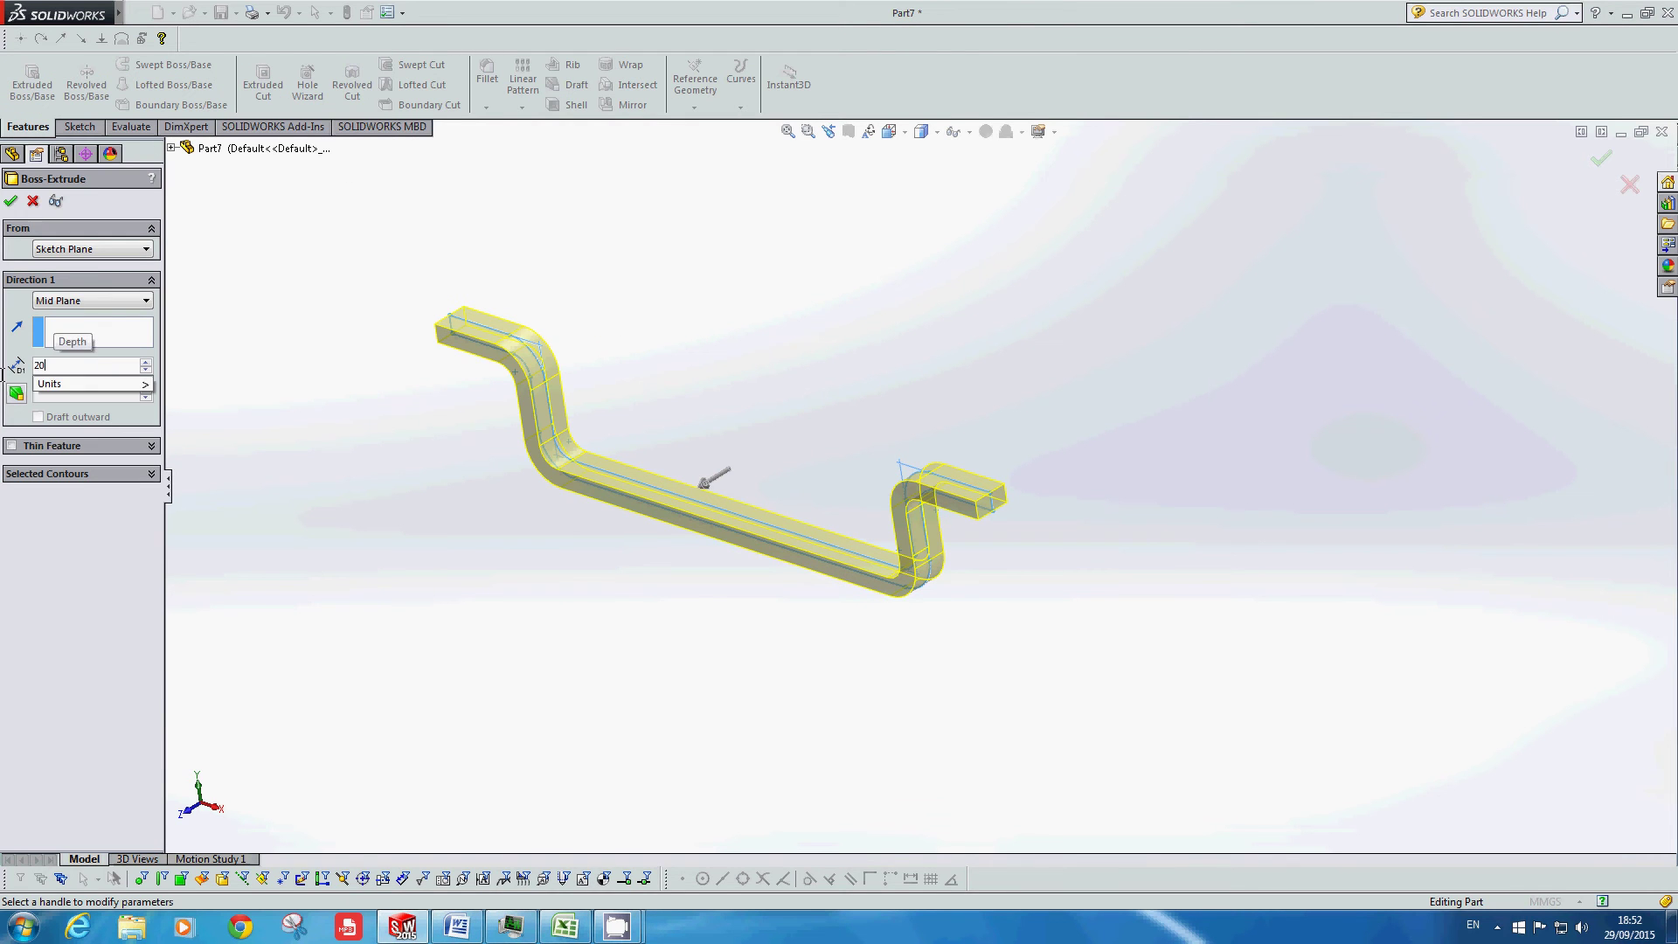
{"action": "key", "text": "Return"}
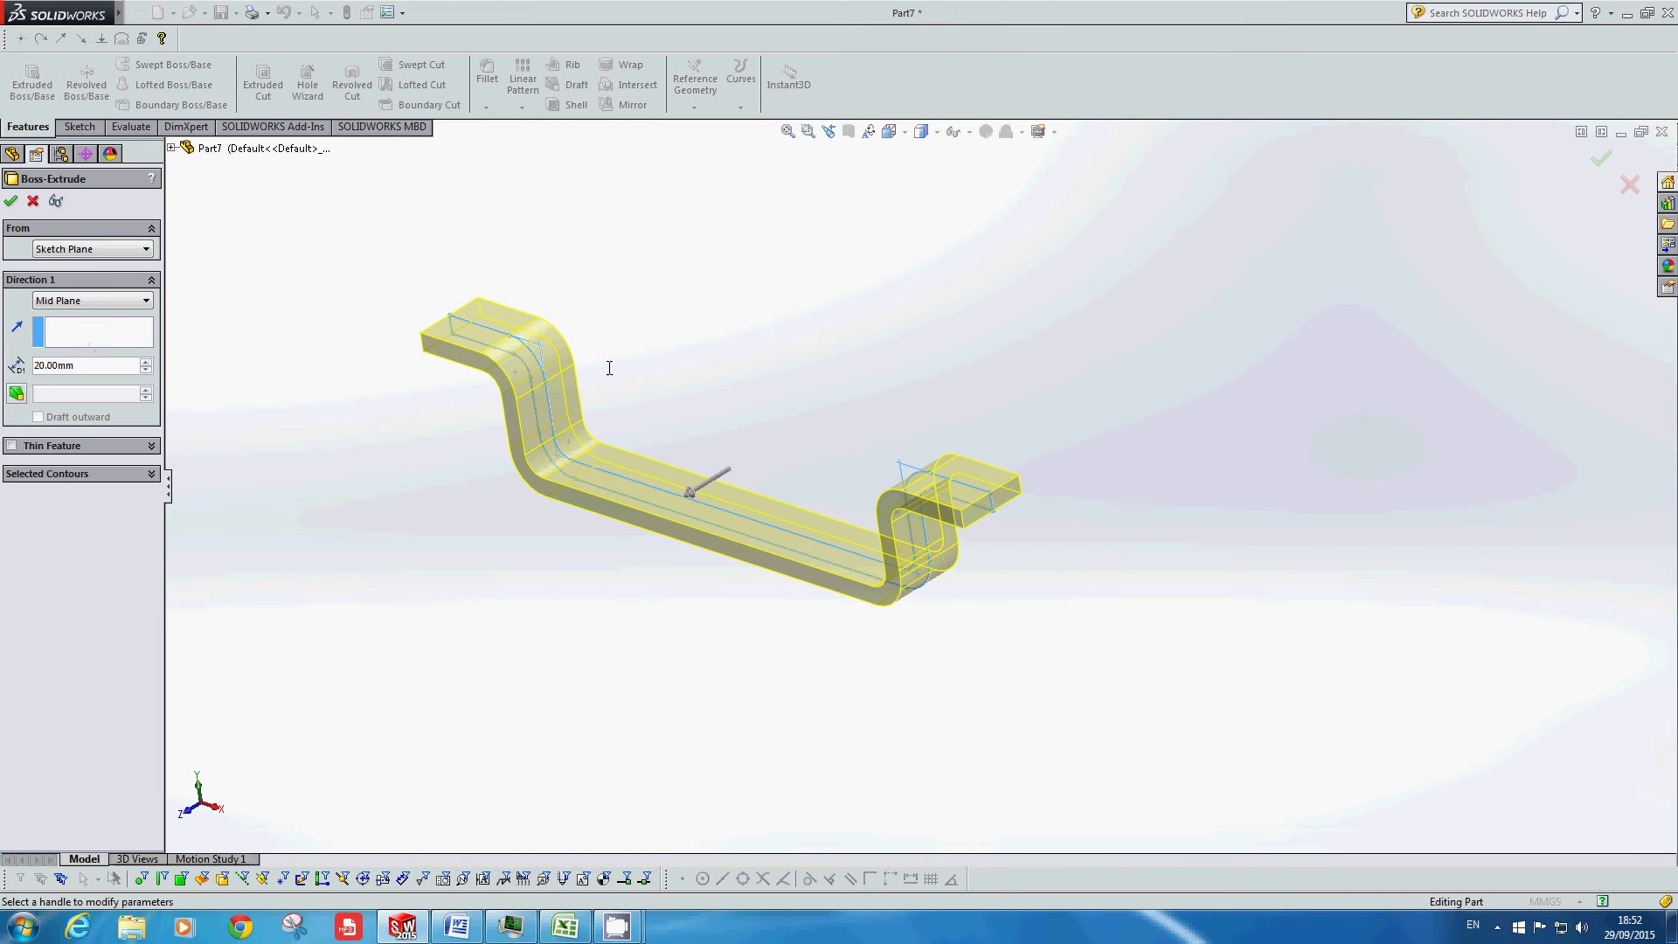
{"action": "middle_click_drag", "start_coordinate": [768, 393], "coordinate": [754, 438]}
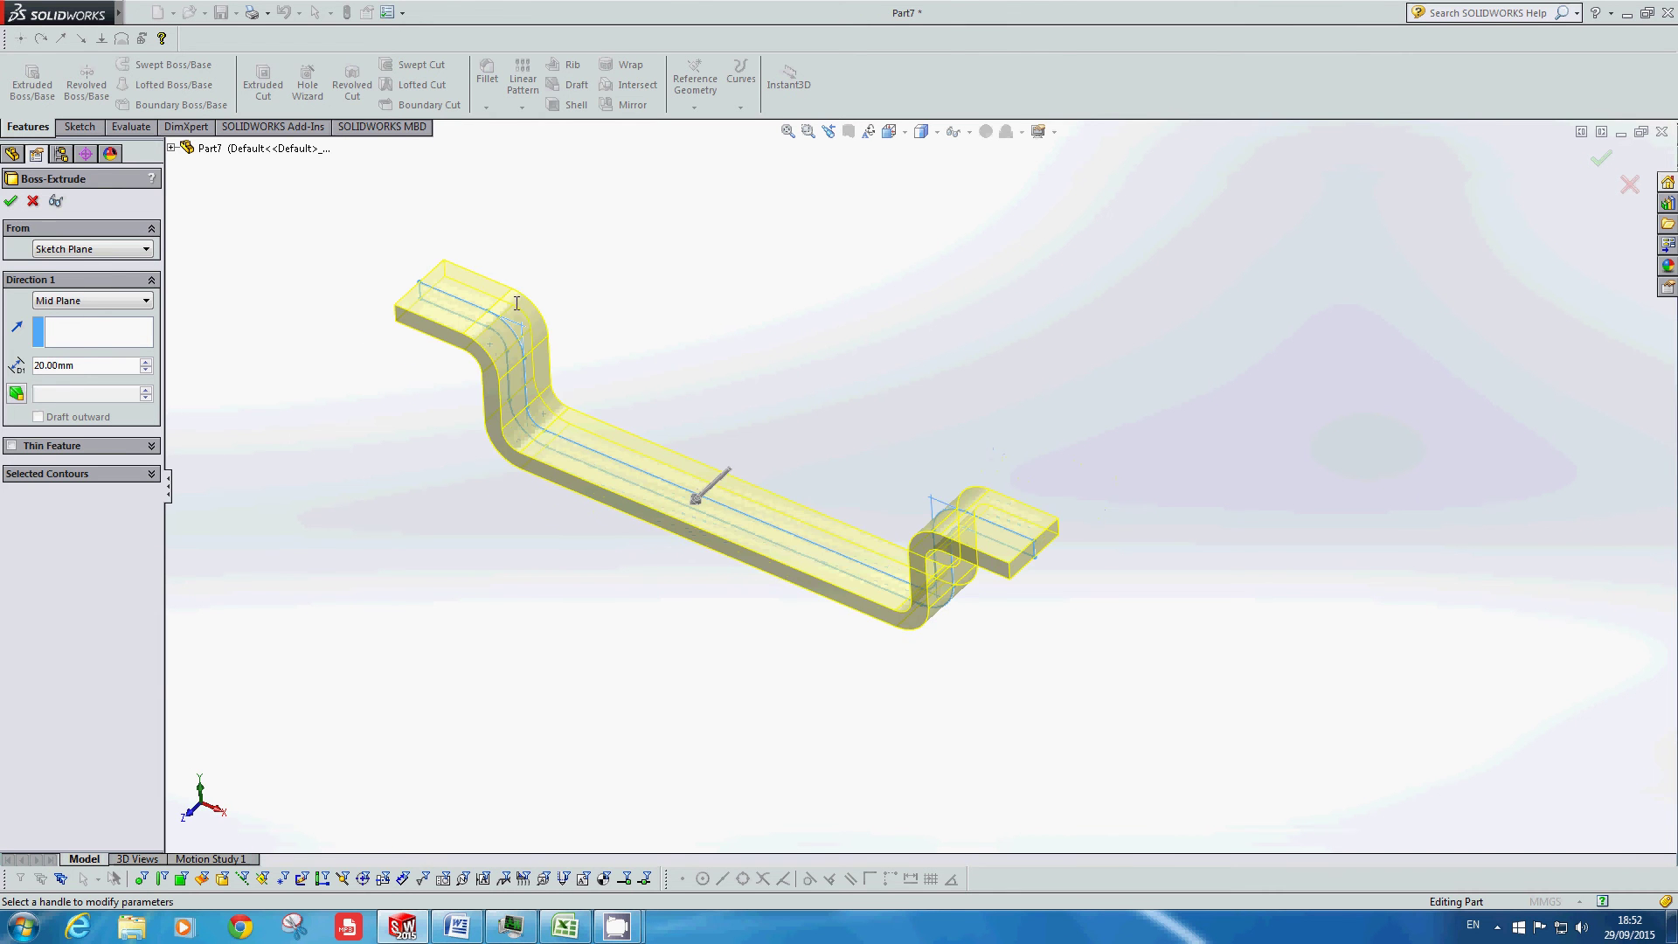
{"action": "scroll", "coordinate": [456, 251], "scroll_direction": "down", "scroll_amount": 2}
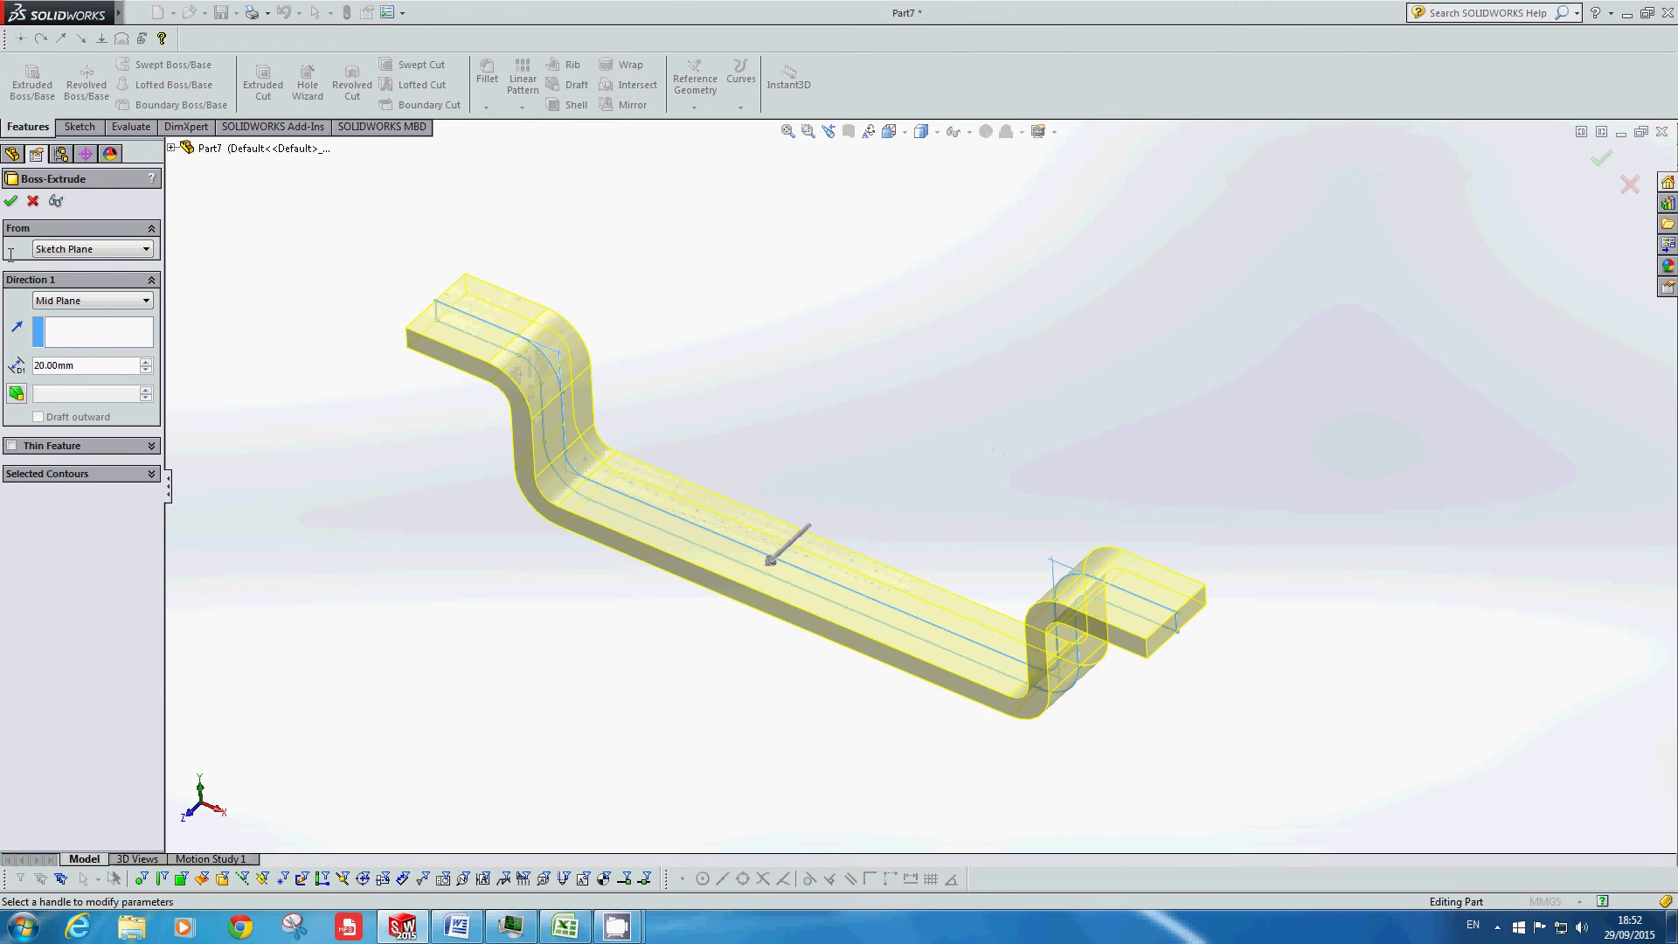
{"action": "key", "text": "Return"}
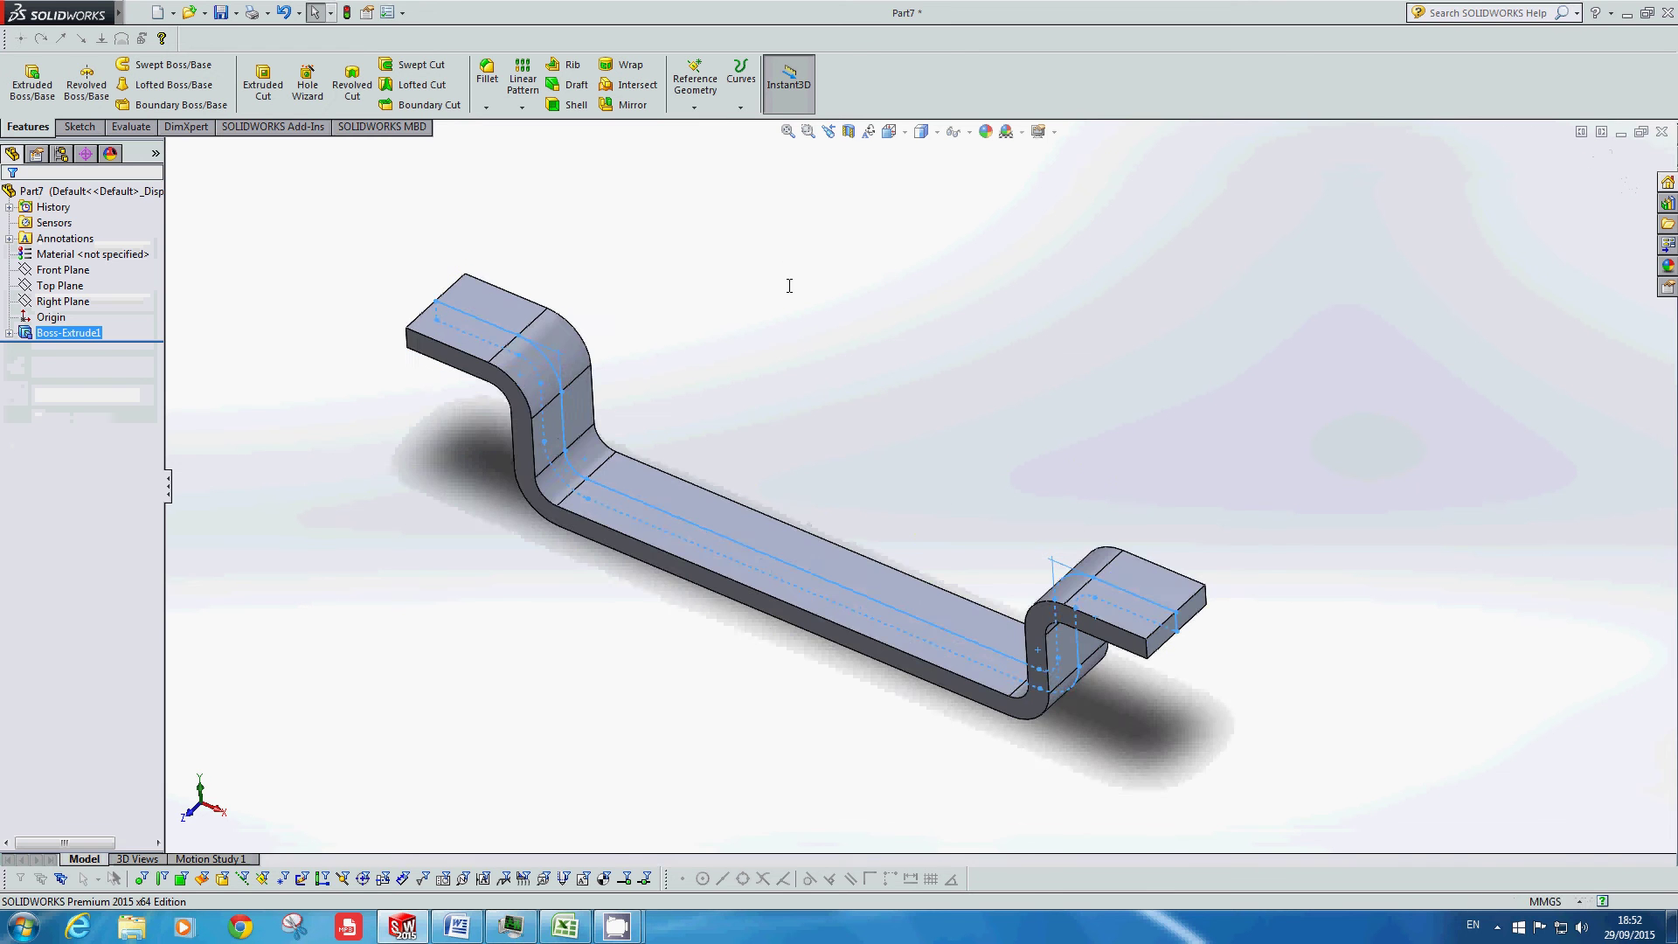
Step: Check the hole positions in the Week 2 Word document, then return to SOLIDWORKS and start a sketch on the underside of the origin-end tab
{"action": "middle_click_drag", "start_coordinate": [787, 281], "coordinate": [854, 434]}
{"action": "left_click", "coordinate": [851, 438]}
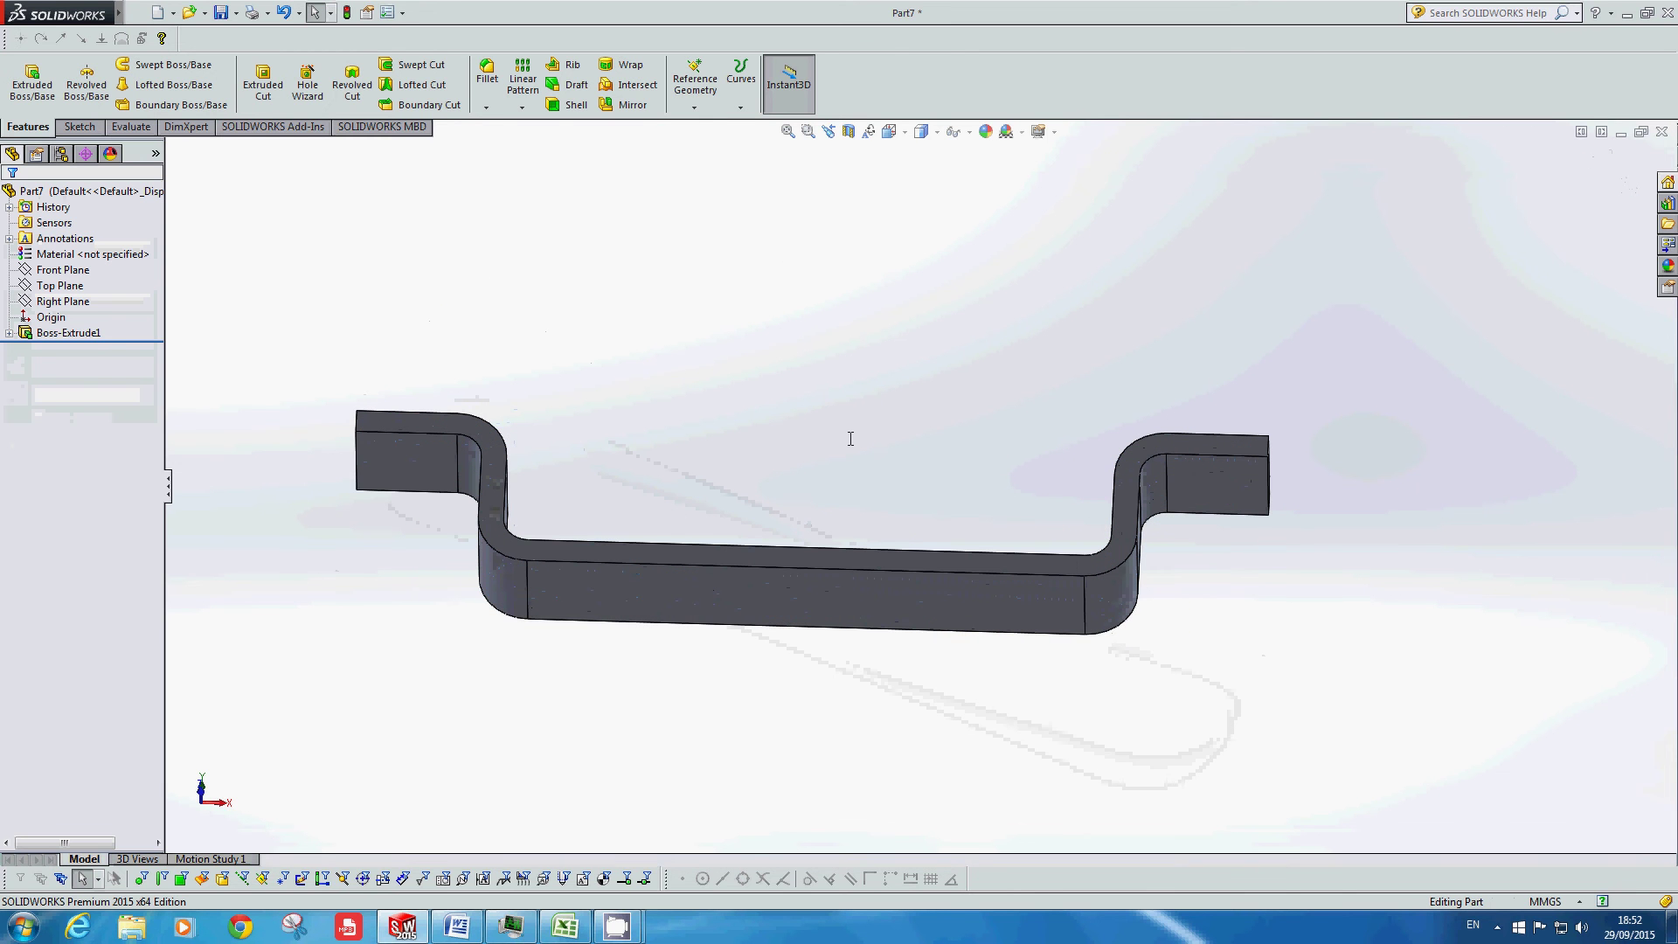
{"action": "left_click", "coordinate": [456, 926]}
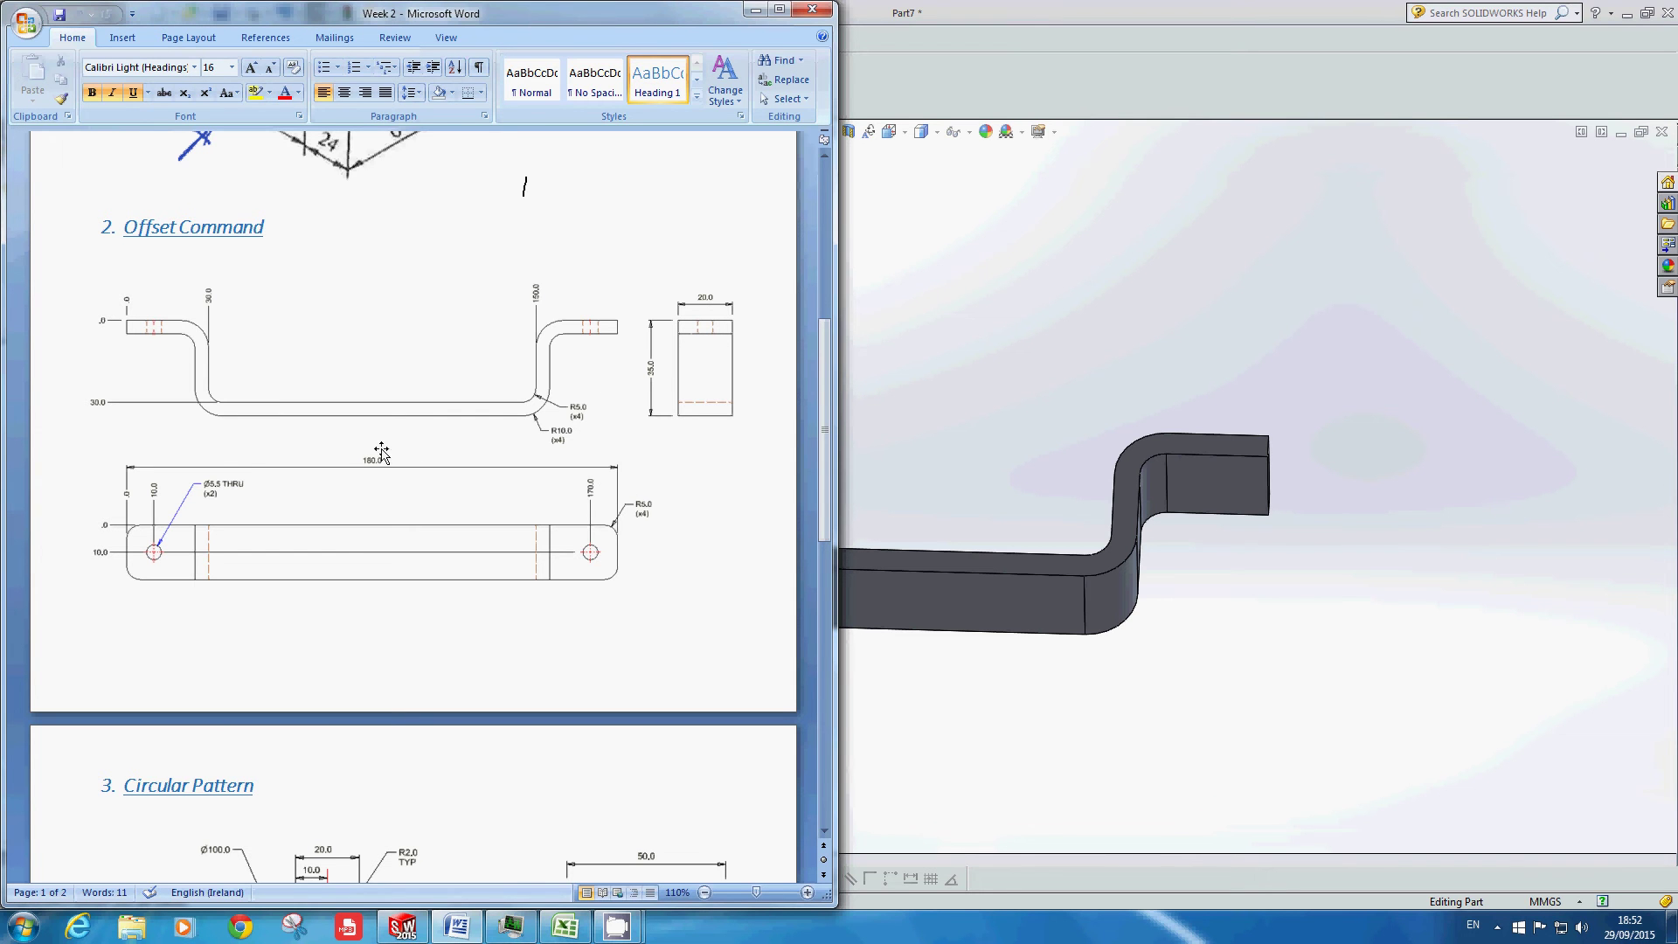
{"action": "left_click", "coordinate": [1005, 496]}
{"action": "middle_click_drag", "start_coordinate": [951, 545], "coordinate": [790, 322]}
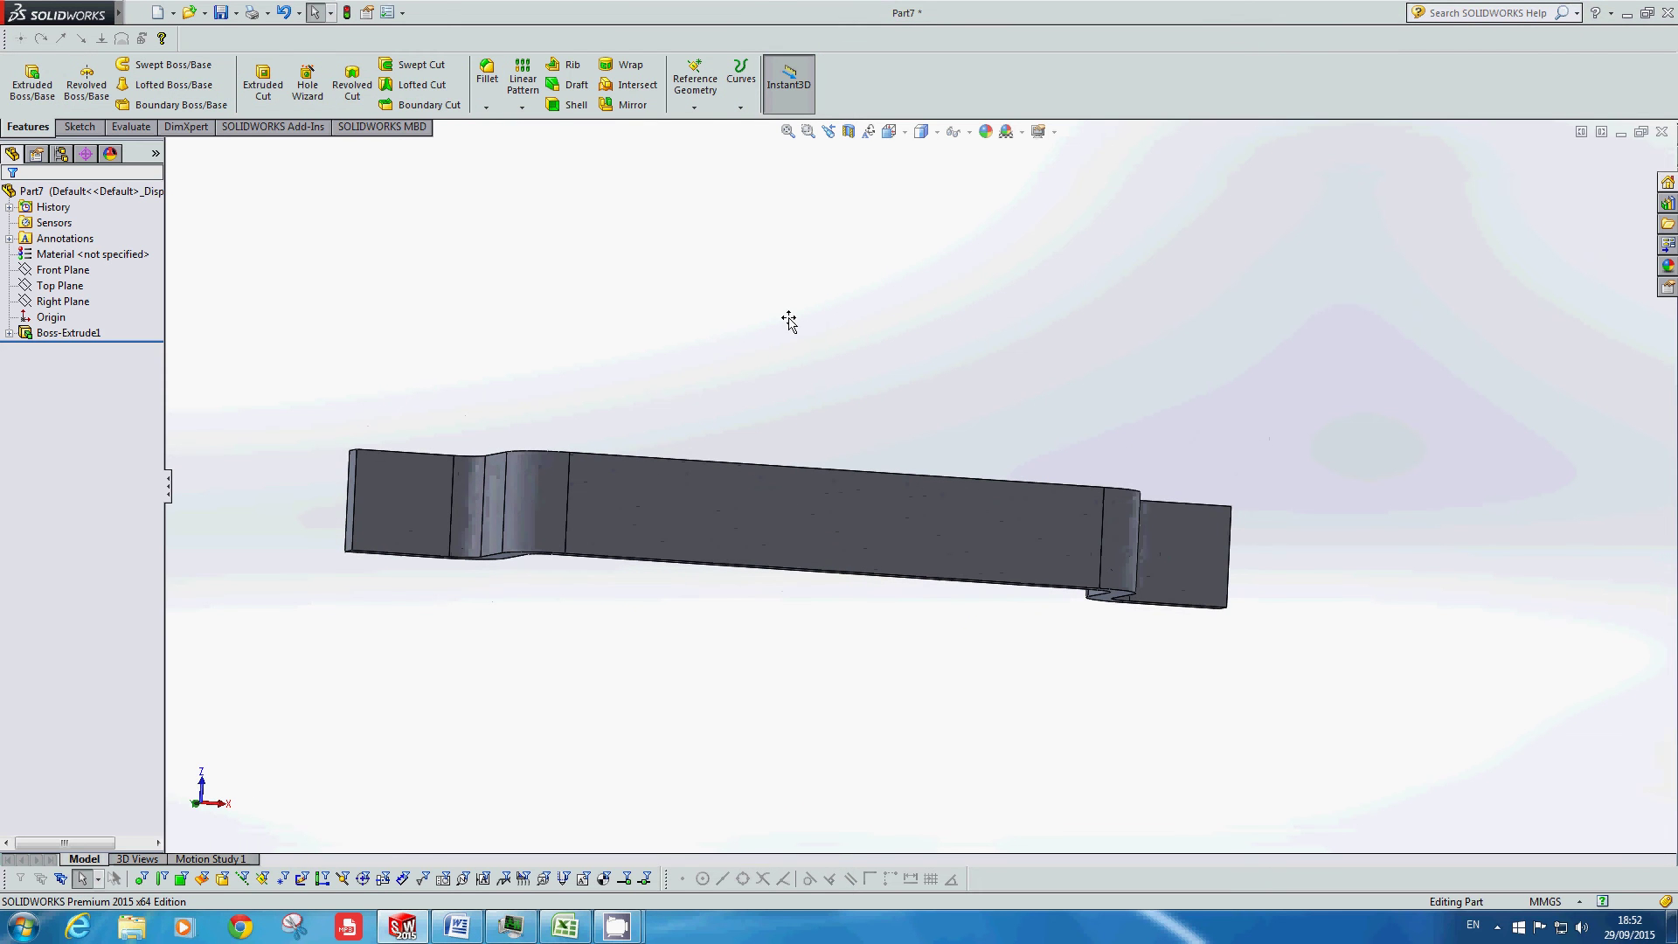
{"action": "left_click", "coordinate": [80, 127]}
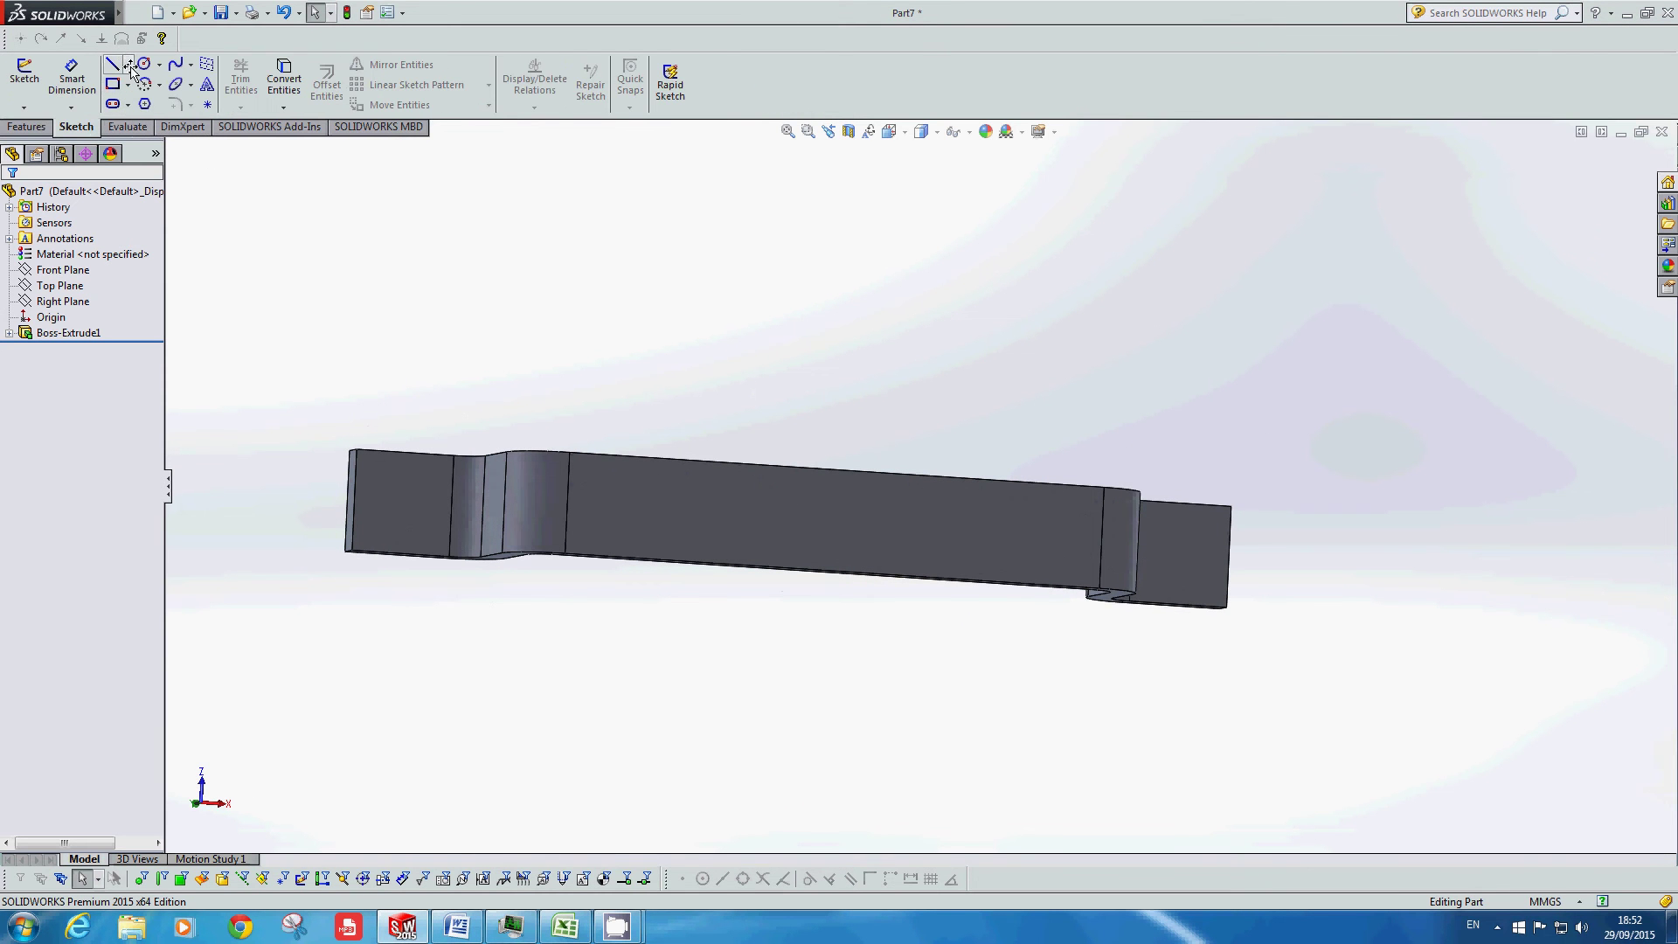
{"action": "left_click", "coordinate": [21, 70]}
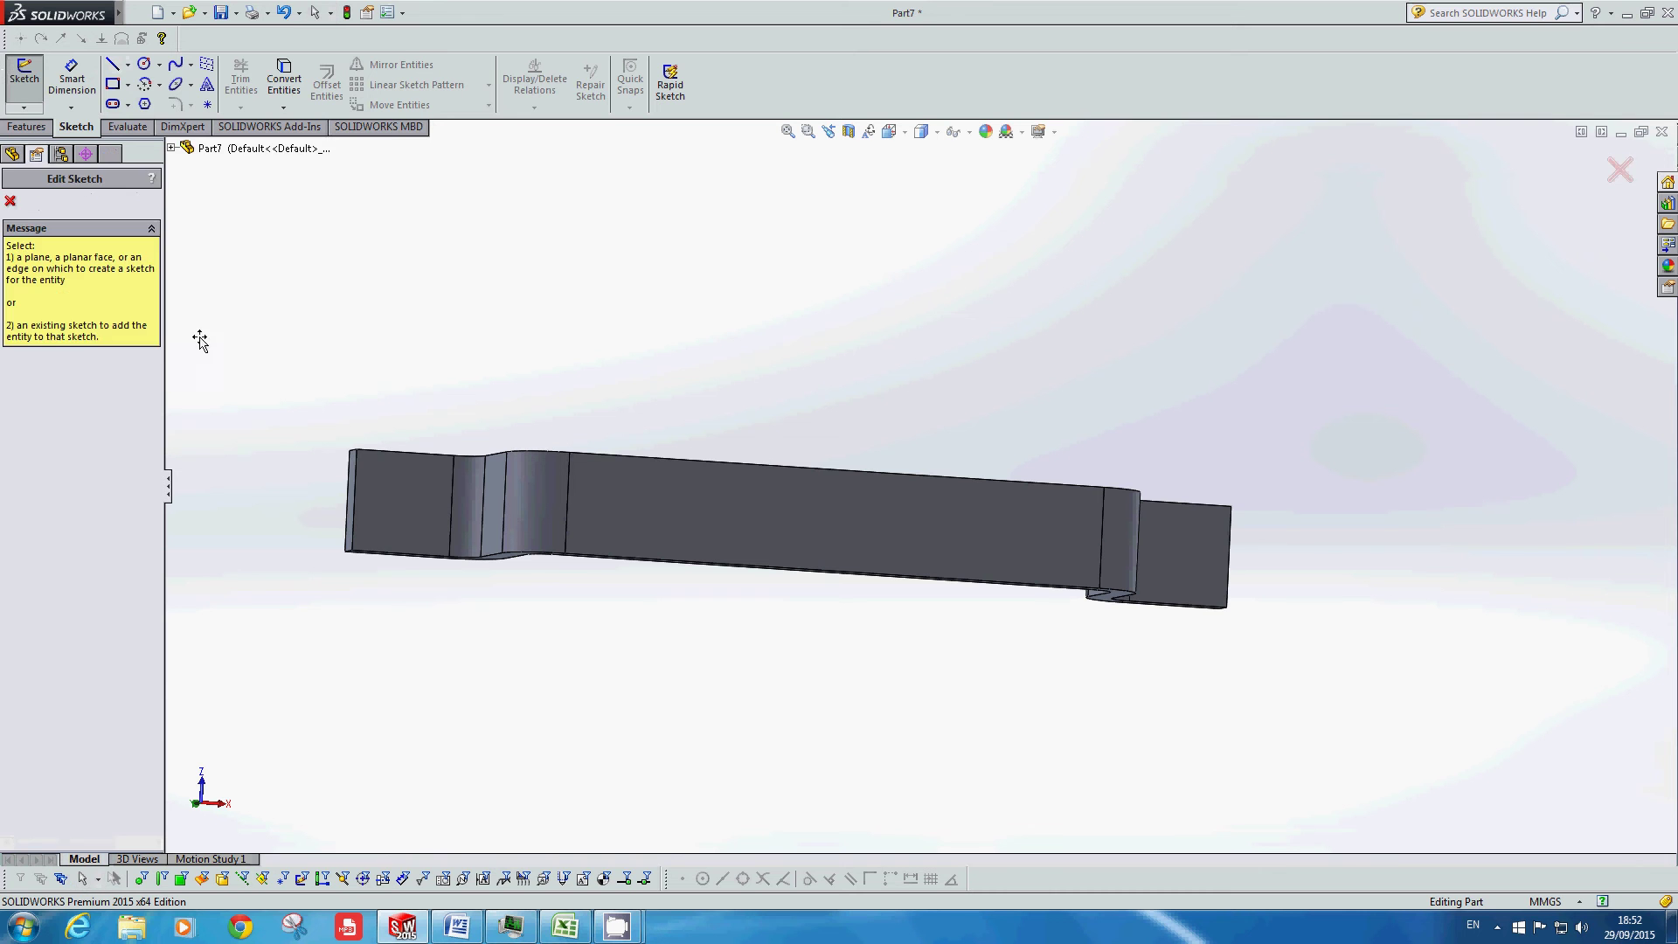
{"action": "left_click", "coordinate": [408, 518]}
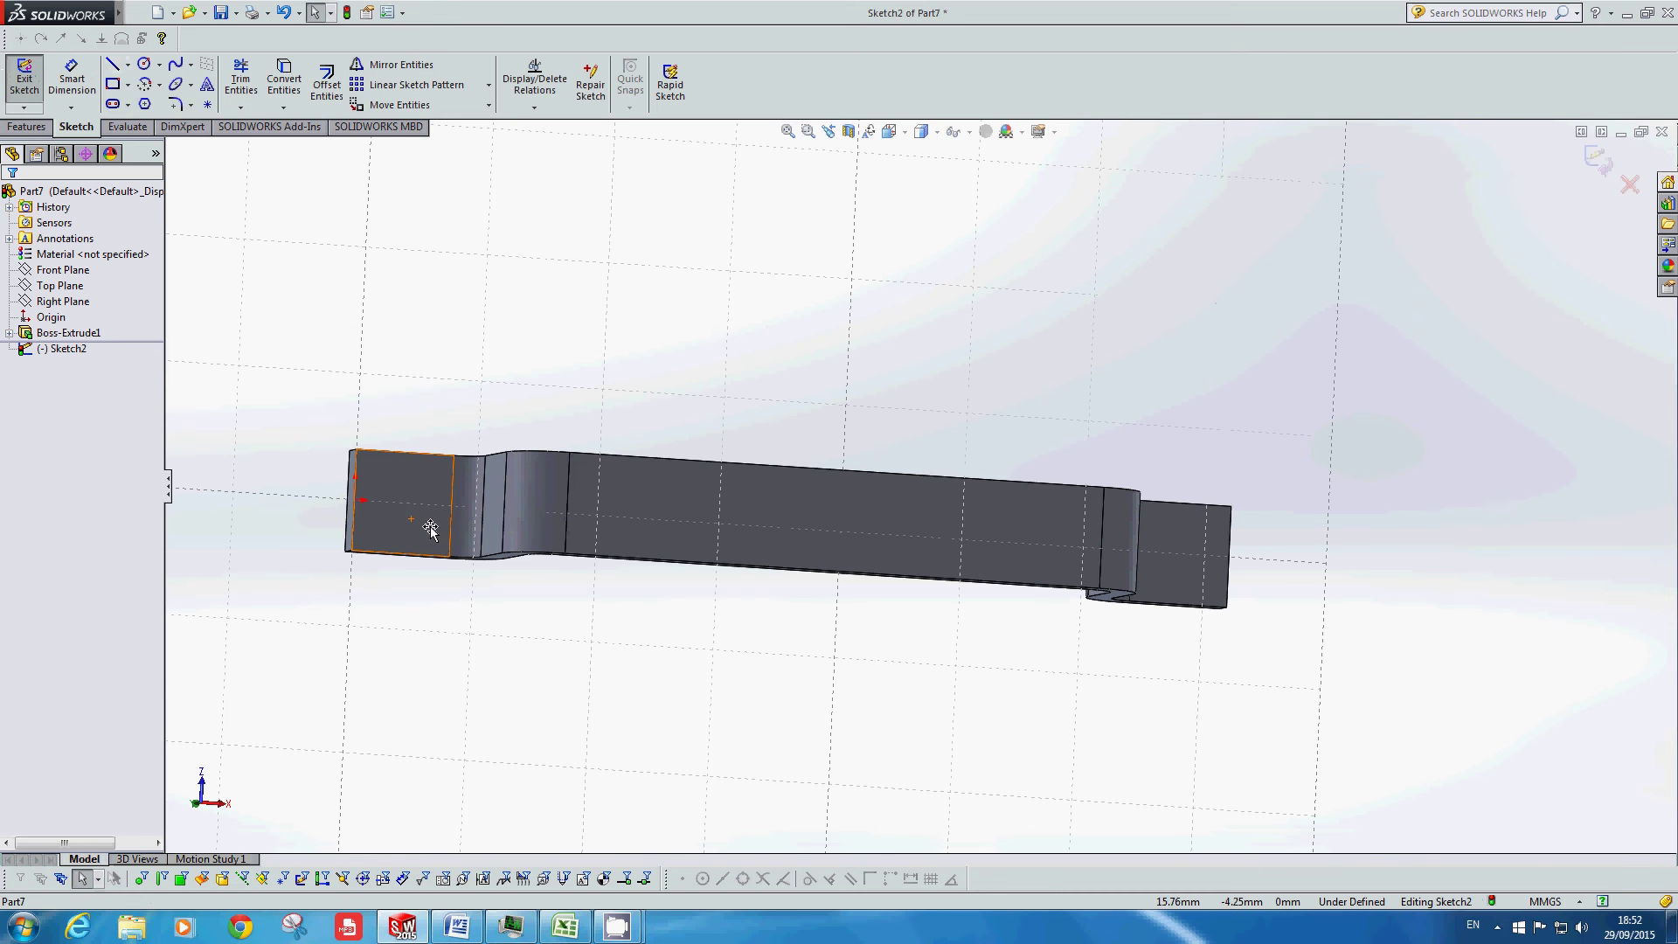
Step: Compare the top and underside of the handle, and orient the view square to the underside sketch face
{"action": "left_click", "coordinate": [199, 812]}
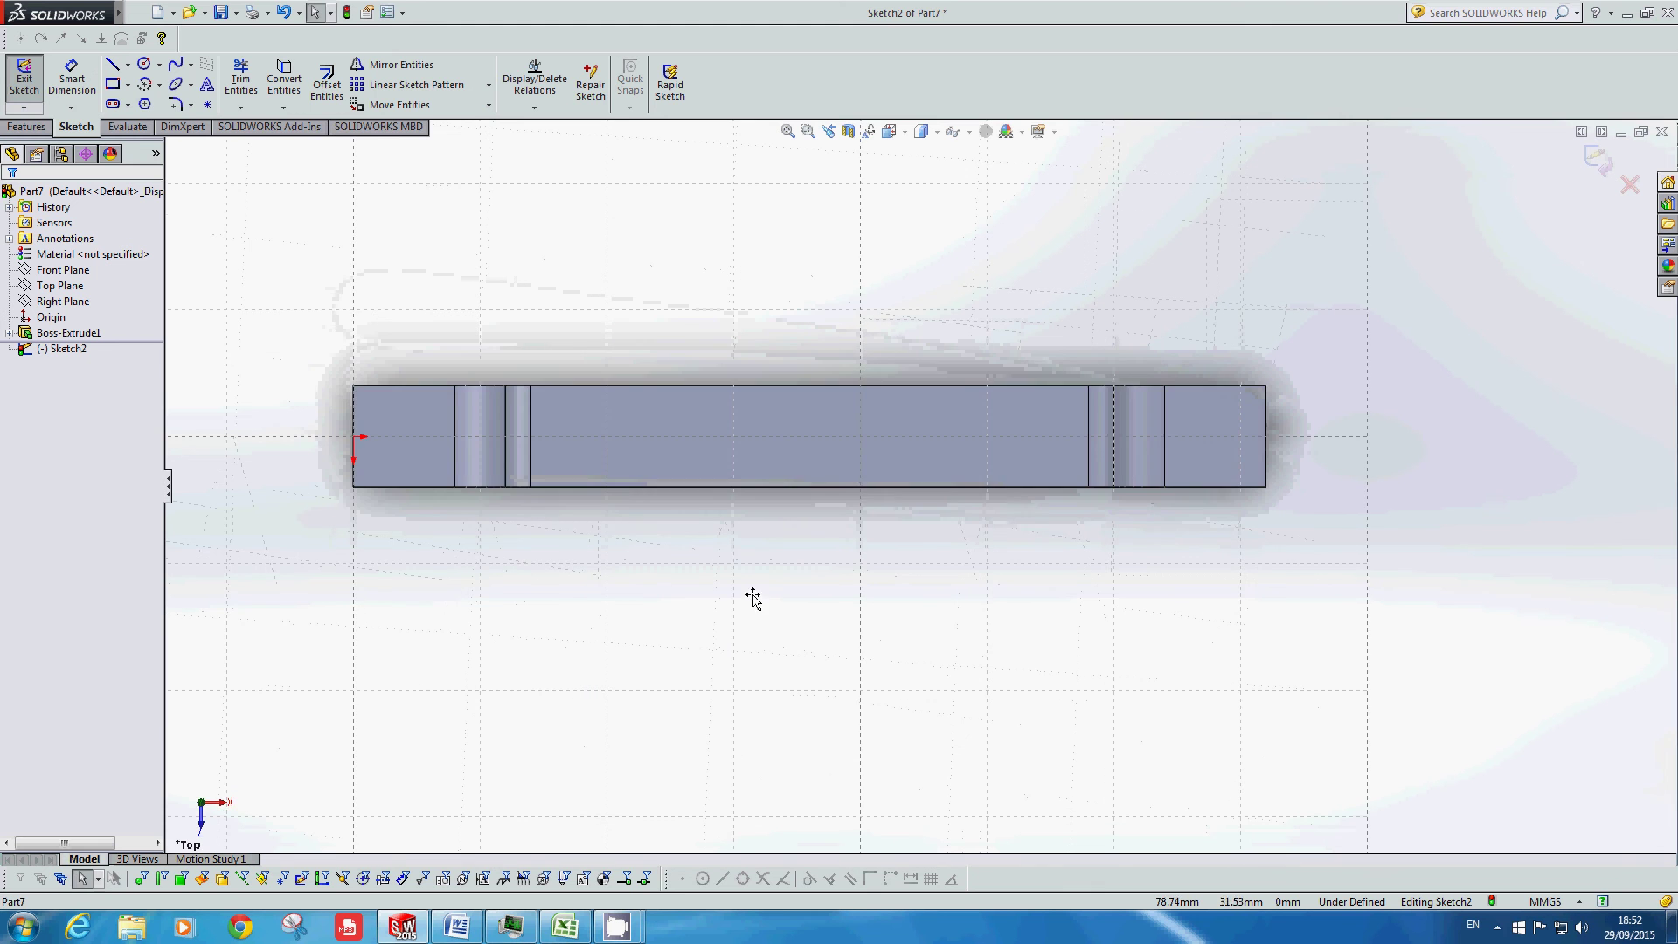
{"action": "mouse_move", "coordinate": [753, 595]}
{"action": "middle_mouse_down"}
{"action": "mouse_move", "coordinate": [757, 363]}
{"action": "mouse_move", "coordinate": [737, 632]}
{"action": "mouse_move", "coordinate": [742, 394]}
{"action": "mouse_move", "coordinate": [748, 592]}
{"action": "mouse_move", "coordinate": [723, 386]}
{"action": "middle_mouse_up"}
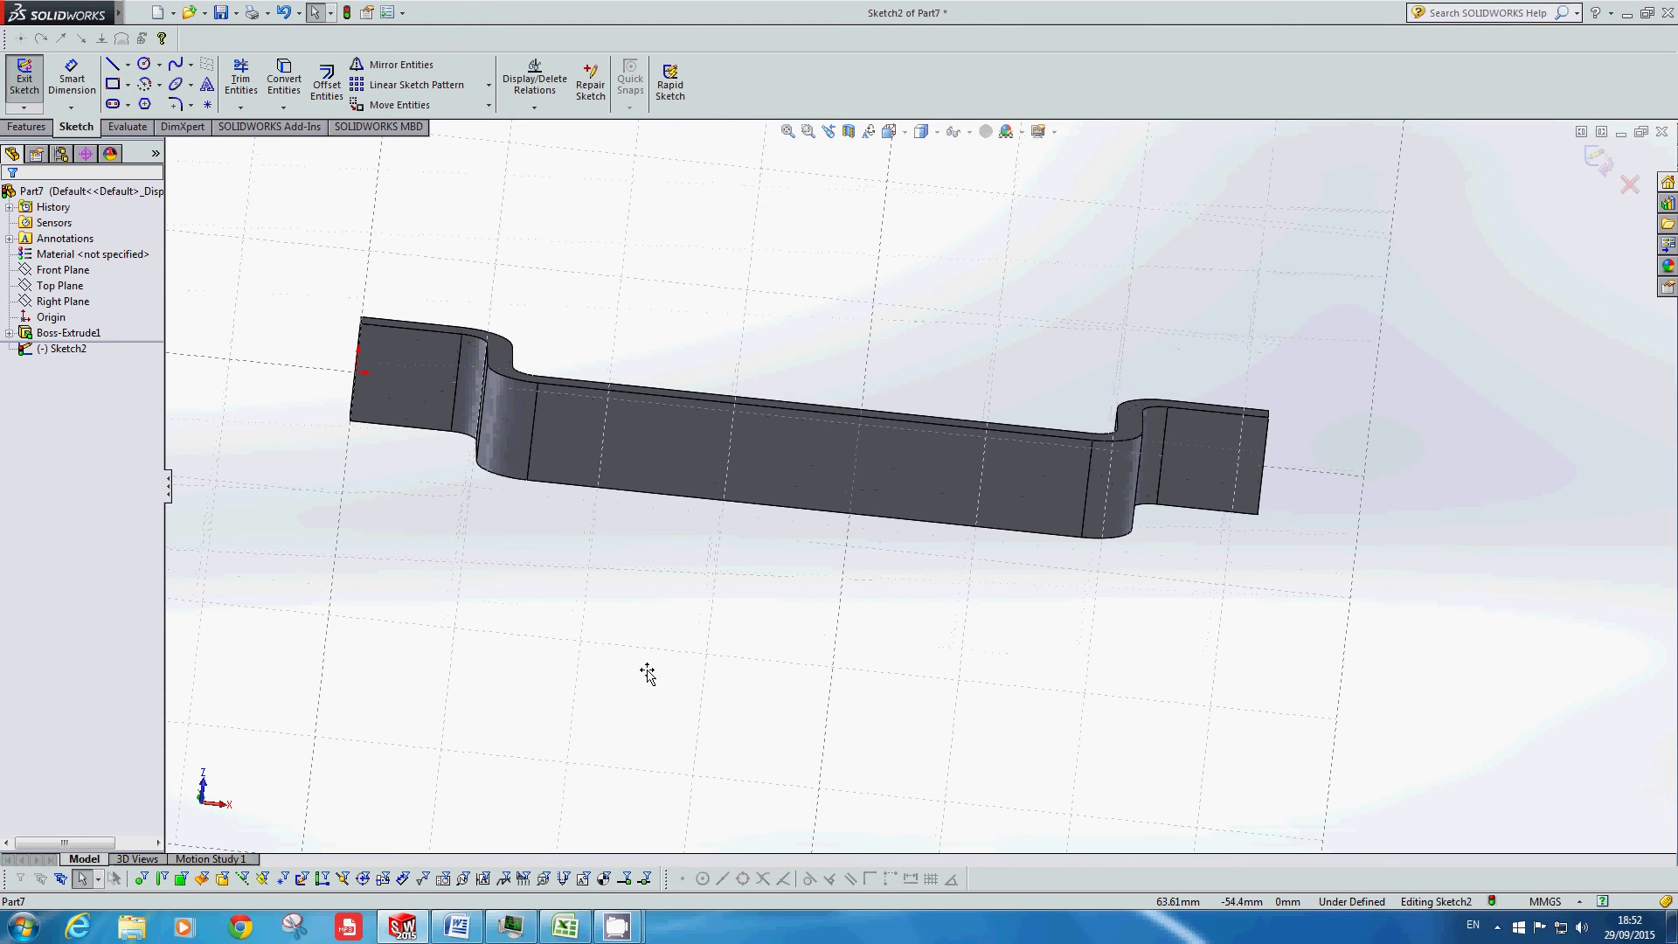
{"action": "key", "text": "Up"}
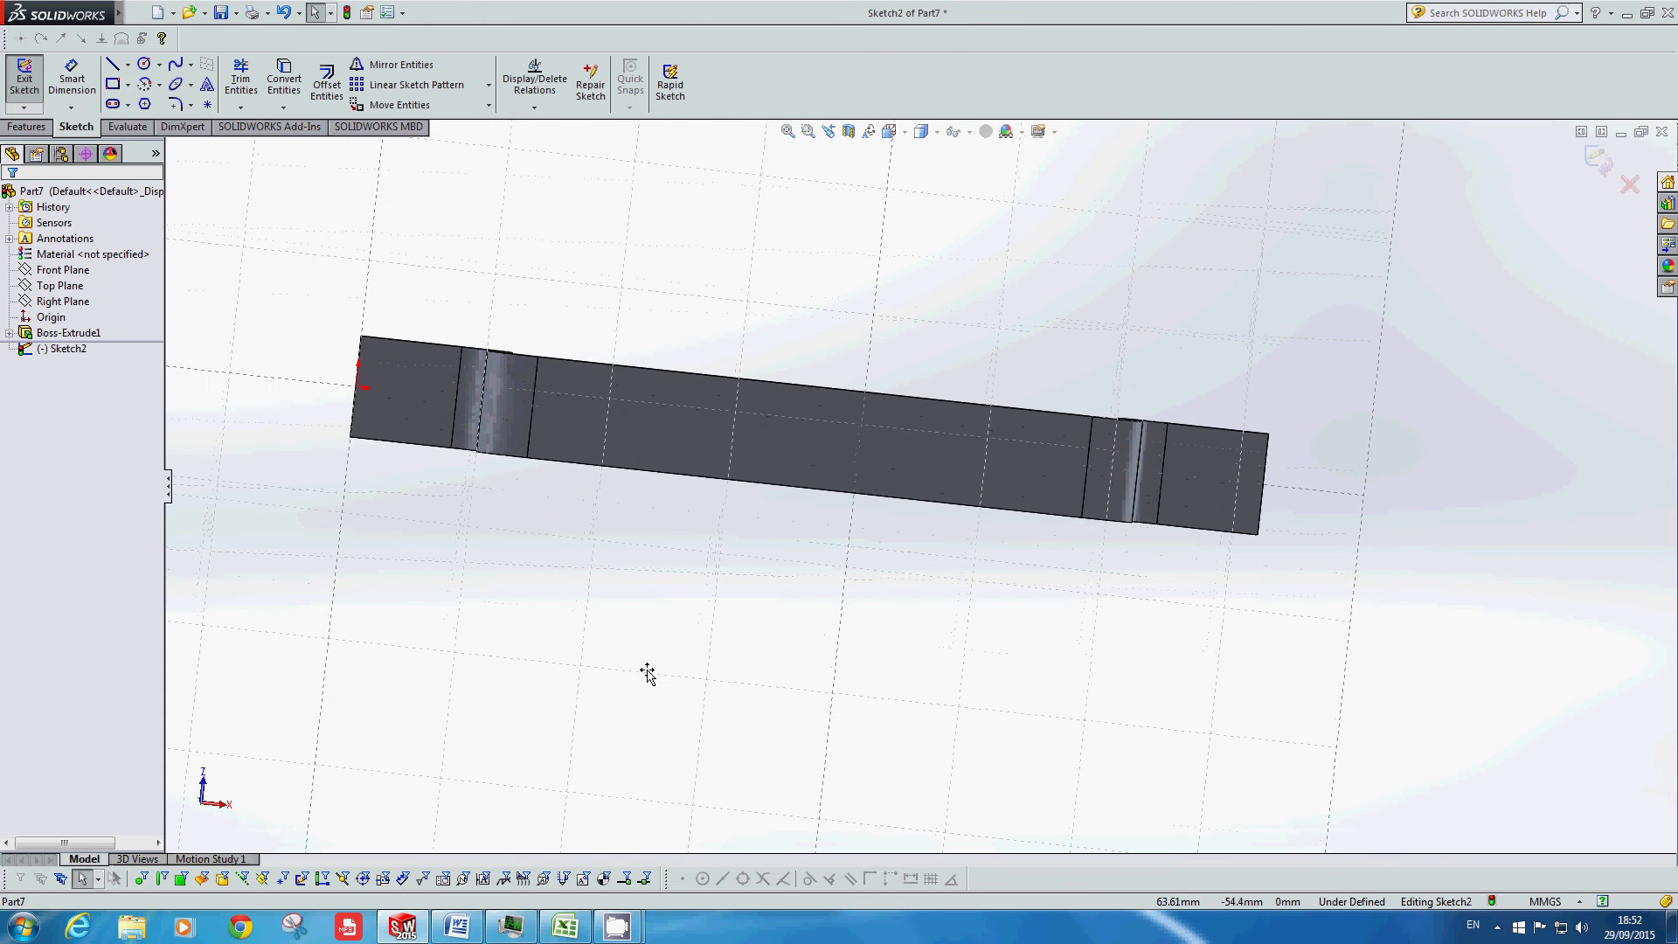
{"action": "left_click", "coordinate": [201, 804]}
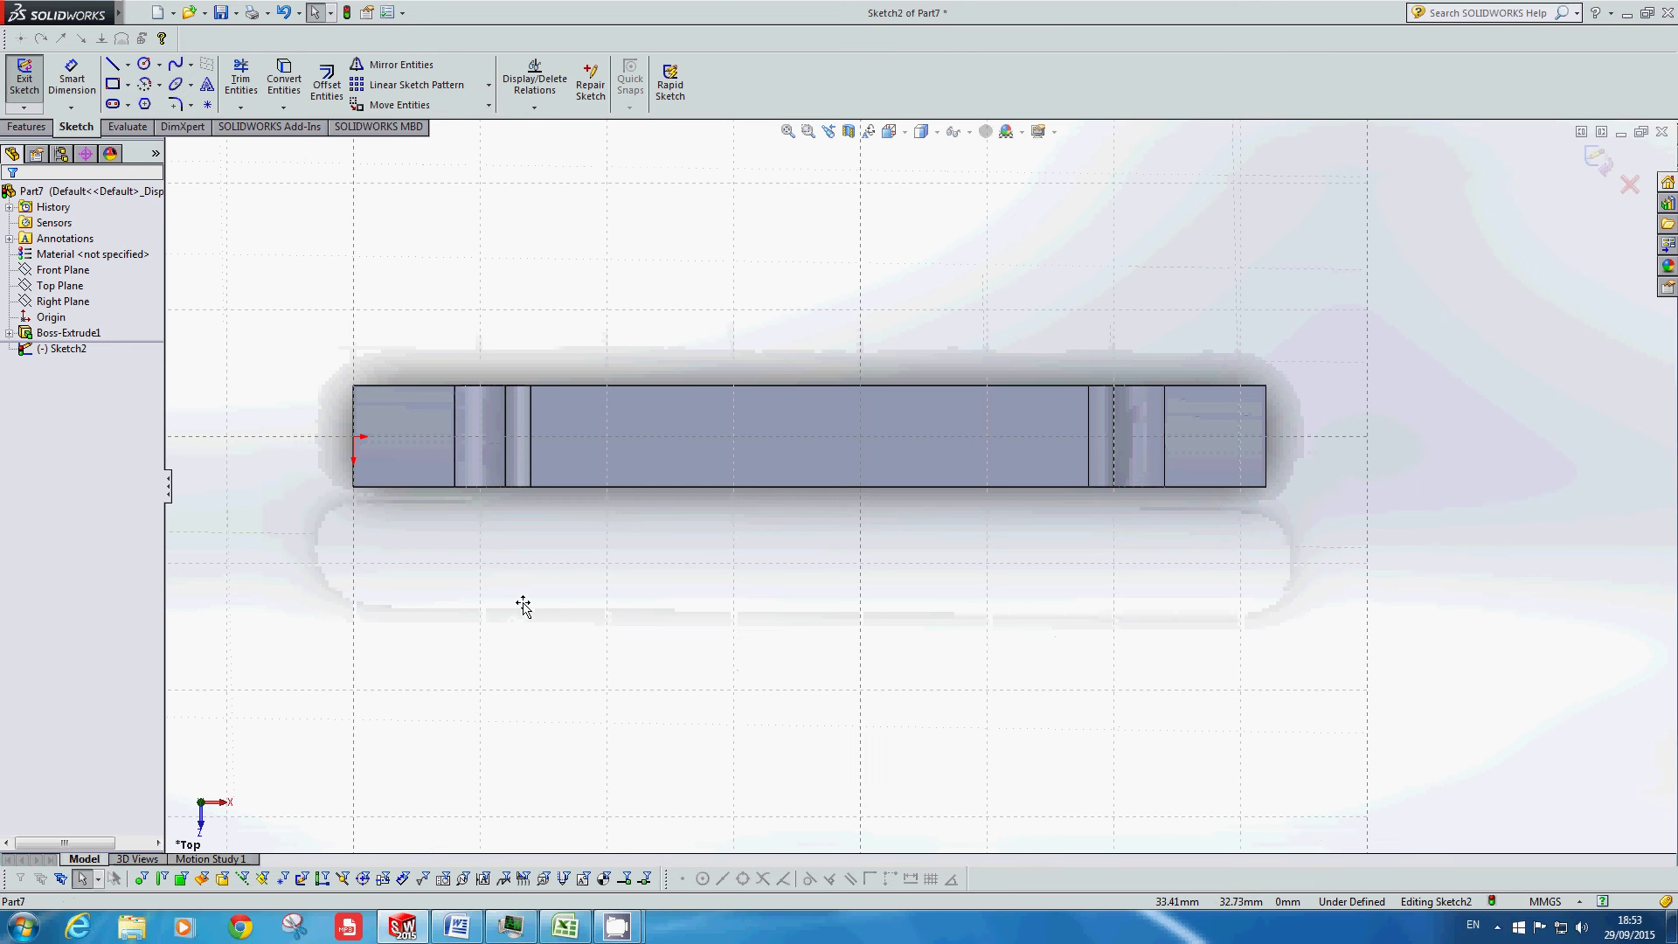
{"action": "key", "text": "Up"}
{"action": "key", "text": "Up"}
{"action": "key", "text": "Up"}
{"action": "key", "text": "Up"}
{"action": "key", "text": "Up"}
{"action": "key", "text": "Up"}
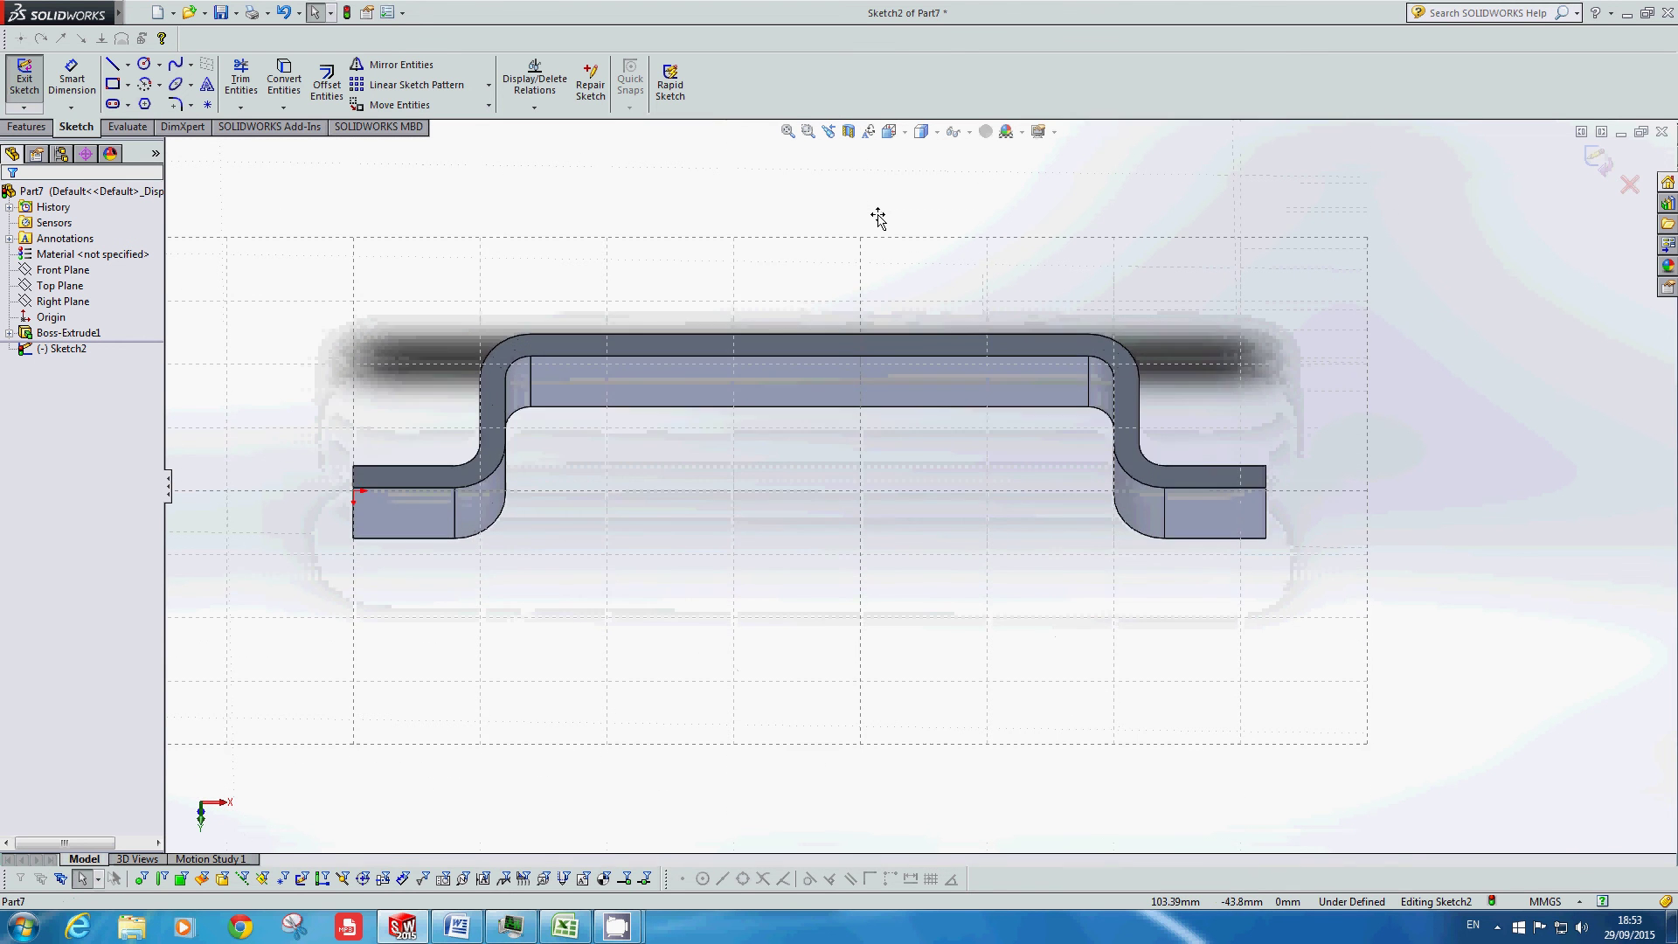
{"action": "key", "text": "Down"}
{"action": "key", "text": "Down"}
{"action": "key", "text": "Down"}
{"action": "key", "text": "Down"}
{"action": "key", "text": "Down"}
{"action": "key", "text": "Down"}
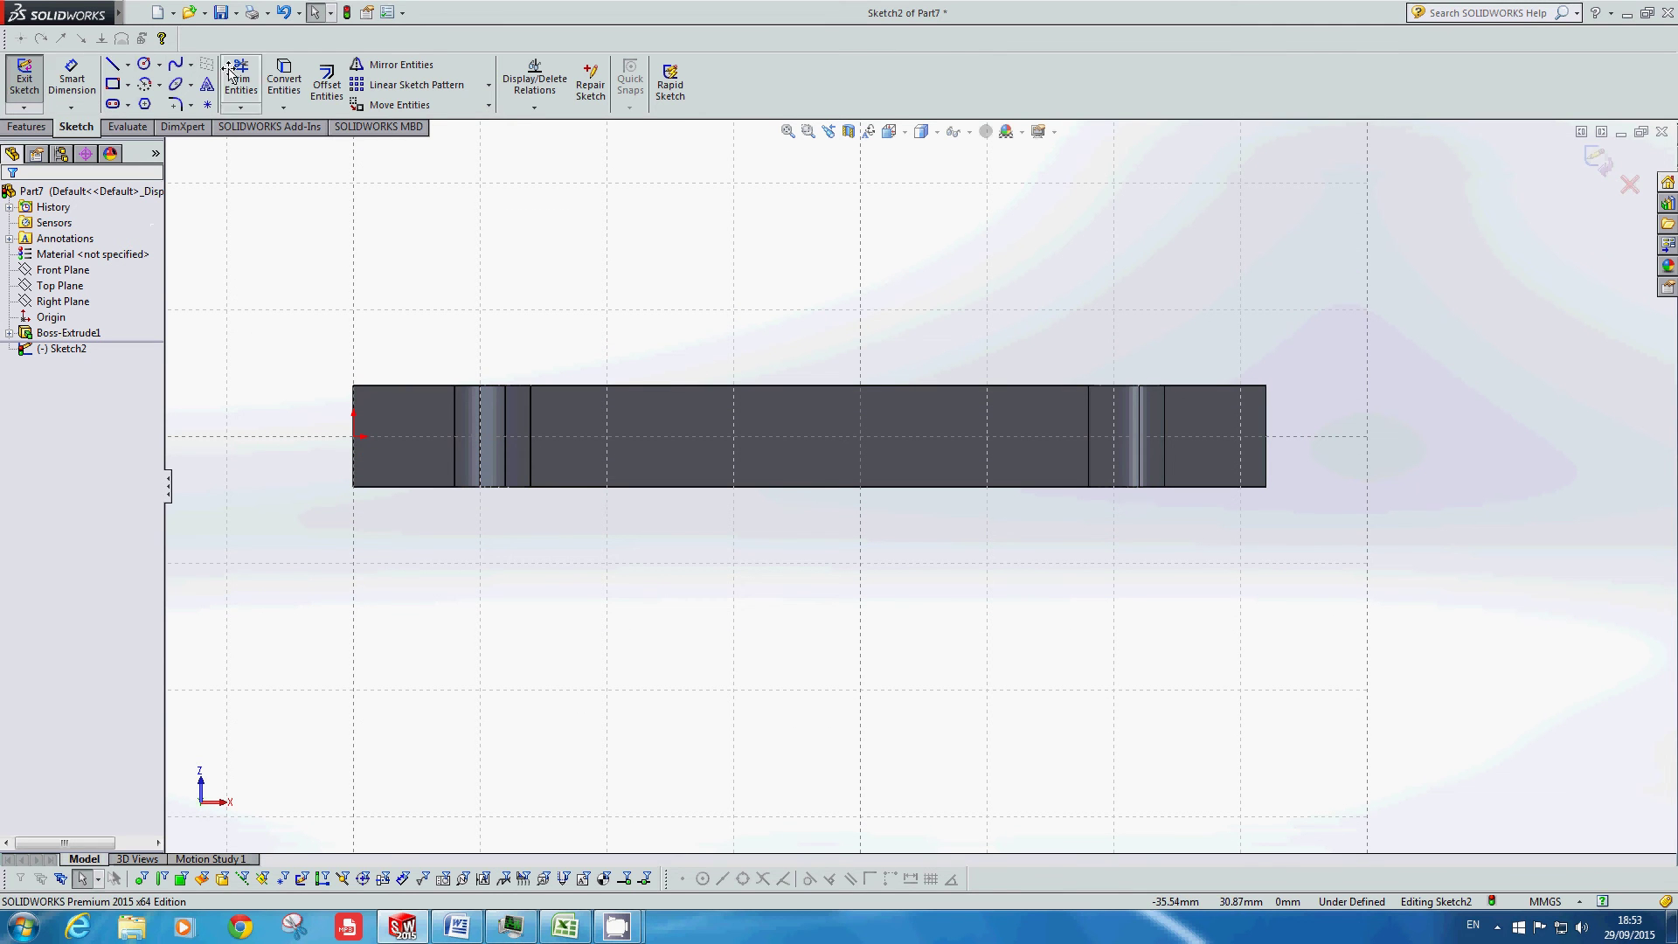
Step: Sketch two circles of about 4 mm radius on the handle's horizontal centerline, one on each end tab
{"action": "left_click", "coordinate": [145, 66]}
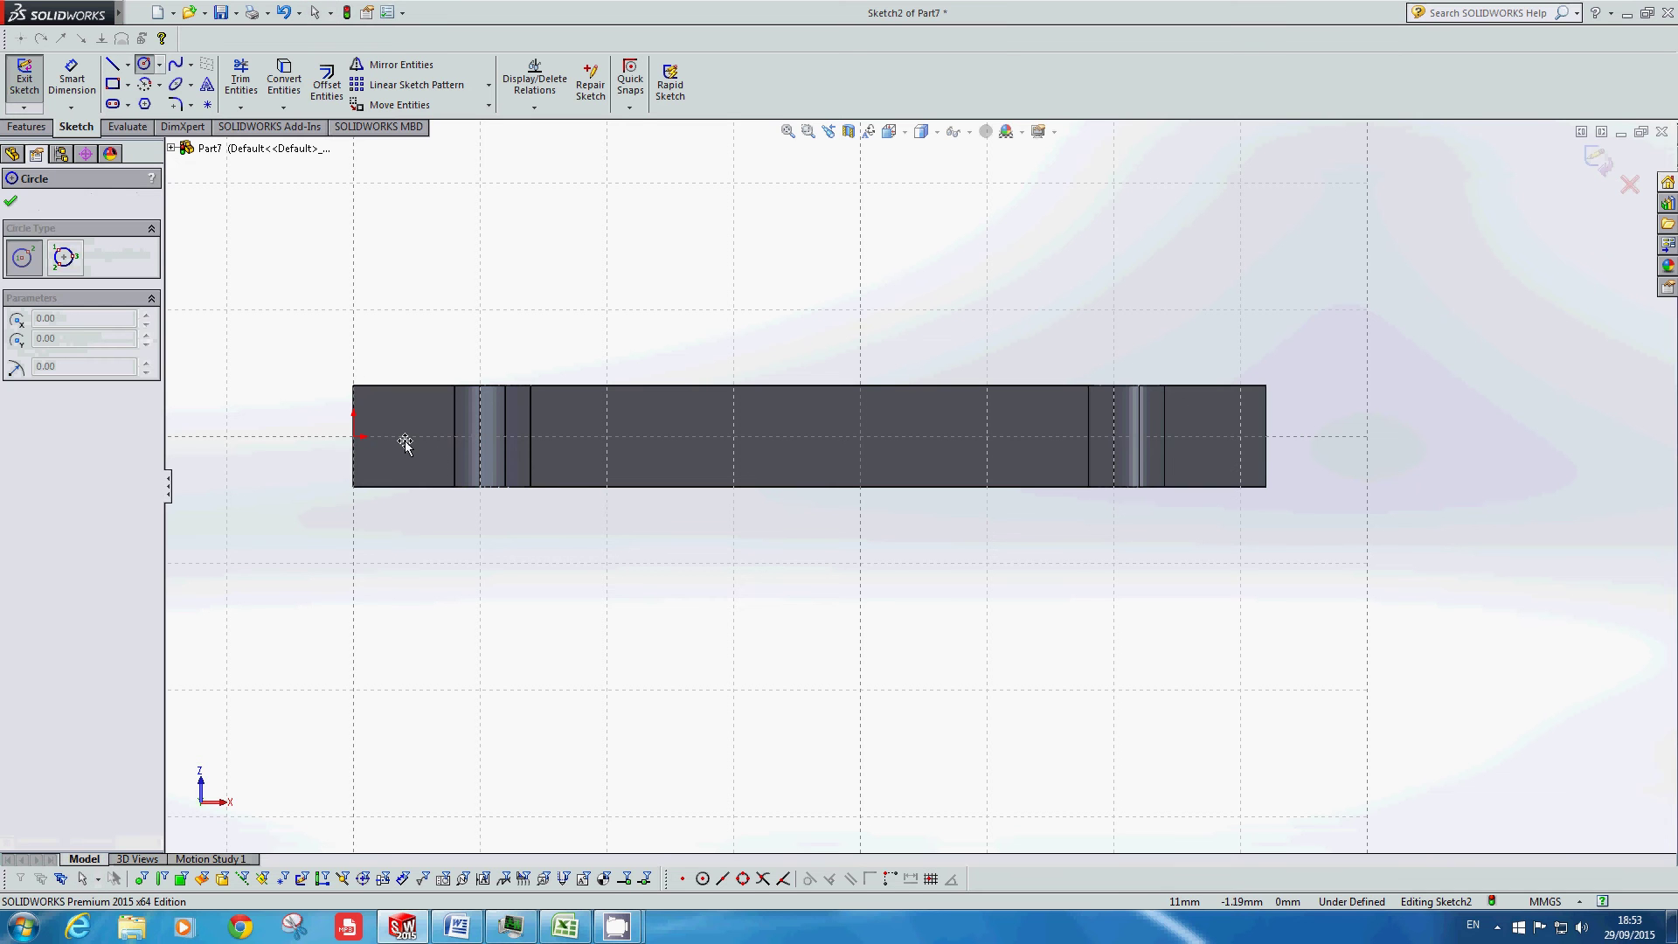
{"action": "left_click_drag", "start_coordinate": [411, 437], "coordinate": [432, 437]}
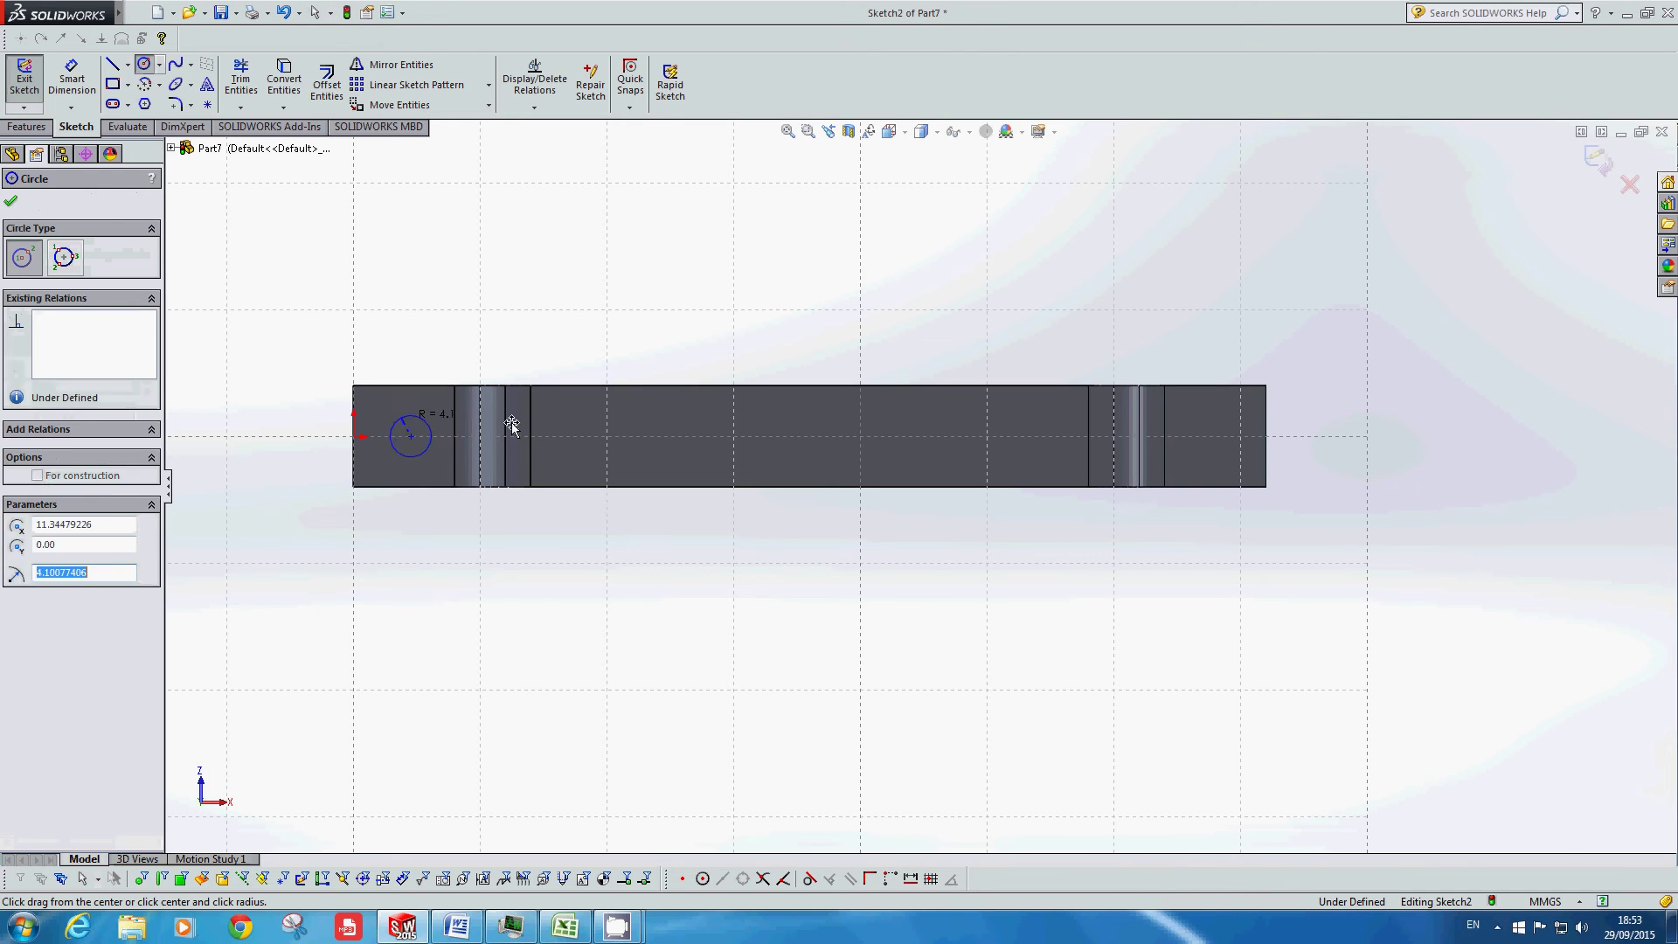
{"action": "left_click_drag", "start_coordinate": [1222, 437], "coordinate": [1241, 437]}
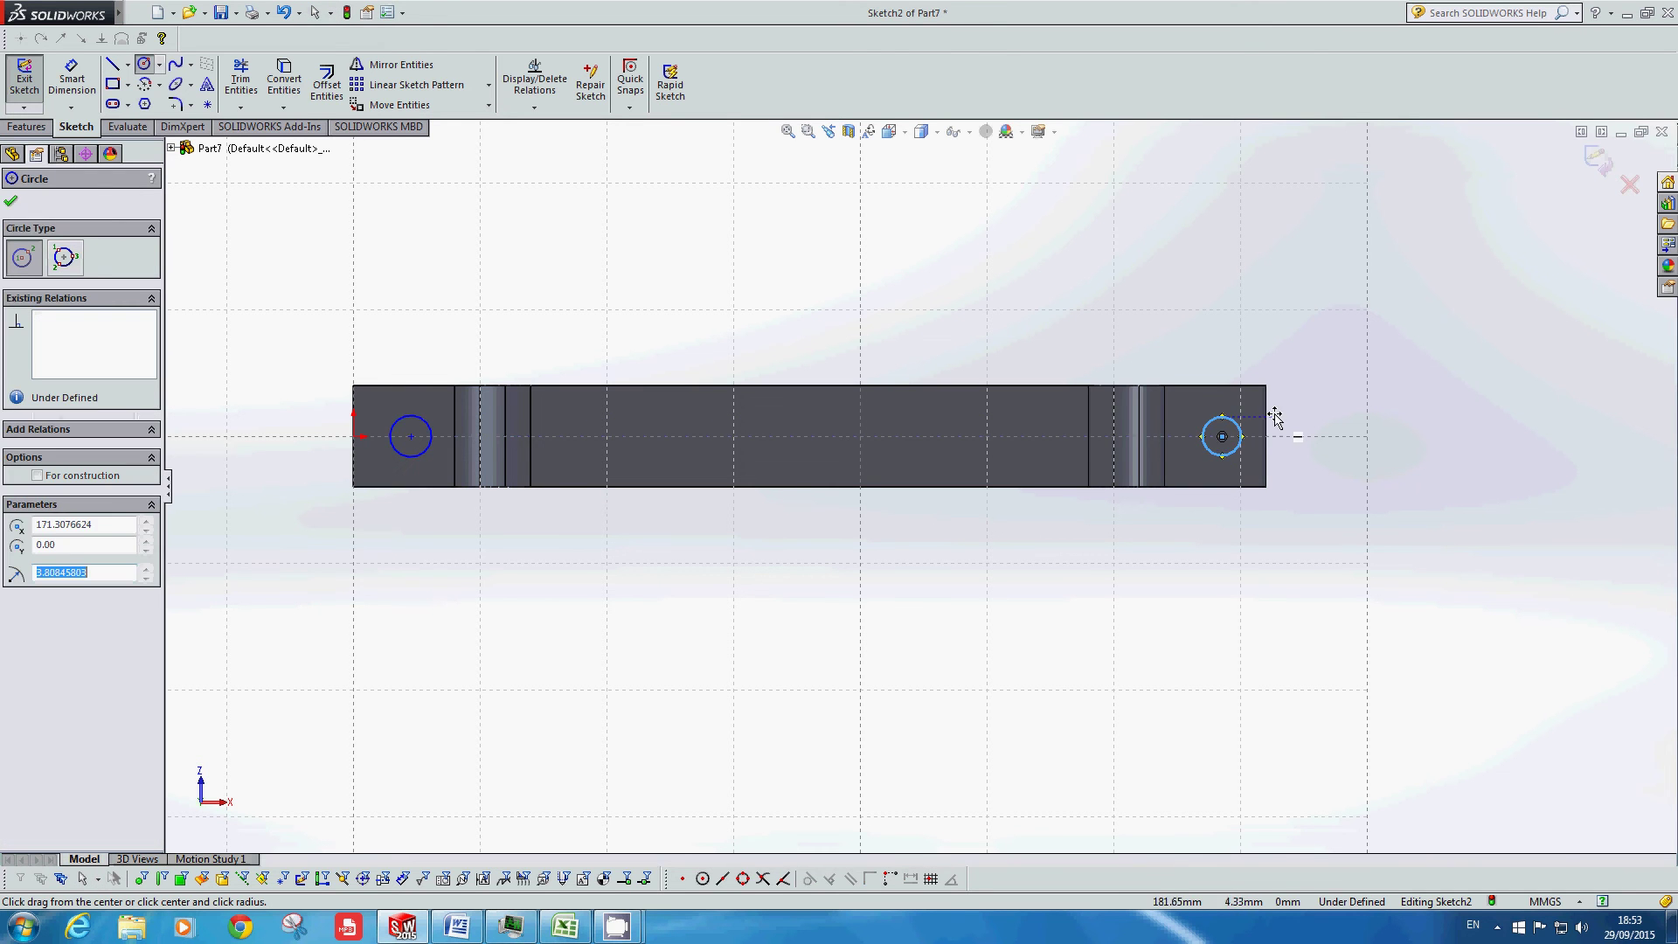
{"action": "key", "text": "Escape"}
{"action": "key", "text": "Escape"}
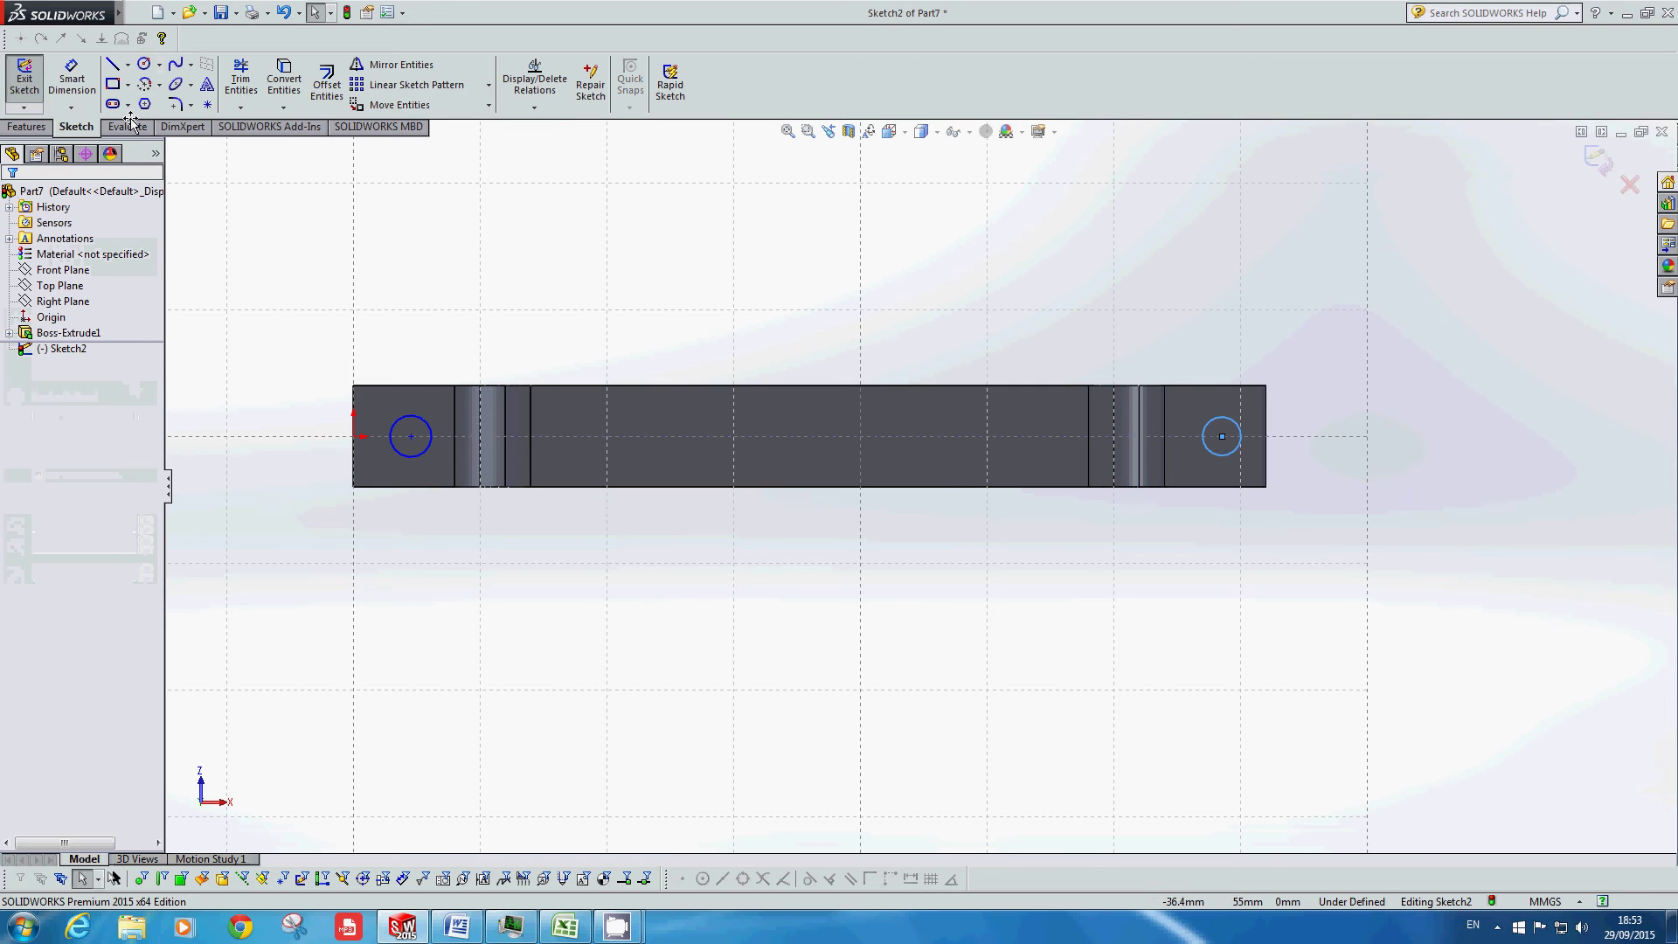
Step: Dimension the center of the circle on the origin-end tab 10 mm from the long edge and 10 mm from the end edge
{"action": "left_click", "coordinate": [71, 77]}
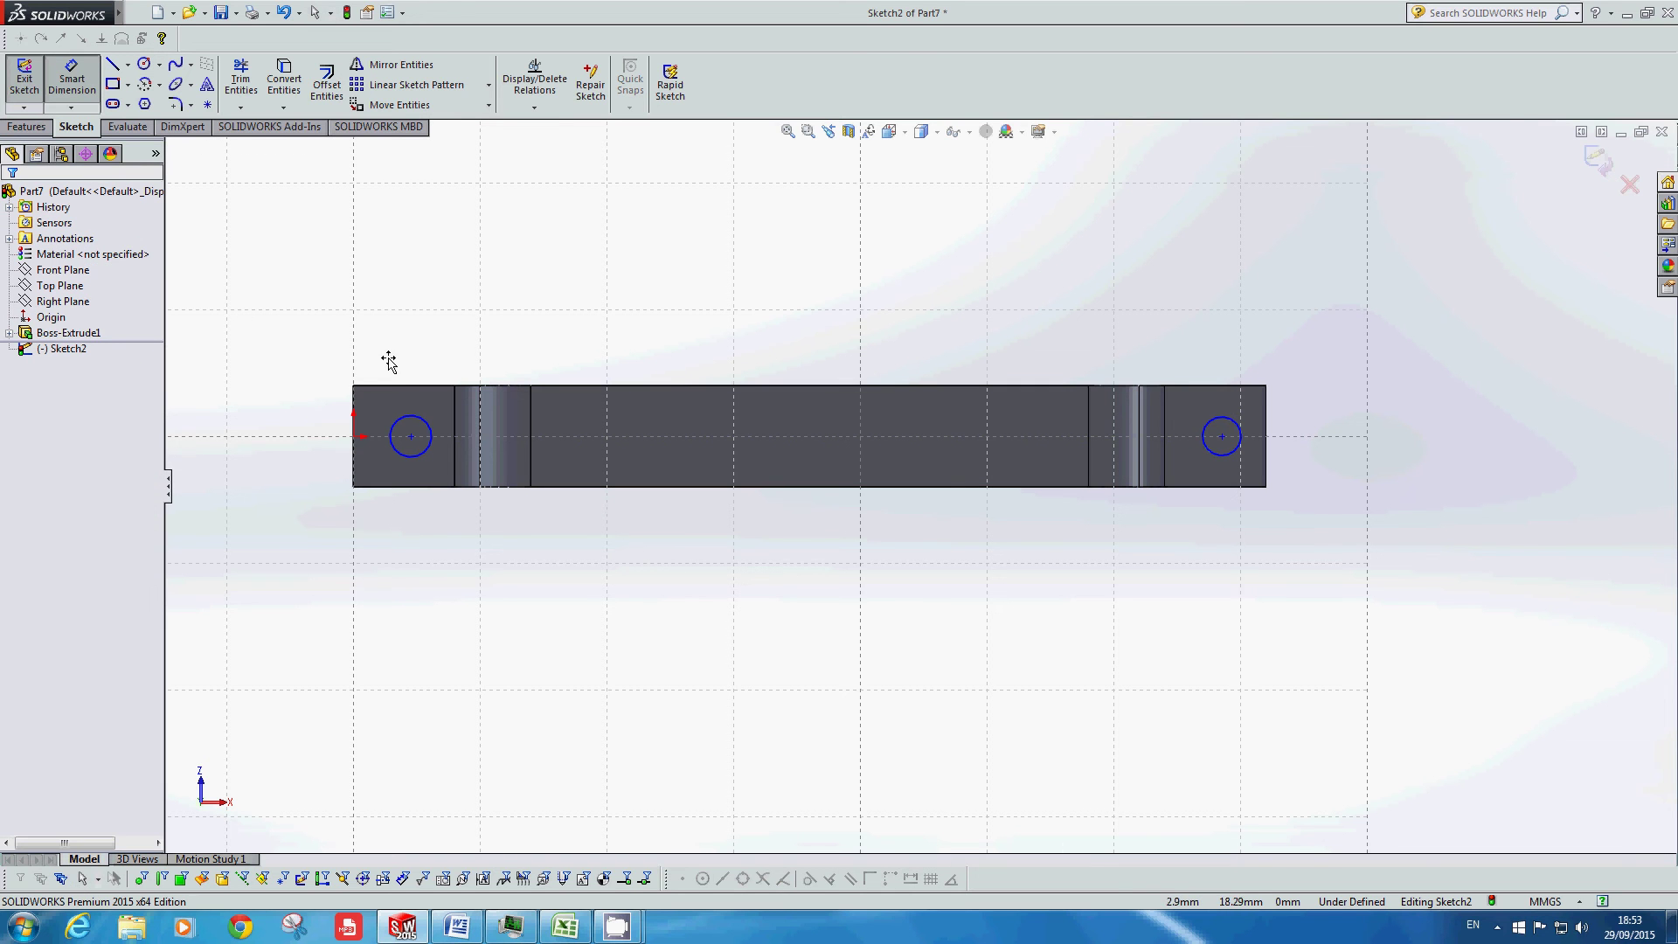
{"action": "left_click", "coordinate": [412, 436]}
{"action": "left_click", "coordinate": [390, 386]}
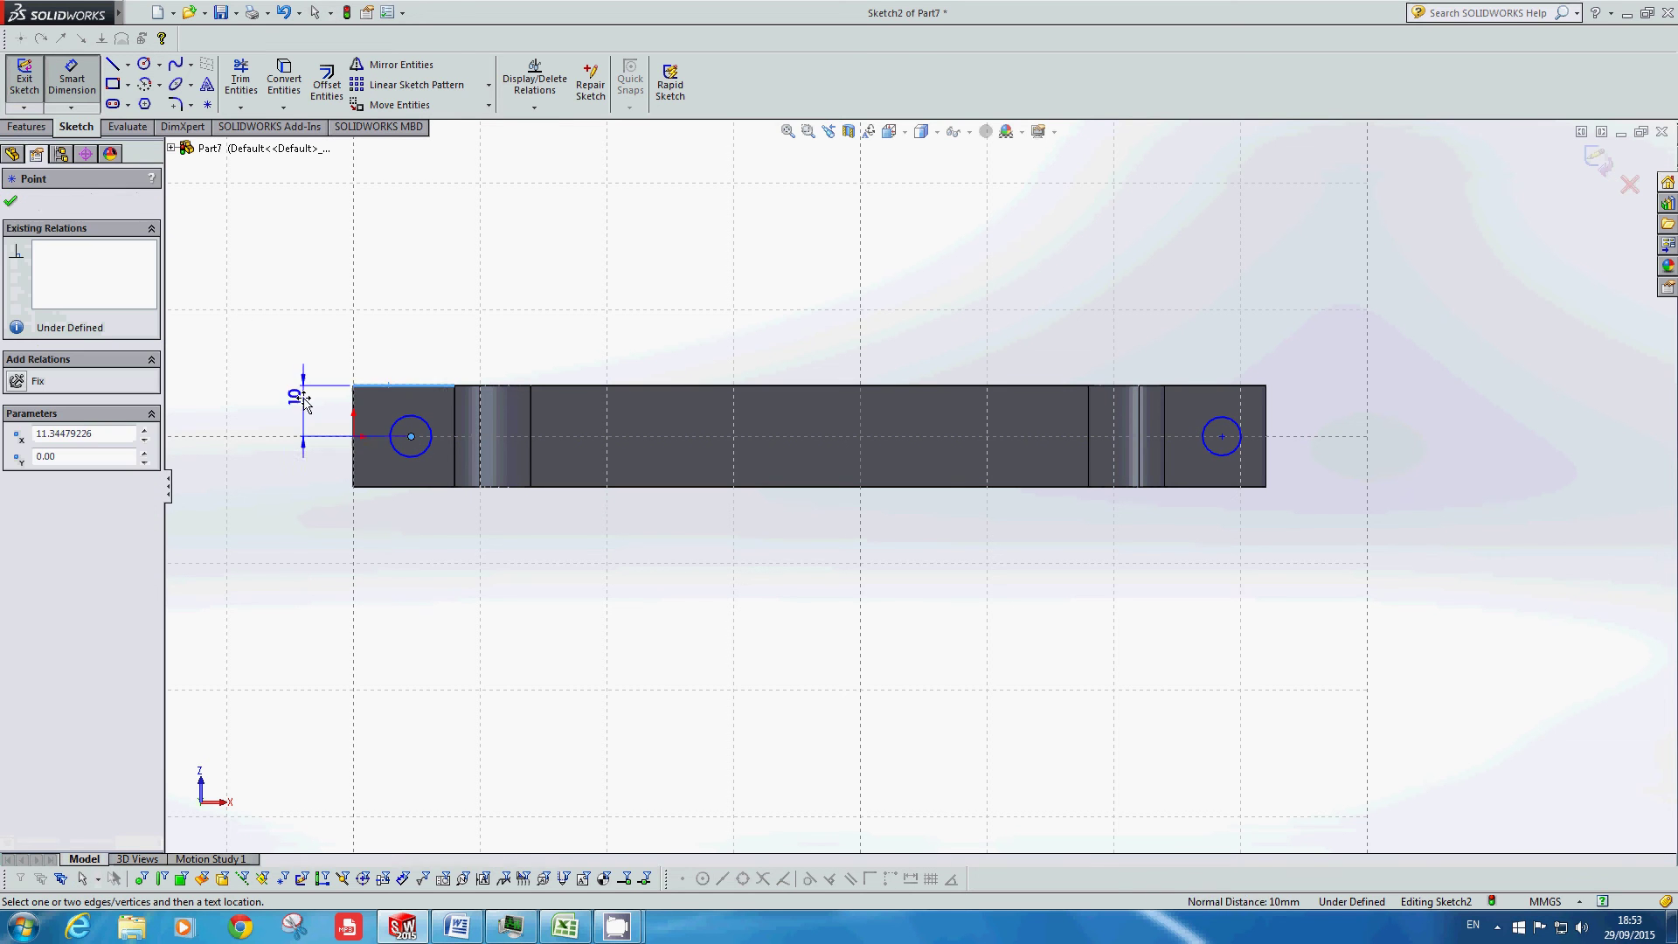
{"action": "left_click", "coordinate": [305, 398]}
{"action": "key", "text": "Return"}
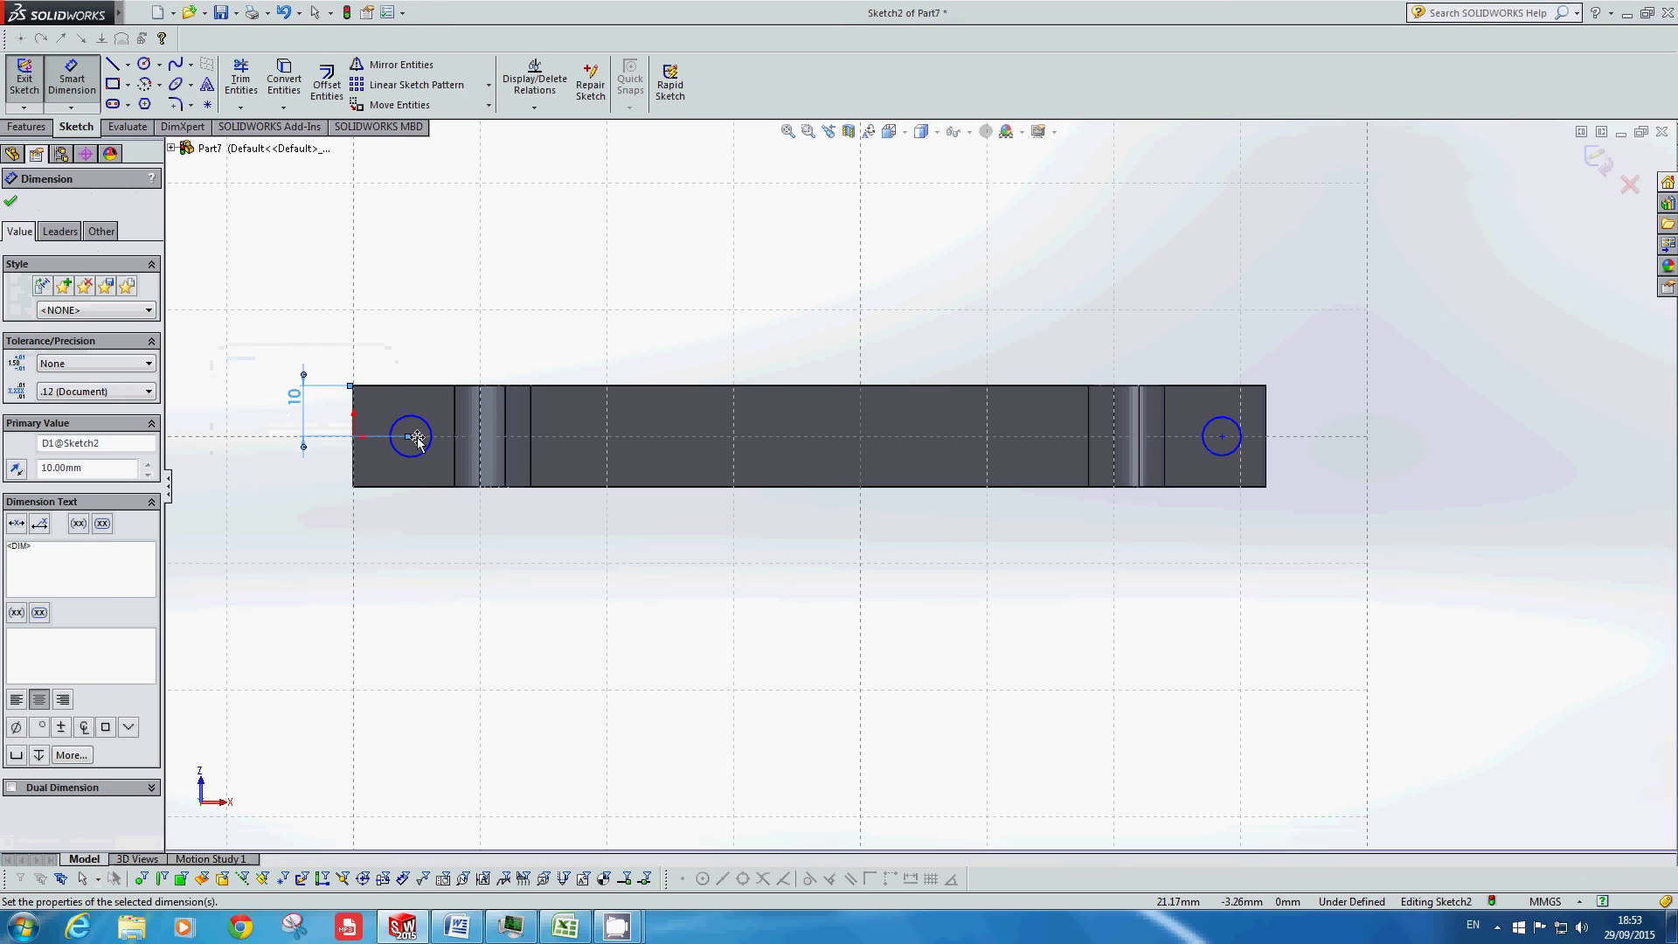
{"action": "left_click", "coordinate": [413, 437]}
{"action": "left_click", "coordinate": [354, 418]}
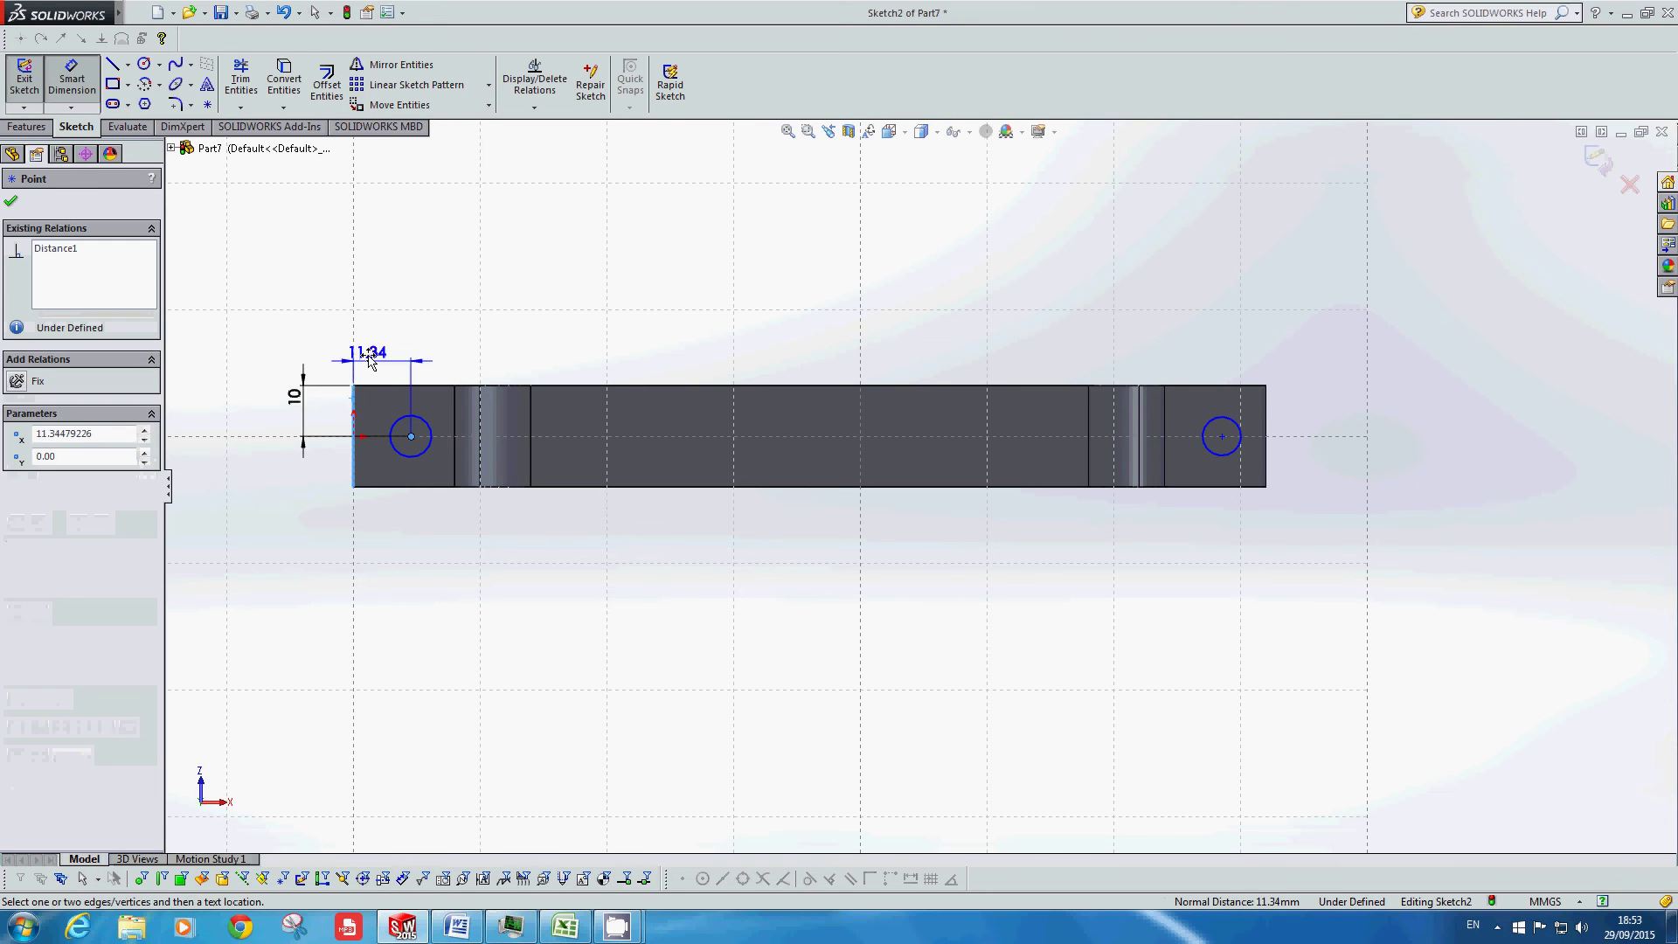
{"action": "left_click", "coordinate": [368, 349]}
{"action": "type", "text": "10"}
{"action": "key", "text": "Return"}
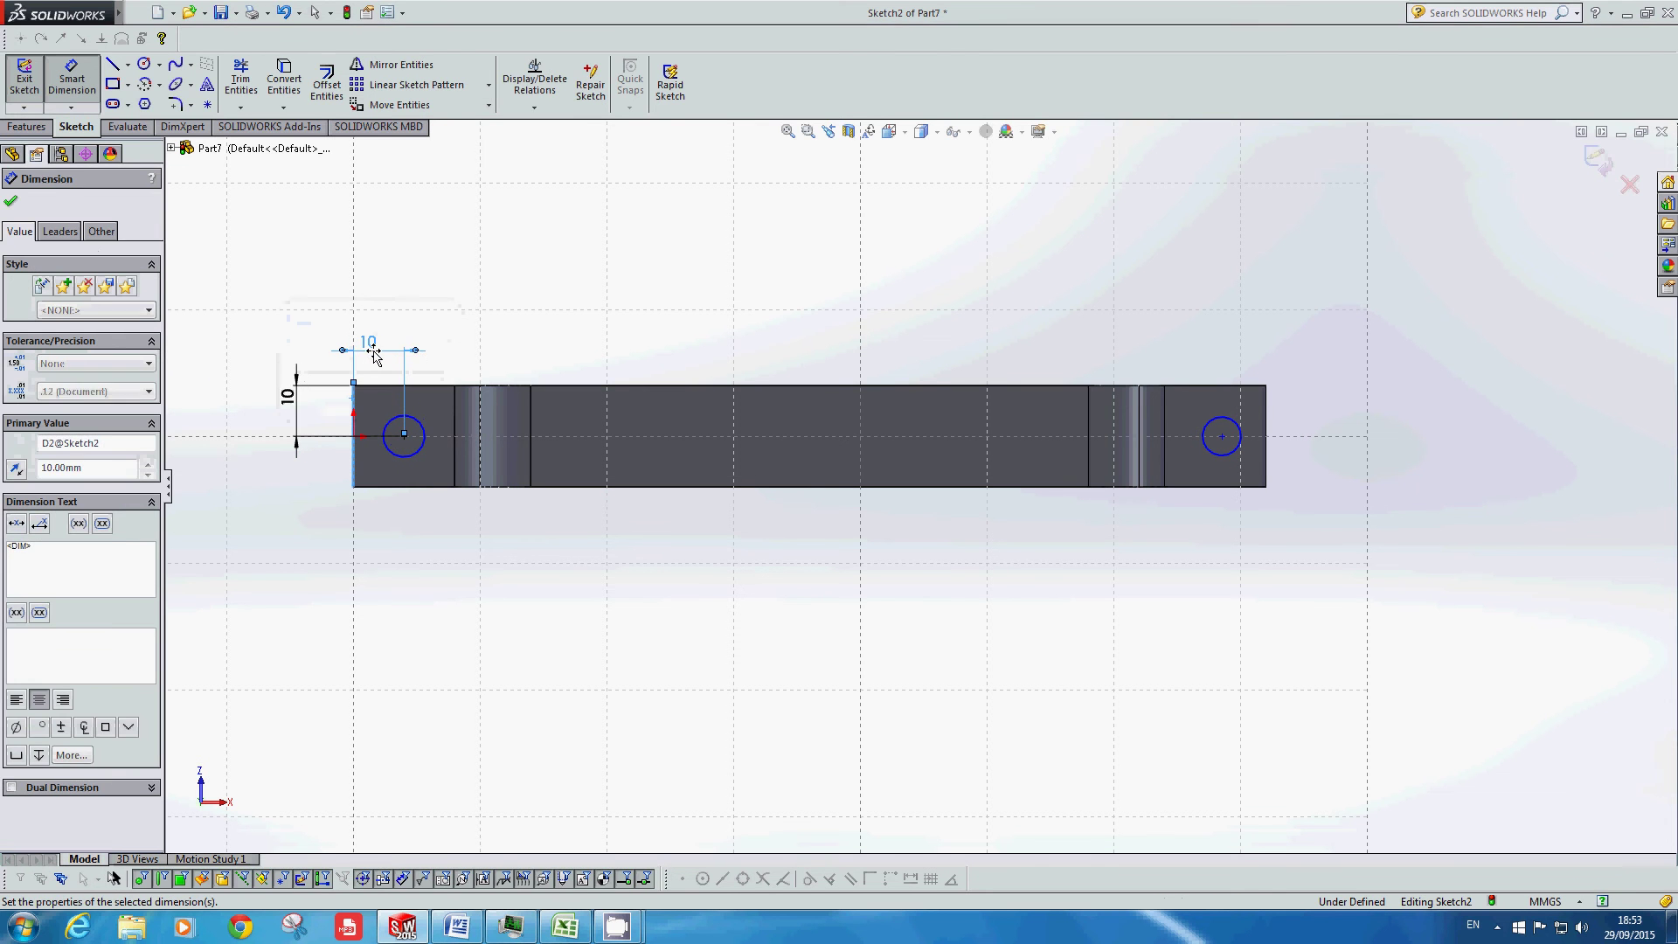
{"action": "left_click", "coordinate": [1222, 436]}
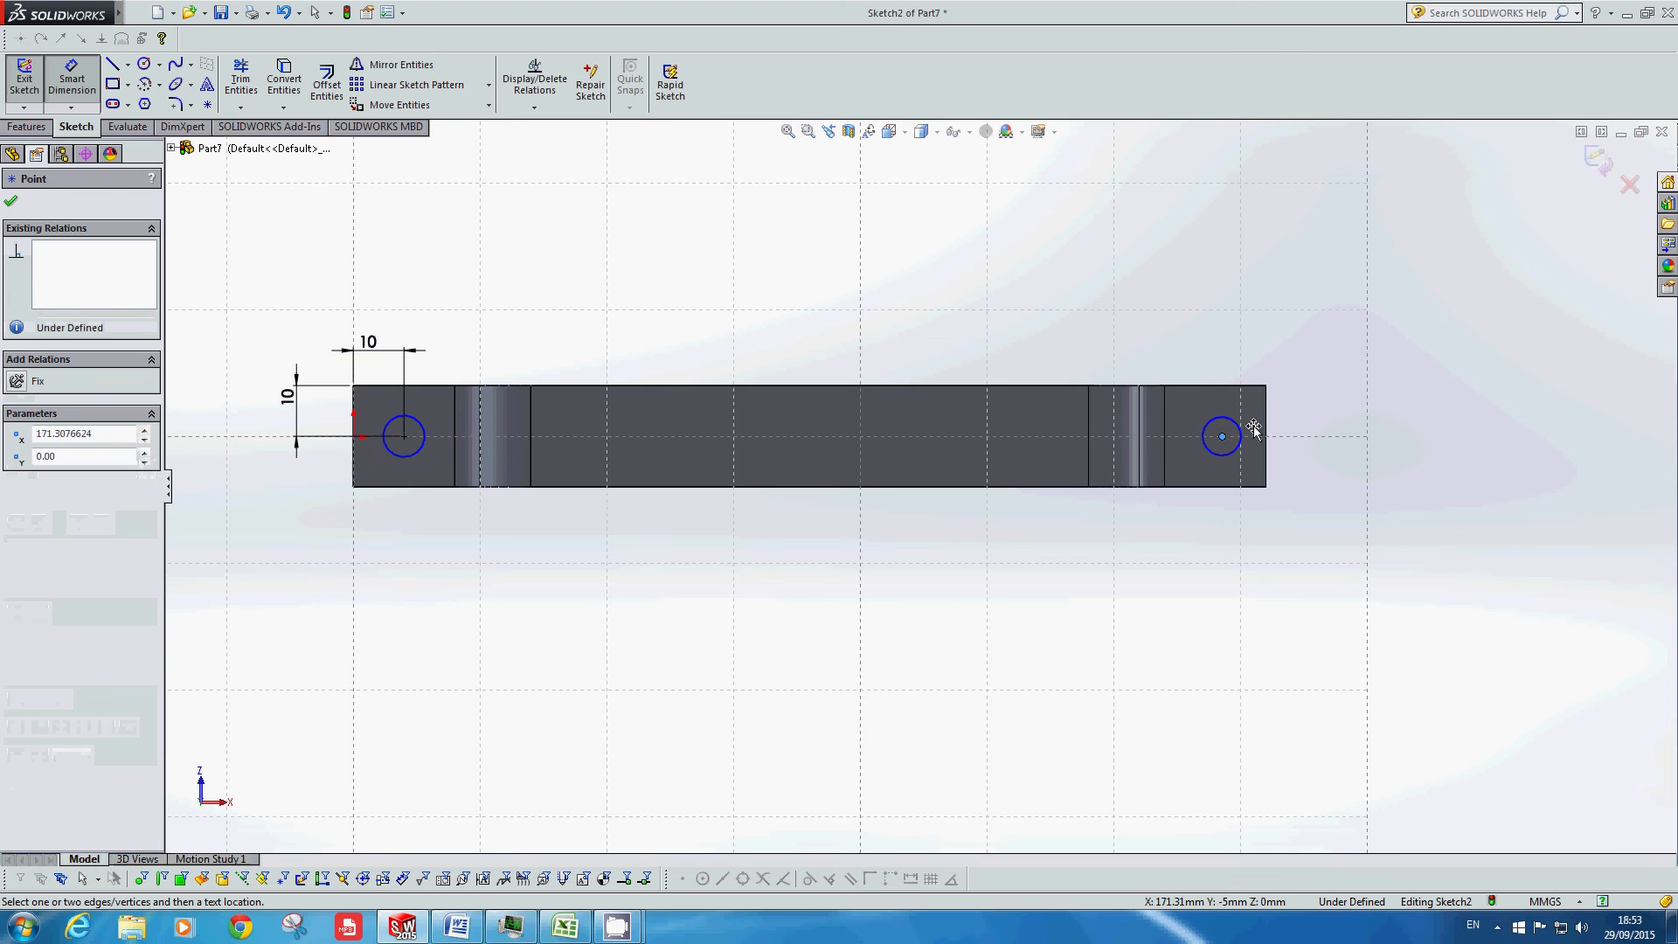
{"action": "left_click", "coordinate": [1267, 427]}
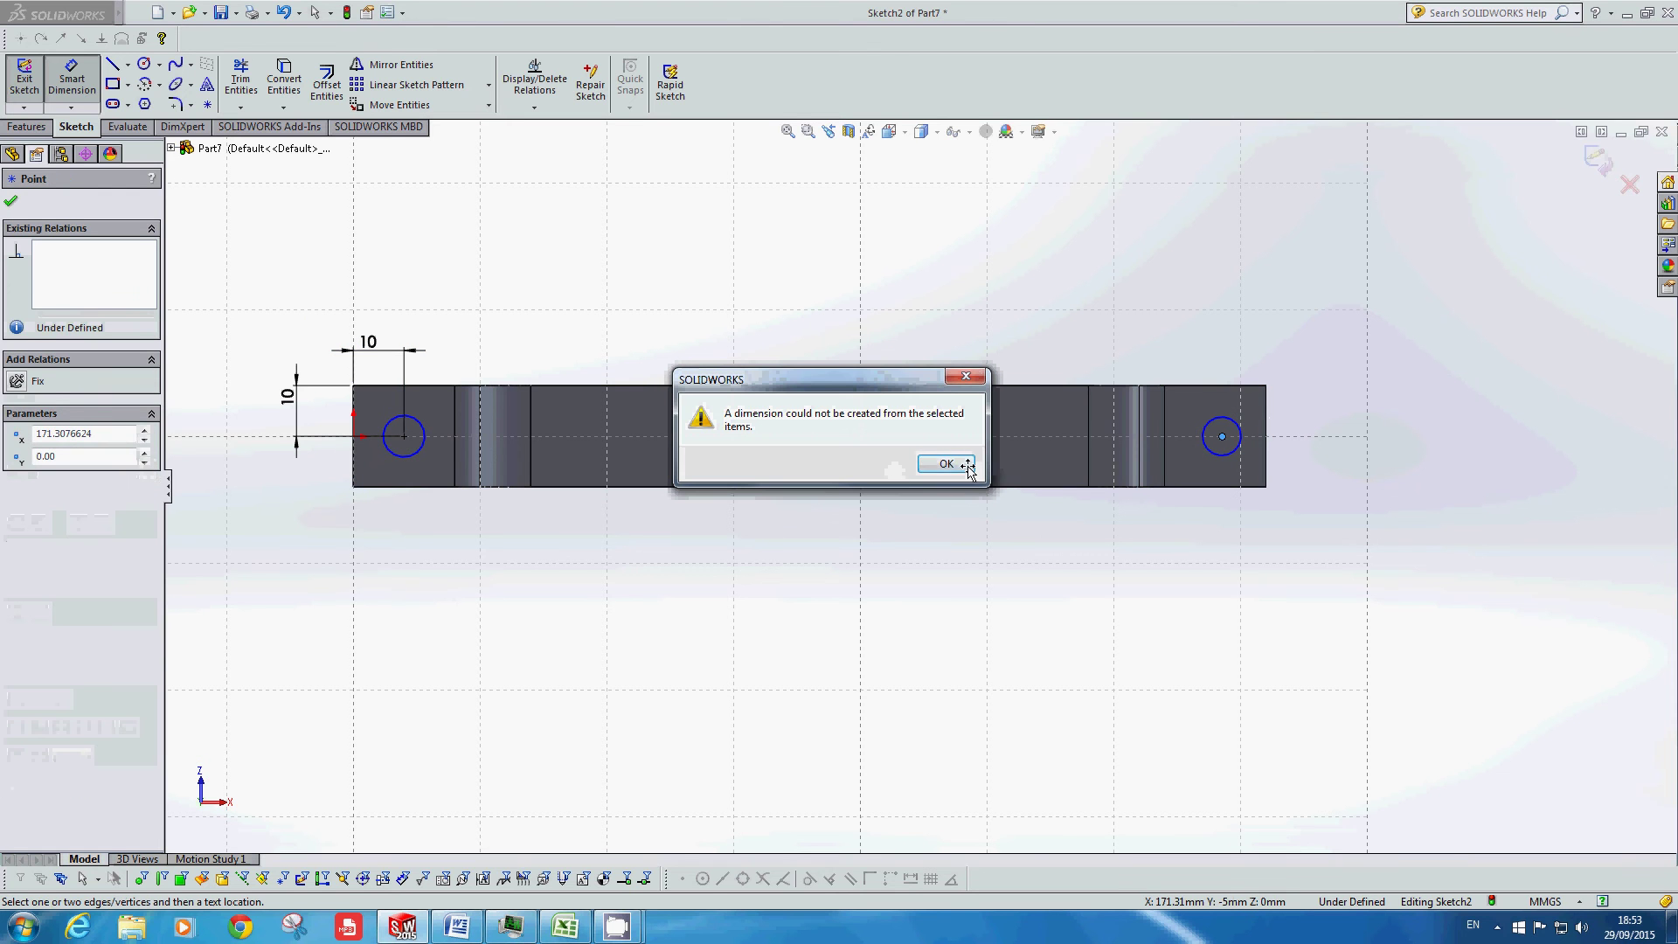
{"action": "left_click", "coordinate": [967, 466]}
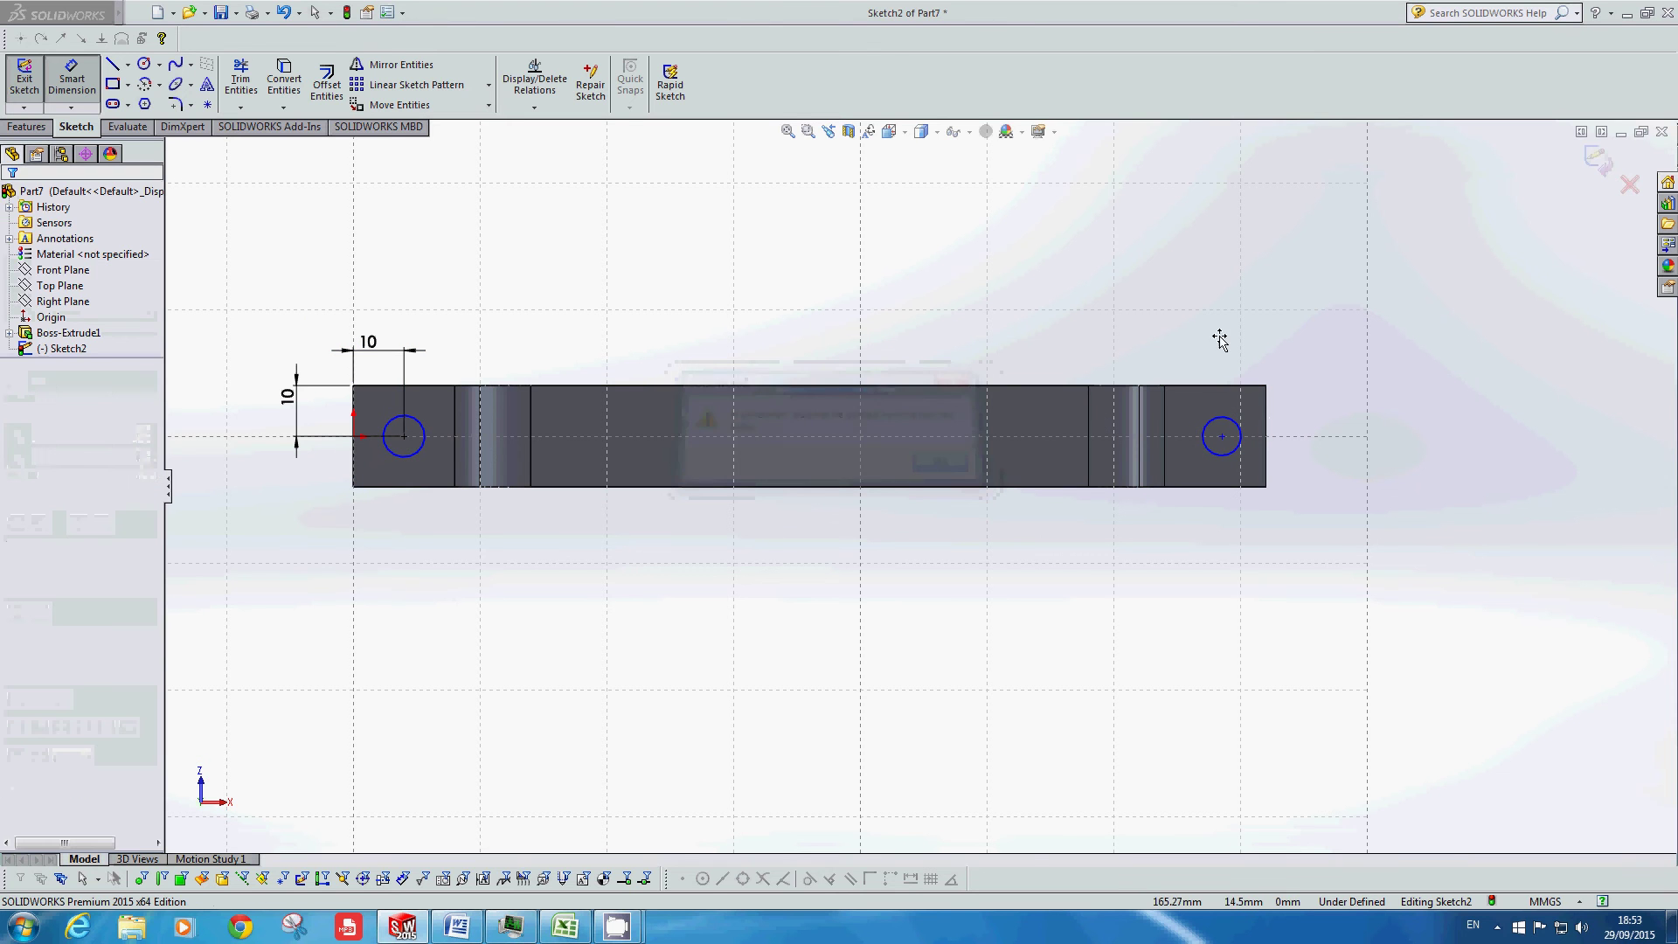
Step: Dimension the center of the circle on the far end tab 10 mm from that tab's end edge
{"action": "left_click", "coordinate": [1224, 440]}
{"action": "left_click", "coordinate": [1238, 354]}
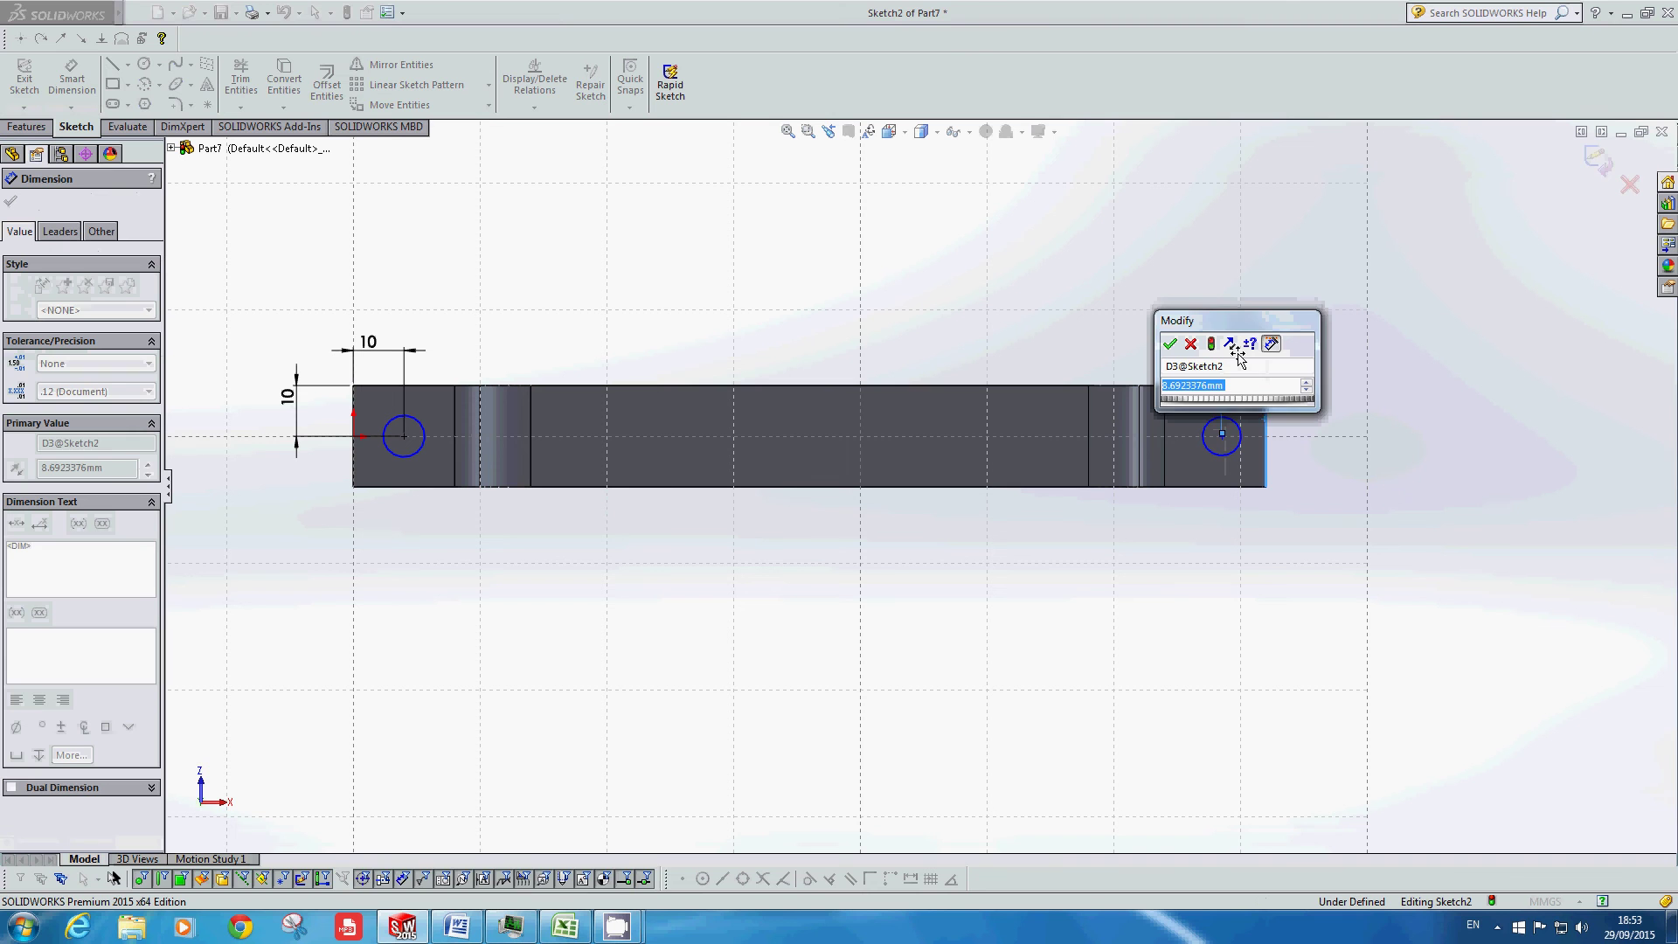
{"action": "type", "text": "10"}
{"action": "key", "text": "Return"}
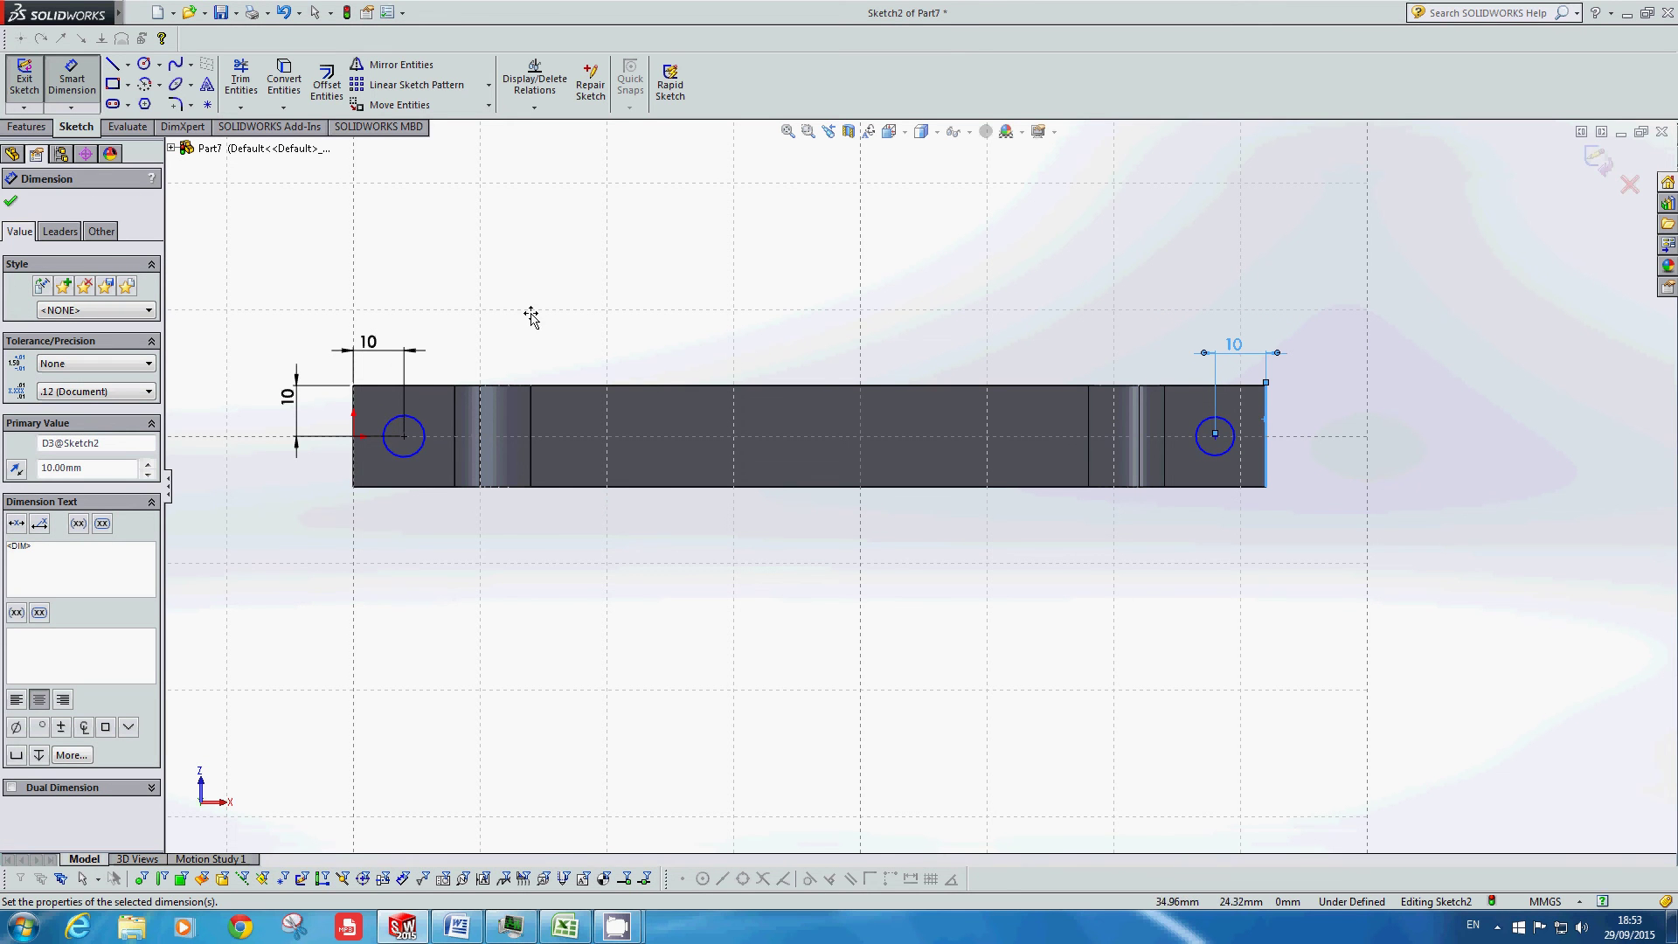
{"action": "key", "text": "Escape"}
{"action": "key", "text": "Escape"}
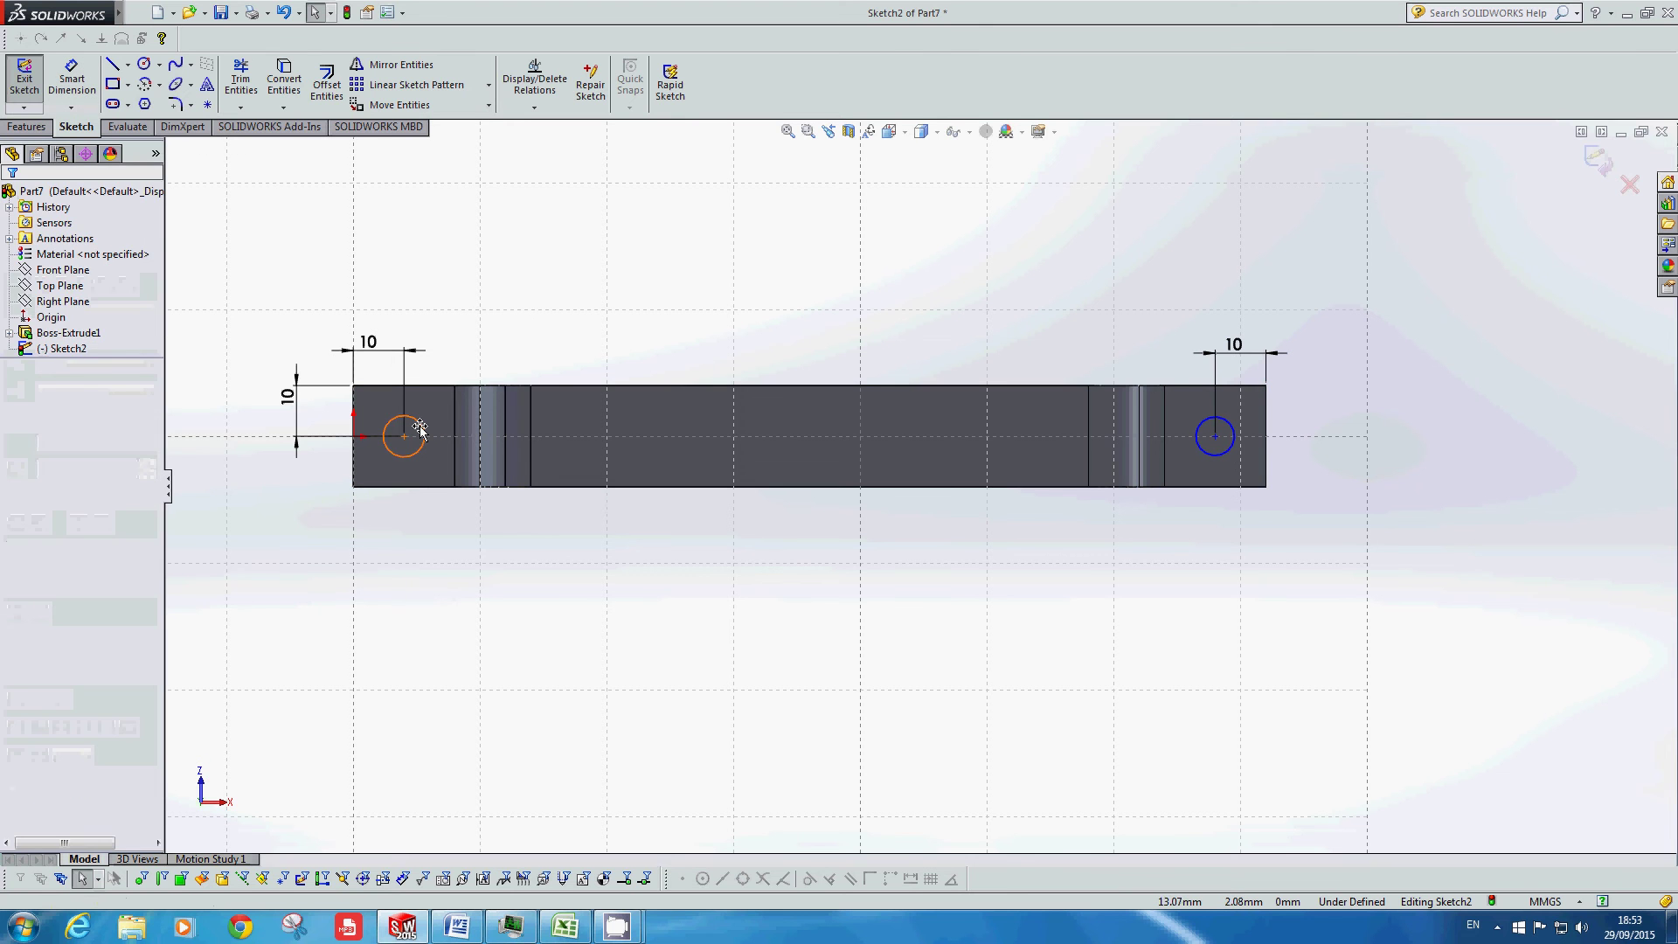
Step: Add an Equal relation between the two circles on the end tabs
{"action": "left_click", "coordinate": [419, 427]}
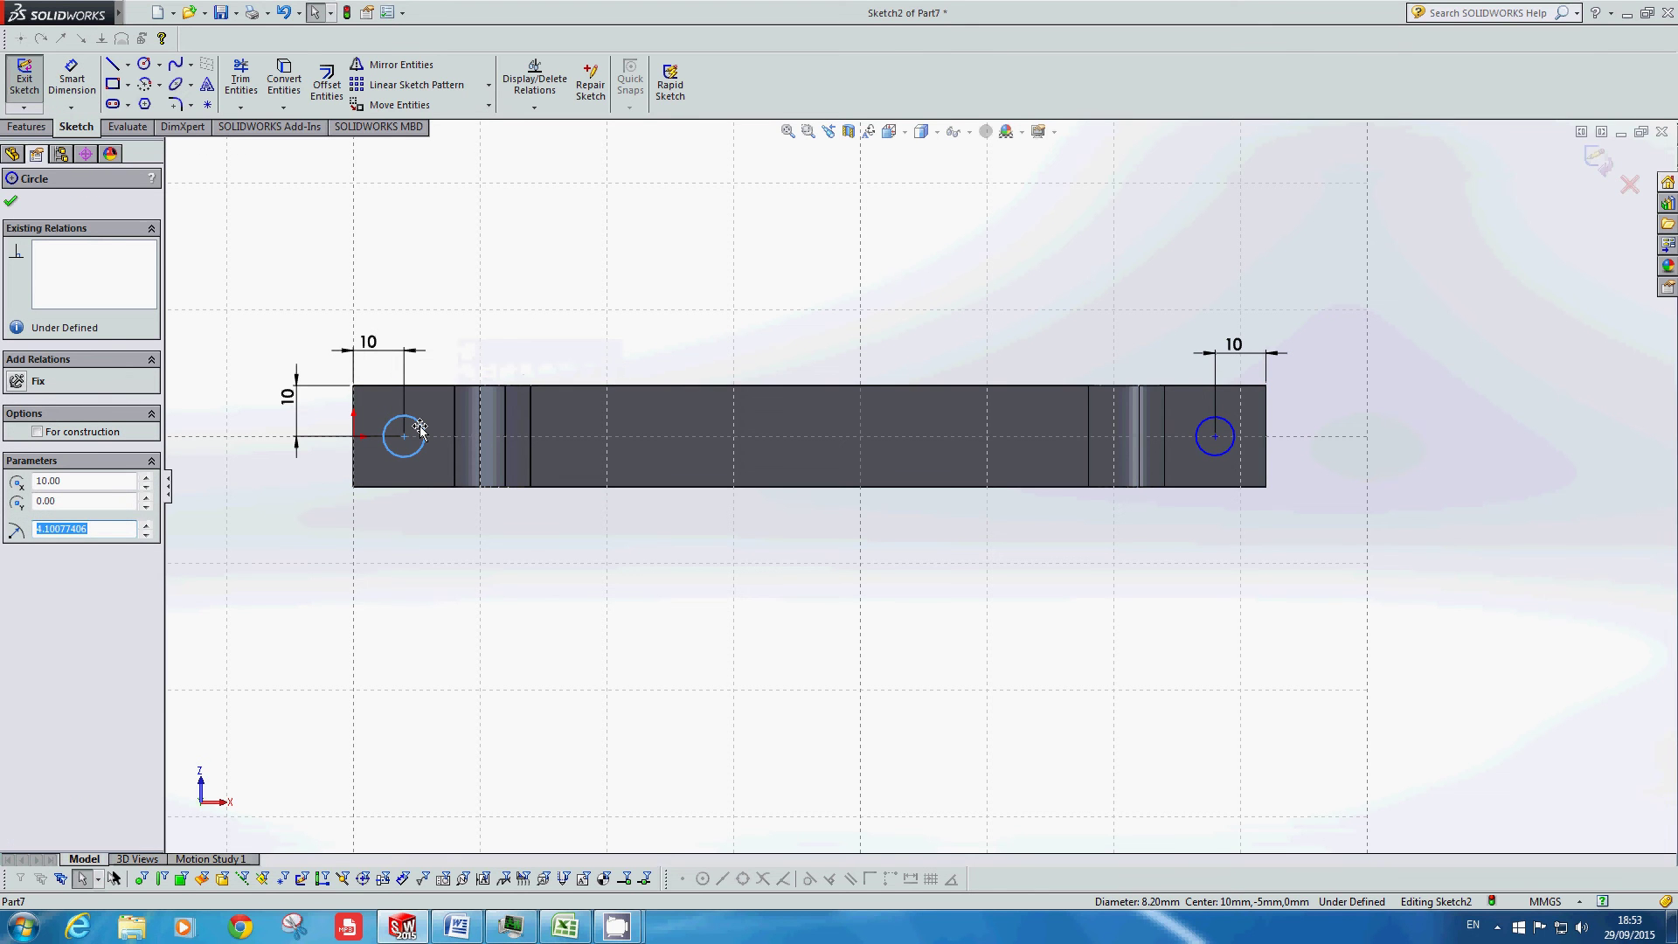
{"action": "left_click", "coordinate": [1204, 422]}
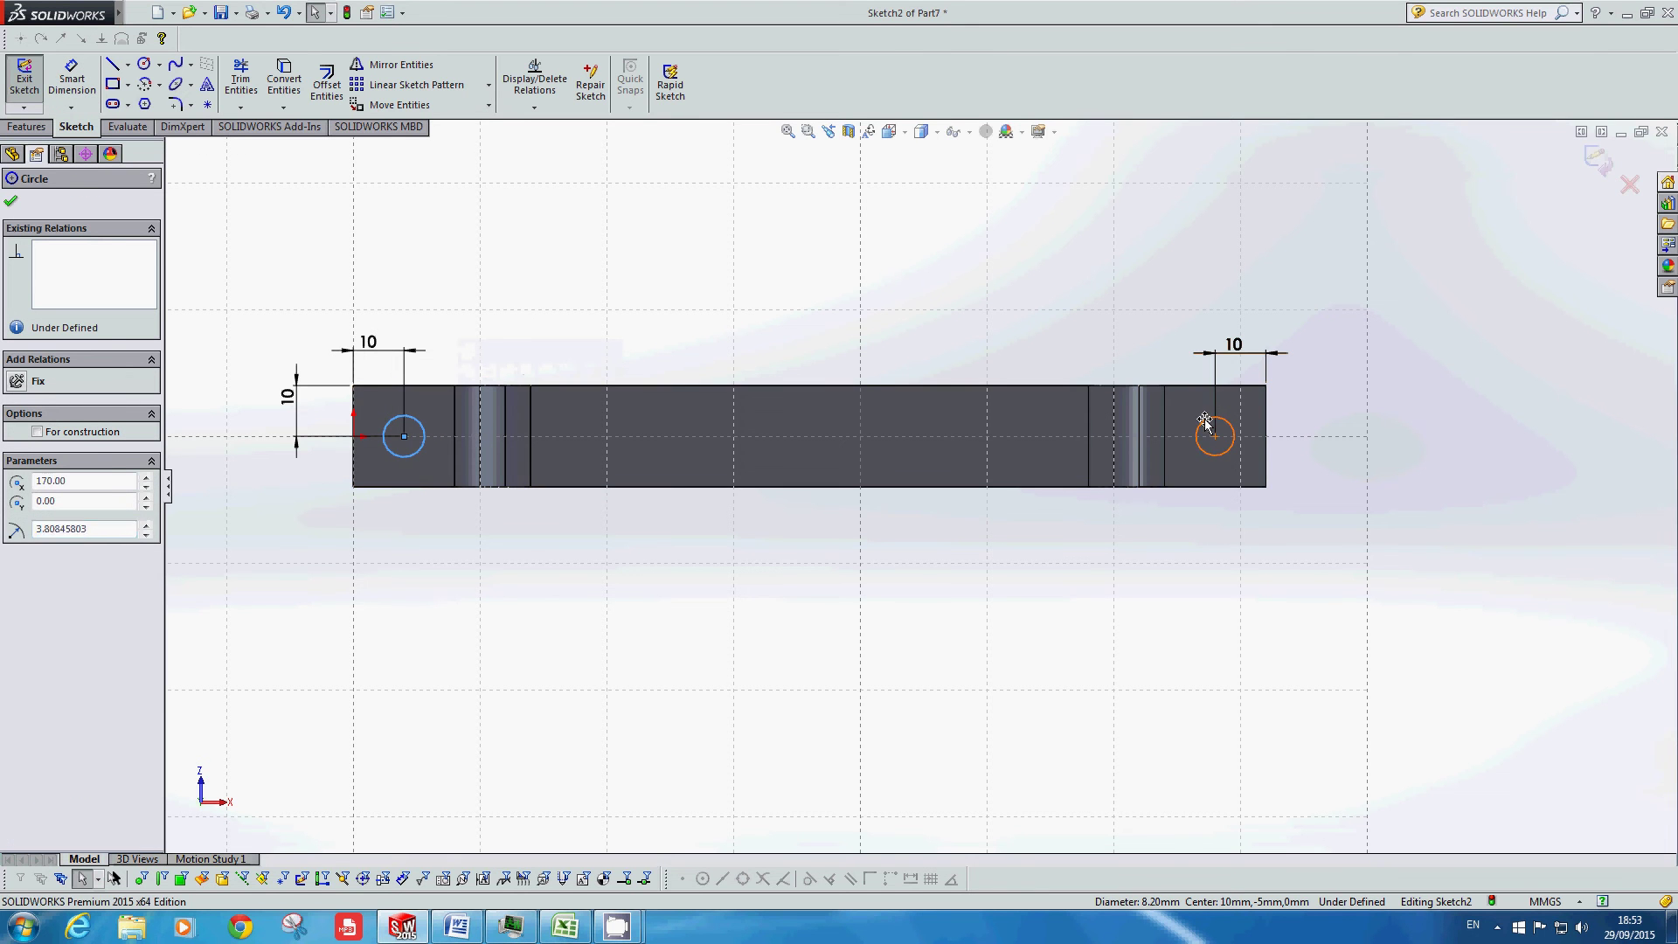
{"action": "left_click", "coordinate": [1204, 421], "text": "ctrl"}
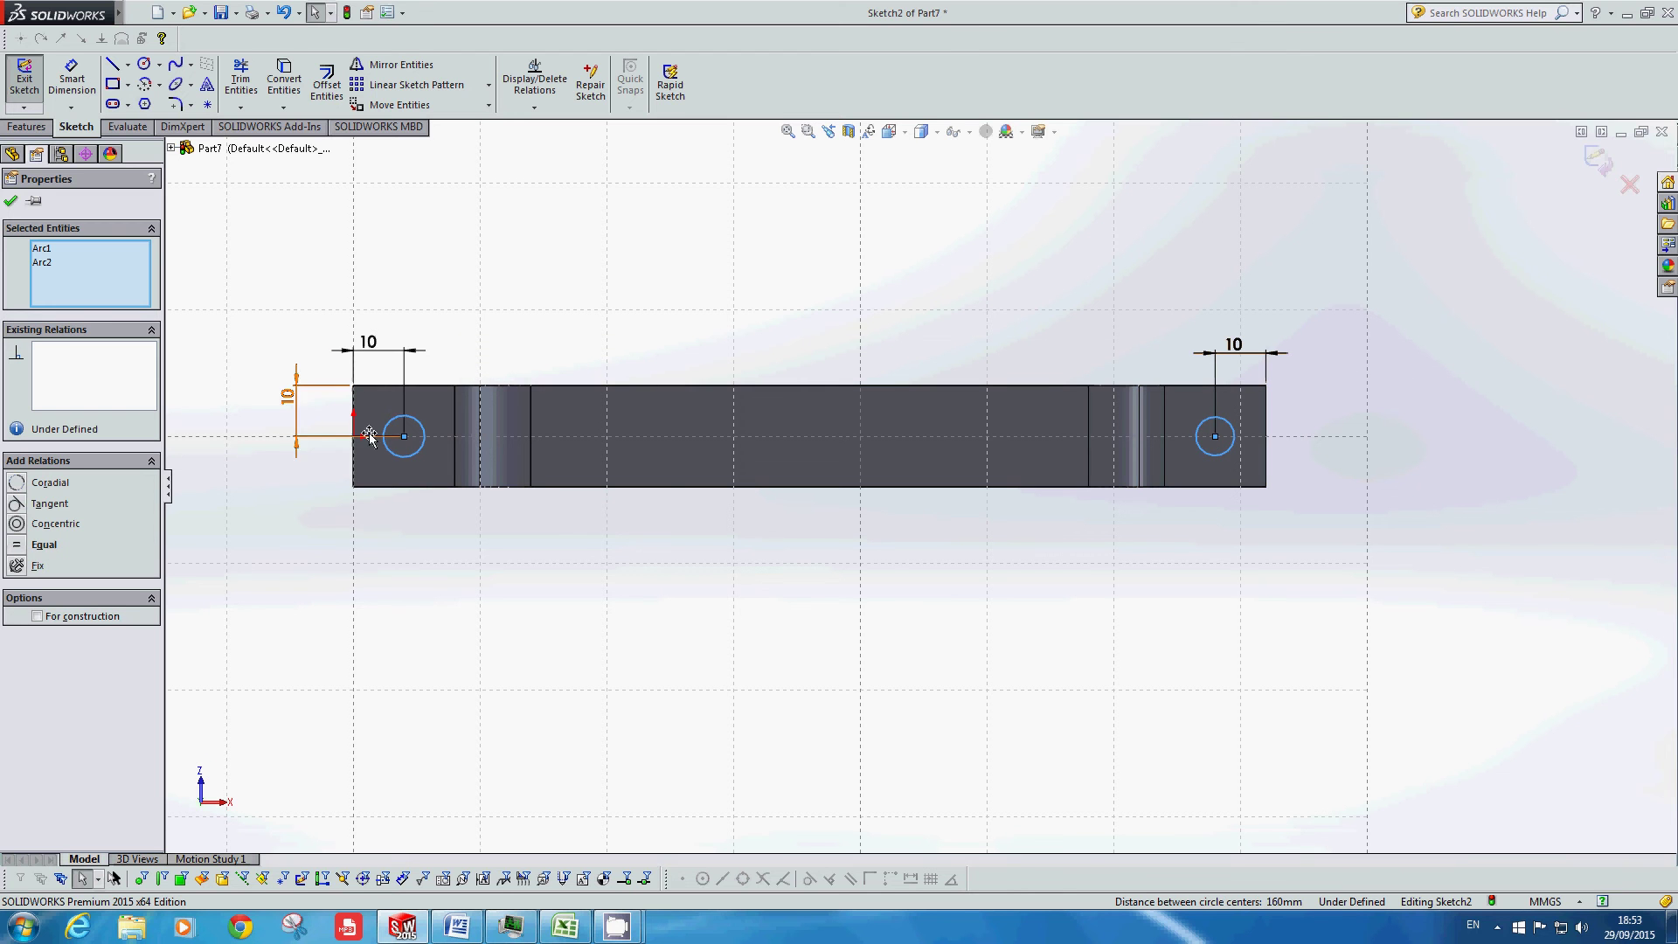
{"action": "left_click", "coordinate": [39, 544]}
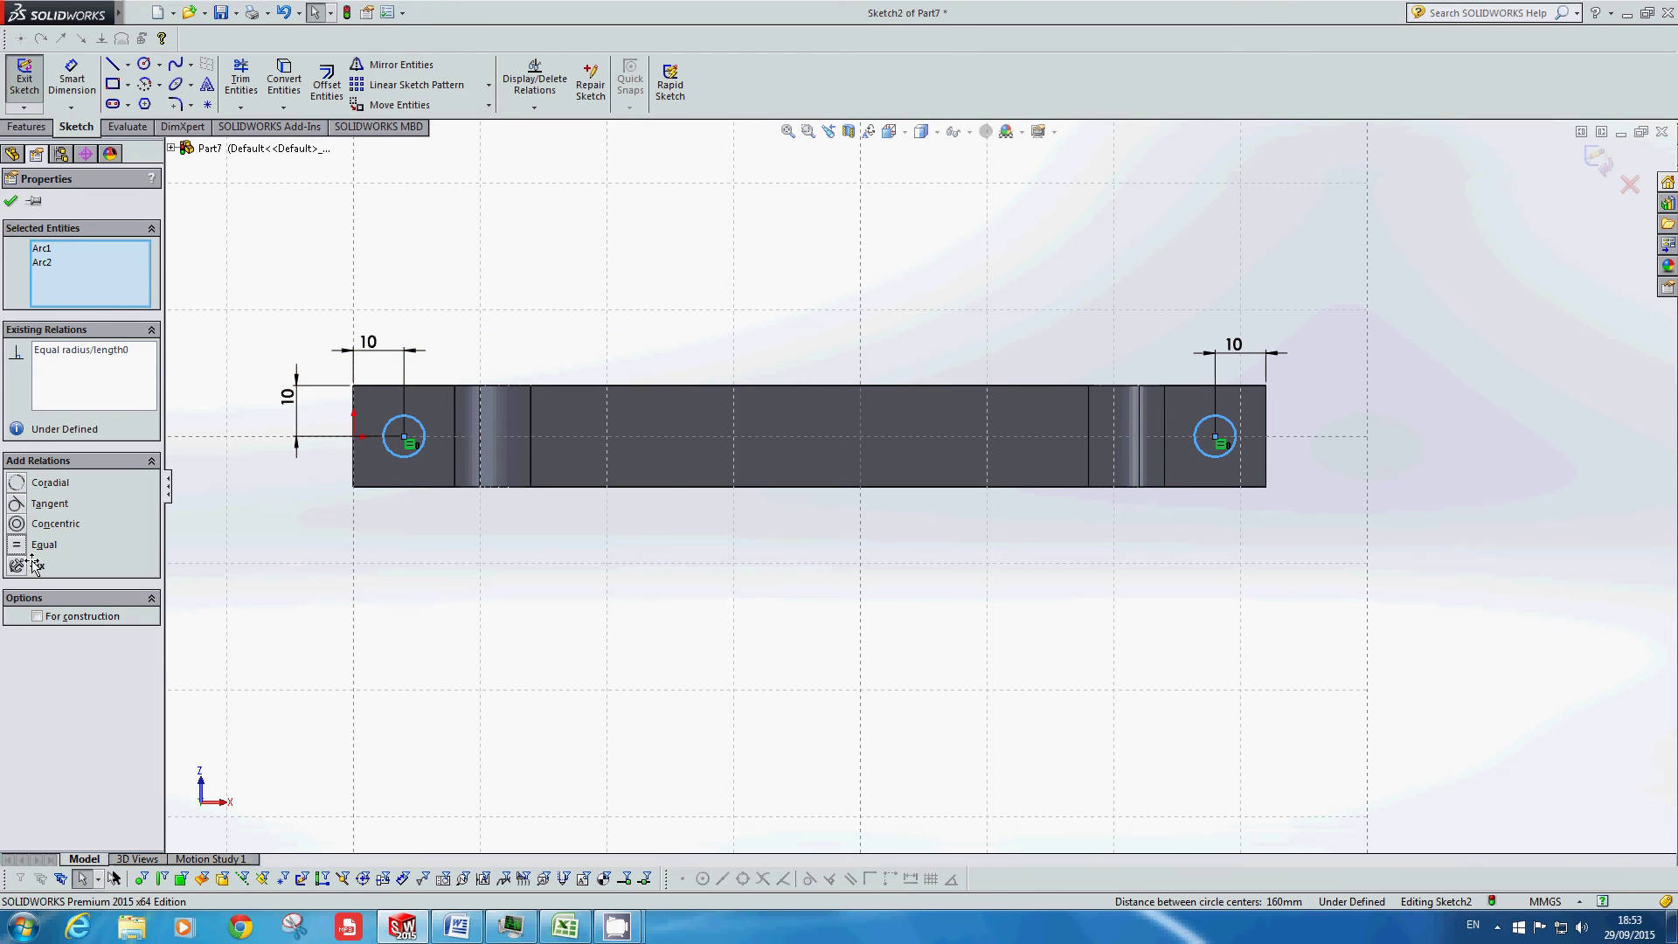
{"action": "left_click", "coordinate": [517, 587]}
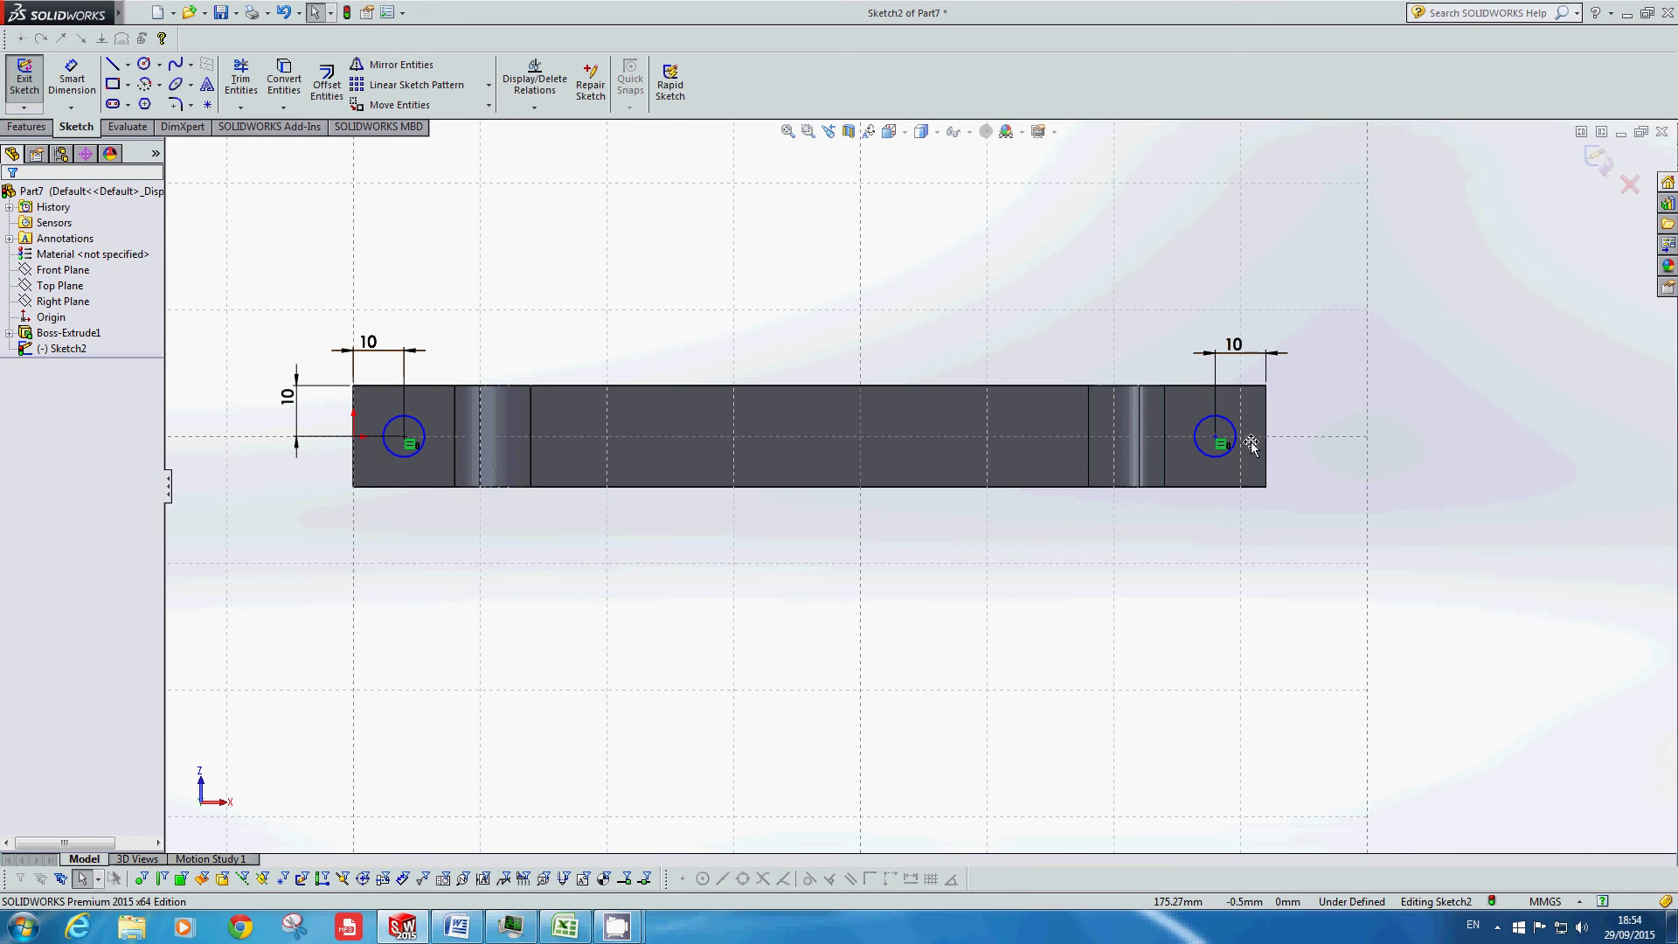
Step: Dimension the circle on the origin-end tab to a diameter of 5.5 mm
{"action": "left_click", "coordinate": [84, 84]}
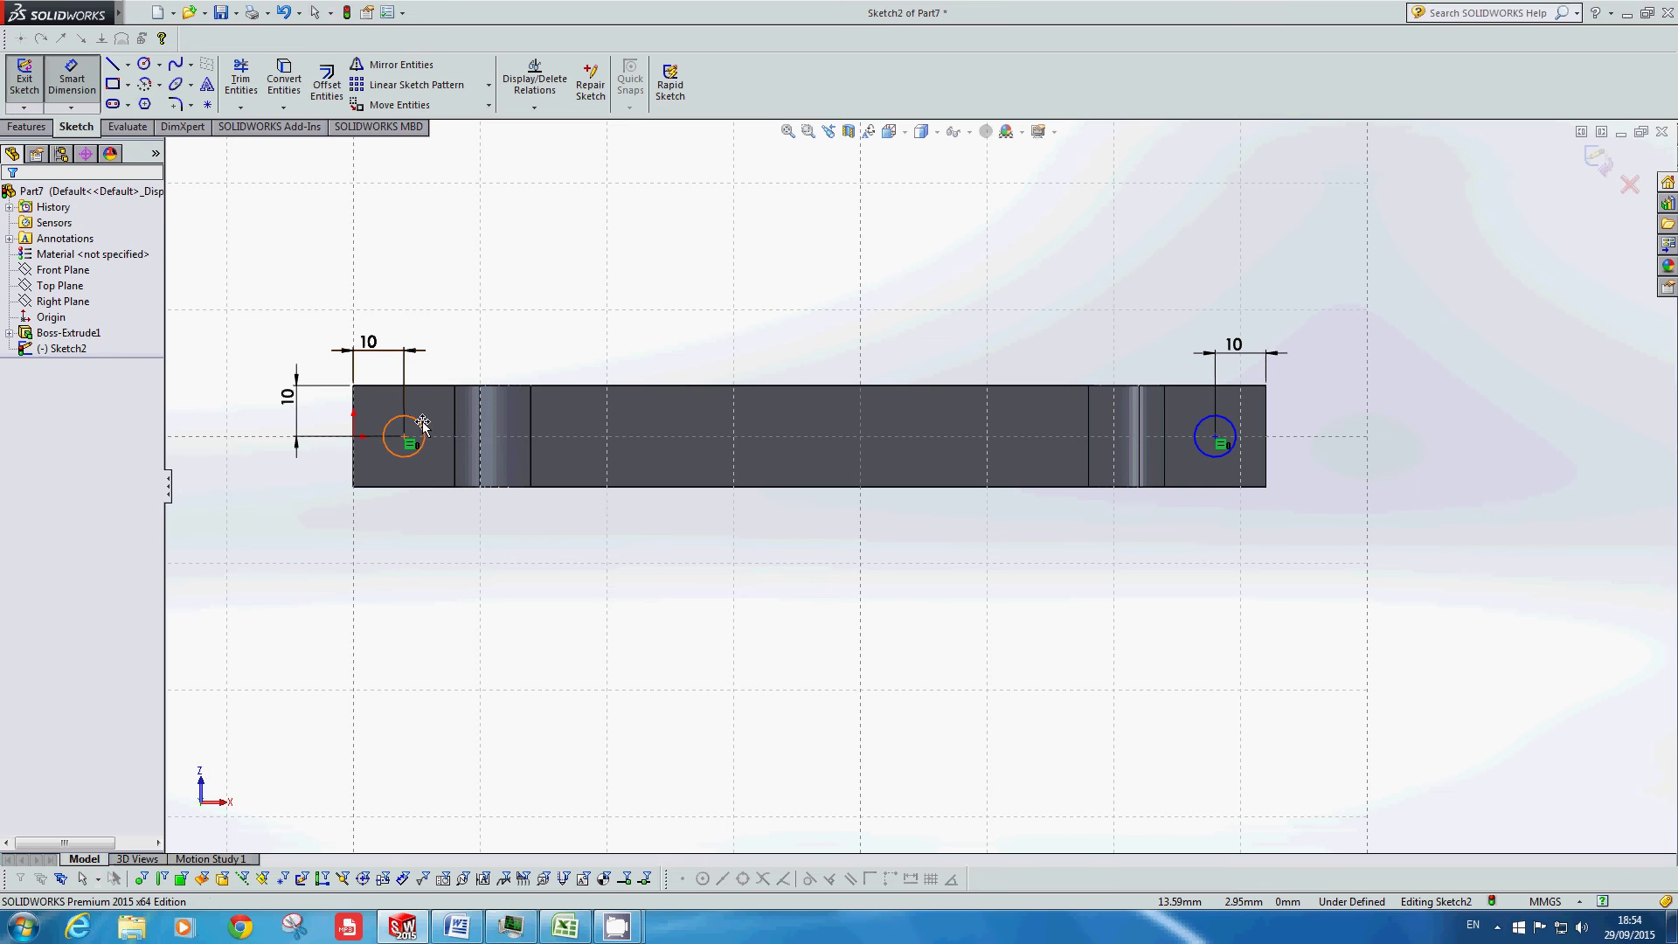
{"action": "left_click", "coordinate": [422, 423]}
{"action": "left_click", "coordinate": [463, 312]}
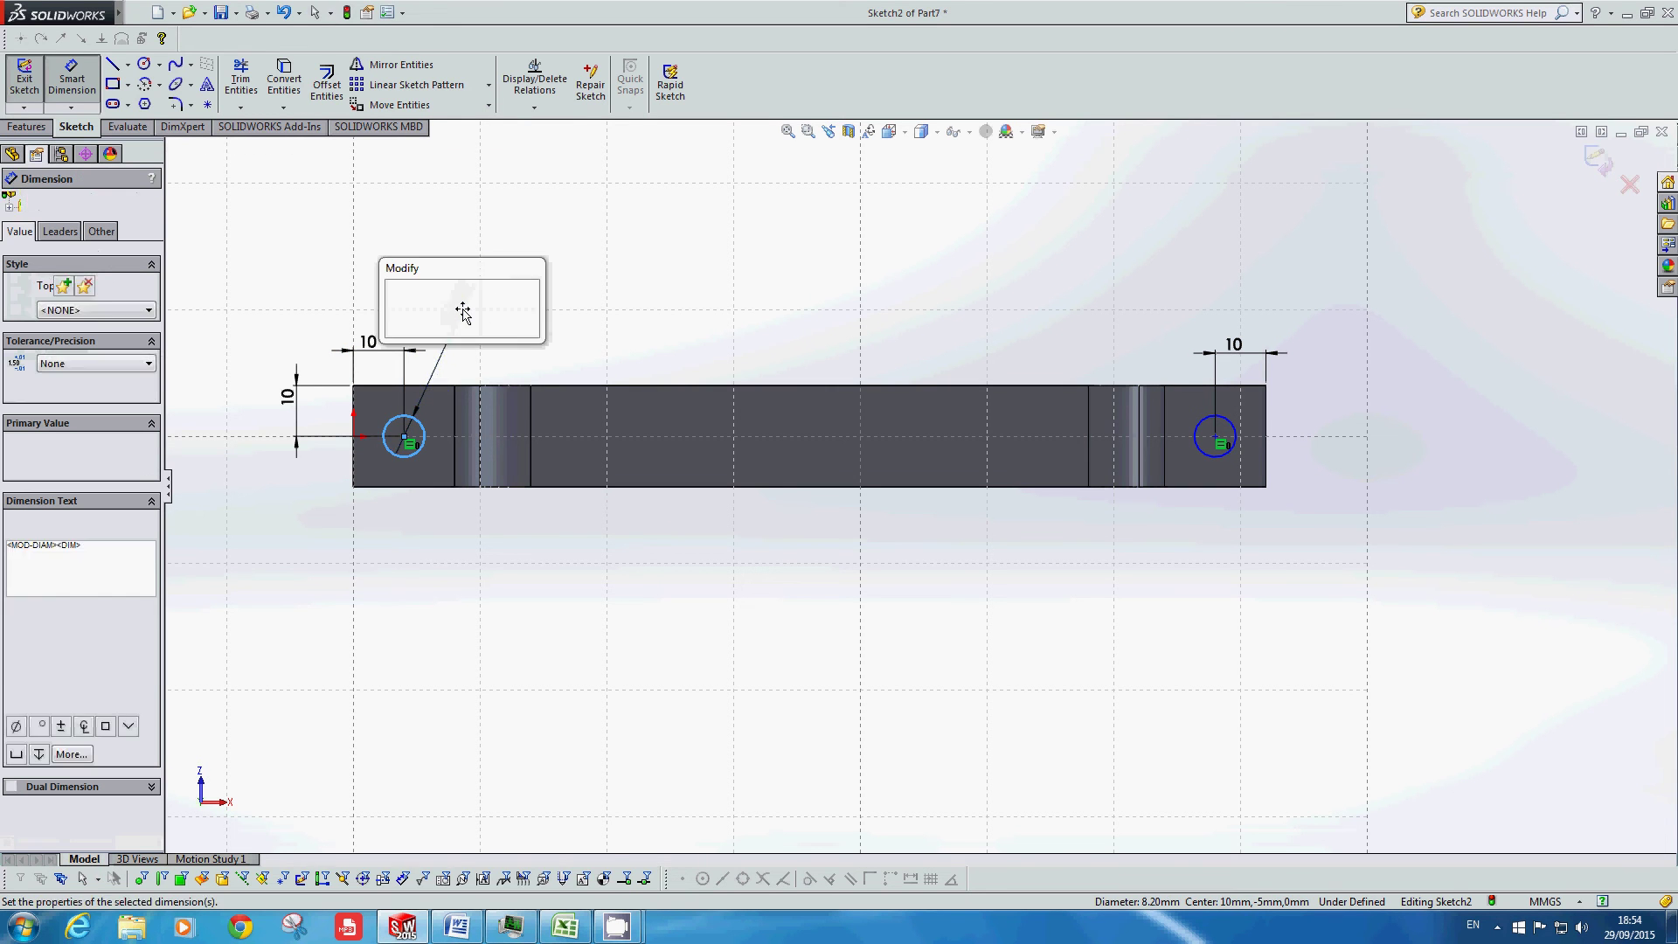
{"action": "type", "text": "5.5"}
{"action": "key", "text": "Return"}
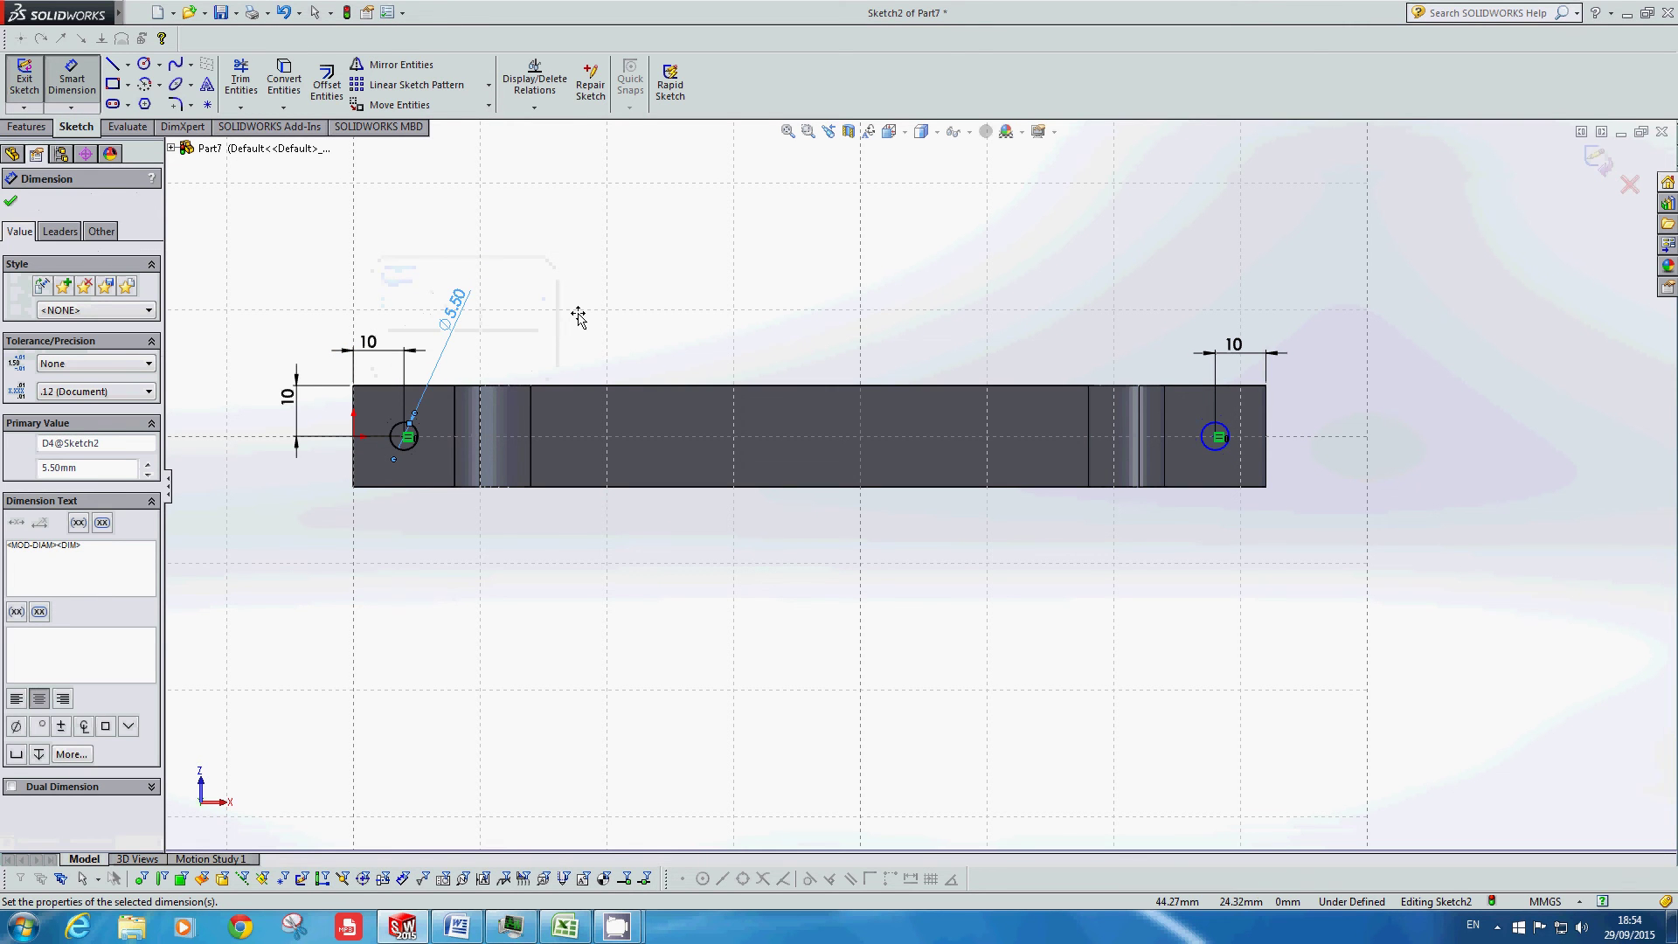
{"action": "key", "text": "Escape"}
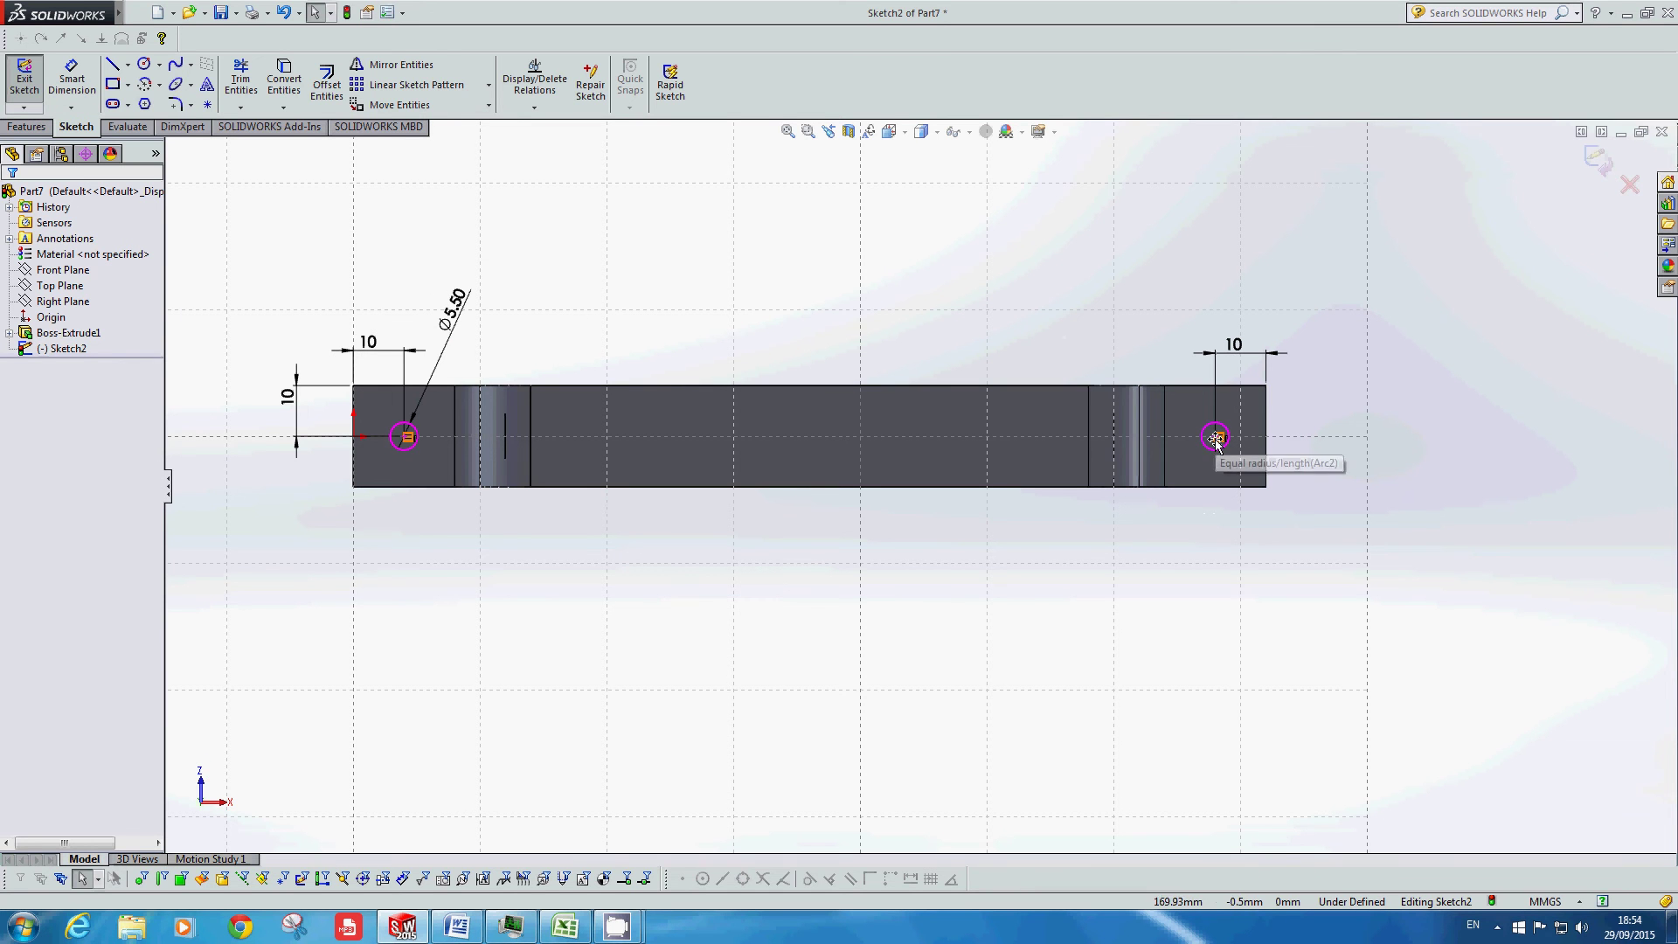
Step: Try to move the circle on the far end tab to test whether its position is constrained
{"action": "left_click", "coordinate": [1213, 439]}
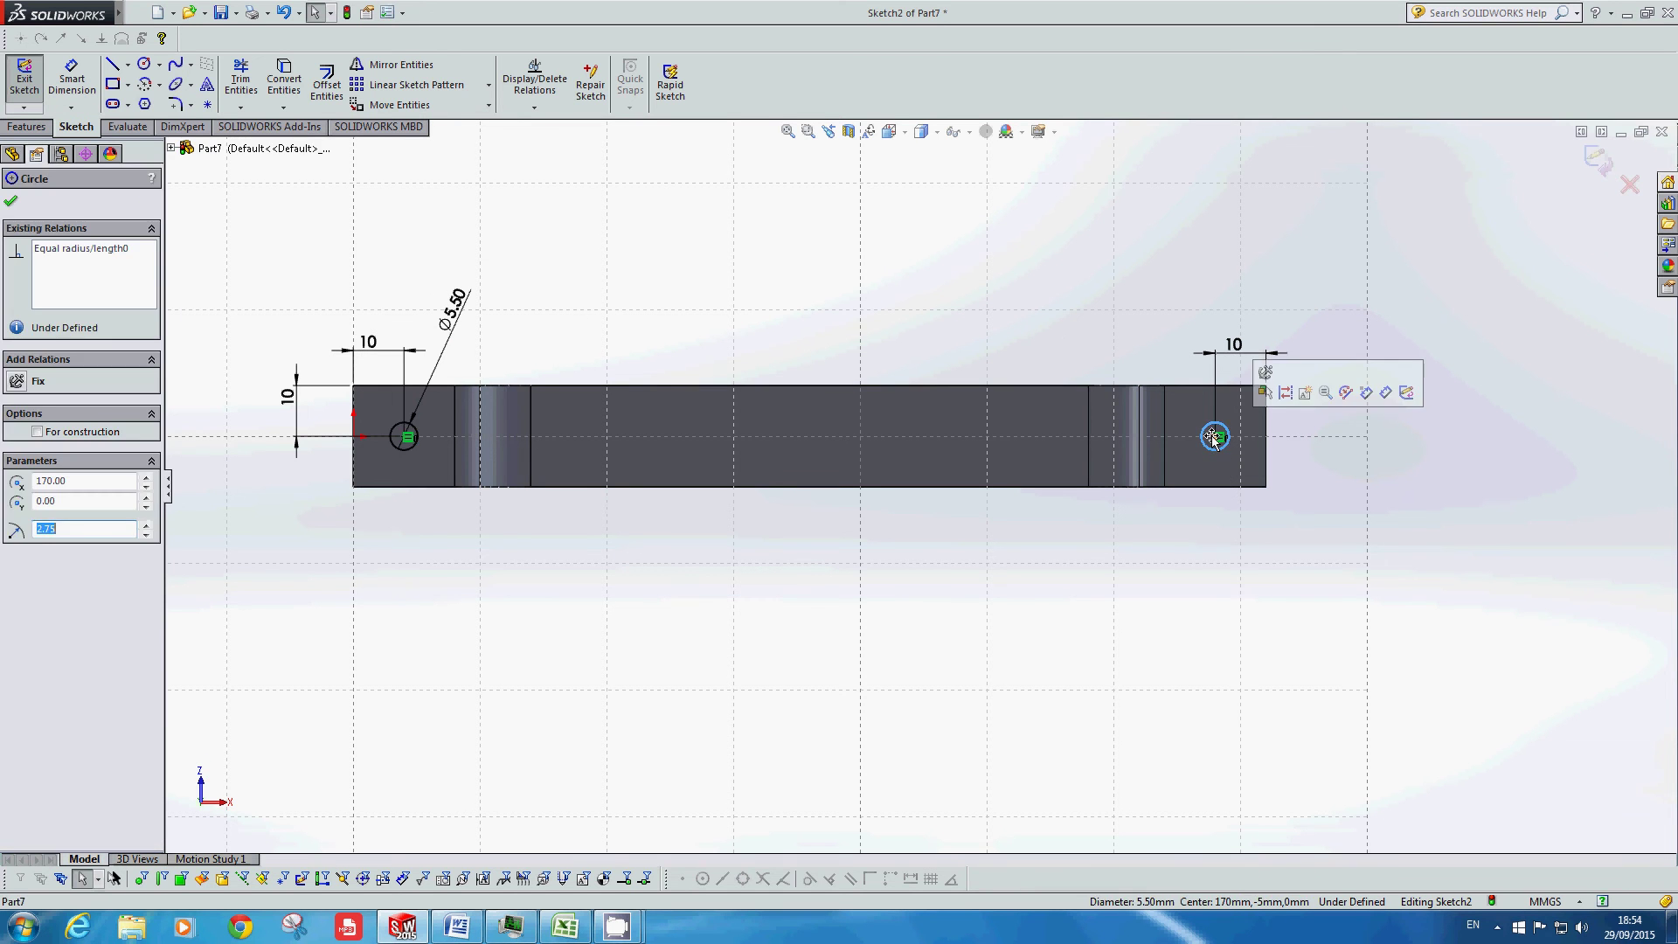
{"action": "left_click_drag", "start_coordinate": [1213, 439], "coordinate": [1215, 459]}
{"action": "left_click_drag", "start_coordinate": [1213, 382], "coordinate": [1201, 439]}
{"action": "left_click", "coordinate": [1041, 306]}
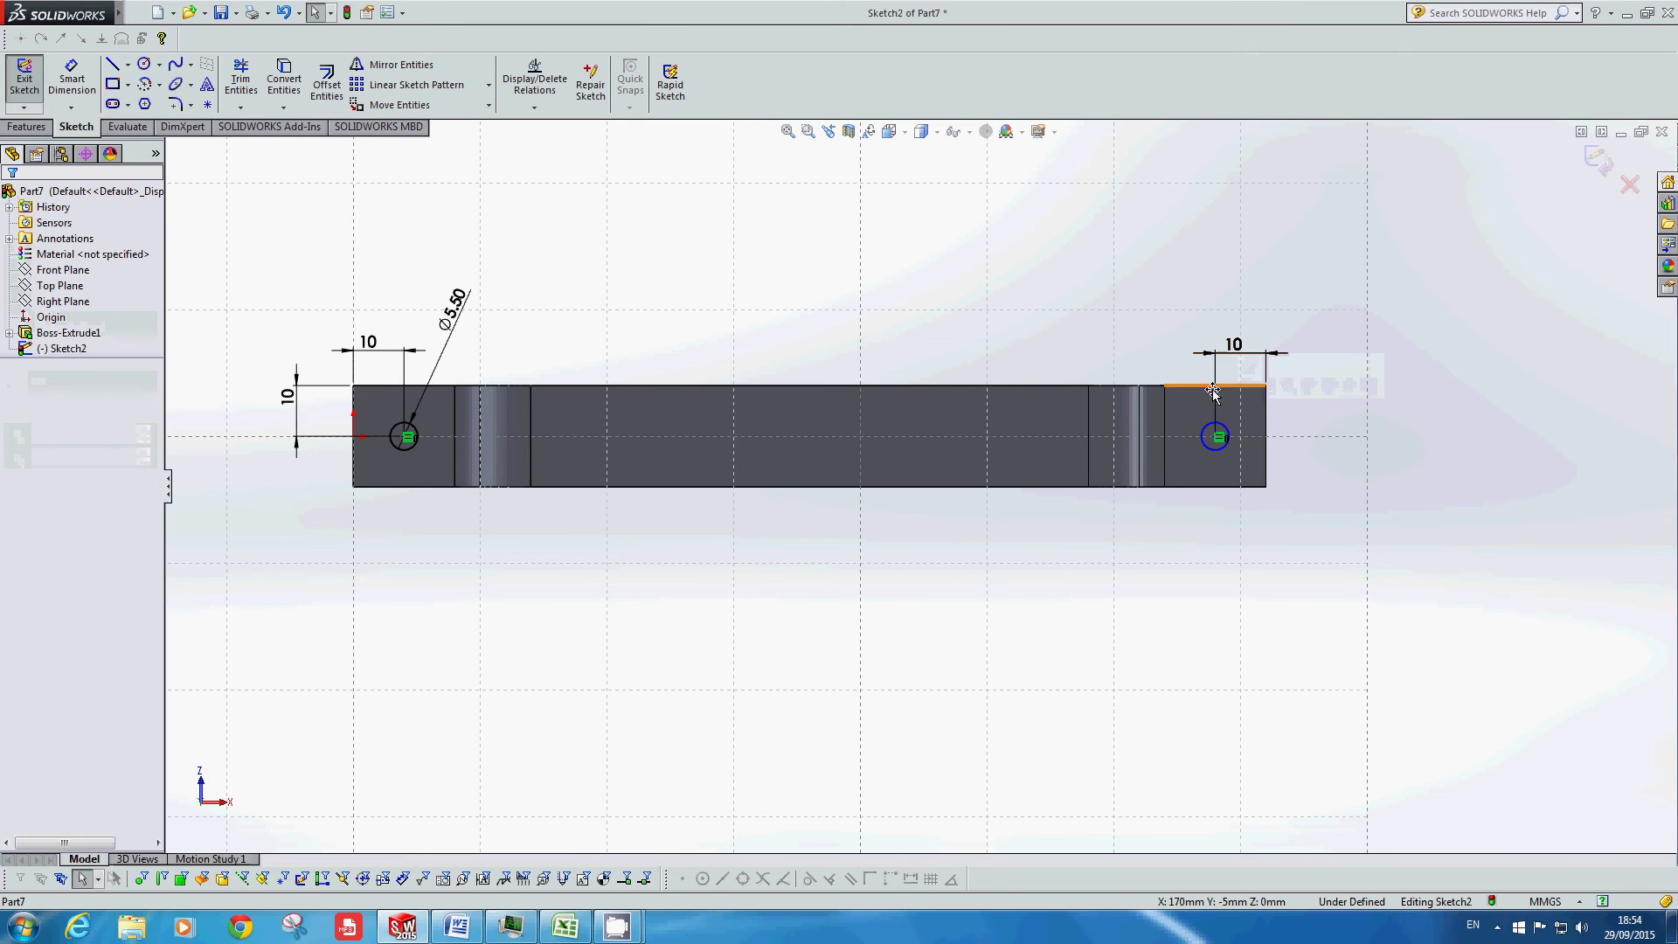
{"action": "left_click", "coordinate": [1215, 433]}
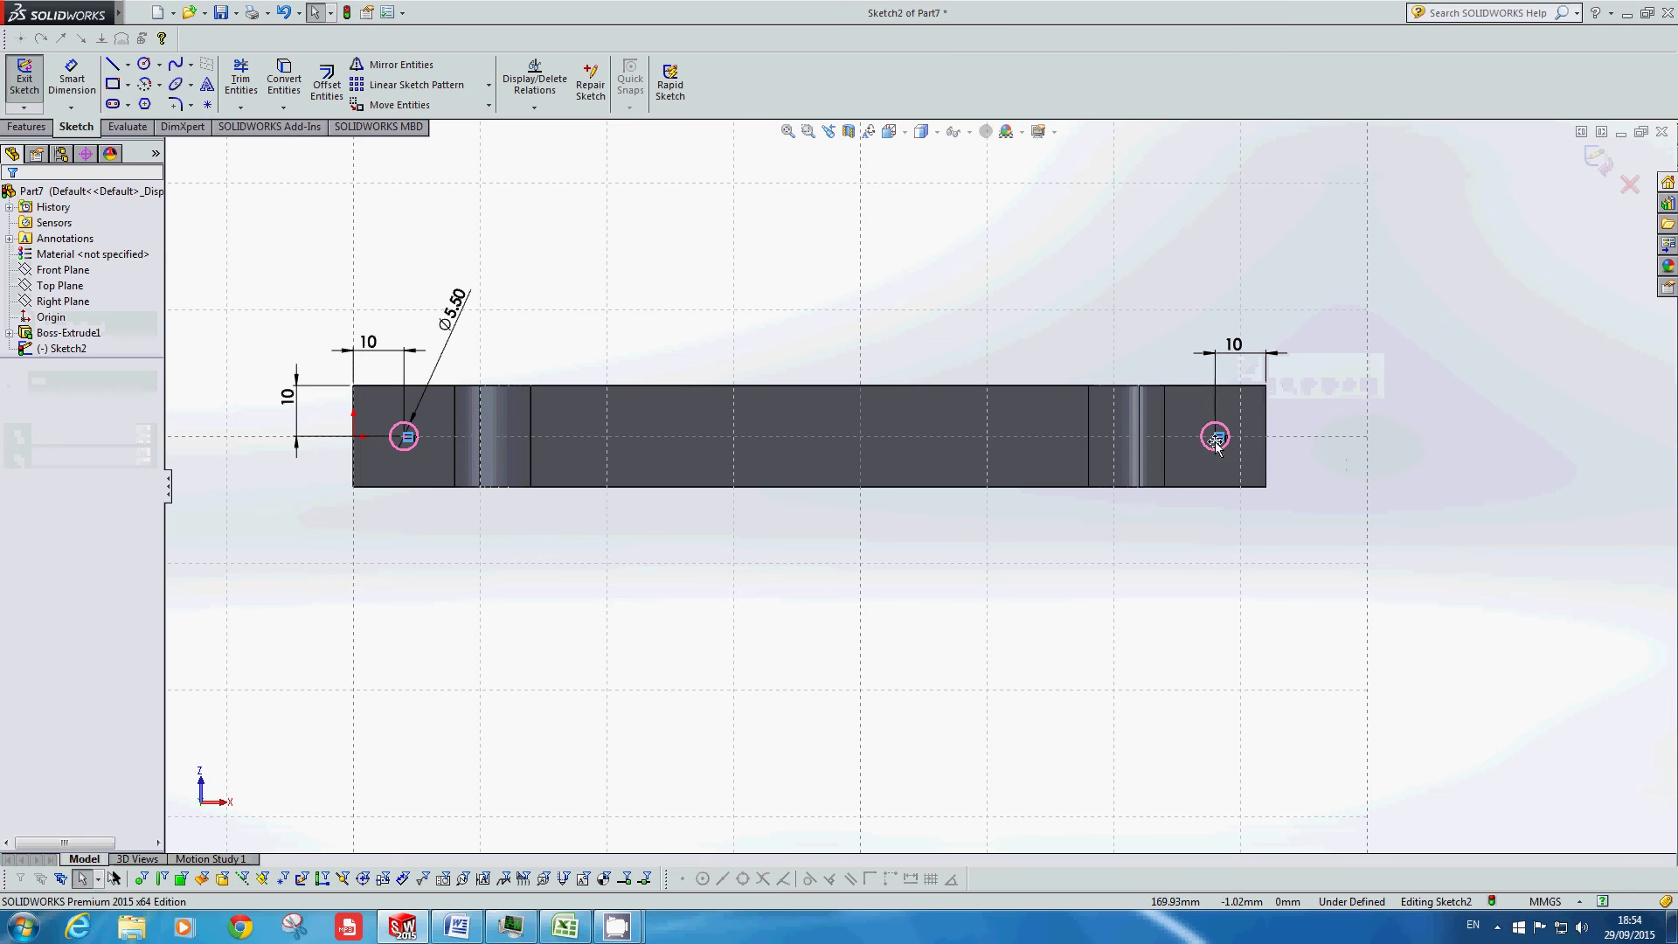
{"action": "left_click", "coordinate": [1309, 468]}
{"action": "scroll", "coordinate": [1295, 464], "scroll_direction": "up", "scroll_amount": 3}
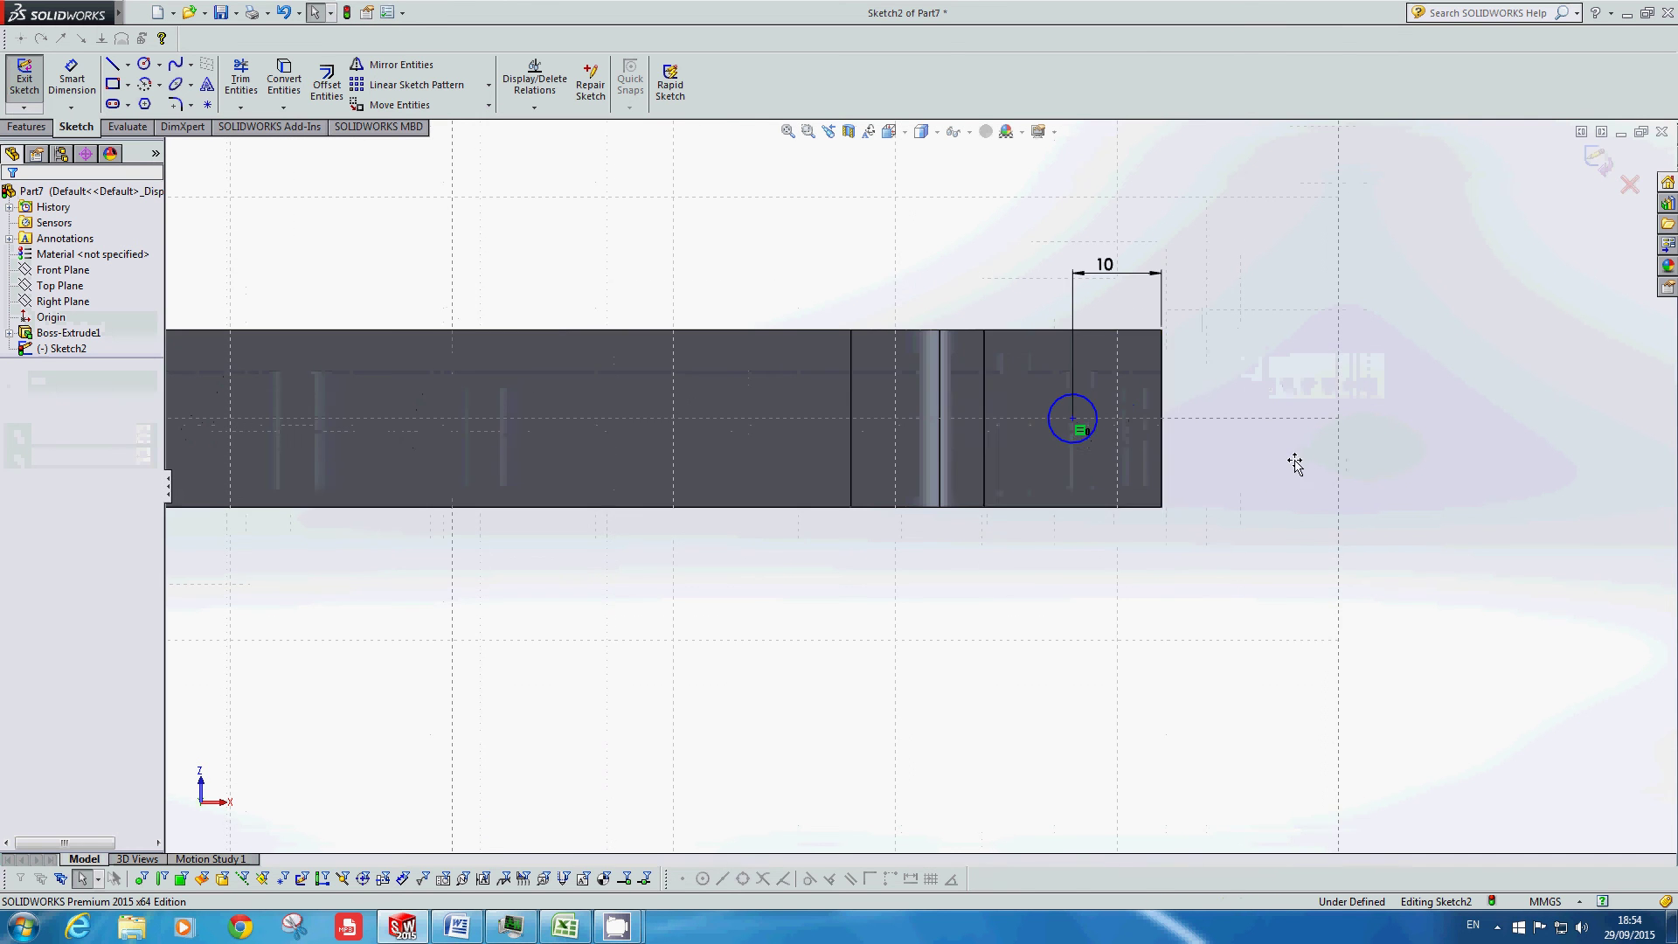
{"action": "left_click", "coordinate": [1074, 416]}
{"action": "scroll", "coordinate": [1075, 417], "scroll_direction": "down", "scroll_amount": 5}
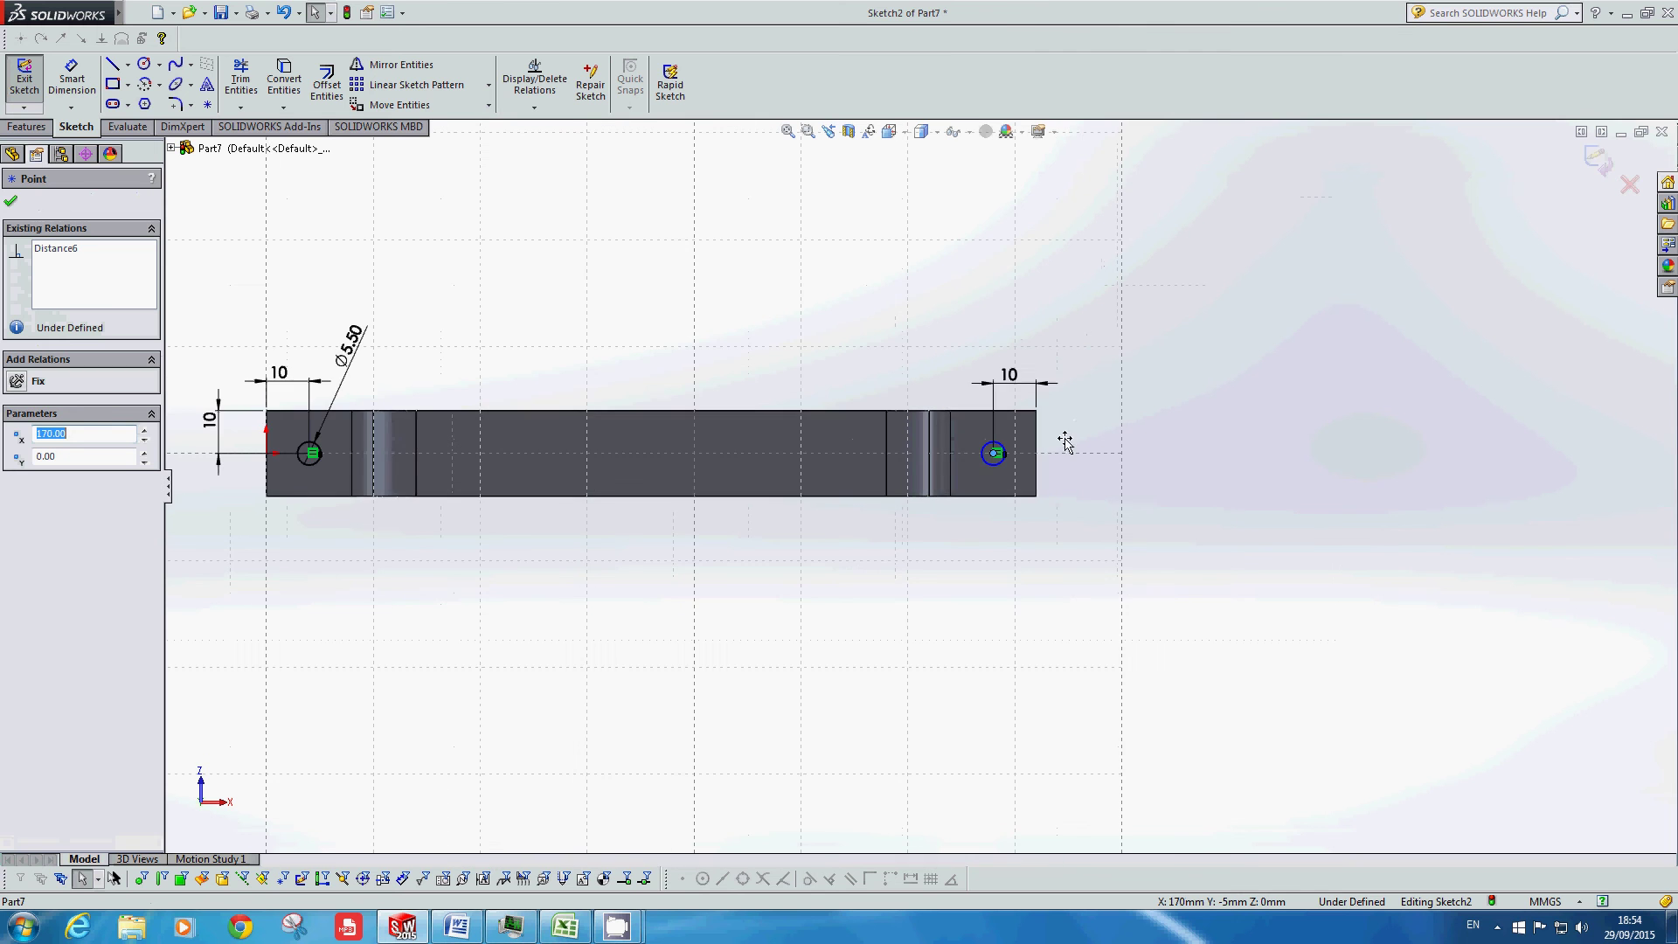
{"action": "scroll", "coordinate": [516, 476], "scroll_direction": "up", "scroll_amount": 3}
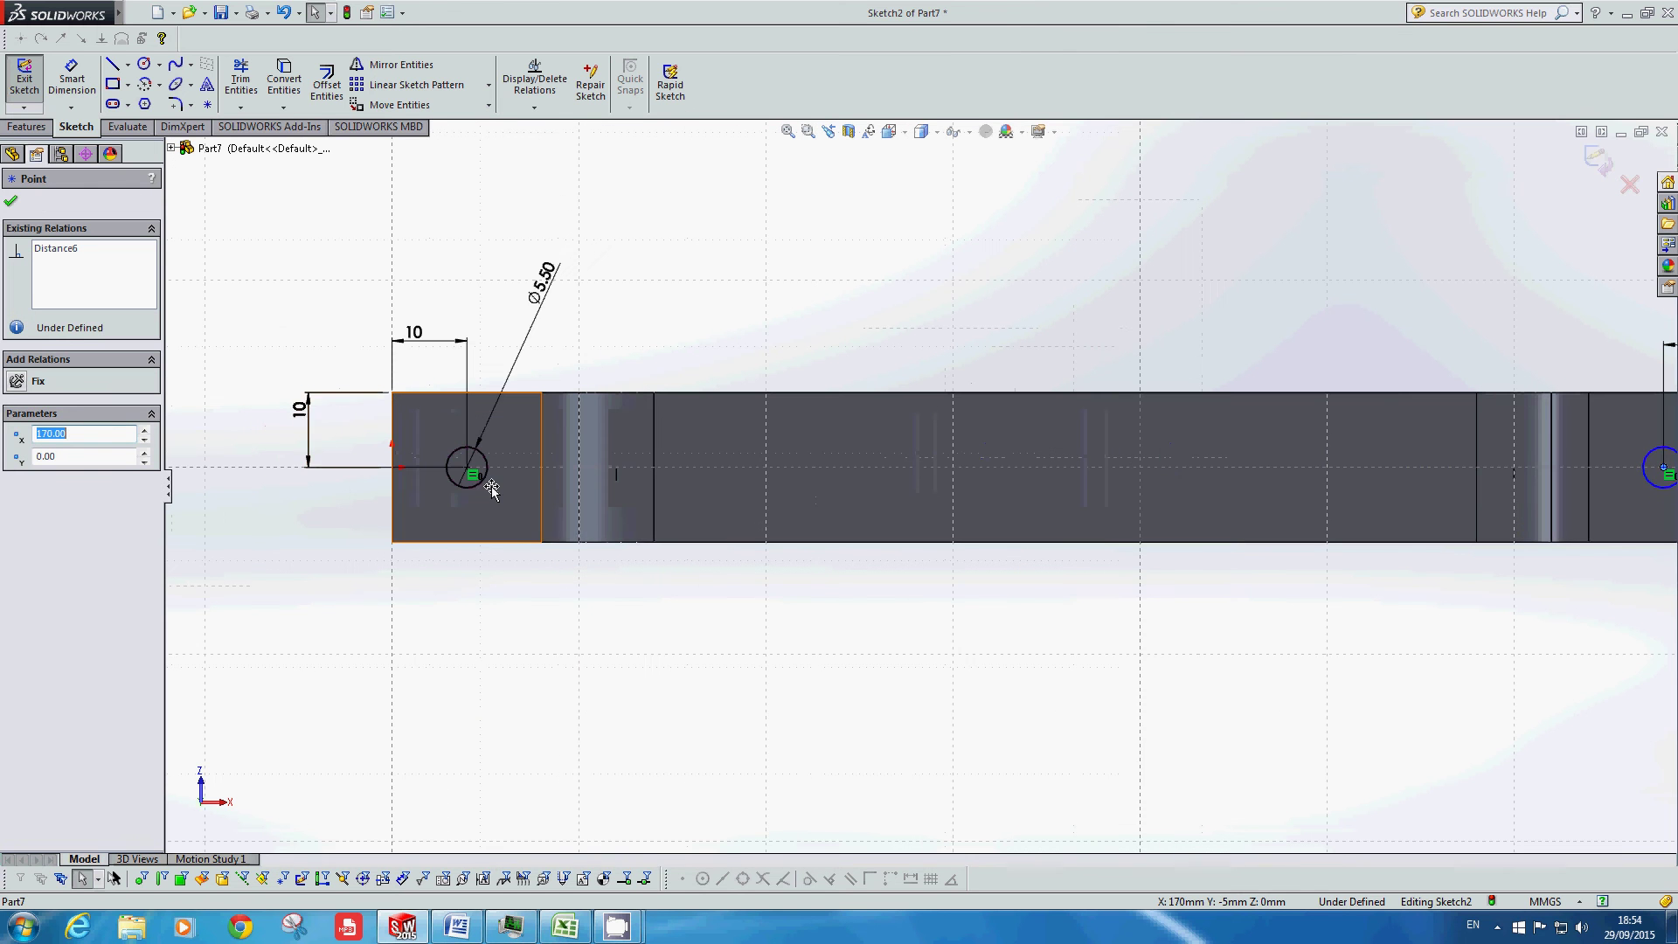
{"action": "scroll", "coordinate": [786, 490], "scroll_direction": "down", "scroll_amount": 2}
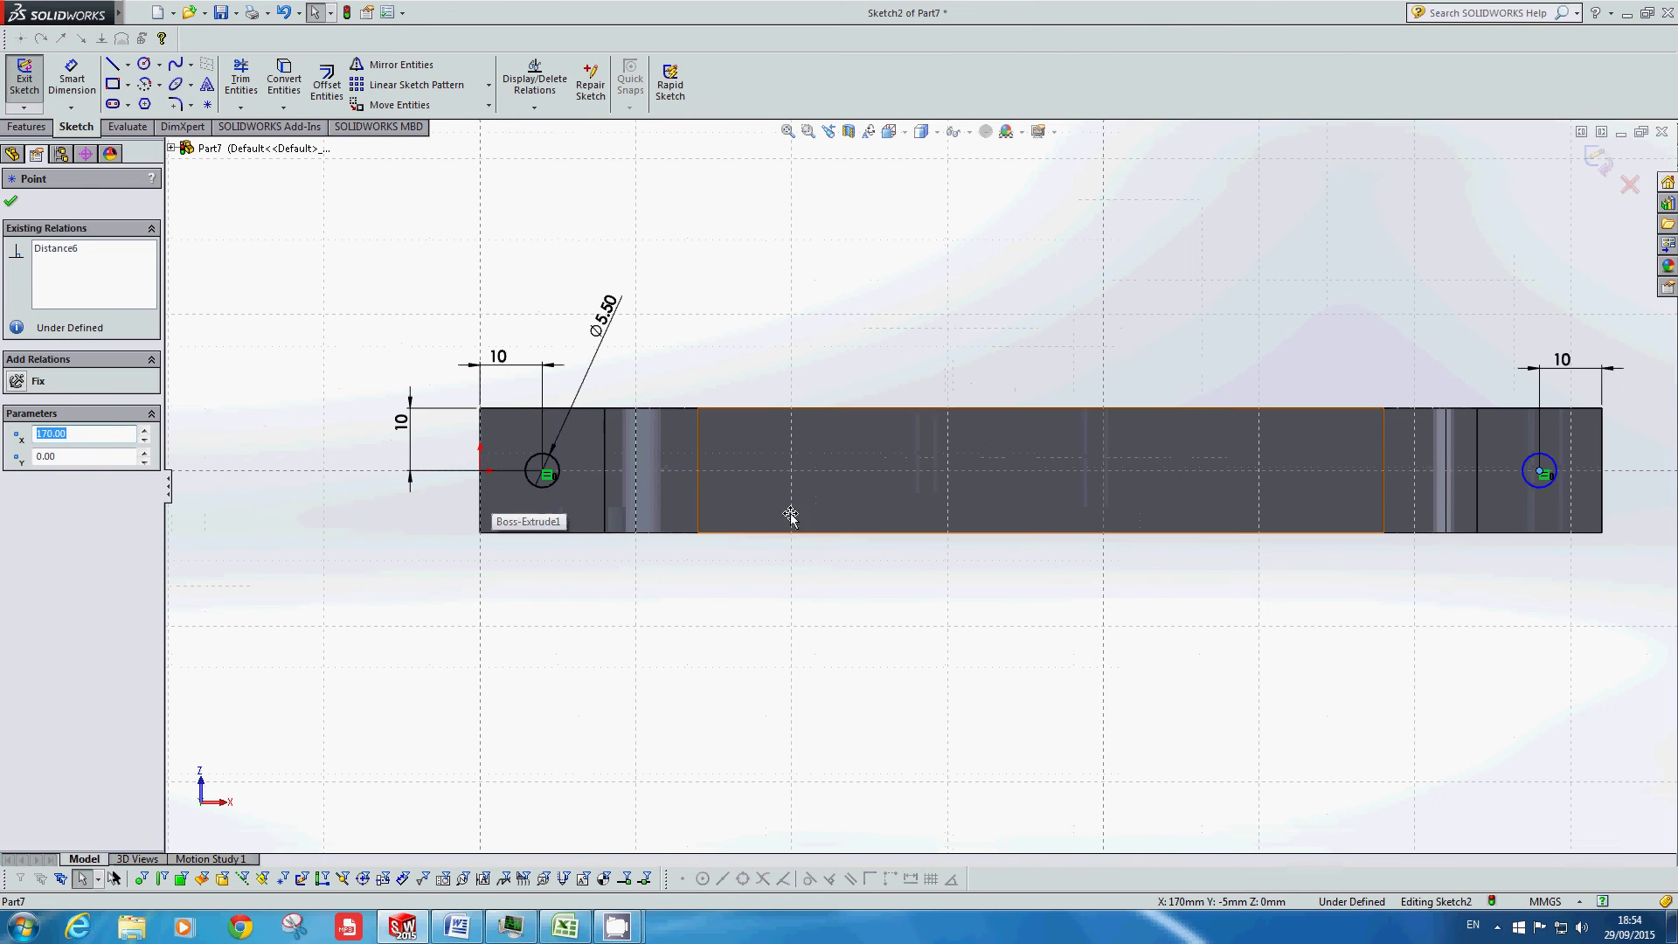
{"action": "left_click", "coordinate": [542, 472], "text": "ctrl"}
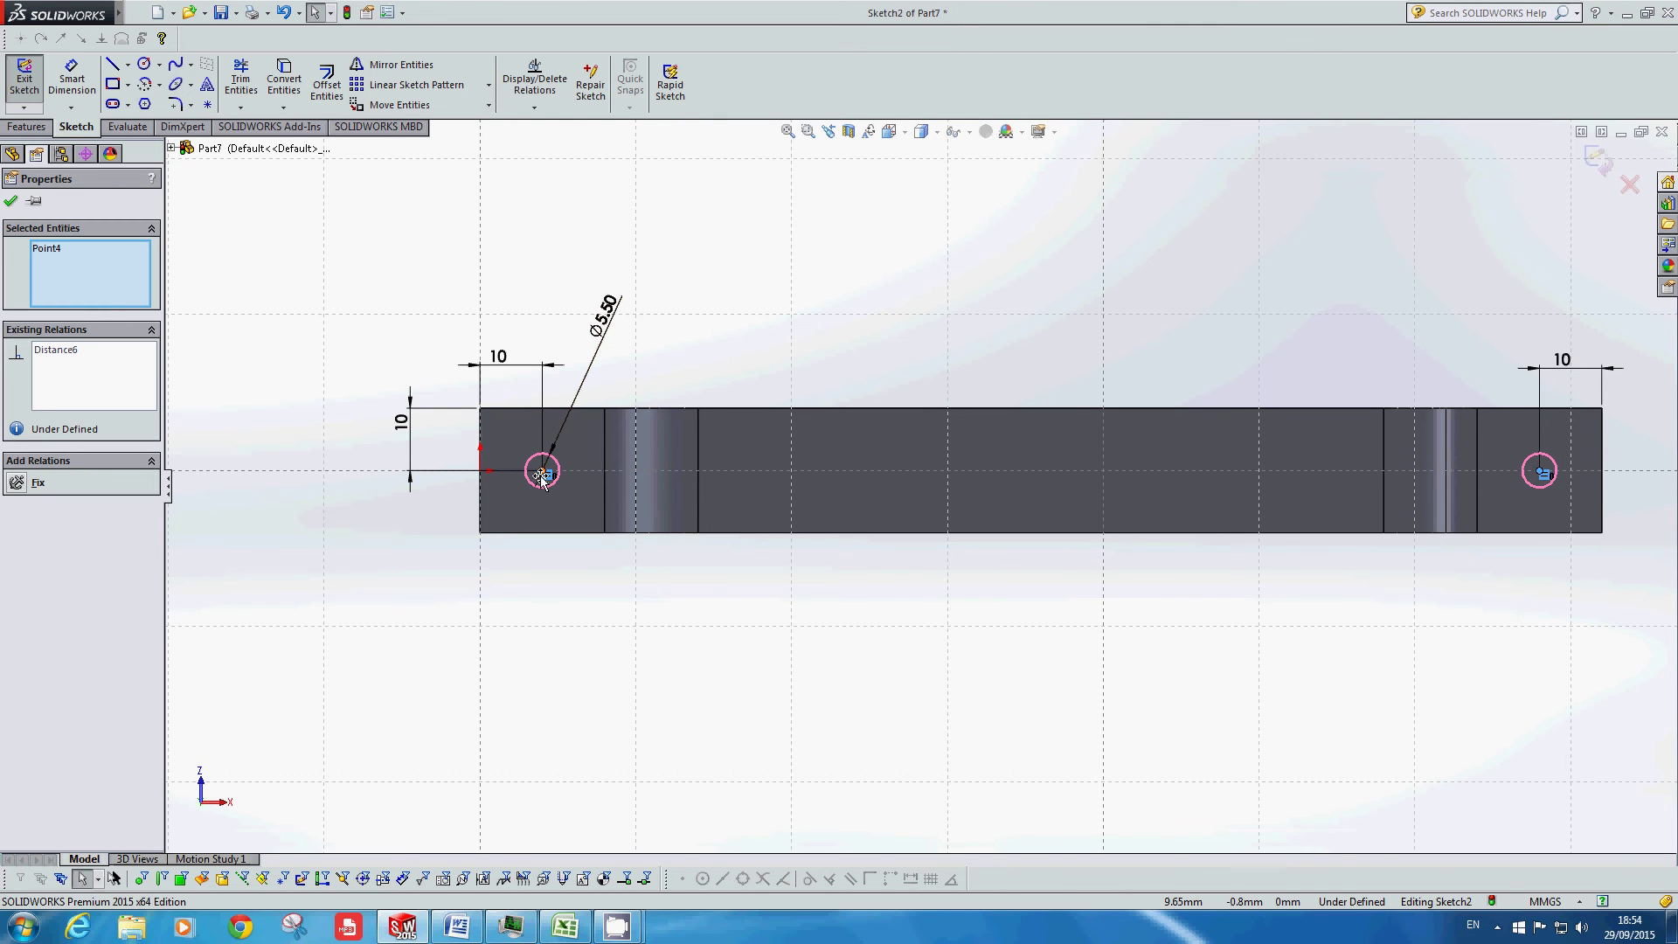
{"action": "scroll", "coordinate": [543, 474], "scroll_direction": "up", "scroll_amount": 2}
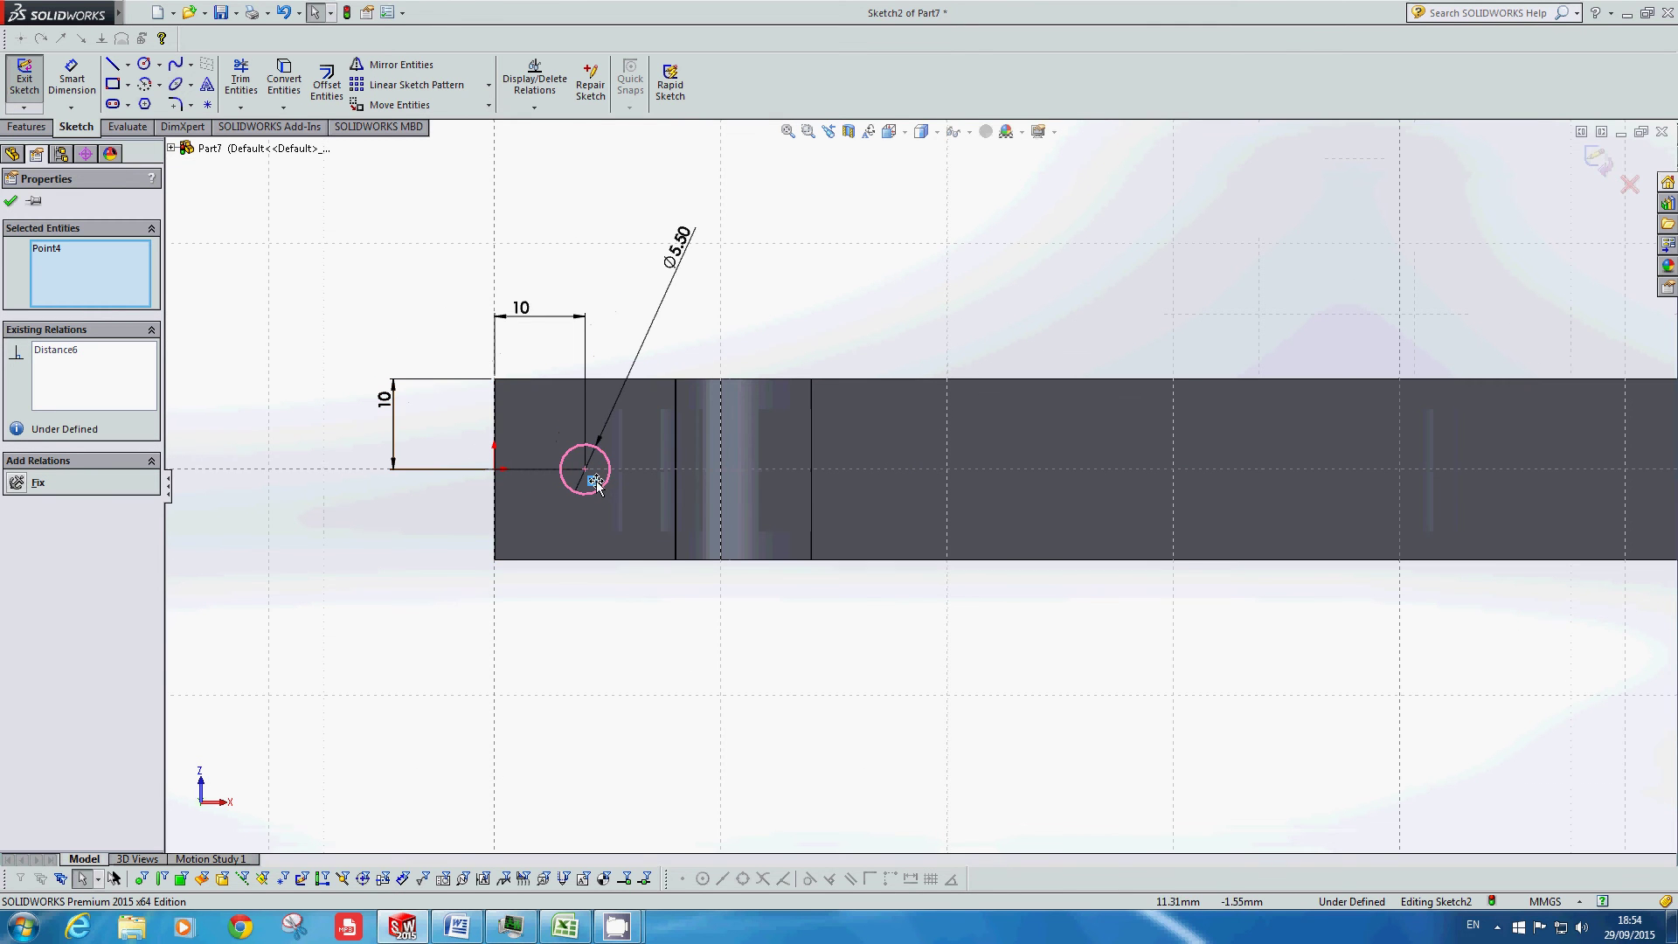
{"action": "scroll", "coordinate": [549, 374], "scroll_direction": "down", "scroll_amount": 1}
{"action": "scroll", "coordinate": [874, 477], "scroll_direction": "down", "scroll_amount": 1}
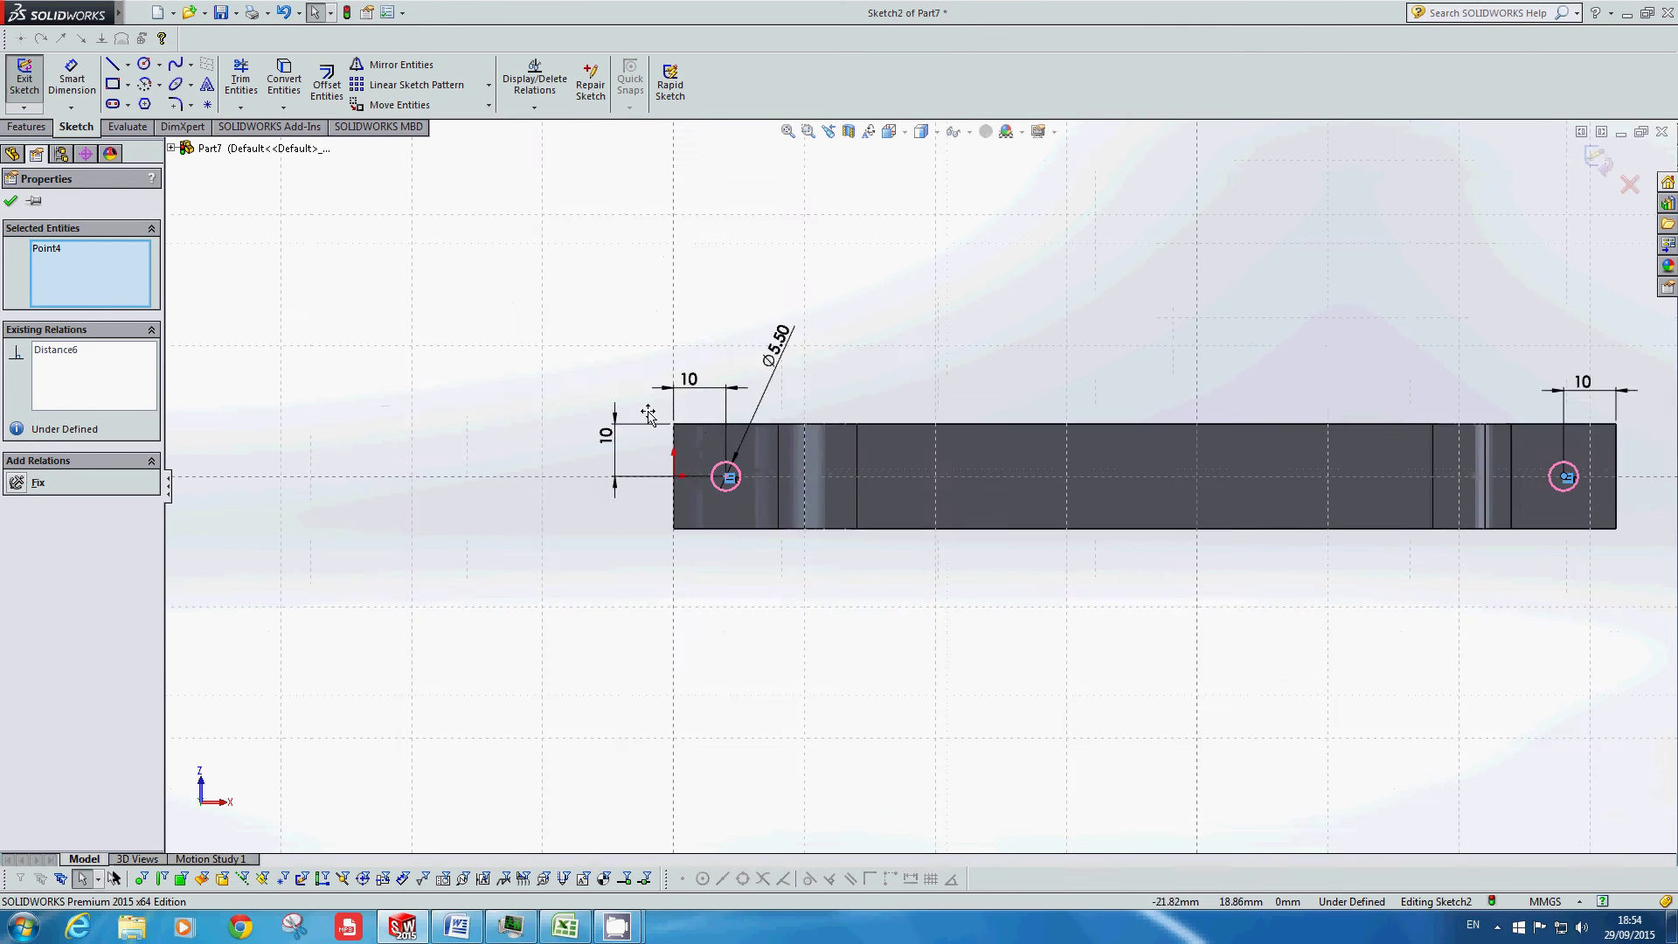
{"action": "scroll", "coordinate": [1000, 489], "scroll_direction": "up", "scroll_amount": 1}
{"action": "key", "text": "Escape"}
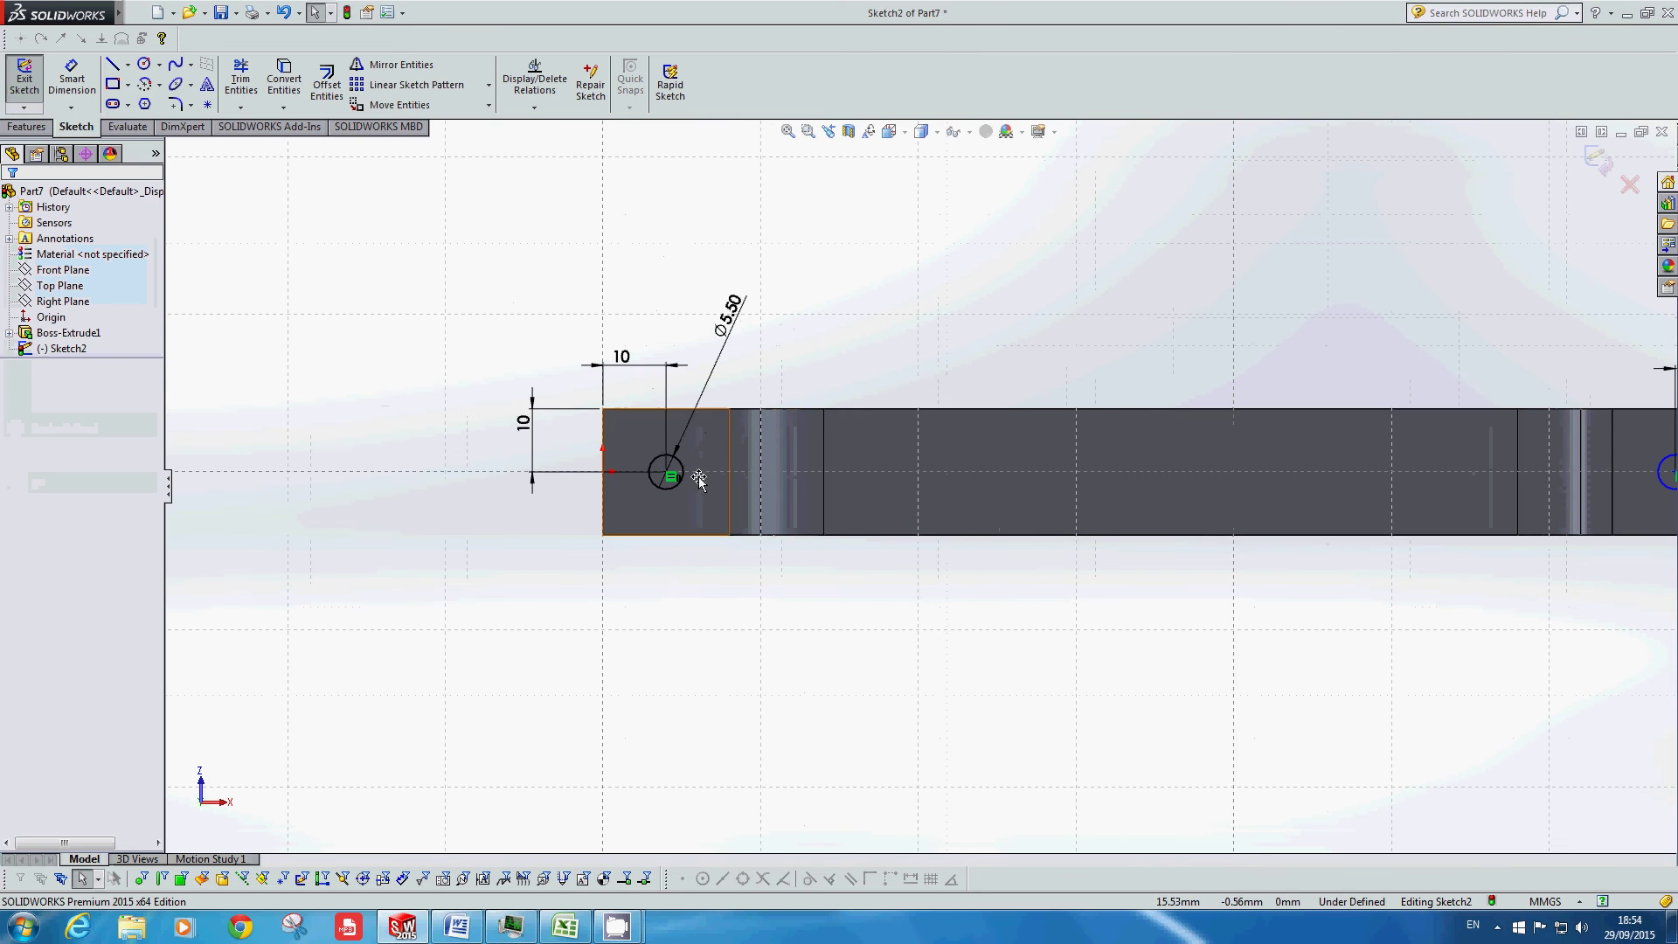
Step: Add a Horizontal relation between the center points of the two circles
{"action": "scroll", "coordinate": [622, 464], "scroll_direction": "up", "scroll_amount": 3}
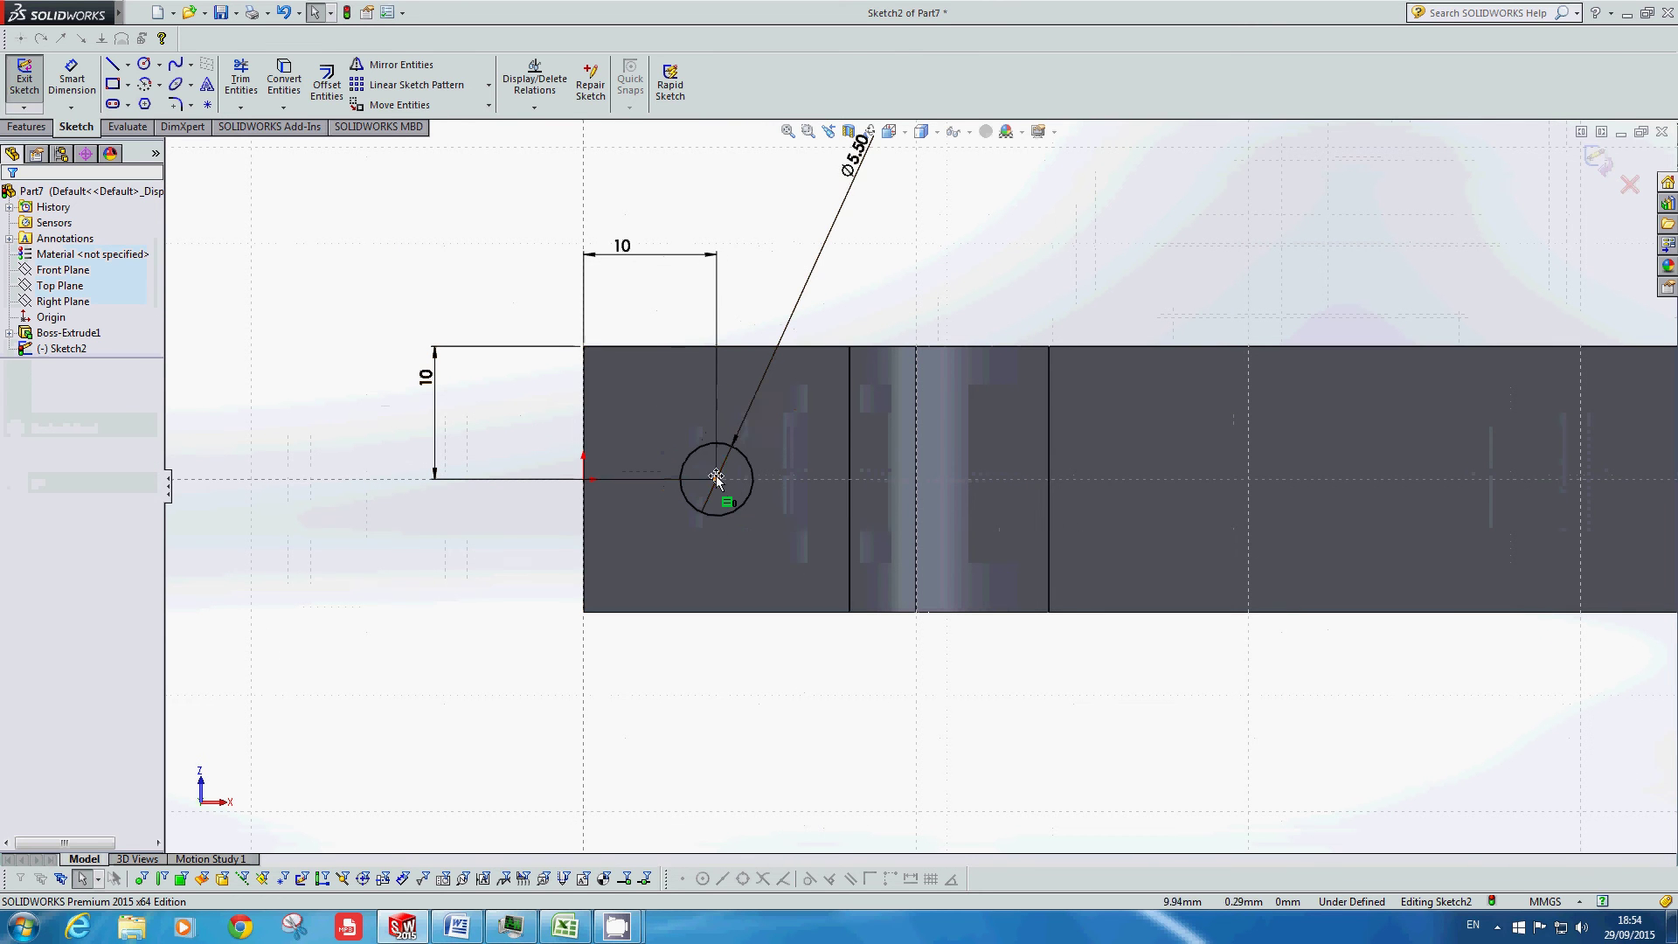
{"action": "left_click", "coordinate": [717, 480]}
{"action": "scroll", "coordinate": [645, 462], "scroll_direction": "down", "scroll_amount": 3}
{"action": "scroll", "coordinate": [645, 461], "scroll_direction": "down", "scroll_amount": 2}
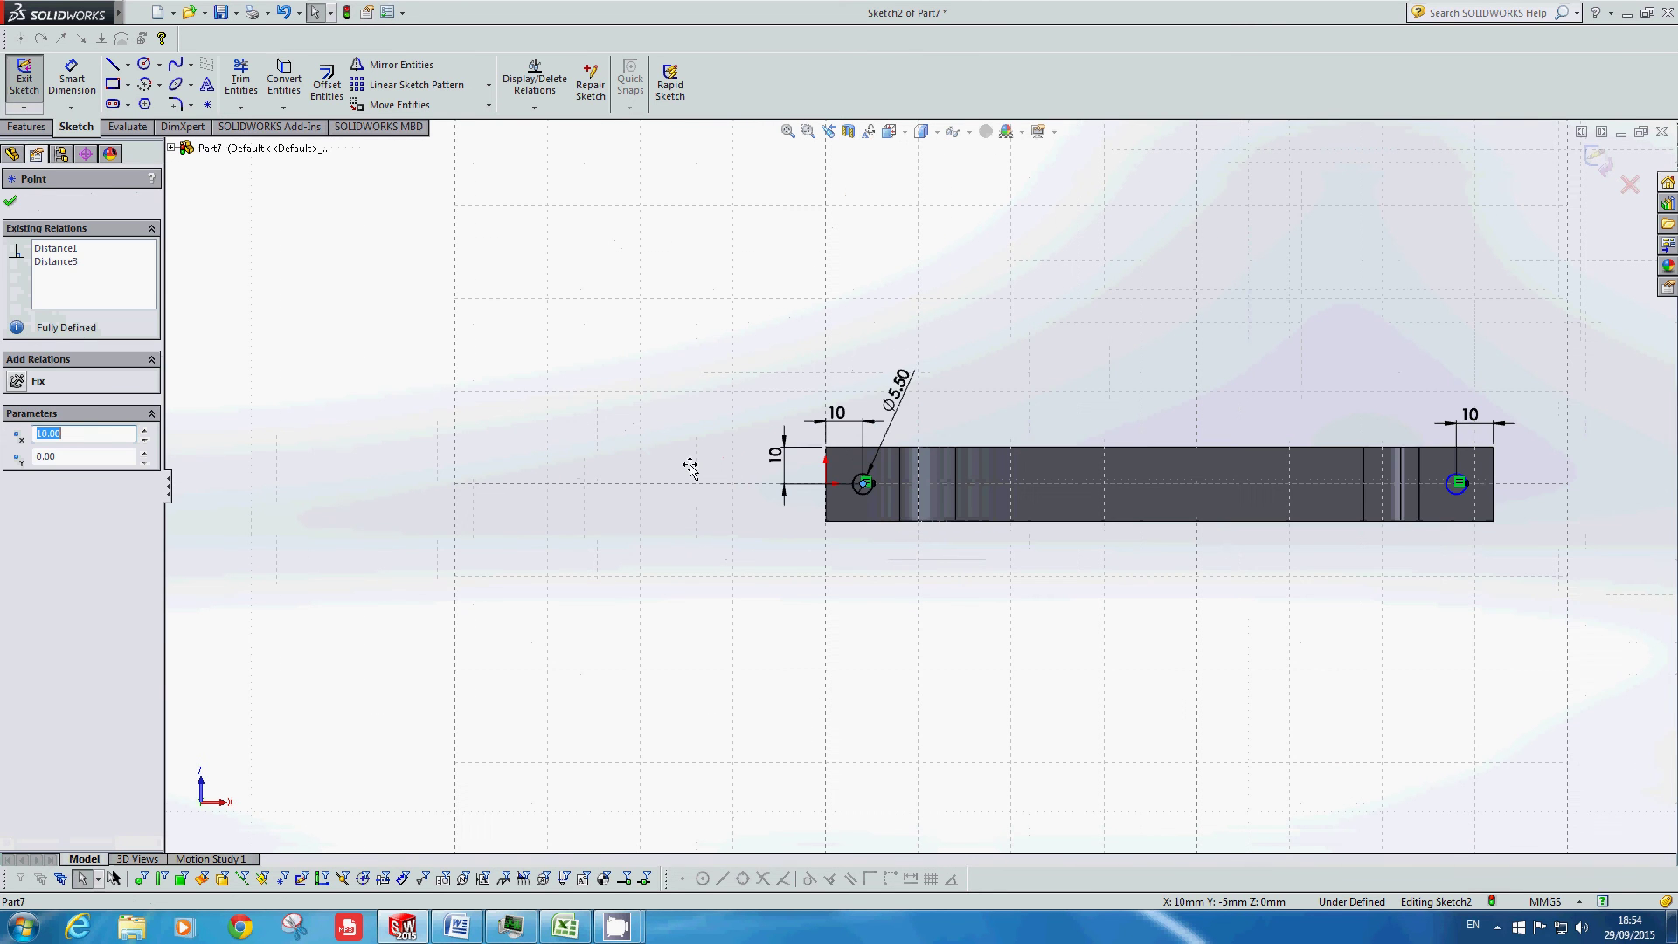
{"action": "scroll", "coordinate": [1508, 482], "scroll_direction": "up", "scroll_amount": 4}
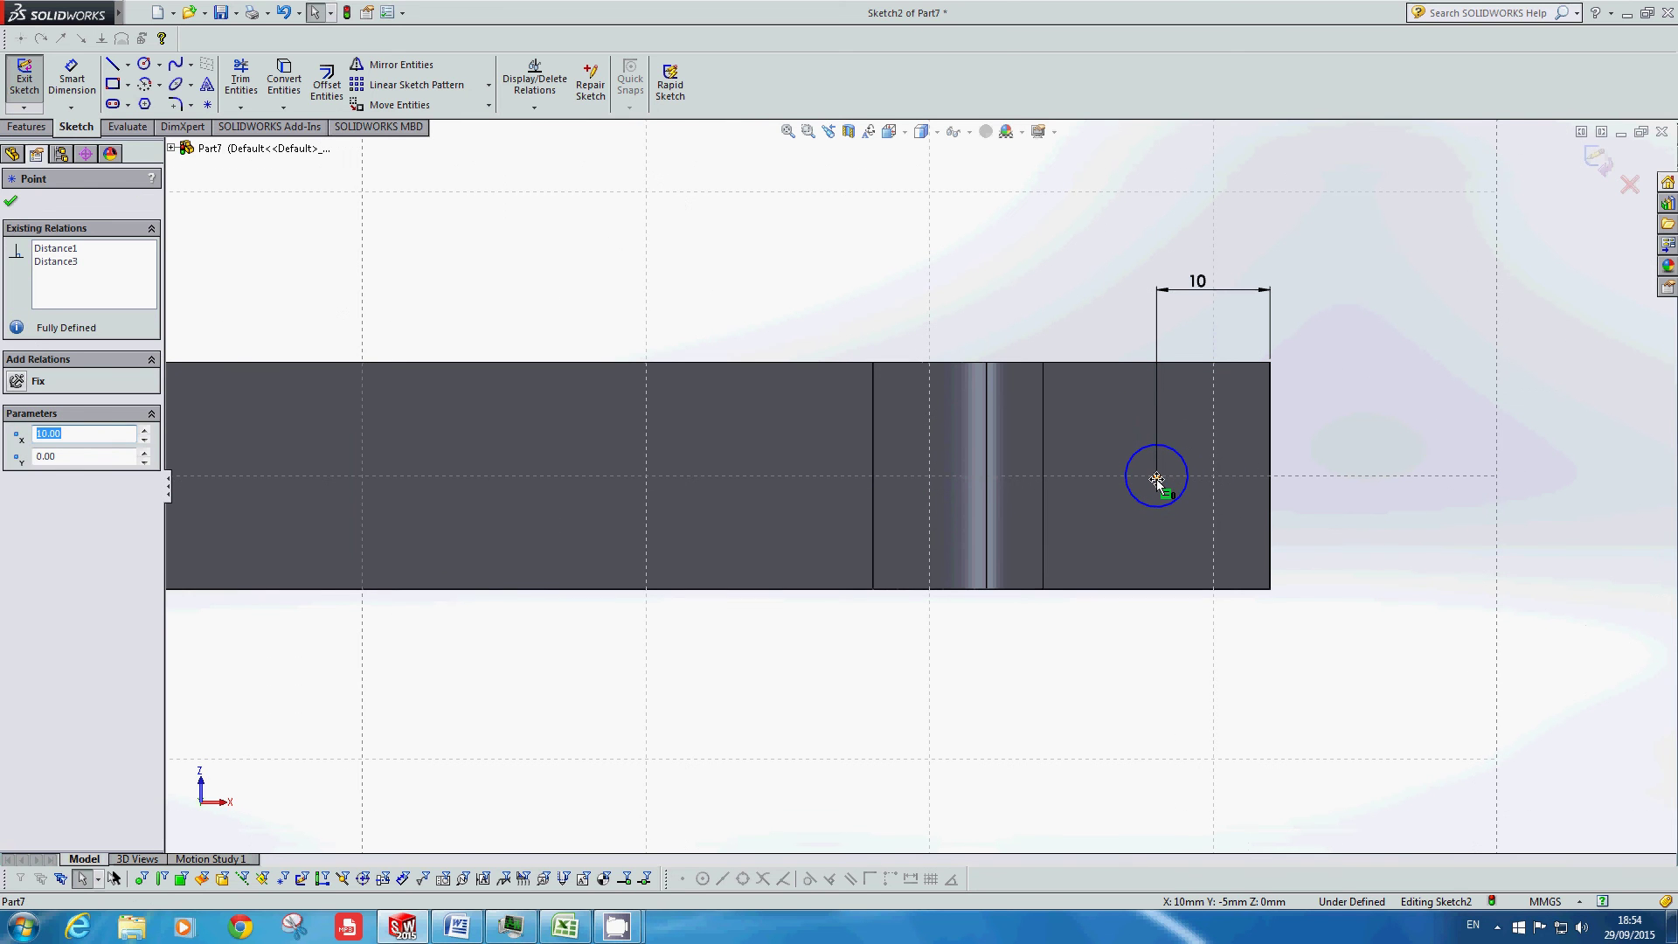
{"action": "left_click", "coordinate": [1155, 474], "text": "ctrl"}
{"action": "scroll", "coordinate": [1125, 485], "scroll_direction": "up", "scroll_amount": 3}
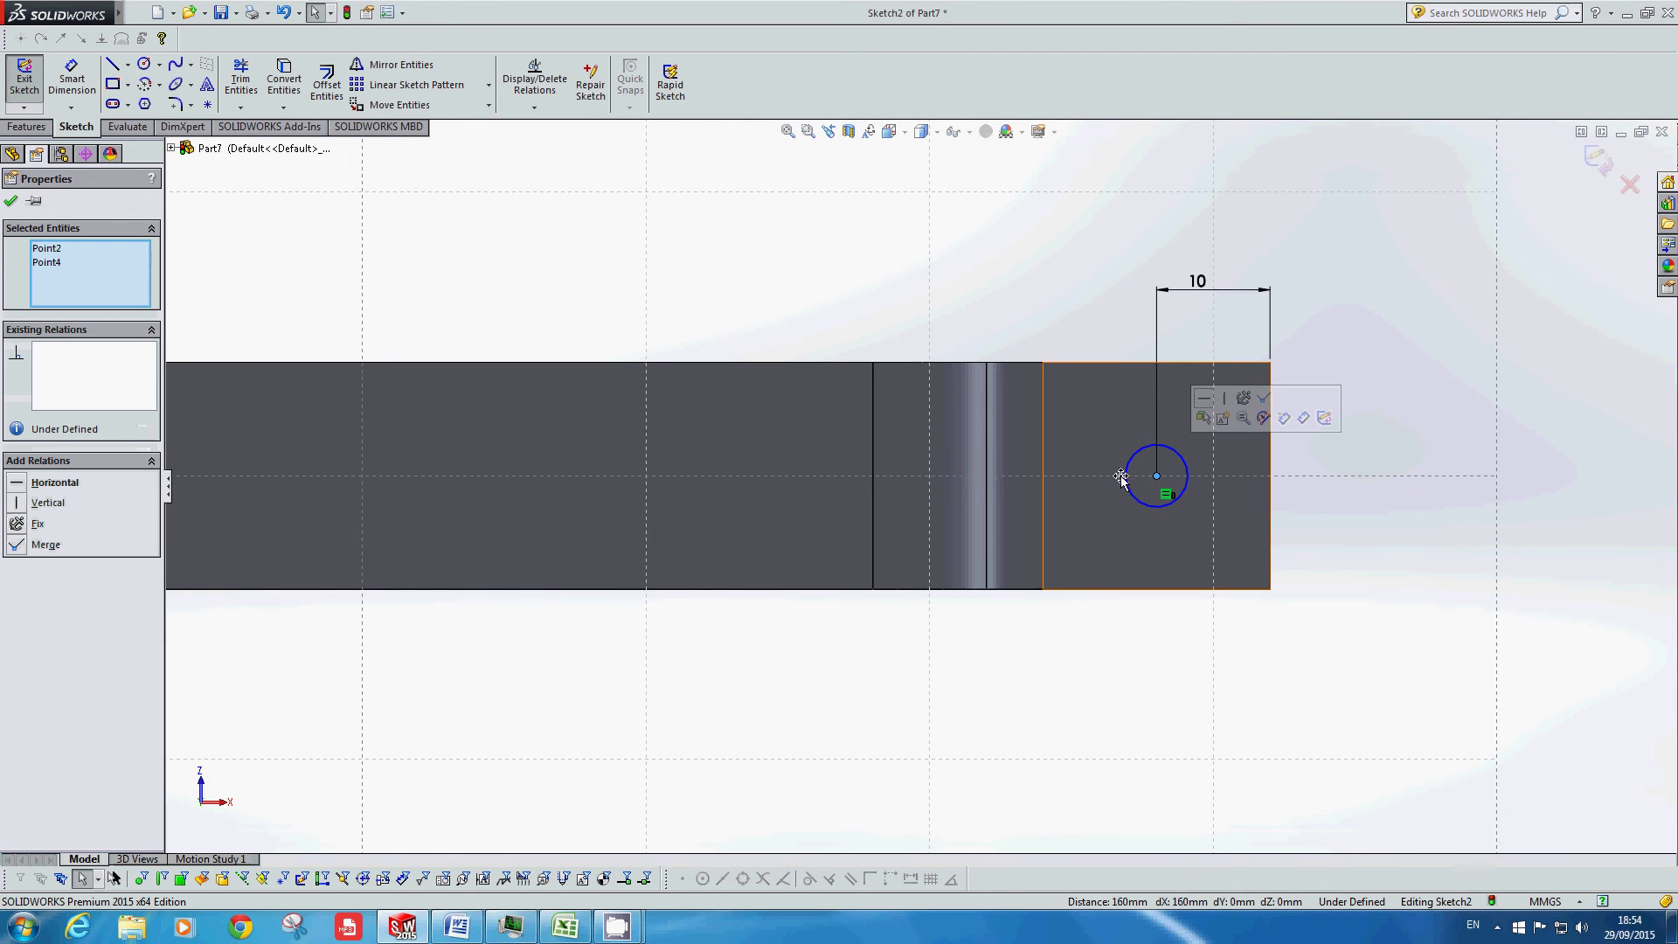
{"action": "scroll", "coordinate": [776, 506], "scroll_direction": "up", "scroll_amount": 1}
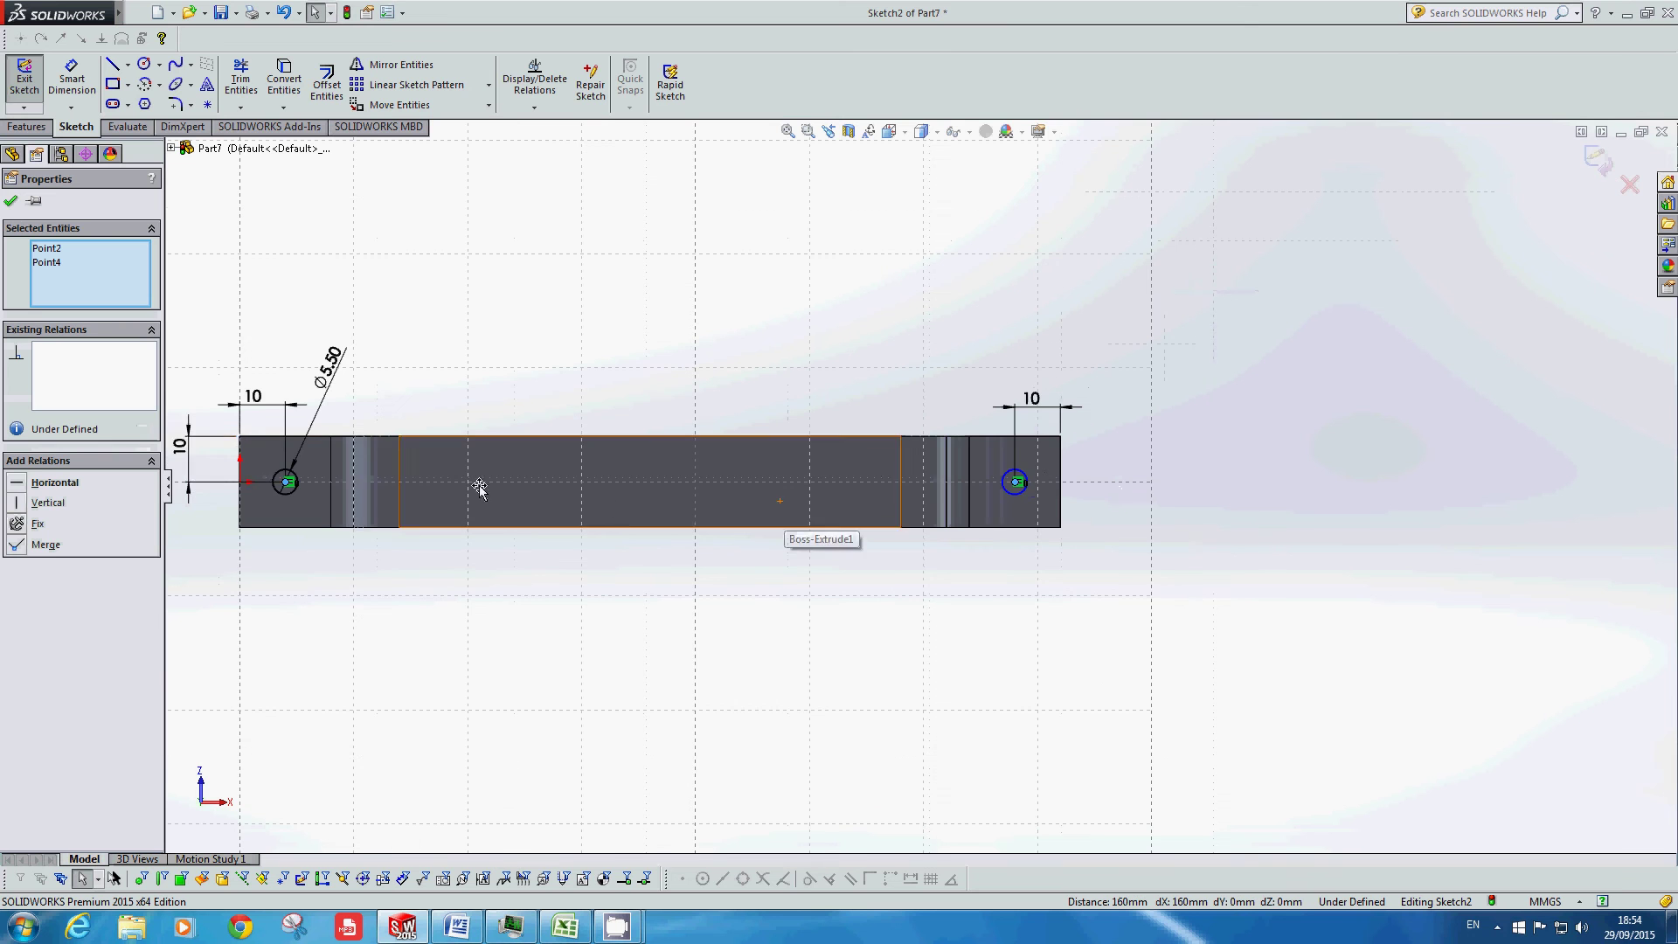
{"action": "left_click", "coordinate": [24, 486]}
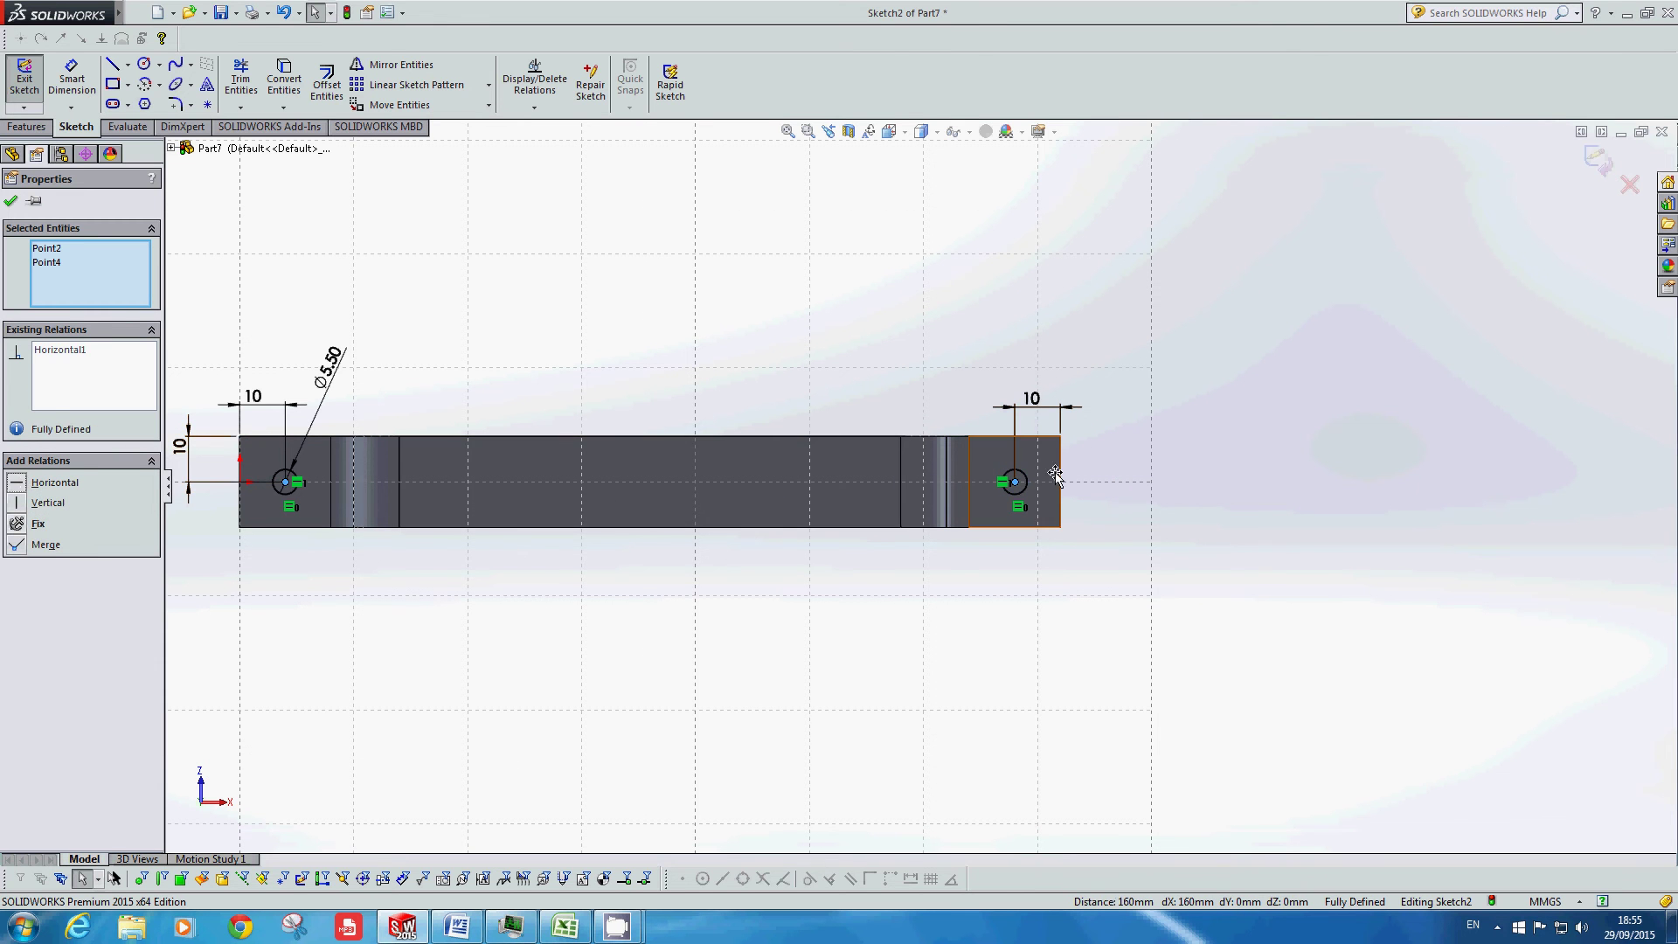
{"action": "key", "text": "Escape"}
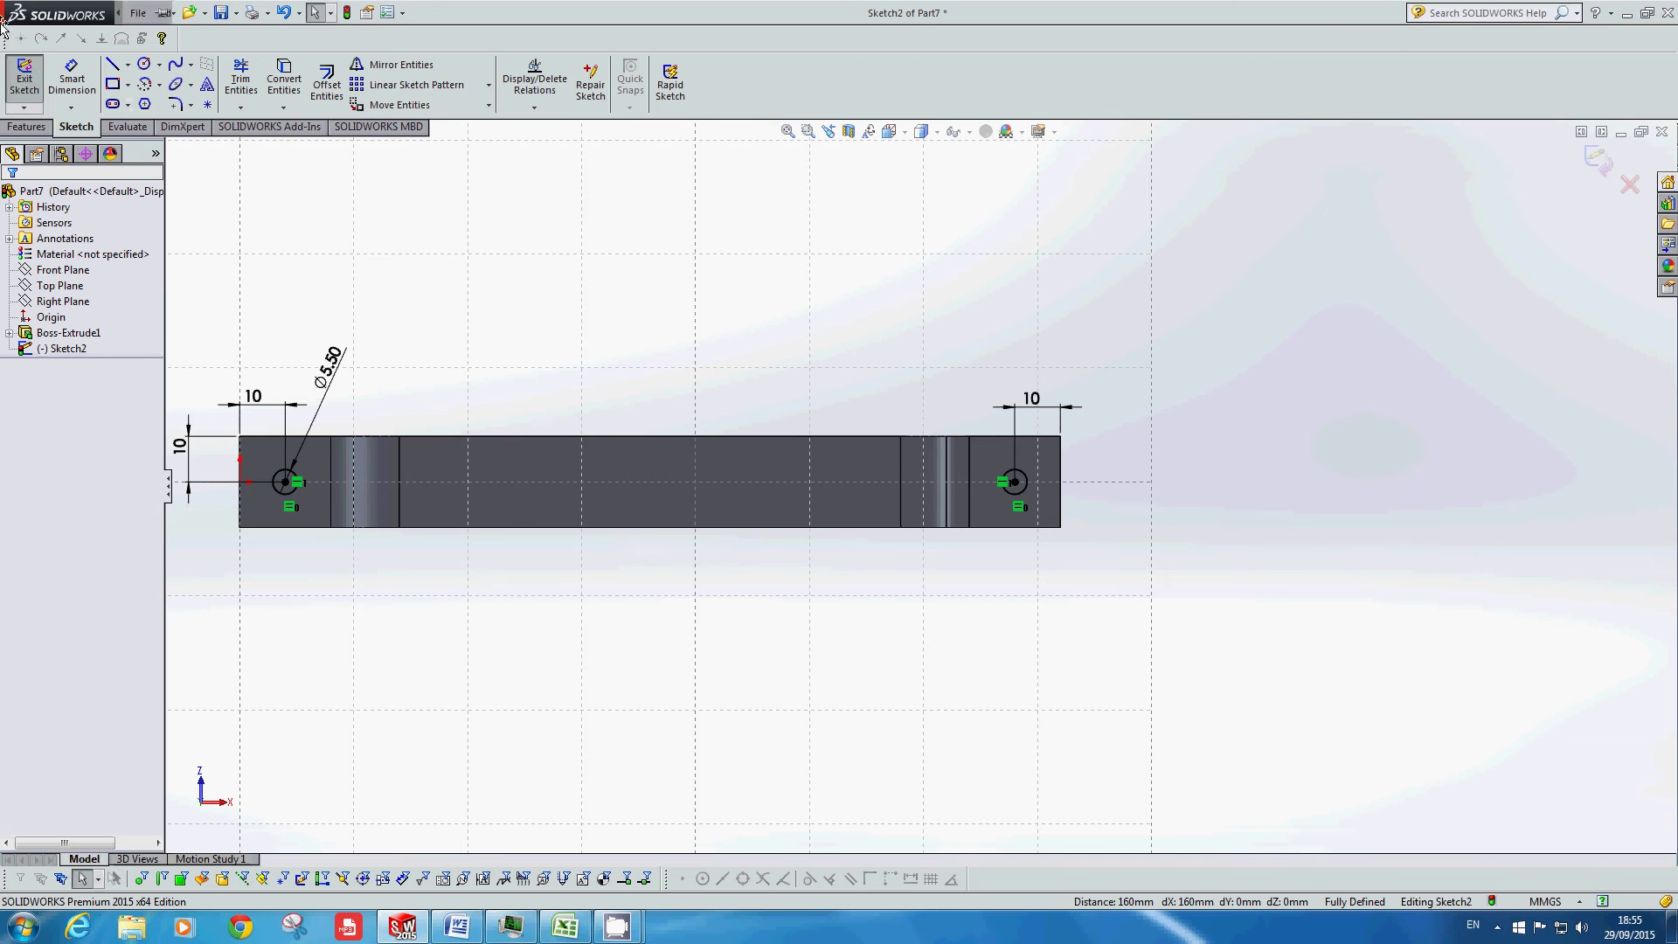
Step: Exit the hole sketch and set up an Extruded Cut of both circles with the Through All end condition
{"action": "left_click", "coordinate": [24, 79]}
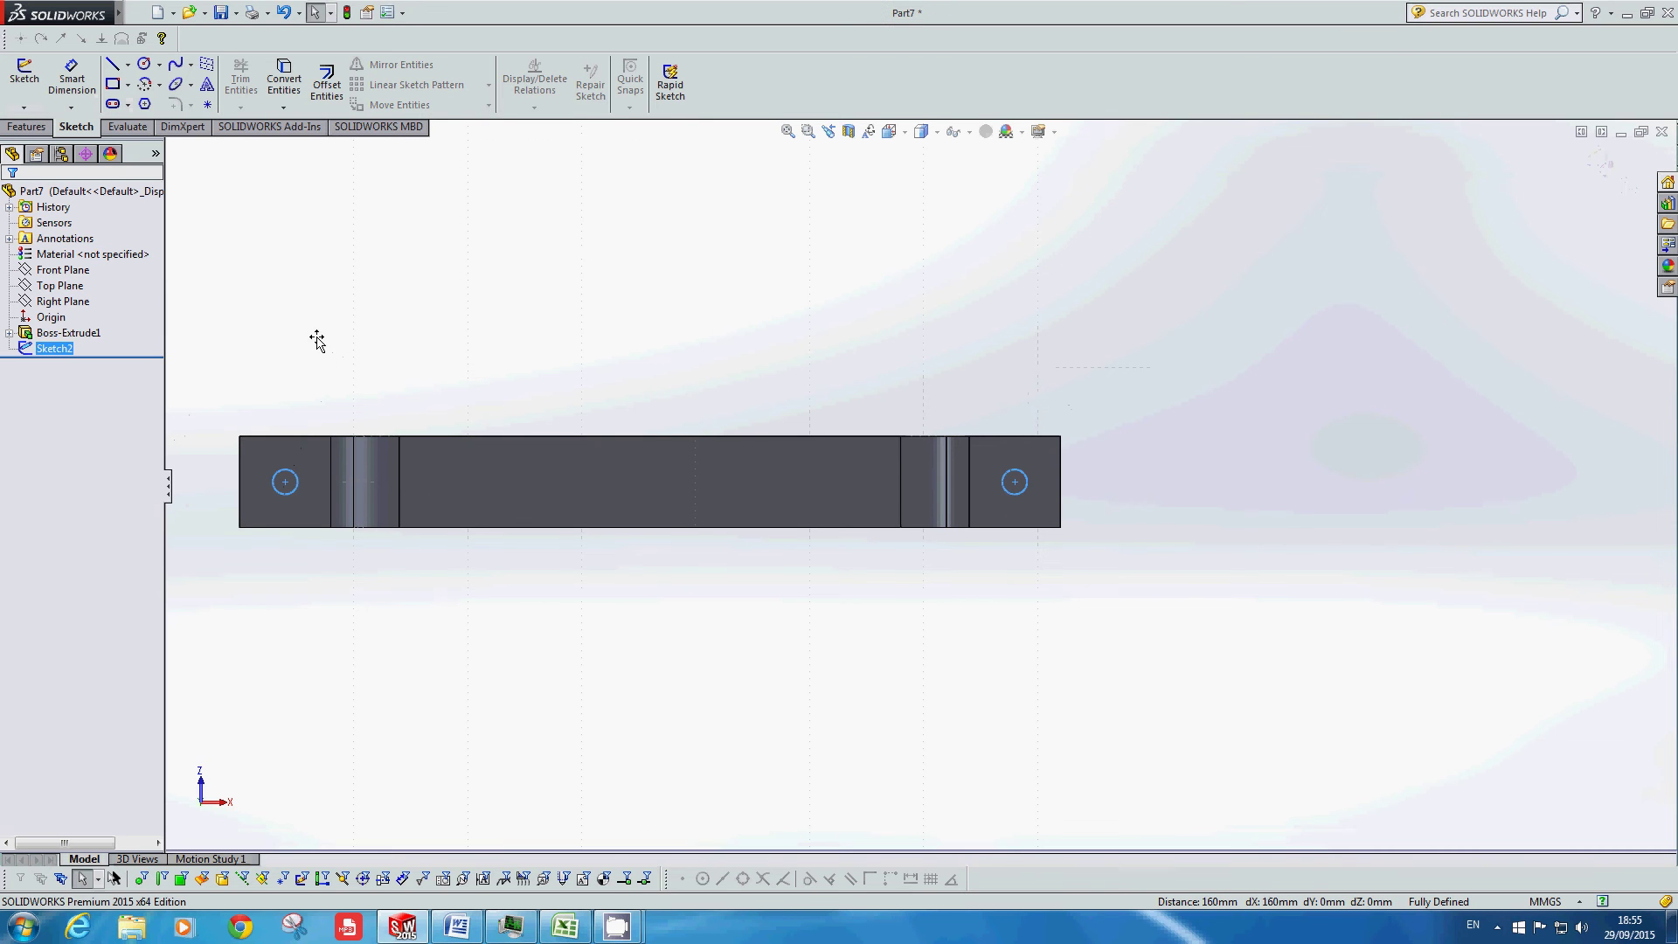
{"action": "middle_click_drag", "start_coordinate": [847, 621], "coordinate": [617, 682]}
{"action": "middle_click_drag", "start_coordinate": [464, 633], "coordinate": [565, 640]}
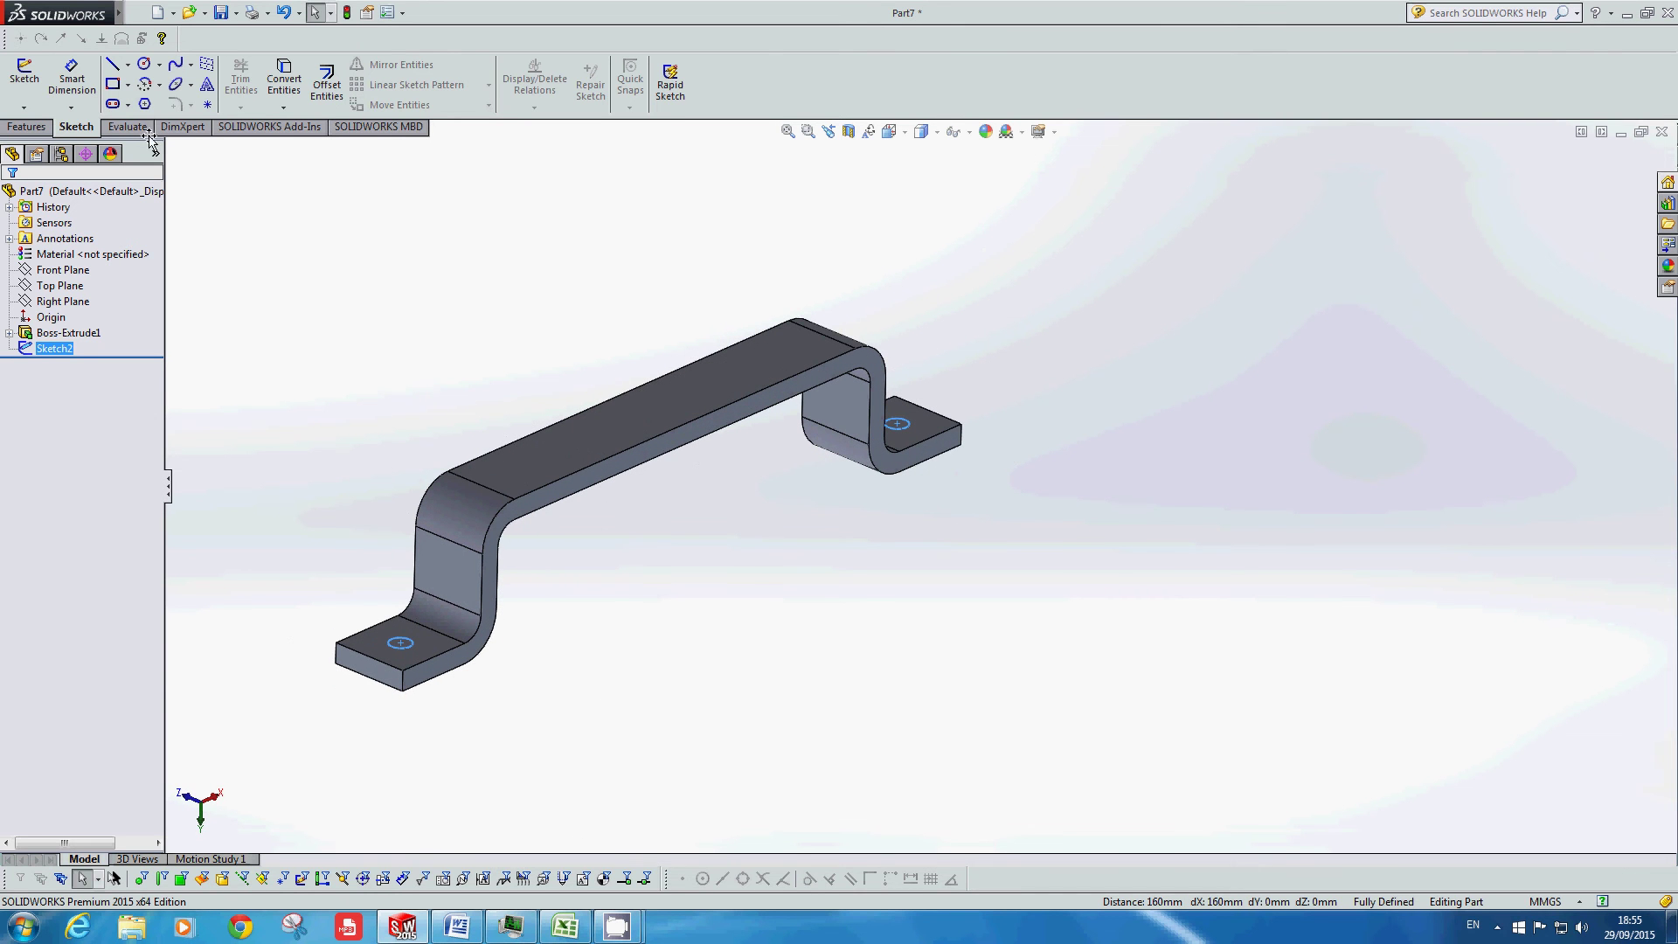
{"action": "left_click", "coordinate": [27, 127]}
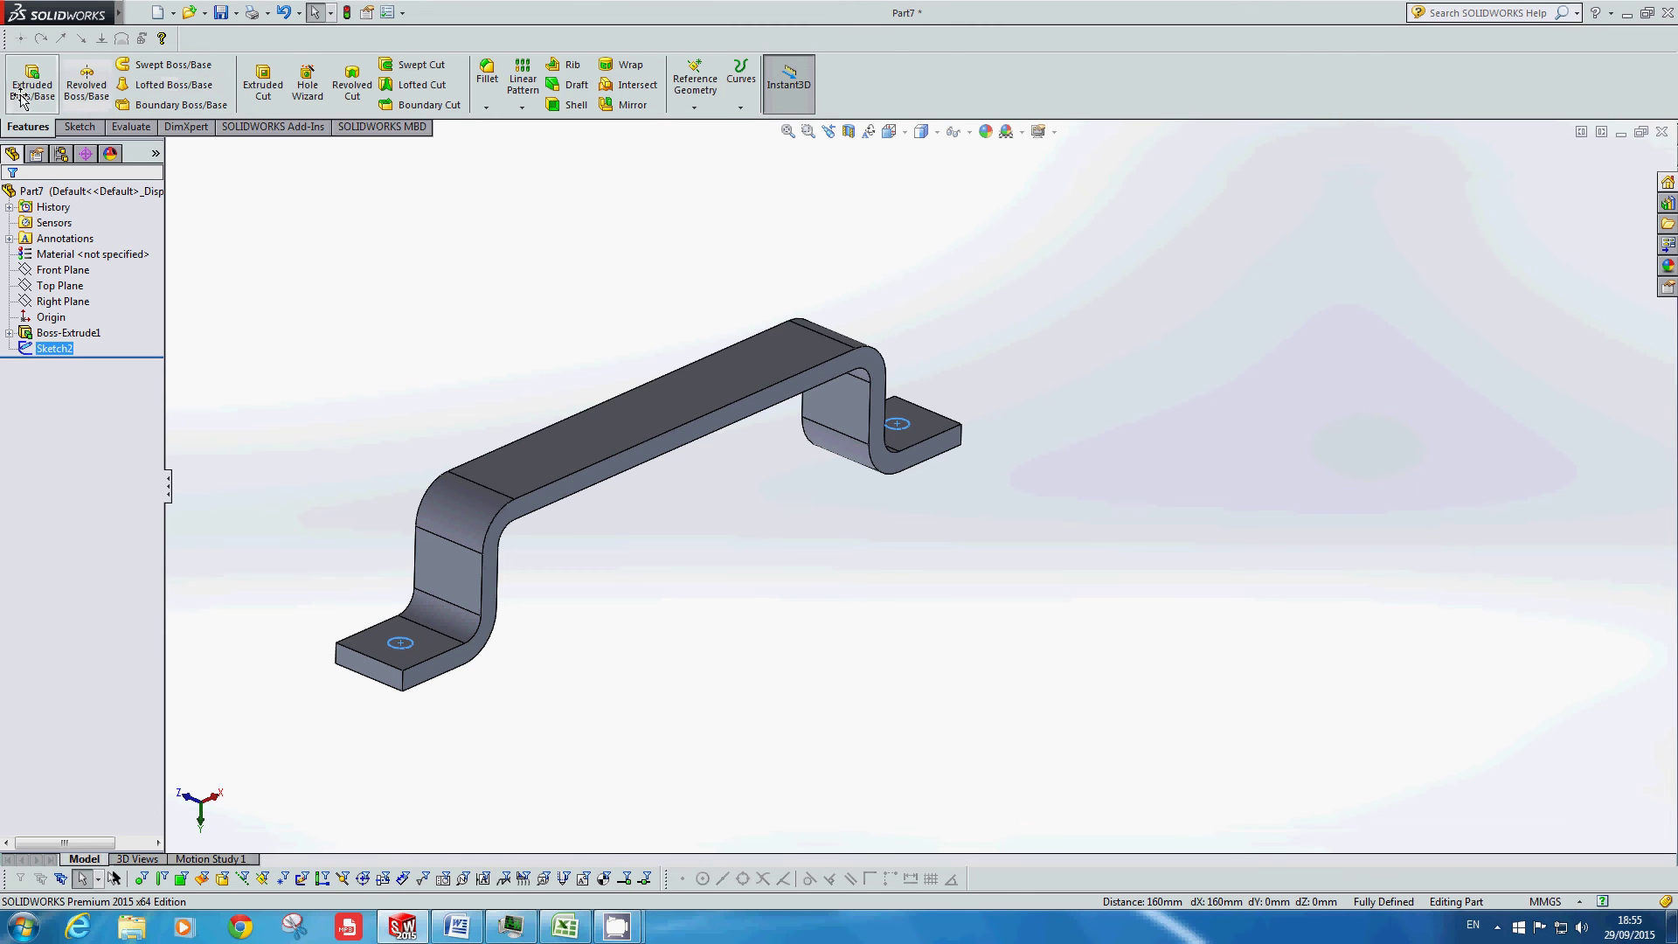
{"action": "left_click", "coordinate": [263, 87]}
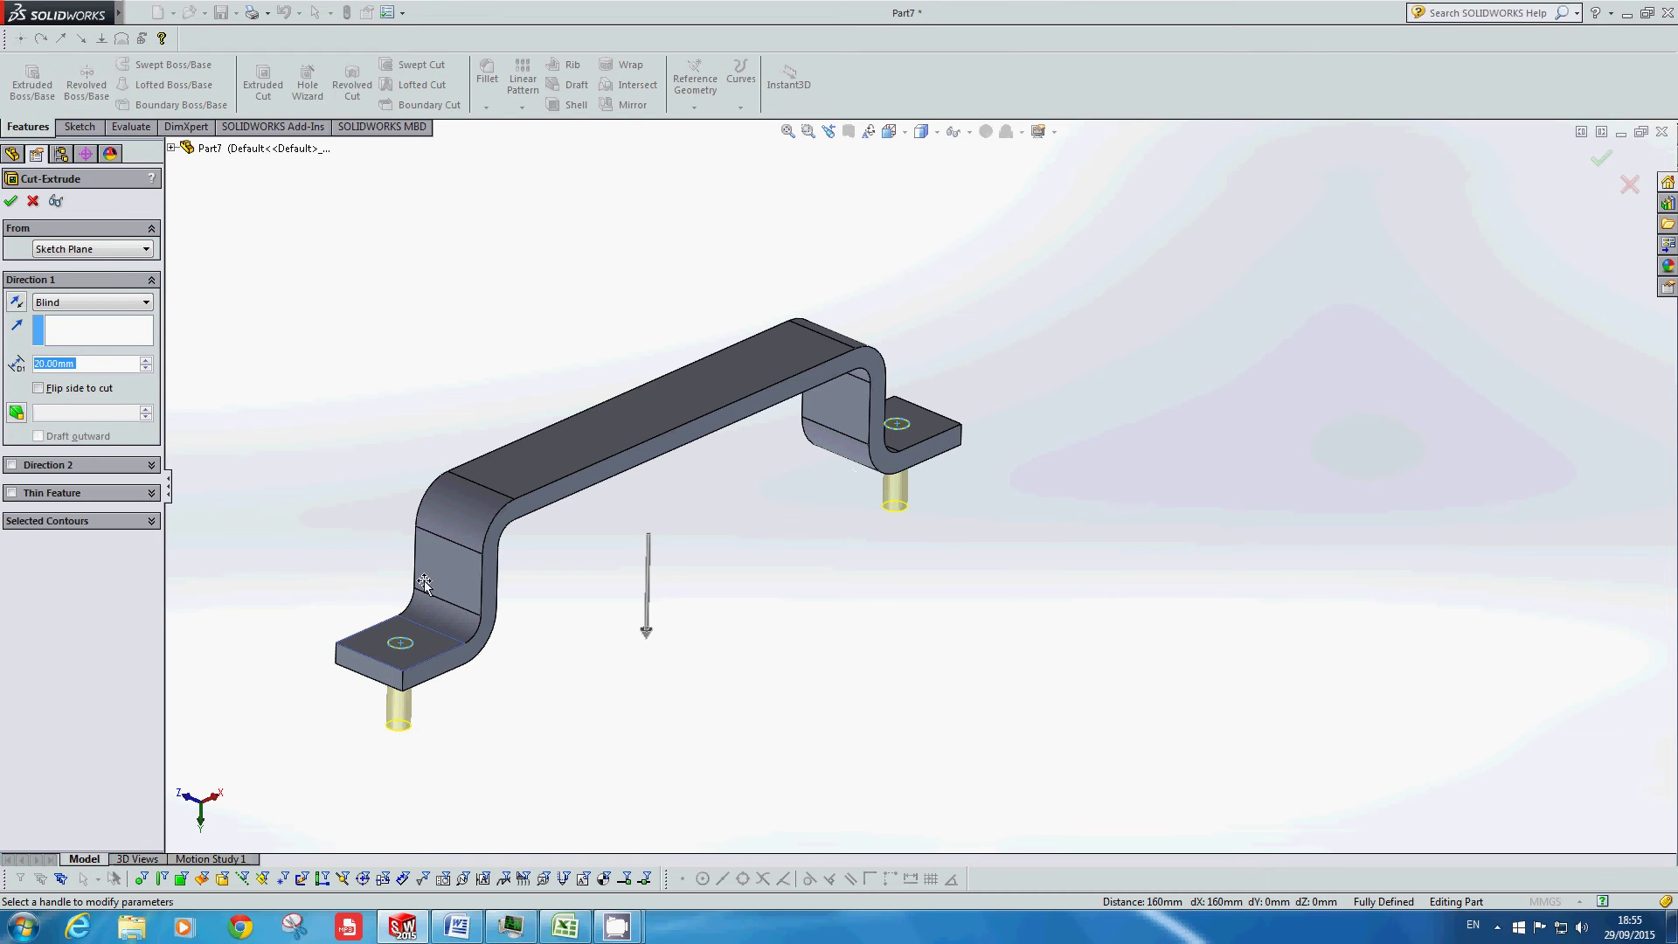
{"action": "left_click", "coordinate": [151, 521]}
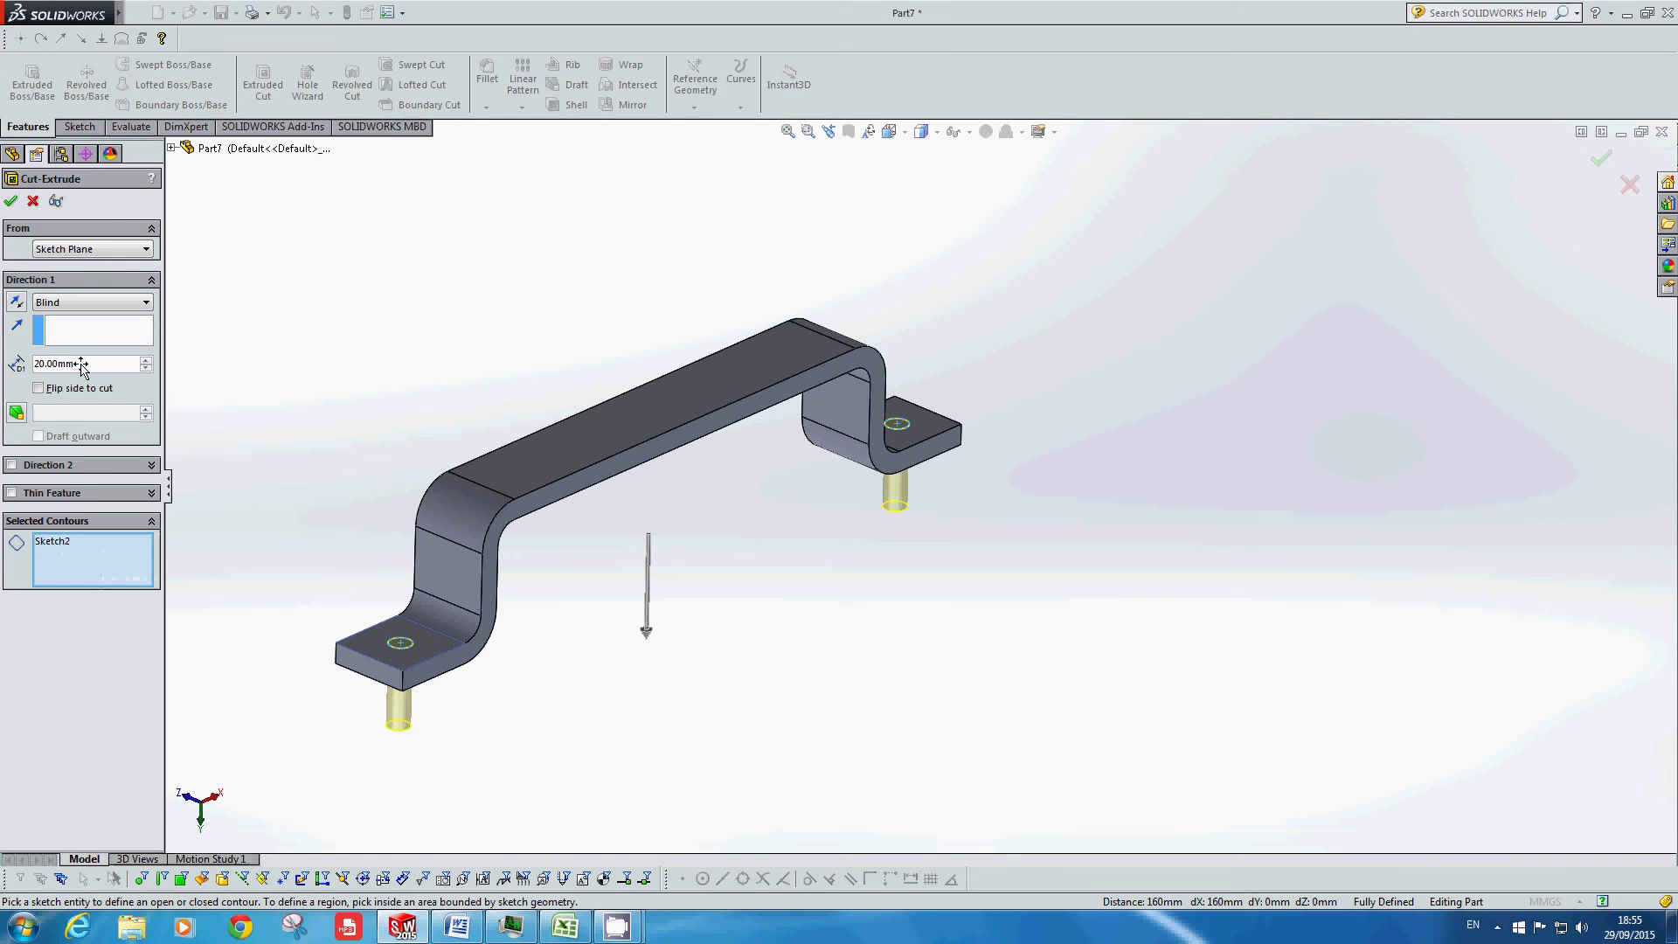
{"action": "left_click", "coordinate": [140, 303]}
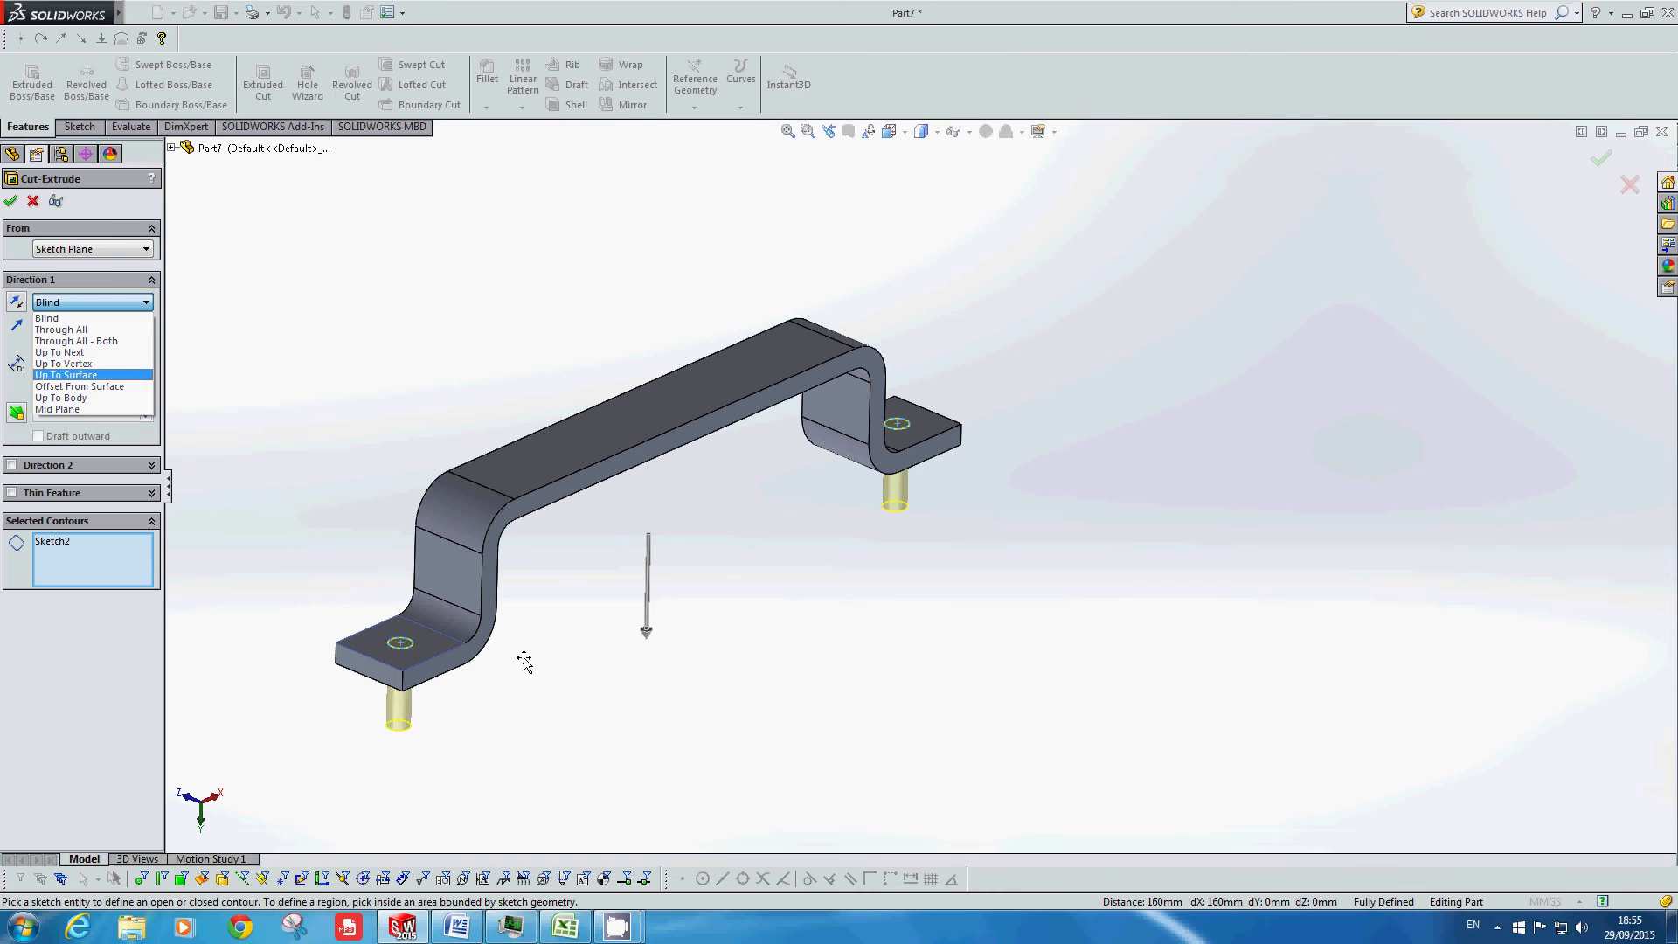
{"action": "left_click", "coordinate": [63, 330]}
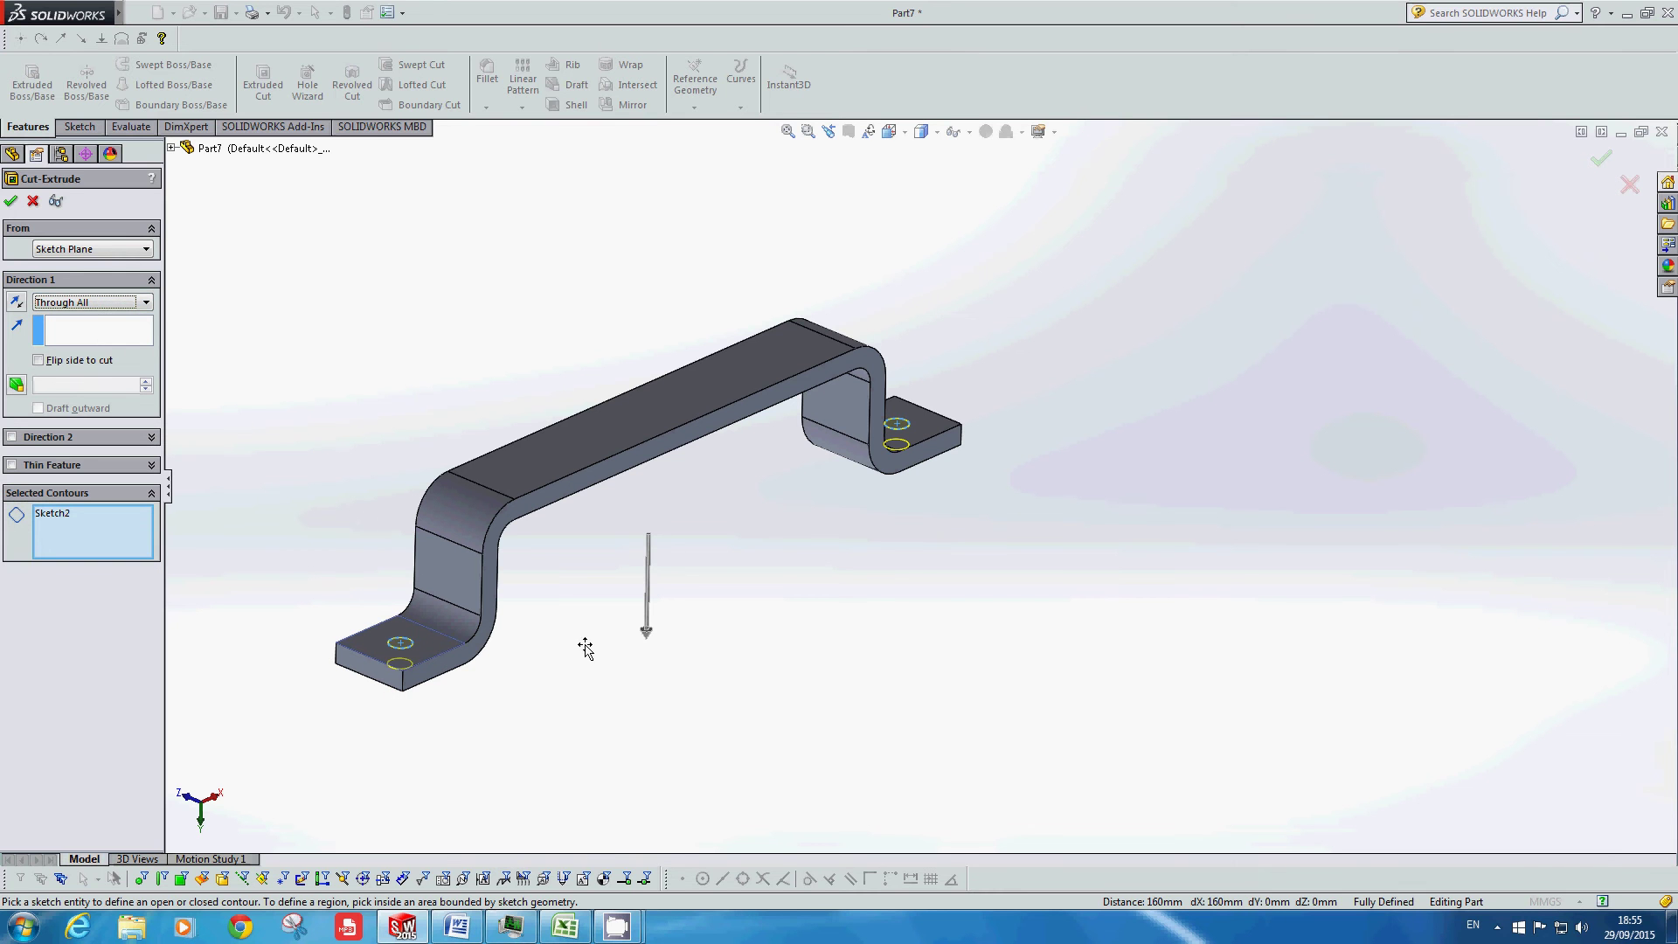
Step: Cut the two sketched hole circles through all in the handle's feet
{"action": "left_click", "coordinate": [136, 303]}
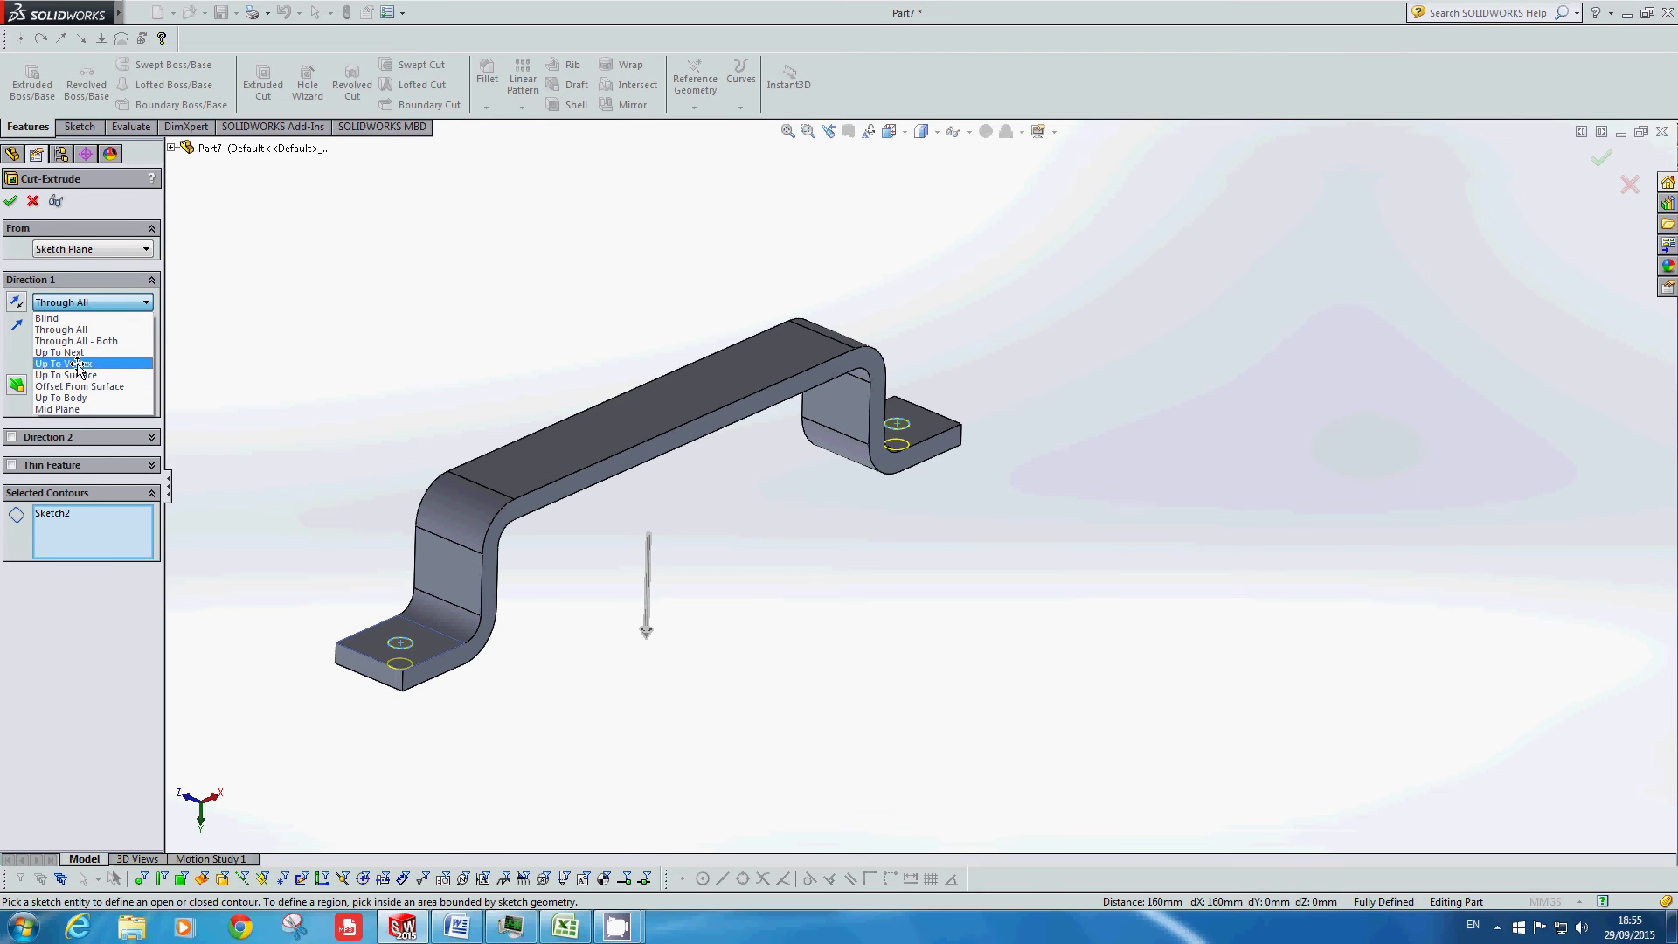
{"action": "left_click", "coordinate": [74, 330]}
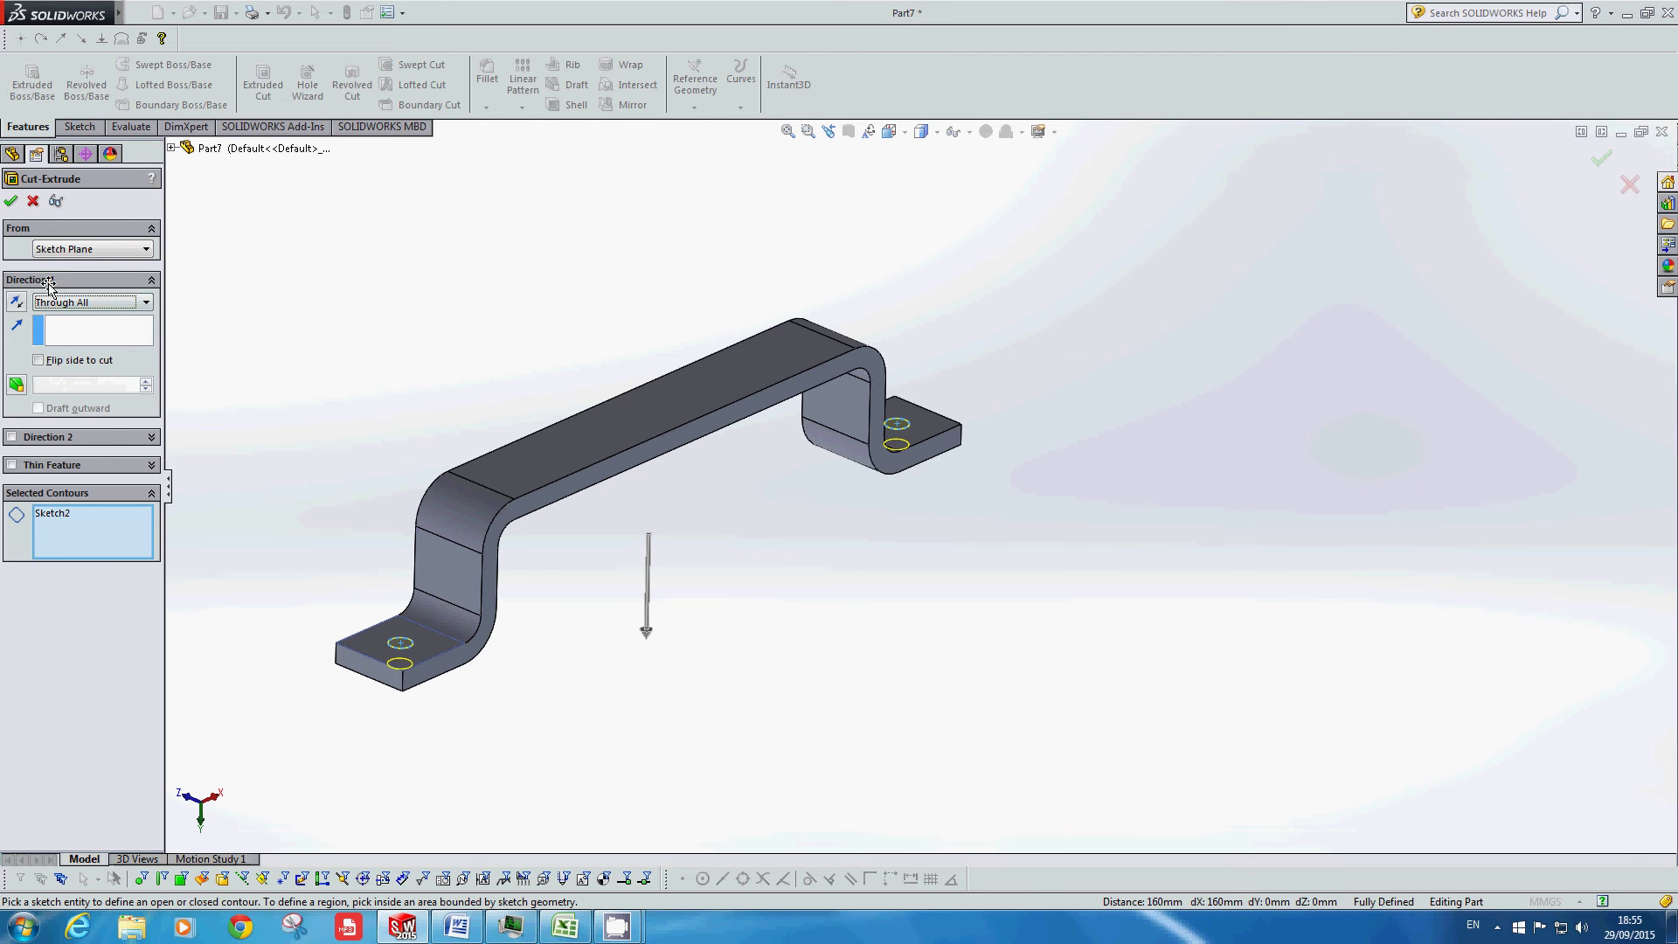
{"action": "left_click", "coordinate": [15, 202]}
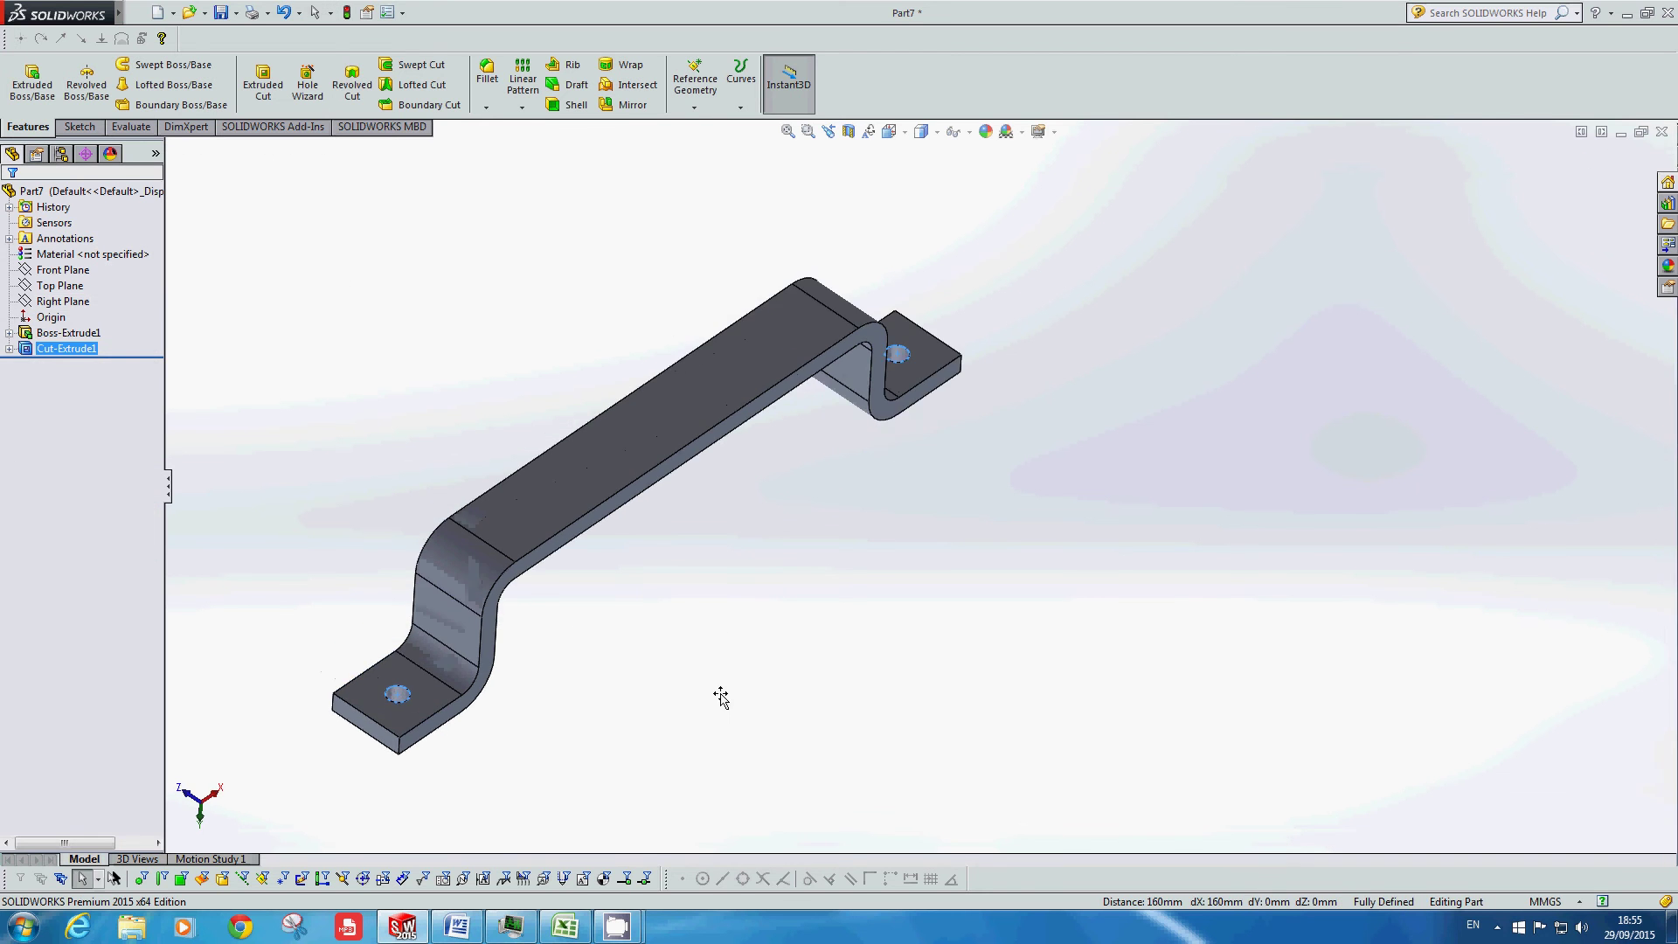
{"action": "middle_click_drag", "start_coordinate": [720, 696], "coordinate": [791, 685]}
{"action": "left_click", "coordinate": [791, 685]}
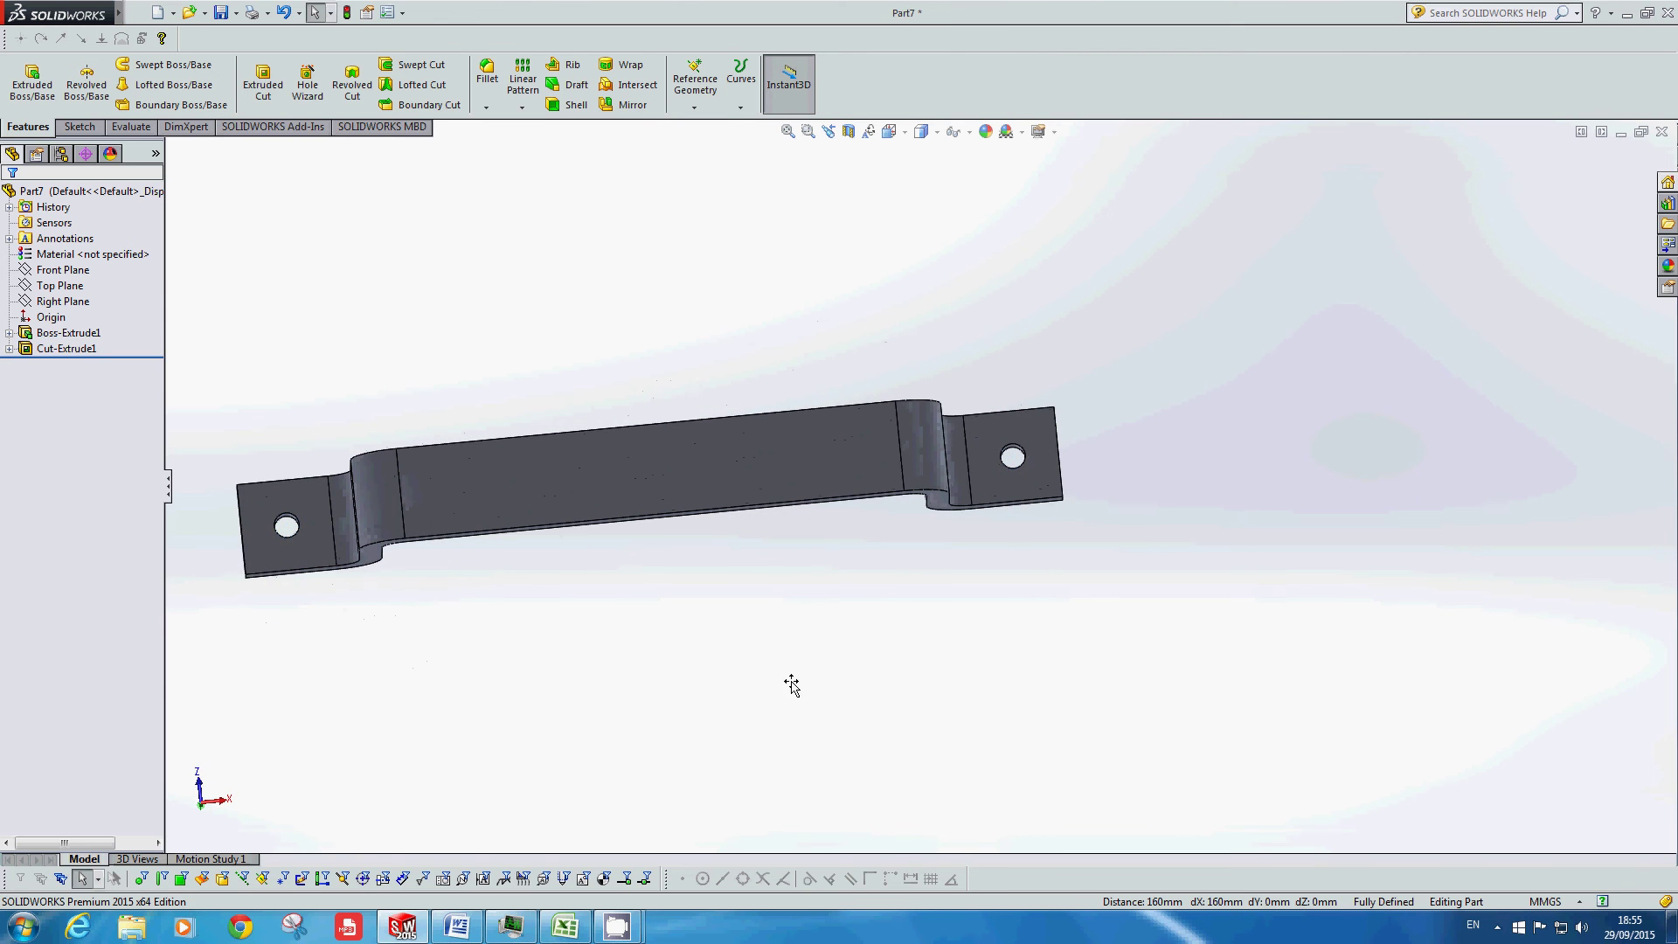
Step: Check the Offset Command drawing in Word and set up a 5 mm fillet on the two end corner edges of the handle's first foot
{"action": "left_click", "coordinate": [456, 927]}
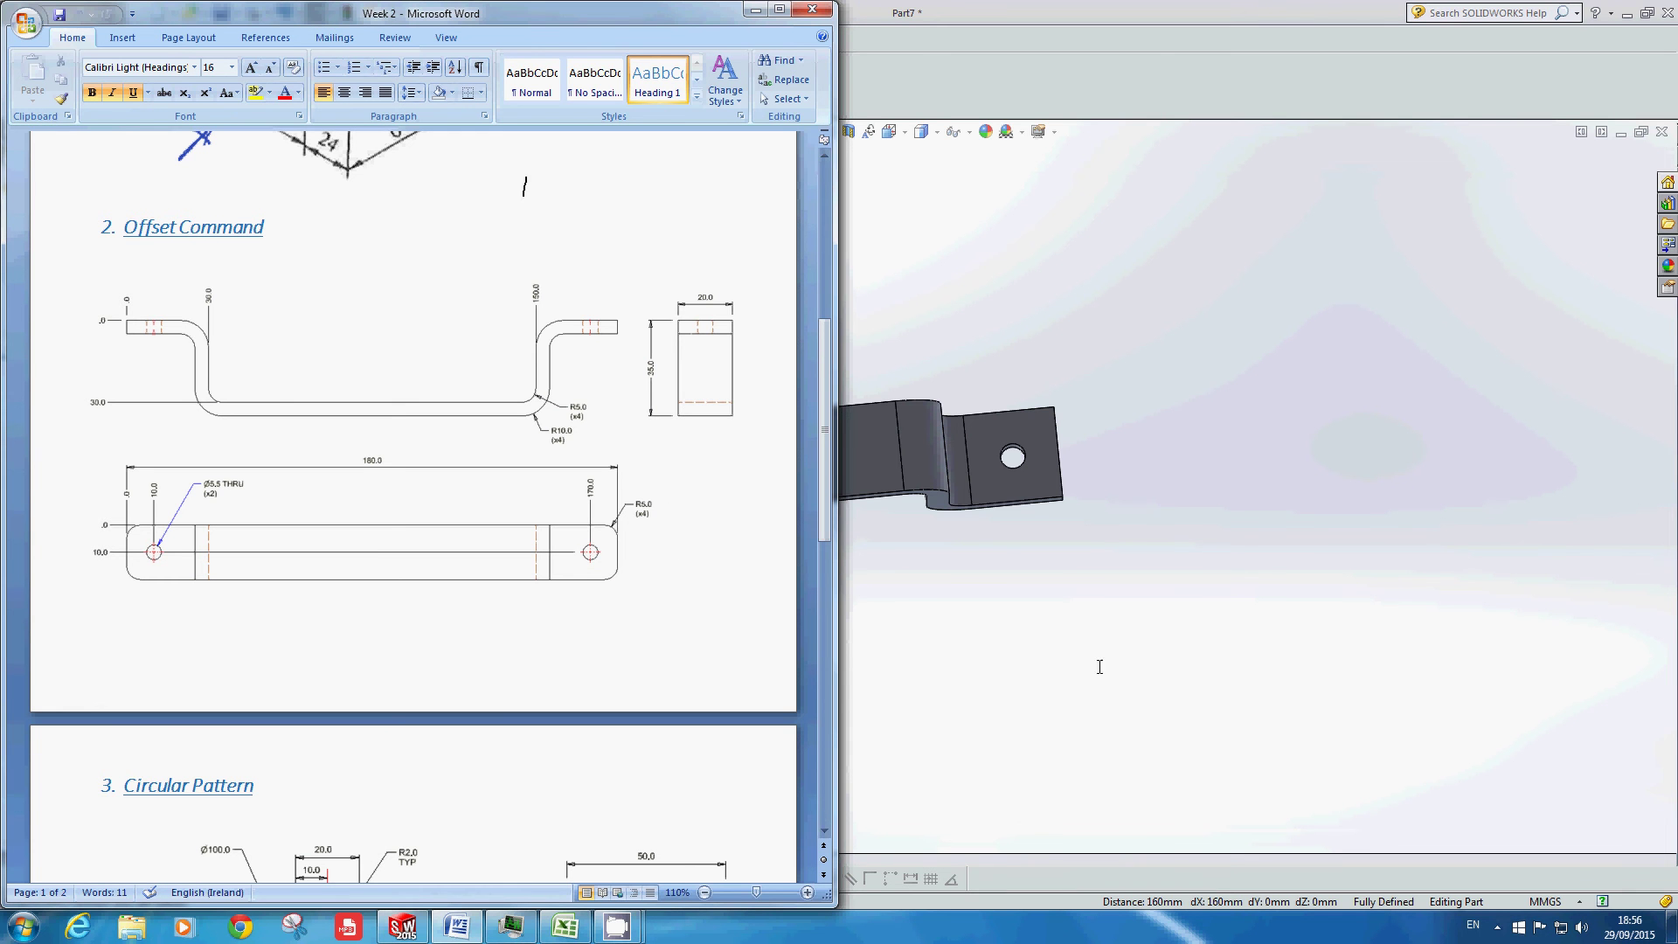
{"action": "left_click", "coordinate": [947, 606]}
{"action": "middle_click_drag", "start_coordinate": [1035, 648], "coordinate": [262, 219]}
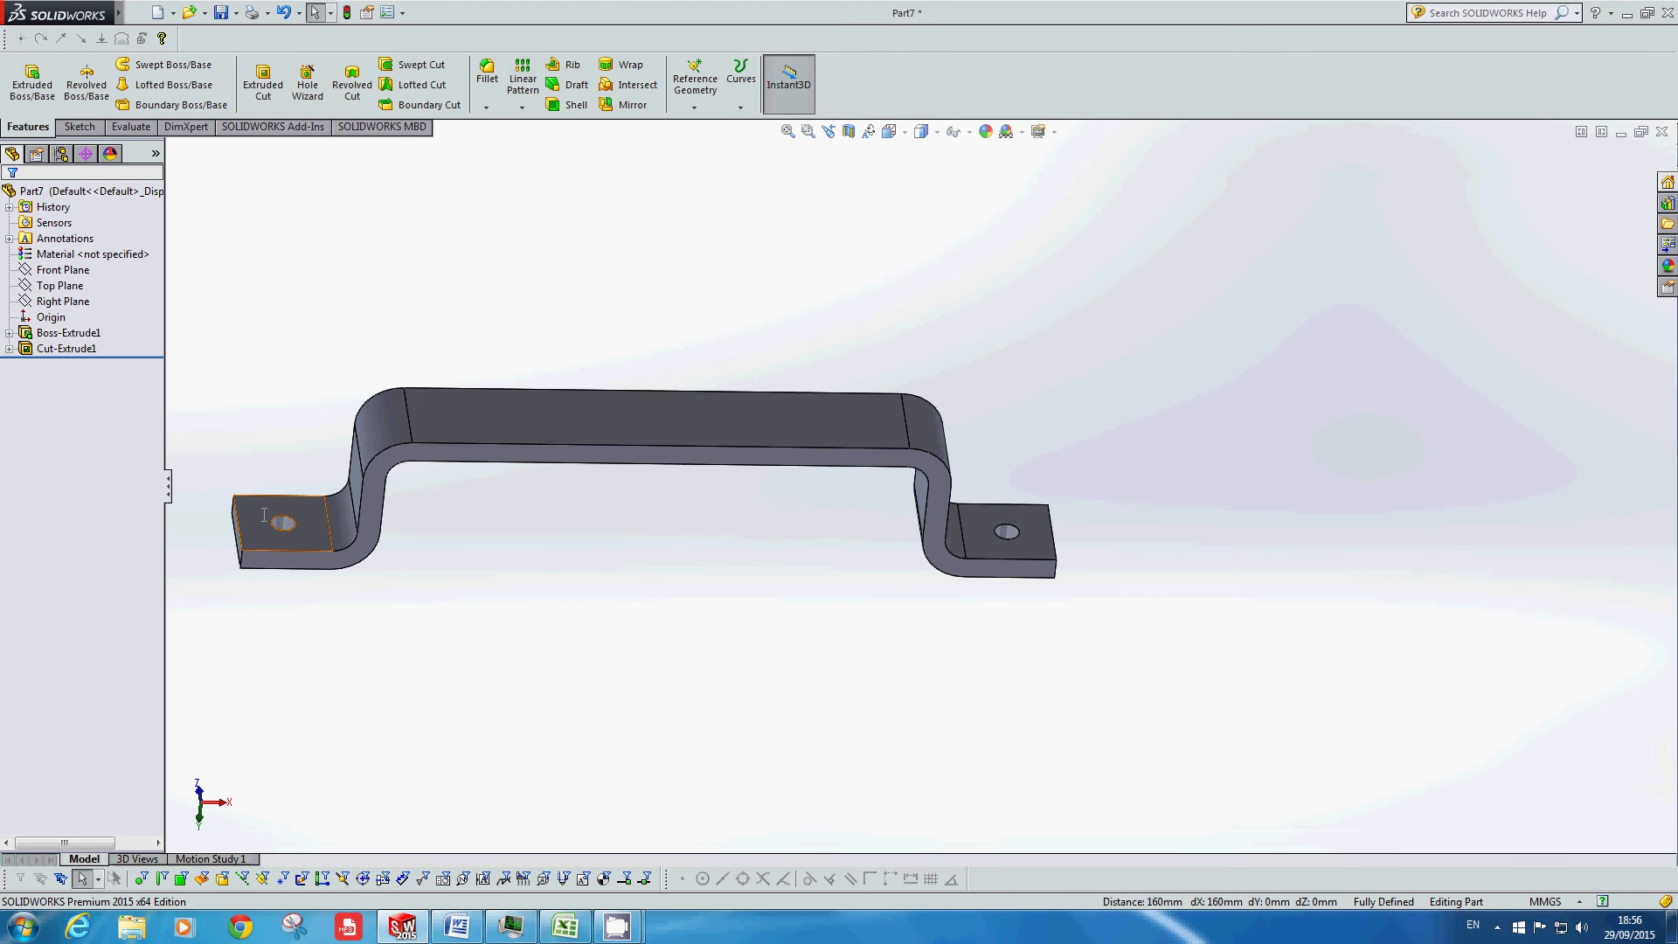
{"action": "middle_click_drag", "start_coordinate": [622, 562], "coordinate": [712, 637]}
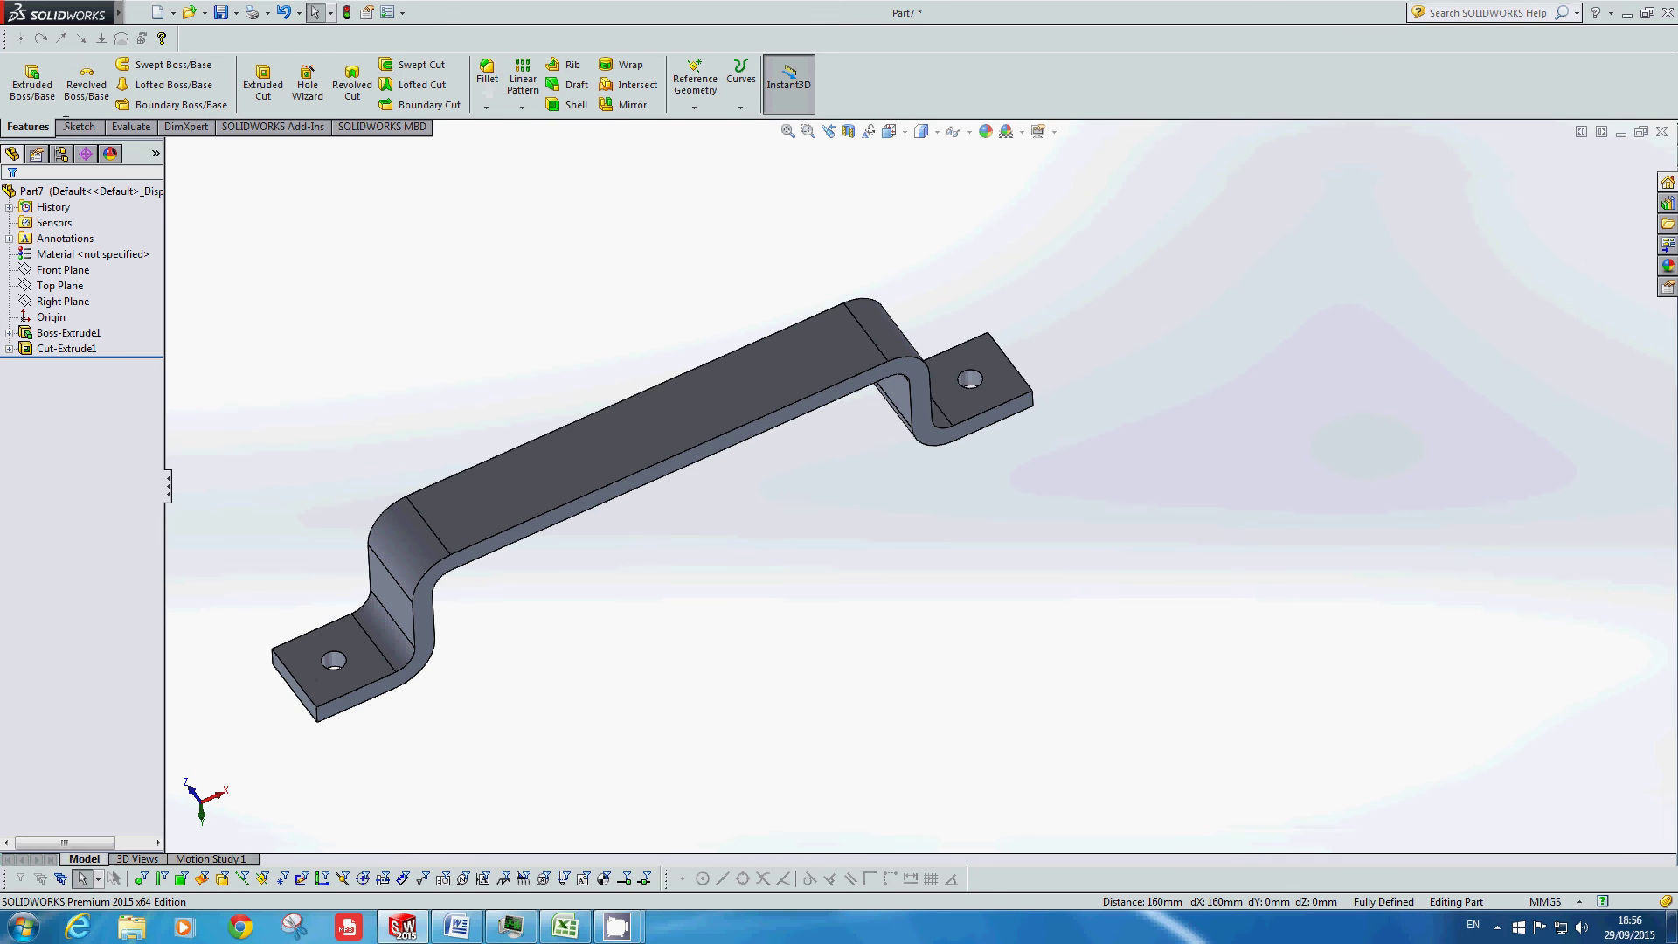
{"action": "left_click", "coordinate": [487, 70]}
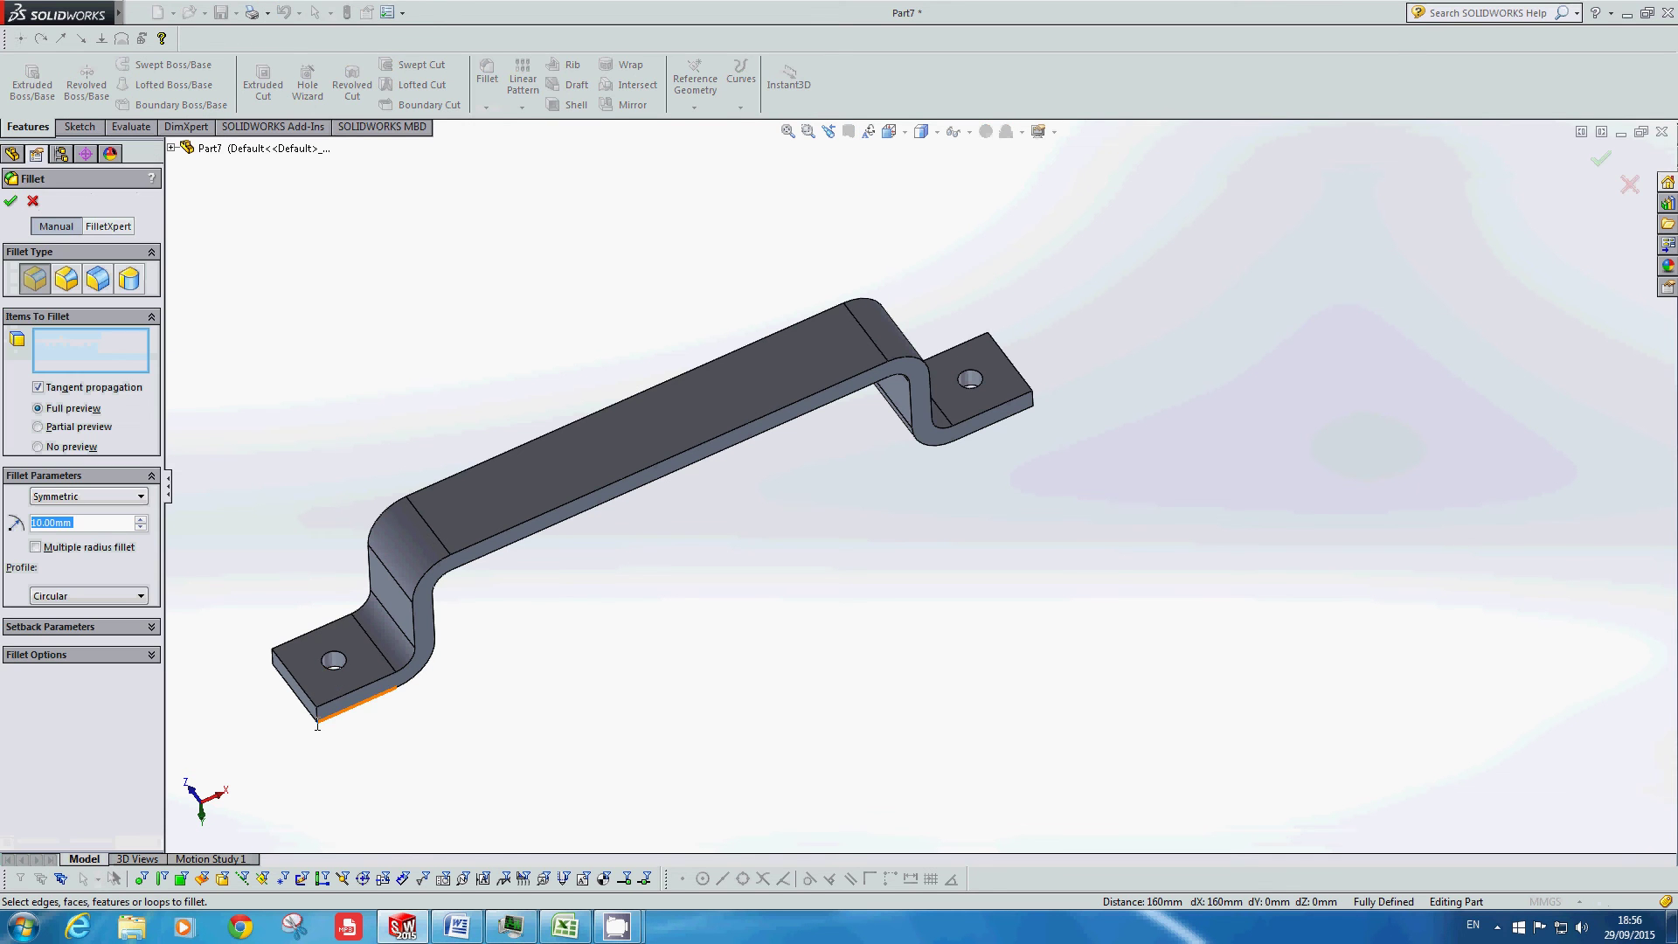
{"action": "scroll", "coordinate": [311, 719], "scroll_direction": "down", "scroll_amount": 4}
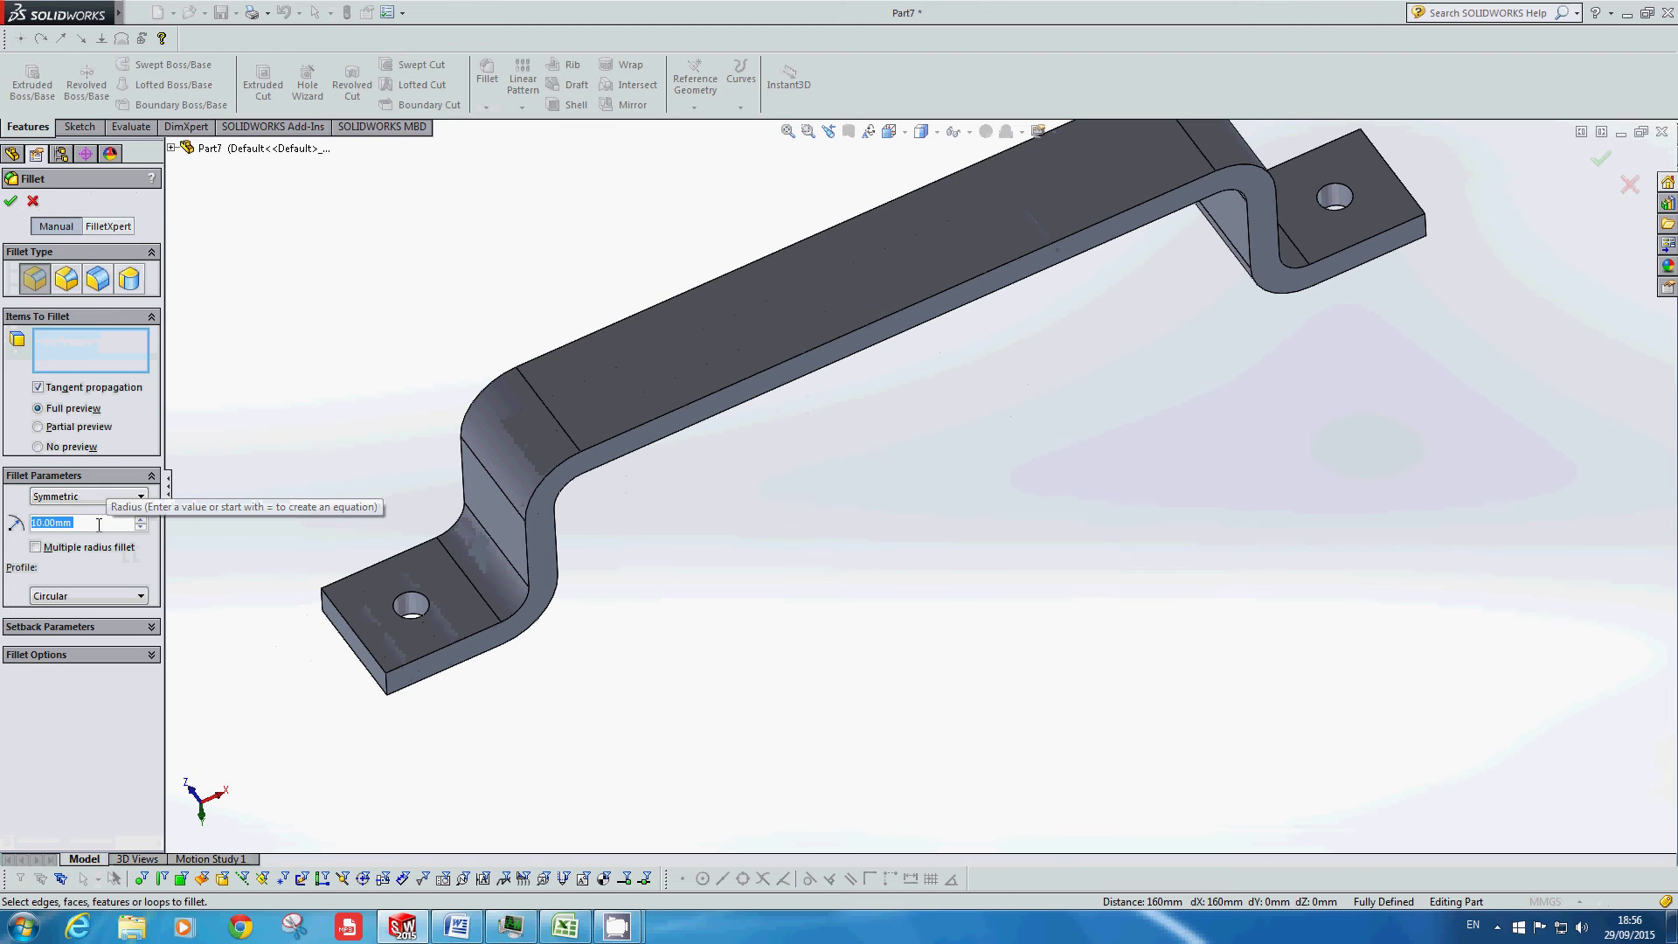
{"action": "type", "text": "5"}
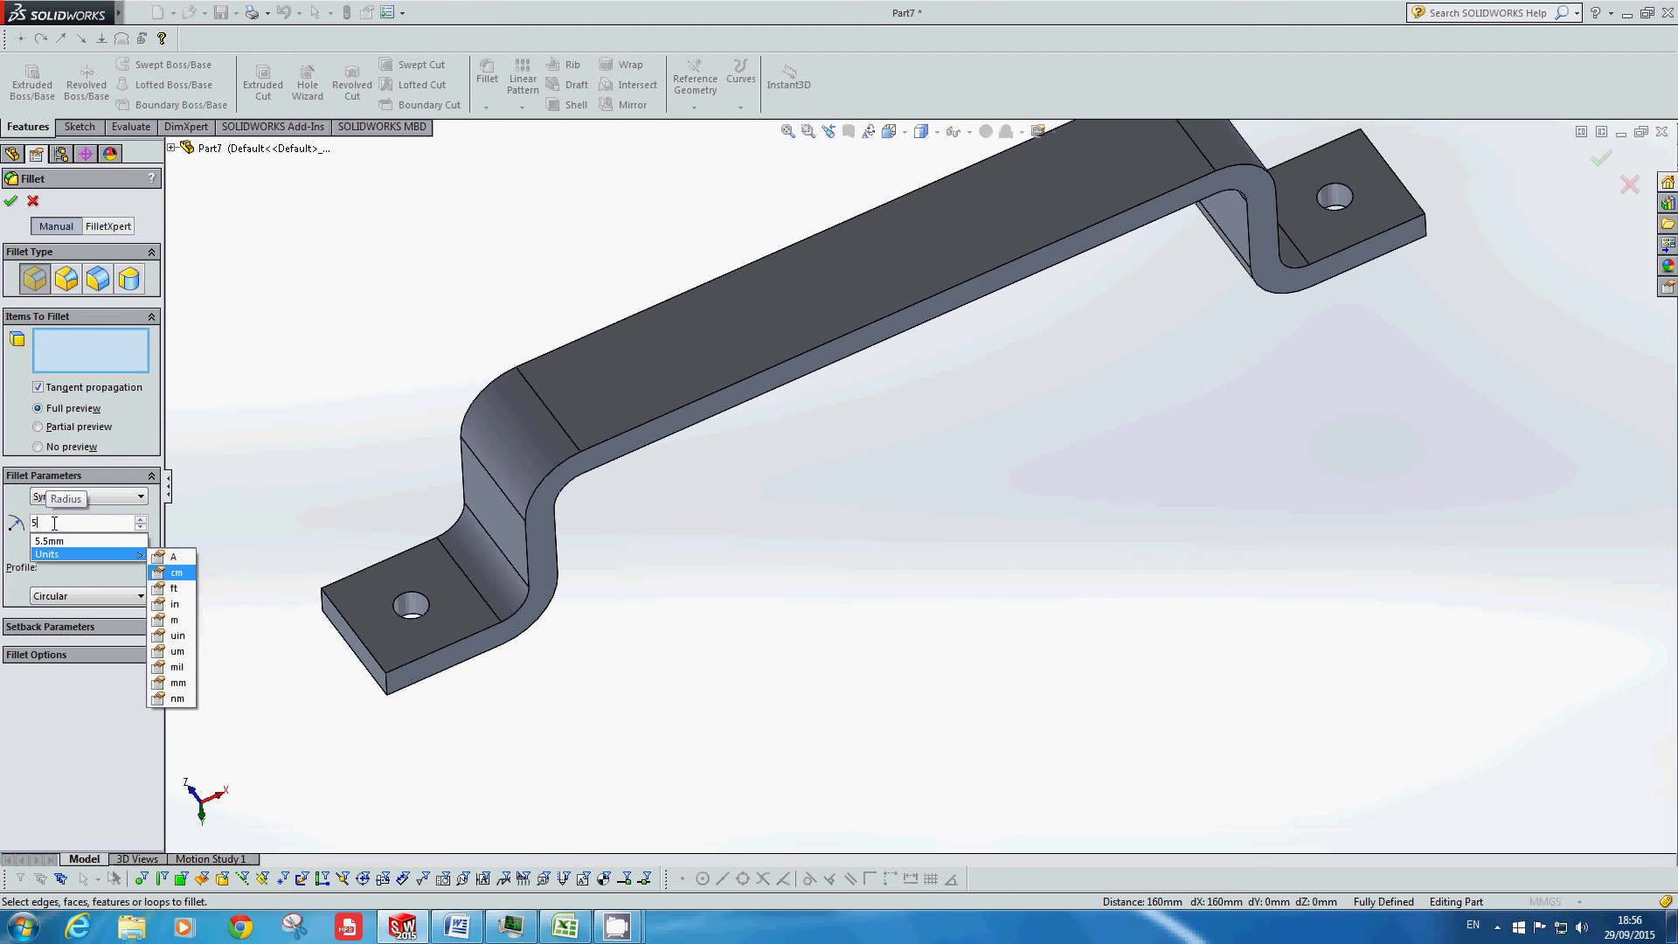
{"action": "key", "text": "Return"}
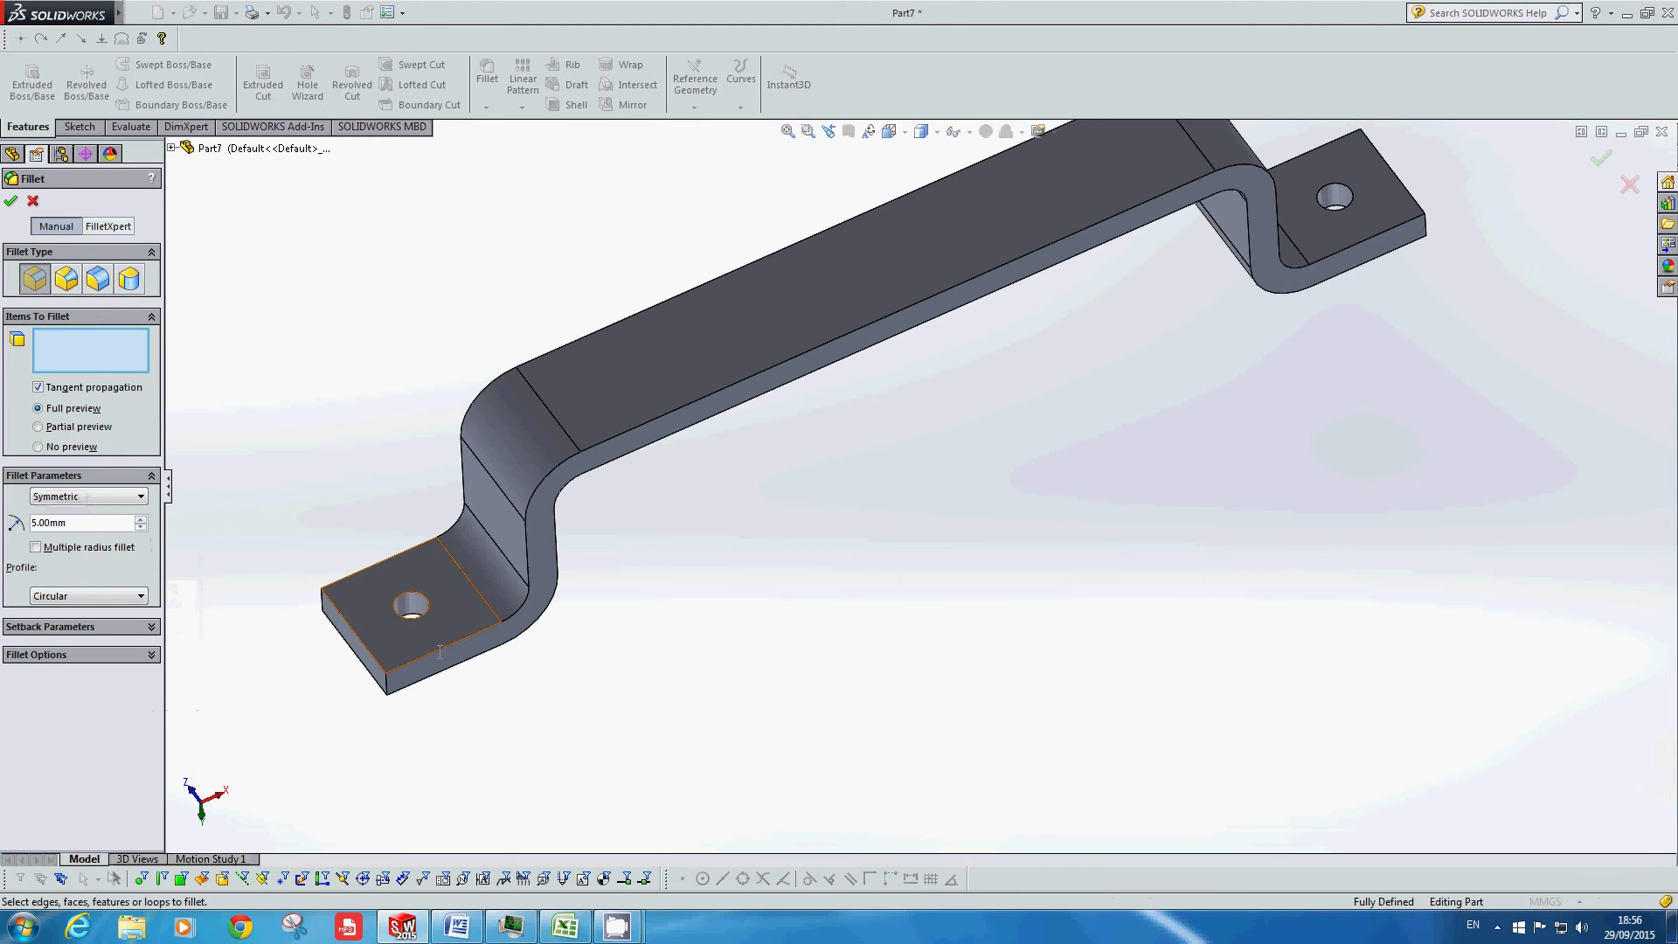
{"action": "left_click", "coordinate": [387, 682]}
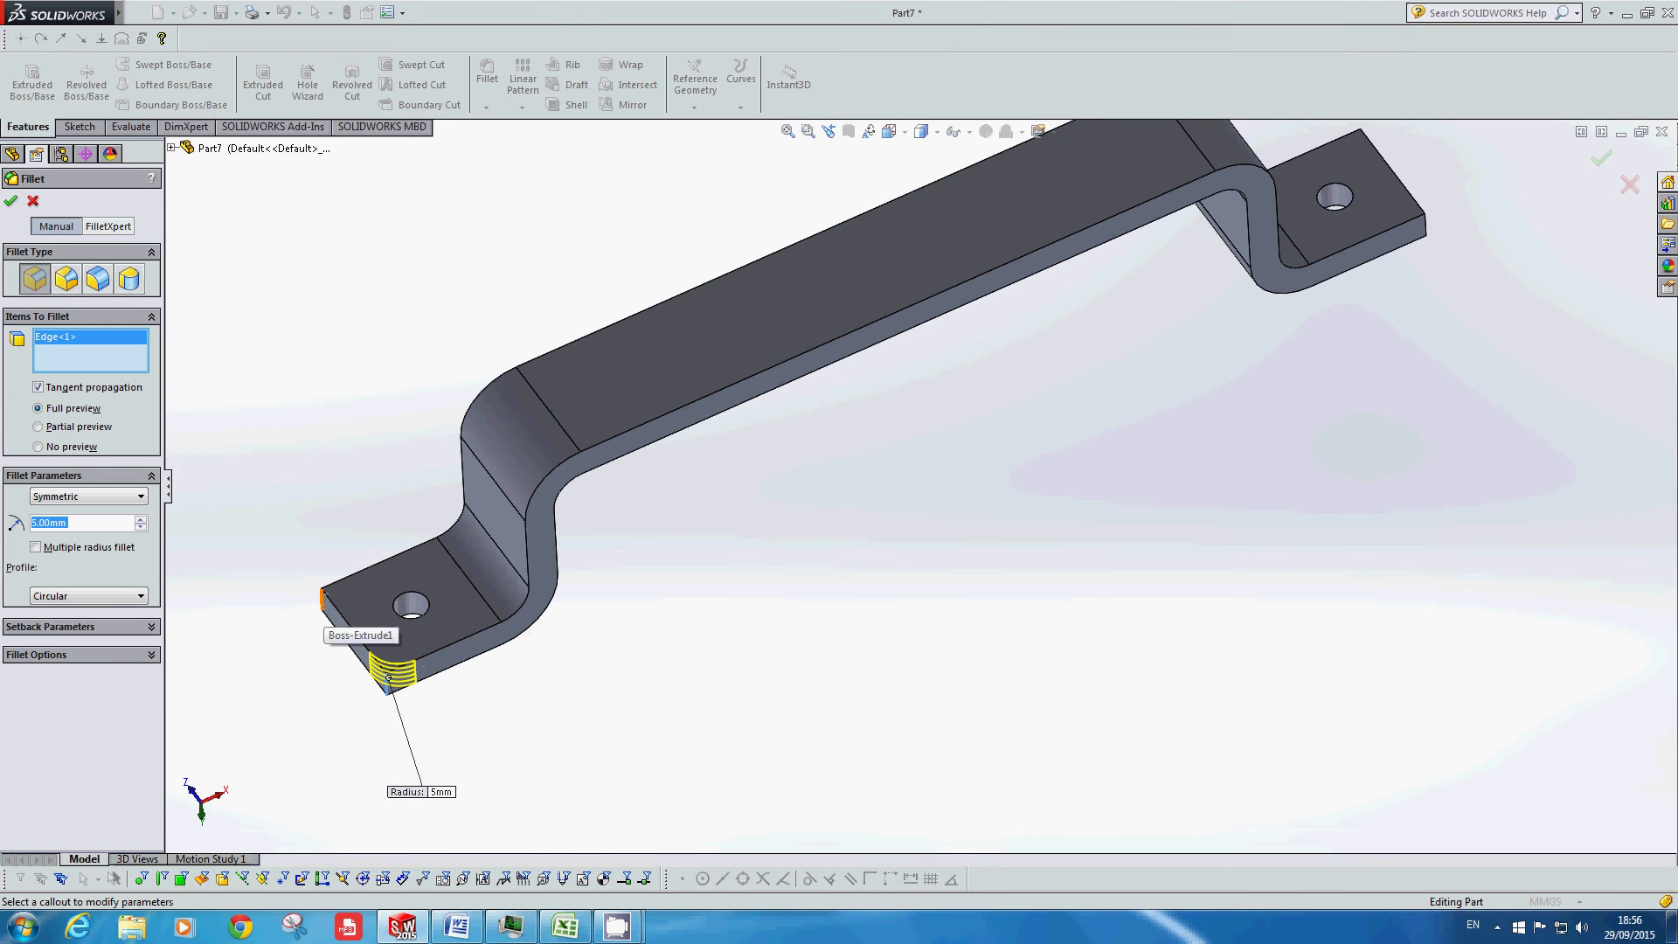
{"action": "left_click", "coordinate": [322, 600]}
Step: Add the two end corner edges of the opposite foot to the 5 mm fillet and complete it
{"action": "scroll", "coordinate": [692, 527], "scroll_direction": "up", "scroll_amount": 4}
{"action": "middle_click_drag", "start_coordinate": [692, 527], "coordinate": [980, 543]}
{"action": "scroll", "coordinate": [981, 543], "scroll_direction": "down", "scroll_amount": 6}
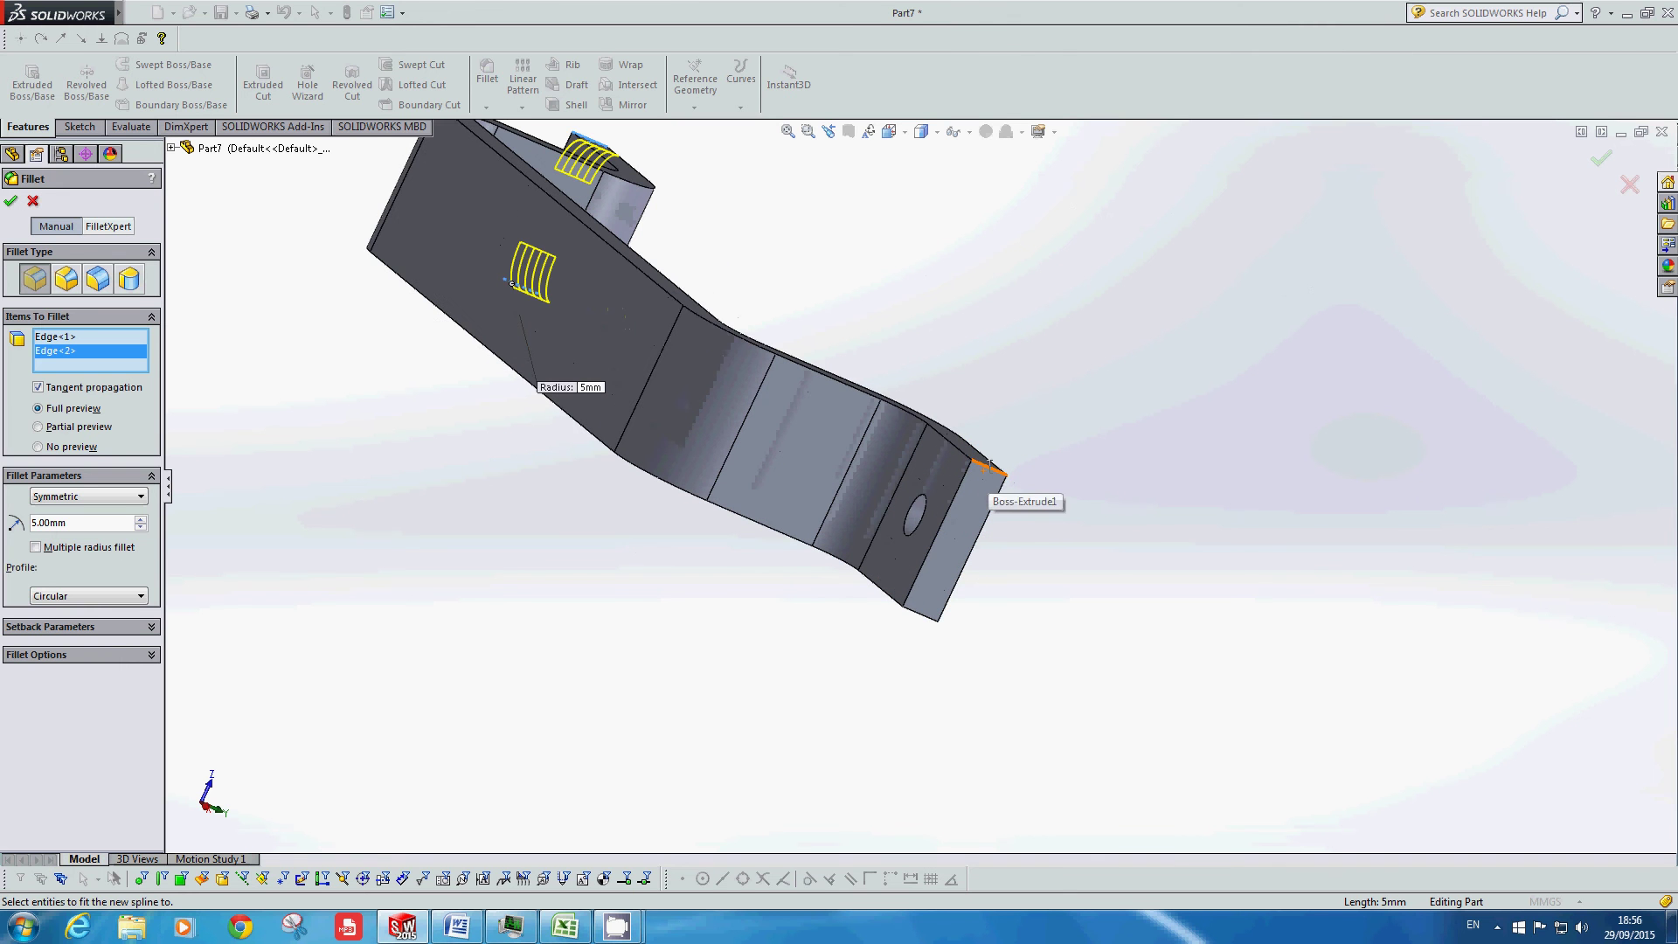
{"action": "left_click", "coordinate": [995, 462]}
{"action": "left_click", "coordinate": [913, 613]}
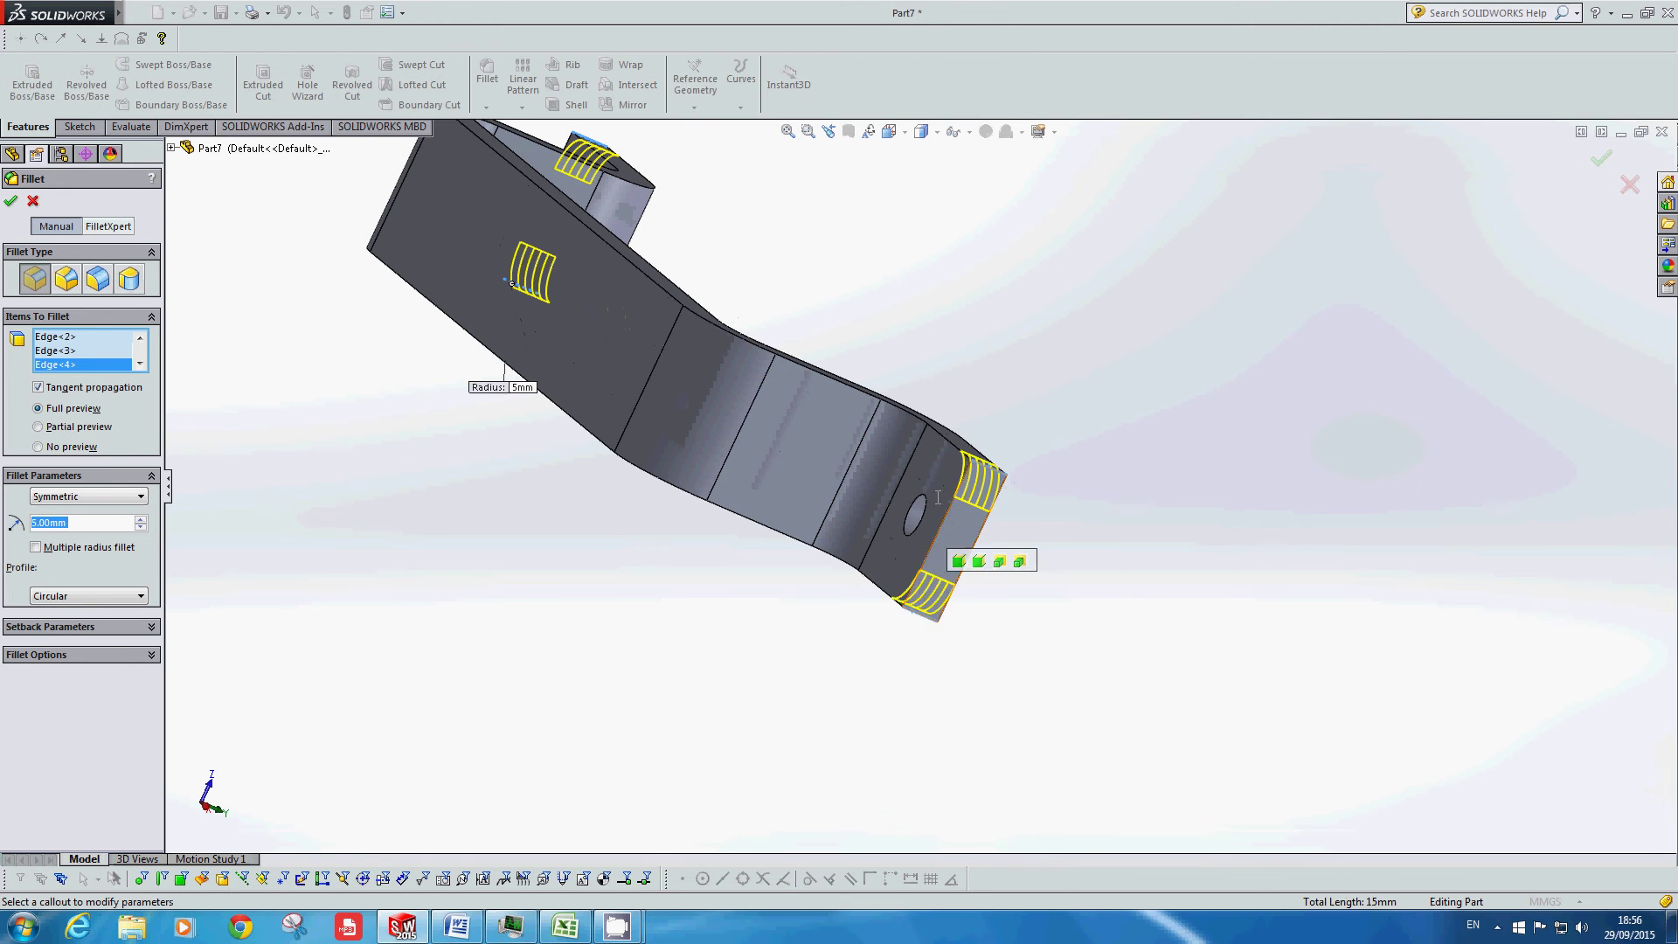
{"action": "scroll", "coordinate": [935, 475], "scroll_direction": "up", "scroll_amount": 3}
{"action": "middle_click_drag", "start_coordinate": [876, 619], "coordinate": [1034, 436]}
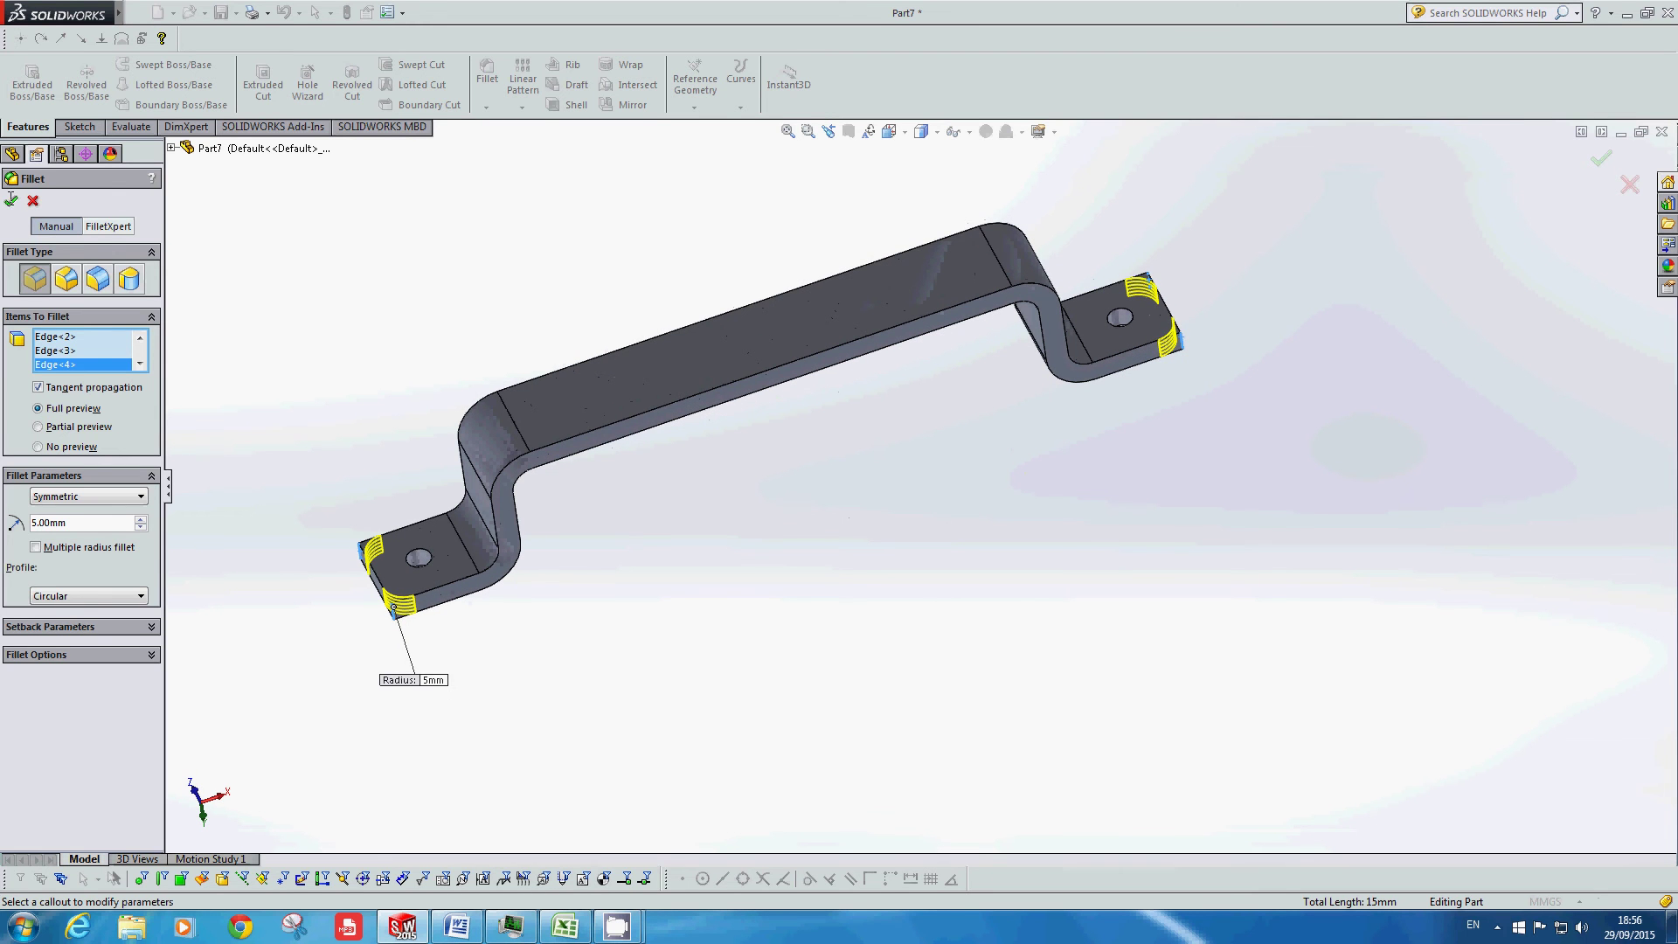
{"action": "key", "text": "Return"}
{"action": "middle_click_drag", "start_coordinate": [824, 524], "coordinate": [940, 401]}
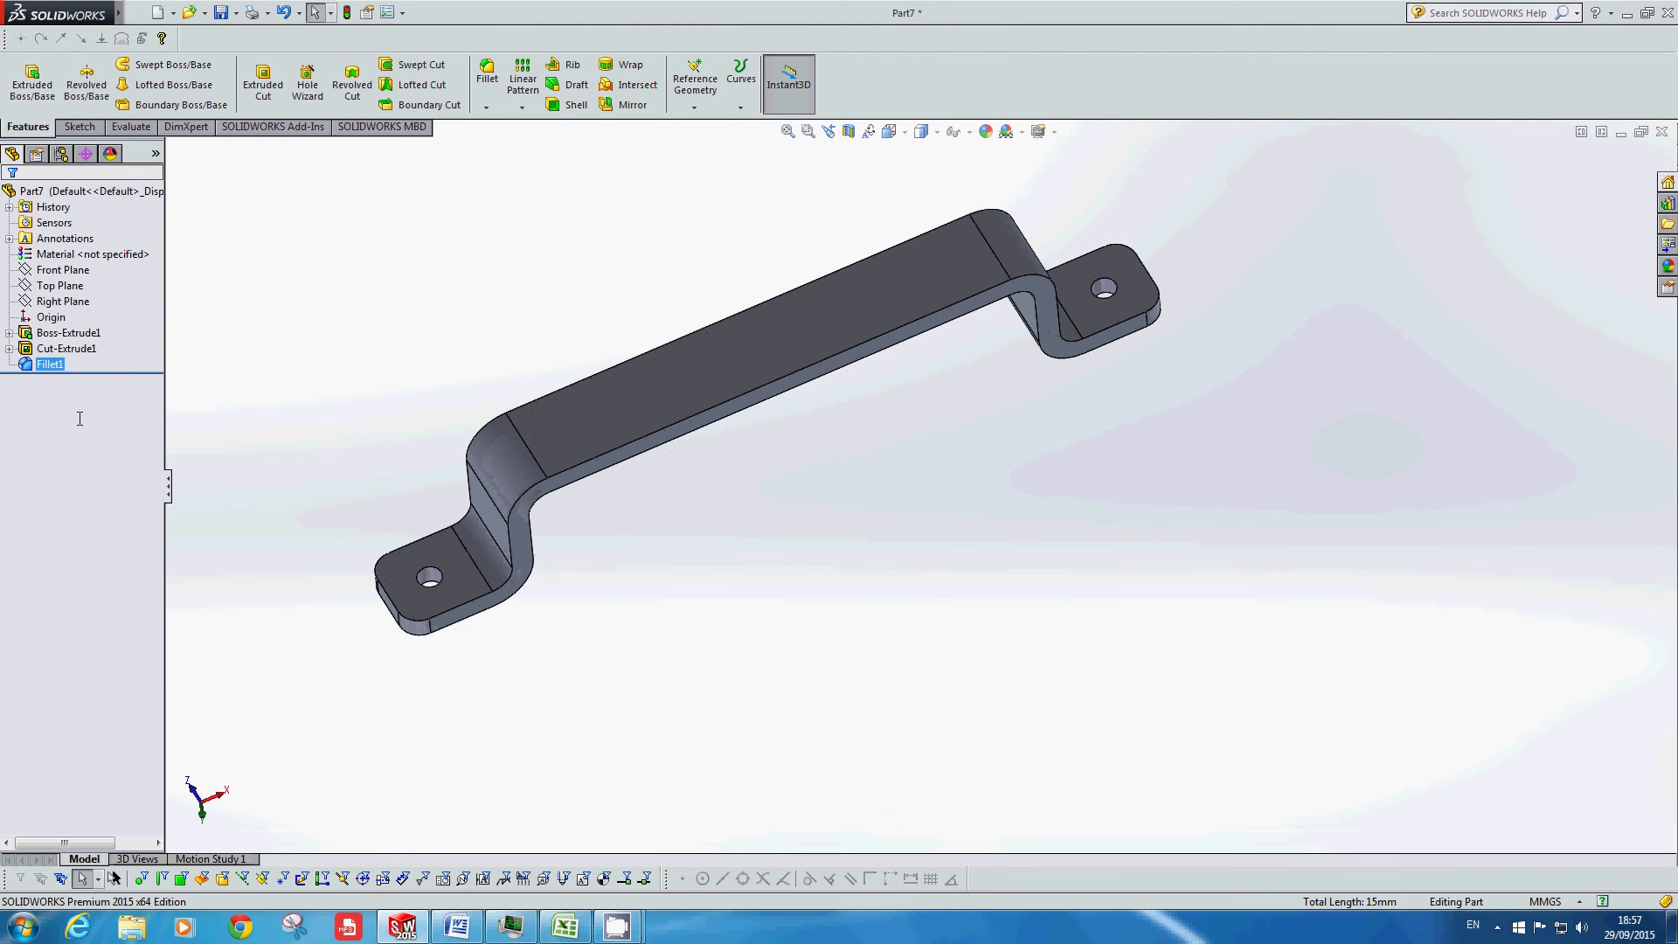
Step: Review the handle's extrude and fillet features and compare the finished model with the Offset Command drawing in Word
{"action": "left_click", "coordinate": [76, 332]}
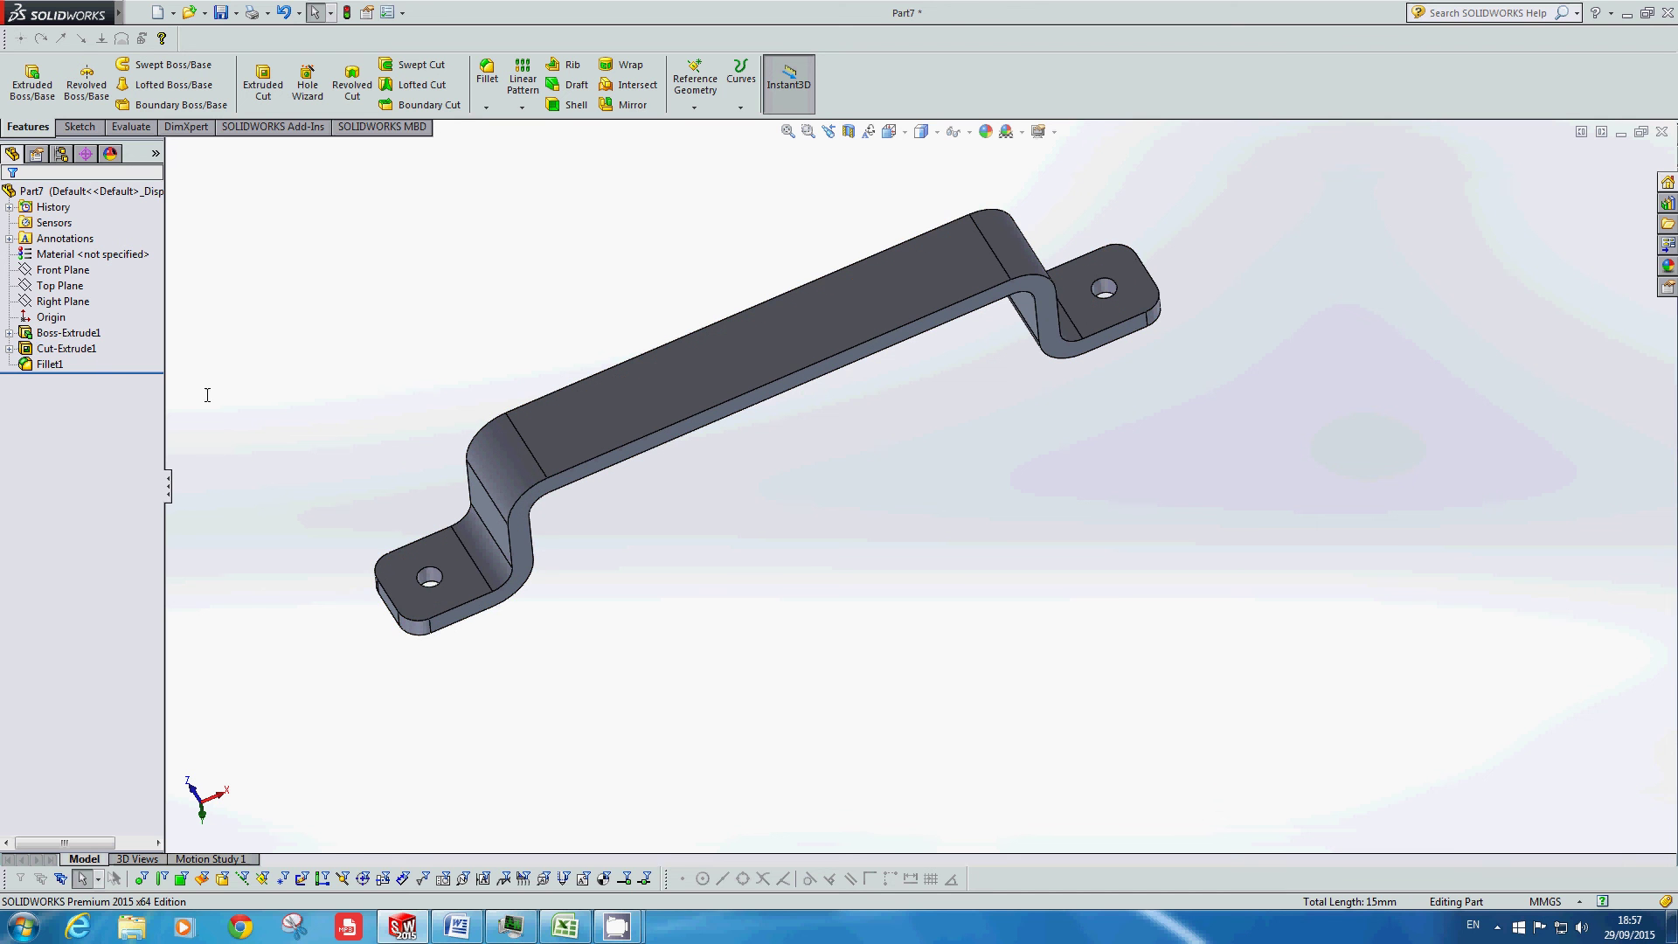
{"action": "left_click", "coordinate": [49, 364]}
{"action": "left_click", "coordinate": [110, 367]}
{"action": "left_click", "coordinate": [49, 364]}
{"action": "left_click", "coordinate": [68, 334]}
{"action": "left_click", "coordinate": [49, 364]}
{"action": "left_click", "coordinate": [68, 333]}
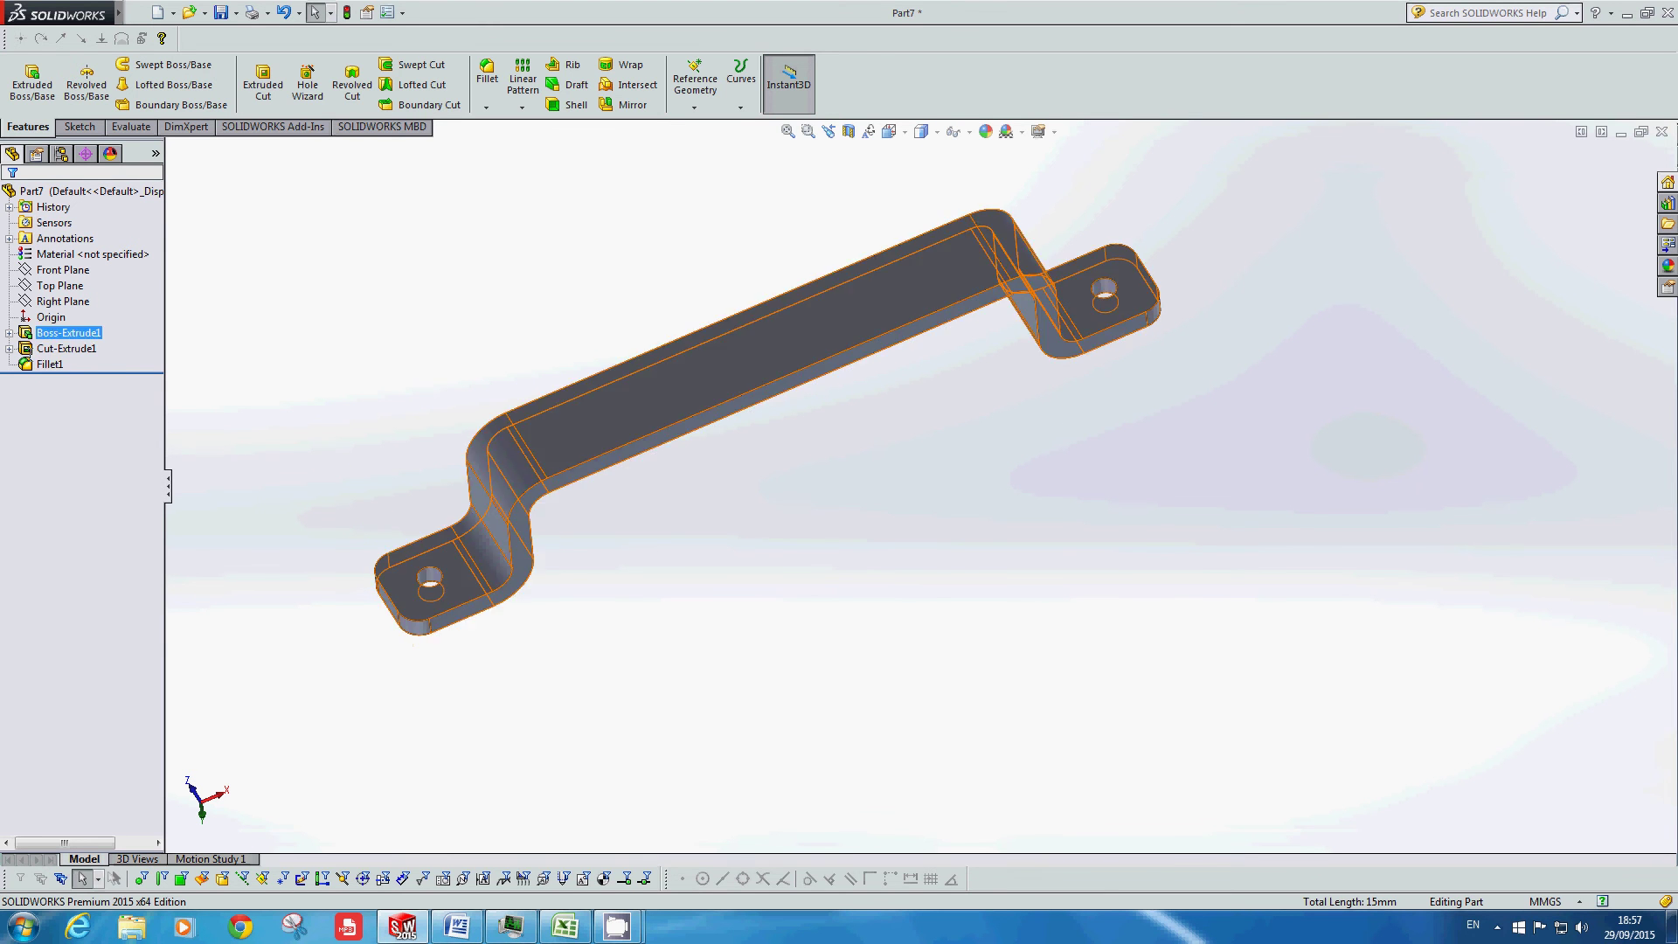
{"action": "key", "text": "Escape"}
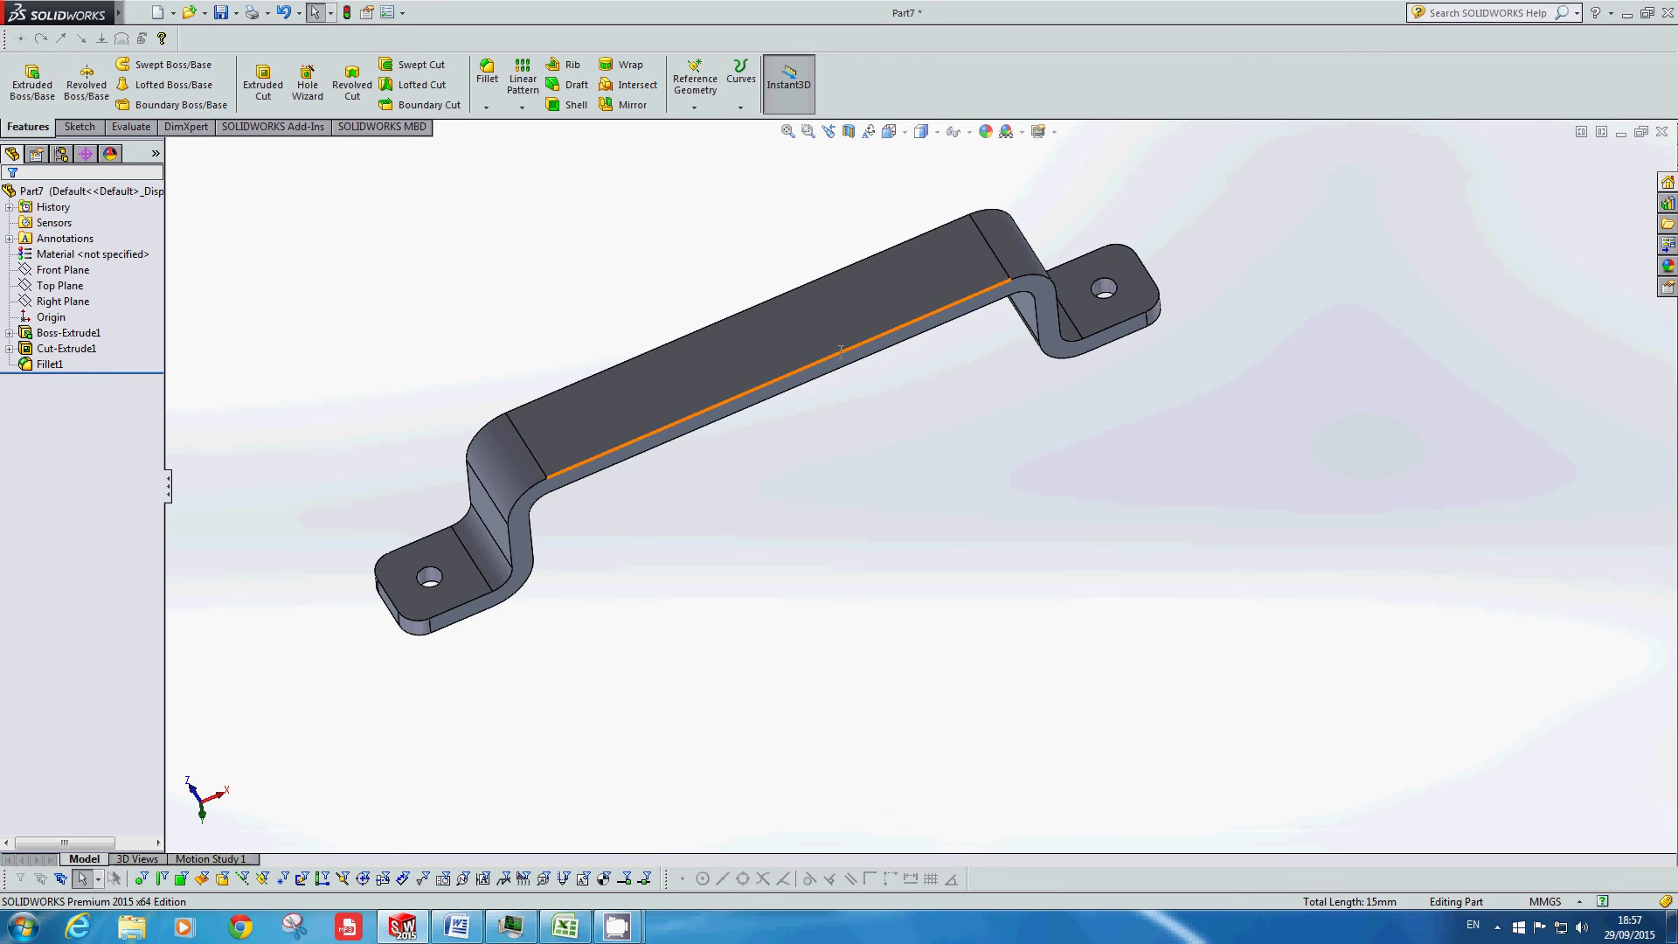
{"action": "middle_click_drag", "start_coordinate": [786, 378], "coordinate": [874, 490]}
{"action": "left_click", "coordinate": [476, 927]}
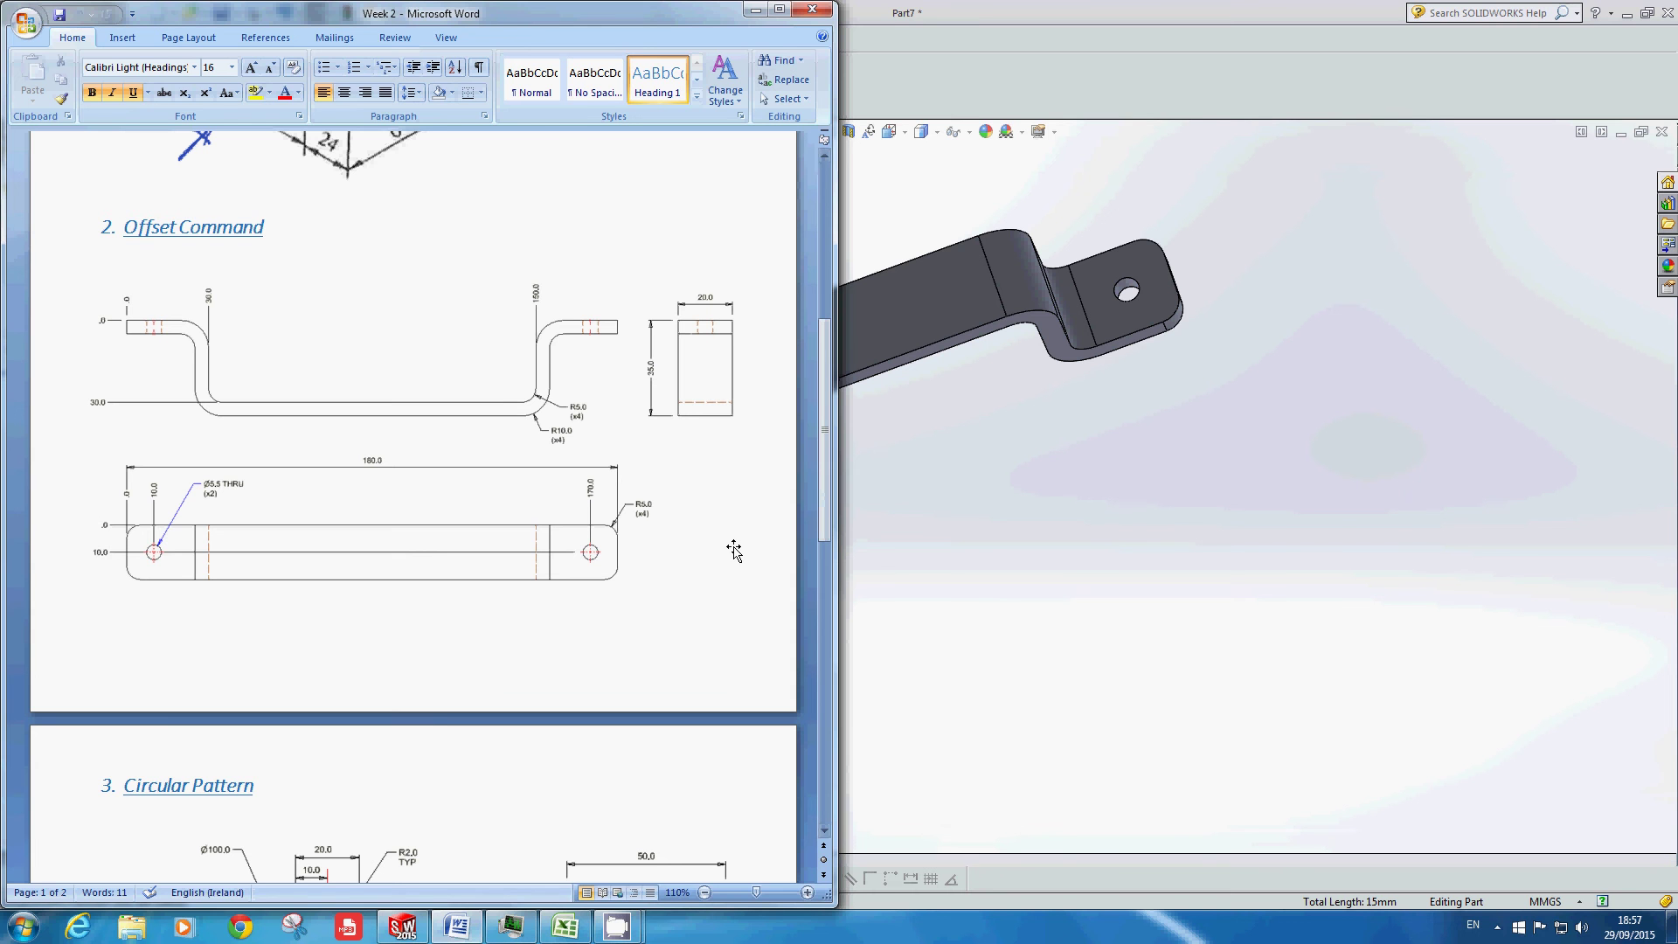
{"action": "left_click", "coordinate": [1304, 348]}
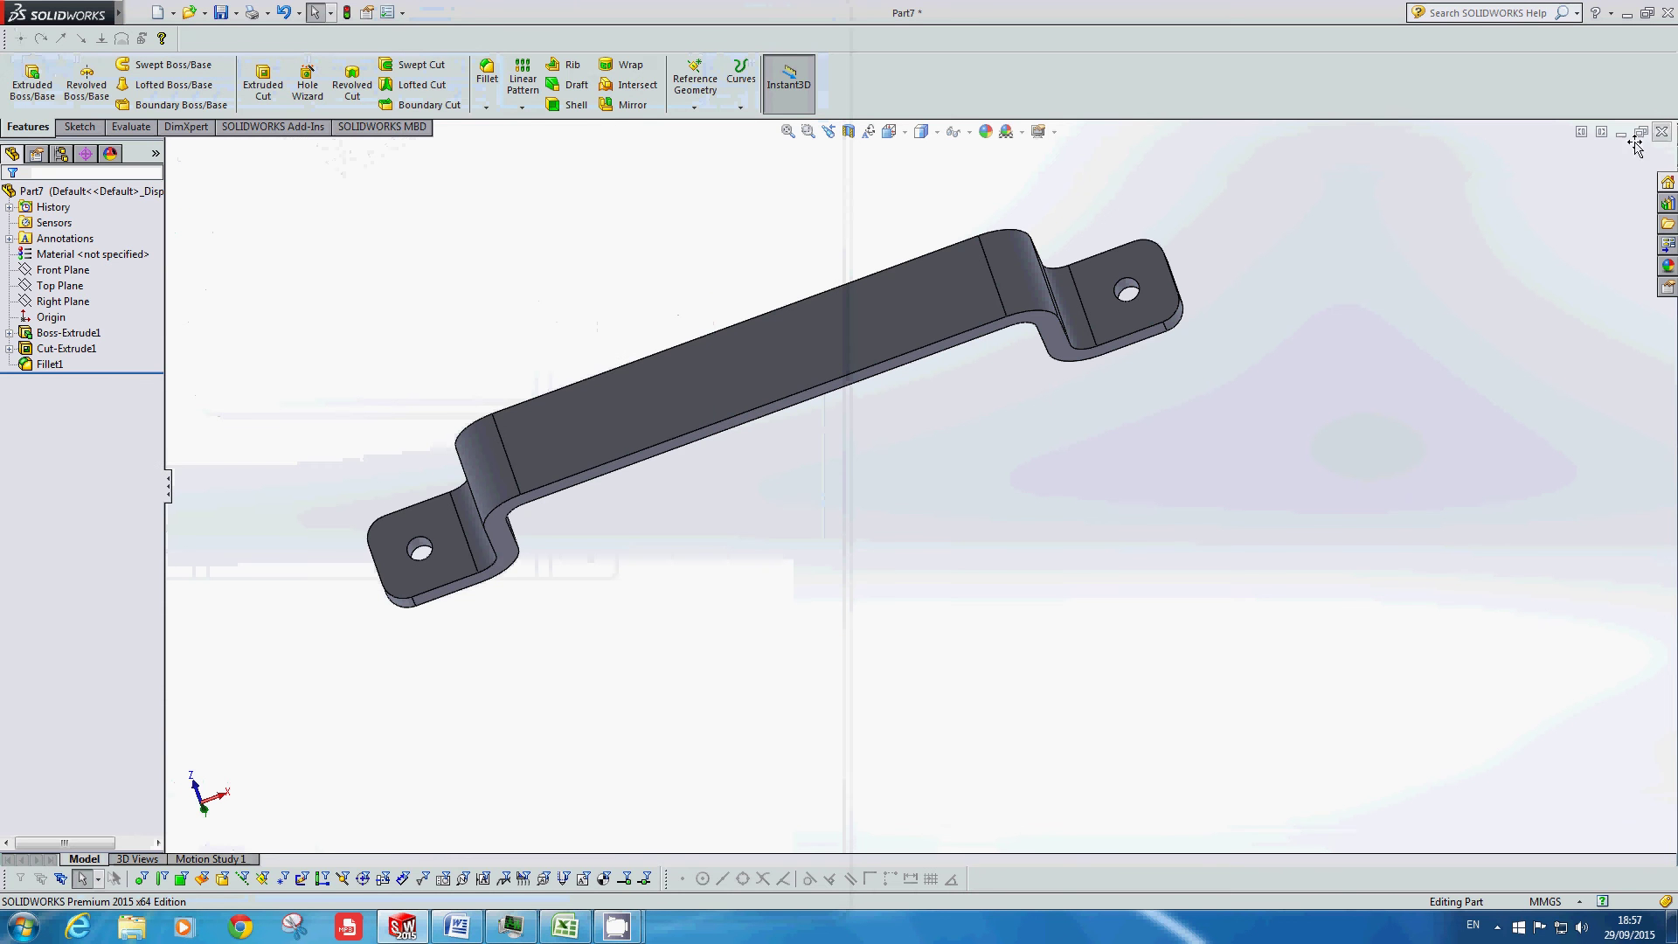
Step: Close the handle part without saving it and bring up the Circular Pattern drawing in Word
{"action": "left_click", "coordinate": [223, 13]}
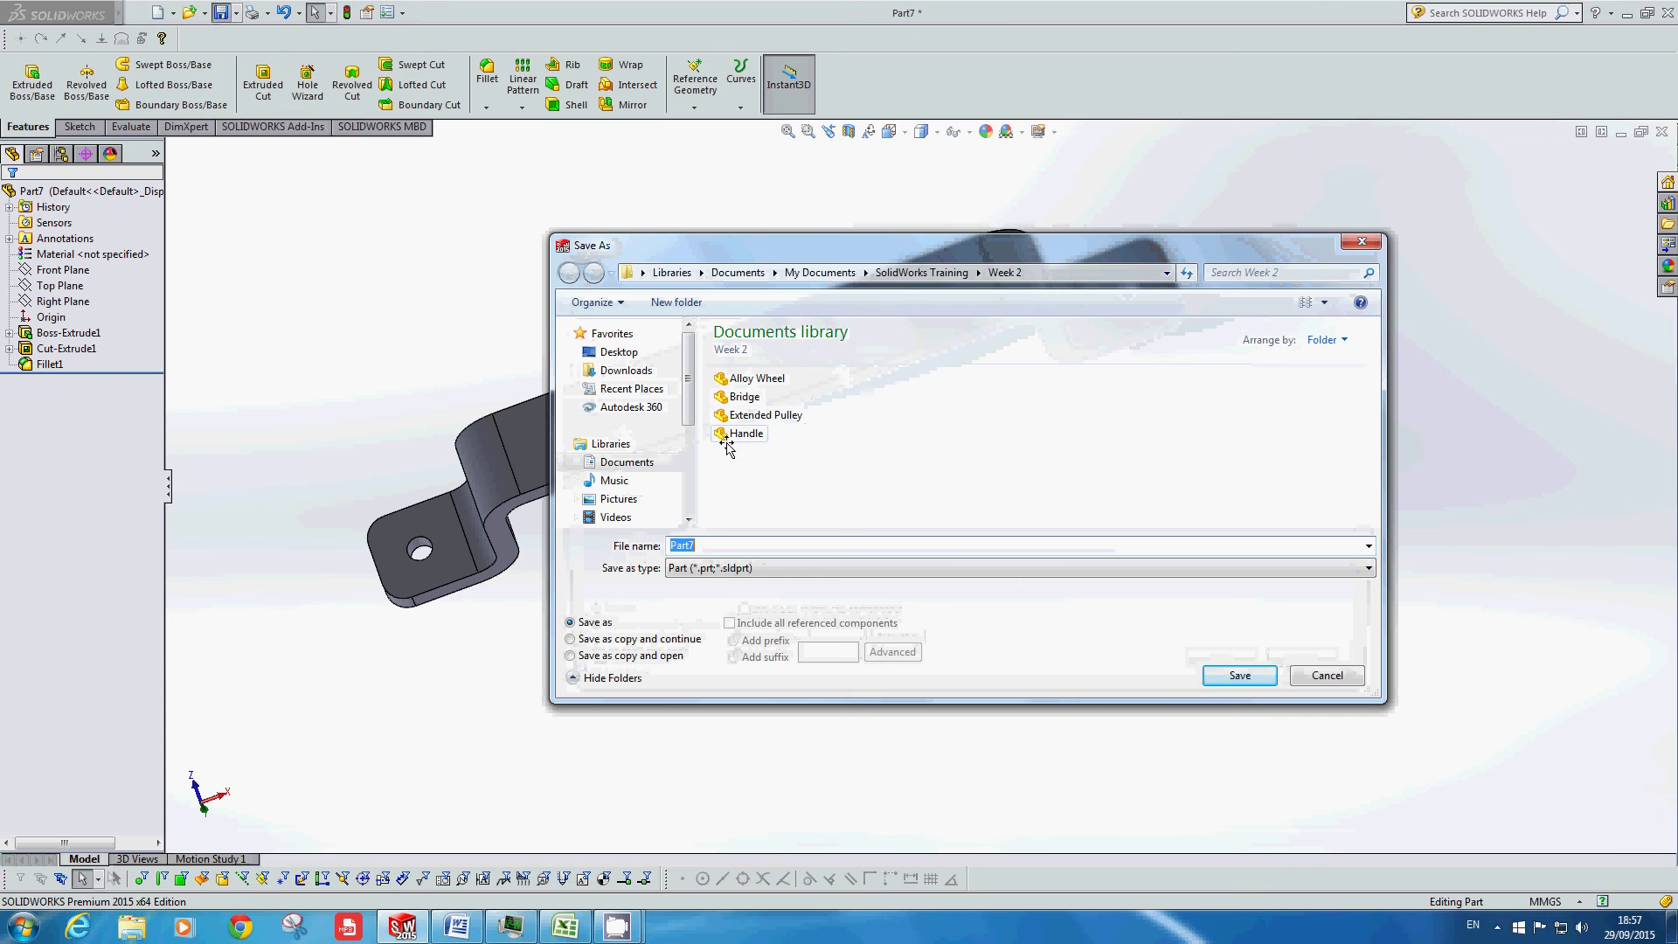
{"action": "left_click", "coordinate": [1358, 244]}
{"action": "left_click", "coordinate": [1662, 131]}
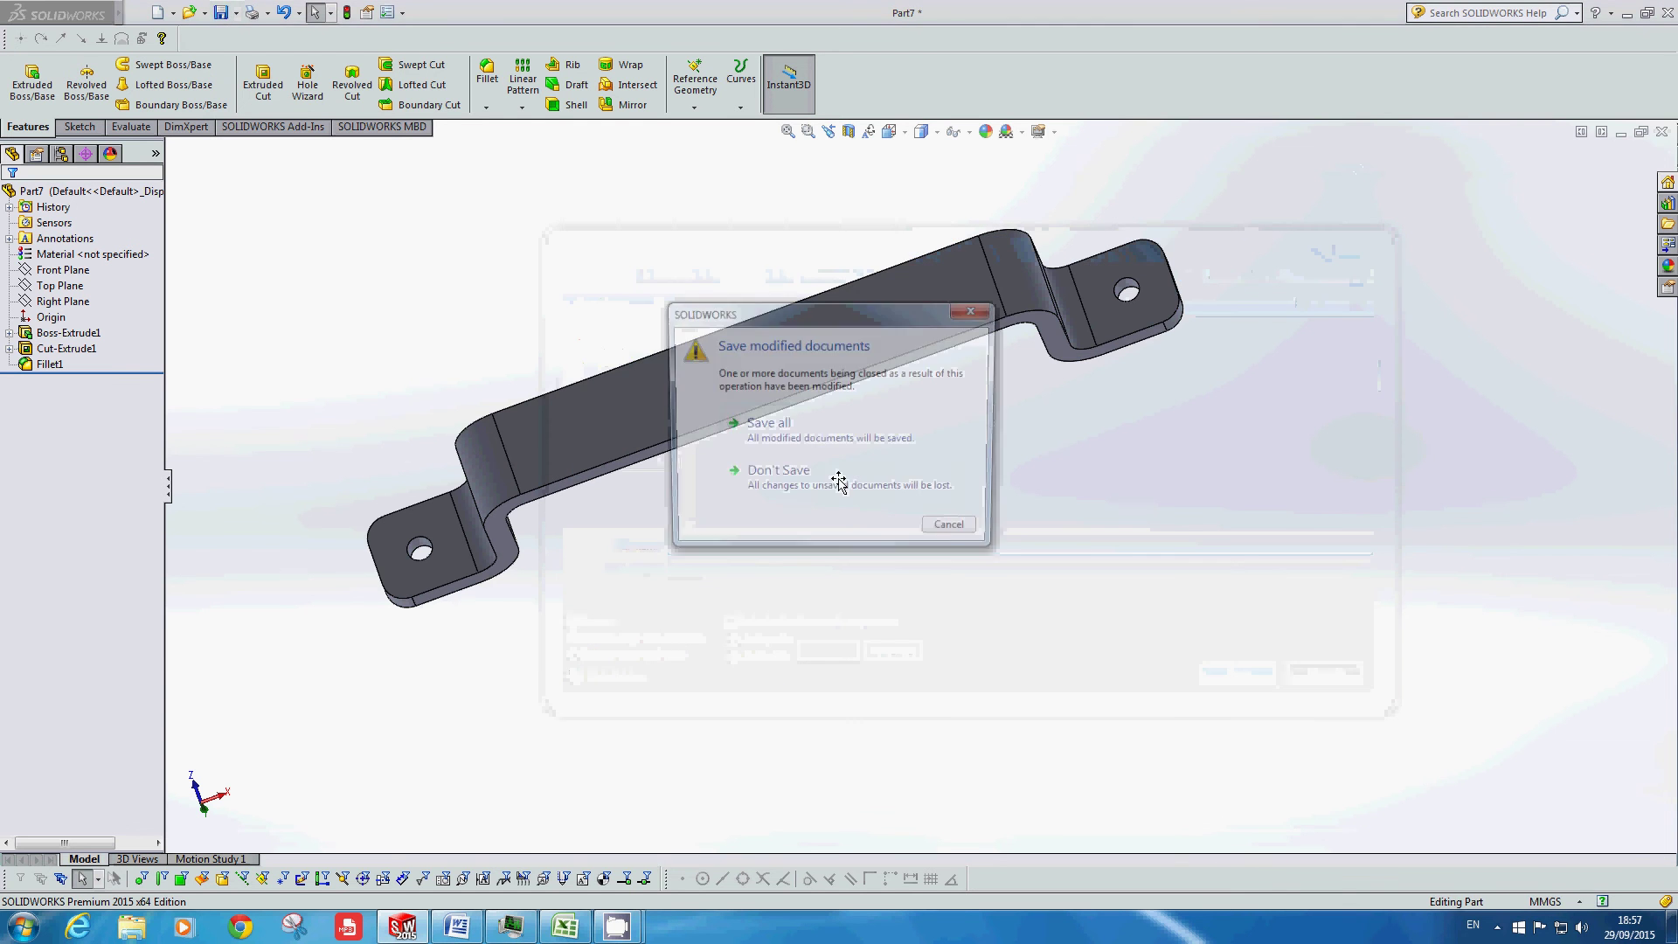
{"action": "left_click", "coordinate": [791, 476]}
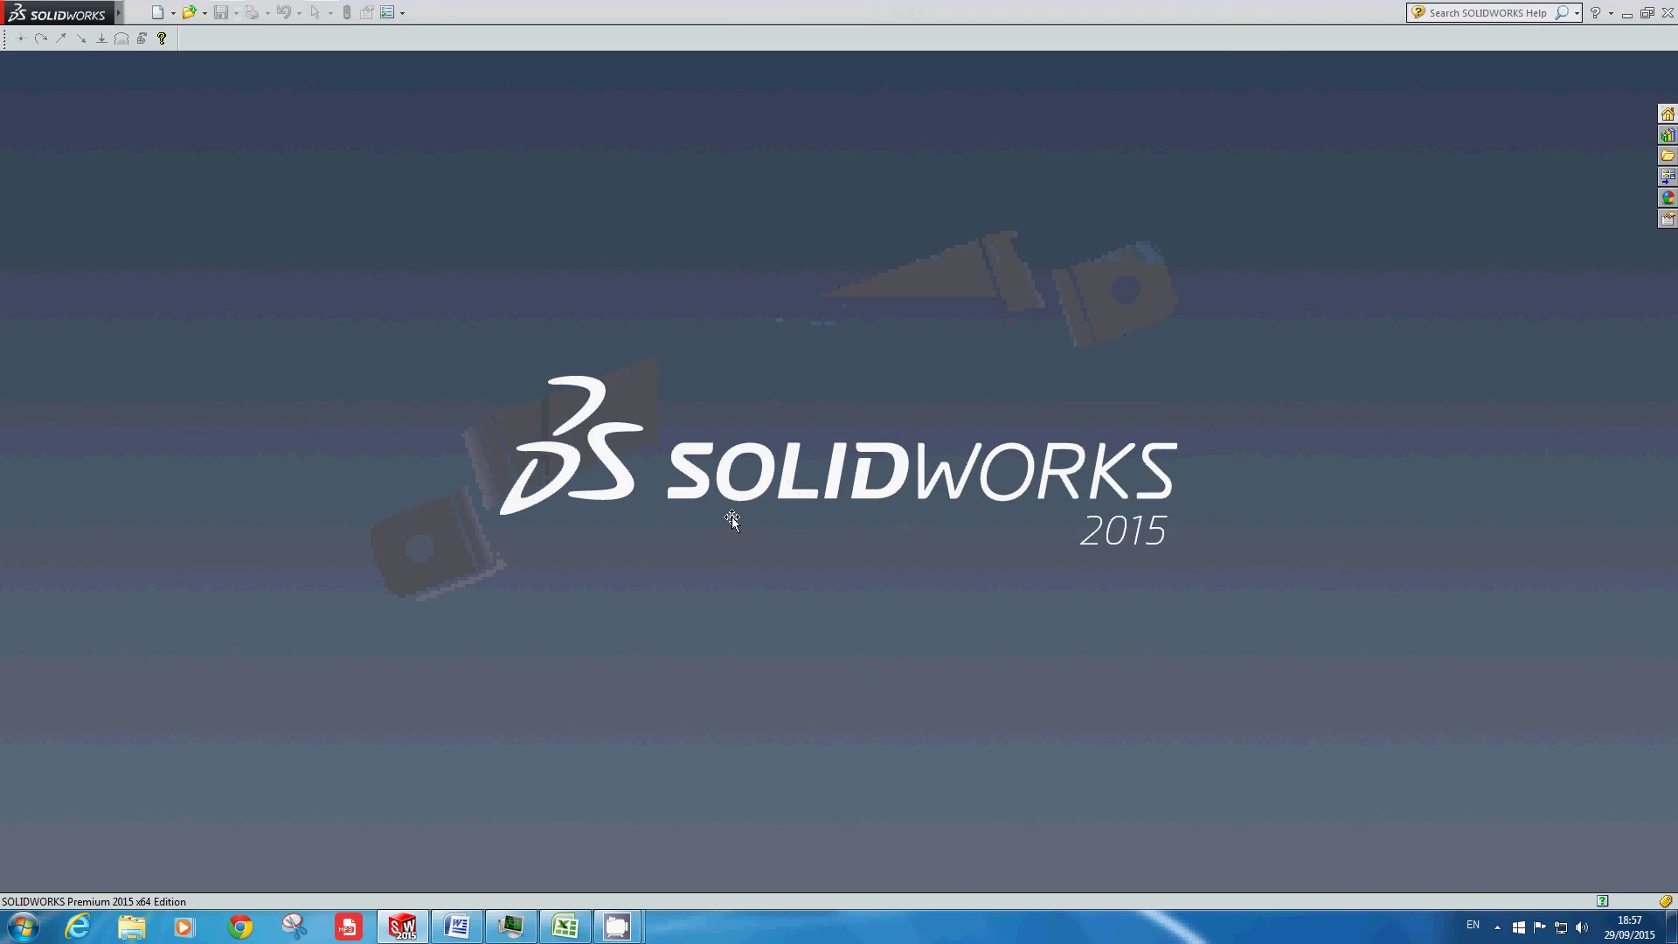
{"action": "left_click", "coordinate": [456, 926]}
{"action": "scroll", "coordinate": [721, 599], "scroll_direction": "down", "scroll_amount": 12}
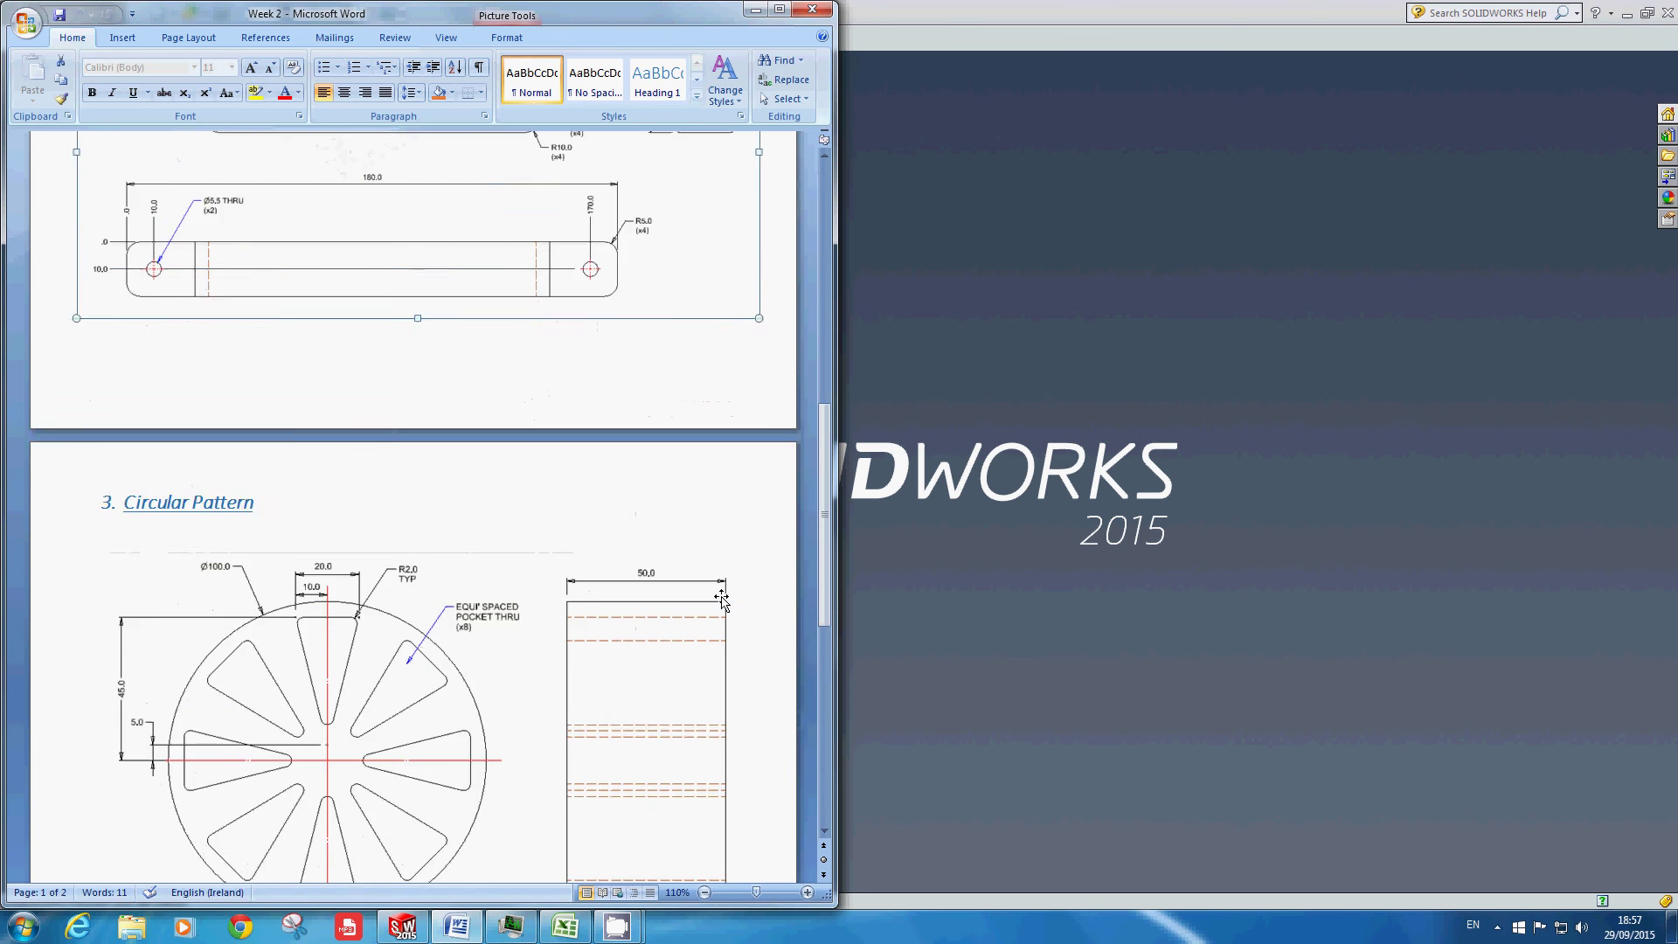
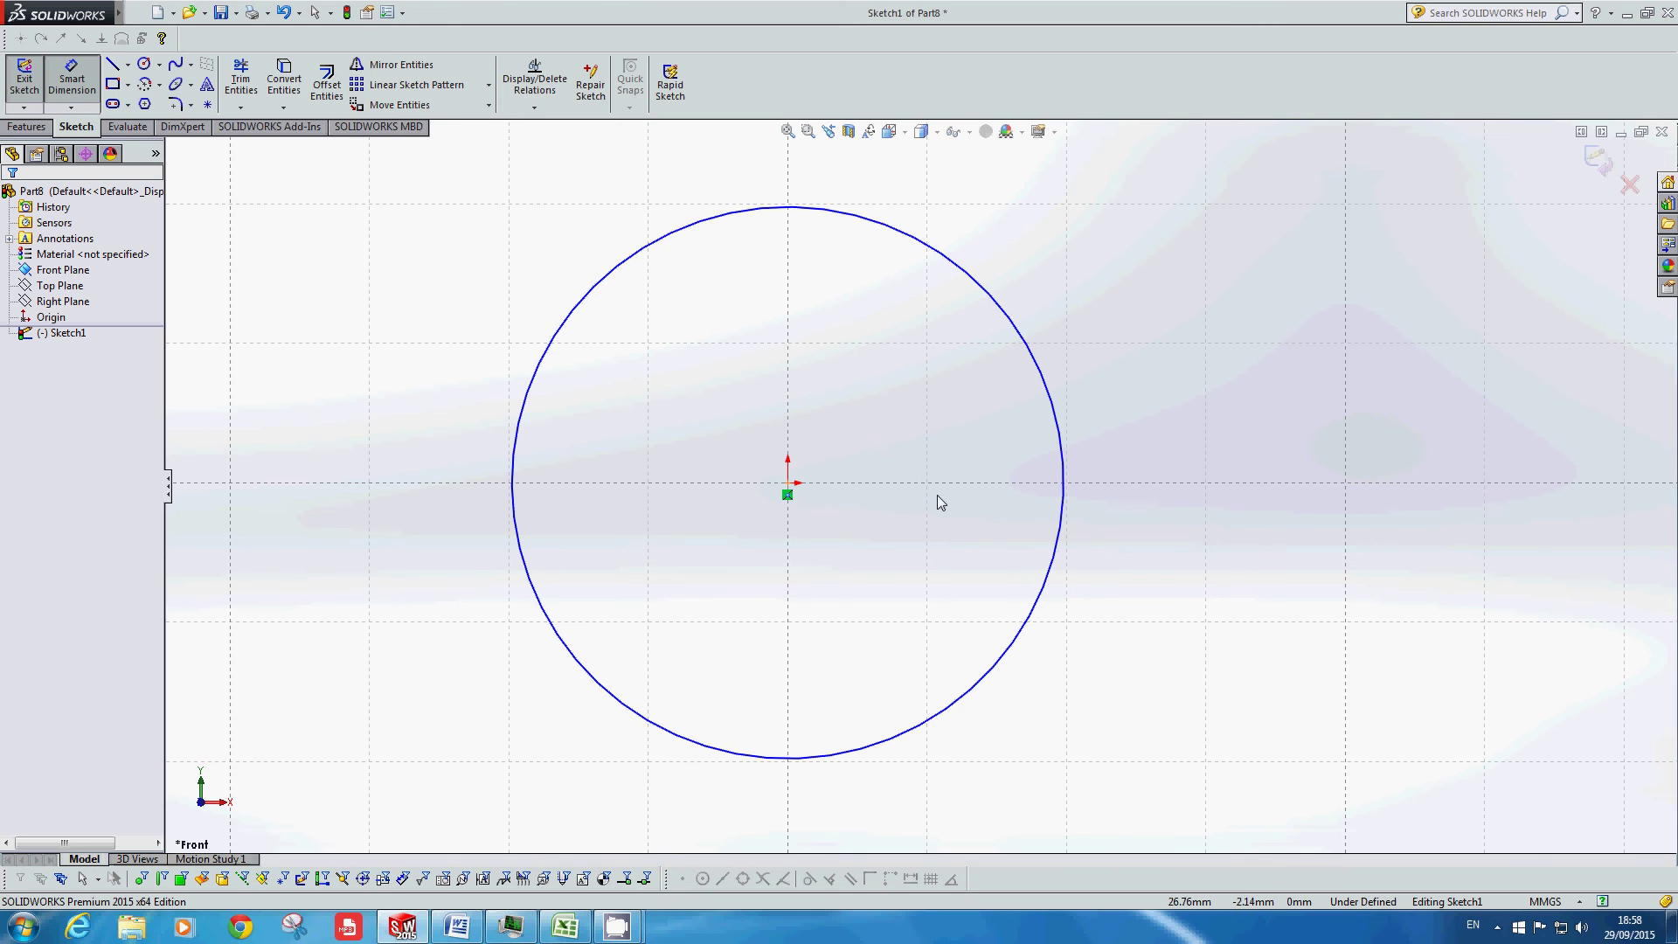
Step: Dimension the sketched circle's diameter as 100 mm
{"action": "left_click", "coordinate": [981, 286]}
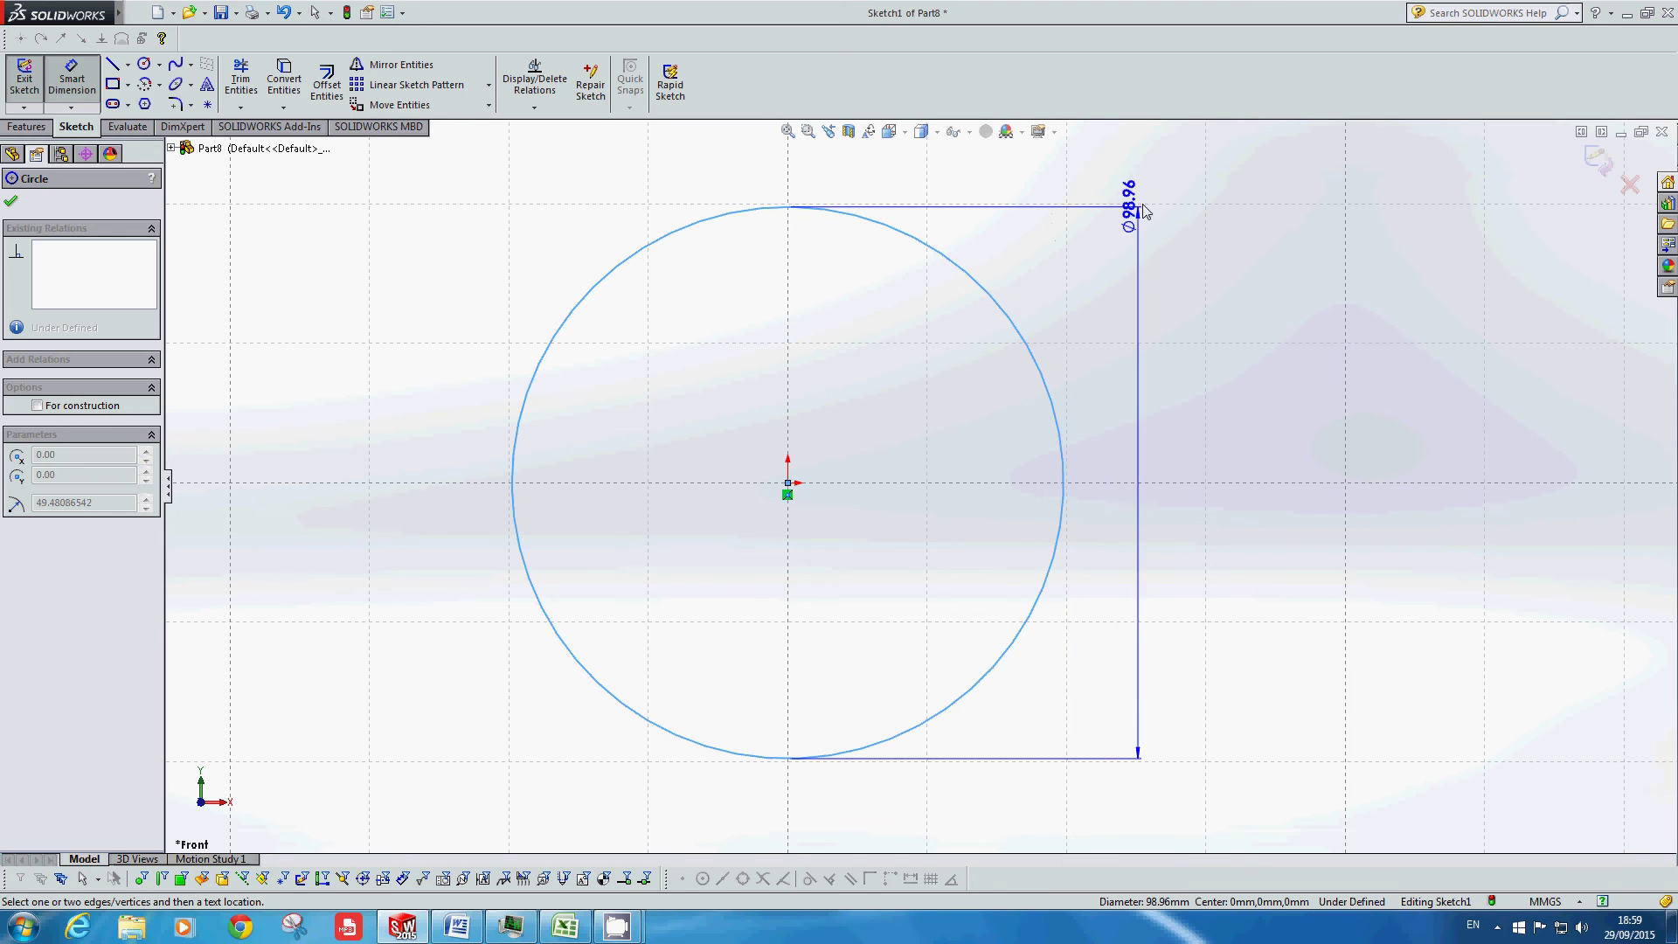
{"action": "left_click", "coordinate": [1172, 194]}
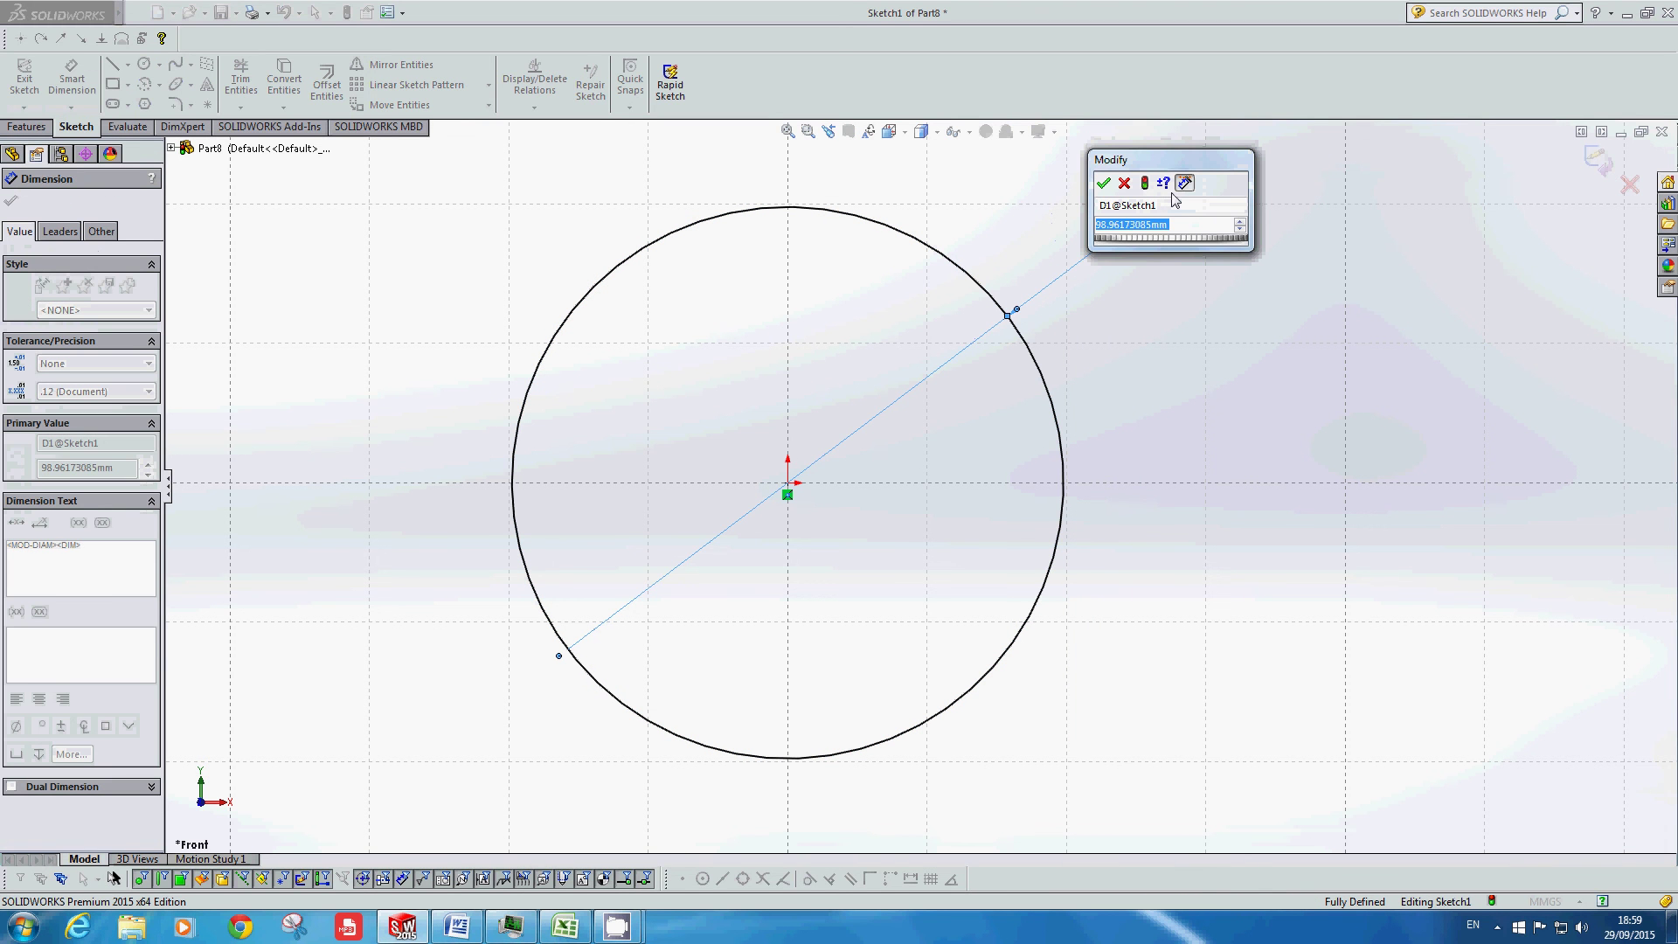
{"action": "type", "text": "100"}
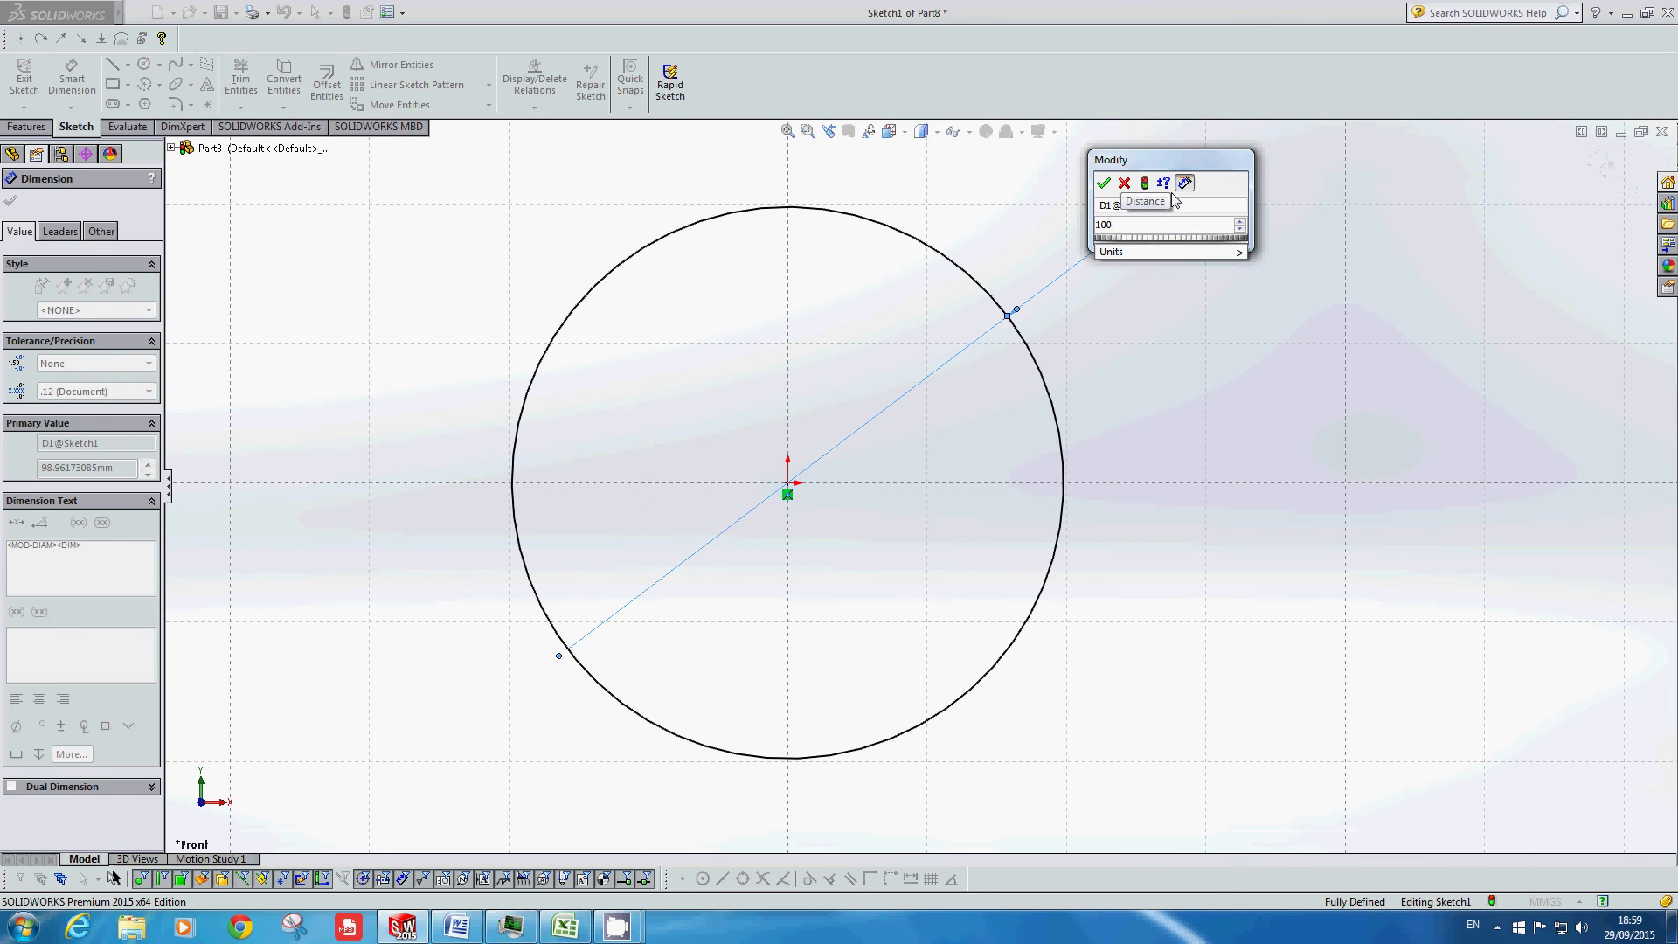
{"action": "key", "text": "Return"}
{"action": "key", "text": "Escape"}
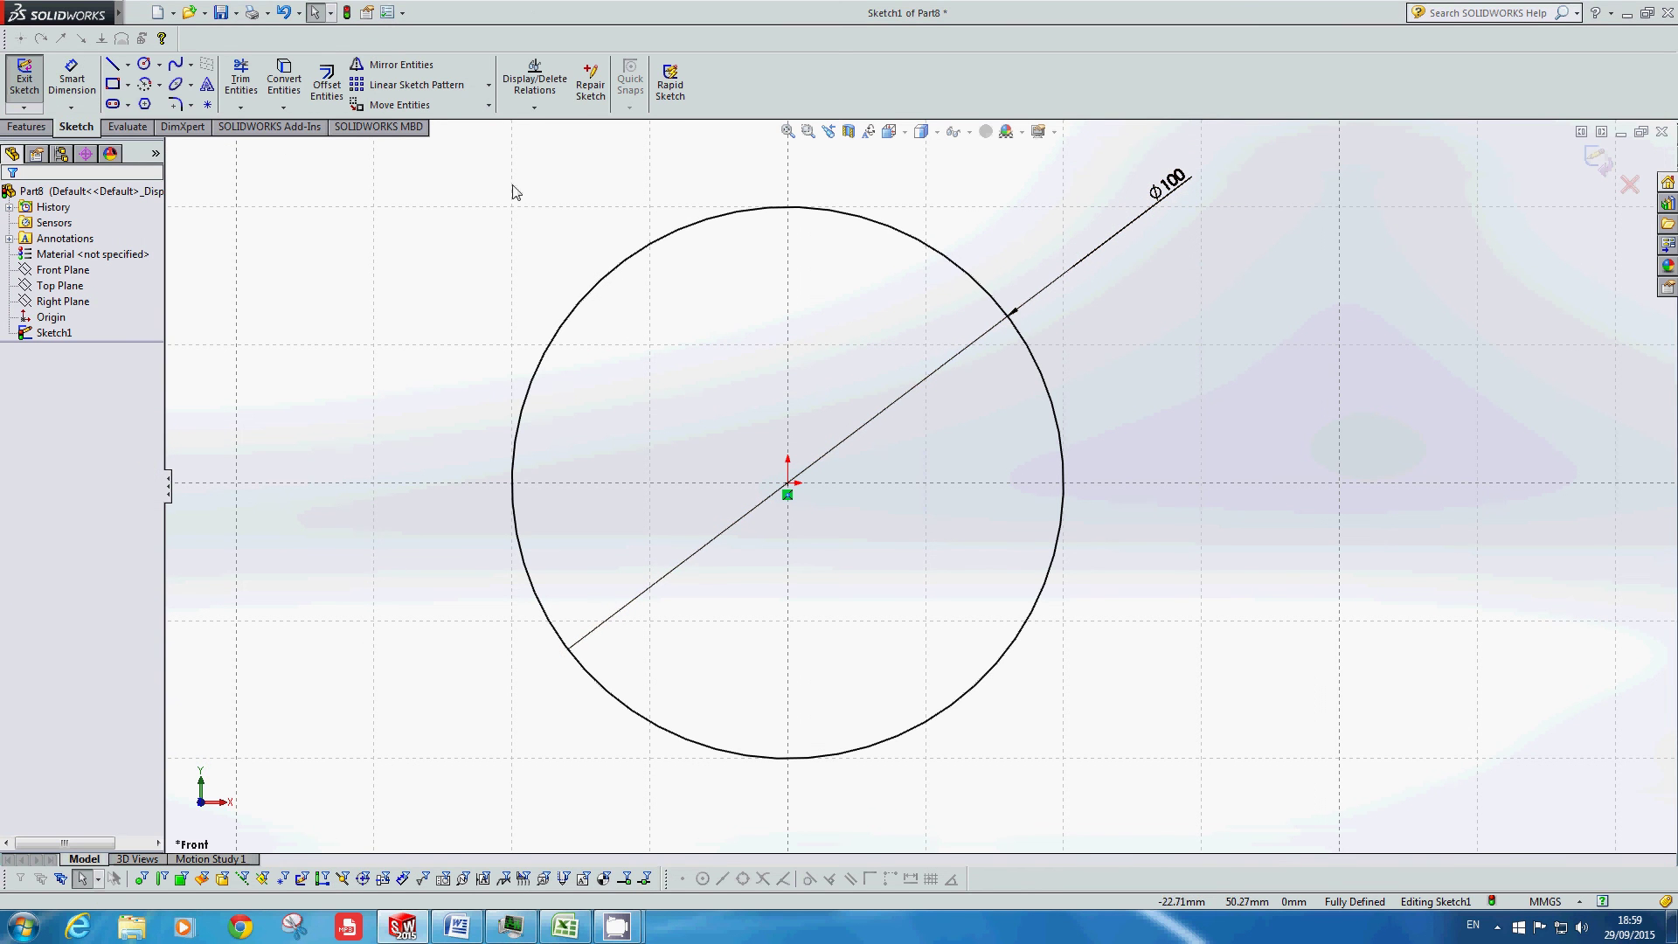
Step: Sketch a vertical line about 119 mm long through the circle's centre, extending past the circle at both ends
{"action": "left_click", "coordinate": [128, 66]}
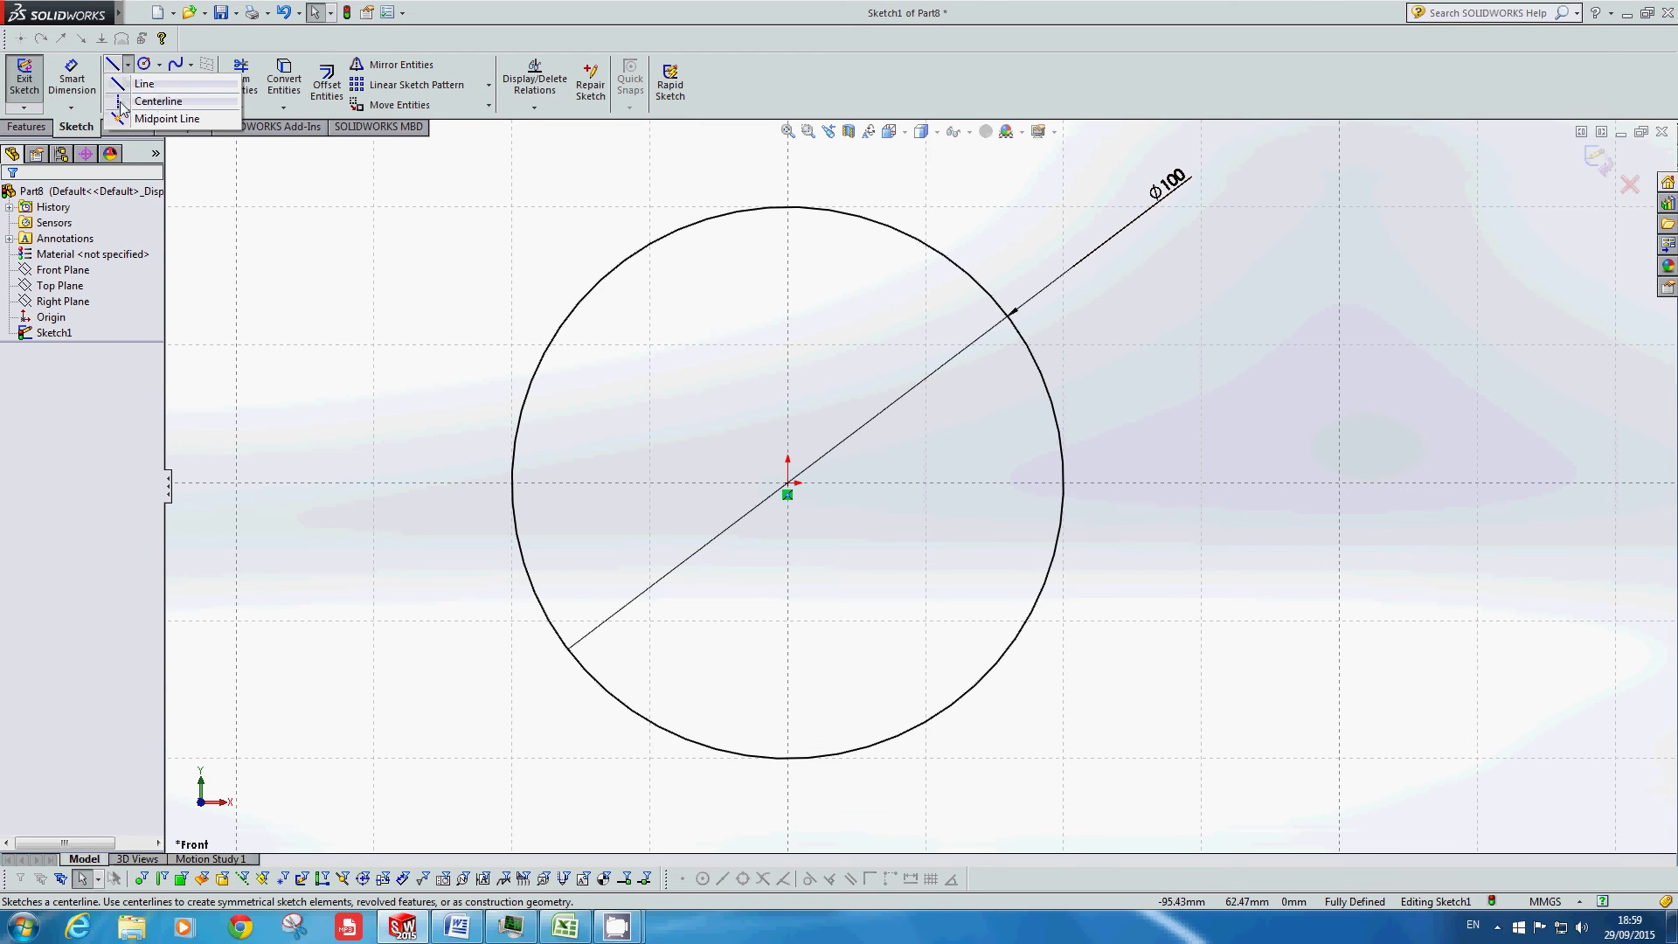
{"action": "left_click", "coordinate": [127, 83]}
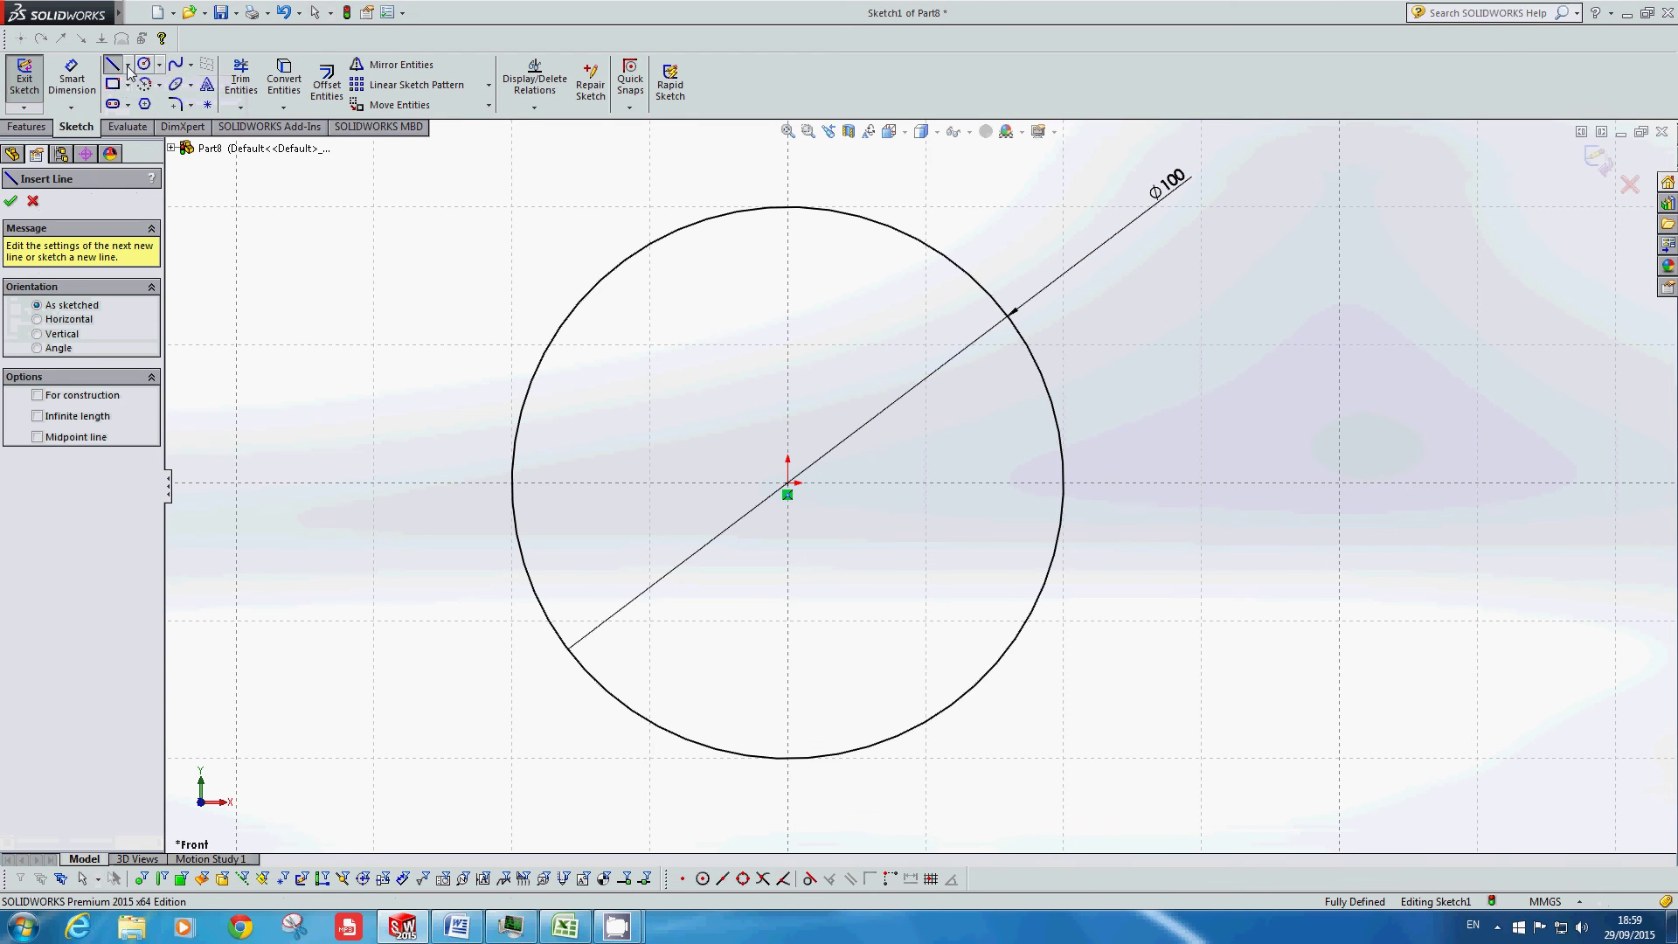
{"action": "left_click", "coordinate": [787, 827]}
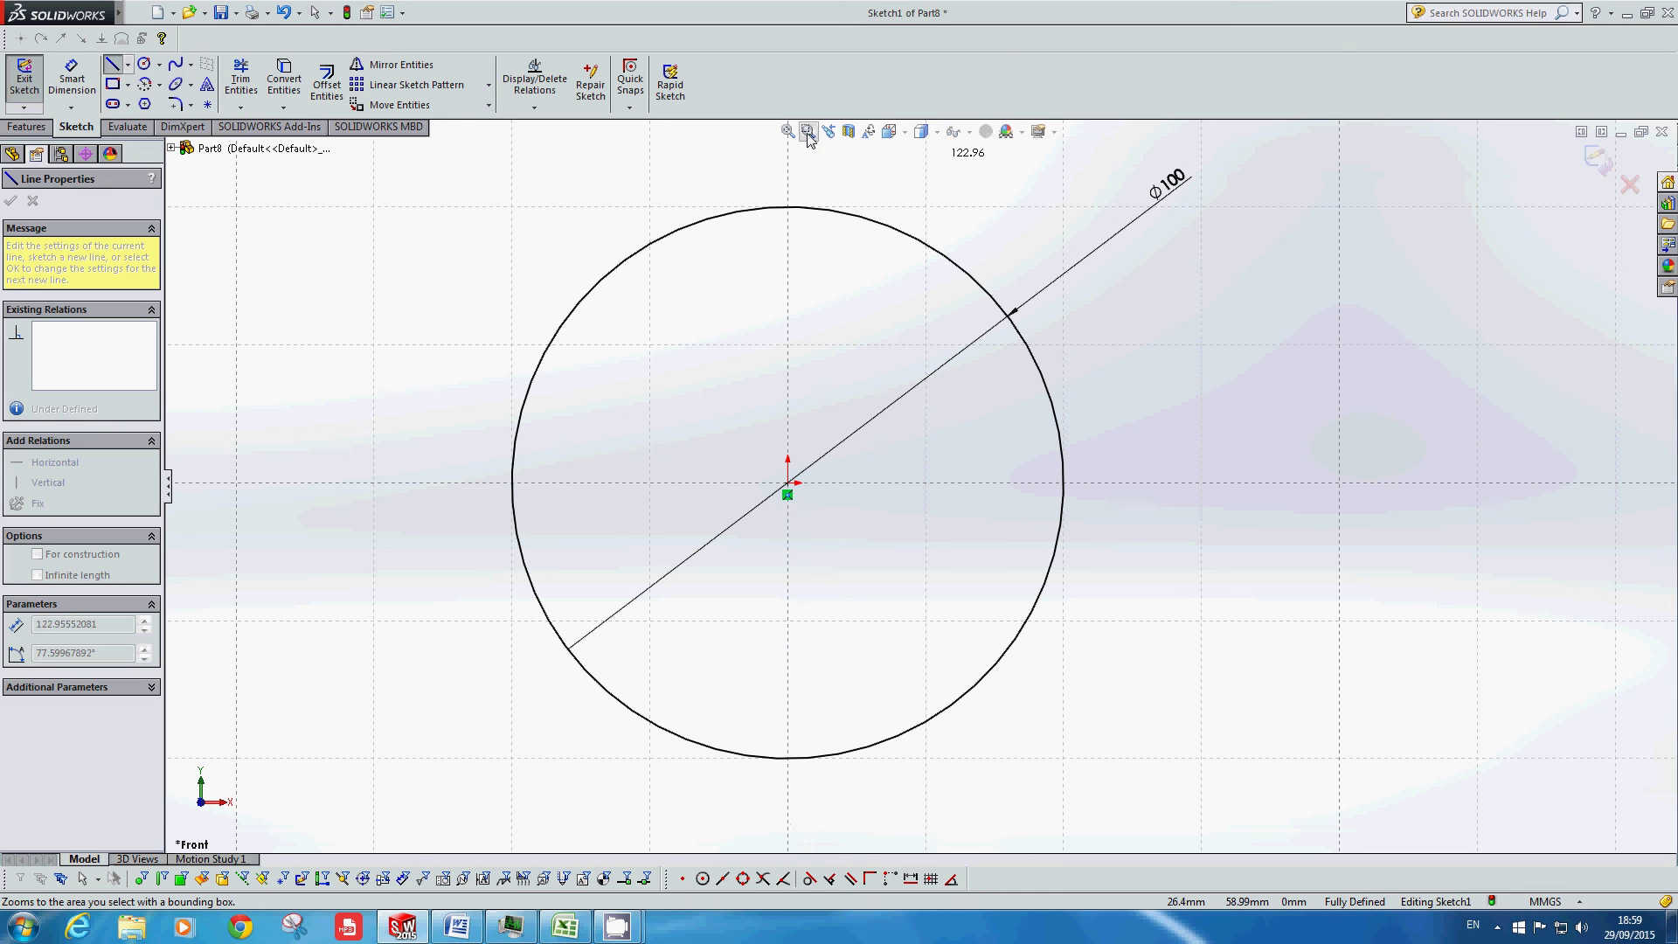
{"action": "left_click", "coordinate": [789, 162]}
{"action": "key", "text": "Escape"}
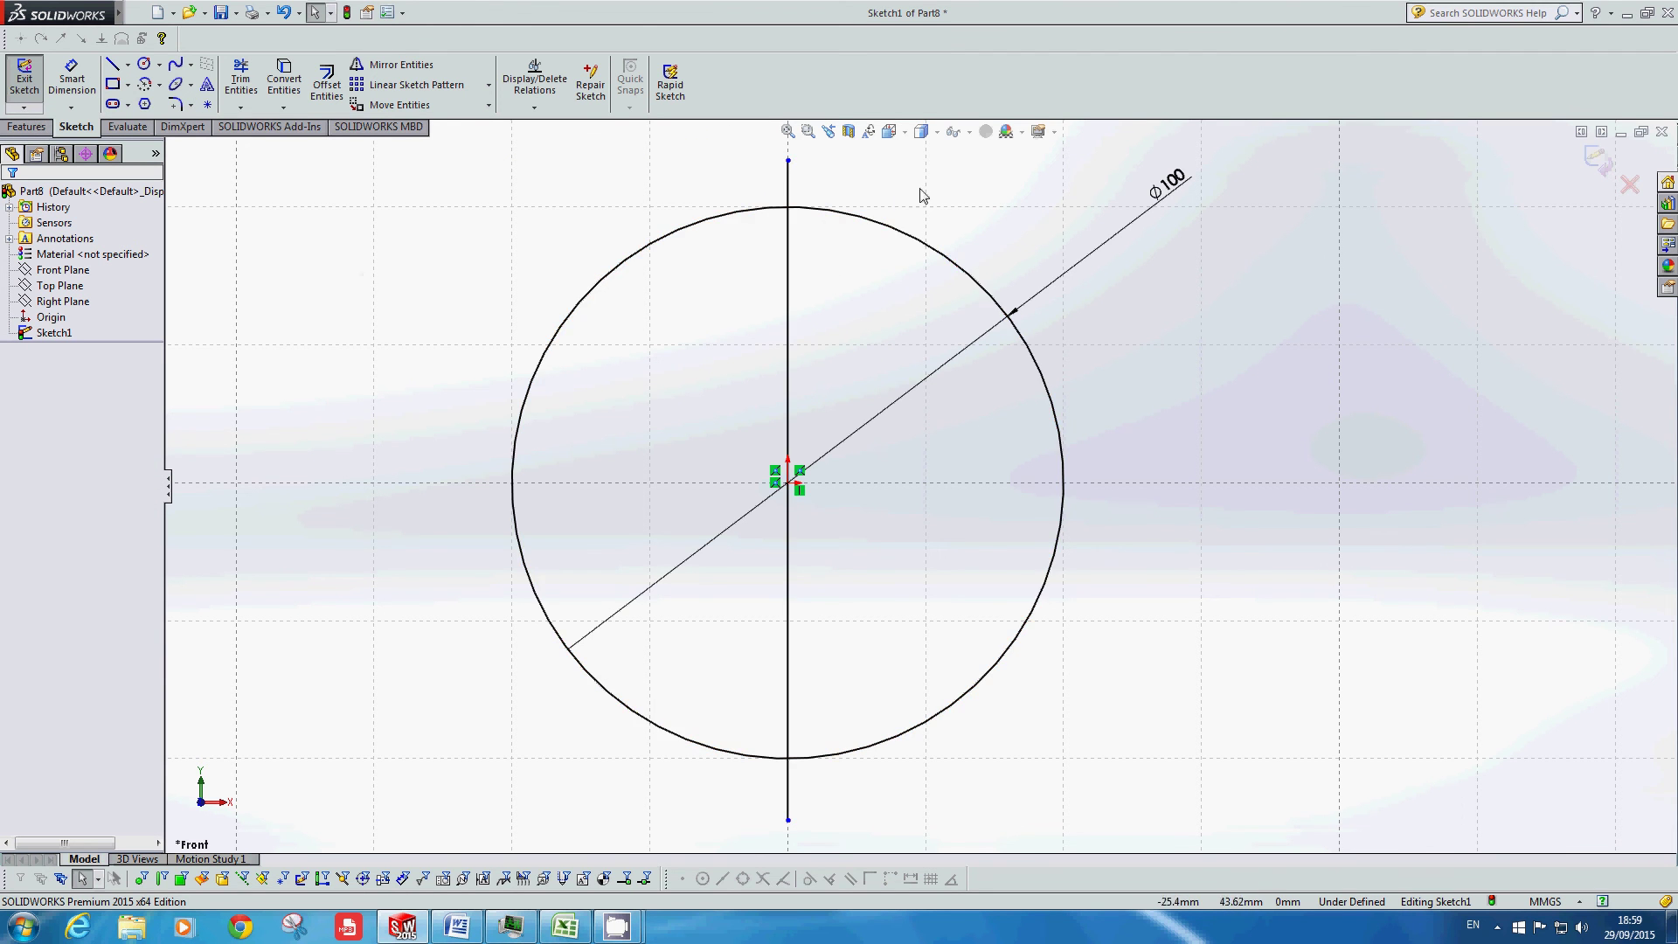
Step: Convert the vertical line through the circle's centre into a construction line
{"action": "left_click", "coordinate": [789, 247]}
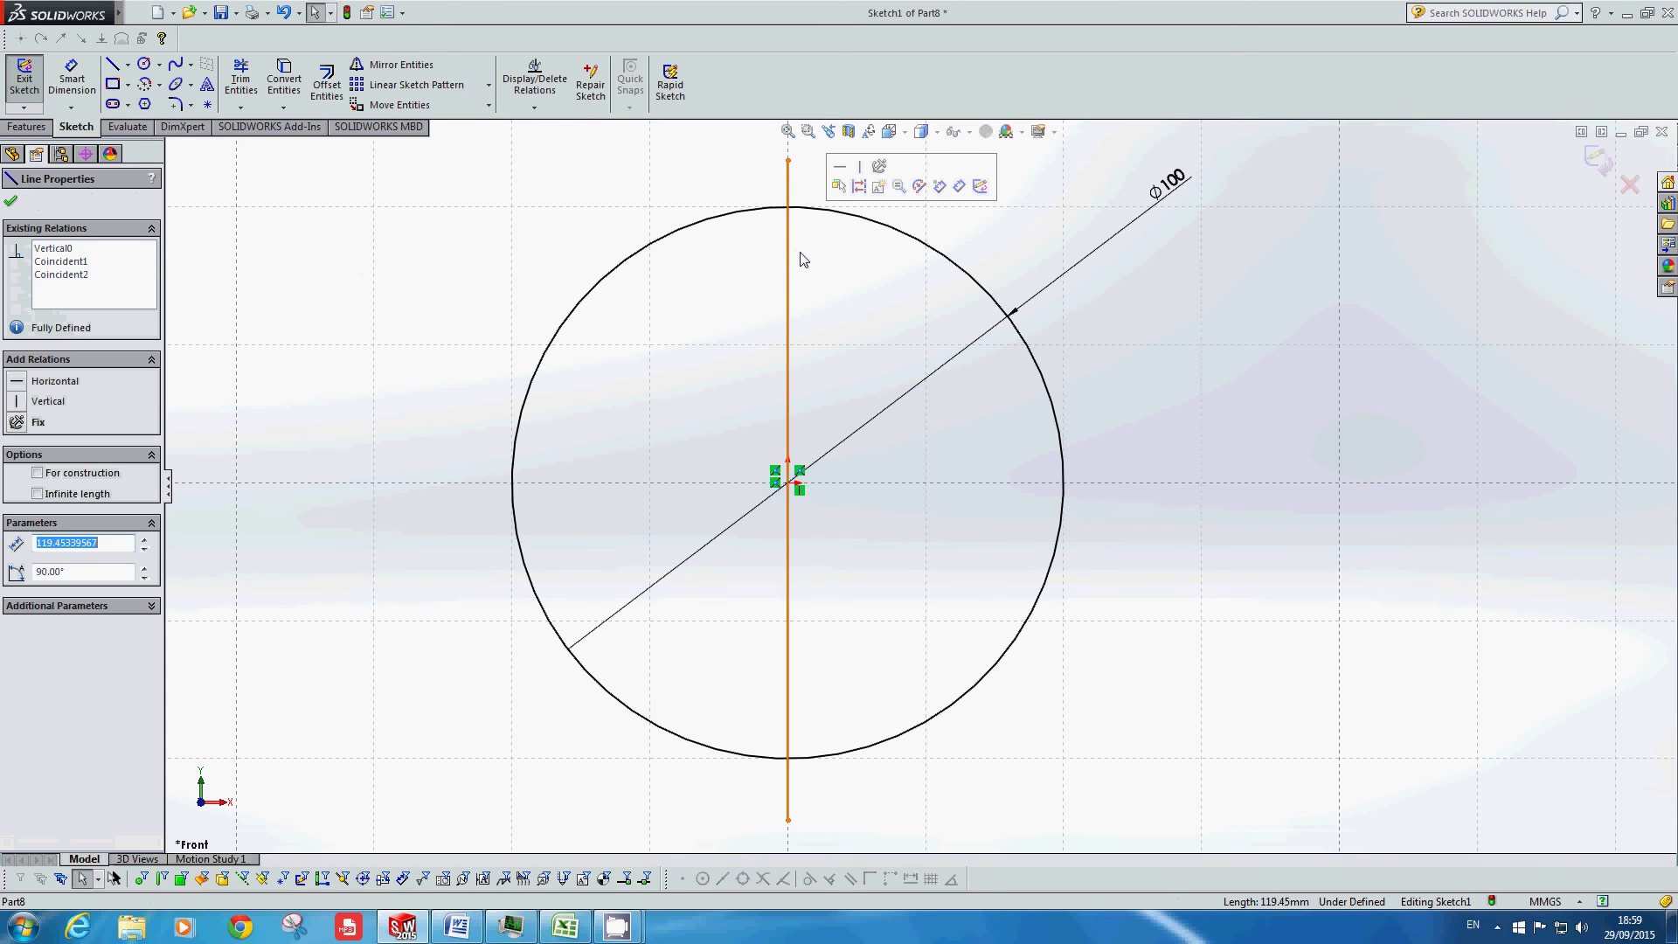
{"action": "left_click", "coordinate": [52, 472]}
{"action": "left_click", "coordinate": [878, 329]}
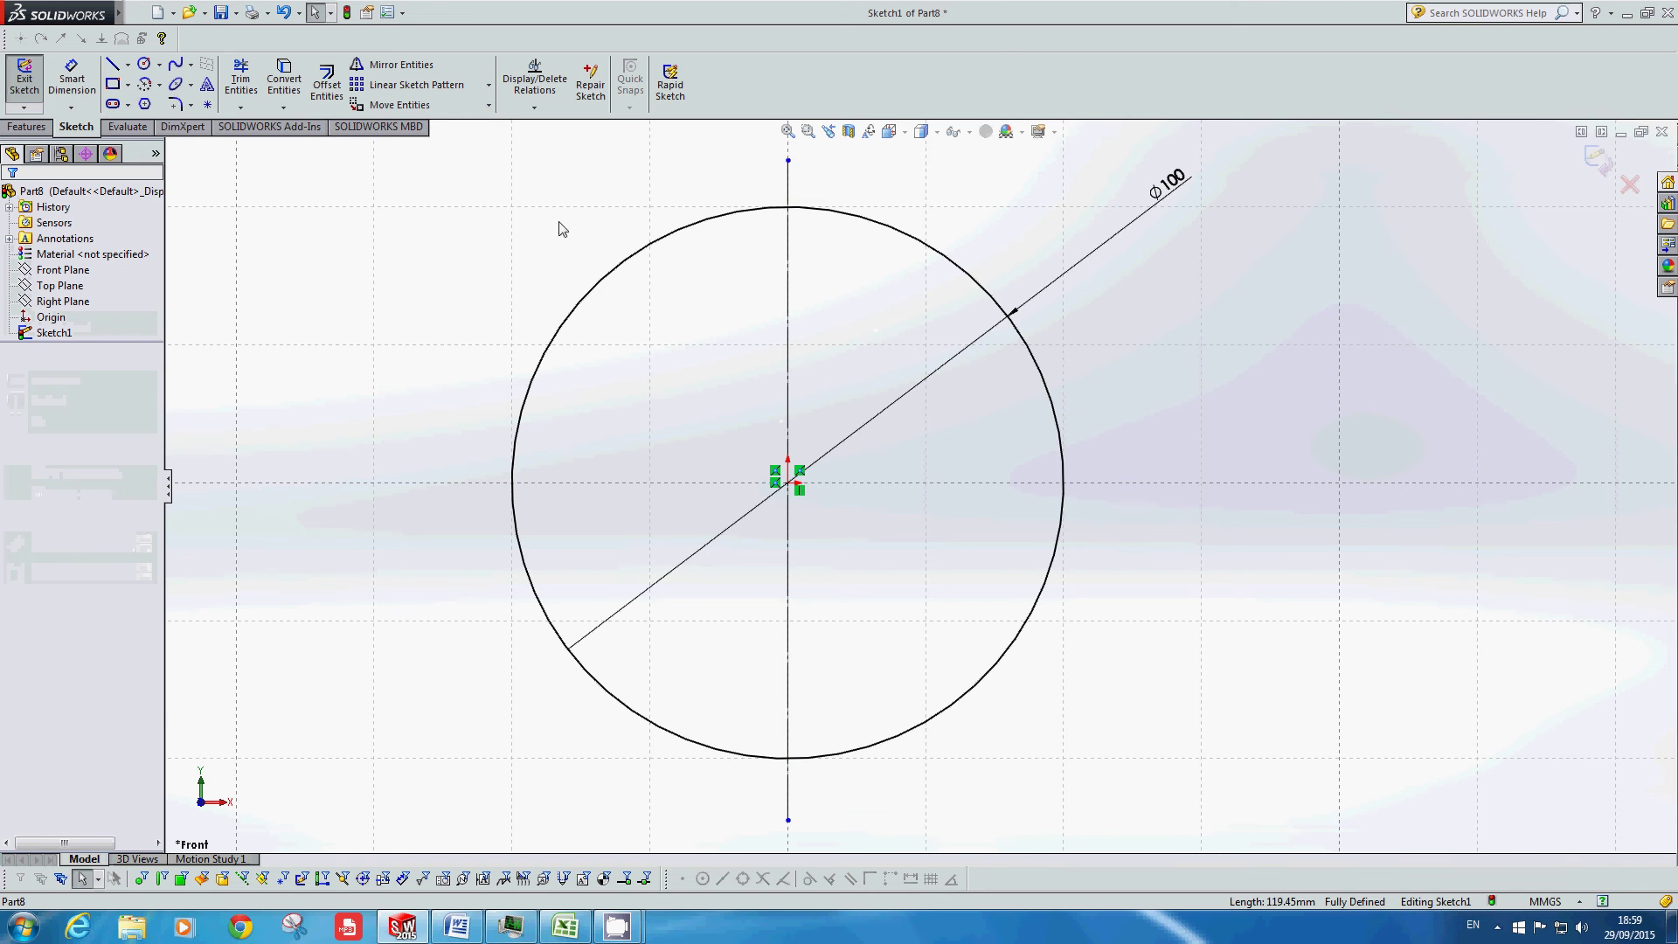
Step: Sketch a closed triangle about 17 mm wide and 24 mm tall inside the circle, with a horizontal upper edge and its lower vertex on the centreline
{"action": "scroll", "coordinate": [944, 355], "scroll_direction": "up", "scroll_amount": 3}
{"action": "scroll", "coordinate": [970, 378], "scroll_direction": "down", "scroll_amount": 3}
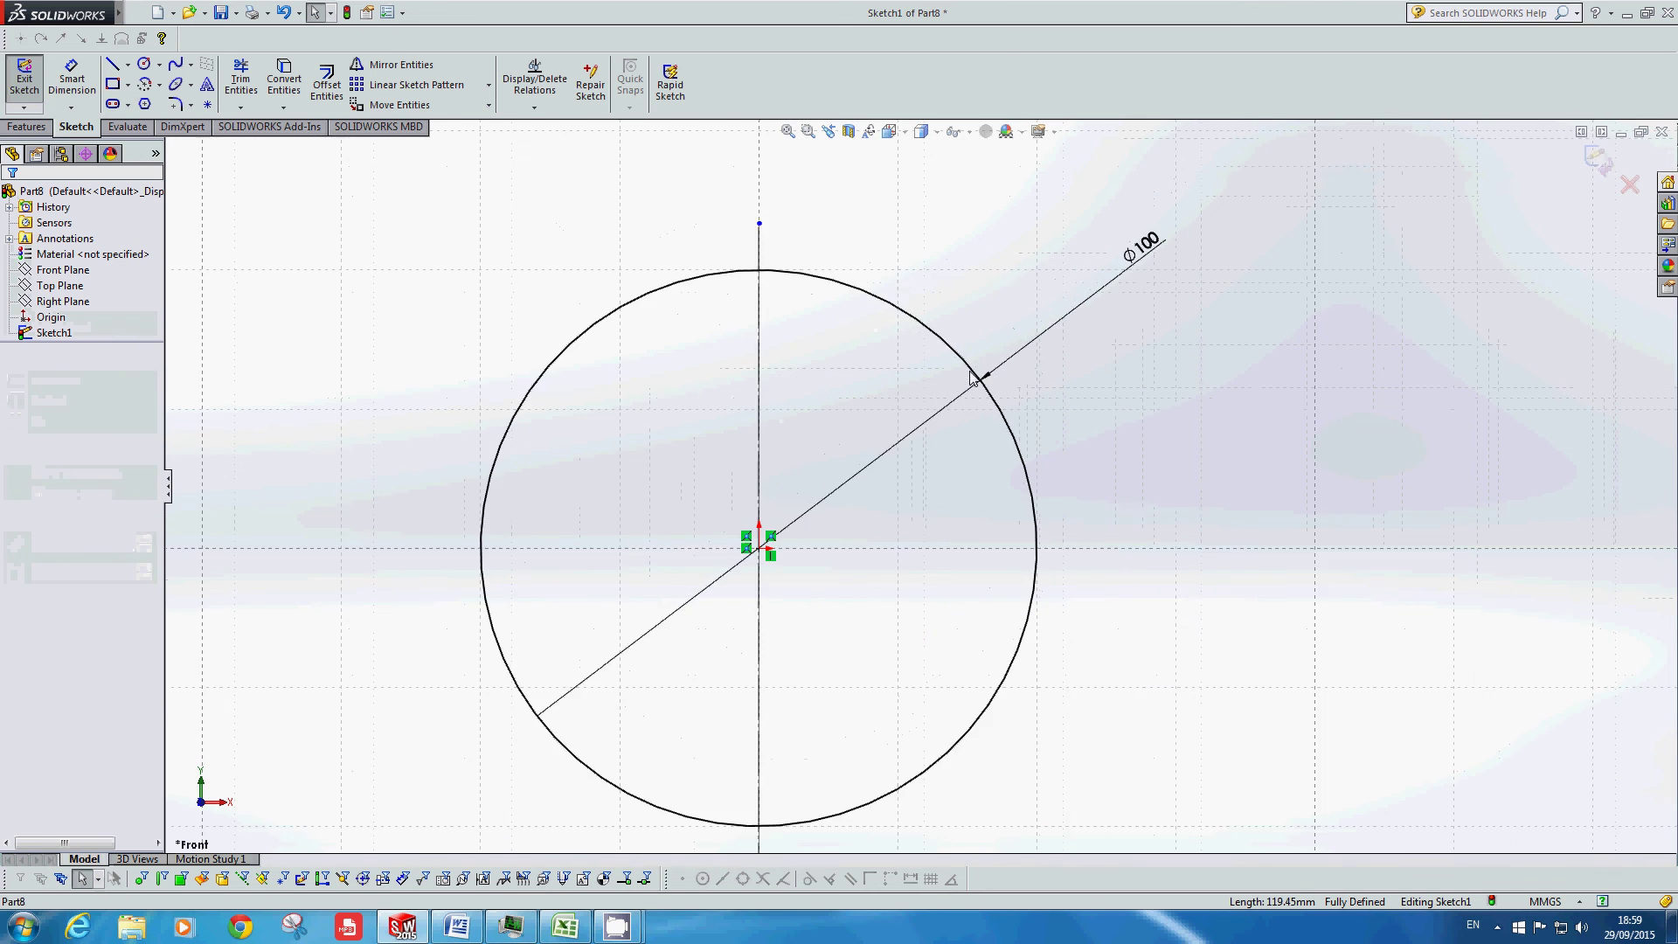
{"action": "left_click", "coordinate": [114, 66]}
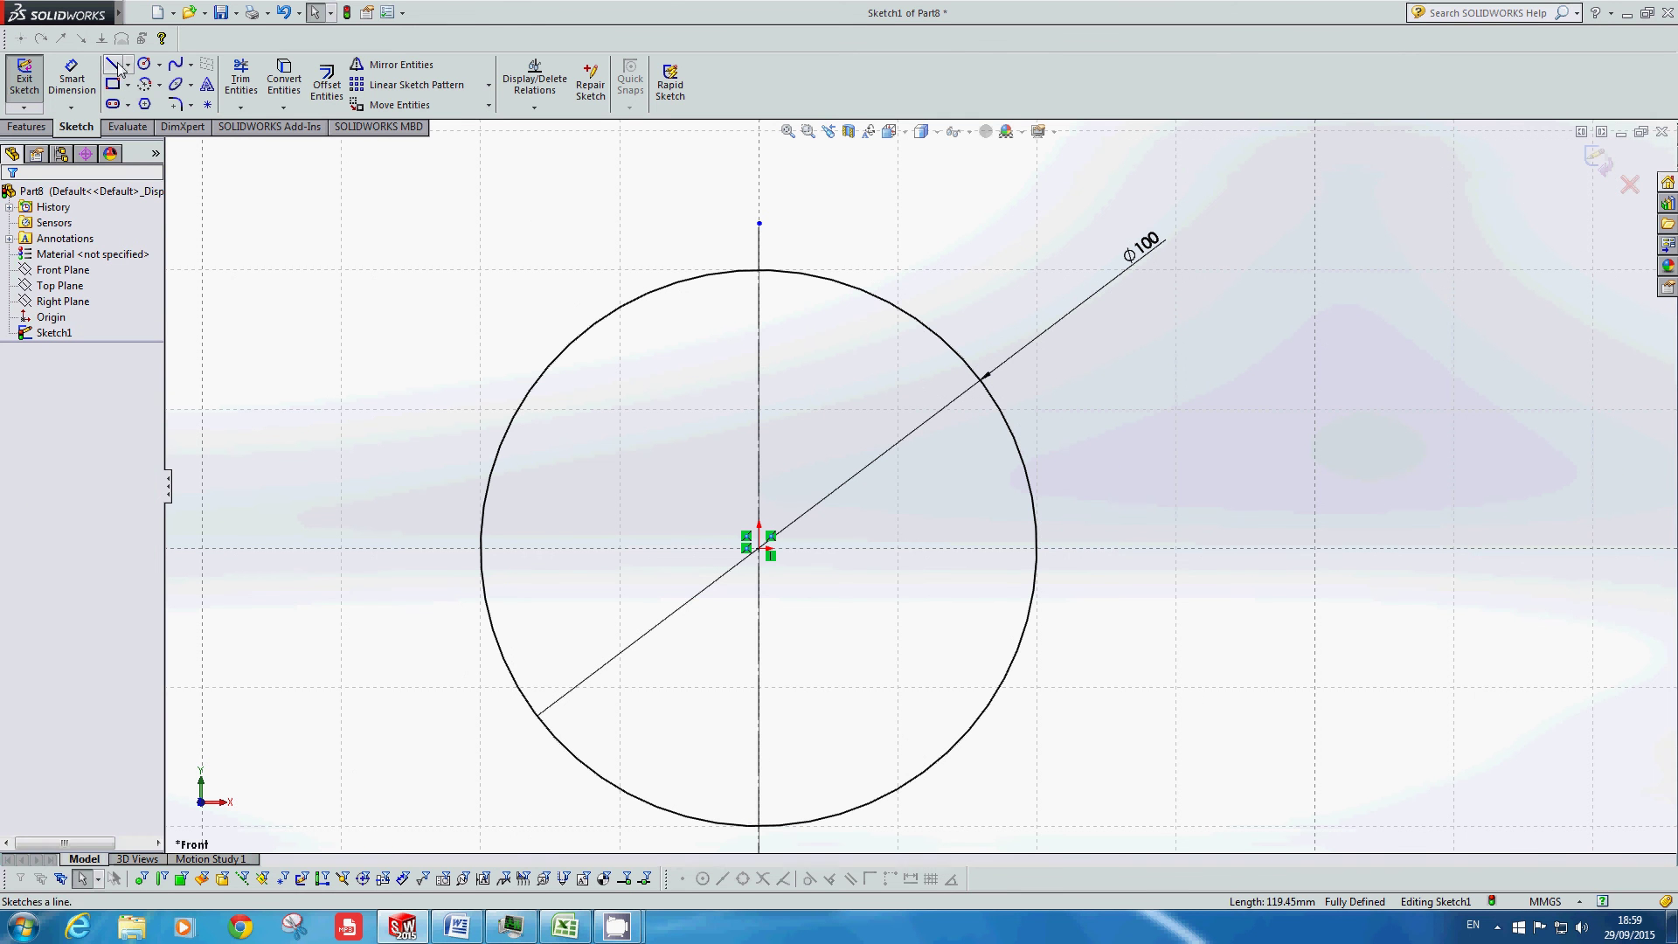
{"action": "left_click", "coordinate": [713, 329]}
{"action": "left_click", "coordinate": [809, 329]}
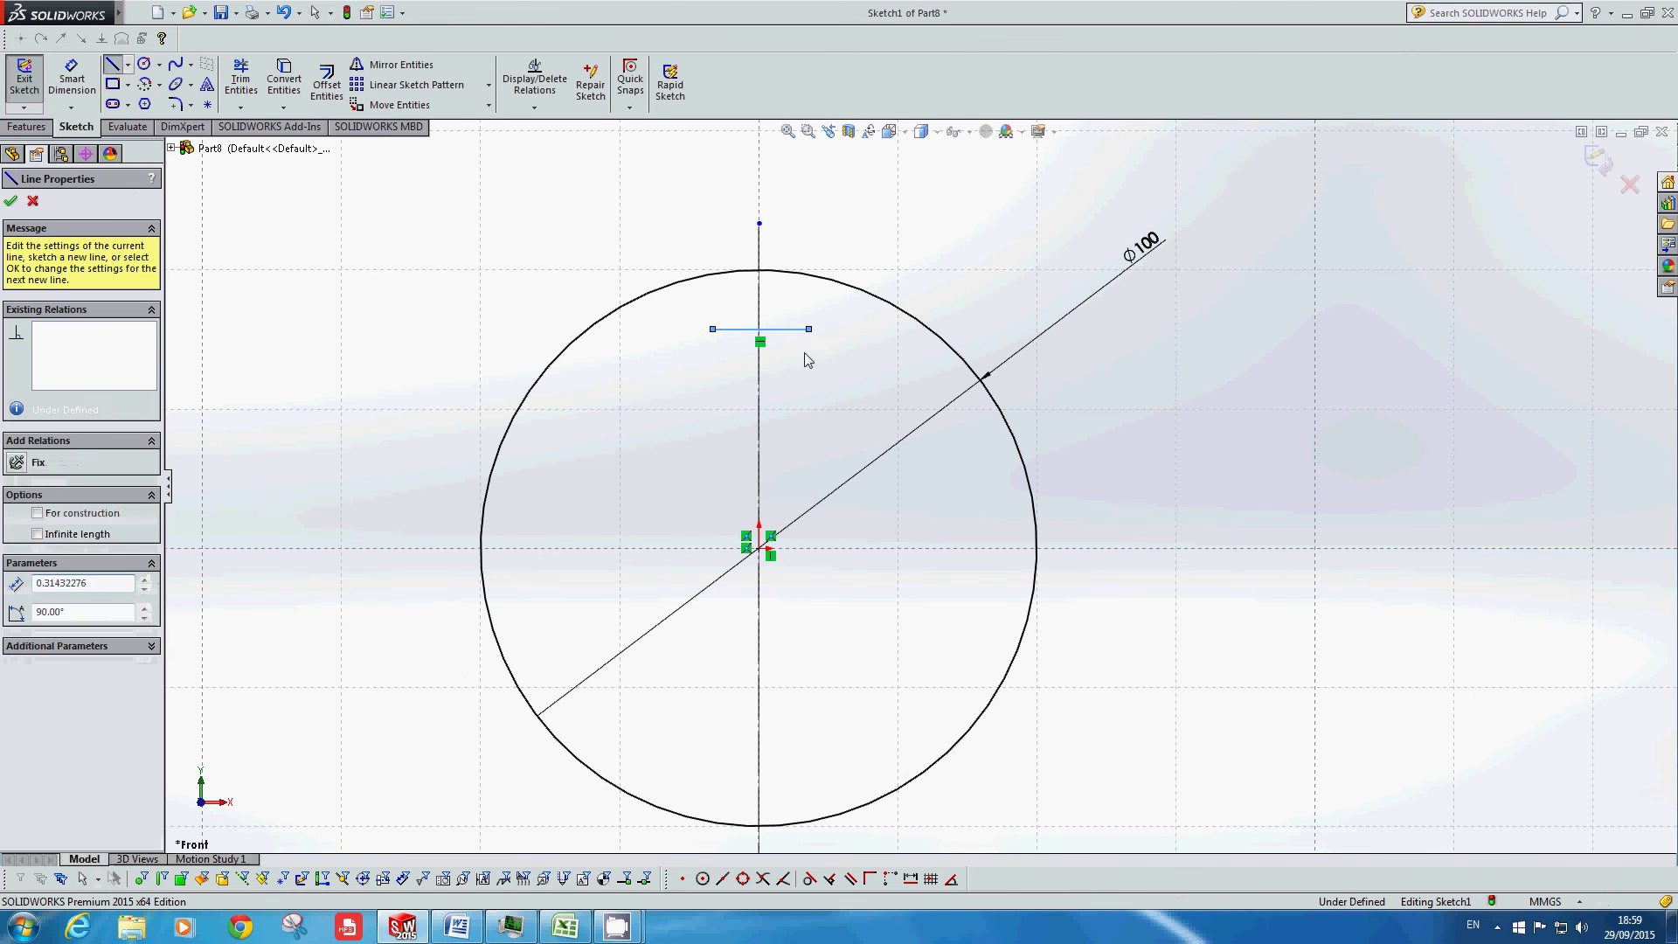
{"action": "left_click", "coordinate": [759, 464]}
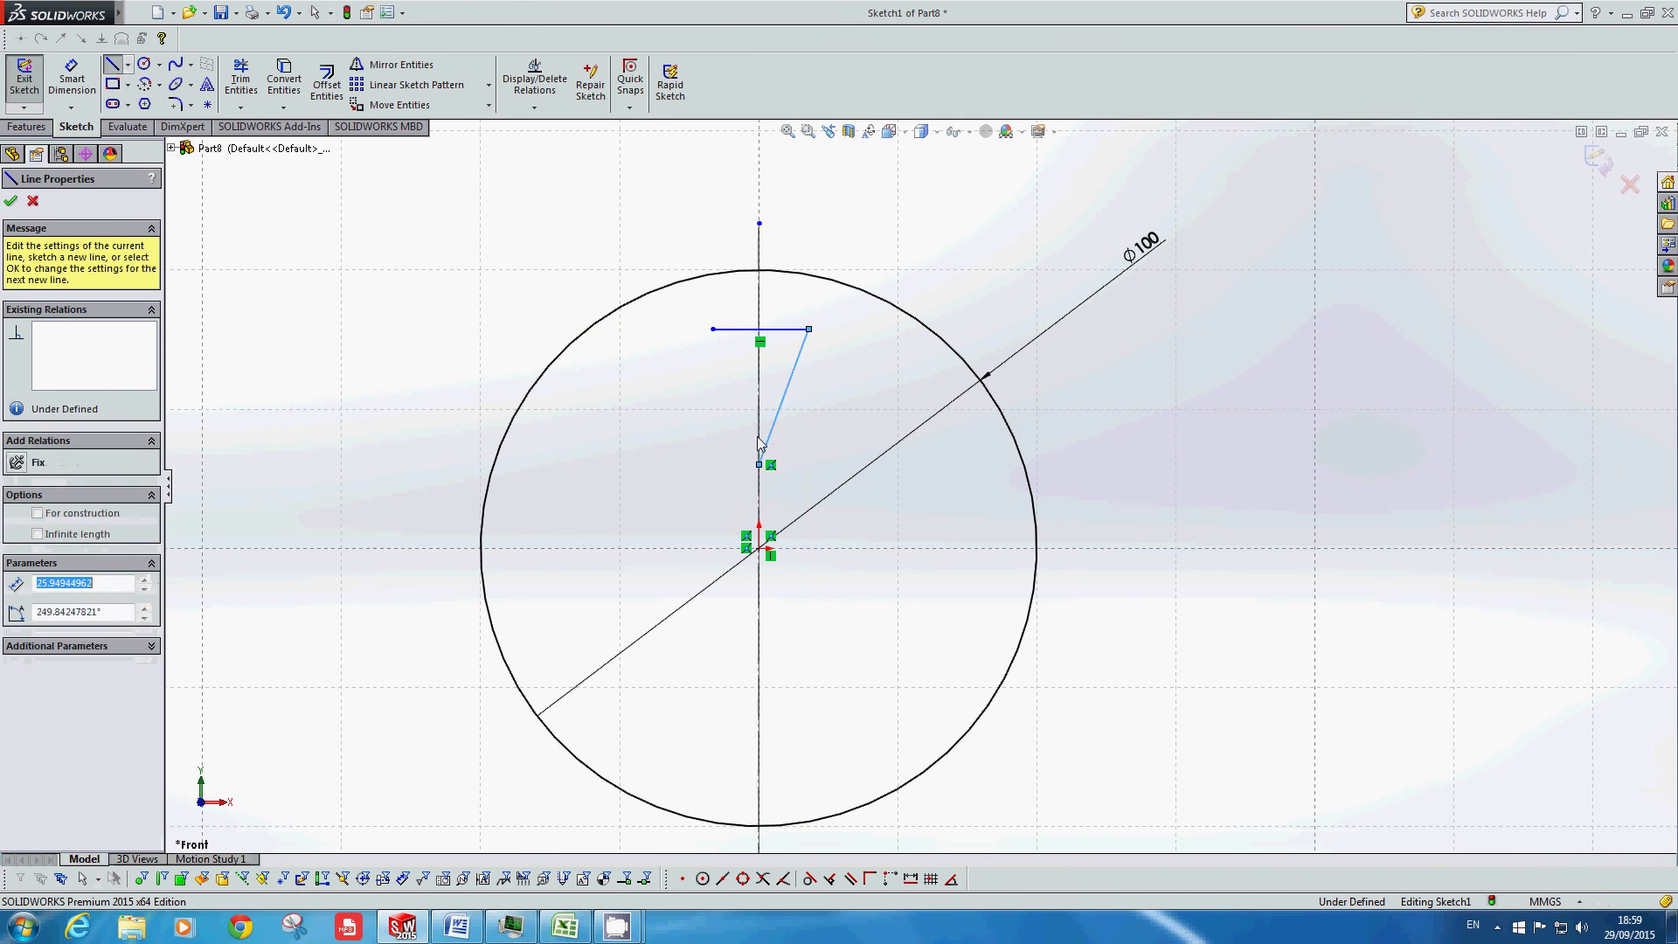
{"action": "left_click", "coordinate": [714, 333]}
{"action": "scroll", "coordinate": [779, 401], "scroll_direction": "down", "scroll_amount": 3}
{"action": "key", "text": "Escape"}
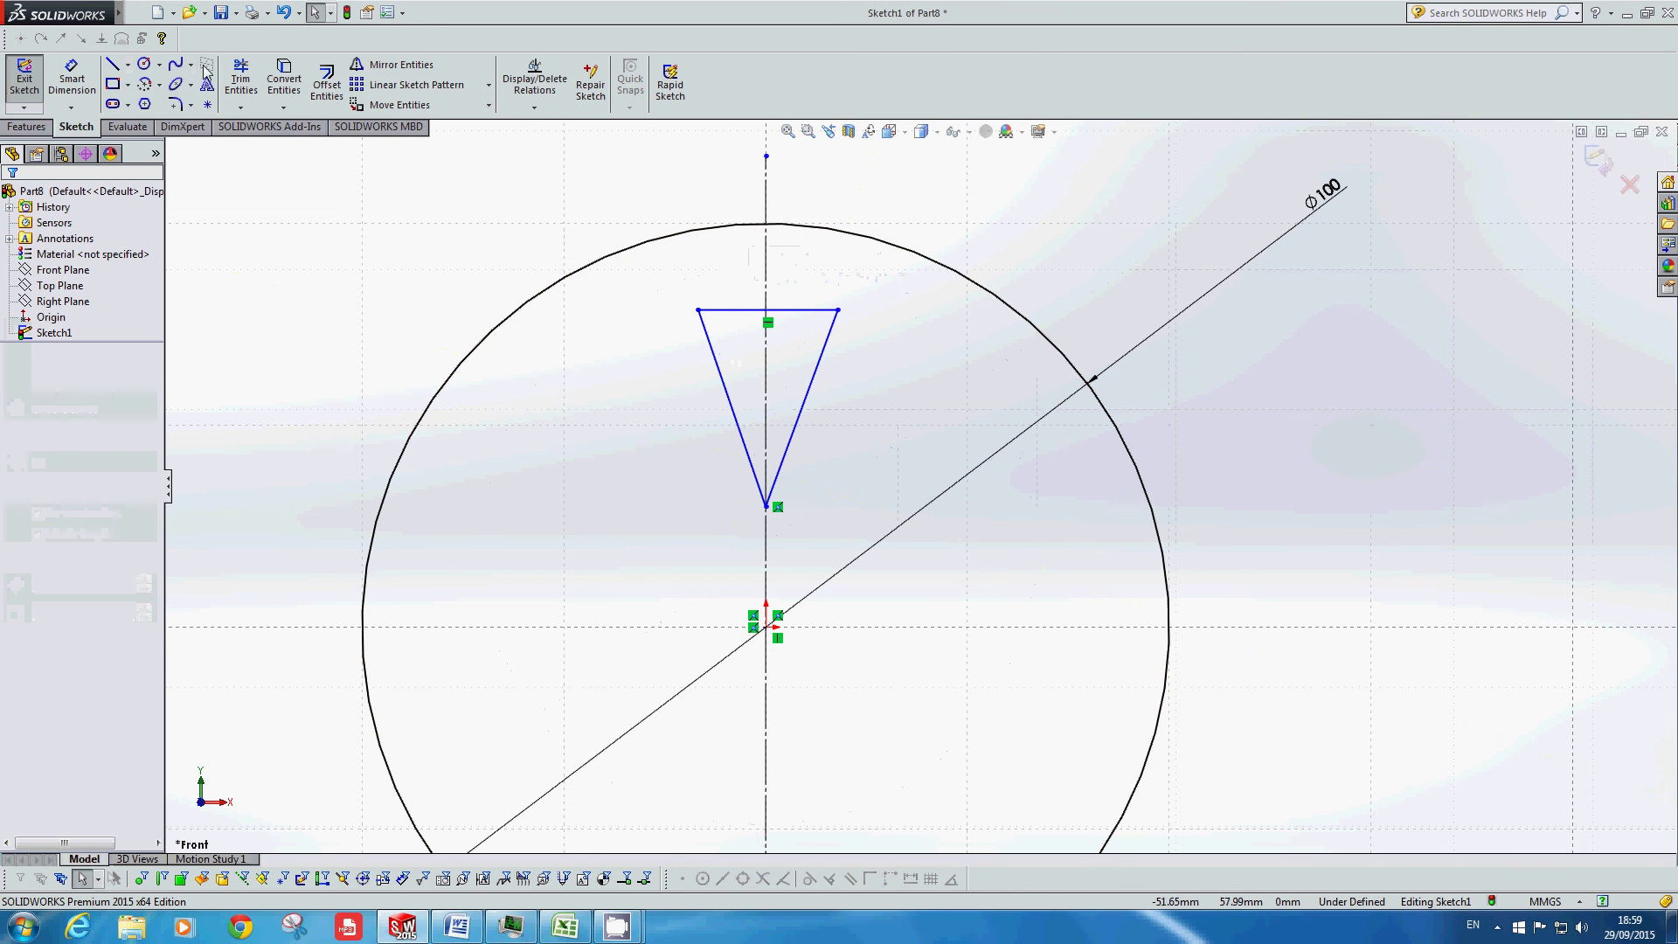
Step: Dimension the horizontal distance from the triangle's upper-left corner to the vertical centreline as 10 mm
{"action": "left_click", "coordinate": [72, 84]}
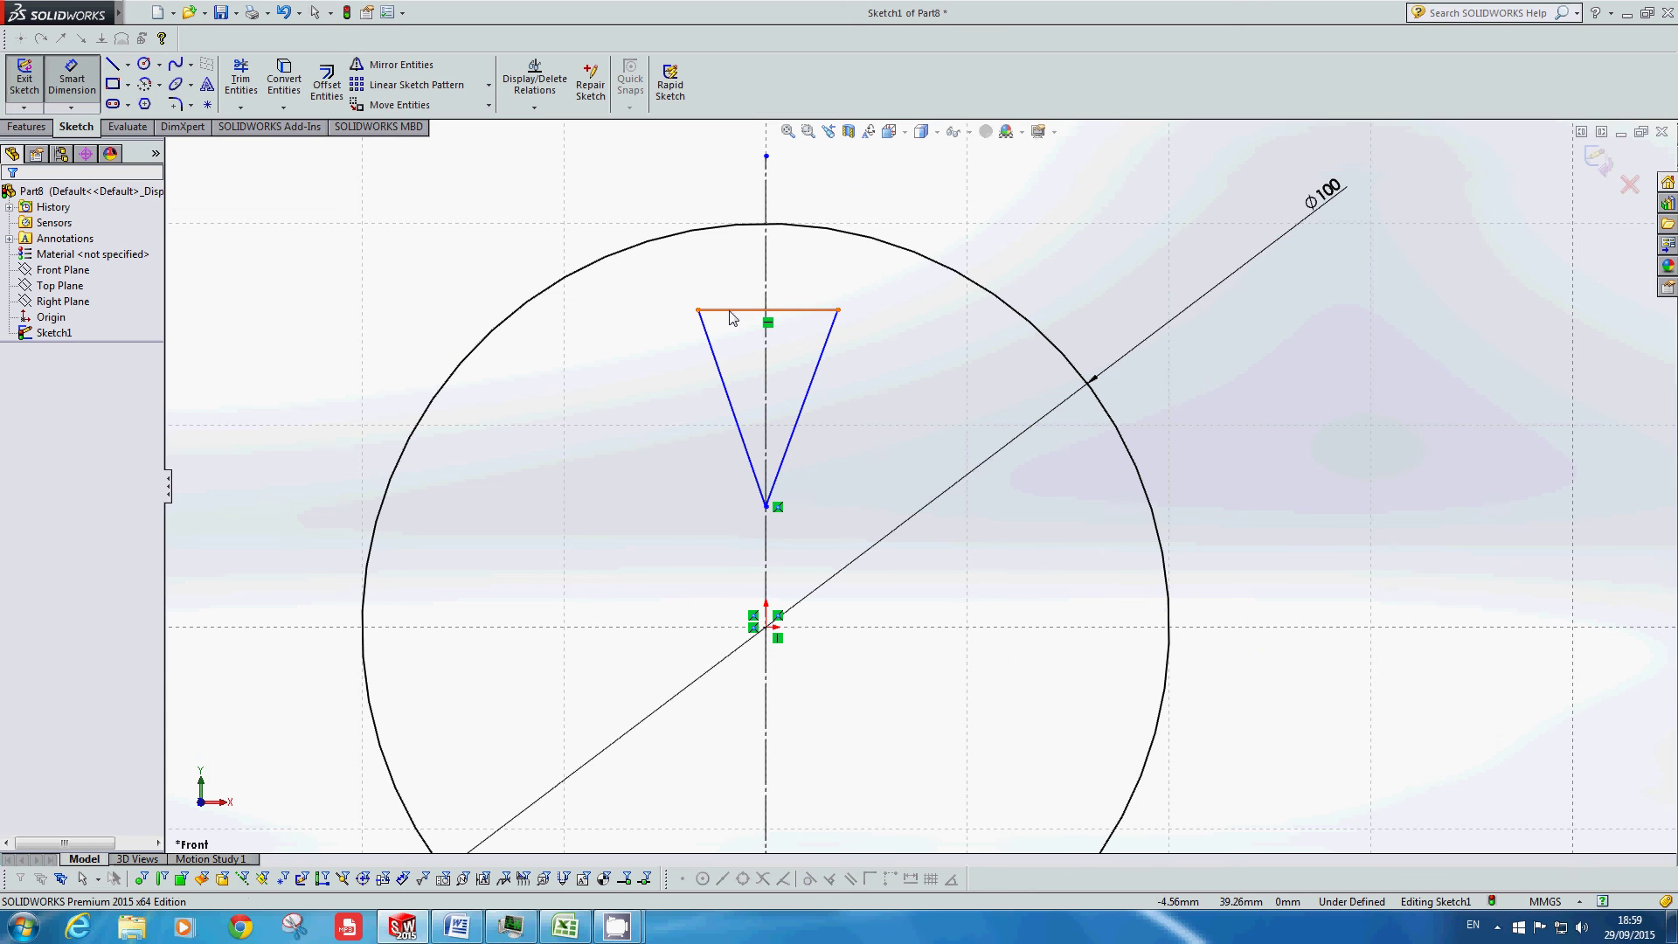
{"action": "left_click", "coordinate": [697, 310]}
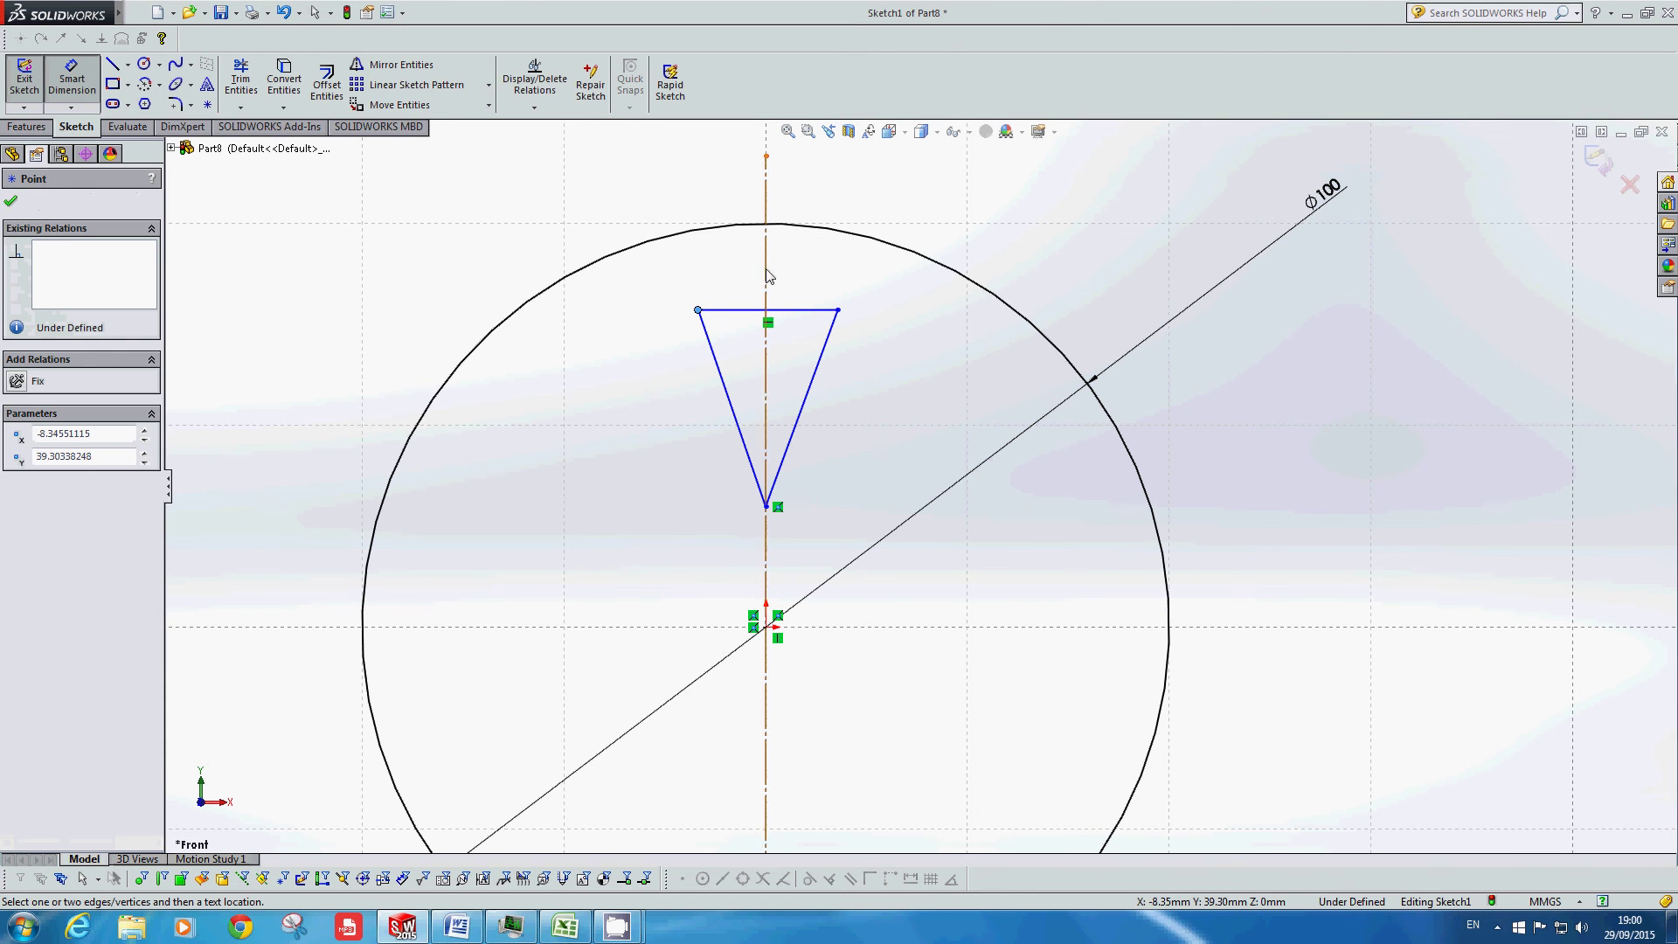
{"action": "left_click", "coordinate": [766, 276]}
{"action": "left_click", "coordinate": [740, 148]}
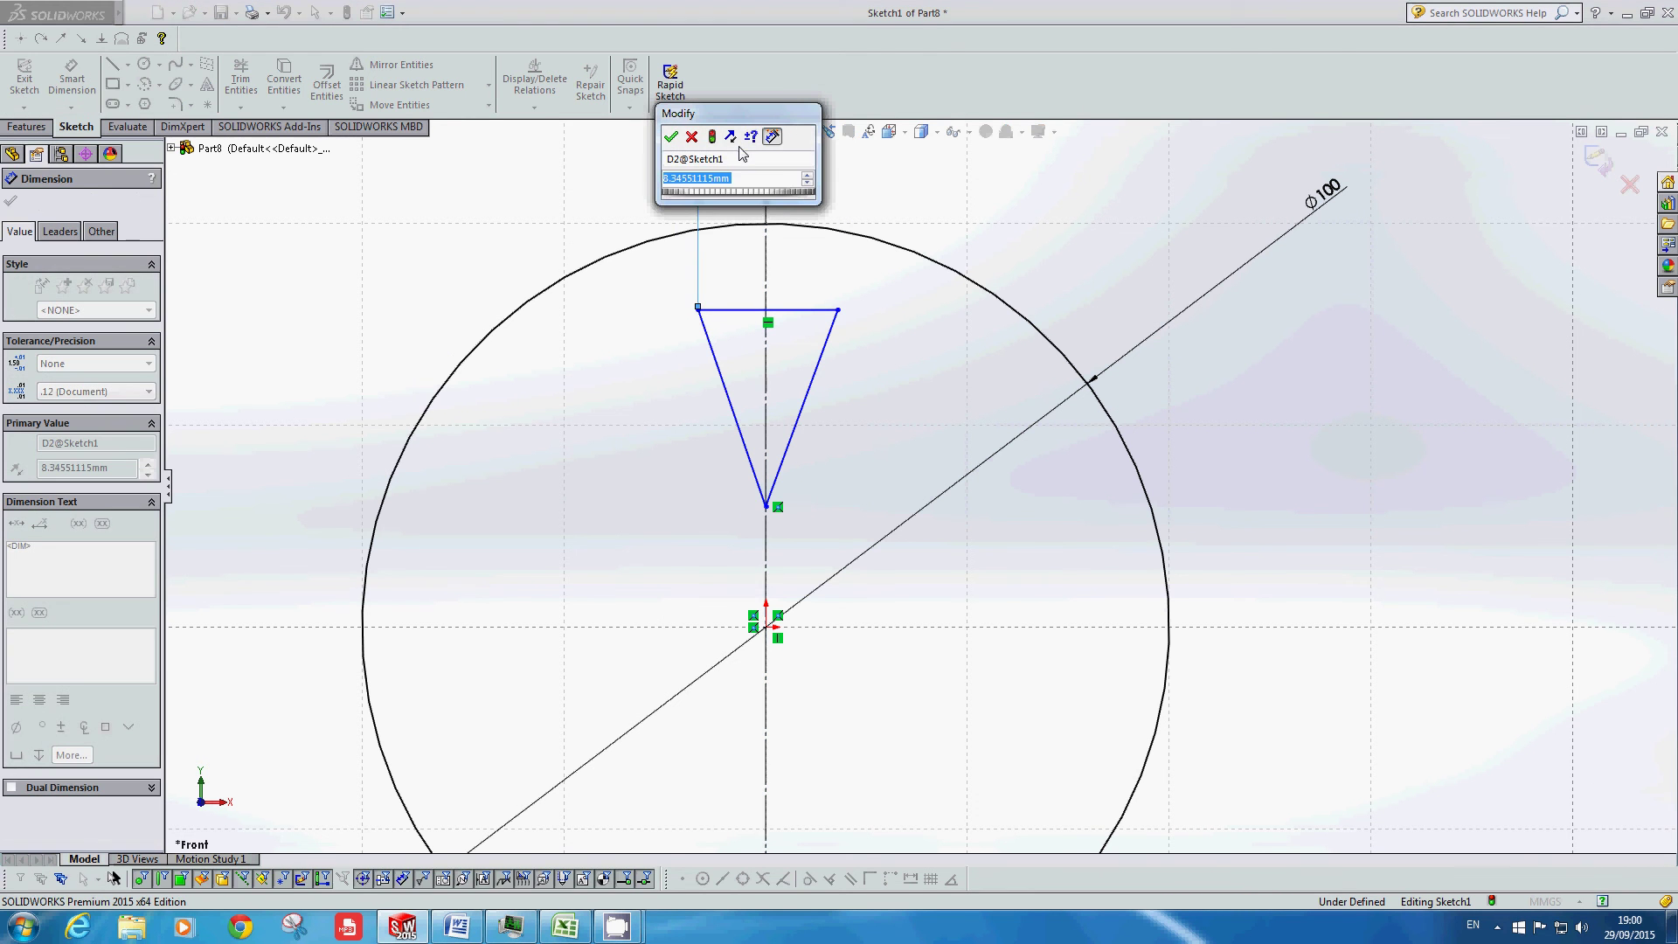
{"action": "type", "text": "10"}
{"action": "key", "text": "Return"}
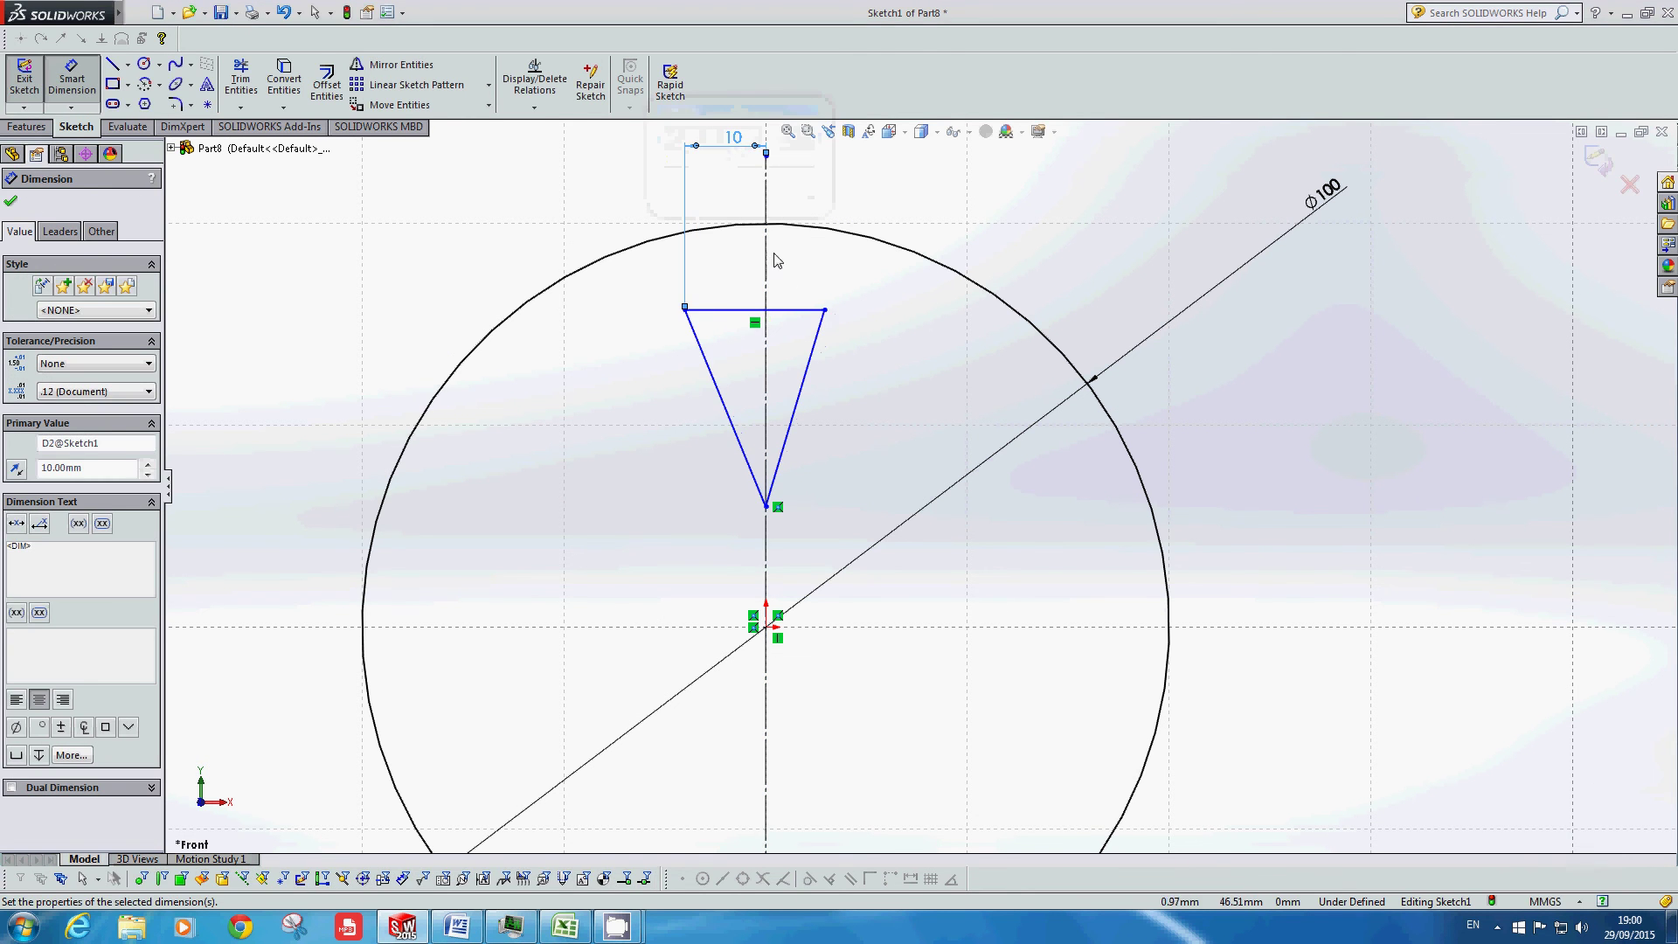
{"action": "left_click", "coordinate": [815, 312]}
{"action": "scroll", "coordinate": [816, 312], "scroll_direction": "down", "scroll_amount": 2}
{"action": "left_click", "coordinate": [760, 323]}
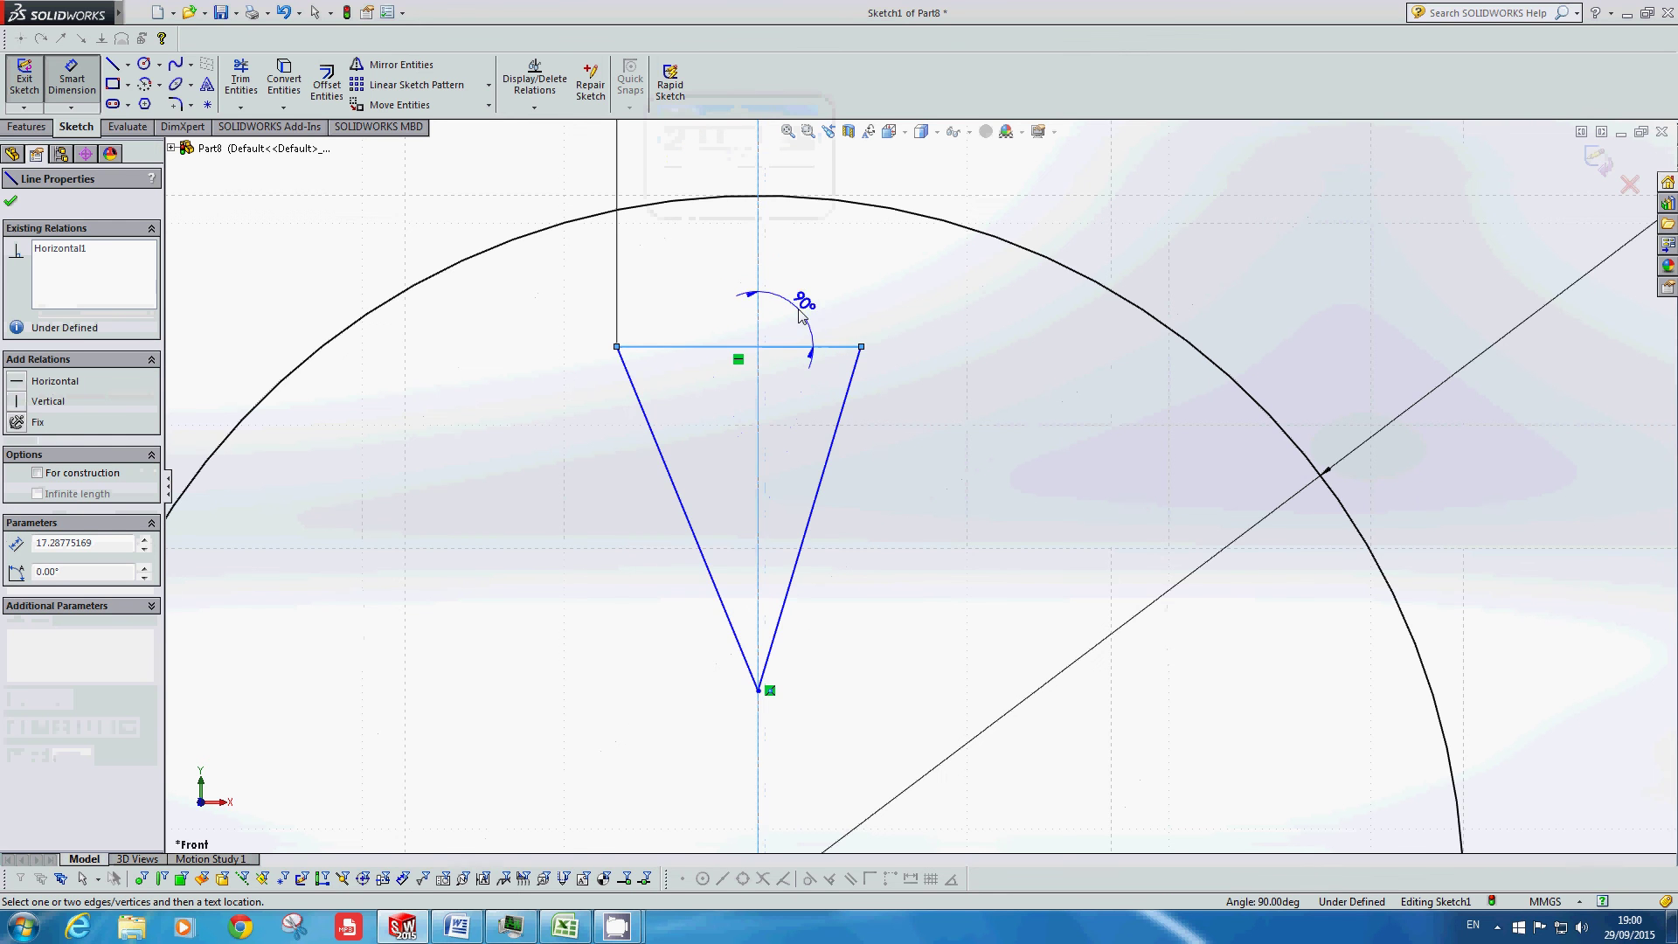
{"action": "scroll", "coordinate": [817, 254], "scroll_direction": "up", "scroll_amount": 2}
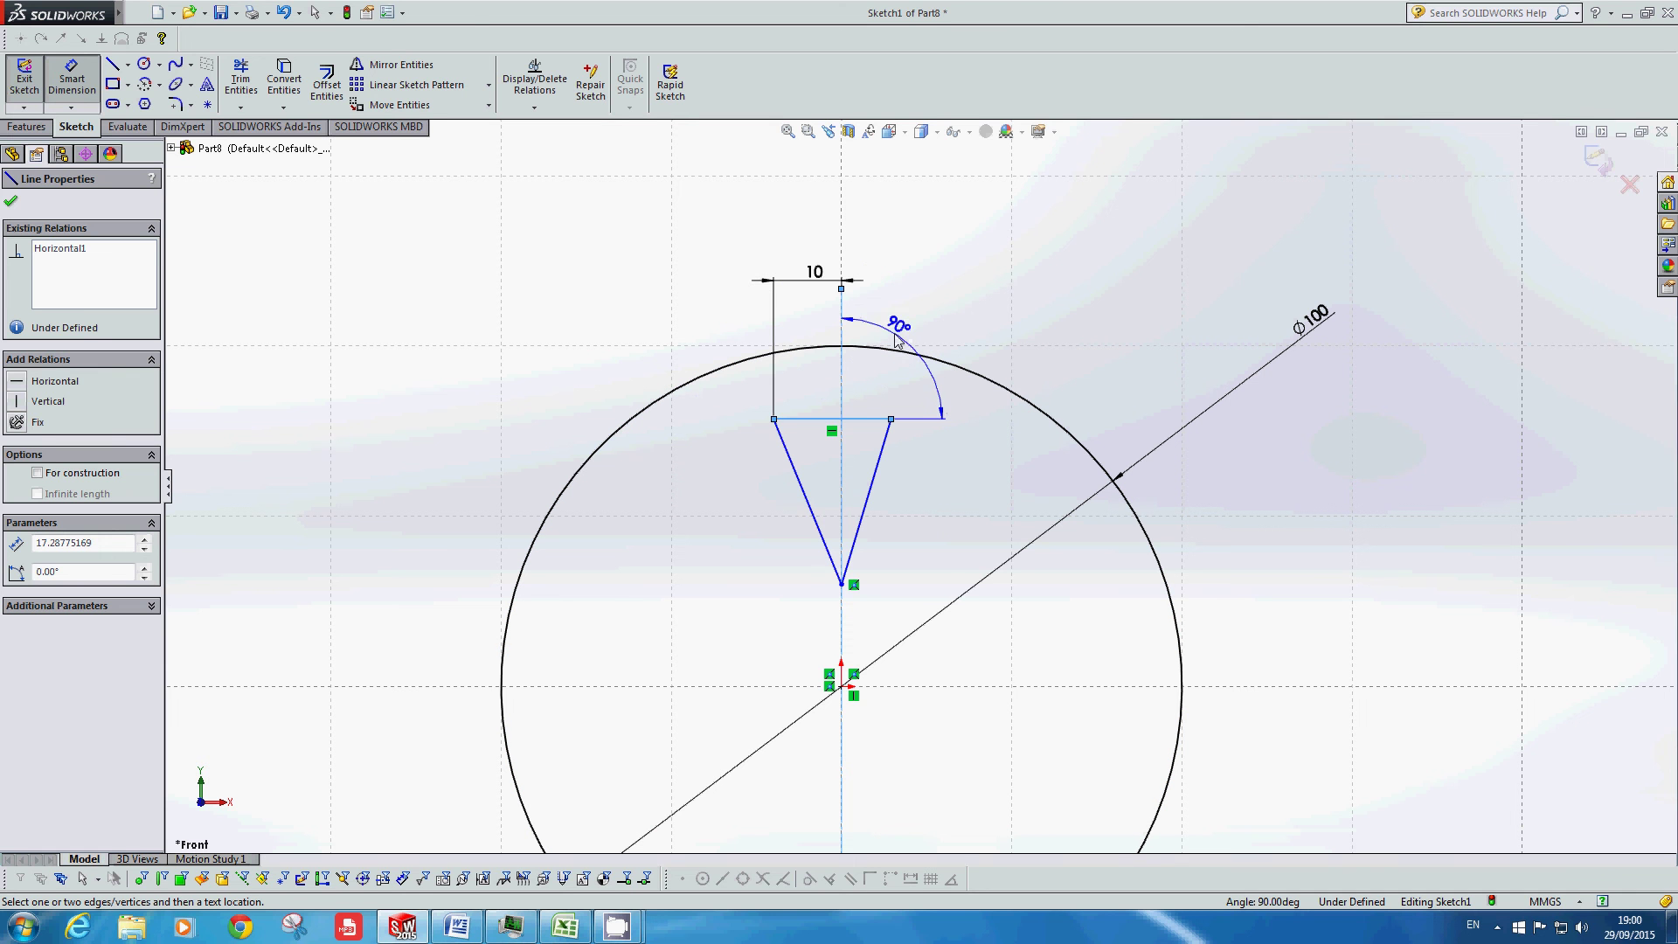
Step: Dimension the length of the triangle's horizontal upper edge as 20 mm
{"action": "left_click", "coordinate": [874, 418]}
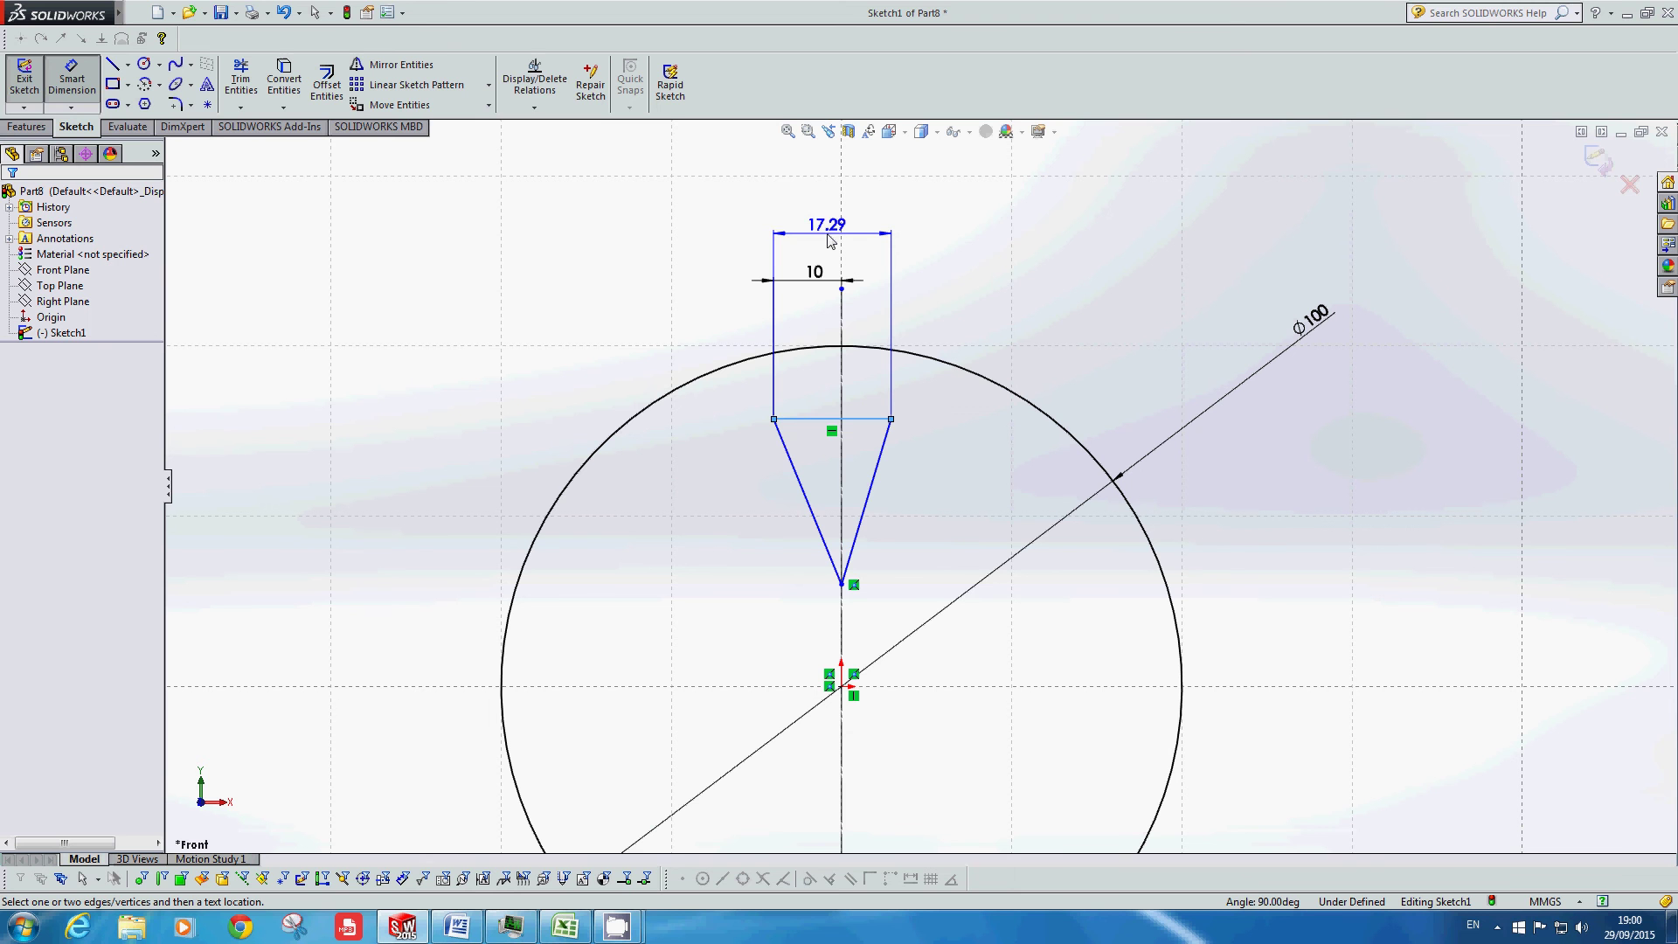
{"action": "left_click", "coordinate": [830, 241]}
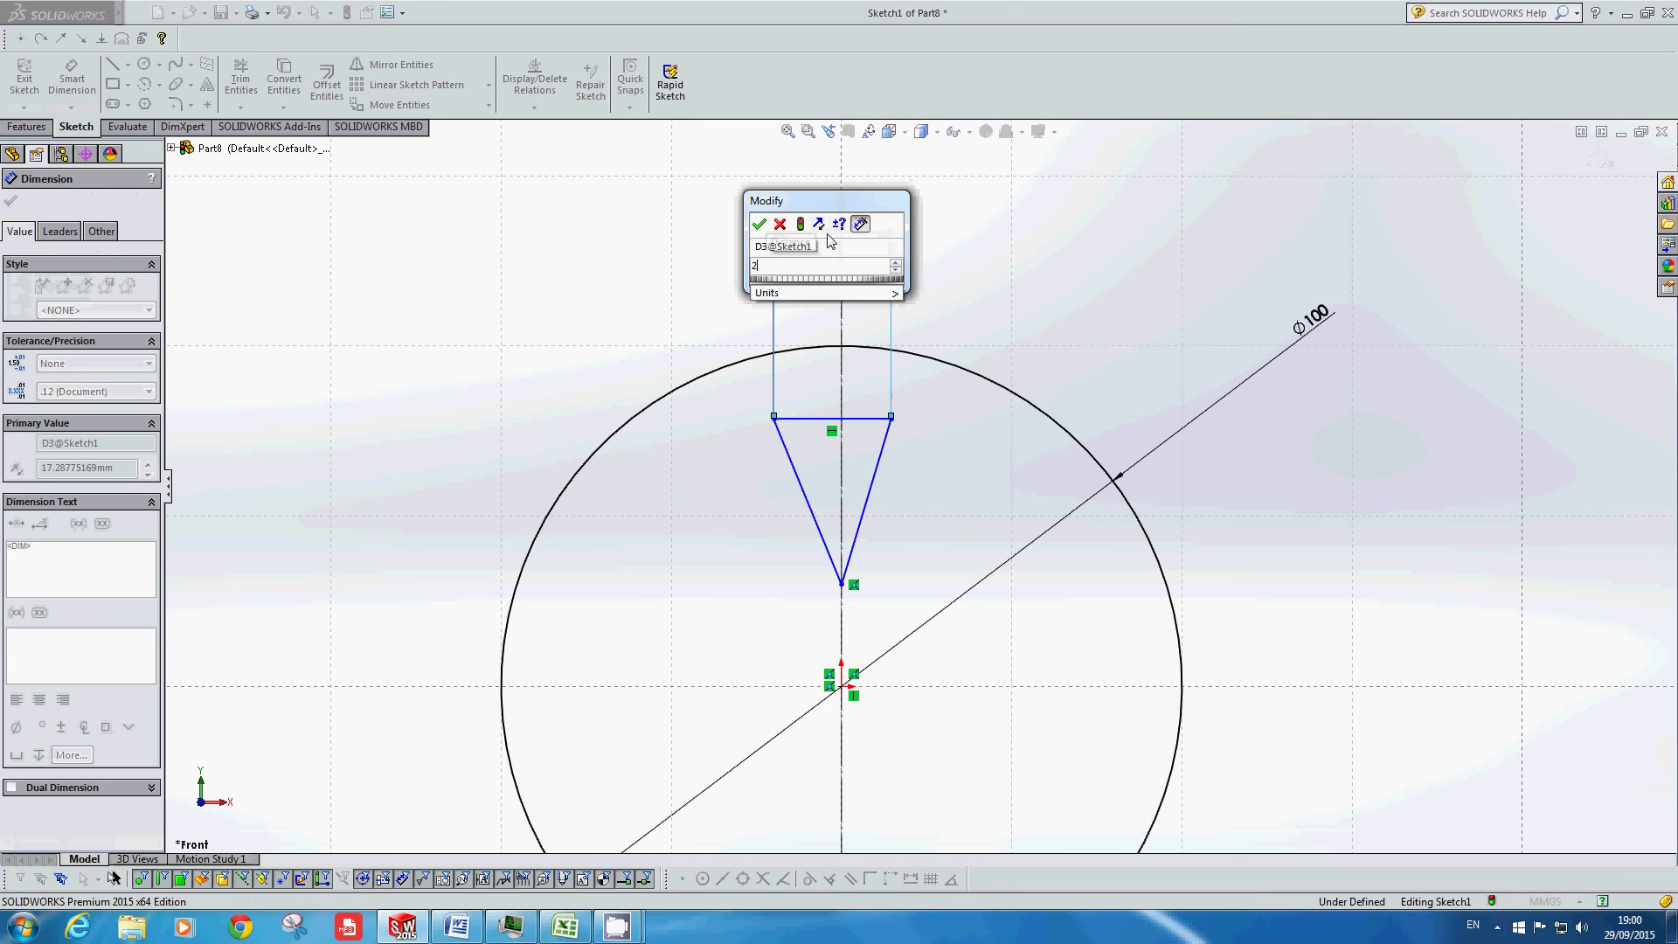
{"action": "key", "text": "Return"}
{"action": "left_click", "coordinate": [846, 169]}
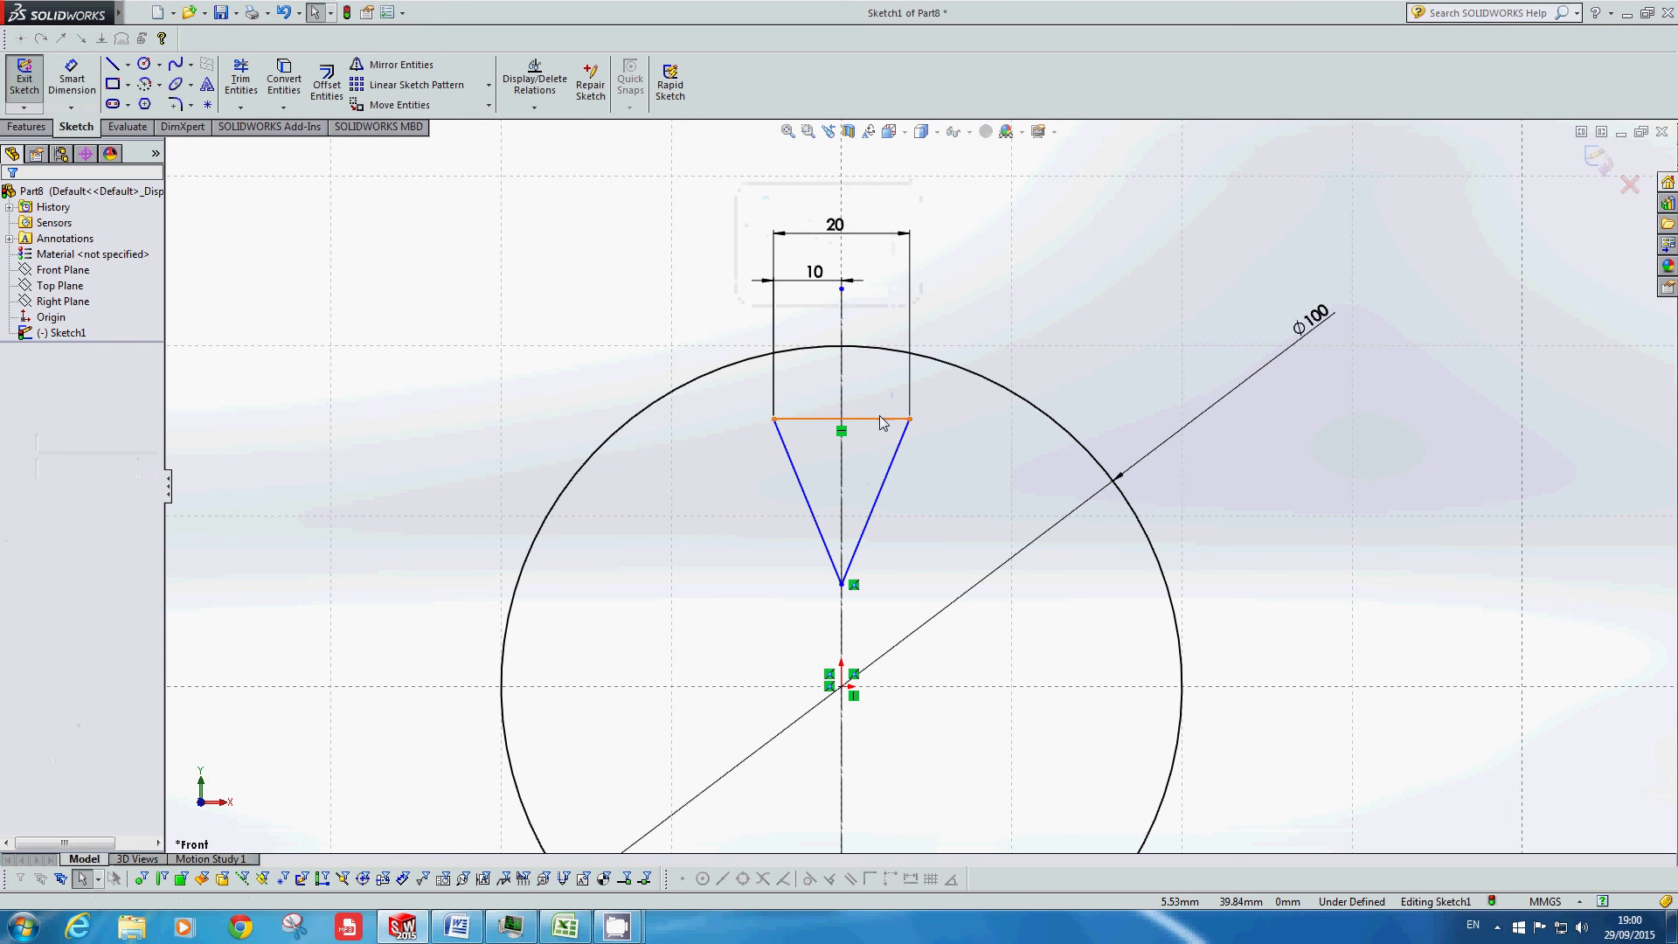
Step: Dimension the vertical distance from the triangle's upper edge to the circle's centre as 45 mm
{"action": "left_click", "coordinate": [820, 421]}
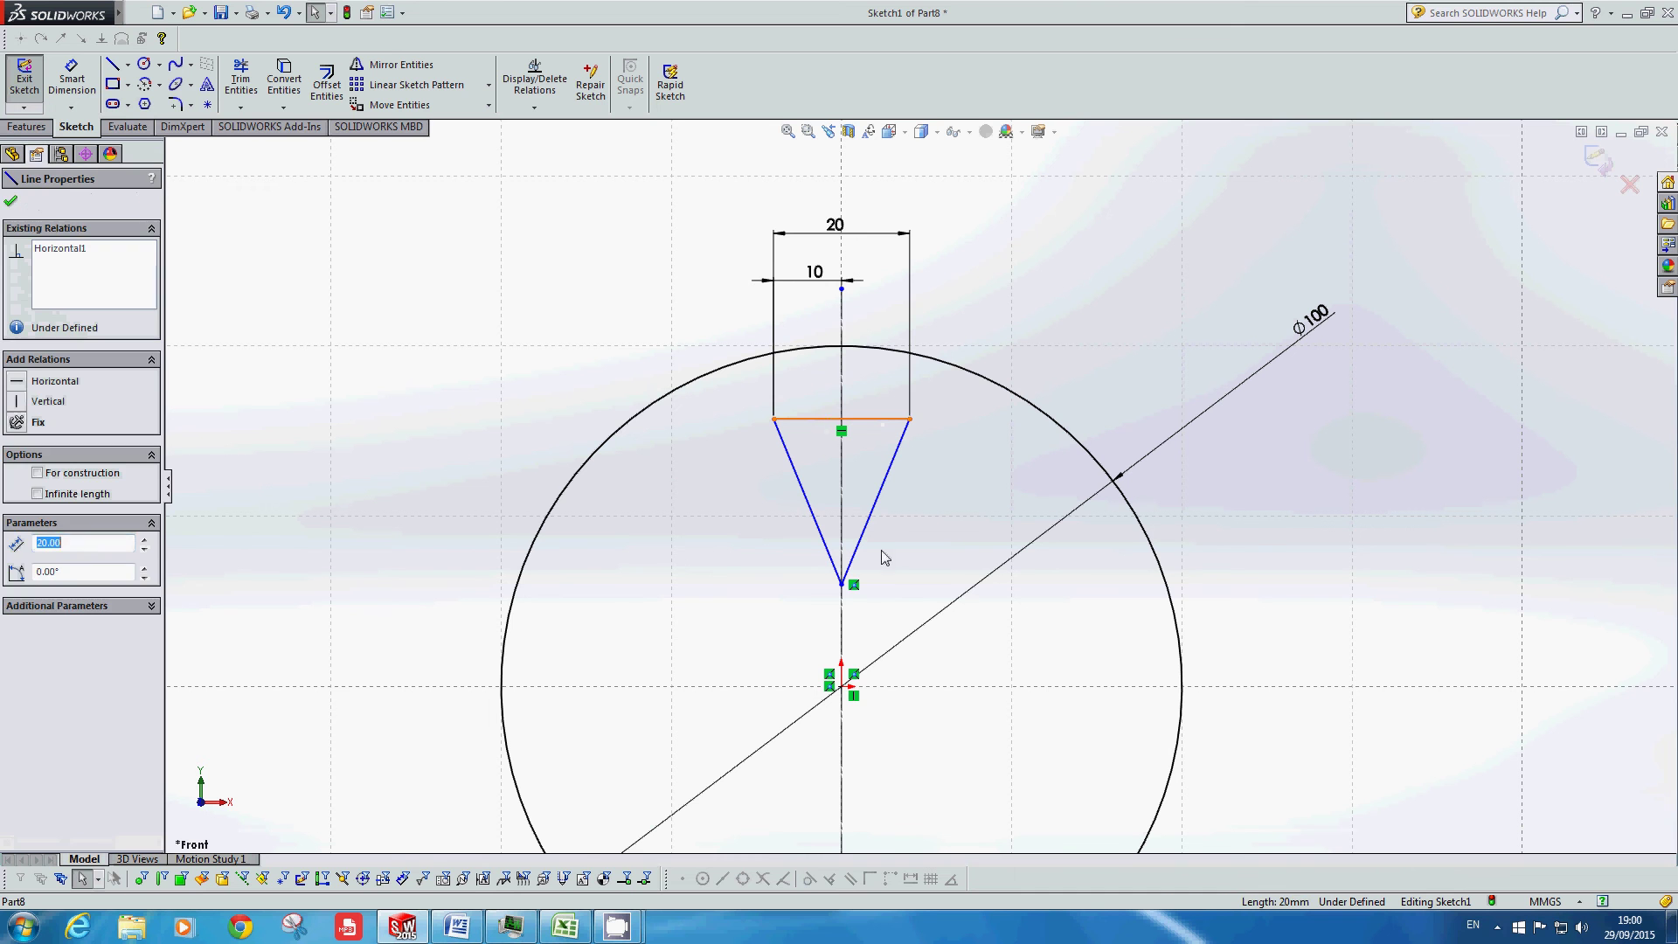
{"action": "left_click", "coordinate": [663, 569]}
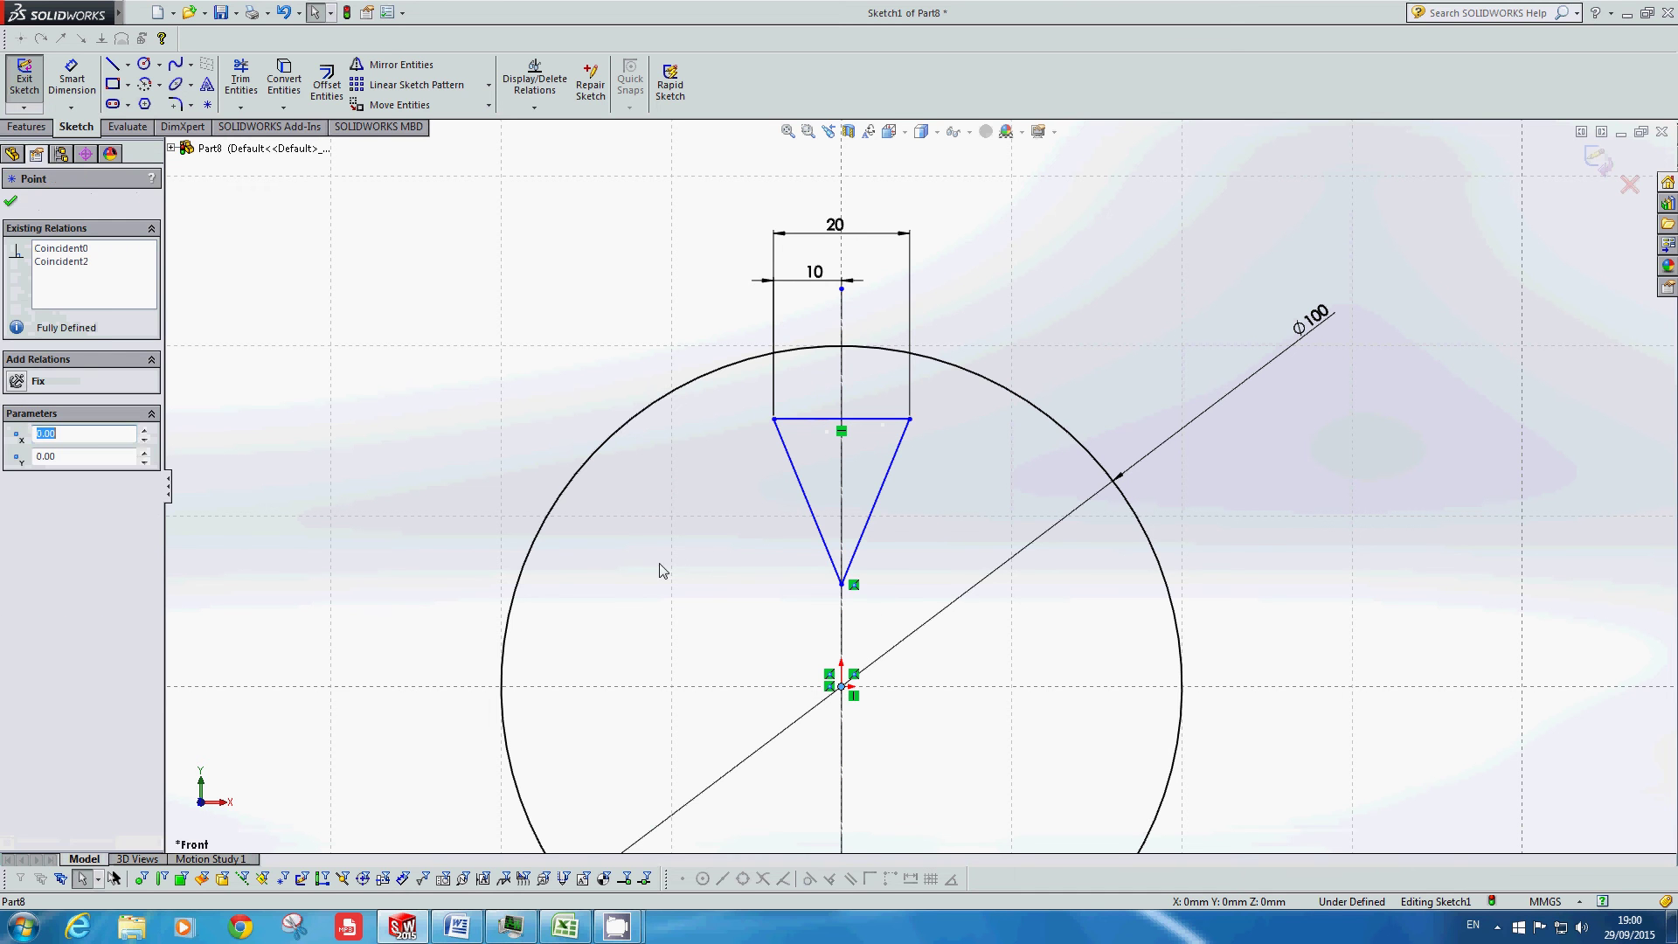
{"action": "left_click", "coordinate": [72, 80]}
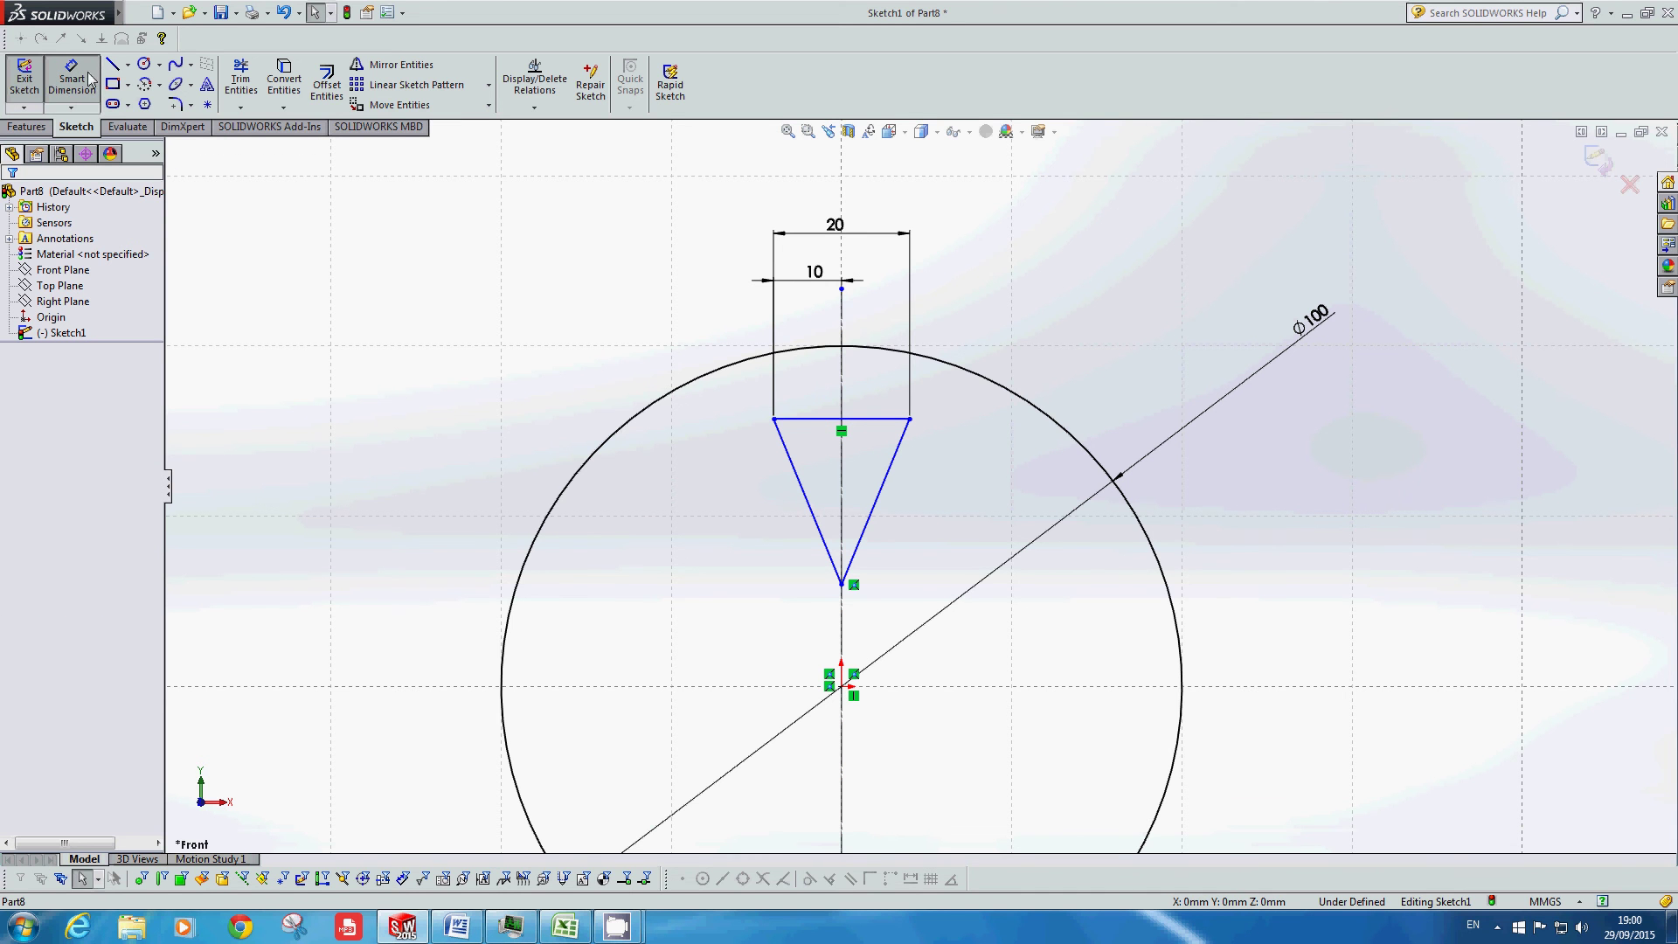
{"action": "left_click", "coordinate": [807, 422]}
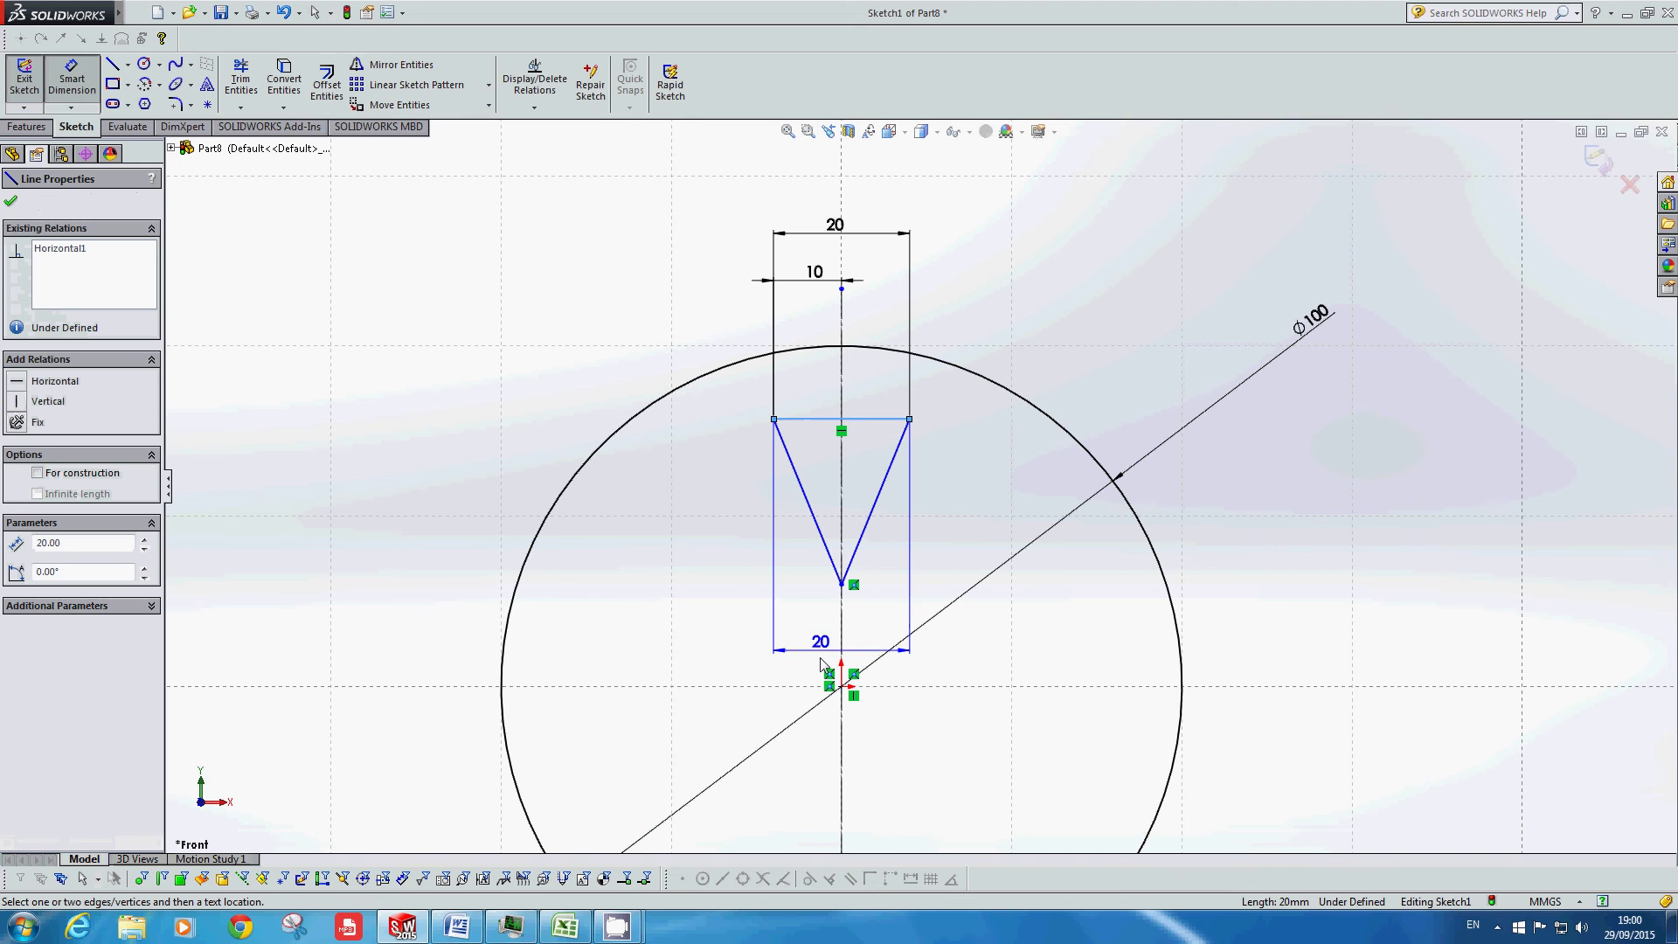
{"action": "left_click", "coordinate": [841, 689]}
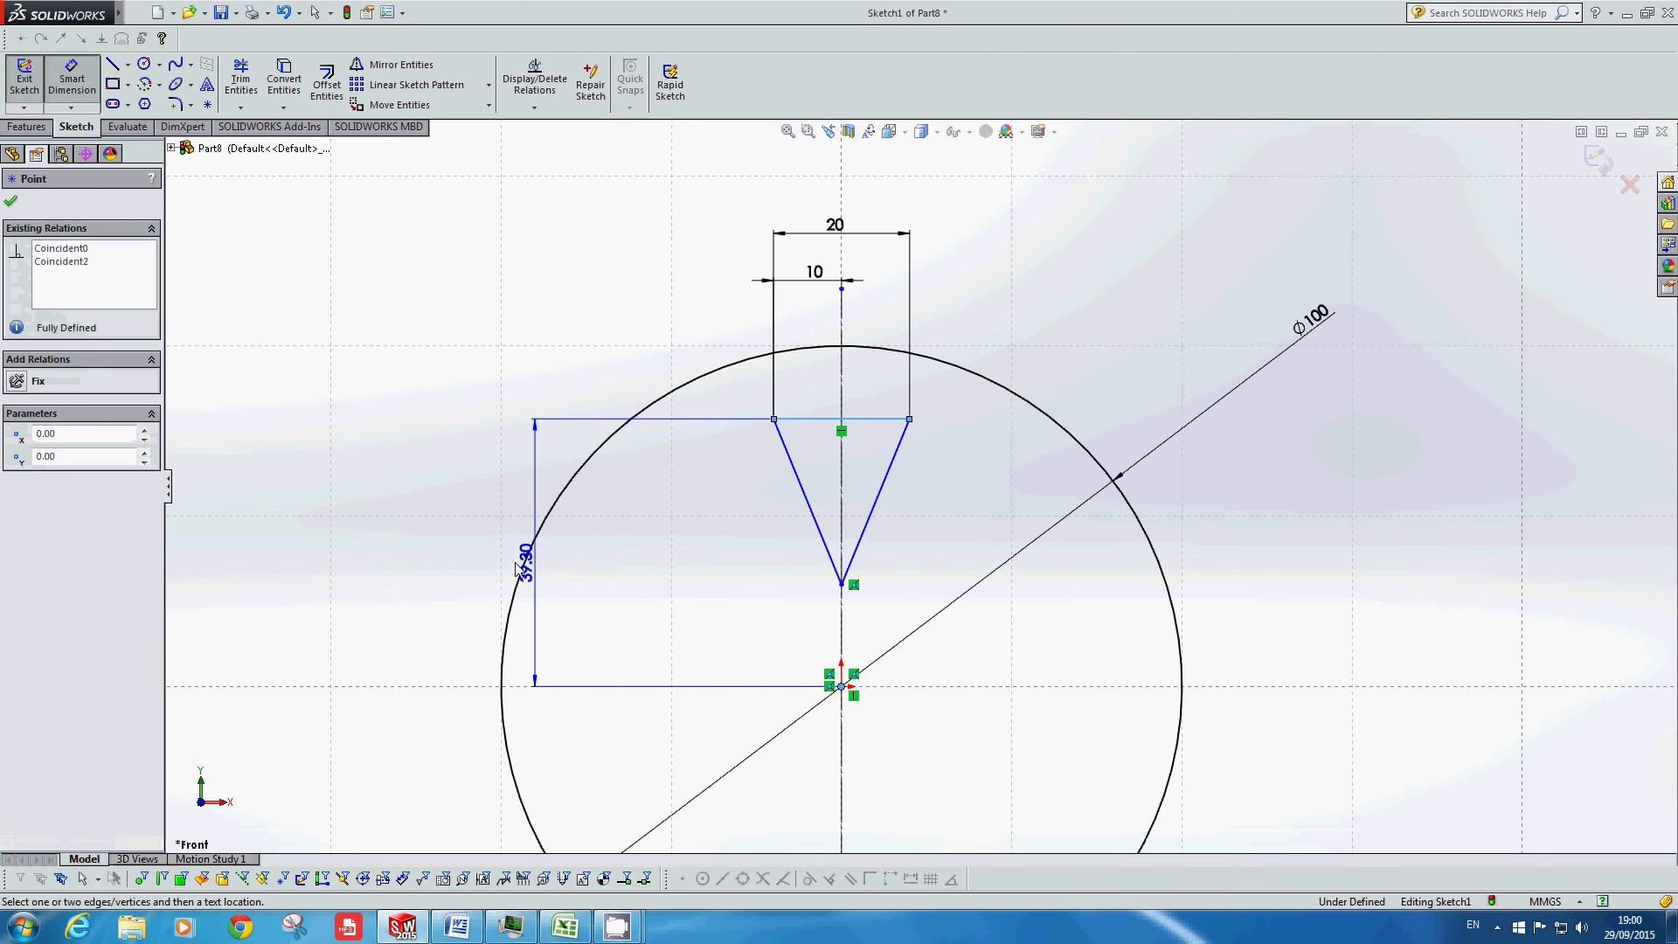
{"action": "left_click", "coordinate": [409, 568]}
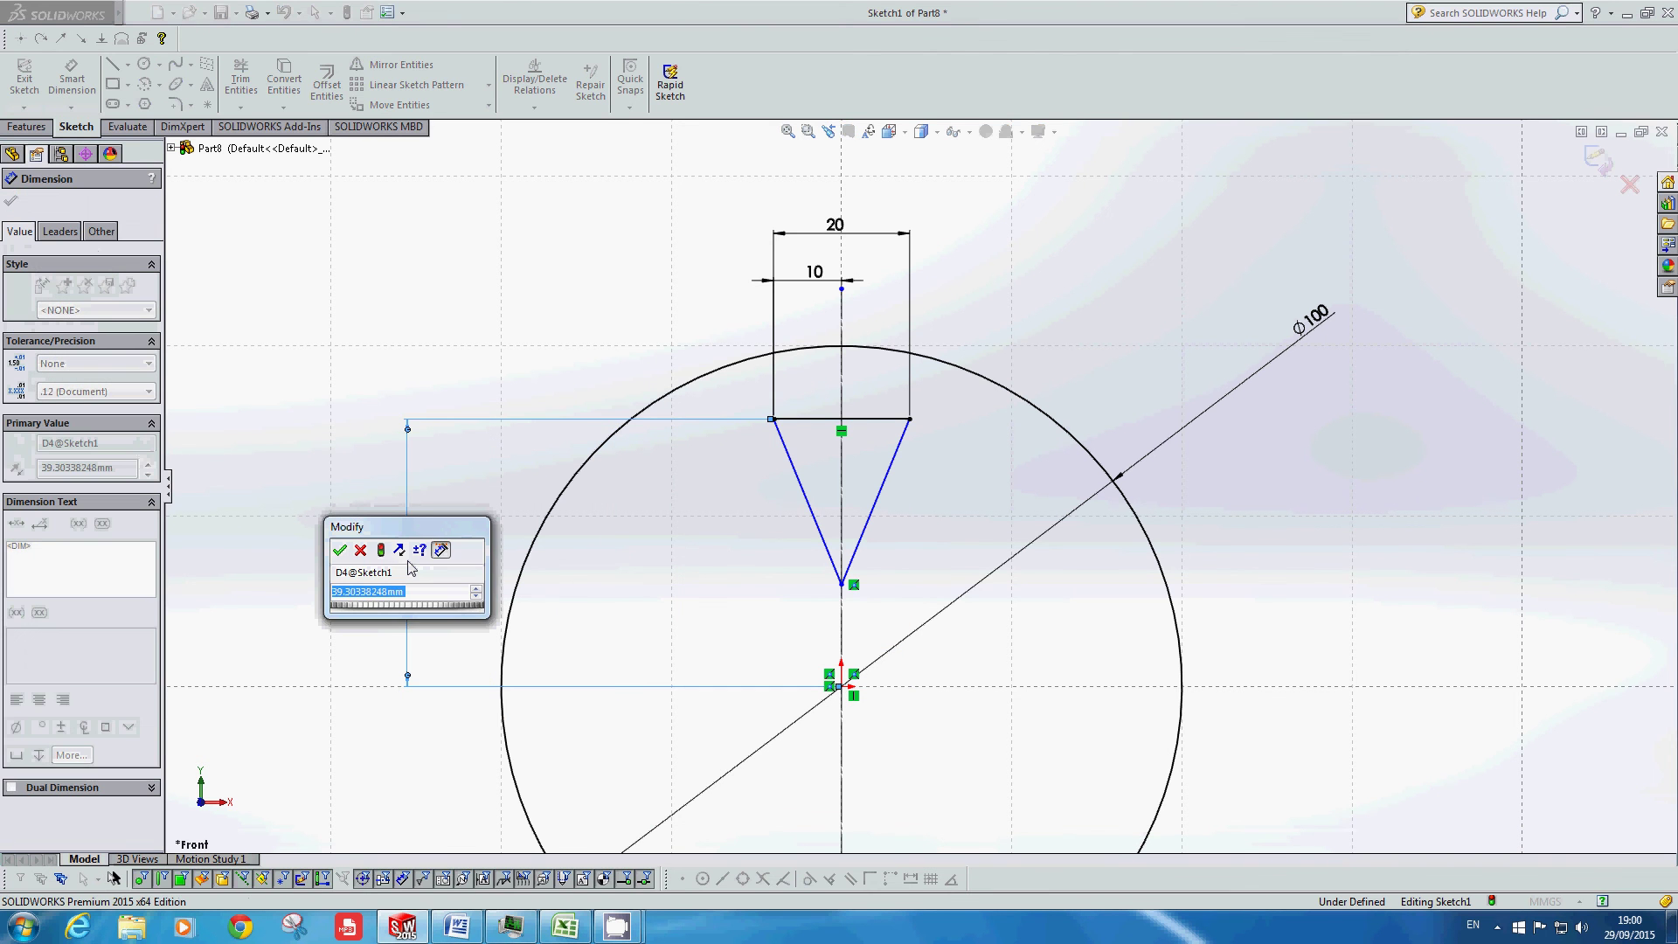
{"action": "type", "text": "45"}
{"action": "key", "text": "Return"}
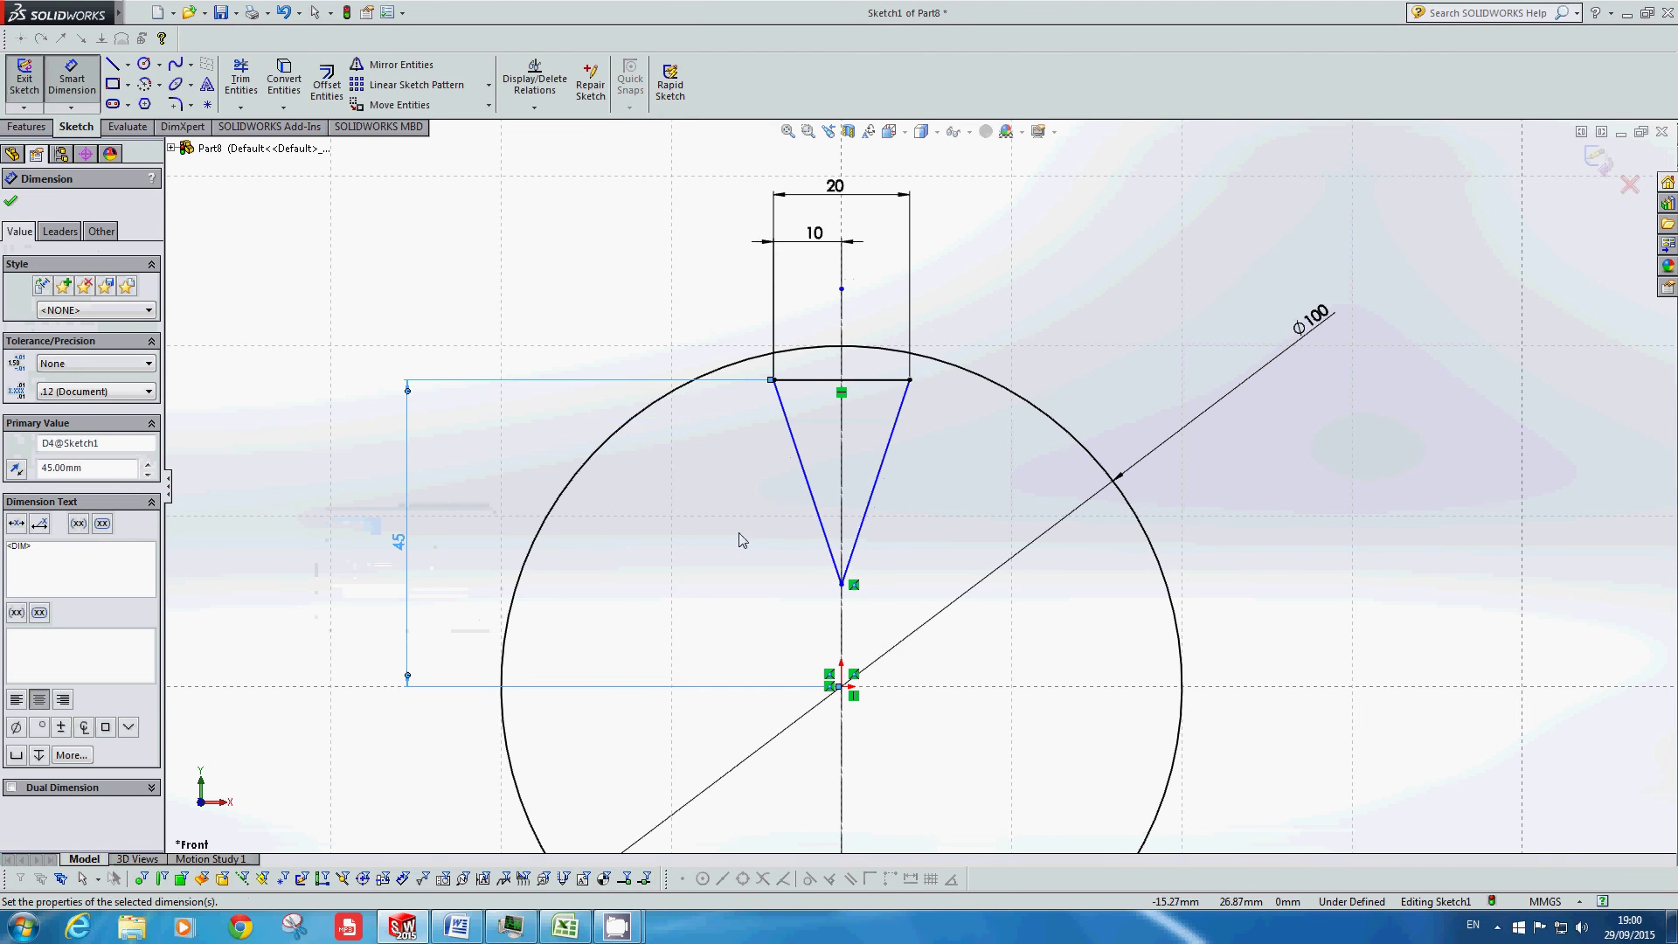
Step: Check the Circular Pattern drawing in Word, and dimension the triangle's lower vertex 5 mm above the circle's centre in the SolidWorks sketch
{"action": "left_click", "coordinate": [456, 926]}
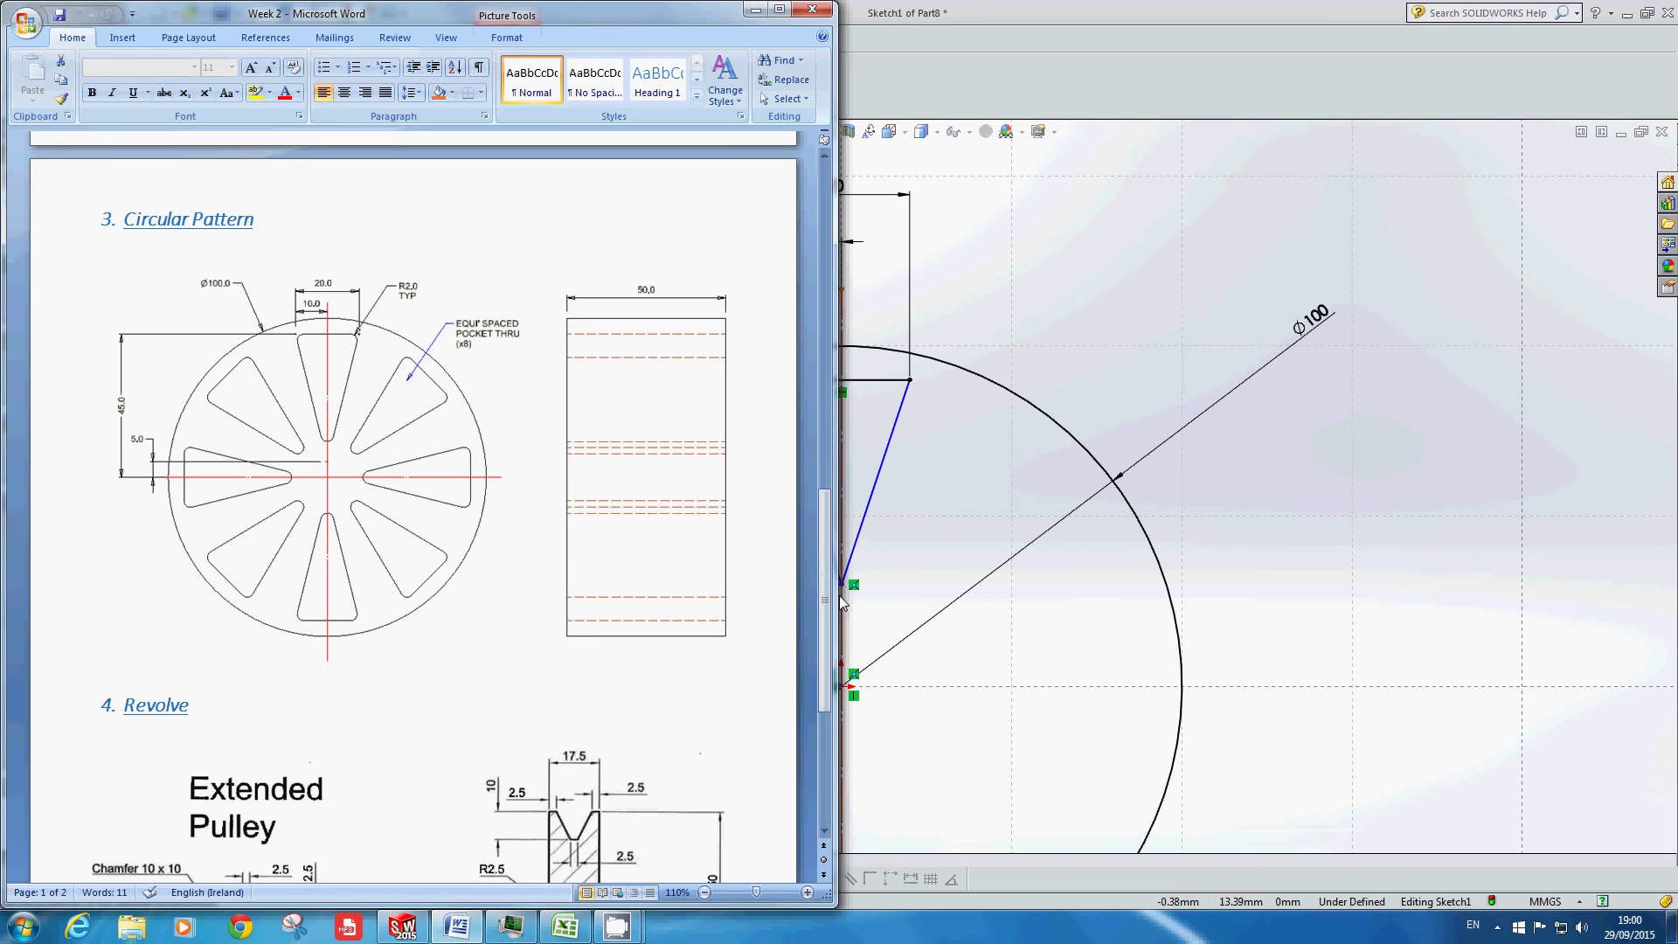
{"action": "left_click", "coordinate": [906, 578]}
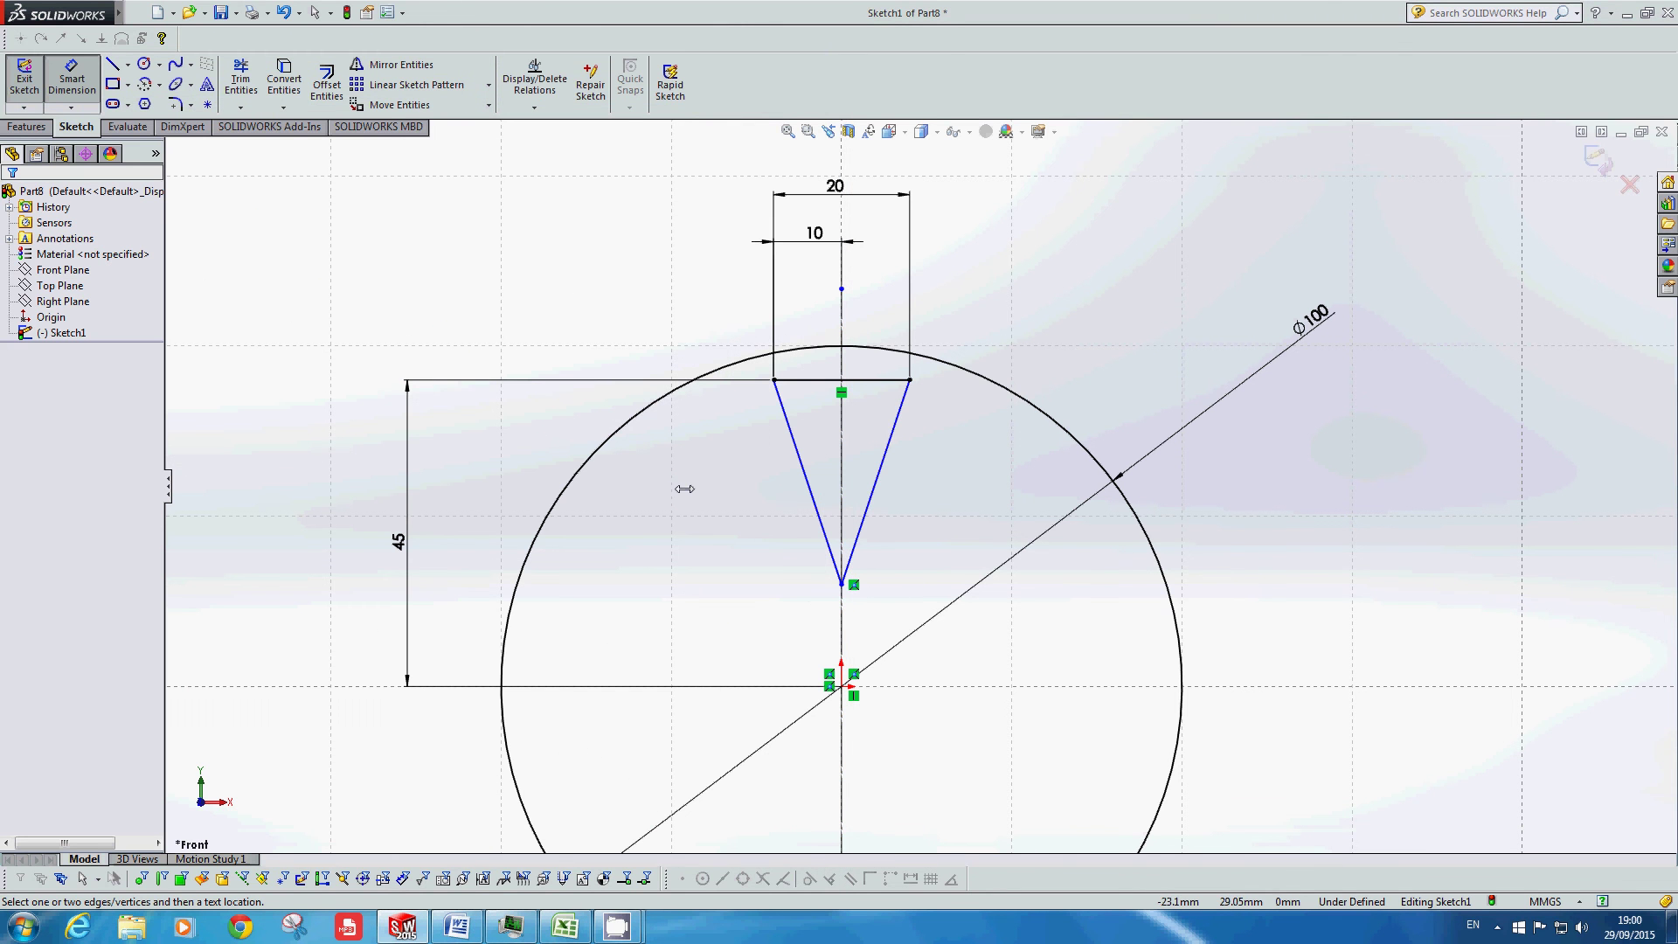
{"action": "left_click", "coordinate": [841, 584]}
{"action": "left_click", "coordinate": [842, 686]}
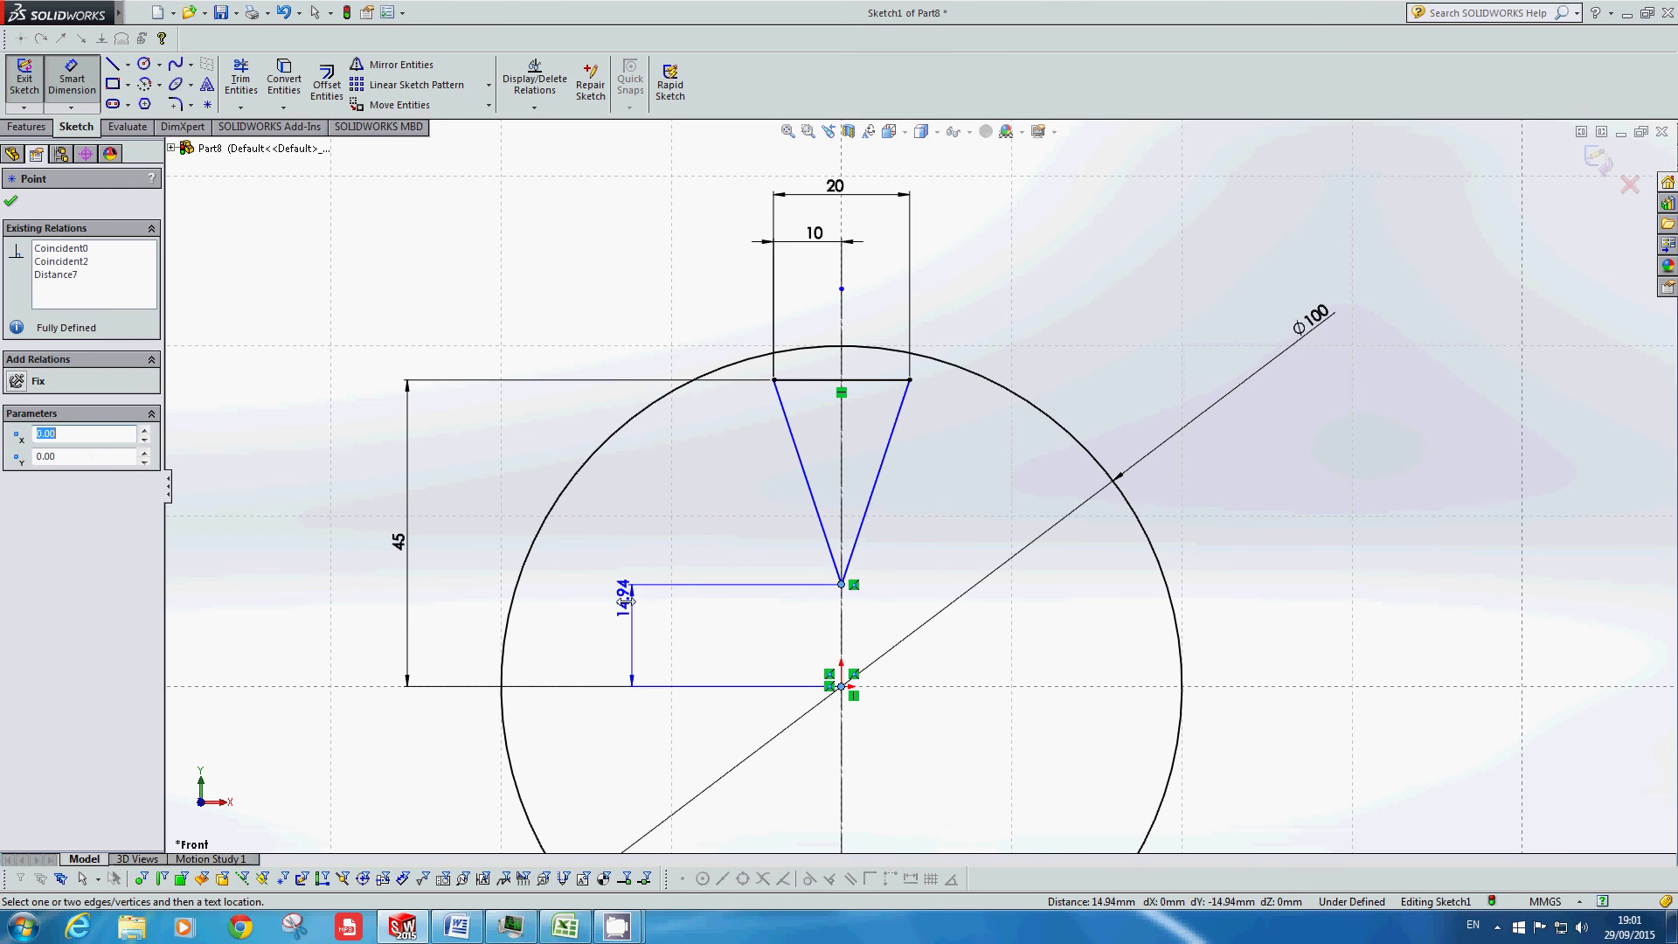
{"action": "left_click", "coordinate": [472, 645]}
{"action": "type", "text": "5"}
{"action": "key", "text": "Return"}
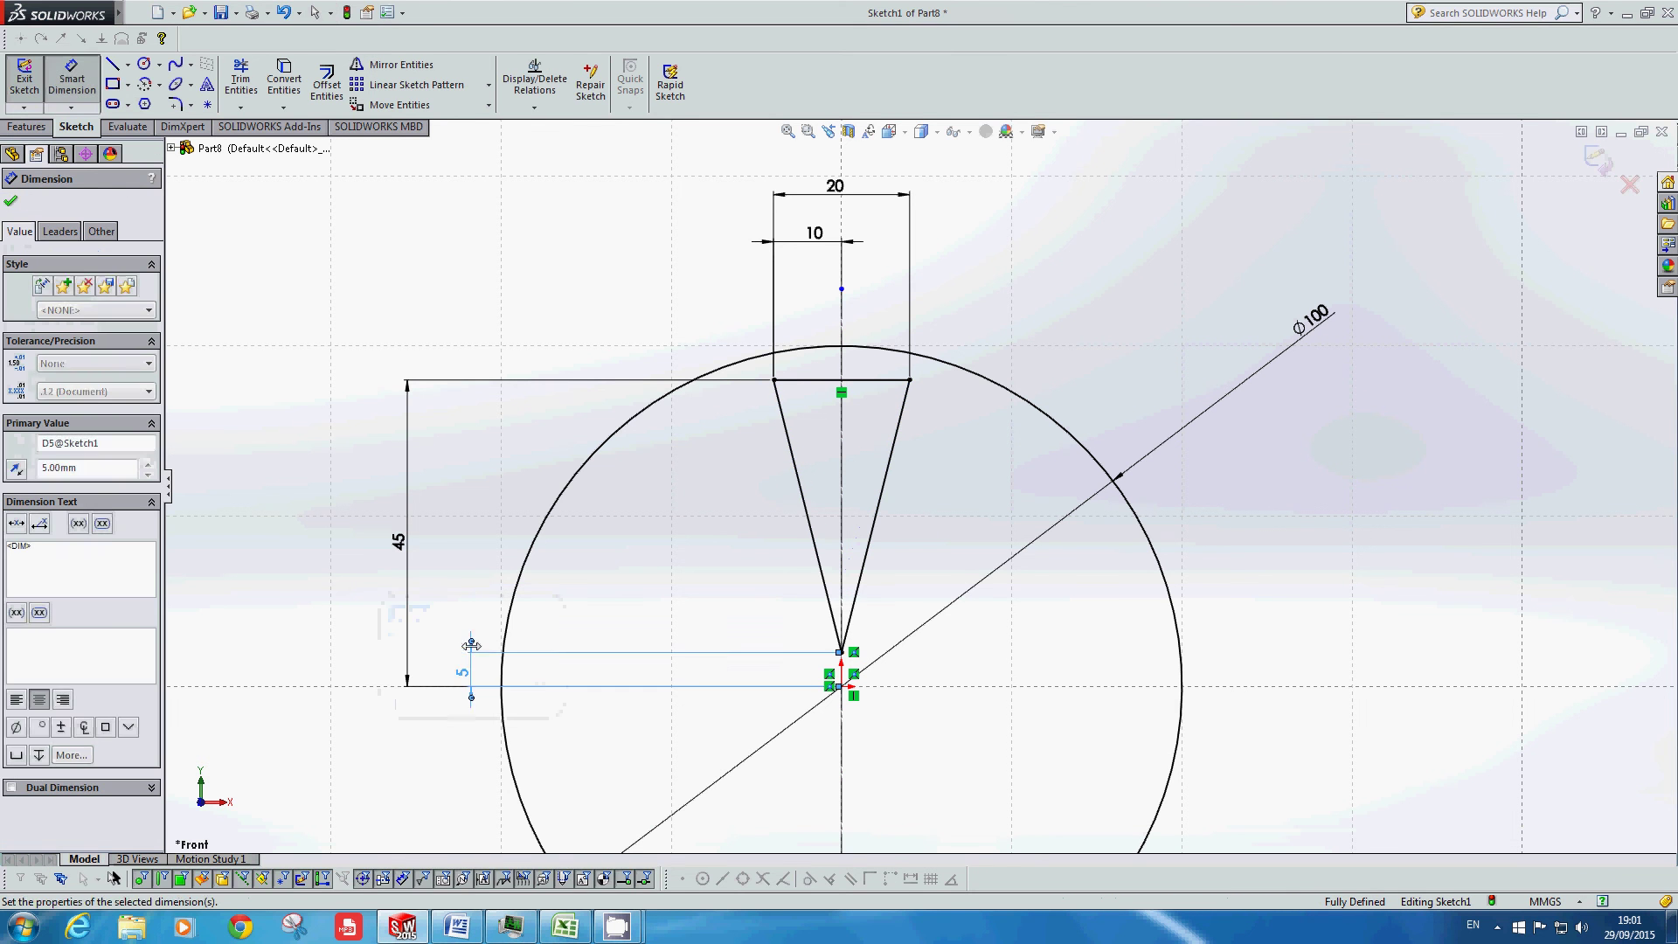
{"action": "left_click", "coordinate": [1018, 540]}
Step: Round all three corners of the triangle with 2 mm sketch fillets
{"action": "scroll", "coordinate": [1027, 580], "scroll_direction": "down", "scroll_amount": 2}
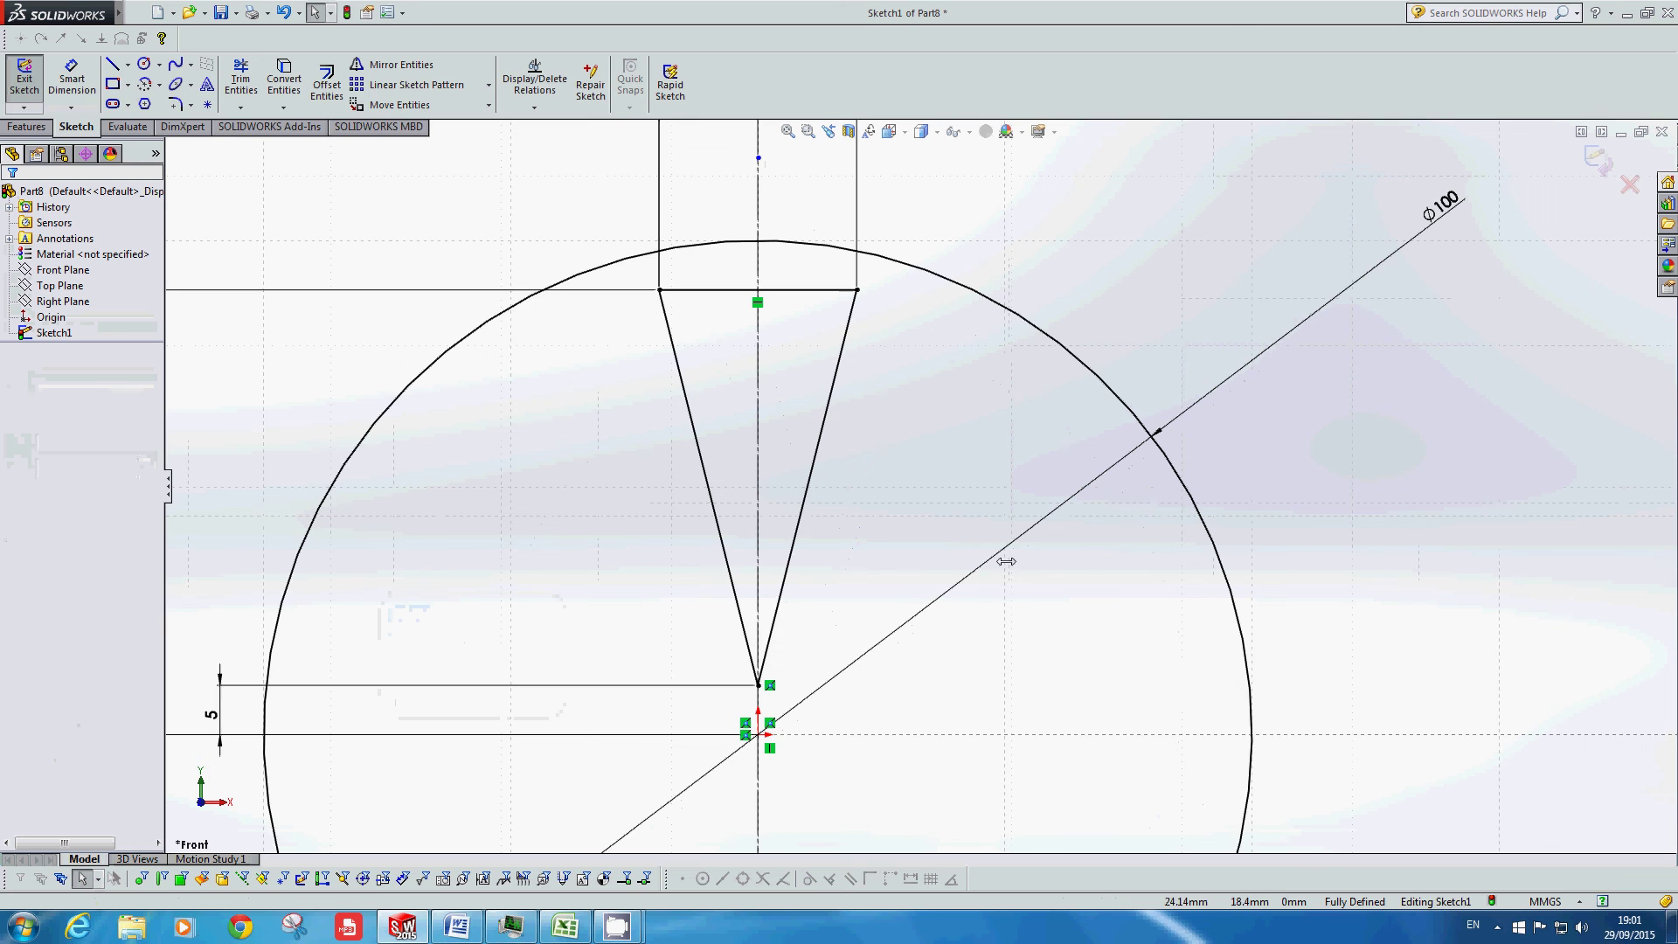
{"action": "scroll", "coordinate": [934, 464], "scroll_direction": "up", "scroll_amount": 1}
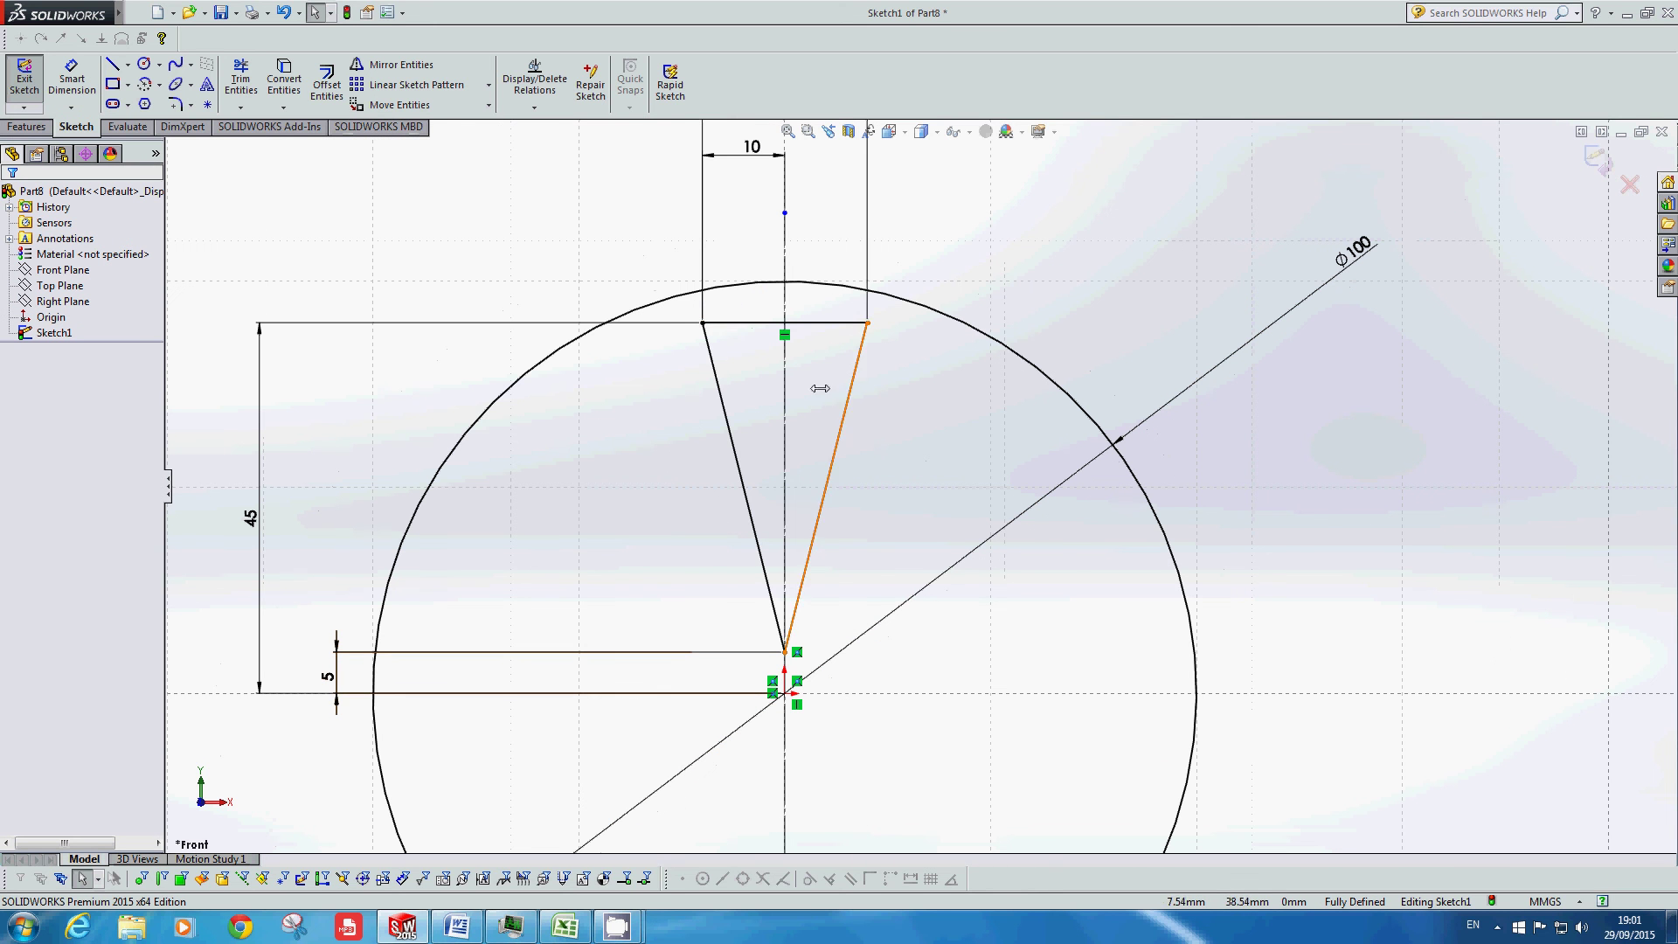
{"action": "left_click", "coordinate": [178, 104]}
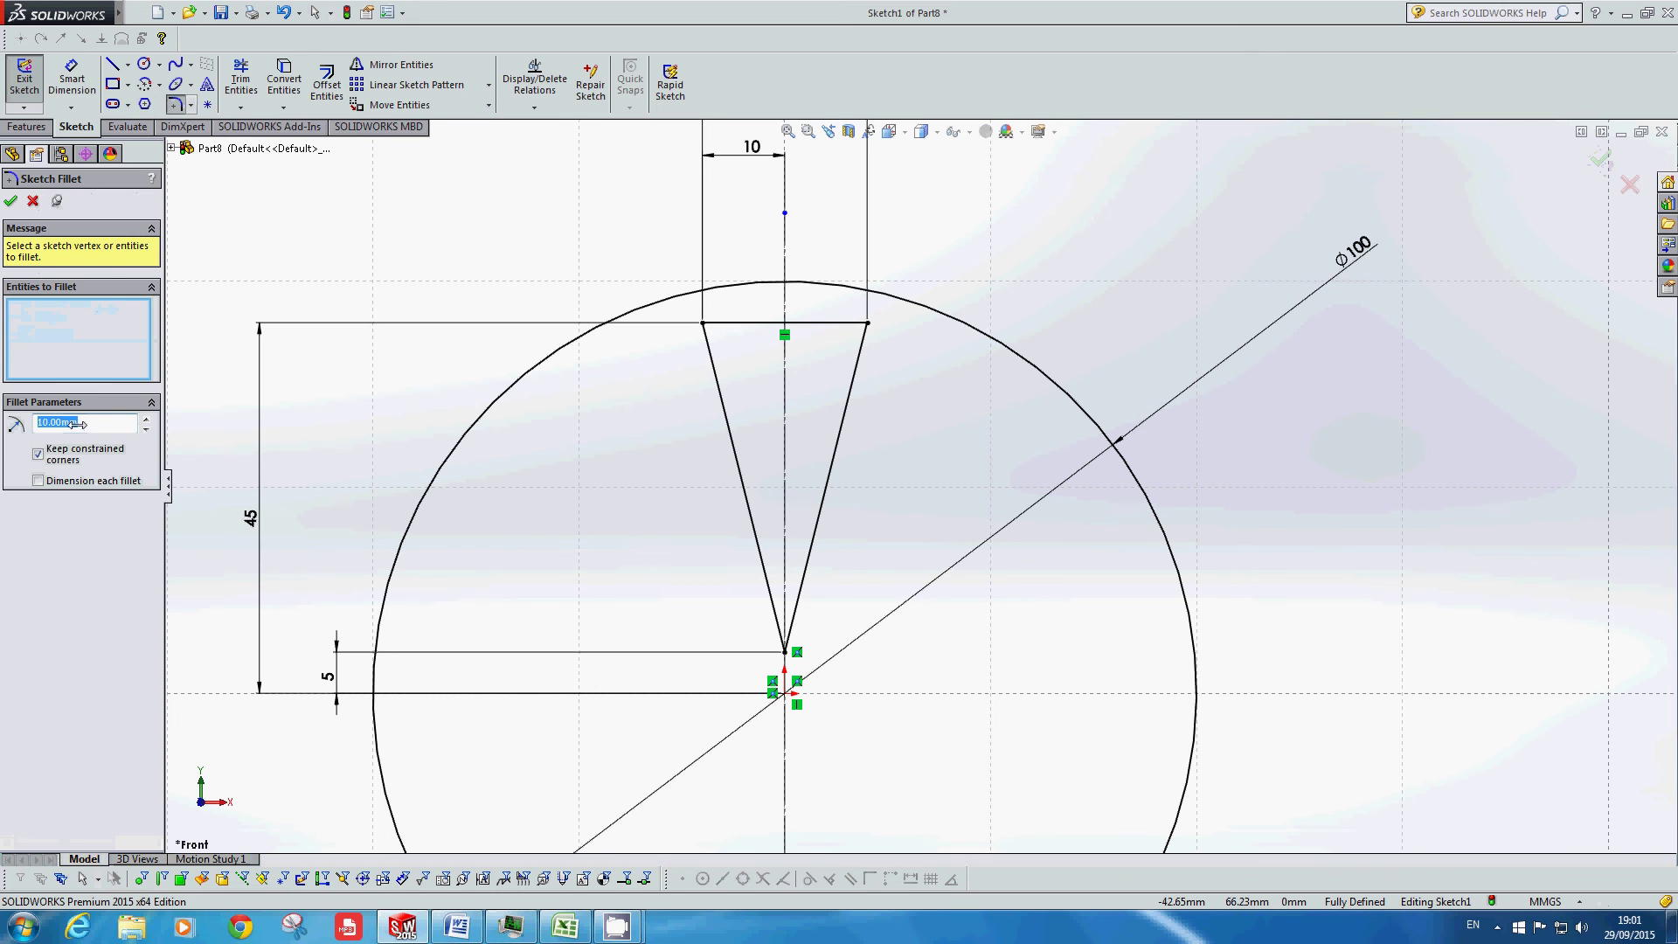
{"action": "type", "text": "2"}
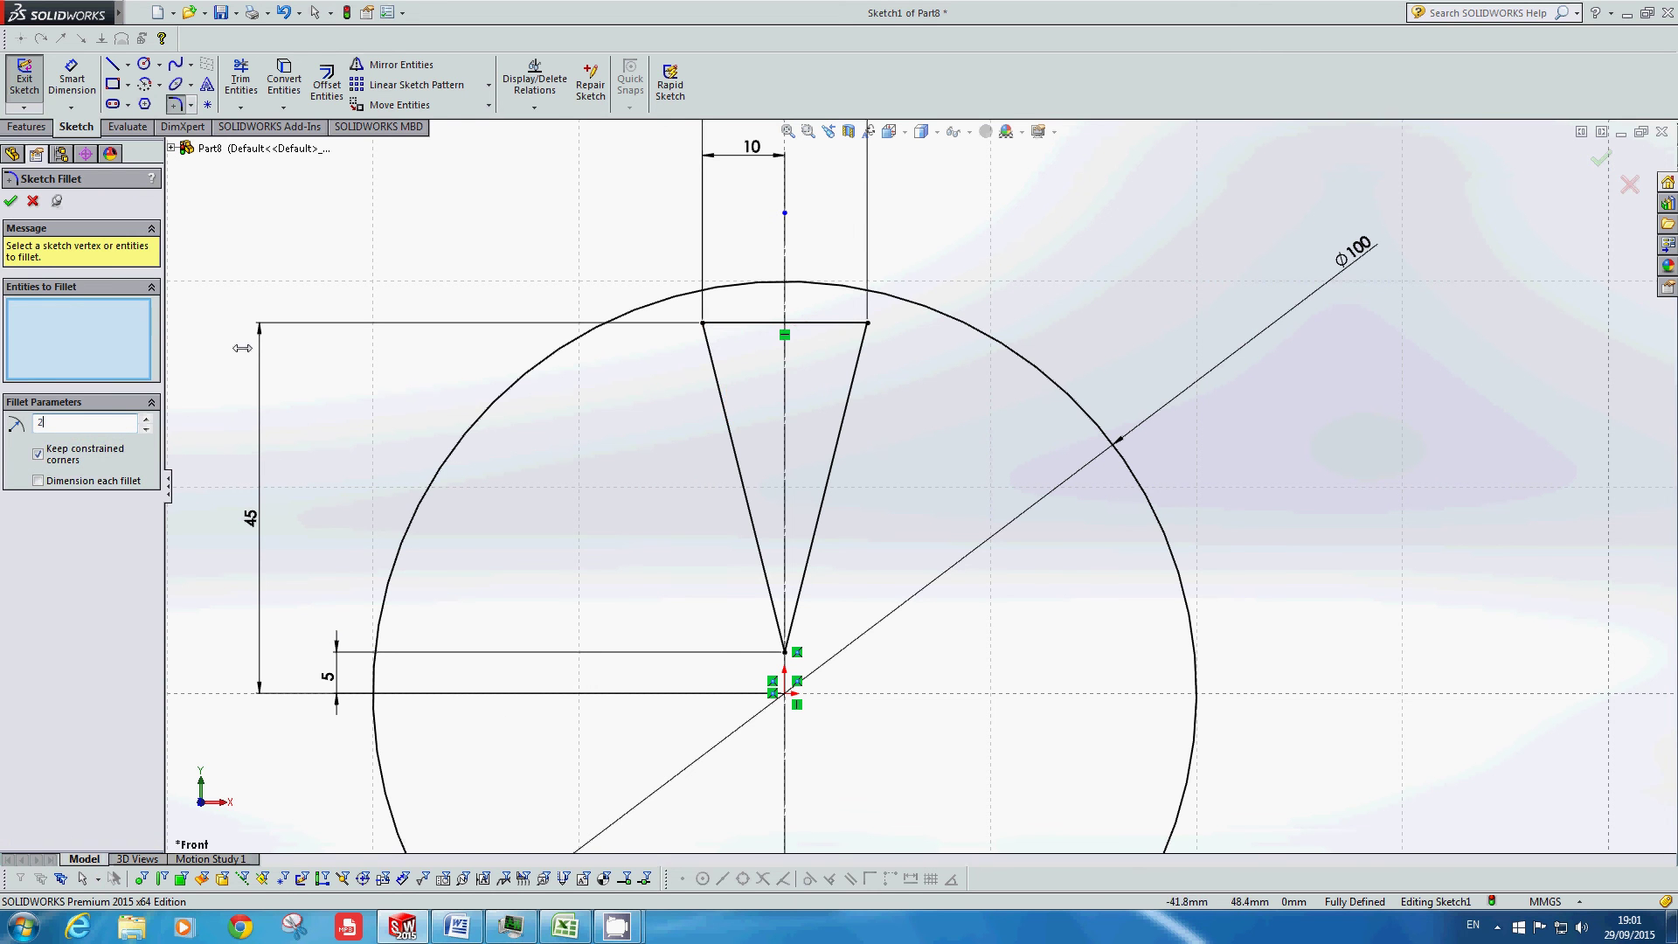
{"action": "key", "text": "Return"}
{"action": "left_click", "coordinate": [705, 324]}
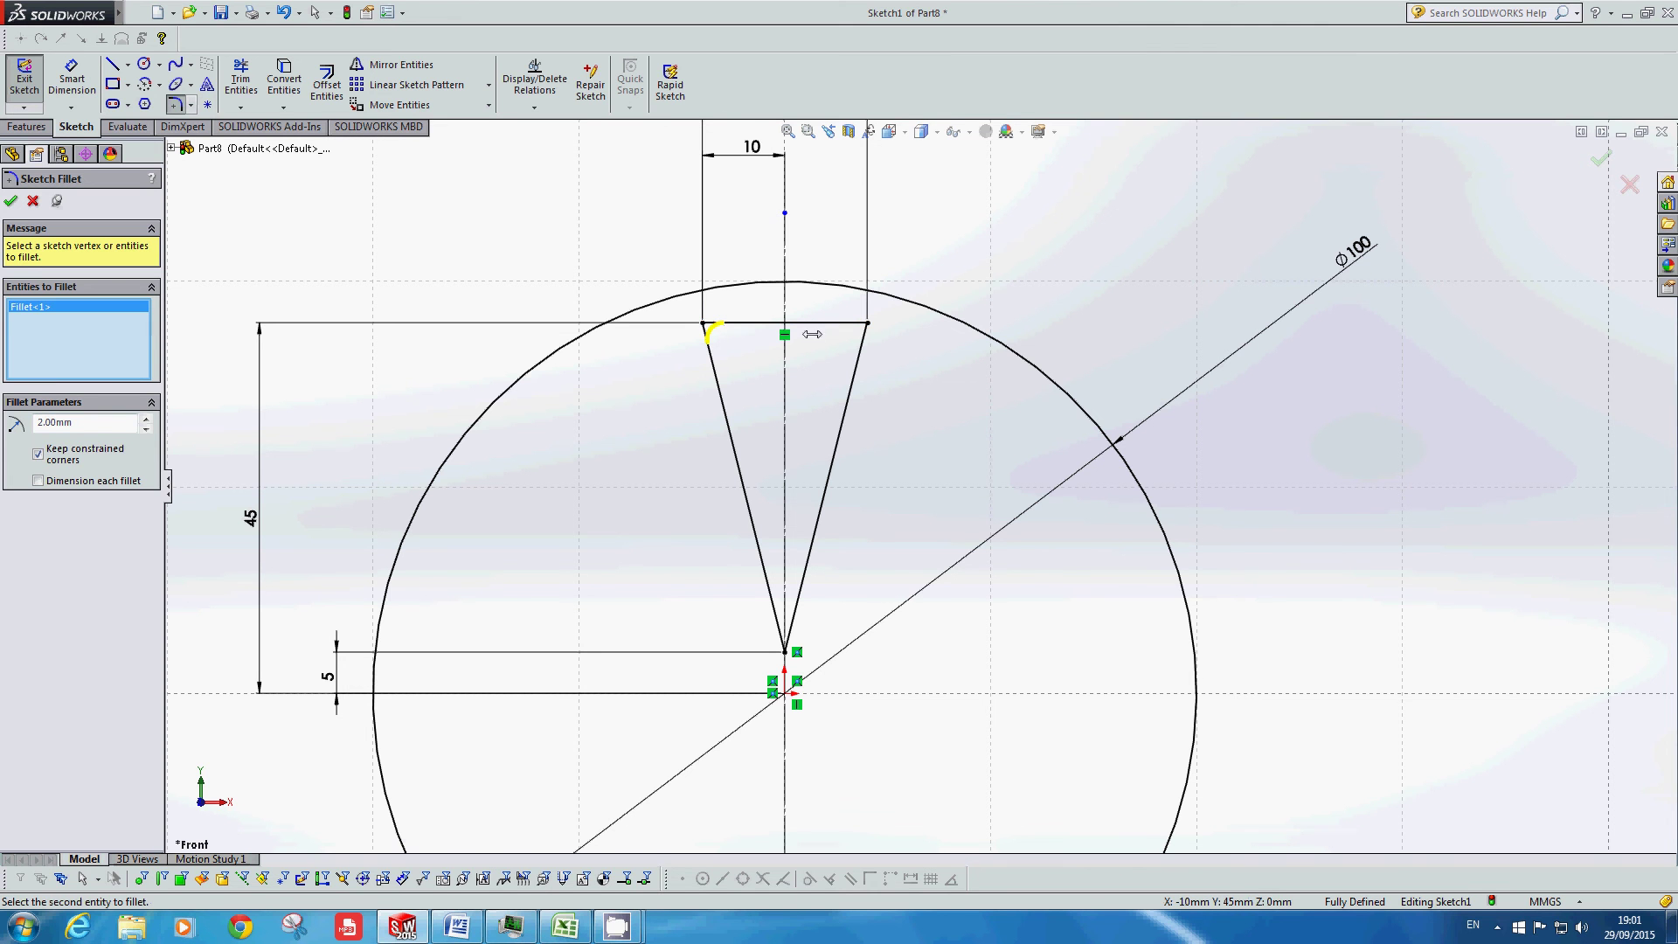
{"action": "left_click", "coordinate": [864, 323]}
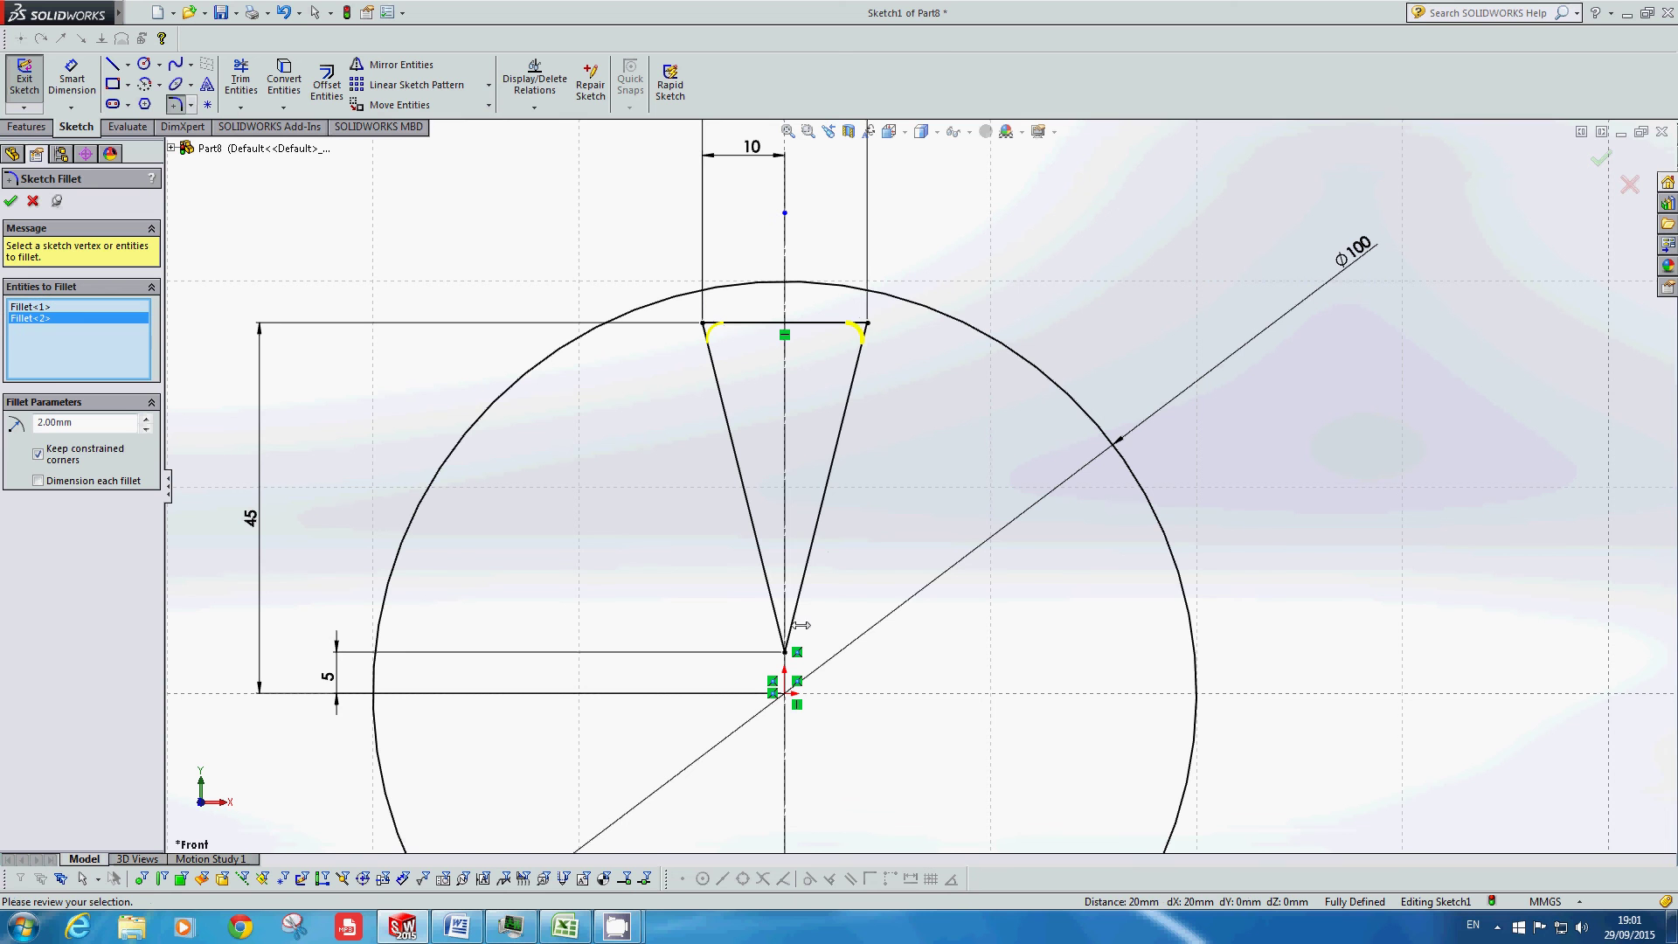
{"action": "left_click", "coordinate": [784, 651]}
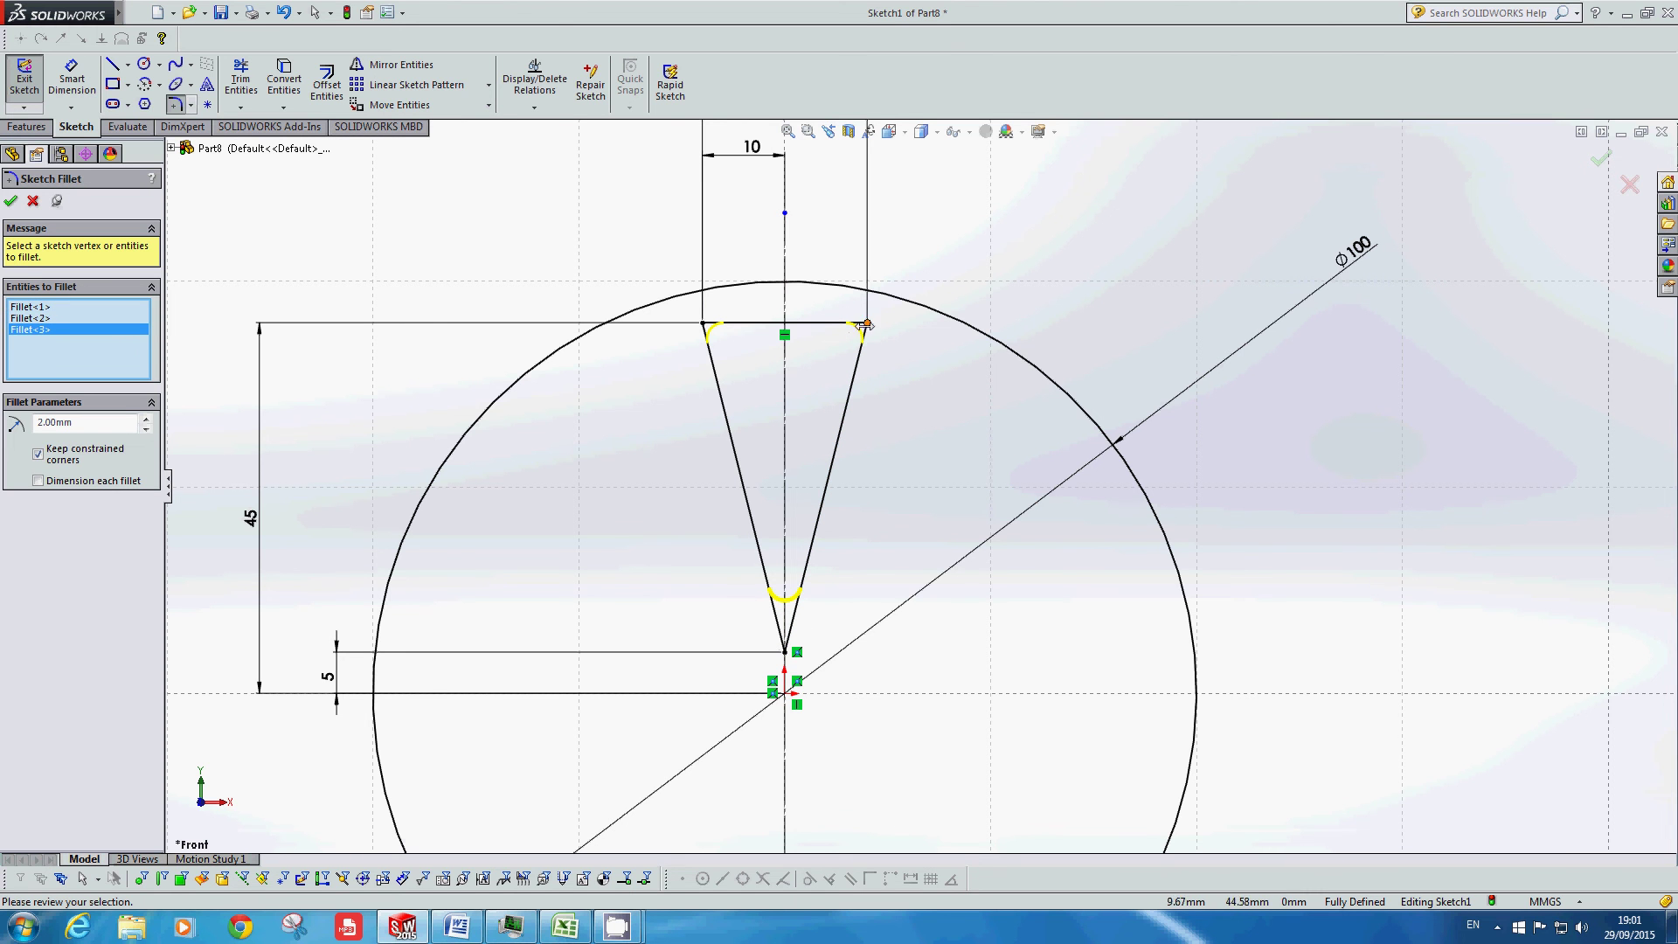
{"action": "left_click", "coordinate": [12, 202]}
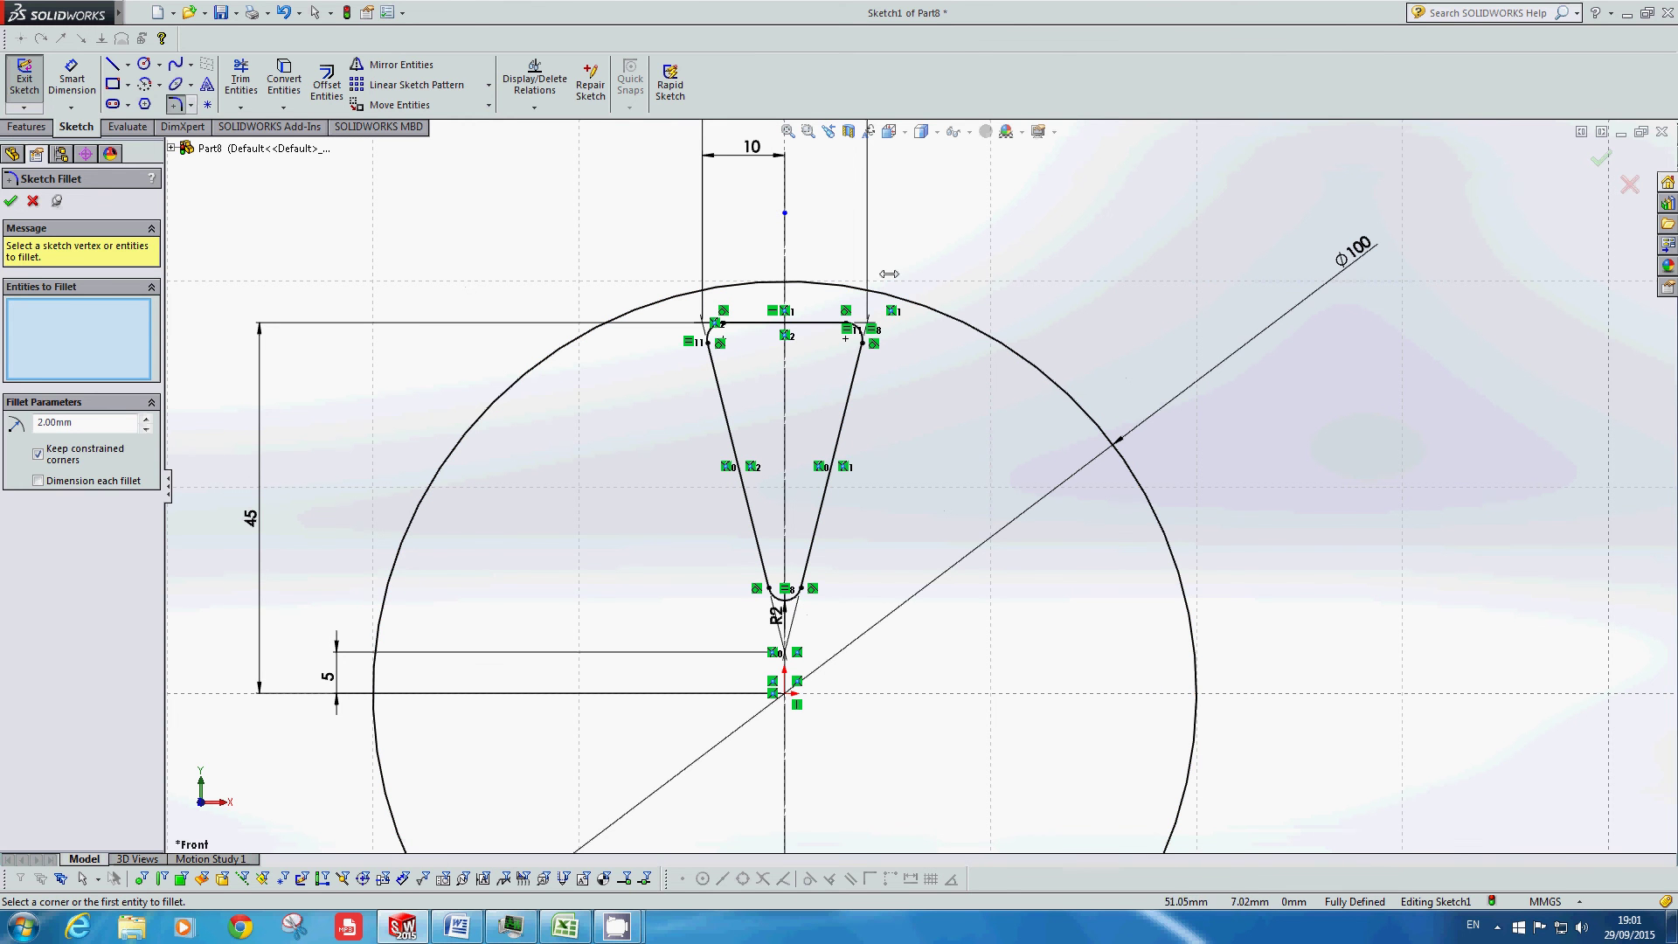
Step: Start a circular sketch pattern and select the triangle's three sides and three corner fillets as the entities to pattern
{"action": "scroll", "coordinate": [529, 250], "scroll_direction": "up", "scroll_amount": 3}
{"action": "scroll", "coordinate": [611, 288], "scroll_direction": "up", "scroll_amount": 2}
{"action": "scroll", "coordinate": [904, 574], "scroll_direction": "down", "scroll_amount": 4}
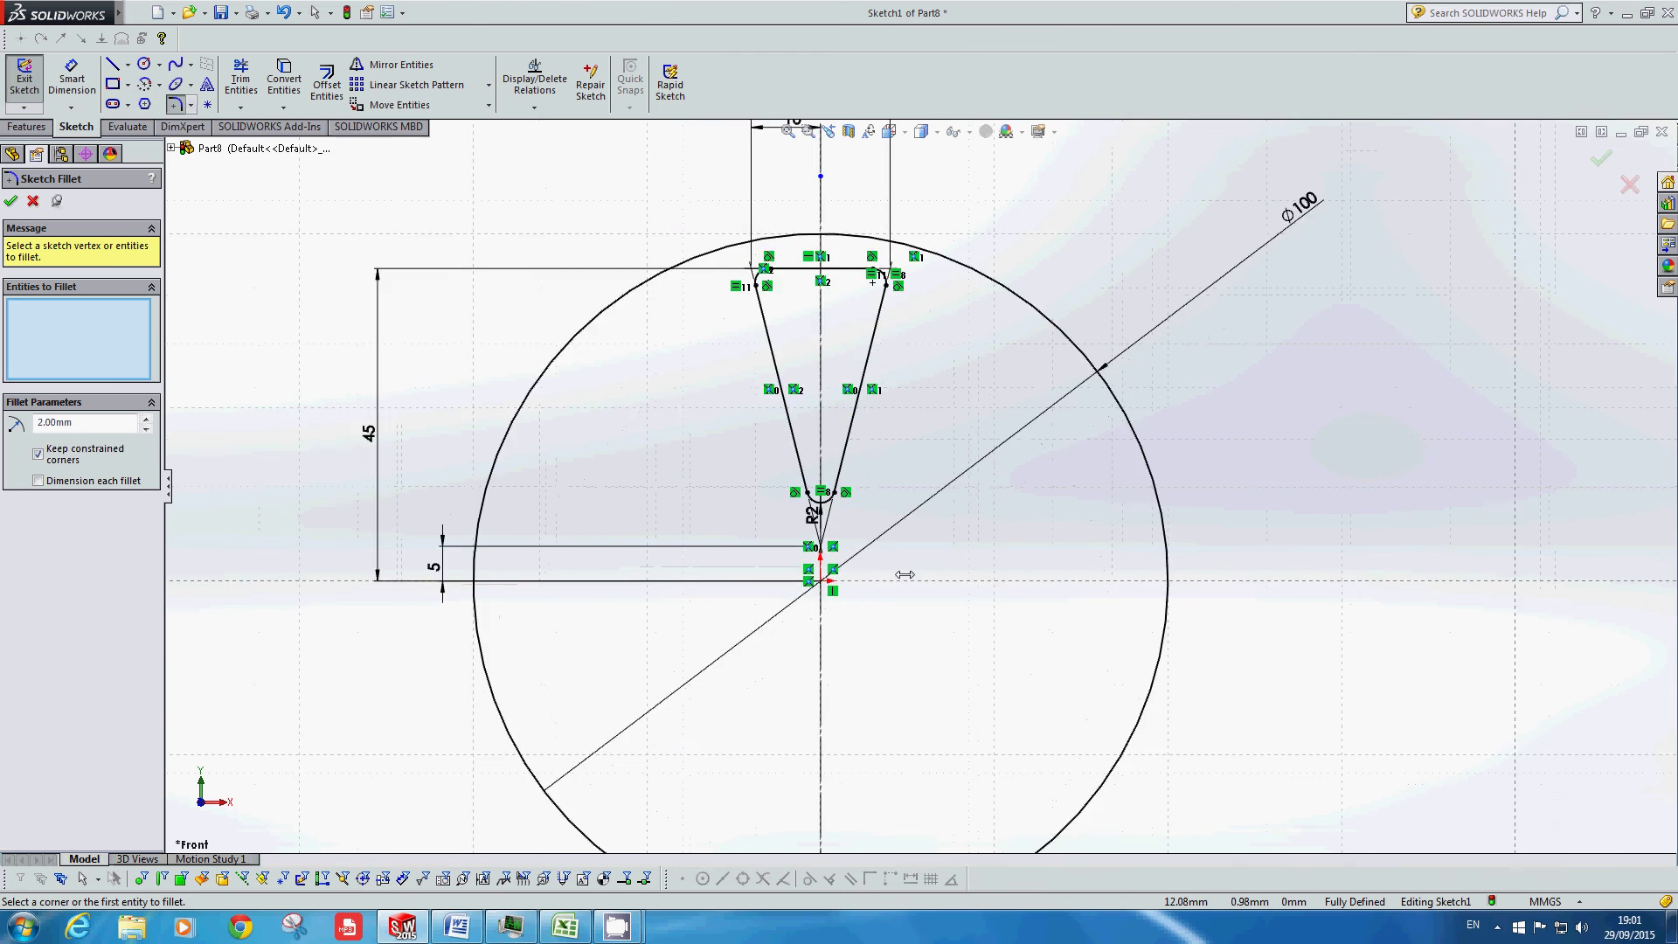
{"action": "scroll", "coordinate": [905, 574], "scroll_direction": "up", "scroll_amount": 2}
{"action": "scroll", "coordinate": [949, 656], "scroll_direction": "down", "scroll_amount": 1}
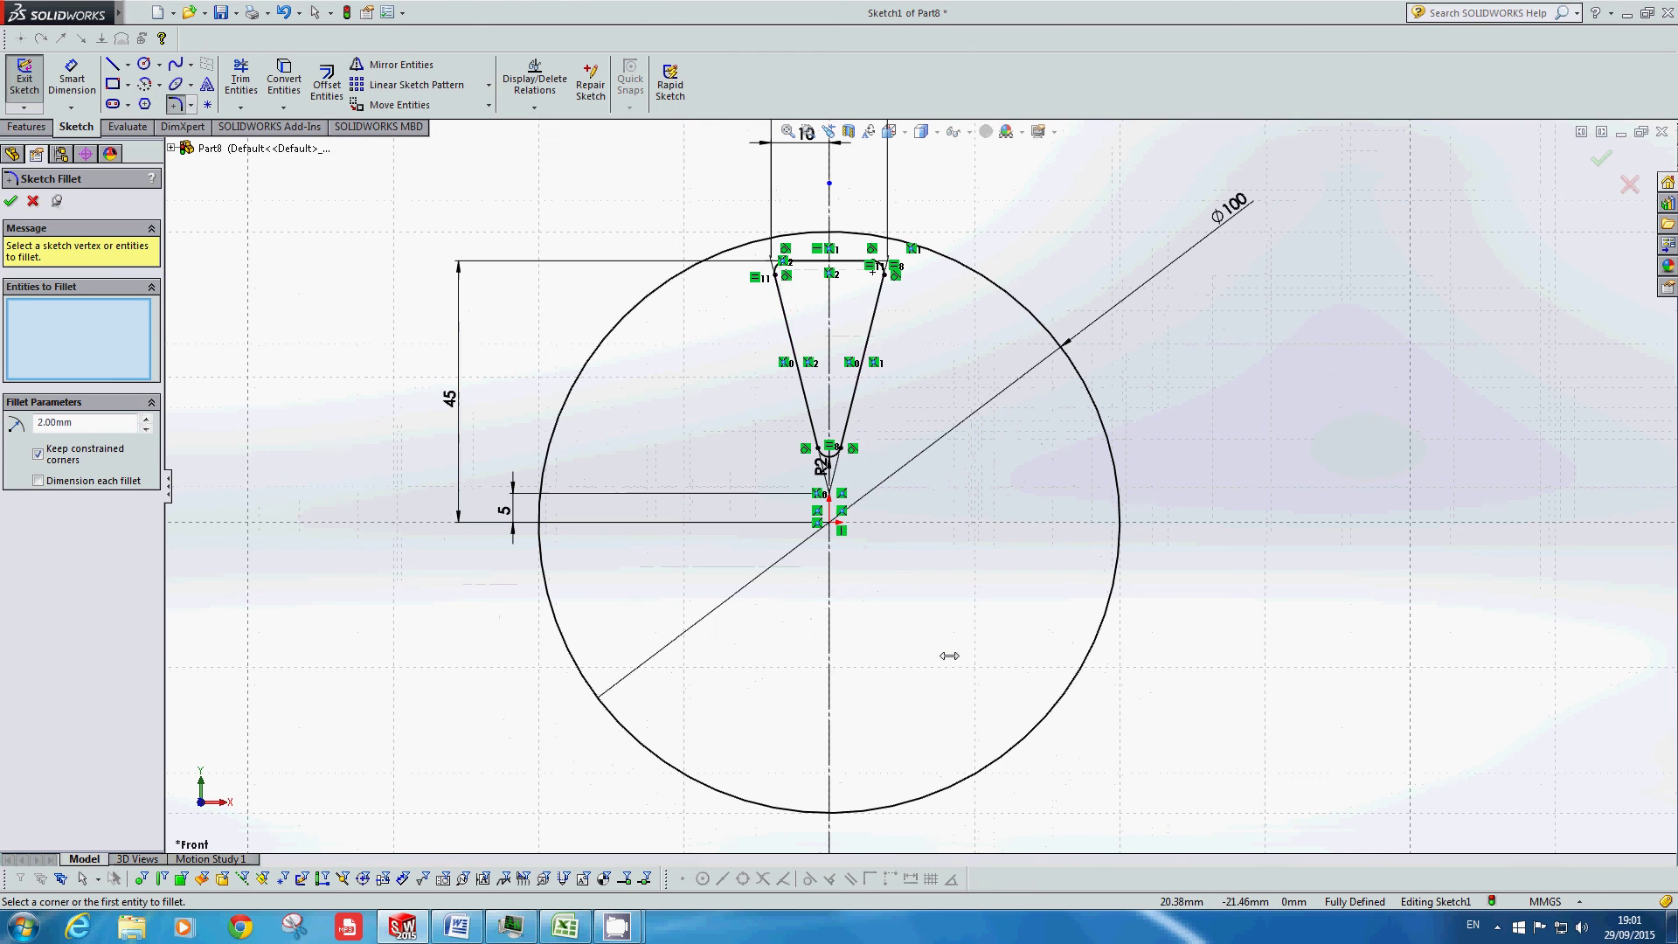
{"action": "left_click", "coordinate": [489, 85]}
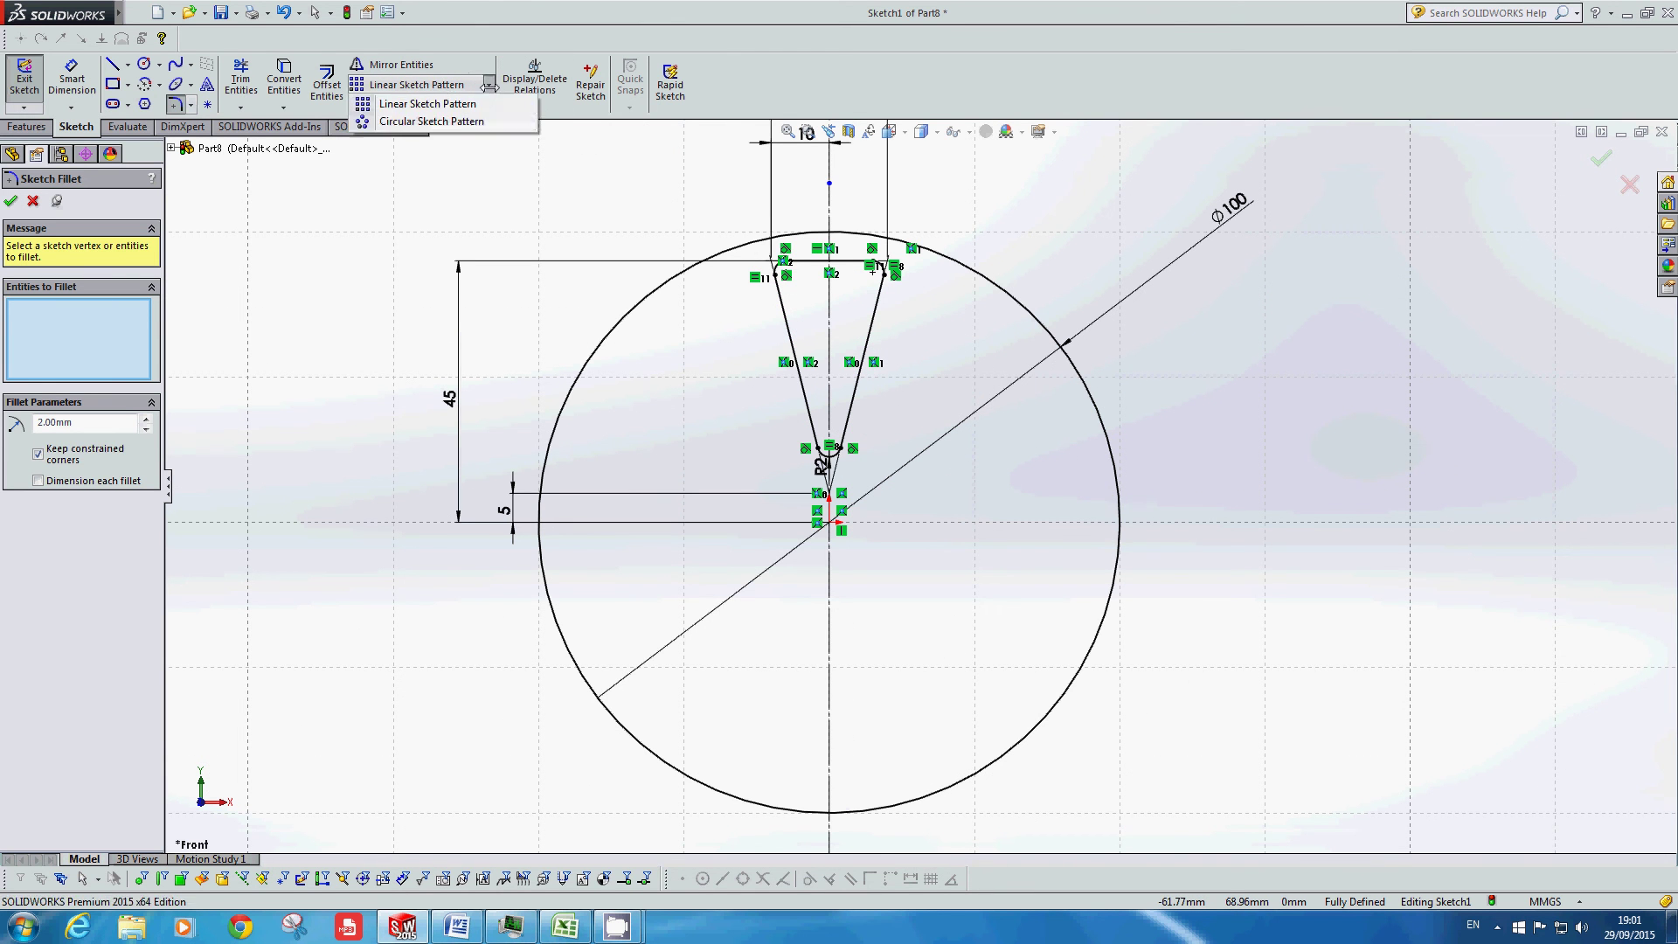
{"action": "left_click", "coordinate": [416, 121]}
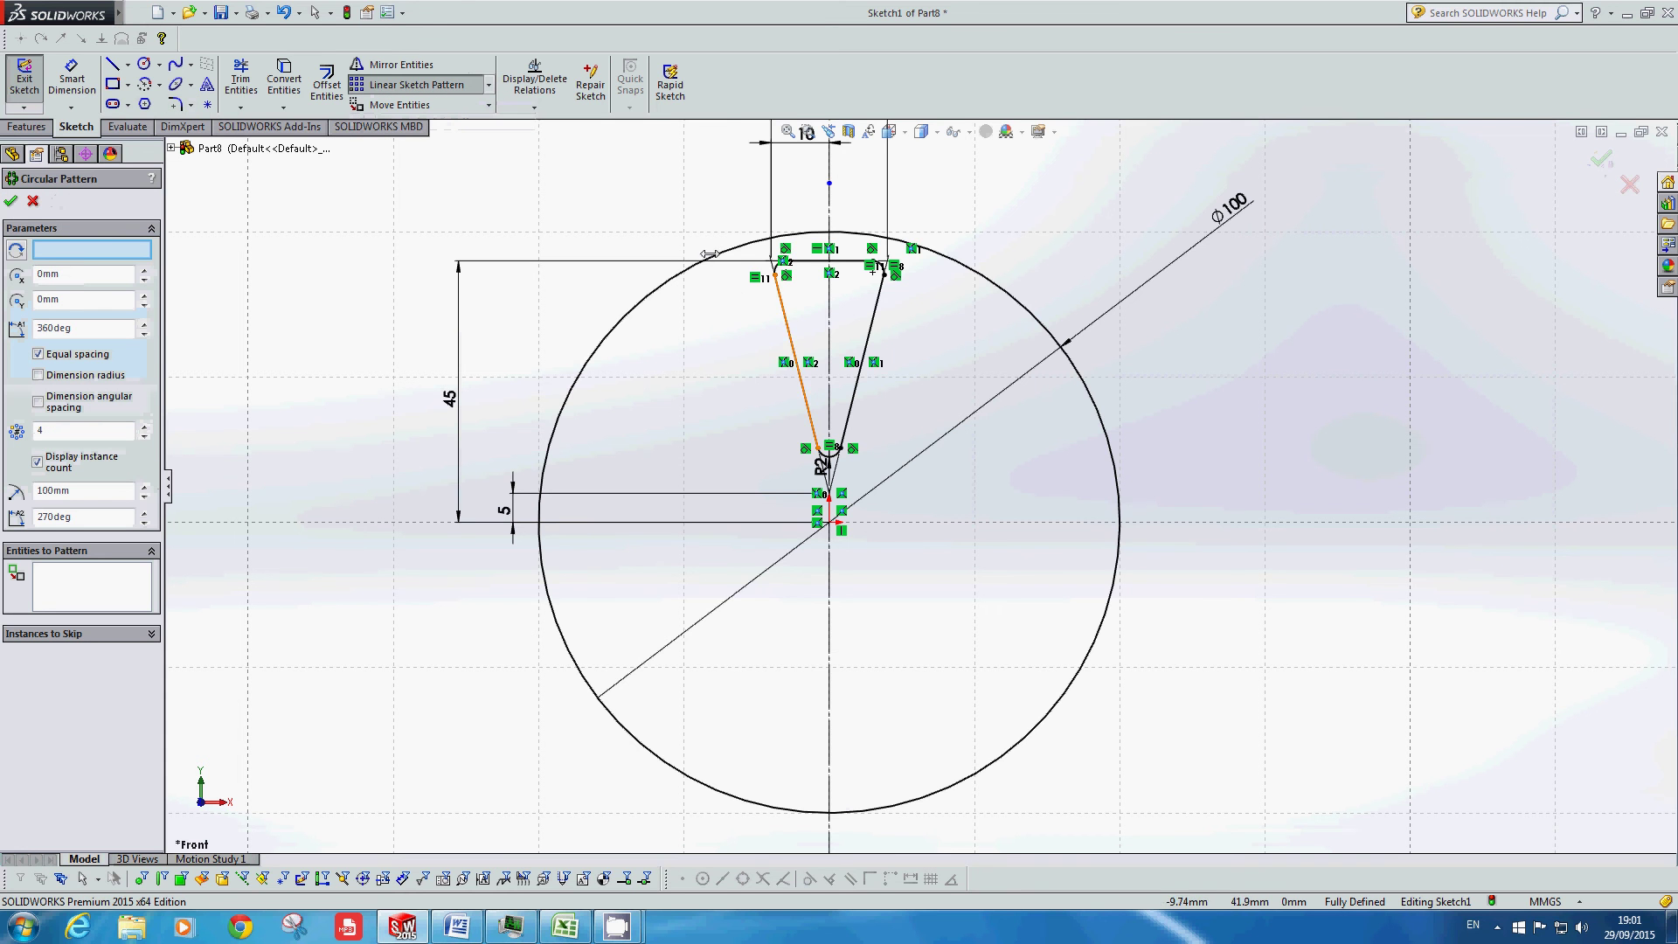
{"action": "scroll", "coordinate": [898, 273], "scroll_direction": "down", "scroll_amount": 1}
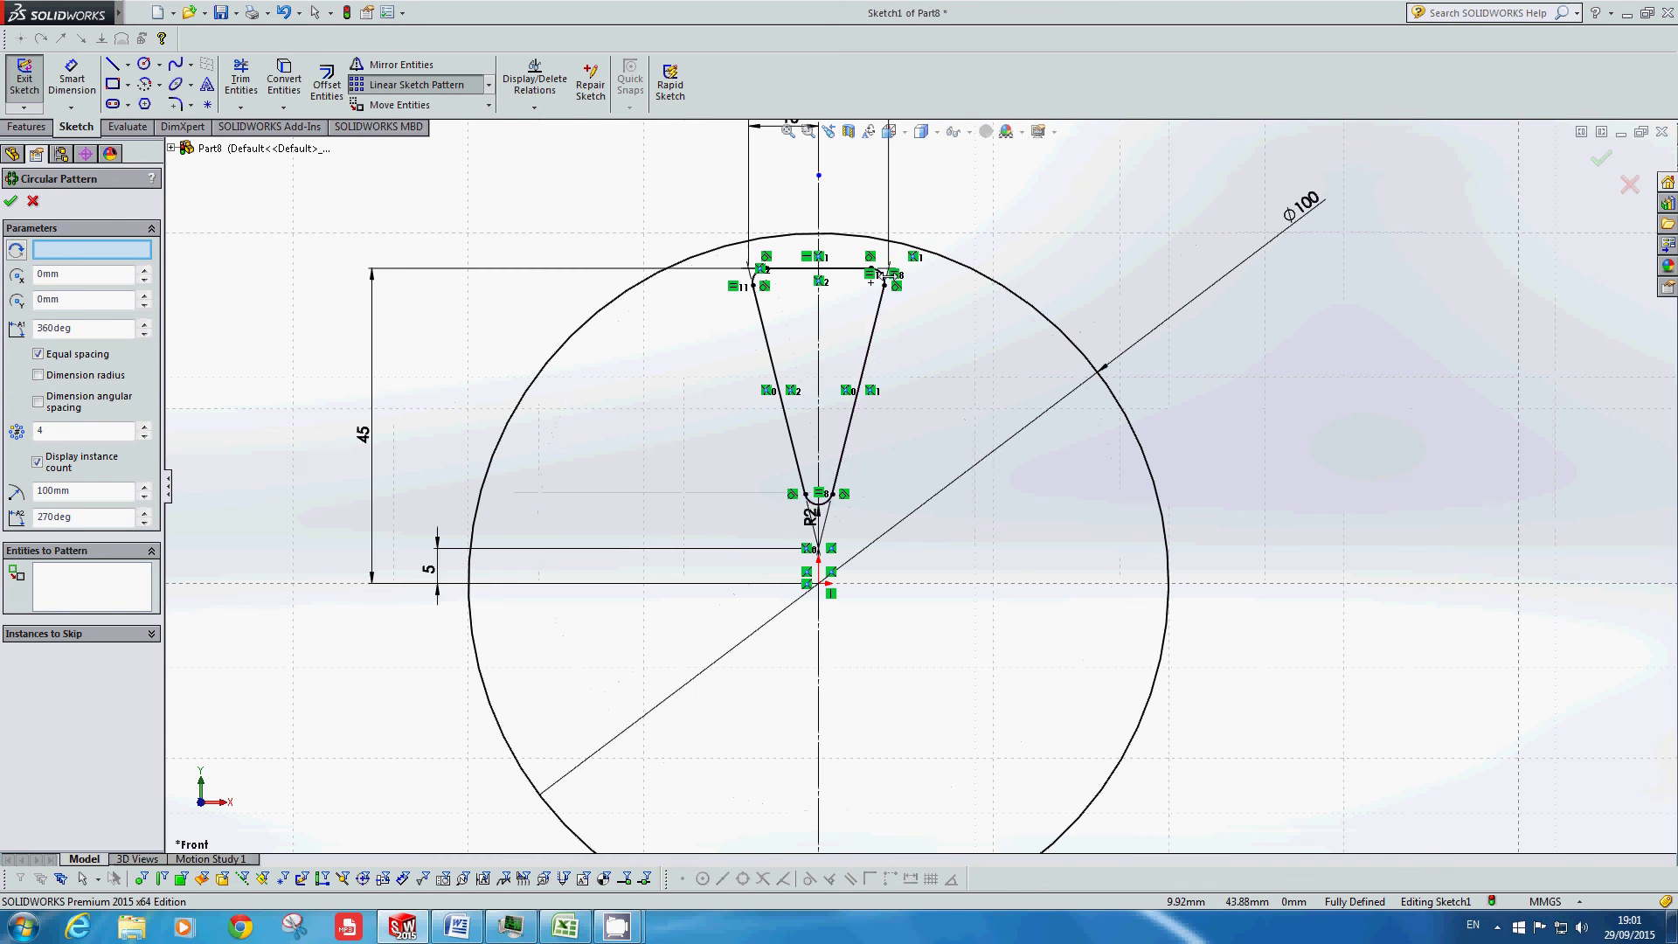
{"action": "scroll", "coordinate": [871, 533], "scroll_direction": "down", "scroll_amount": 2}
{"action": "scroll", "coordinate": [836, 278], "scroll_direction": "down", "scroll_amount": 1}
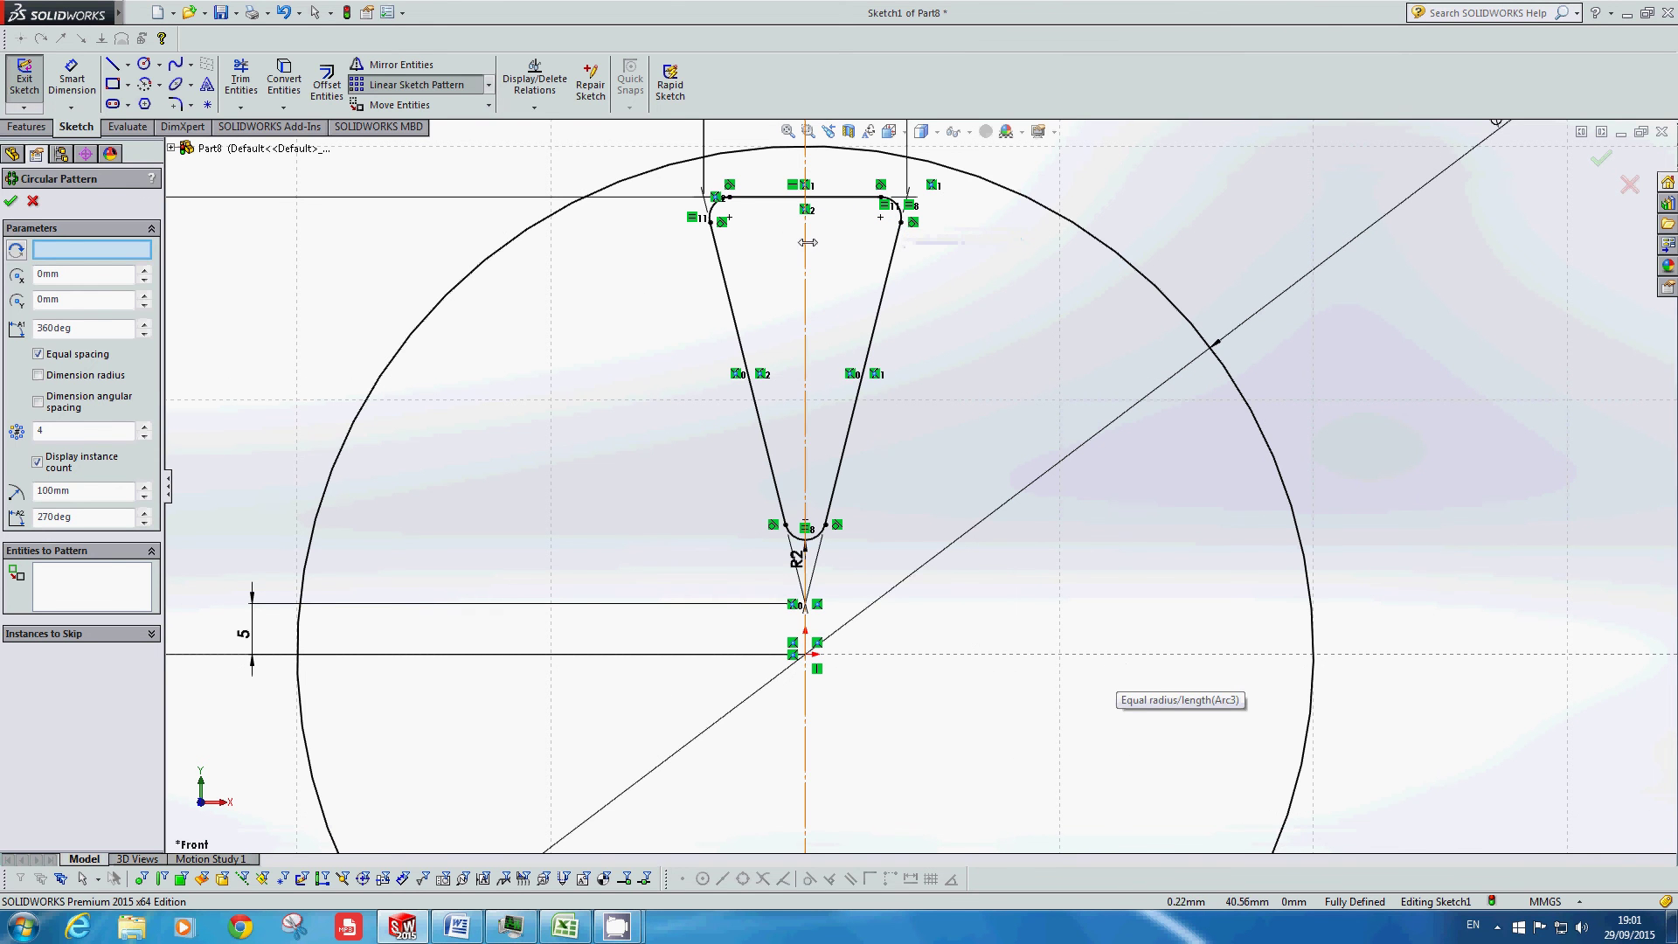
{"action": "scroll", "coordinate": [913, 297], "scroll_direction": "up", "scroll_amount": 2}
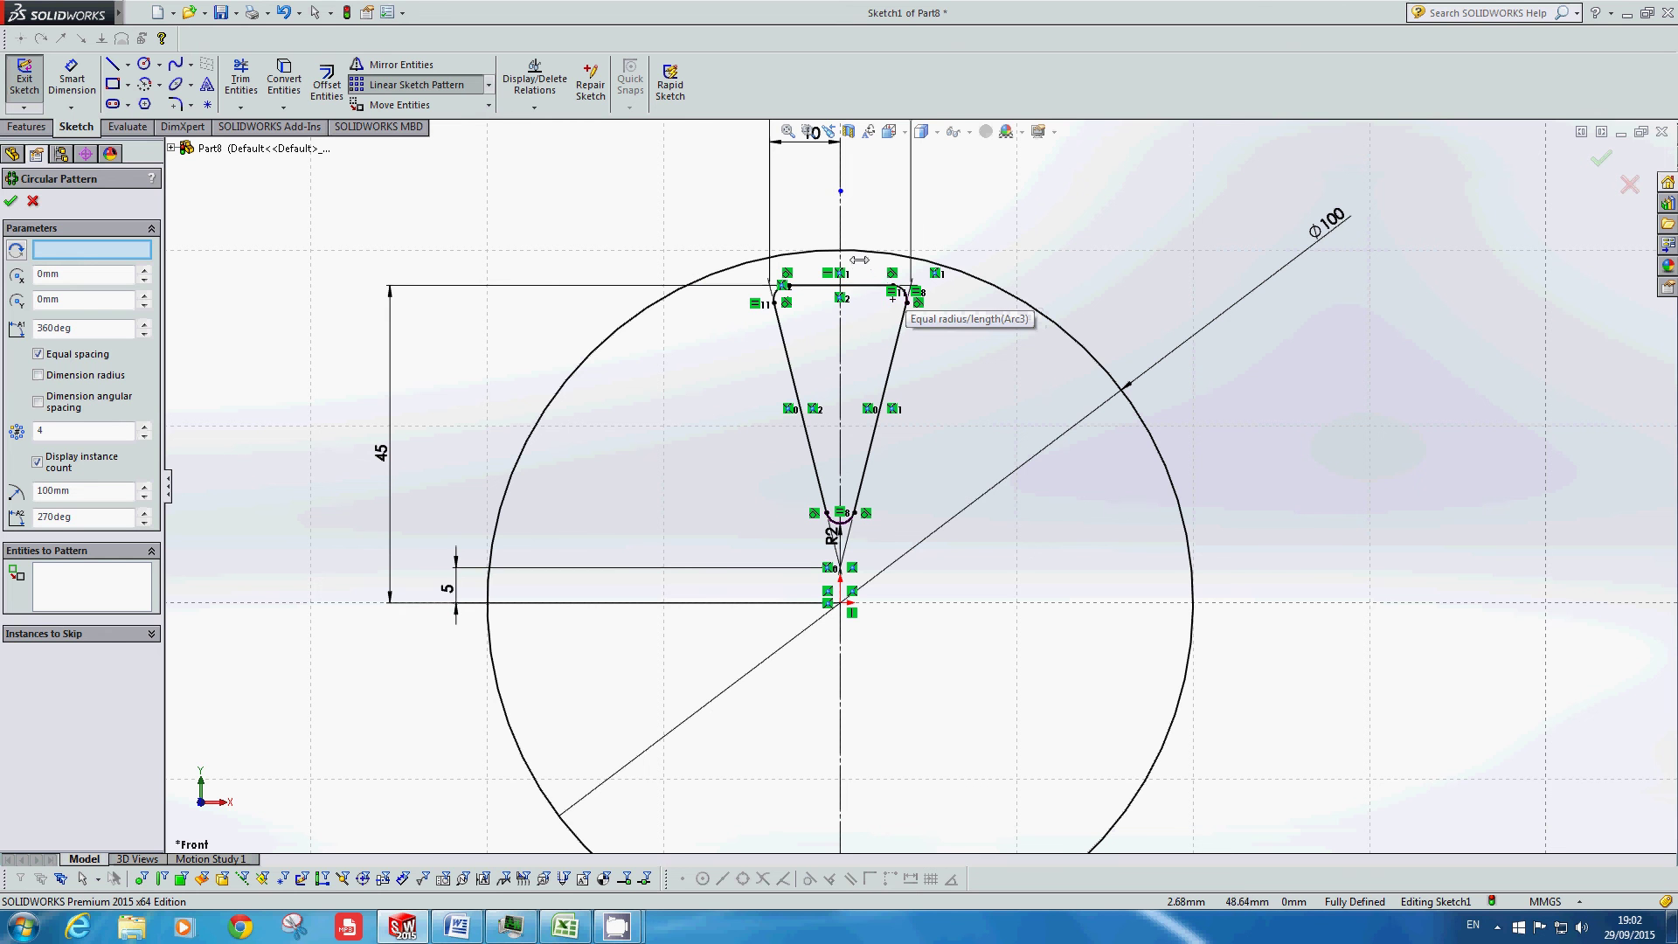
{"action": "scroll", "coordinate": [881, 286], "scroll_direction": "down", "scroll_amount": 2}
{"action": "scroll", "coordinate": [881, 279], "scroll_direction": "down", "scroll_amount": 2}
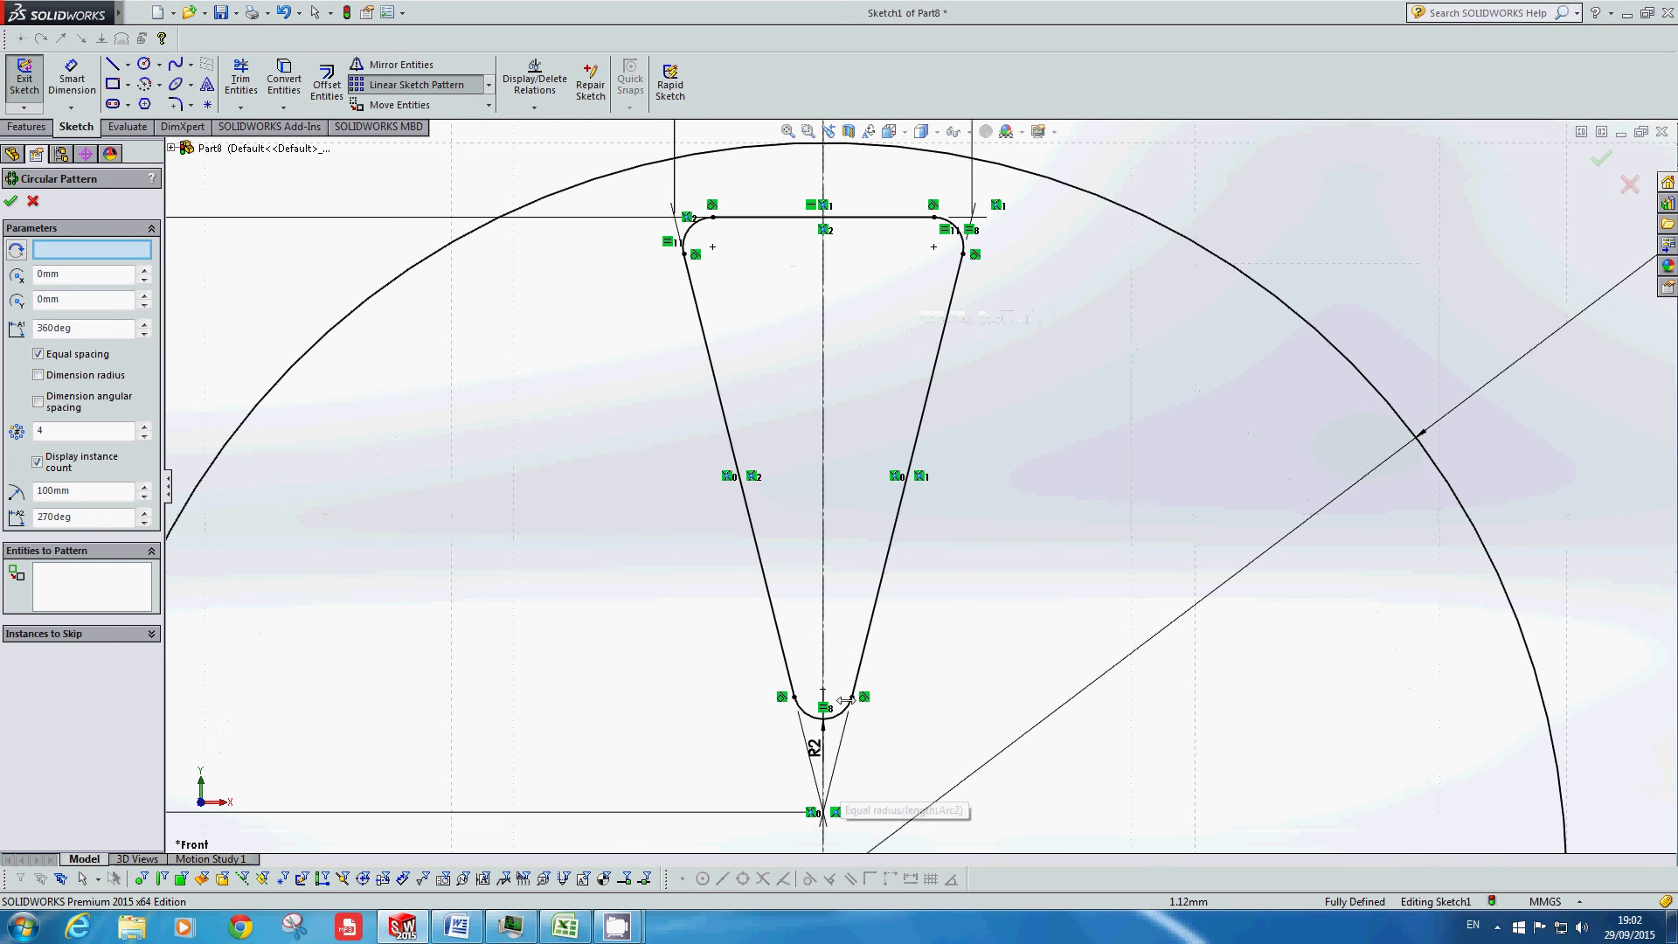
{"action": "left_click", "coordinate": [880, 219]}
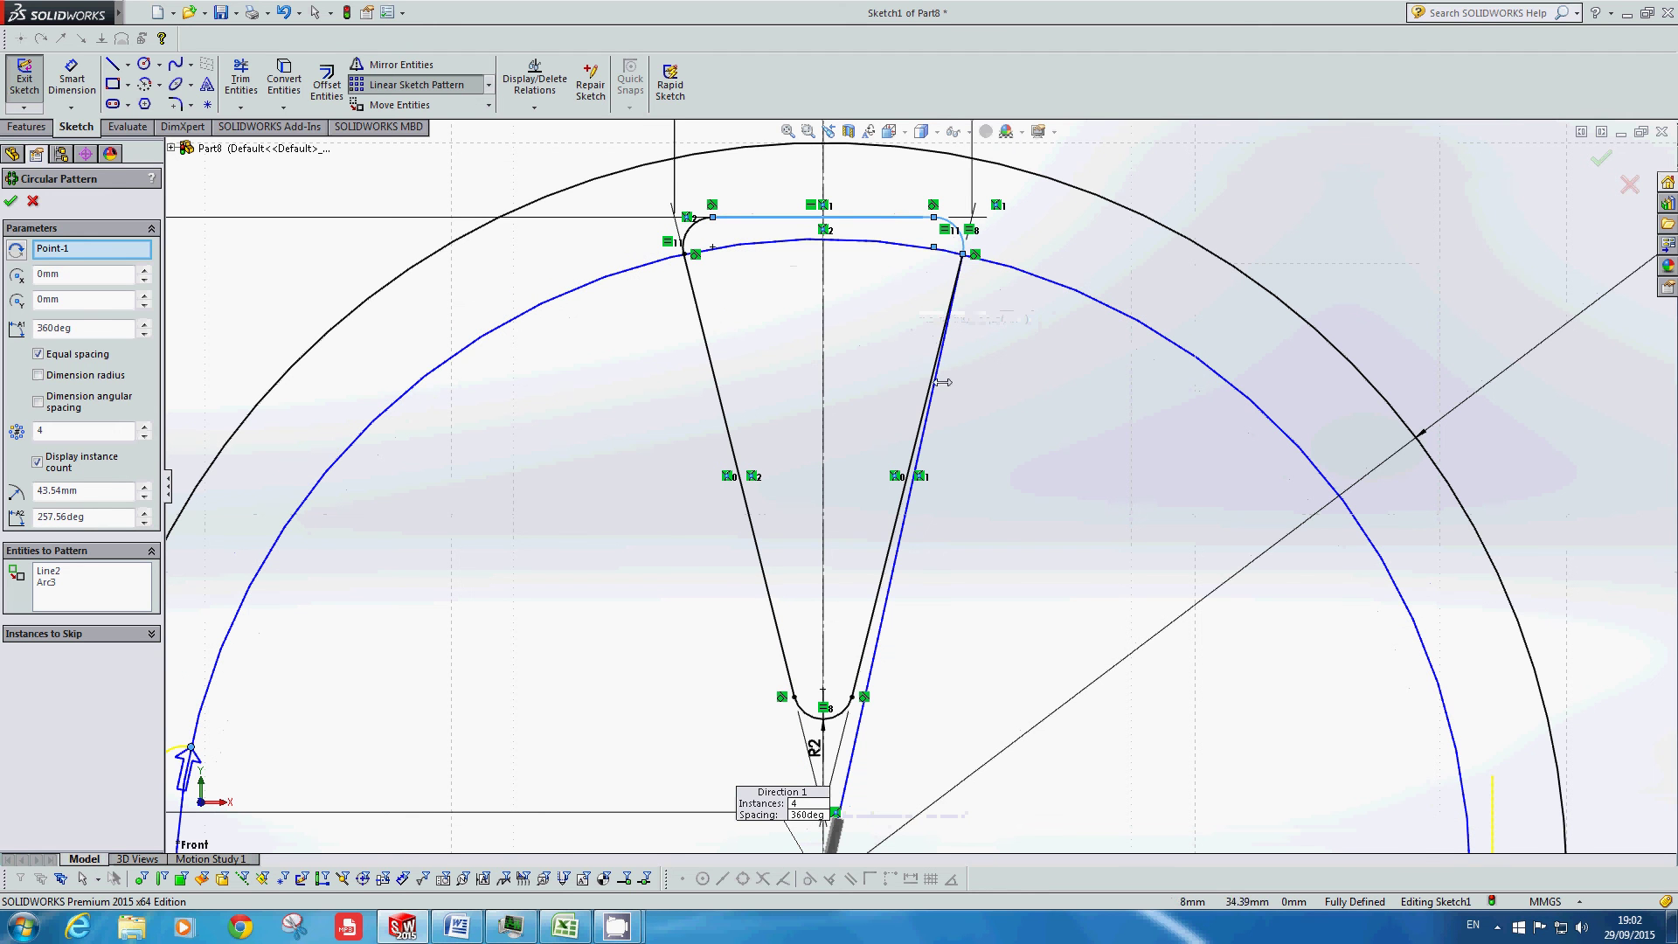
{"action": "left_click", "coordinate": [866, 661]}
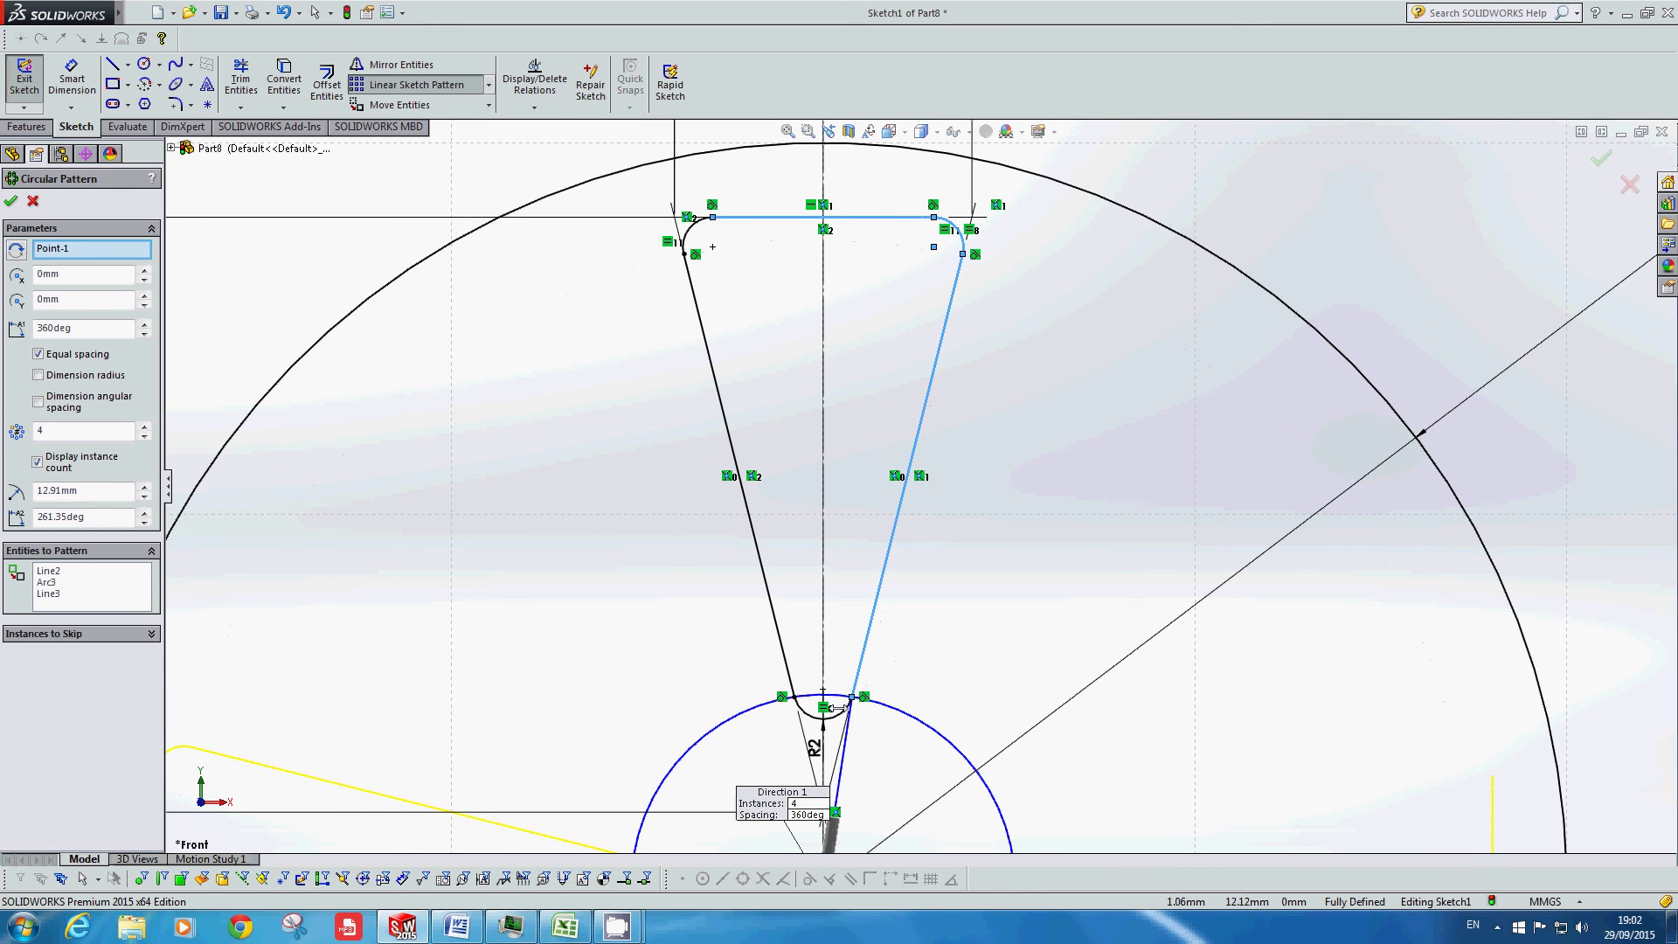
{"action": "left_click", "coordinate": [822, 717]}
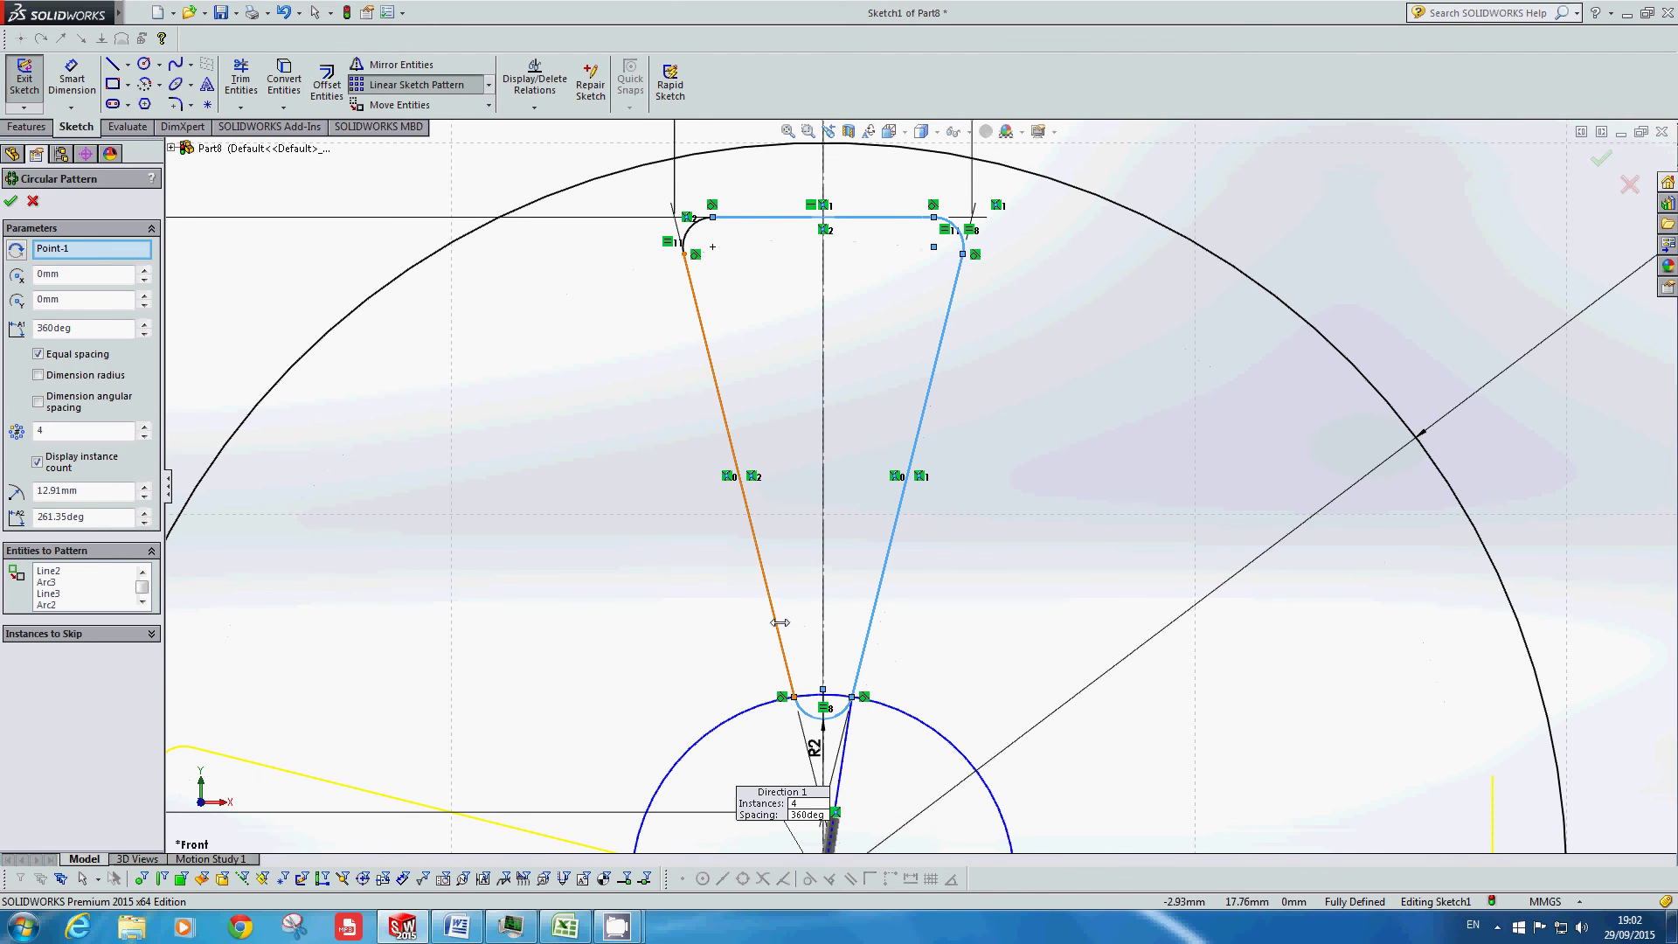
{"action": "left_click", "coordinate": [775, 624]}
{"action": "left_click", "coordinate": [692, 230]}
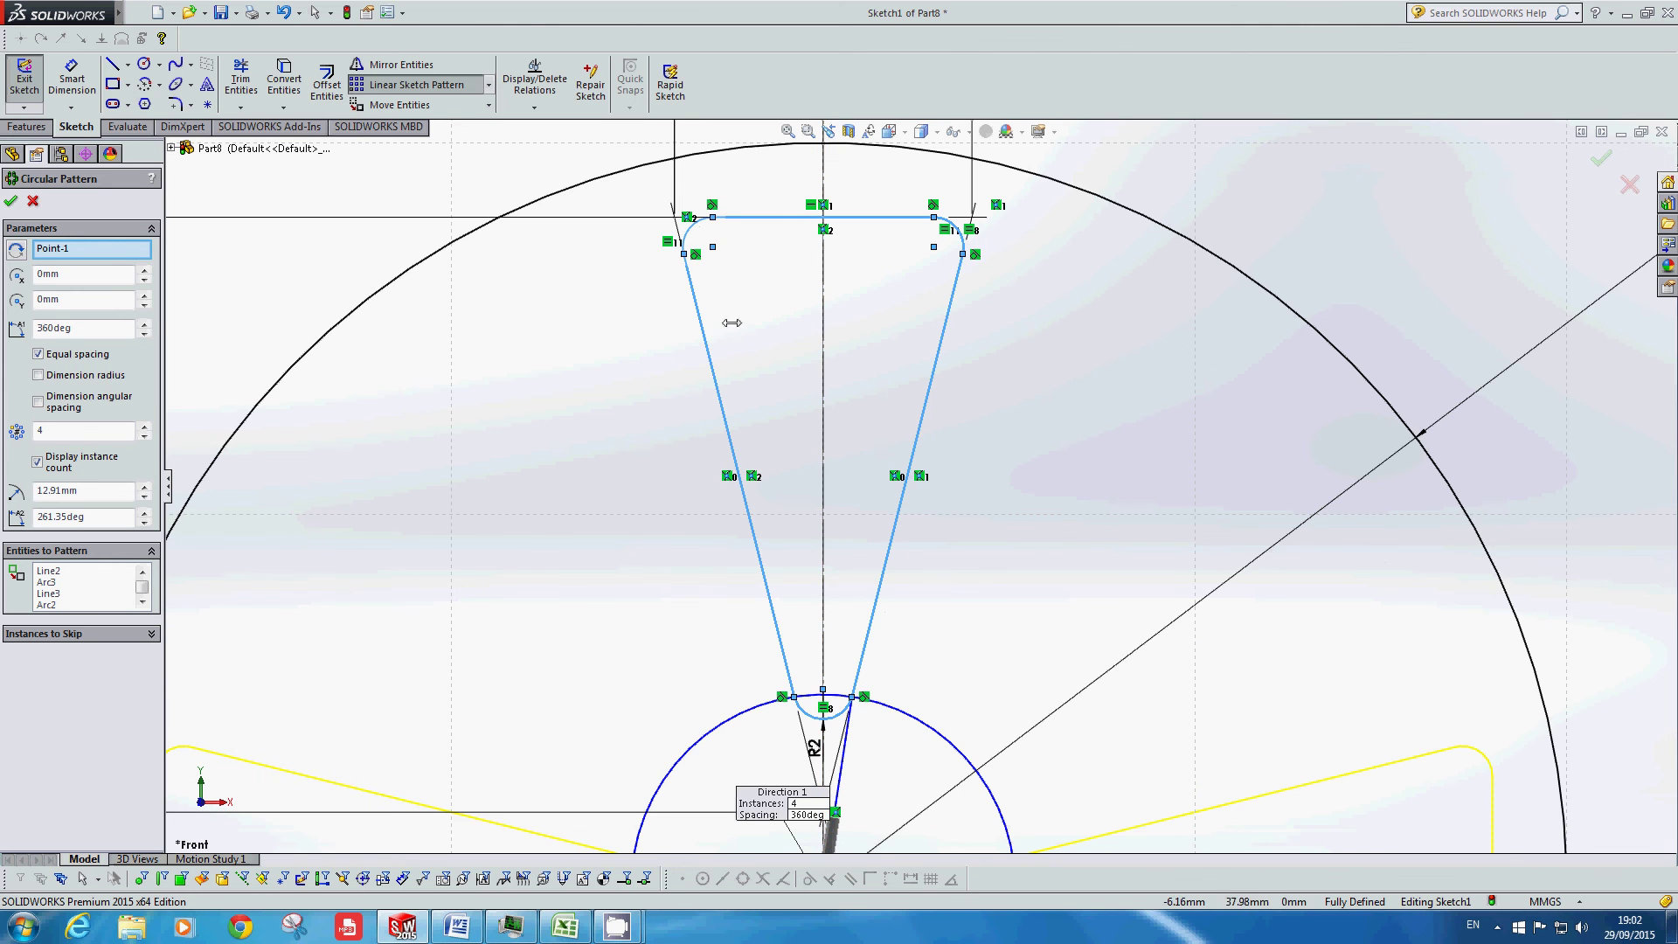
Step: Set the circular sketch pattern to 8 equally spaced instances over 360 degrees and apply it
{"action": "scroll", "coordinate": [920, 487], "scroll_direction": "up", "scroll_amount": 4}
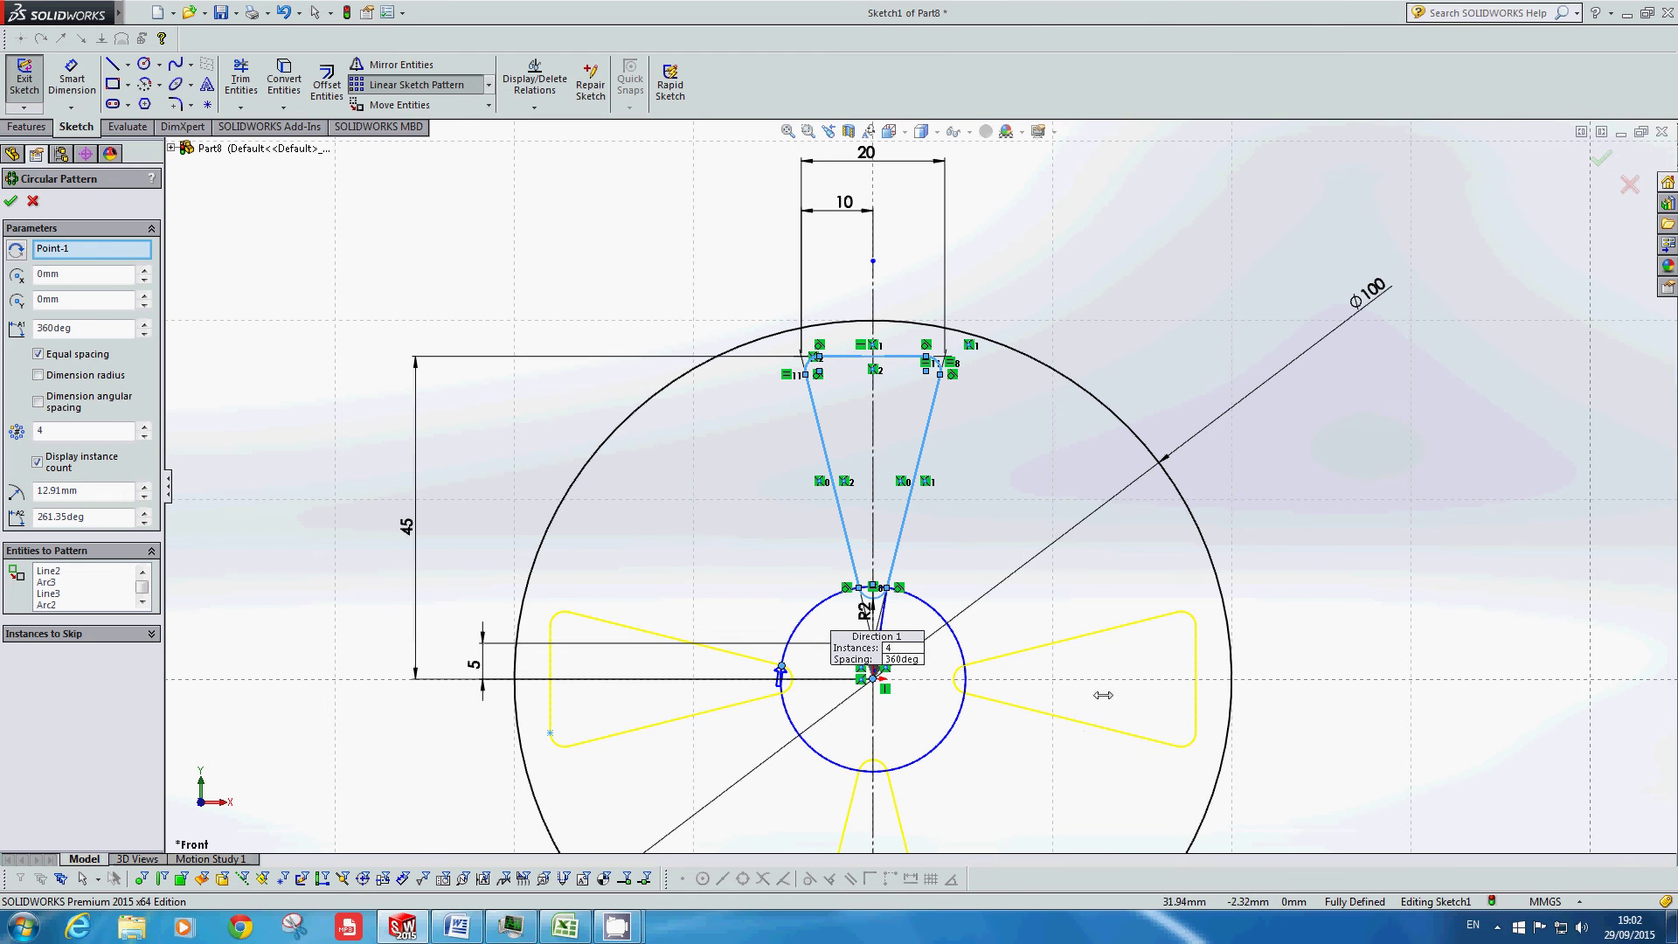
{"action": "double_click", "coordinate": [43, 430]}
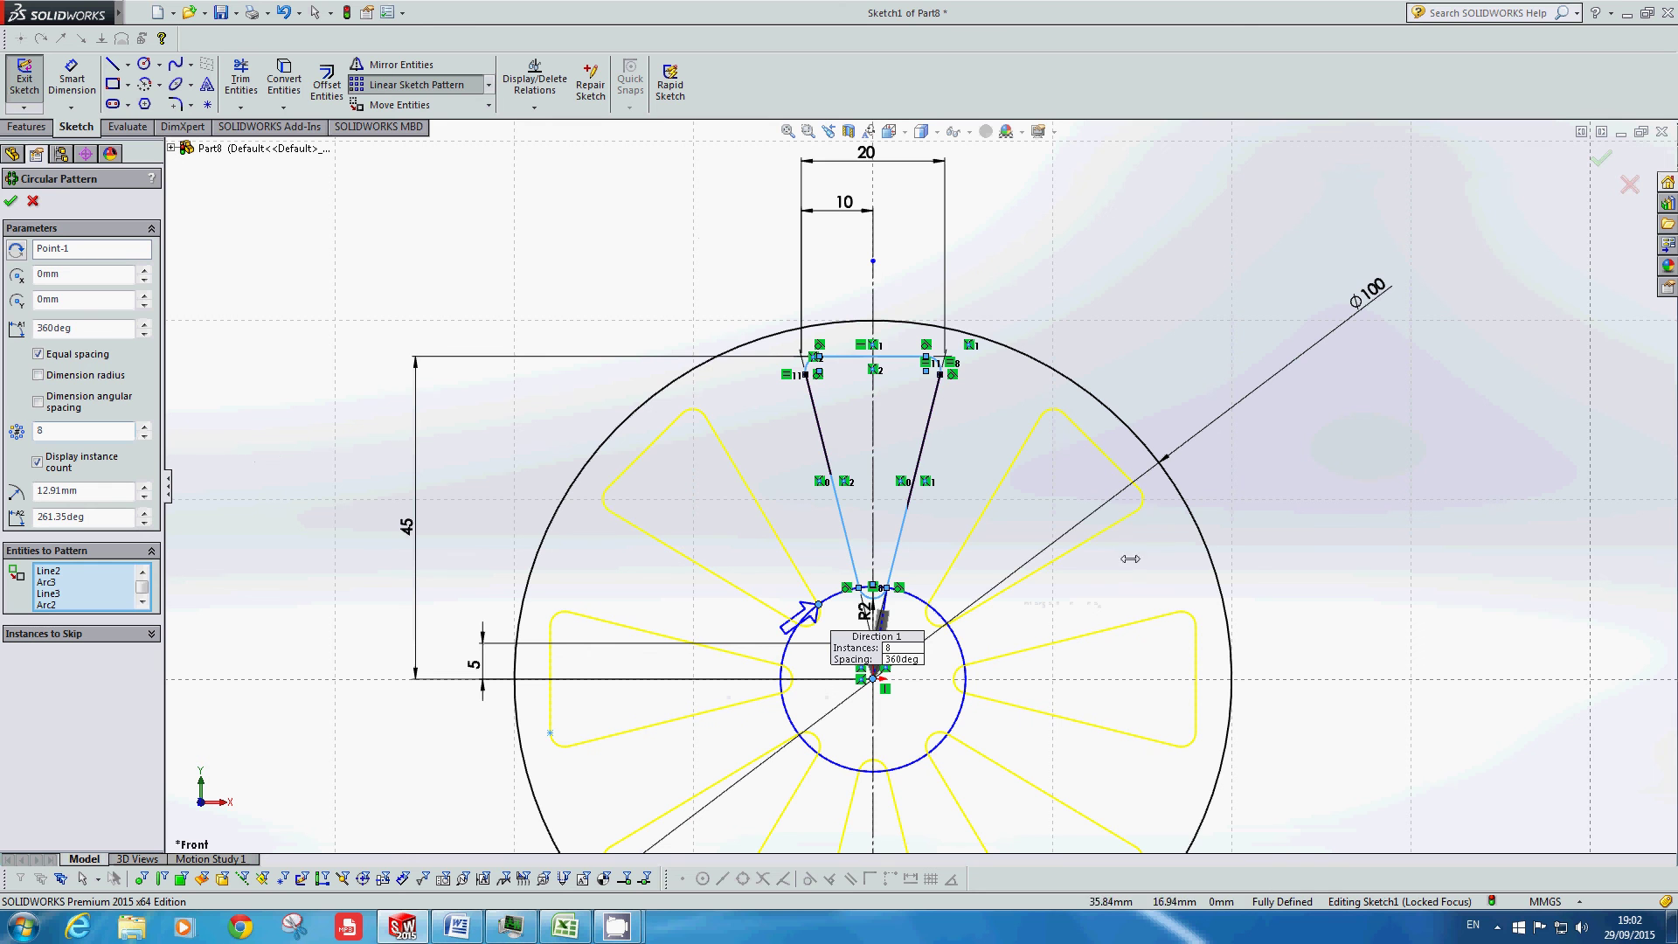
{"action": "scroll", "coordinate": [877, 636], "scroll_direction": "up", "scroll_amount": 3}
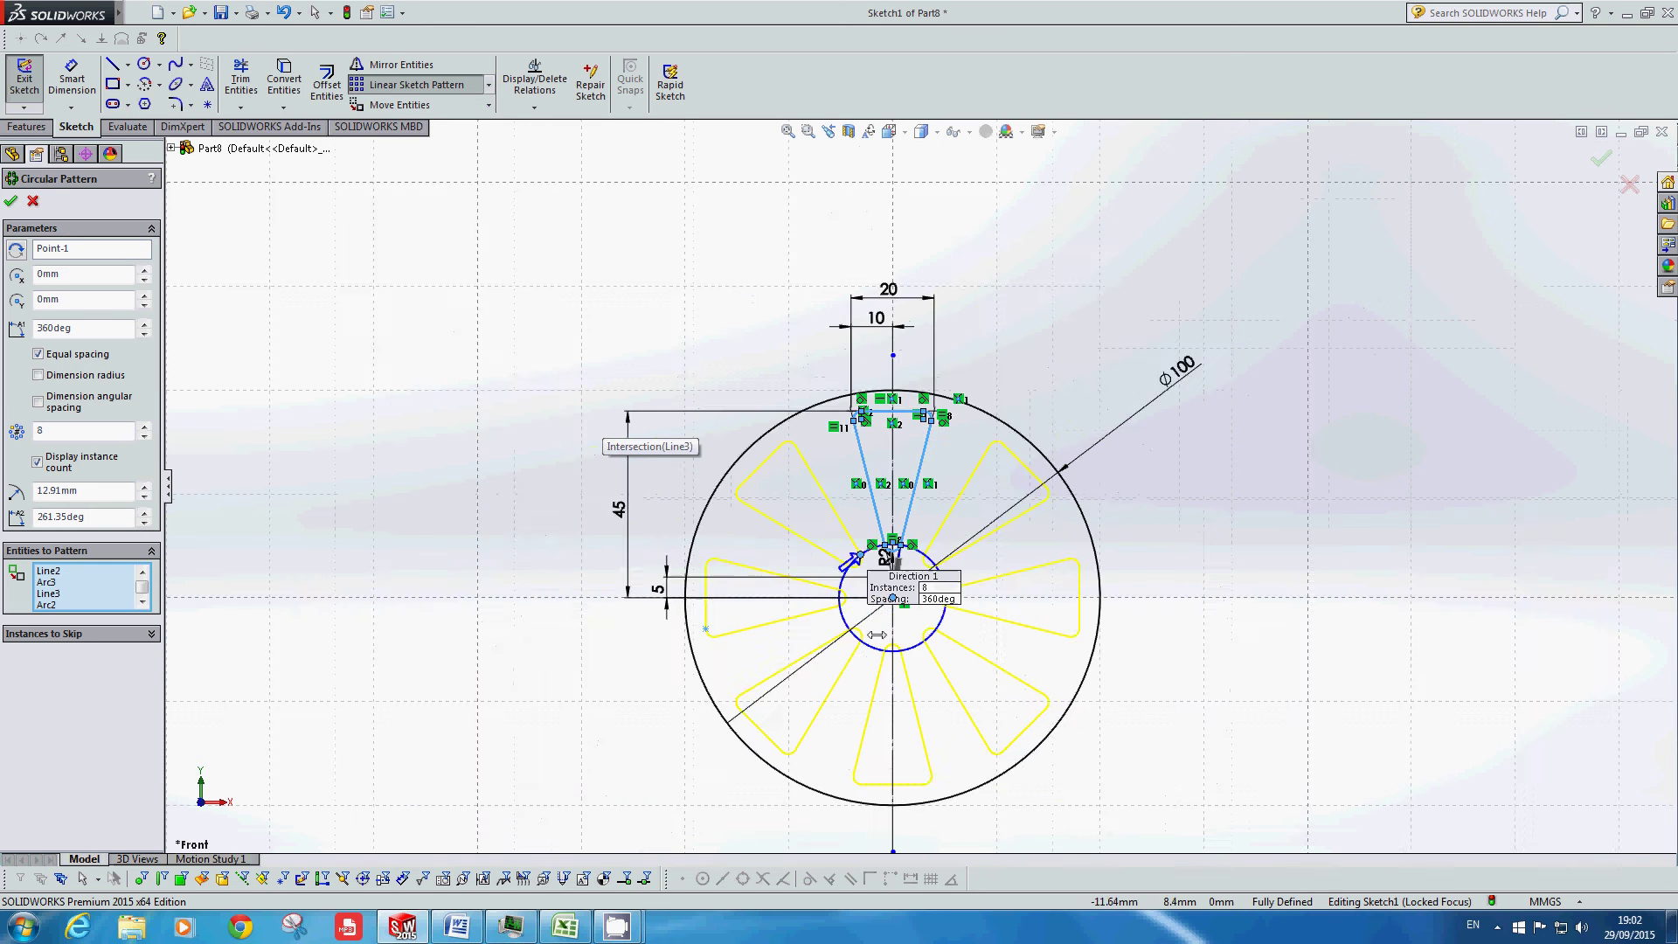
{"action": "scroll", "coordinate": [970, 765], "scroll_direction": "down", "scroll_amount": 2}
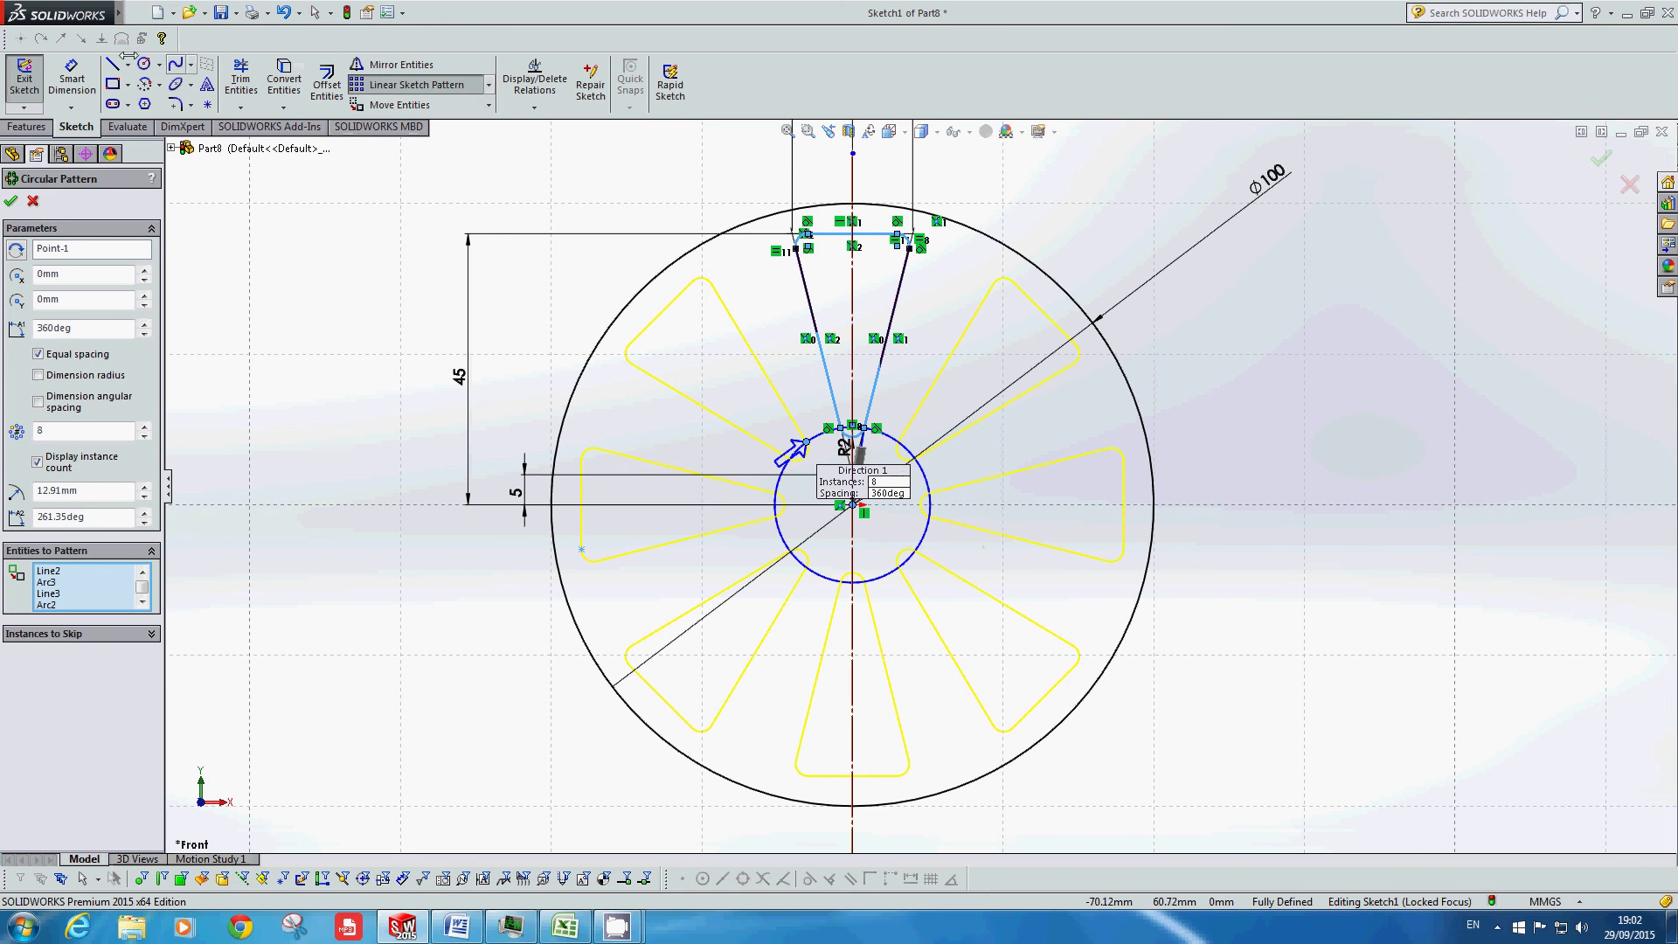
{"action": "left_click", "coordinate": [10, 200]}
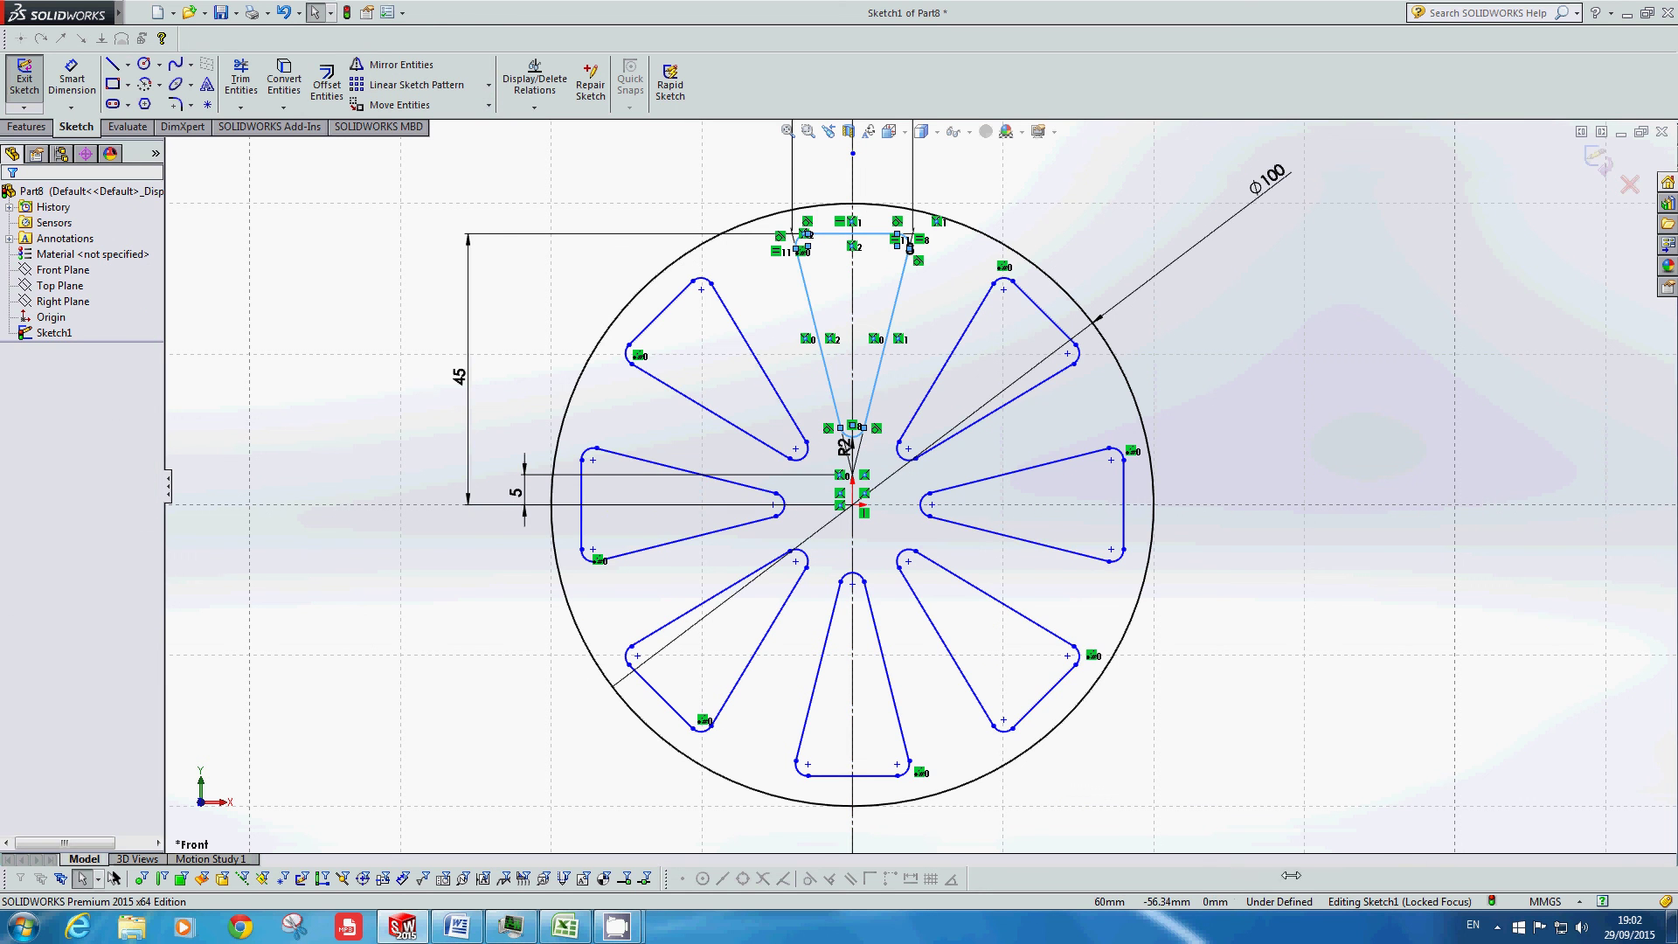
{"action": "key", "text": "Escape"}
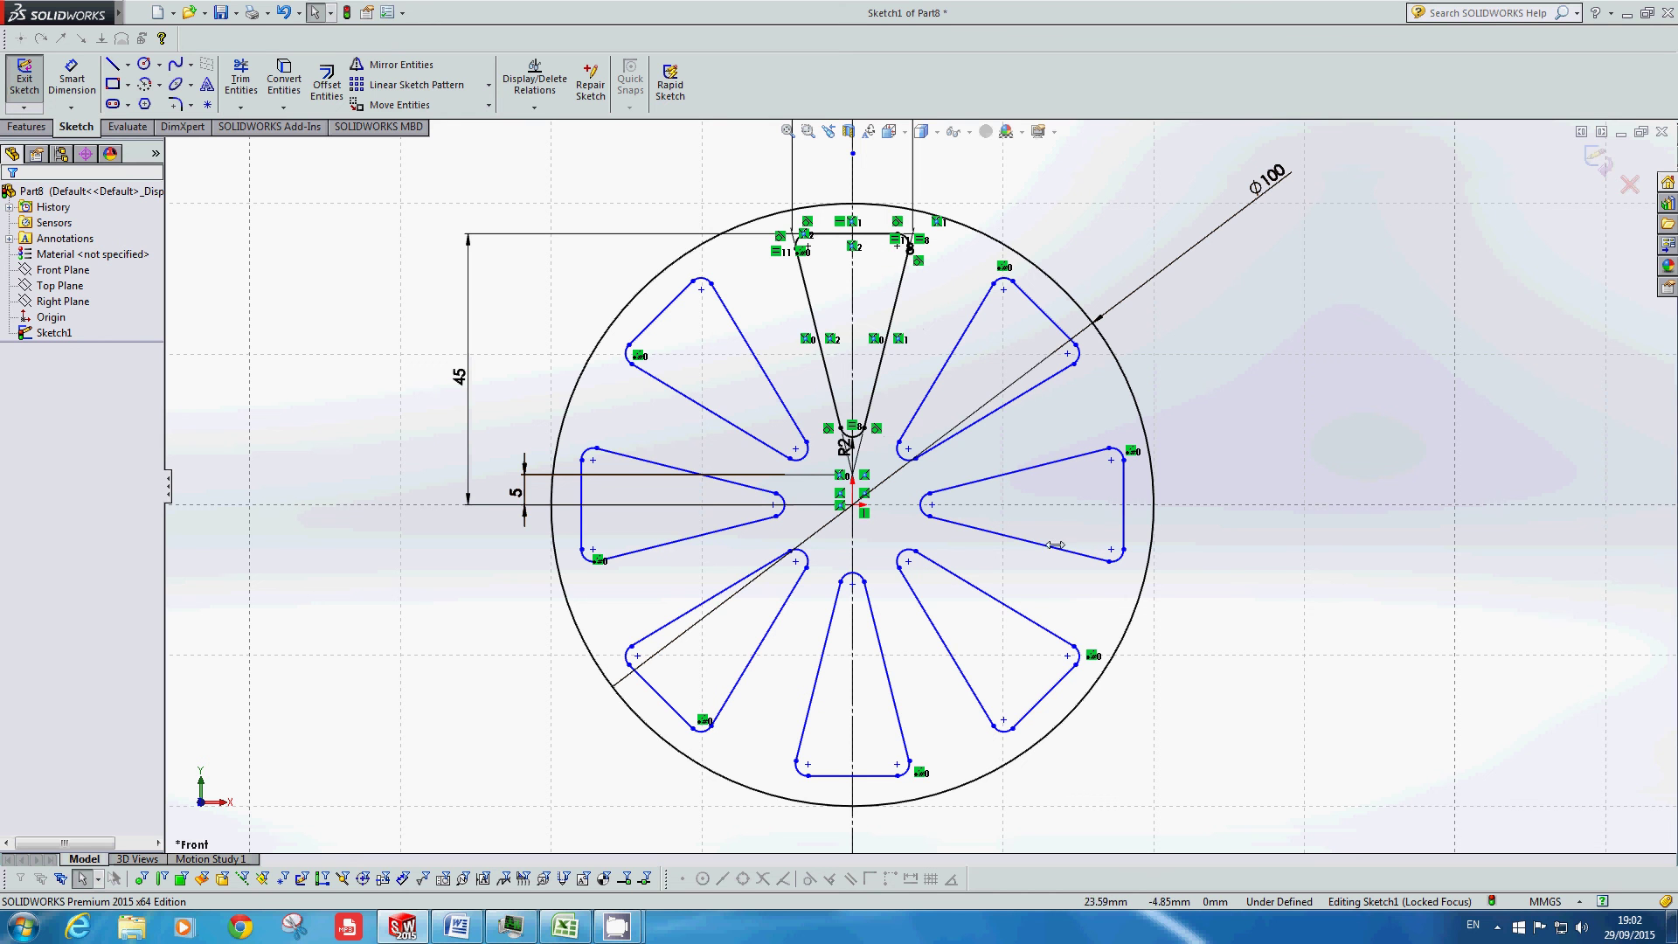
Step: Pull the patterned triangles away from the circle's centre to separate the pattern's centre point from the origin
{"action": "left_click", "coordinate": [941, 517]}
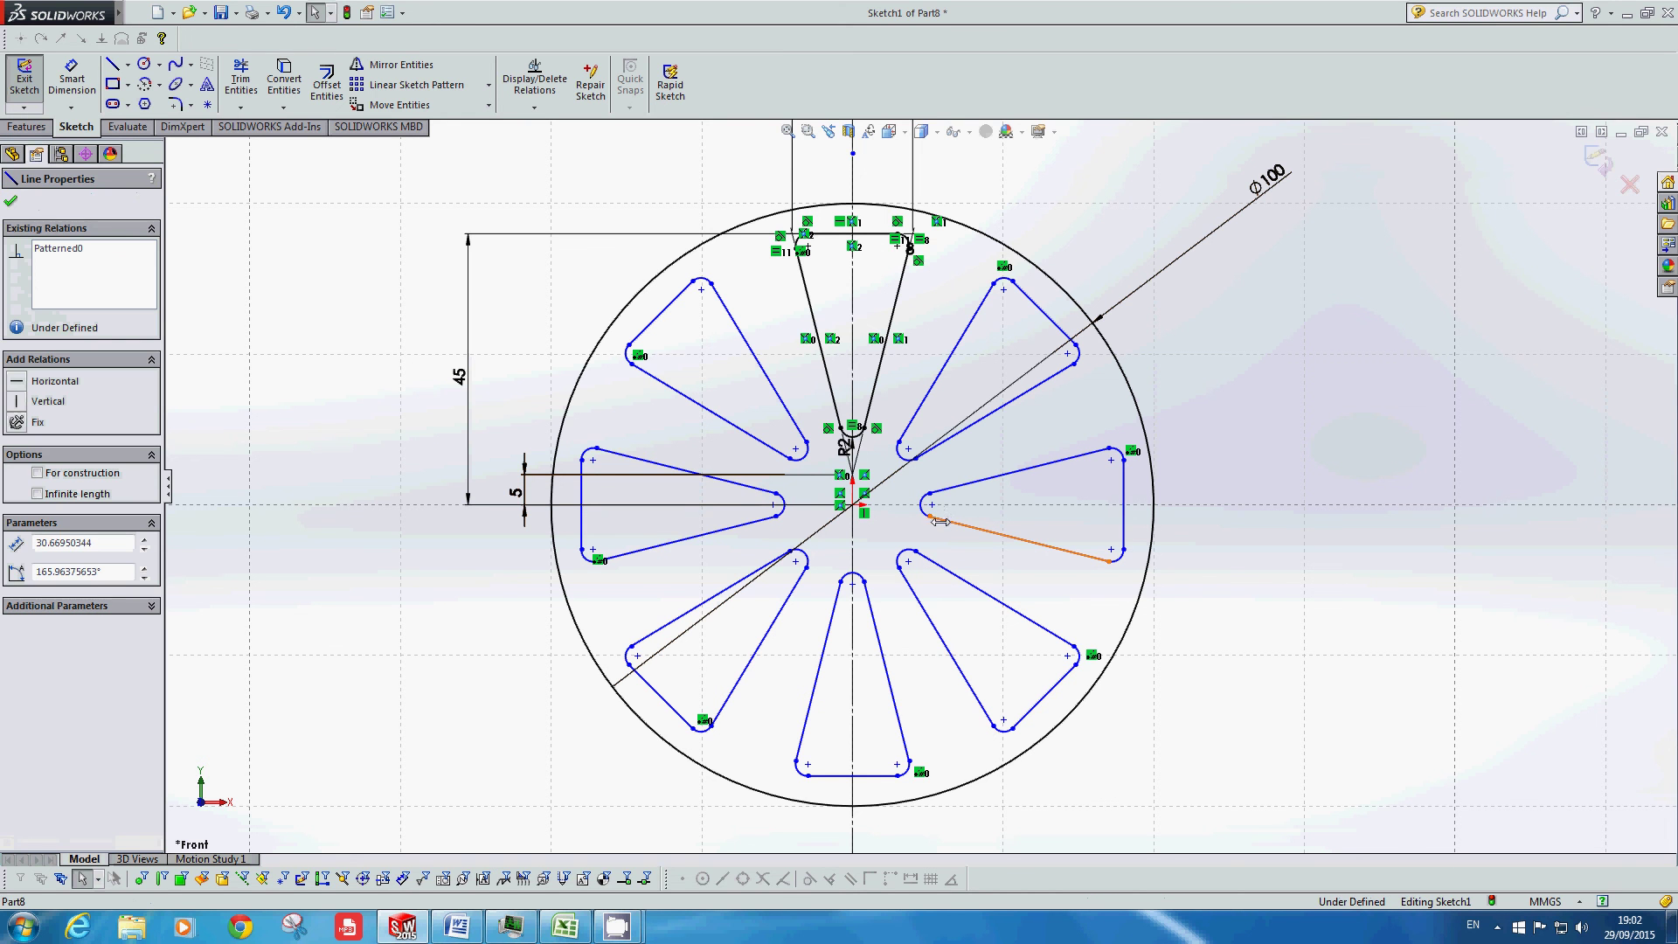
{"action": "left_click_drag", "start_coordinate": [940, 531], "coordinate": [938, 548]}
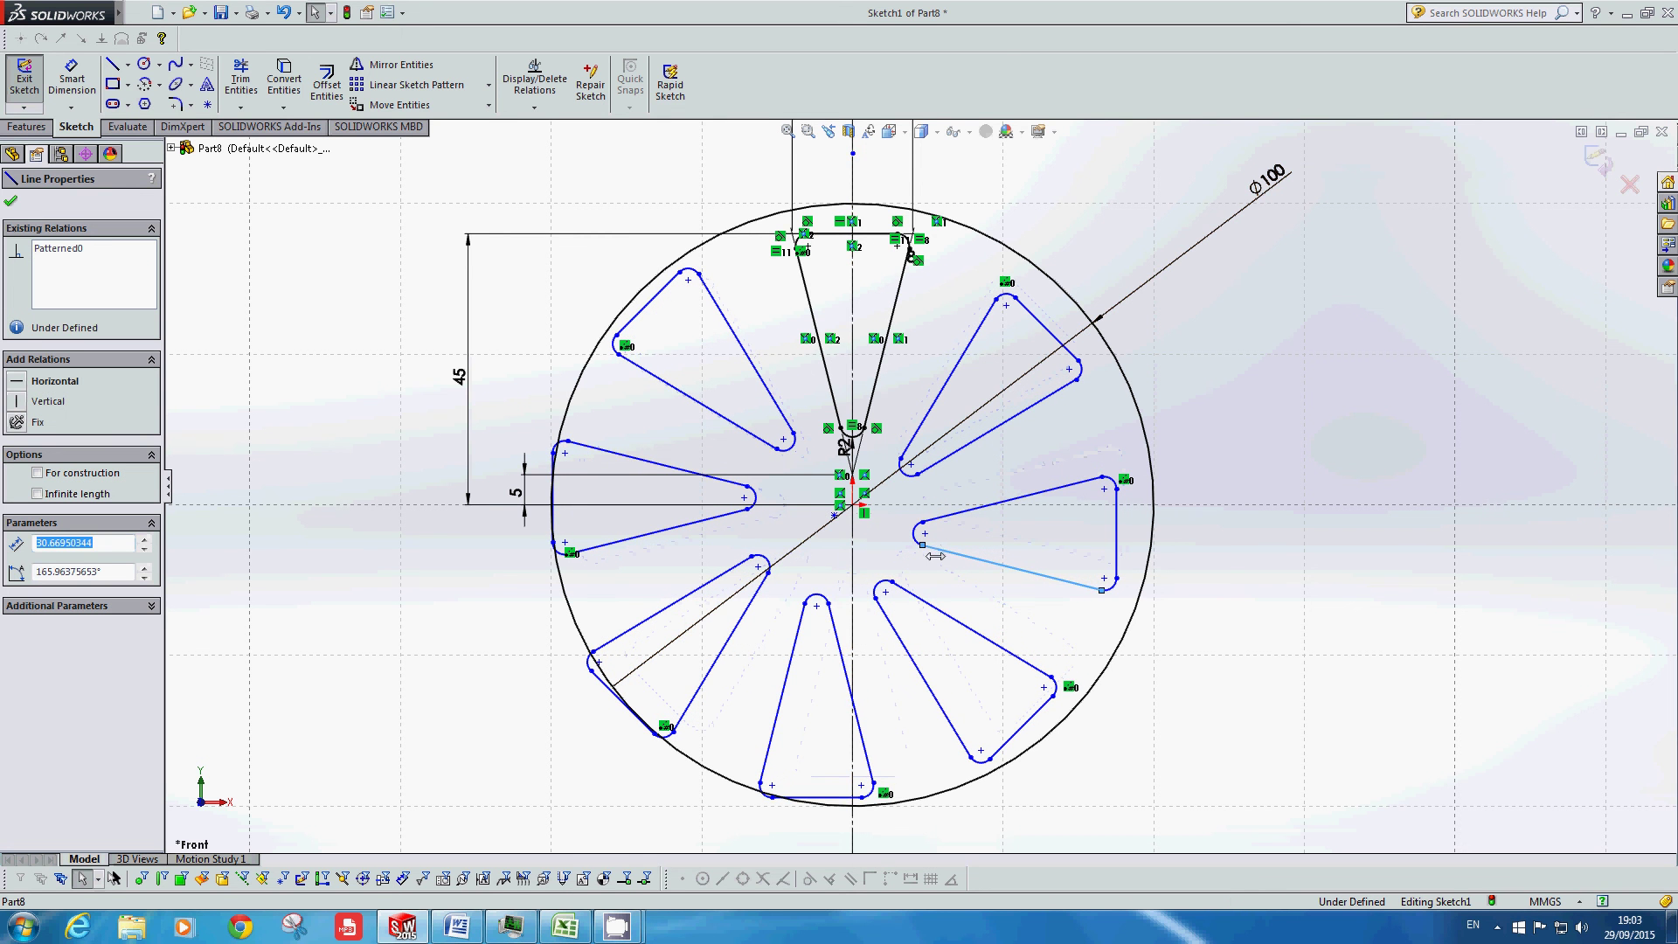
{"action": "left_click_drag", "start_coordinate": [935, 556], "coordinate": [918, 566]}
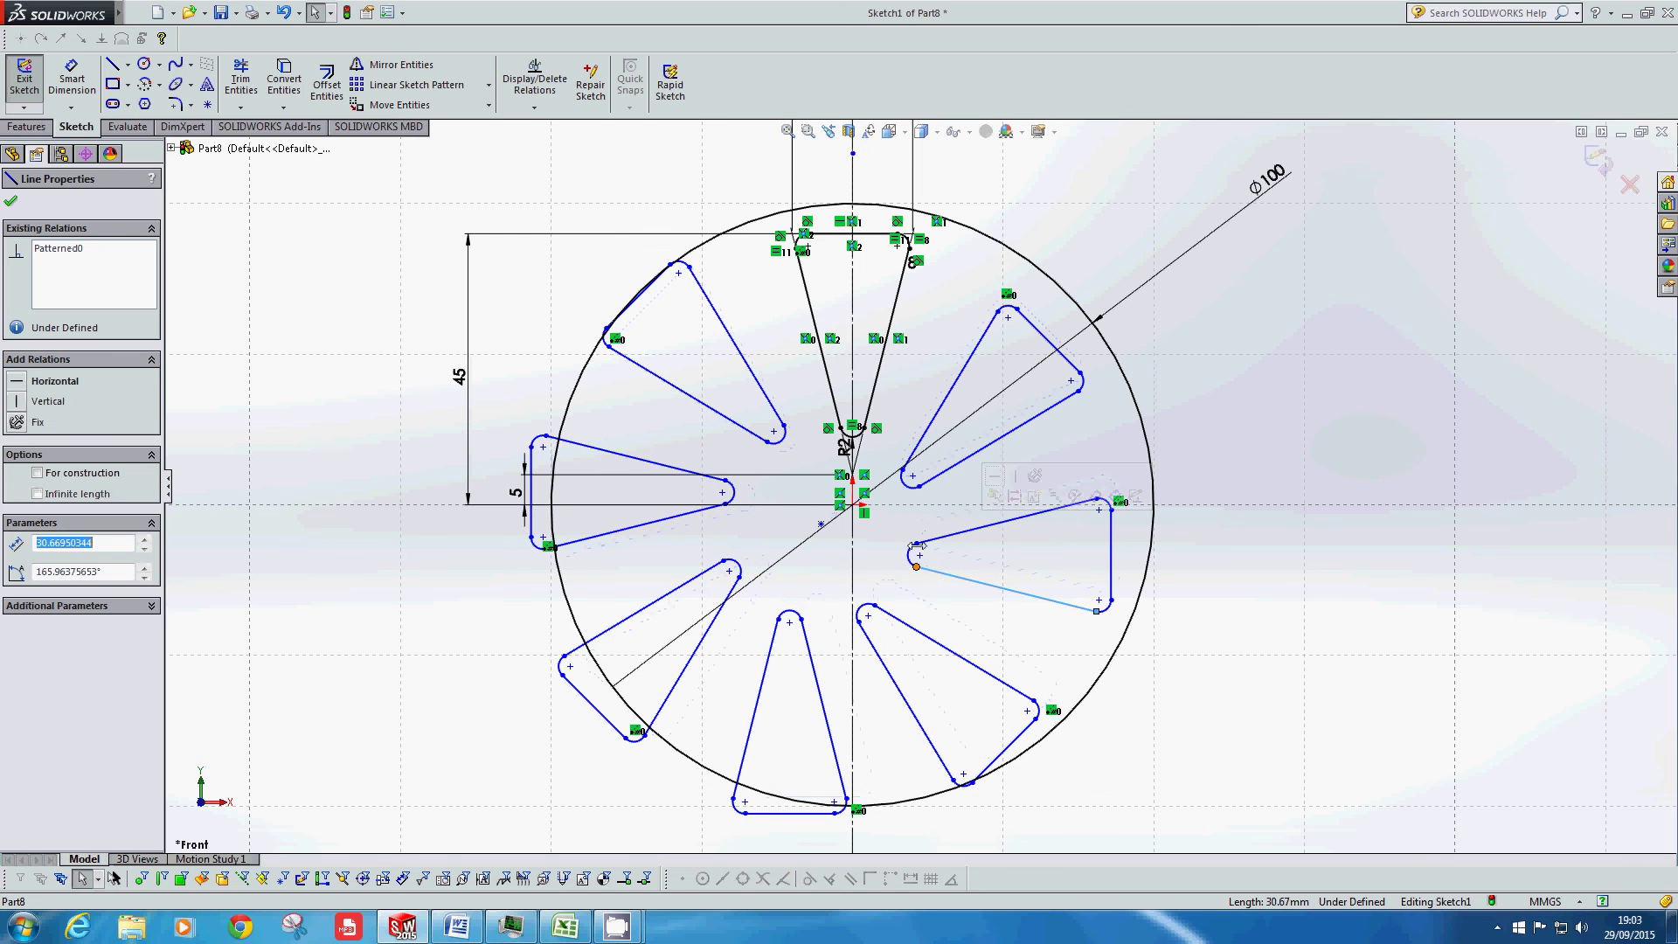
Step: Make the pattern's centre point coincident with the circle's centre and inspect the relations on the centre point
{"action": "left_click", "coordinate": [819, 525]}
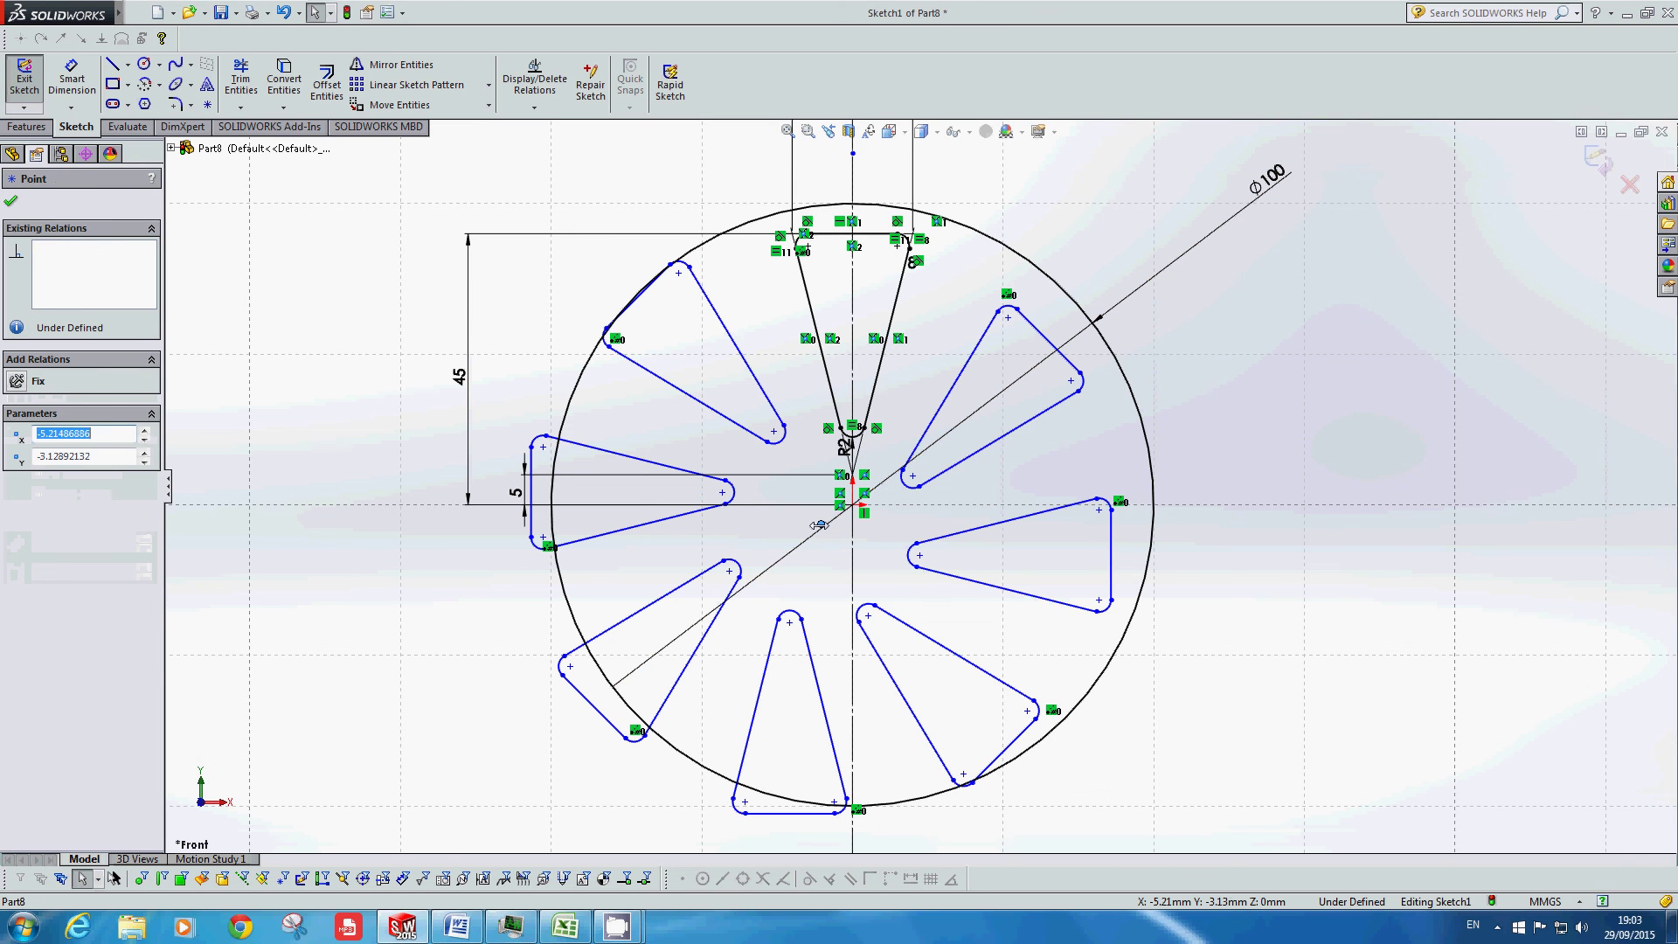
{"action": "left_click", "coordinate": [853, 505], "text": "ctrl"}
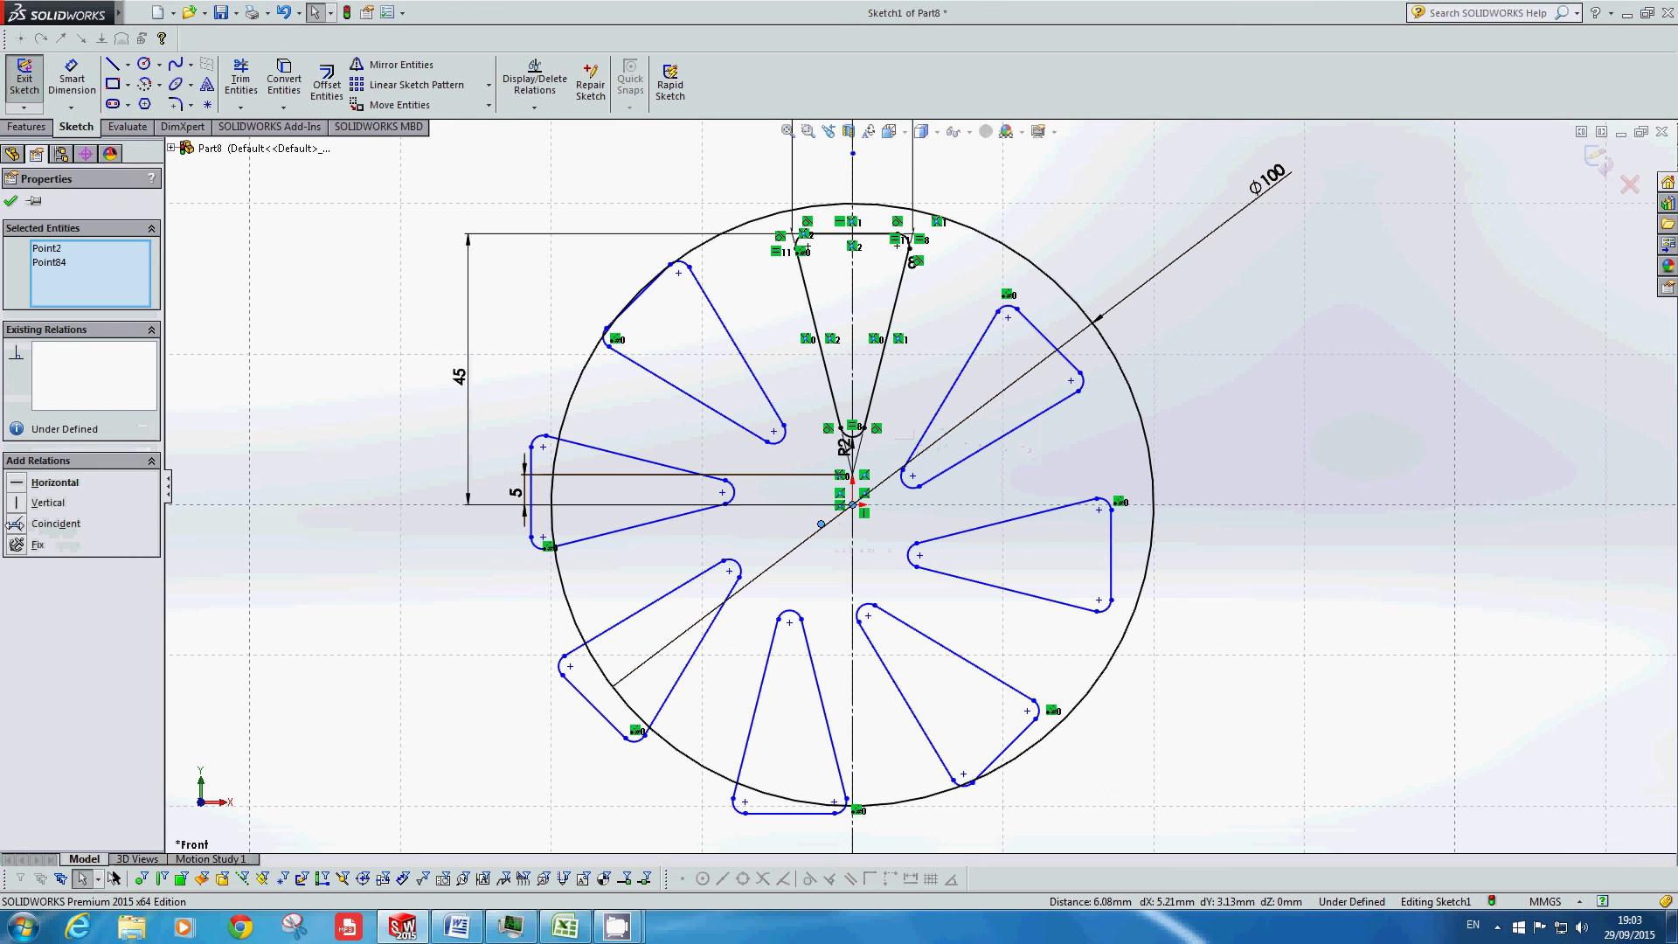
{"action": "left_click", "coordinate": [56, 523]}
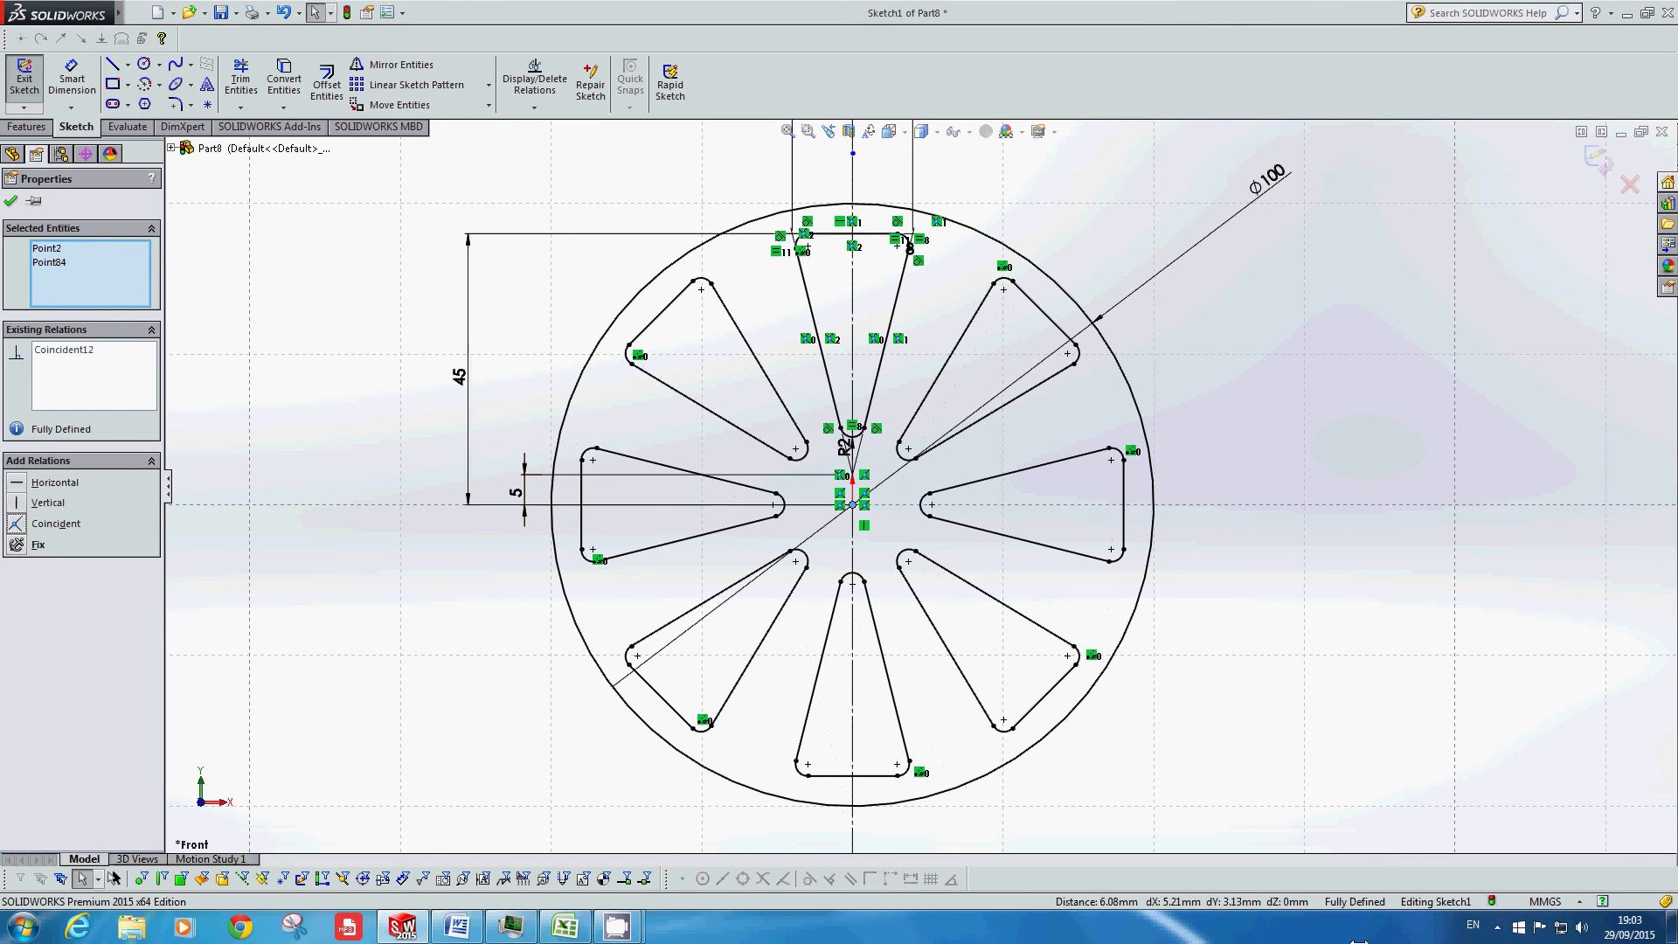
{"action": "left_click", "coordinate": [991, 577]}
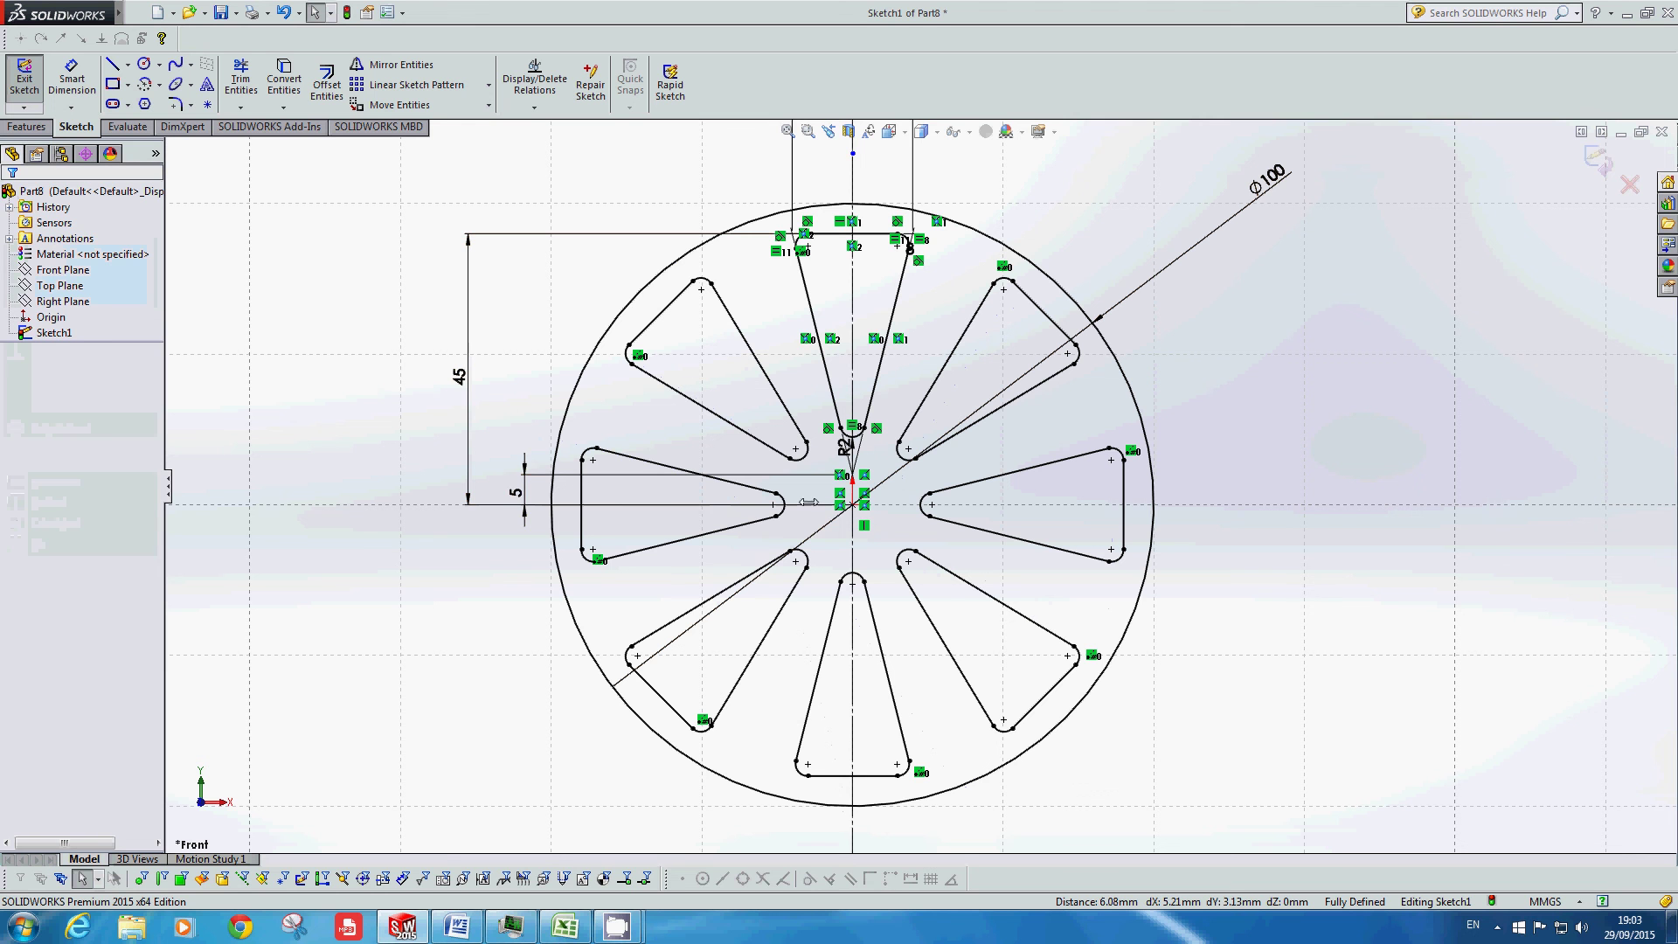
{"action": "left_click", "coordinate": [852, 505]}
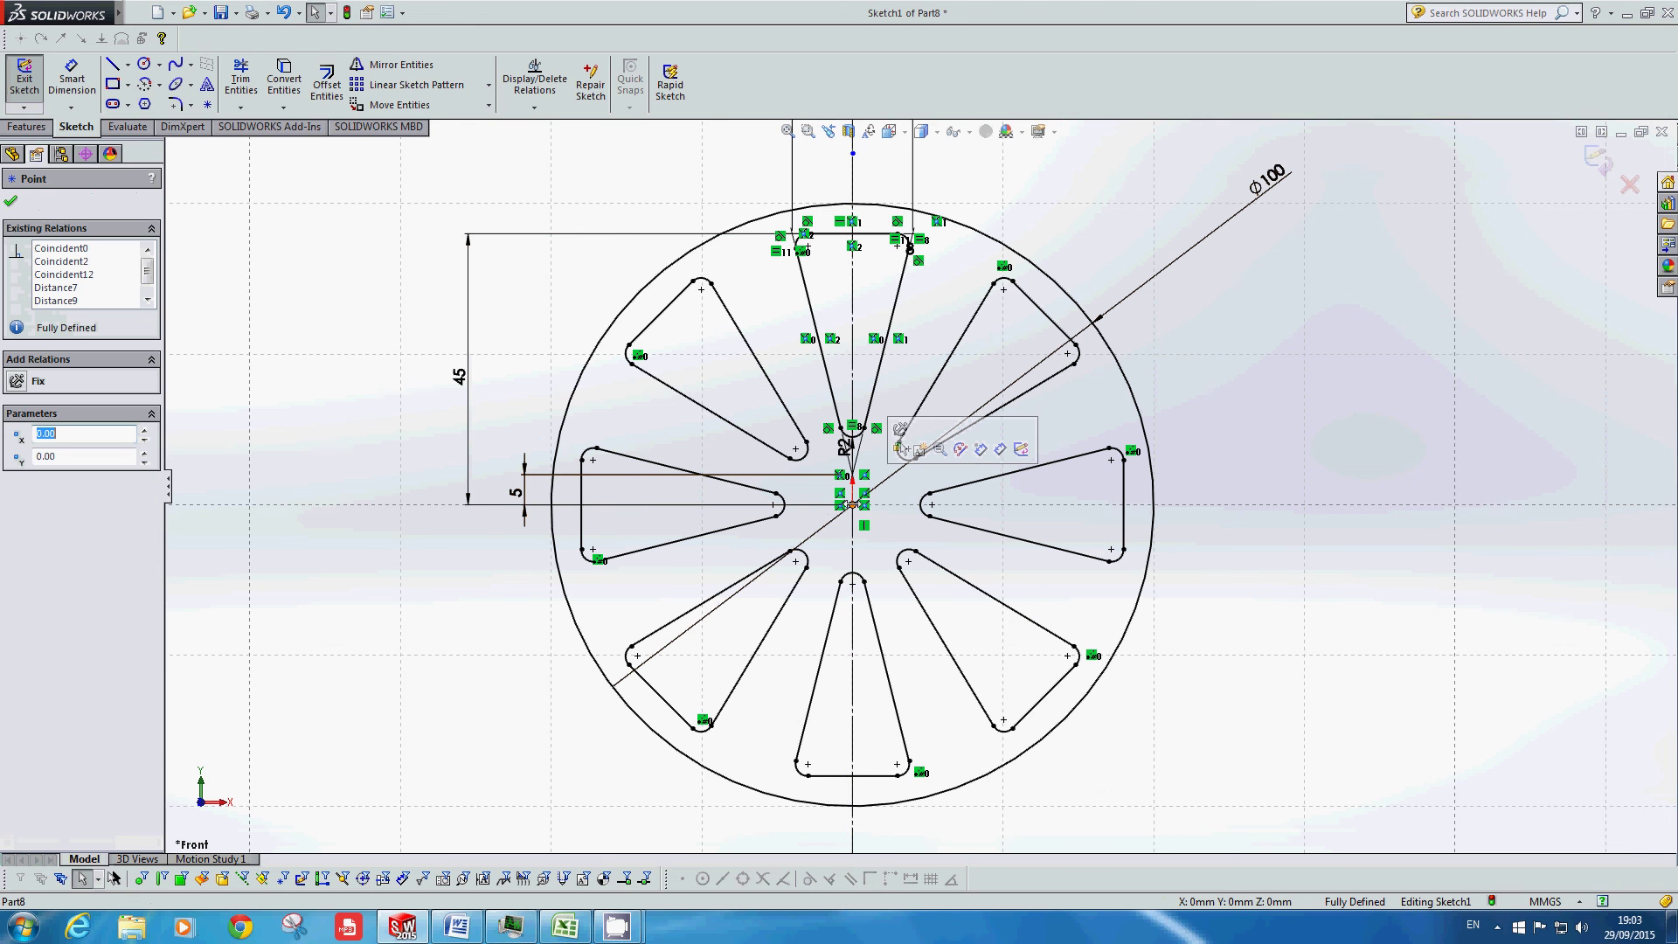
{"action": "left_click", "coordinate": [699, 163]}
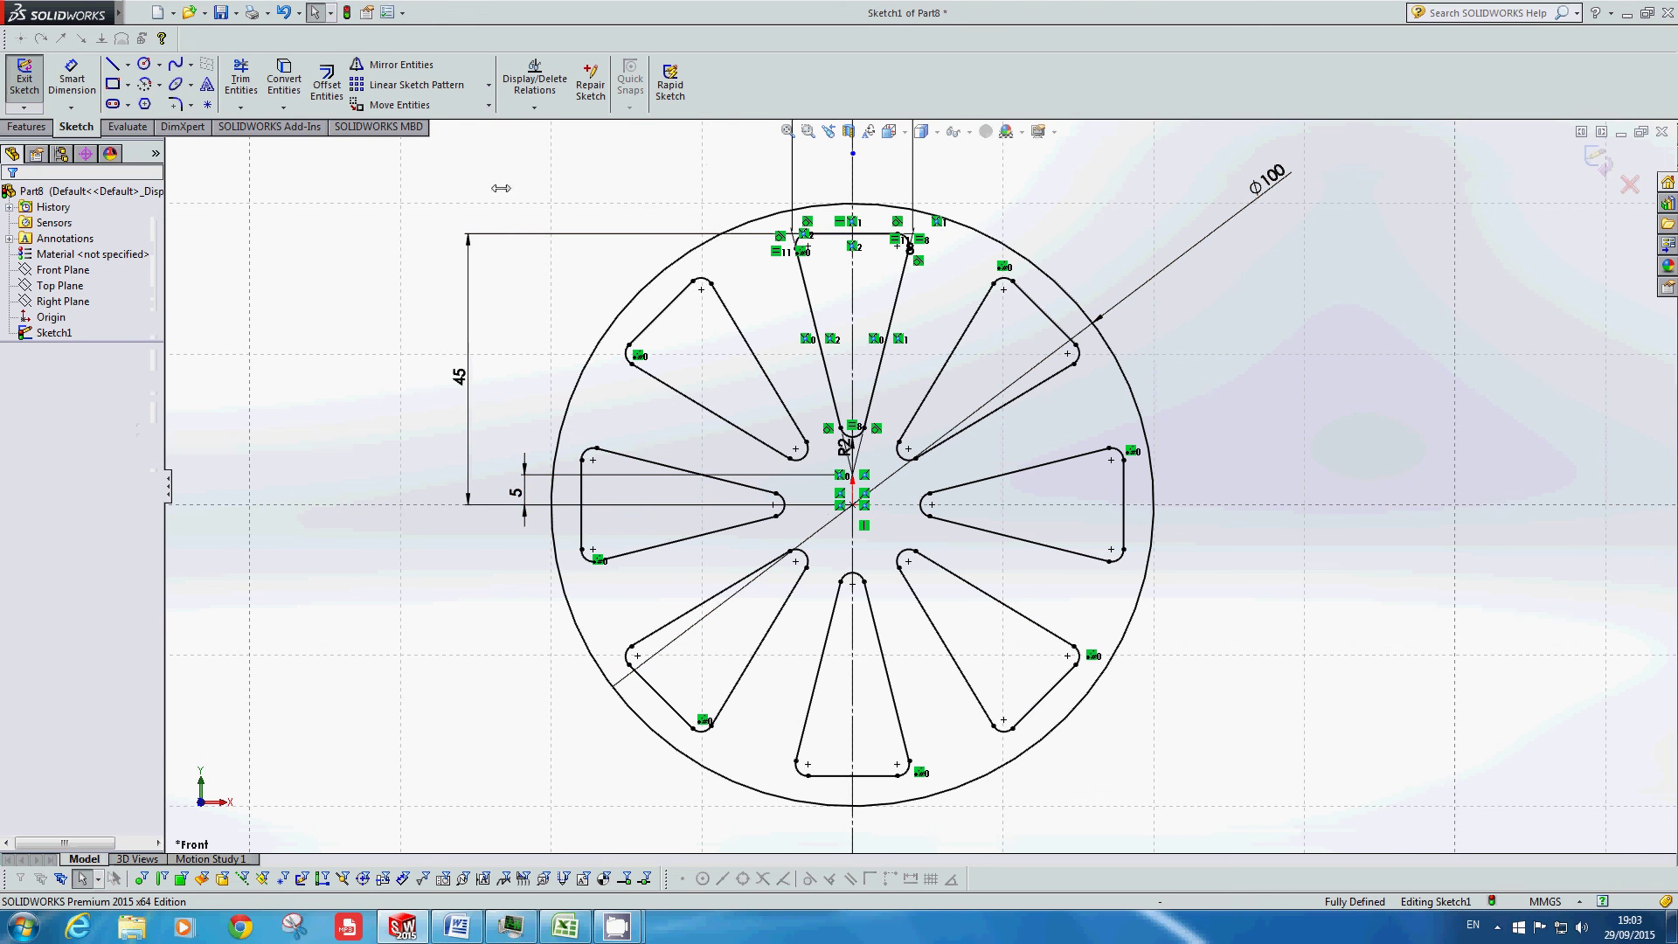
Step: Undo the coincident relation and the displacement of the patterned triangles
{"action": "left_click", "coordinate": [283, 12]}
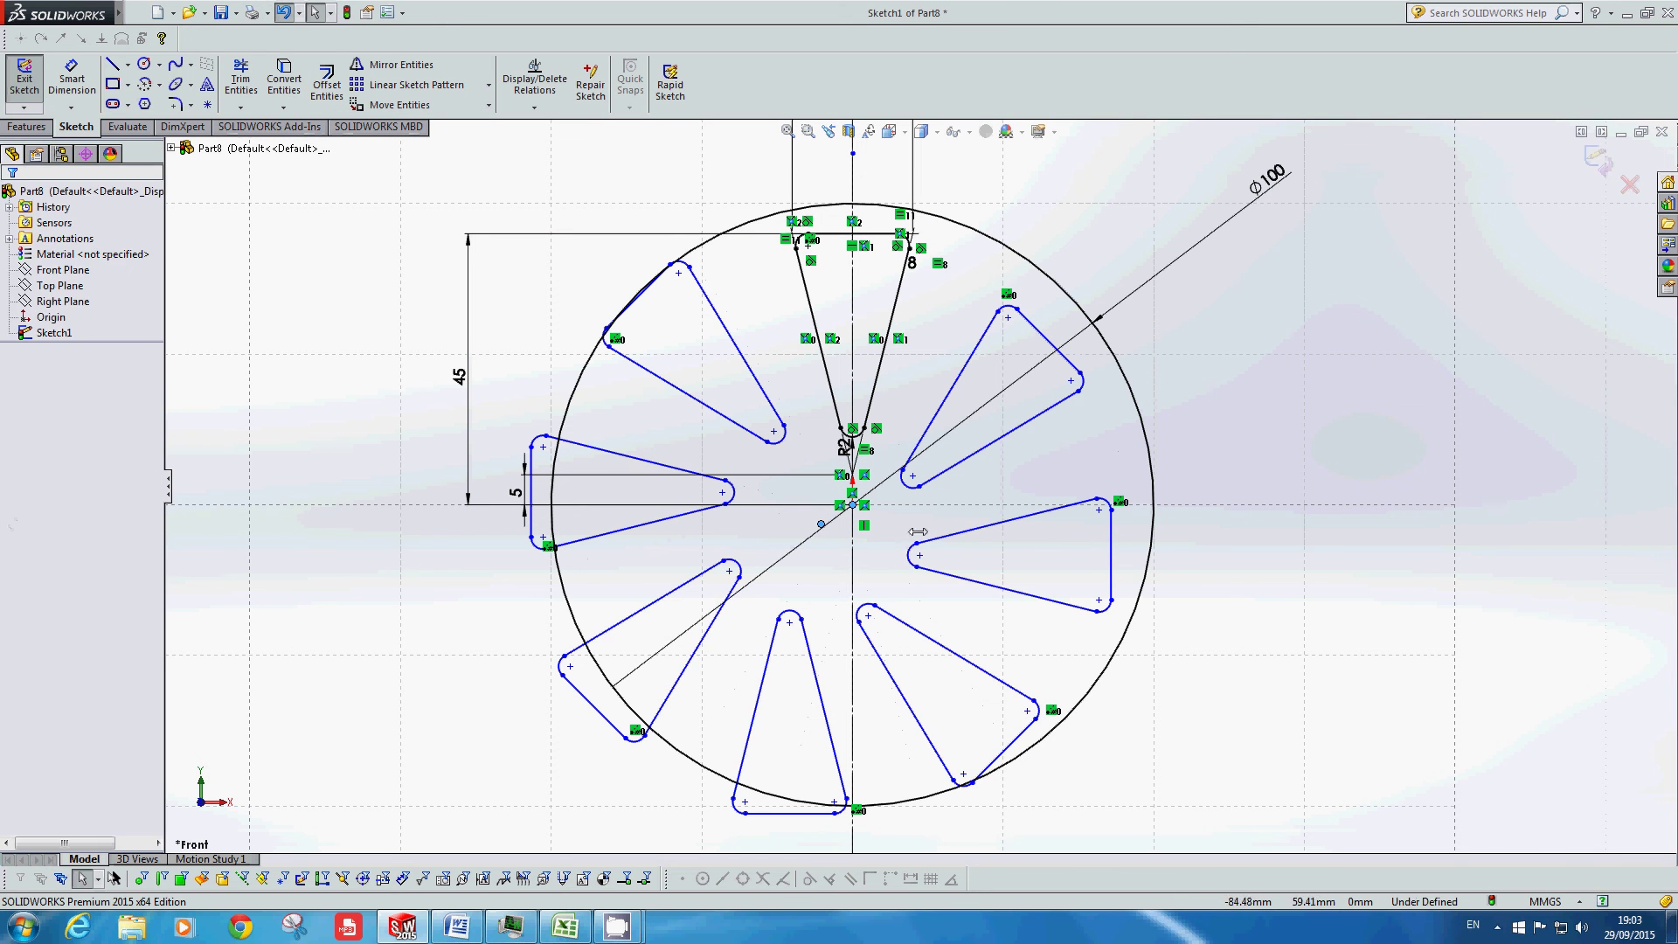
{"action": "left_click", "coordinate": [953, 553]}
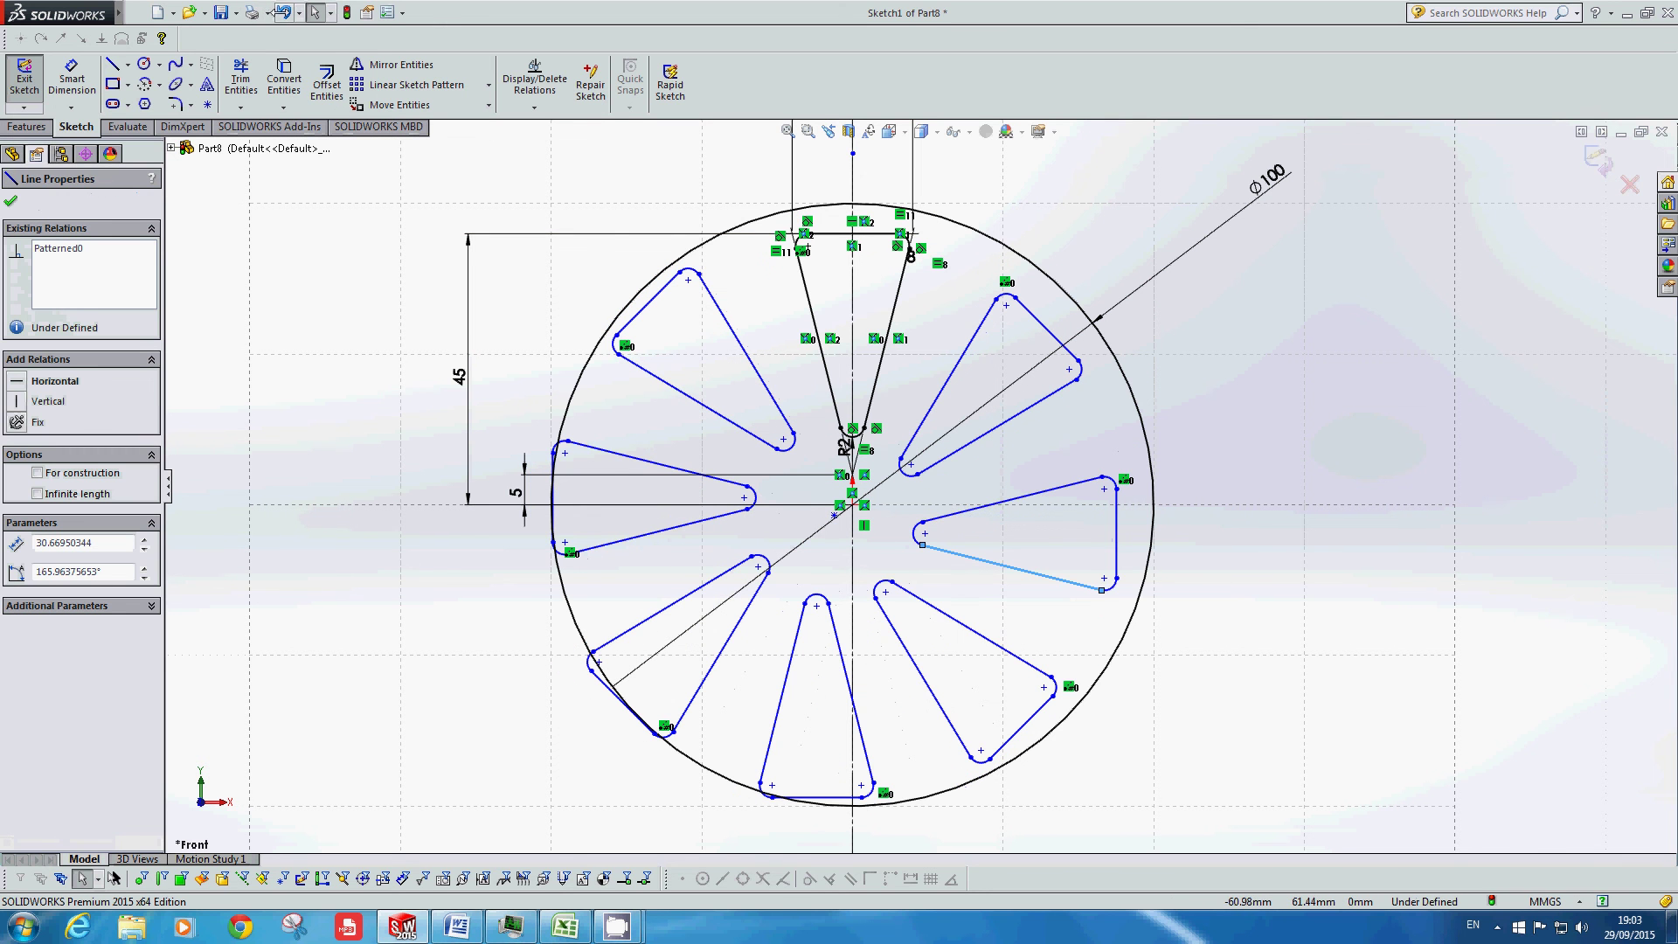
{"action": "left_click", "coordinate": [282, 12]}
{"action": "left_click", "coordinate": [891, 514]}
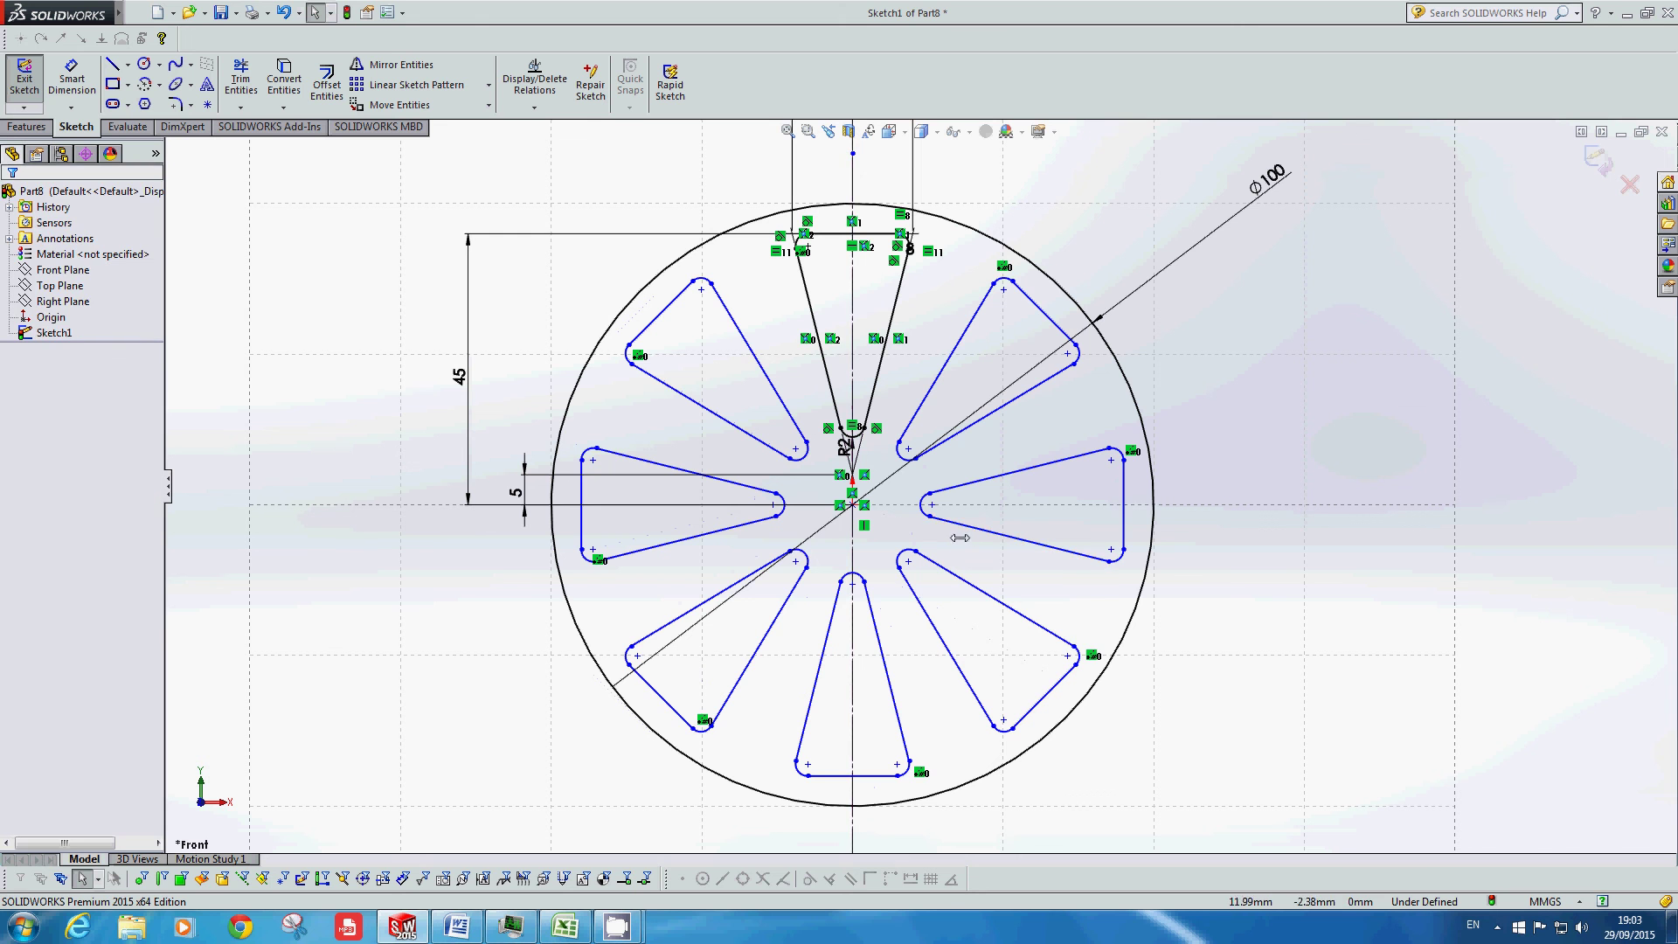
Step: Pull the patterned triangles off-centre to expose the pattern's centre point, and make that point coincident with the circle's centre
{"action": "left_click_drag", "start_coordinate": [946, 521], "coordinate": [854, 526]}
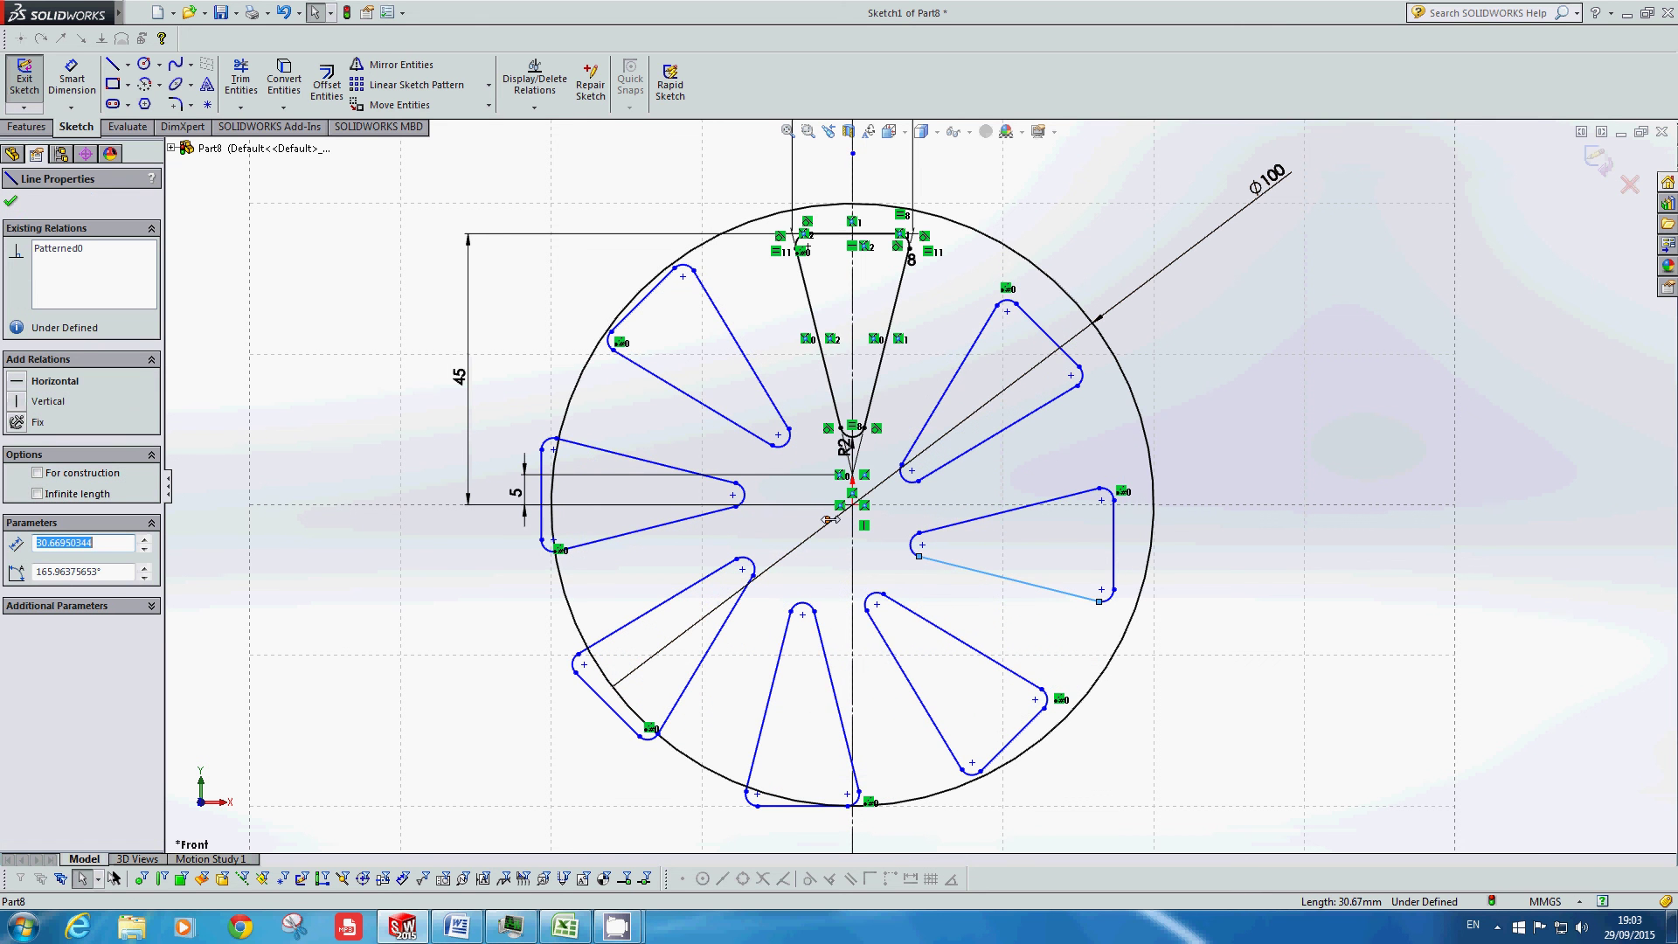
{"action": "left_click", "coordinate": [828, 519]}
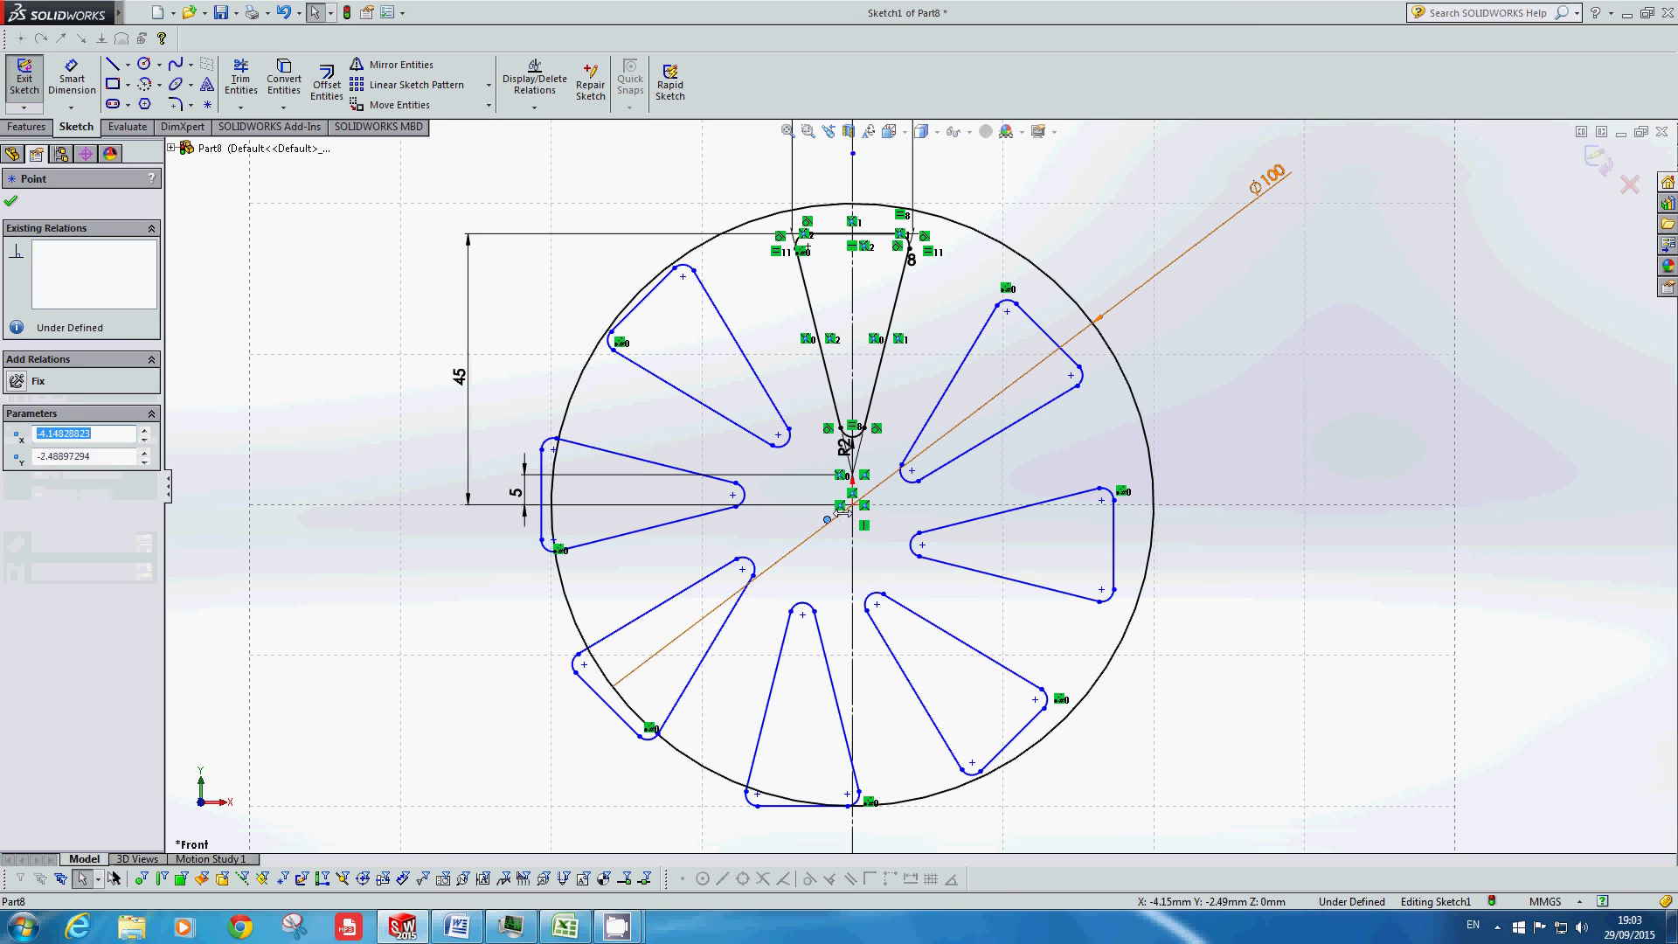
{"action": "left_click", "coordinate": [852, 504], "text": "ctrl"}
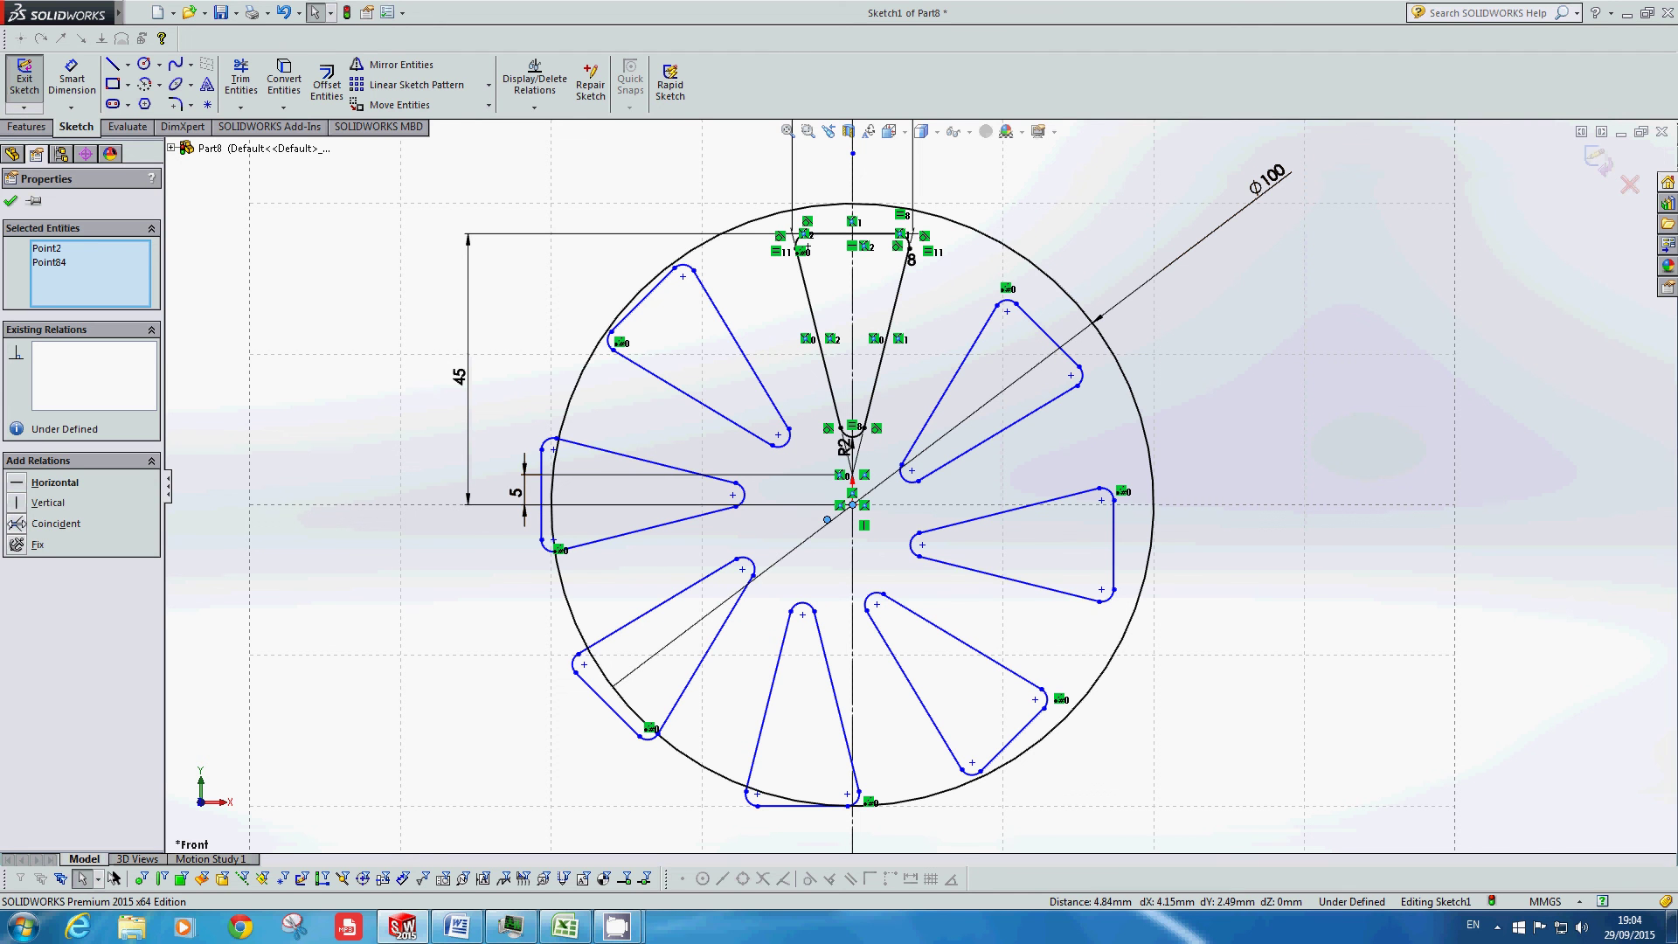
{"action": "left_click", "coordinate": [18, 524]}
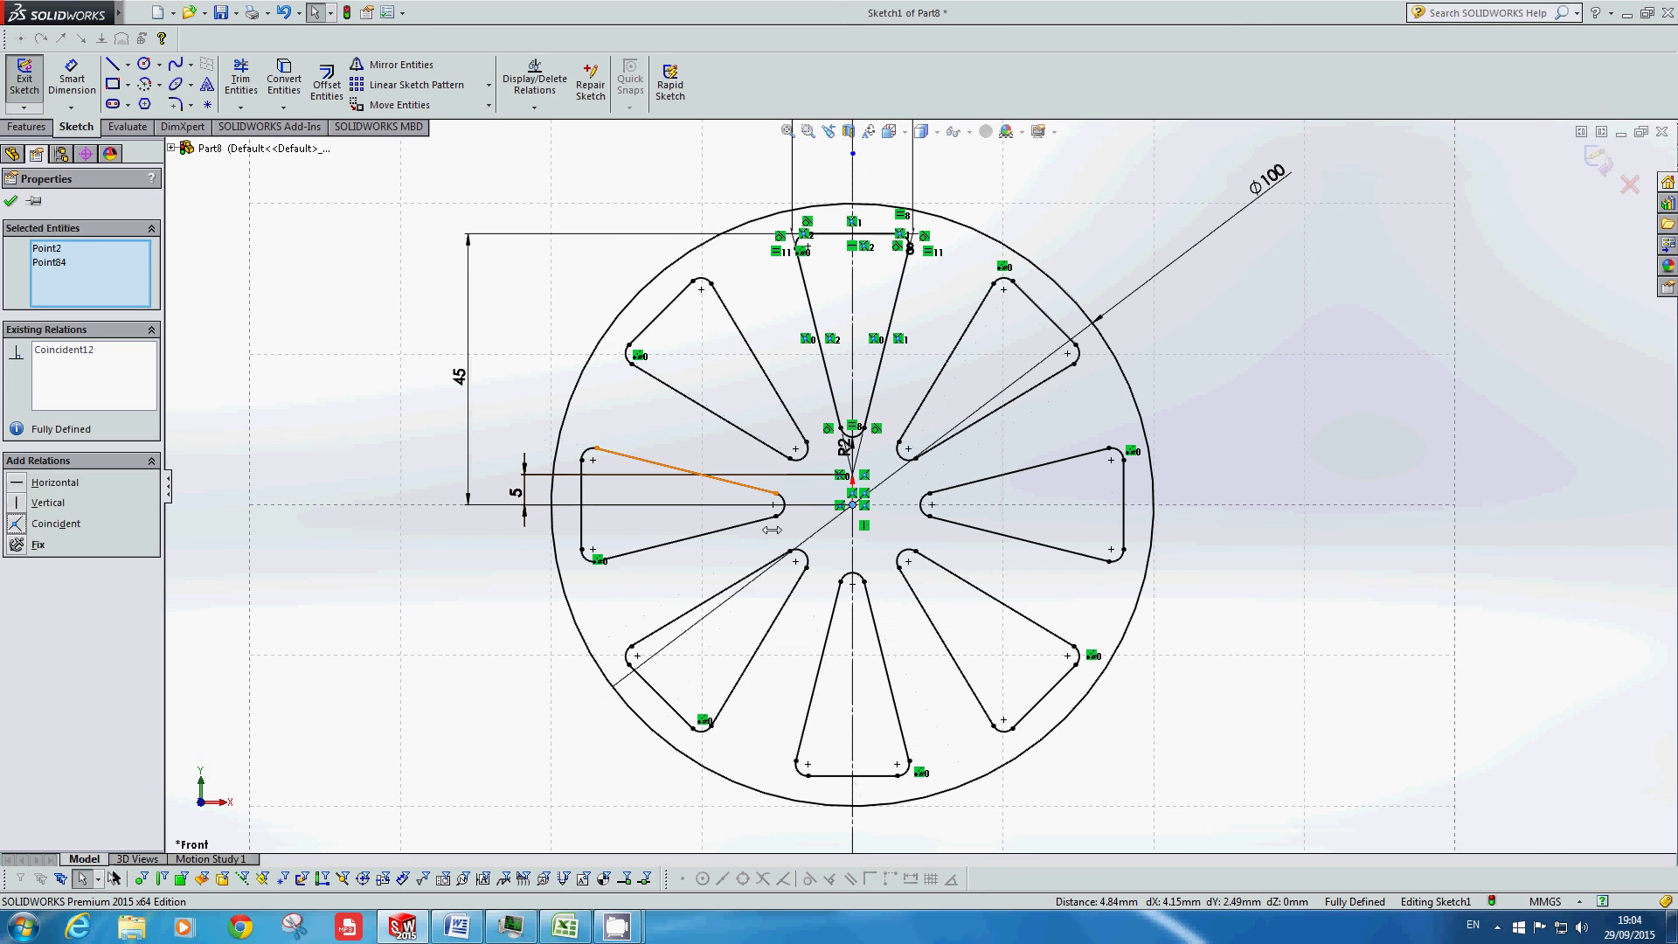
{"action": "left_click", "coordinate": [919, 626]}
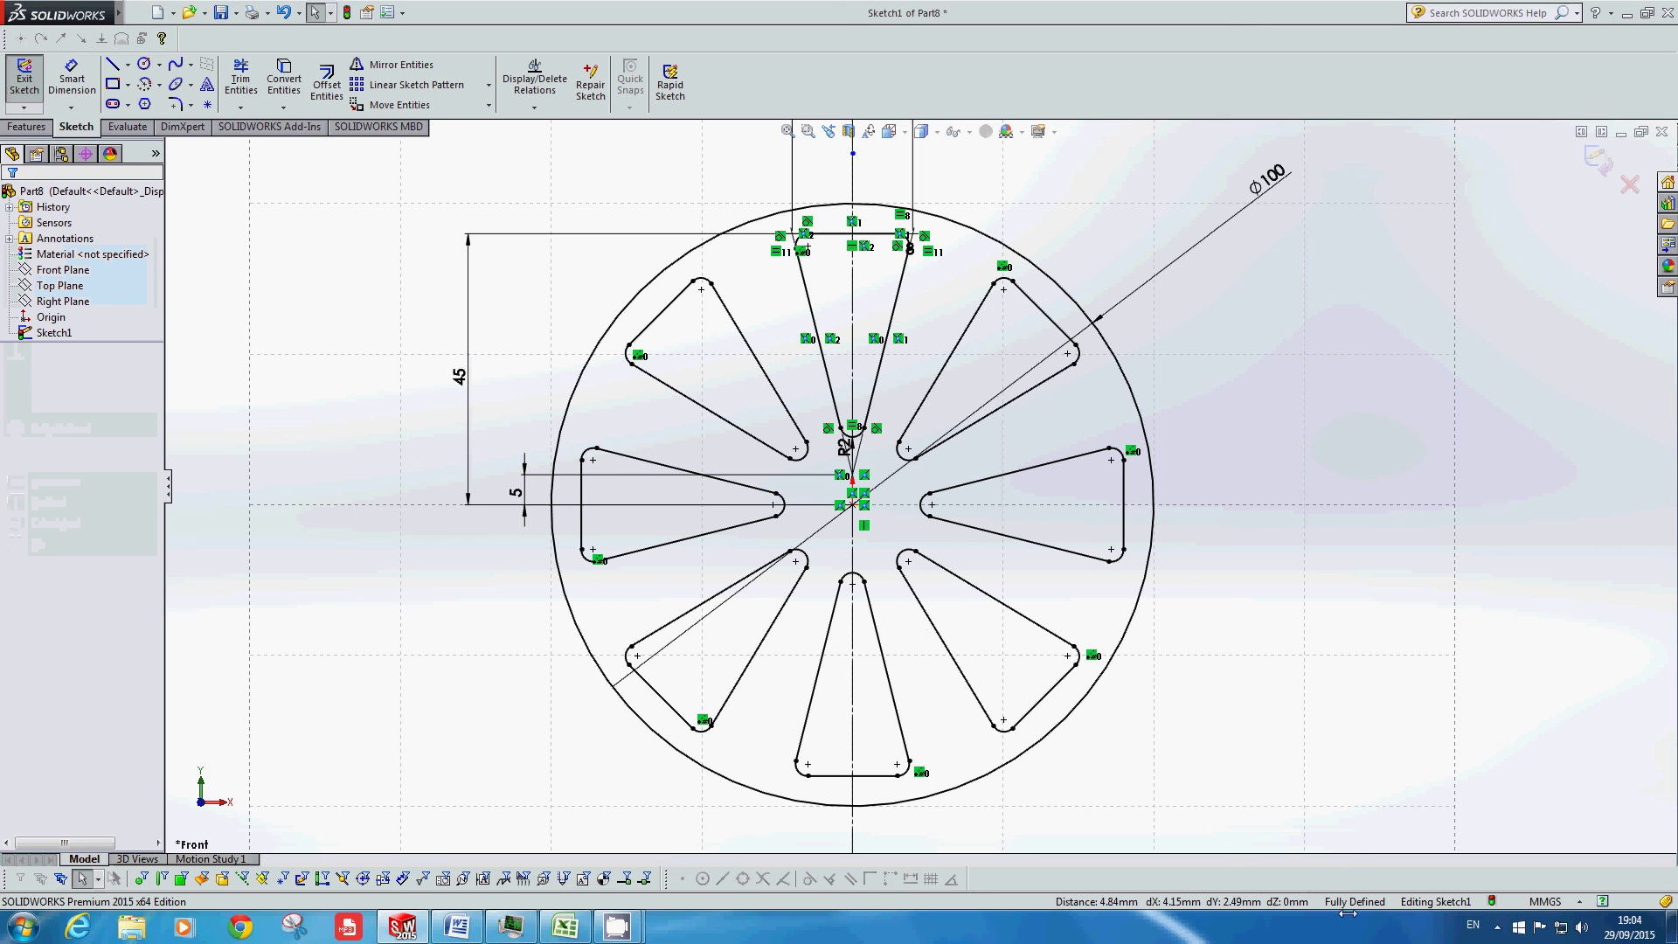
Step: Close the sketch and extrude the disc profile with its eight pockets 50 mm deep, using the Mid Plane end condition
{"action": "left_click", "coordinate": [24, 77]}
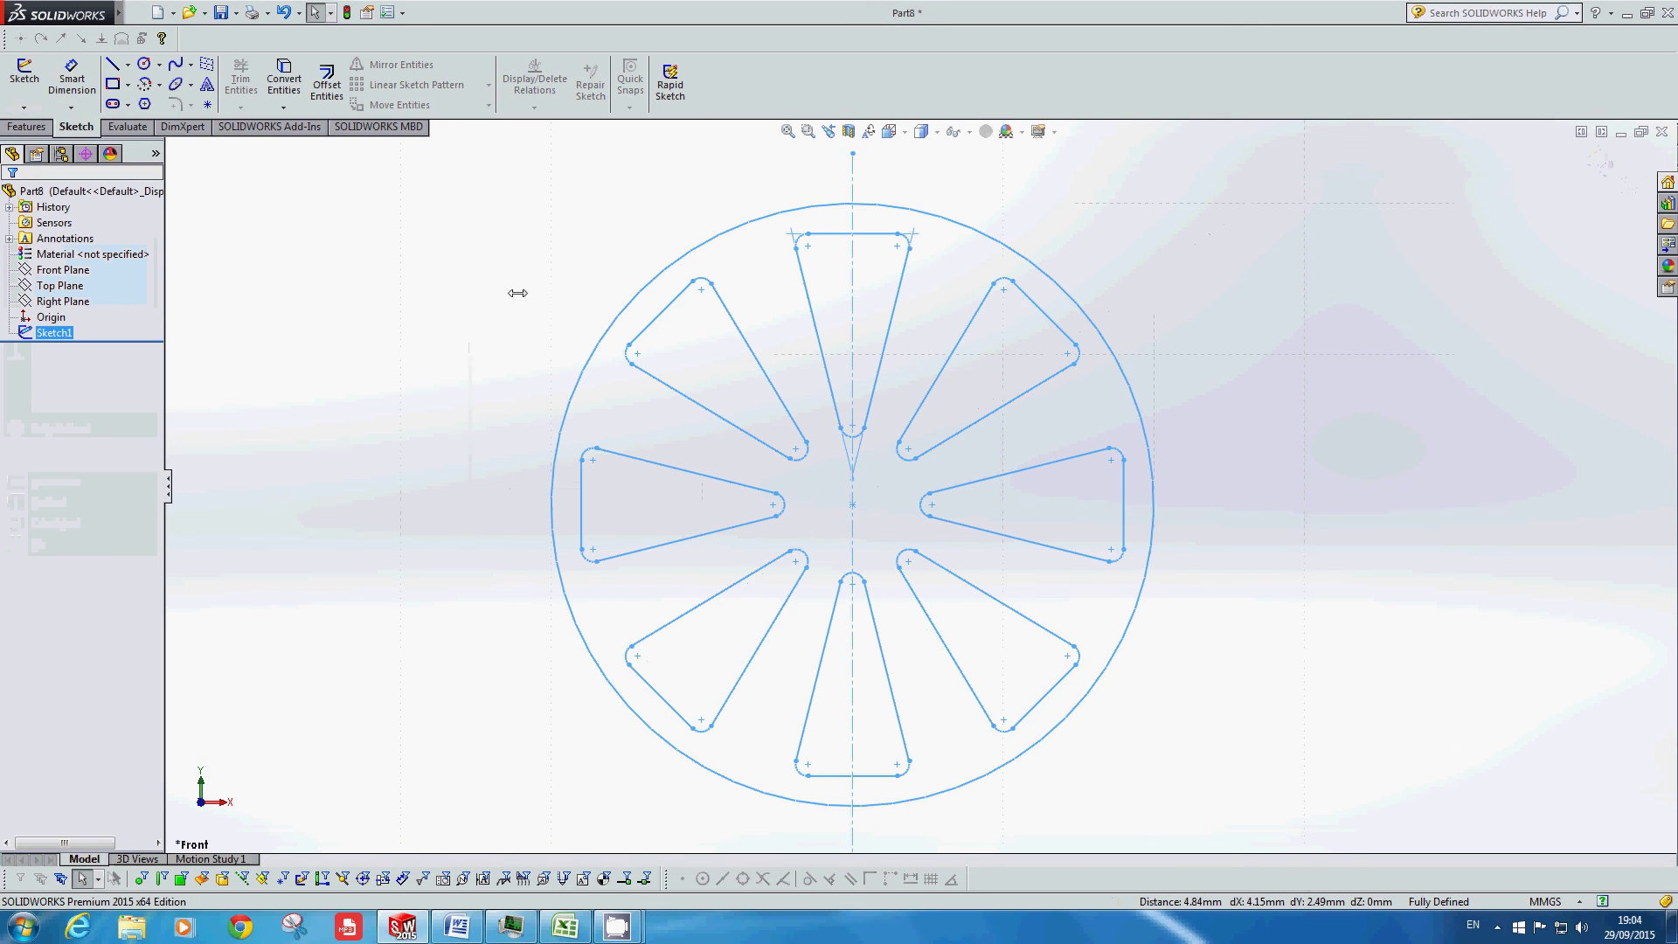
{"action": "left_click", "coordinate": [26, 127]}
{"action": "left_click", "coordinate": [38, 84]}
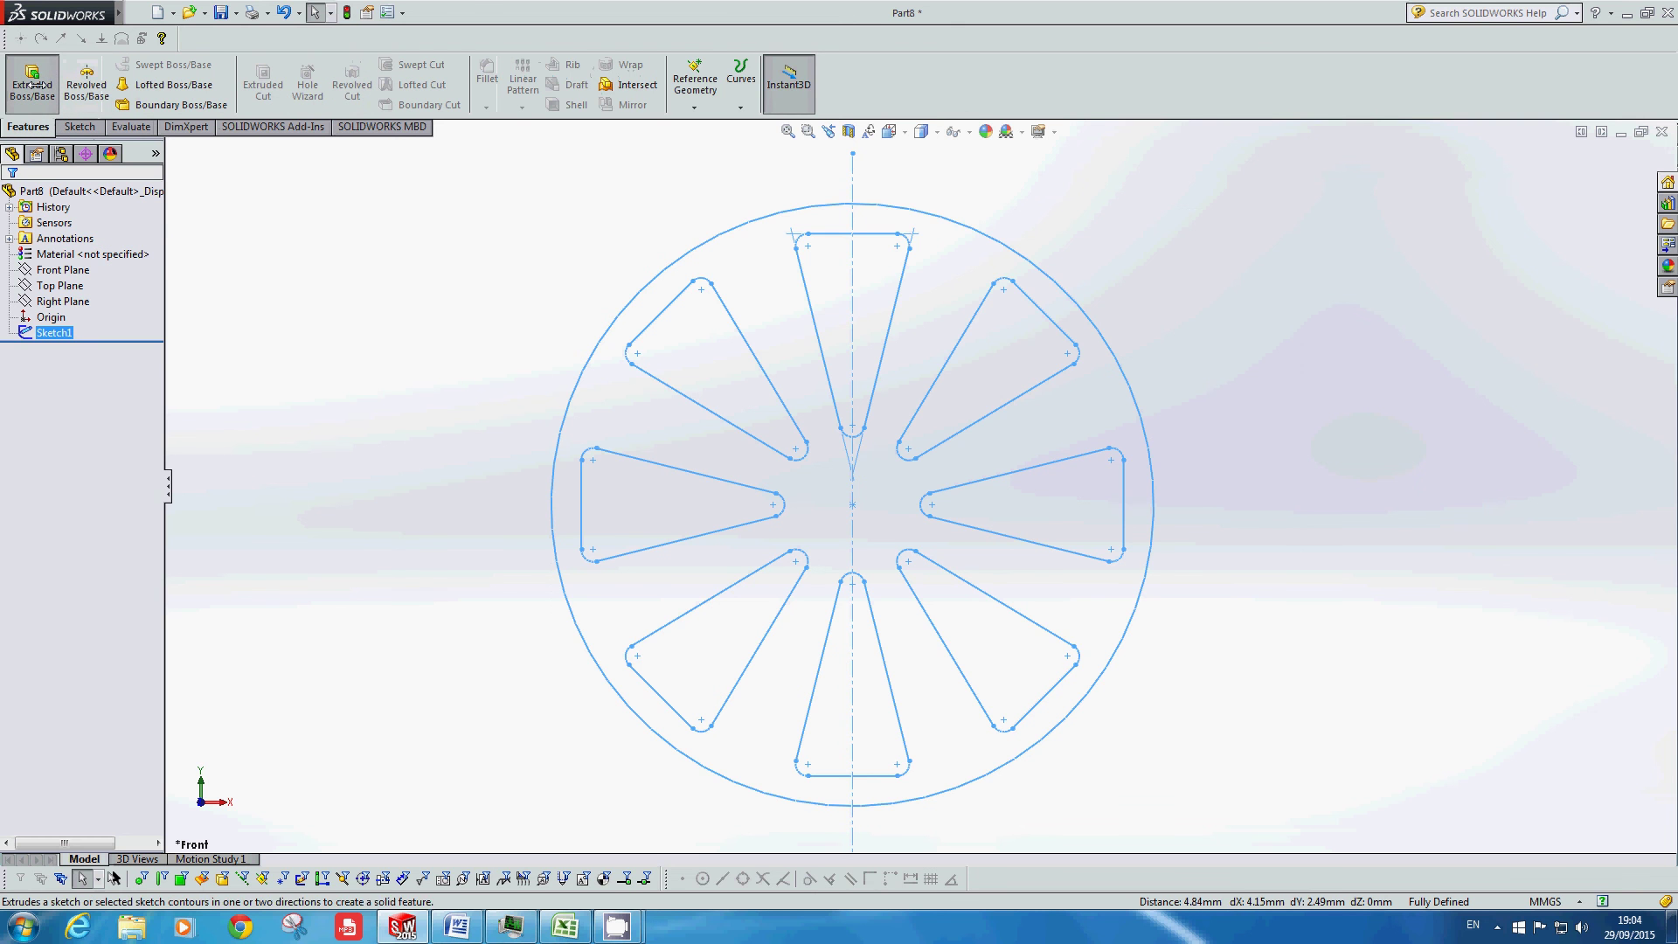
{"action": "scroll", "coordinate": [990, 462], "scroll_direction": "down", "scroll_amount": 2}
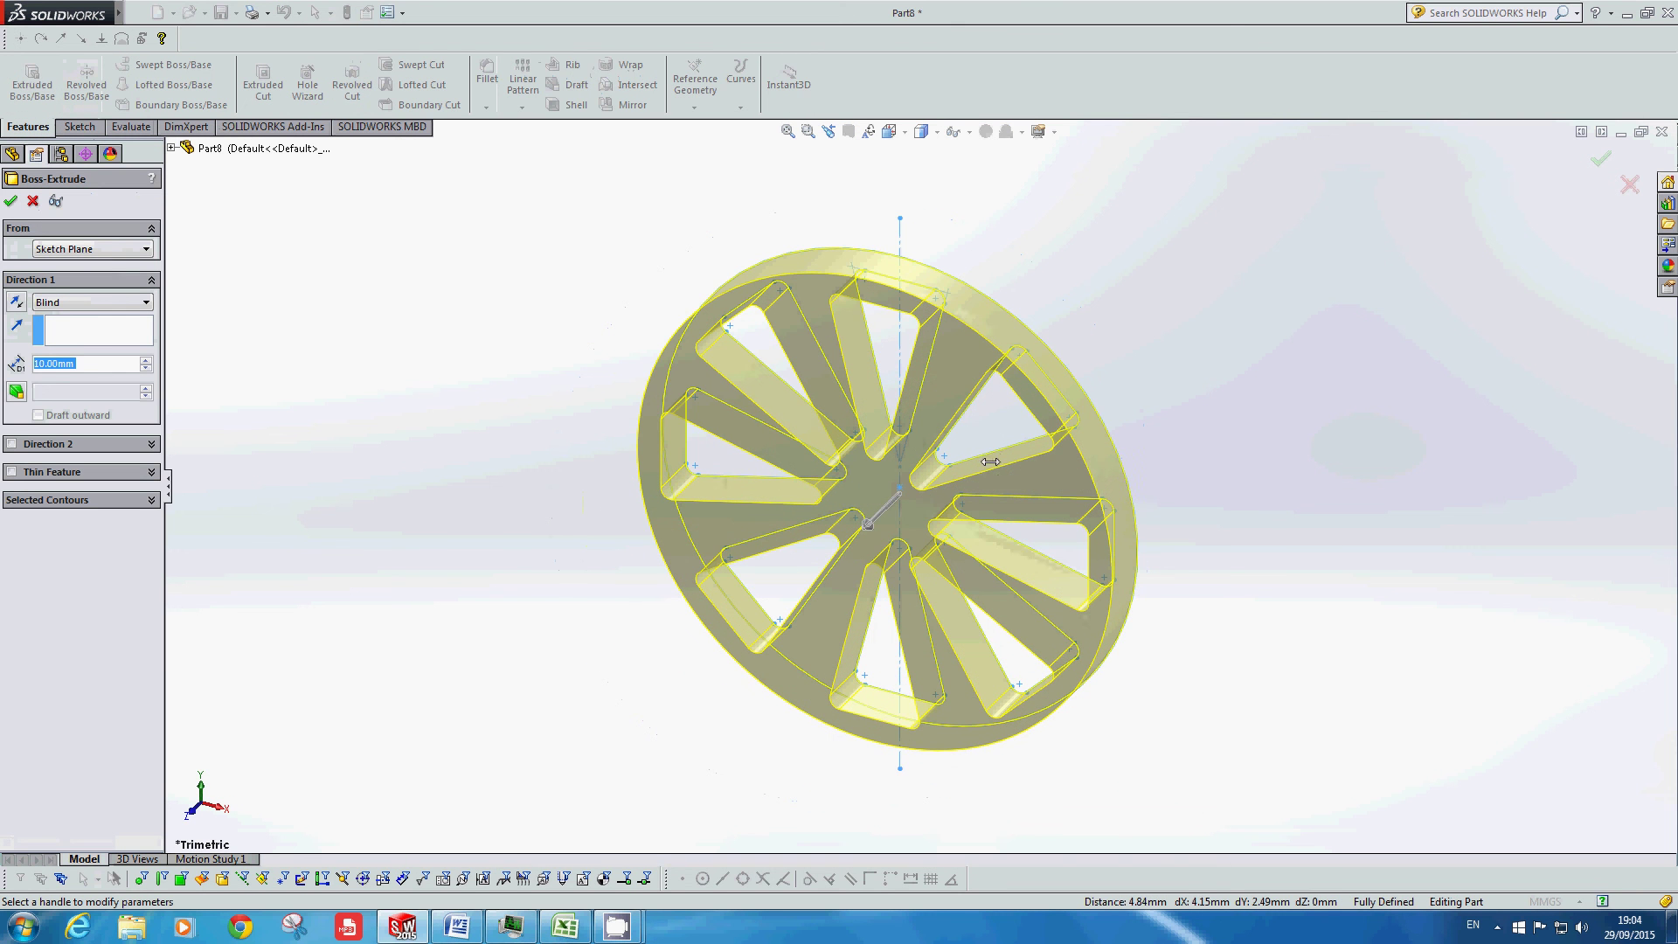
{"action": "left_click", "coordinate": [117, 303]}
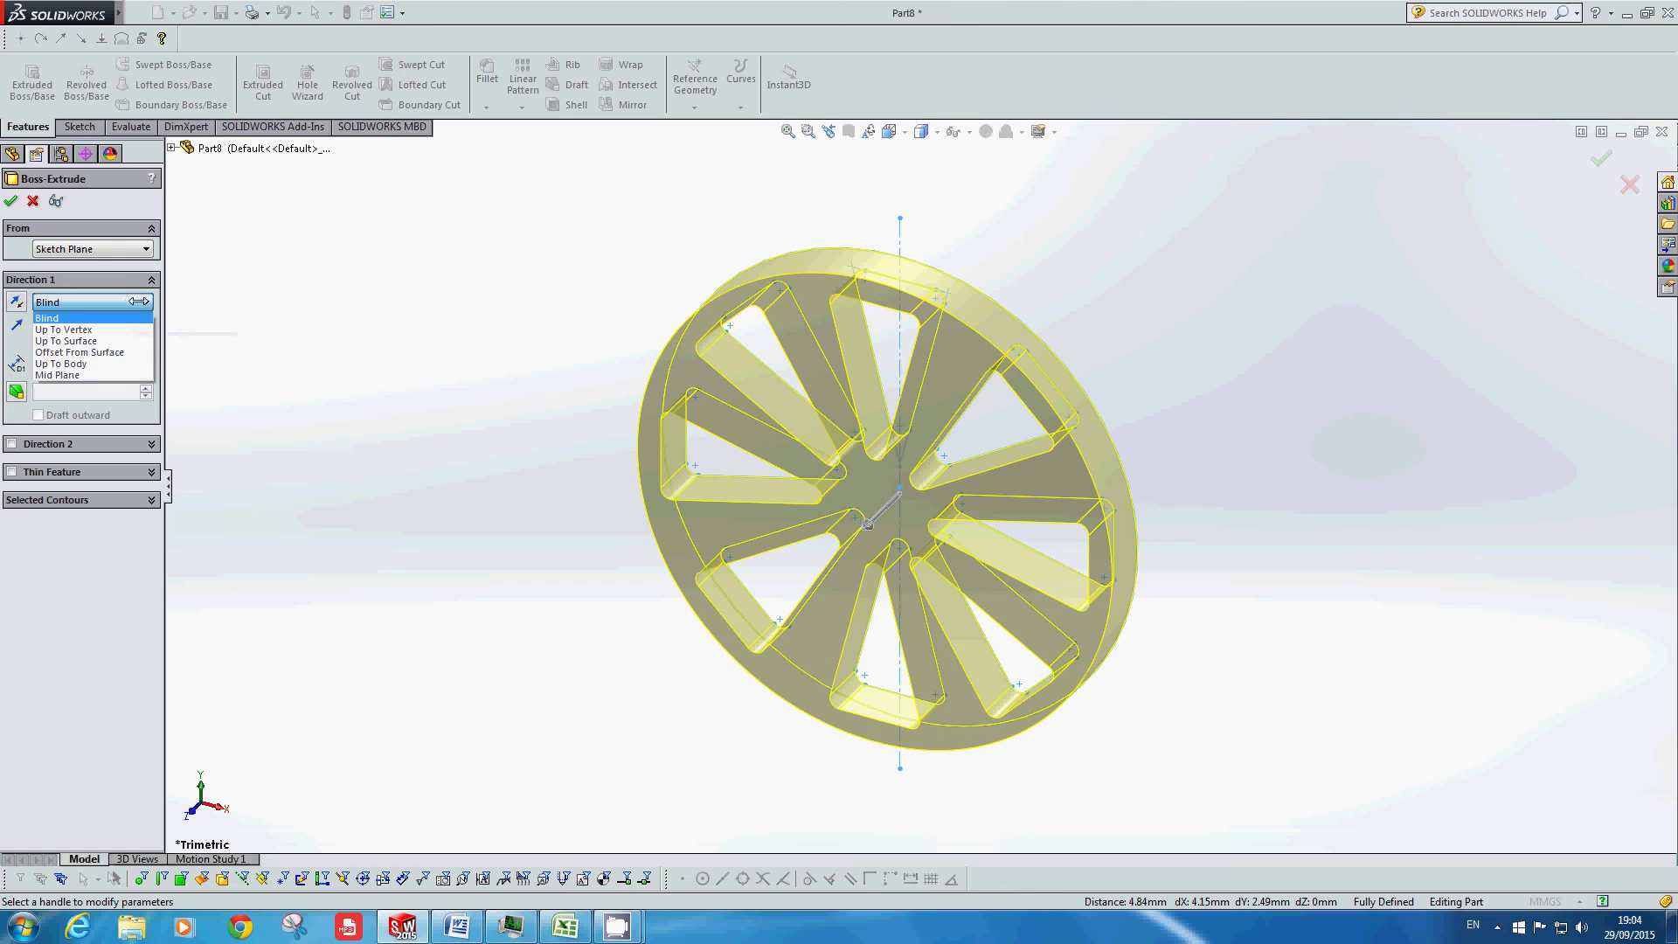
{"action": "left_click", "coordinate": [61, 375]}
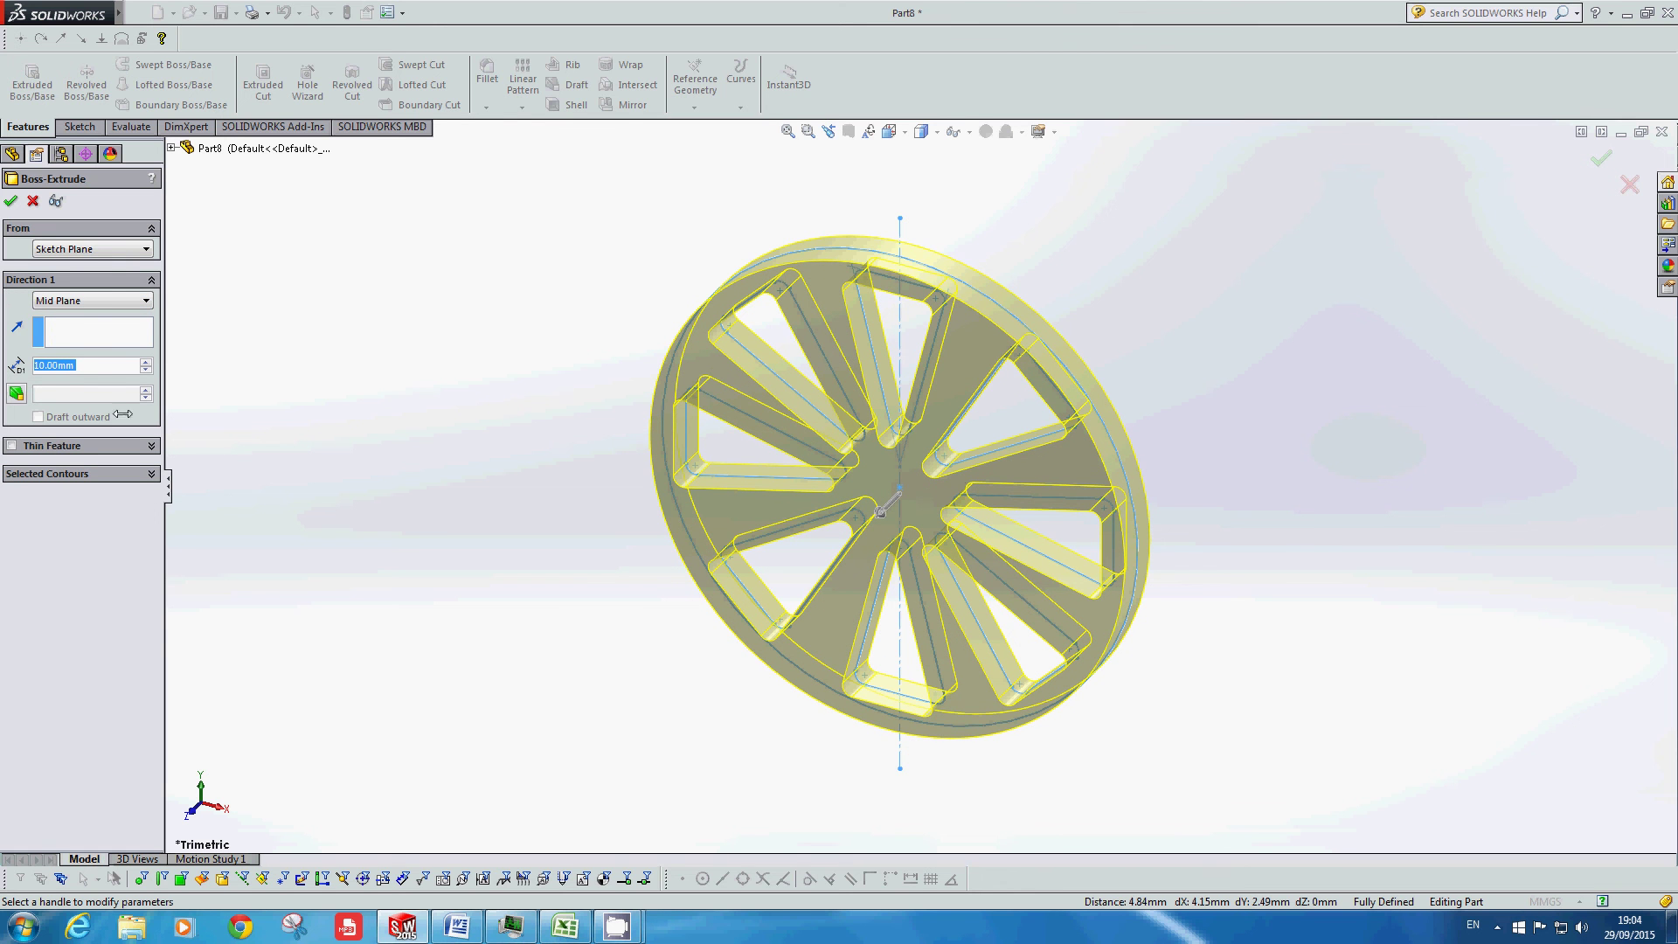
{"action": "type", "text": "50"}
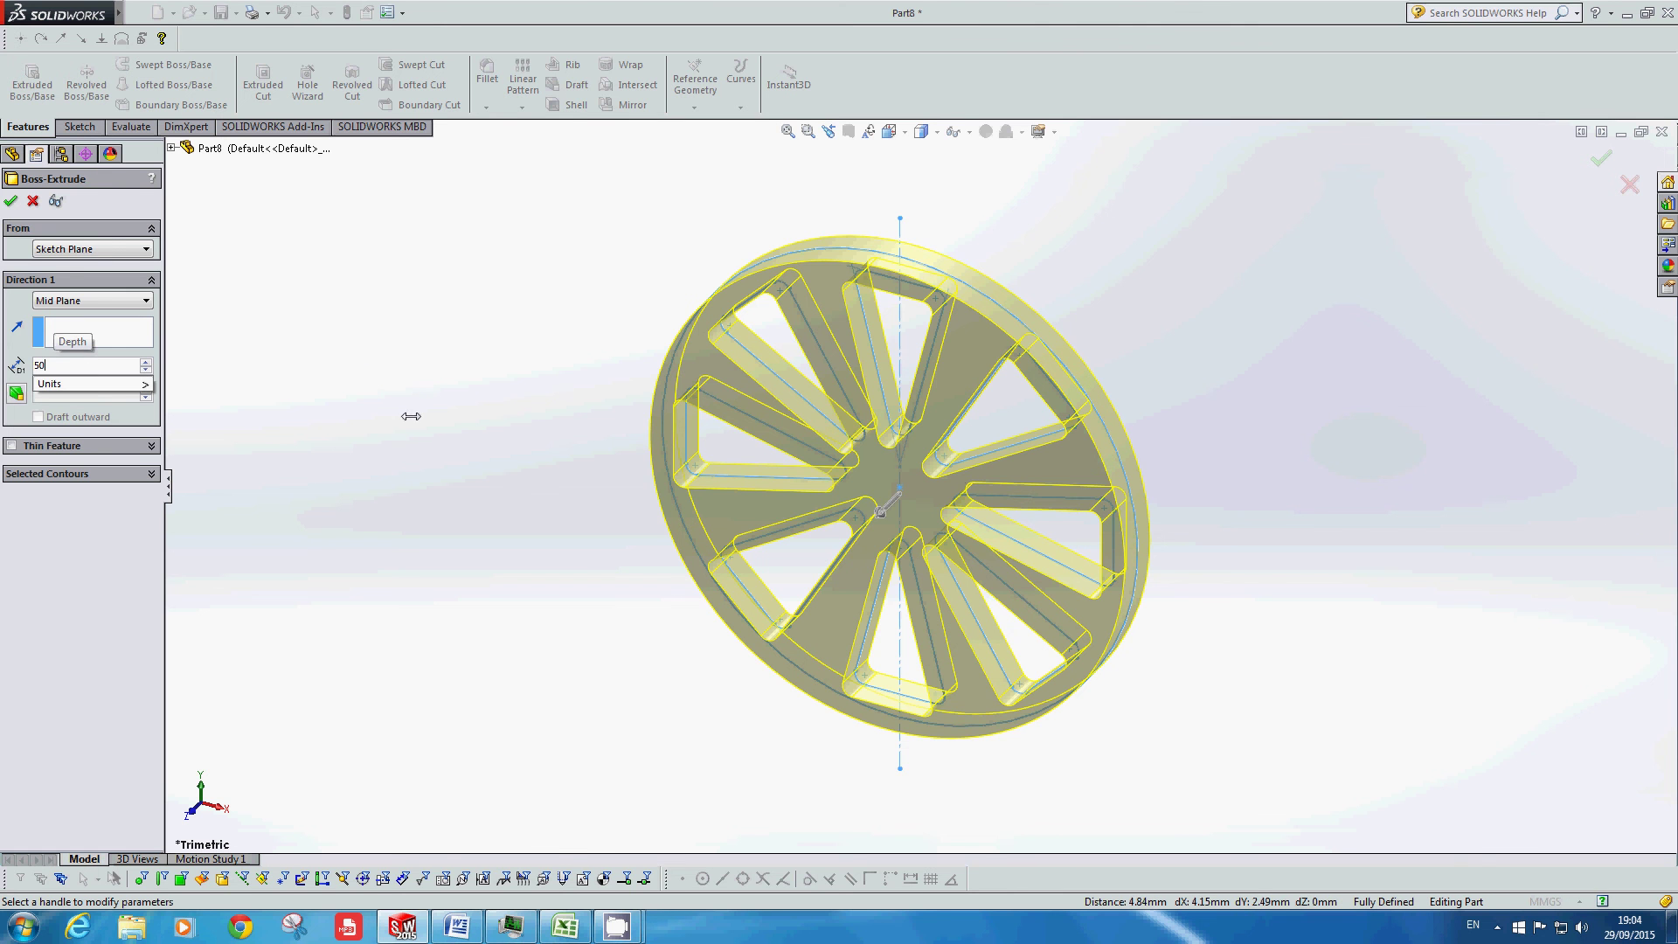
{"action": "key", "text": "Return"}
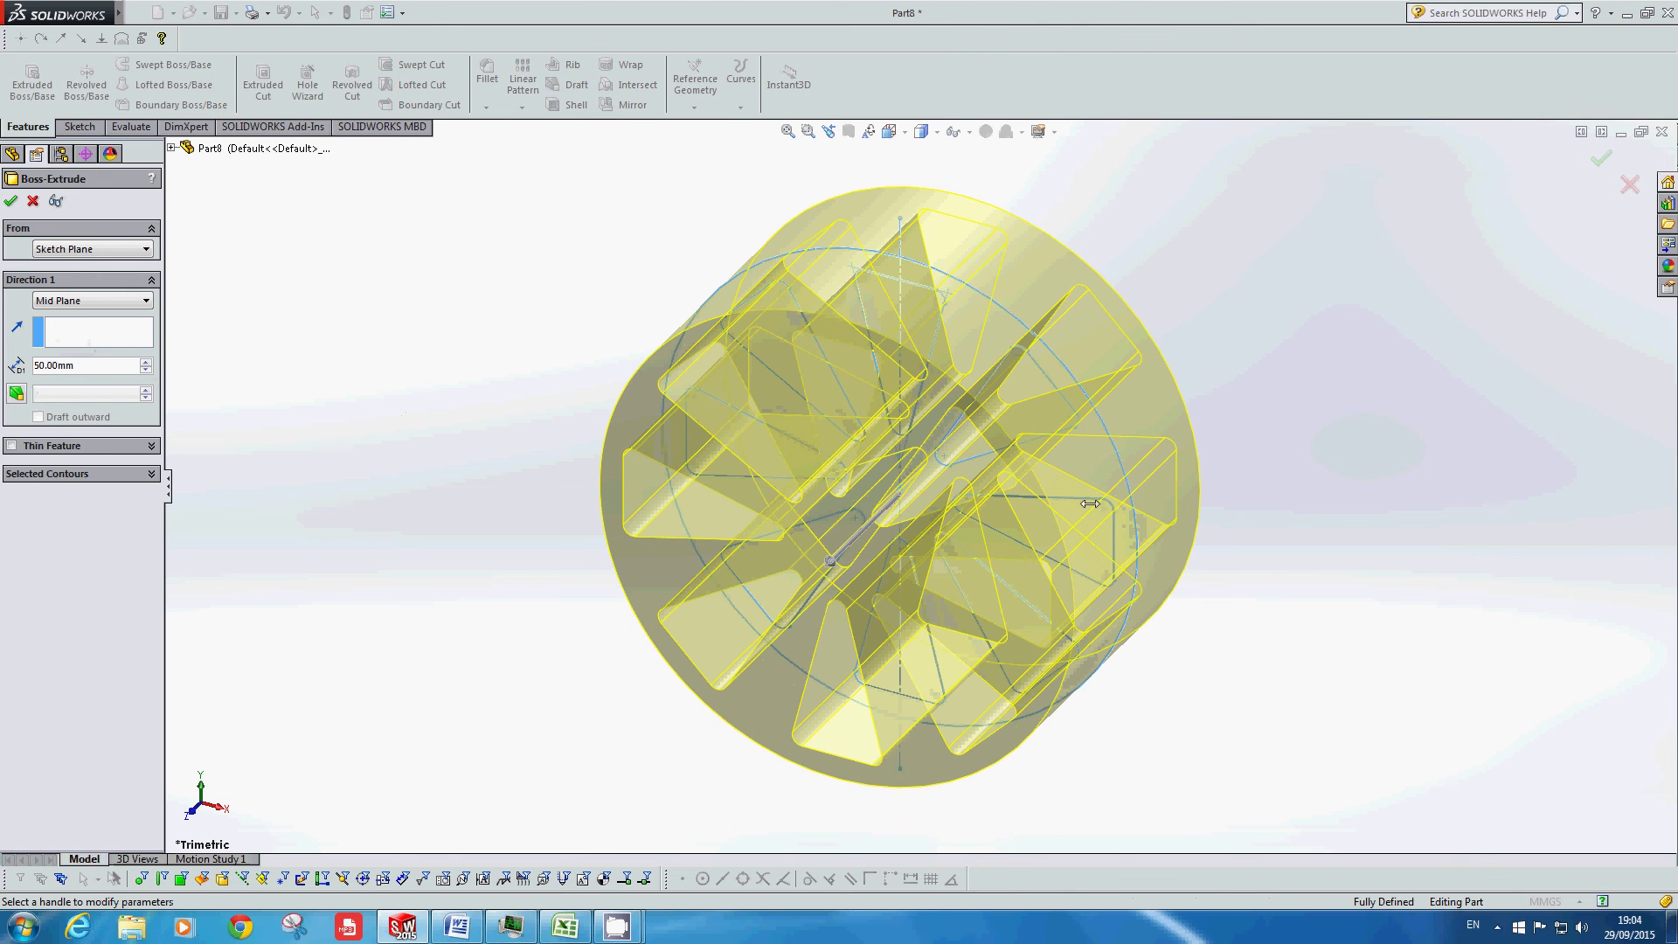
{"action": "middle_click_drag", "start_coordinate": [595, 492], "coordinate": [39, 182]}
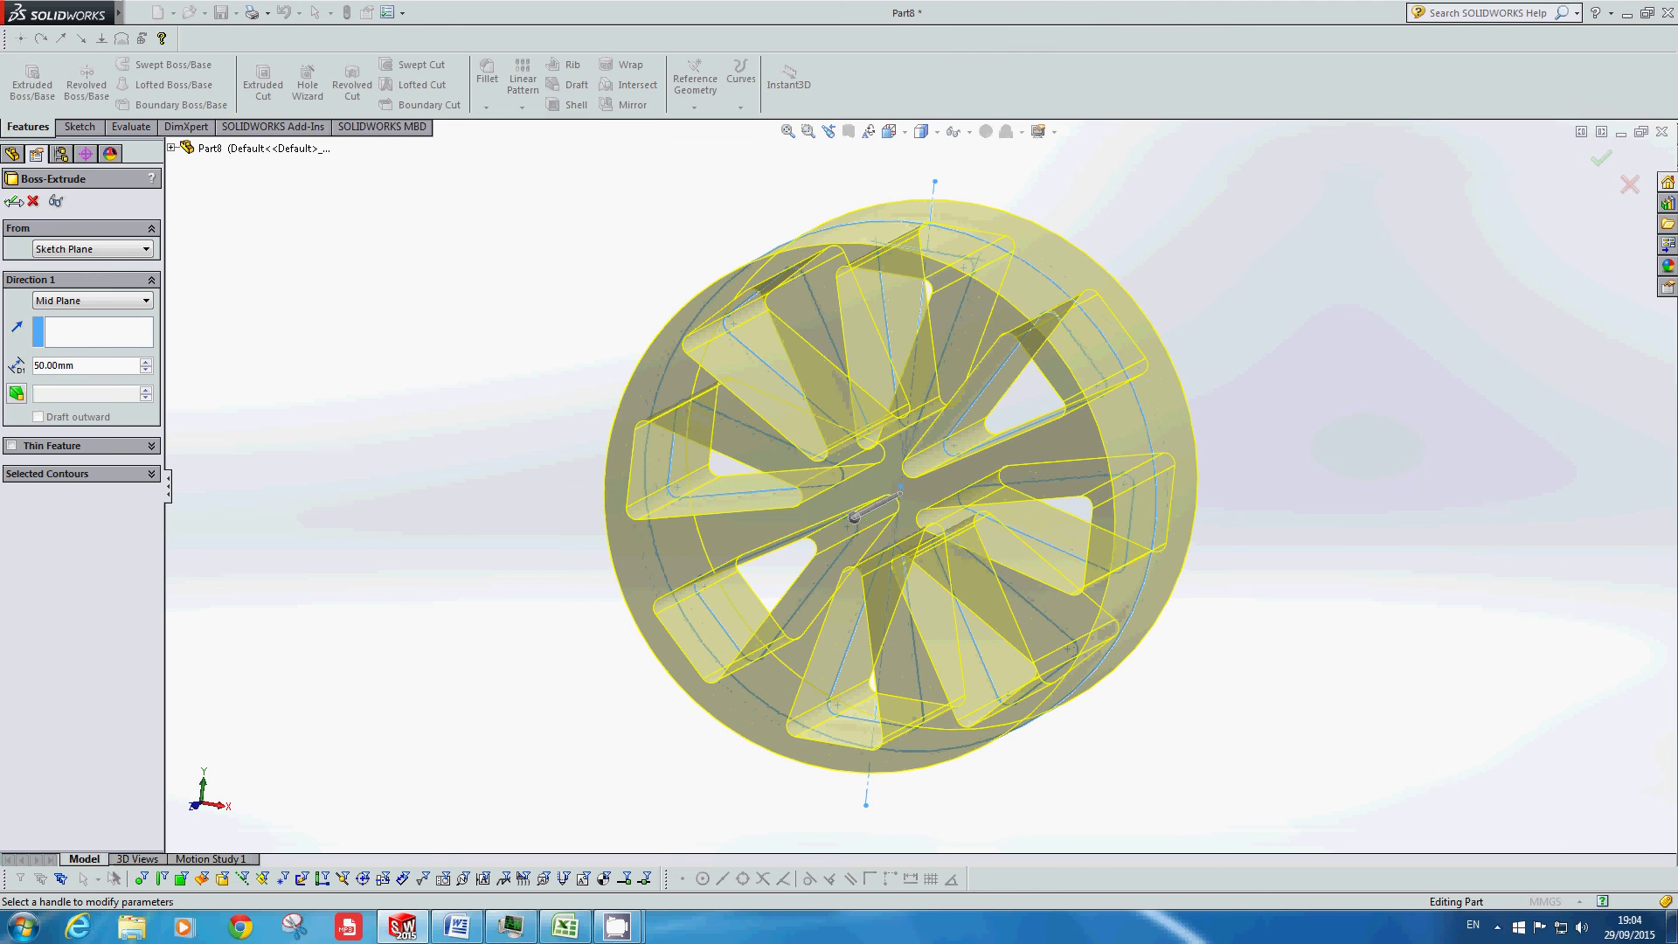
{"action": "left_click", "coordinate": [14, 201]}
{"action": "left_click", "coordinate": [1372, 523]}
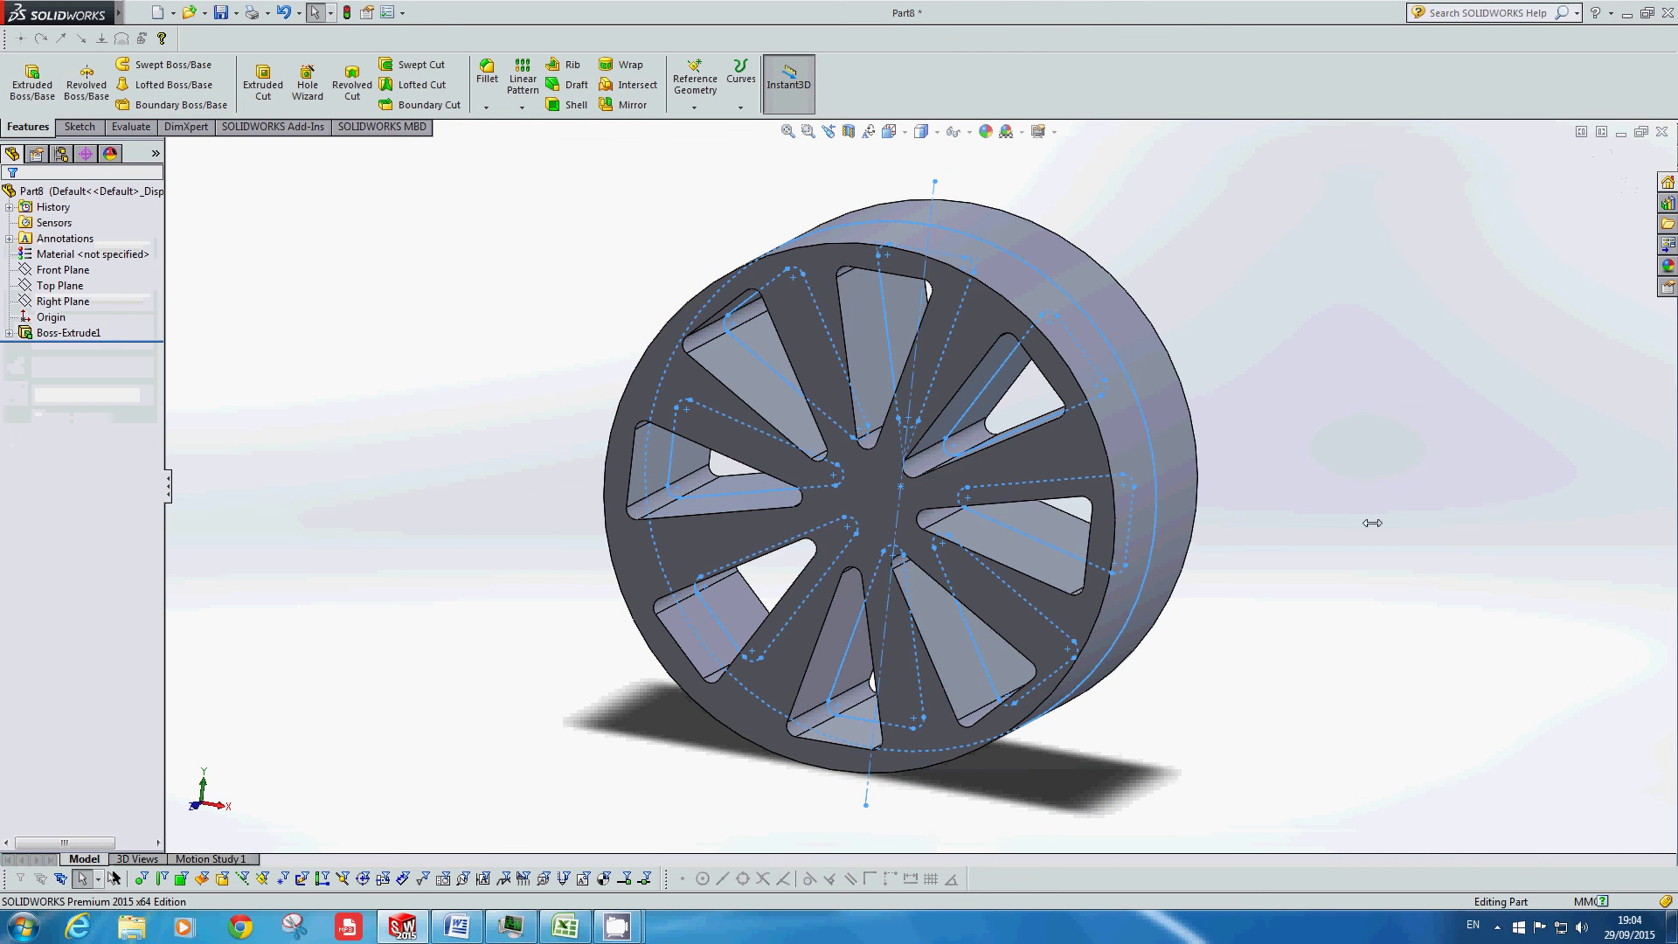
{"action": "mouse_move", "coordinate": [1288, 524]}
{"action": "middle_mouse_down"}
{"action": "mouse_move", "coordinate": [1341, 385]}
{"action": "mouse_move", "coordinate": [1386, 487]}
{"action": "mouse_move", "coordinate": [1219, 668]}
{"action": "mouse_move", "coordinate": [1281, 502]}
{"action": "mouse_move", "coordinate": [1288, 588]}
{"action": "mouse_move", "coordinate": [1150, 565]}
{"action": "middle_mouse_up"}
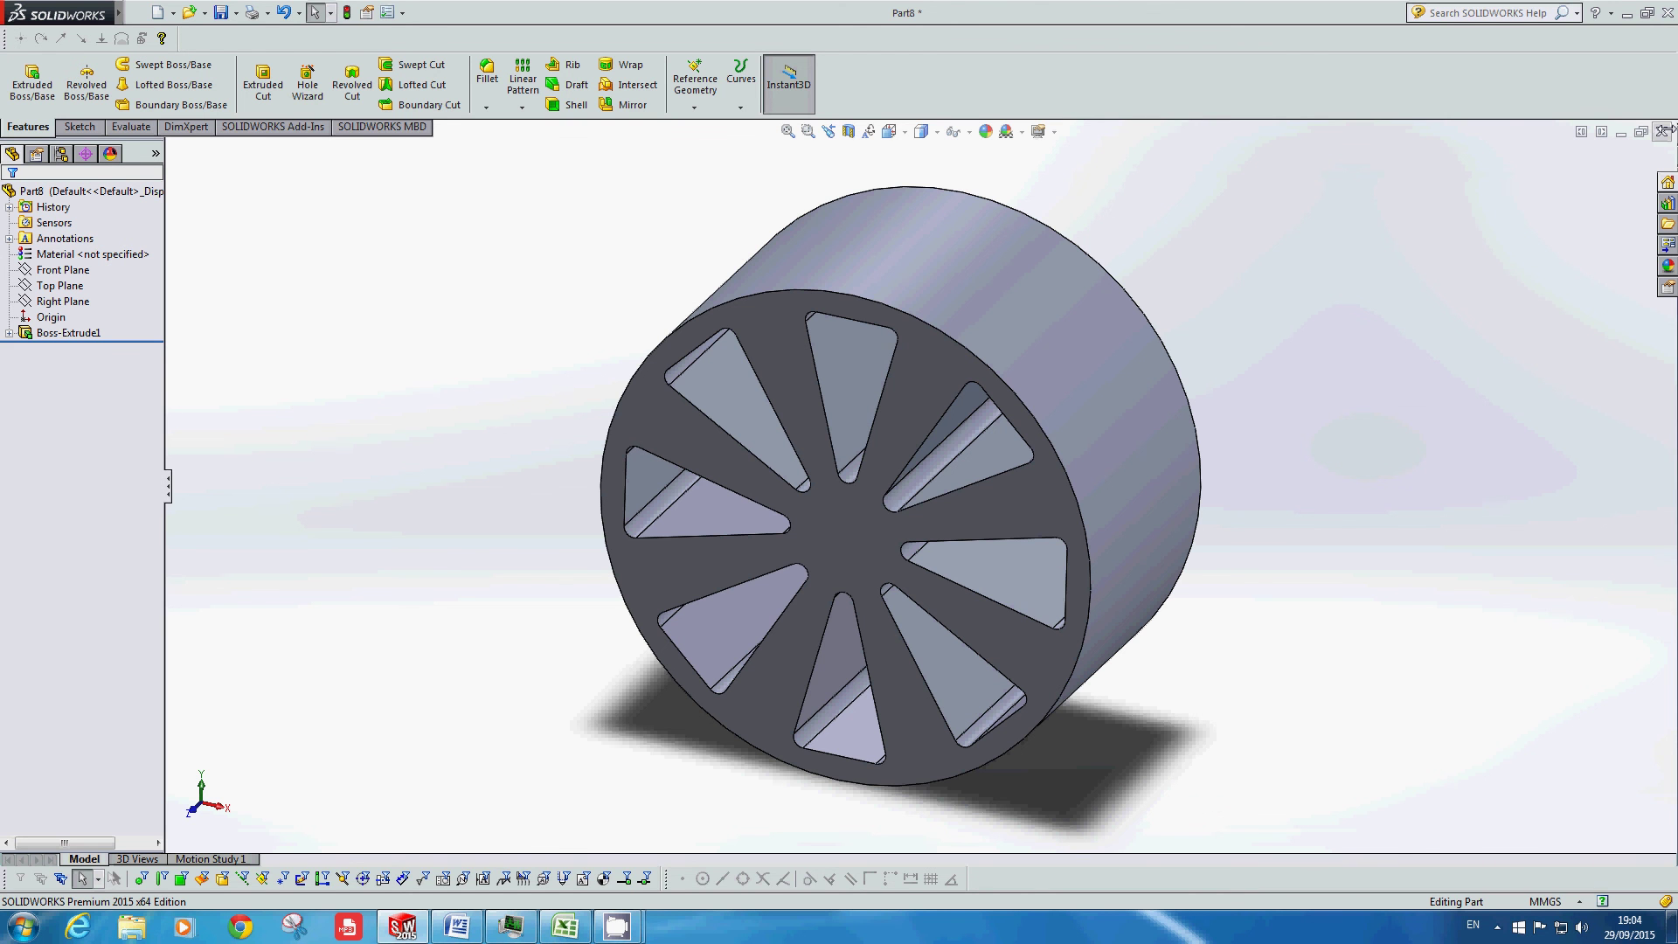
Step: Close the finished disc part and create a new part document
{"action": "left_click", "coordinate": [1665, 129]}
{"action": "left_click", "coordinate": [786, 510]}
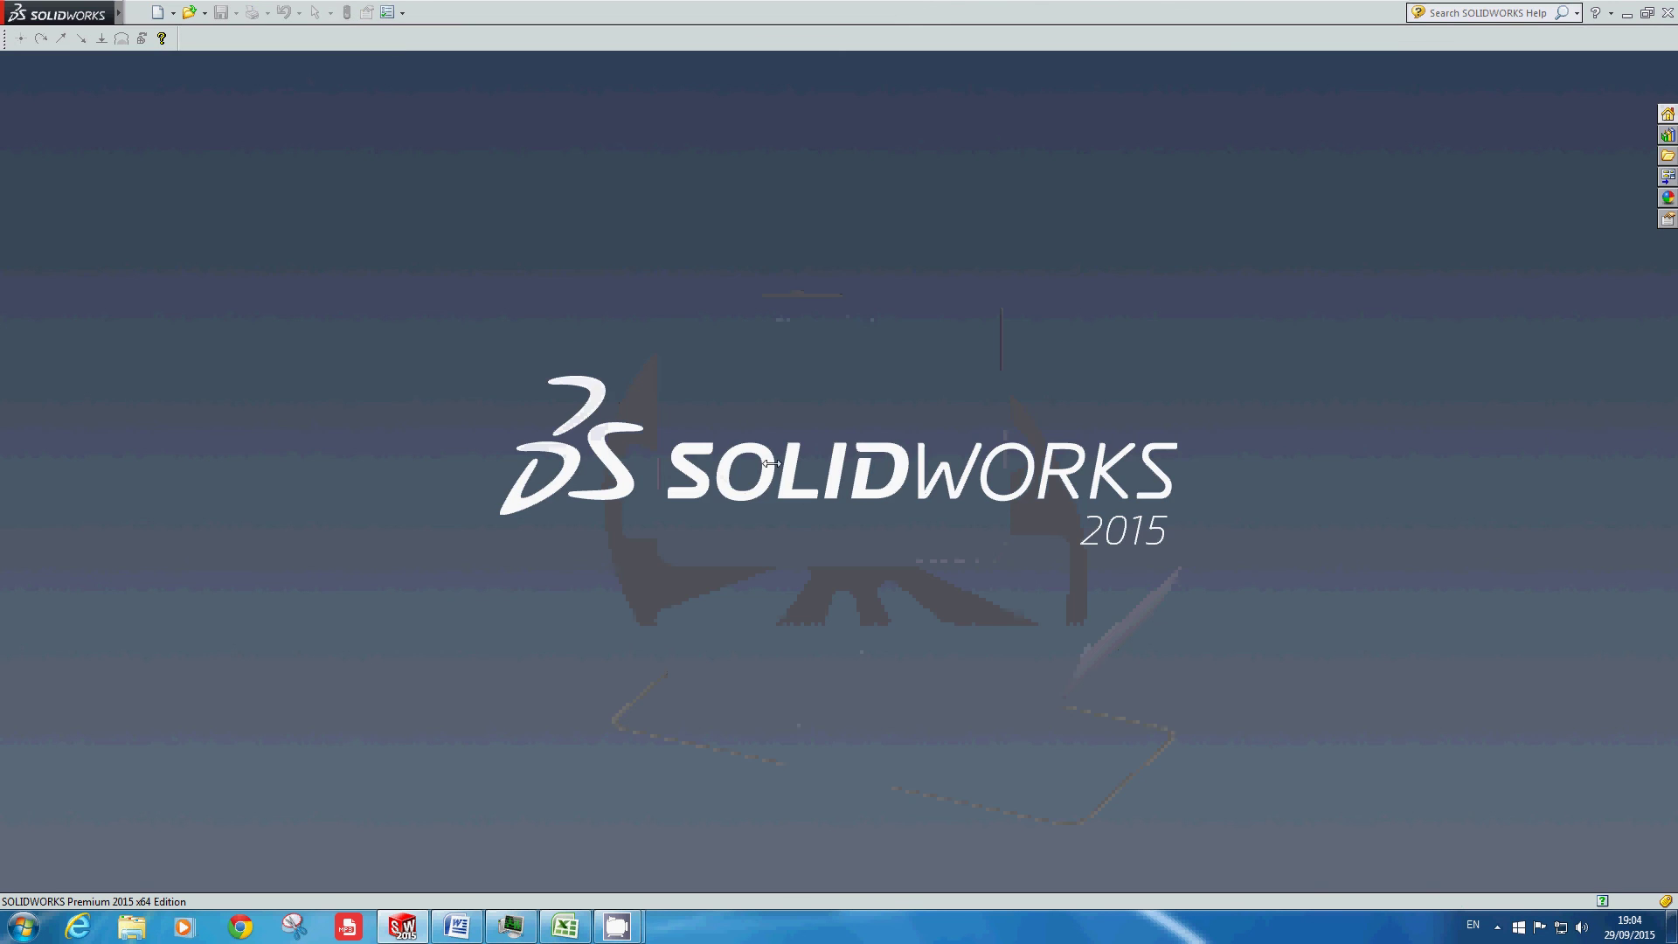
{"action": "mouse_move", "coordinate": [87, 13]}
{"action": "left_click", "coordinate": [140, 12]}
{"action": "left_click", "coordinate": [82, 238]}
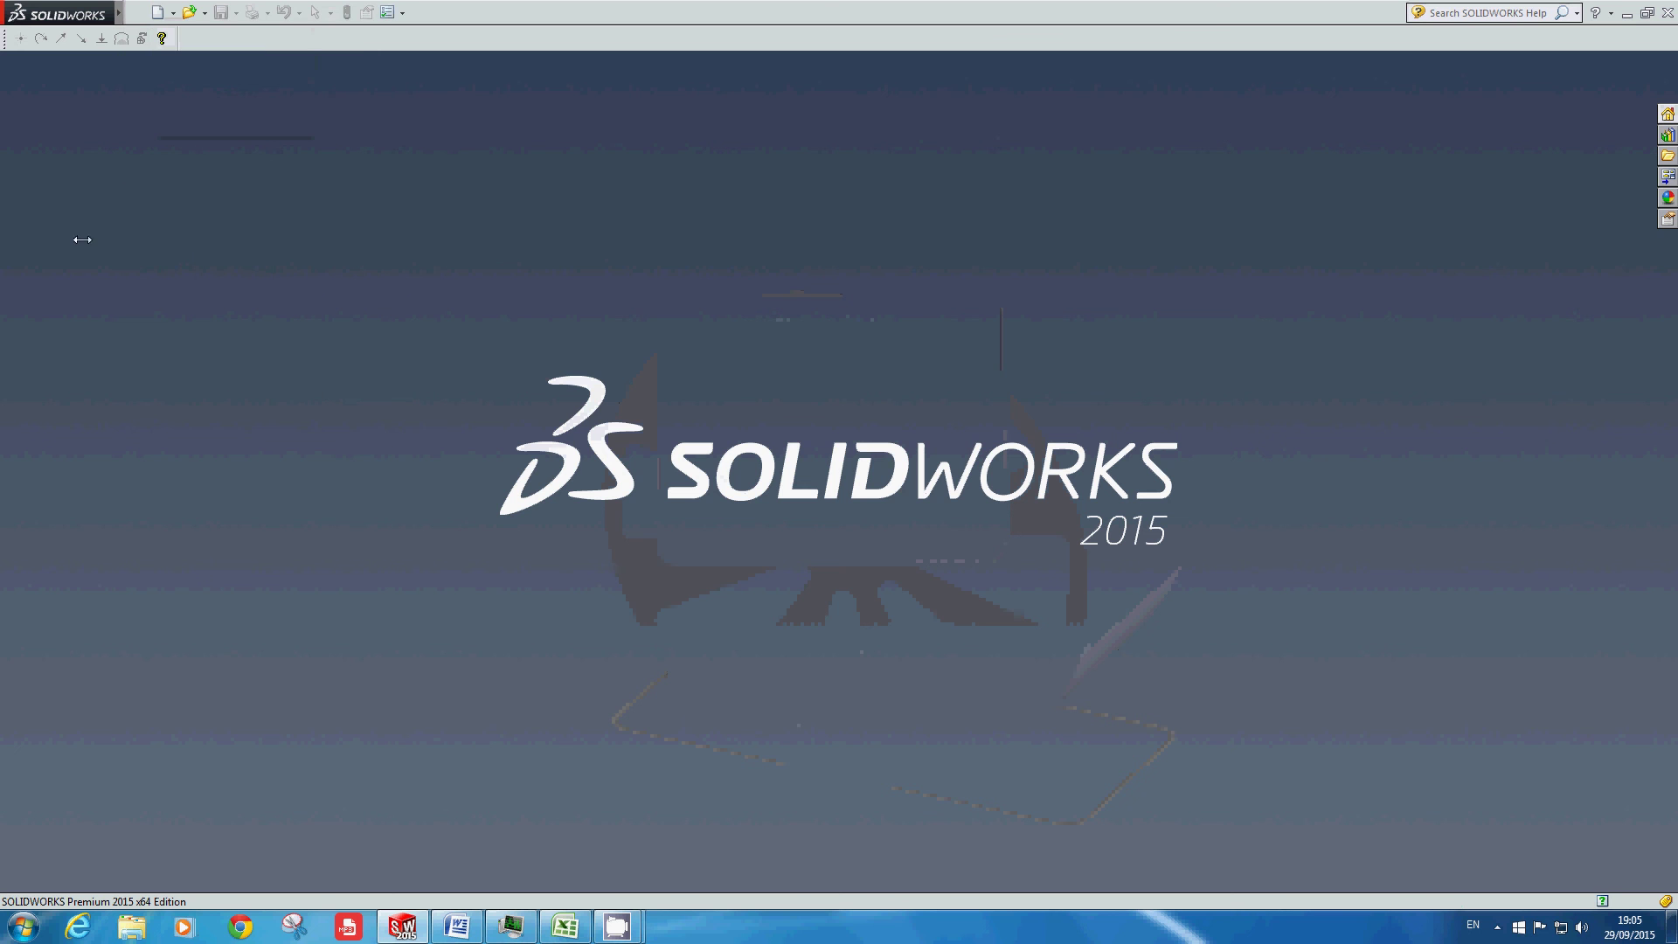
{"action": "left_click", "coordinate": [157, 13]}
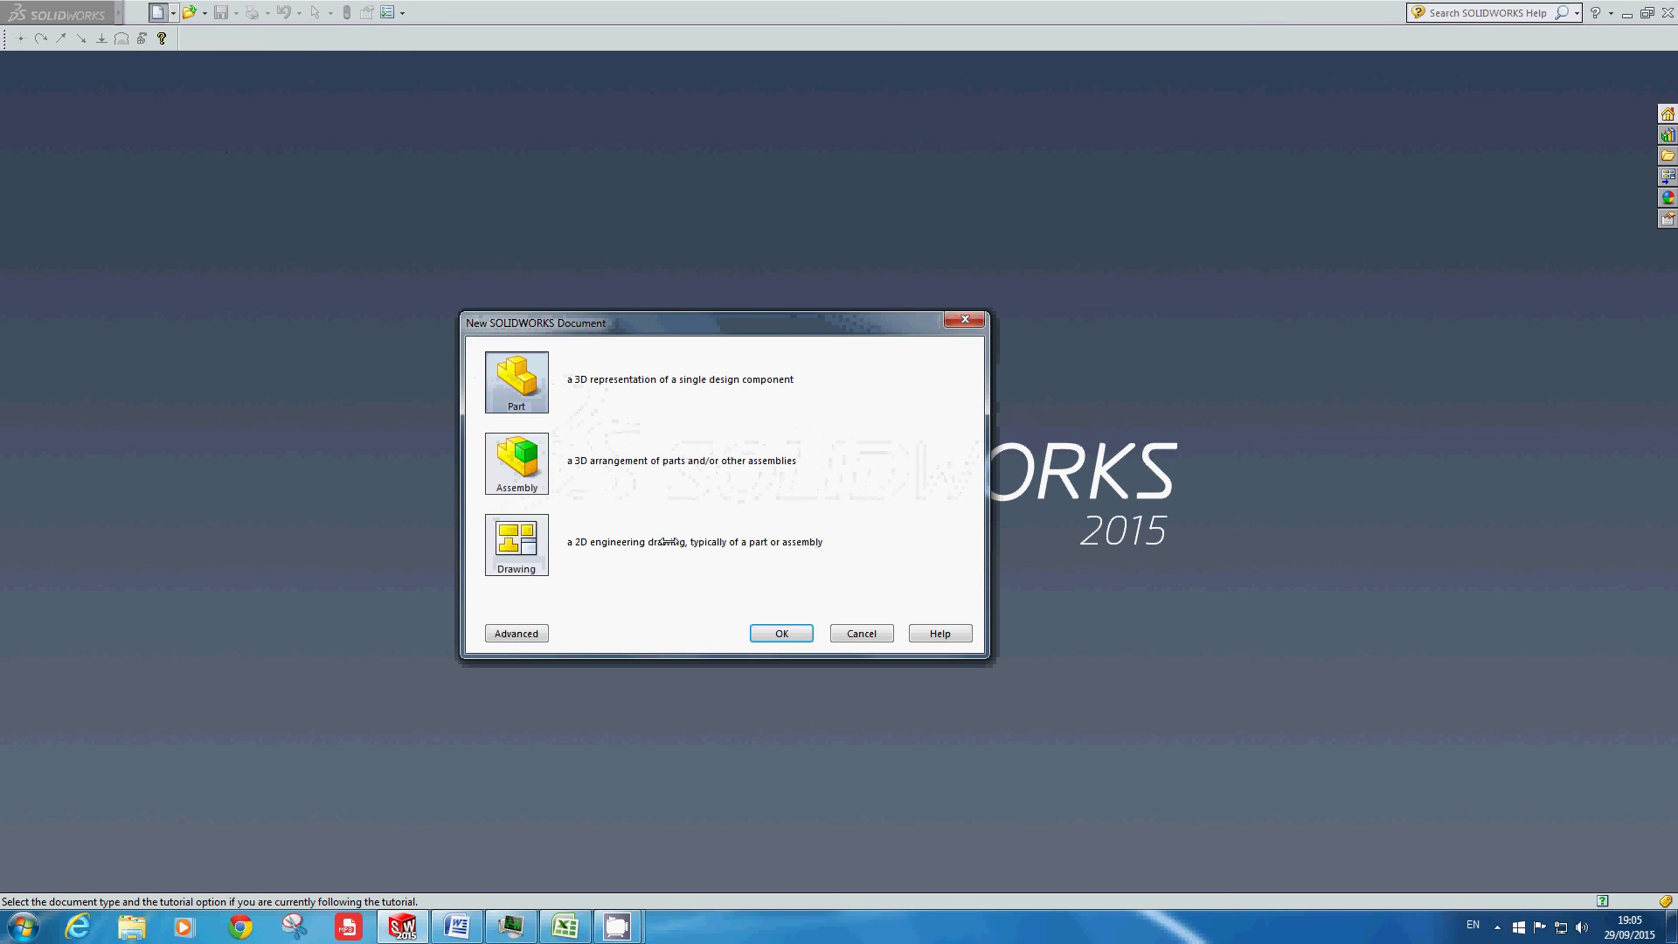
{"action": "left_click", "coordinate": [781, 633]}
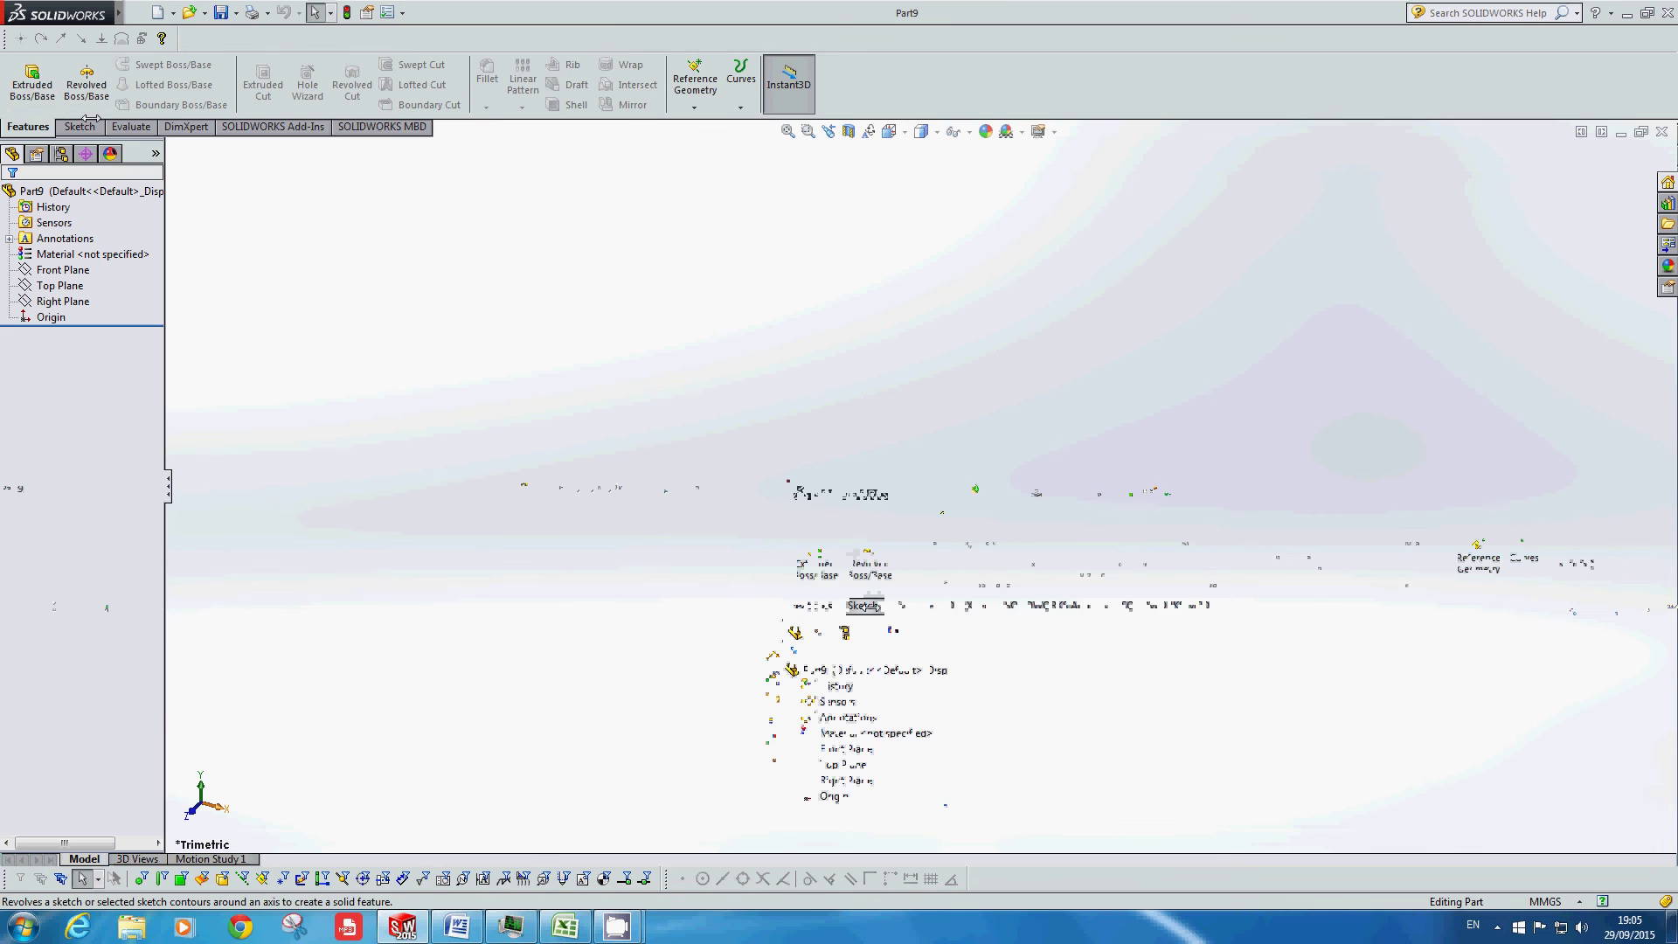
Step: Start a new sketch on the Front Plane
{"action": "left_click", "coordinate": [79, 127]}
{"action": "left_click", "coordinate": [25, 74]}
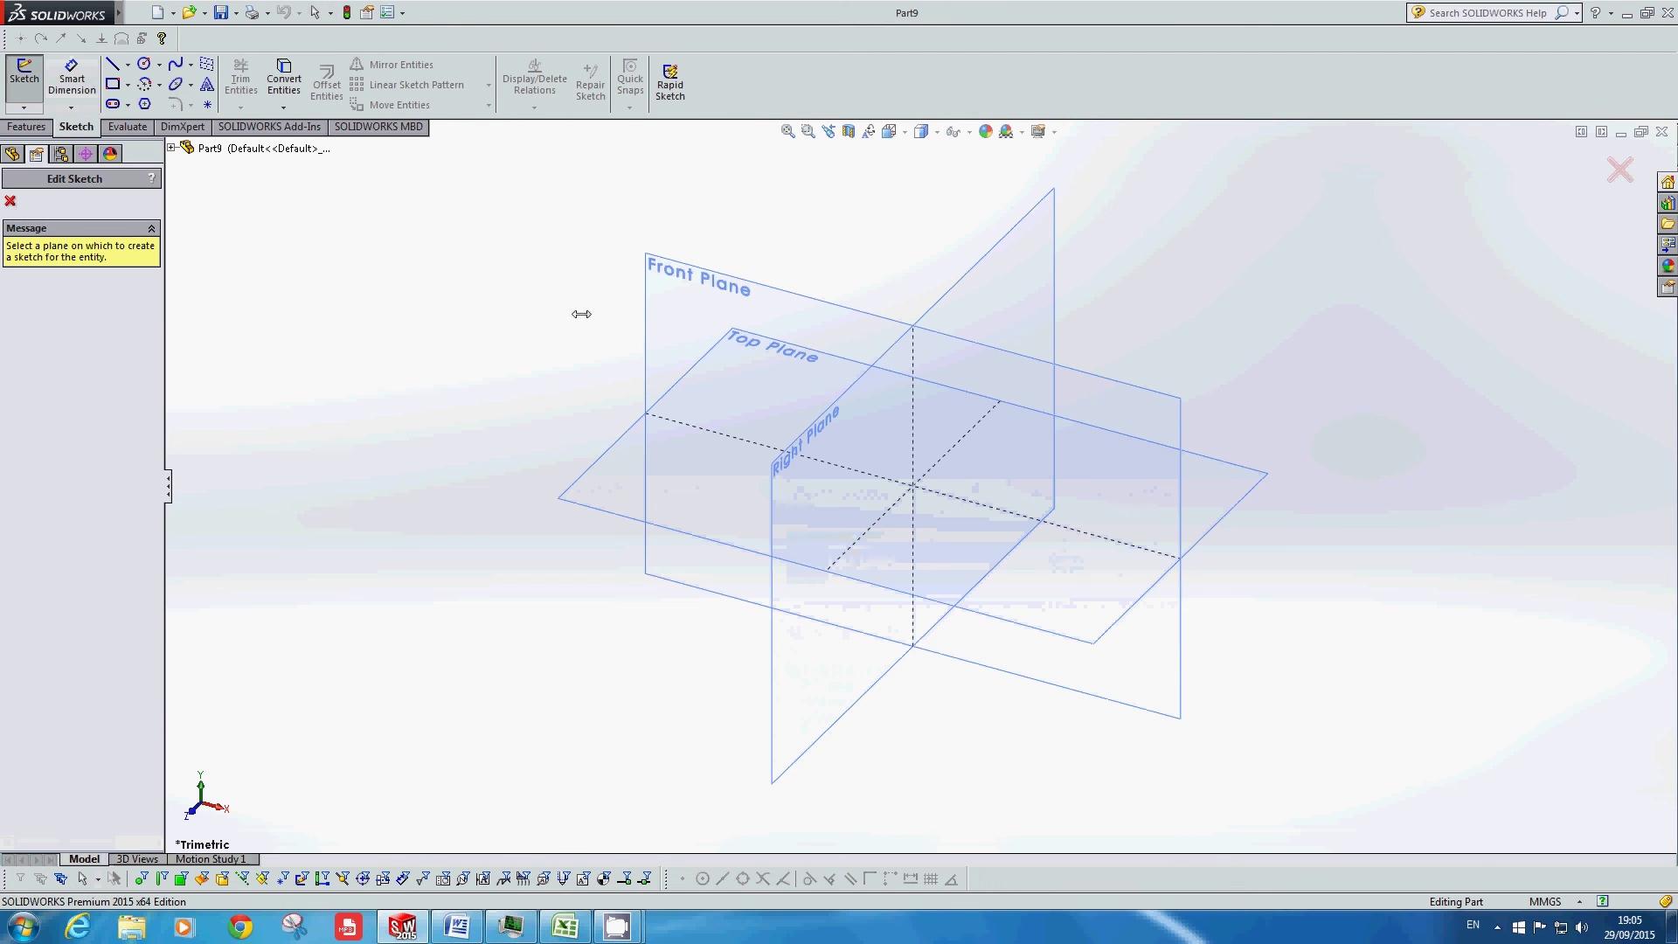
{"action": "left_click", "coordinate": [646, 354]}
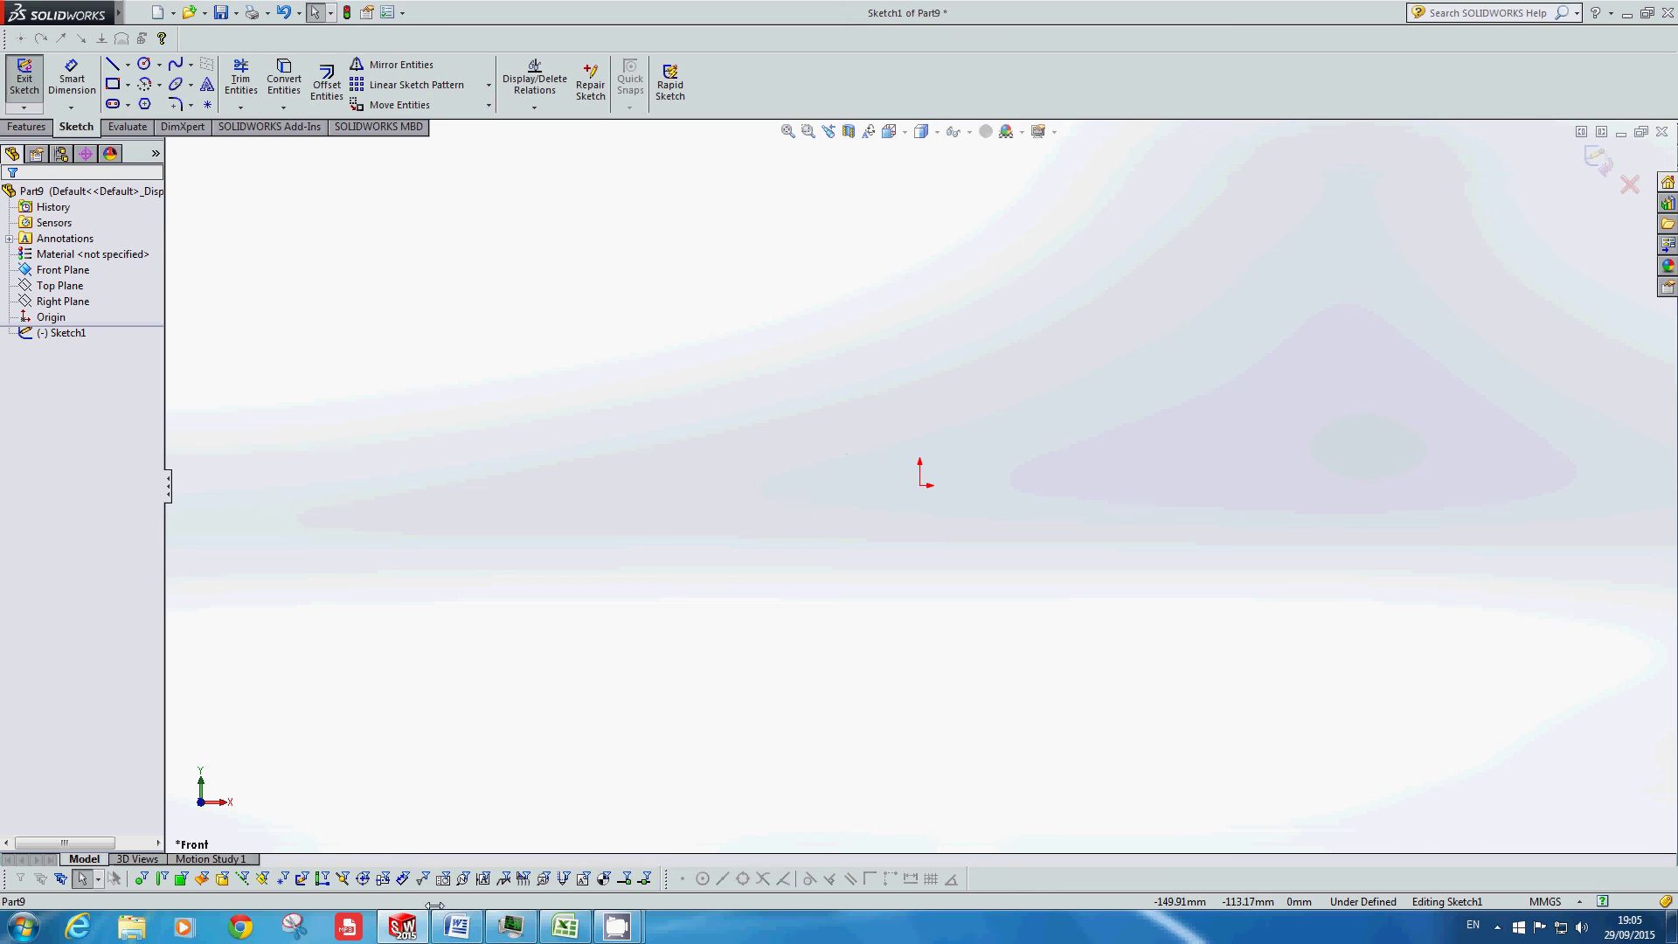
Step: Switch to the Week 2 Word document and examine the Extended Pulley drawing of exercise 4, Revolve
{"action": "left_click", "coordinate": [456, 926]}
{"action": "scroll", "coordinate": [511, 642], "scroll_direction": "down", "scroll_amount": 7}
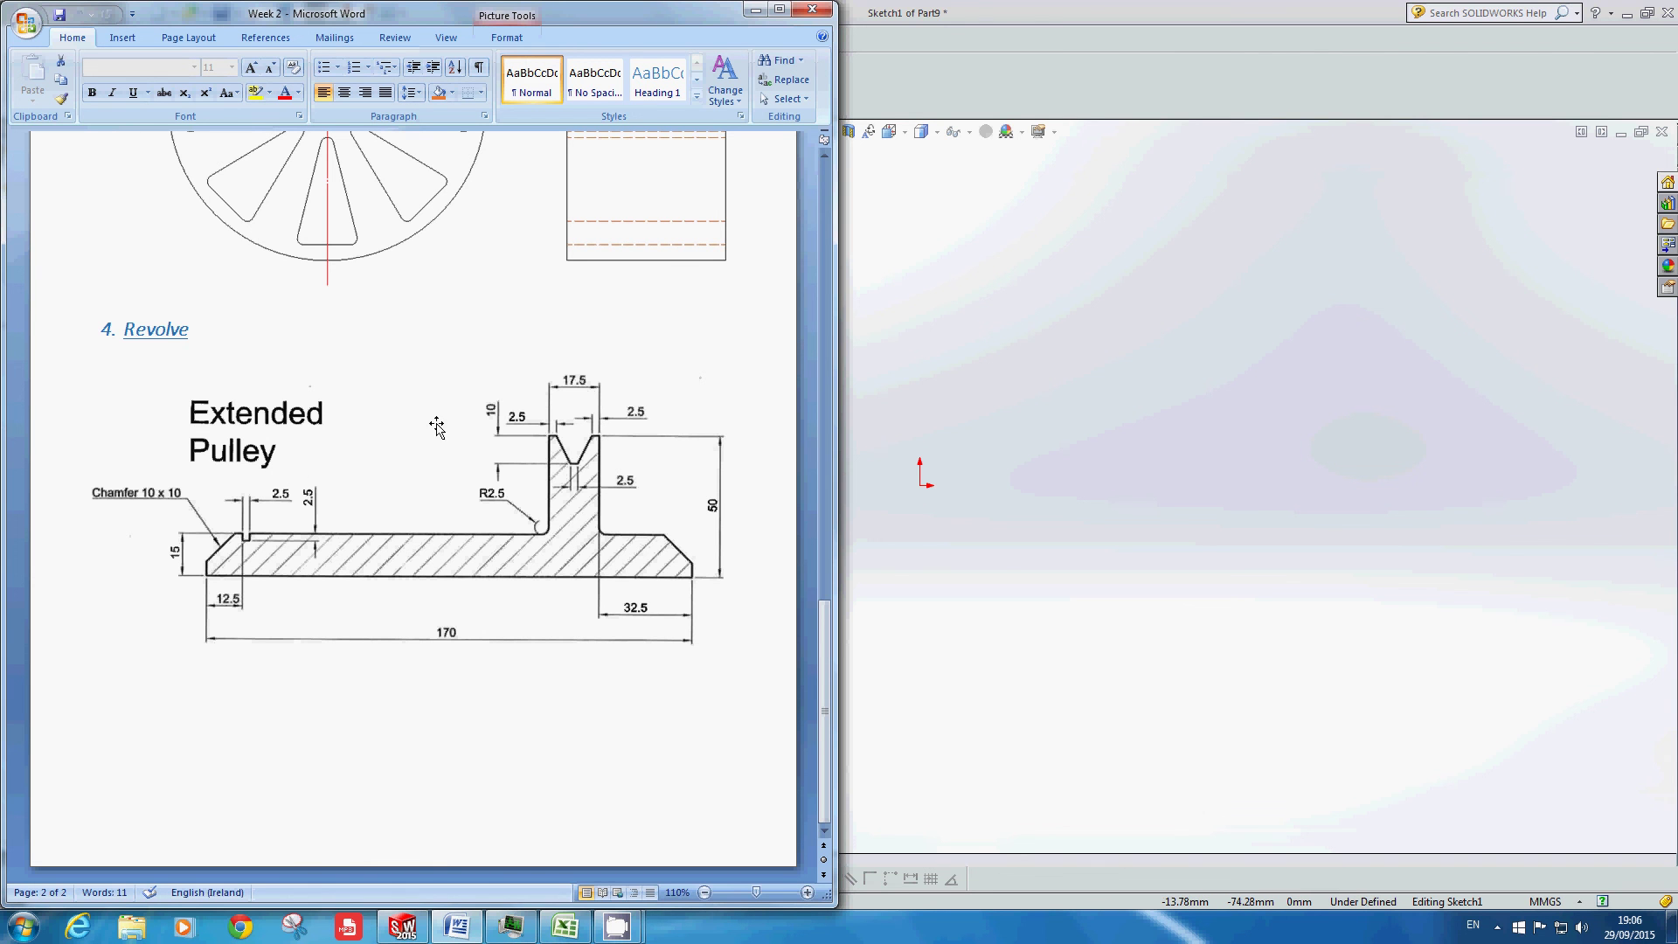
{"action": "left_click", "coordinate": [741, 397]}
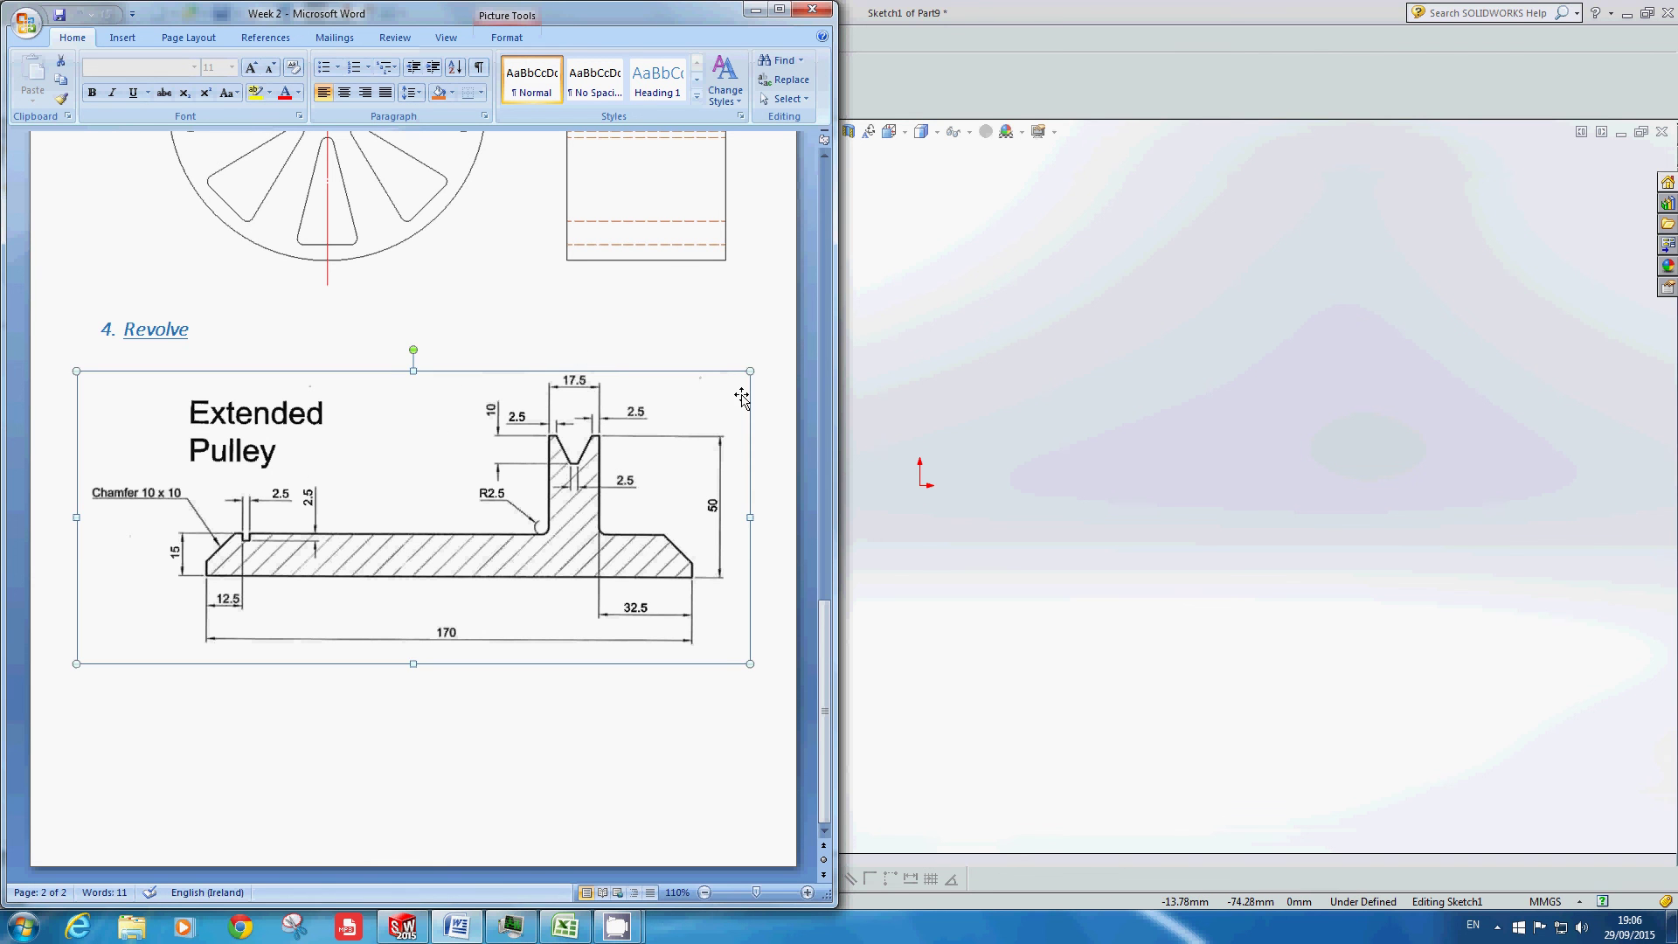
{"action": "left_click", "coordinate": [772, 445]}
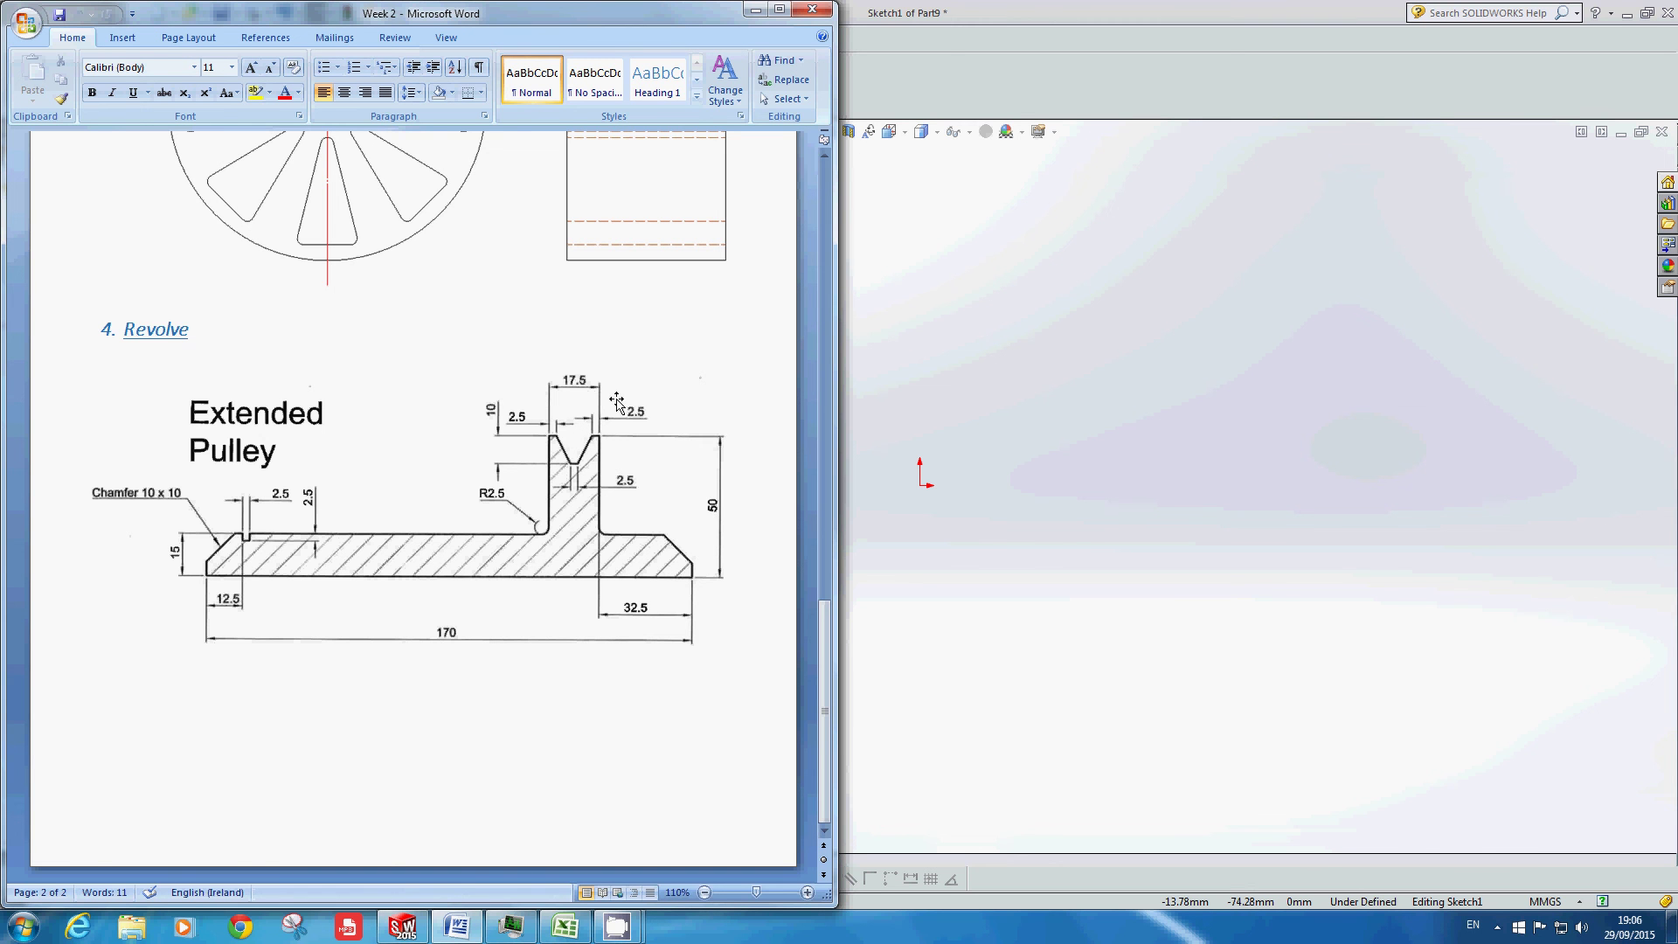
Step: Switch back to SOLIDWORKS and sketch a corner rectangle about 171 mm by 17 mm, with its lower-left corner at the origin
{"action": "left_click", "coordinate": [1004, 382]}
{"action": "left_click", "coordinate": [128, 84]}
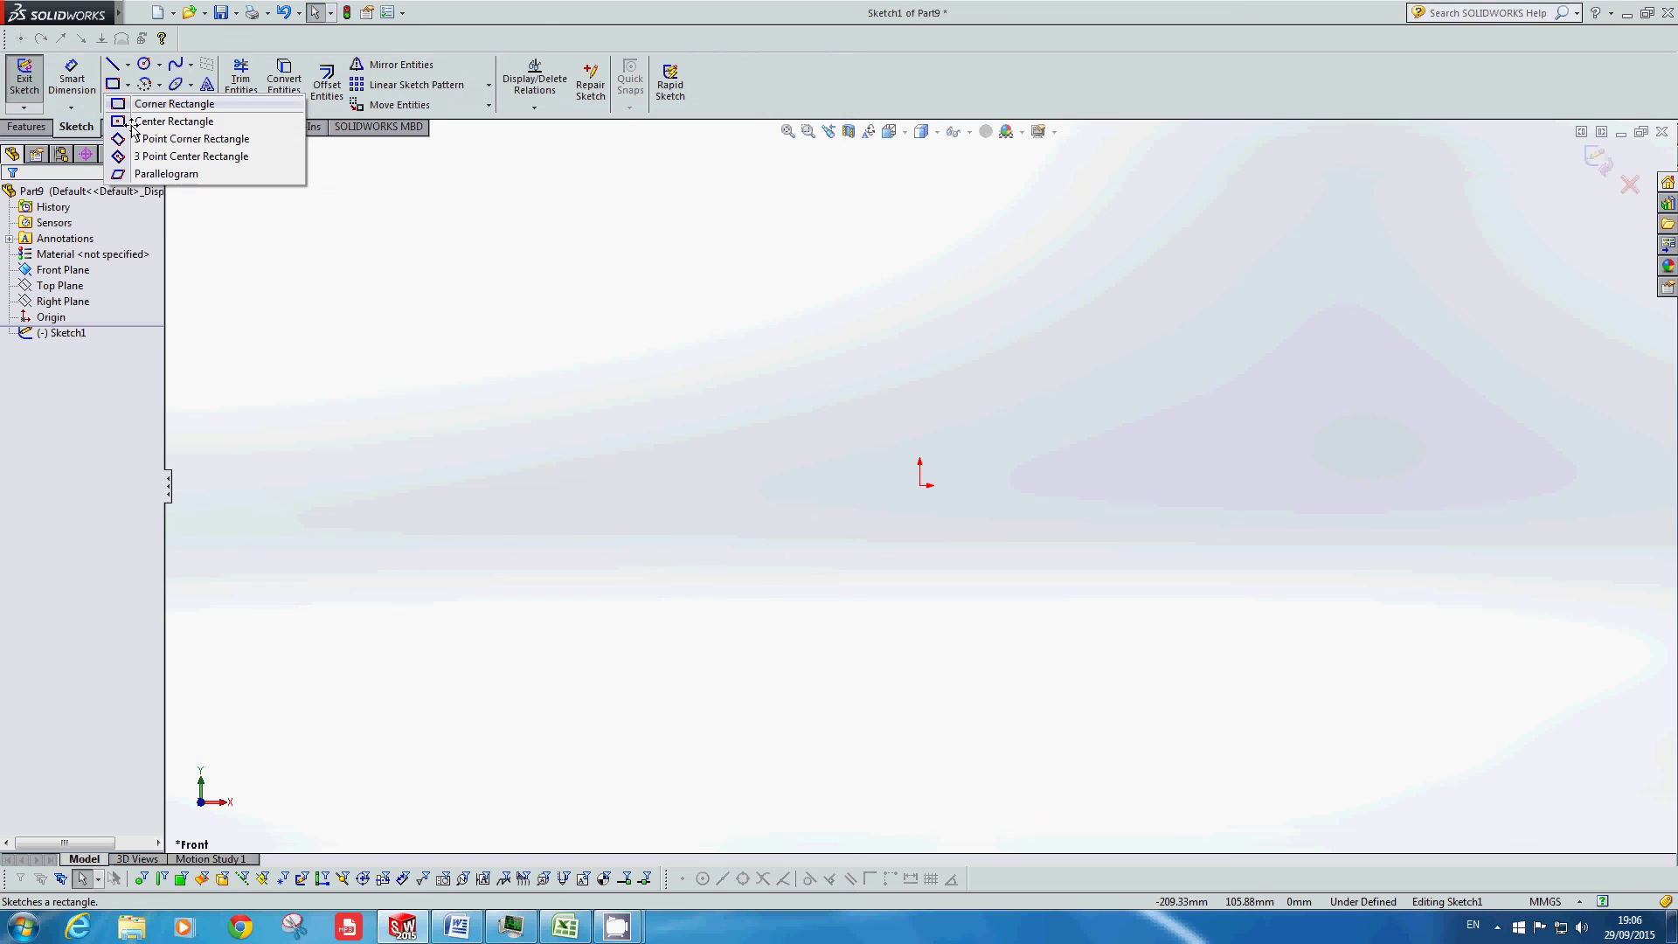
{"action": "left_click", "coordinate": [123, 105]}
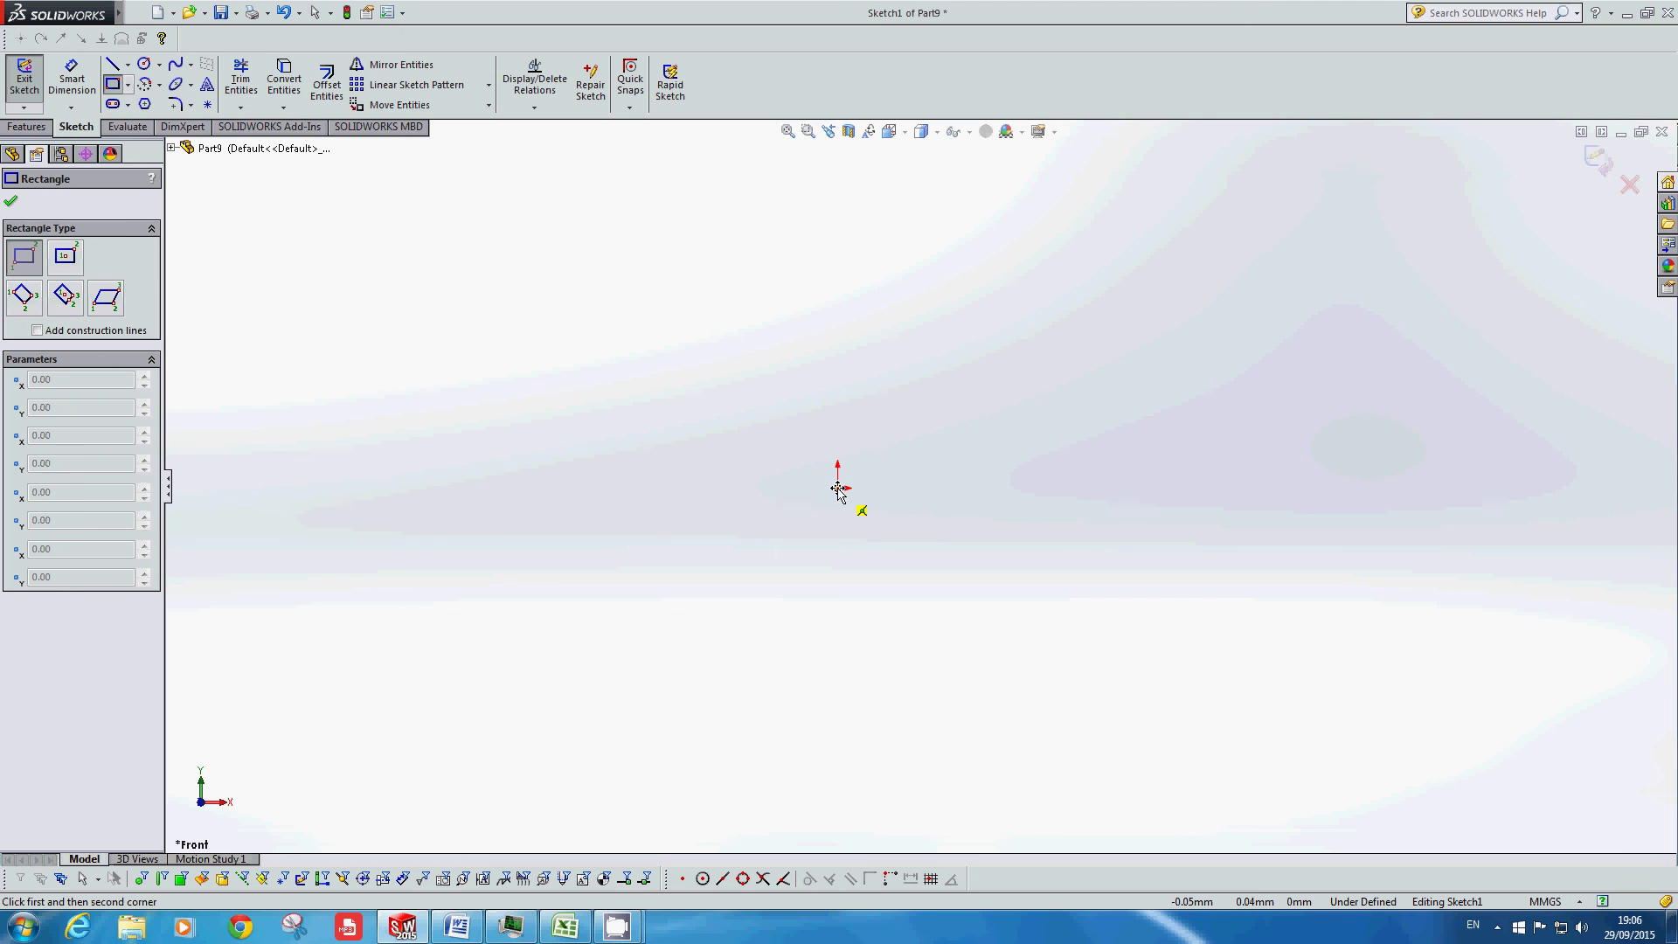
{"action": "left_click", "coordinate": [837, 488]}
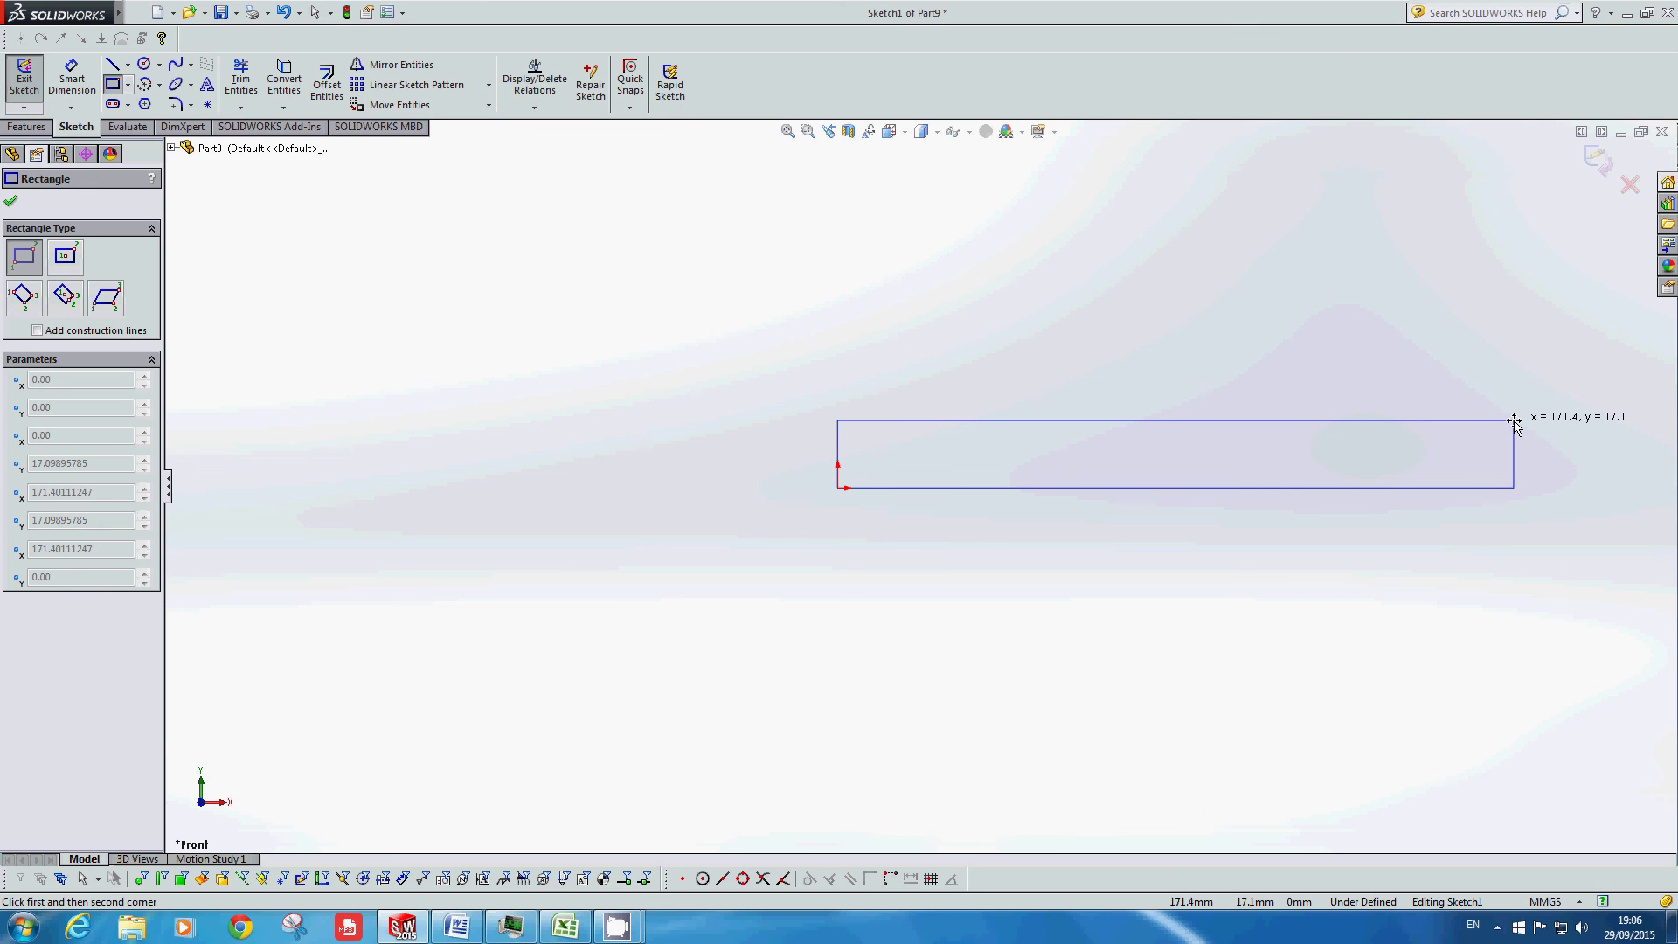
{"action": "left_click", "coordinate": [1514, 421]}
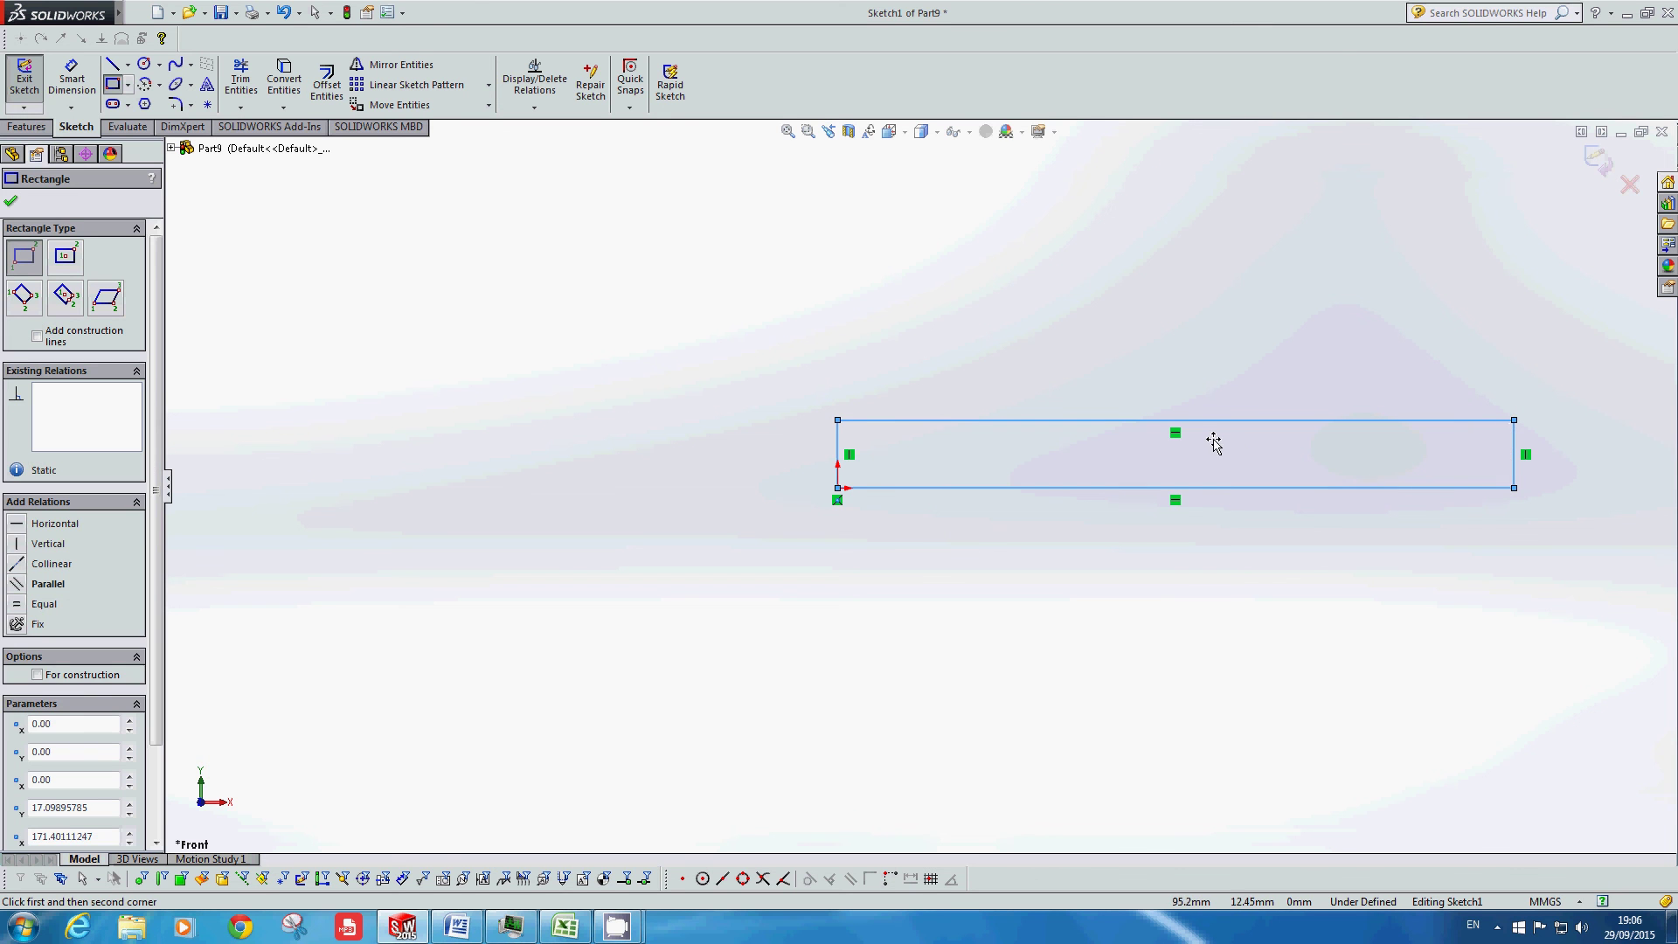
{"action": "key", "text": "Escape"}
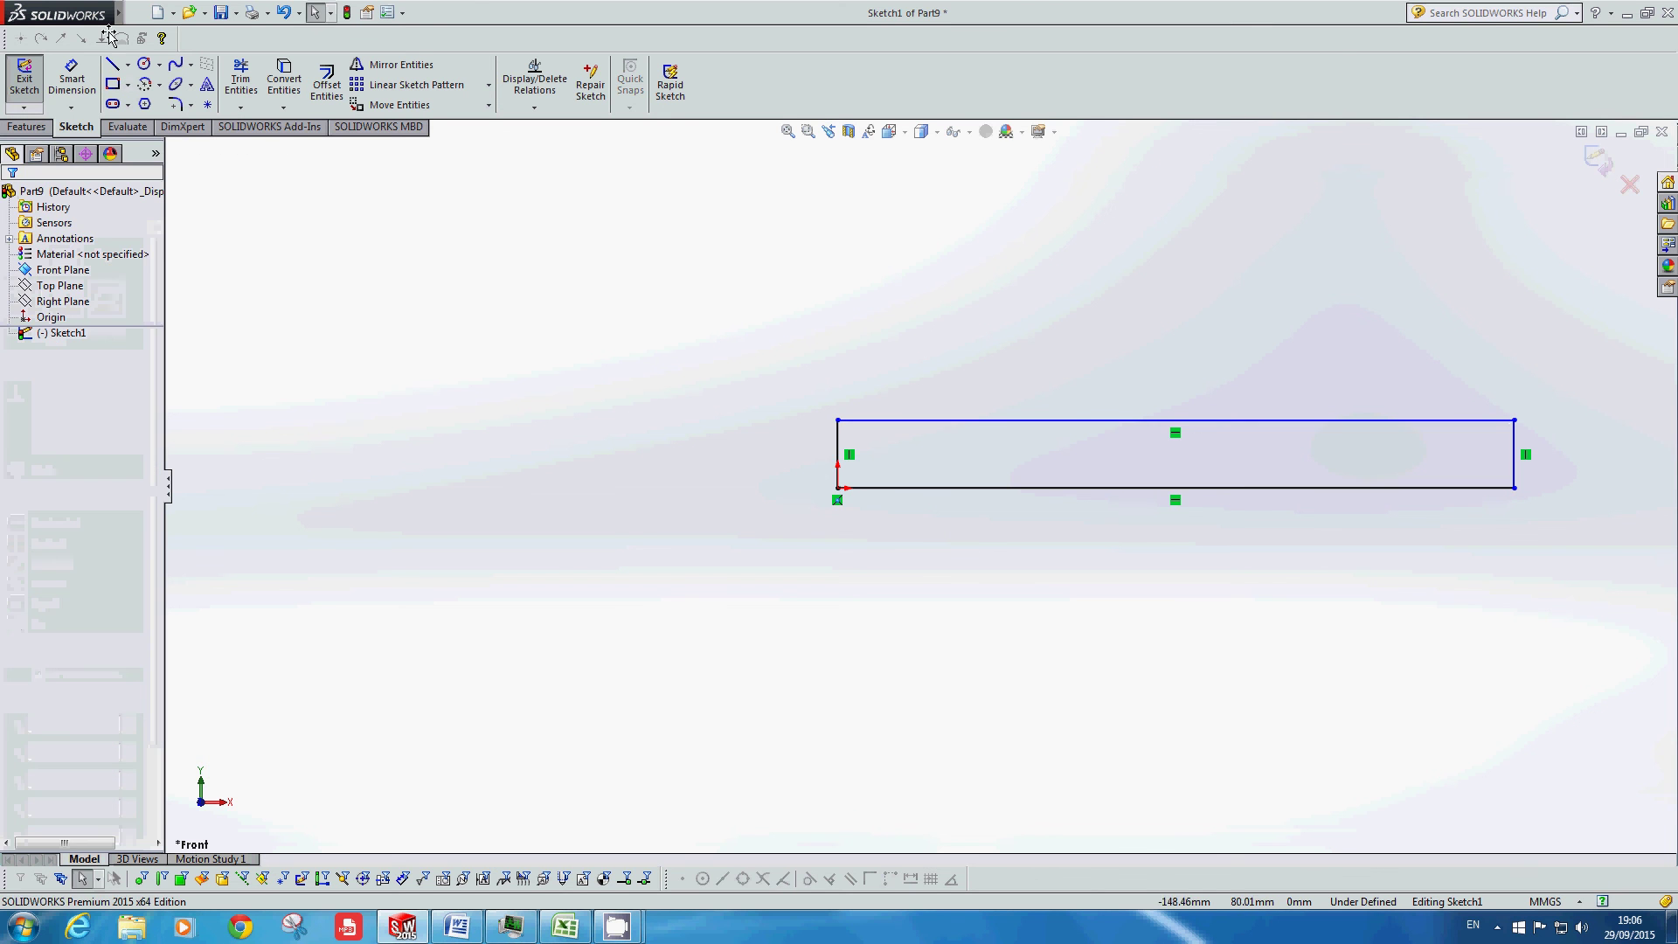
Step: Dimension the rectangle's height between its two horizontal edges as 15 mm
{"action": "left_click", "coordinate": [68, 70]}
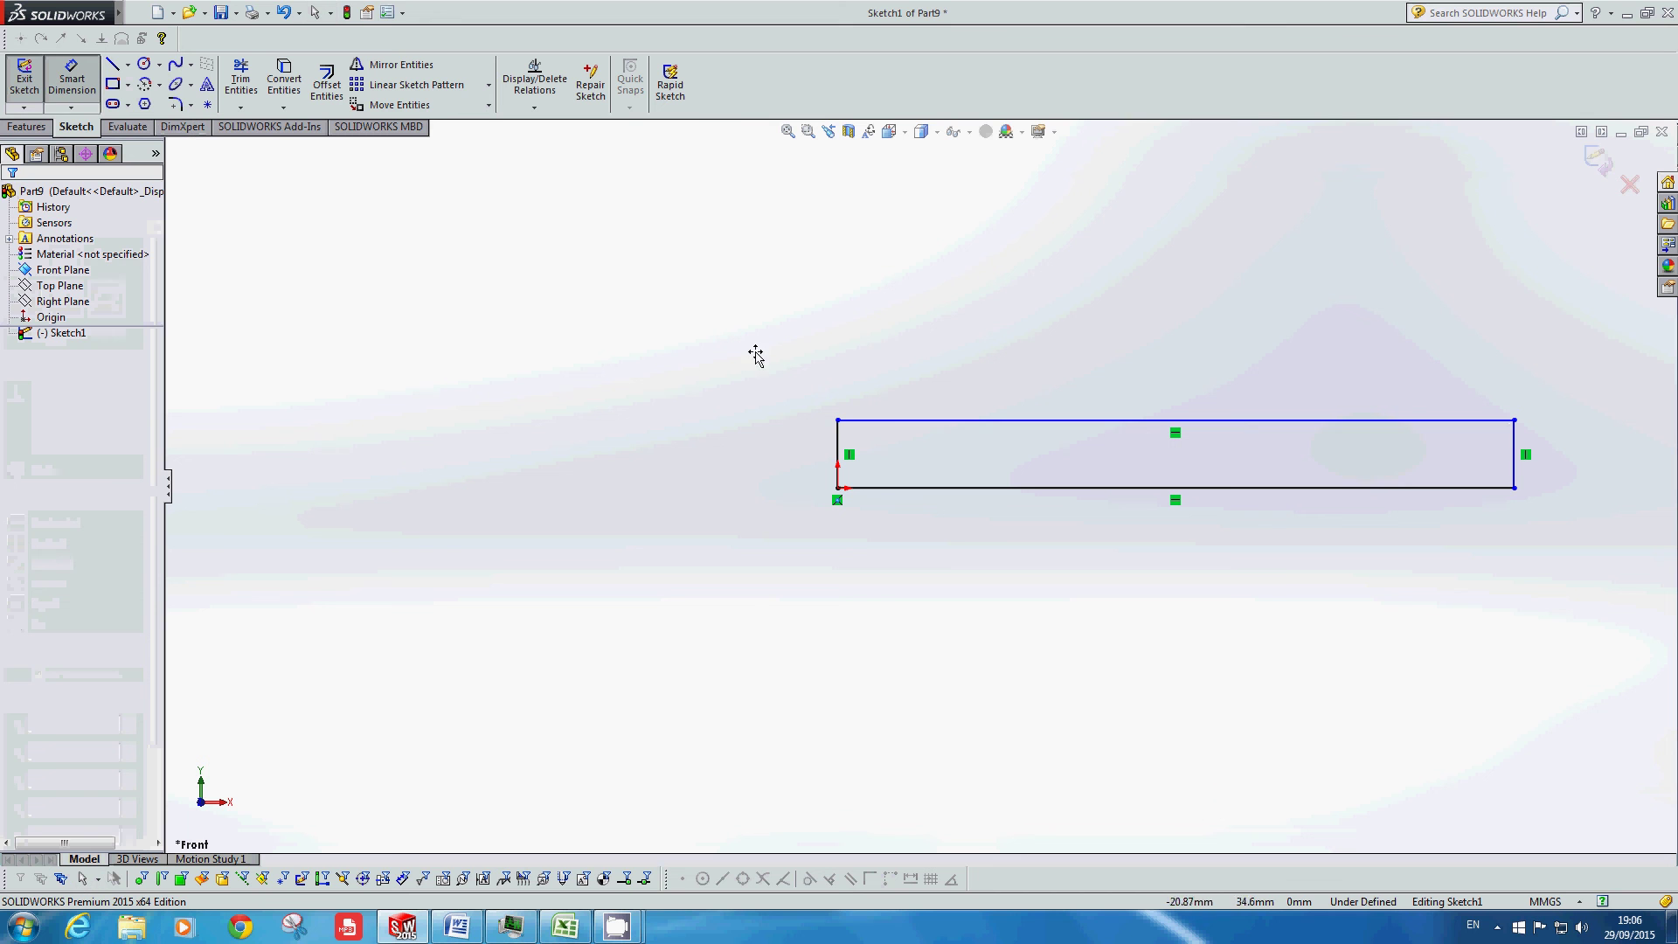
{"action": "left_click", "coordinate": [895, 420]}
{"action": "left_click", "coordinate": [926, 488]}
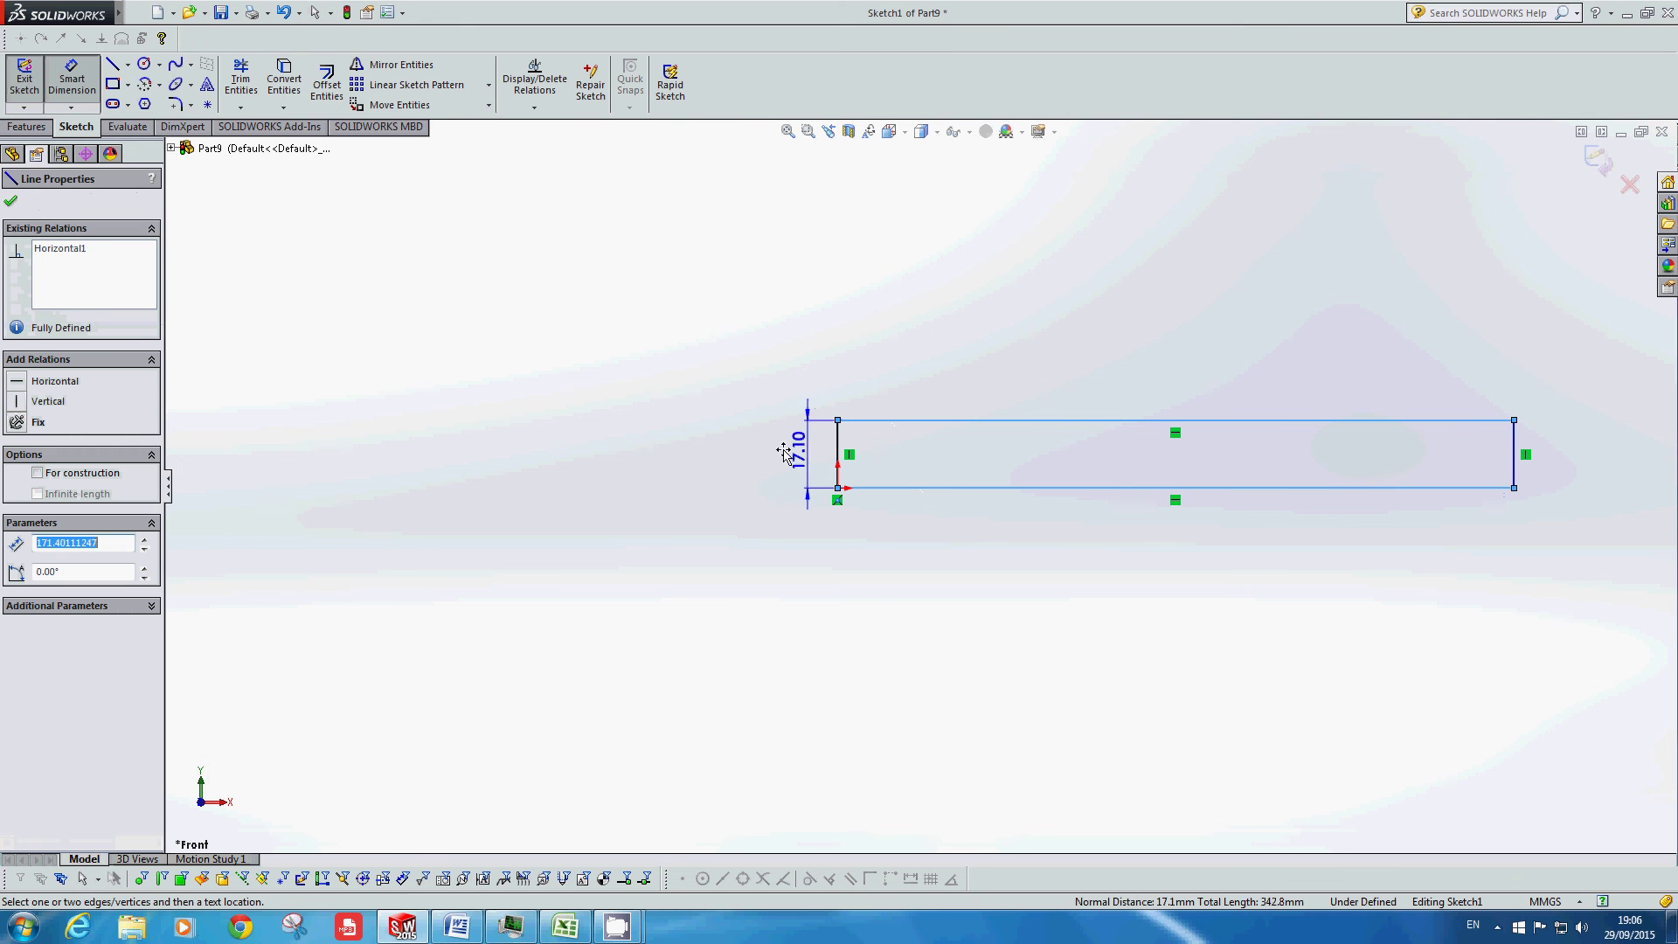
{"action": "left_click", "coordinate": [749, 449]}
{"action": "type", "text": "15"}
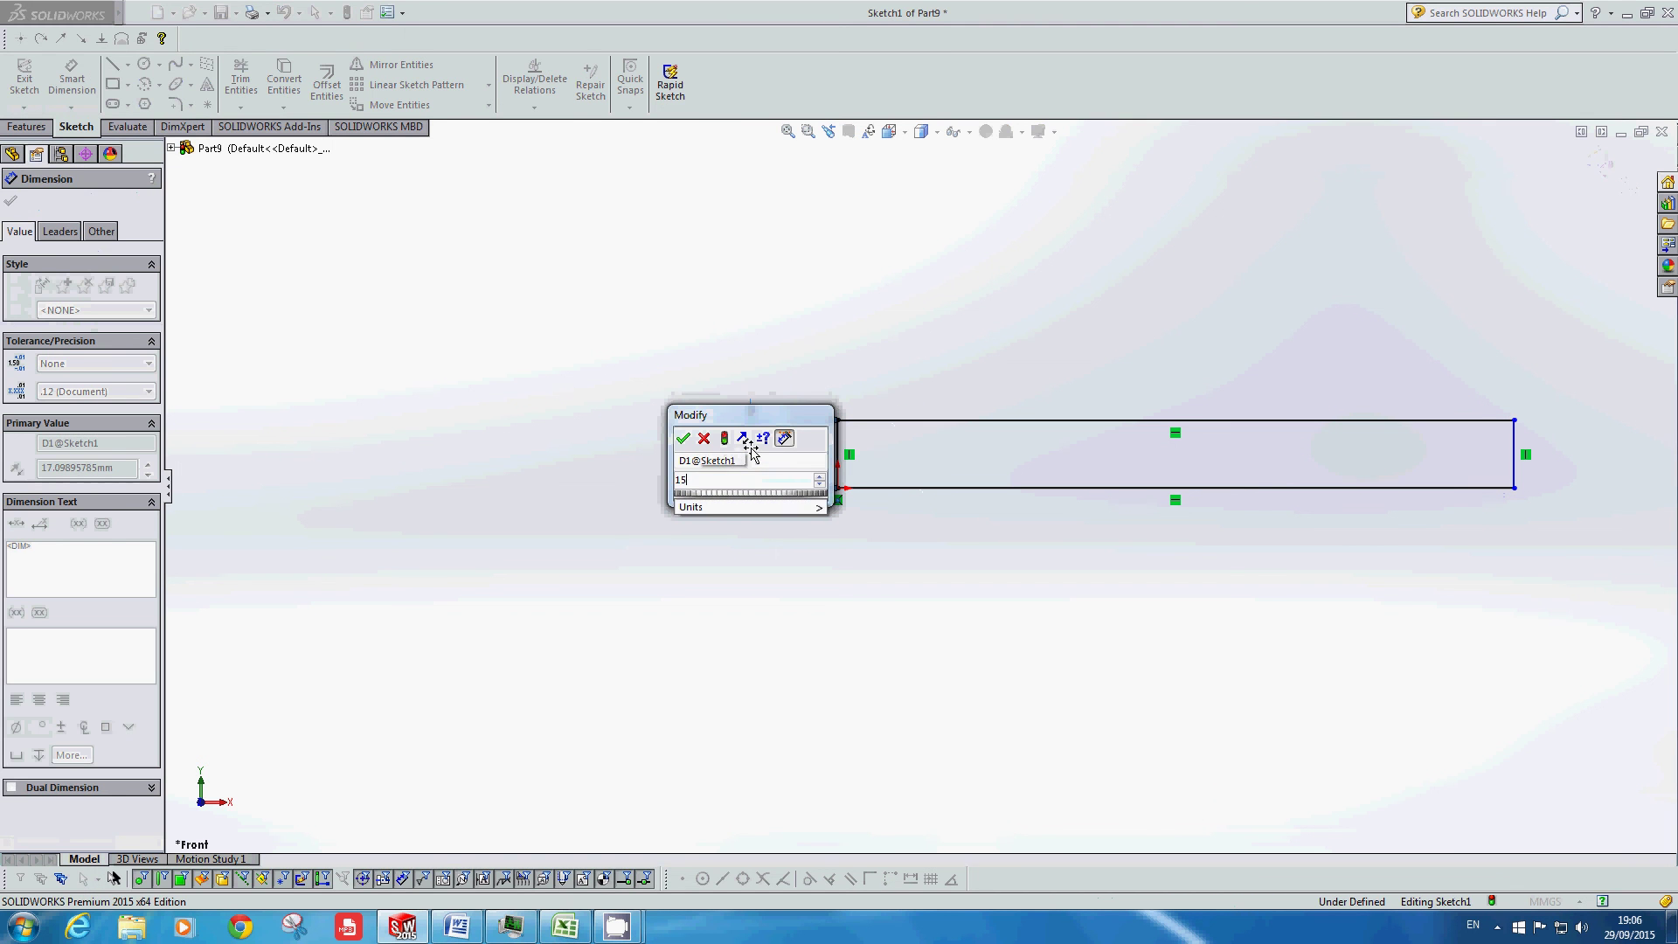
{"action": "key", "text": "Return"}
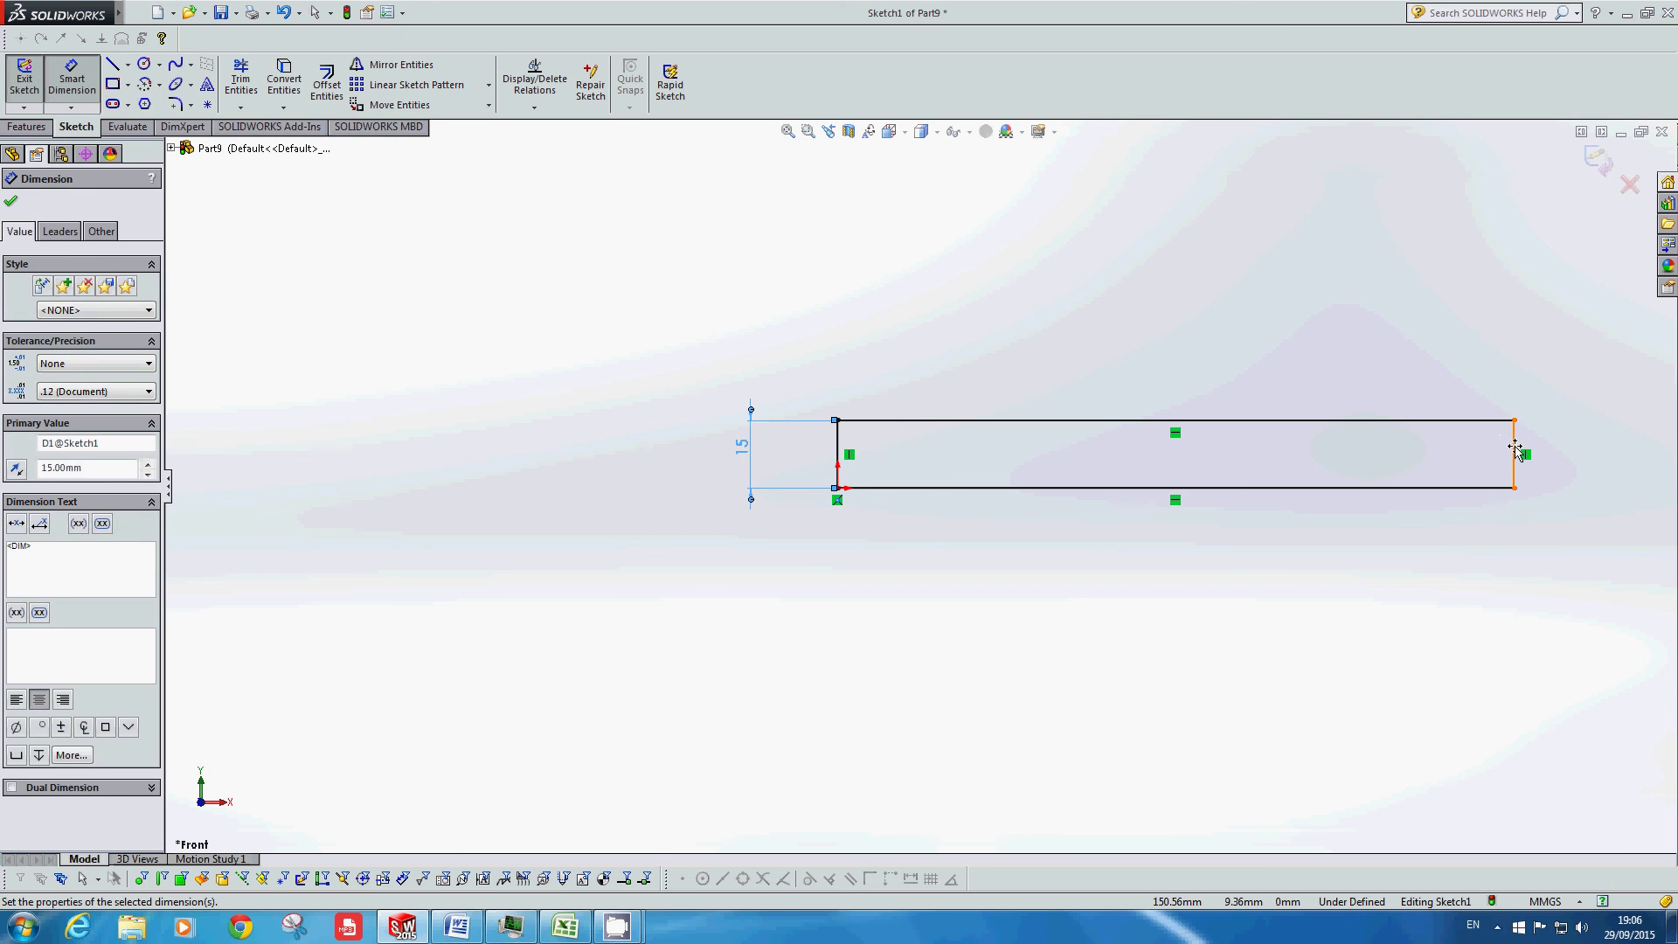
Step: Dimension the rectangle's length between its two vertical edges as 170 mm
{"action": "left_click", "coordinate": [1515, 448]}
{"action": "left_click", "coordinate": [839, 440]}
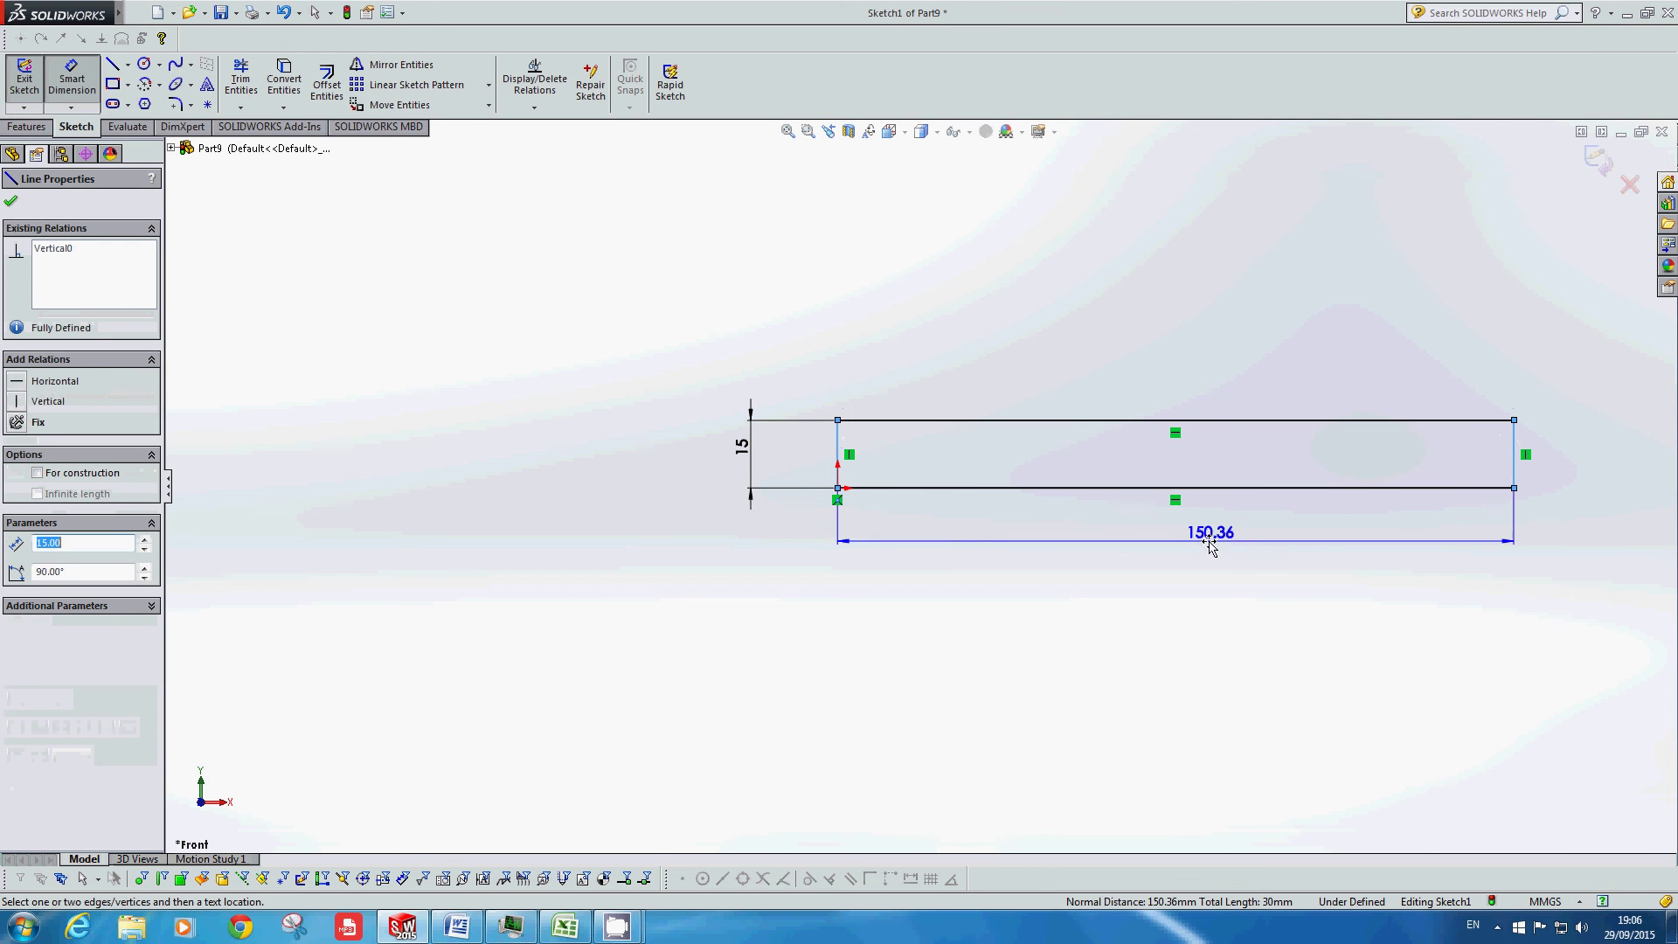
{"action": "left_click", "coordinate": [1209, 544]}
{"action": "type", "text": "170"}
{"action": "key", "text": "Return"}
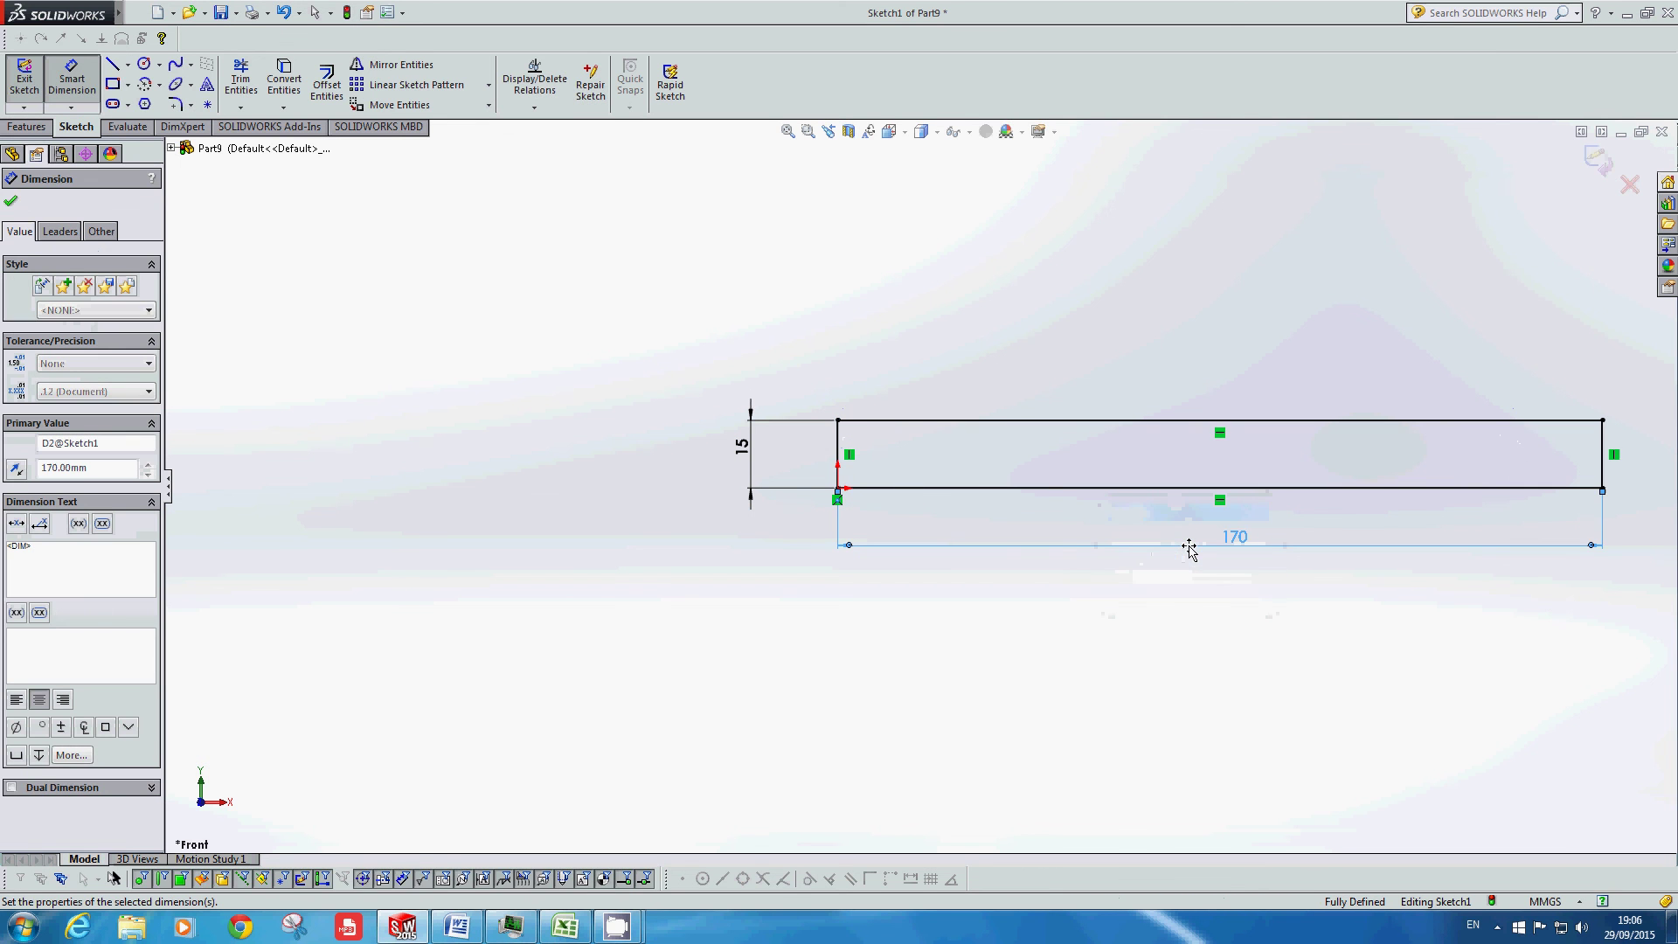
{"action": "scroll", "coordinate": [805, 393], "scroll_direction": "up", "scroll_amount": 3}
{"action": "scroll", "coordinate": [1132, 475], "scroll_direction": "down", "scroll_amount": 3}
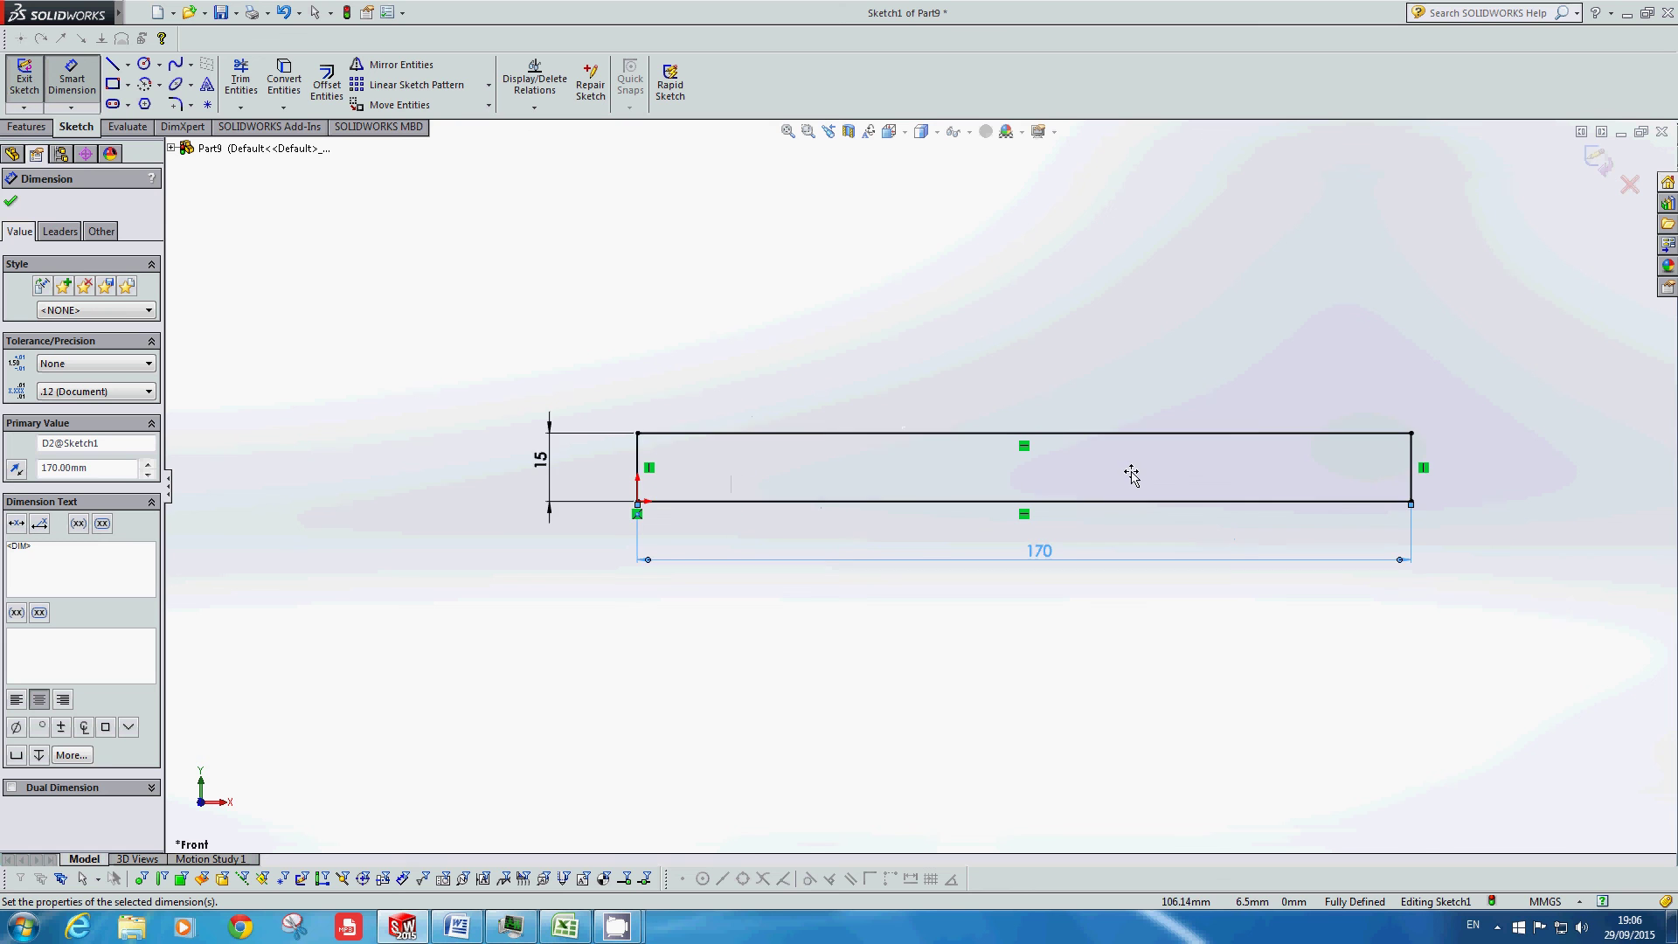
{"action": "scroll", "coordinate": [1012, 484], "scroll_direction": "down", "scroll_amount": 1}
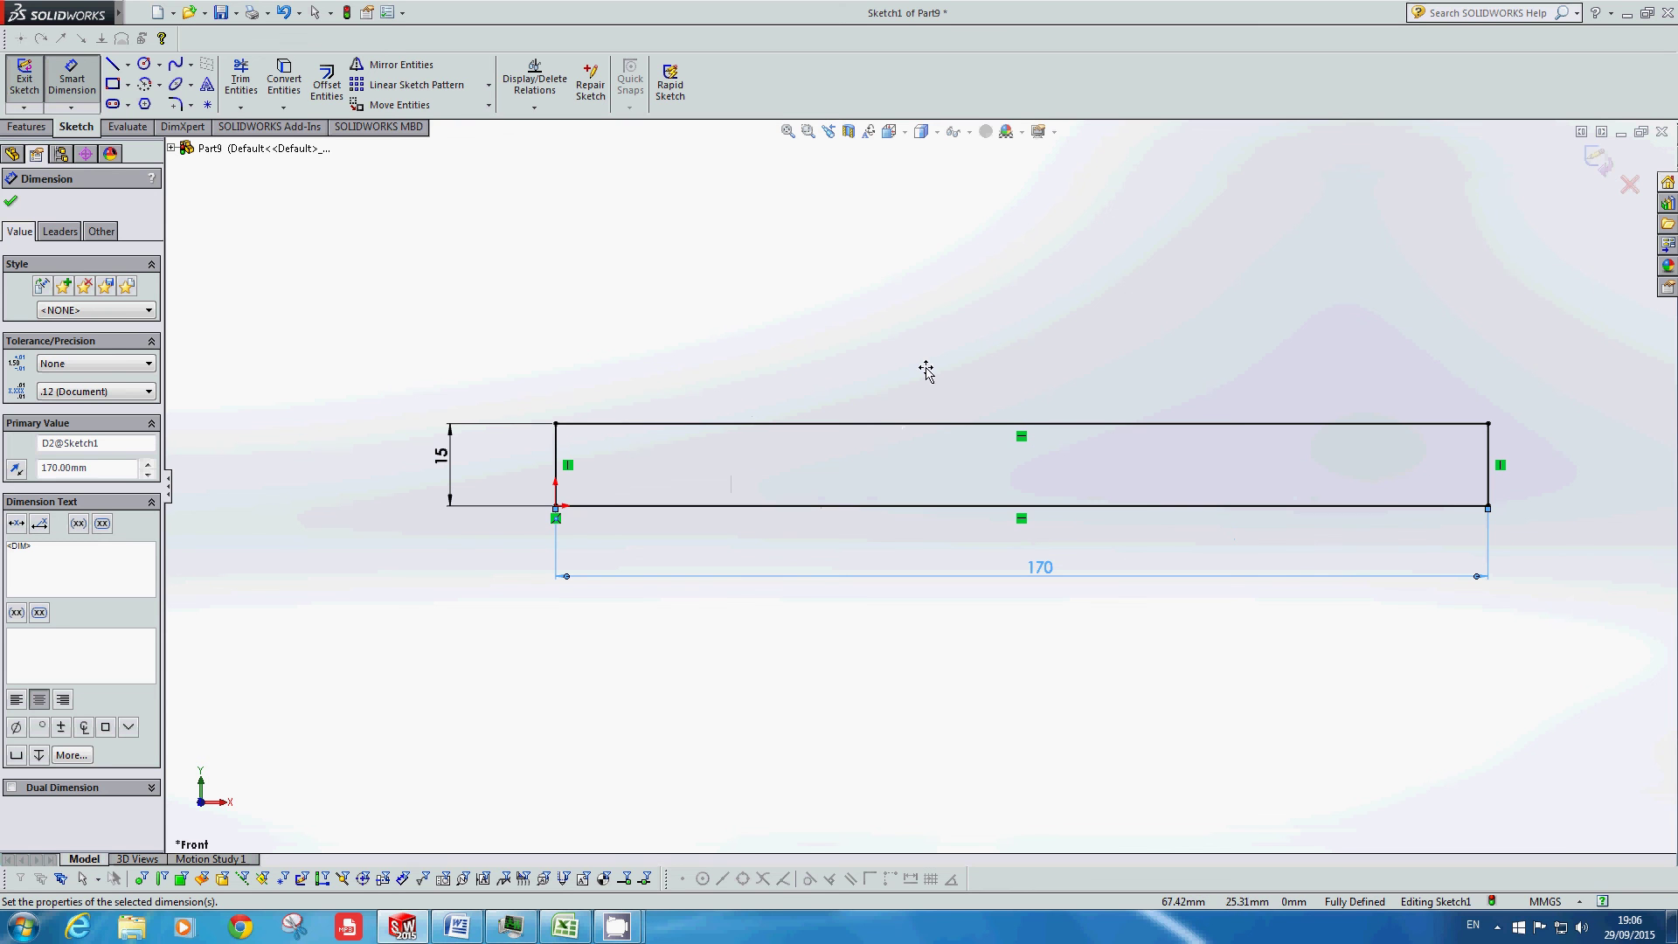
{"action": "scroll", "coordinate": [919, 487], "scroll_direction": "up", "scroll_amount": 4}
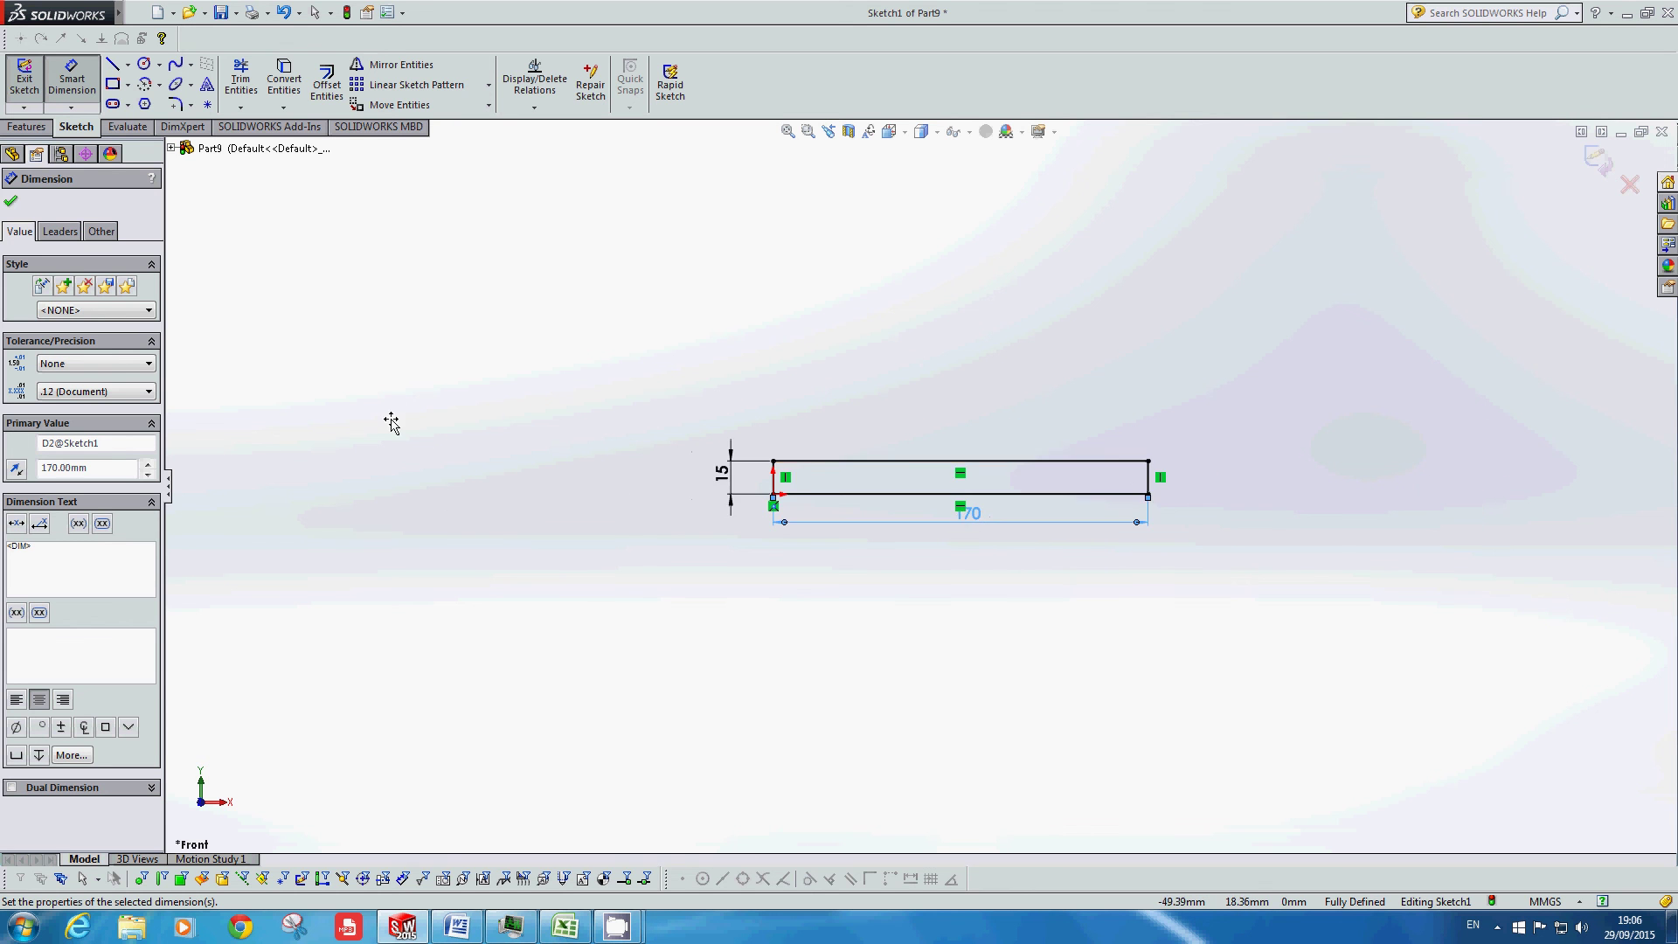
{"action": "scroll", "coordinate": [1060, 498], "scroll_direction": "down", "scroll_amount": 2}
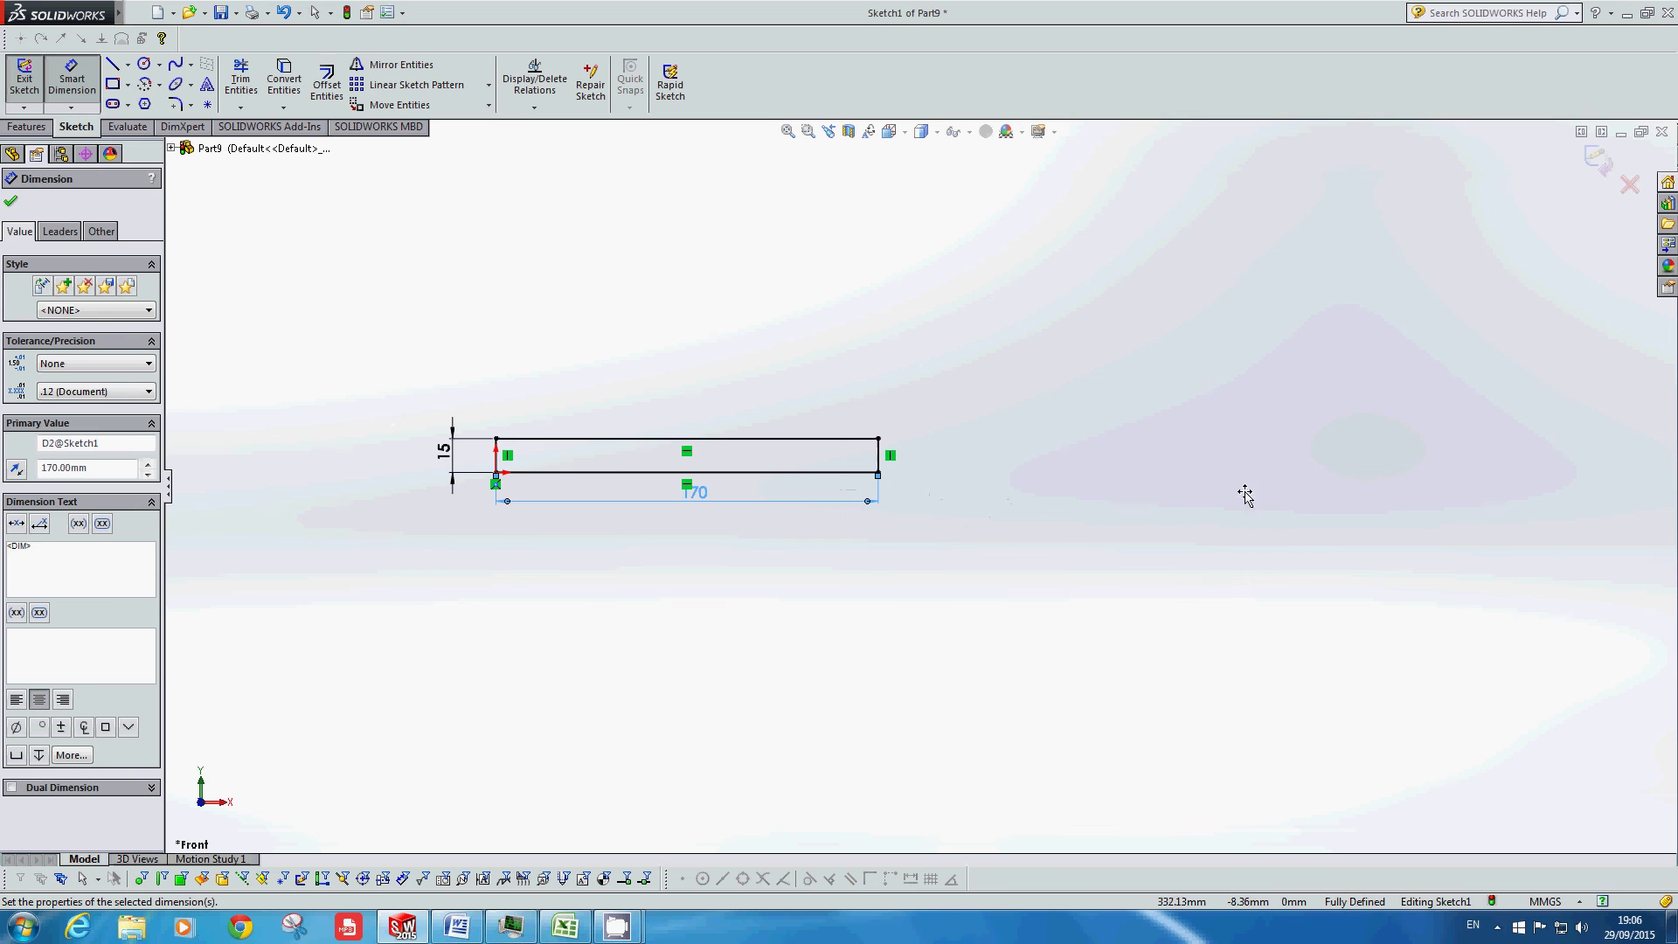
{"action": "scroll", "coordinate": [1369, 494], "scroll_direction": "down", "scroll_amount": 4}
{"action": "scroll", "coordinate": [1369, 493], "scroll_direction": "up", "scroll_amount": 1}
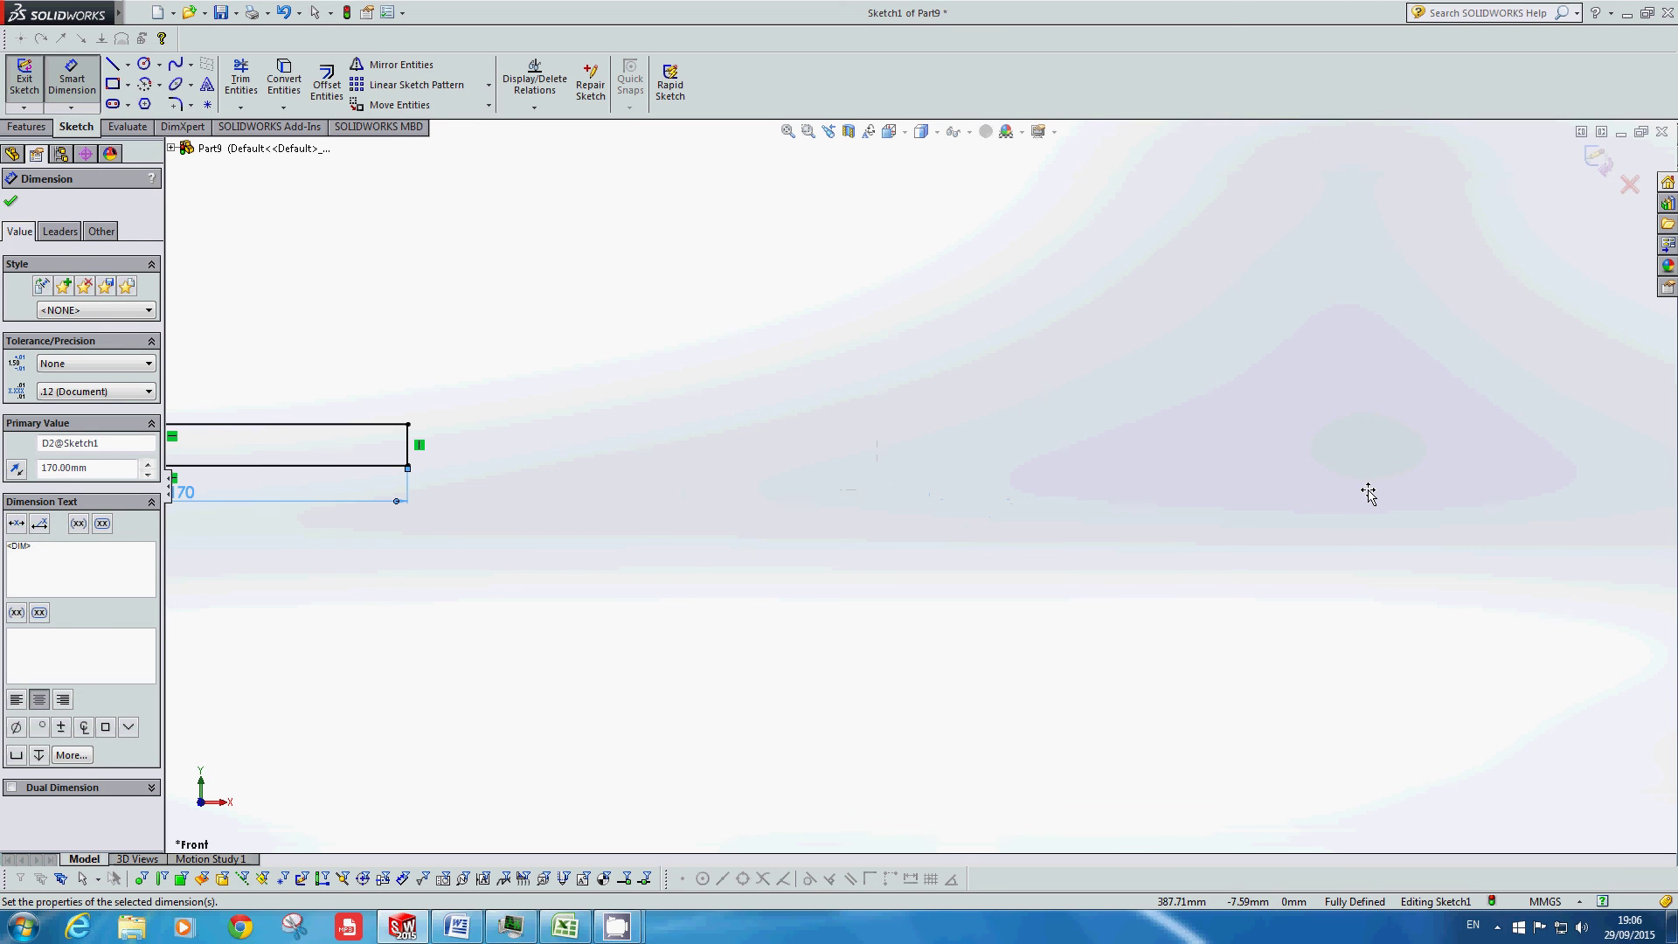
Step: Sketch a corner rectangle about 29 mm wide and 44 mm high standing on the base rectangle's upper edge, right of its middle
{"action": "scroll", "coordinate": [1052, 506], "scroll_direction": "up", "scroll_amount": 3}
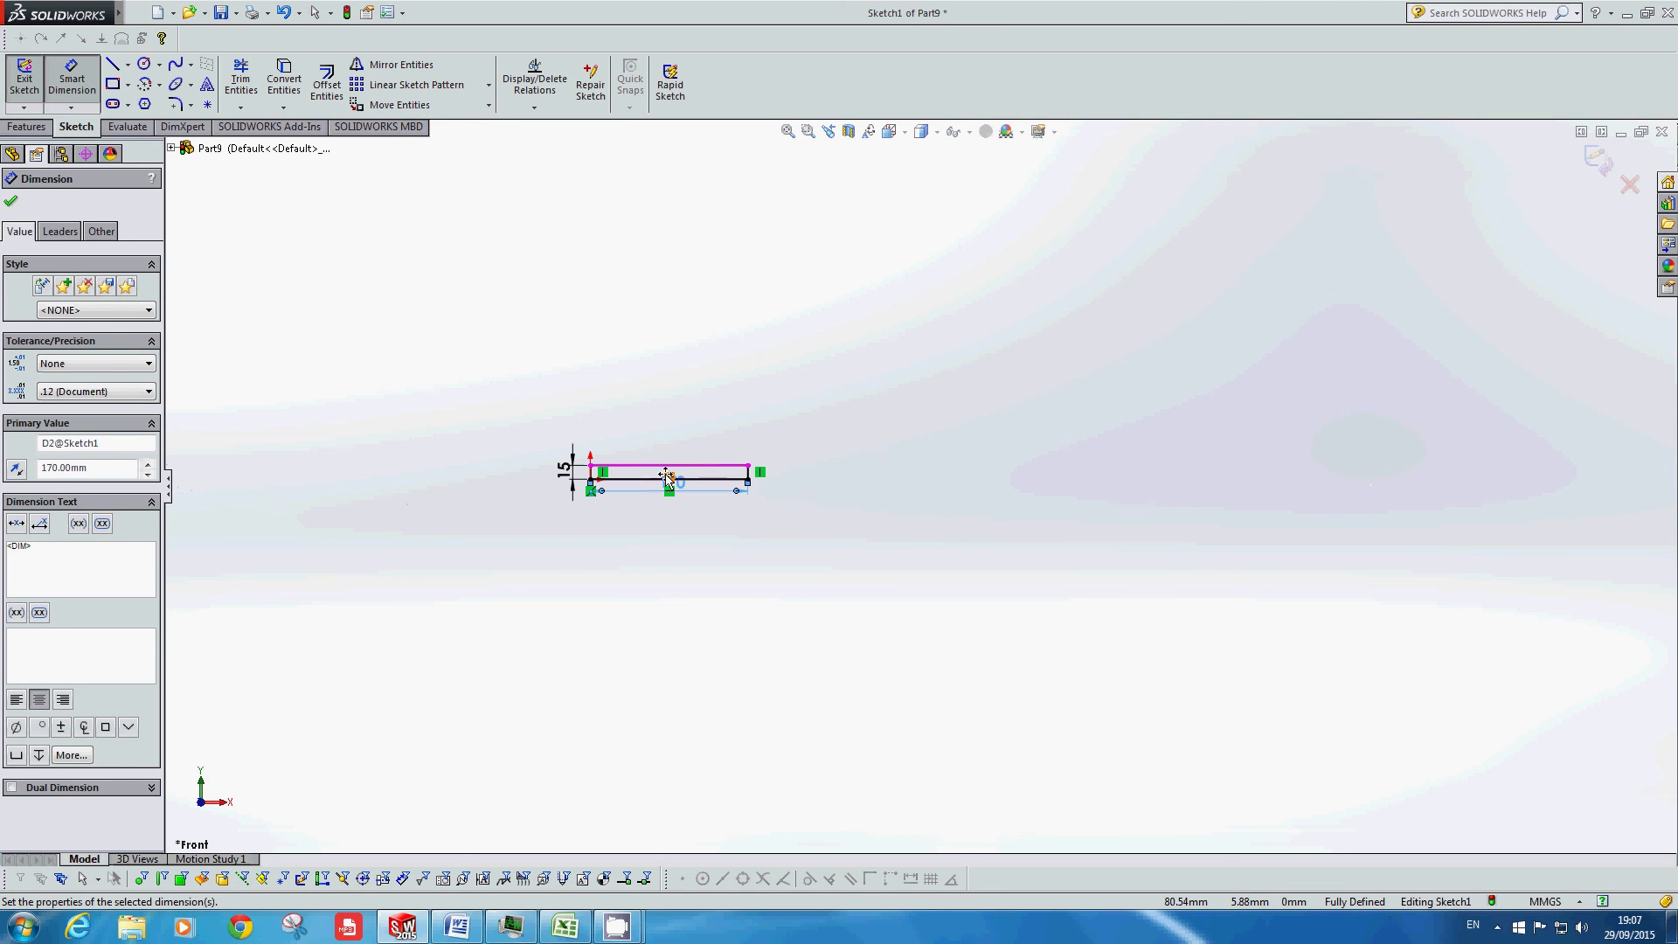
{"action": "scroll", "coordinate": [664, 480], "scroll_direction": "down", "scroll_amount": 3}
{"action": "scroll", "coordinate": [760, 483], "scroll_direction": "down", "scroll_amount": 3}
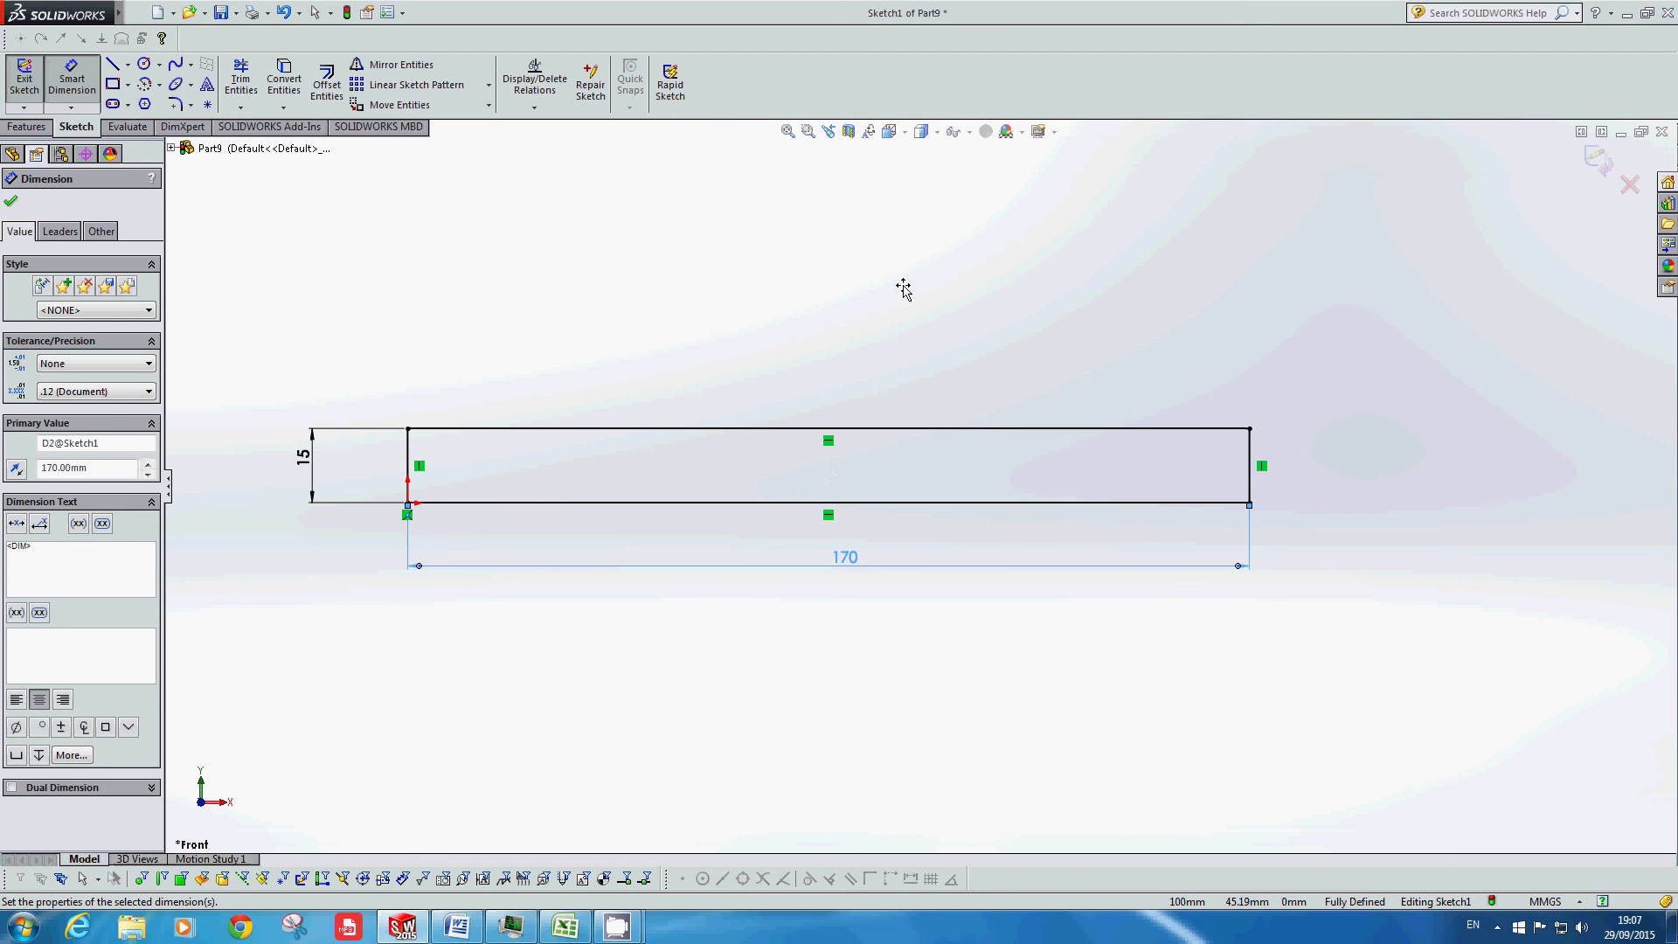
{"action": "key", "text": "Escape"}
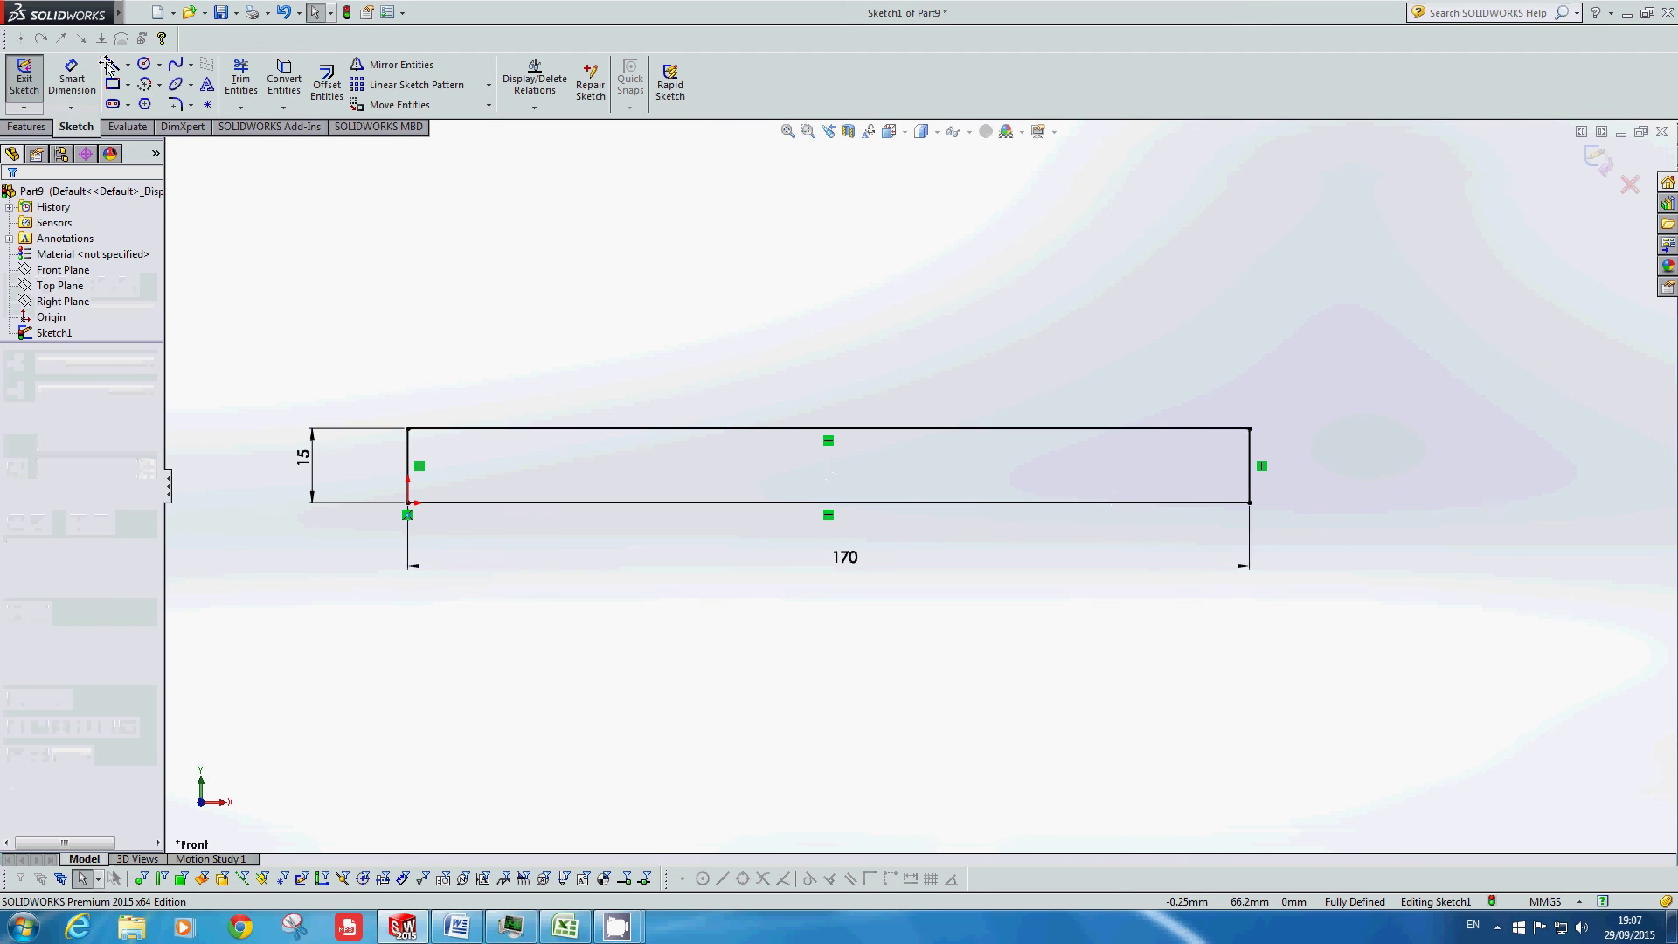
{"action": "key", "text": "r"}
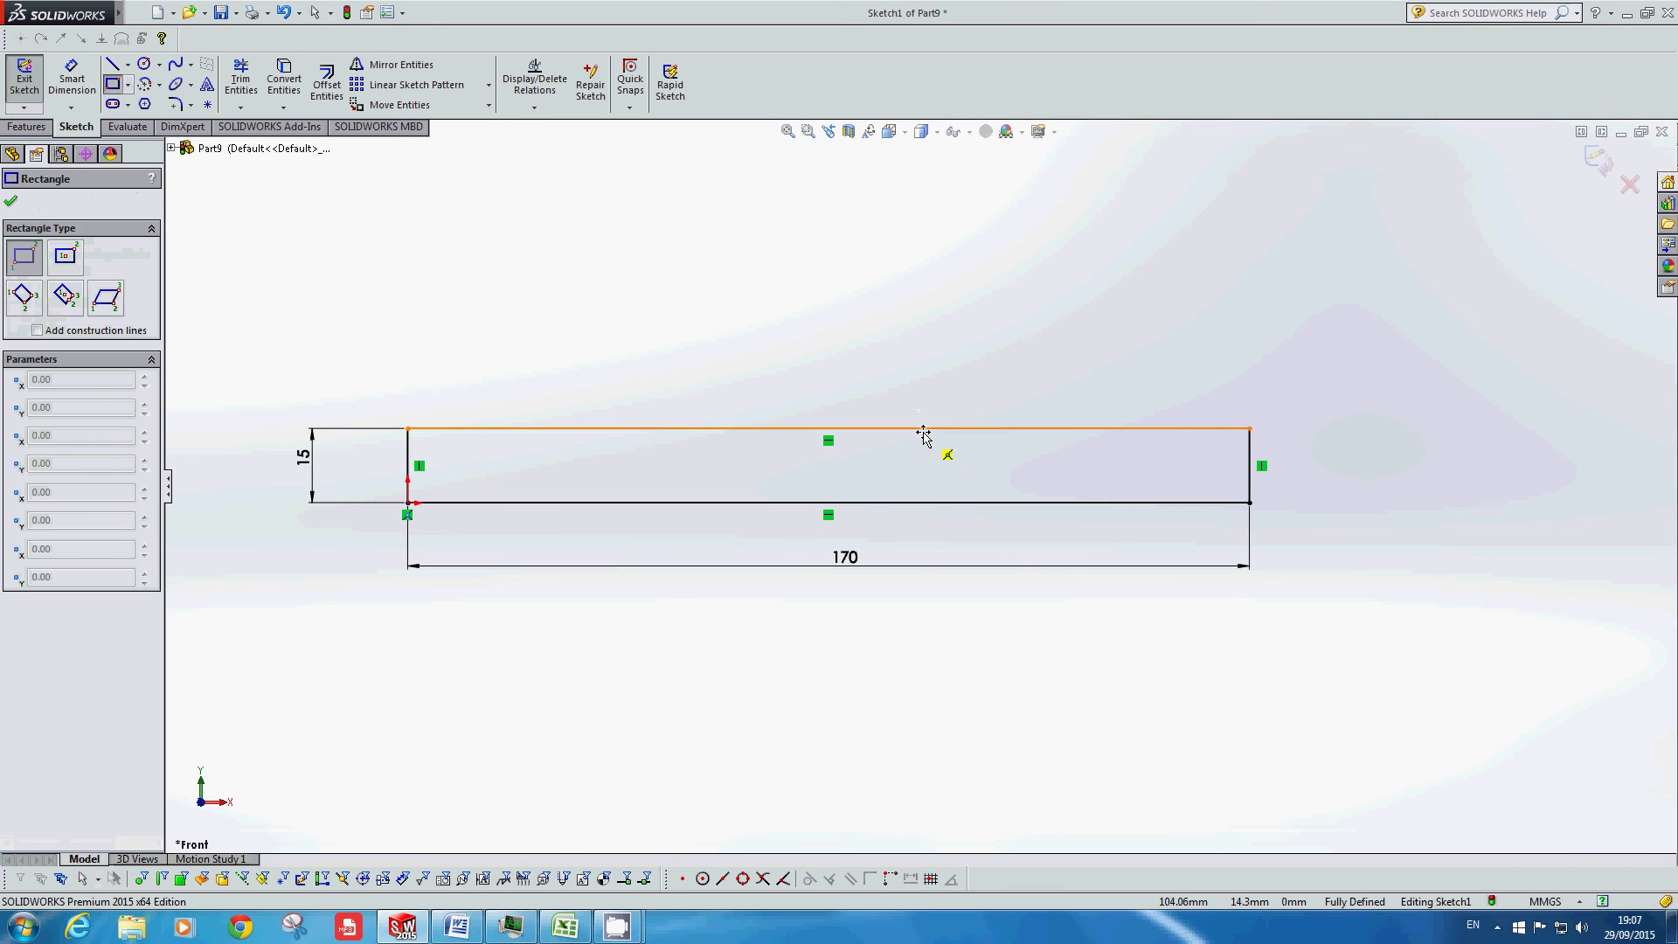
{"action": "left_click", "coordinate": [923, 429]}
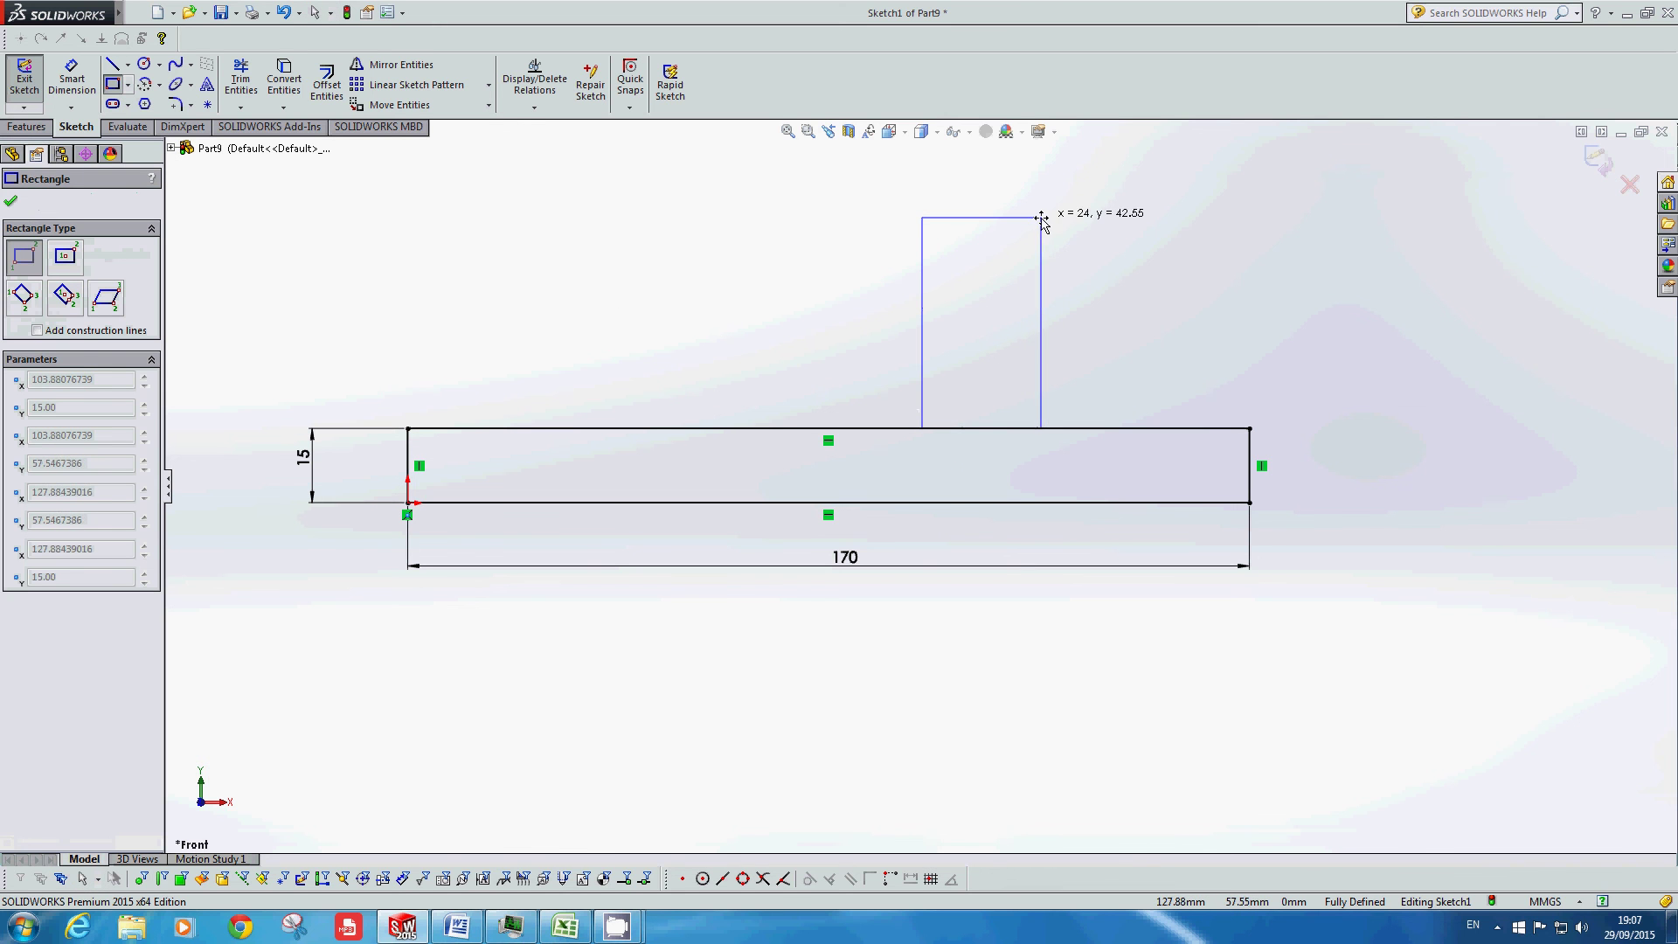
{"action": "left_click", "coordinate": [1065, 212]}
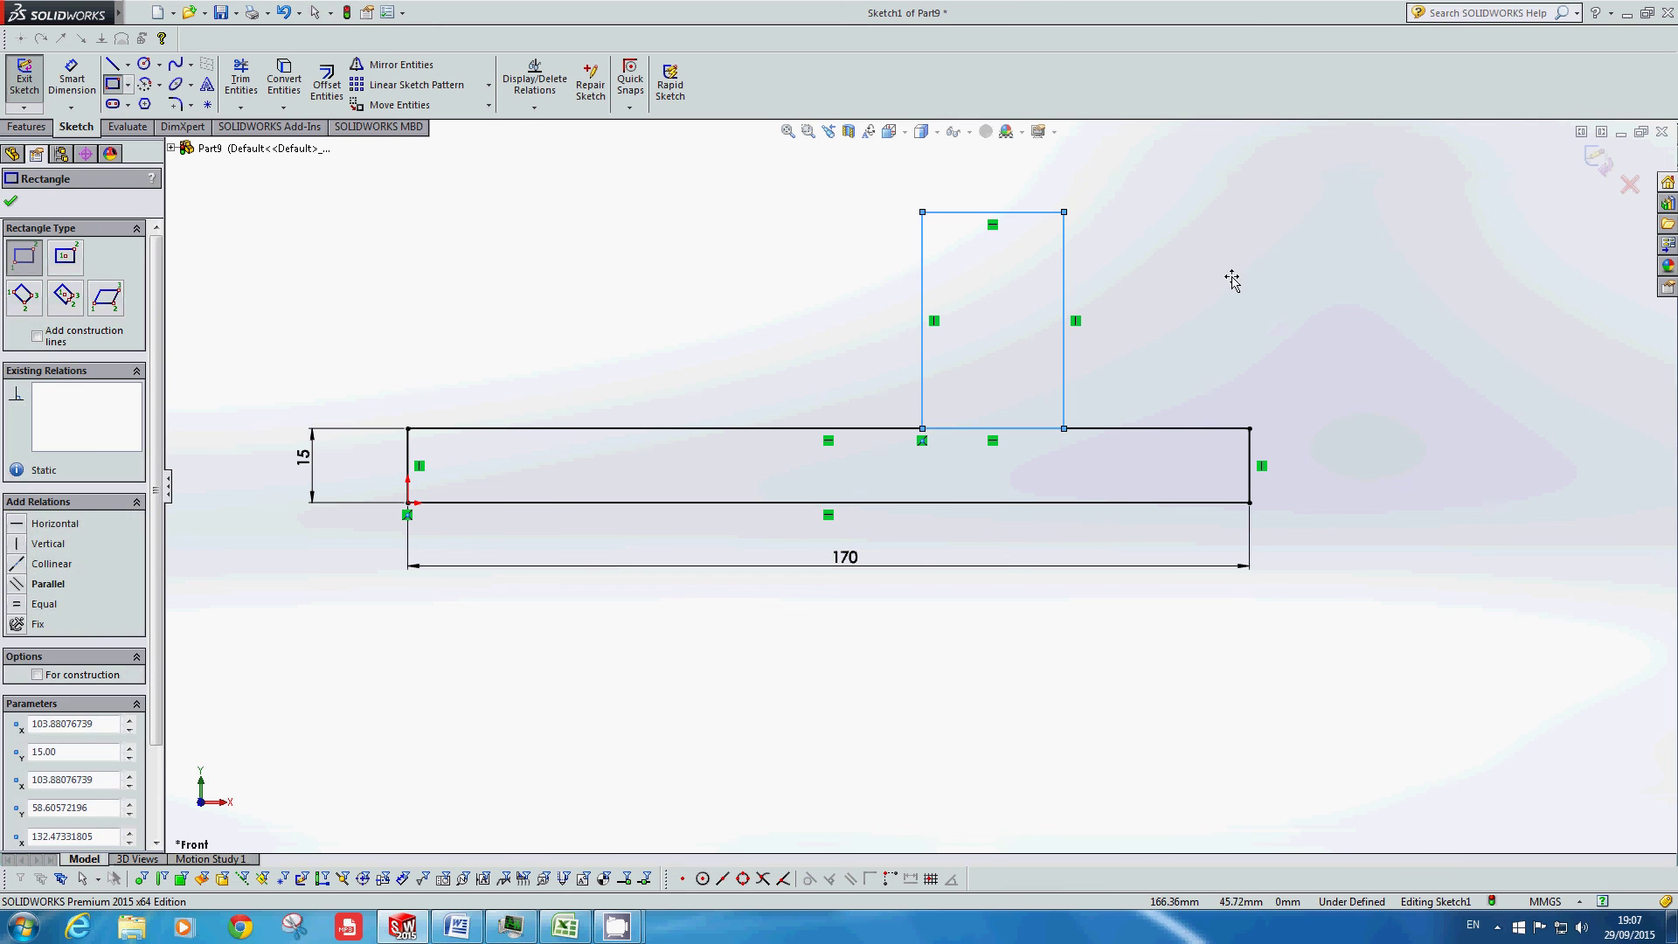
{"action": "key", "text": "Escape"}
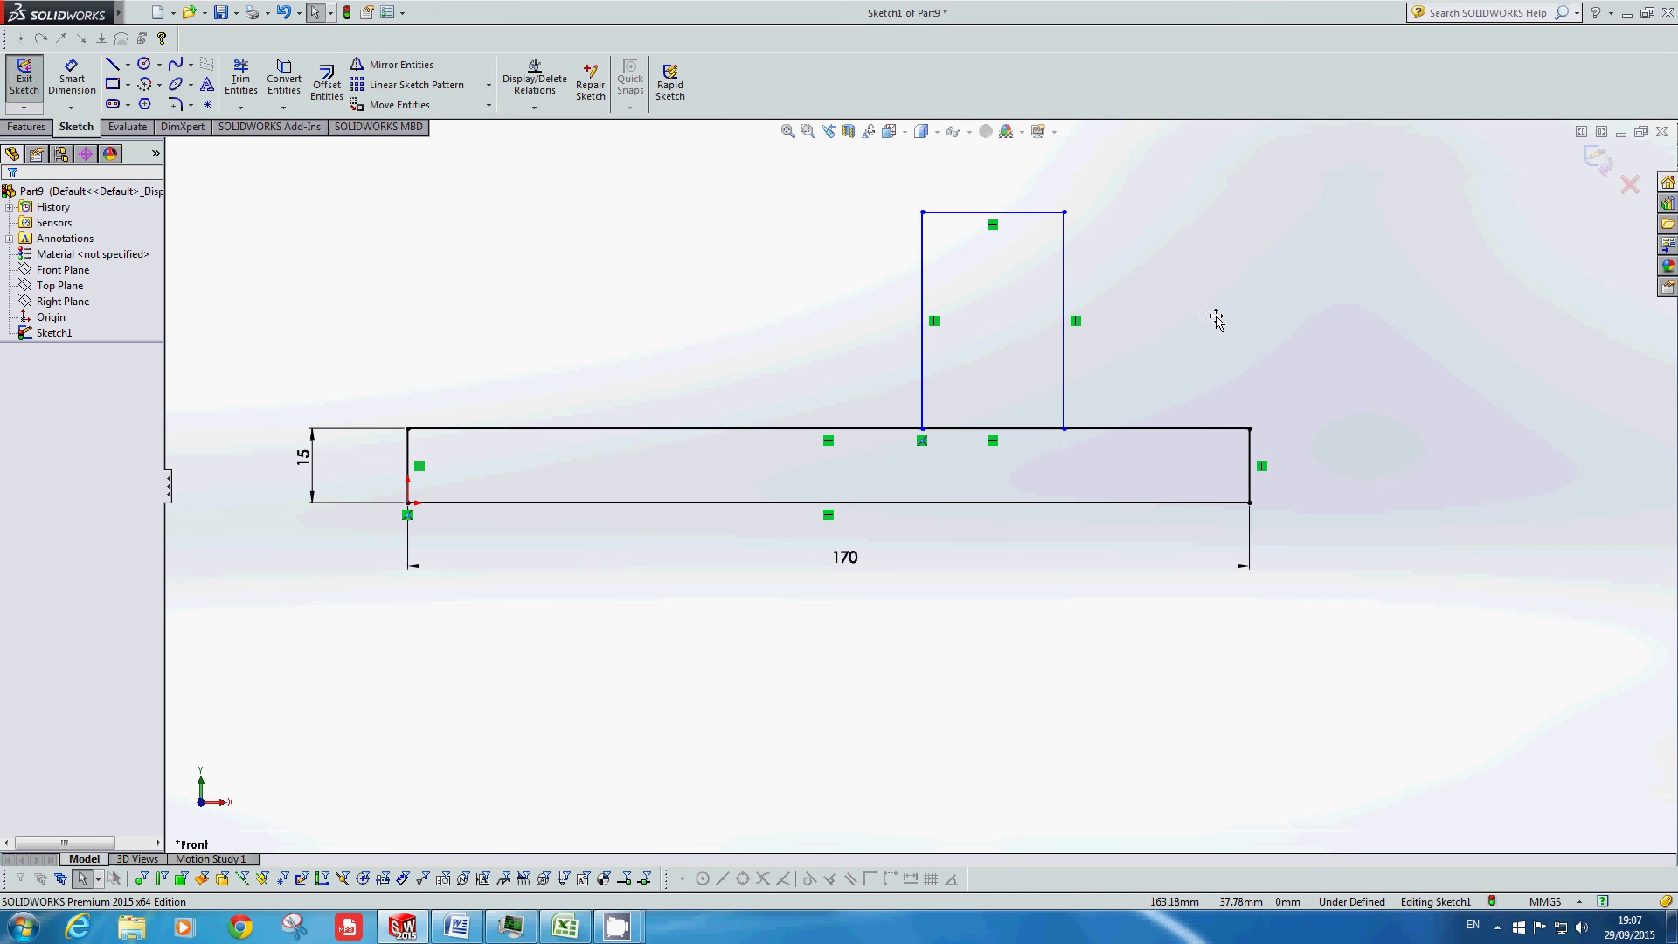
Step: Dimension the overall height from the base rectangle's lower edge to the upright rectangle's upper edge as 50 mm
{"action": "mouse_move", "coordinate": [1216, 320]}
{"action": "right_mouse_down"}
{"action": "mouse_move", "coordinate": [1206, 304]}
{"action": "mouse_move", "coordinate": [1197, 327]}
{"action": "right_mouse_up"}
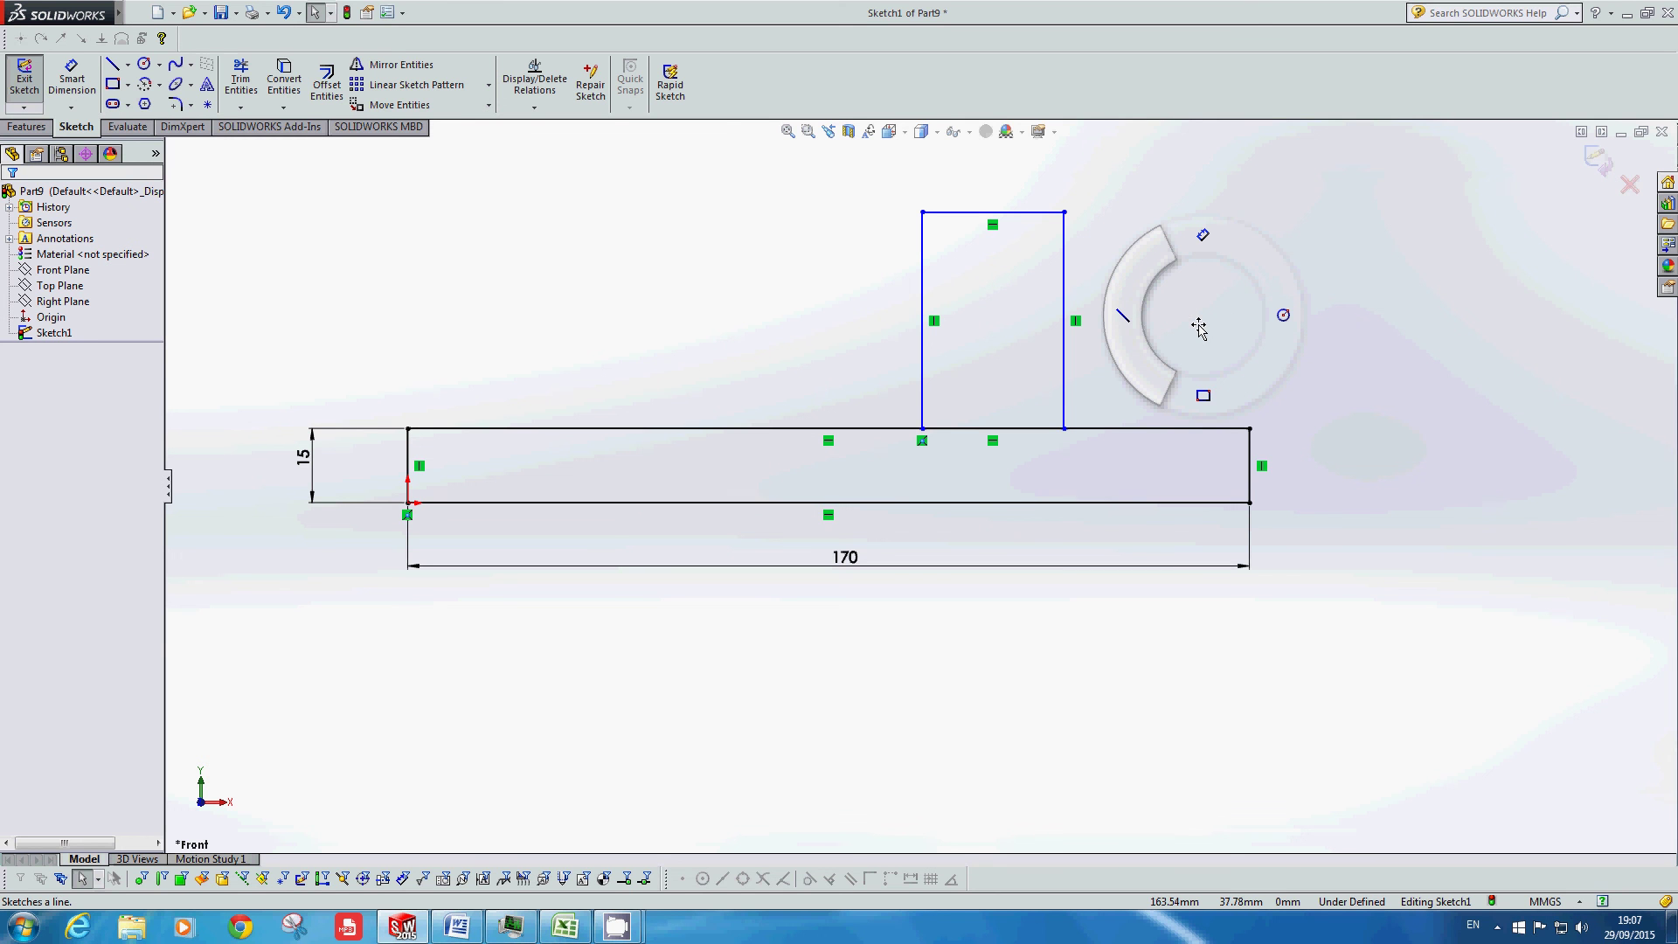
{"action": "right_click_drag", "start_coordinate": [1193, 324], "coordinate": [1206, 330]}
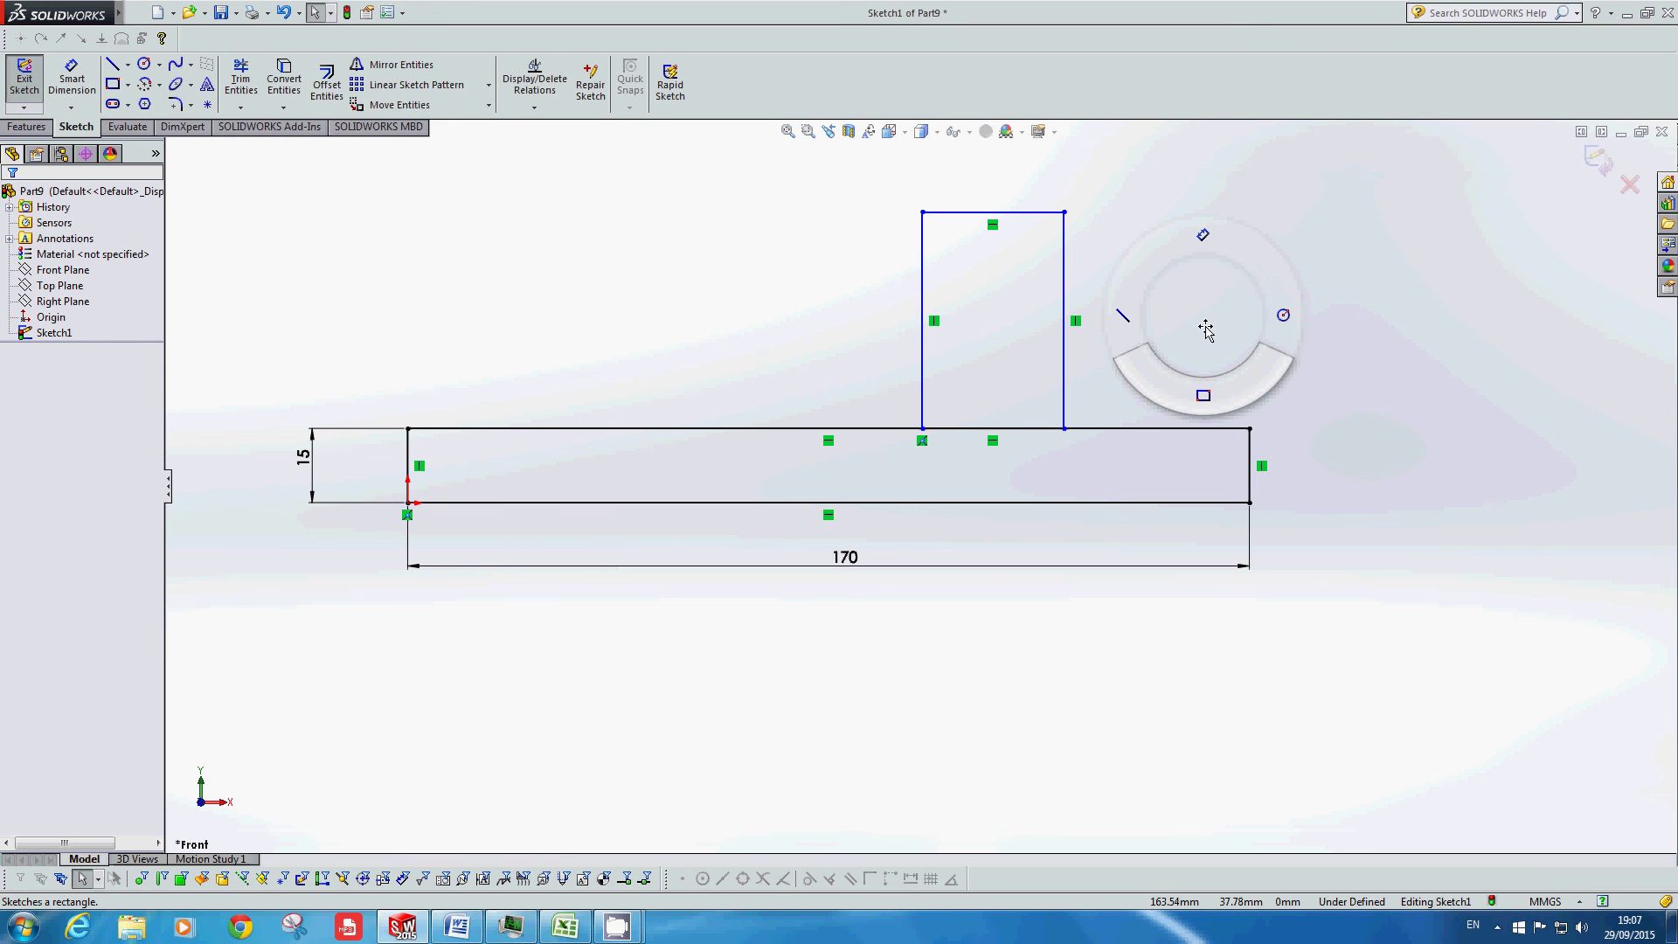
{"action": "right_click_drag", "start_coordinate": [1206, 329], "coordinate": [1192, 245]}
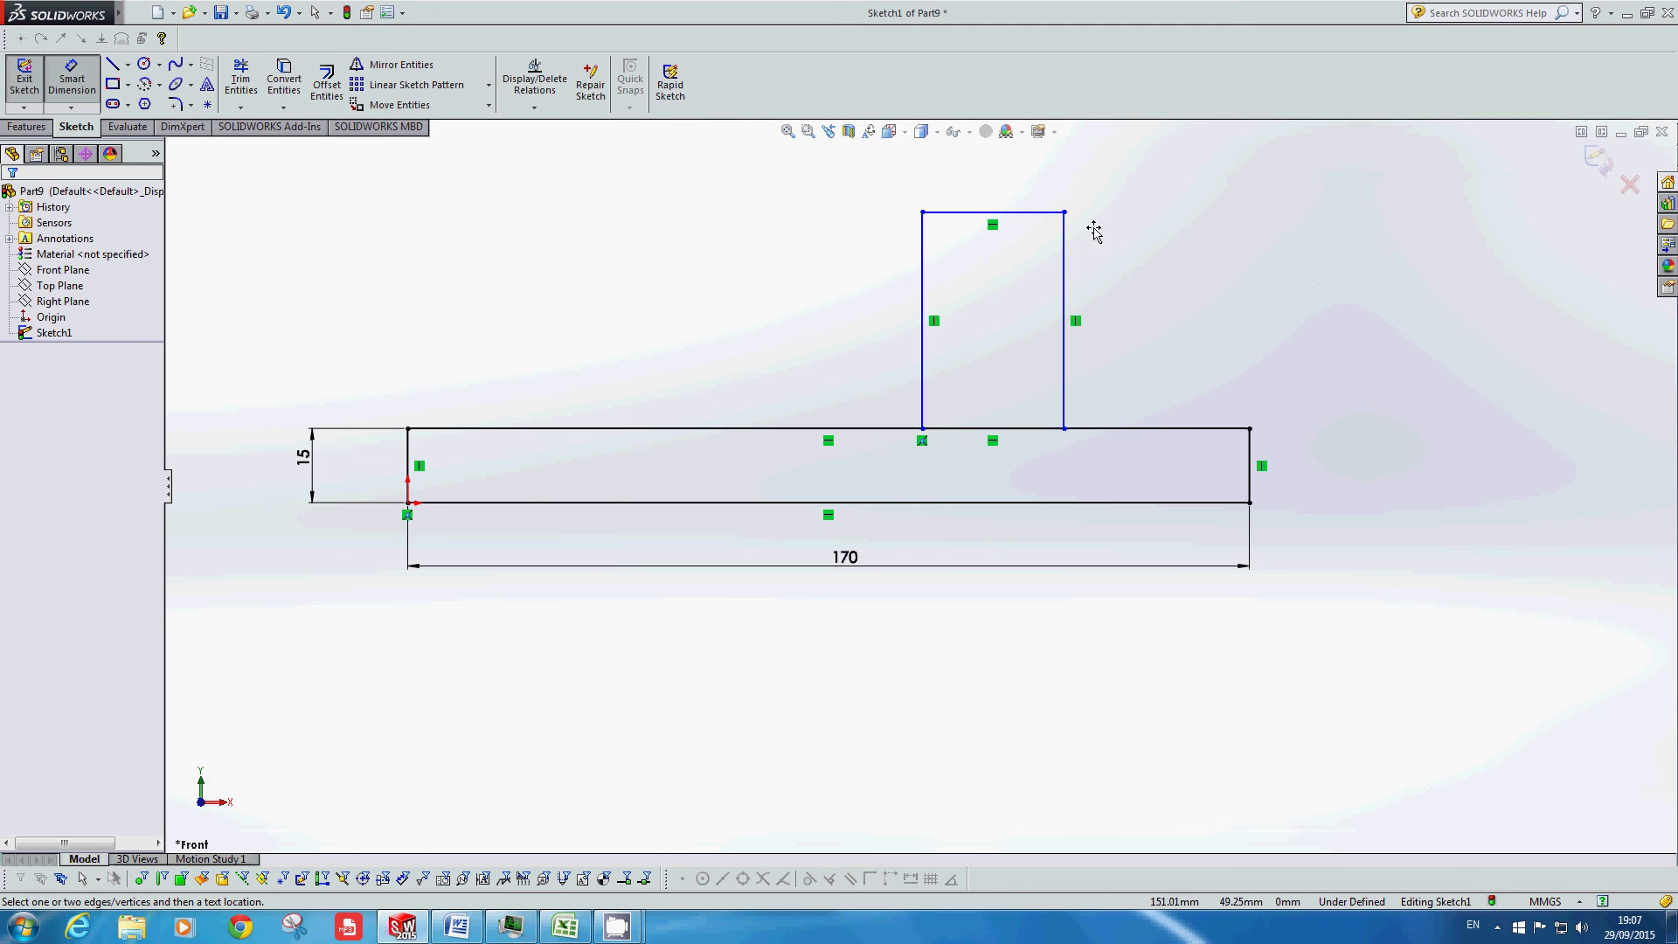
{"action": "left_click", "coordinate": [1030, 212]}
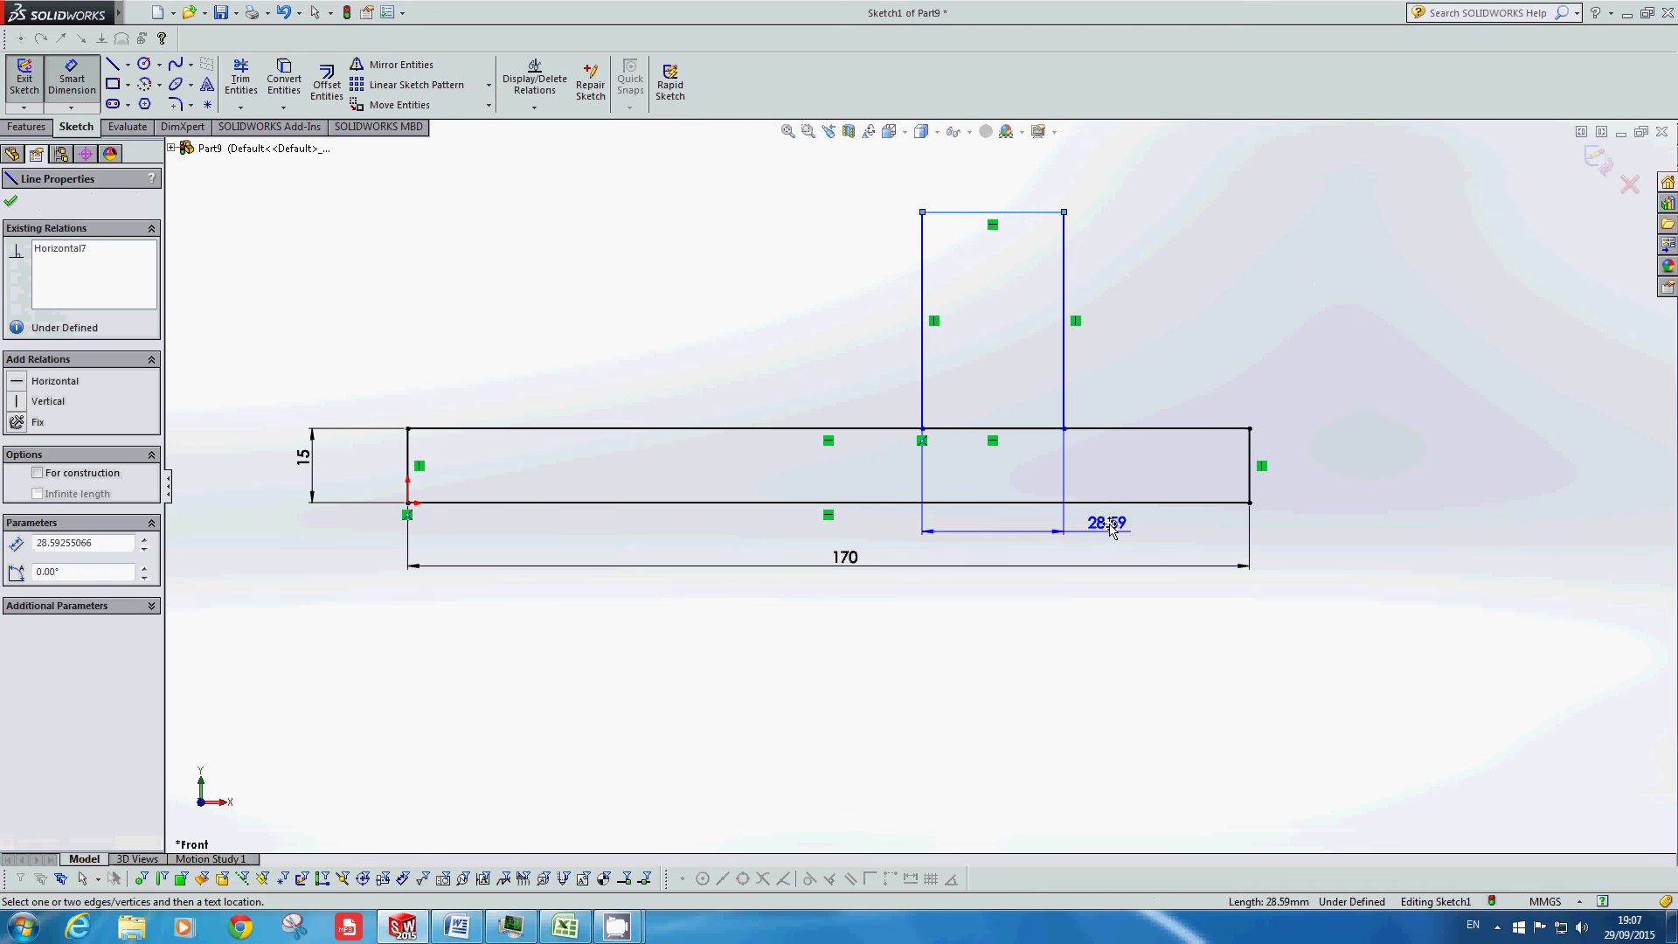
{"action": "left_click", "coordinate": [1105, 503]}
{"action": "left_click", "coordinate": [1327, 404]}
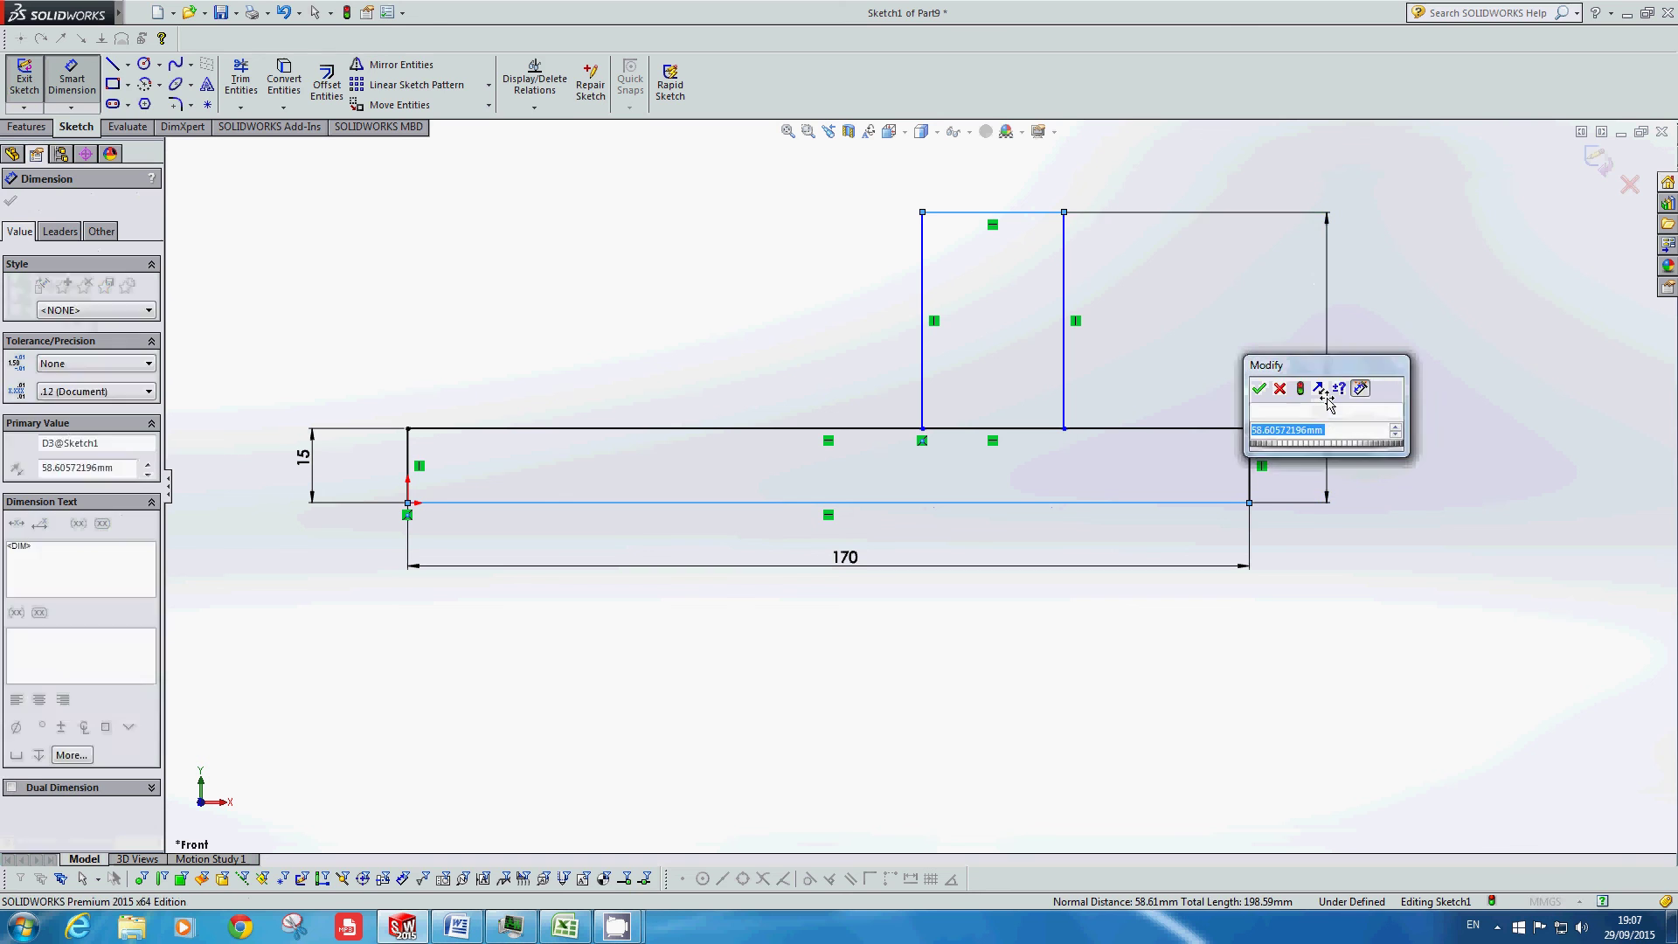
{"action": "type", "text": "50"}
{"action": "key", "text": "Return"}
Step: Dimension the upright rectangle's width between its two vertical edges as 17.5 mm
{"action": "left_click", "coordinate": [1062, 320]}
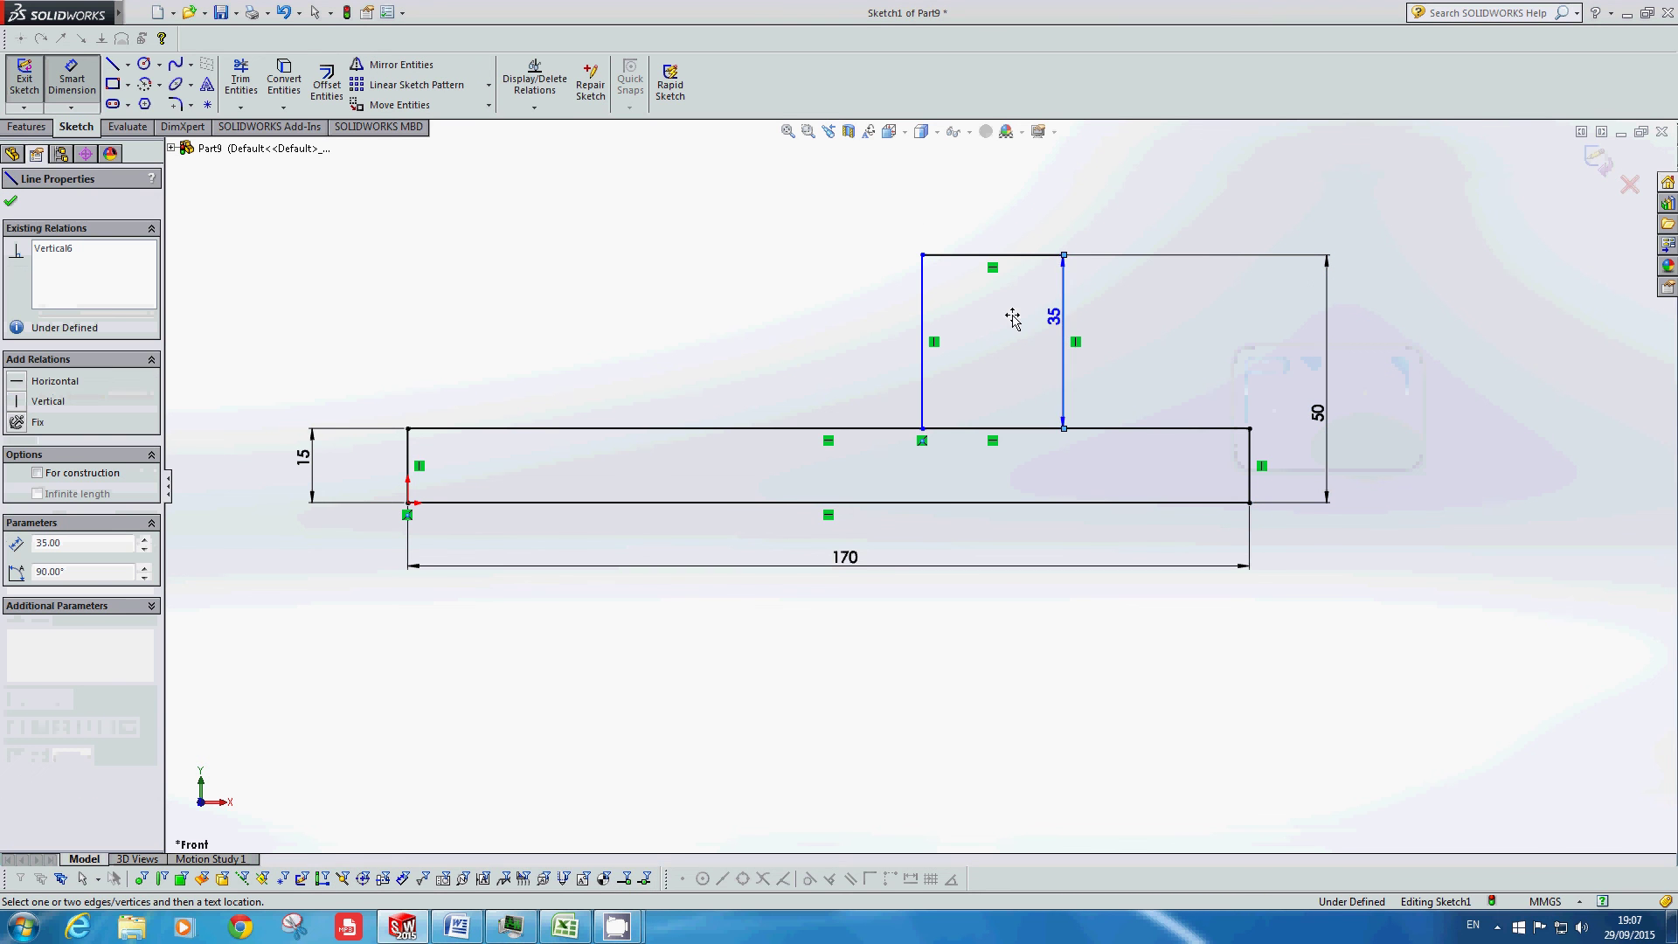
{"action": "left_click", "coordinate": [922, 337]}
{"action": "left_click", "coordinate": [987, 212]}
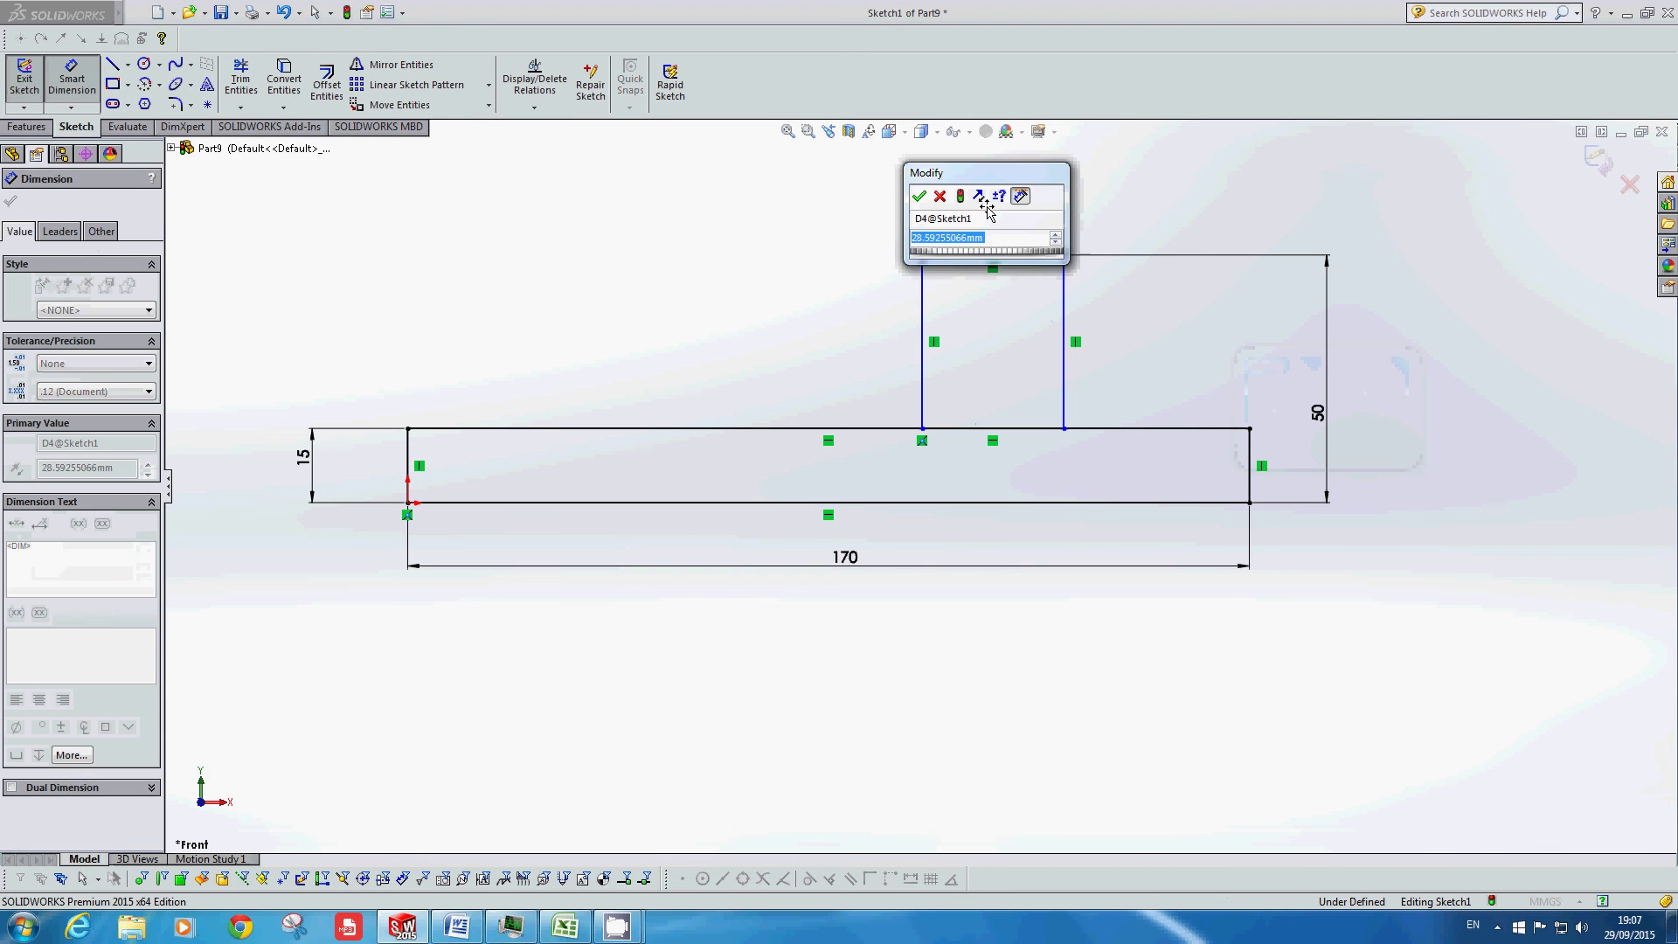
{"action": "type", "text": "17.5"}
{"action": "key", "text": "Return"}
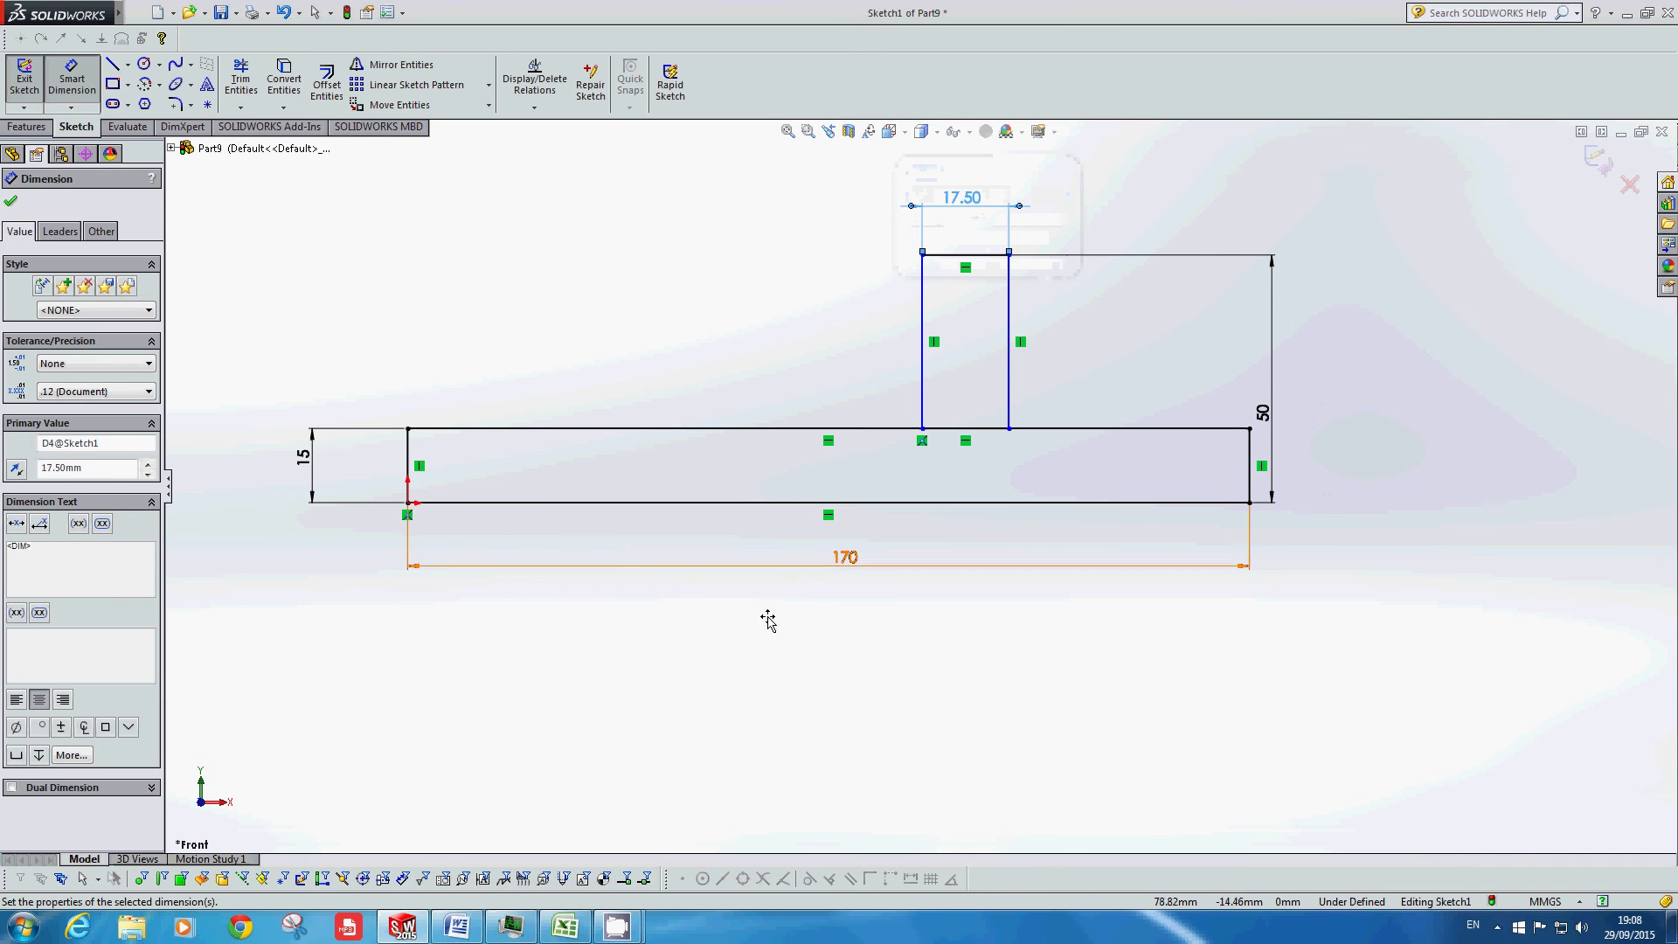
Step: Check the pulley drawing in Word, return to SOLIDWORKS and dimension the upright's right edge 32.5 mm from the base's right end
{"action": "left_click", "coordinate": [456, 929]}
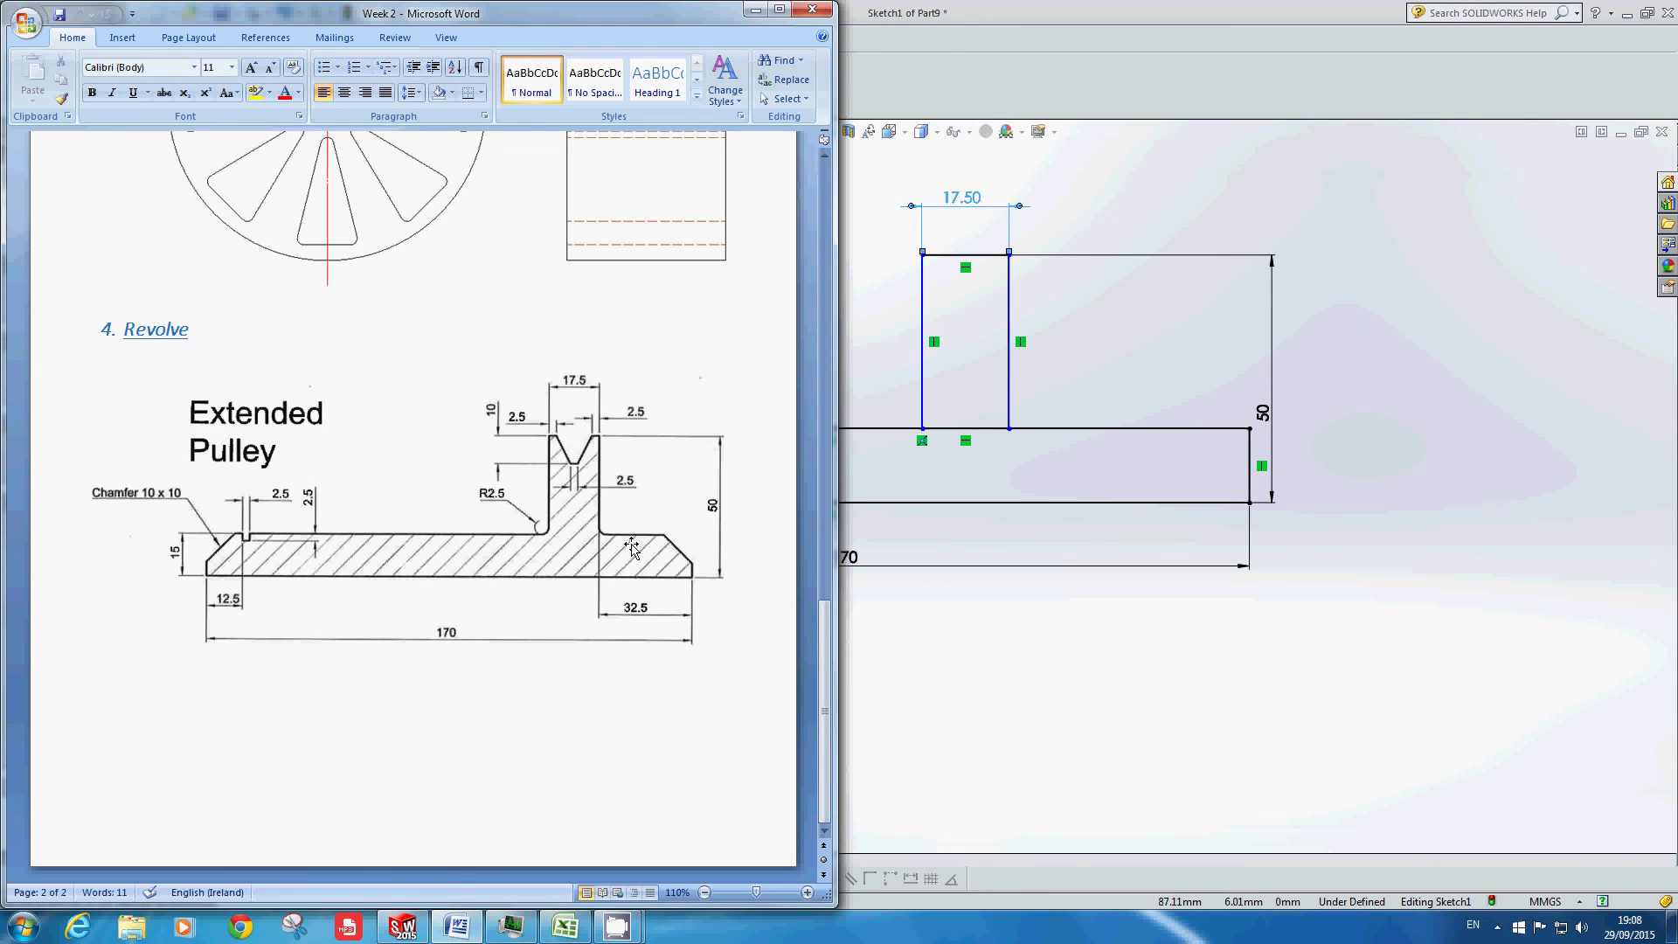
{"action": "left_click", "coordinate": [1078, 618]}
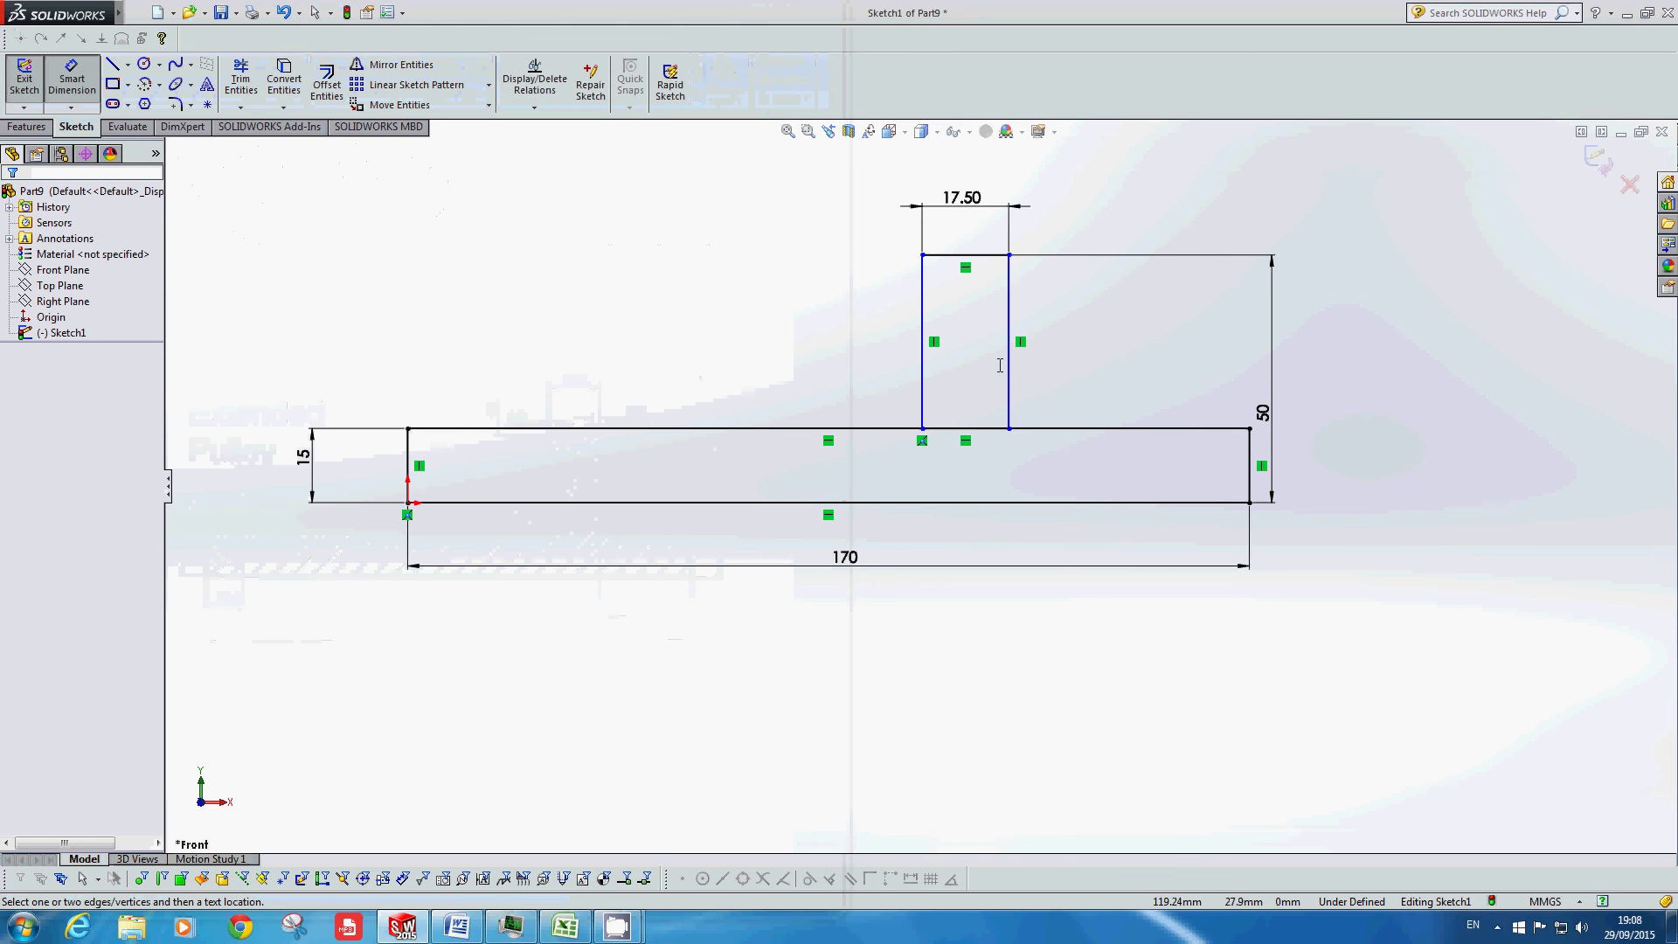
{"action": "left_click", "coordinate": [1011, 370]}
{"action": "left_click", "coordinate": [1249, 460]}
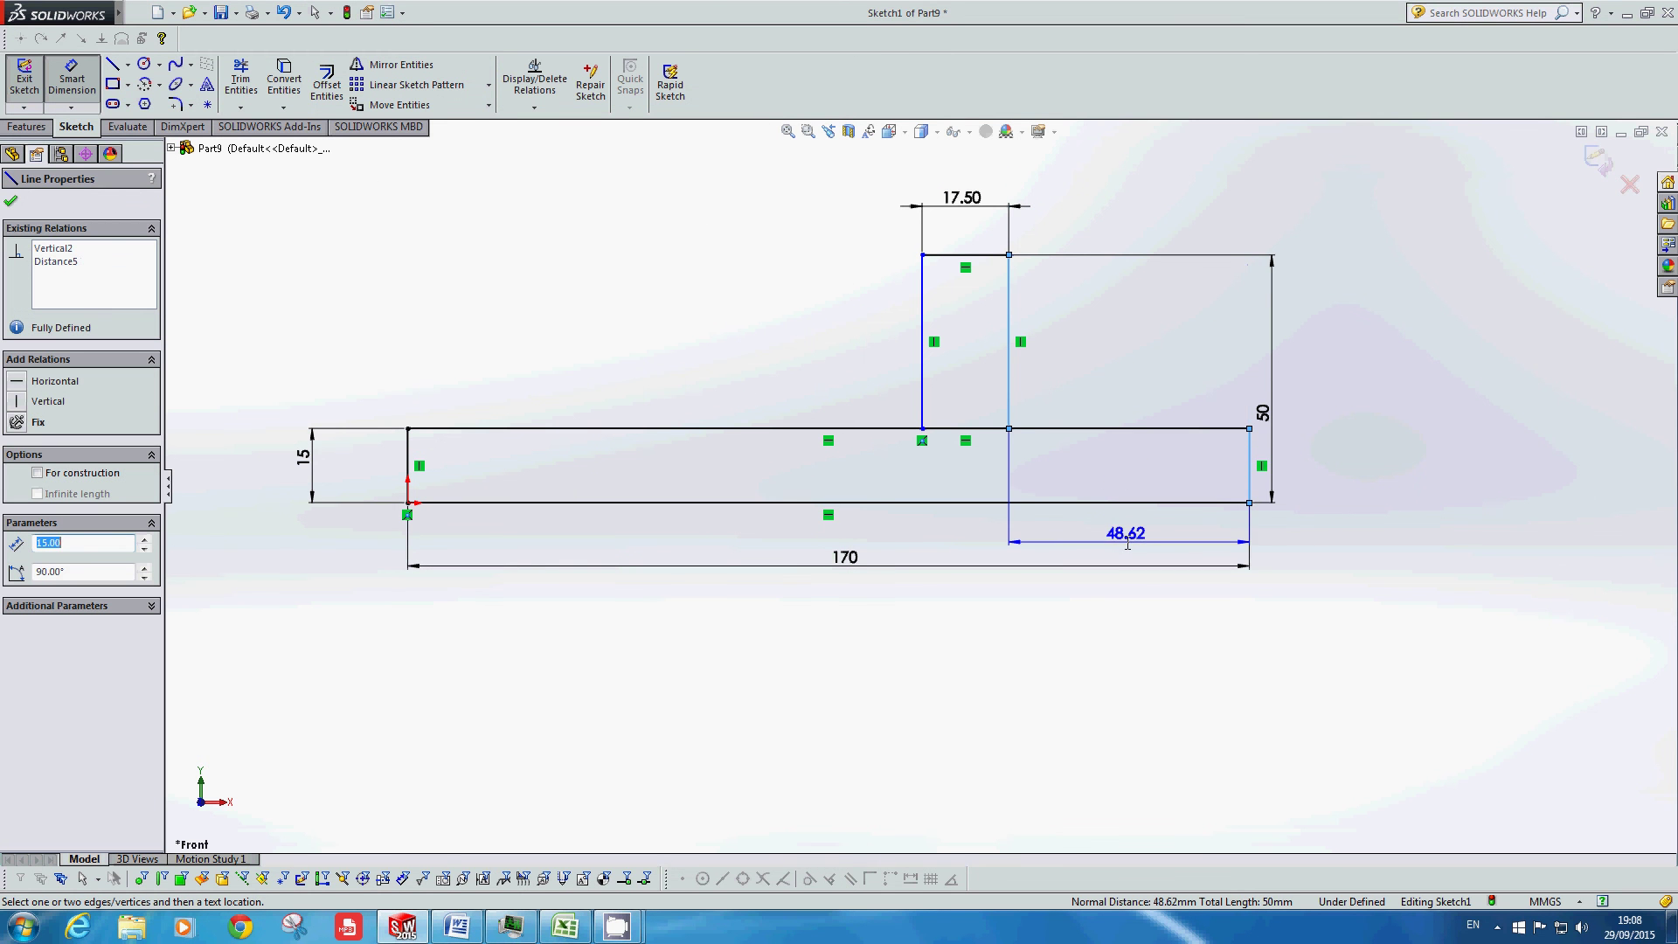
{"action": "left_click", "coordinate": [1128, 540]}
{"action": "type", "text": "32.5"}
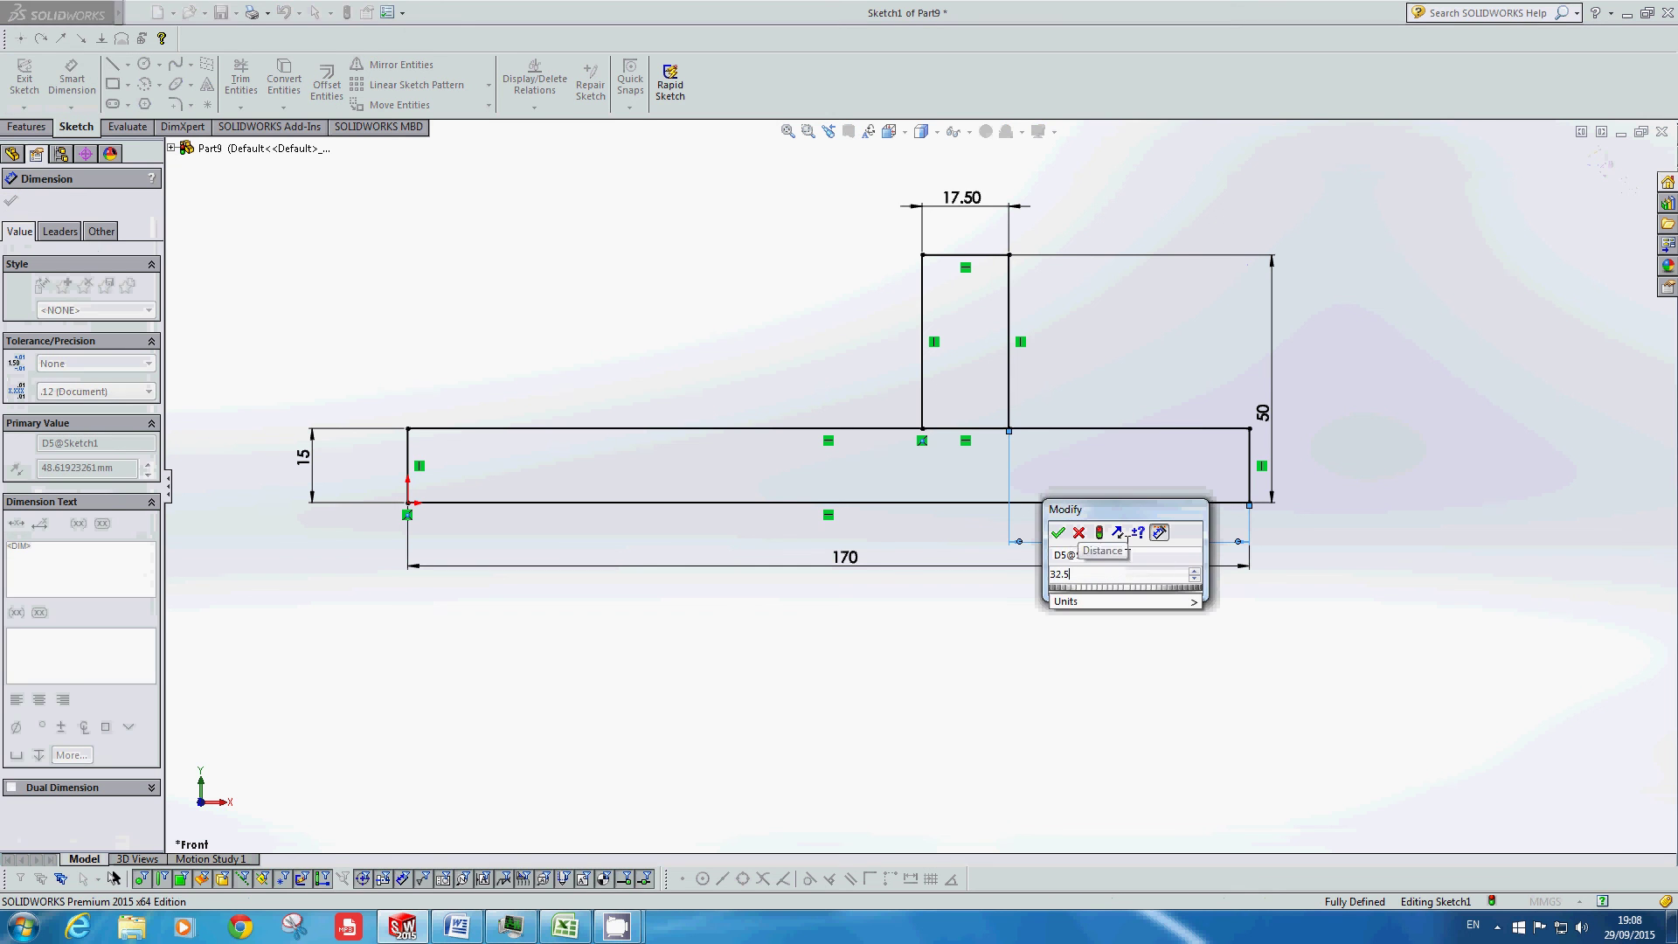
{"action": "key", "text": "Return"}
{"action": "key", "text": "Escape"}
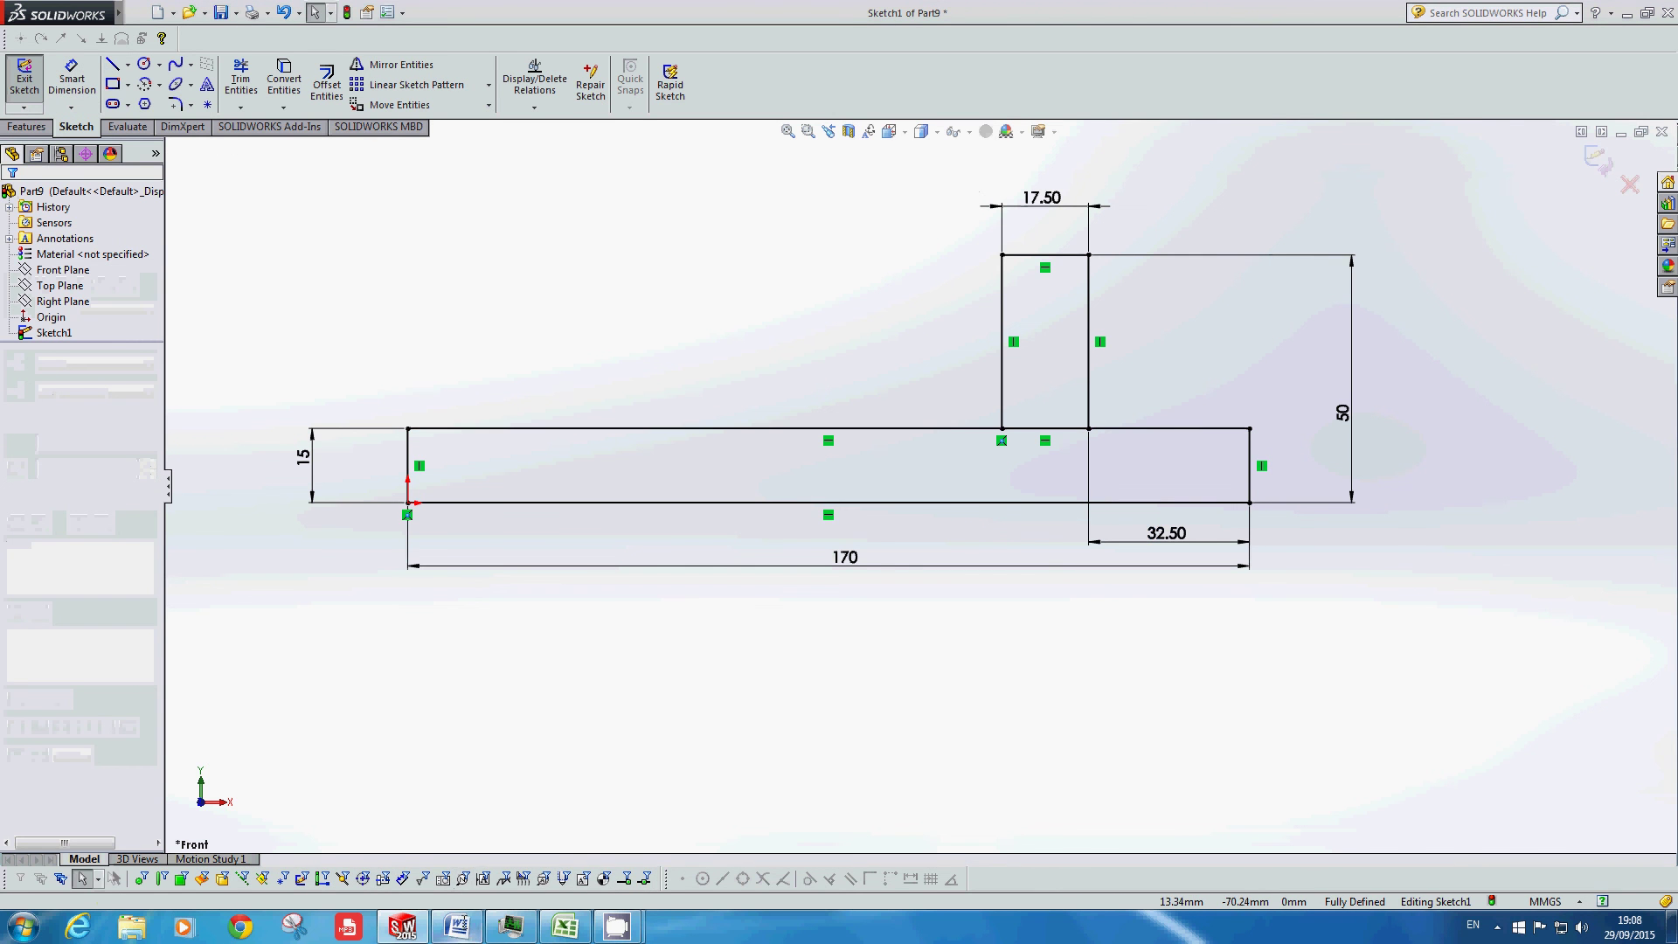
Step: Check the groove in the Word drawing, then in SOLIDWORKS sketch a three-line groove about 3.65 mm wide and 3.36 mm deep near the base's upper-left end
{"action": "left_click", "coordinate": [456, 927]}
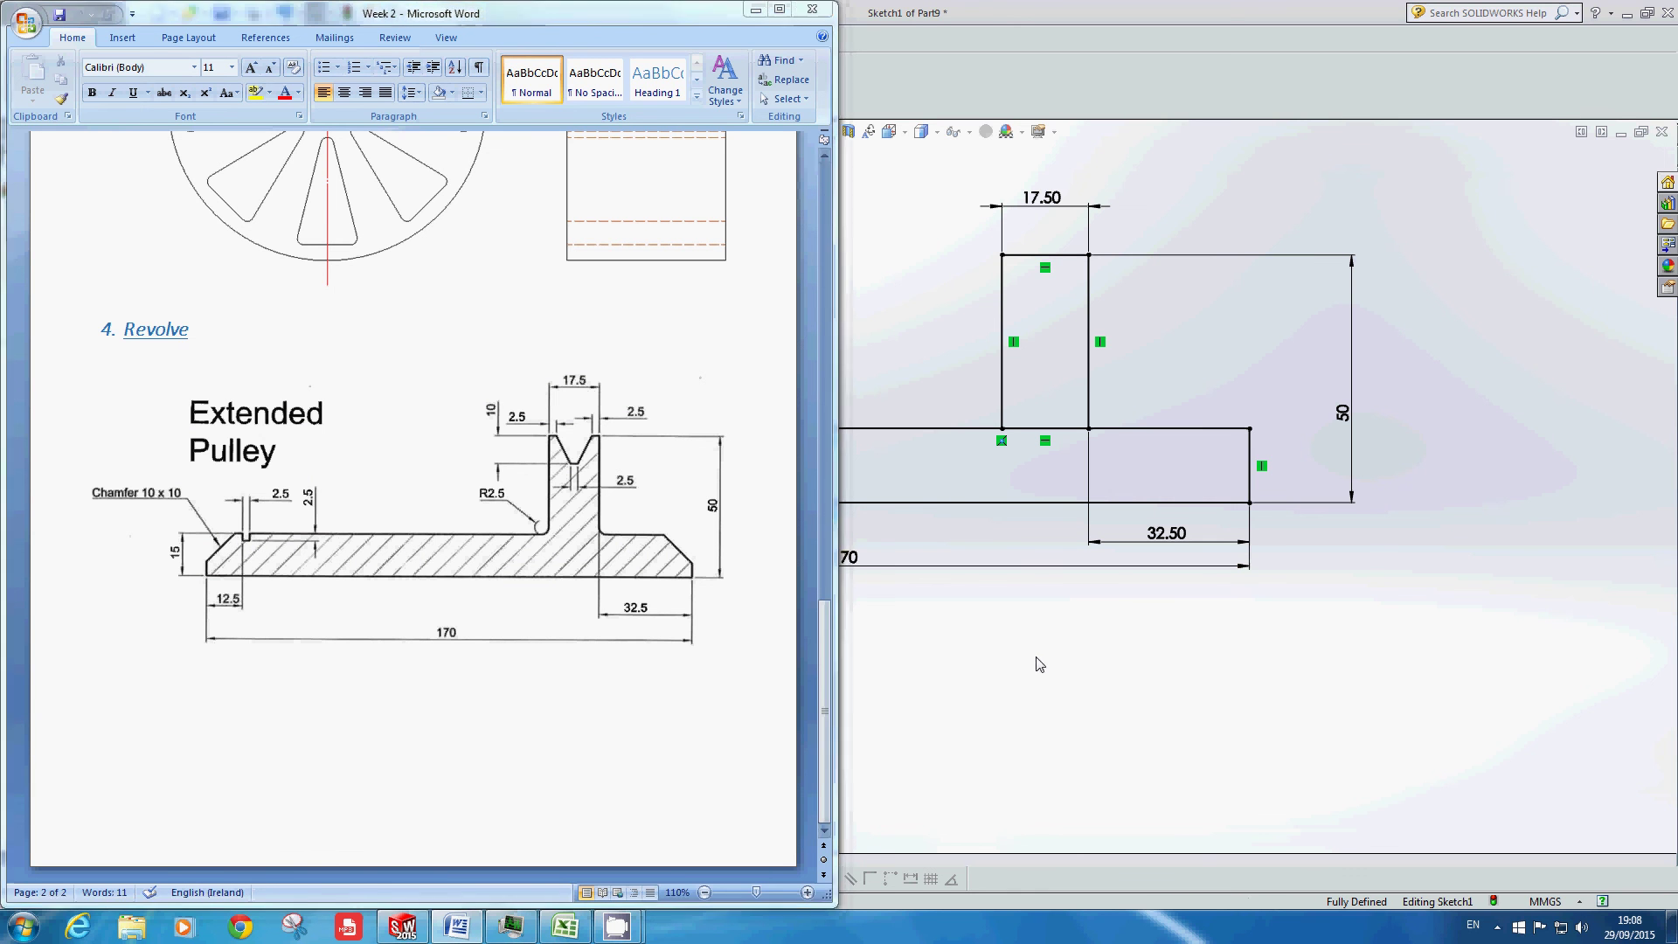
{"action": "left_click", "coordinate": [916, 480]}
{"action": "left_click", "coordinate": [114, 66]}
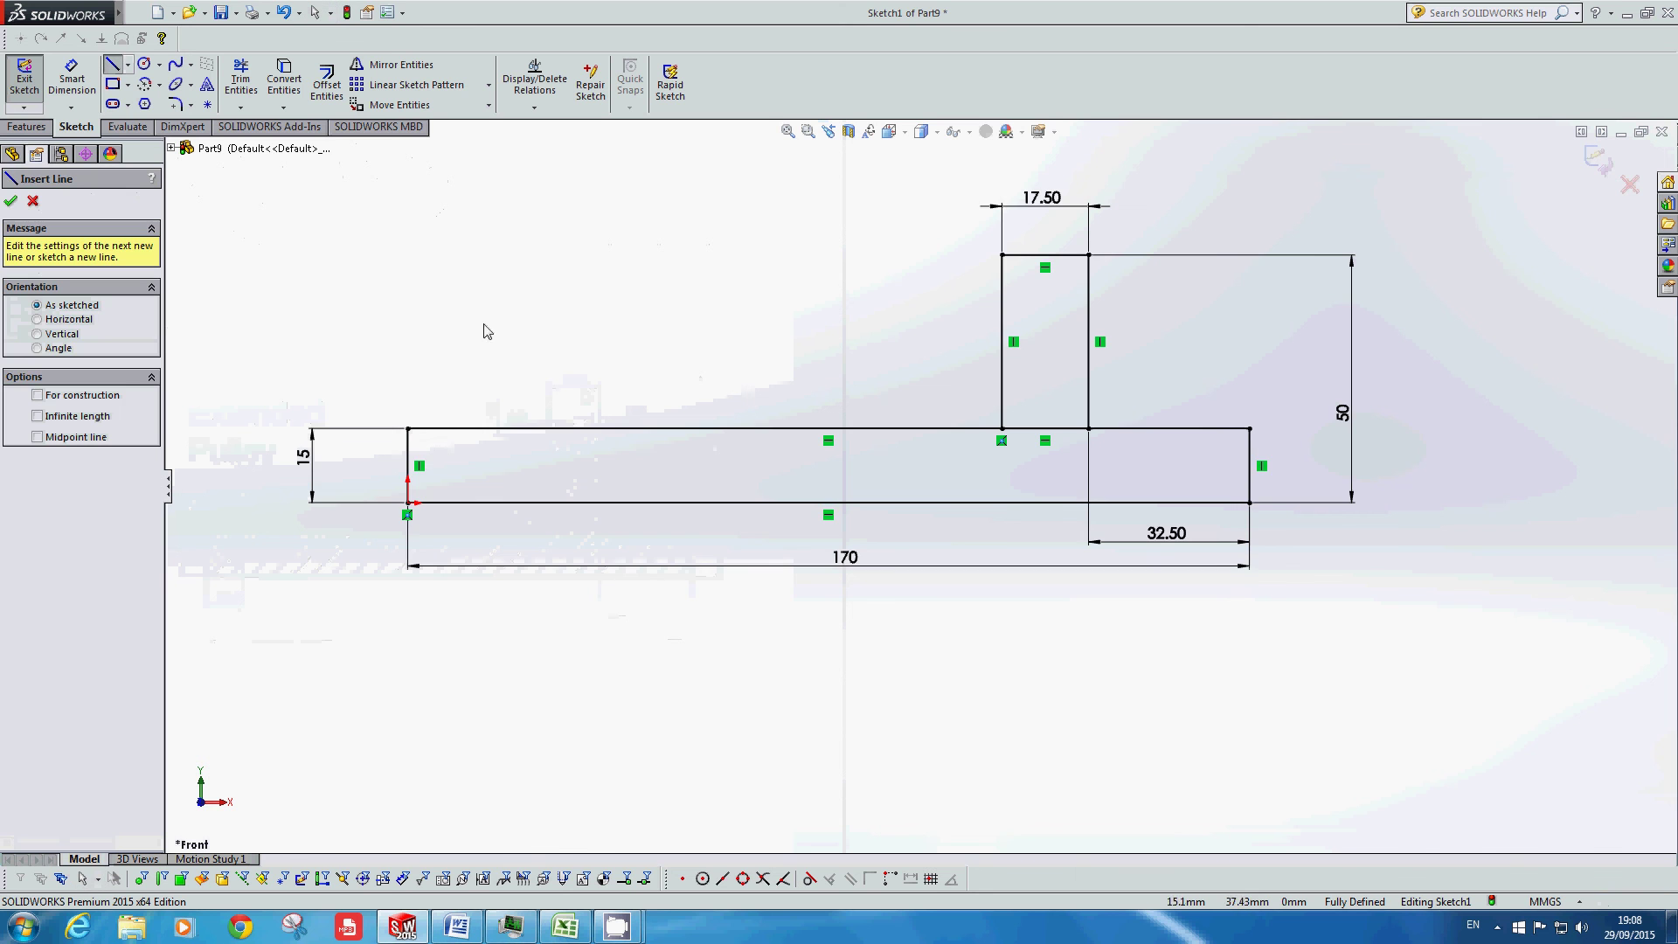
{"action": "scroll", "coordinate": [477, 402], "scroll_direction": "down", "scroll_amount": 2}
{"action": "left_click", "coordinate": [552, 429]}
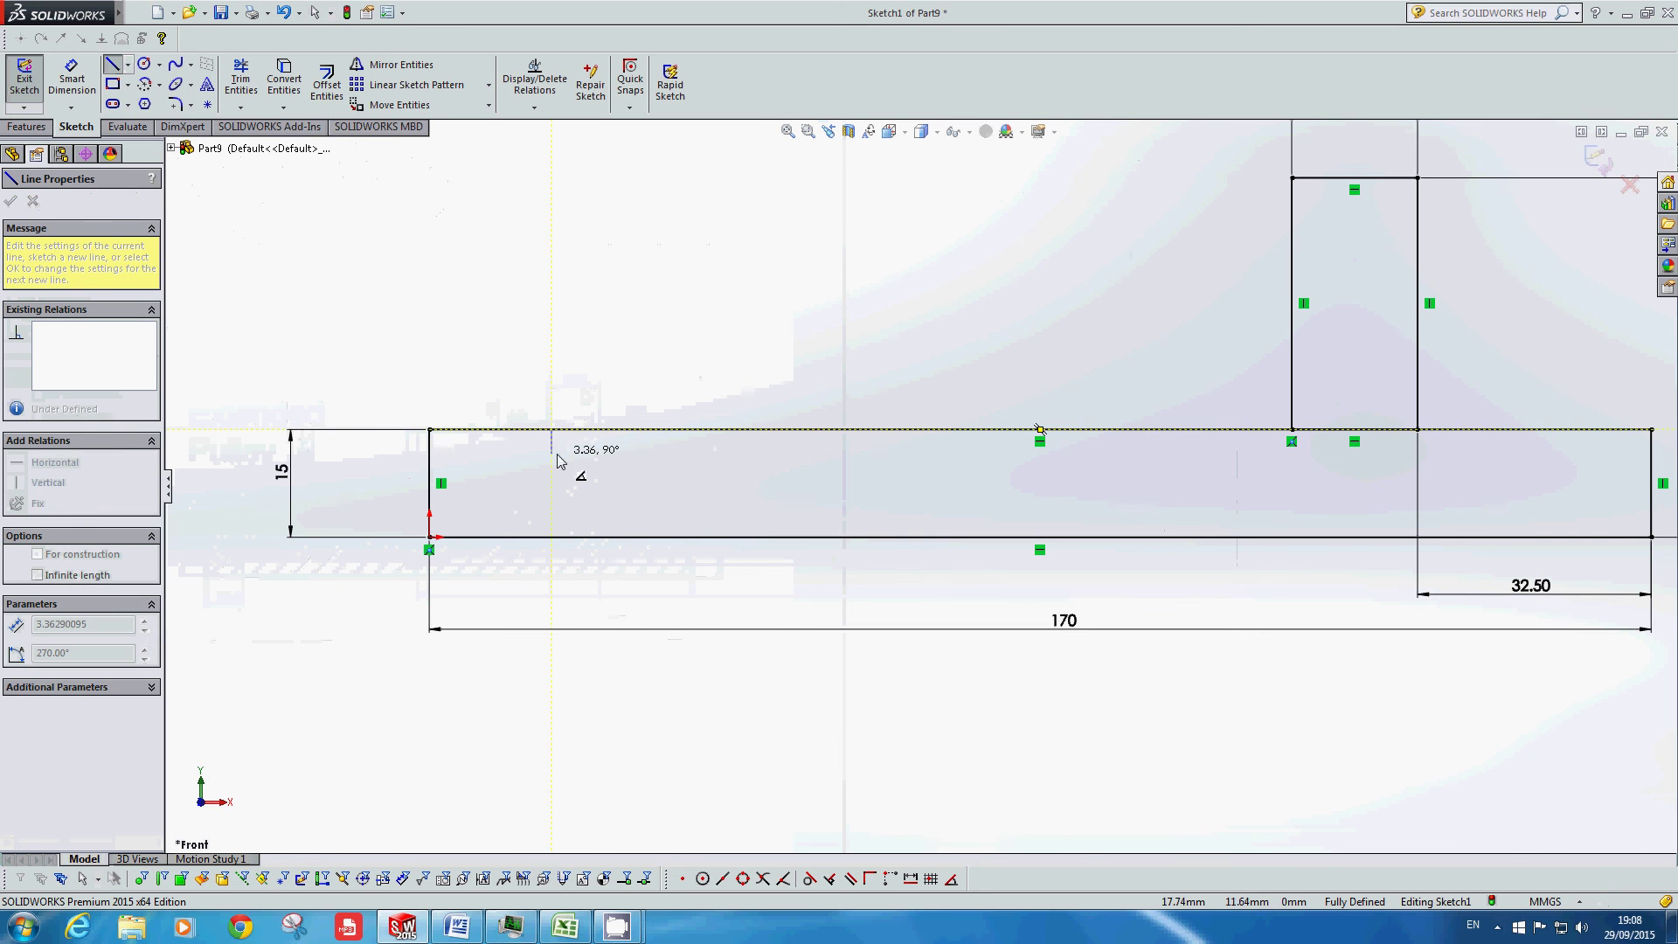
{"action": "left_click", "coordinate": [553, 452]}
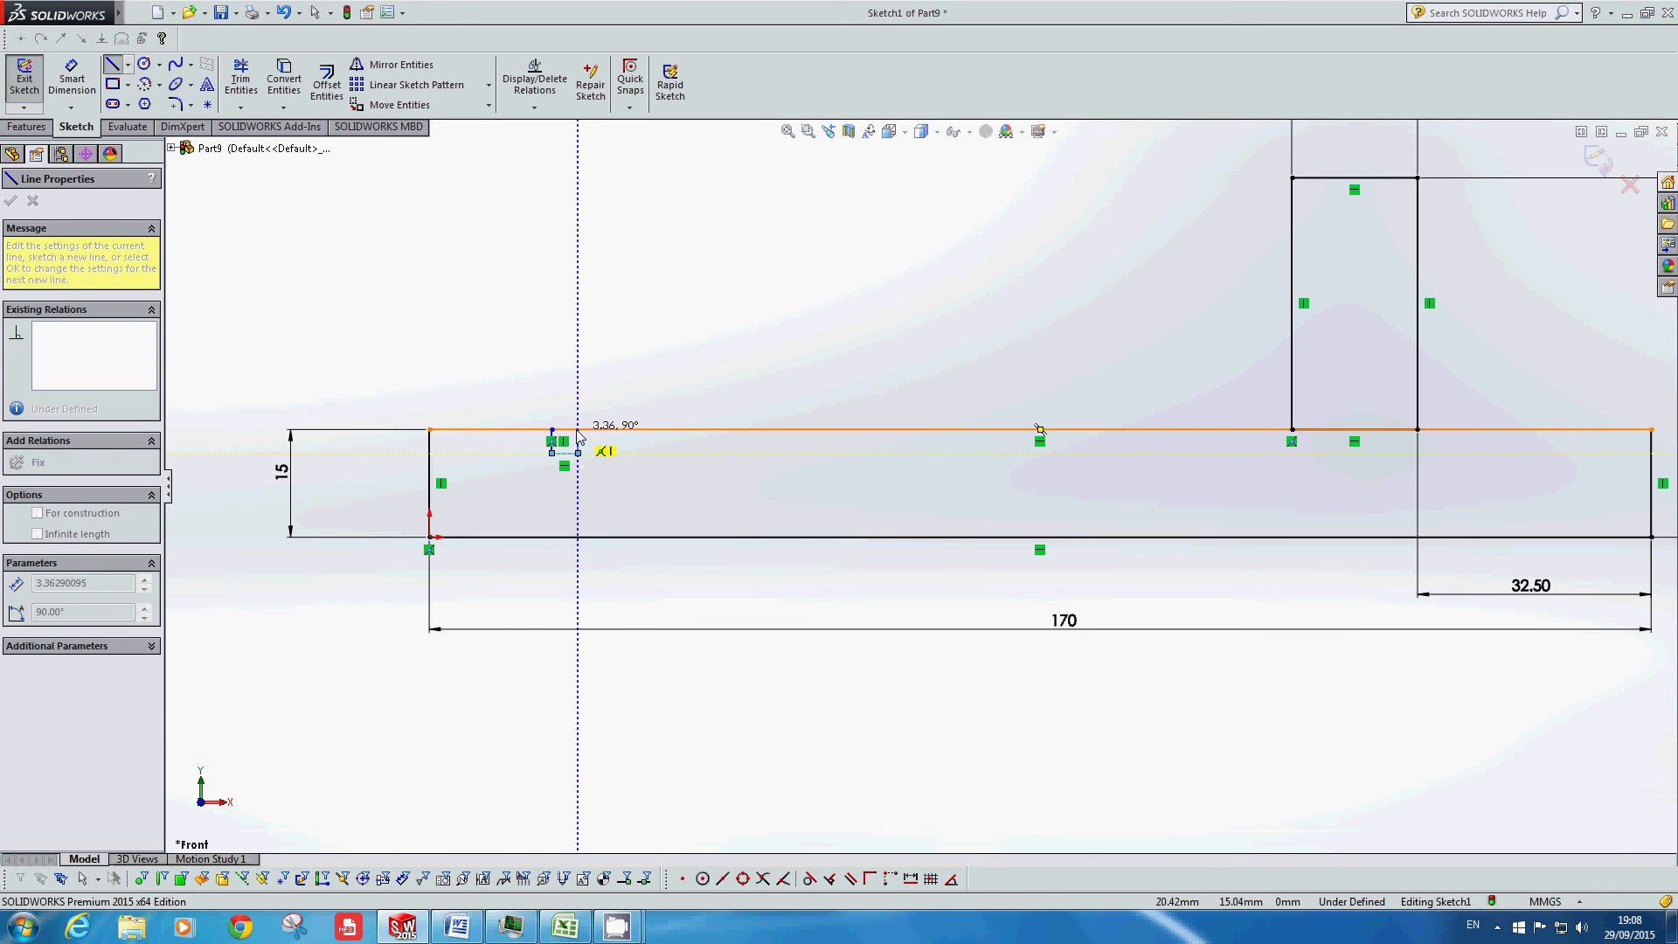
{"action": "left_click", "coordinate": [579, 429]}
{"action": "key", "text": "Escape"}
{"action": "scroll", "coordinate": [580, 477], "scroll_direction": "down", "scroll_amount": 3}
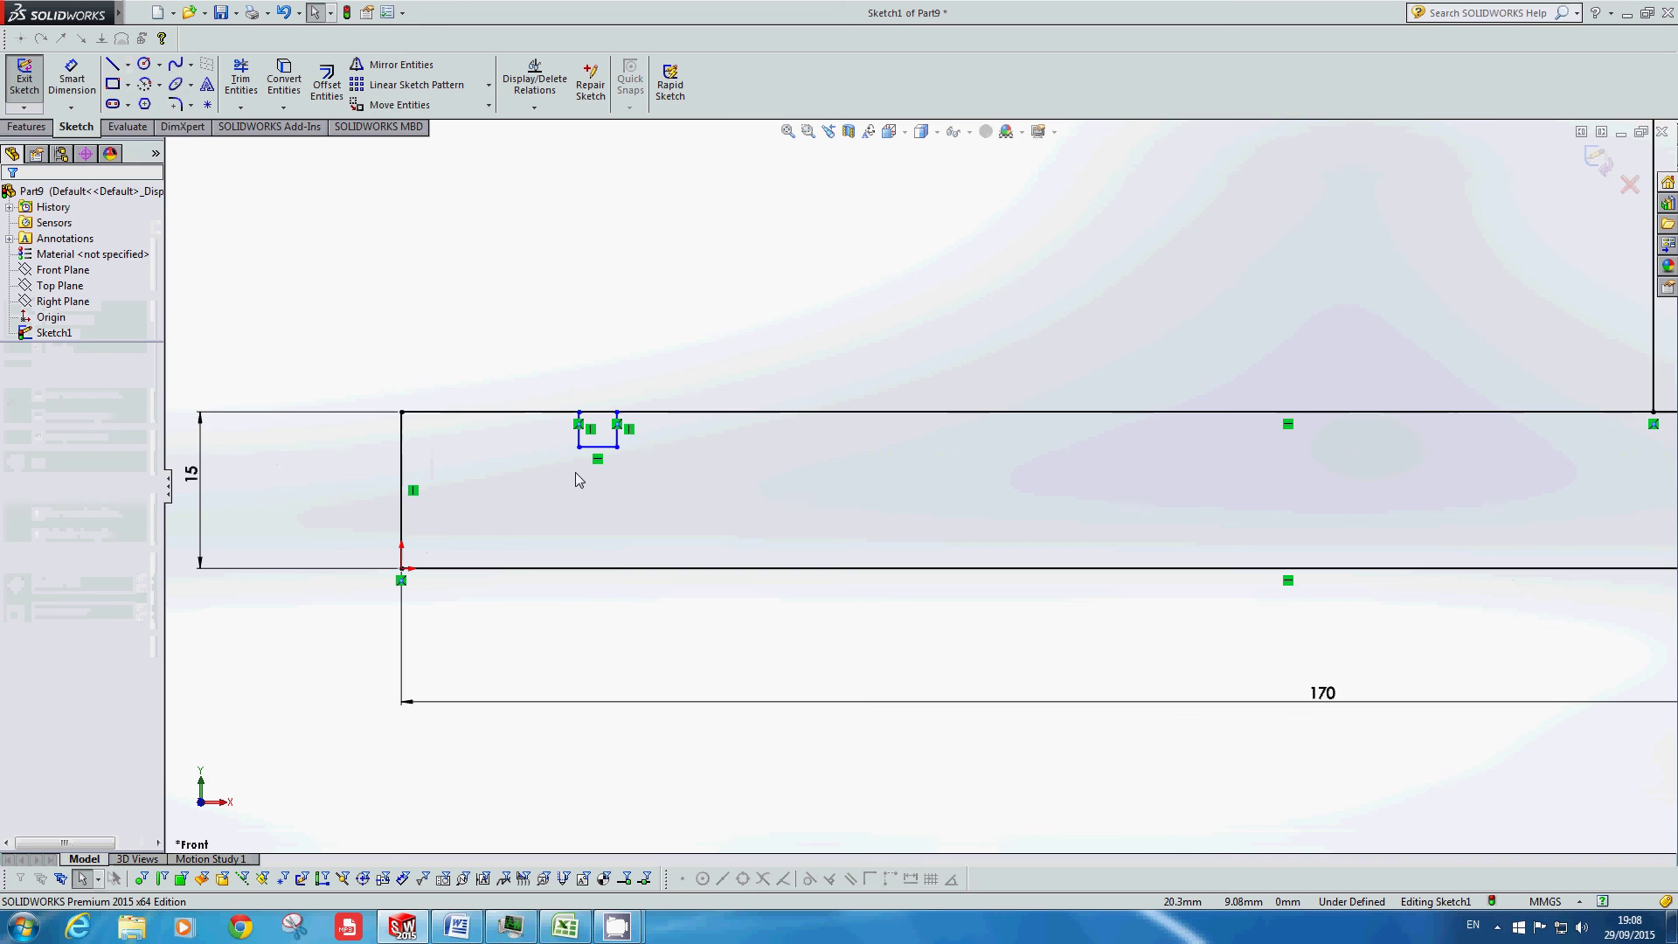
Step: Dimension the small groove's left side 12.5 mm from the left end of the base rectangle
{"action": "left_click", "coordinate": [72, 79]}
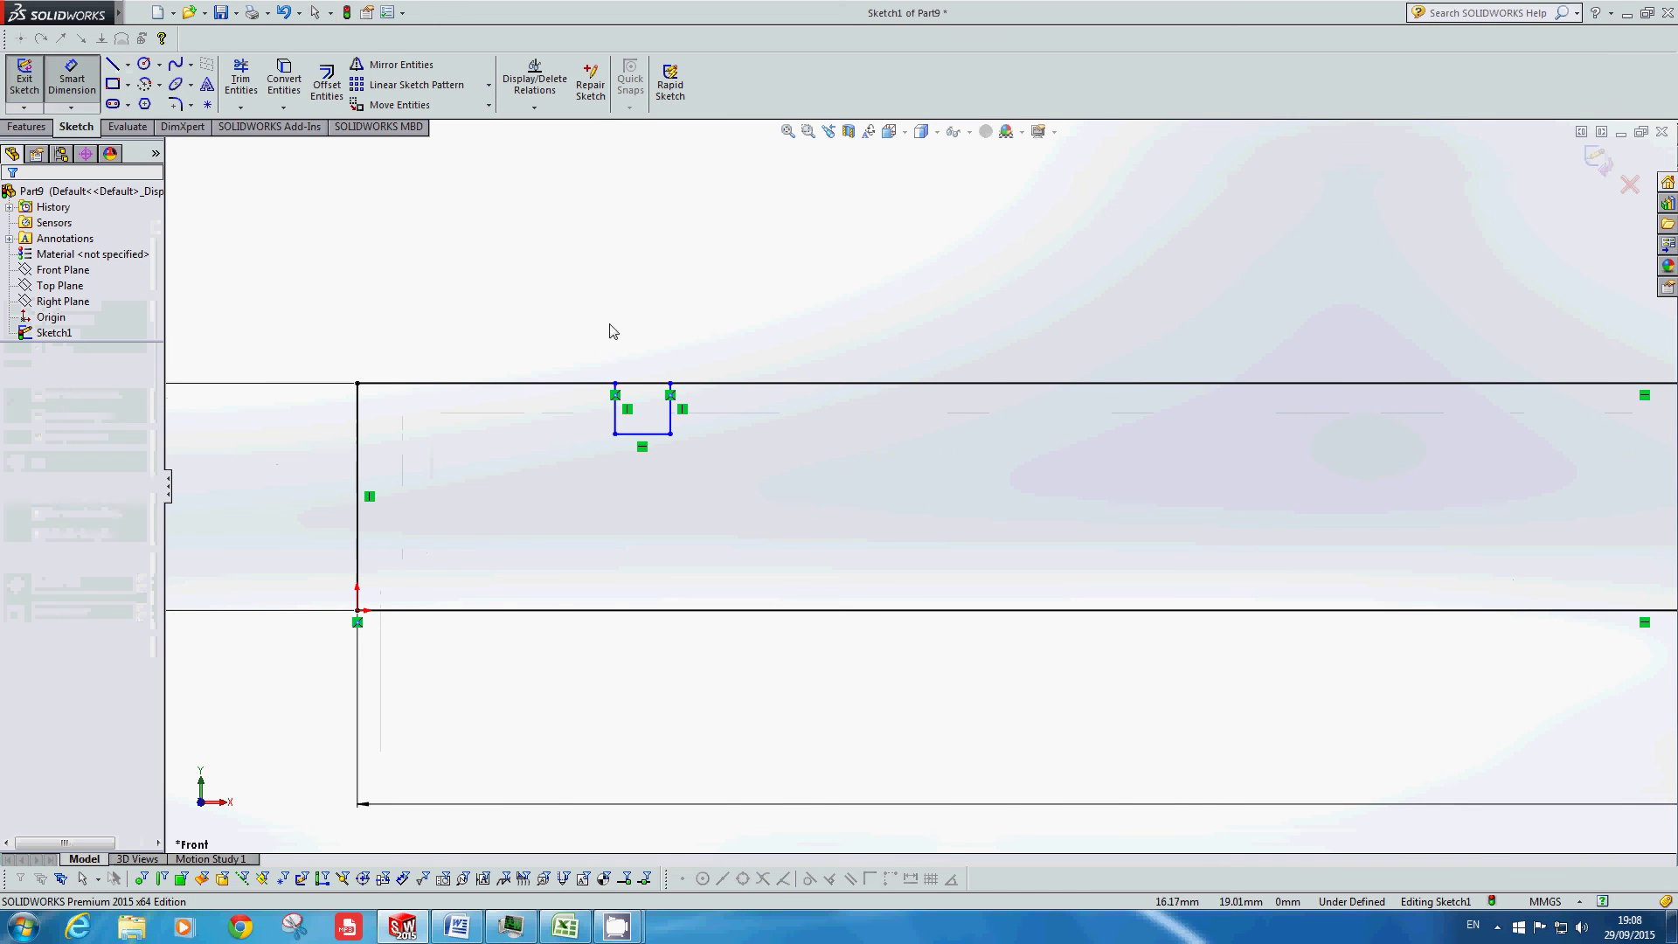
{"action": "left_click", "coordinate": [615, 411]}
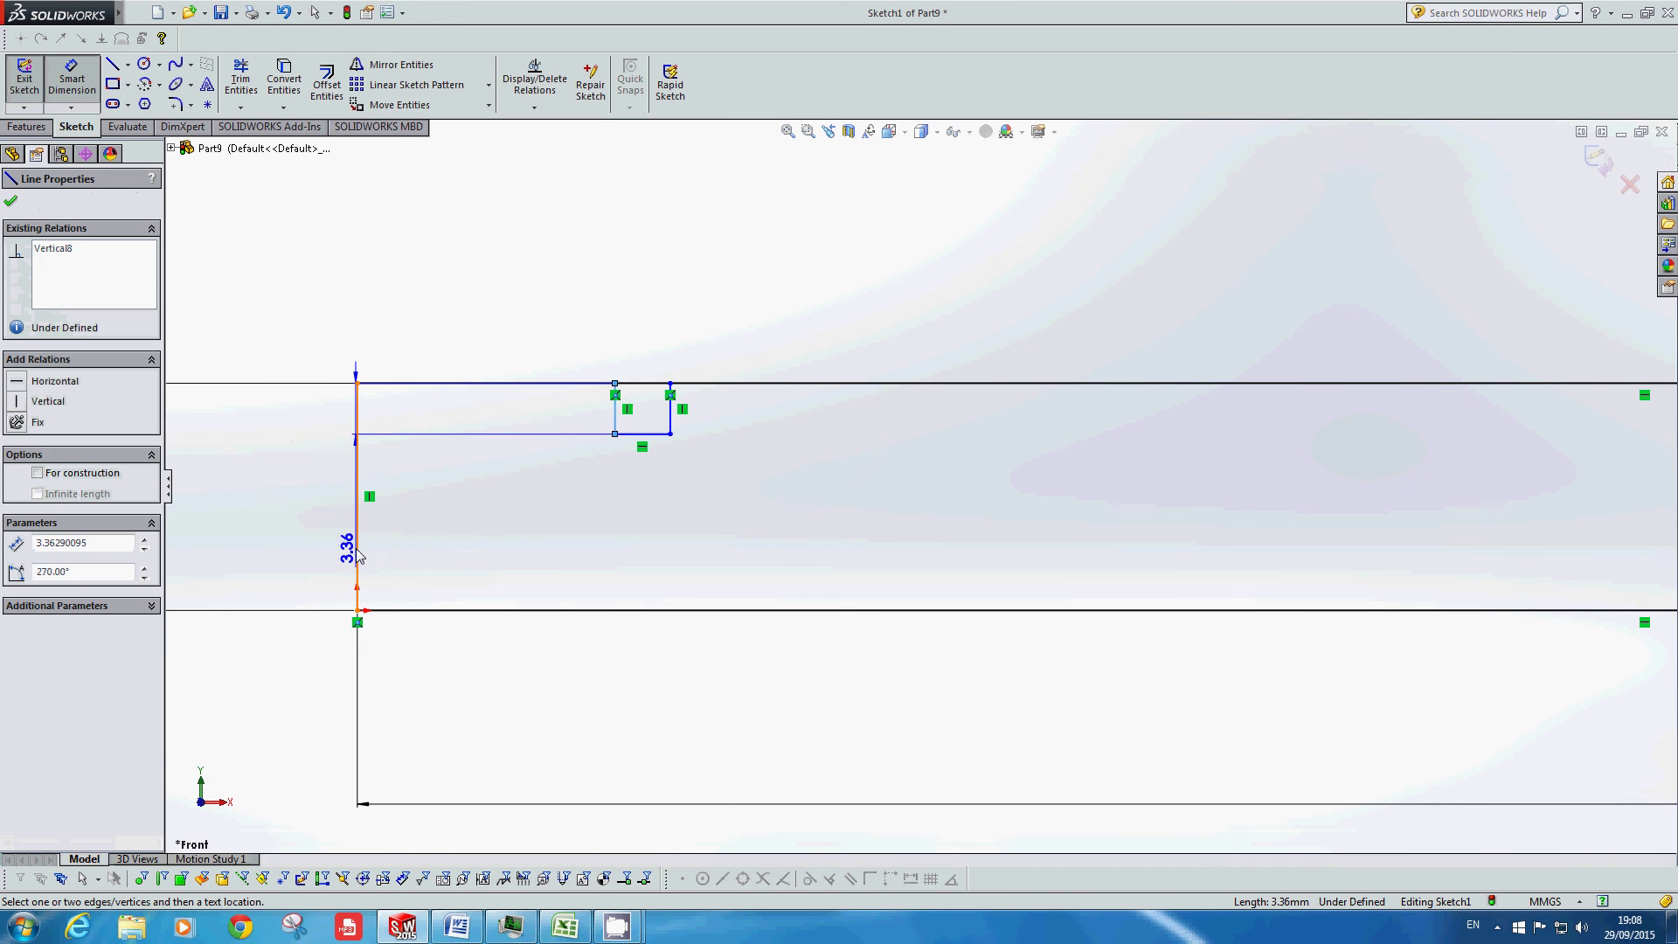
{"action": "left_click", "coordinate": [615, 409]}
{"action": "left_click", "coordinate": [435, 736]}
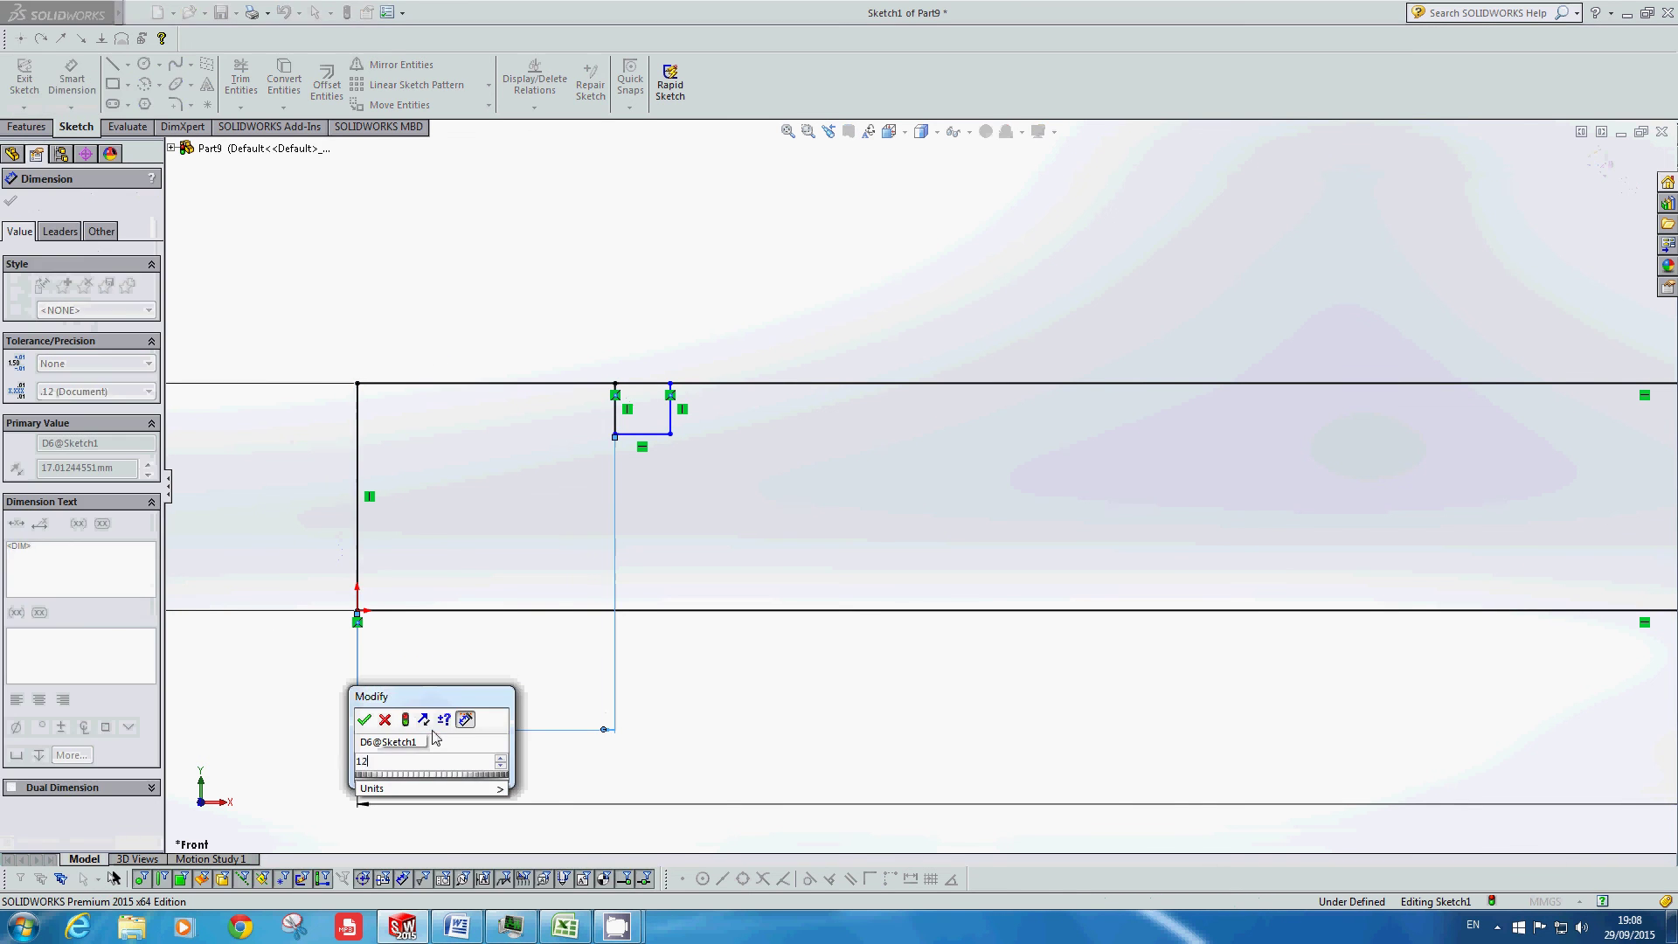
{"action": "type", "text": "12.5"}
{"action": "key", "text": "Return"}
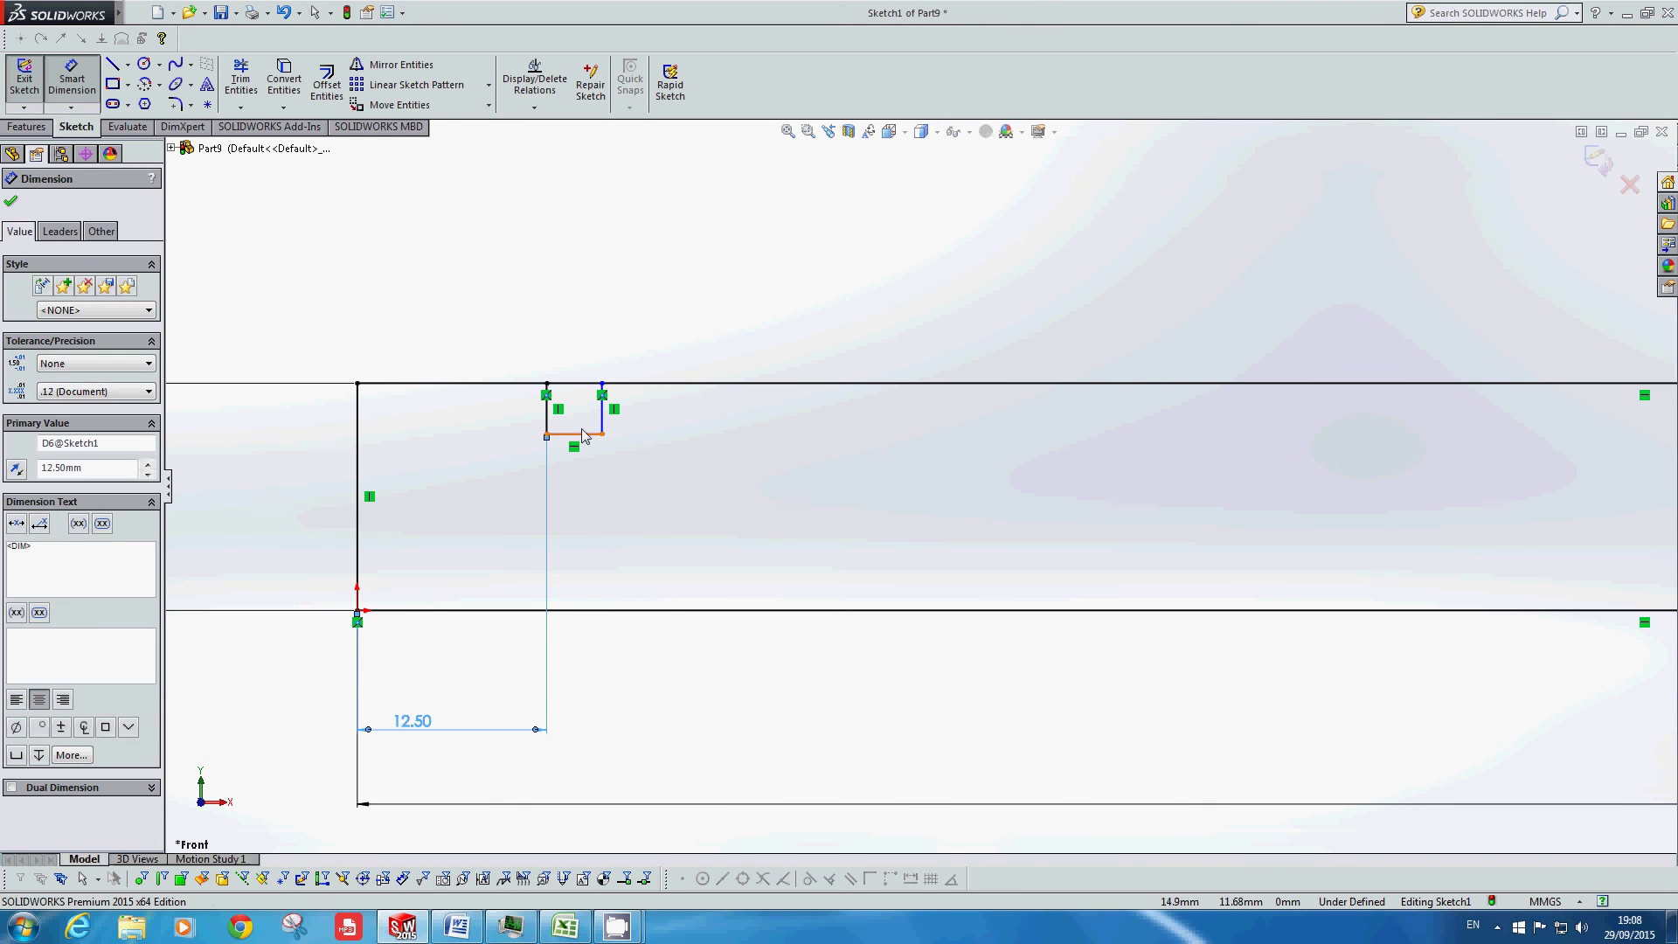
Step: Dimension the small groove's depth from the base's upper edge as 2.5 mm
{"action": "left_click", "coordinate": [577, 384]}
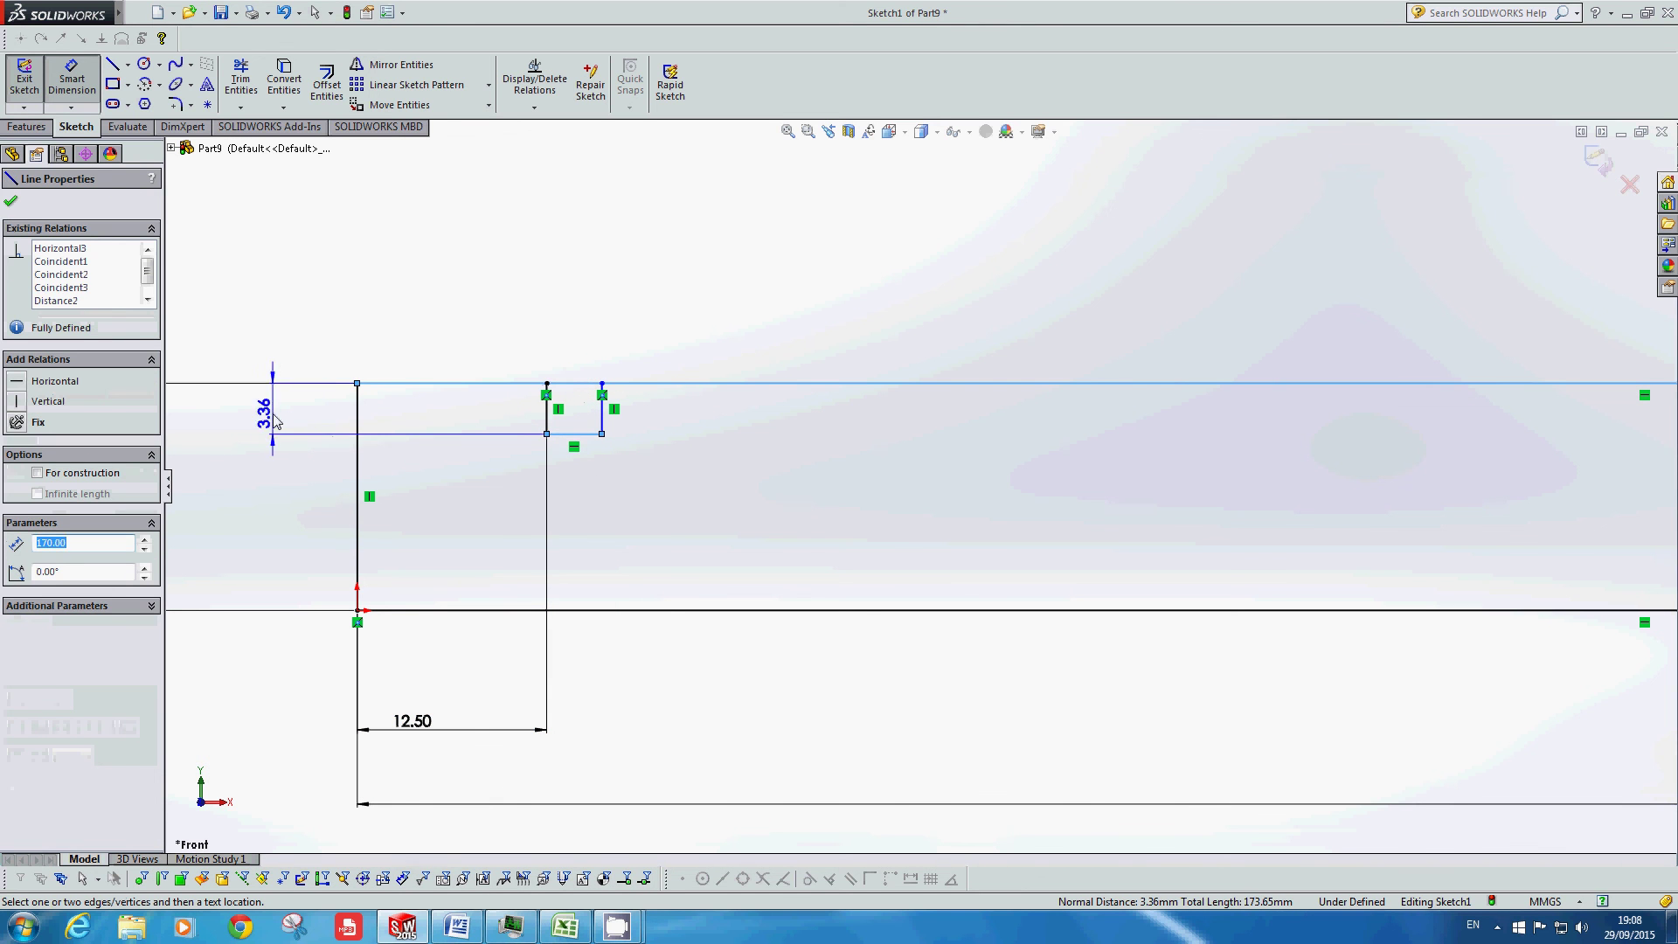
{"action": "left_click", "coordinate": [262, 437]}
{"action": "type", "text": "2.5"}
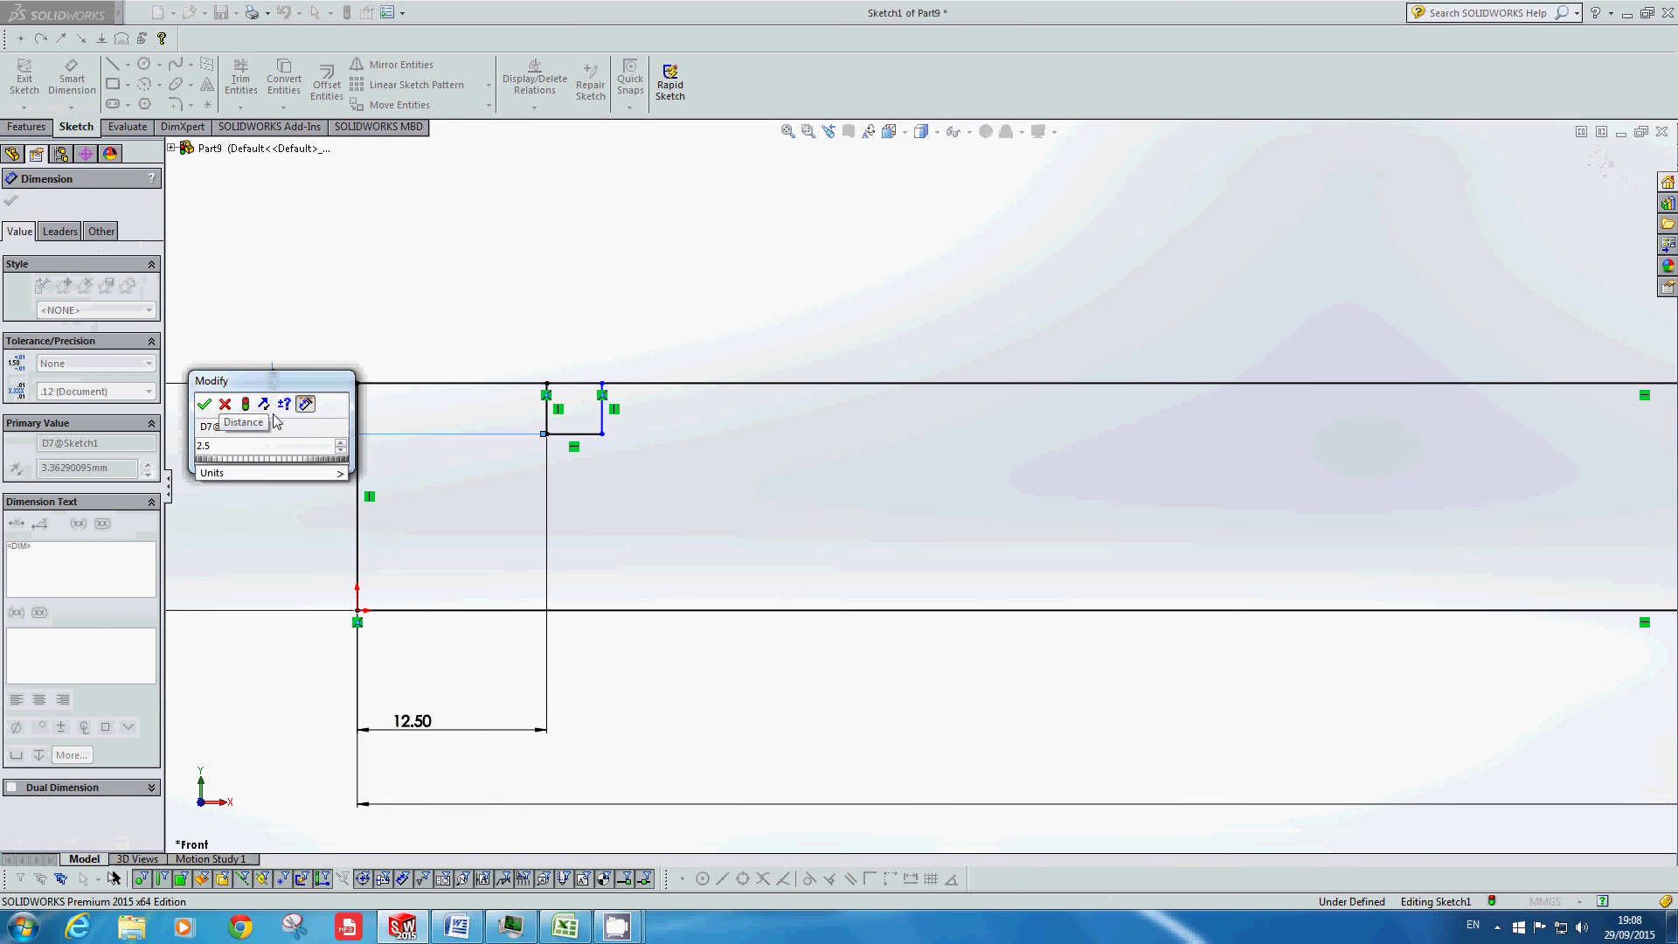
{"action": "key", "text": "Return"}
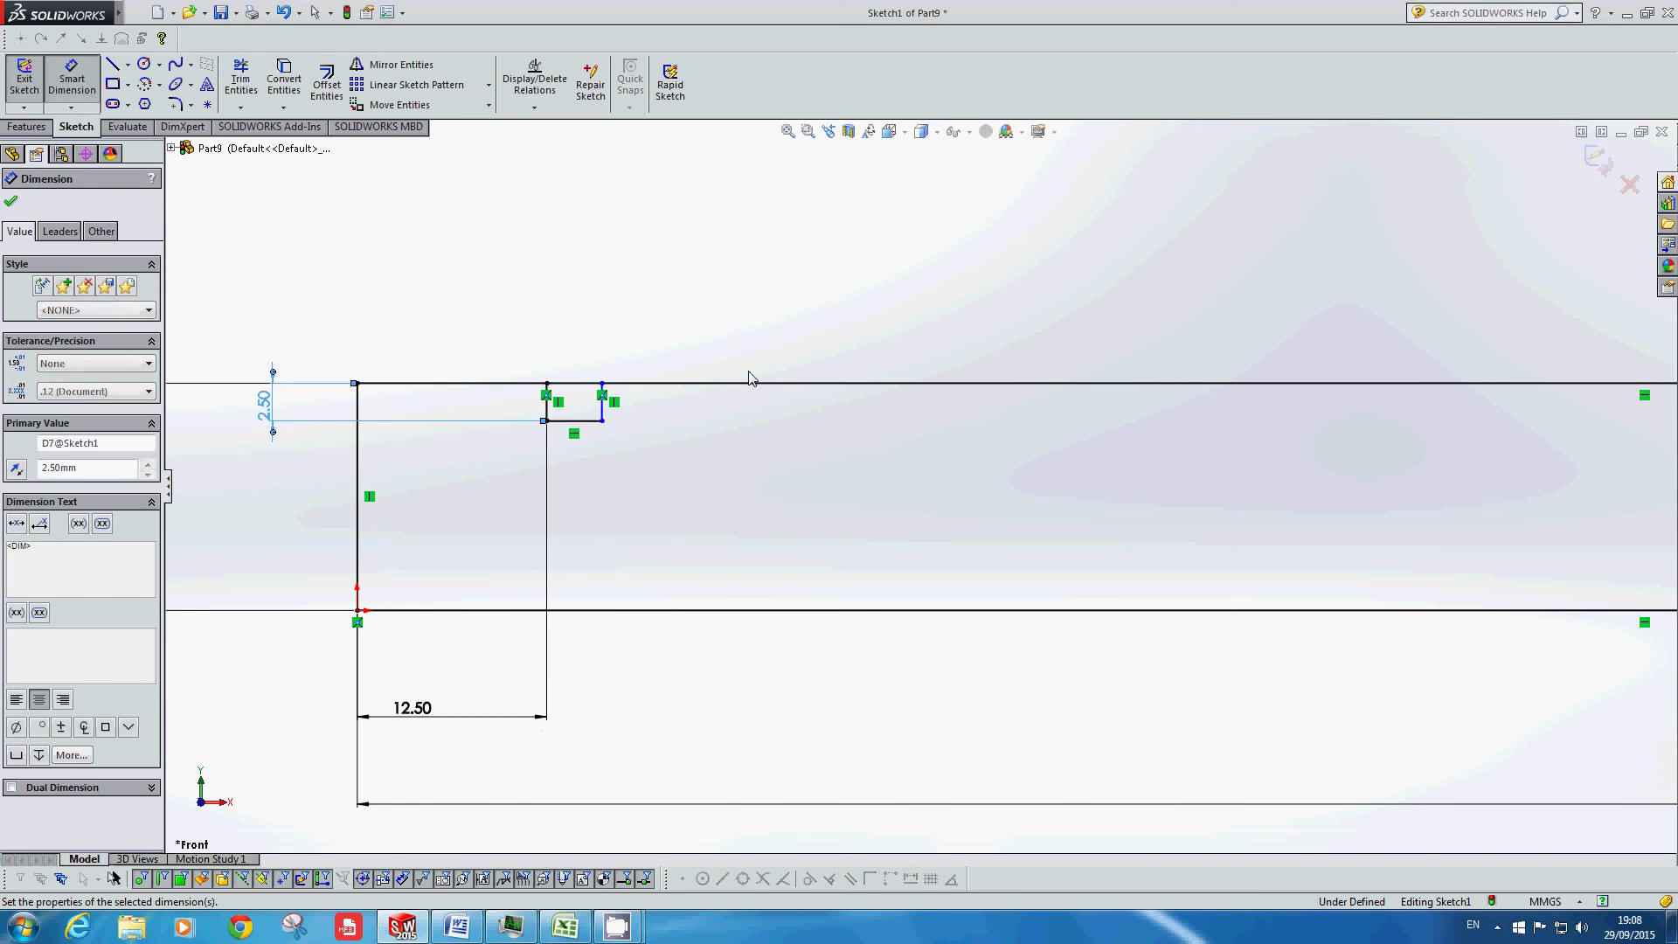
Step: Dimension the small groove's width between its two vertical sides as 2.5 mm
{"action": "left_click", "coordinate": [601, 411]}
{"action": "left_click", "coordinate": [546, 407]}
{"action": "left_click", "coordinate": [585, 330]}
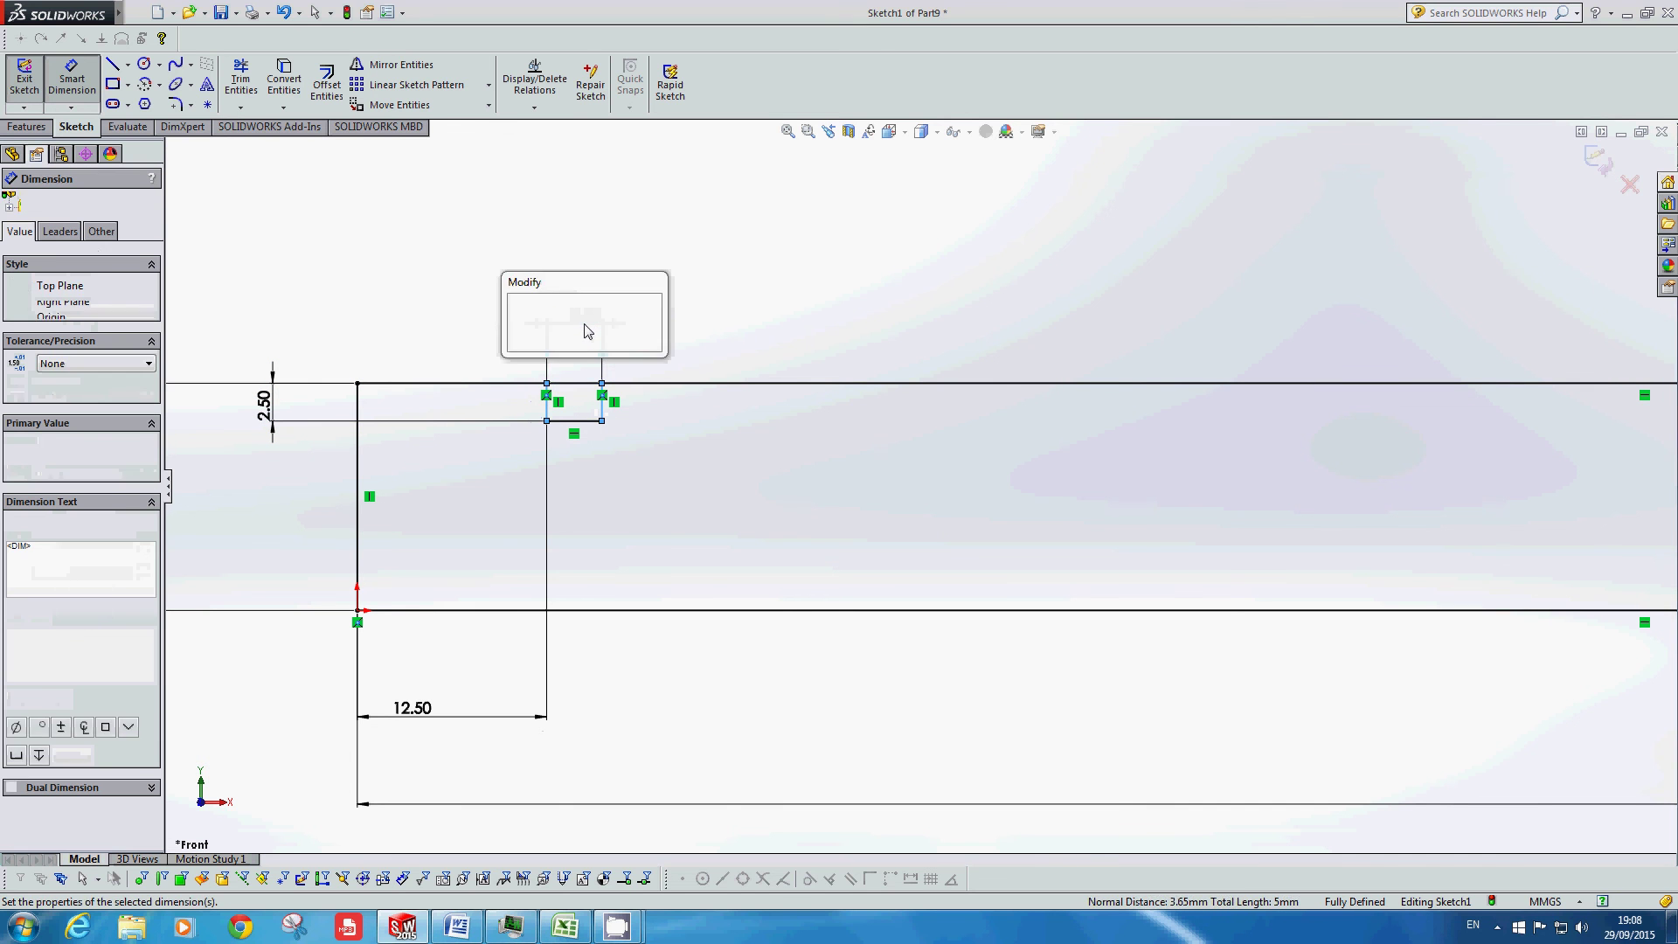
{"action": "type", "text": "2.5"}
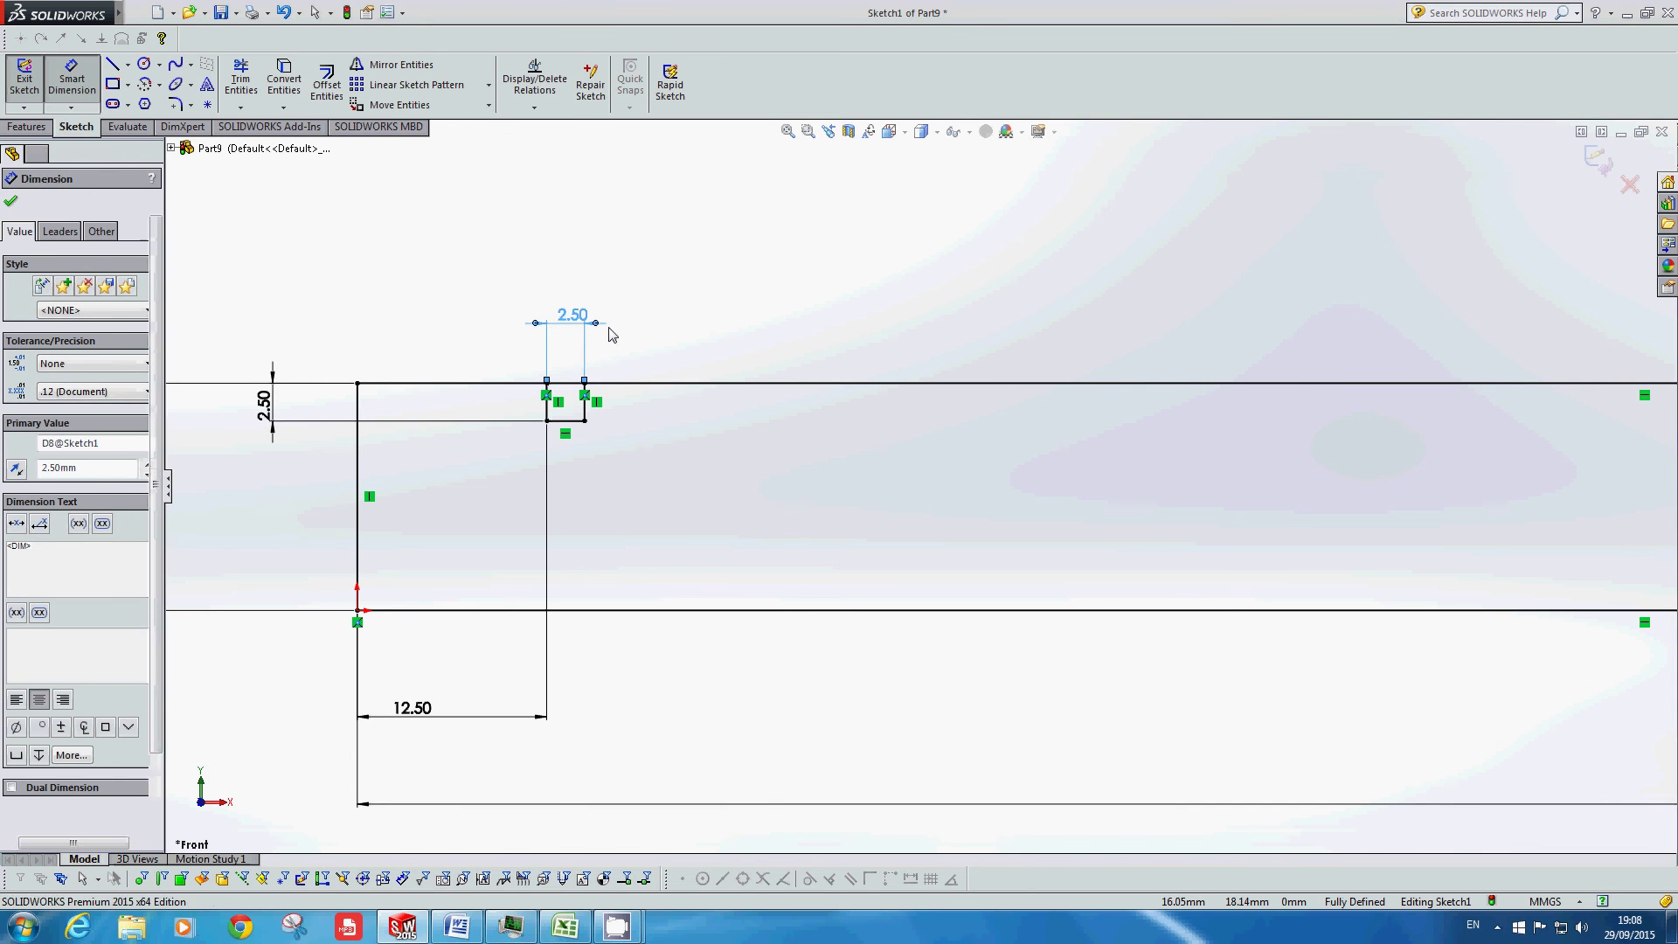
{"action": "key", "text": "Escape"}
Step: Trim away the base's upper-edge segment that spans the small groove's opening
{"action": "left_click", "coordinate": [239, 77]}
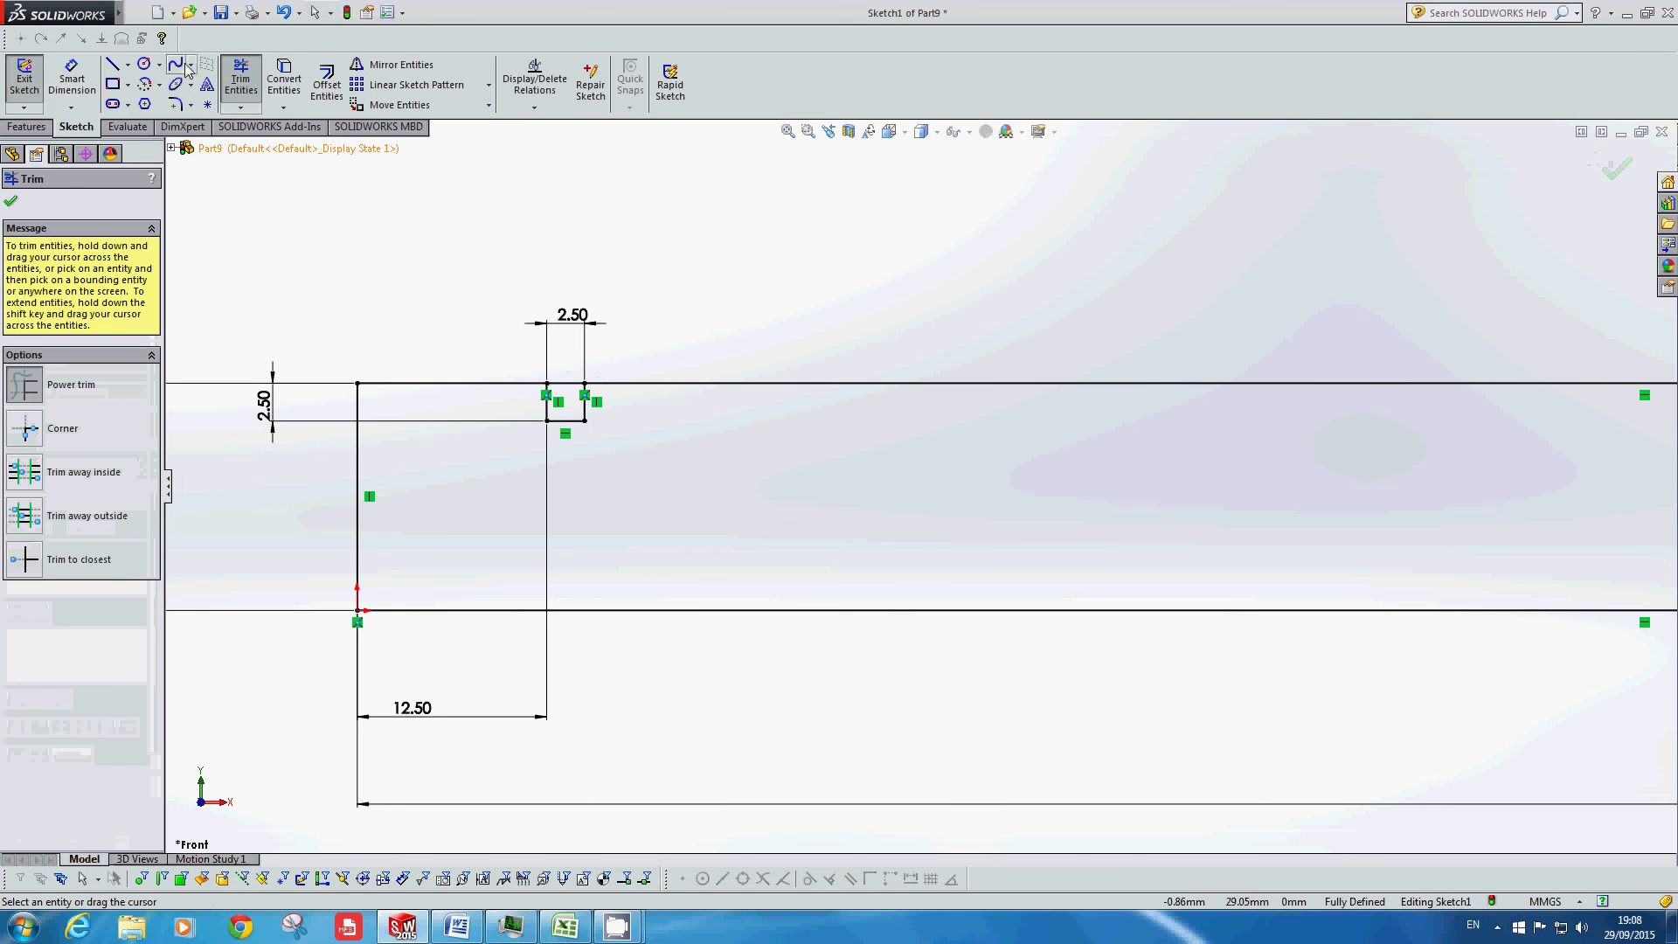
{"action": "left_click", "coordinate": [568, 383]}
{"action": "key", "text": "Escape"}
Step: Check the V-groove in the Word drawing, then in SOLIDWORKS sketch it in the upright's upper edge, about 7.79 mm deep with a 3.81 mm flat bottom
{"action": "scroll", "coordinate": [612, 332], "scroll_direction": "up", "scroll_amount": 3}
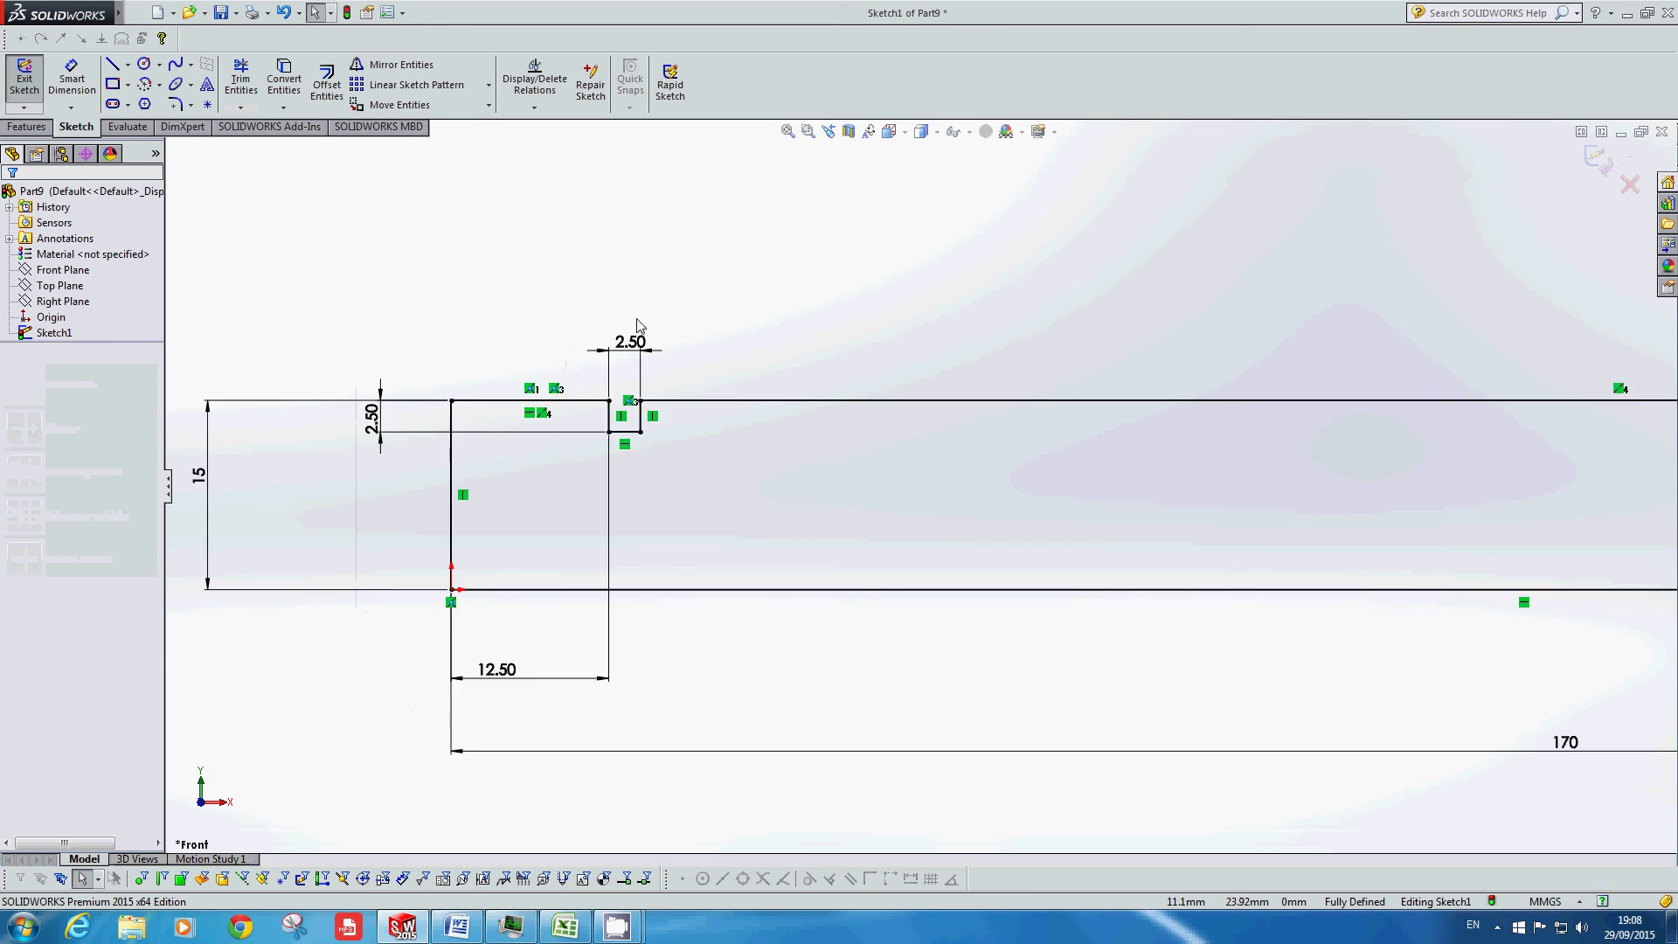
{"action": "scroll", "coordinate": [1041, 337], "scroll_direction": "up", "scroll_amount": 2}
{"action": "scroll", "coordinate": [1618, 447], "scroll_direction": "up", "scroll_amount": 1}
{"action": "scroll", "coordinate": [843, 363], "scroll_direction": "up", "scroll_amount": 2}
{"action": "scroll", "coordinate": [1498, 445], "scroll_direction": "down", "scroll_amount": 2}
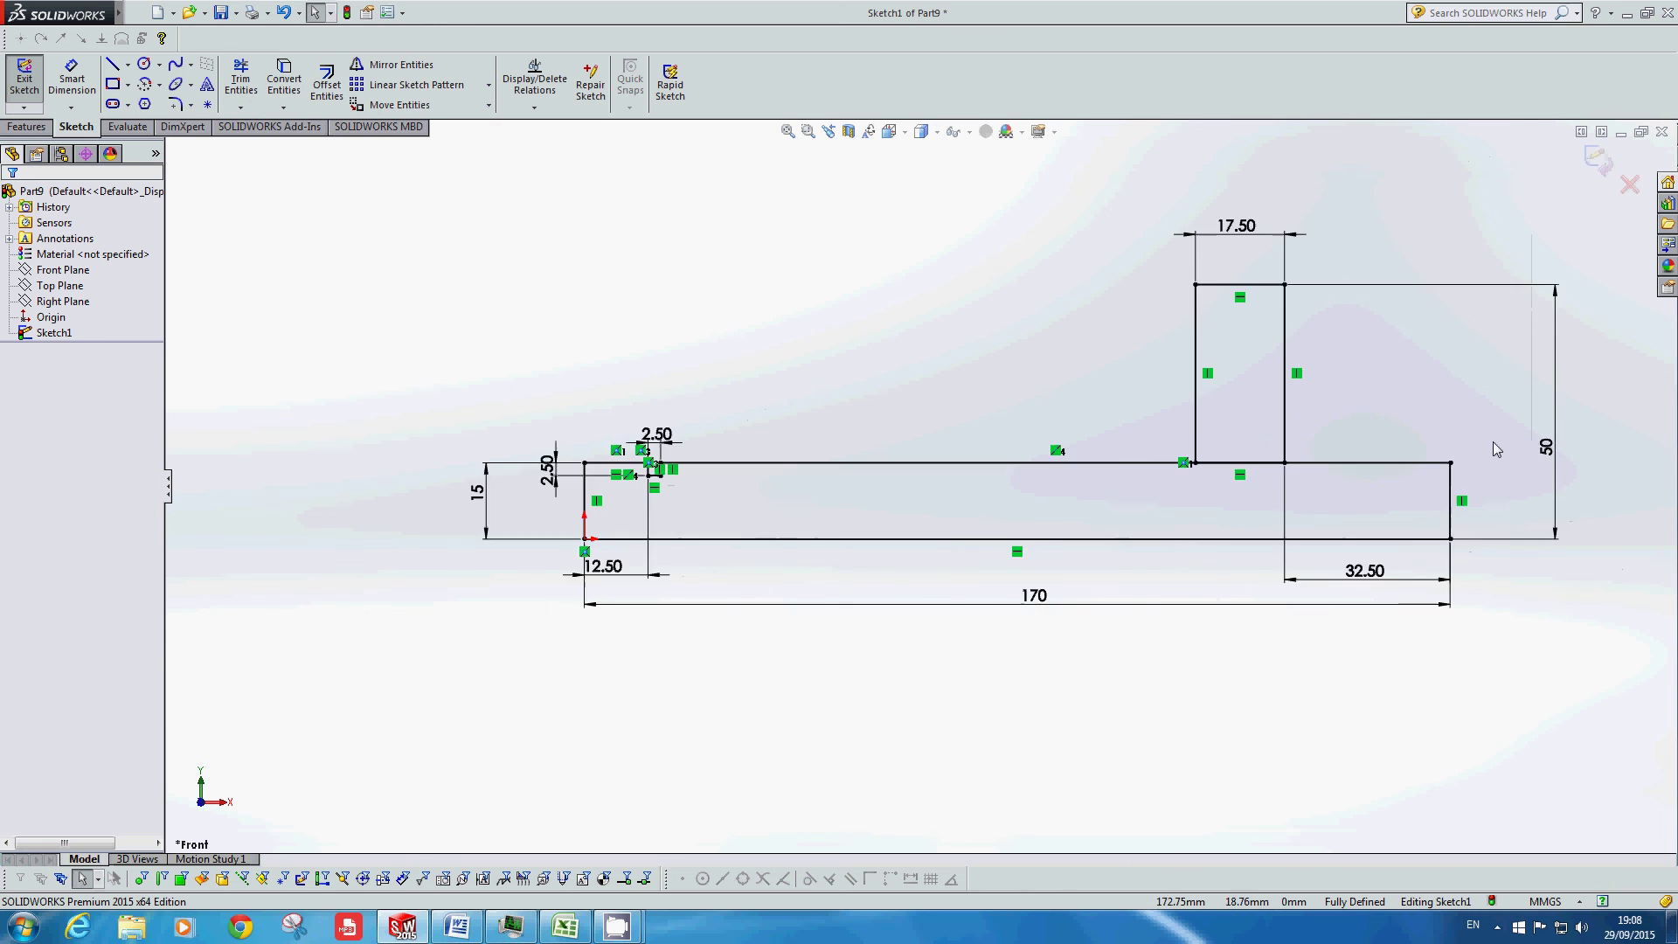
{"action": "left_click", "coordinate": [457, 926]}
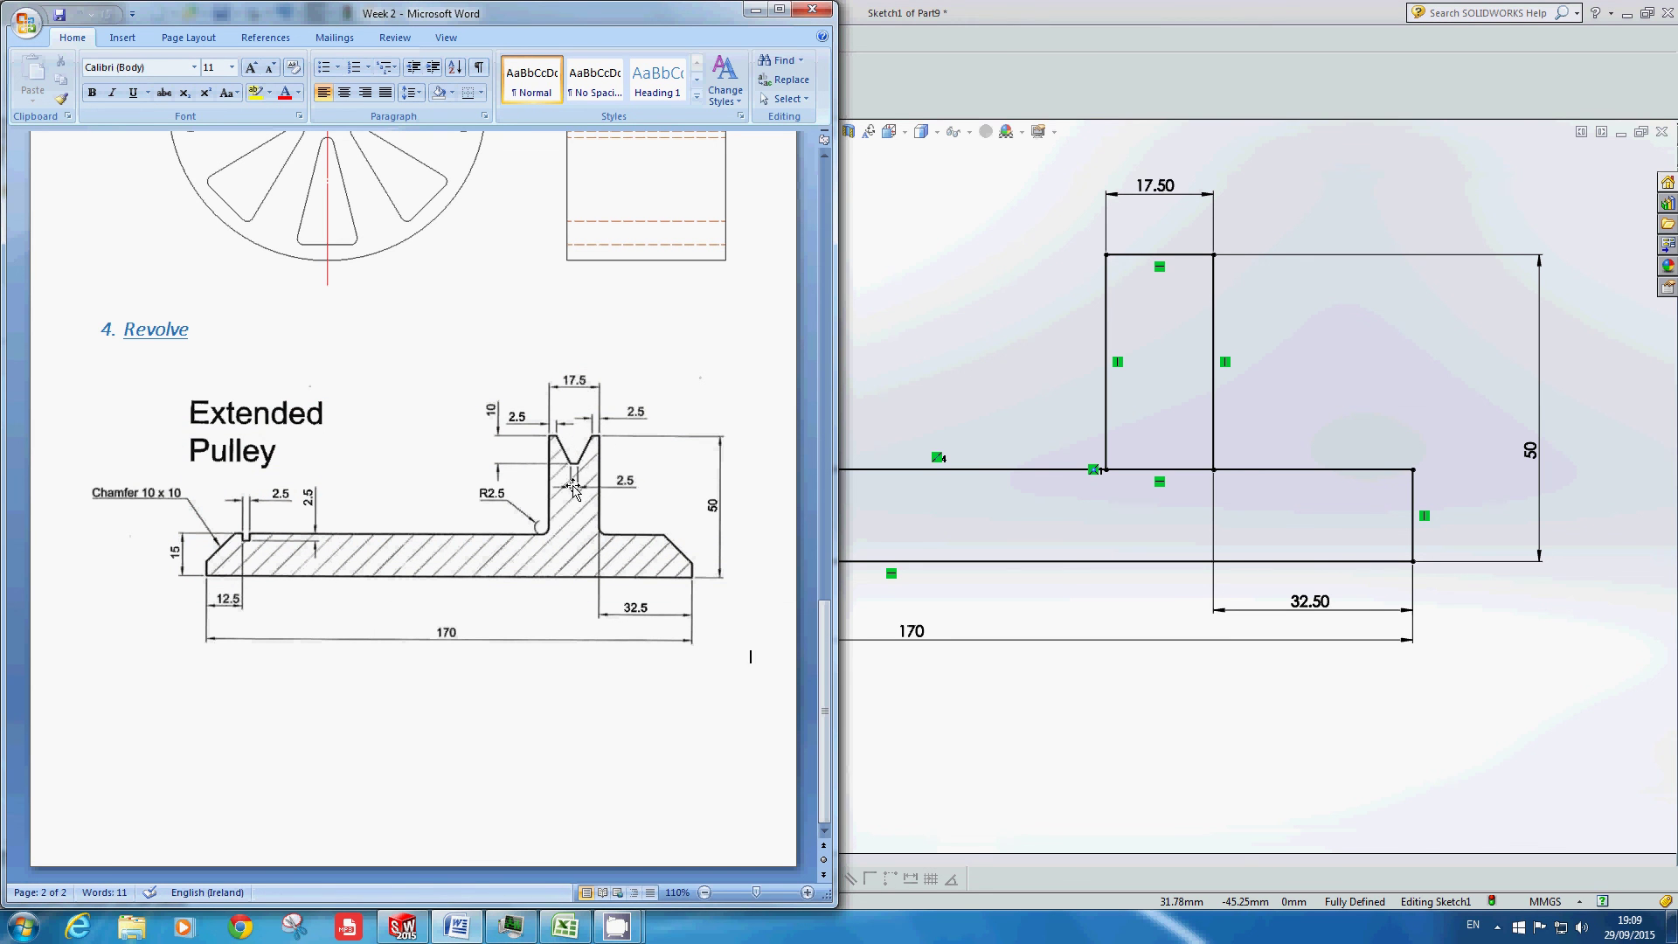
{"action": "left_click", "coordinate": [957, 249]}
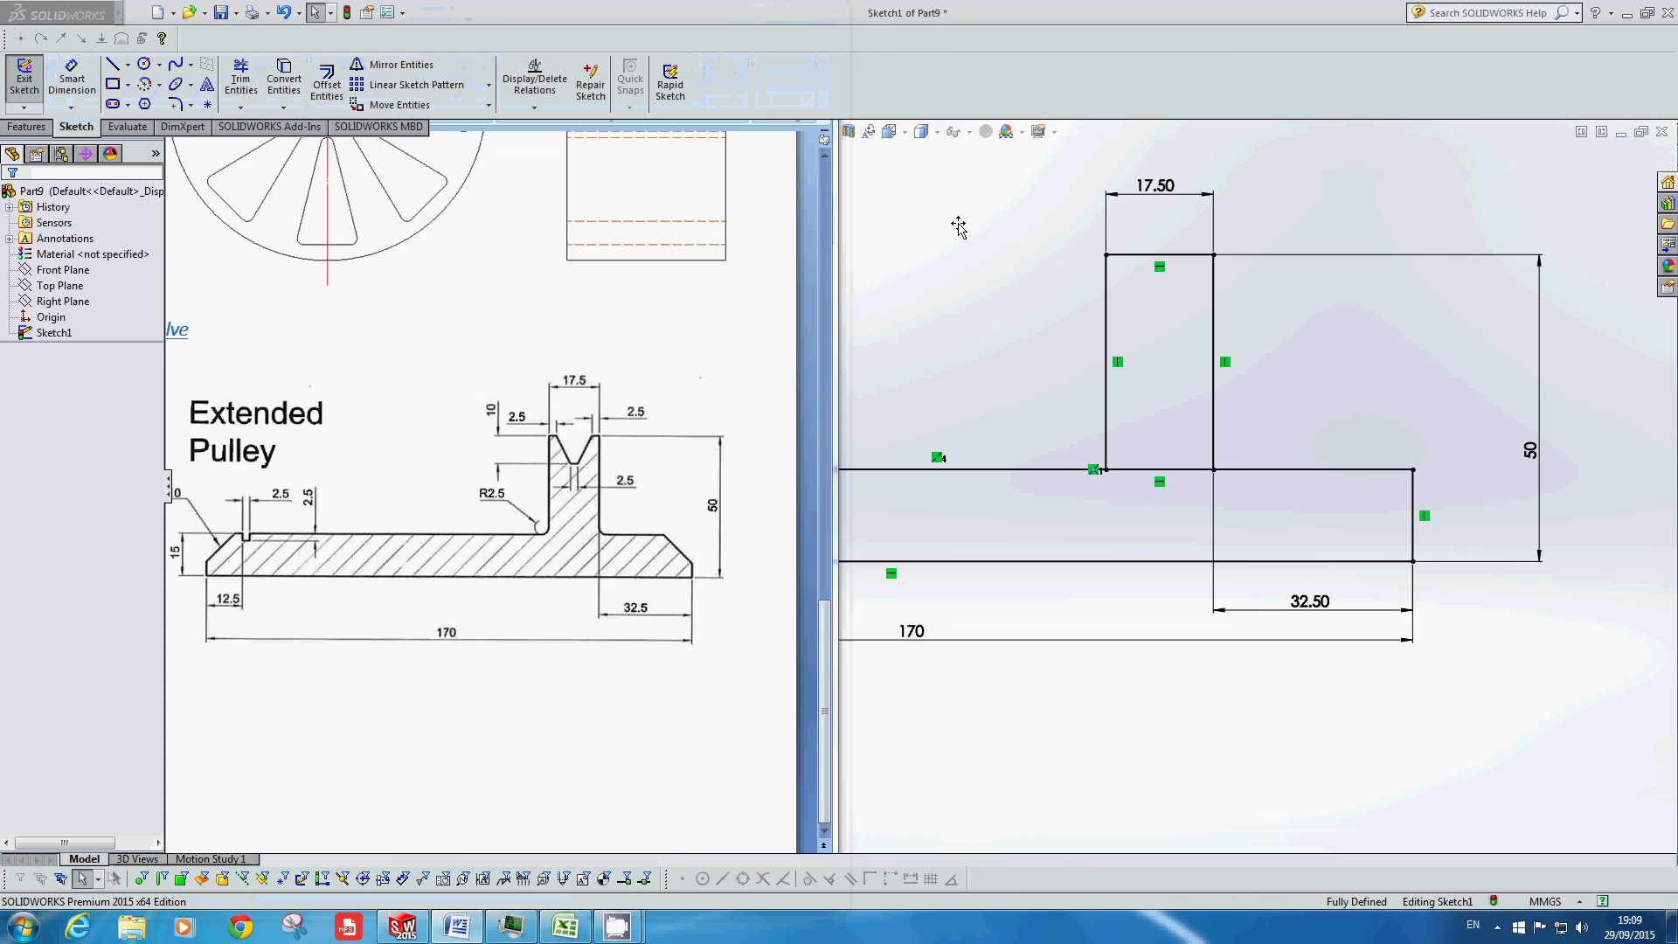
{"action": "left_click", "coordinate": [112, 65]}
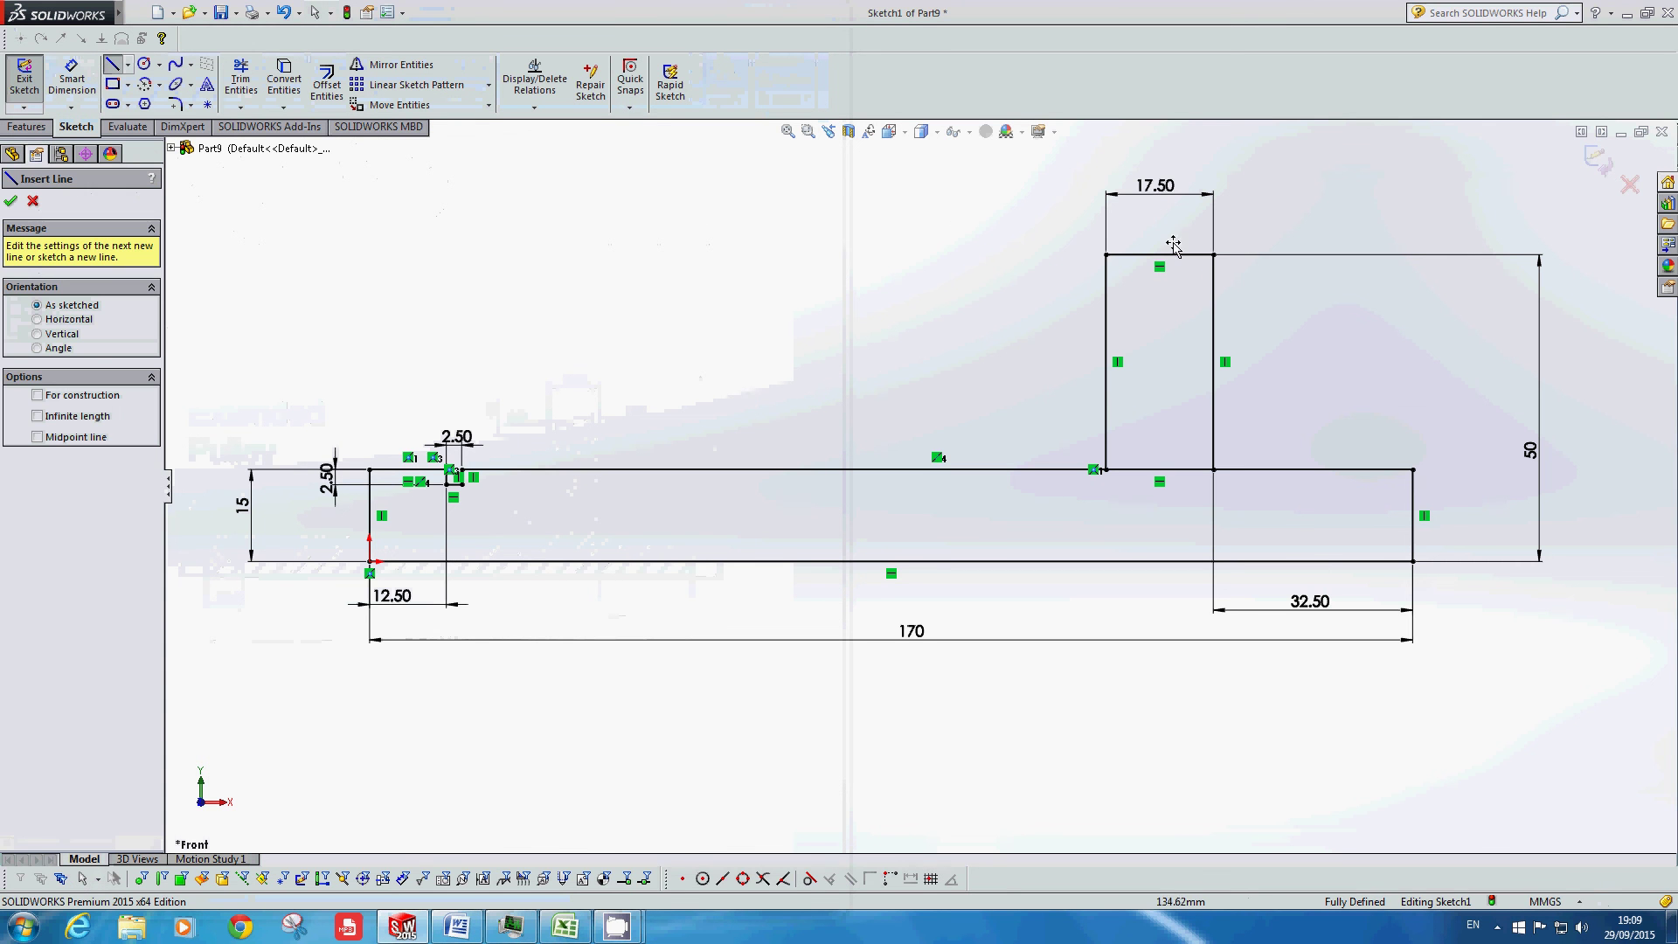
{"action": "scroll", "coordinate": [1162, 254], "scroll_direction": "down", "scroll_amount": 2}
{"action": "left_click", "coordinate": [1079, 280]}
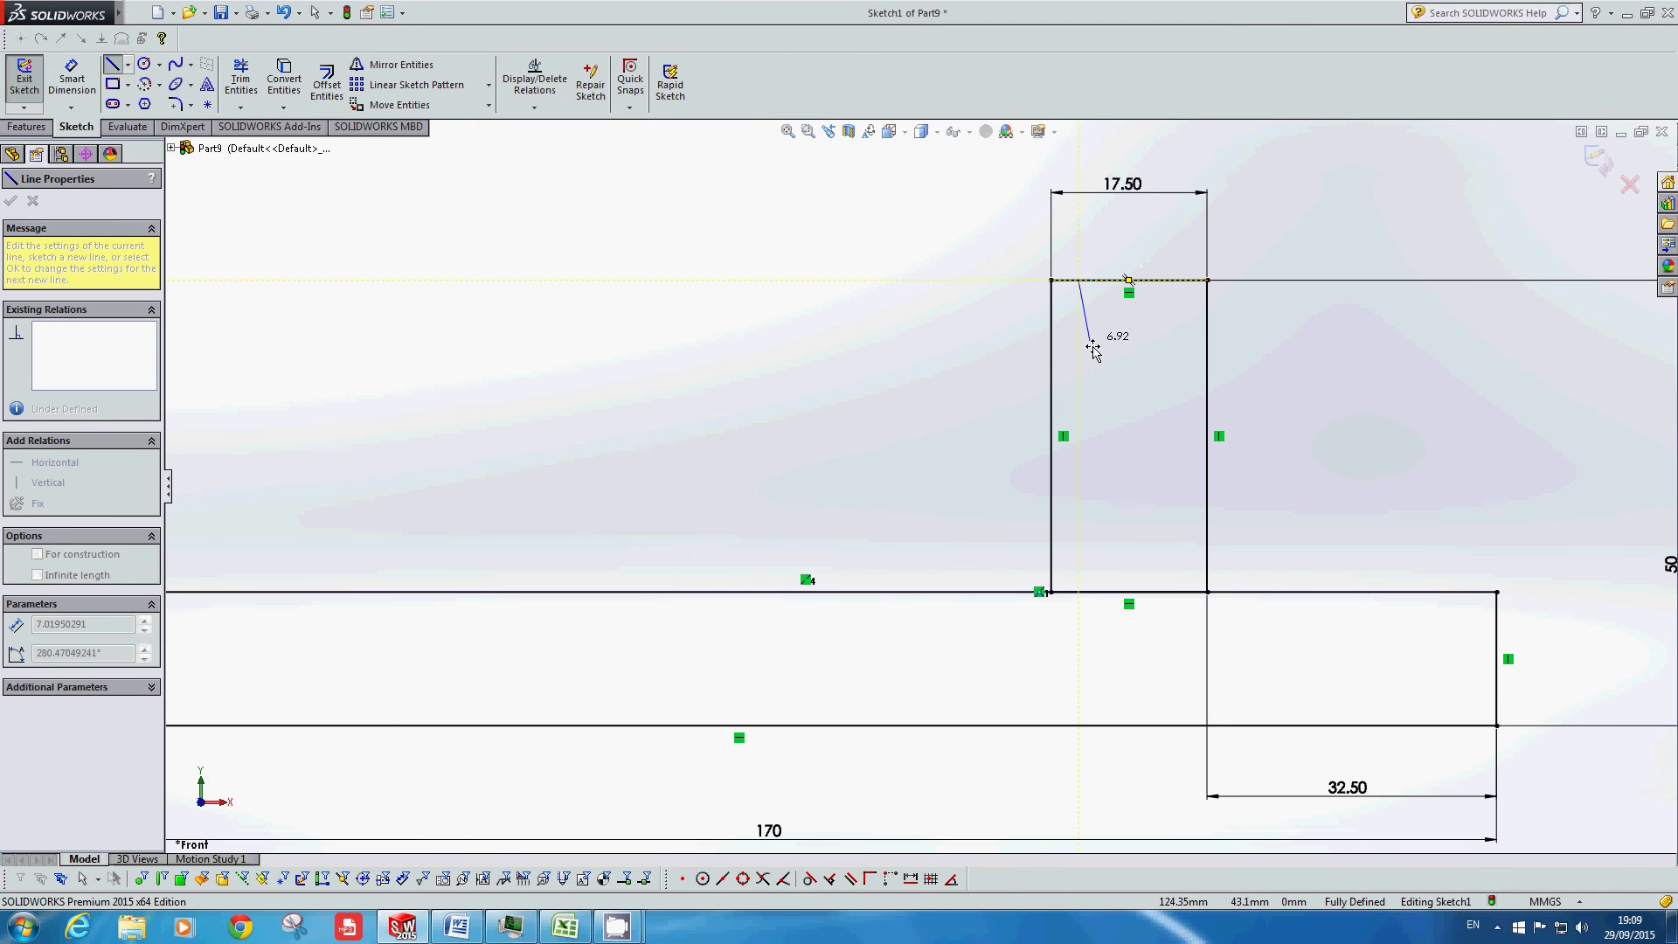
{"action": "left_click", "coordinate": [1095, 349]}
{"action": "left_click", "coordinate": [1129, 348]}
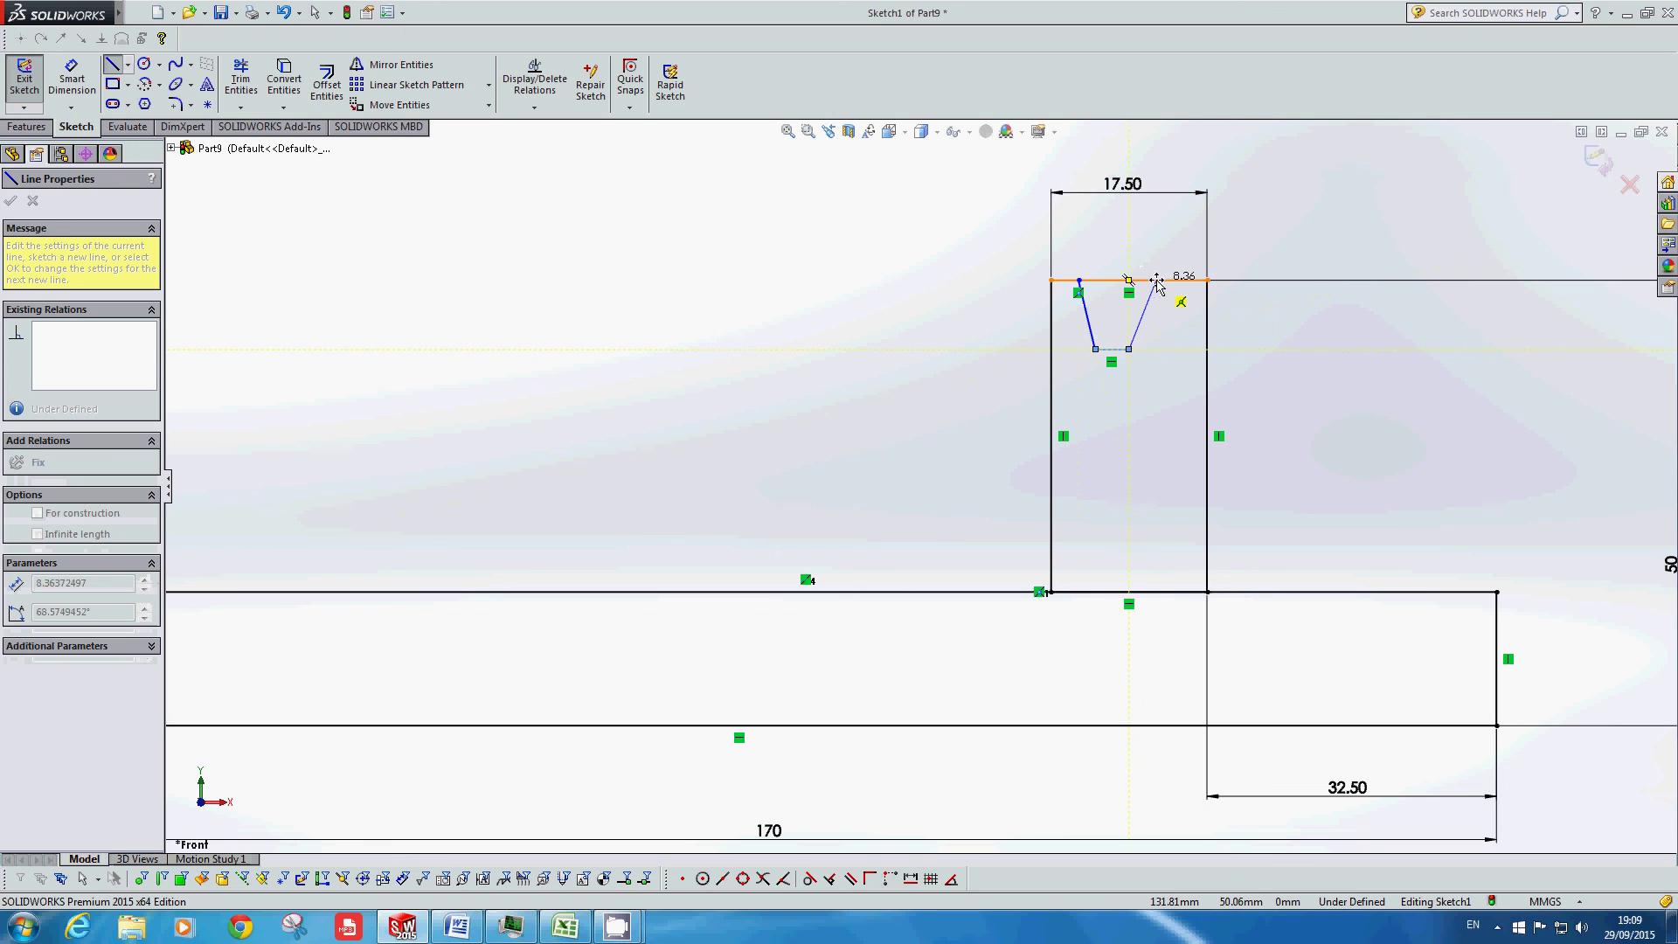
{"action": "left_click", "coordinate": [1156, 280]}
{"action": "key", "text": "Escape"}
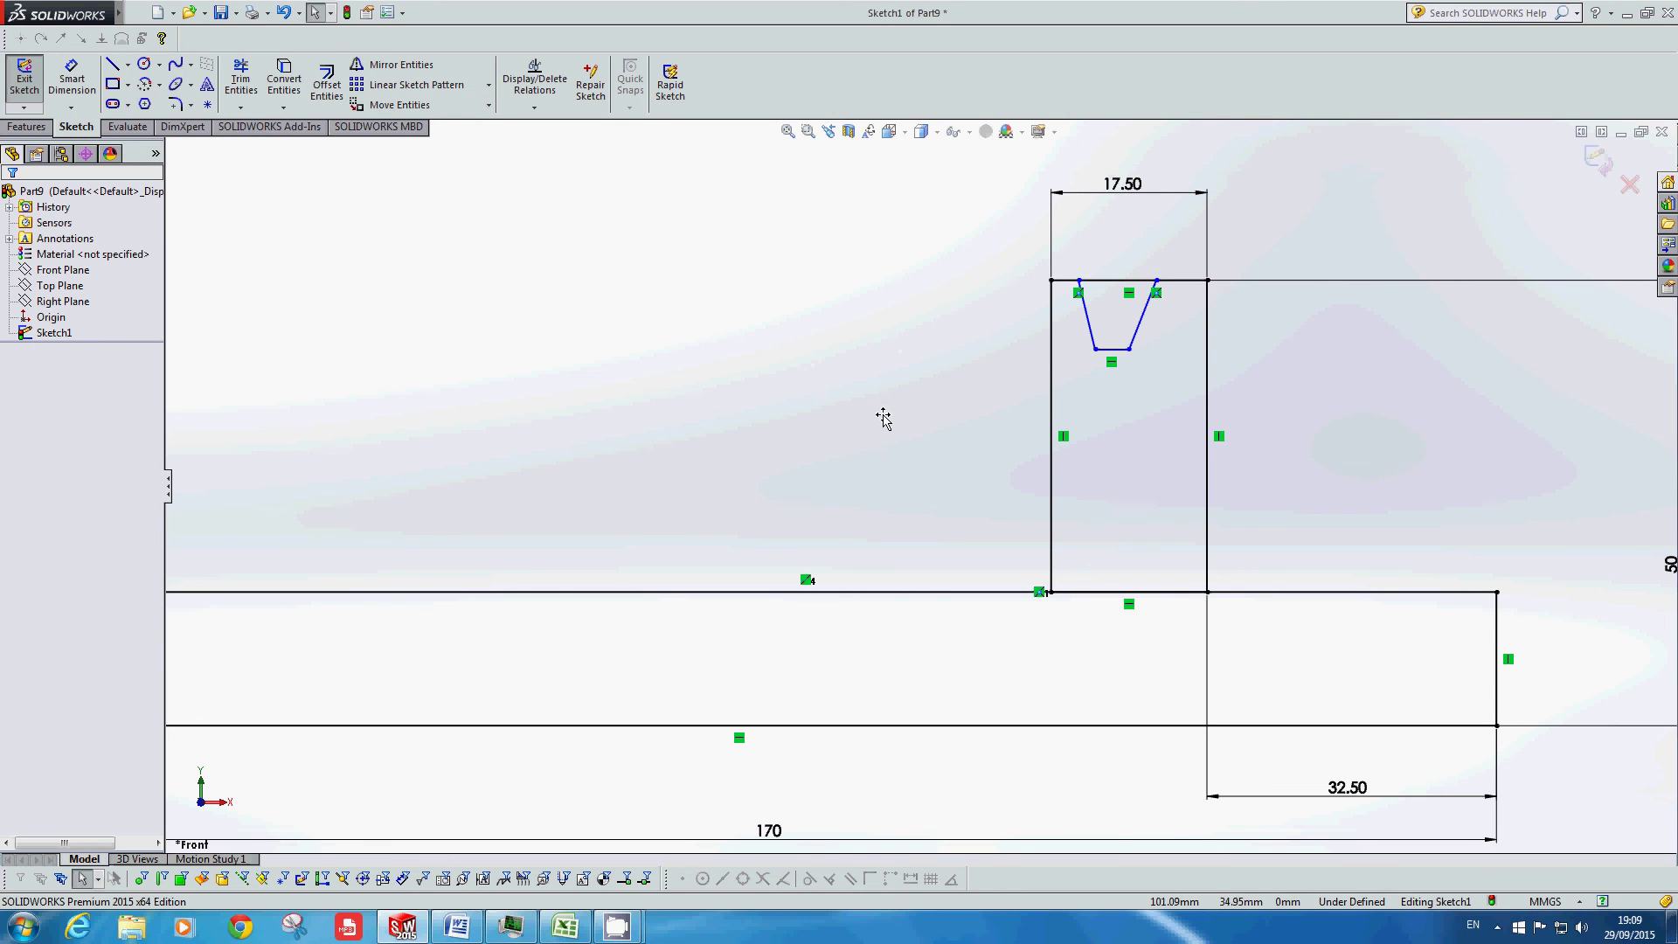
Step: Dimension the width of the V-groove's flat bottom as 2.5 mm
{"action": "right_click_drag", "start_coordinate": [881, 414], "coordinate": [873, 341]}
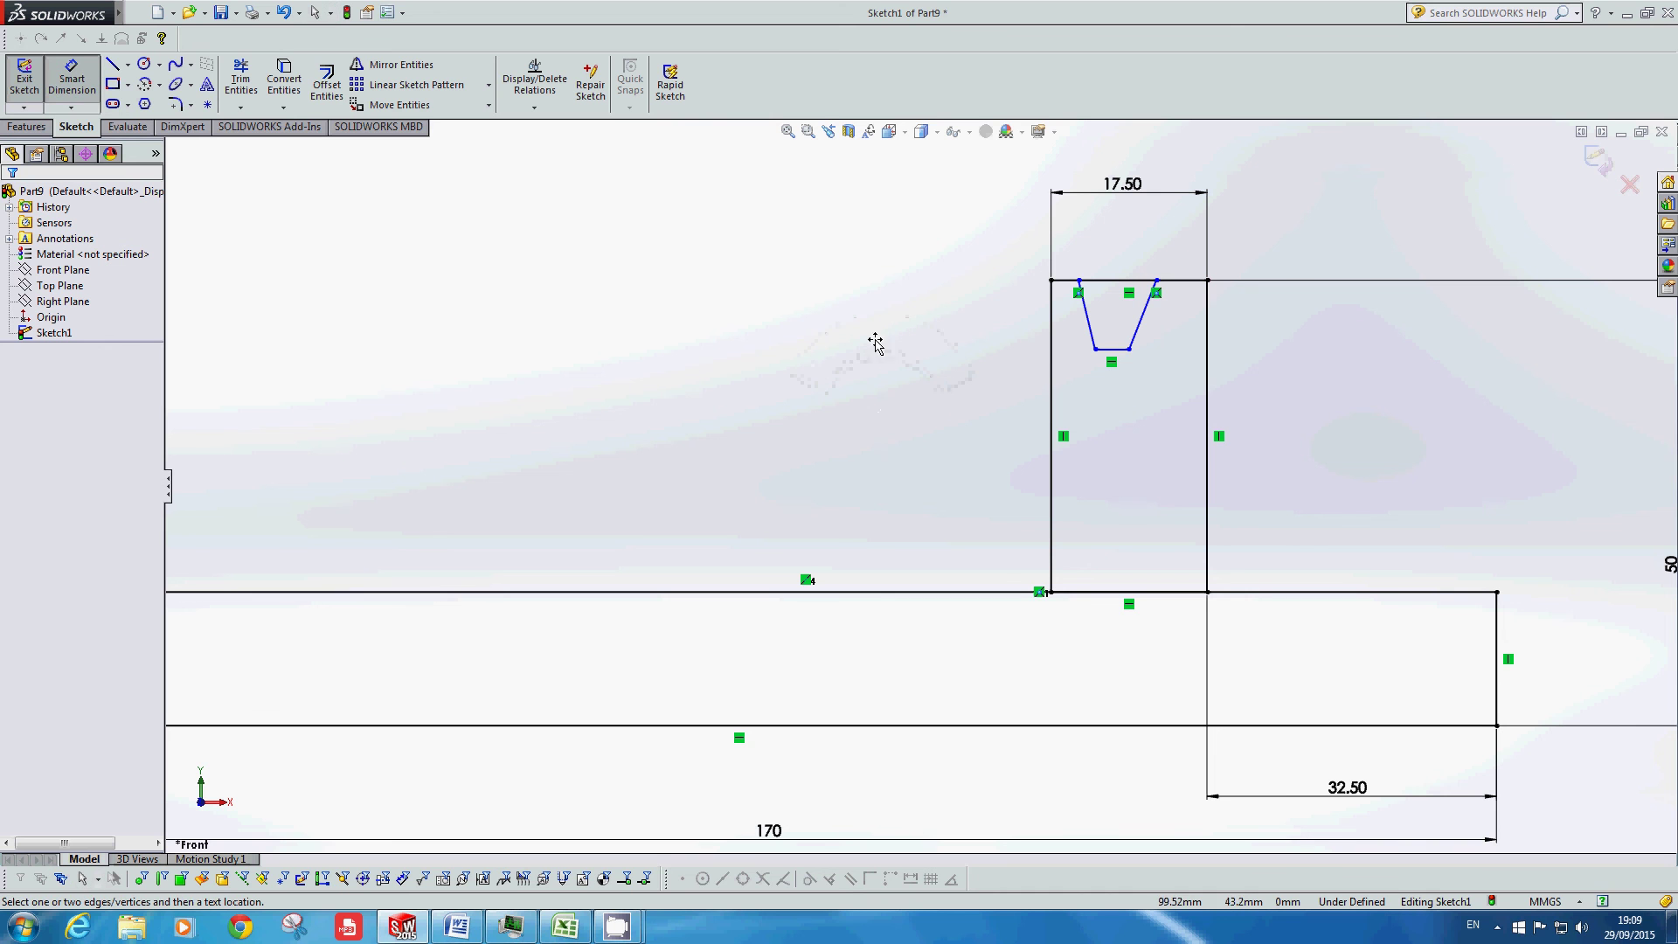
{"action": "left_click", "coordinate": [1122, 350]}
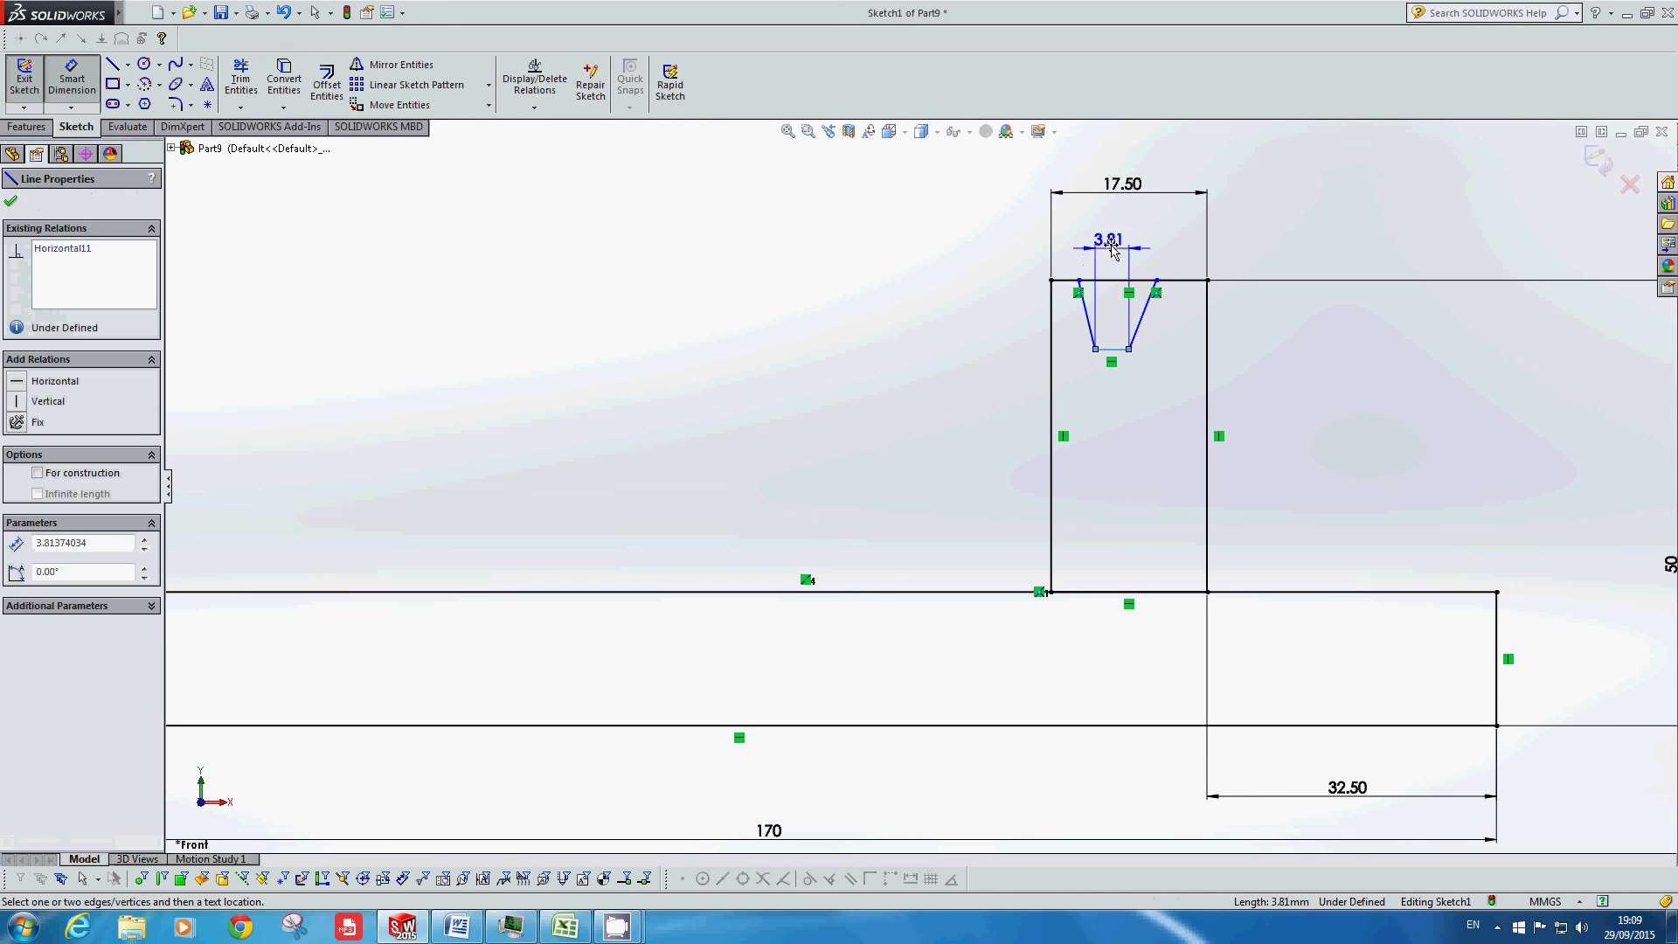
{"action": "left_click", "coordinate": [1113, 242]}
{"action": "type", "text": "2.5"}
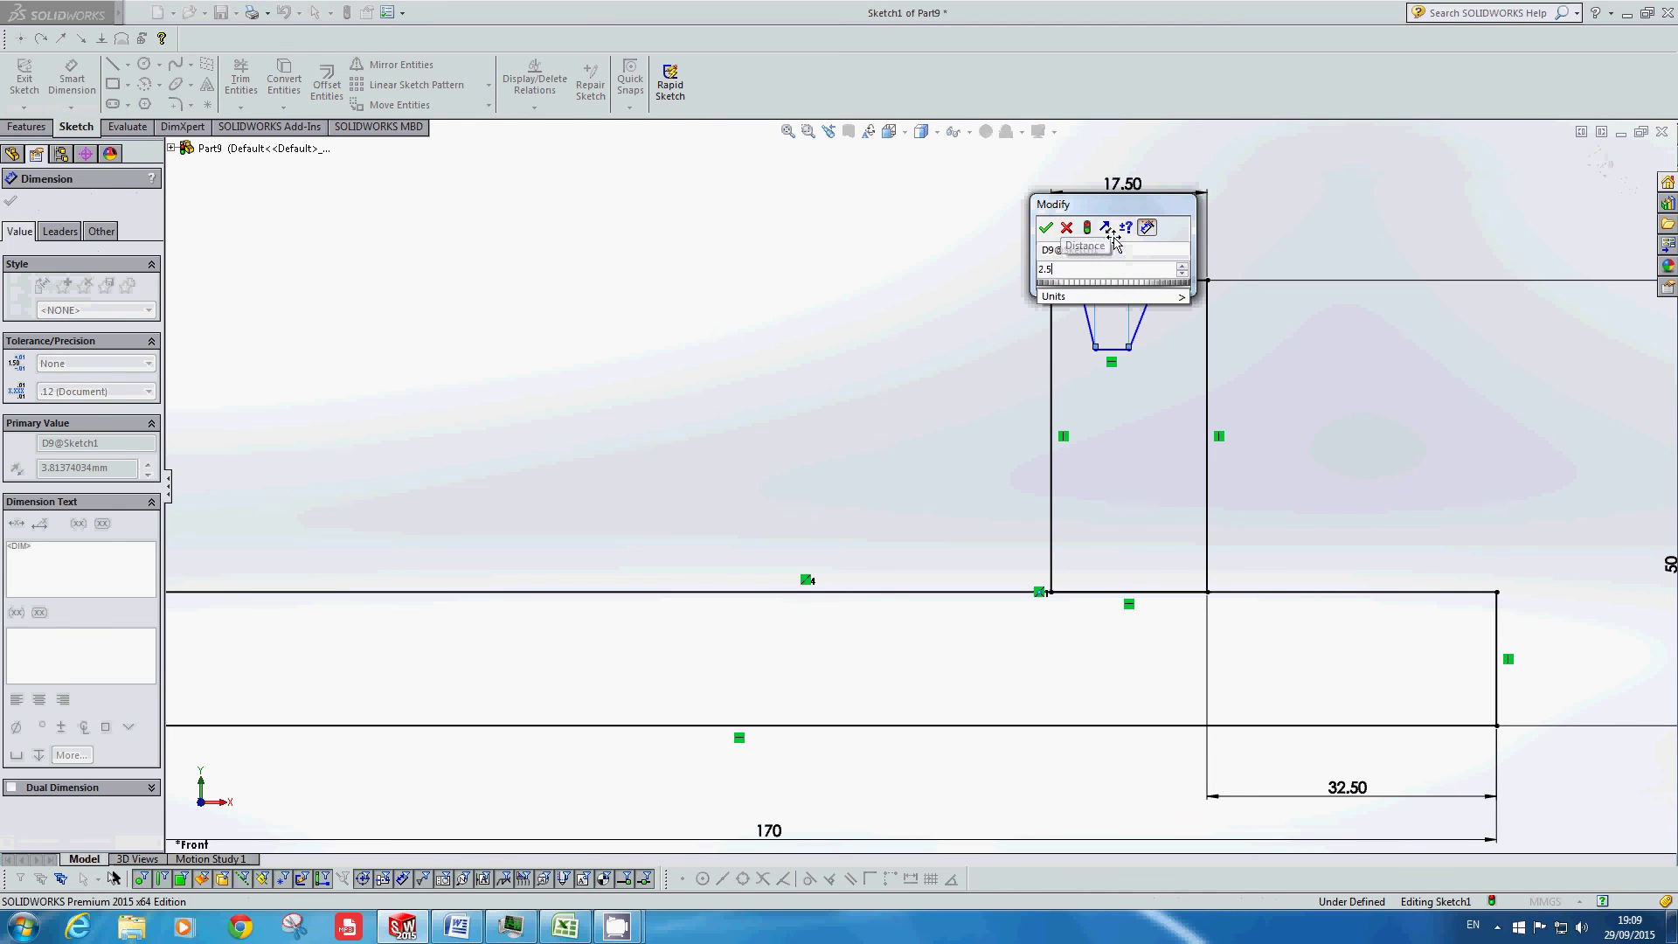
{"action": "key", "text": "Return"}
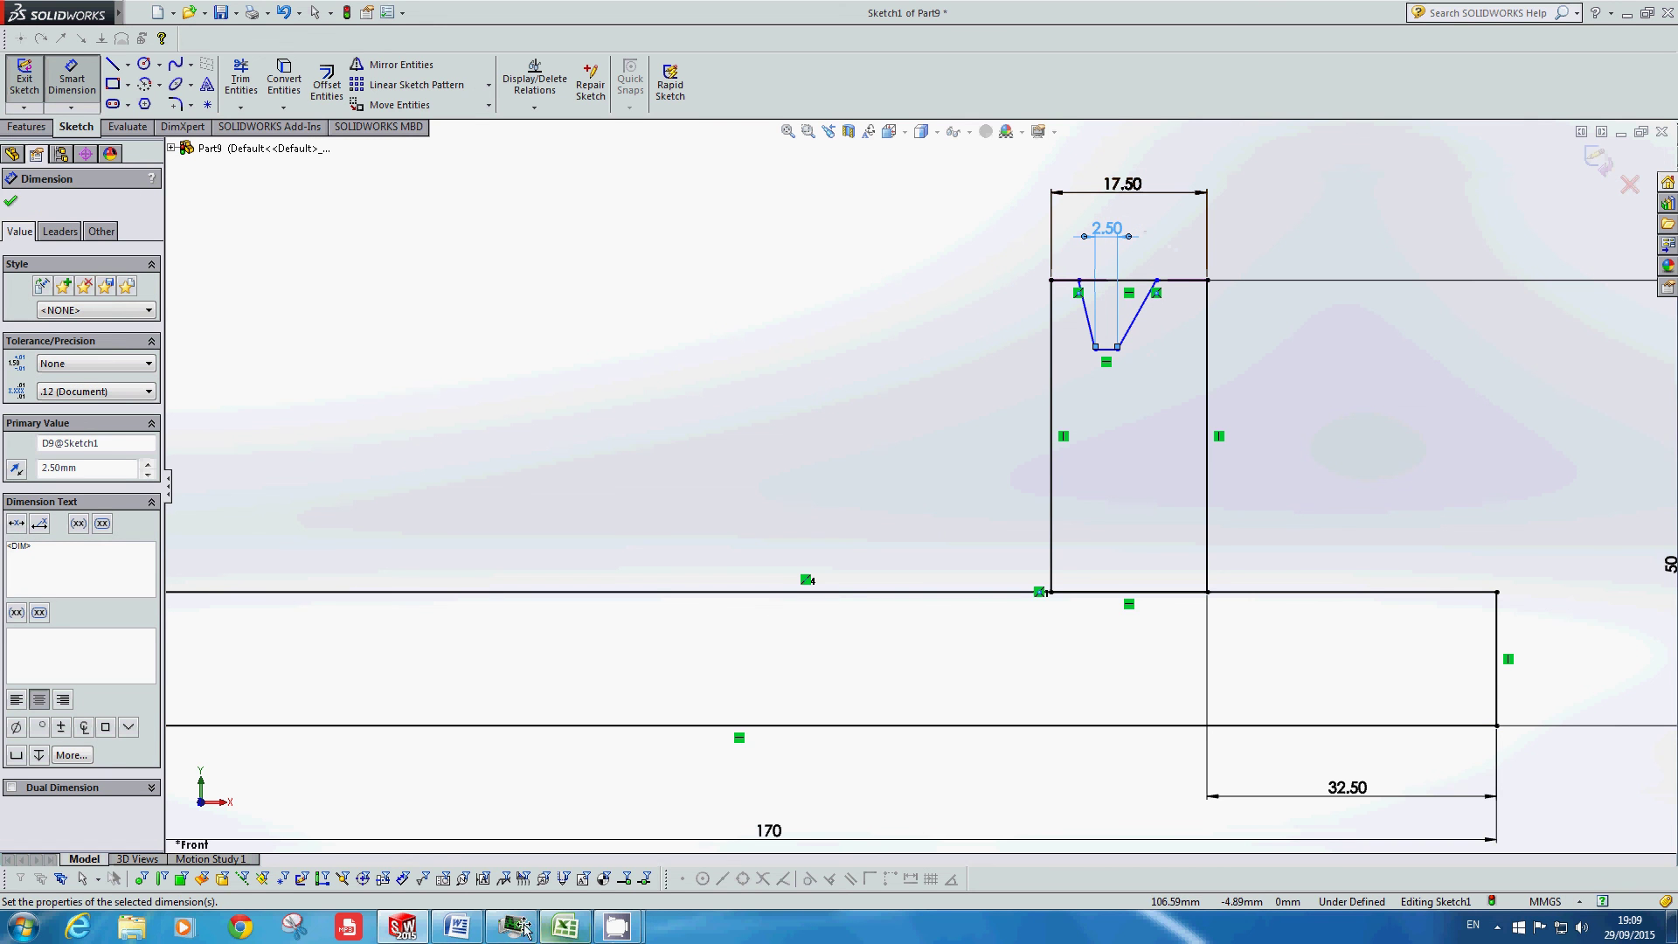
Step: Check the V-groove in the Word drawing, then in SOLIDWORKS dimension its bottom's right end 7.5 mm from the upright's right side
{"action": "left_click", "coordinate": [456, 926]}
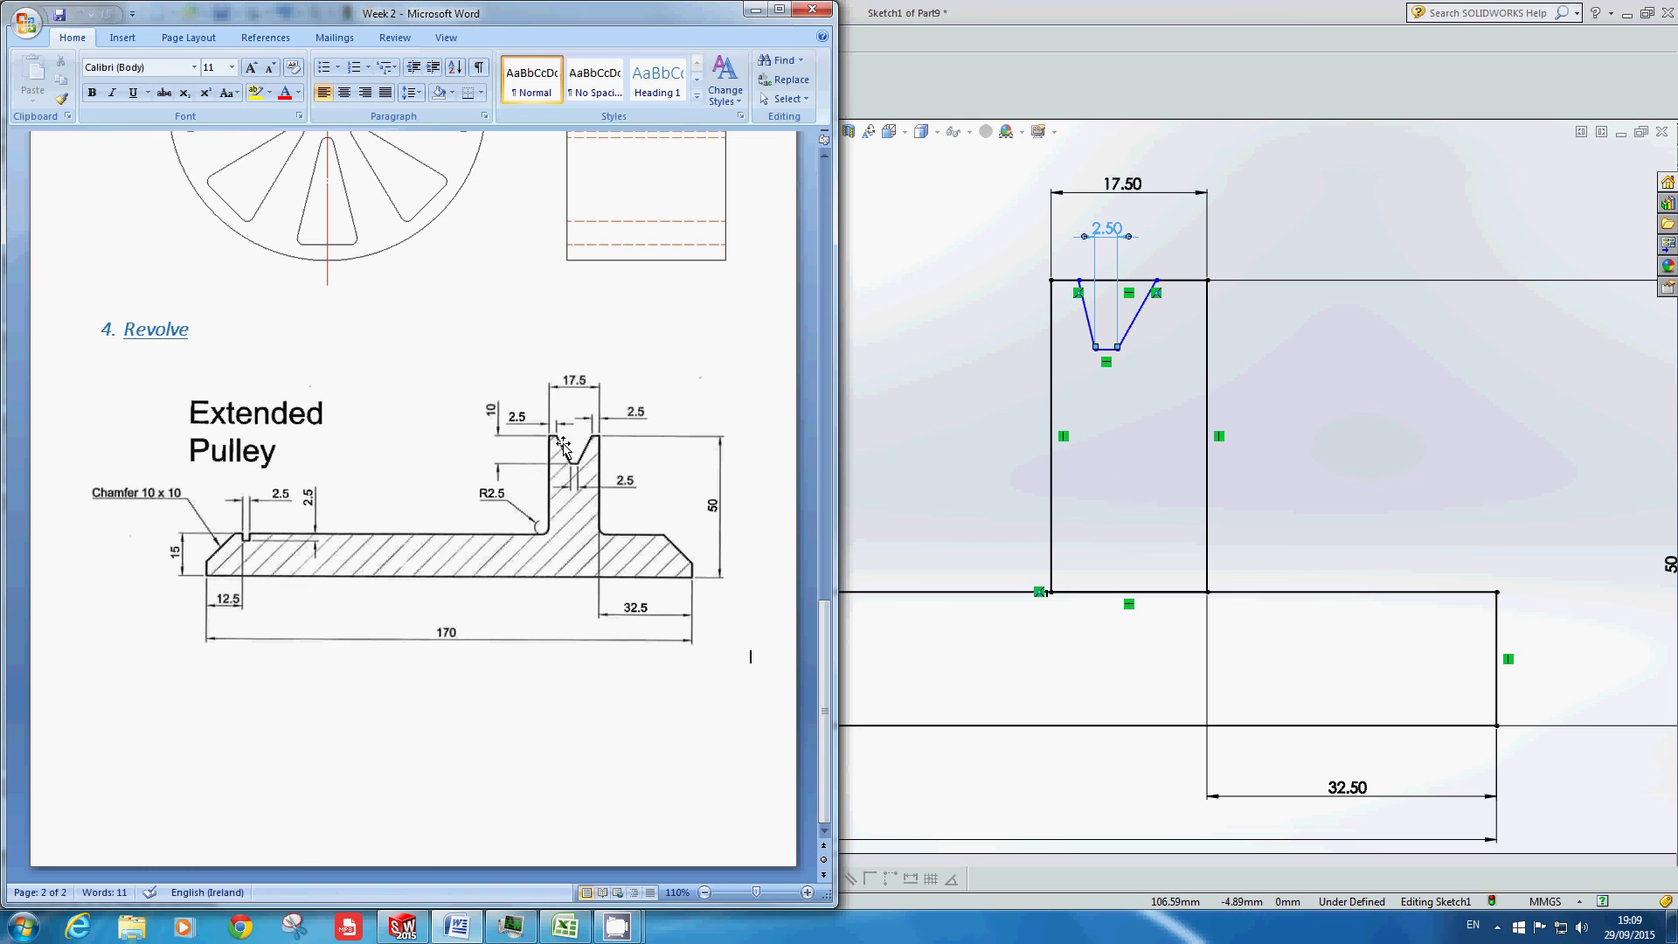
{"action": "left_click", "coordinate": [1241, 256]}
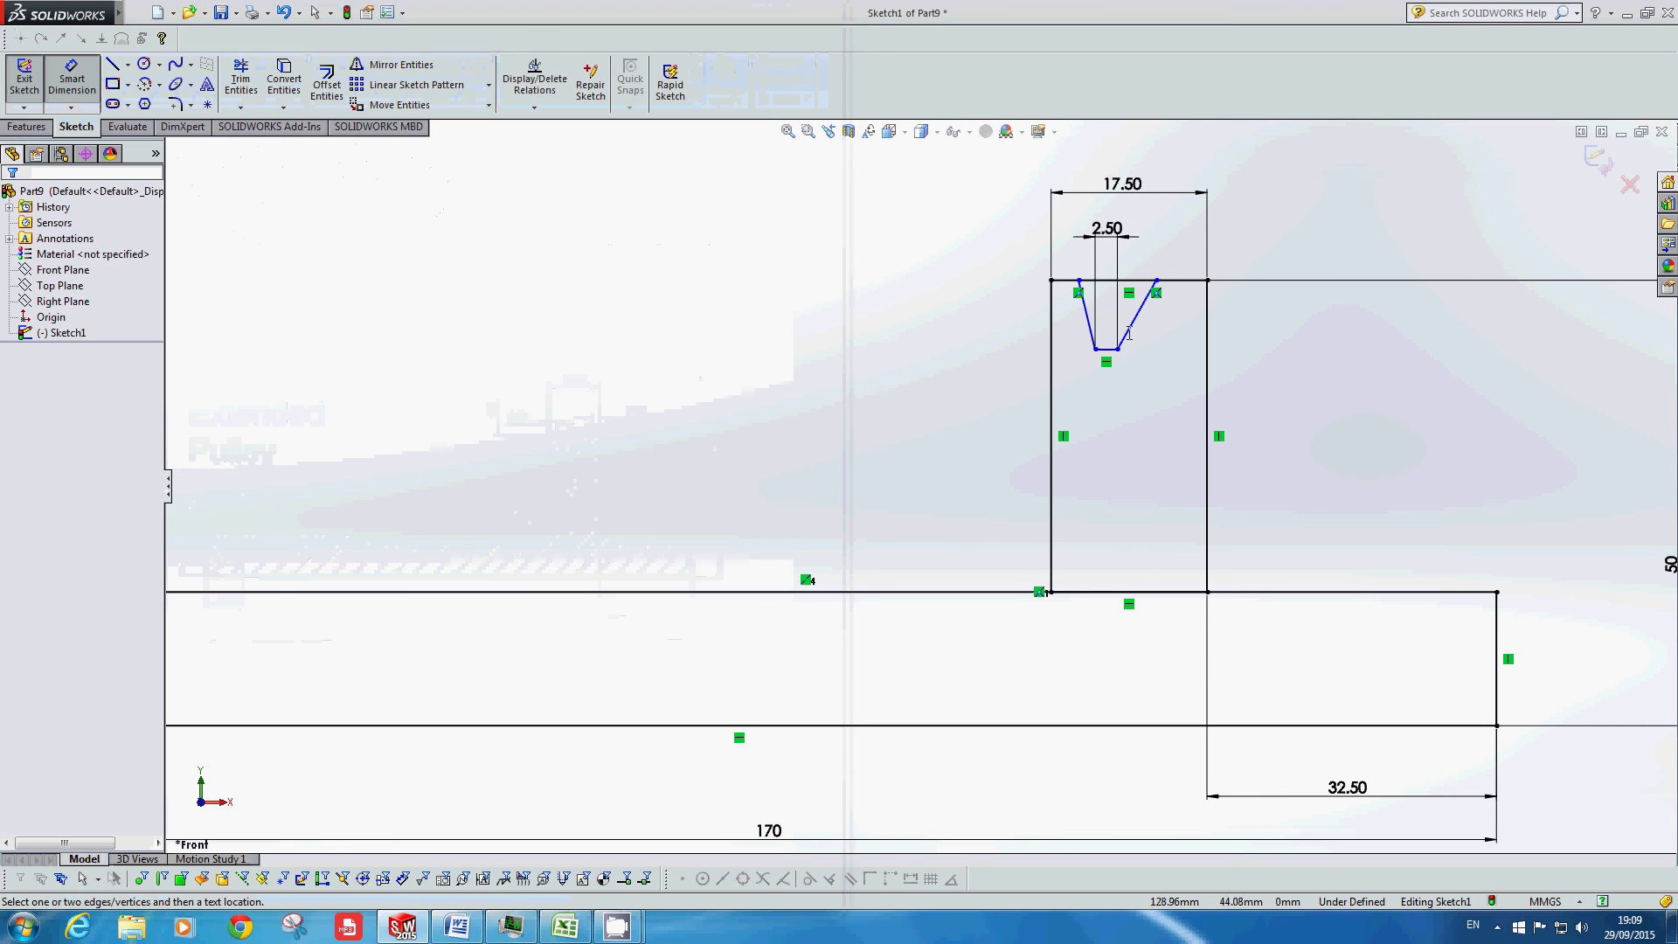
{"action": "left_click", "coordinate": [1117, 348]}
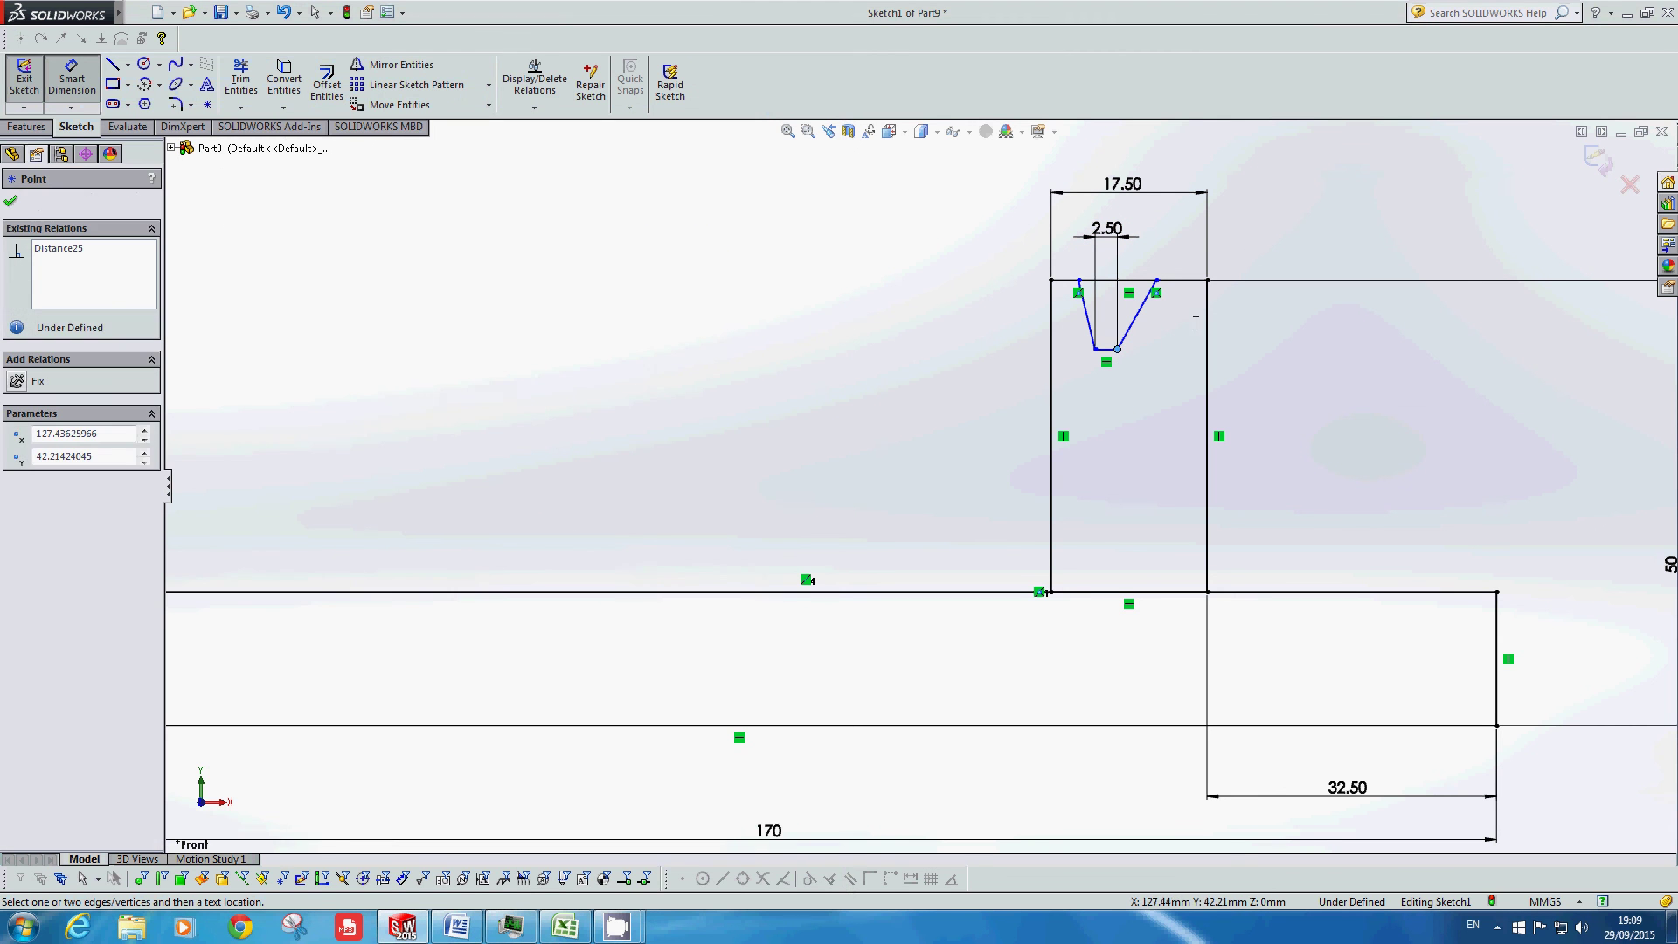
{"action": "left_click", "coordinate": [1207, 341]}
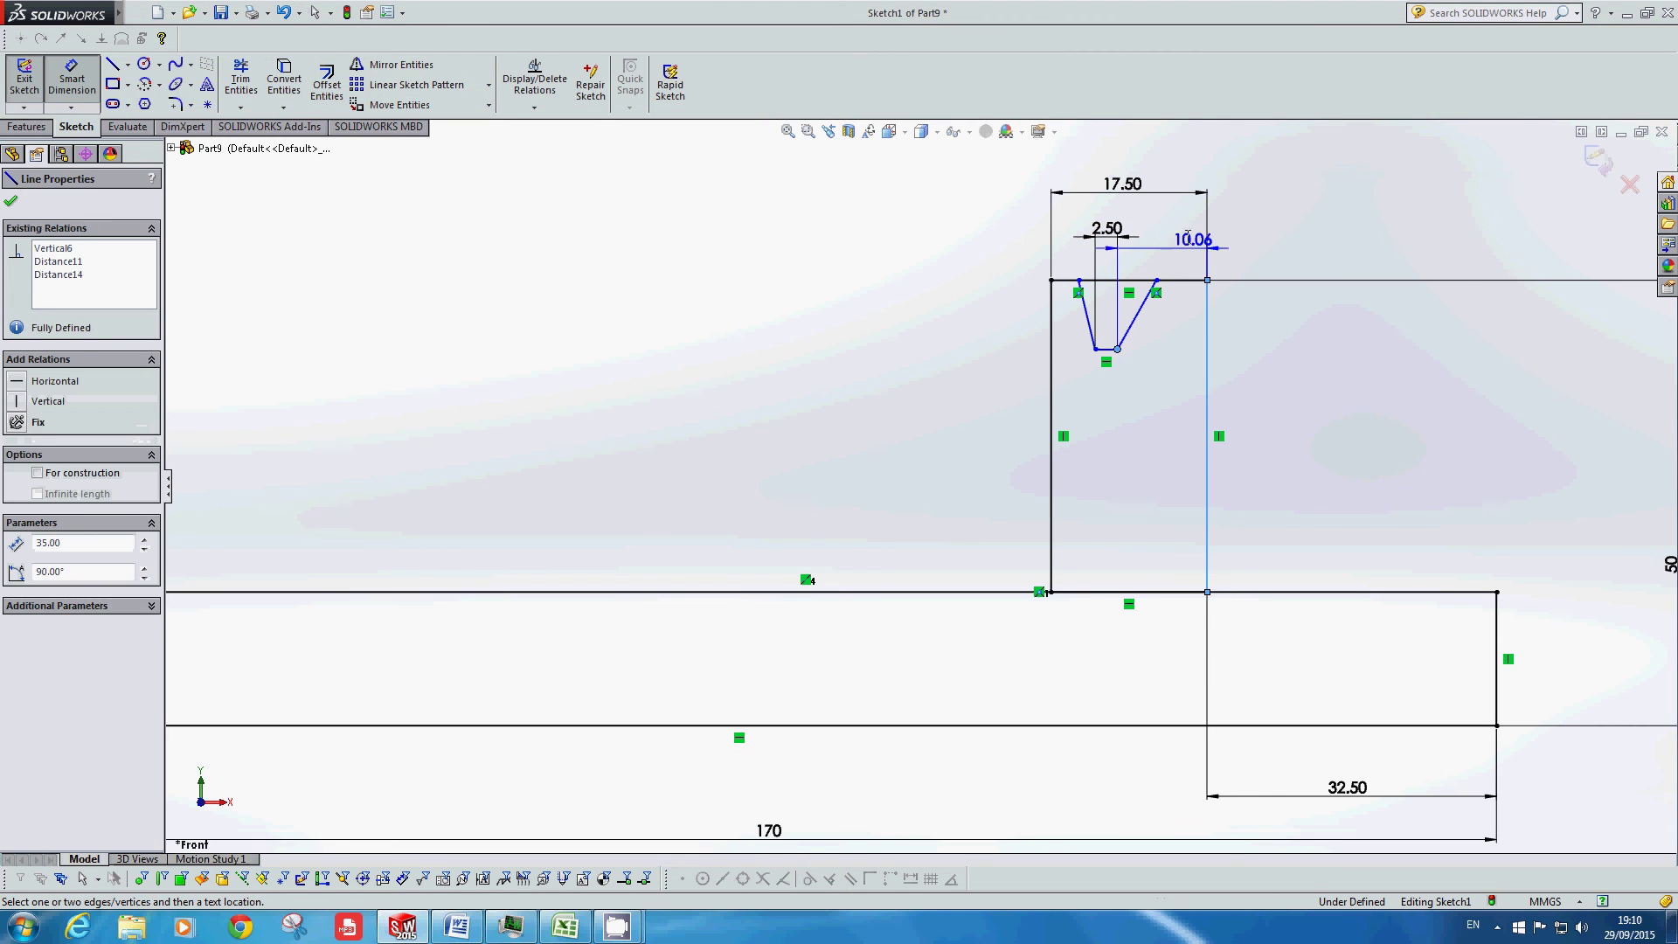
{"action": "left_click", "coordinate": [1161, 212]}
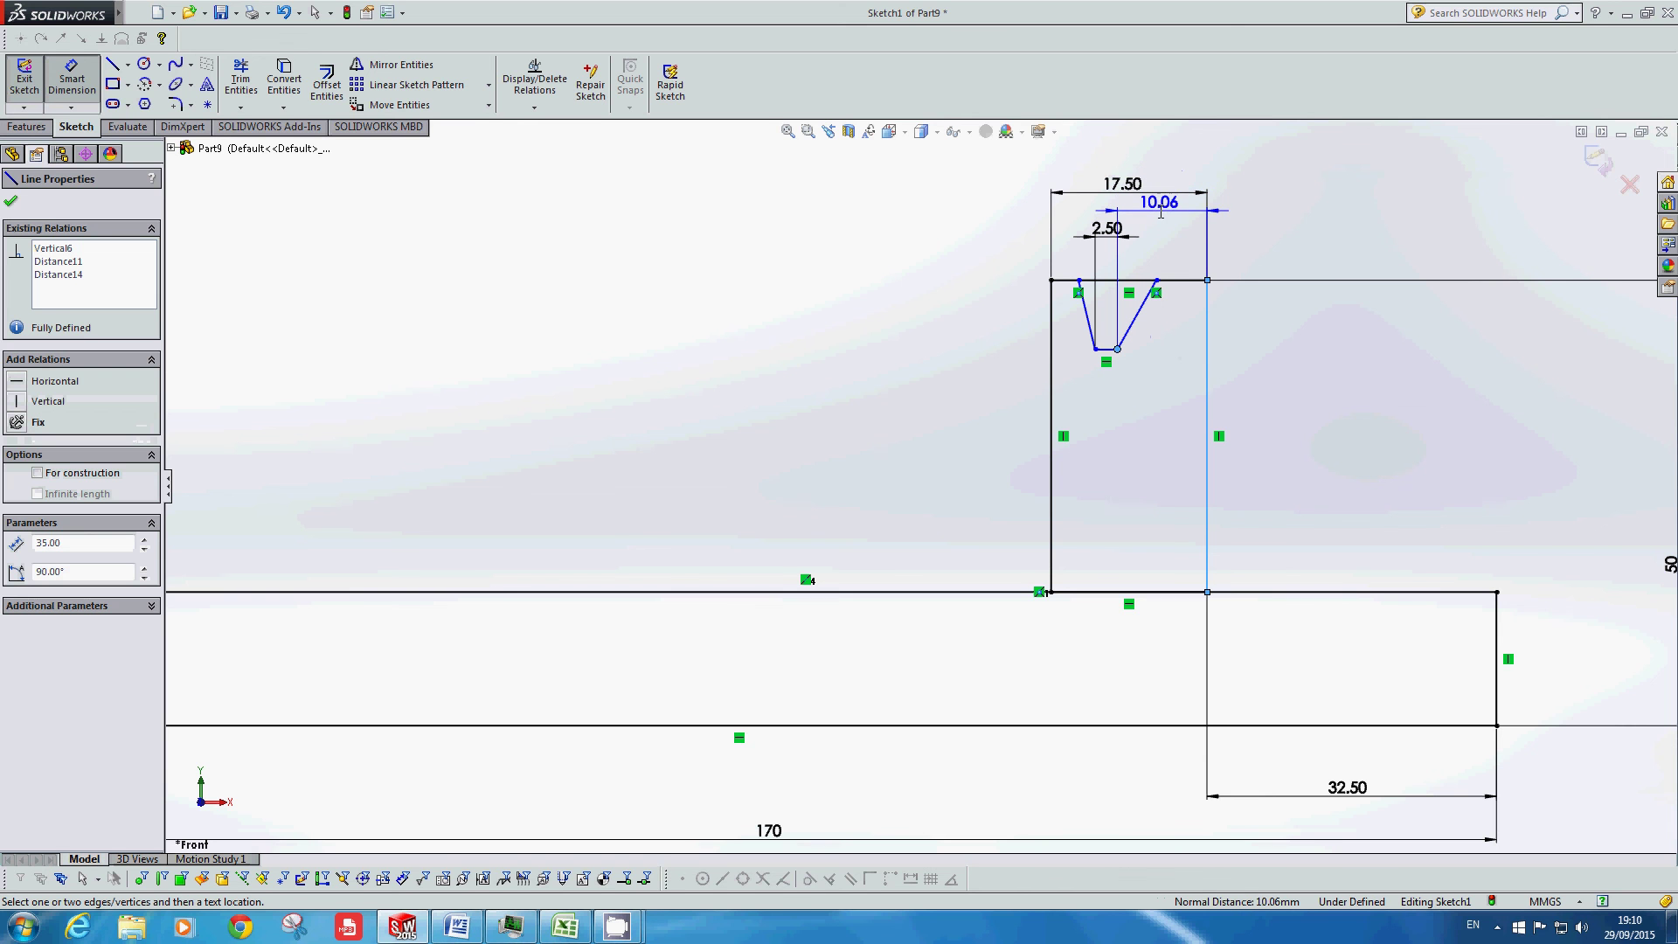
{"action": "type", "text": "7.5"}
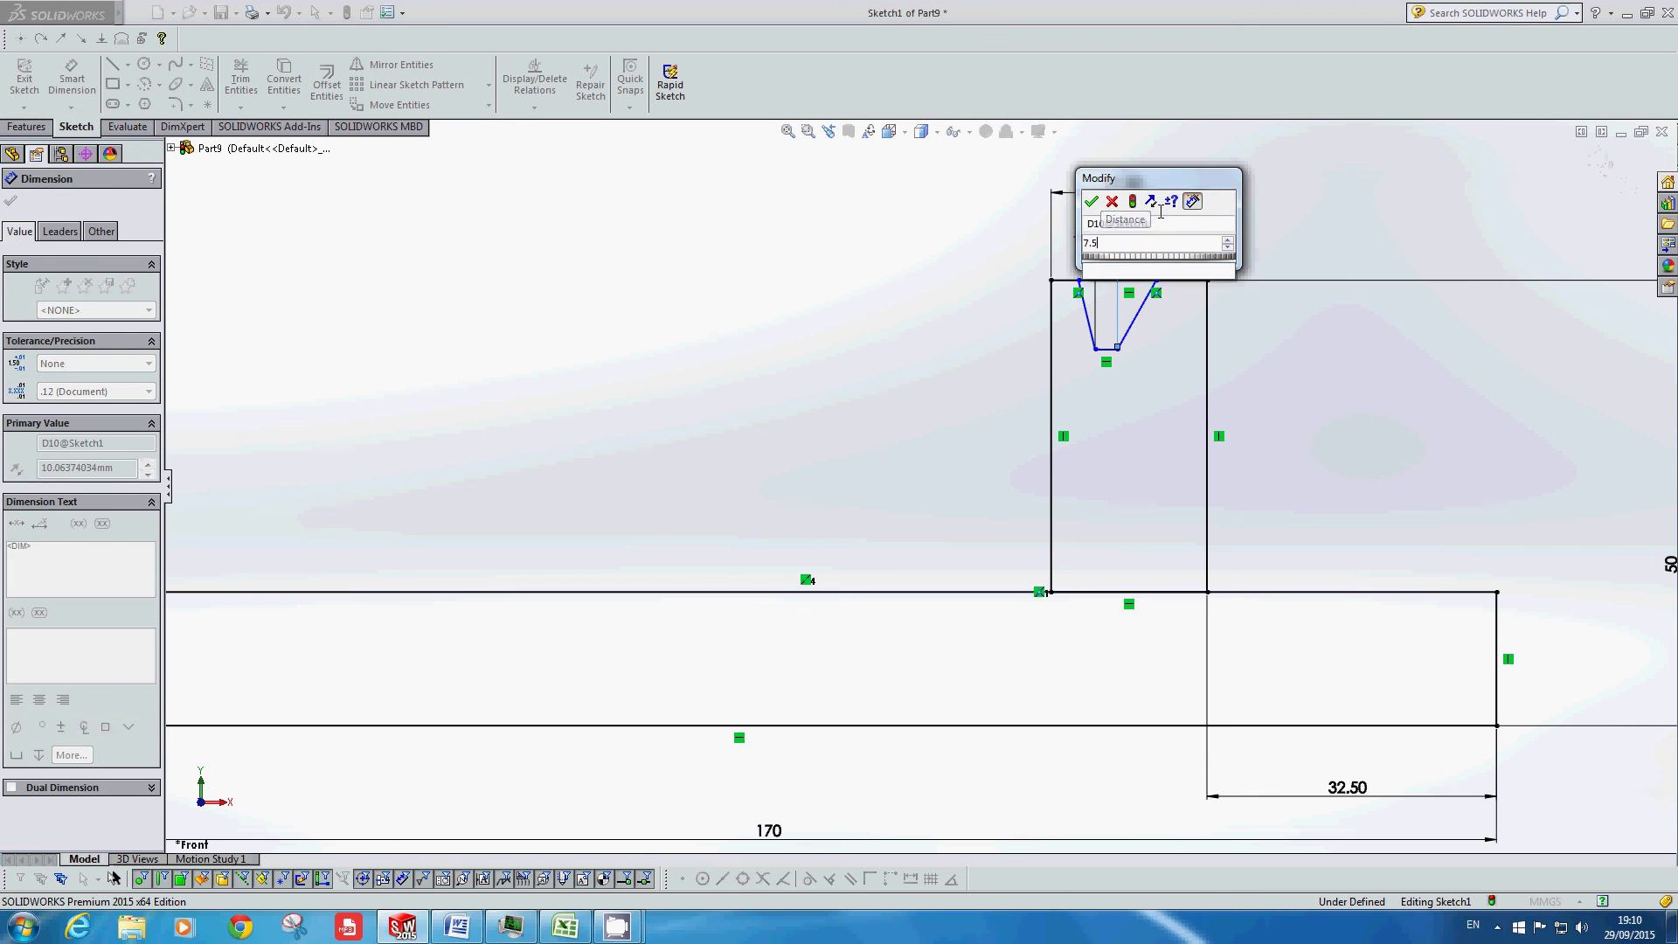
{"action": "key", "text": "Return"}
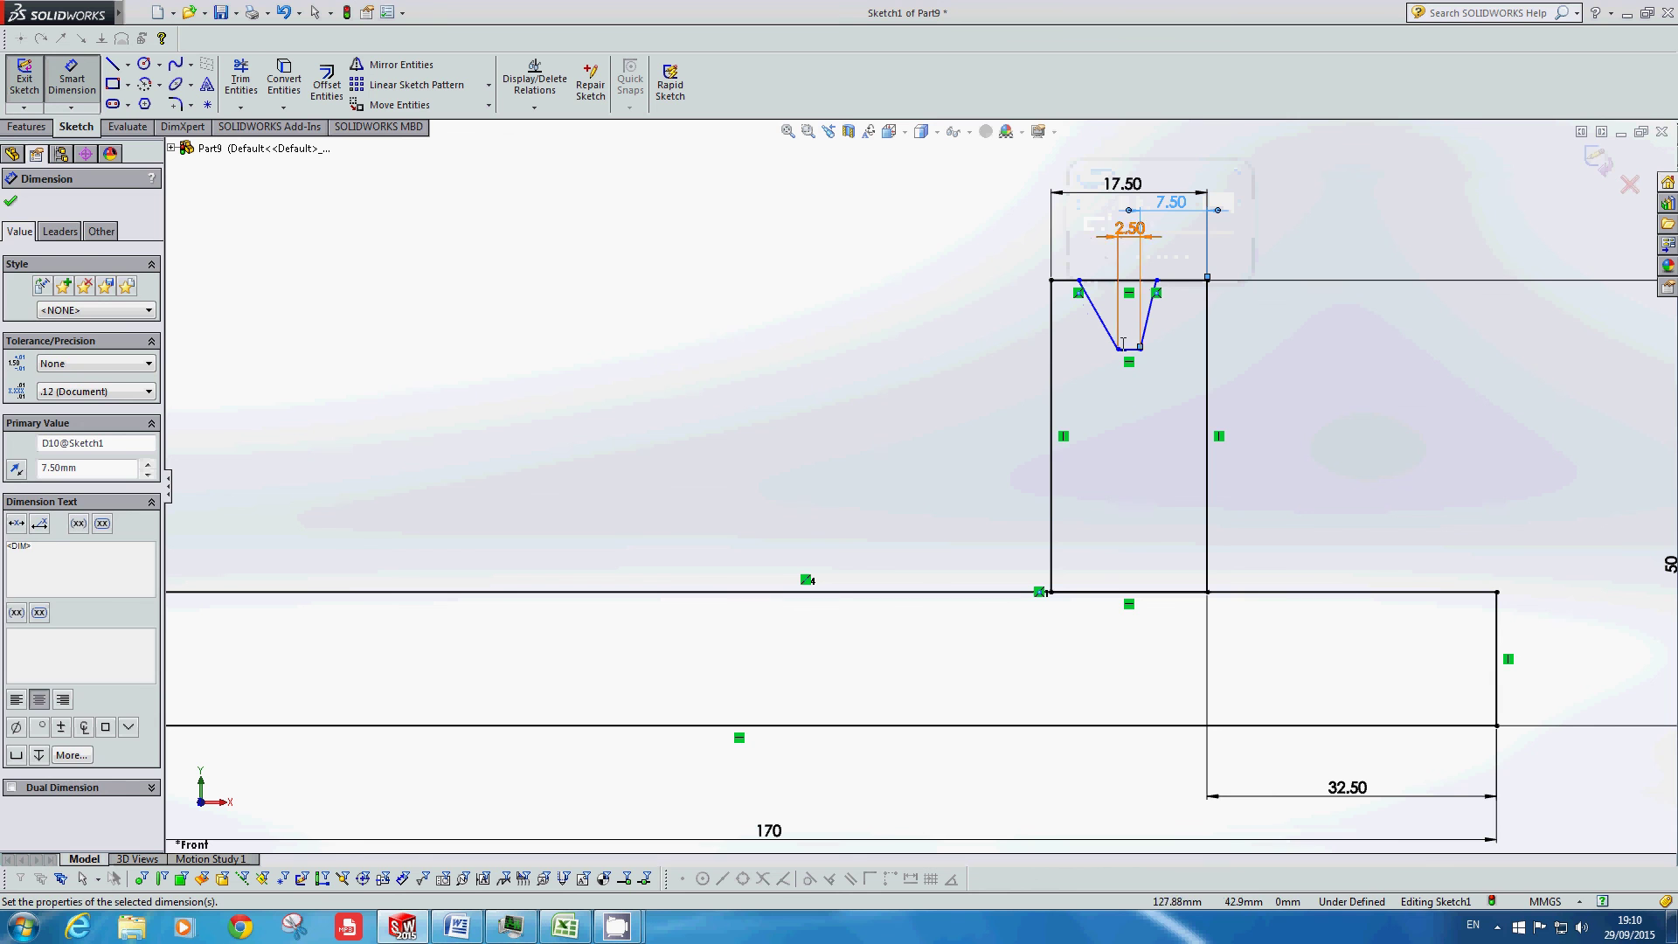
Step: Add a driven dimension between the V-groove bottom's left end and the upright's left side, and move the upright's width dimension higher
{"action": "left_click", "coordinate": [1052, 280]}
{"action": "left_click", "coordinate": [1129, 349]}
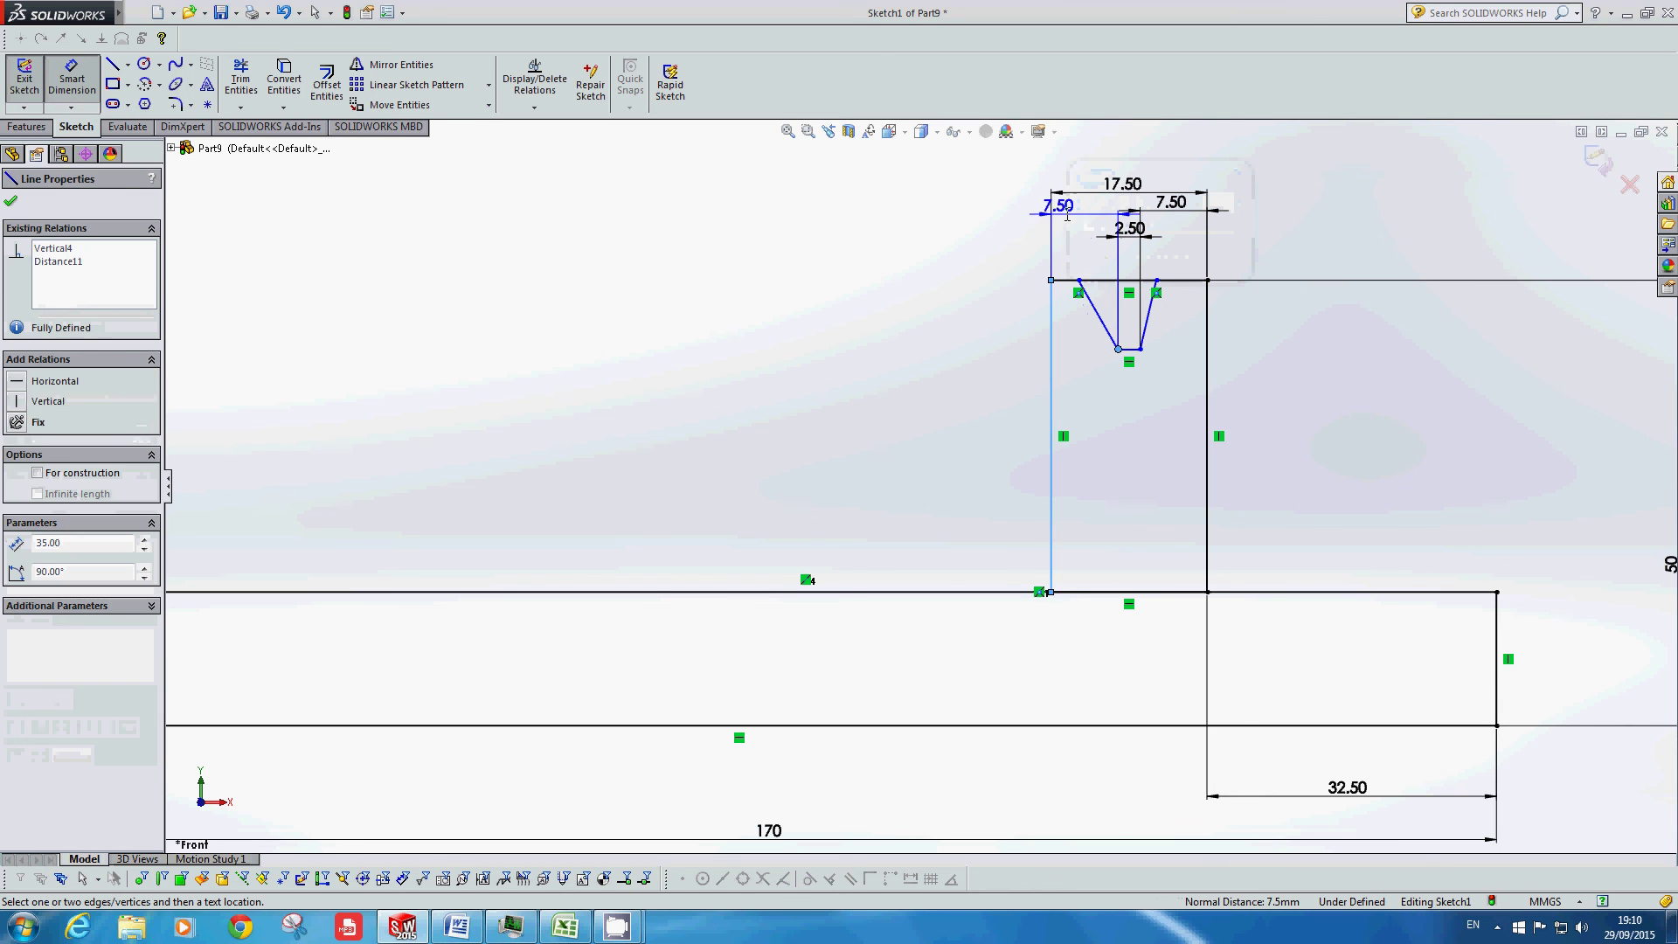
{"action": "left_click", "coordinate": [1161, 219]}
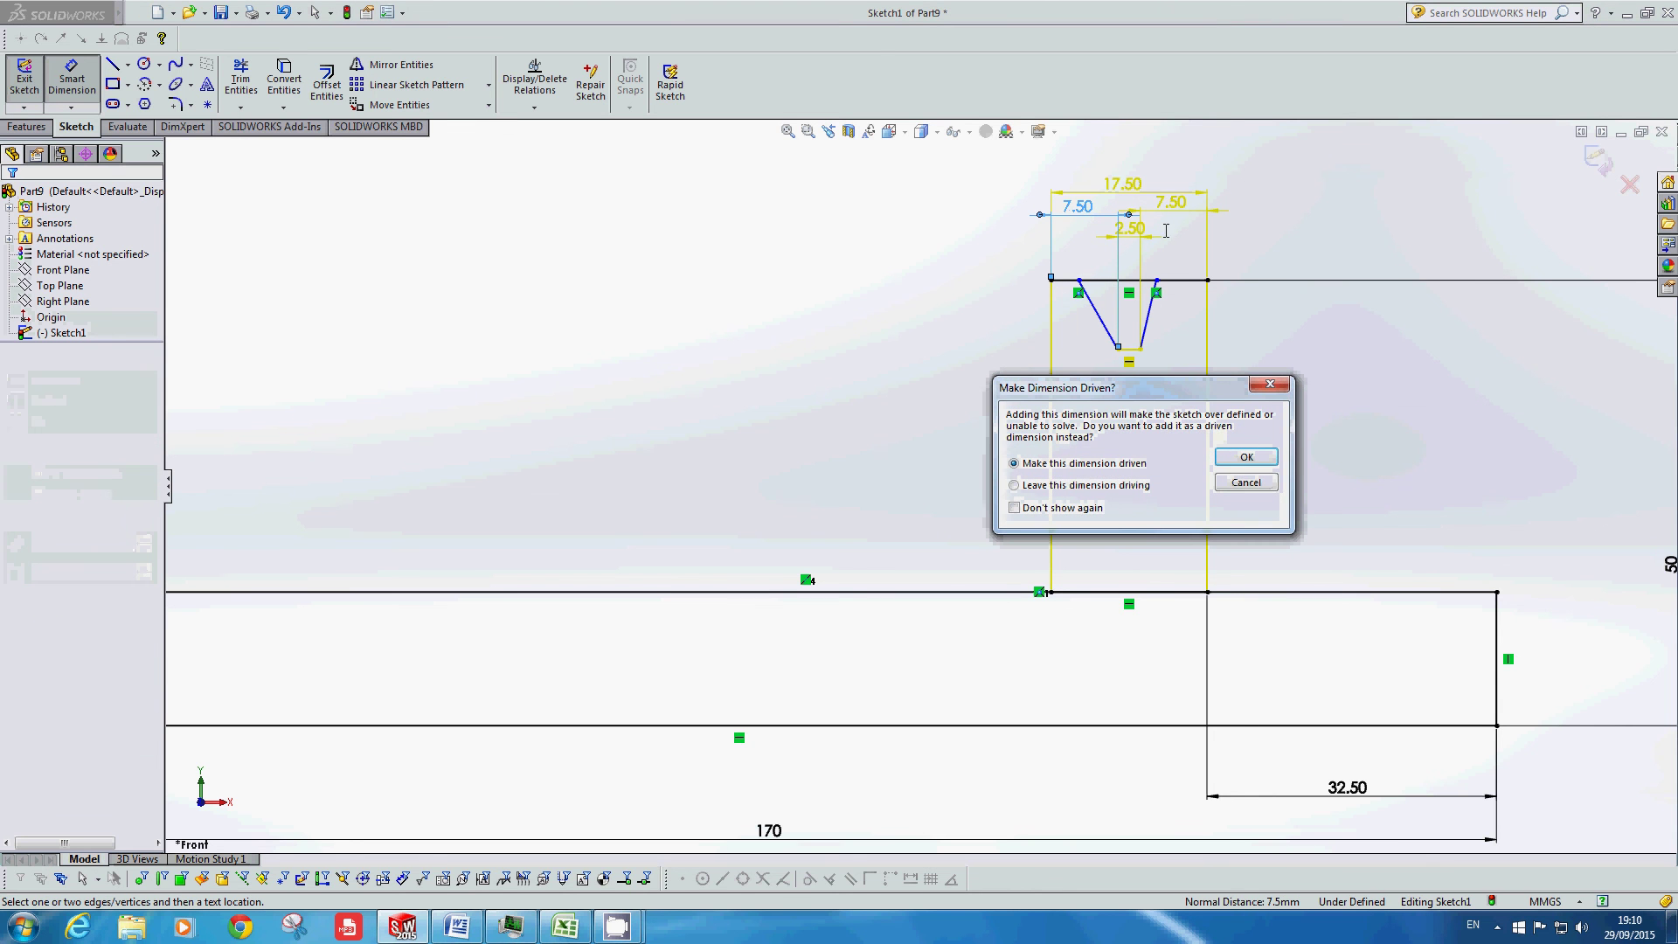
{"action": "left_click_drag", "start_coordinate": [1209, 390], "coordinate": [912, 214]}
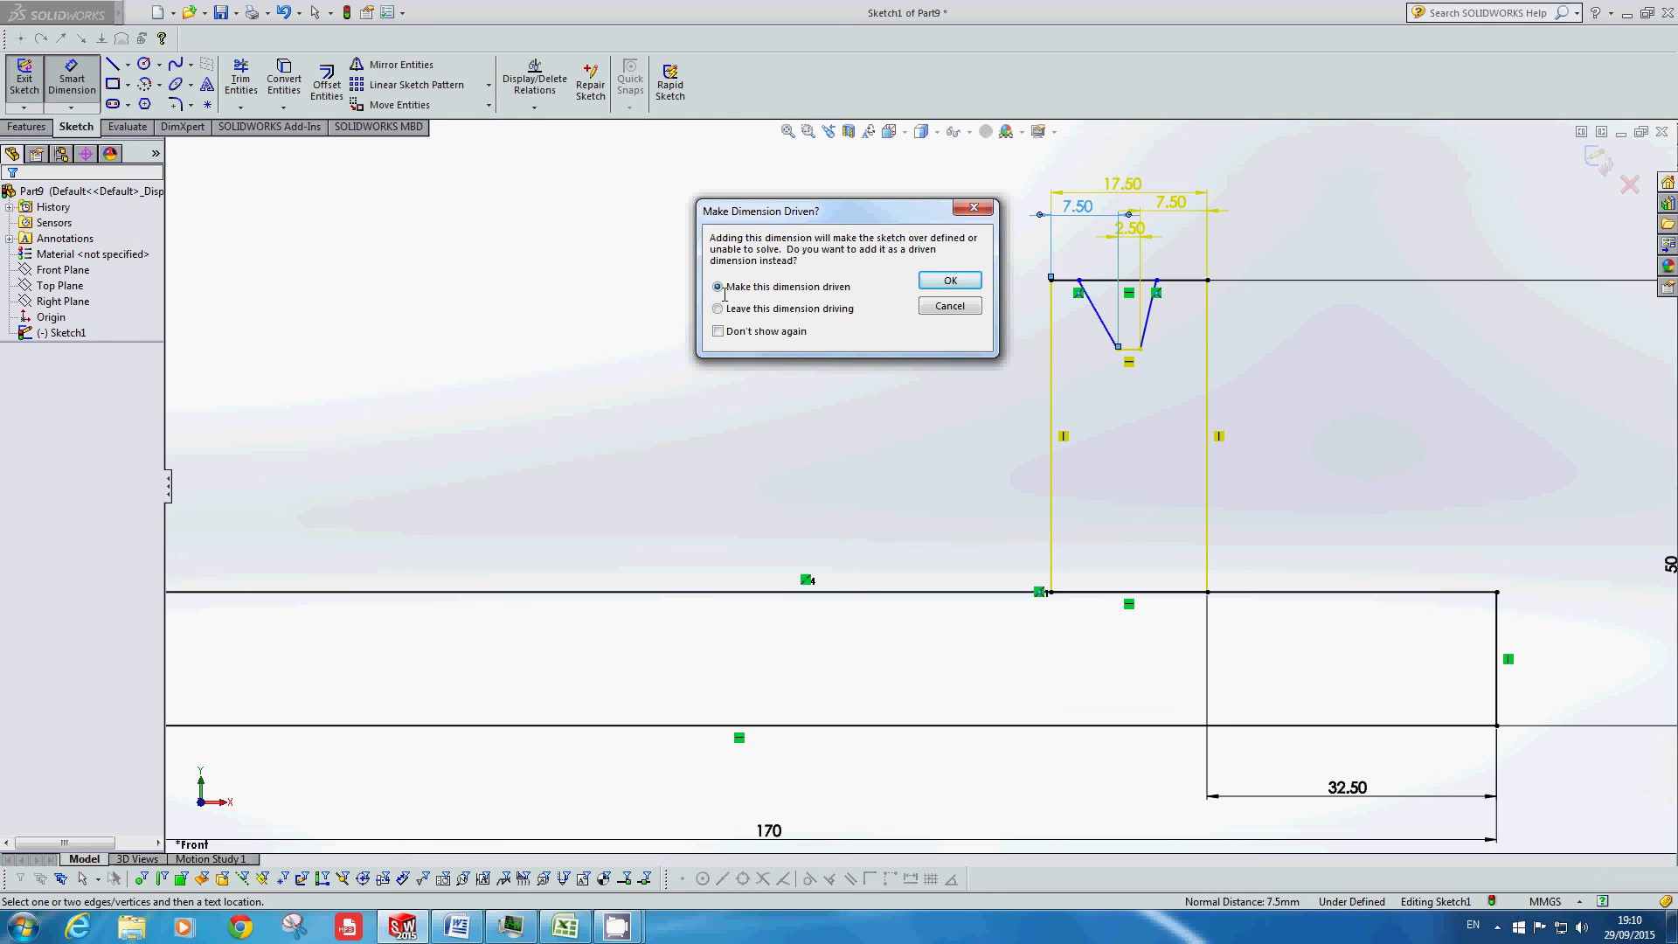
{"action": "left_click", "coordinate": [951, 280]}
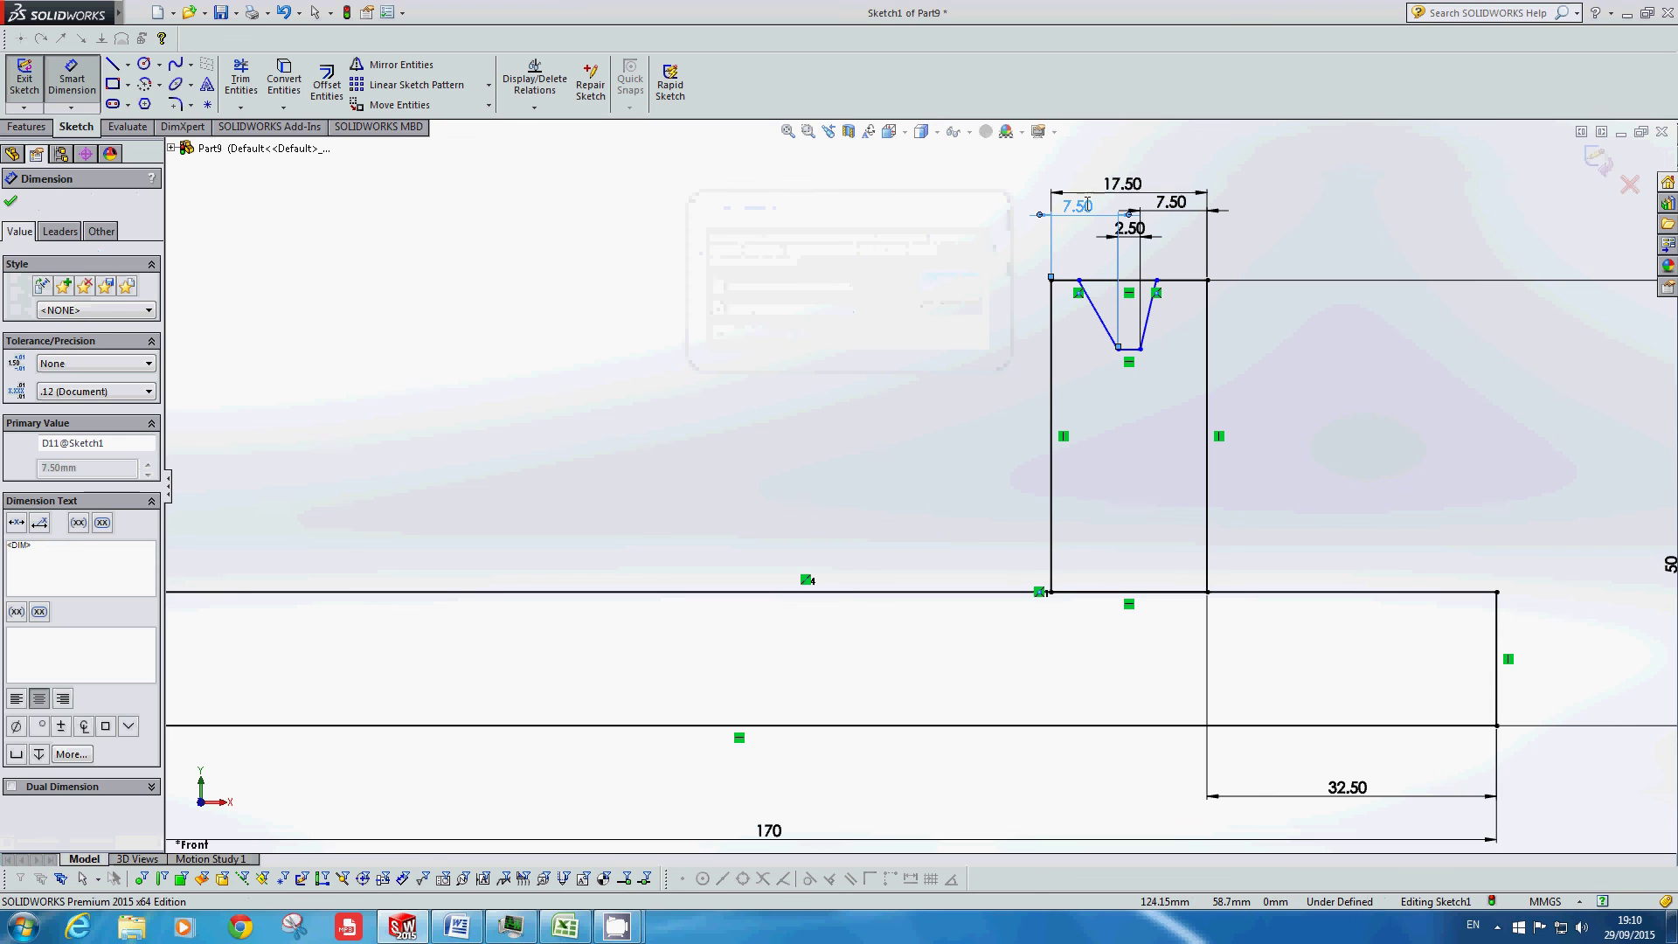
{"action": "key", "text": "Escape"}
{"action": "mouse_move", "coordinate": [1097, 211]}
{"action": "left_mouse_down"}
{"action": "mouse_move", "coordinate": [1094, 232]}
{"action": "mouse_move", "coordinate": [1091, 139]}
{"action": "mouse_move", "coordinate": [1093, 218]}
{"action": "mouse_move", "coordinate": [1123, 156]}
{"action": "left_mouse_up"}
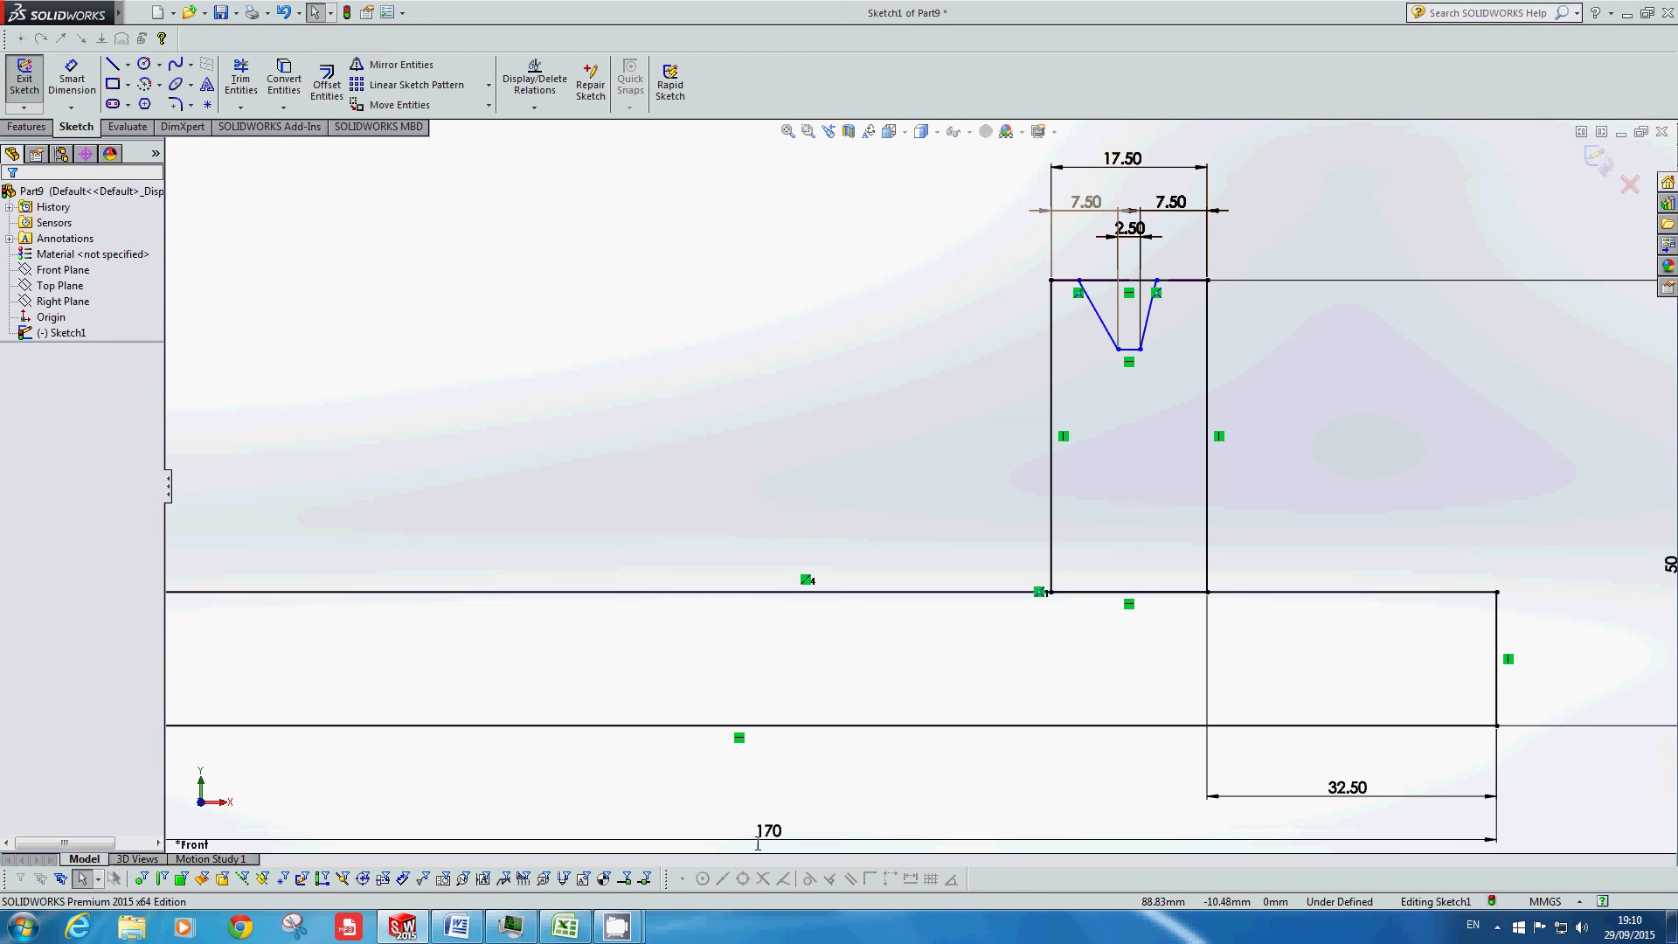
Step: Check the V-groove in the Word drawing, then in SOLIDWORKS dimension its depth from the upright's upper edge as 10 mm
{"action": "left_click", "coordinate": [461, 932]}
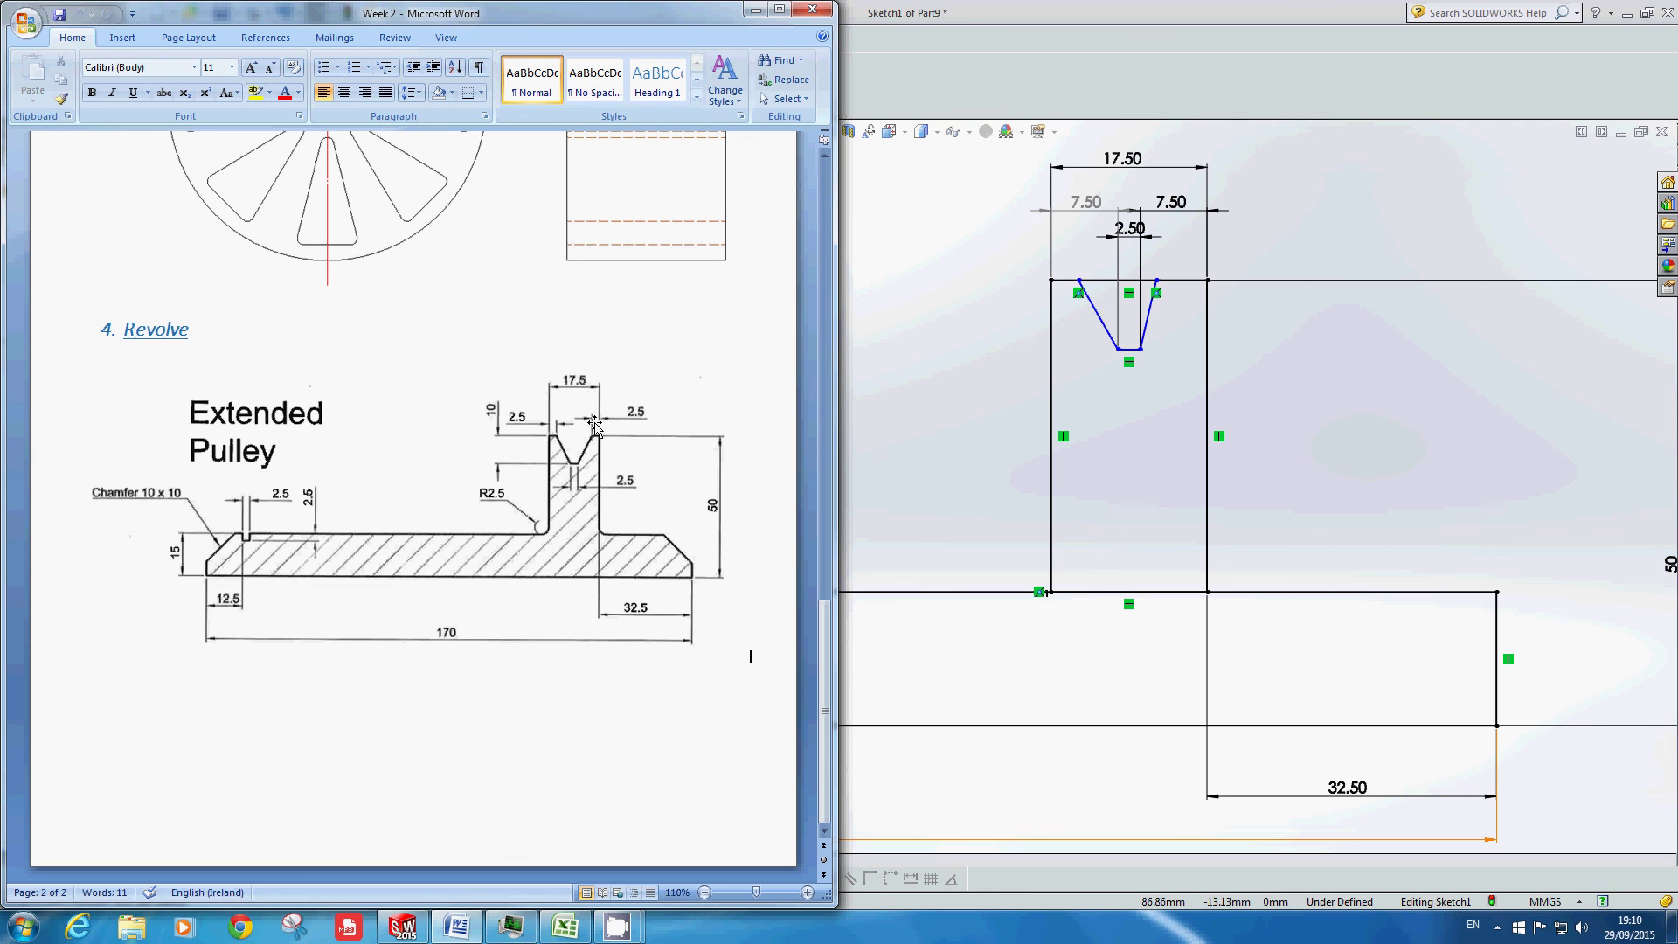
{"action": "left_click", "coordinate": [970, 265]}
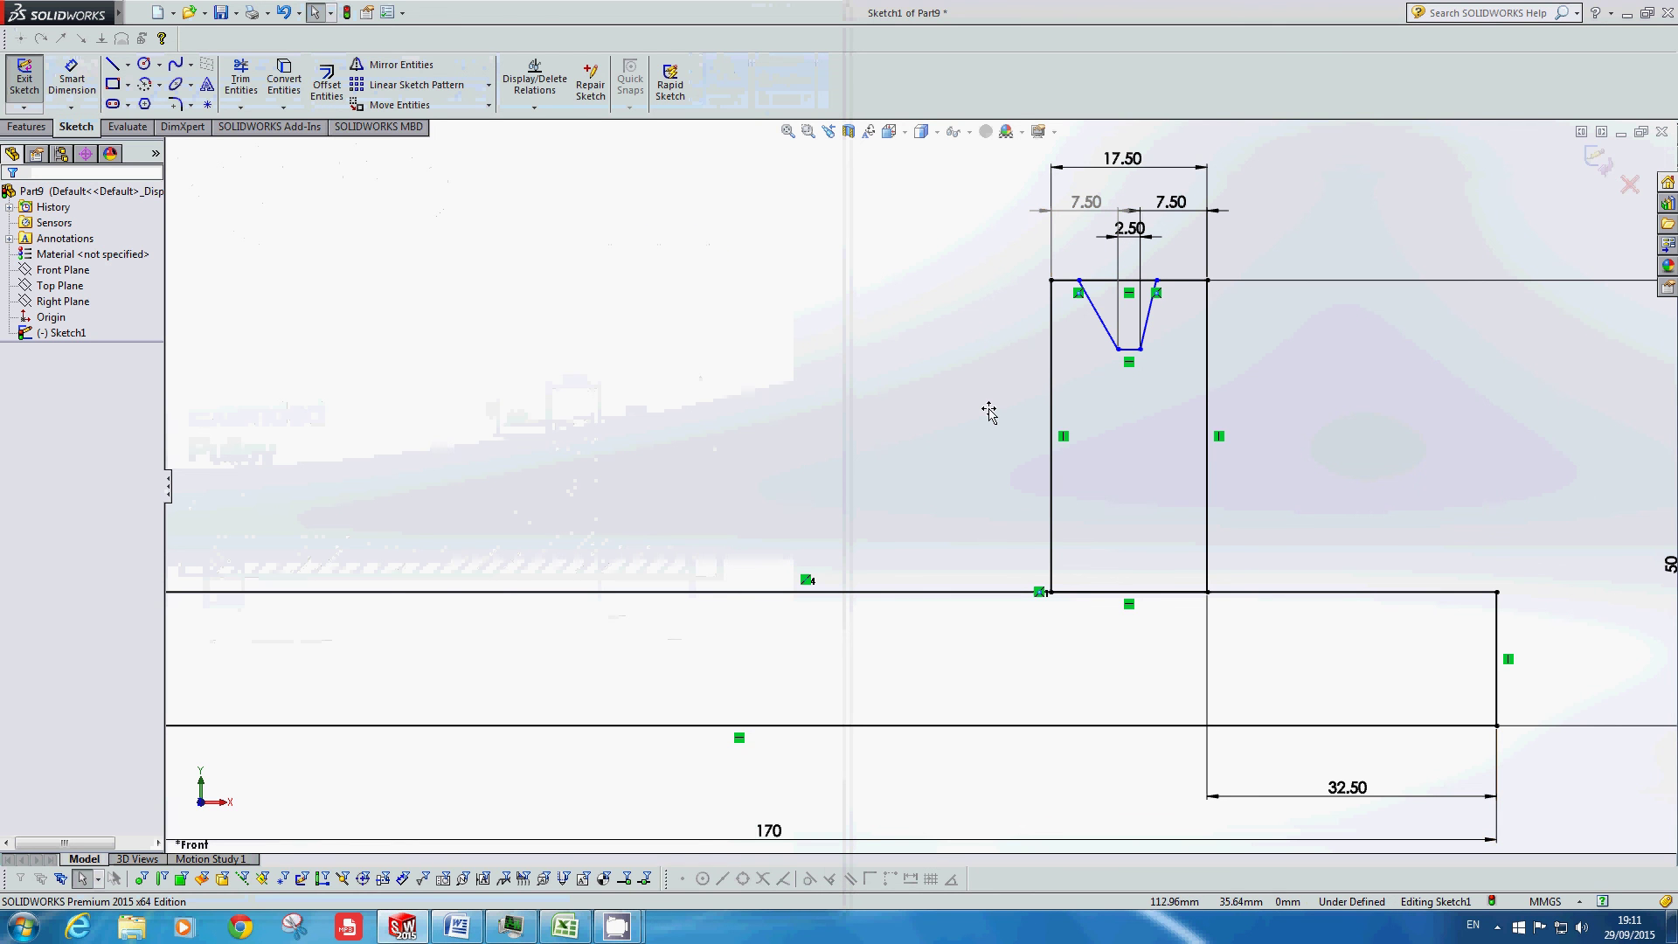
{"action": "right_click_drag", "start_coordinate": [988, 412], "coordinate": [986, 331]}
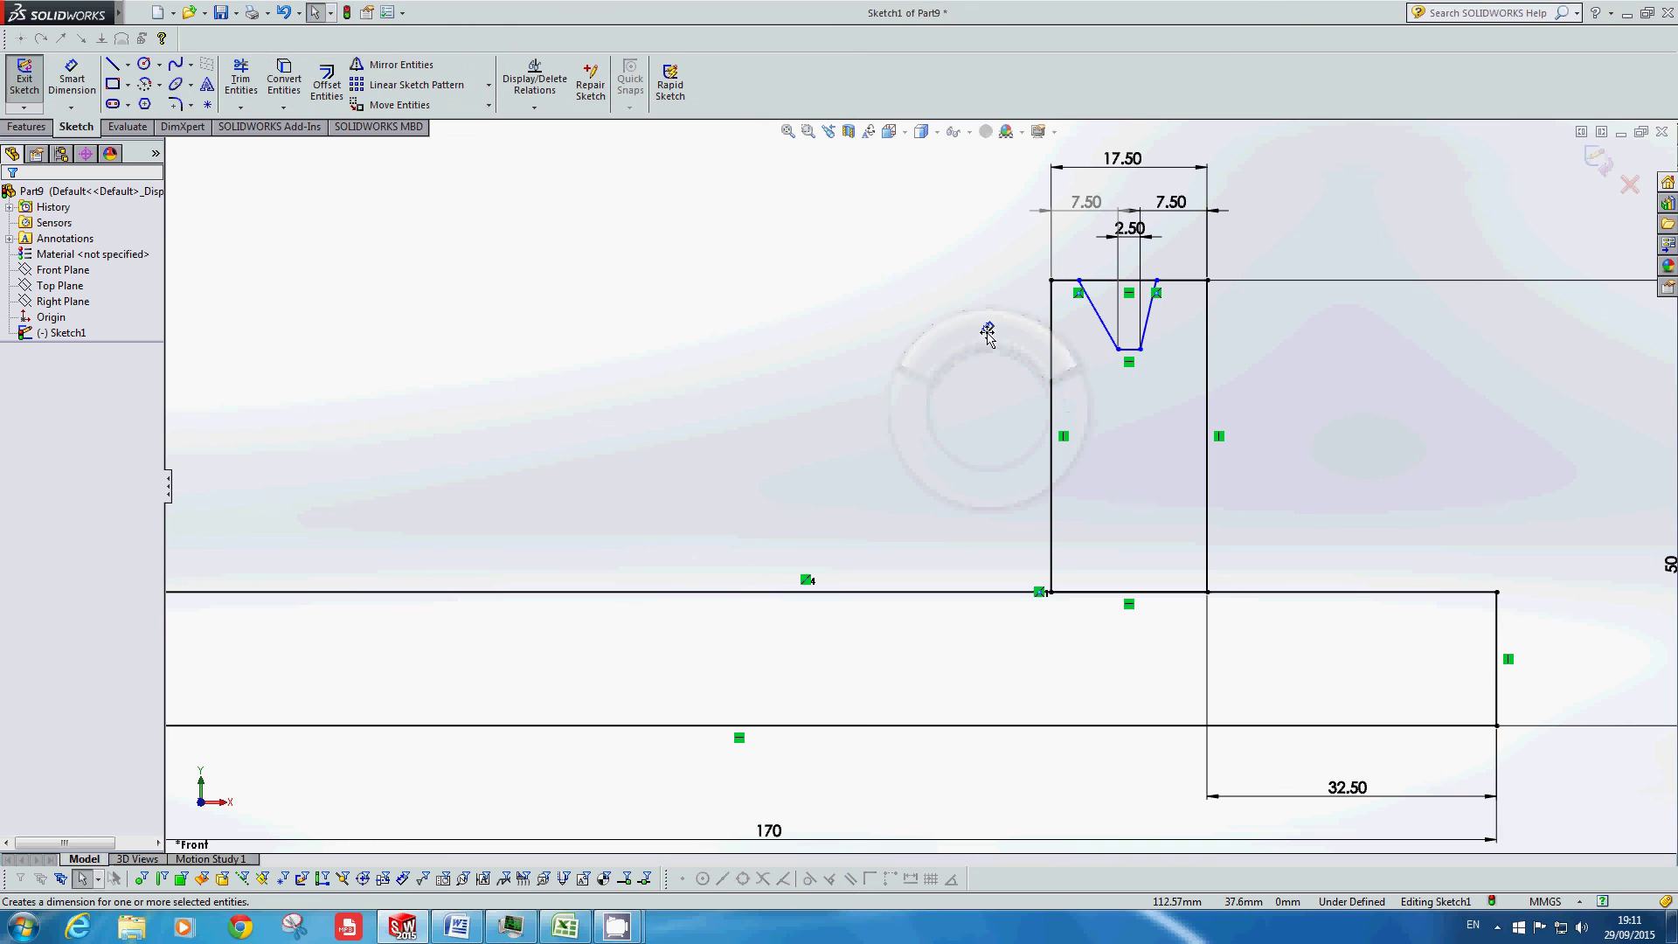
{"action": "left_click", "coordinate": [1092, 281]}
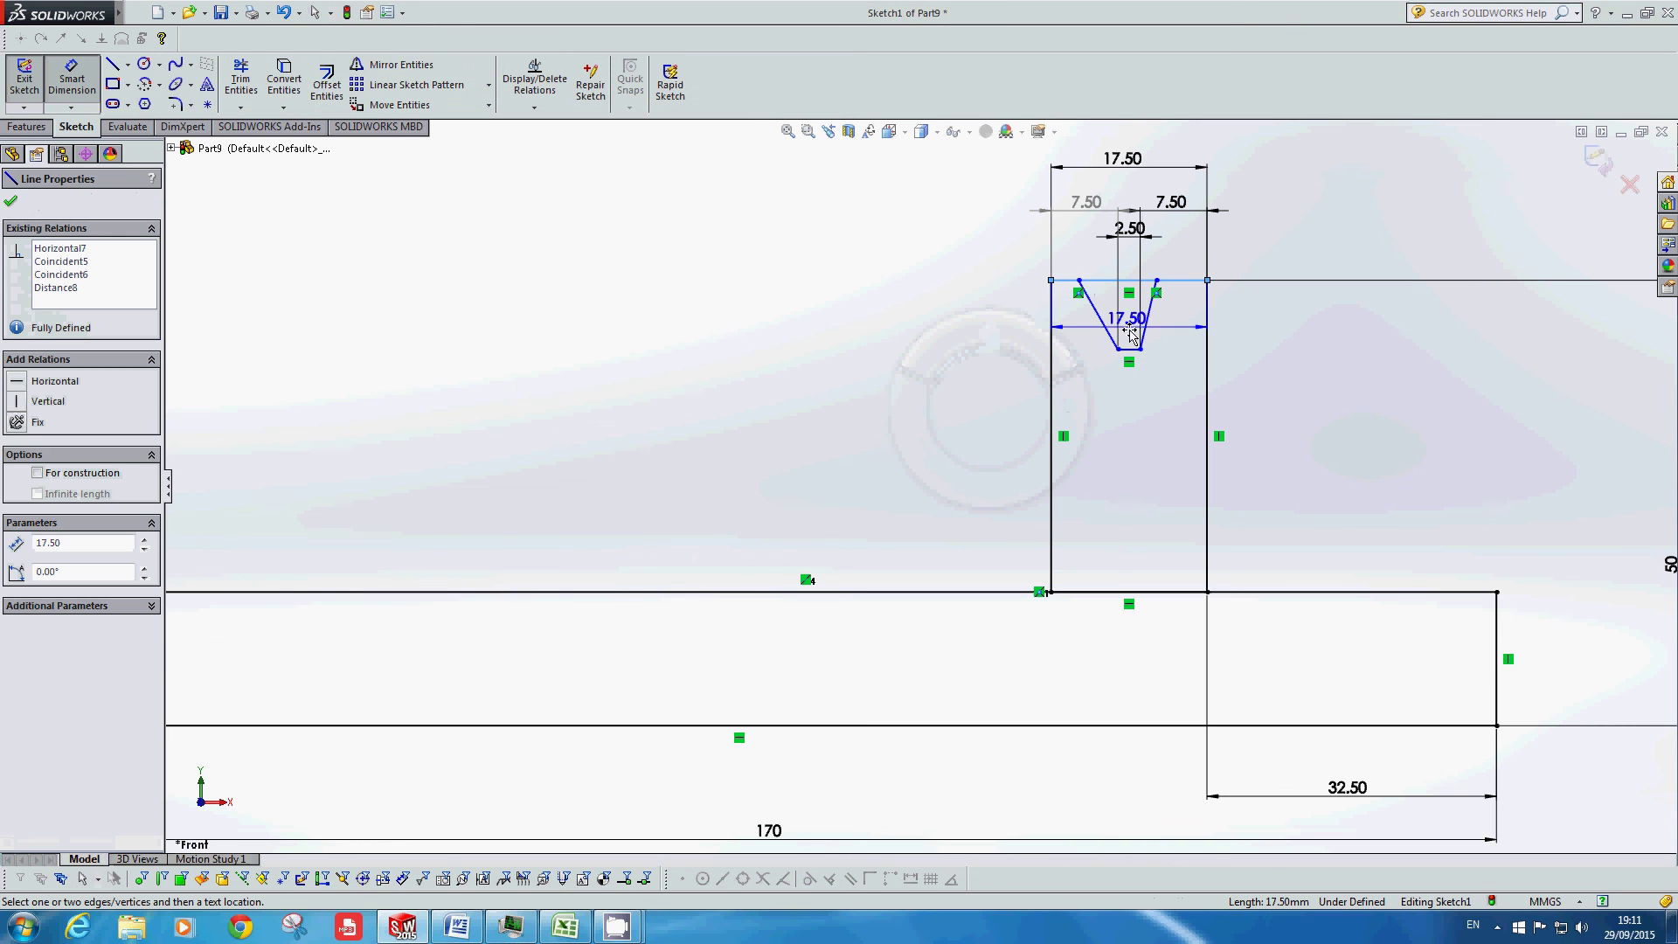
{"action": "left_click", "coordinate": [1129, 349]}
{"action": "left_click", "coordinate": [981, 314]}
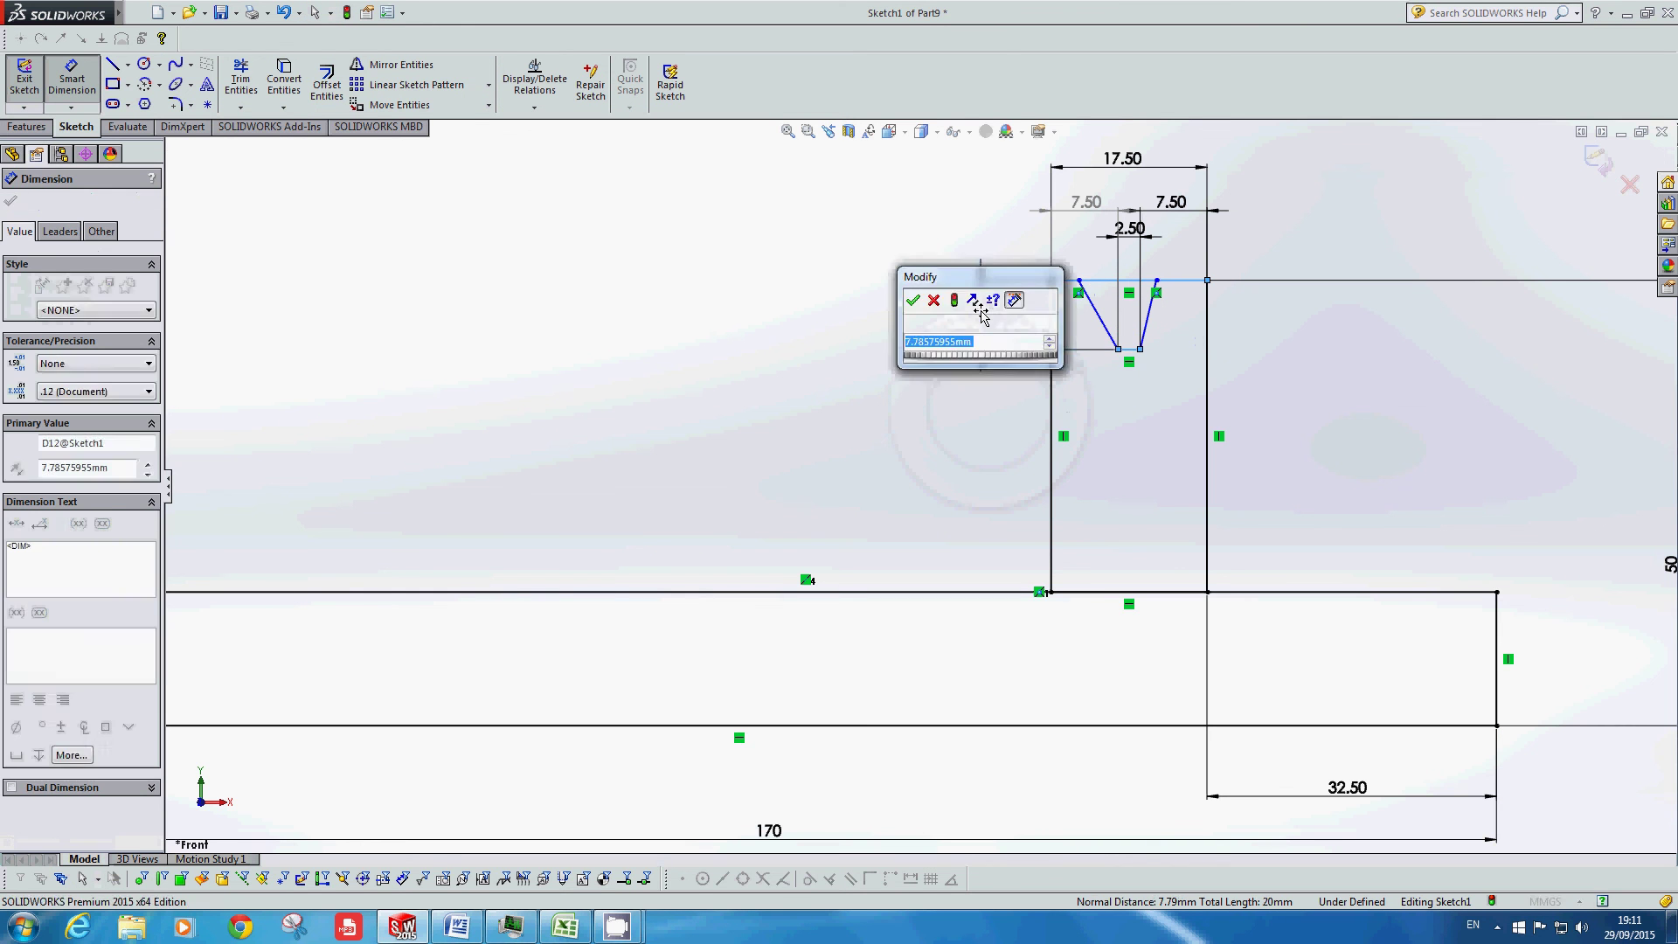
{"action": "type", "text": "10"}
{"action": "key", "text": "Return"}
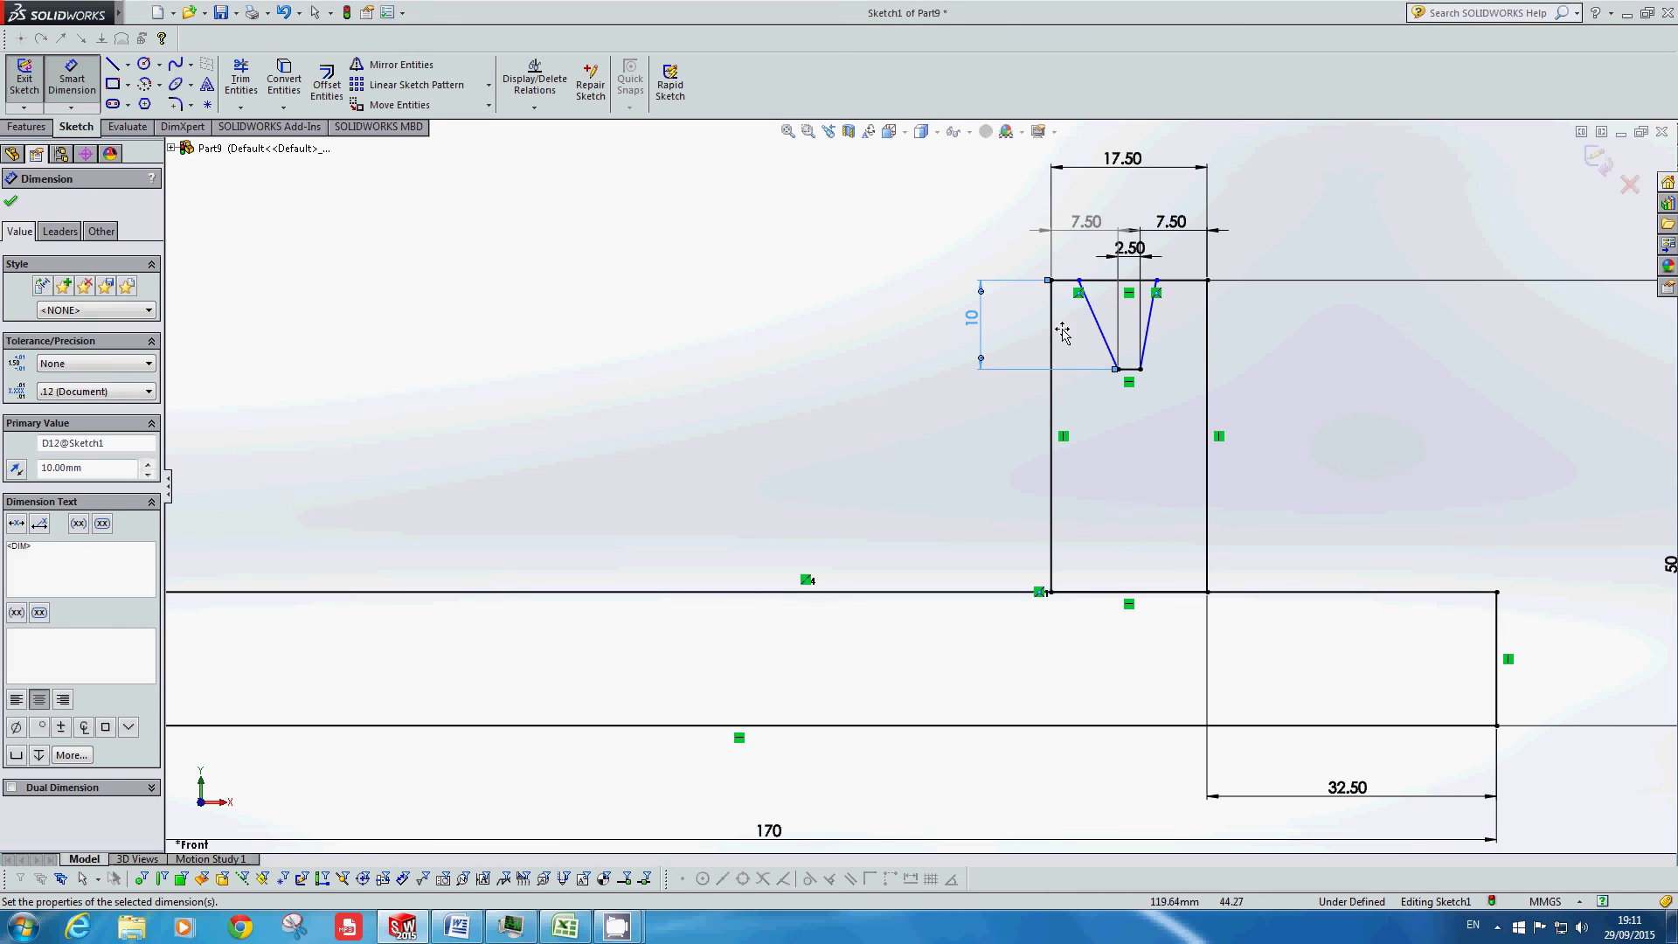
Step: Dimension the V-groove's upper-left end 2.5 mm from the upright's upper-left corner
{"action": "left_click", "coordinate": [1080, 282]}
{"action": "left_click", "coordinate": [1051, 280]}
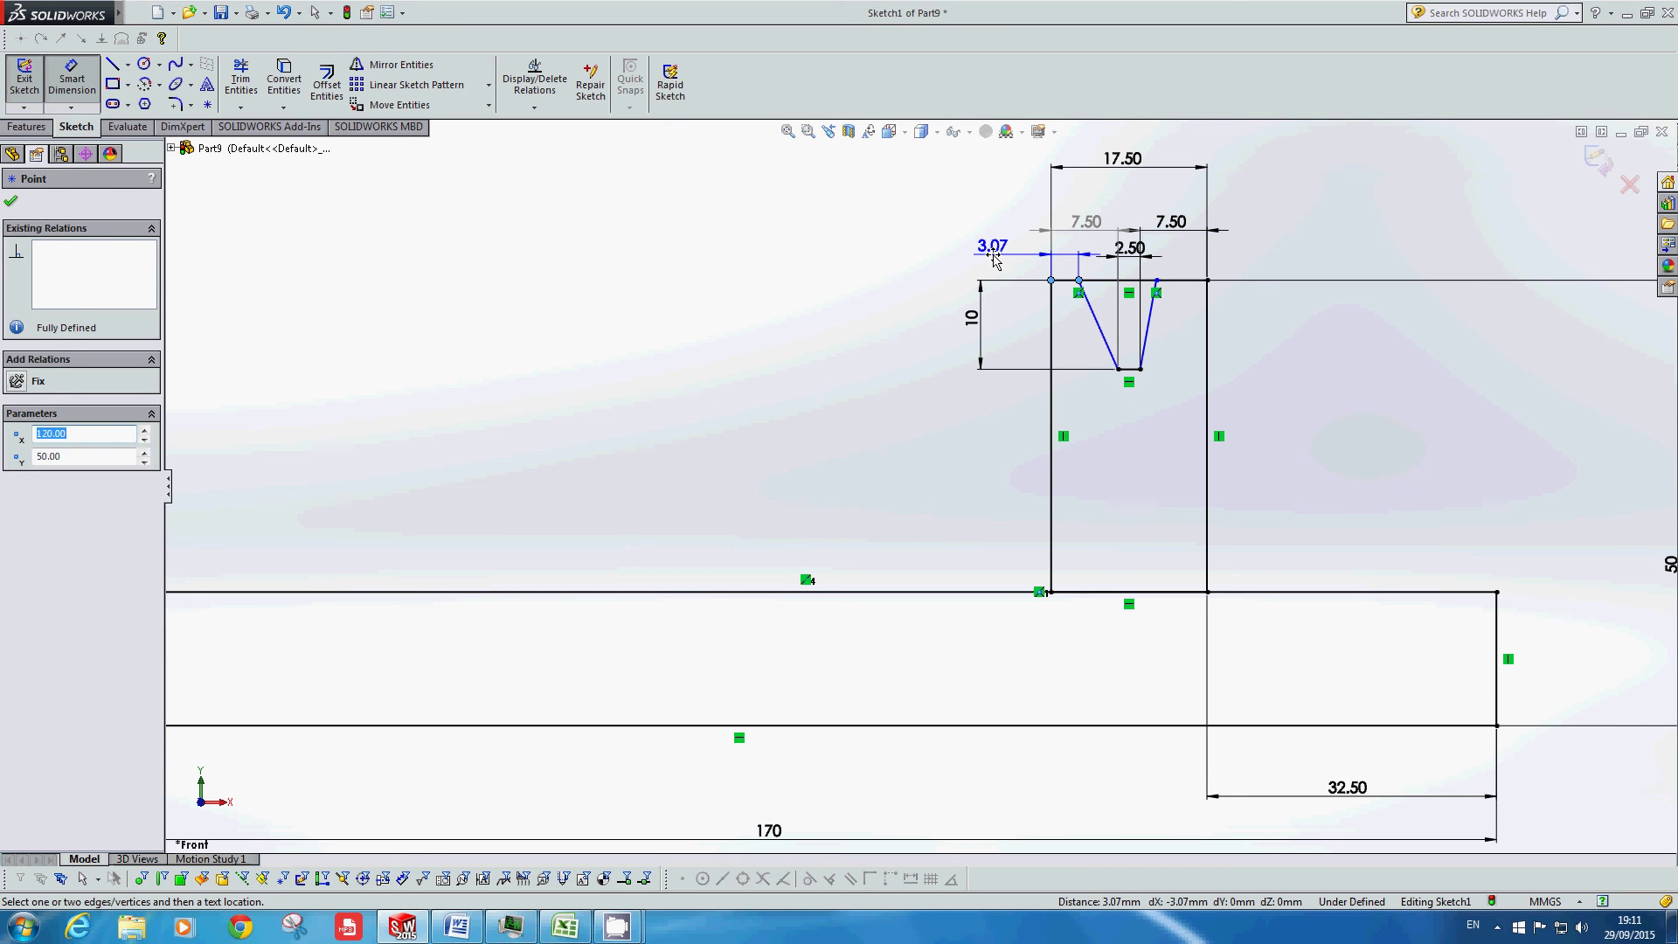
{"action": "left_click", "coordinate": [993, 256]}
{"action": "type", "text": "2.5"}
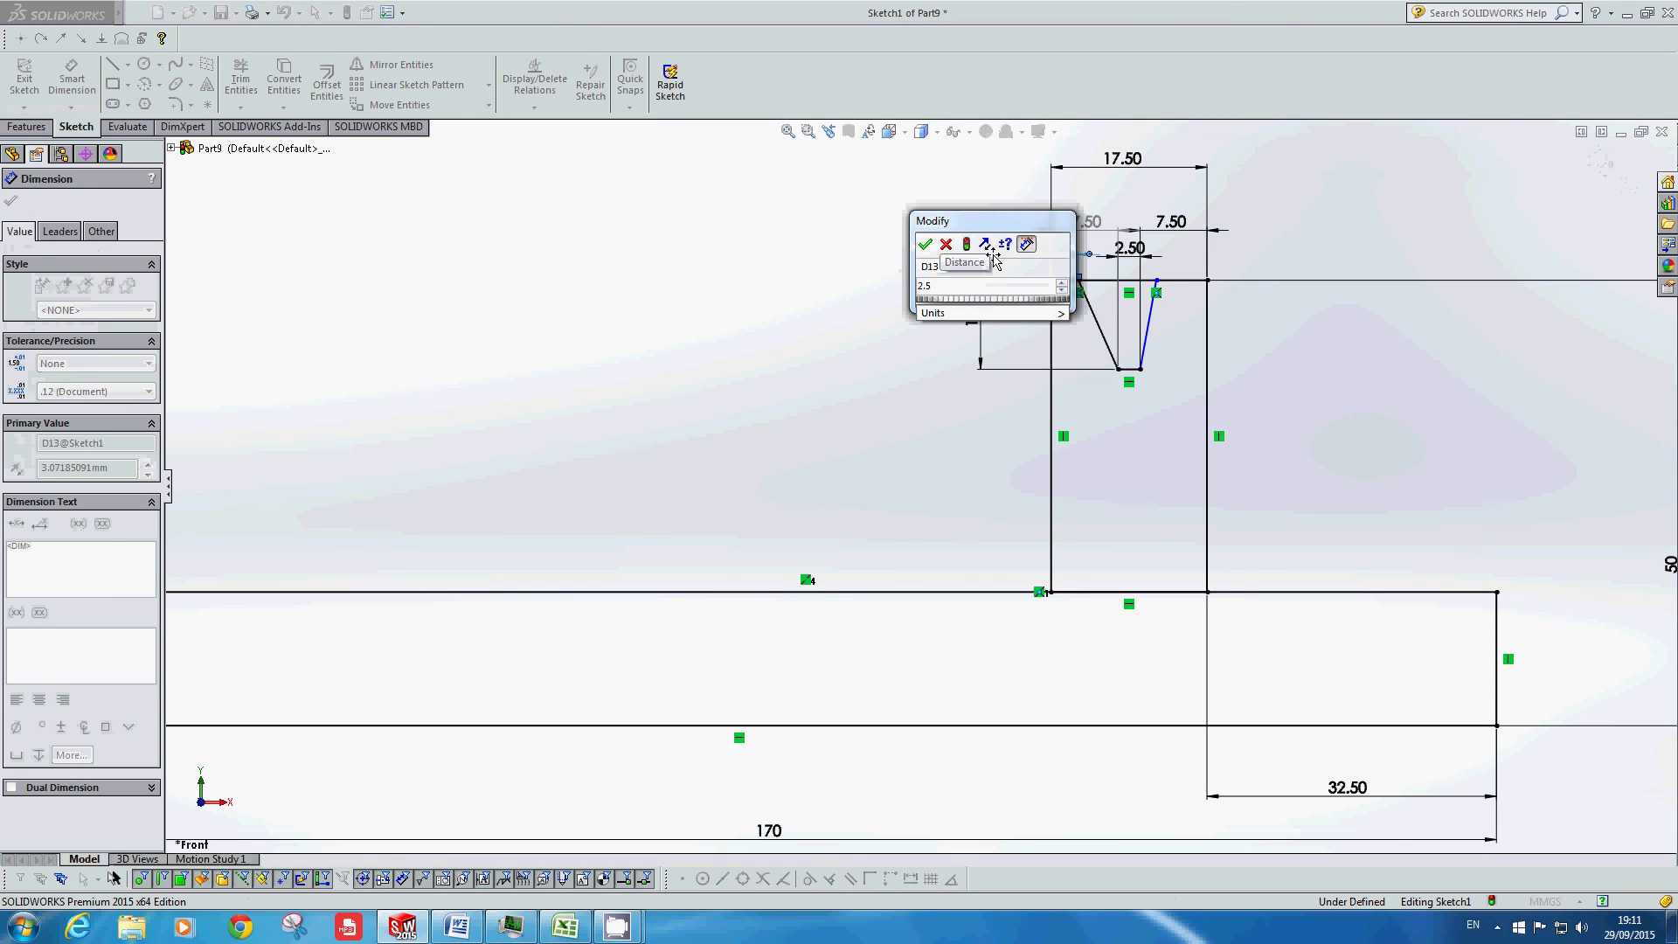
{"action": "key", "text": "Return"}
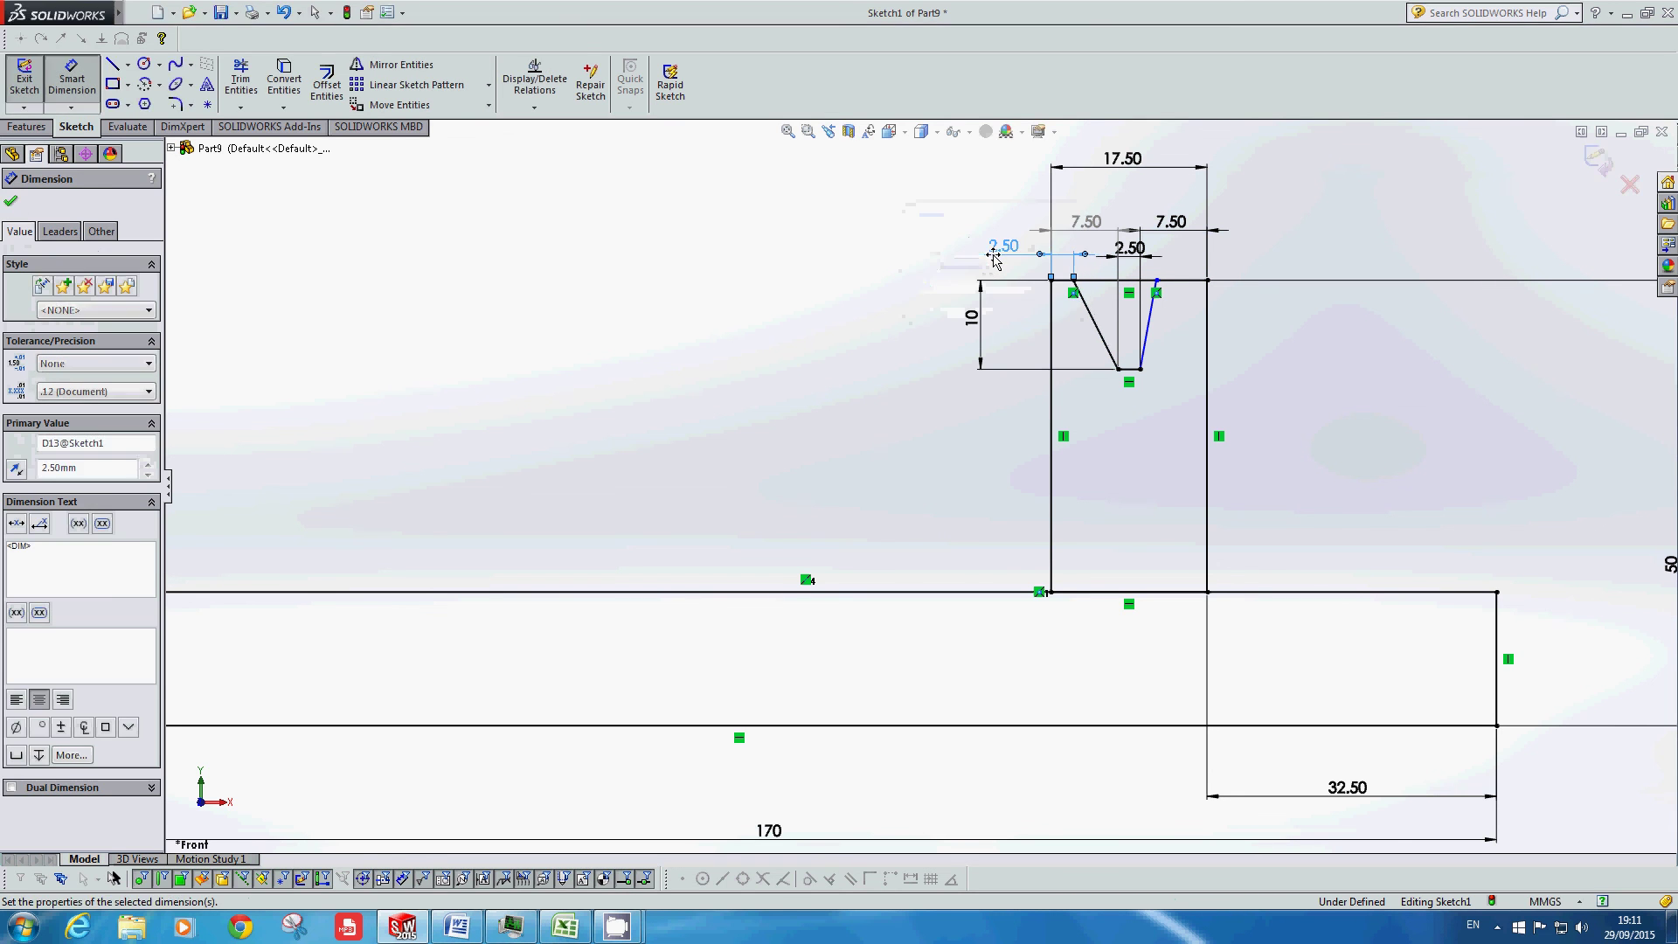
Step: Dimension the V-groove's upper-right end 2.5 mm from the upright's upper-right corner
{"action": "left_click", "coordinate": [1157, 281]}
{"action": "left_click", "coordinate": [1207, 280]}
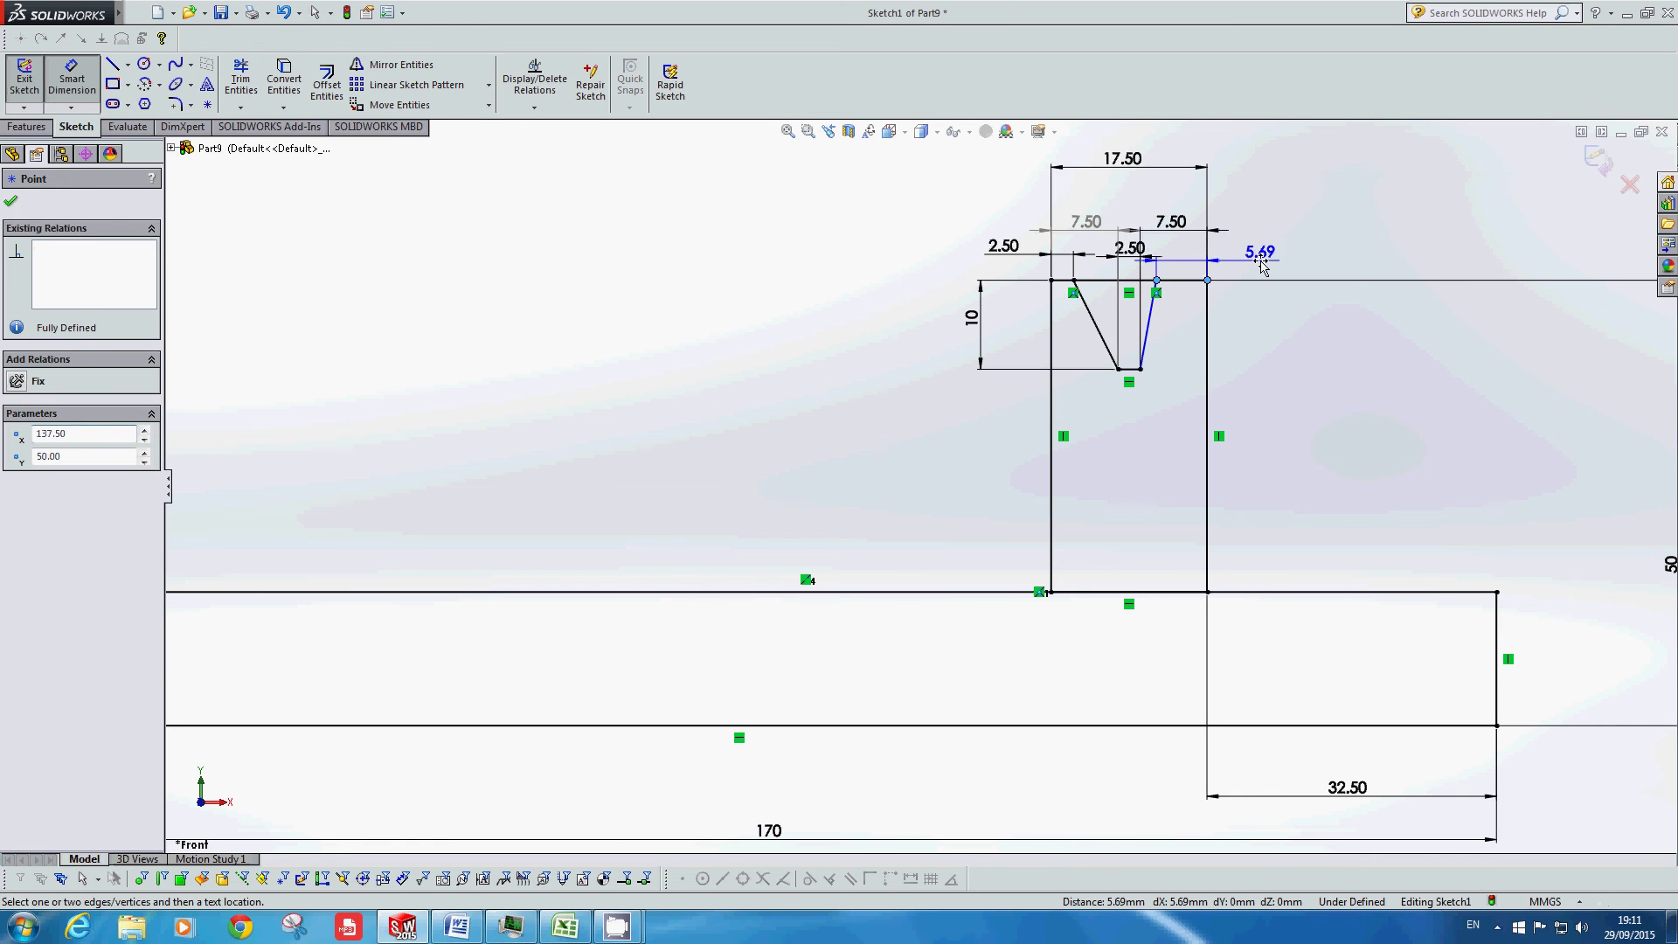
{"action": "left_click", "coordinate": [1260, 262]}
{"action": "key", "text": "Return"}
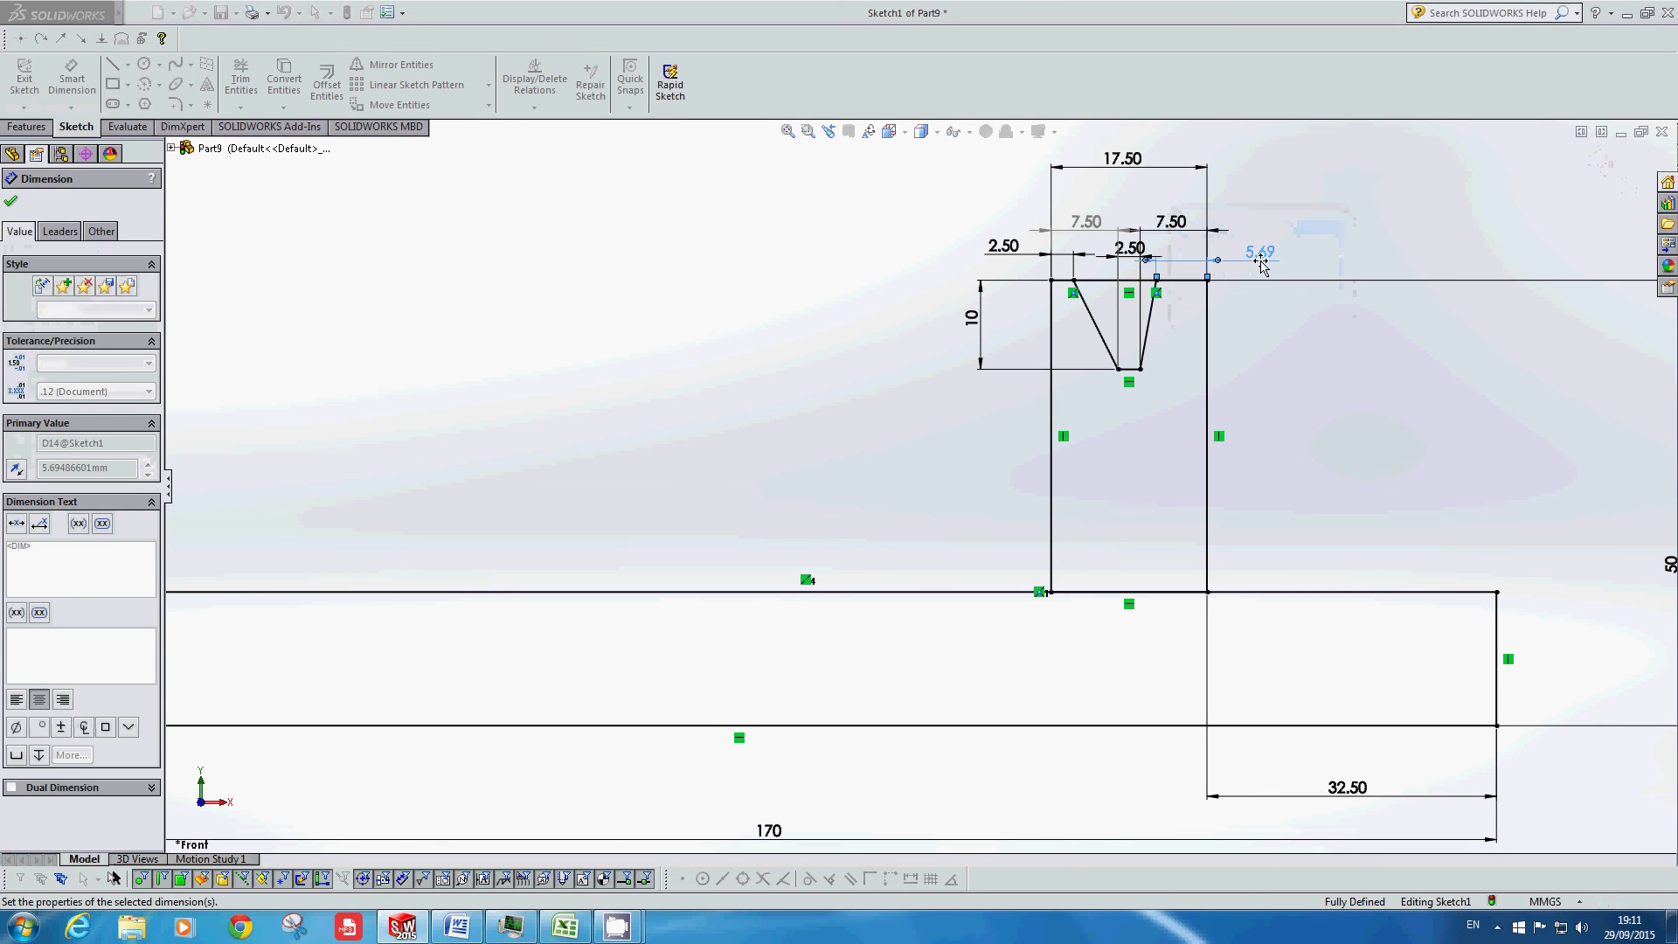
{"action": "key", "text": "Escape"}
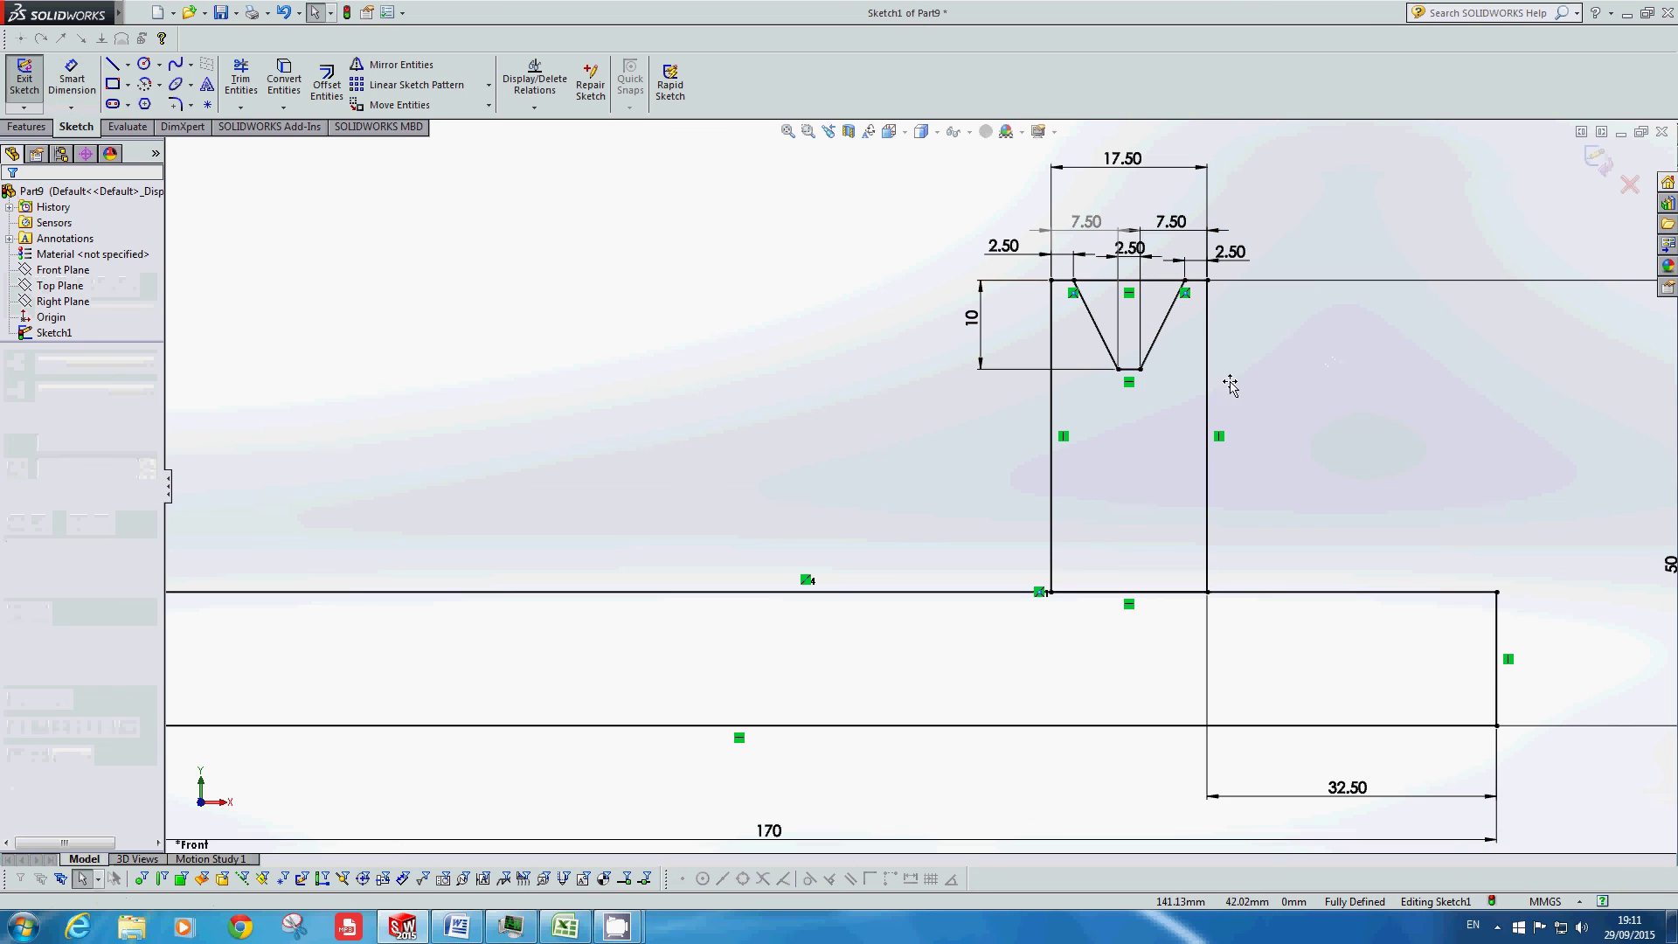
Step: Trim away the line segment across the V-groove's opening and the base's upper line inside the upright
{"action": "key", "text": "z"}
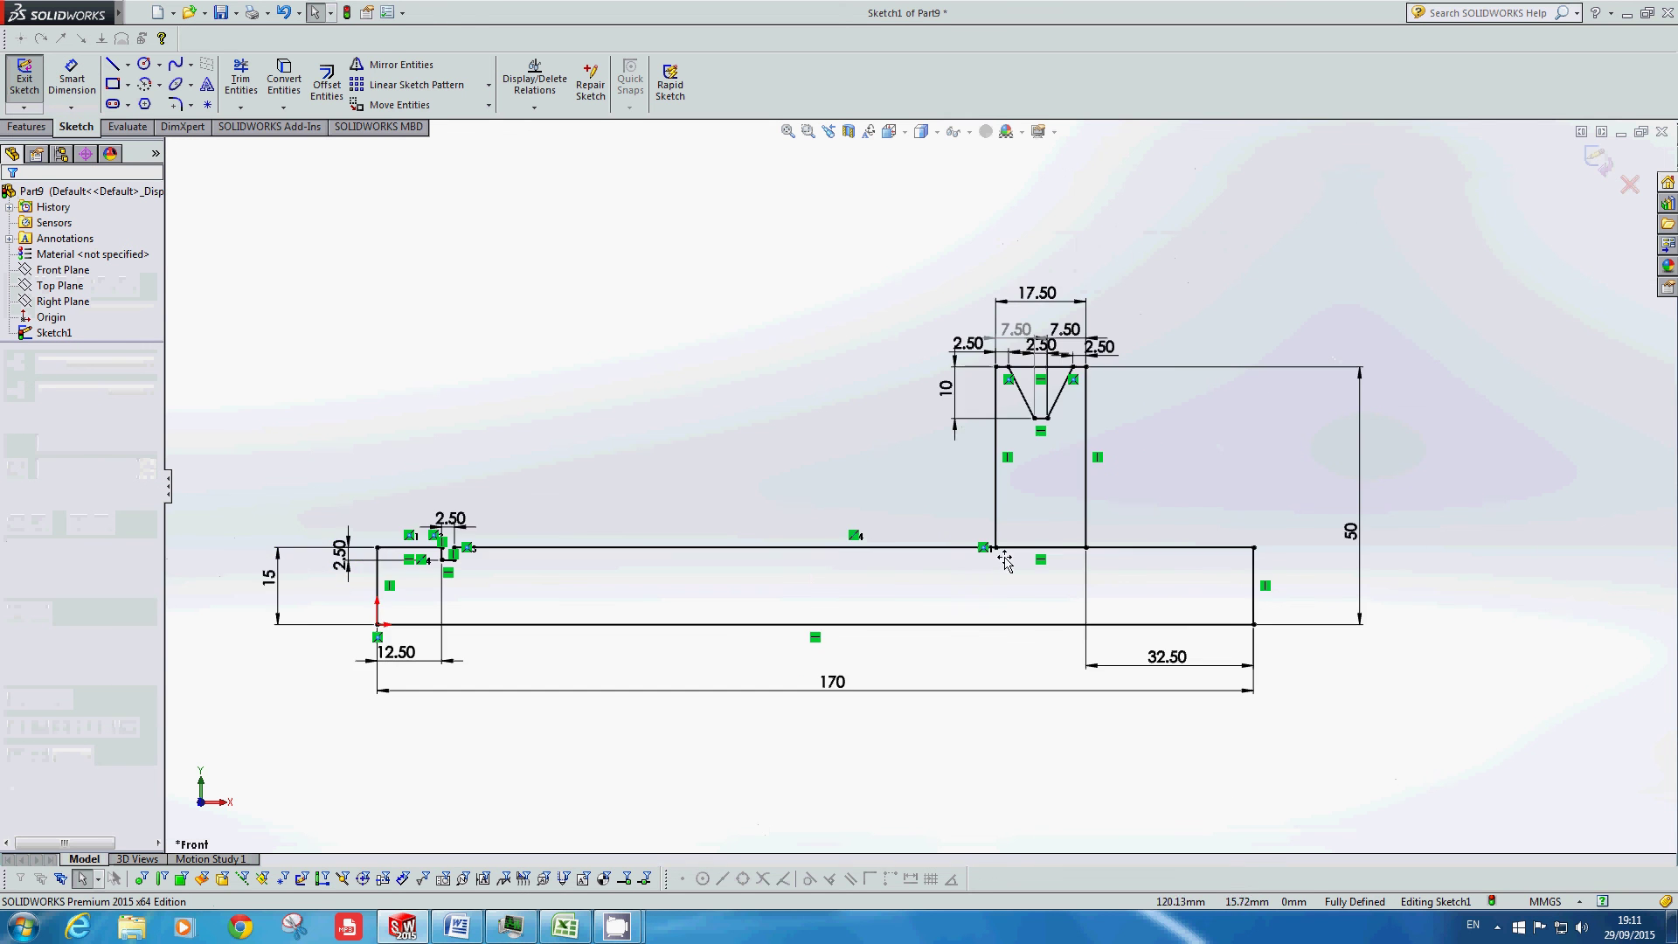
{"action": "scroll", "coordinate": [1005, 561], "scroll_direction": "down", "scroll_amount": 3}
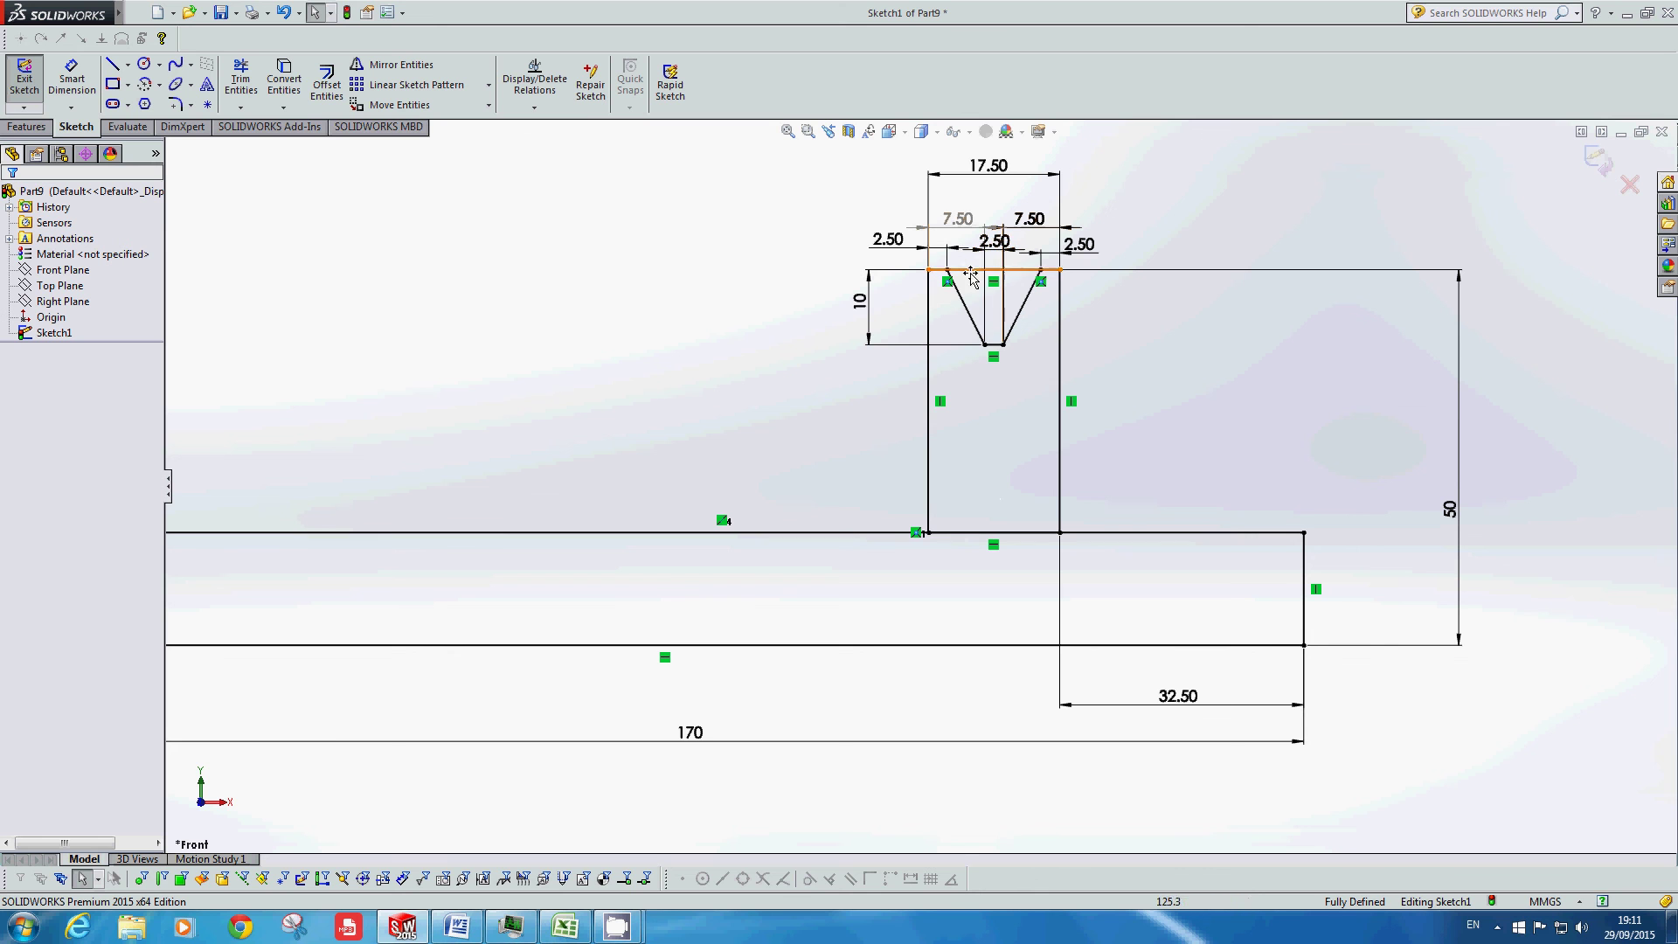
{"action": "left_click", "coordinate": [242, 66]}
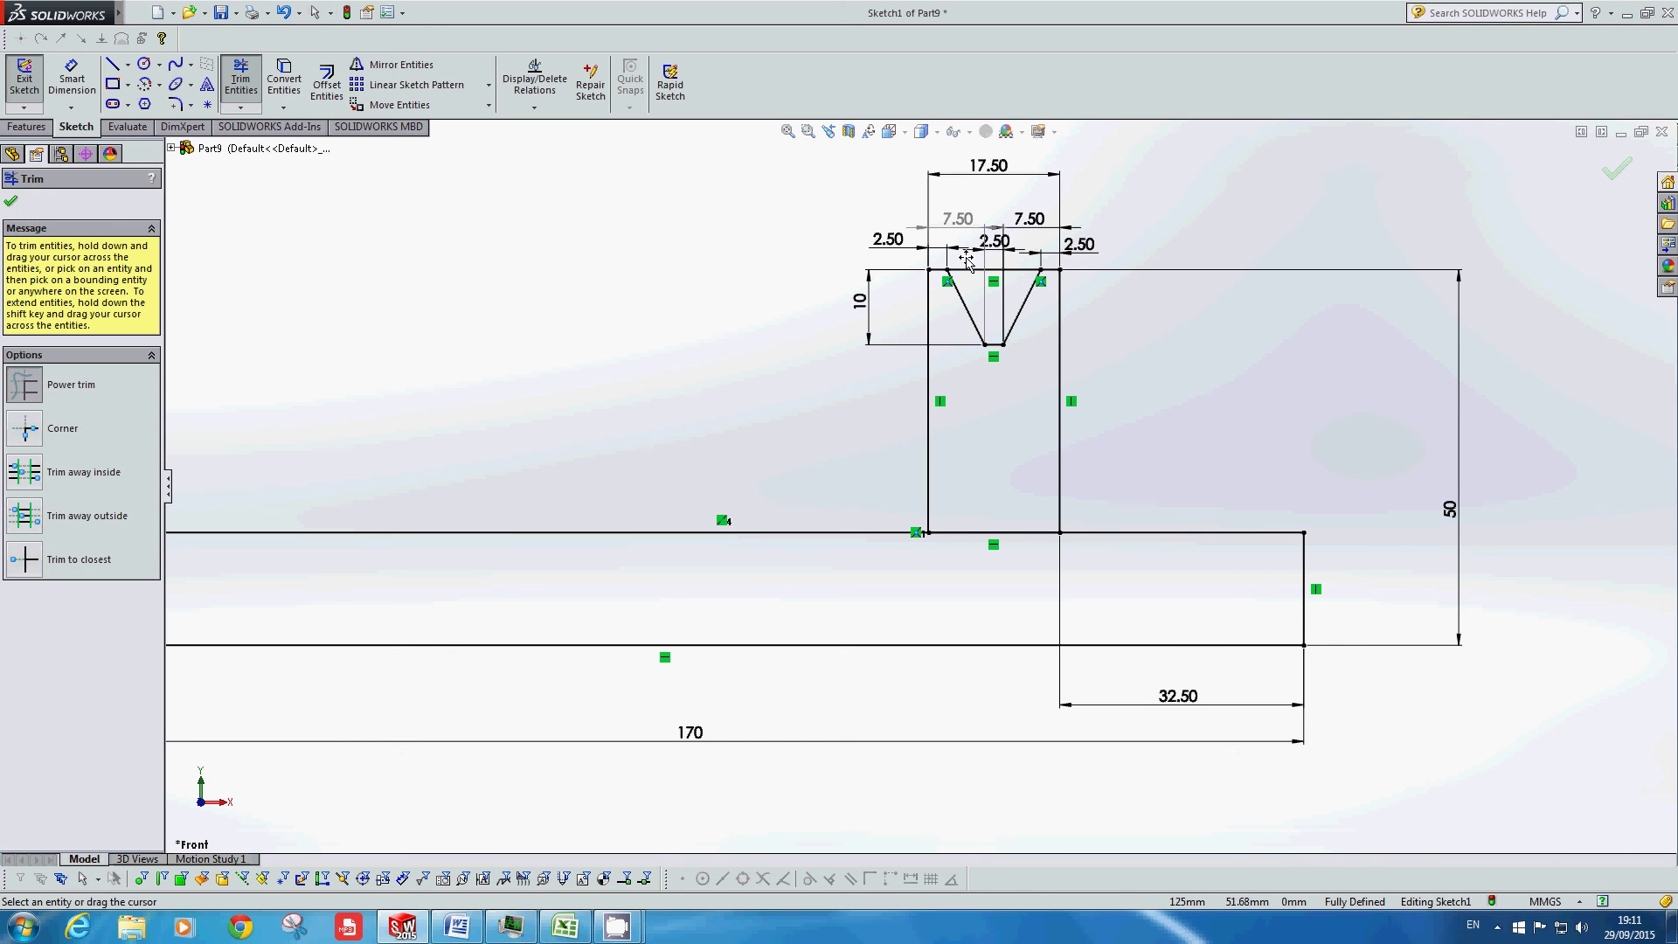
{"action": "left_click_drag", "start_coordinate": [966, 259], "coordinate": [979, 279]}
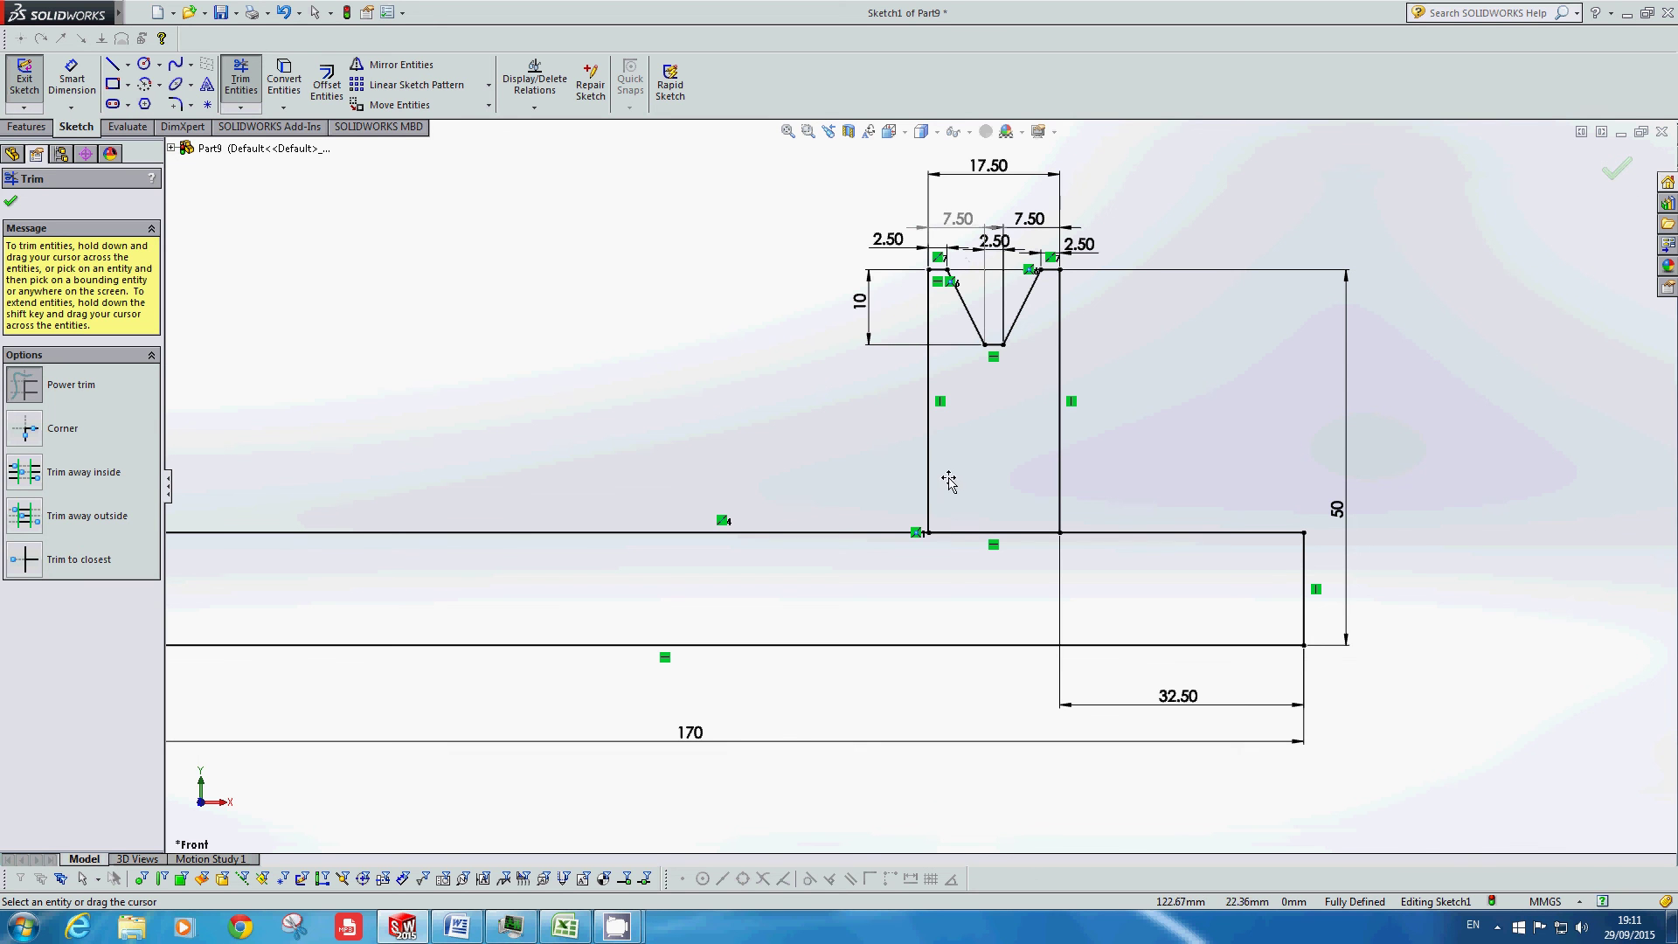
{"action": "left_click_drag", "start_coordinate": [949, 481], "coordinate": [947, 554]}
{"action": "scroll", "coordinate": [997, 550], "scroll_direction": "up", "scroll_amount": 3}
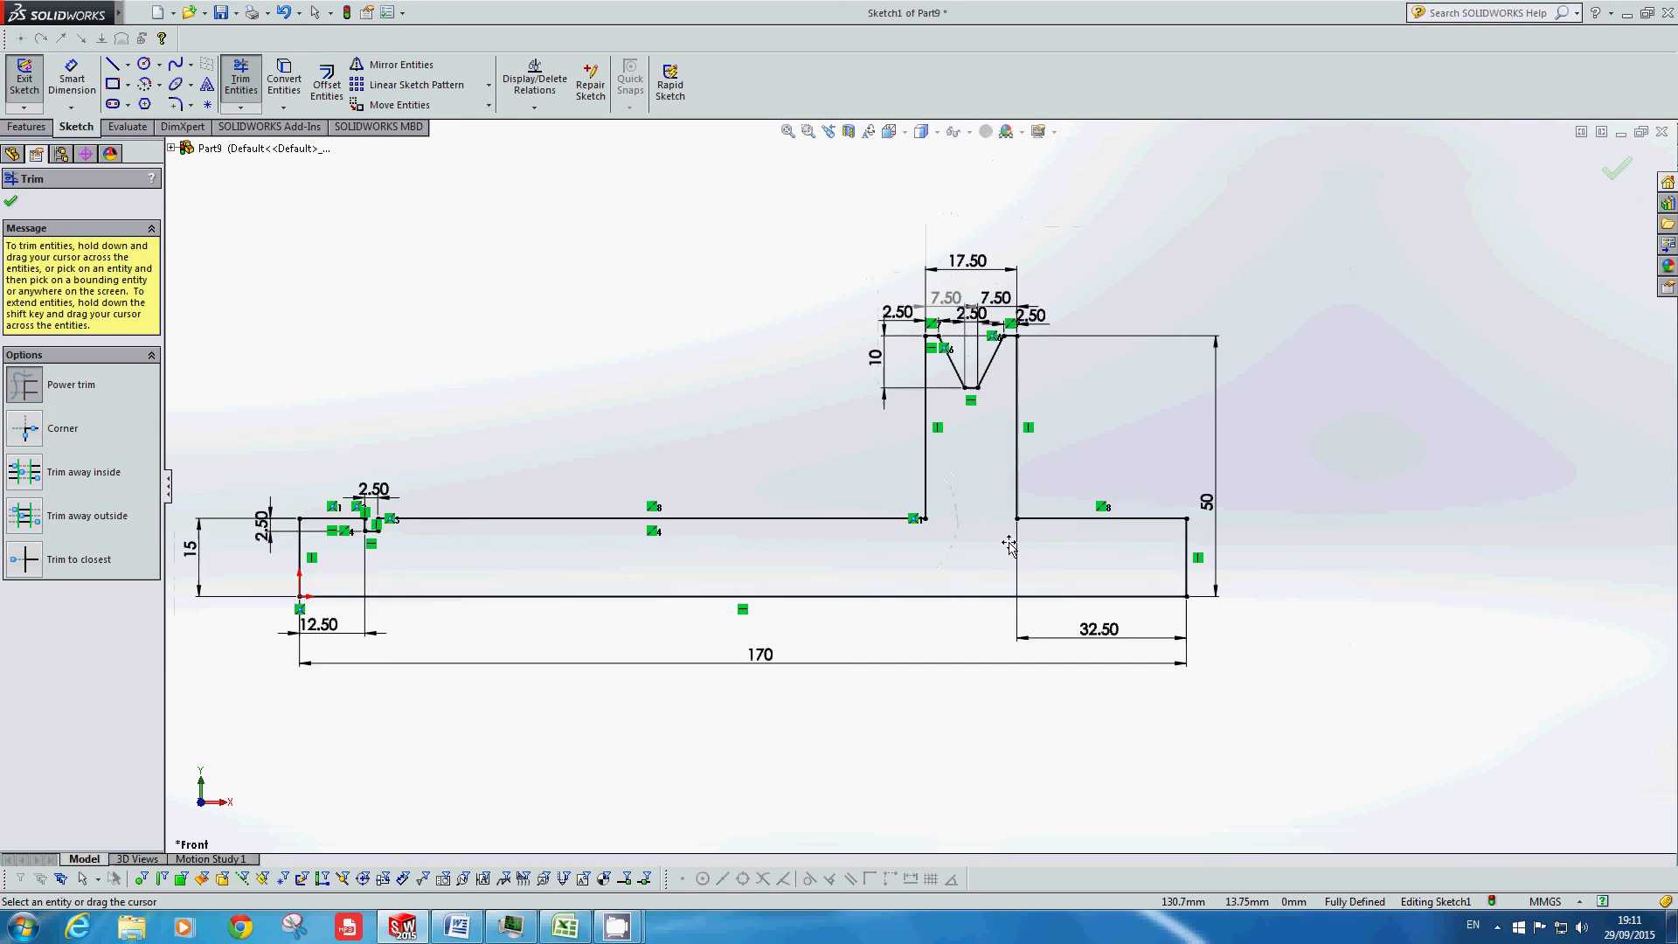
{"action": "scroll", "coordinate": [569, 568], "scroll_direction": "down", "scroll_amount": 2}
{"action": "key", "text": "Escape"}
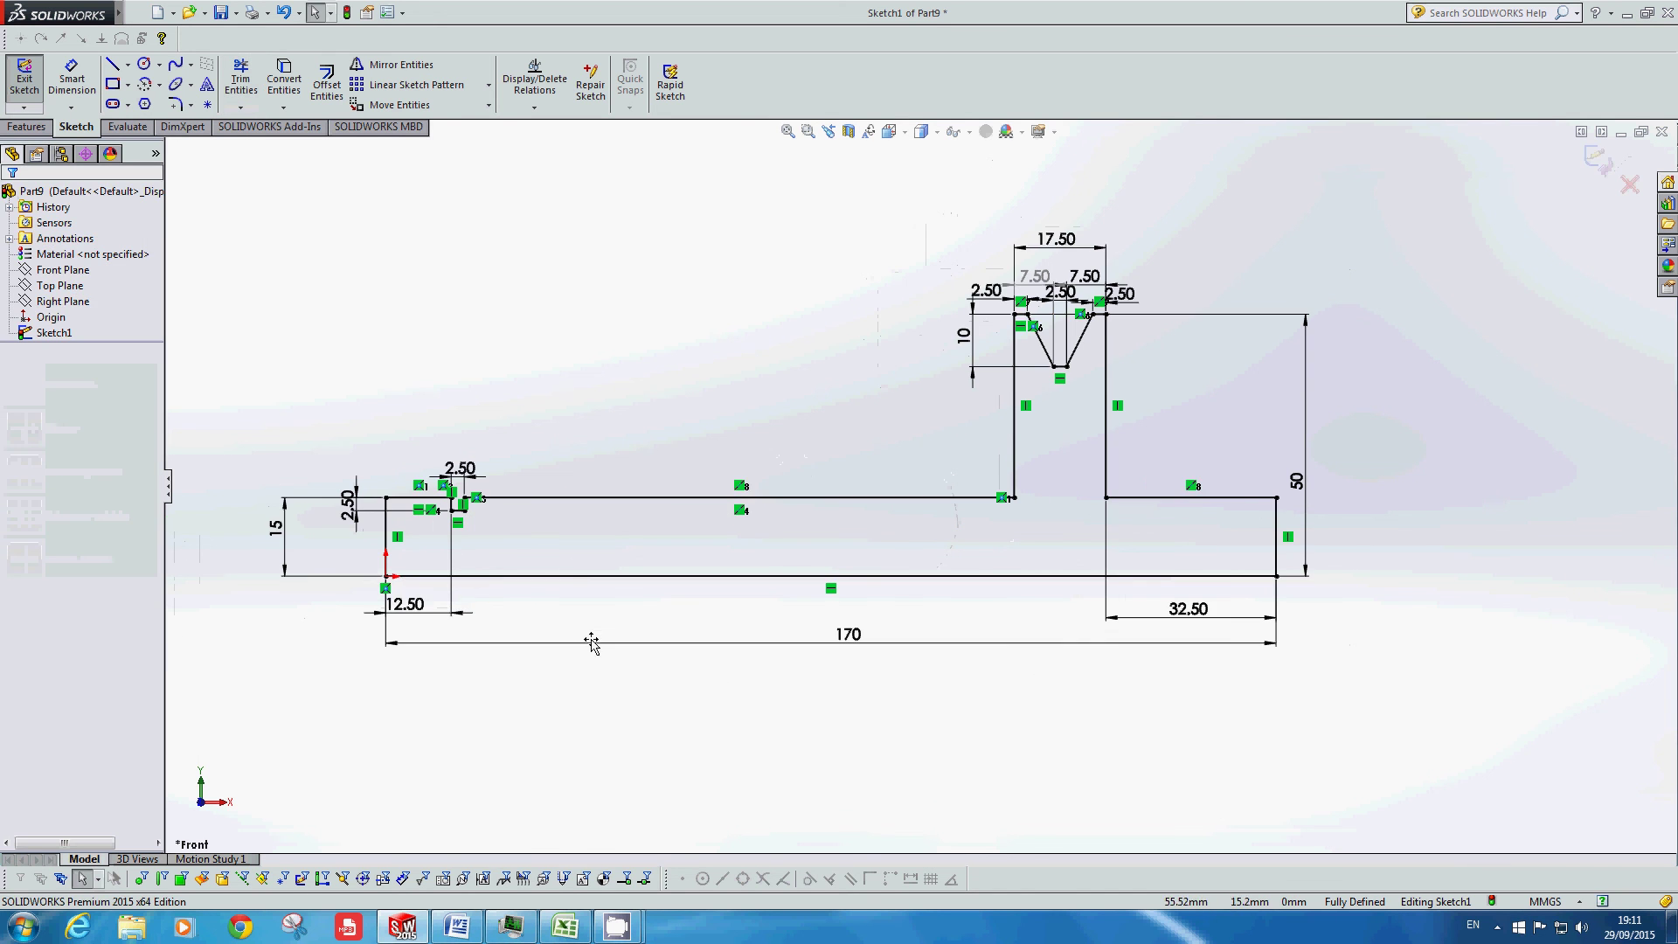
Step: Check the chamfer size in the Word drawing, then in SOLIDWORKS add a 10 mm equal-distance sketch chamfer to the base's upper-left corner
{"action": "left_click", "coordinate": [457, 930]}
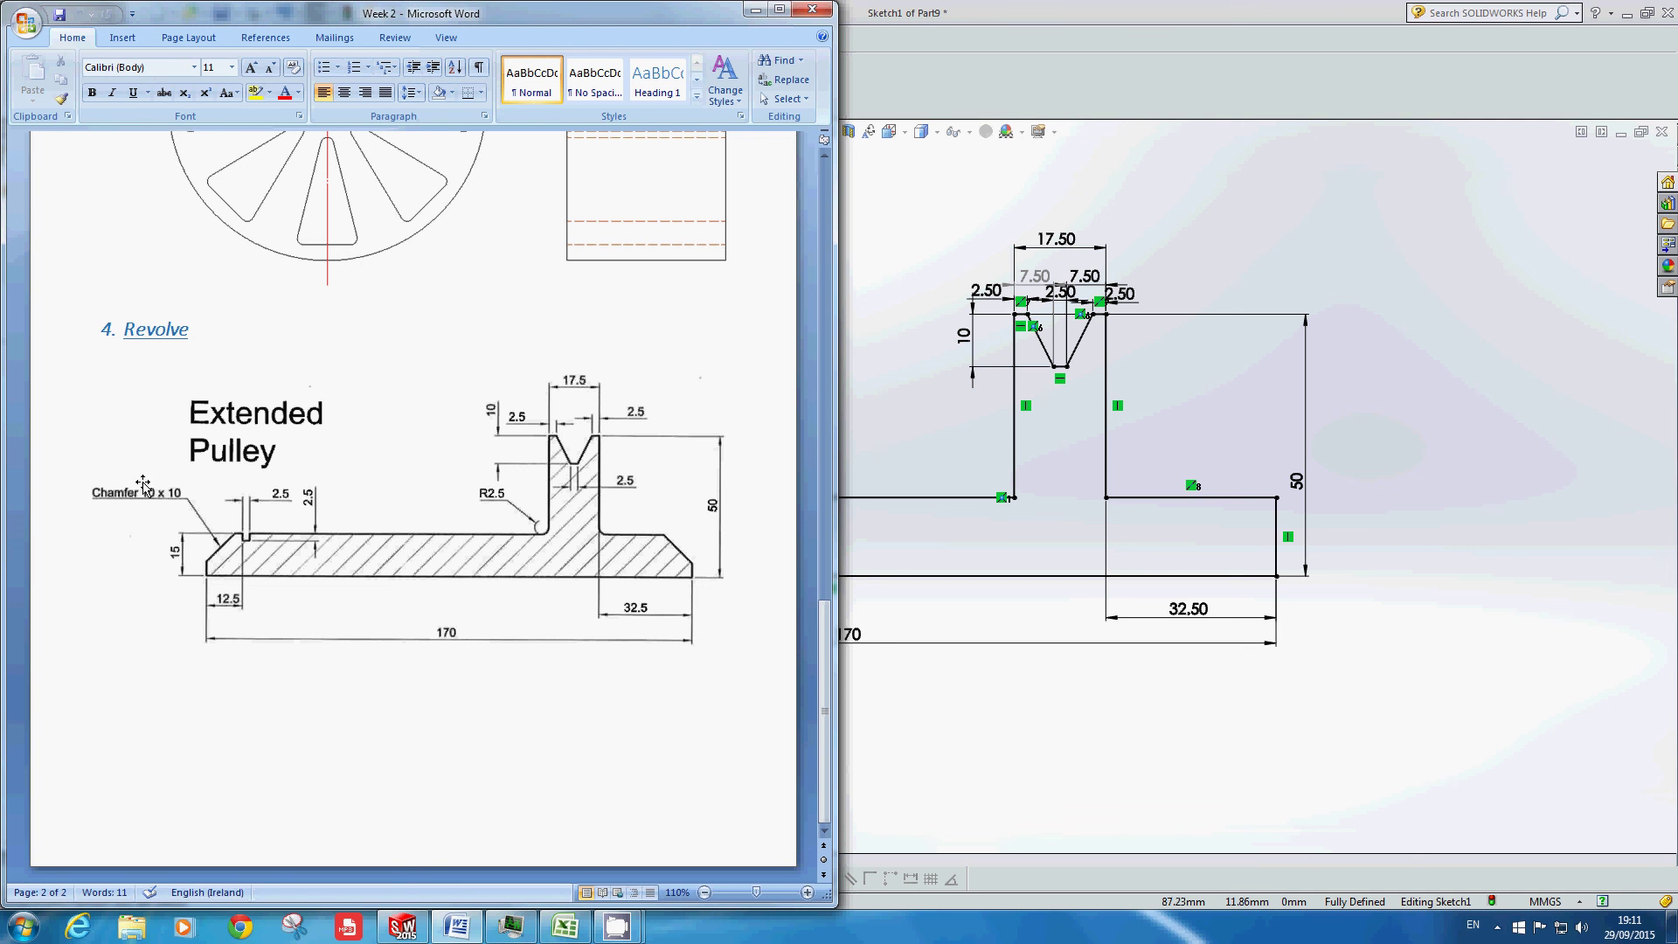
{"action": "left_click", "coordinate": [1232, 426]}
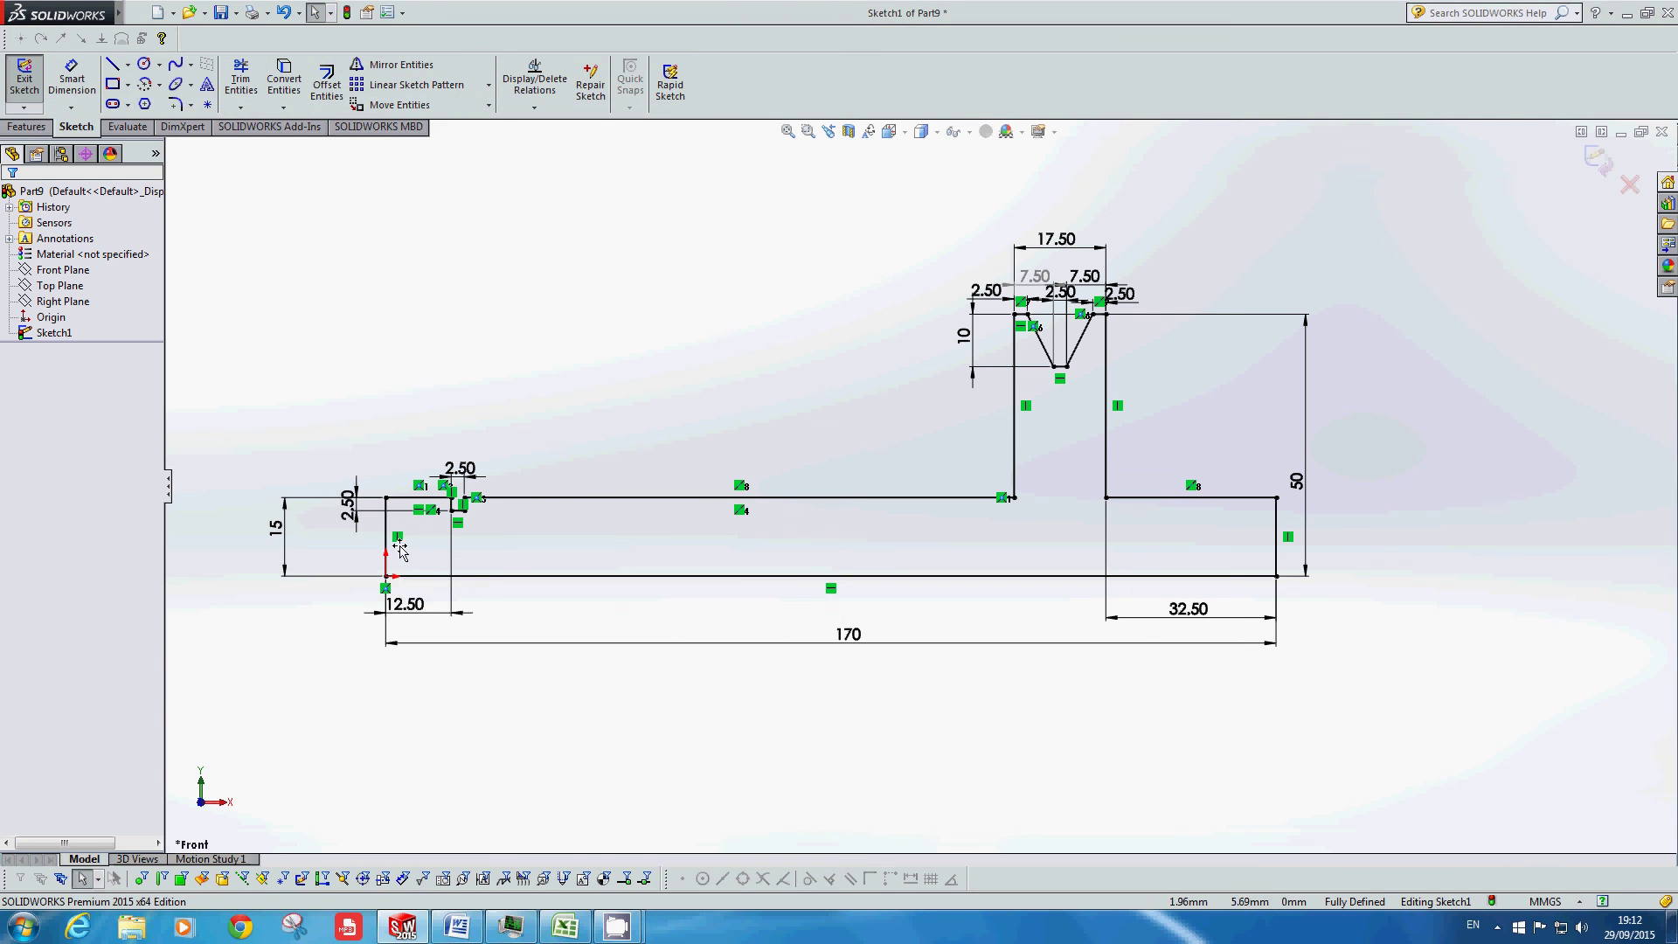
{"action": "scroll", "coordinate": [1319, 543], "scroll_direction": "down", "scroll_amount": 2}
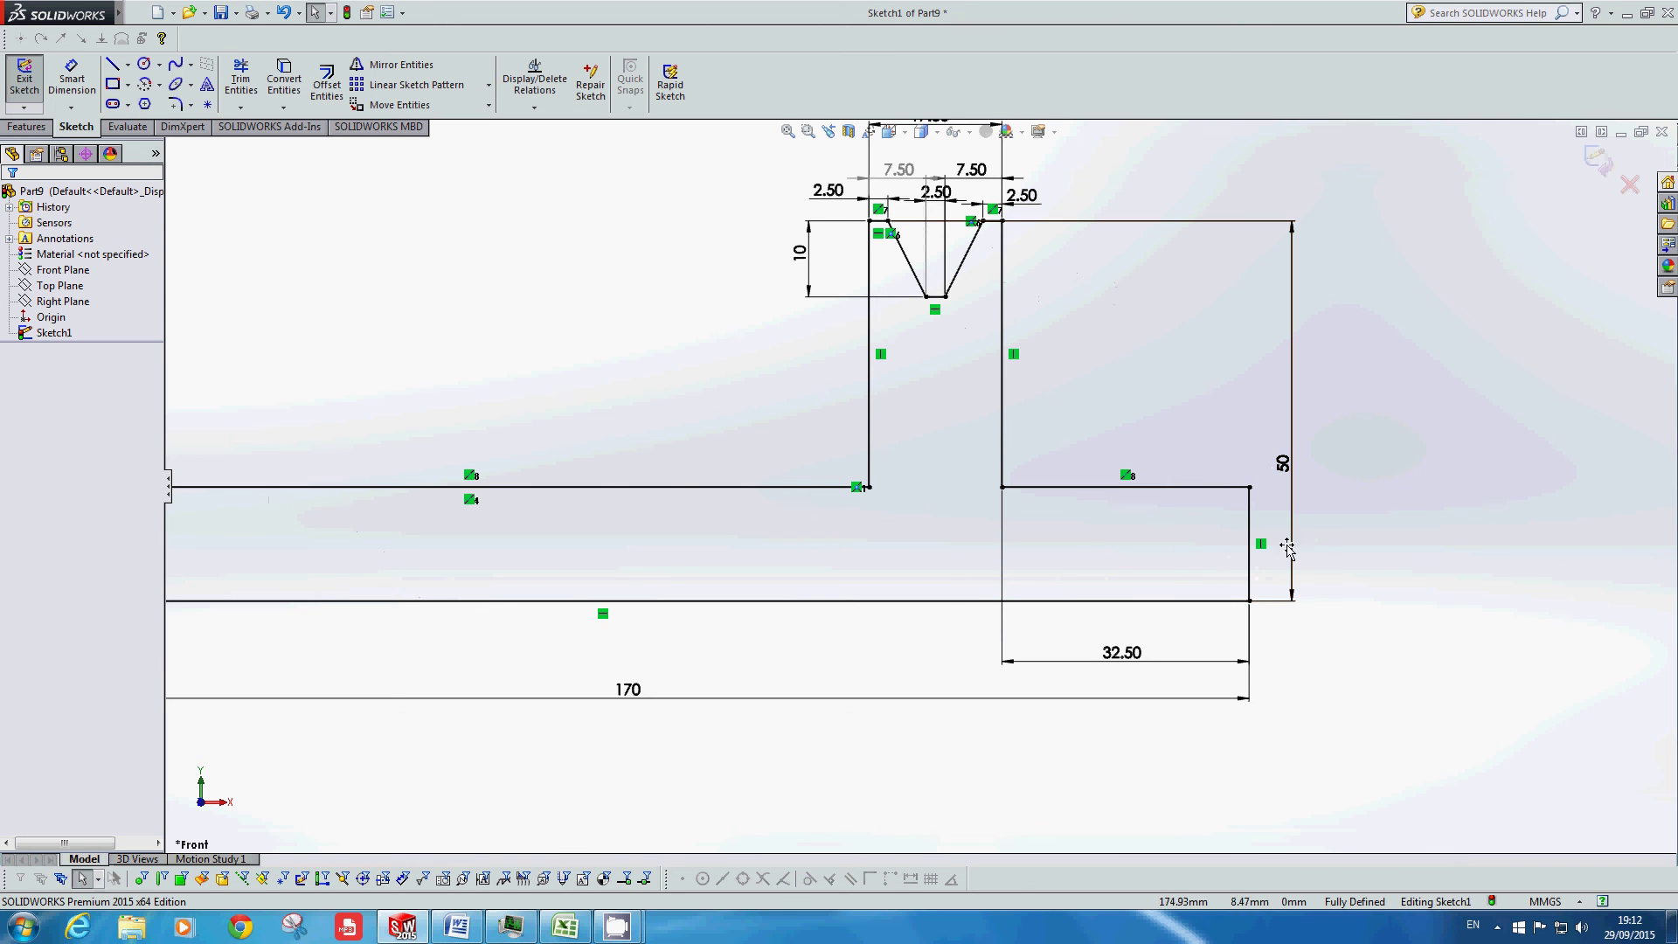
{"action": "key", "text": "z"}
{"action": "key", "text": "z"}
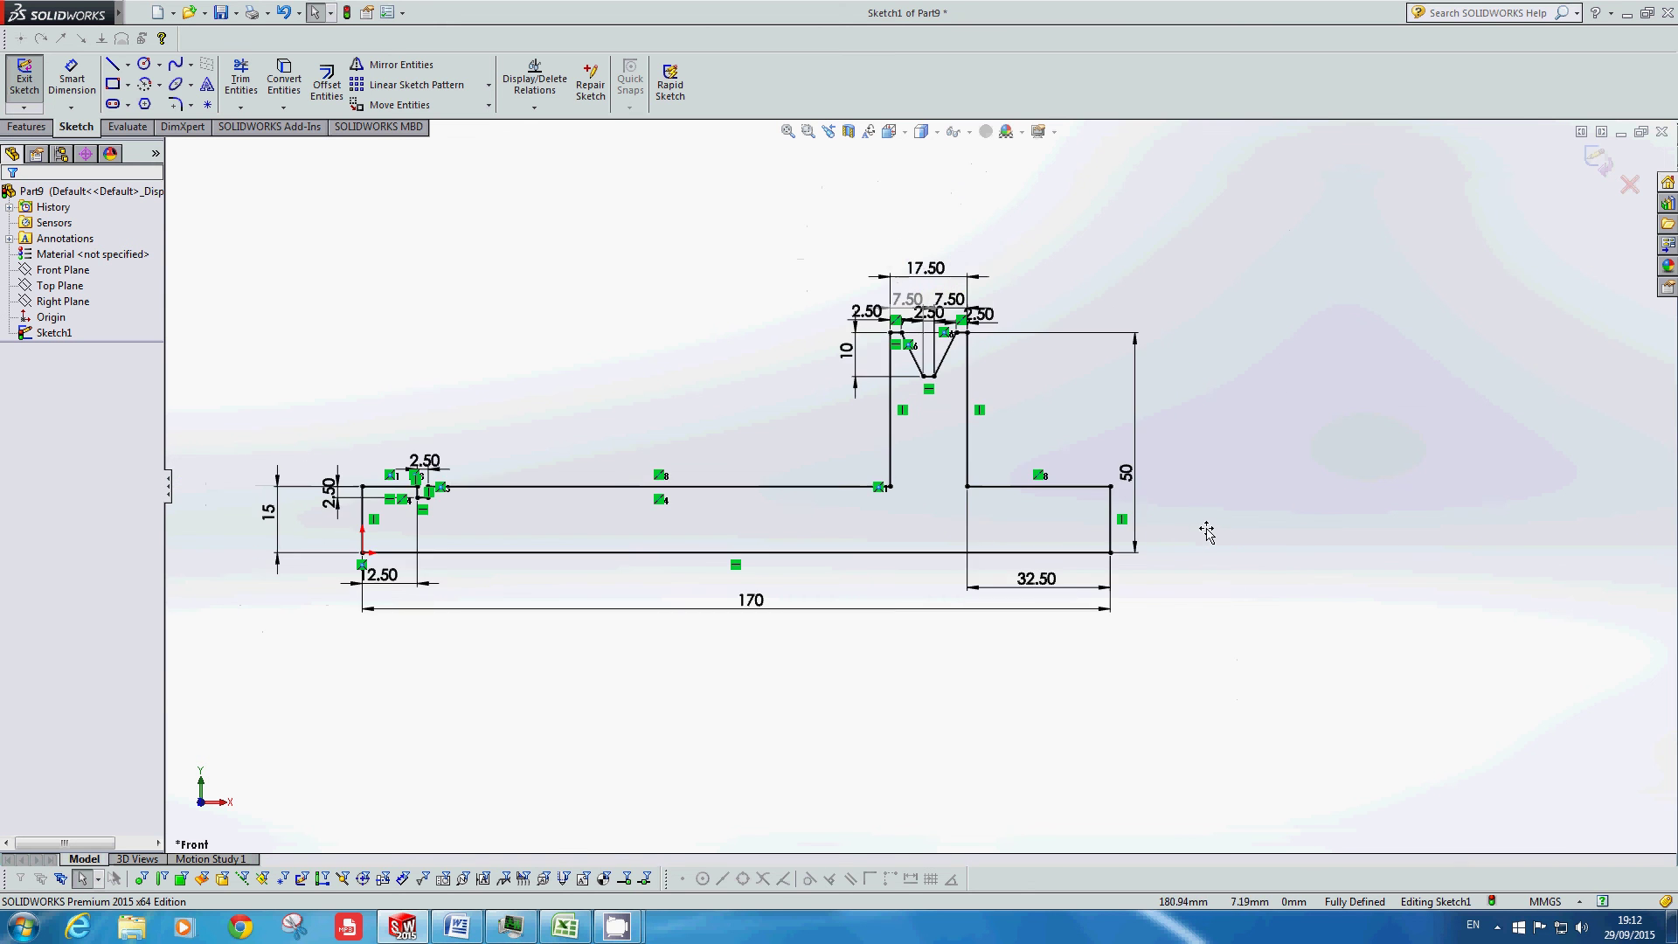
{"action": "key", "text": "z"}
{"action": "key", "text": "z"}
{"action": "scroll", "coordinate": [379, 495], "scroll_direction": "down", "scroll_amount": 5}
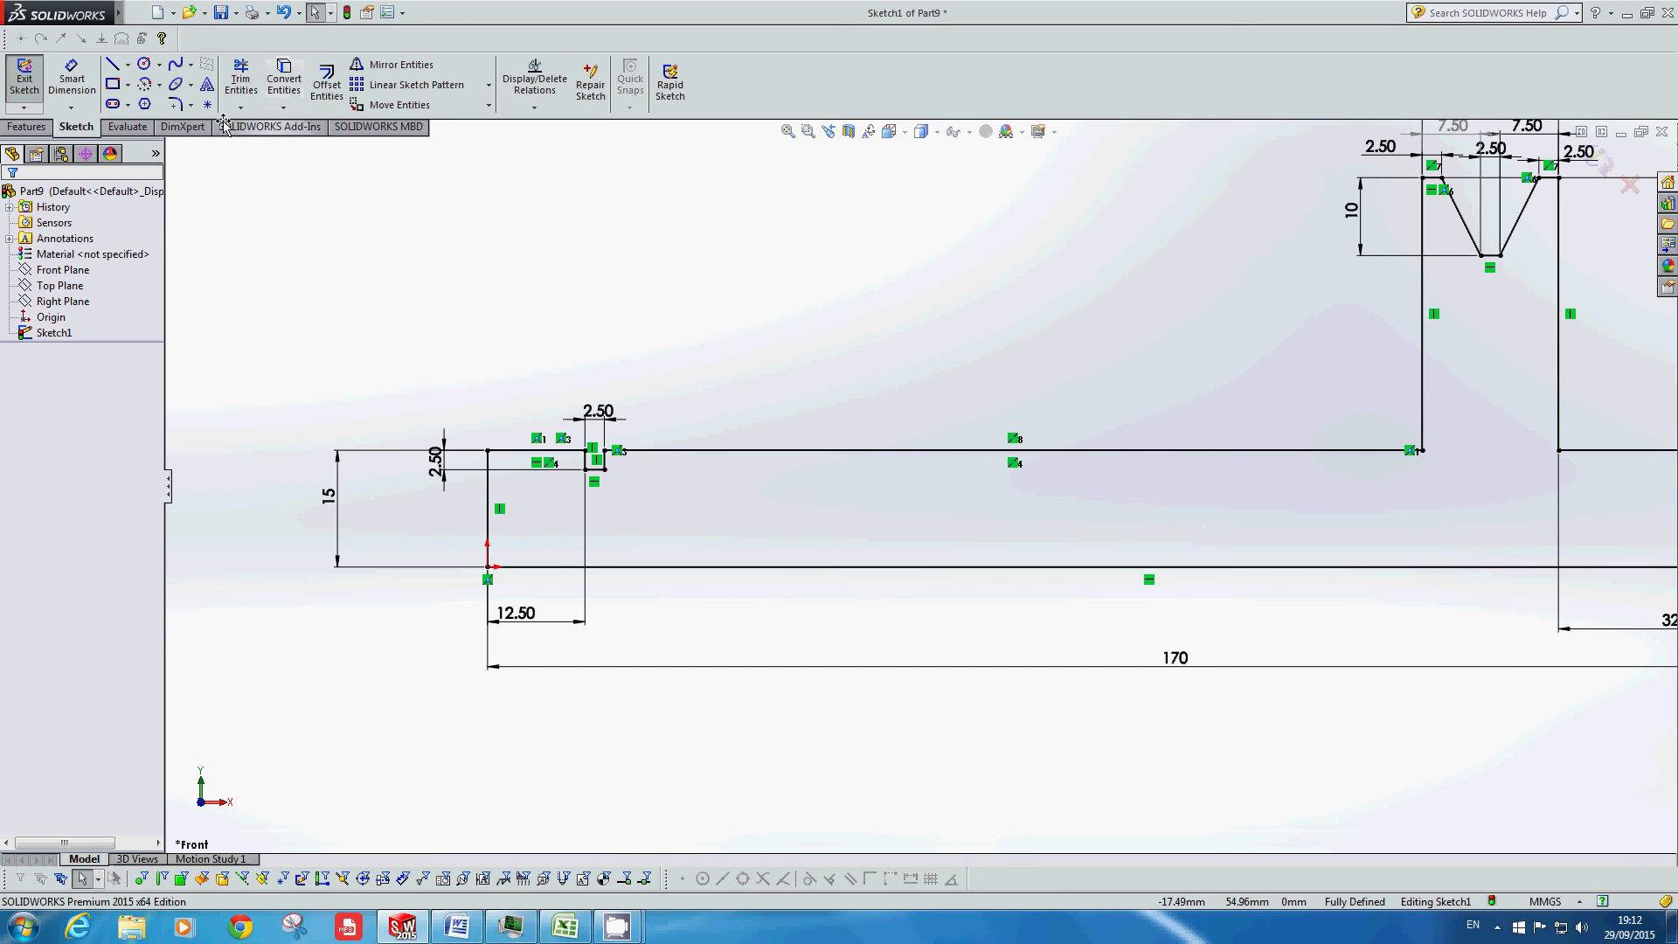
{"action": "left_click", "coordinate": [190, 105]}
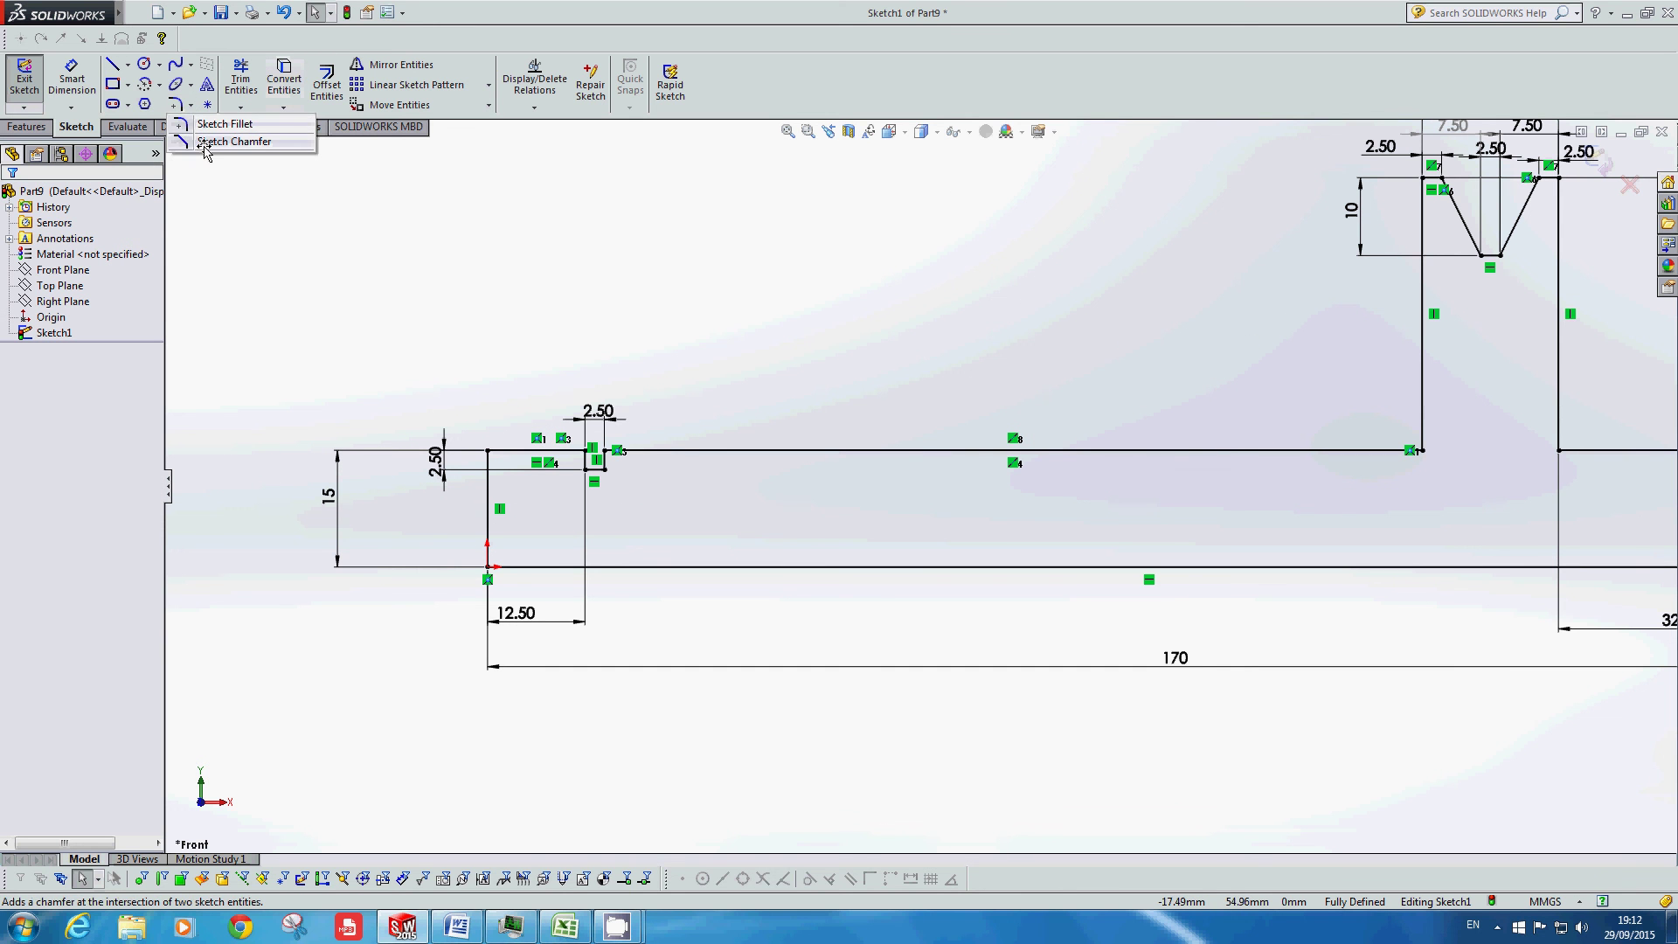
{"action": "left_click", "coordinate": [204, 141]}
{"action": "scroll", "coordinate": [390, 520], "scroll_direction": "down", "scroll_amount": 2}
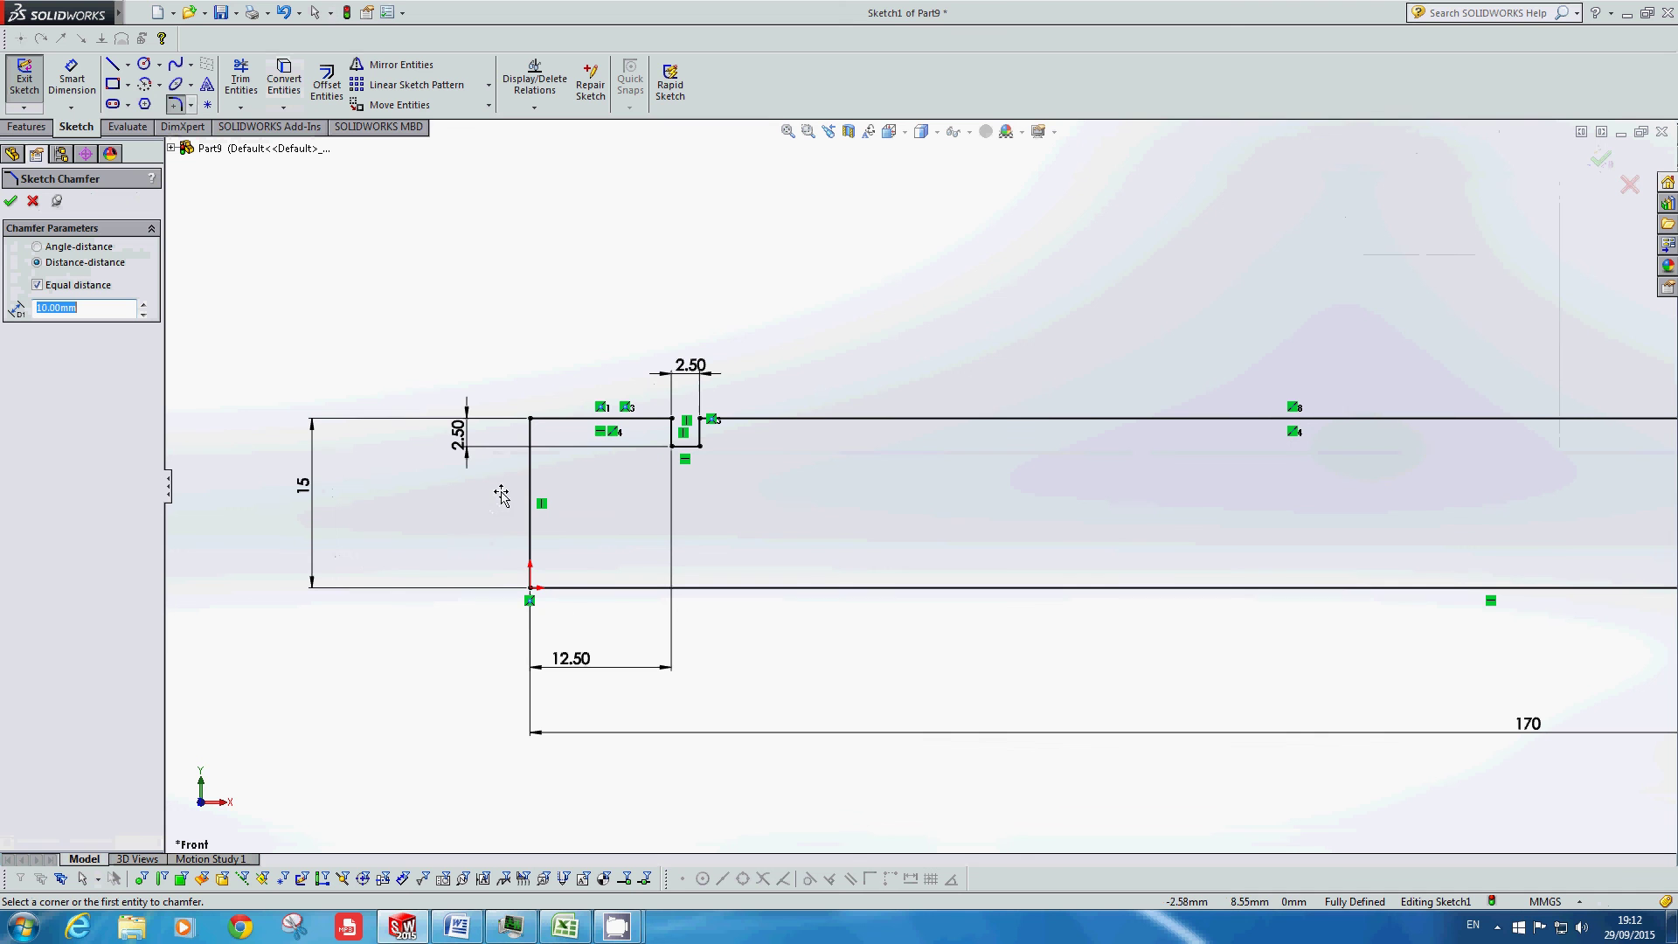
{"action": "left_click", "coordinate": [530, 450]}
{"action": "left_click", "coordinate": [557, 420]}
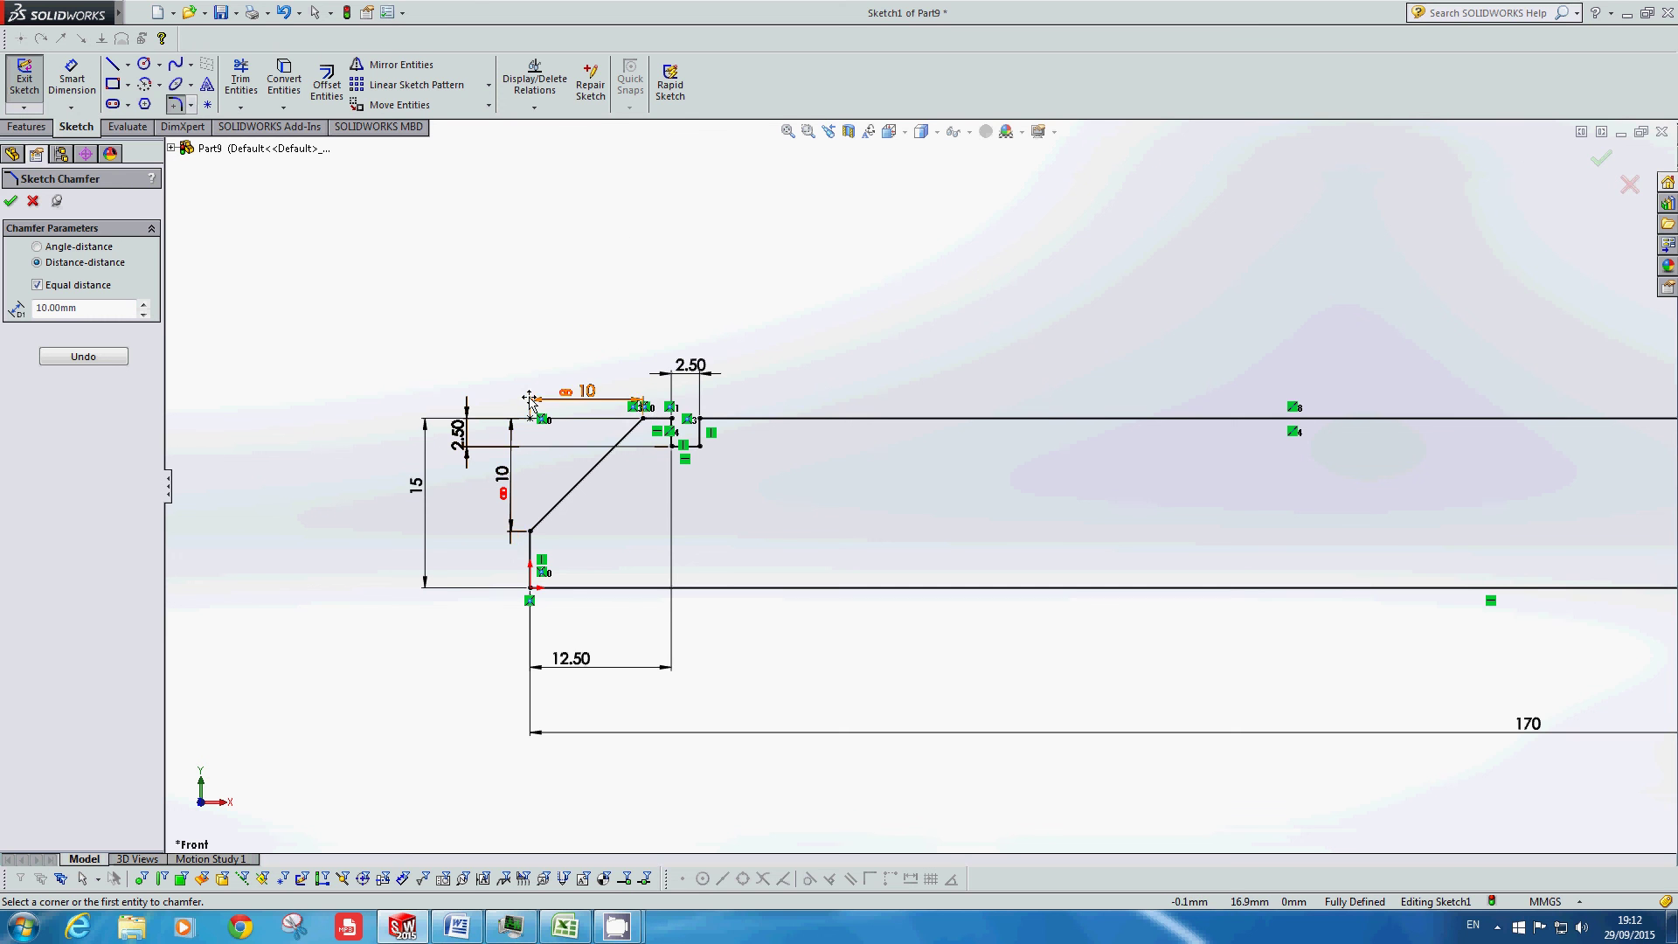
Step: Add a 10 mm equal-distance sketch chamfer to the base's upper-right corner
{"action": "key", "text": "f"}
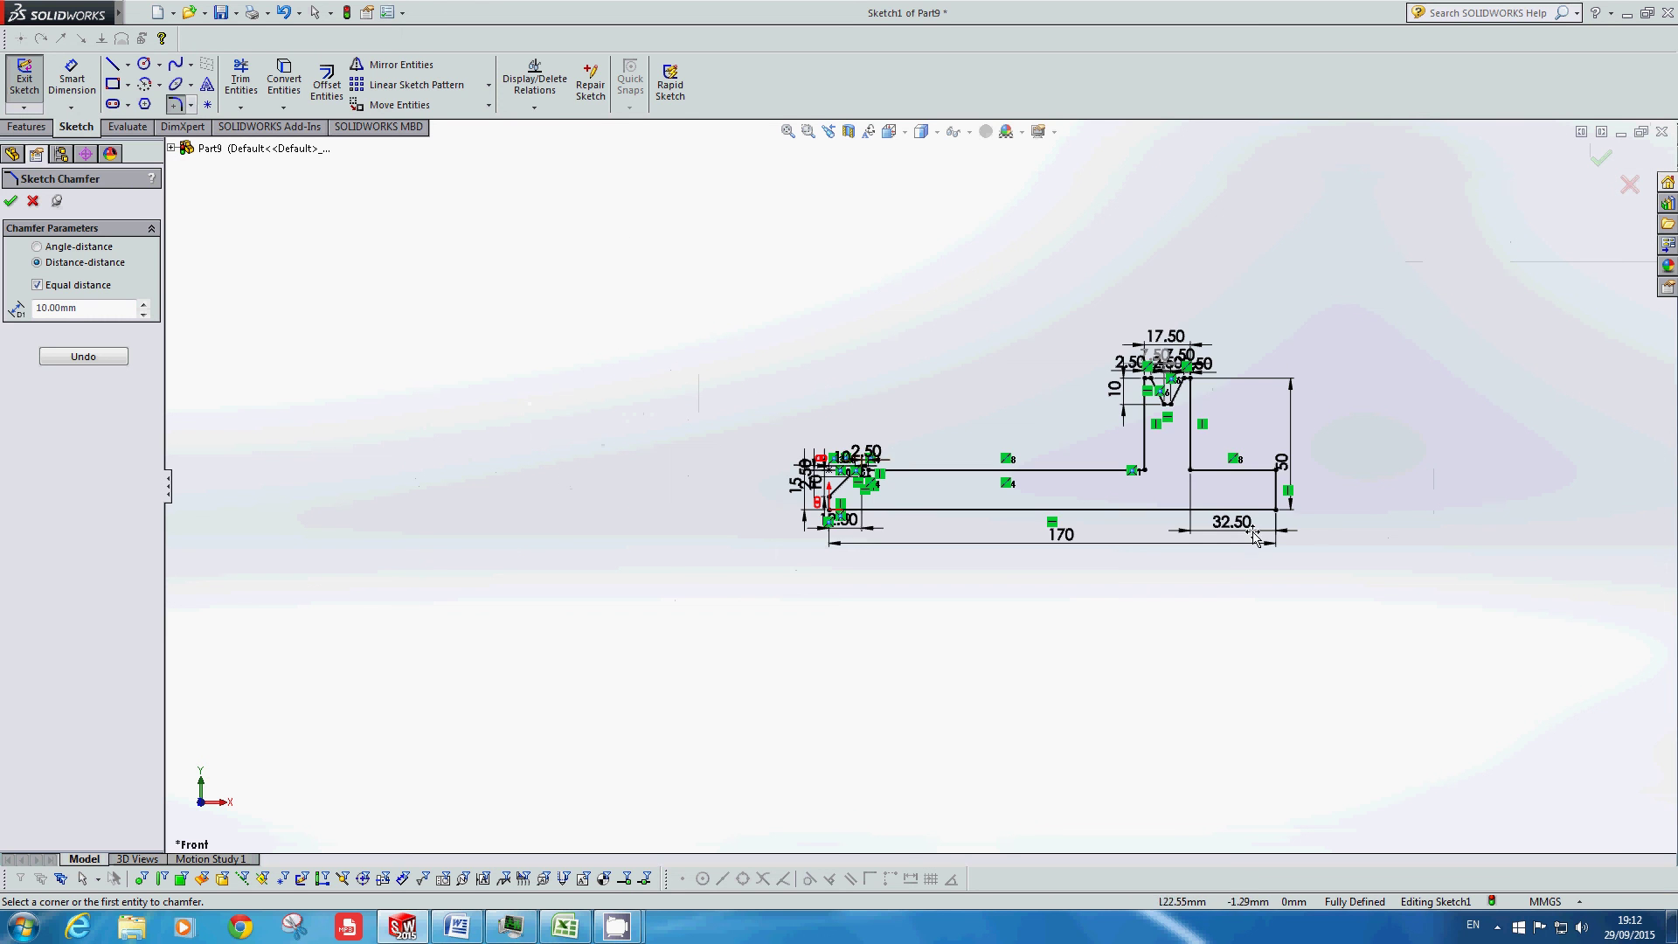
{"action": "scroll", "coordinate": [1311, 498], "scroll_direction": "down", "scroll_amount": 5}
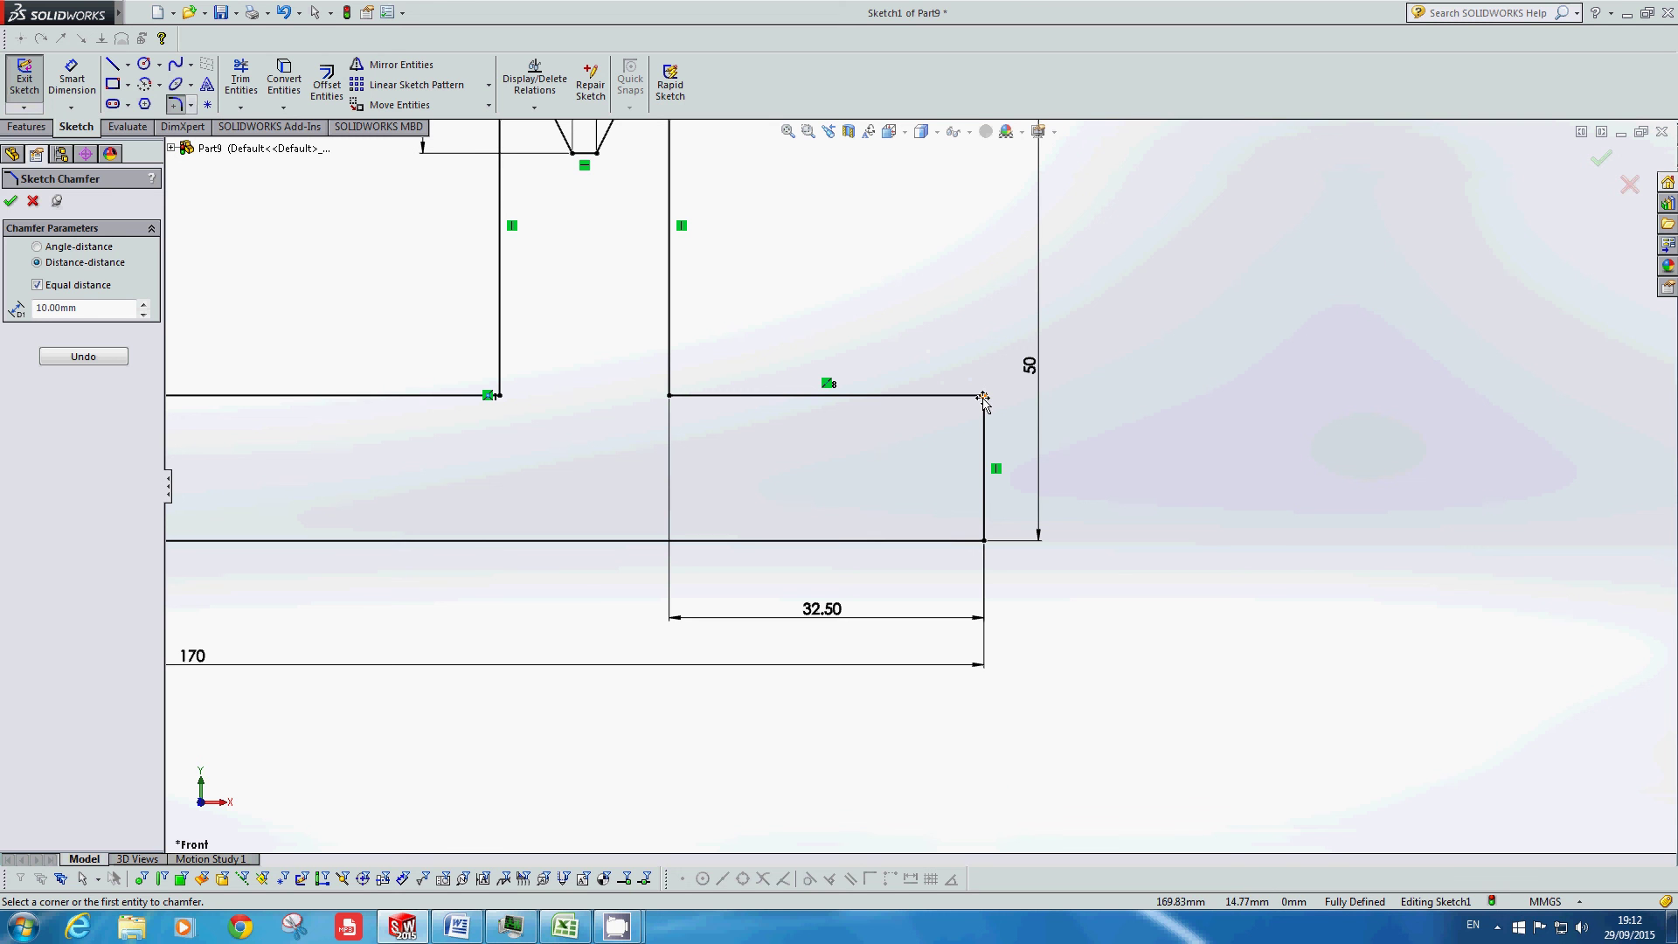
{"action": "left_click", "coordinate": [984, 395]}
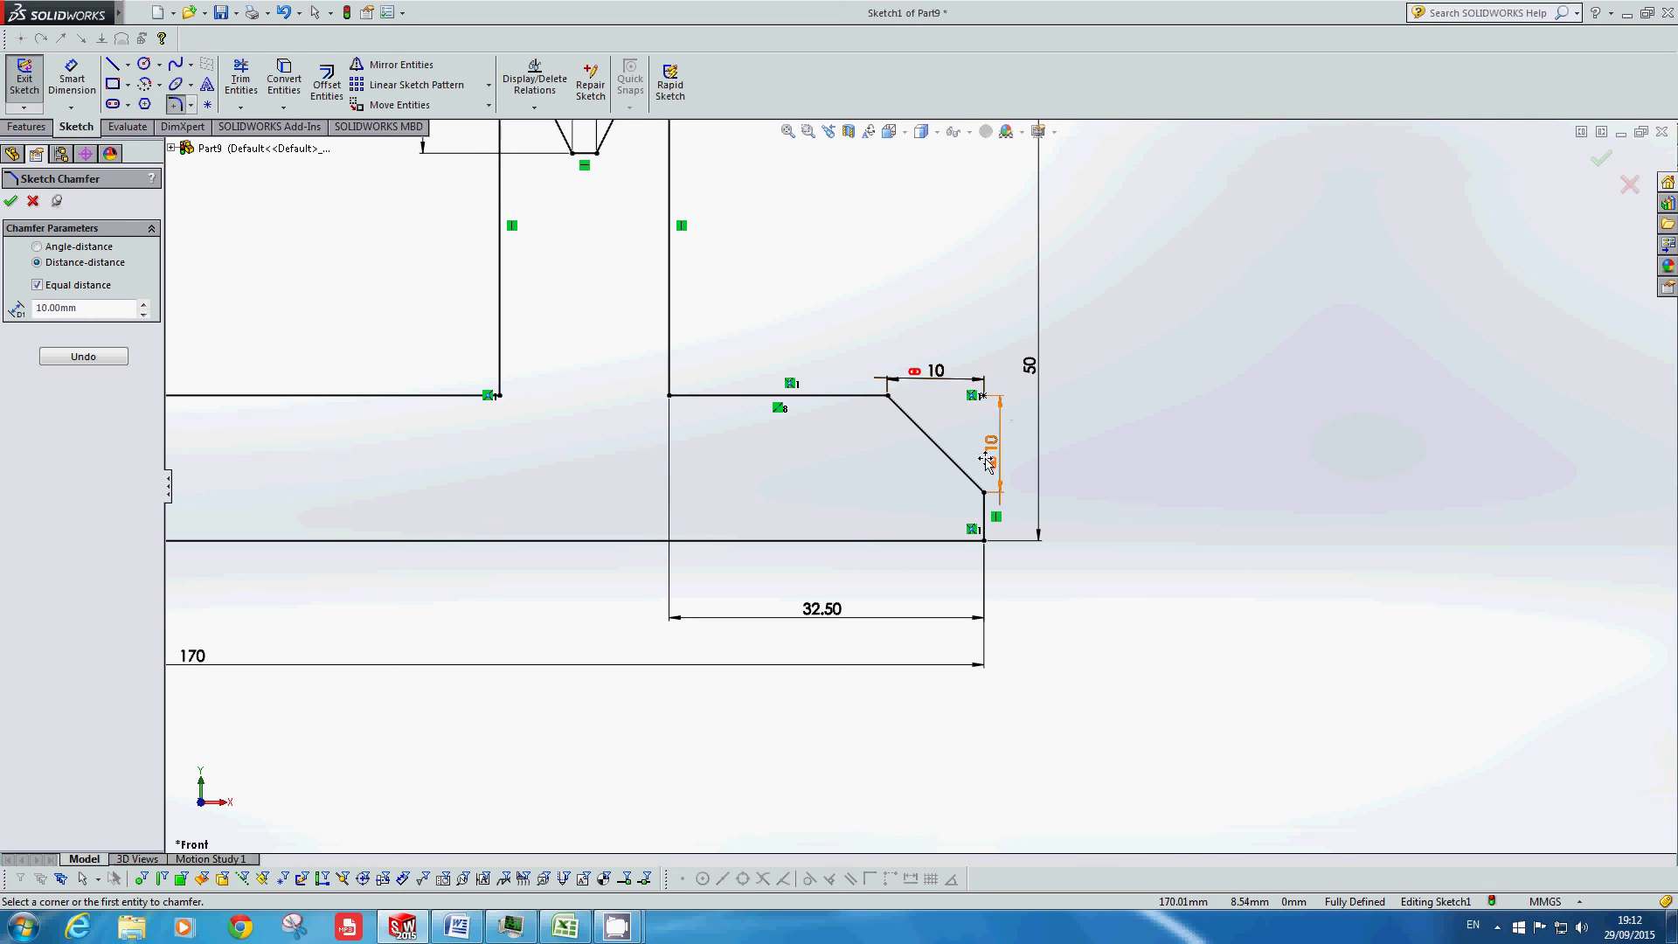
{"action": "key", "text": "Escape"}
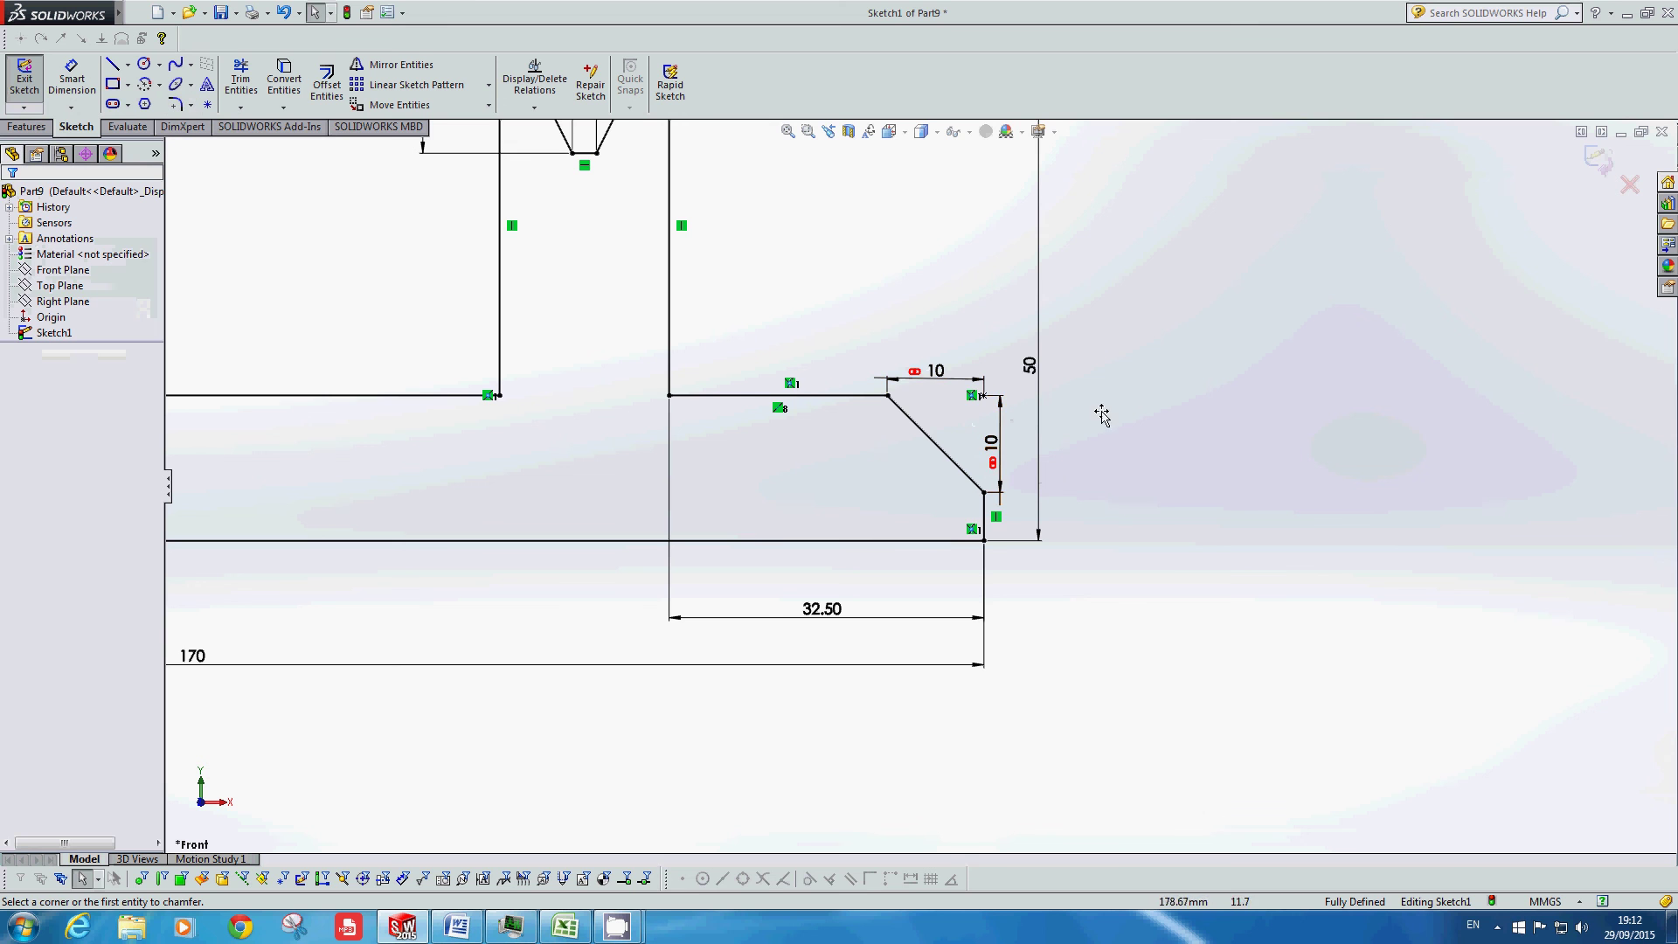
Step: Tidy the base's left-end dimensions, moving the overall height and vertical chamfer dimensions outward and the horizontal chamfer dimension below the profile
{"action": "key", "text": "z"}
{"action": "scroll", "coordinate": [659, 479], "scroll_direction": "up", "scroll_amount": 2}
{"action": "scroll", "coordinate": [563, 481], "scroll_direction": "down", "scroll_amount": 6}
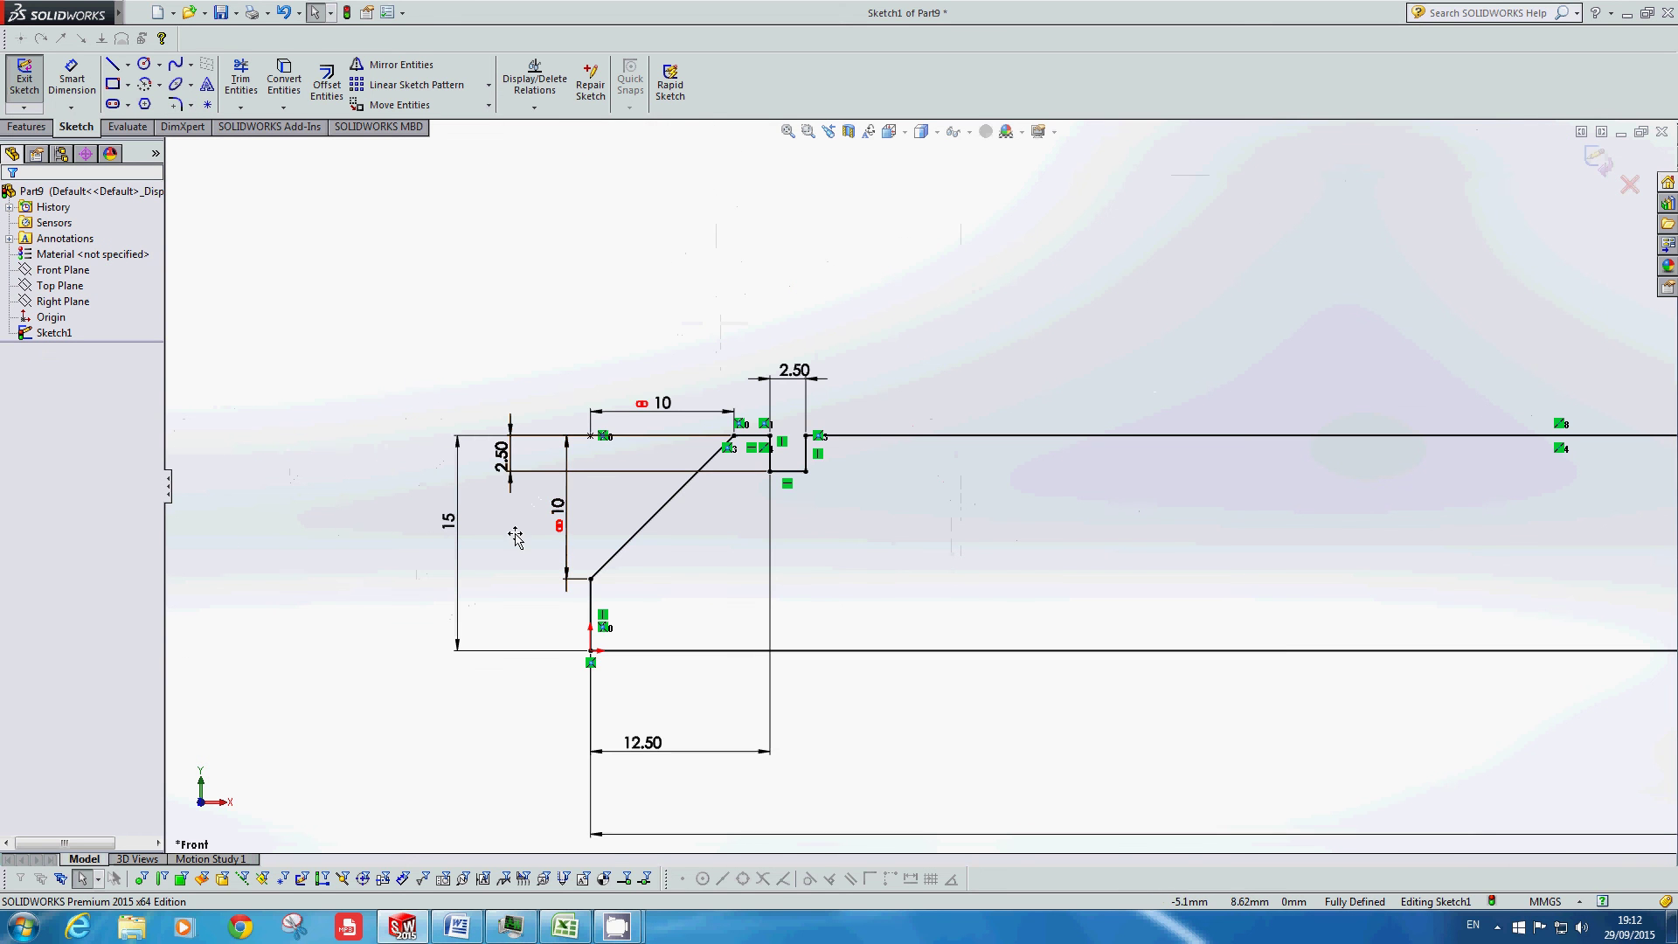
{"action": "key", "text": "z"}
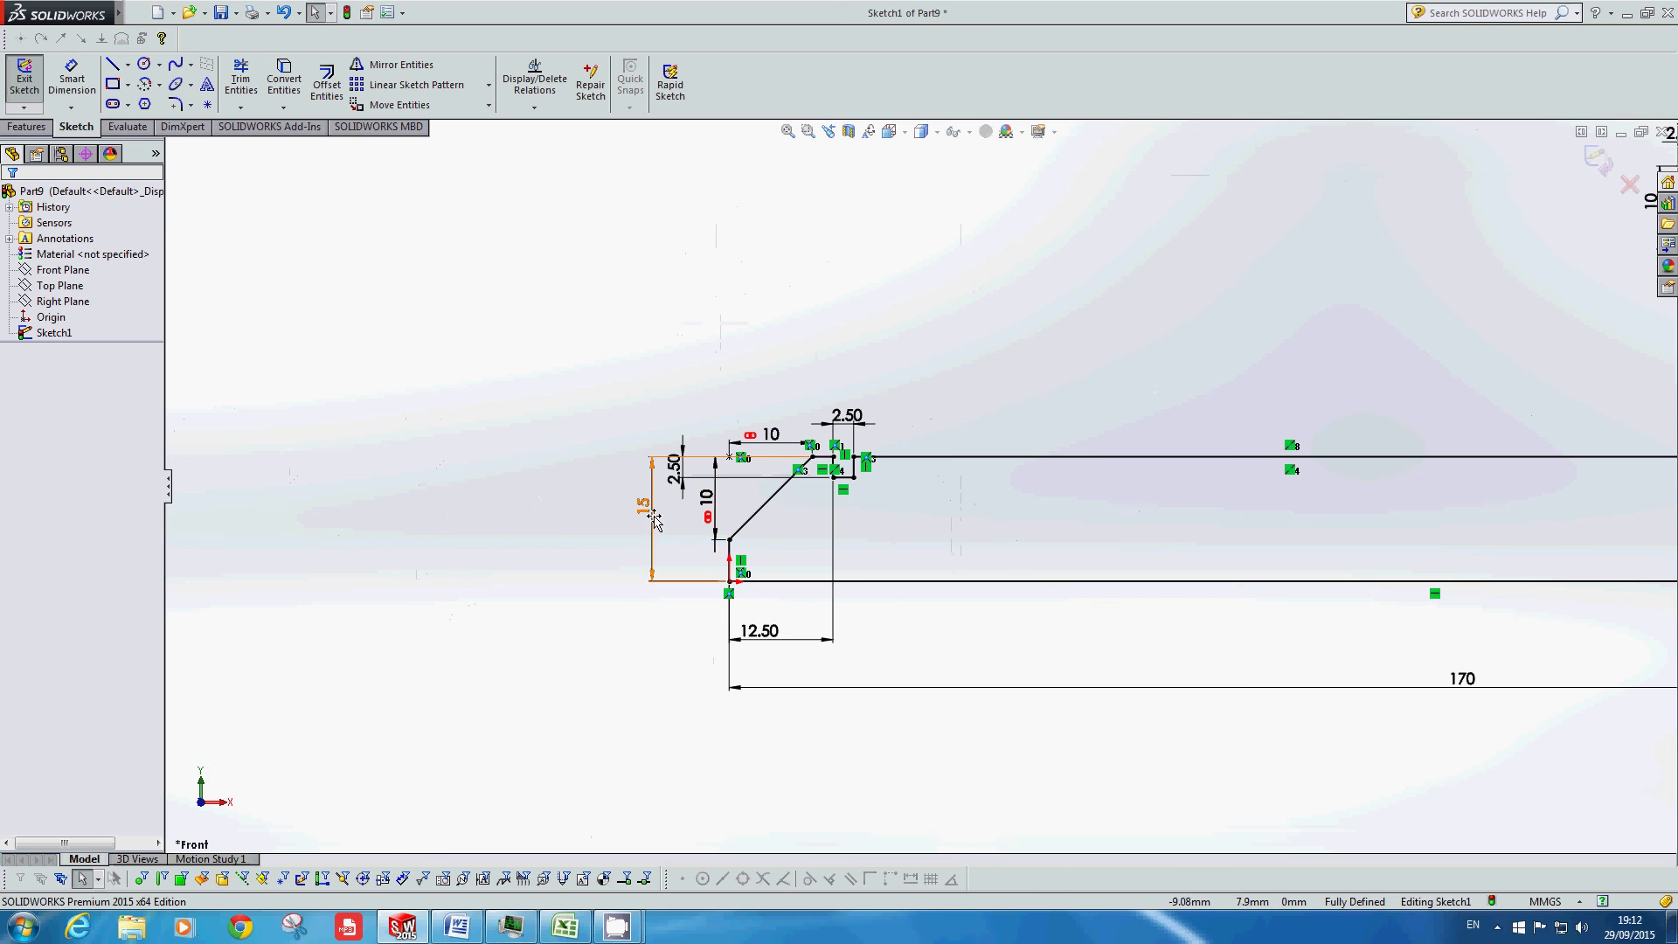
{"action": "left_click_drag", "start_coordinate": [645, 515], "coordinate": [575, 524]}
{"action": "mouse_move", "coordinate": [710, 512]}
{"action": "left_mouse_down"}
{"action": "mouse_move", "coordinate": [612, 506]}
{"action": "mouse_move", "coordinate": [661, 476]}
{"action": "mouse_move", "coordinate": [655, 489]}
{"action": "left_mouse_up"}
{"action": "key", "text": "Escape"}
{"action": "scroll", "coordinate": [756, 450], "scroll_direction": "down", "scroll_amount": 2}
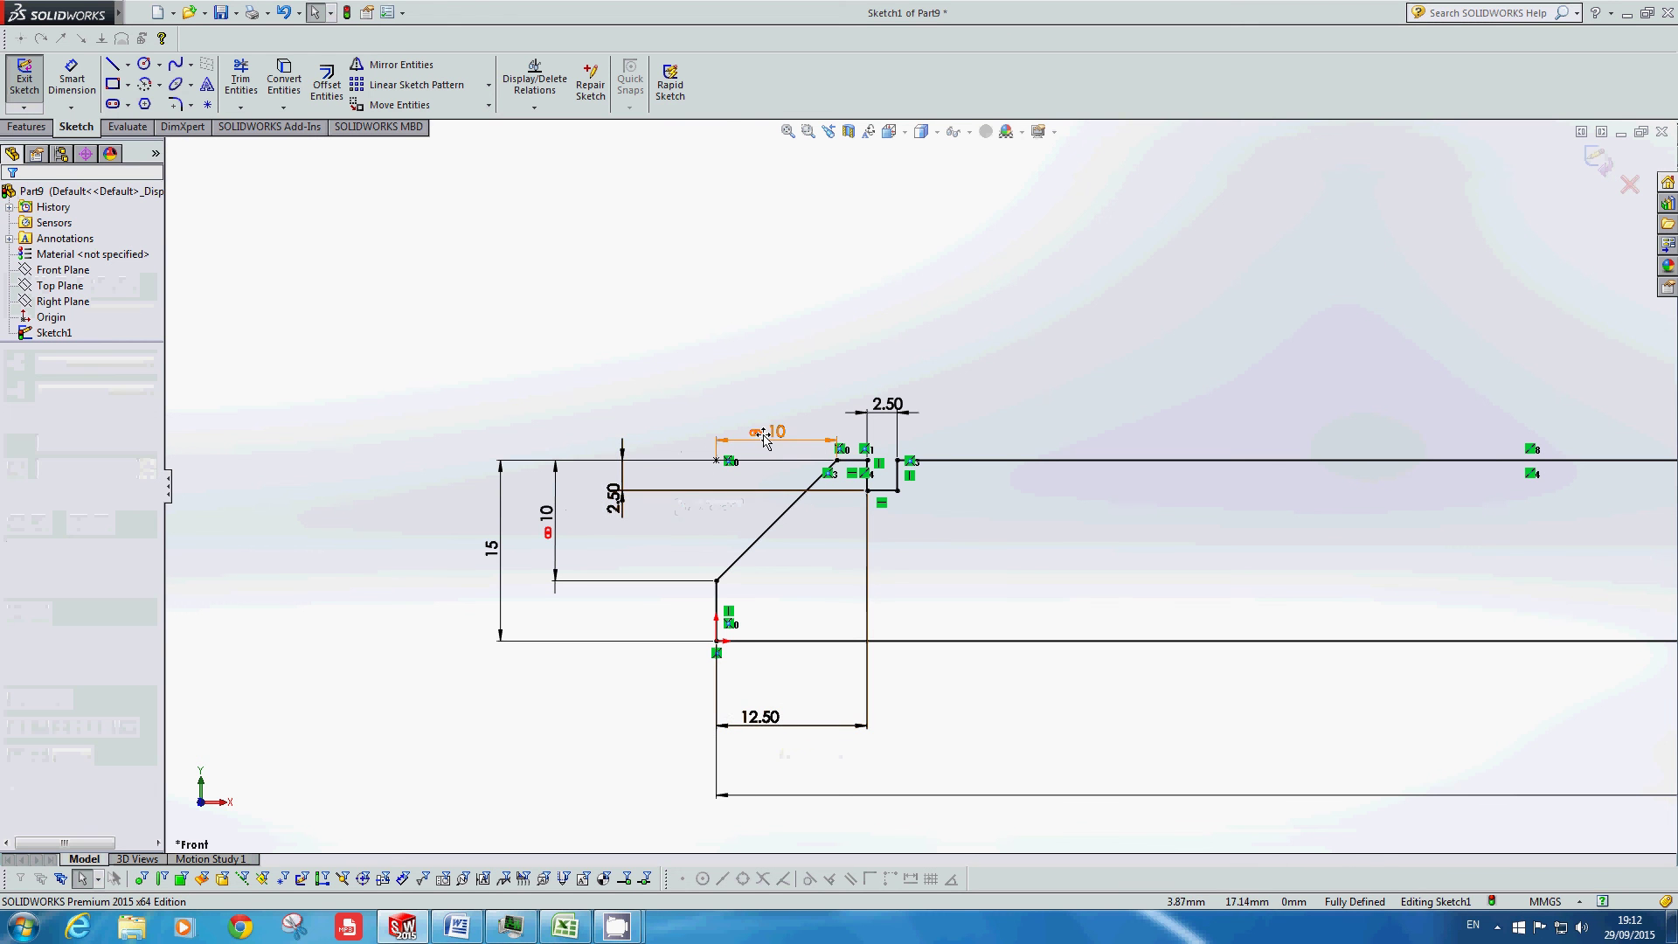
{"action": "left_click_drag", "start_coordinate": [762, 437], "coordinate": [769, 686]}
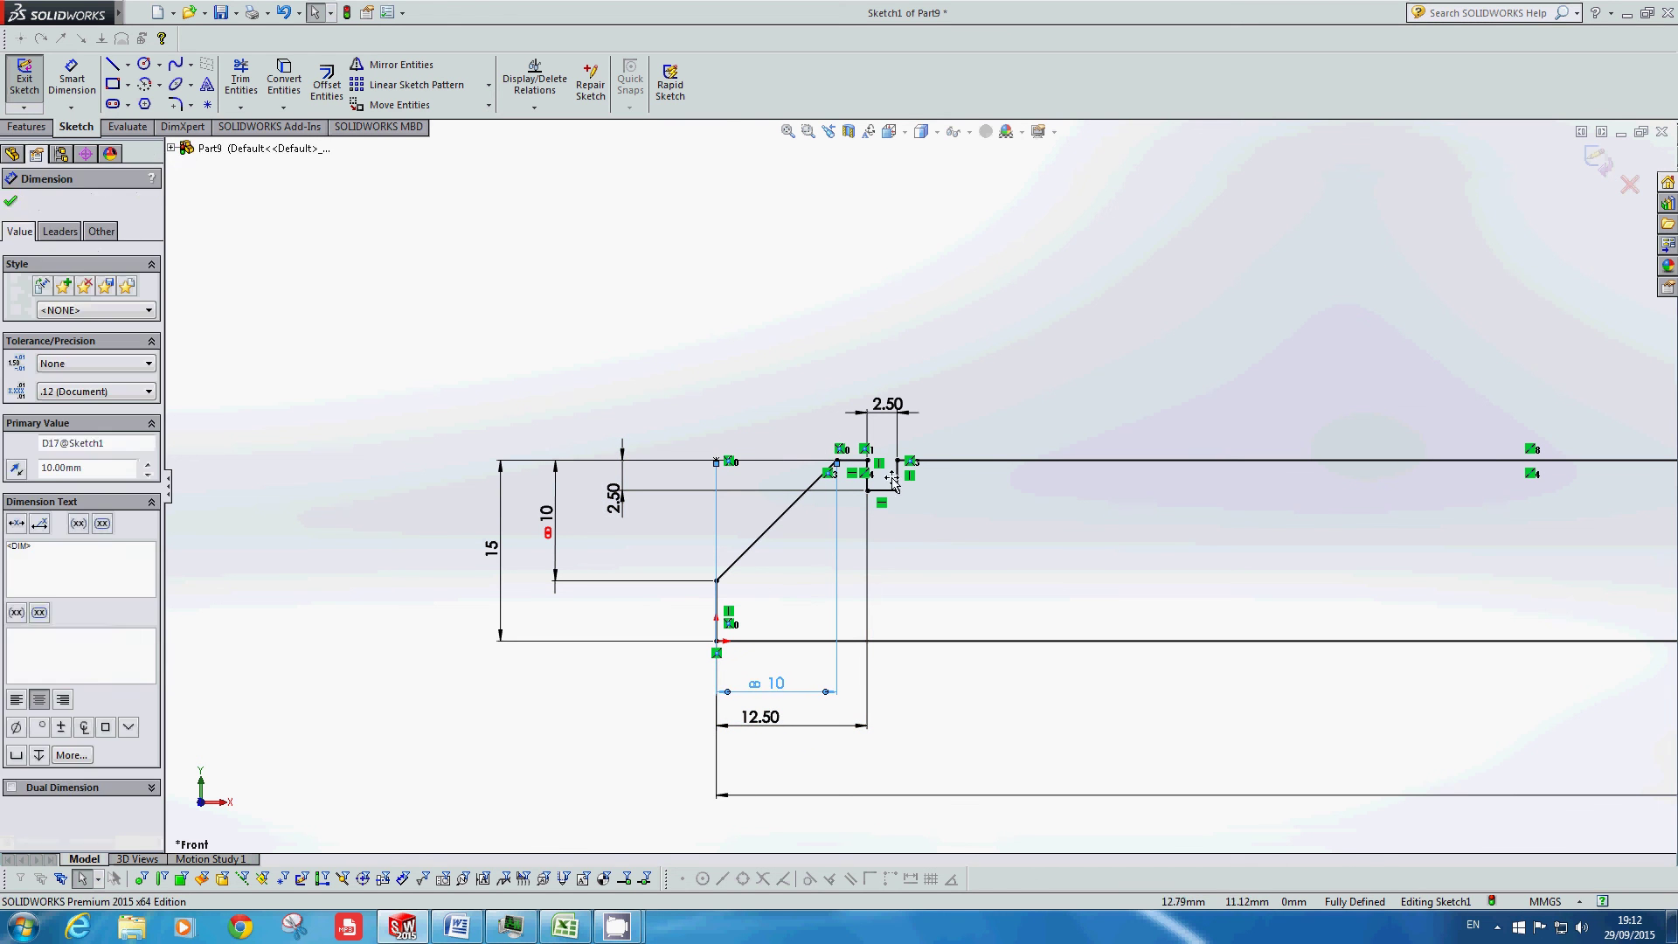
{"action": "key", "text": "Escape"}
{"action": "left_click_drag", "start_coordinate": [886, 404], "coordinate": [879, 417]}
{"action": "scroll", "coordinate": [700, 364], "scroll_direction": "up", "scroll_amount": 2}
{"action": "key", "text": "Escape"}
Step: Delete the driven dimension between the V-groove bottom's left end and the upright's left side
{"action": "scroll", "coordinate": [868, 393], "scroll_direction": "up", "scroll_amount": 3}
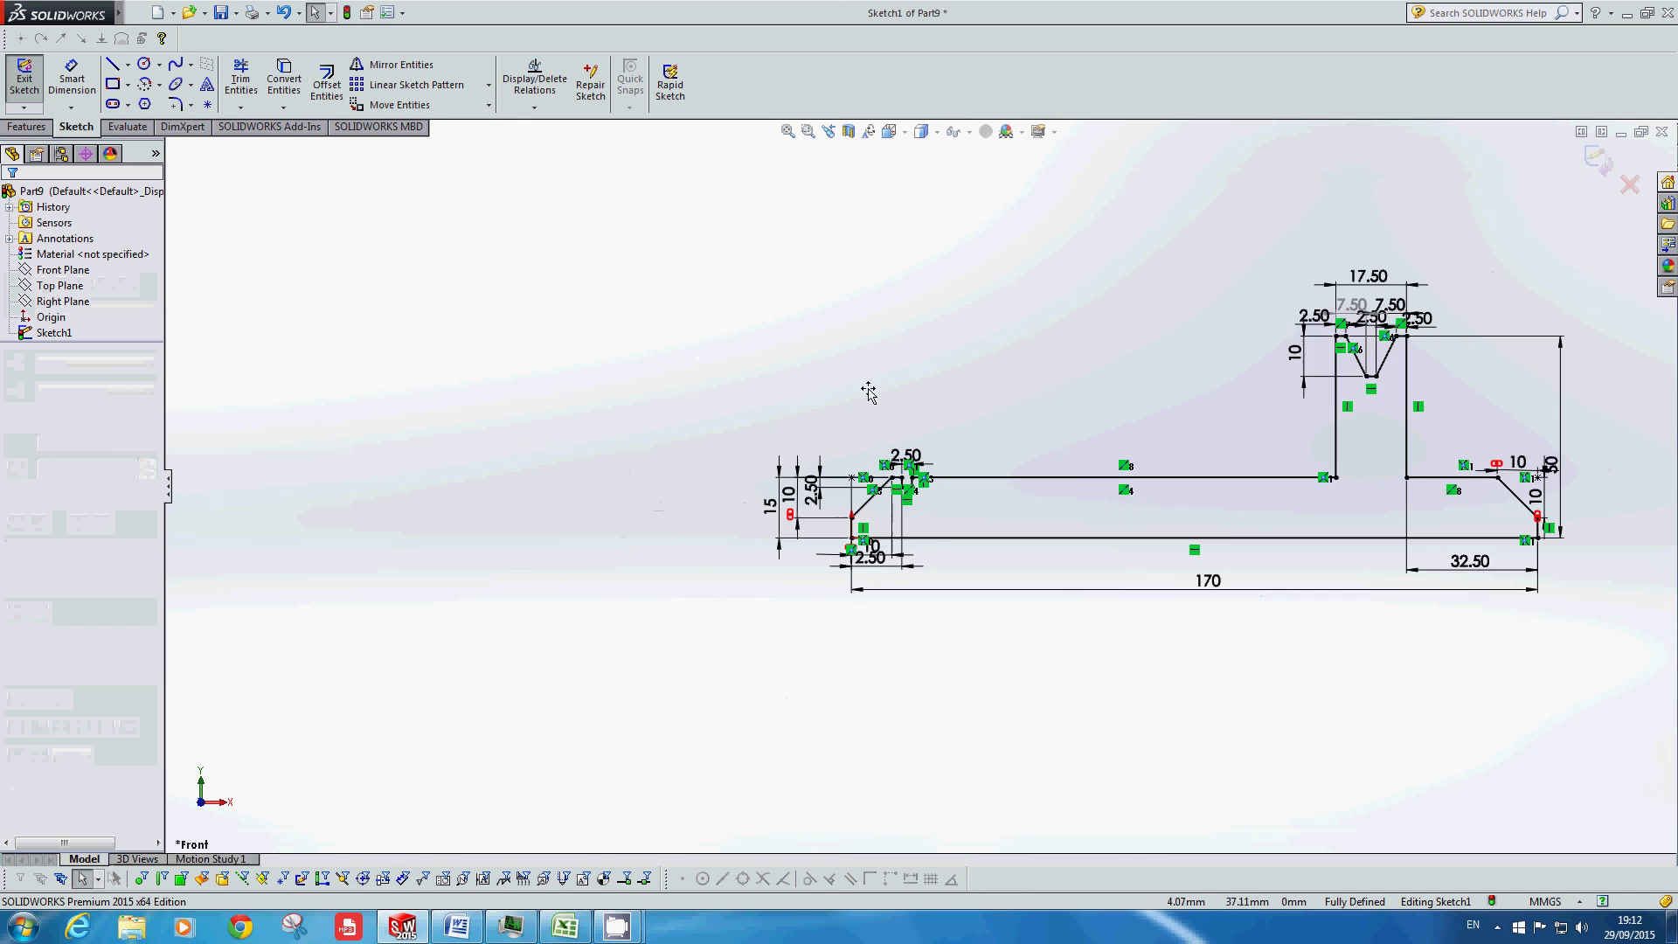
{"action": "scroll", "coordinate": [869, 394], "scroll_direction": "up", "scroll_amount": 1}
{"action": "scroll", "coordinate": [918, 360], "scroll_direction": "down", "scroll_amount": 5}
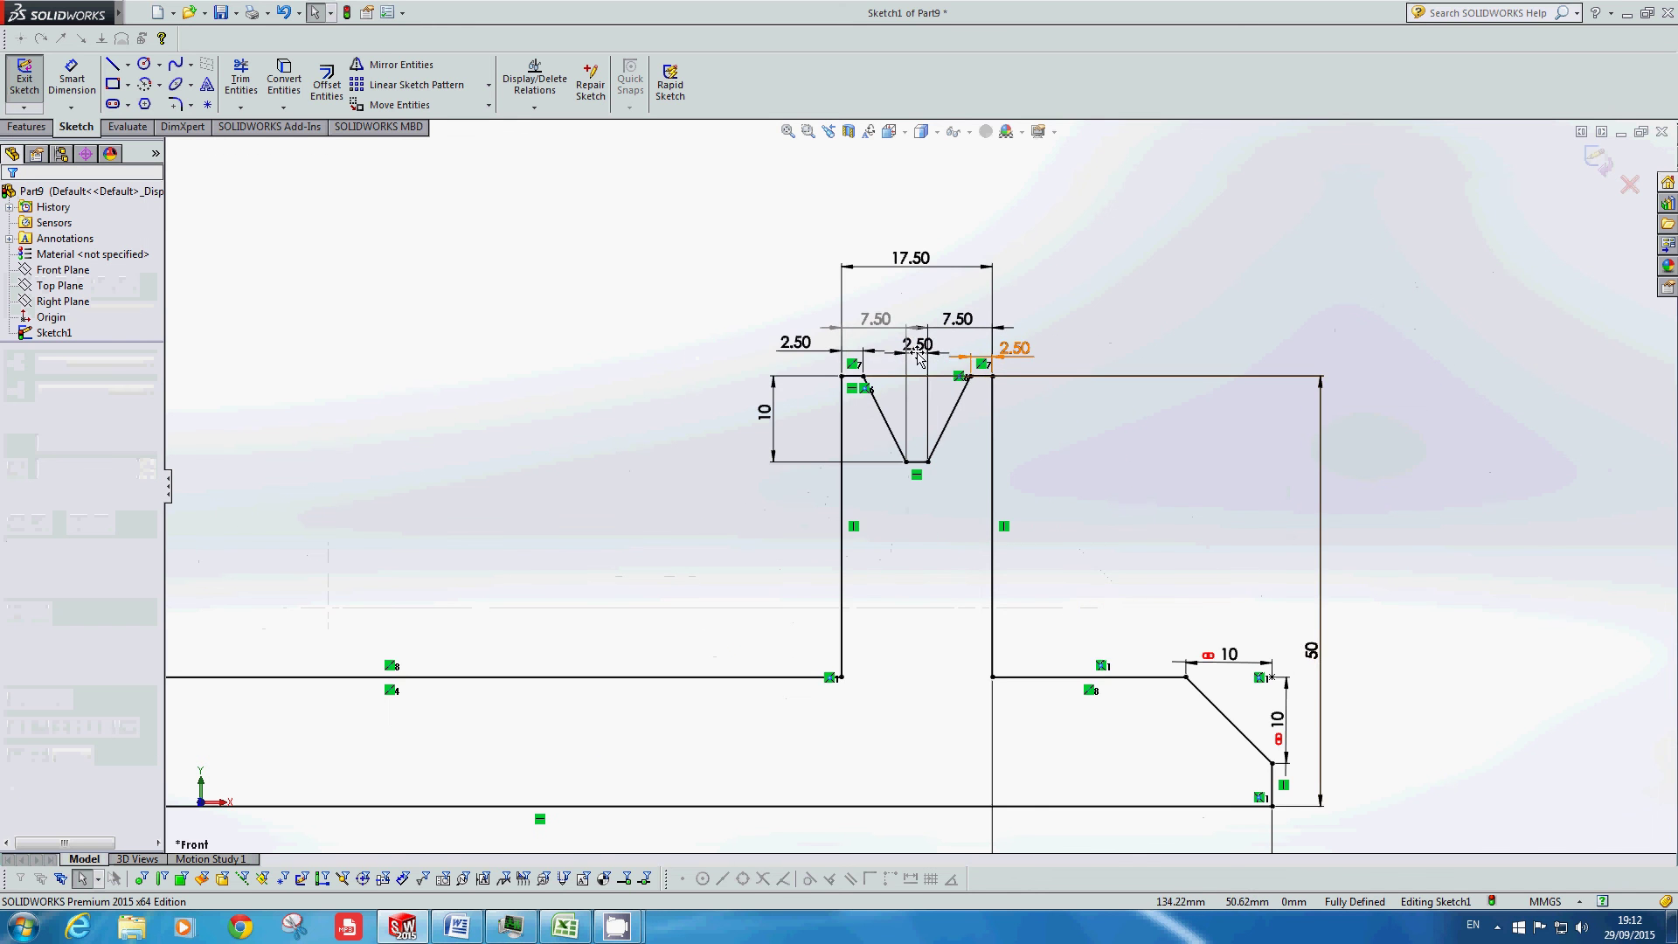
{"action": "scroll", "coordinate": [919, 355], "scroll_direction": "down", "scroll_amount": 2}
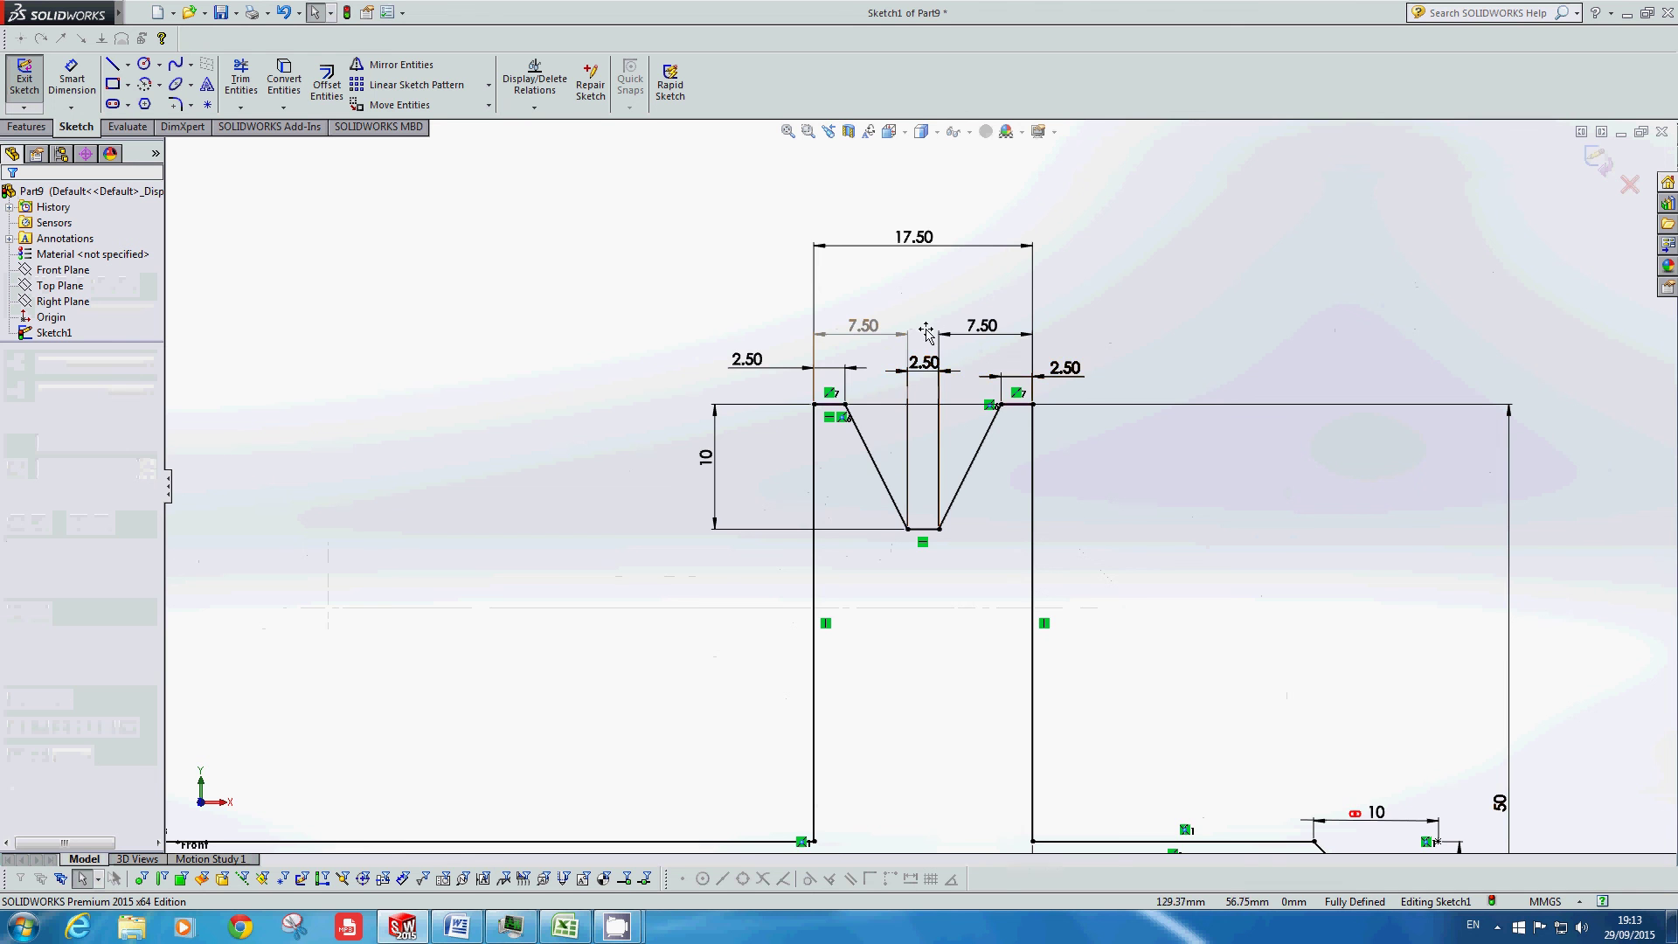
{"action": "scroll", "coordinate": [928, 394], "scroll_direction": "up", "scroll_amount": 4}
{"action": "scroll", "coordinate": [935, 682], "scroll_direction": "down", "scroll_amount": 4}
{"action": "scroll", "coordinate": [922, 699], "scroll_direction": "up", "scroll_amount": 2}
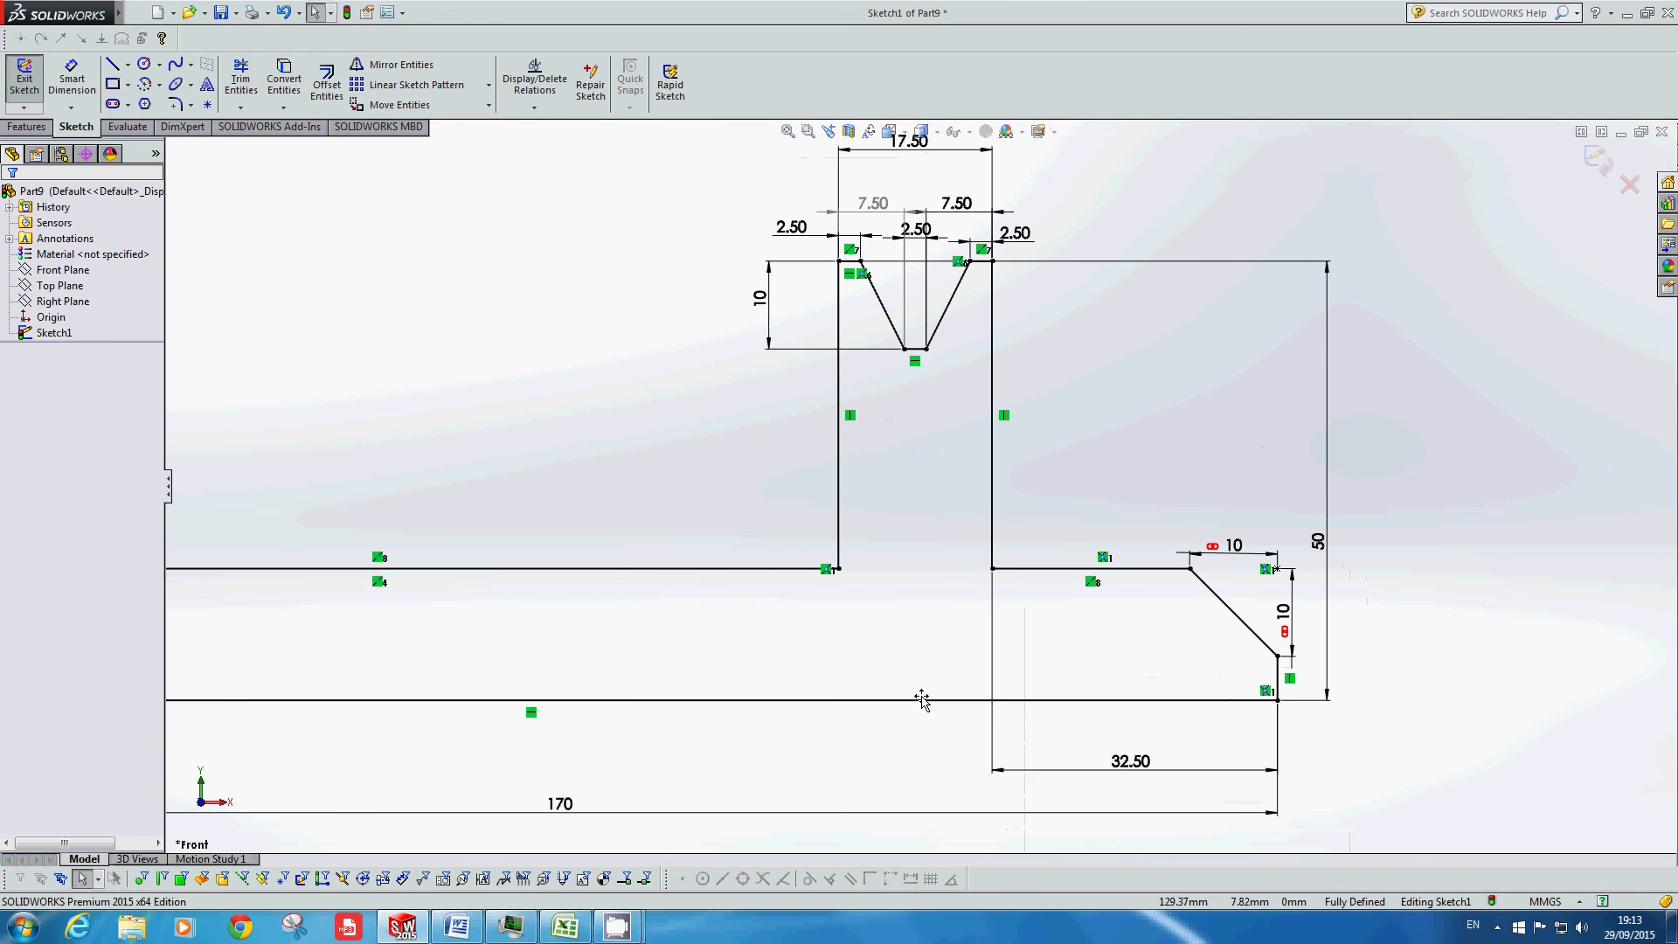
{"action": "left_click", "coordinate": [877, 203]}
{"action": "key", "text": "Delete"}
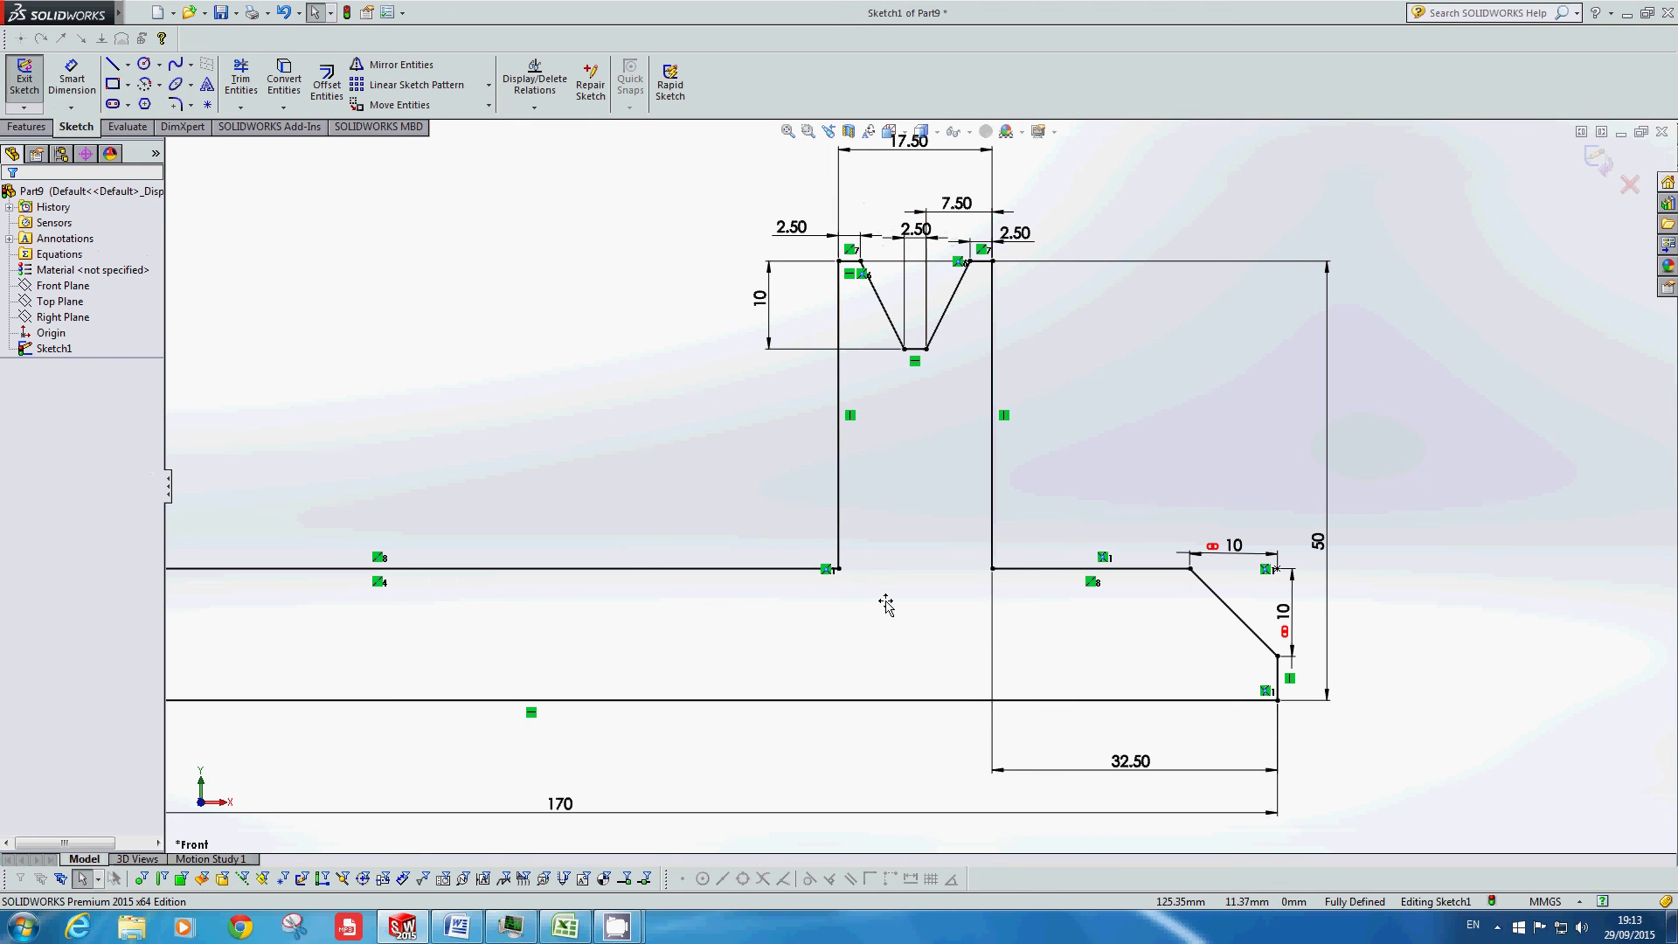
Step: Add 2.5 mm radius sketch fillets to both inner corners where the upright meets the base
{"action": "left_click", "coordinate": [179, 105]}
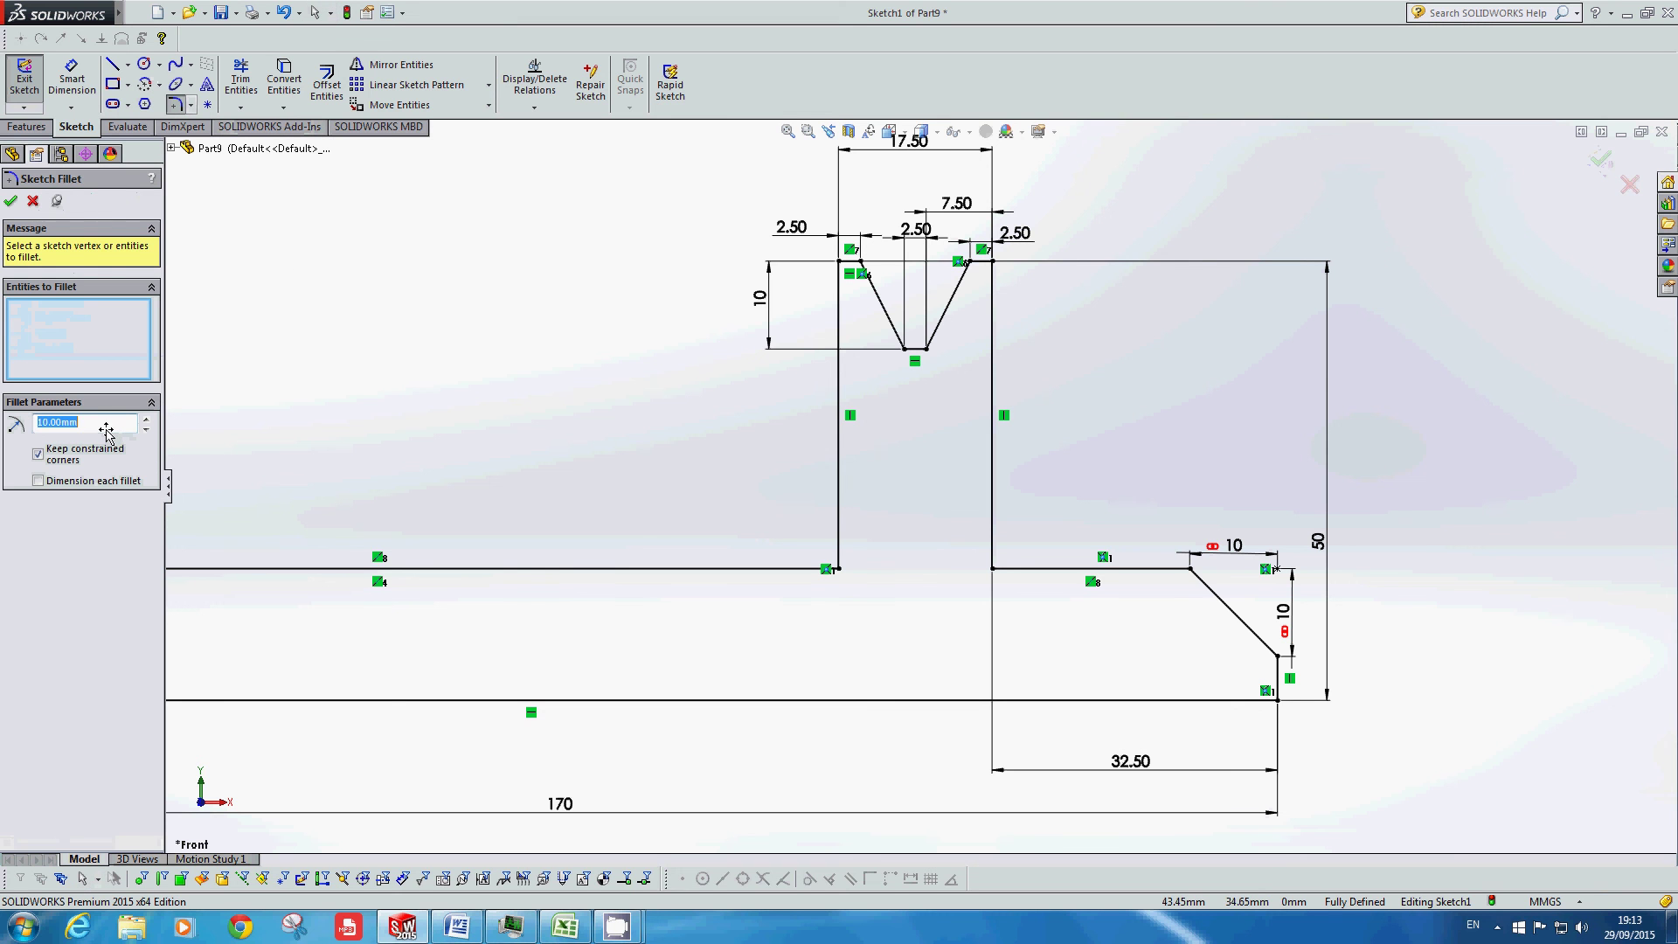
{"action": "type", "text": "2.5"}
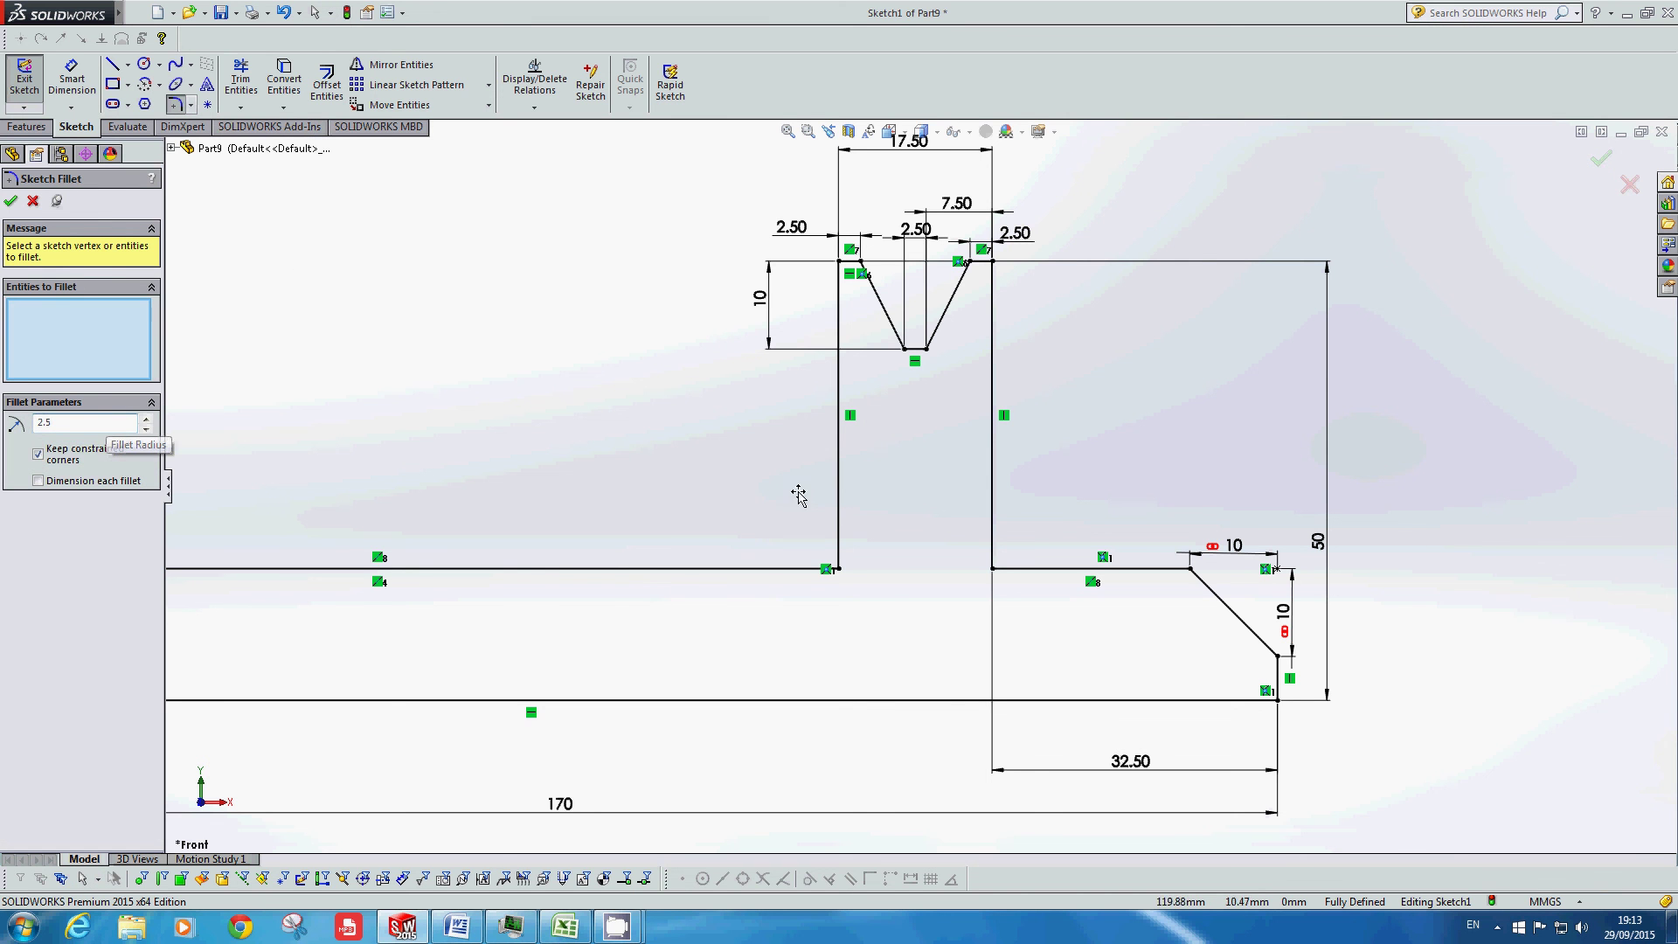
{"action": "left_click", "coordinate": [811, 569]}
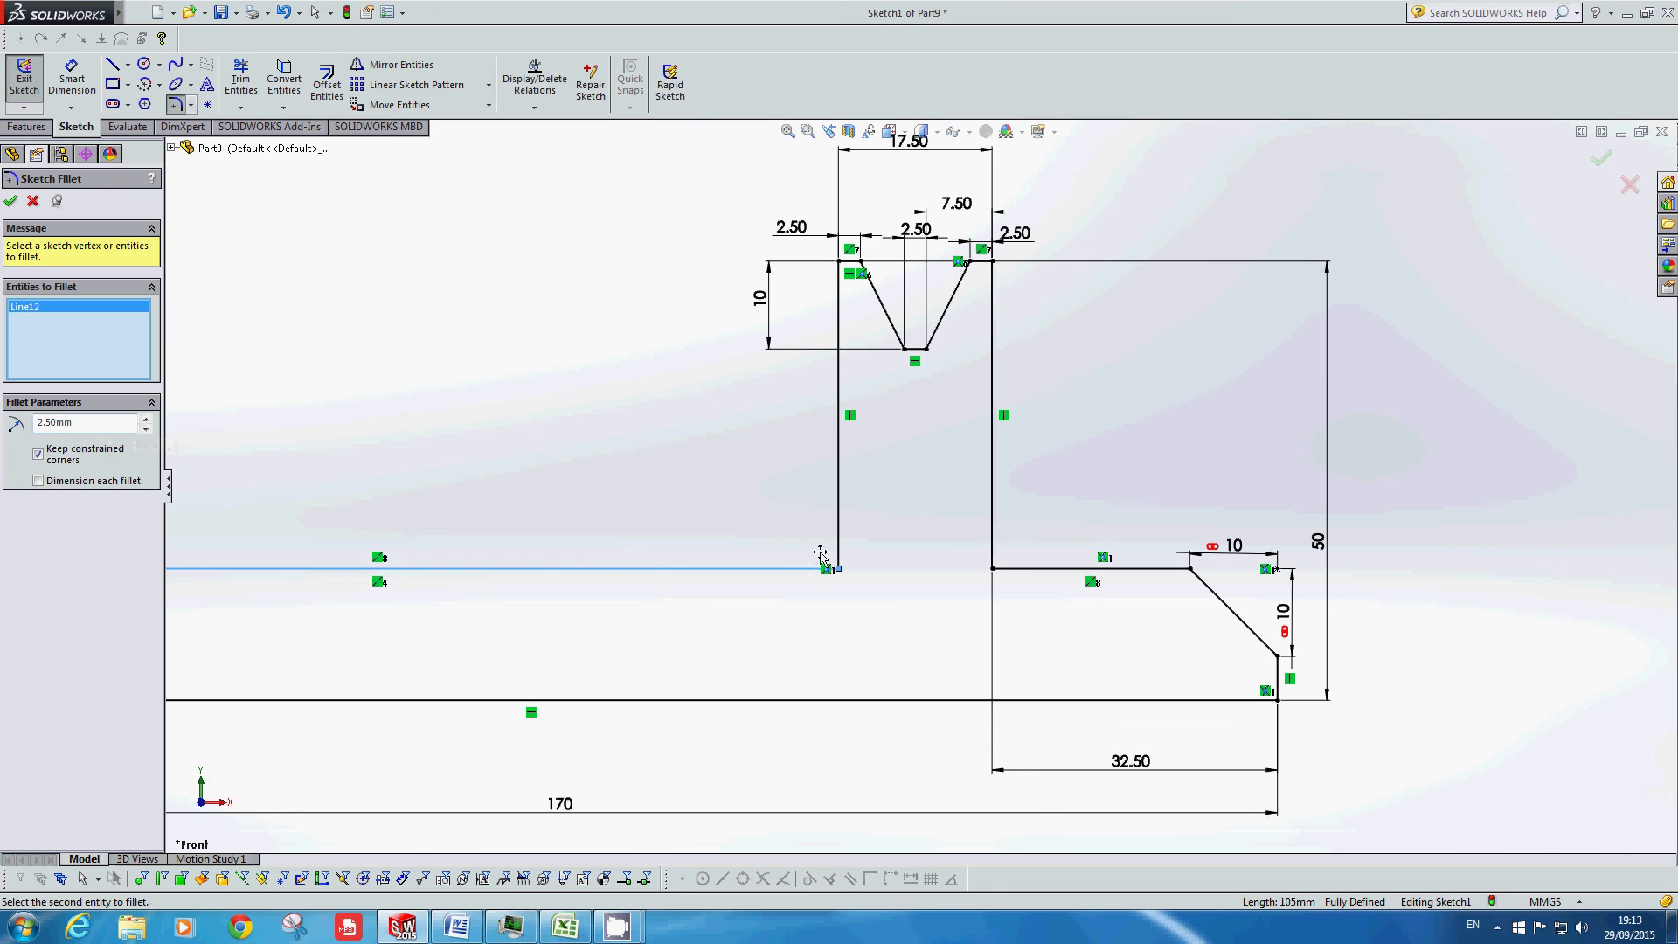
{"action": "left_click", "coordinate": [837, 551]}
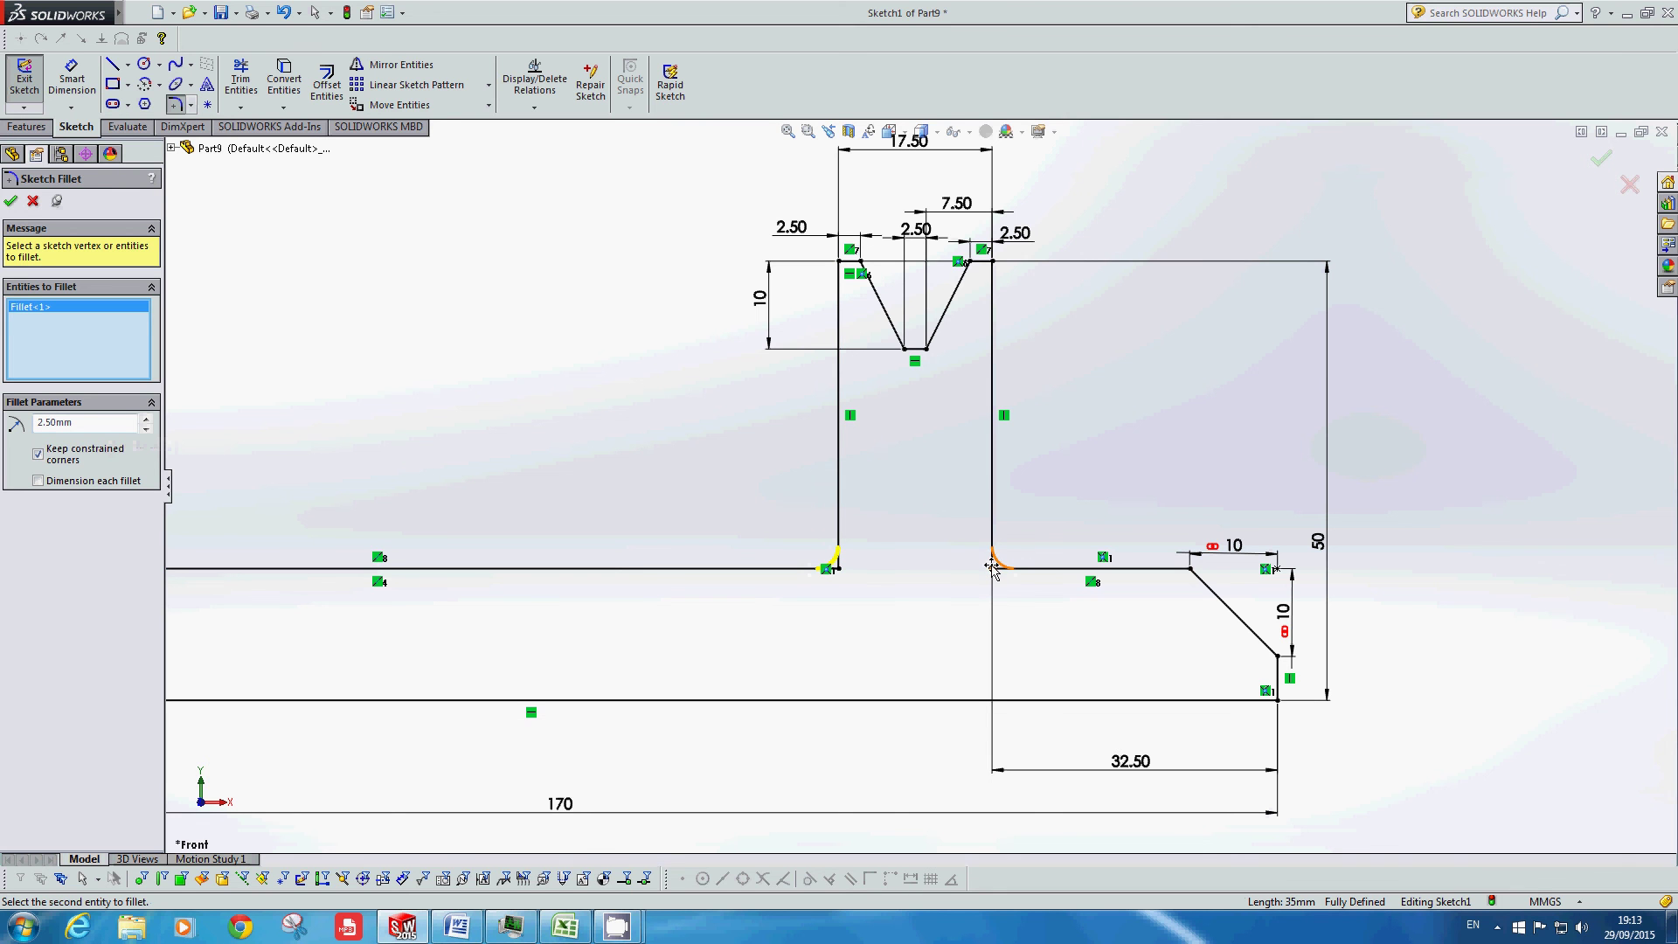
{"action": "left_click", "coordinate": [992, 569]}
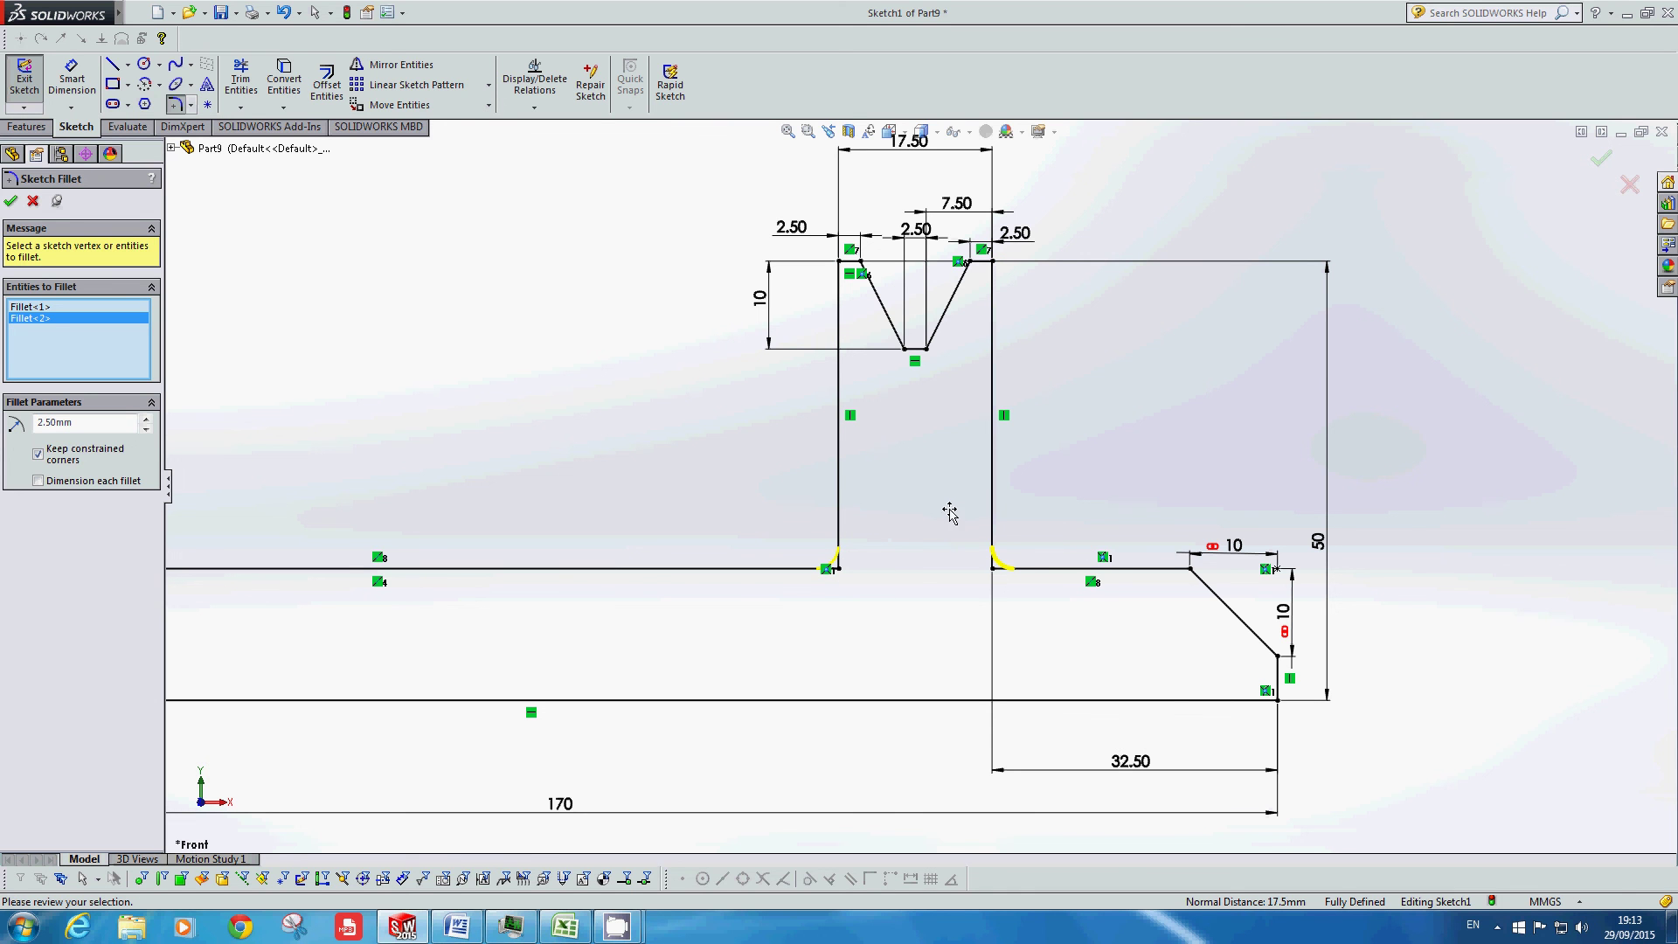
{"action": "key", "text": "Return"}
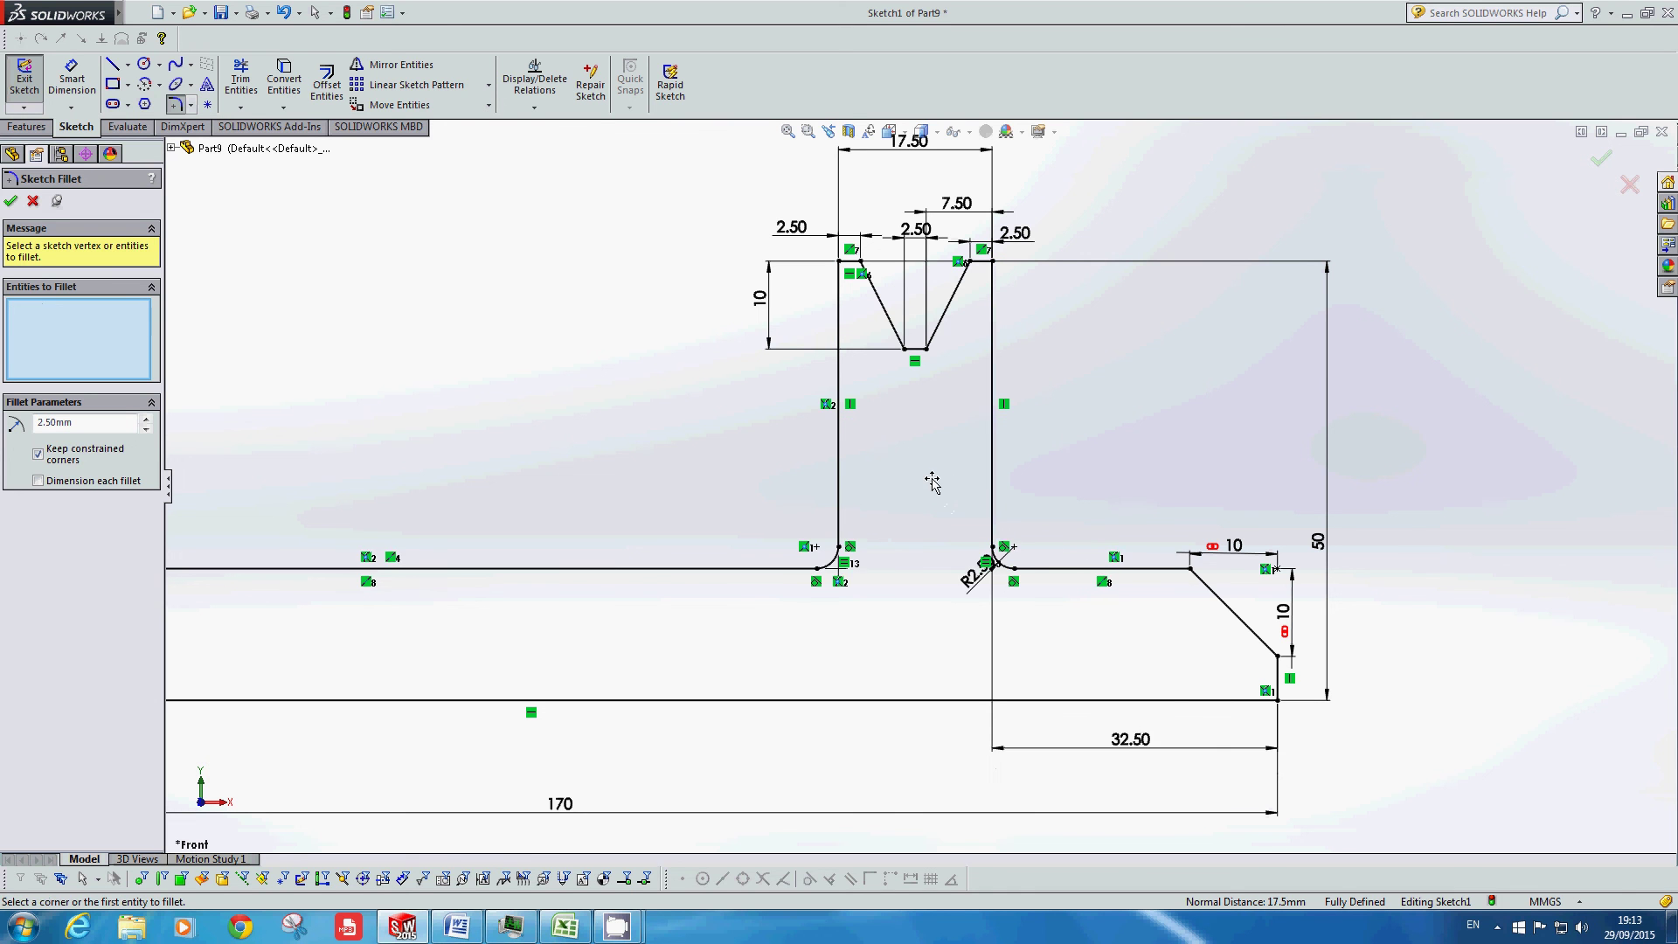
{"action": "key", "text": "Escape"}
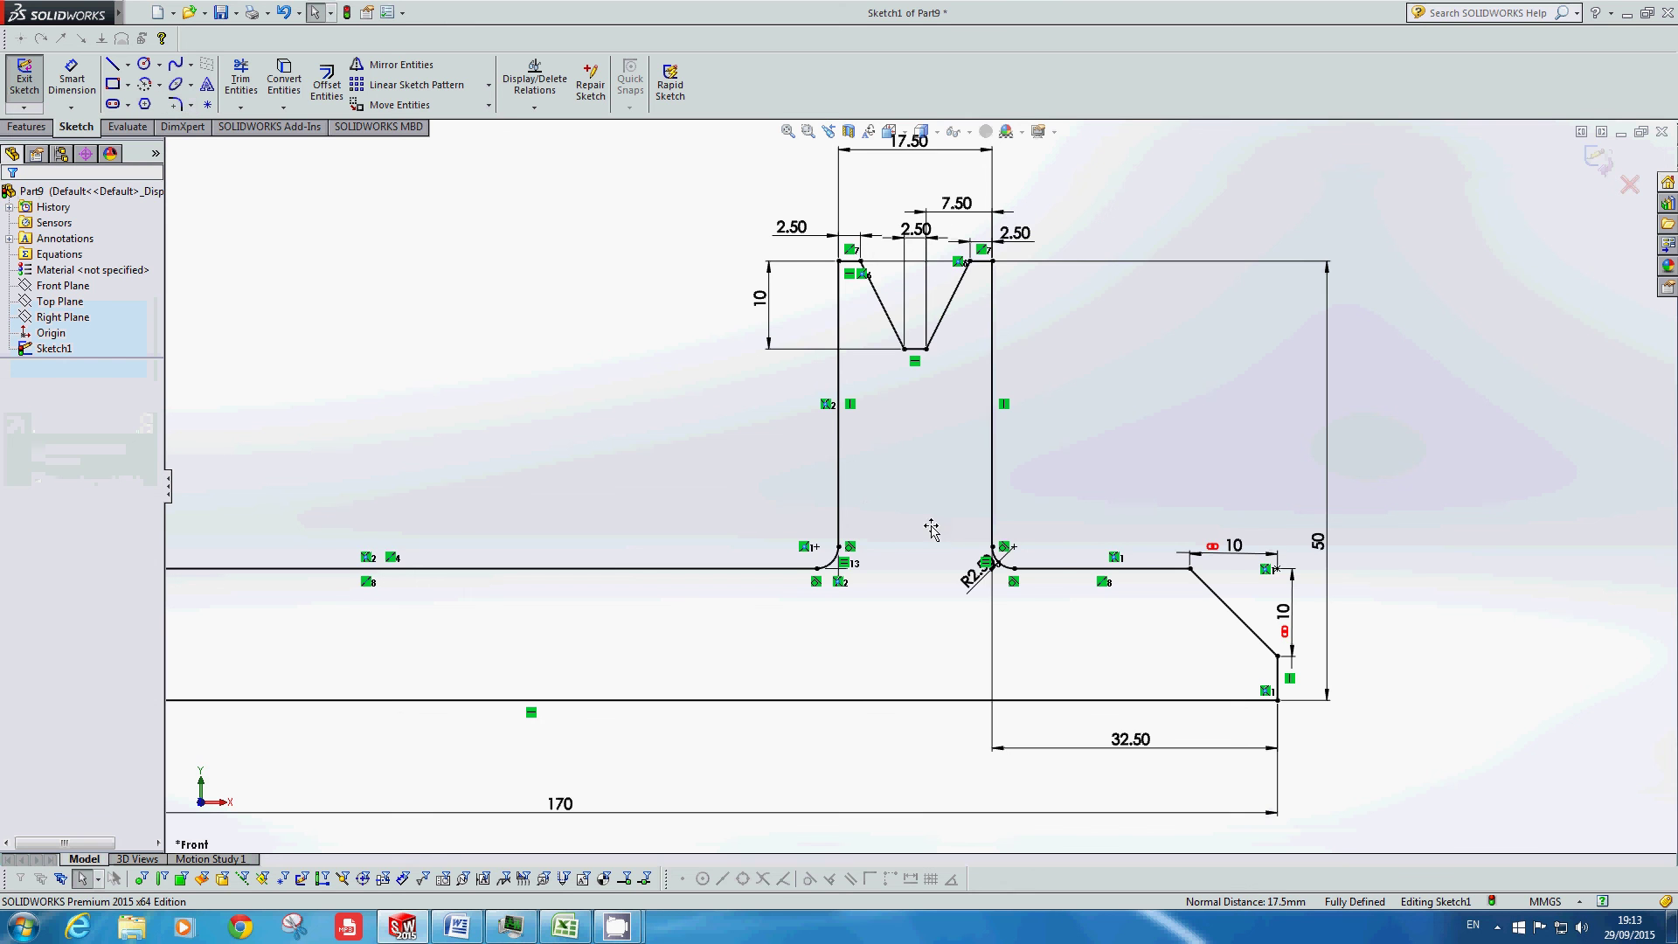
Step: Exit the finished profile sketch and start a Revolved Boss/Base from it
{"action": "scroll", "coordinate": [931, 529], "scroll_direction": "up", "scroll_amount": 2}
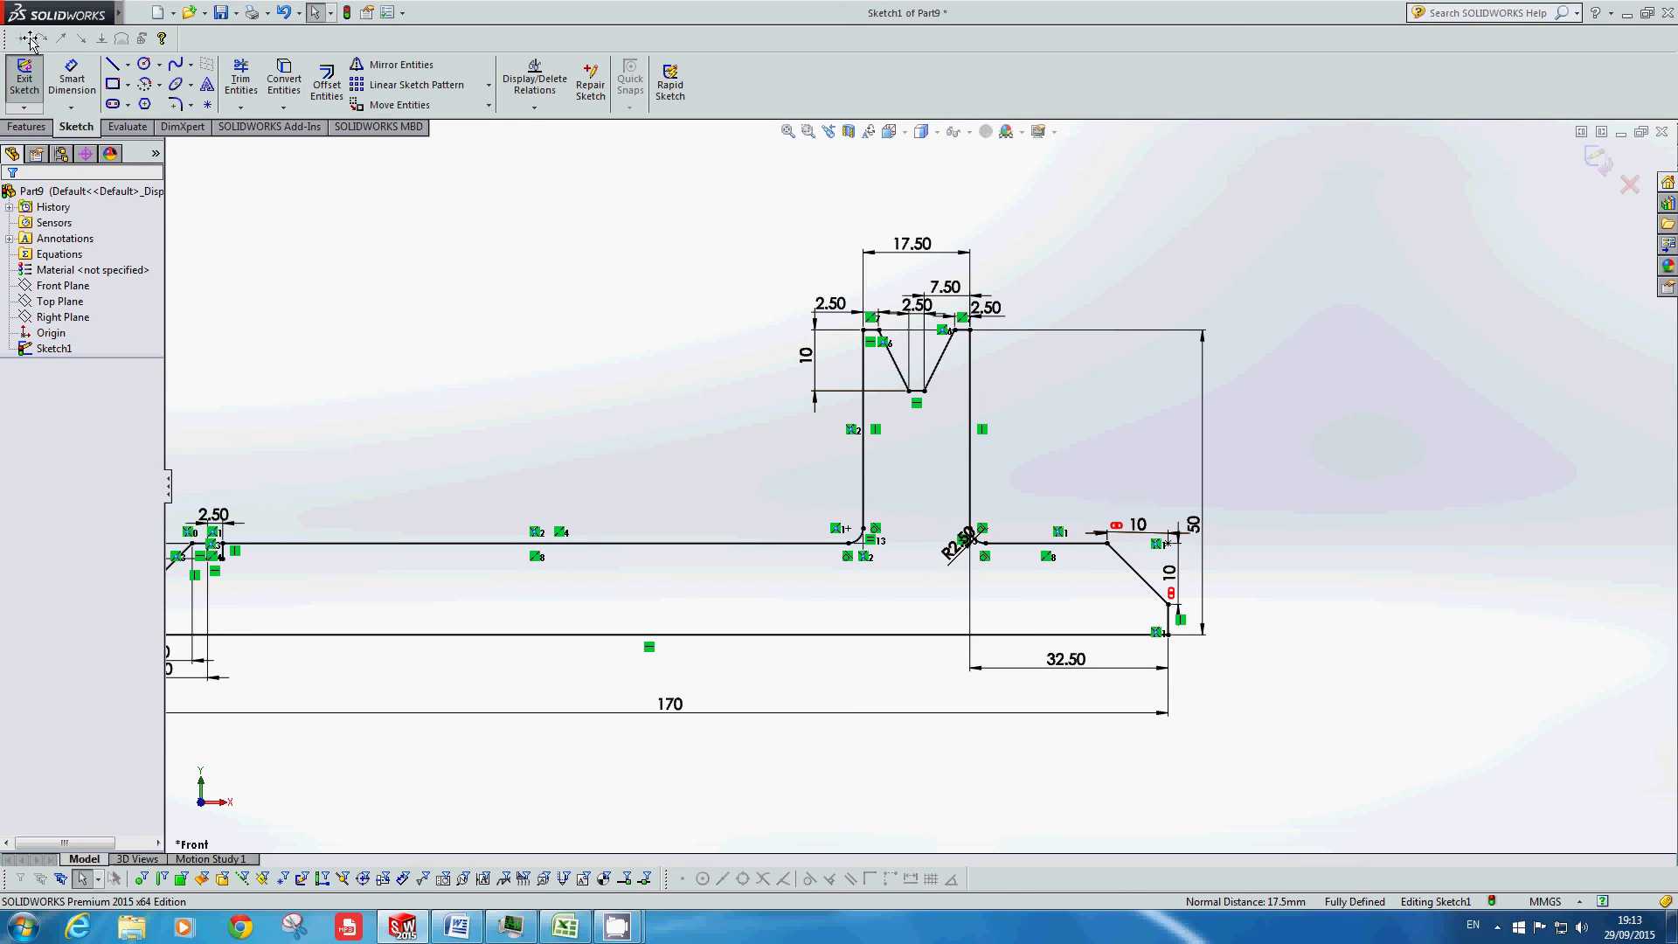
{"action": "left_click", "coordinate": [24, 77]}
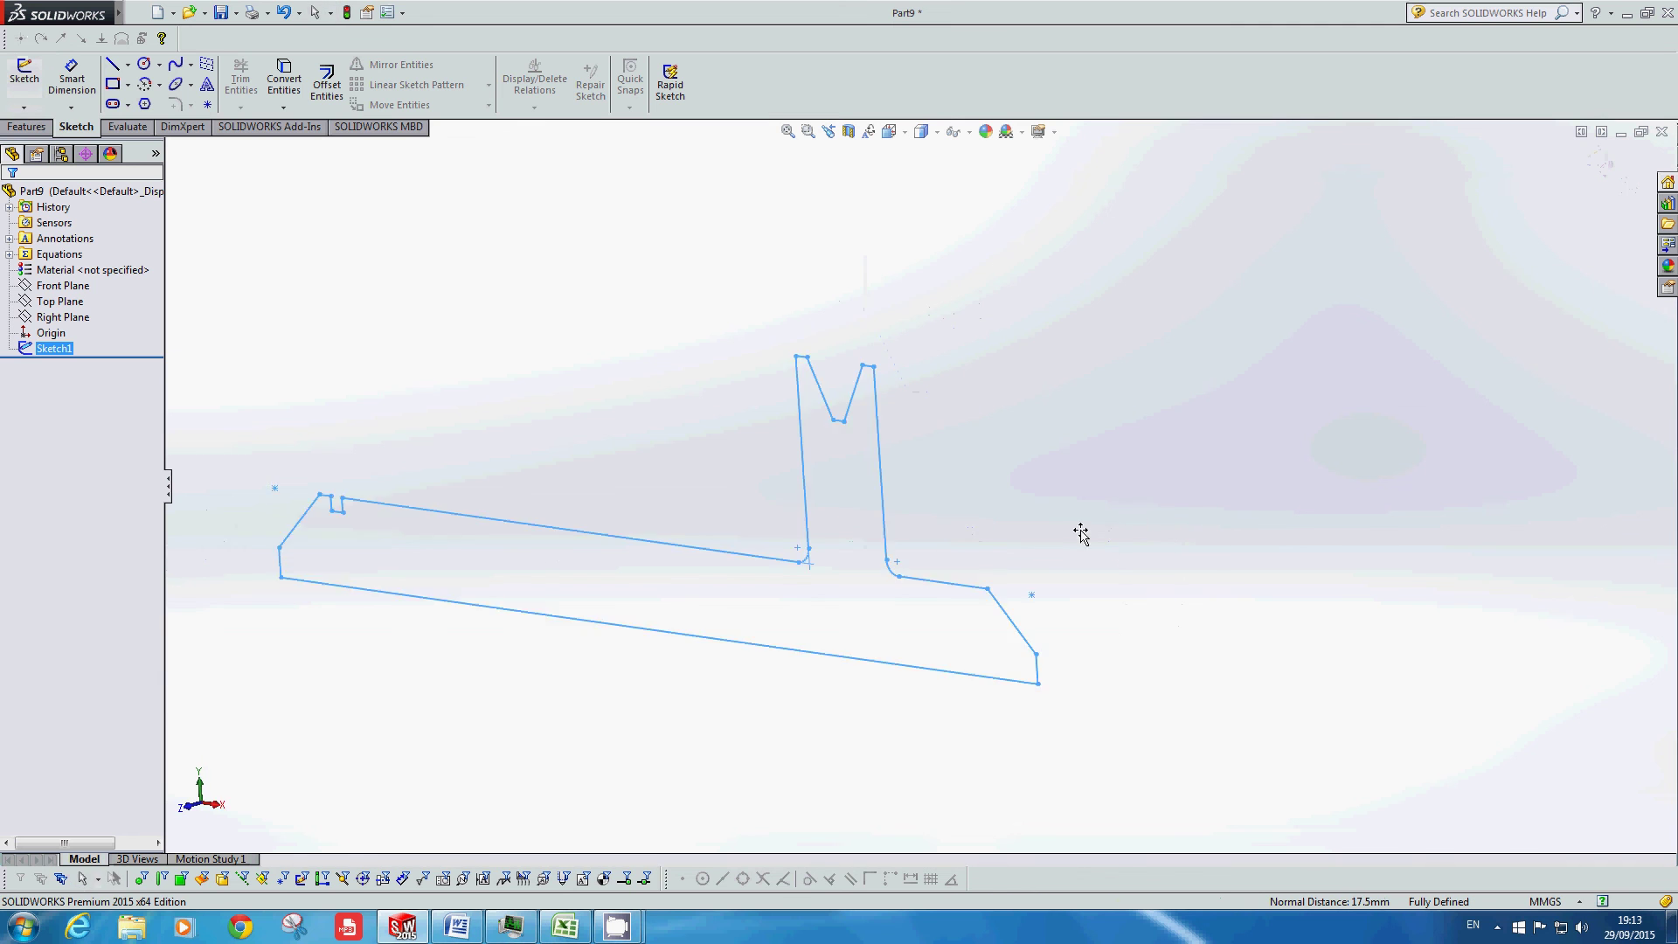
{"action": "mouse_move", "coordinate": [1038, 587]}
{"action": "middle_mouse_down"}
{"action": "mouse_move", "coordinate": [1075, 498]}
{"action": "mouse_move", "coordinate": [1101, 562]}
{"action": "mouse_move", "coordinate": [731, 557]}
{"action": "mouse_move", "coordinate": [688, 524]}
{"action": "middle_mouse_up"}
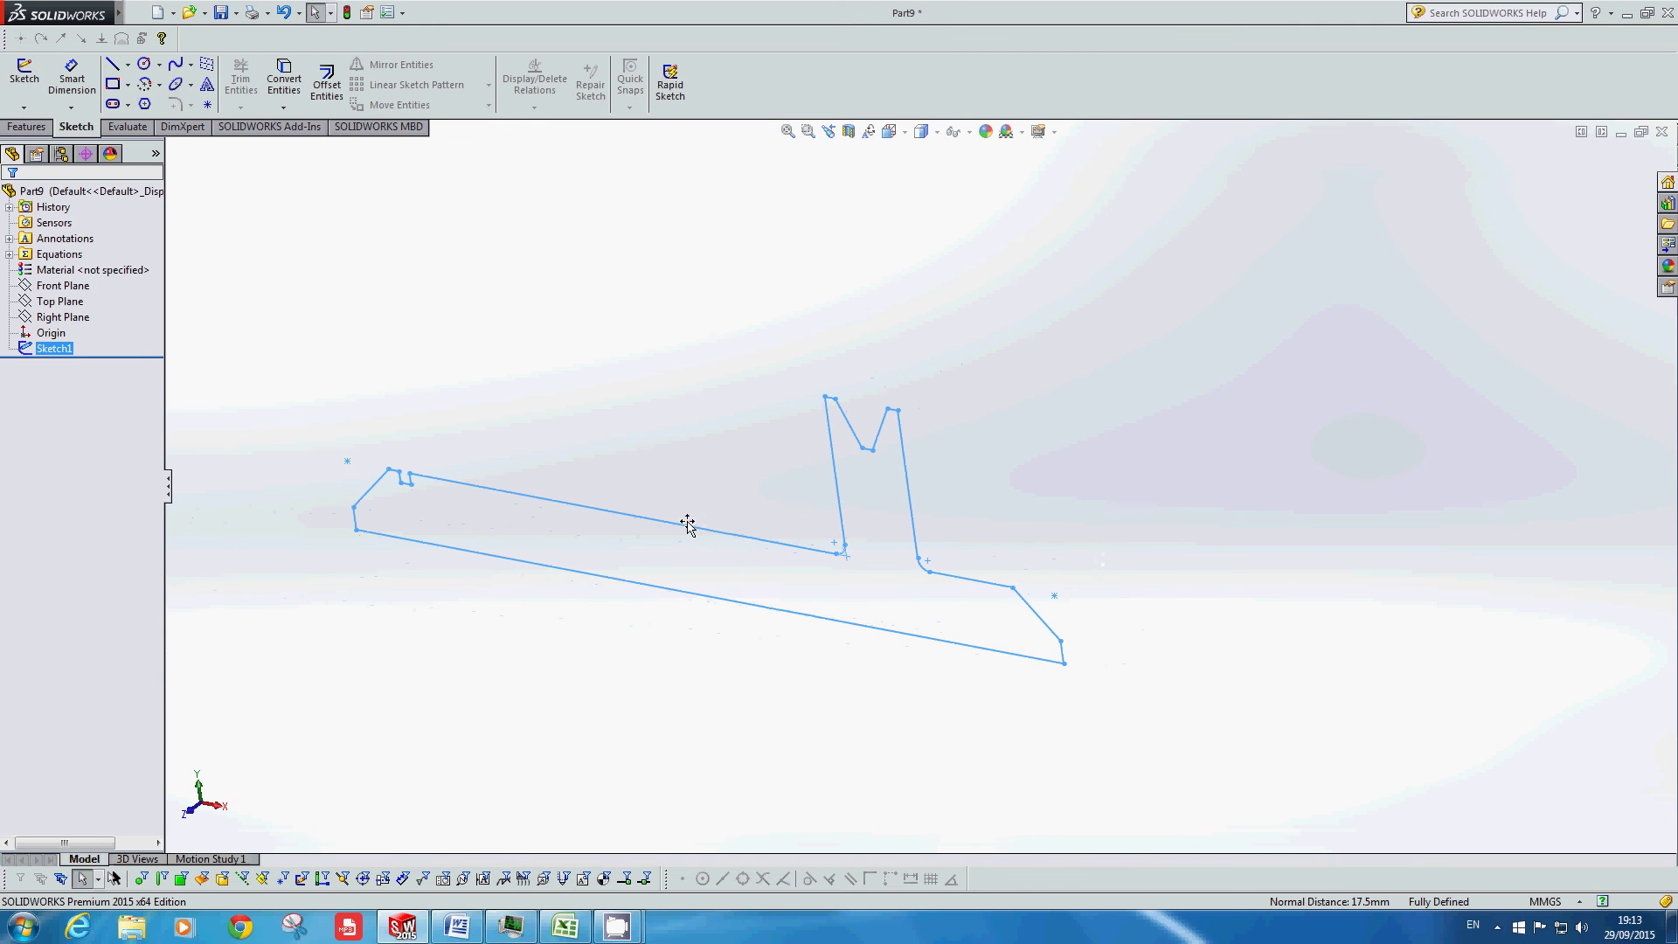
{"action": "left_click", "coordinate": [26, 127]}
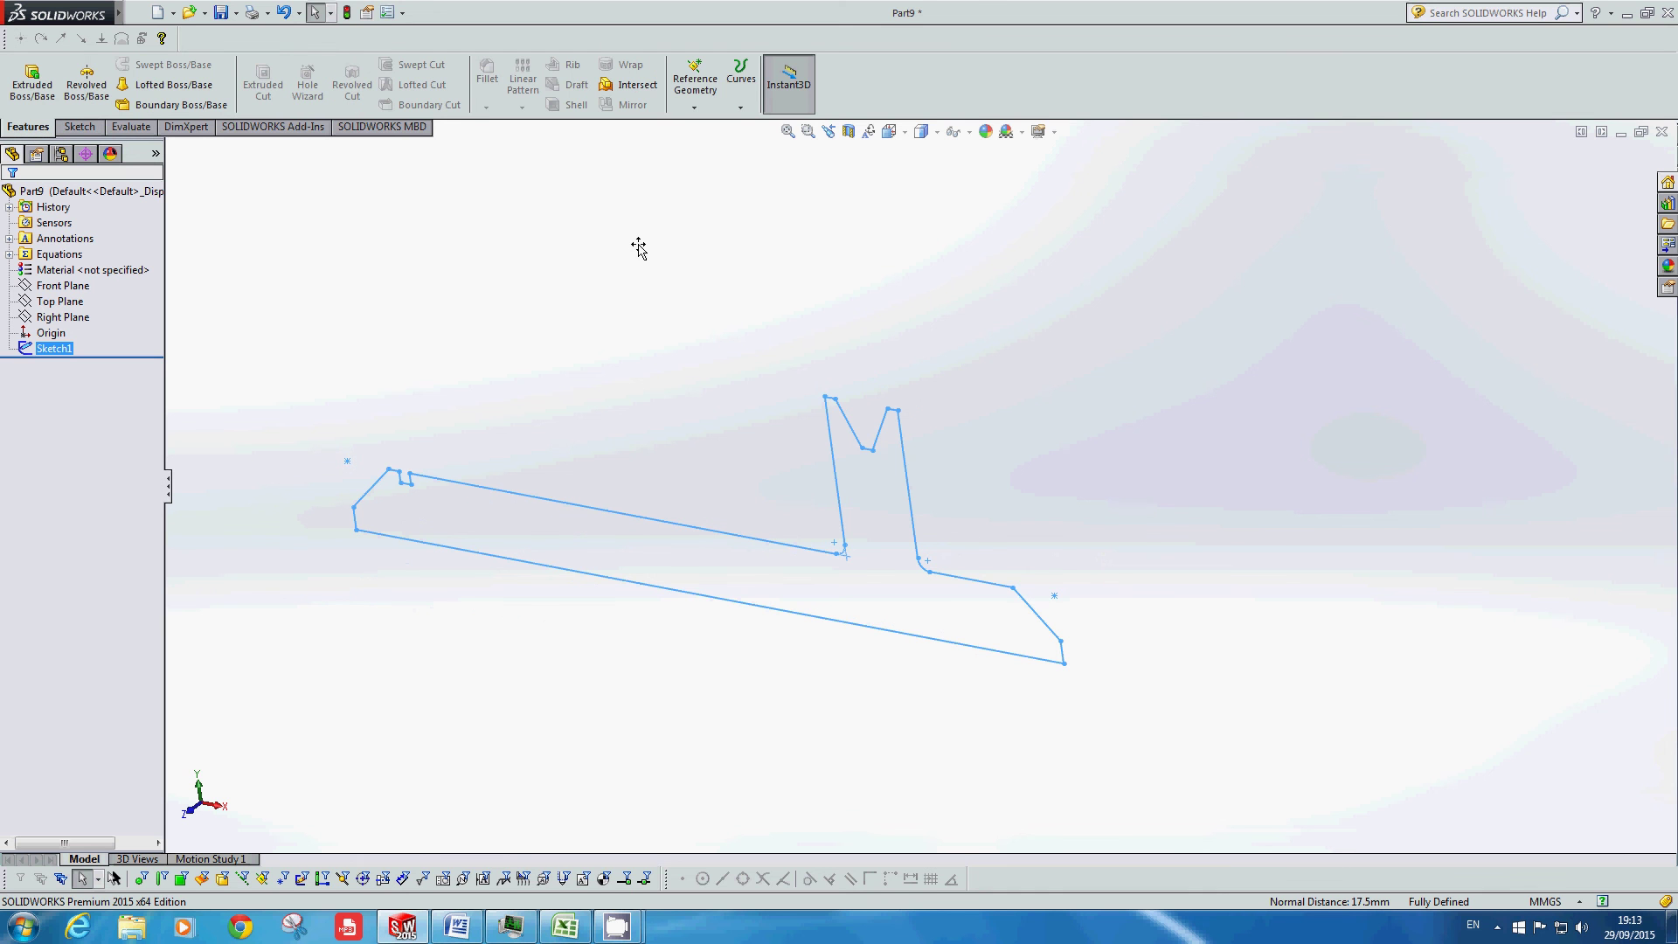
{"action": "middle_click_drag", "start_coordinate": [633, 469], "coordinate": [668, 469]}
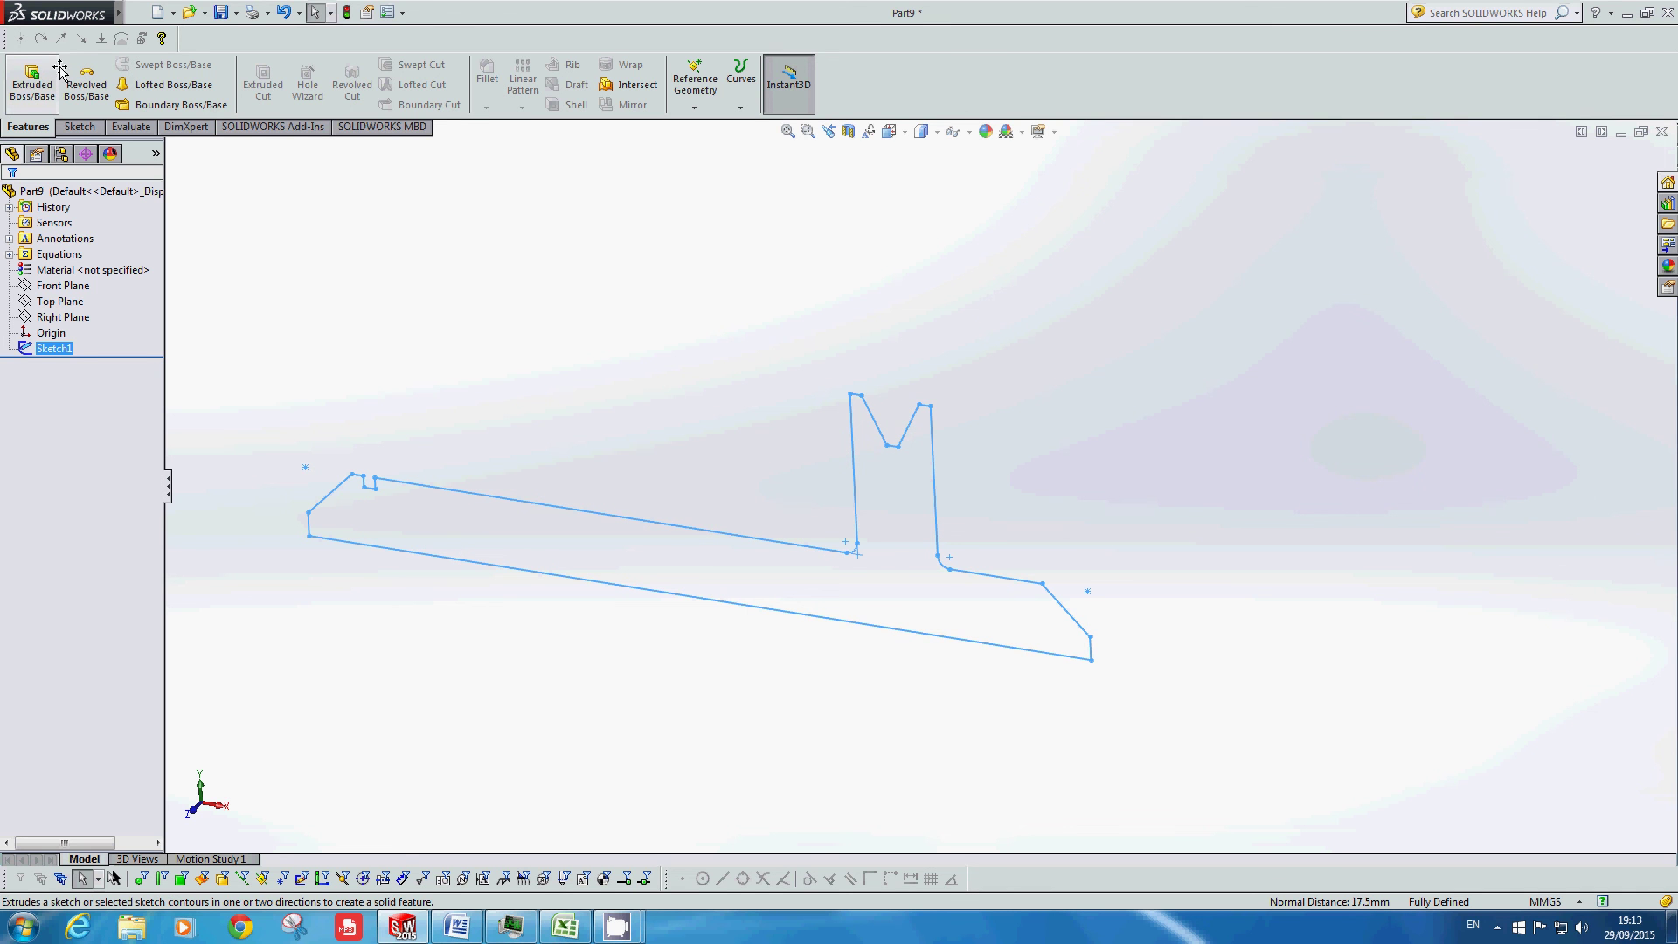
{"action": "left_click", "coordinate": [88, 84]}
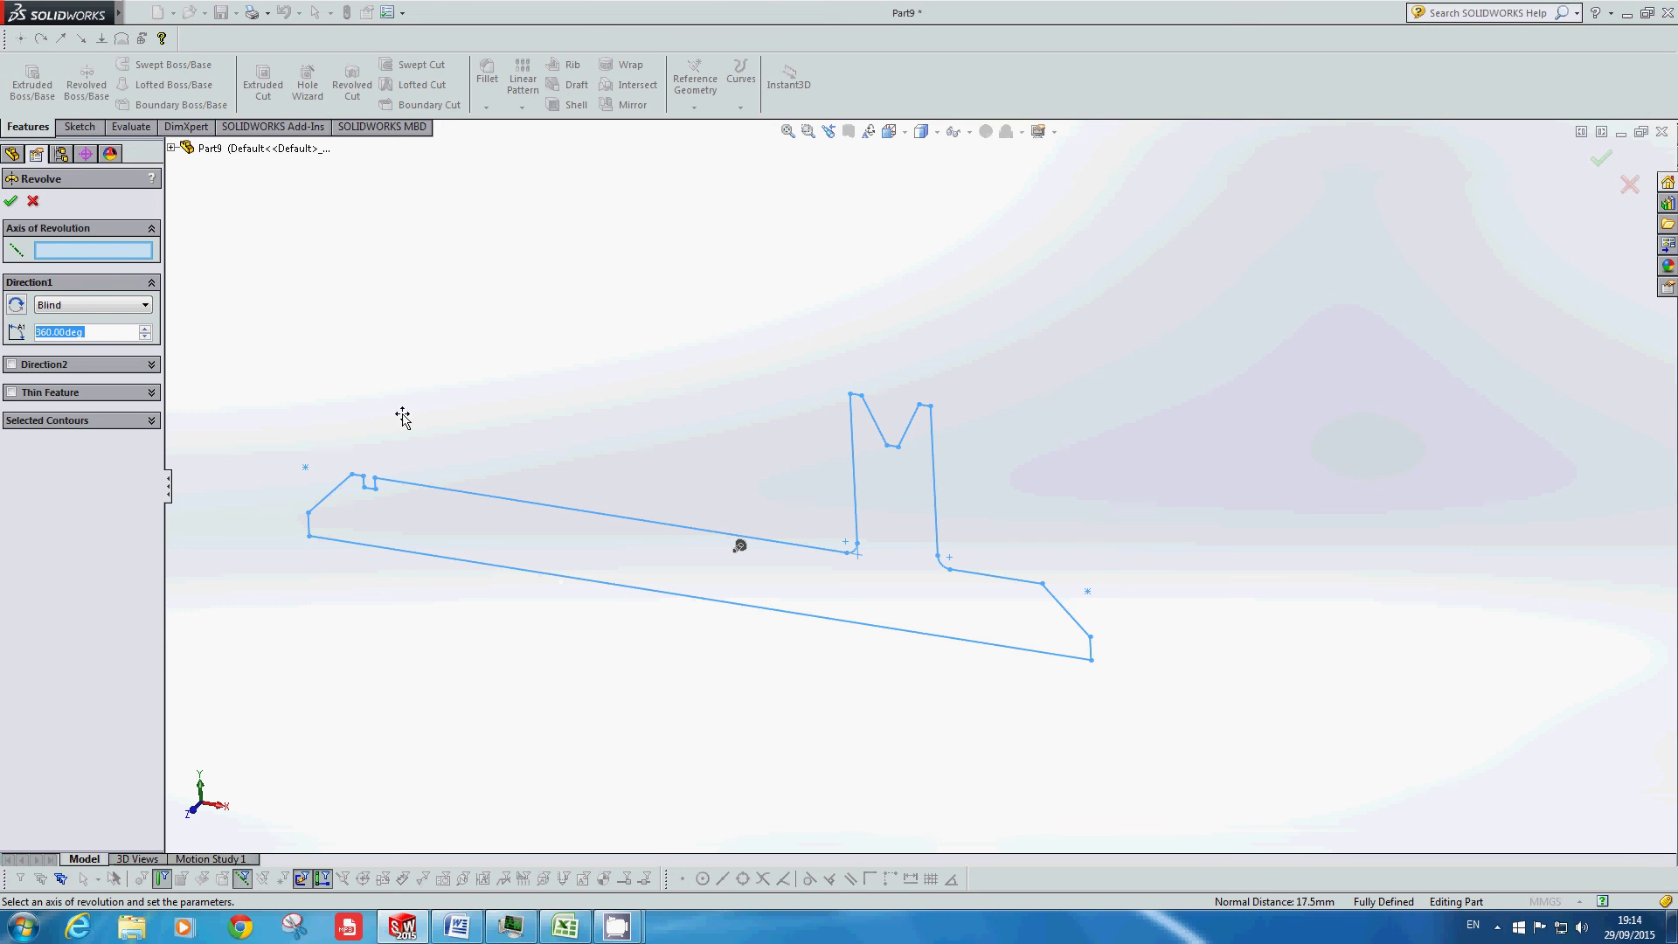
Step: Try the profile's long bottom line and the short edge atop the upright's left side as revolve axes, clearing each selection
{"action": "left_click", "coordinate": [513, 574]}
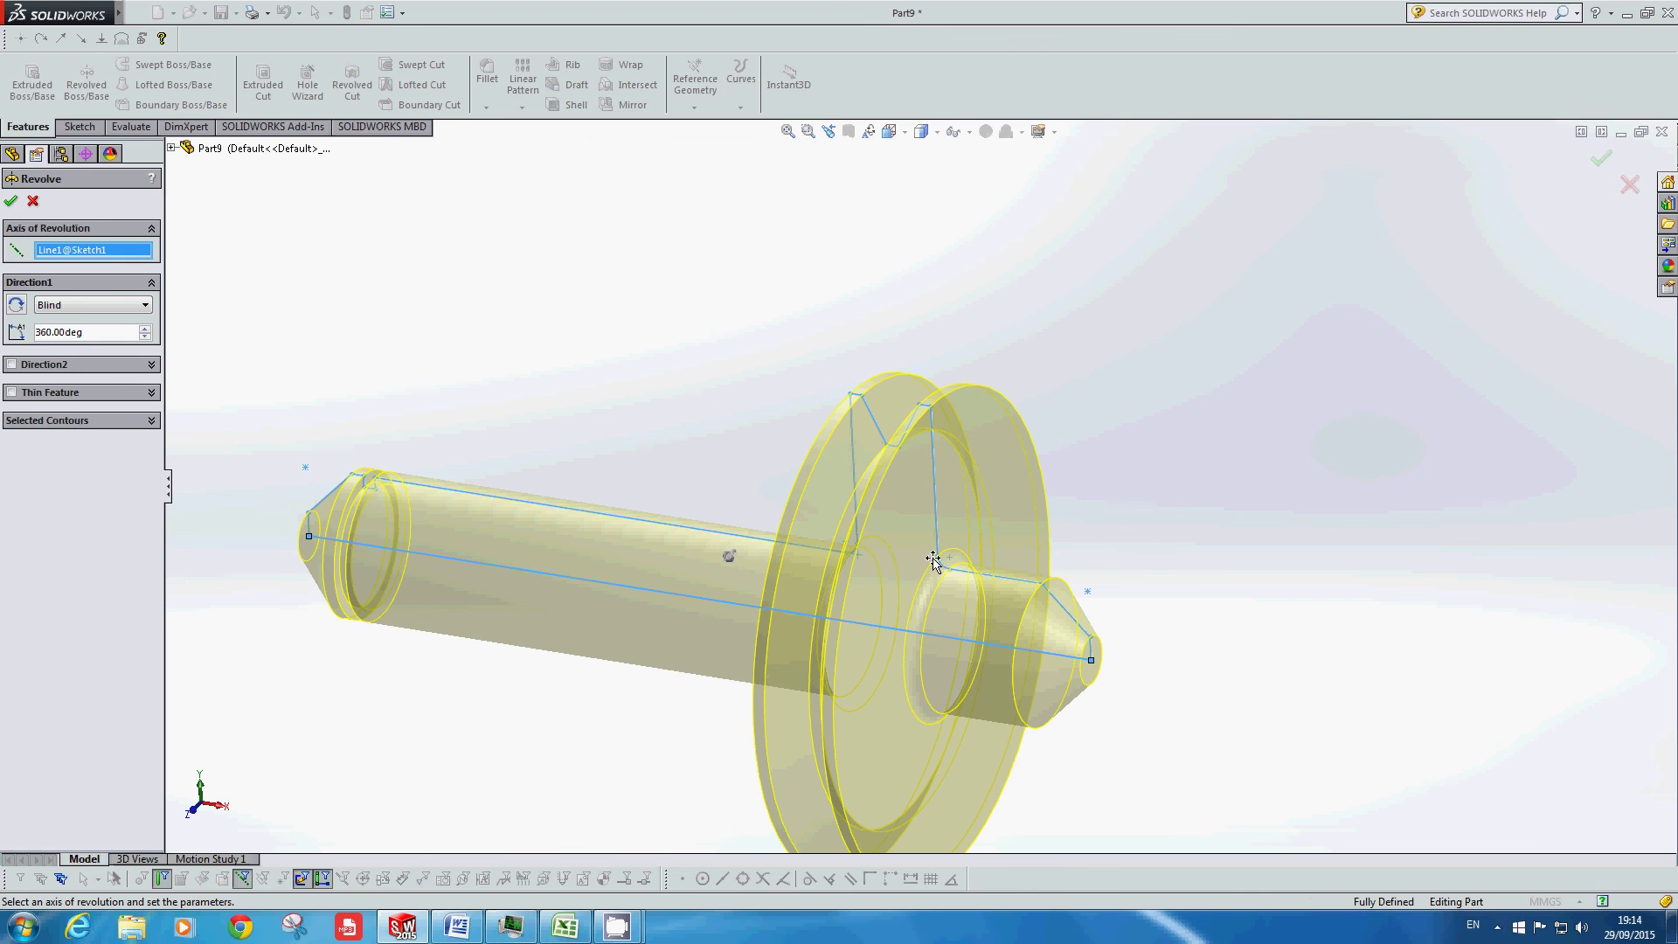
{"action": "left_click", "coordinate": [116, 251]}
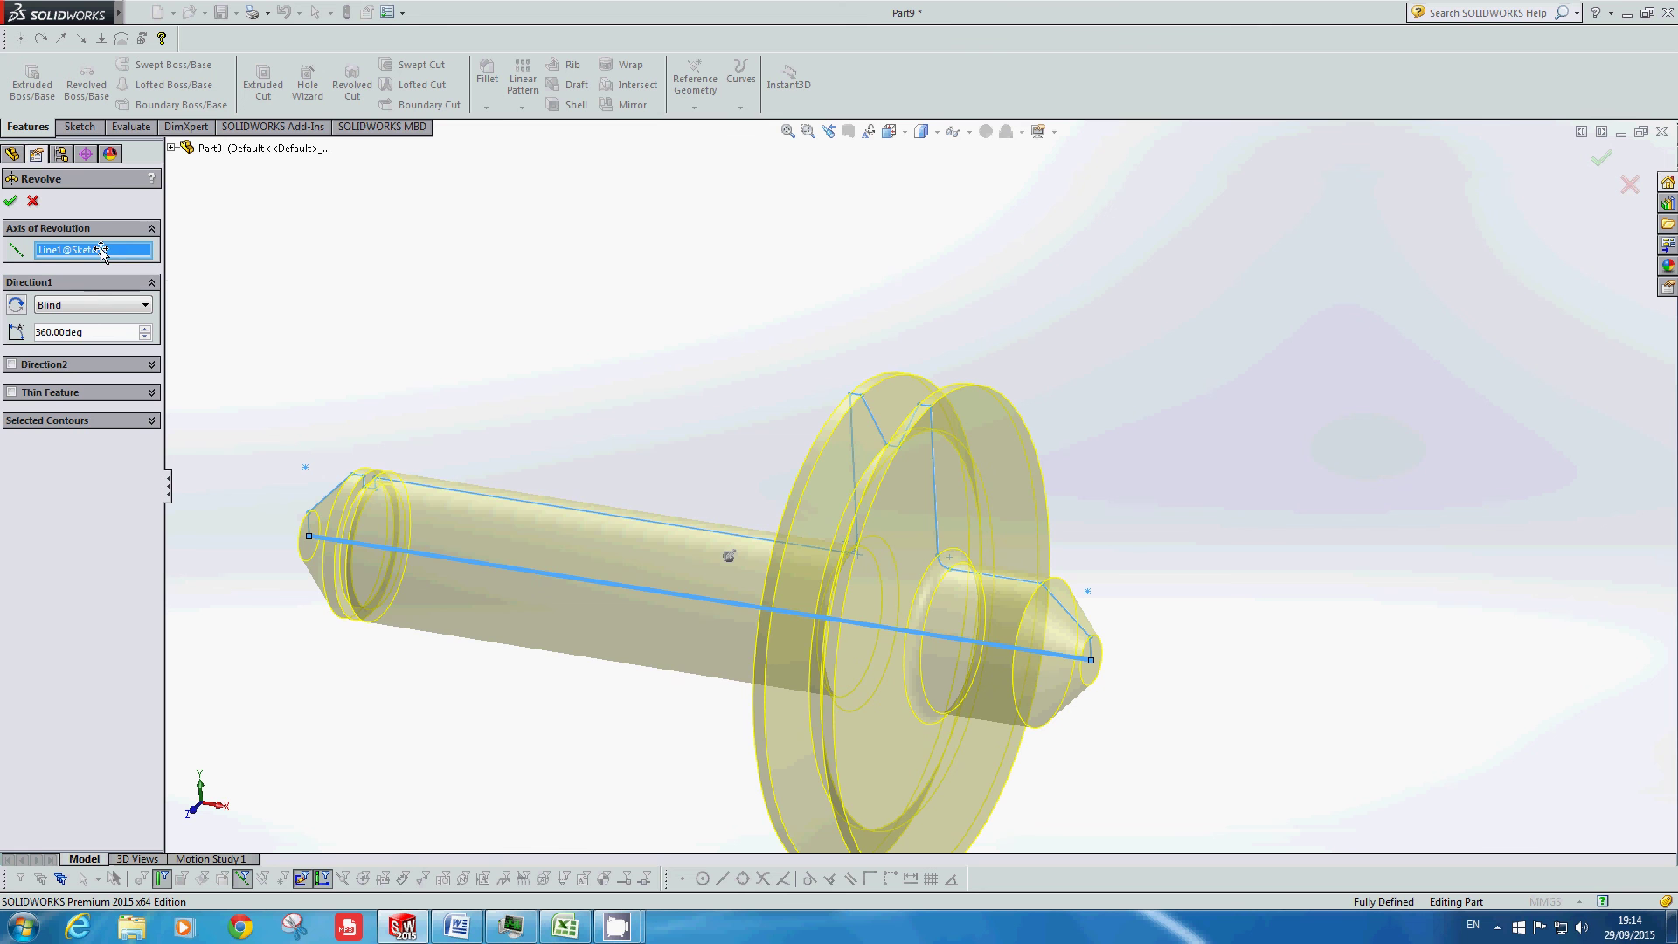
{"action": "key", "text": "Delete"}
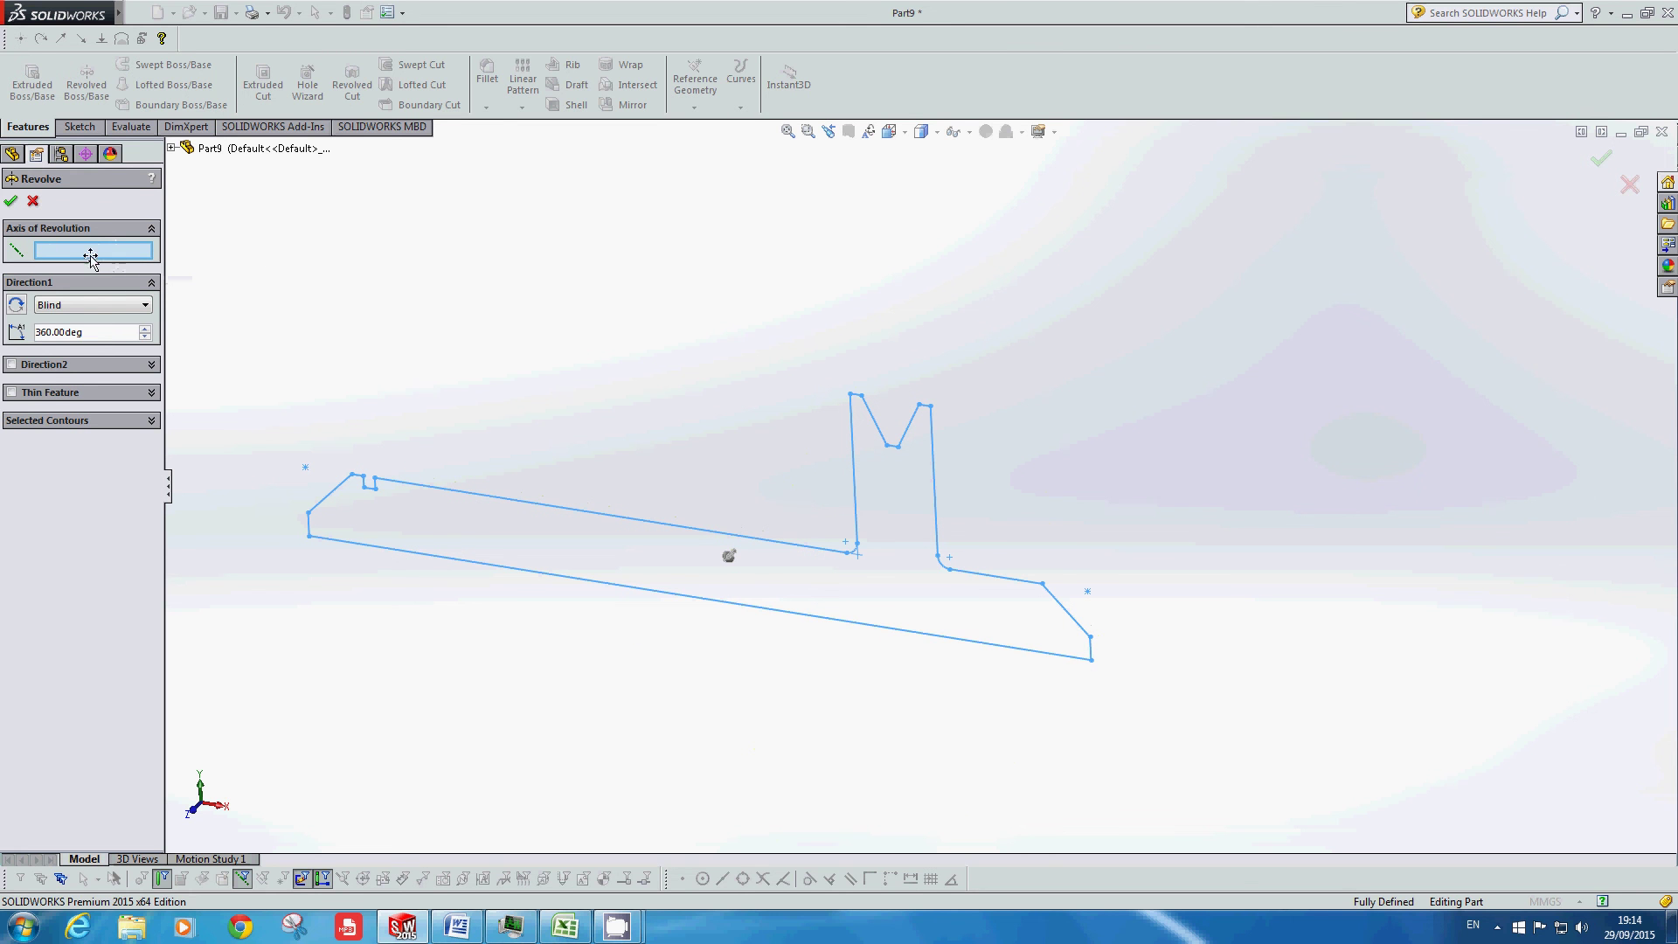
{"action": "scroll", "coordinate": [857, 400], "scroll_direction": "down", "scroll_amount": 3}
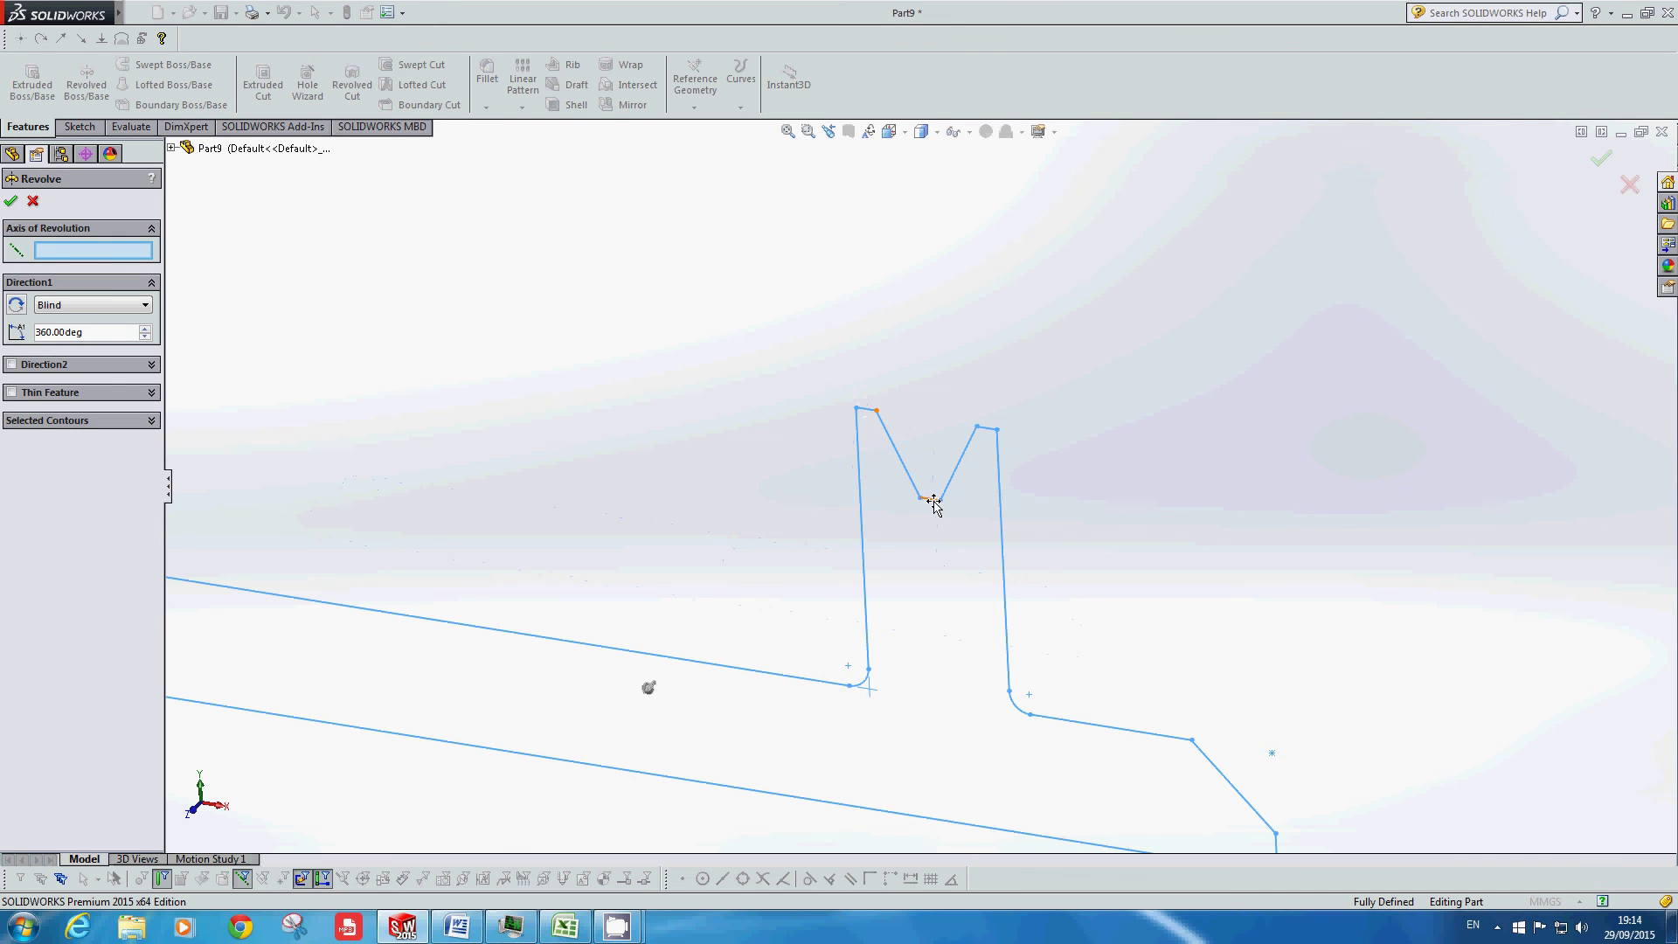
{"action": "left_click", "coordinate": [865, 411]}
{"action": "scroll", "coordinate": [866, 411], "scroll_direction": "up", "scroll_amount": 5}
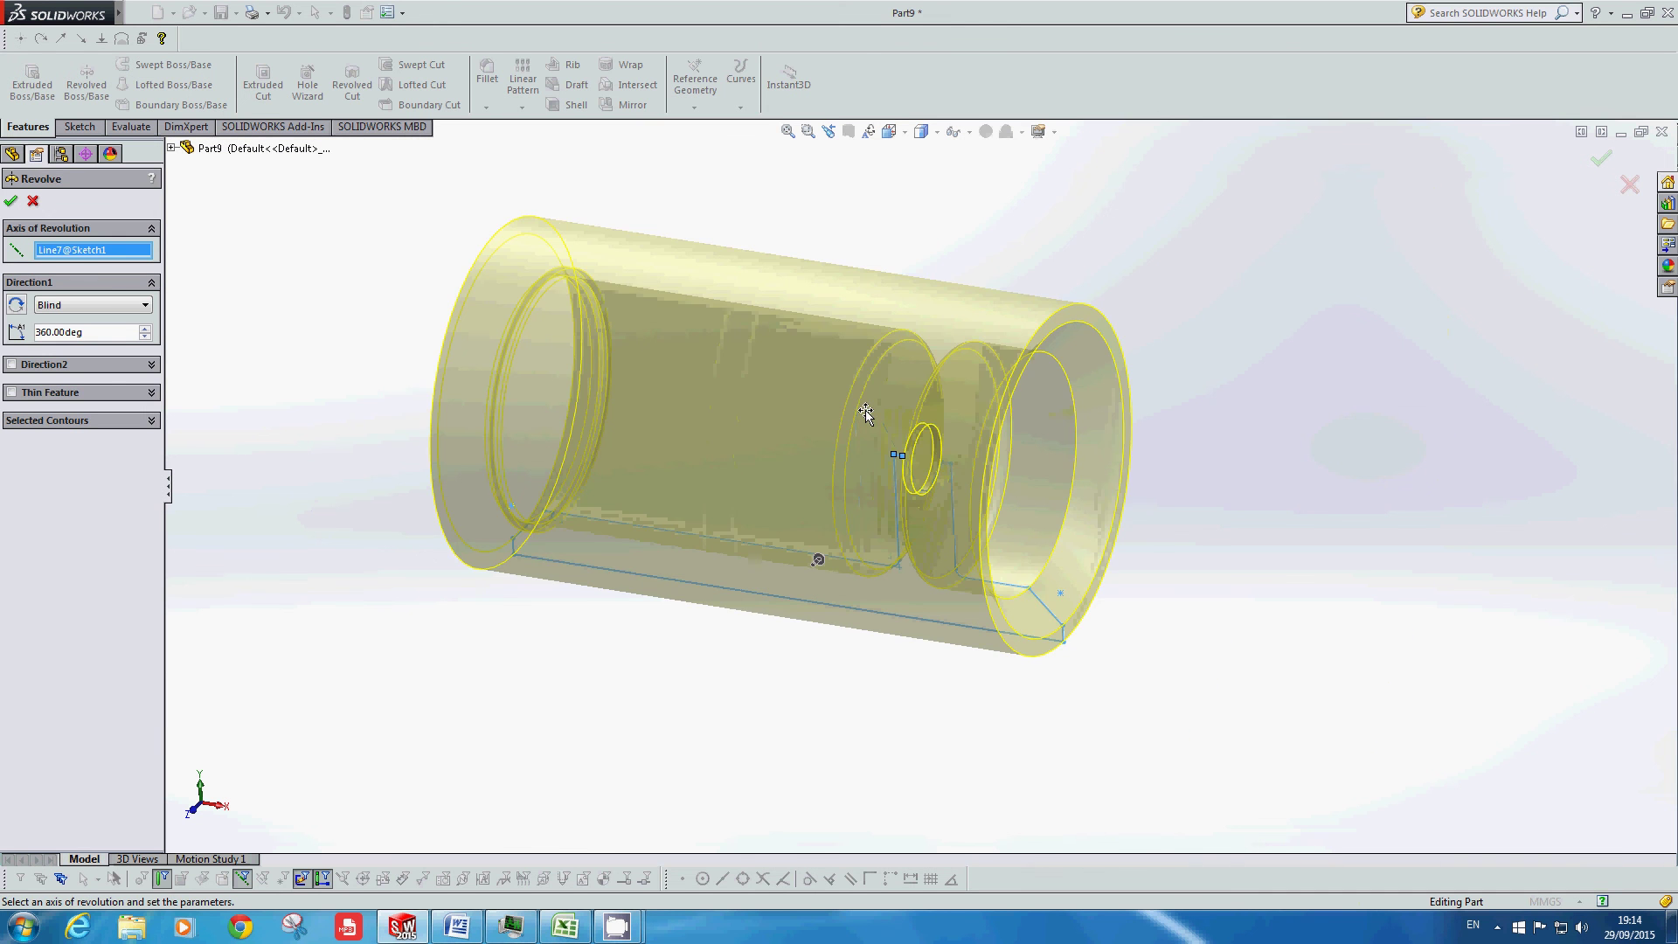
{"action": "mouse_move", "coordinate": [1329, 528]}
{"action": "middle_mouse_down"}
{"action": "mouse_move", "coordinate": [1179, 462]}
{"action": "mouse_move", "coordinate": [1206, 379]}
{"action": "mouse_move", "coordinate": [1314, 502]}
{"action": "mouse_move", "coordinate": [1438, 416]}
{"action": "mouse_move", "coordinate": [1404, 362]}
{"action": "mouse_move", "coordinate": [1352, 412]}
{"action": "mouse_move", "coordinate": [1424, 408]}
{"action": "mouse_move", "coordinate": [1319, 464]}
{"action": "mouse_move", "coordinate": [1405, 415]}
{"action": "middle_mouse_up"}
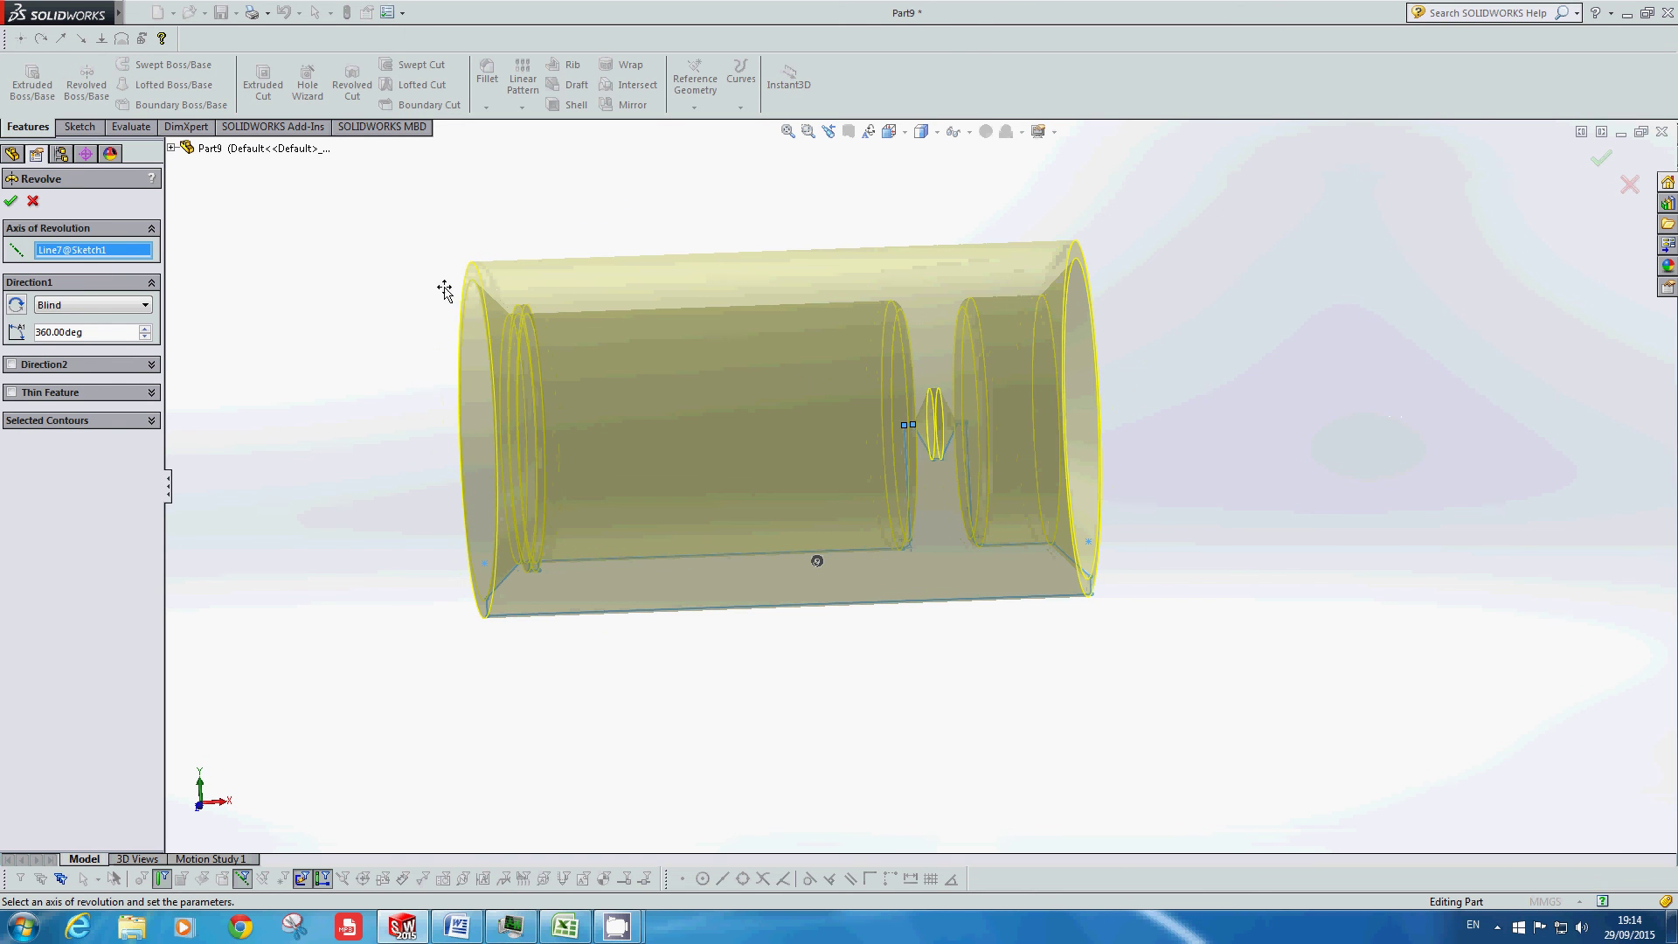
{"action": "key", "text": "Delete"}
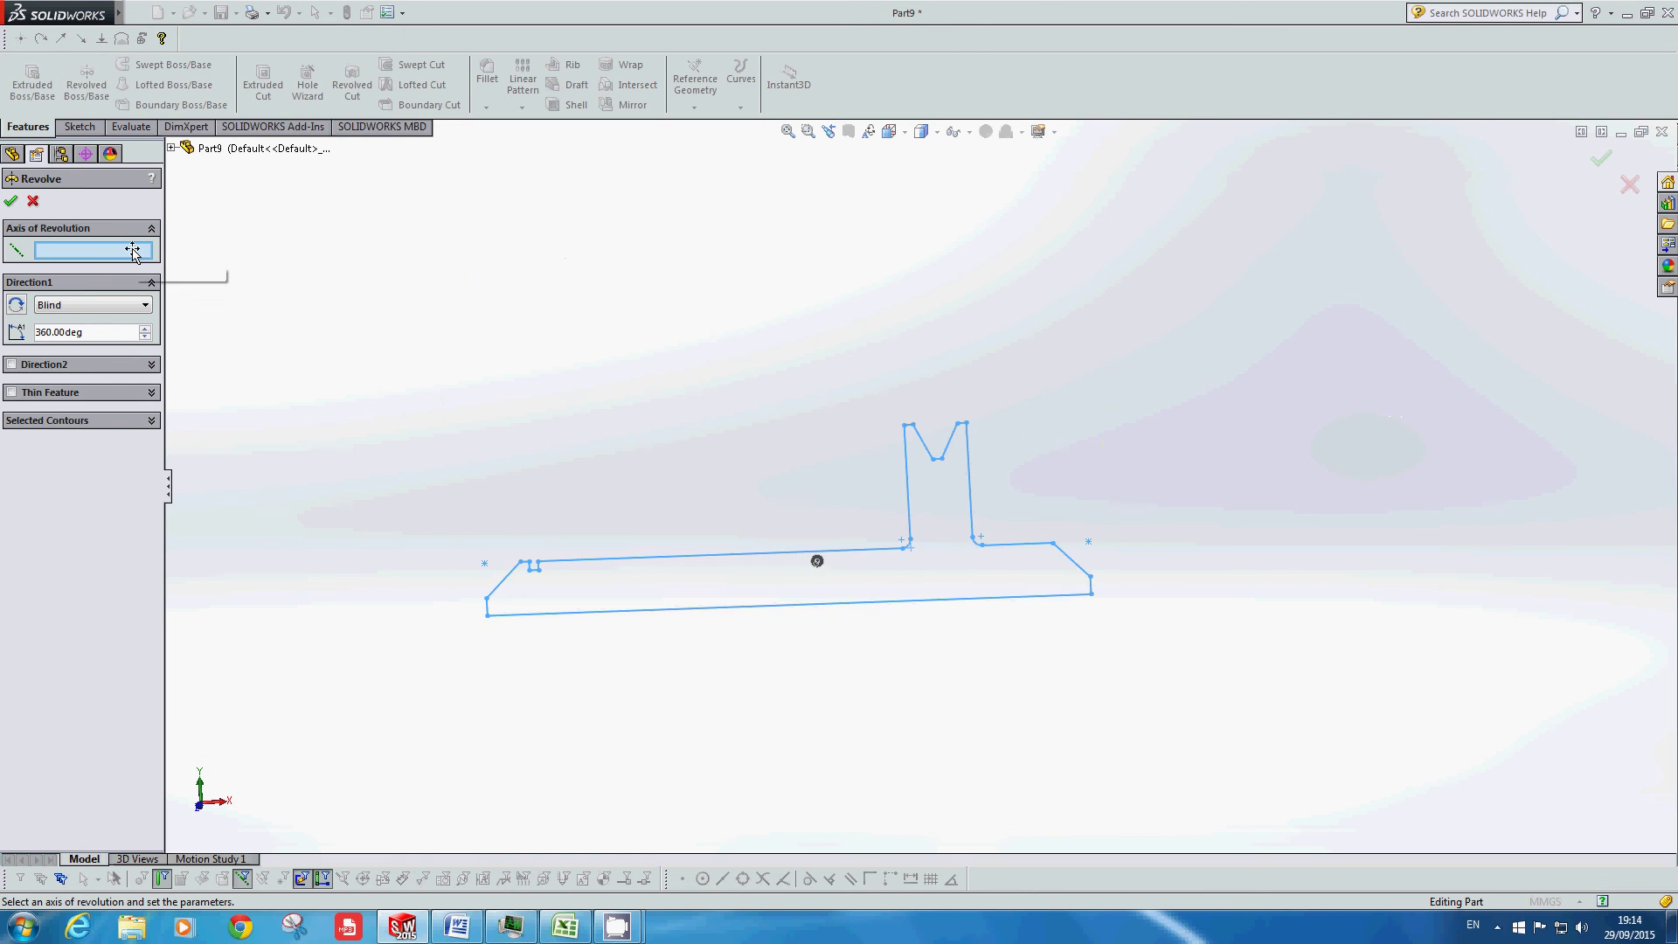
Step: Revolve the profile a full 360 degrees about its long bottom line to create the solid pulley
{"action": "mouse_move", "coordinate": [786, 625]}
{"action": "middle_mouse_down"}
{"action": "mouse_move", "coordinate": [853, 464]}
{"action": "mouse_move", "coordinate": [888, 524]}
{"action": "mouse_move", "coordinate": [733, 594]}
{"action": "middle_mouse_up"}
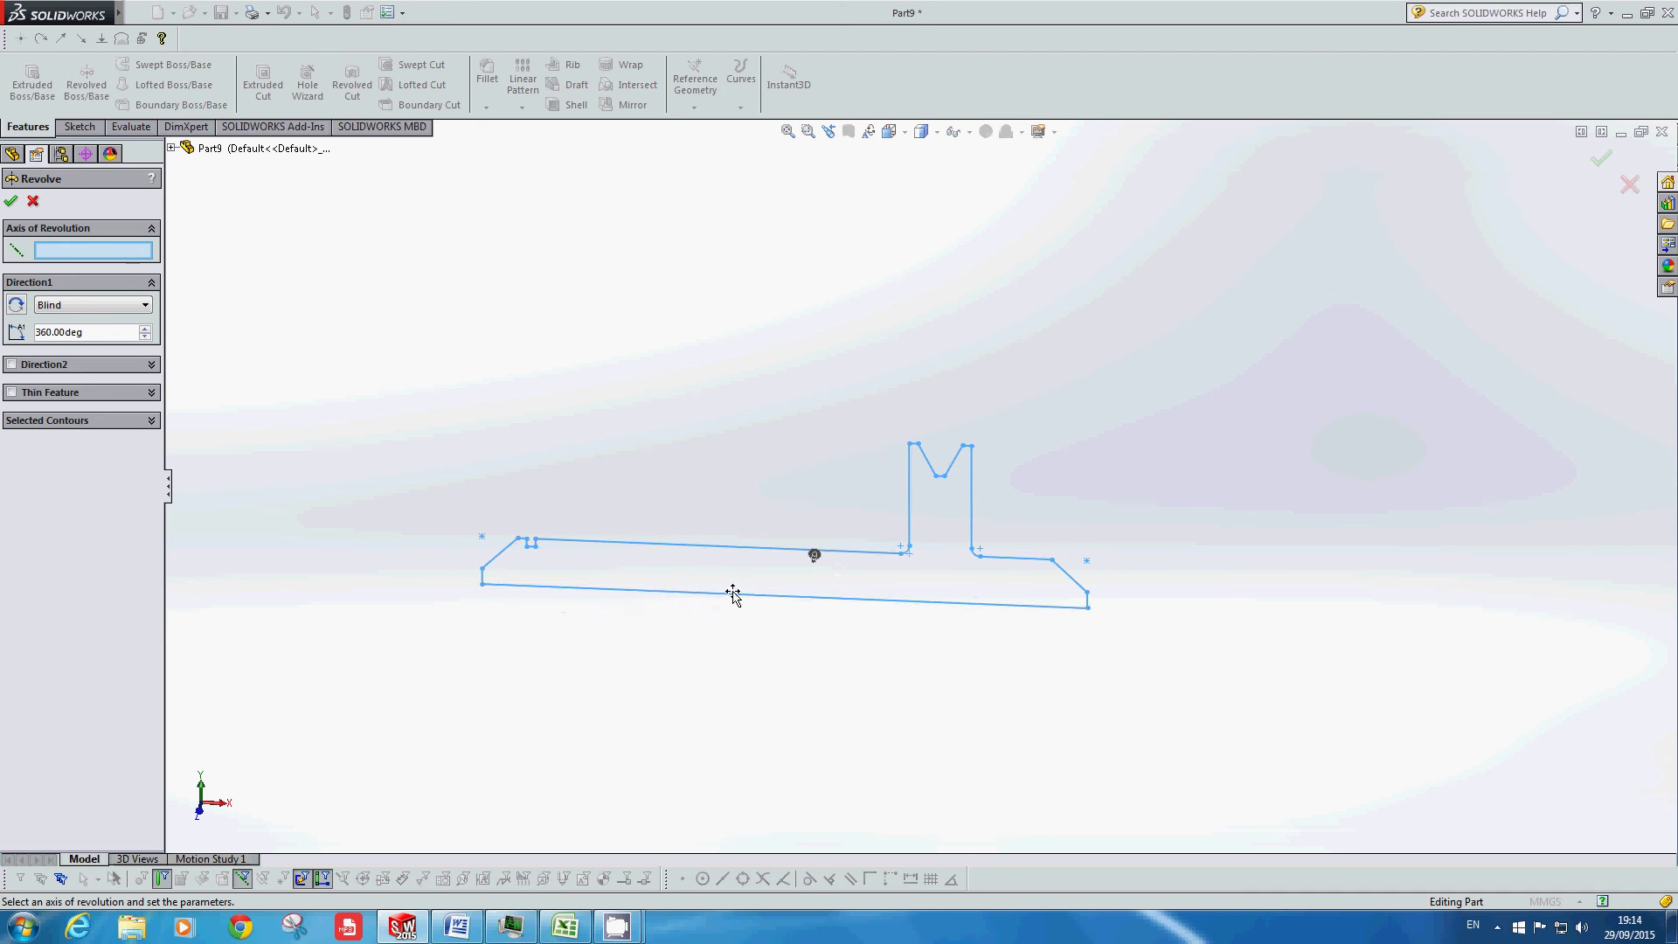
{"action": "left_click", "coordinate": [788, 600]}
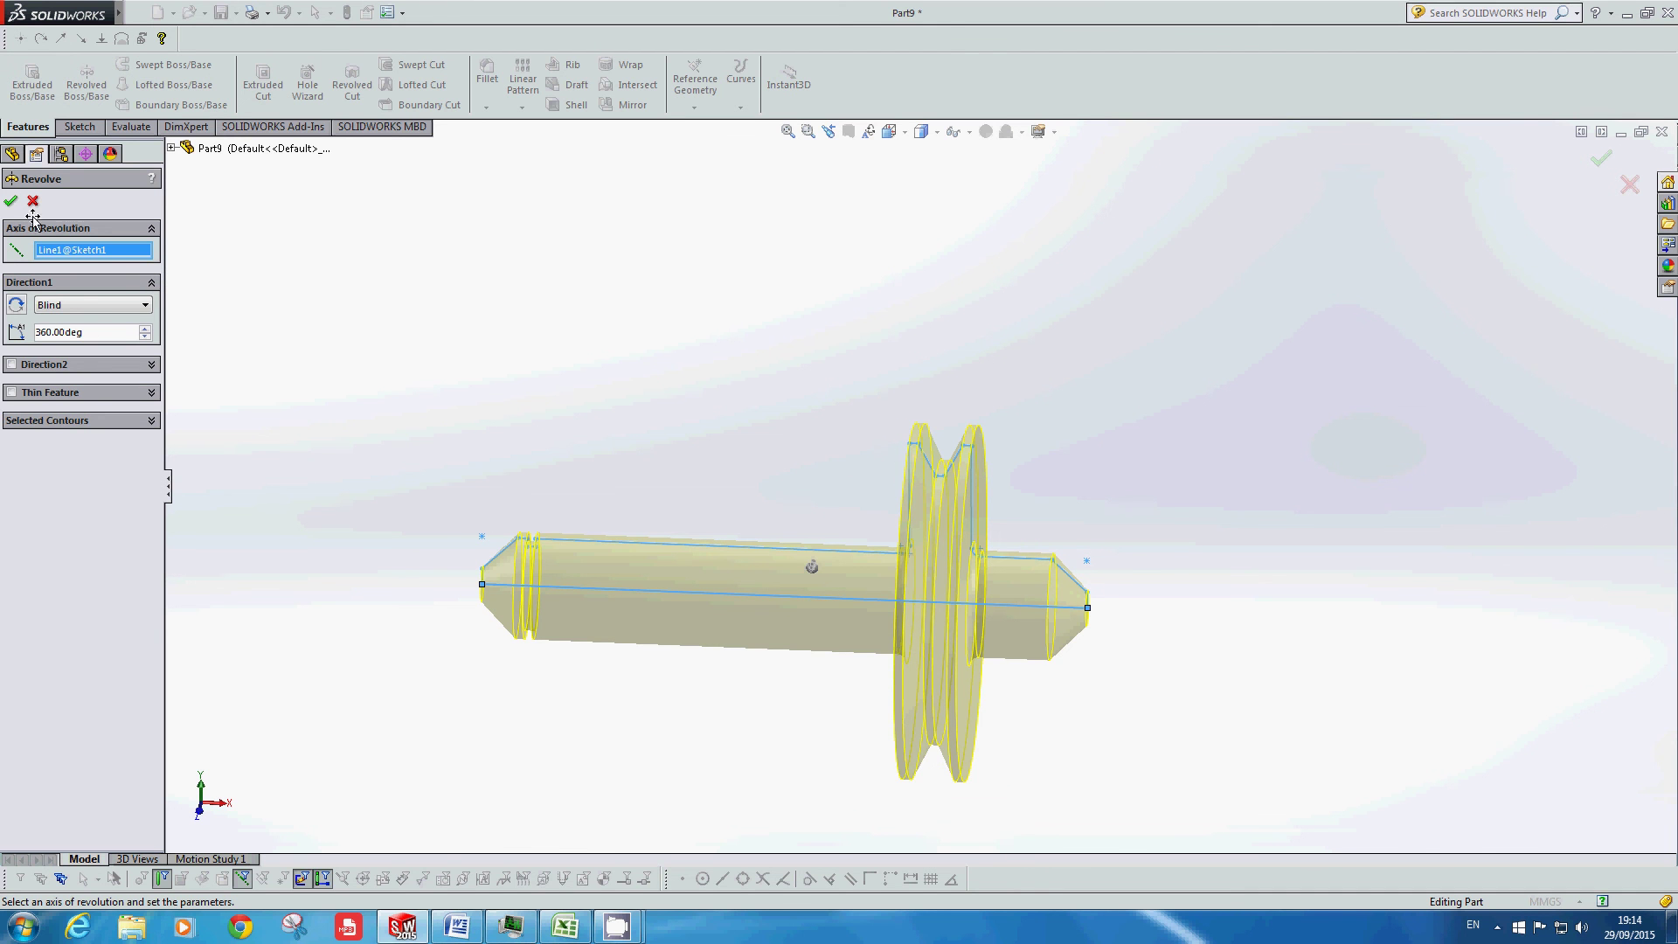
{"action": "left_click", "coordinate": [10, 201]}
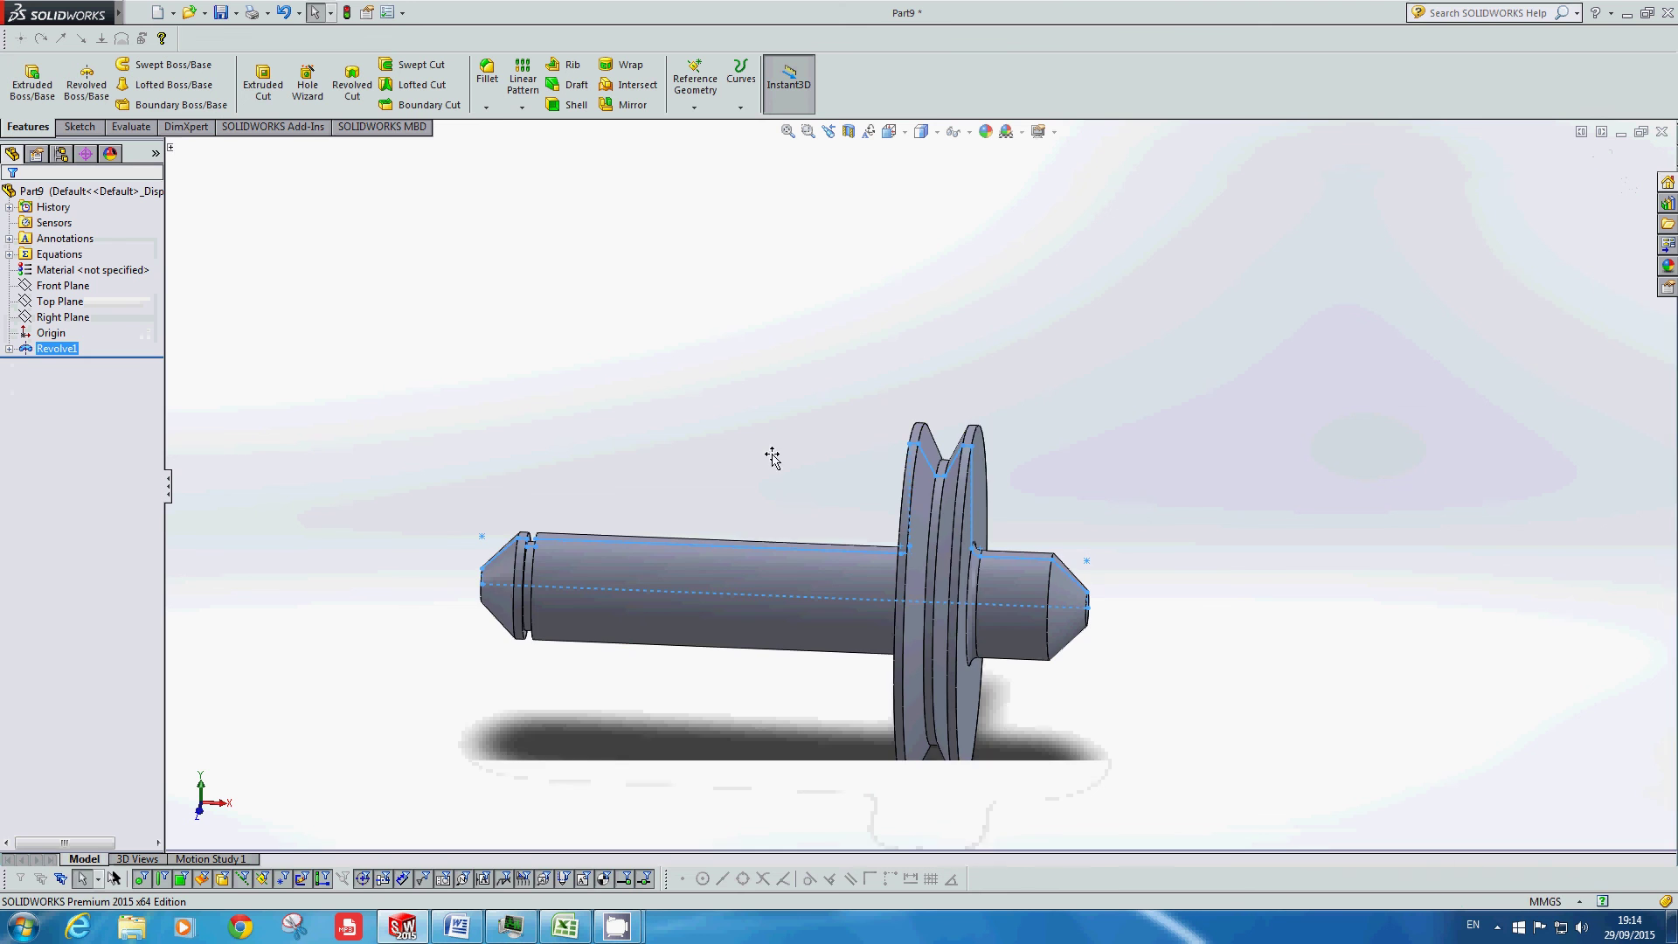
{"action": "mouse_move", "coordinate": [795, 464]}
{"action": "middle_mouse_down"}
{"action": "mouse_move", "coordinate": [798, 399]}
{"action": "mouse_move", "coordinate": [779, 476]}
{"action": "mouse_move", "coordinate": [1101, 569]}
{"action": "mouse_move", "coordinate": [1116, 644]}
{"action": "mouse_move", "coordinate": [1267, 741]}
{"action": "mouse_move", "coordinate": [1191, 779]}
{"action": "mouse_move", "coordinate": [1087, 621]}
{"action": "mouse_move", "coordinate": [1048, 524]}
{"action": "mouse_move", "coordinate": [988, 580]}
{"action": "mouse_move", "coordinate": [868, 471]}
{"action": "middle_mouse_up"}
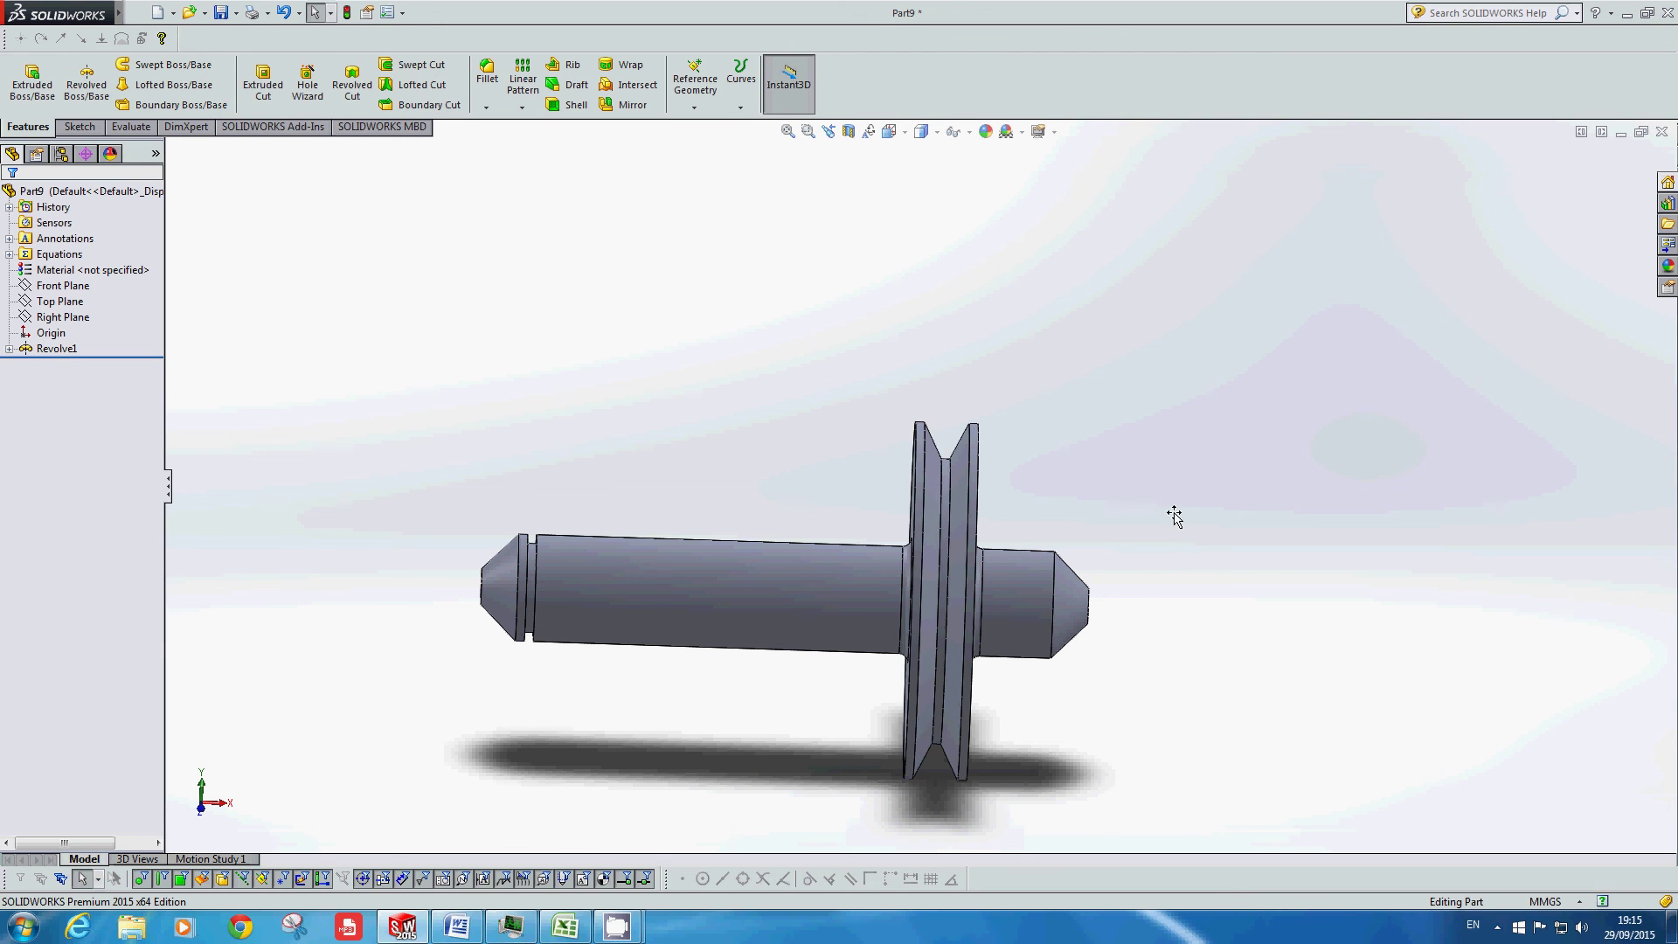
{"action": "middle_click_drag", "start_coordinate": [1172, 516], "coordinate": [1162, 554]}
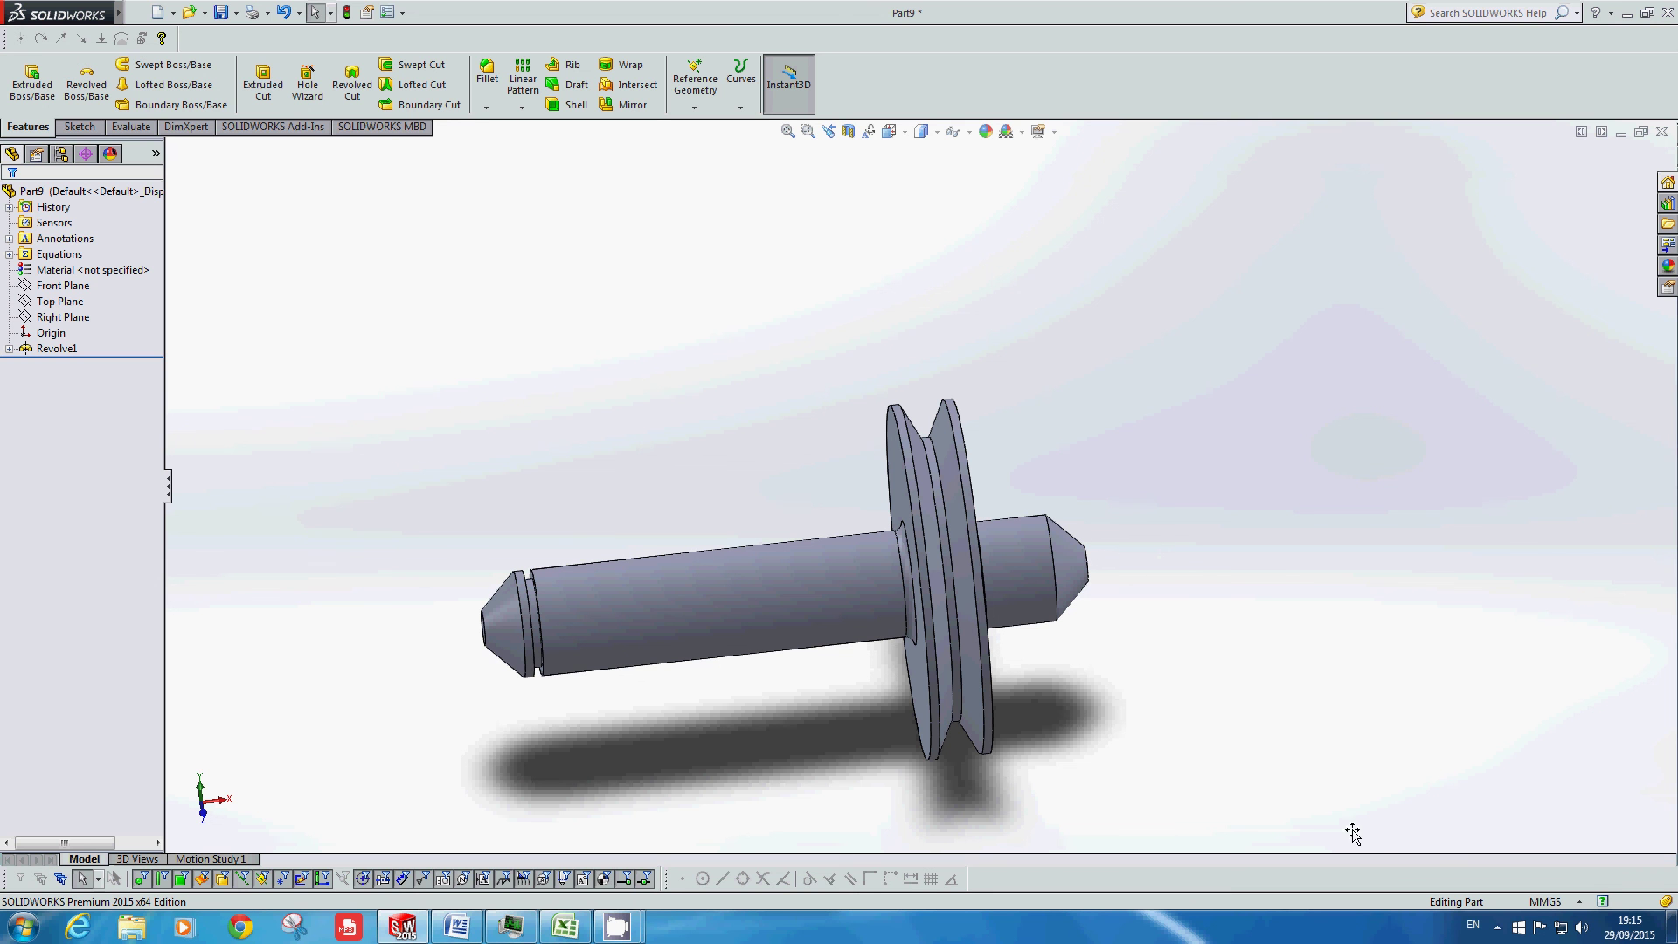
{"action": "mouse_move", "coordinate": [615, 925]}
{"action": "left_click", "coordinate": [594, 839]}
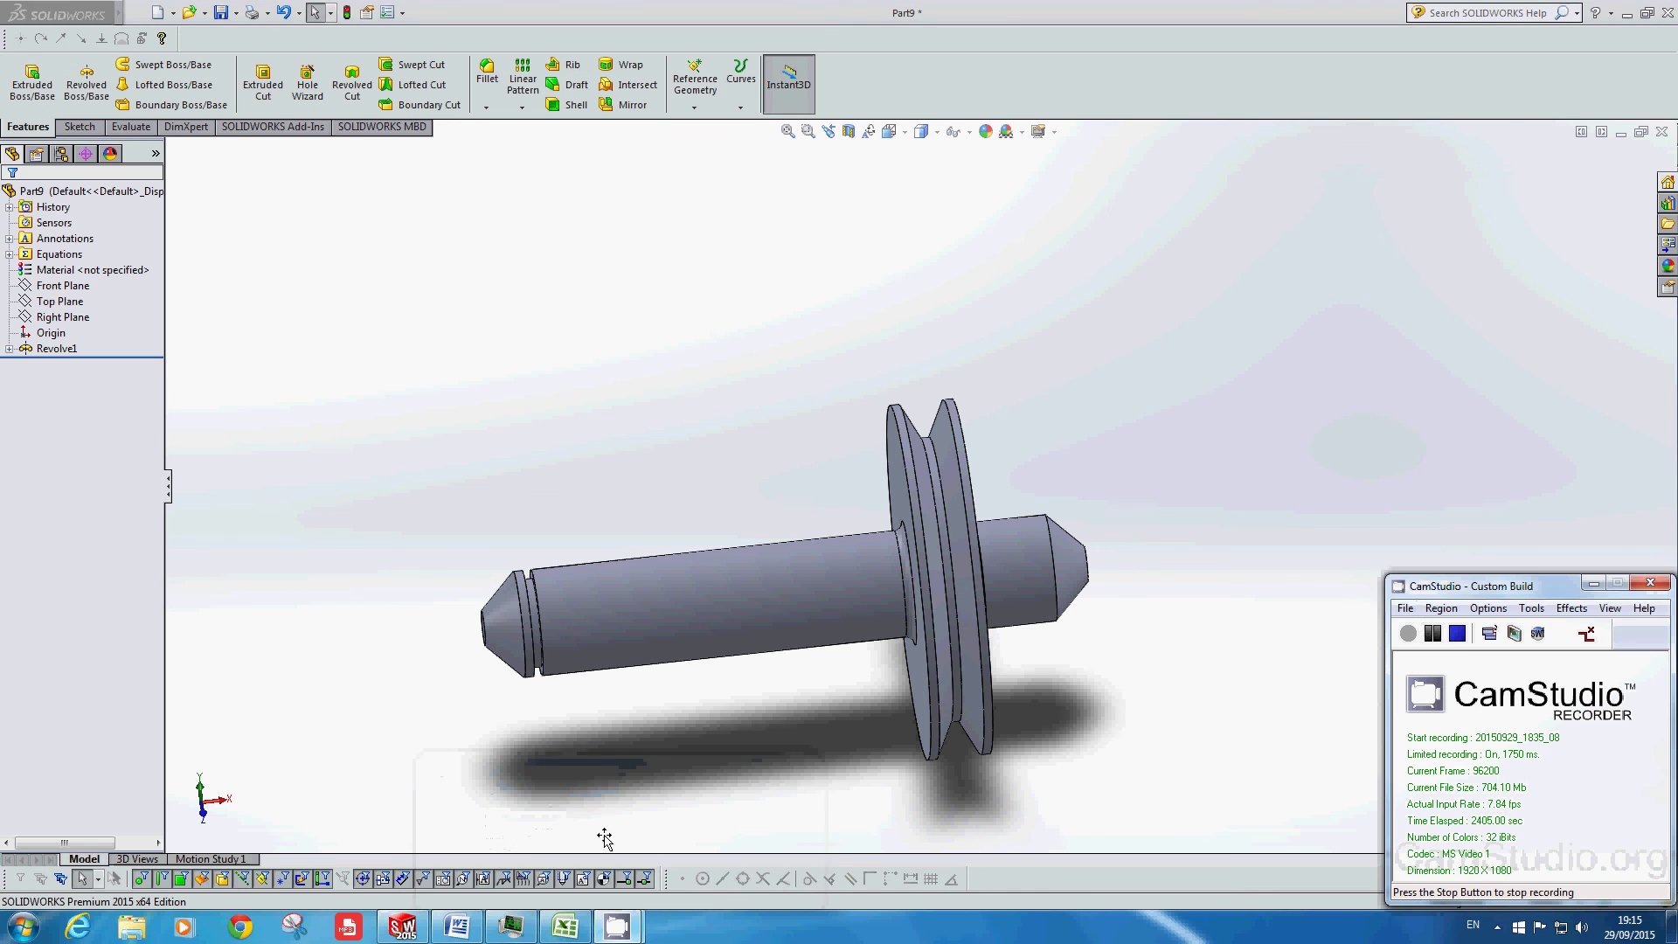